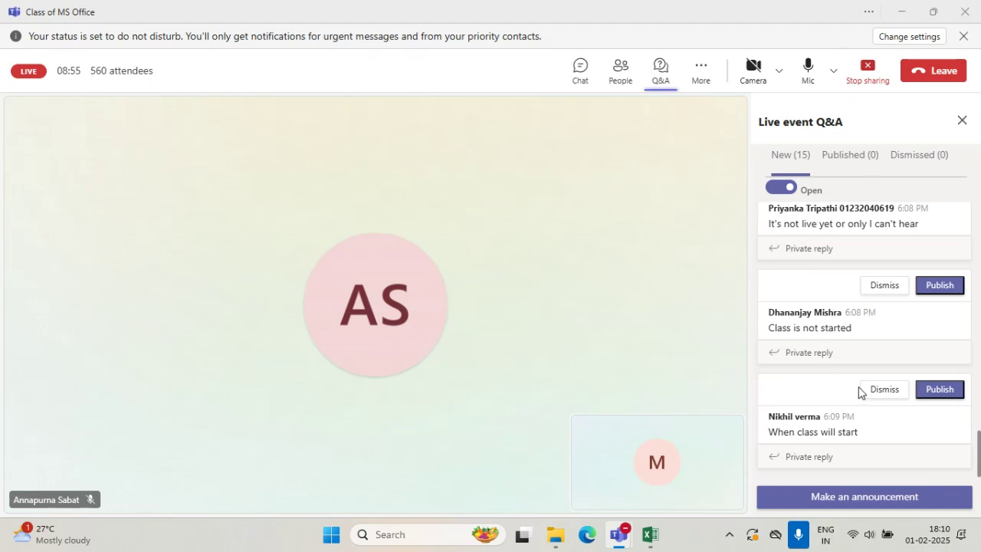
- Review the attendees' new questions in the live event Q&A, from the earliest greetings to the latest posts
{"action": "scroll", "coordinate": [880, 422], "scroll_direction": "up", "scroll_amount": 1}
{"action": "scroll", "coordinate": [878, 420], "scroll_direction": "up", "scroll_amount": 10}
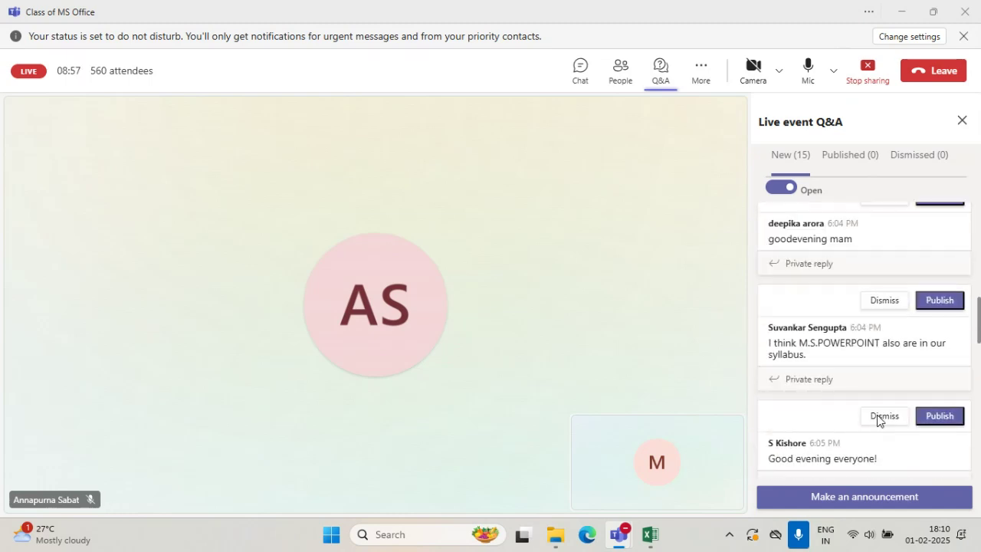
{"action": "scroll", "coordinate": [878, 420], "scroll_direction": "up", "scroll_amount": 3}
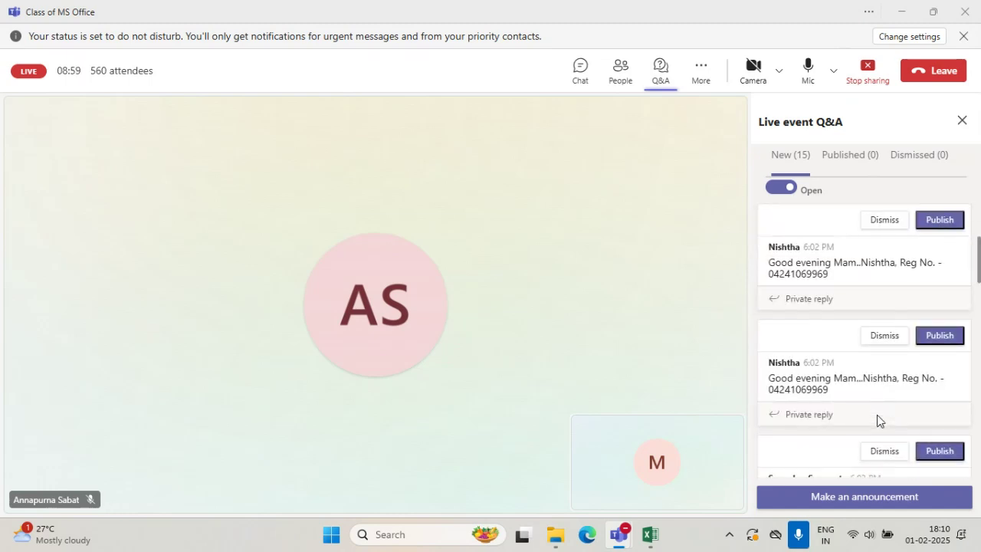
{"action": "scroll", "coordinate": [876, 414], "scroll_direction": "down", "scroll_amount": 12}
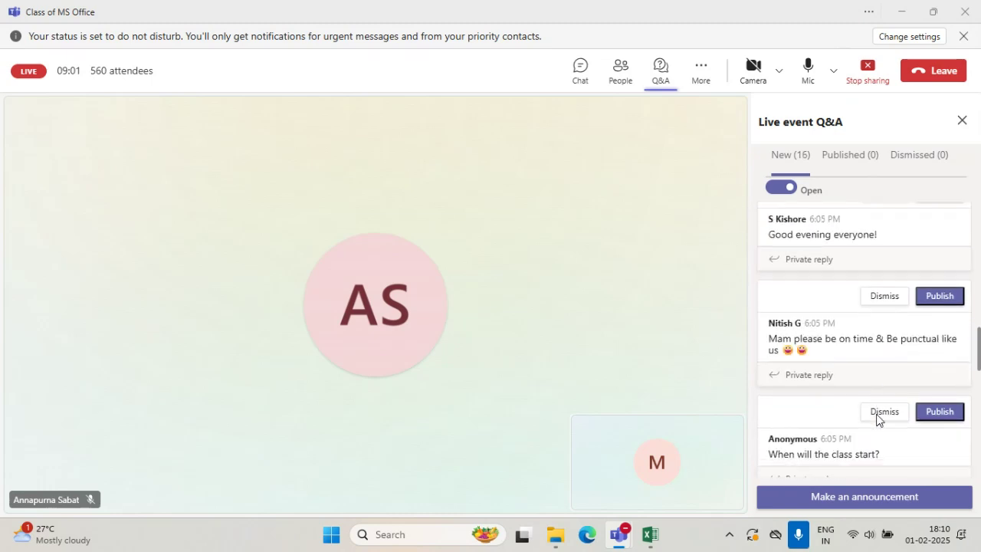
{"action": "scroll", "coordinate": [878, 420], "scroll_direction": "down", "scroll_amount": 1}
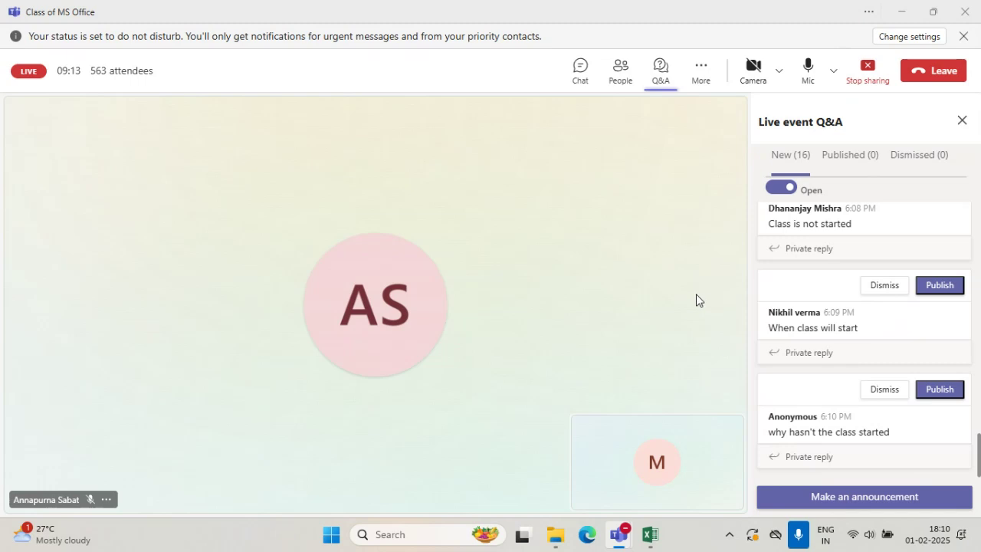
- Switch to the 15thJan workbook in Excel and review the 30th_Jan topics: depreciation, the PV, IRR and NPV functions, and macro
{"action": "mouse_move", "coordinate": [650, 534]}
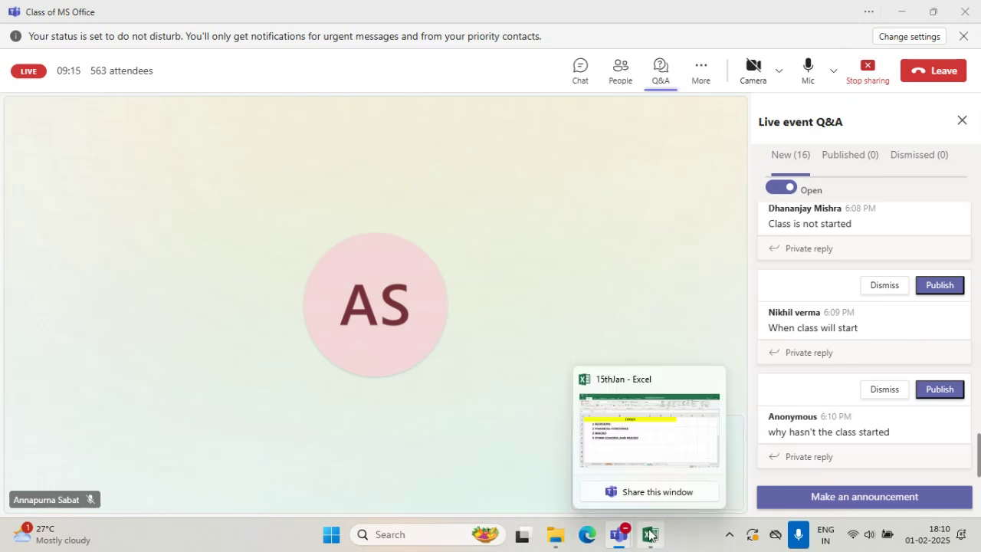
{"action": "left_click", "coordinate": [673, 448]}
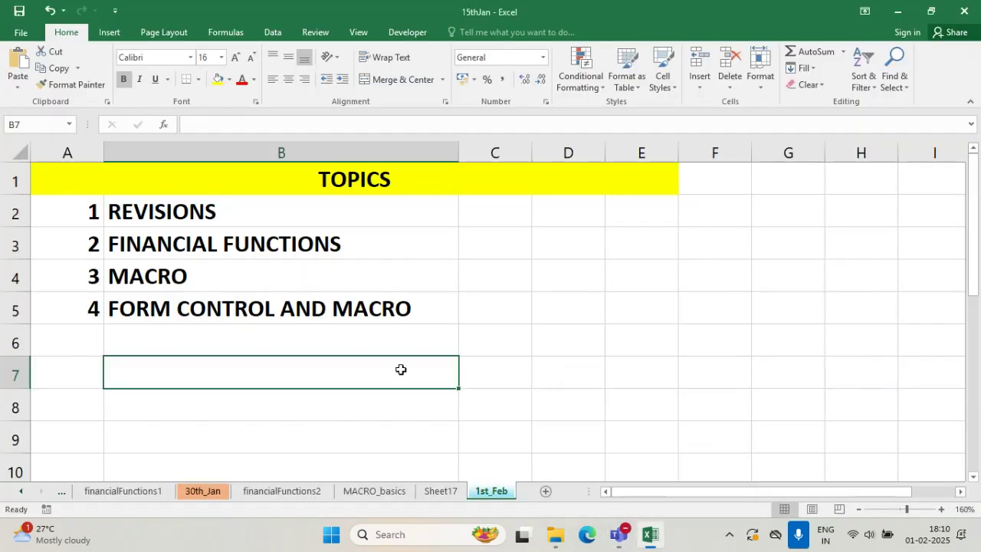
{"action": "left_click", "coordinate": [204, 491]}
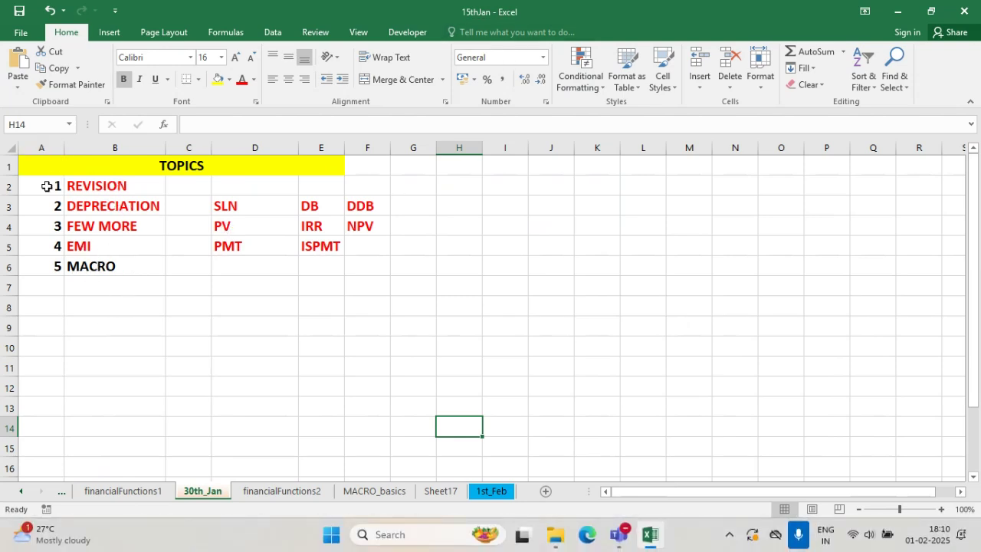
{"action": "left_click", "coordinate": [98, 211]}
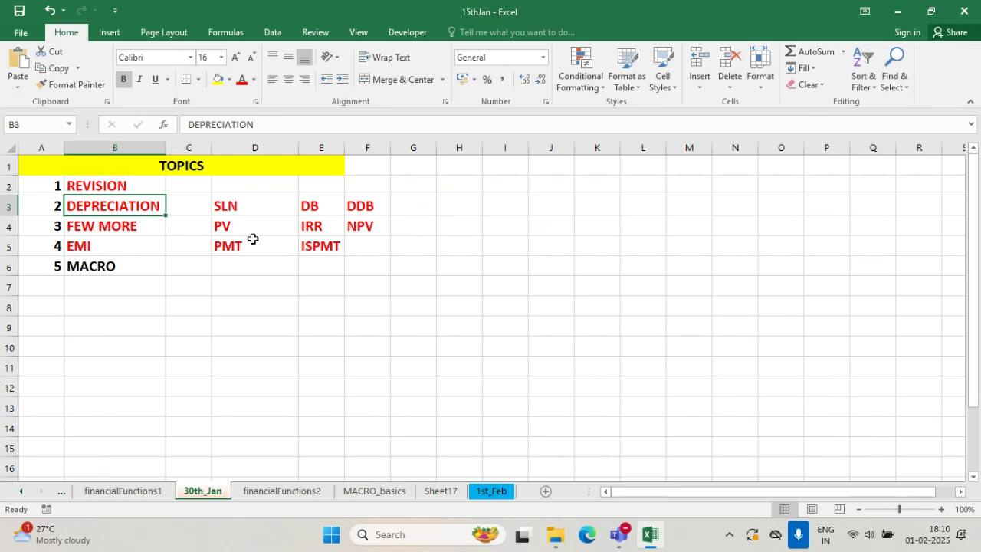
{"action": "left_click_drag", "start_coordinate": [229, 225], "coordinate": [368, 225]}
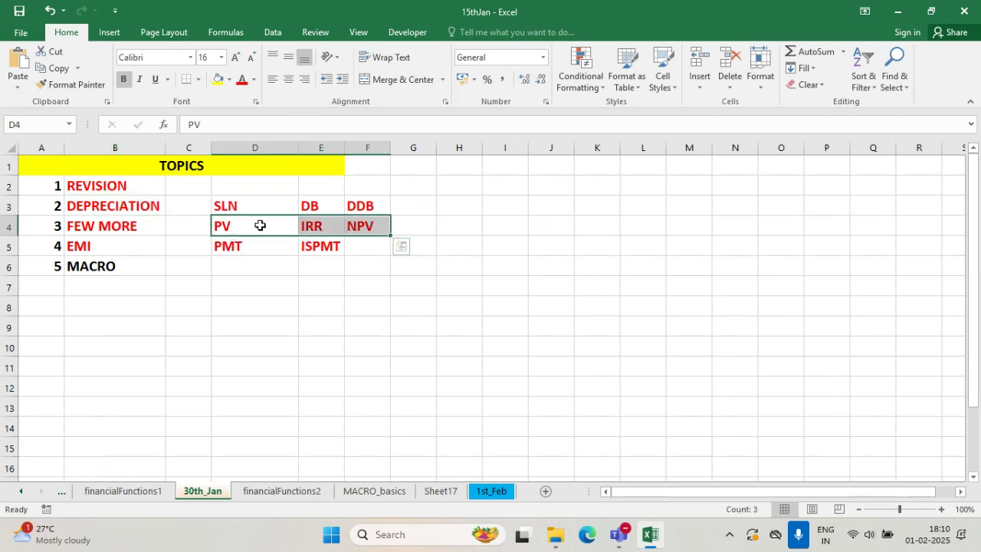
{"action": "left_click", "coordinate": [267, 300]}
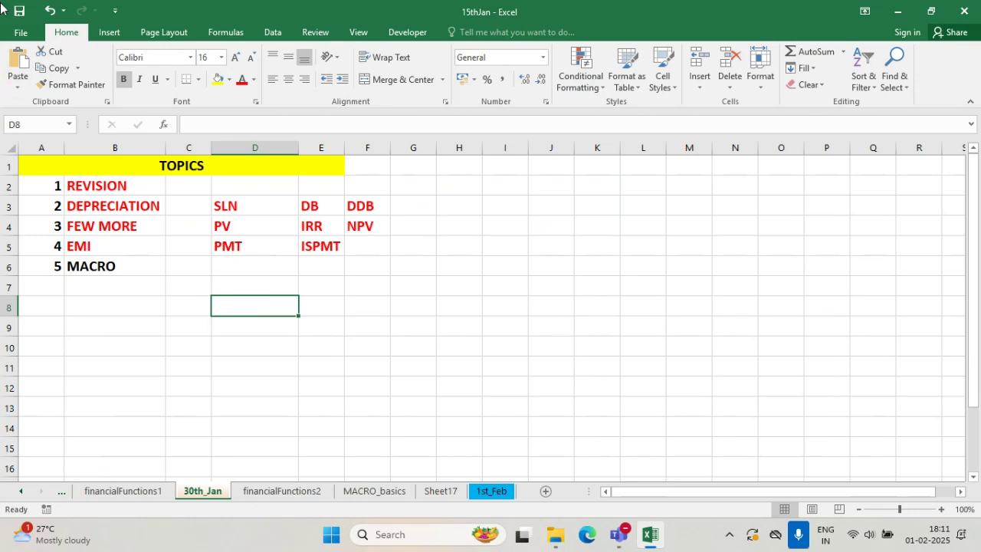
{"action": "left_click", "coordinate": [131, 260]}
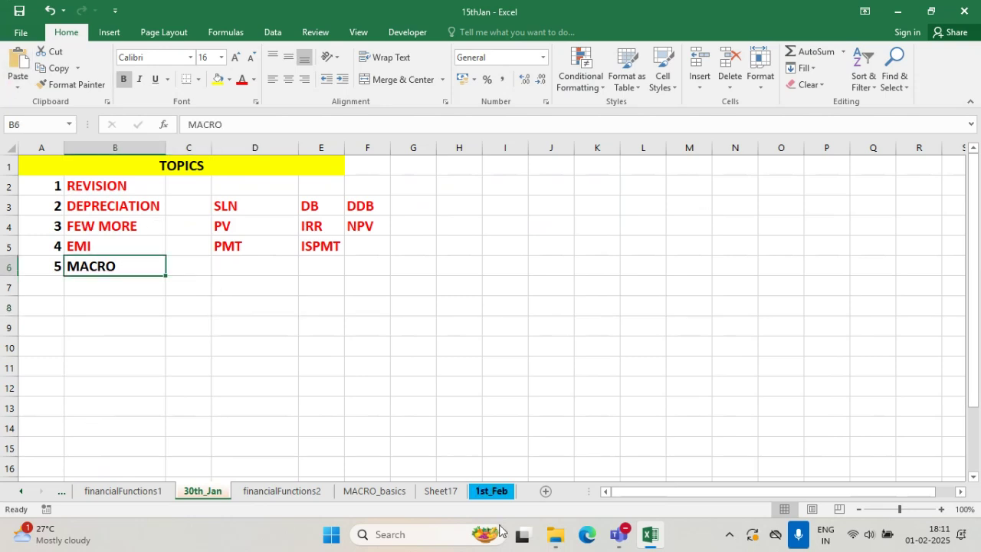
- Switch back to the Class of MS Office event in Teams and read through the newly posted Q&A messages to the latest ones
{"action": "mouse_move", "coordinate": [627, 541]}
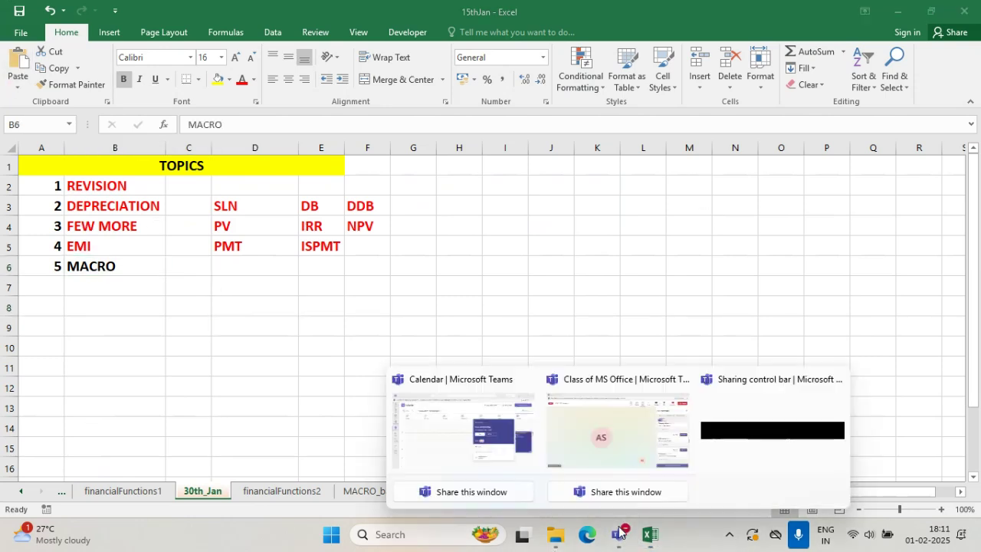
{"action": "left_click", "coordinate": [605, 443]}
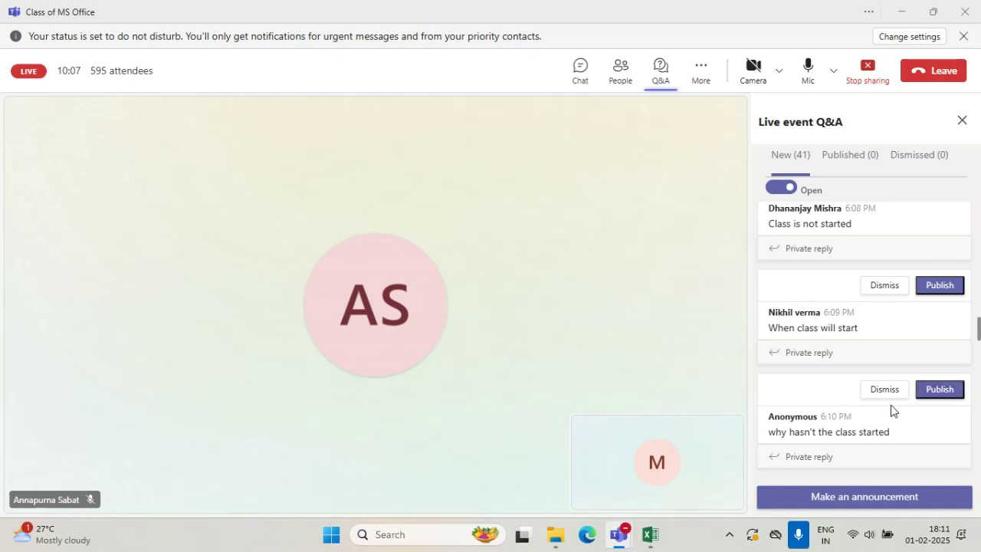
{"action": "scroll", "coordinate": [891, 414], "scroll_direction": "down", "scroll_amount": 3}
{"action": "scroll", "coordinate": [891, 414], "scroll_direction": "down", "scroll_amount": 4}
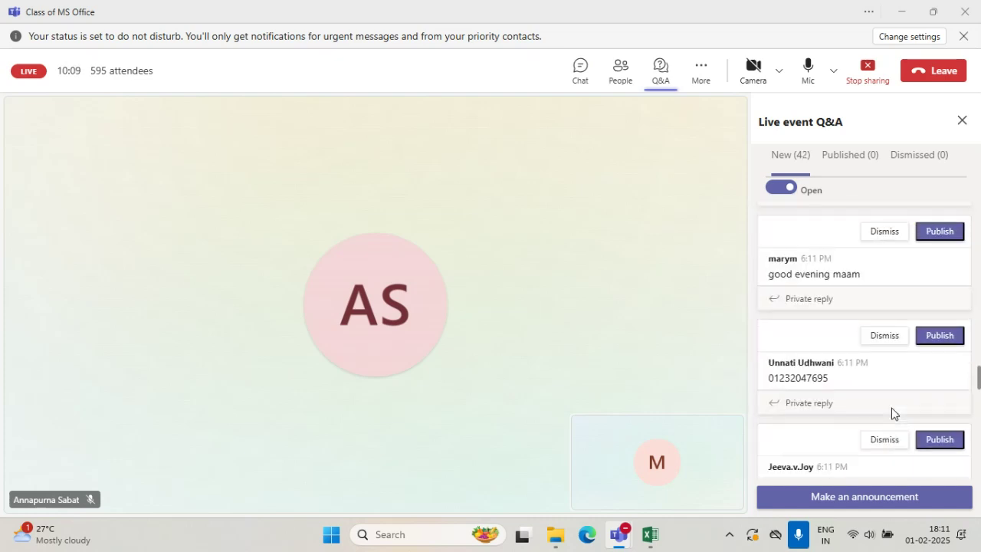
{"action": "scroll", "coordinate": [892, 413], "scroll_direction": "down", "scroll_amount": 4}
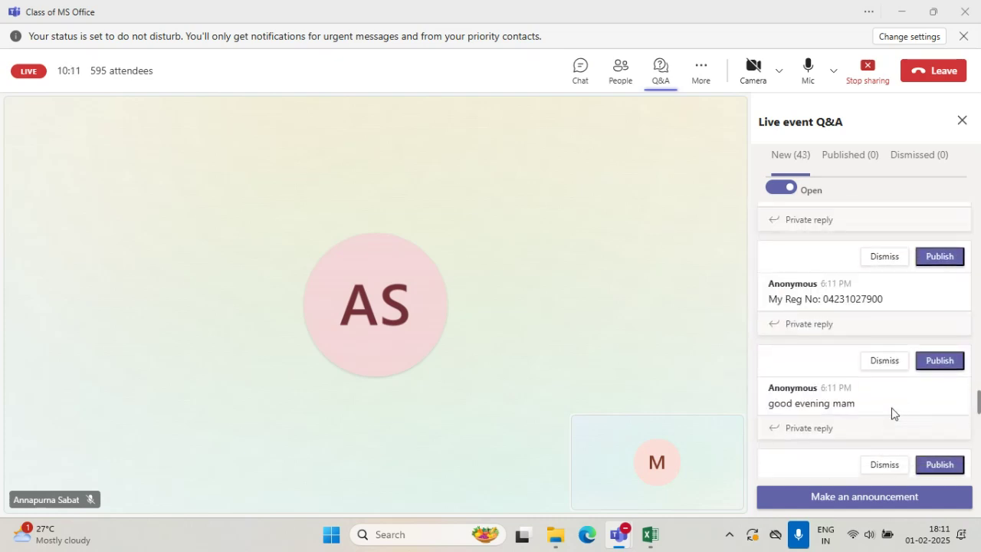
{"action": "scroll", "coordinate": [891, 413], "scroll_direction": "down", "scroll_amount": 5}
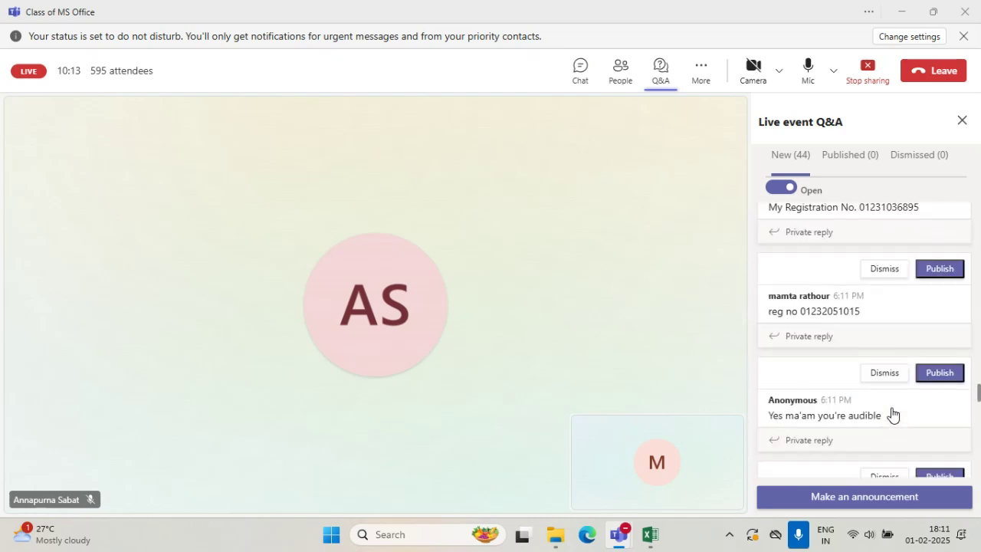
{"action": "scroll", "coordinate": [891, 414], "scroll_direction": "down", "scroll_amount": 1}
{"action": "scroll", "coordinate": [892, 413], "scroll_direction": "down", "scroll_amount": 4}
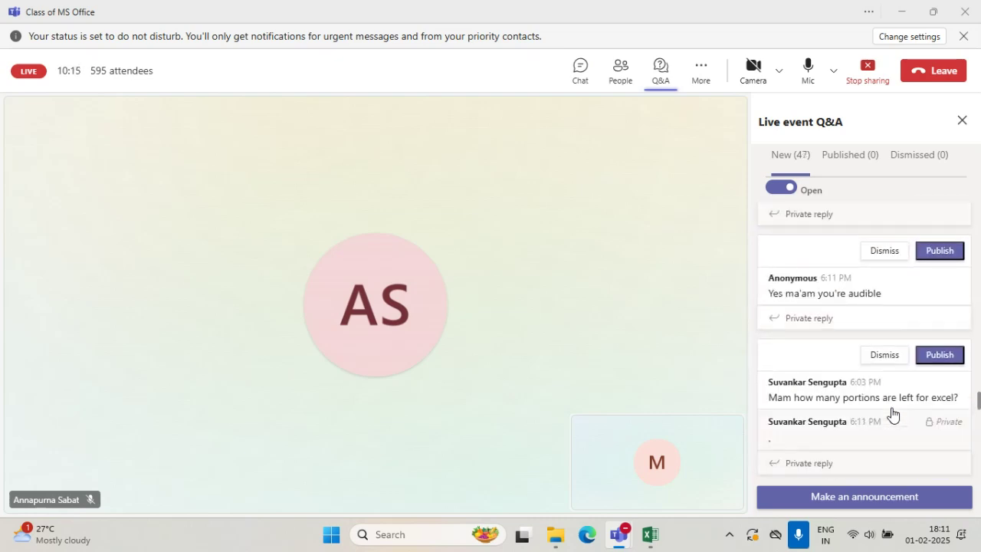
{"action": "scroll", "coordinate": [892, 414], "scroll_direction": "down", "scroll_amount": 2}
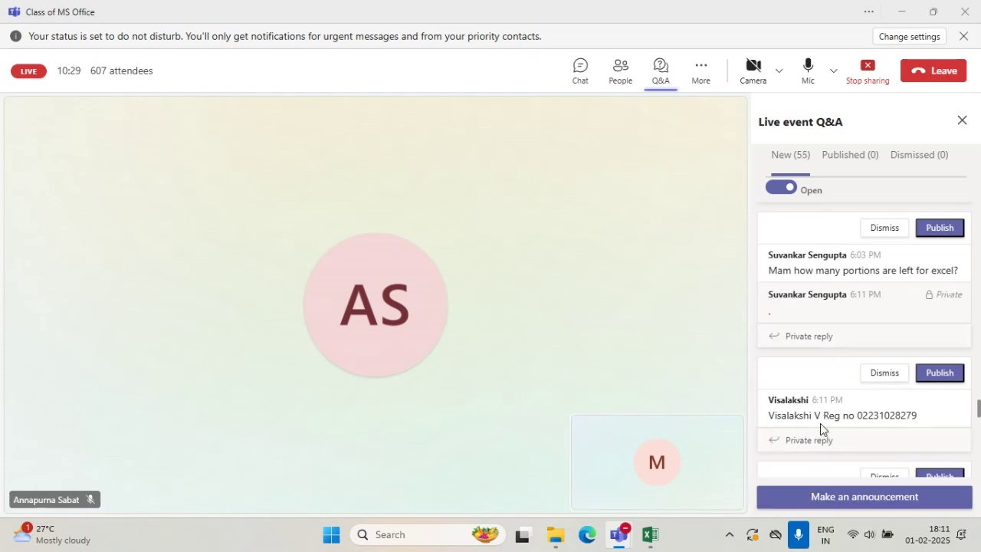
{"action": "scroll", "coordinate": [820, 423], "scroll_direction": "down", "scroll_amount": 4}
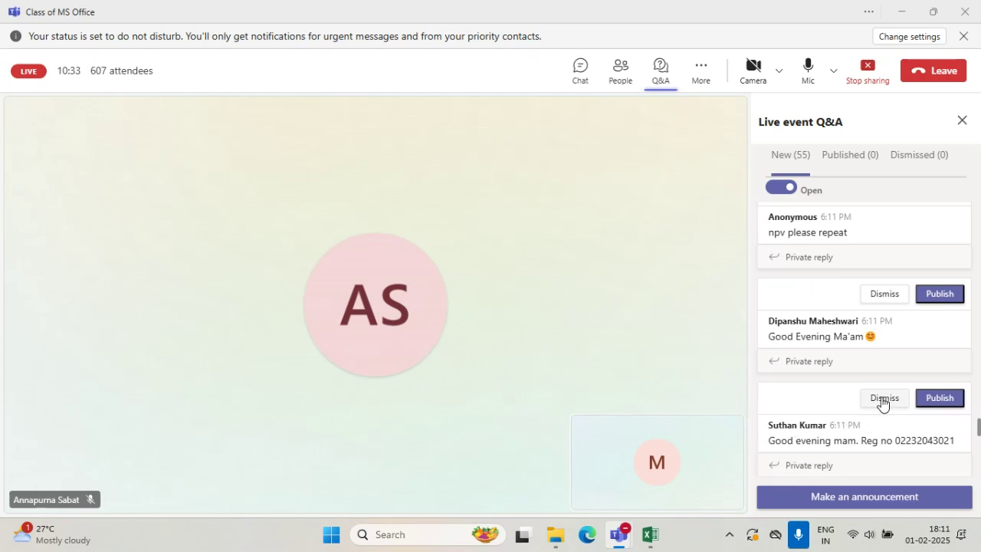
{"action": "scroll", "coordinate": [866, 441], "scroll_direction": "down", "scroll_amount": 3}
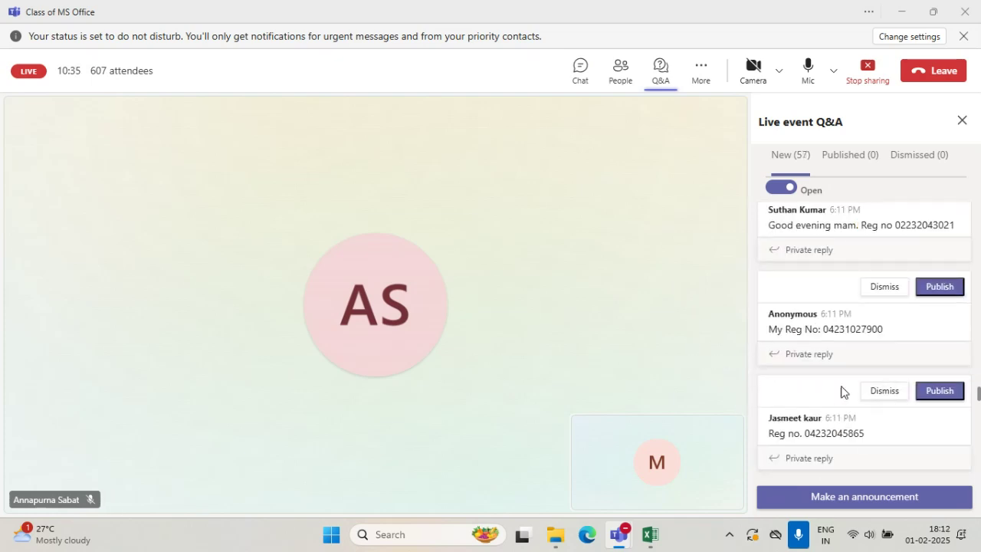
{"action": "scroll", "coordinate": [841, 394], "scroll_direction": "down", "scroll_amount": 5}
{"action": "scroll", "coordinate": [839, 389], "scroll_direction": "down", "scroll_amount": 4}
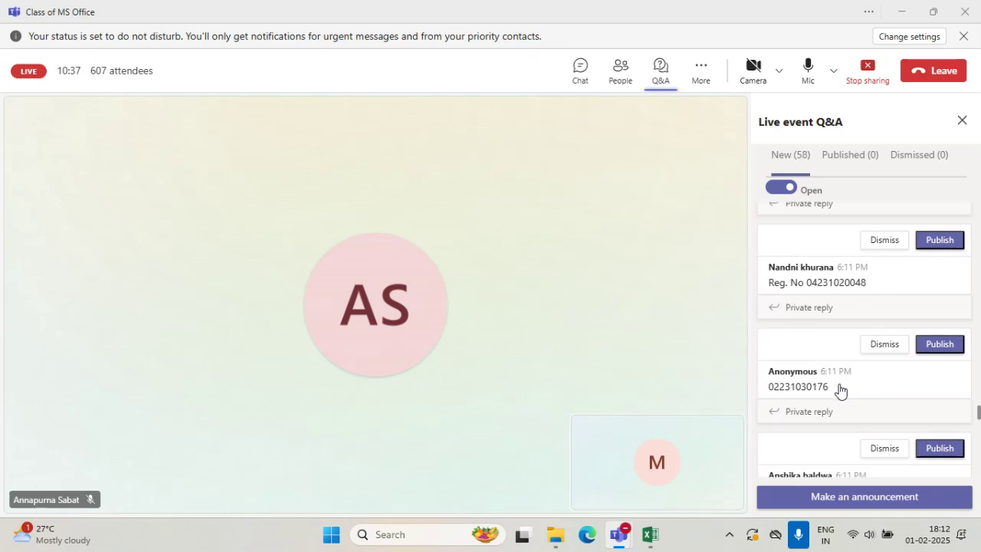
{"action": "scroll", "coordinate": [836, 382], "scroll_direction": "down", "scroll_amount": 2}
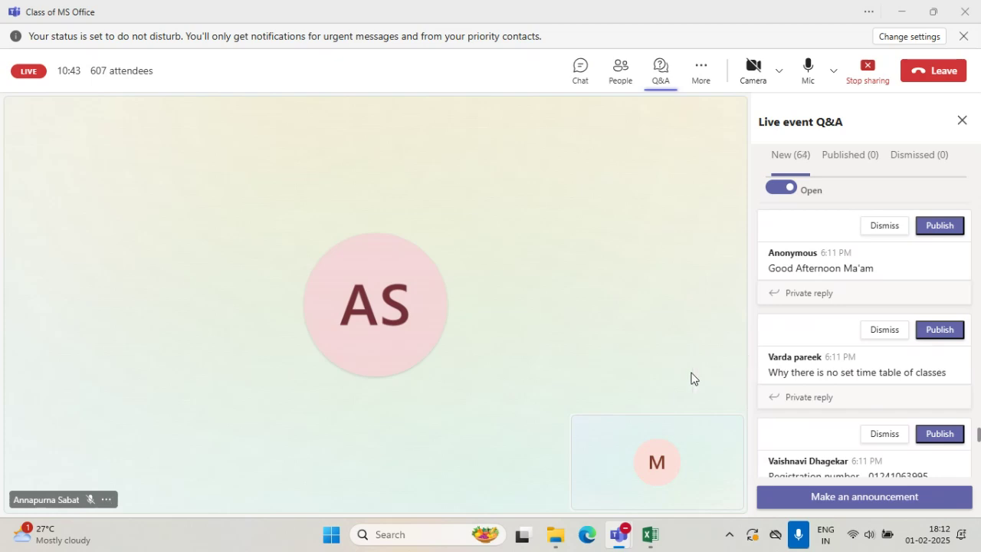
{"action": "scroll", "coordinate": [858, 433], "scroll_direction": "down", "scroll_amount": 3}
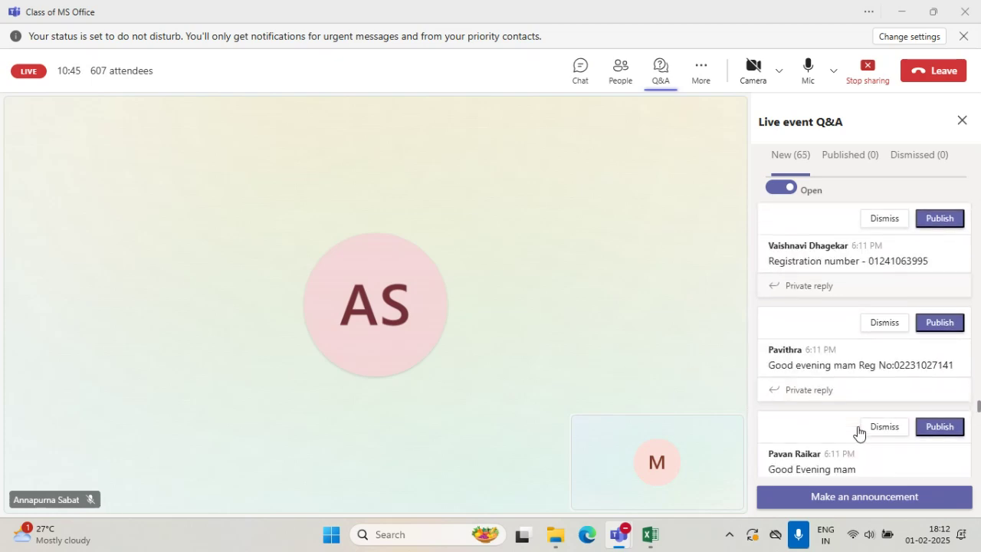
{"action": "scroll", "coordinate": [858, 433], "scroll_direction": "down", "scroll_amount": 5}
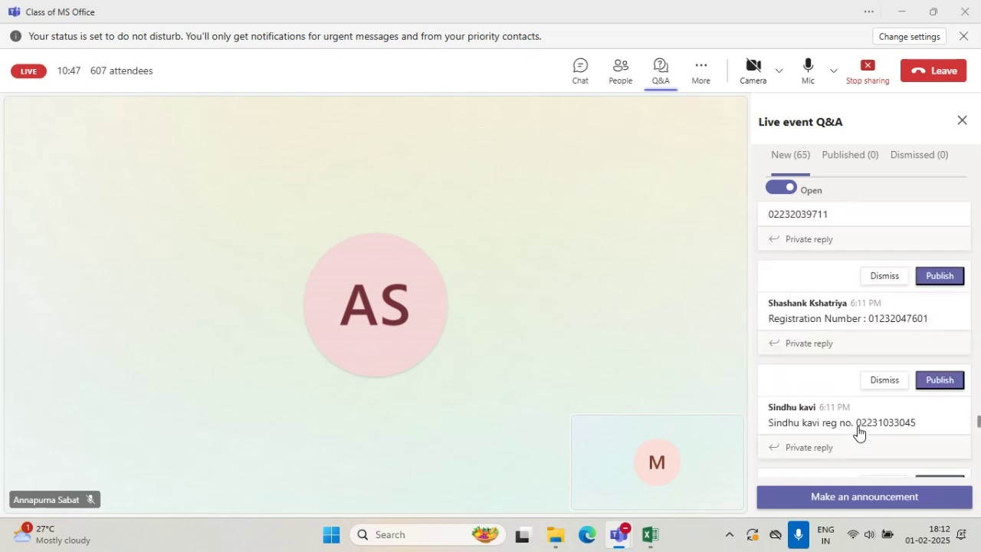
{"action": "scroll", "coordinate": [858, 433], "scroll_direction": "down", "scroll_amount": 3}
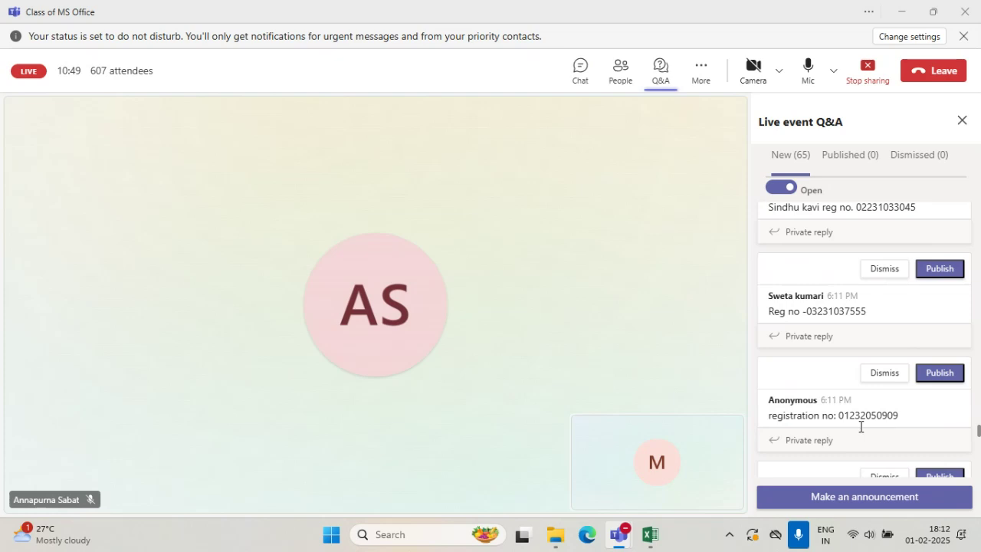
{"action": "scroll", "coordinate": [860, 426], "scroll_direction": "down", "scroll_amount": 3}
{"action": "scroll", "coordinate": [859, 426], "scroll_direction": "down", "scroll_amount": 5}
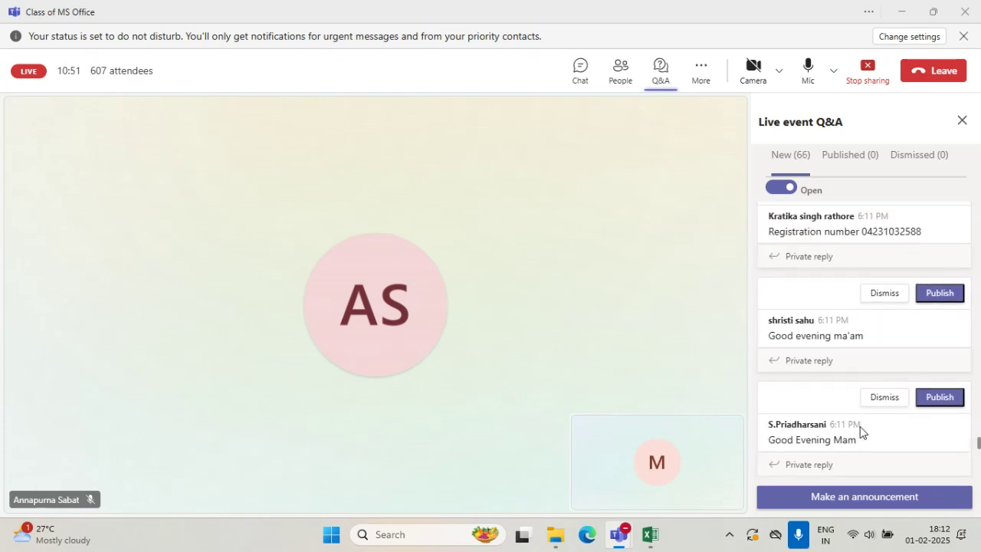
{"action": "scroll", "coordinate": [860, 427], "scroll_direction": "down", "scroll_amount": 10}
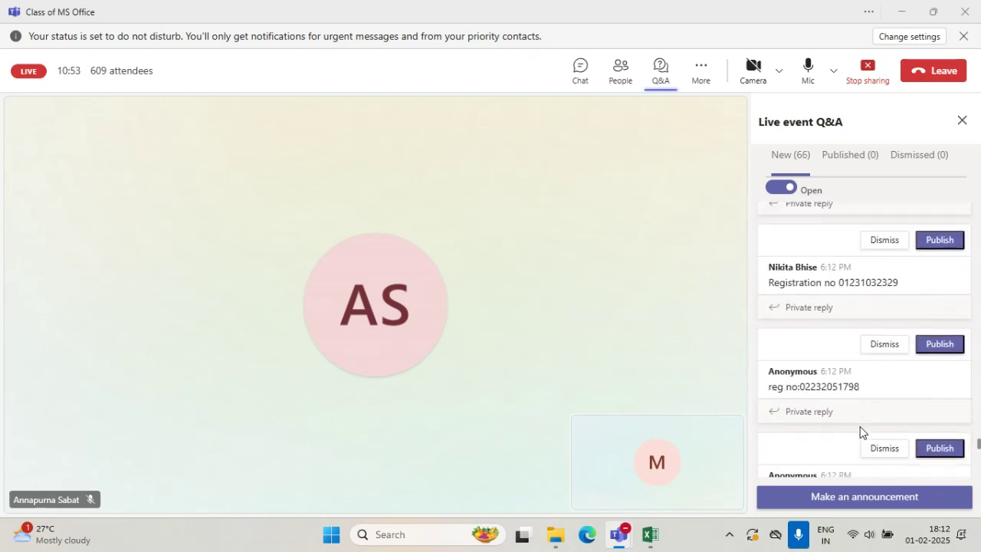
{"action": "scroll", "coordinate": [860, 428], "scroll_direction": "down", "scroll_amount": 2}
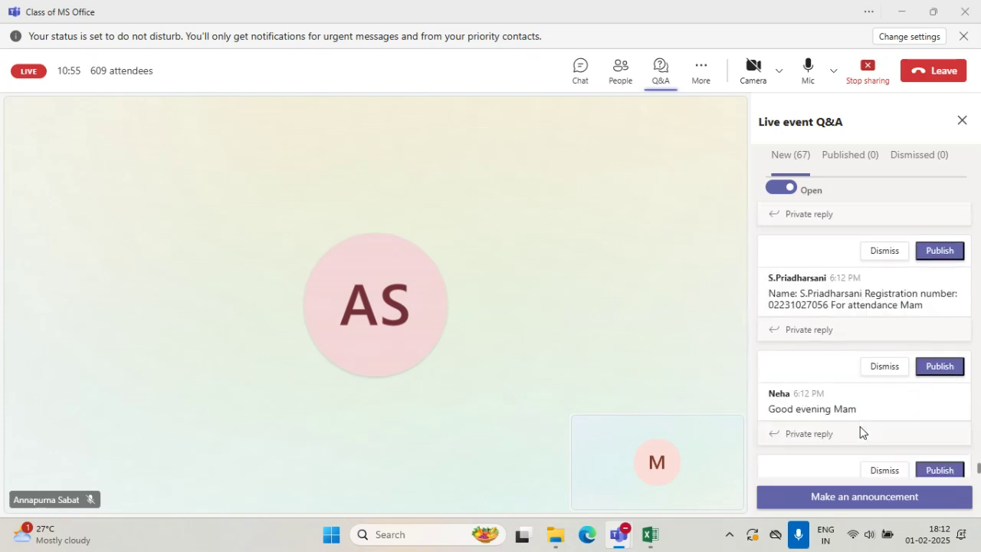
{"action": "scroll", "coordinate": [860, 426], "scroll_direction": "down", "scroll_amount": 2}
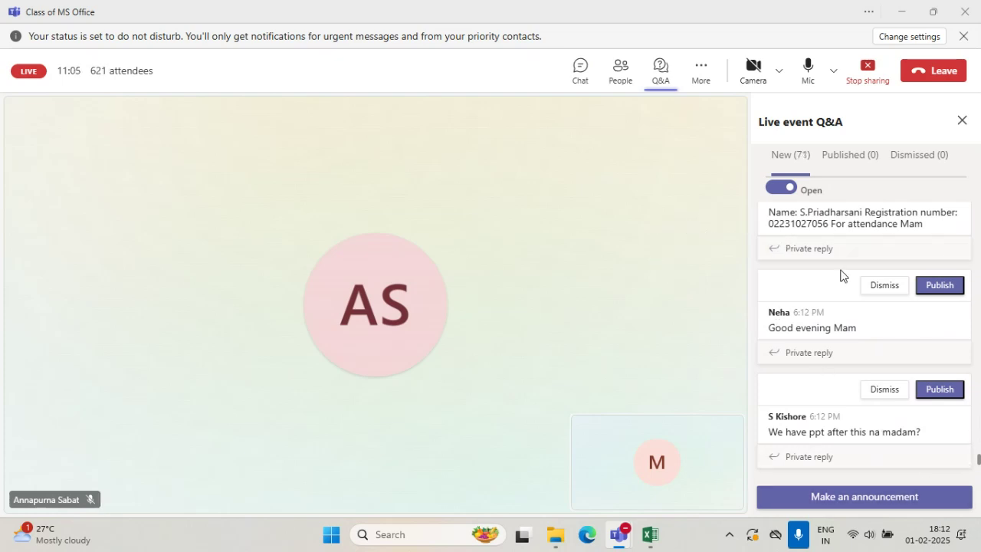
{"action": "scroll", "coordinate": [859, 418], "scroll_direction": "down", "scroll_amount": 3}
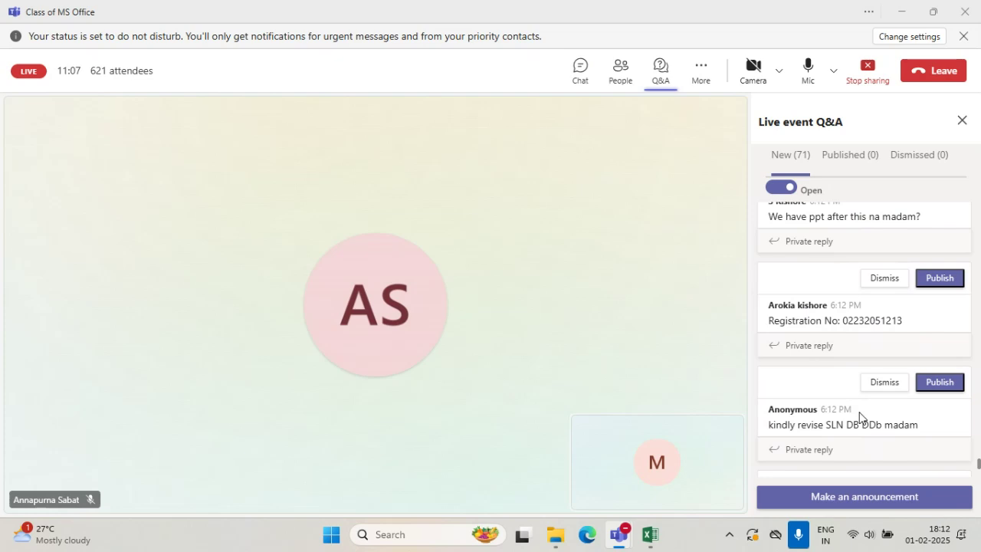
{"action": "scroll", "coordinate": [859, 418], "scroll_direction": "down", "scroll_amount": 1}
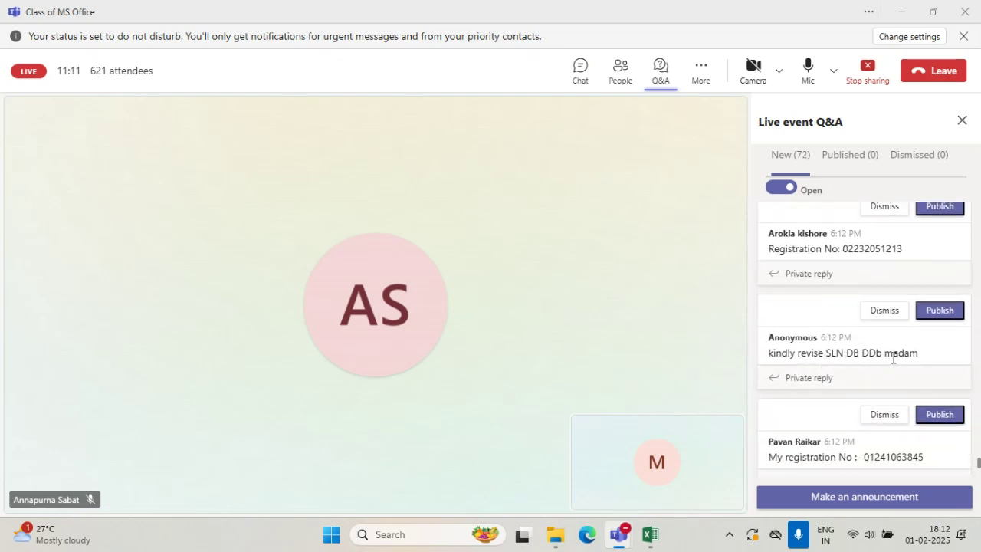
{"action": "scroll", "coordinate": [836, 439], "scroll_direction": "down", "scroll_amount": 2}
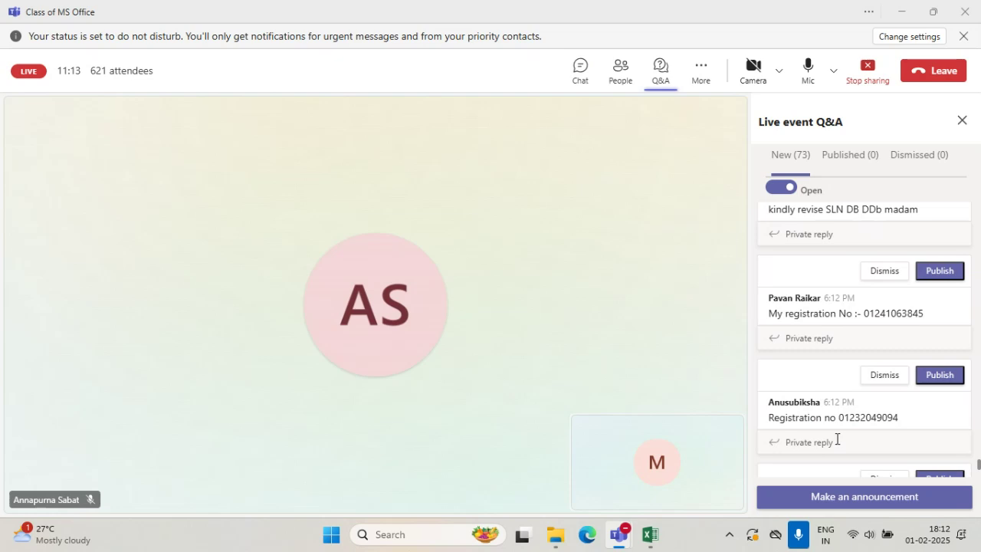
{"action": "scroll", "coordinate": [836, 439], "scroll_direction": "down", "scroll_amount": 3}
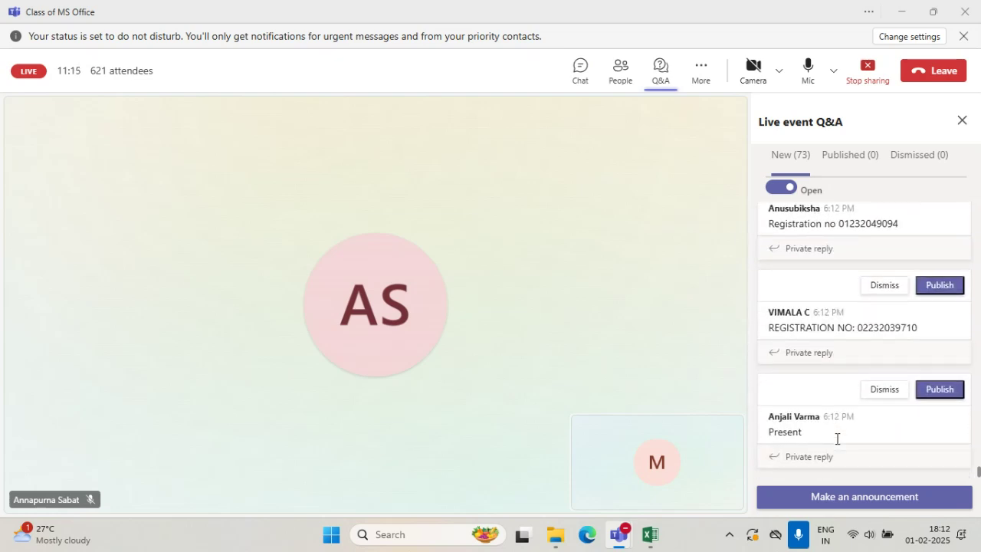
{"action": "scroll", "coordinate": [837, 438], "scroll_direction": "down", "scroll_amount": 3}
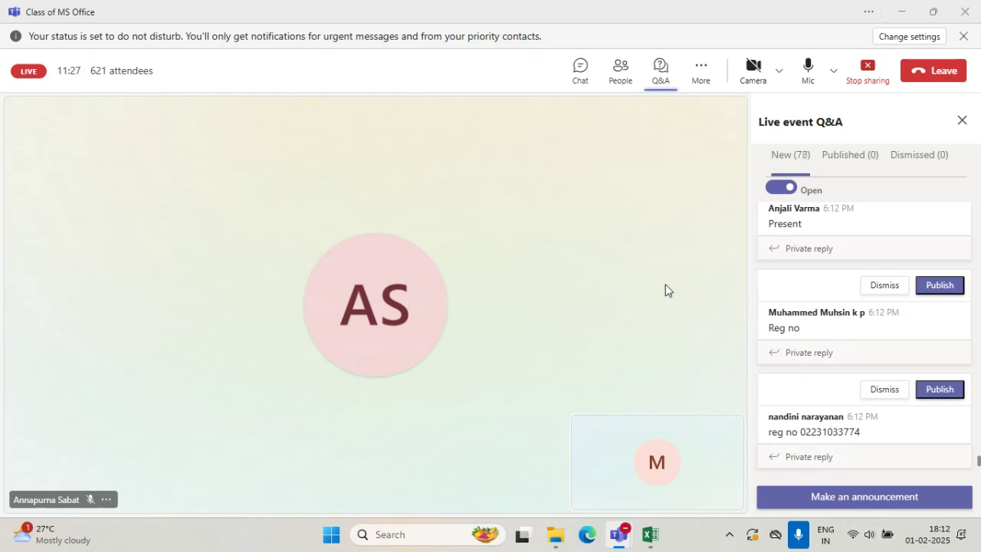
{"action": "scroll", "coordinate": [830, 383], "scroll_direction": "down", "scroll_amount": 4}
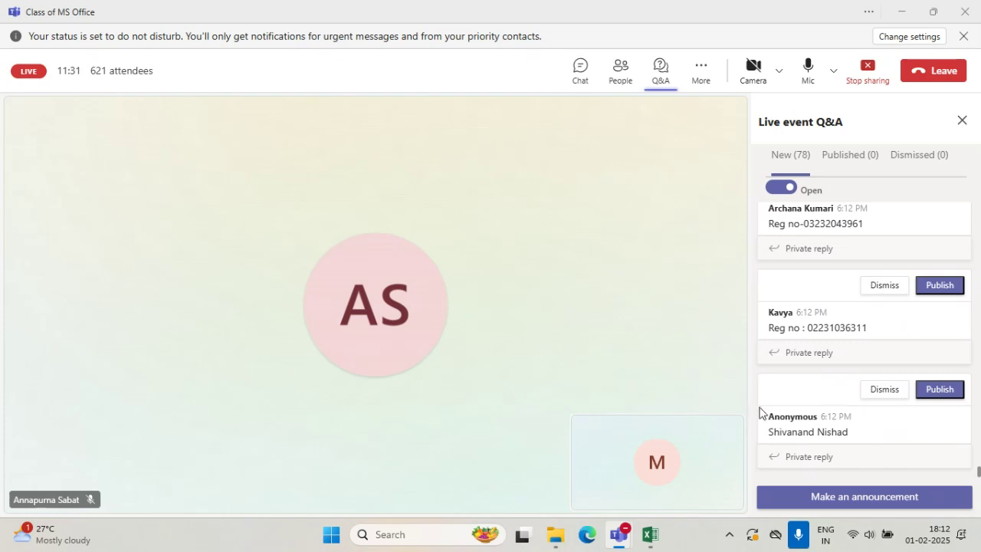
- Read through the newly posted live event Q&A messages down to the latest attendee replies
{"action": "scroll", "coordinate": [816, 388], "scroll_direction": "down", "scroll_amount": 2}
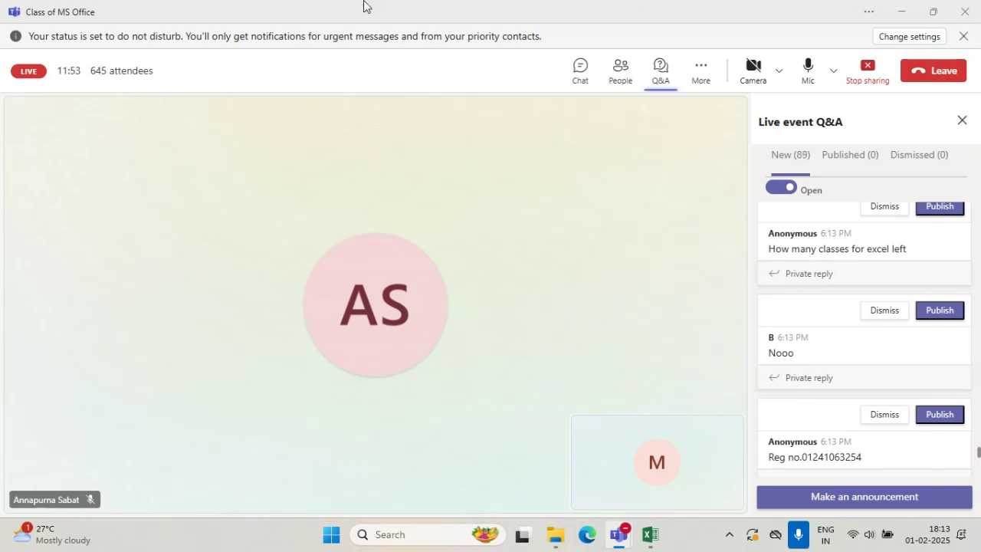
{"action": "scroll", "coordinate": [824, 387], "scroll_direction": "down", "scroll_amount": 3}
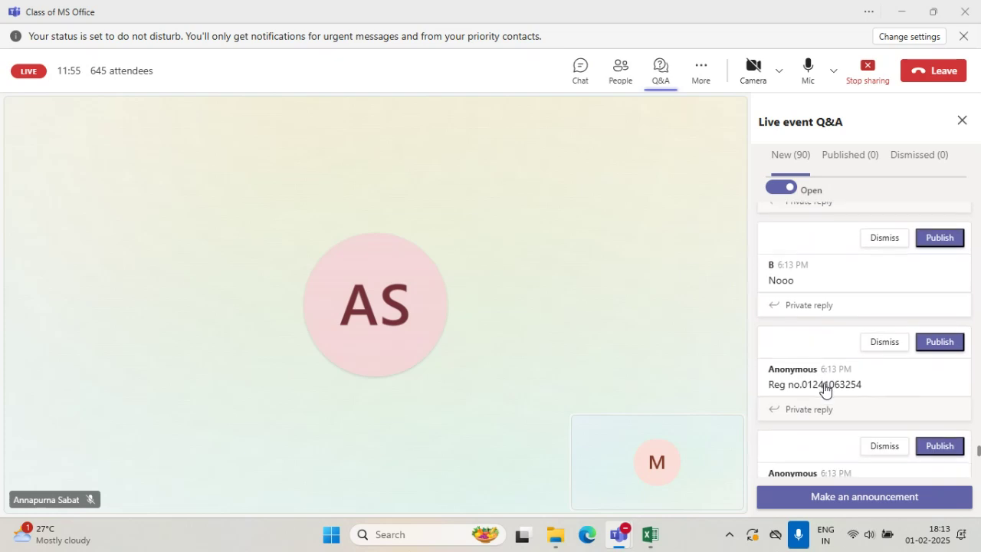
{"action": "scroll", "coordinate": [824, 384], "scroll_direction": "down", "scroll_amount": 4}
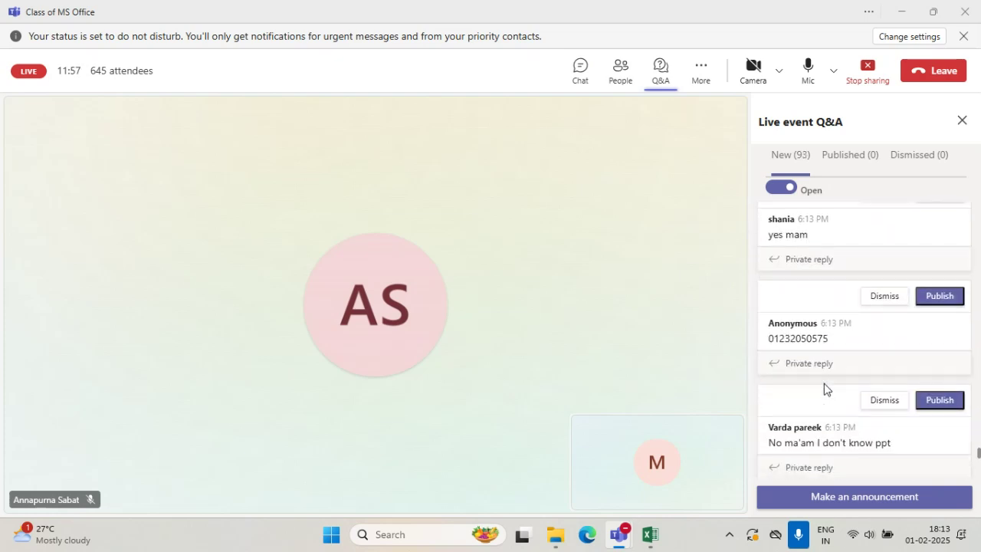
{"action": "scroll", "coordinate": [824, 383], "scroll_direction": "down", "scroll_amount": 1}
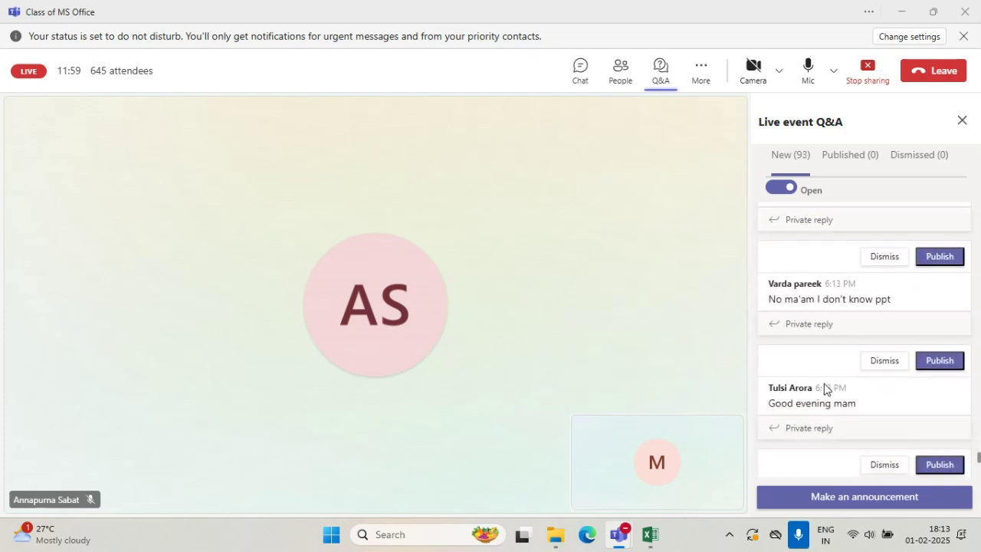
{"action": "scroll", "coordinate": [824, 383], "scroll_direction": "down", "scroll_amount": 4}
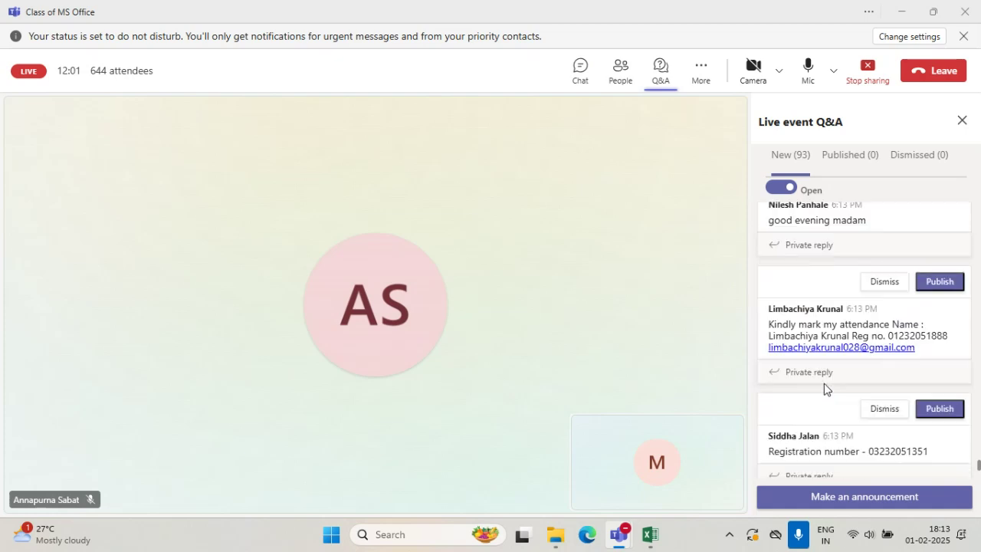
{"action": "scroll", "coordinate": [824, 383], "scroll_direction": "down", "scroll_amount": 3}
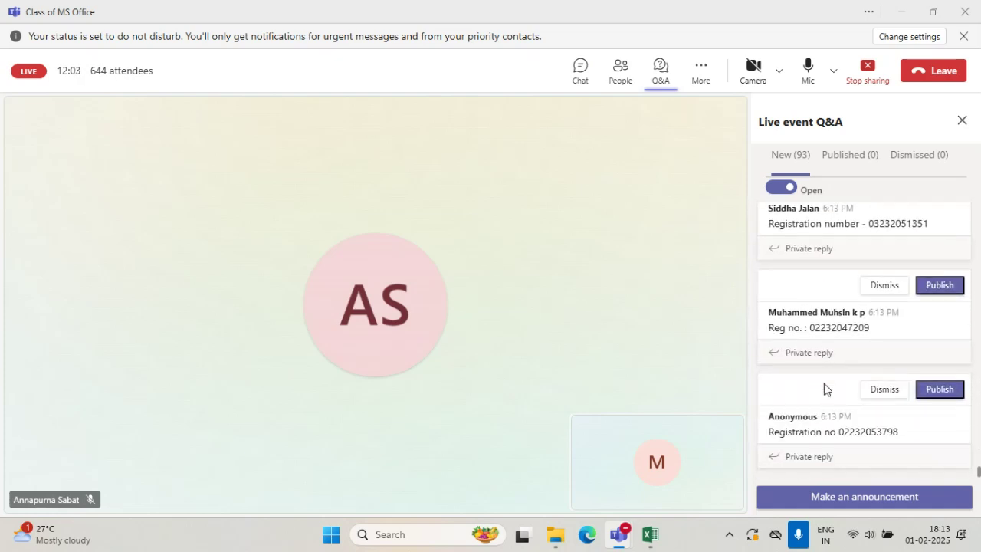
{"action": "scroll", "coordinate": [824, 387], "scroll_direction": "up", "scroll_amount": 2}
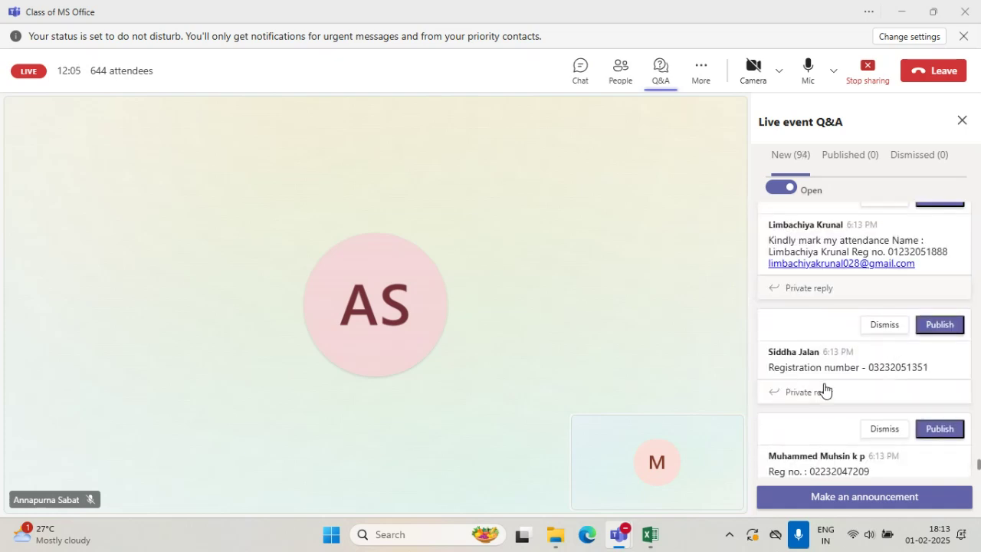
{"action": "scroll", "coordinate": [824, 387], "scroll_direction": "up", "scroll_amount": 3}
{"action": "scroll", "coordinate": [823, 387], "scroll_direction": "down", "scroll_amount": 7}
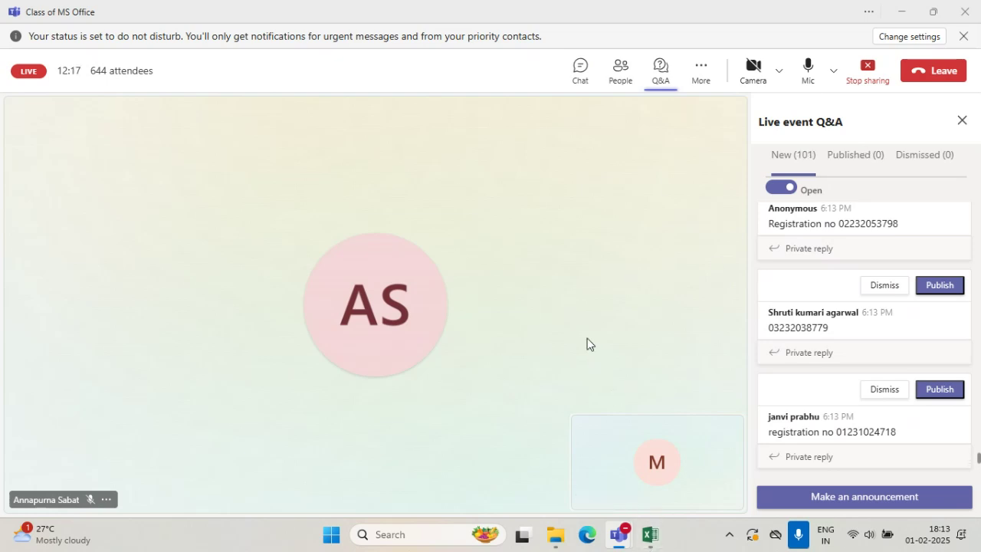
- Switch to the 15thJan workbook in Excel, go over the 30th_Jan topics and open the 1st_Feb topic list
{"action": "mouse_move", "coordinate": [654, 544]}
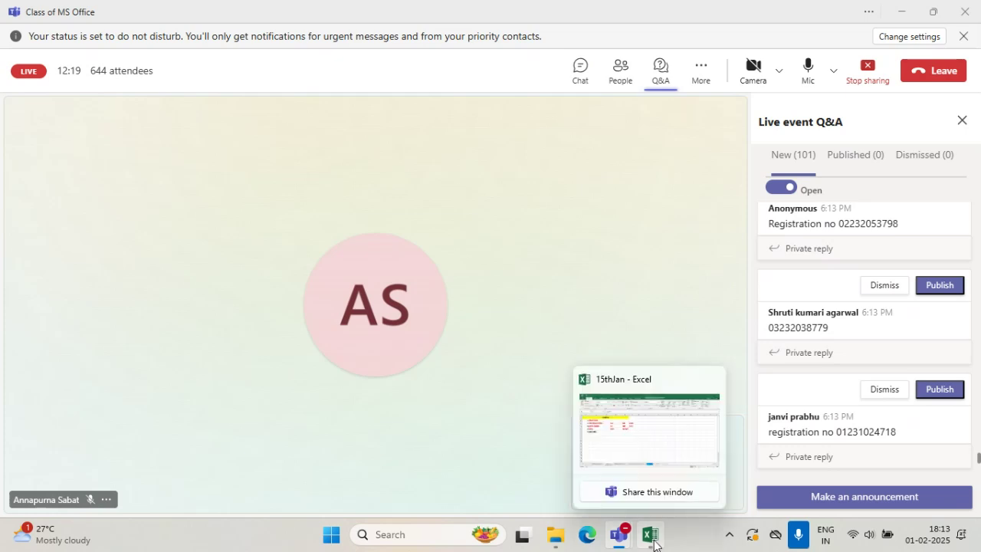
{"action": "left_click", "coordinate": [658, 438]}
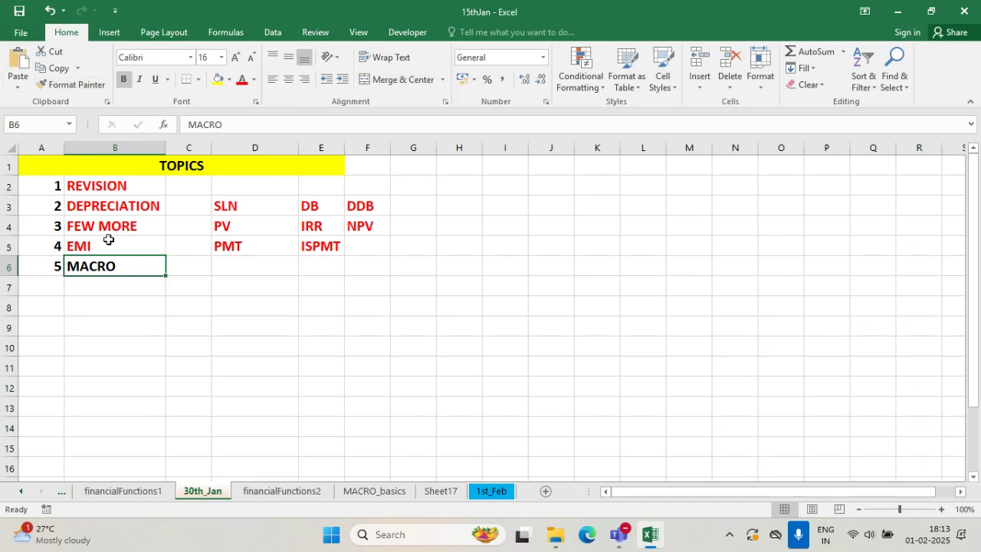
{"action": "left_click", "coordinate": [275, 223]}
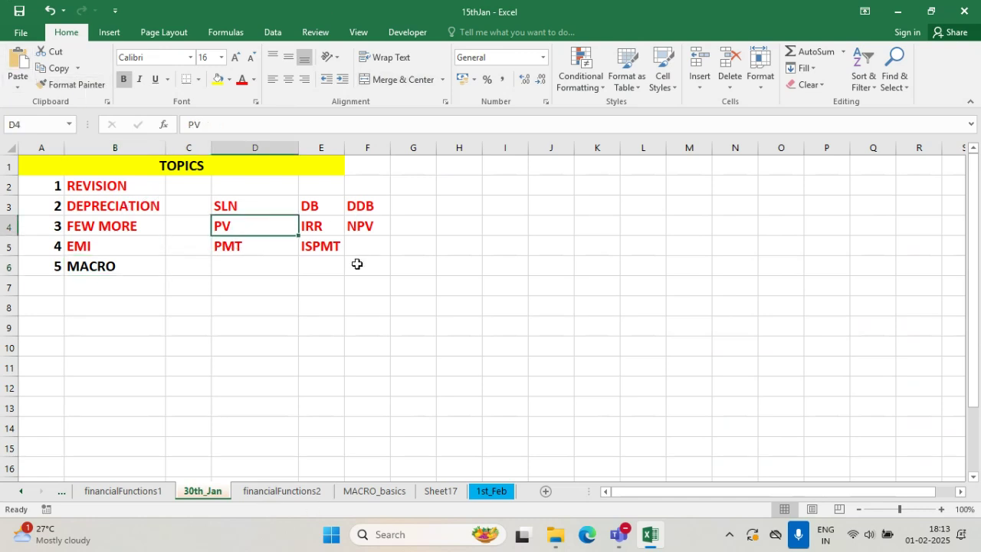
{"action": "left_click", "coordinate": [277, 308]}
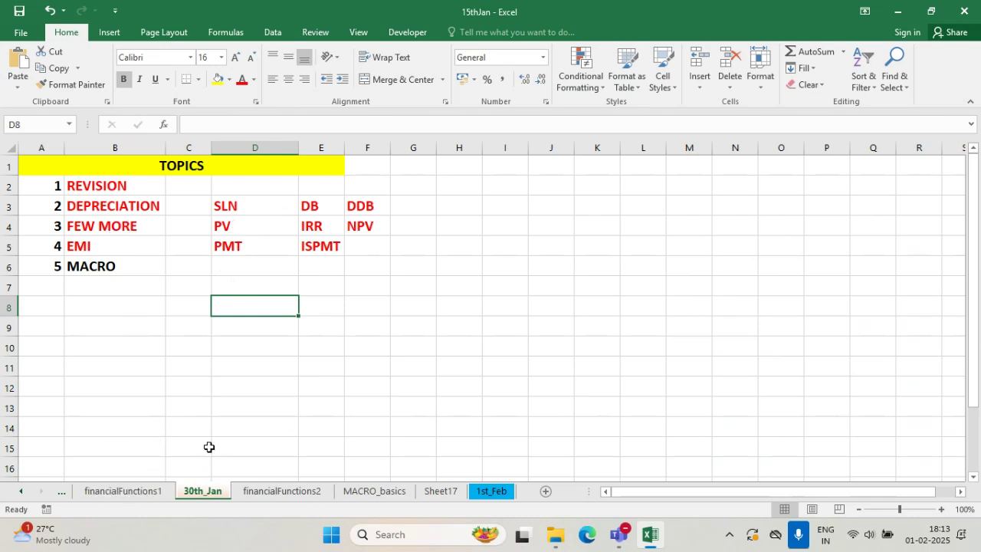
{"action": "left_click", "coordinate": [499, 491]}
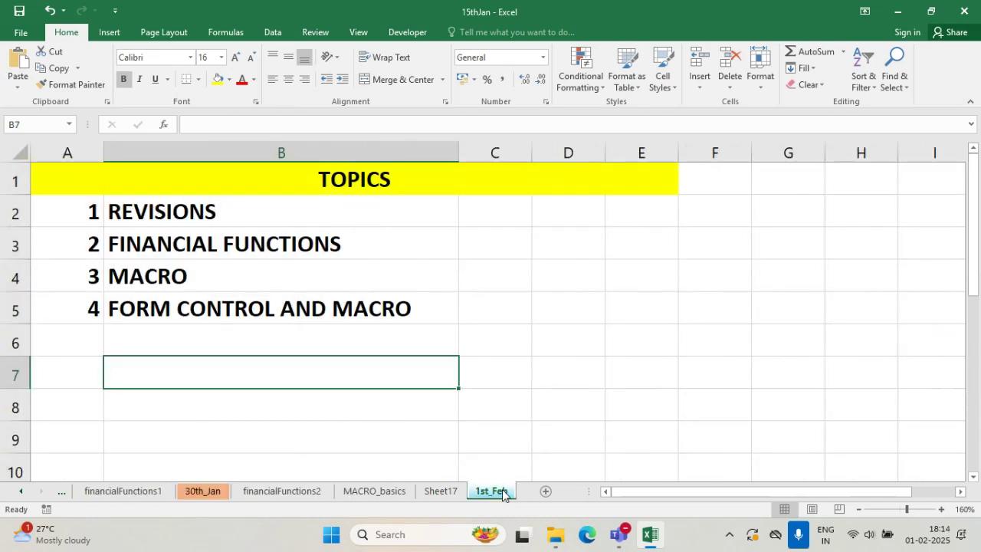
- Add a new worksheet after 1st_Feb and format all its cells as bold 18-point text
{"action": "left_click", "coordinate": [545, 491]}
{"action": "left_click", "coordinate": [9, 149]}
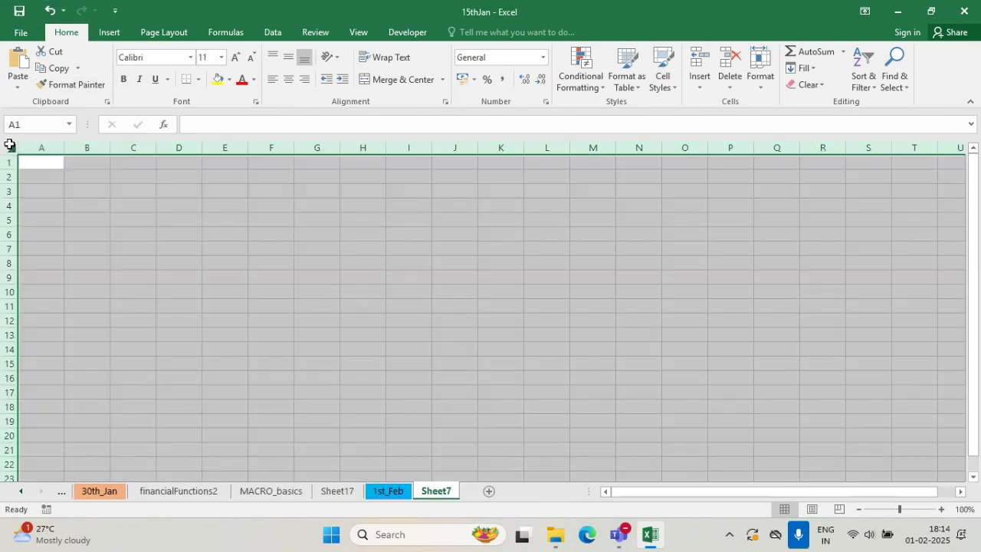
{"action": "left_click", "coordinate": [233, 60]}
{"action": "left_click", "coordinate": [233, 60]}
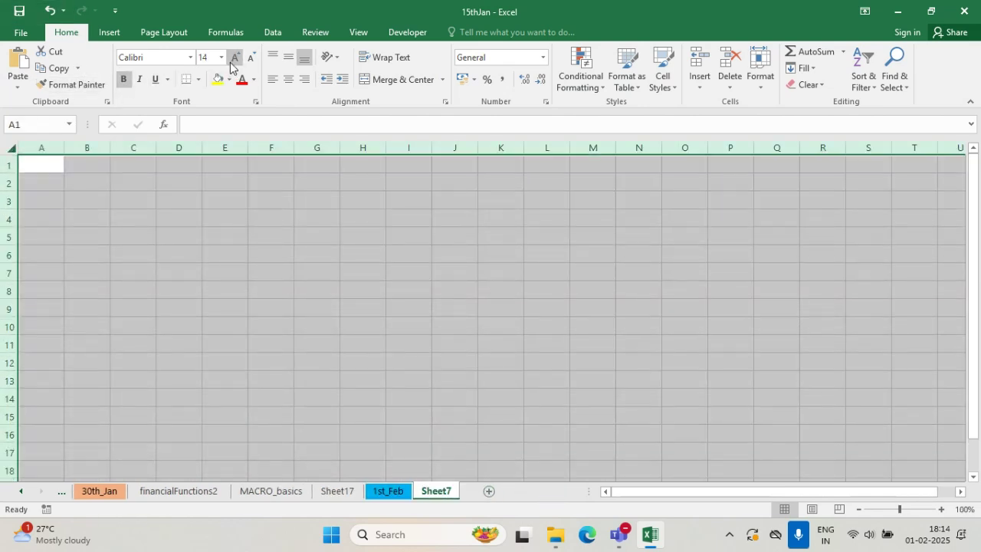
{"action": "left_click", "coordinate": [233, 60]}
{"action": "left_click", "coordinate": [233, 60]}
- Enter the title DEPRECIATION in cell A1 of the new sheet
{"action": "left_click", "coordinate": [941, 509]}
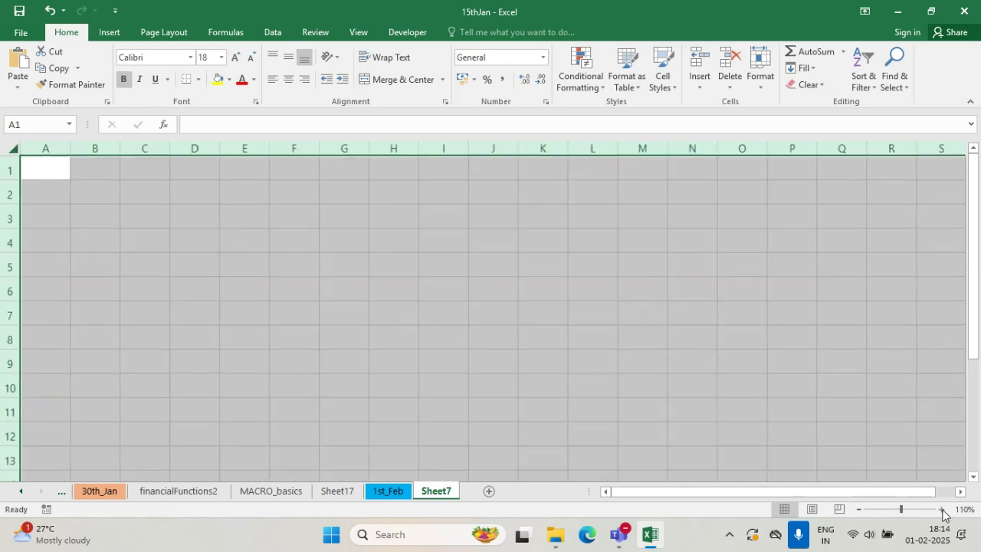
{"action": "left_click", "coordinate": [941, 509]}
{"action": "left_click", "coordinate": [941, 509]}
{"action": "left_click", "coordinate": [941, 509]}
{"action": "left_click", "coordinate": [941, 509]}
{"action": "left_click", "coordinate": [941, 509]}
{"action": "left_click", "coordinate": [941, 509]}
{"action": "left_click", "coordinate": [286, 269]}
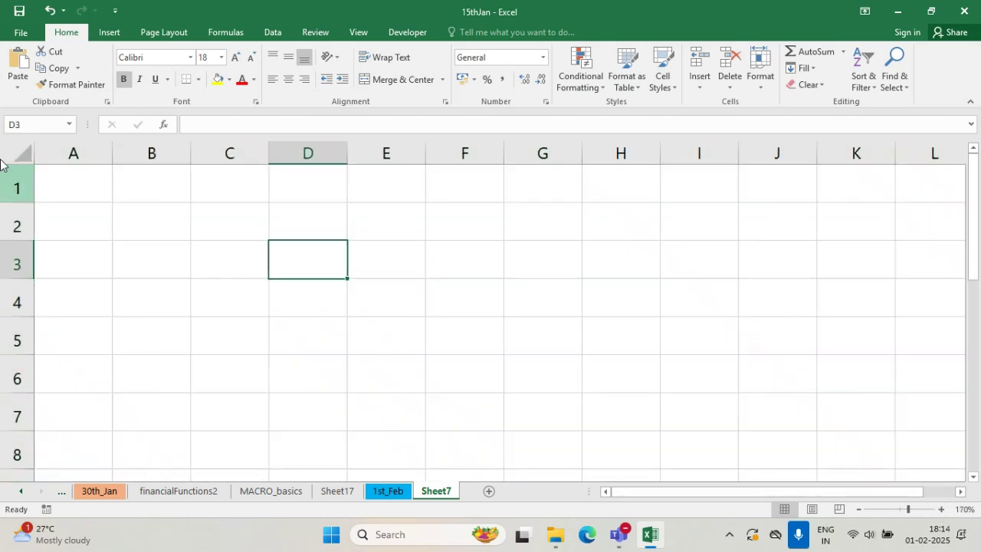
{"action": "left_click", "coordinate": [83, 197]}
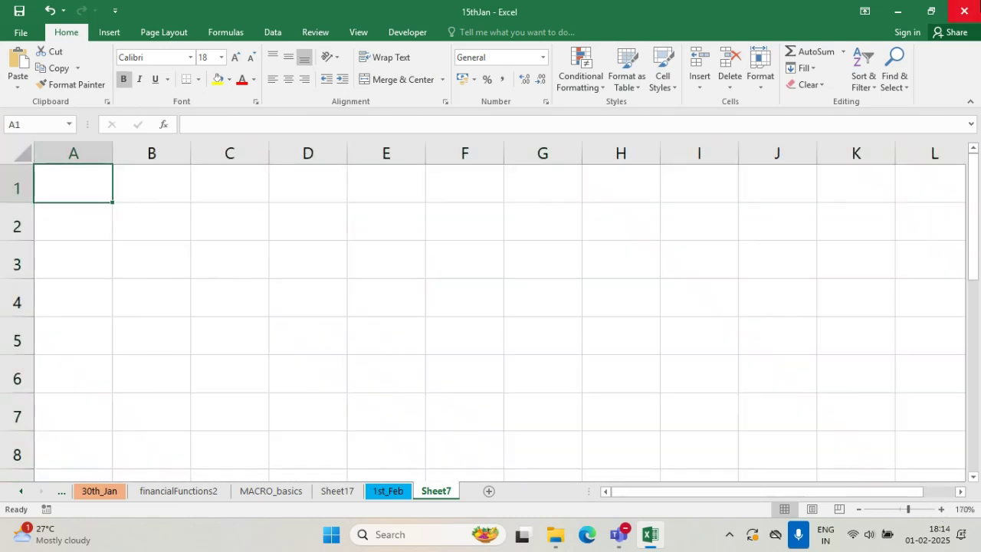
{"action": "type", "text": "DEPR"}
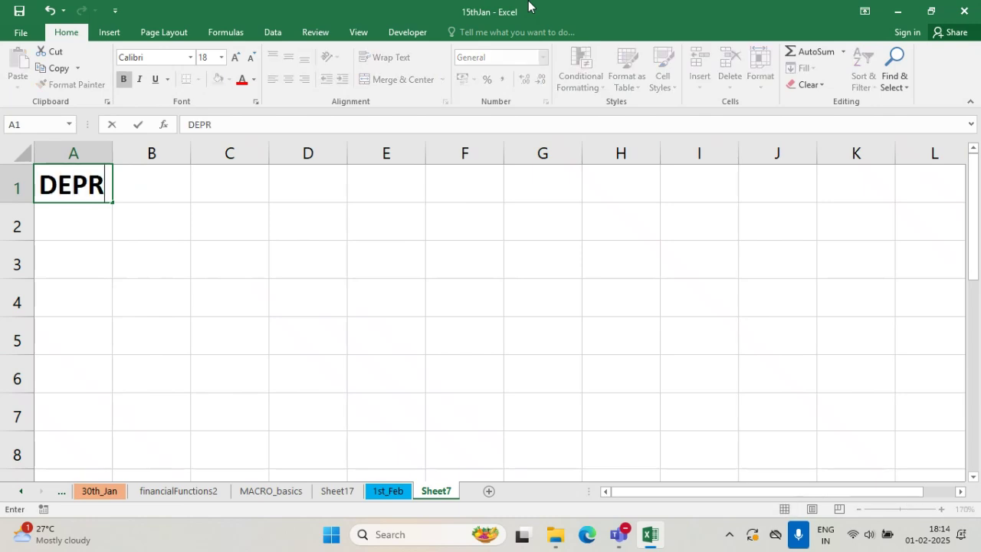
{"action": "type", "text": "ECIATION"}
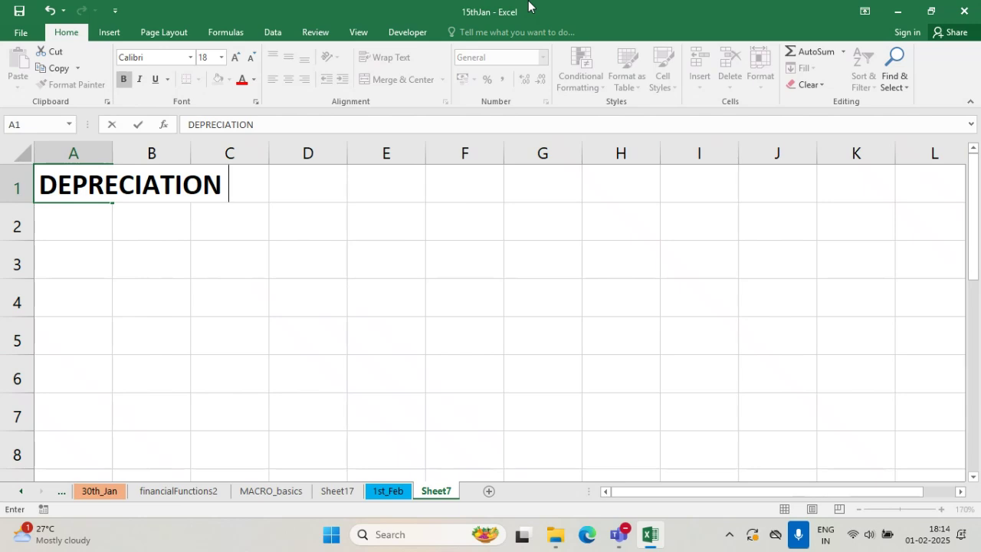
{"action": "key", "text": "Return"}
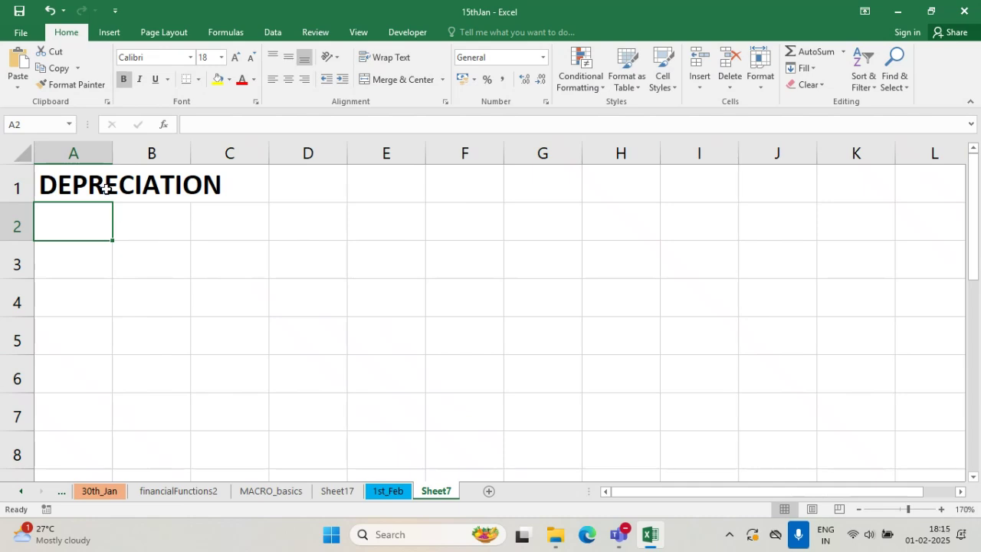
- Widen column A, then merge and center the DEPRECIATION title across A1:D1 with a yellow fill
{"action": "left_click_drag", "start_coordinate": [112, 153], "coordinate": [218, 159]}
{"action": "left_click", "coordinate": [235, 300]}
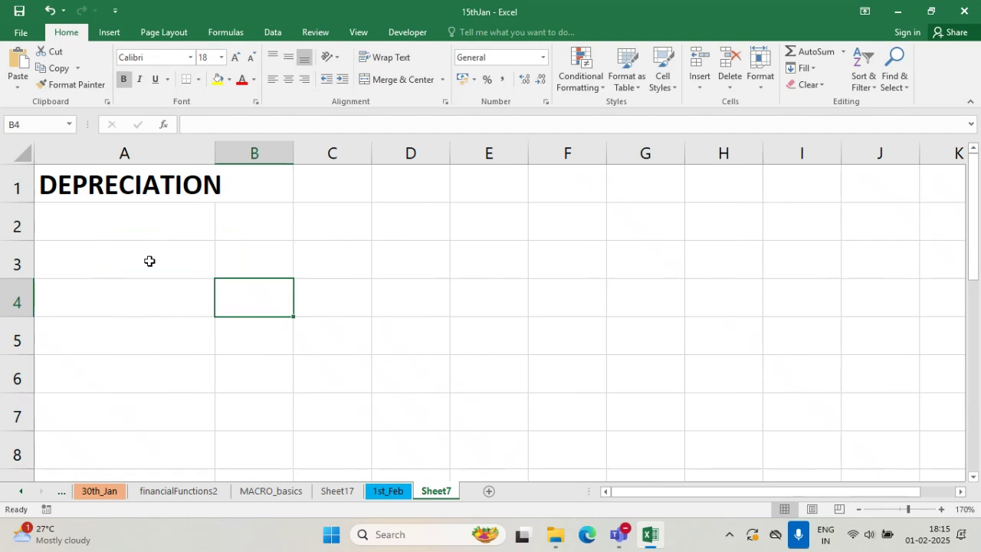
{"action": "left_click", "coordinate": [128, 184]}
{"action": "left_click_drag", "start_coordinate": [129, 184], "coordinate": [405, 127]}
{"action": "left_click", "coordinate": [409, 80]}
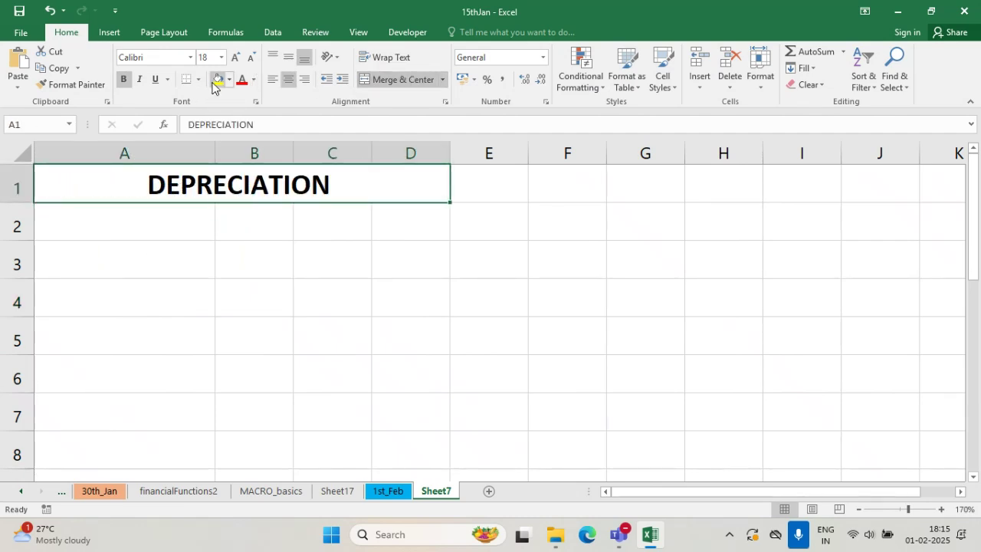
{"action": "left_click", "coordinate": [218, 79]}
- Enter the label COST in cell A3 and widen column B
{"action": "left_click", "coordinate": [180, 249]}
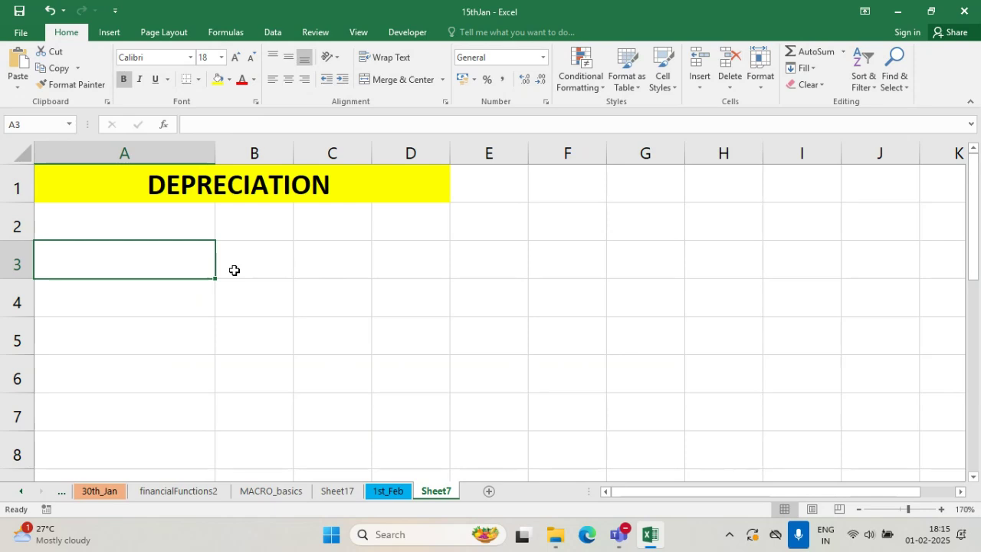
{"action": "type", "text": "O"}
{"action": "key", "text": "BackSpace"}
{"action": "type", "text": "COST"}
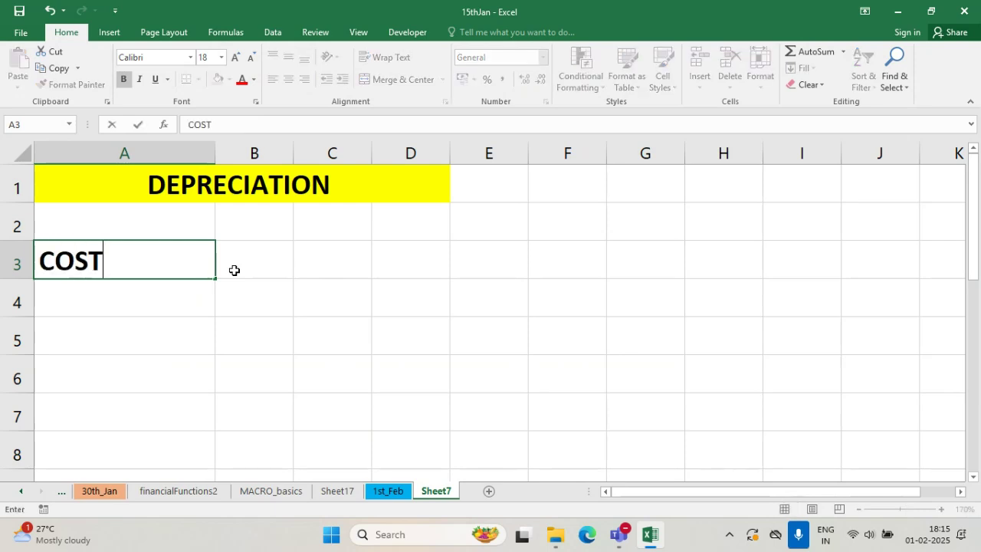
{"action": "key", "text": "ctrl+Return"}
{"action": "key", "text": "Return"}
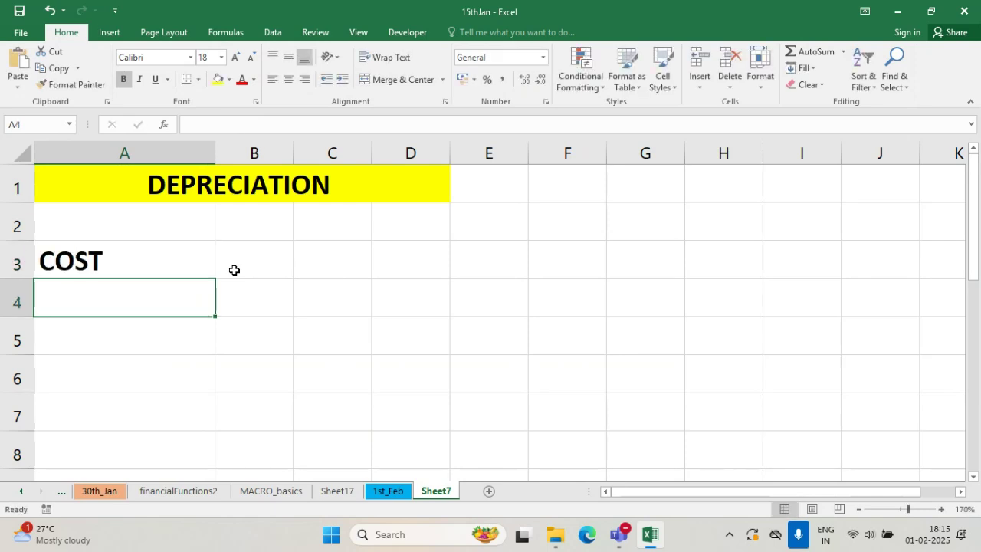
{"action": "left_click_drag", "start_coordinate": [292, 157], "coordinate": [385, 162]}
- Enter the labels SALVAGE in A4 and LIFE OF THE ASSET in A5, widening column A to fit them
{"action": "type", "text": "SAL"}
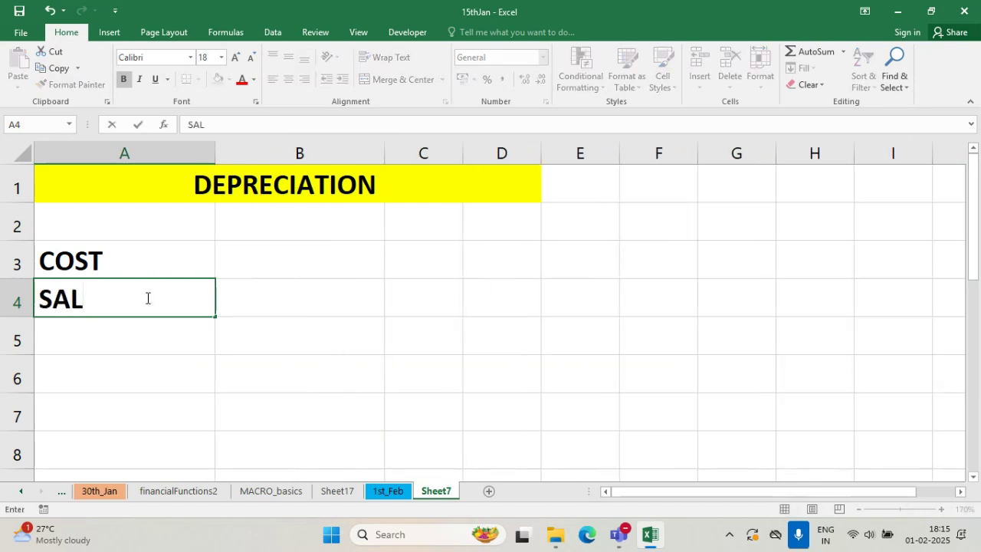
{"action": "type", "text": "VAGE"}
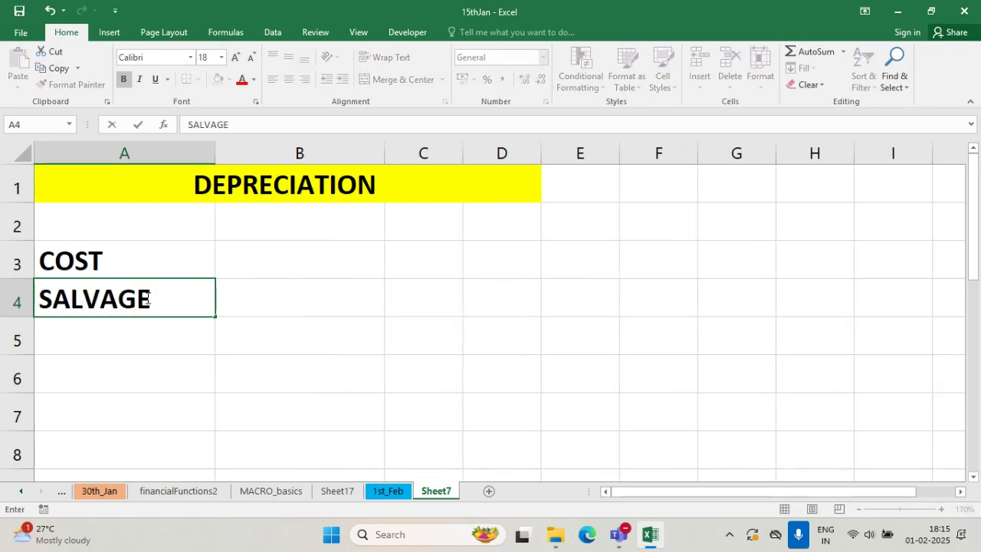
{"action": "key", "text": "Return"}
{"action": "type", "text": "LIFE OF TH"}
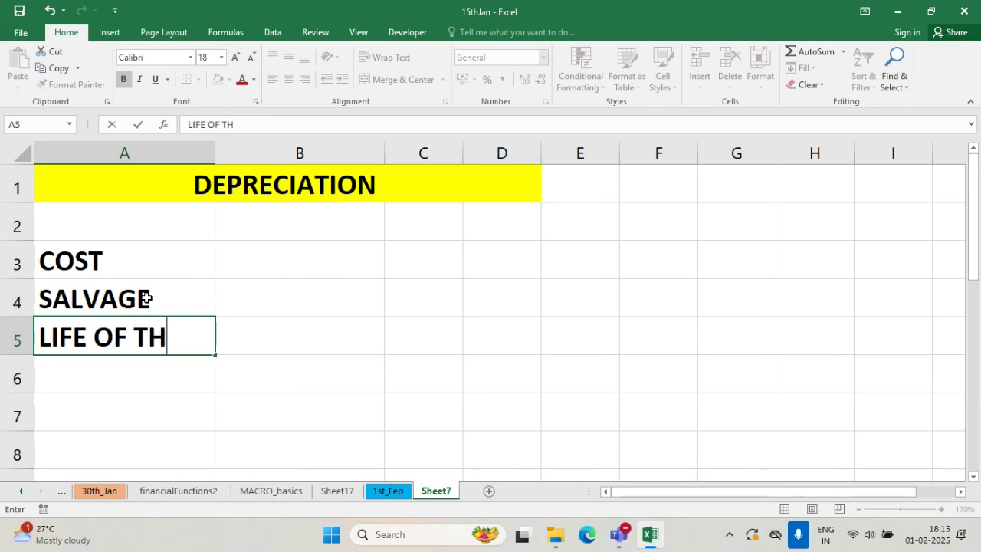
{"action": "type", "text": "E ASSET"}
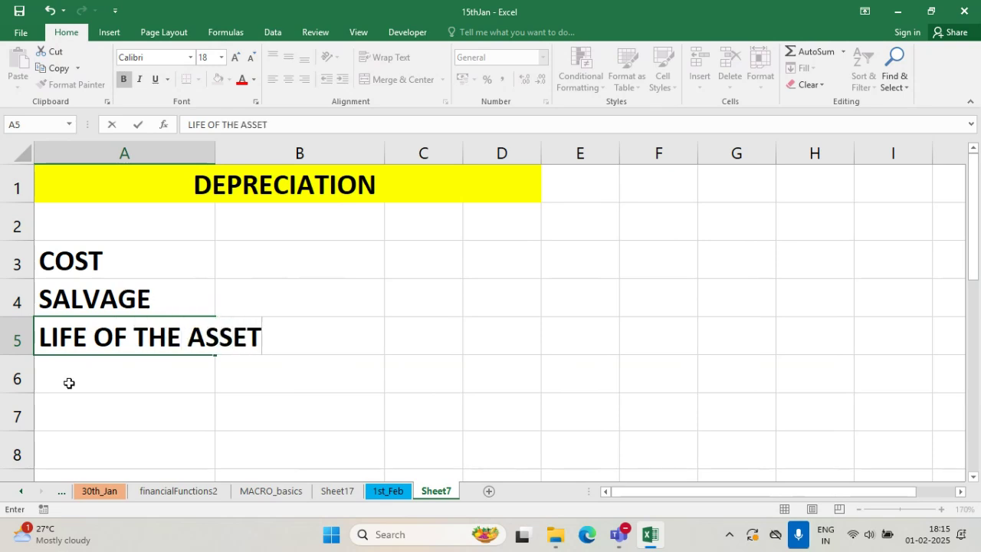
{"action": "key", "text": "Return"}
{"action": "left_click_drag", "start_coordinate": [215, 153], "coordinate": [296, 153]}
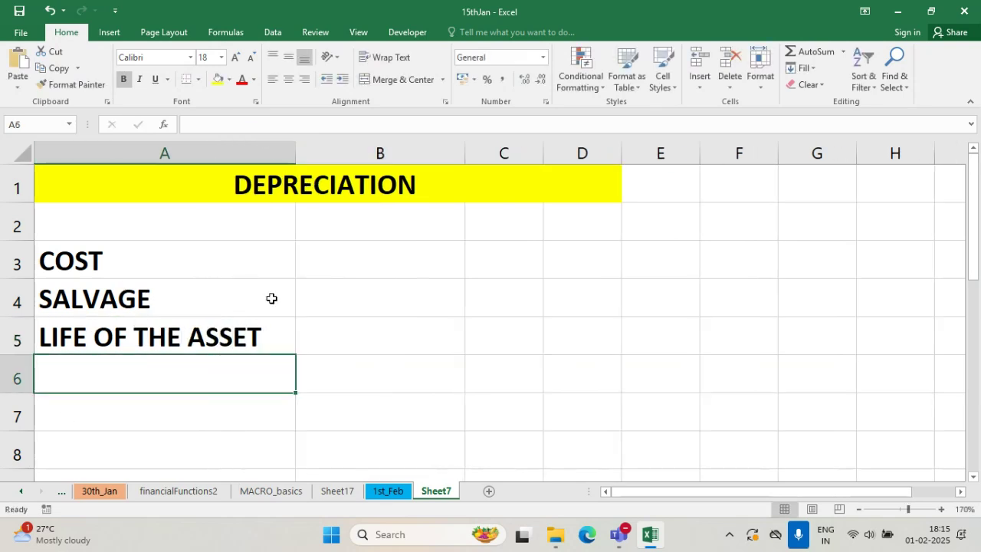
- Apply all borders to the range A3:B6 and widen column B slightly more
{"action": "left_click_drag", "start_coordinate": [184, 248], "coordinate": [426, 374]}
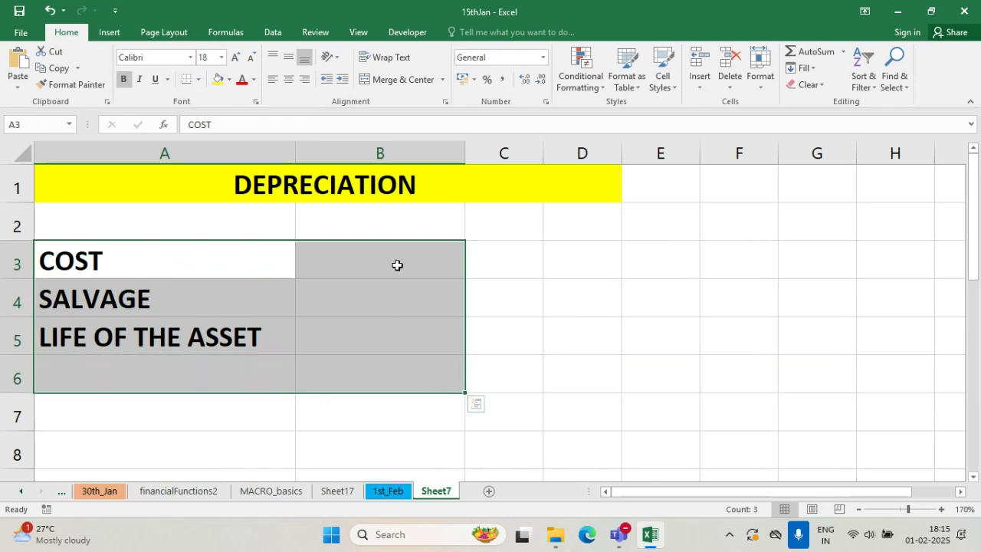
{"action": "left_click", "coordinate": [198, 79]}
{"action": "left_click", "coordinate": [208, 203]}
{"action": "left_click", "coordinate": [367, 407]}
{"action": "left_click", "coordinate": [375, 270]}
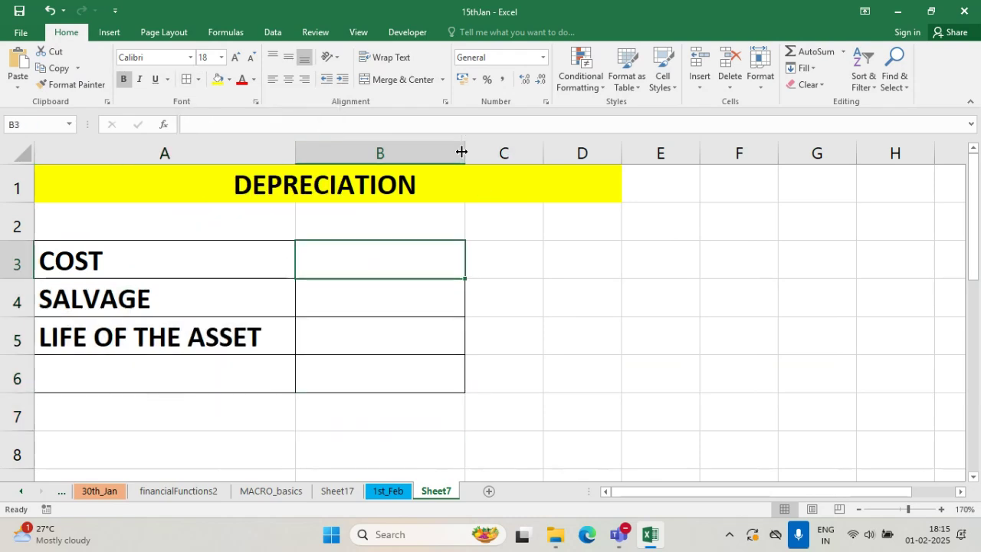
{"action": "left_click_drag", "start_coordinate": [462, 152], "coordinate": [495, 153]}
- Enter the label STRAIGHT LINE METHOD in cell A6, then widen column A to fit it and column B slightly
{"action": "left_click", "coordinate": [172, 372]}
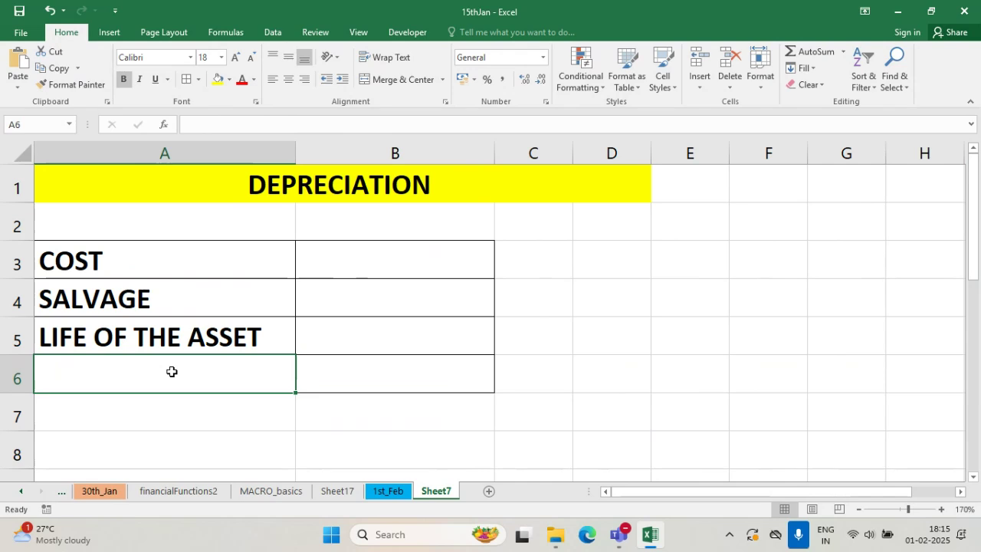
{"action": "type", "text": "STRAIG"}
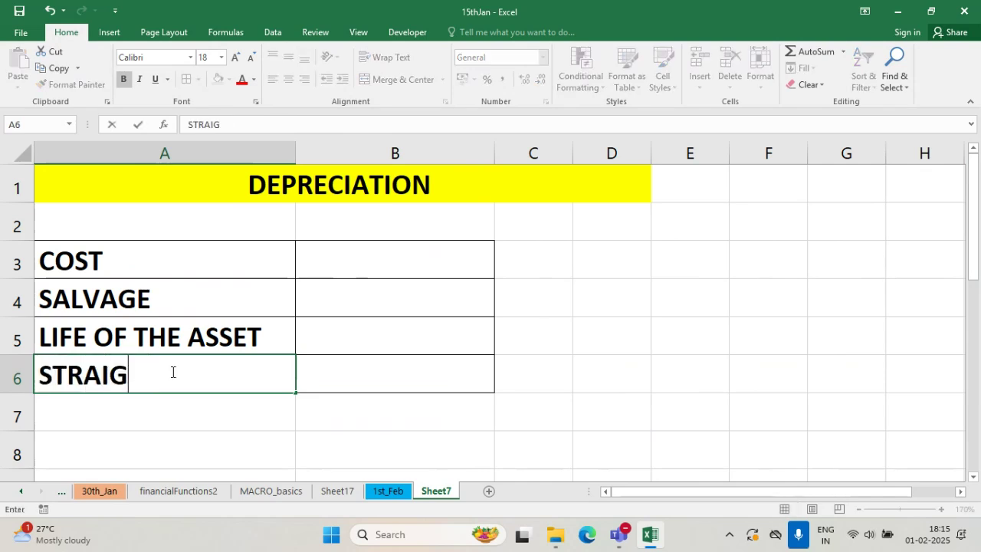
{"action": "type", "text": "HT LINE METHOD"}
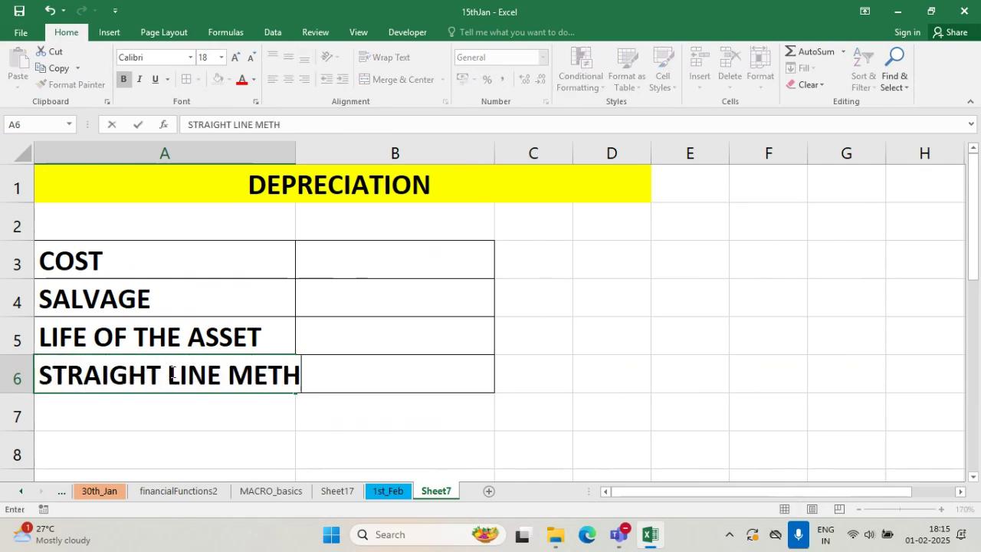
{"action": "left_click", "coordinate": [479, 329]}
{"action": "left_click", "coordinate": [381, 372]}
{"action": "left_click_drag", "start_coordinate": [297, 154], "coordinate": [361, 154]}
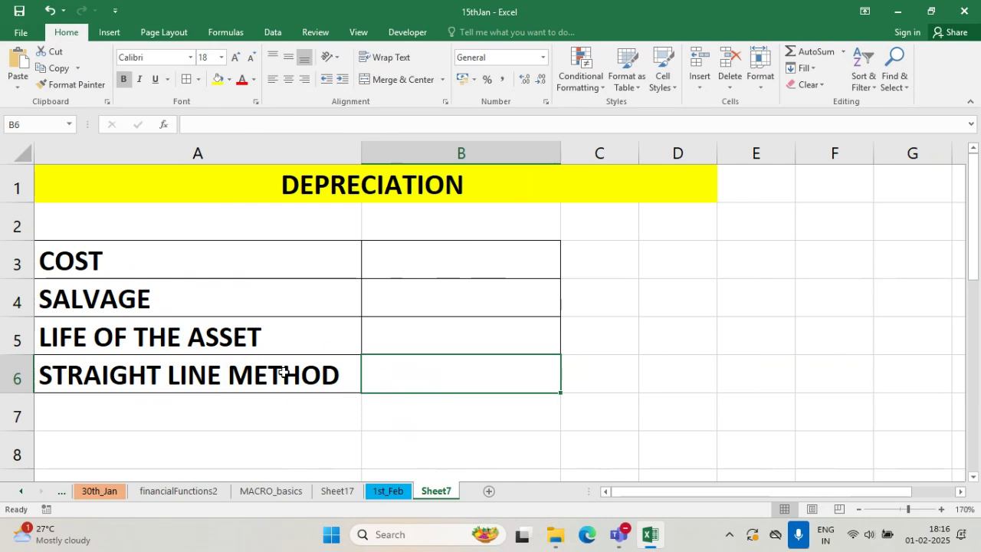
{"action": "left_click_drag", "start_coordinate": [565, 144], "coordinate": [588, 150]}
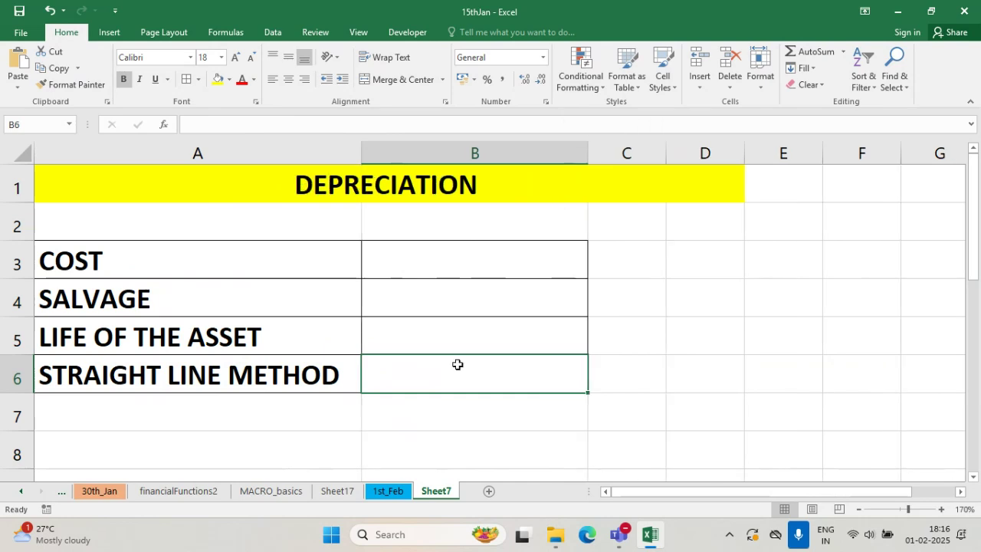
- Enter 8000000 as the cost in cell B3 and 1200000 as the salvage value in B4
{"action": "left_click", "coordinate": [445, 268]}
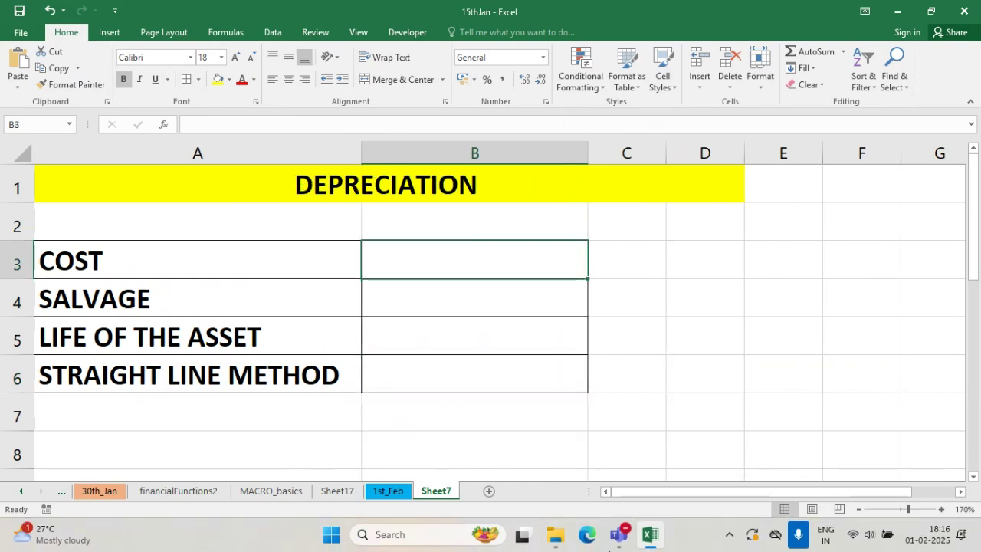
{"action": "type", "text": "8"}
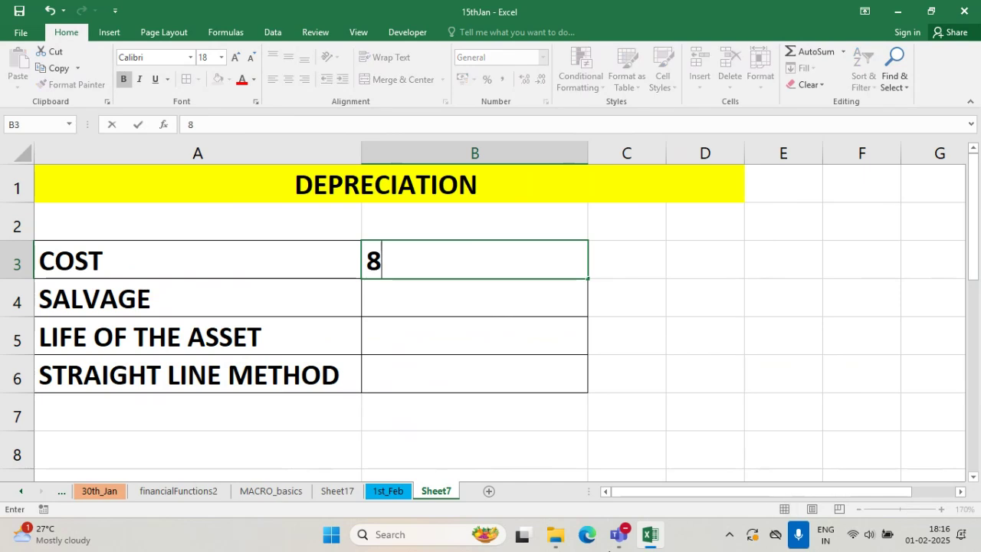
{"action": "type", "text": "000000"}
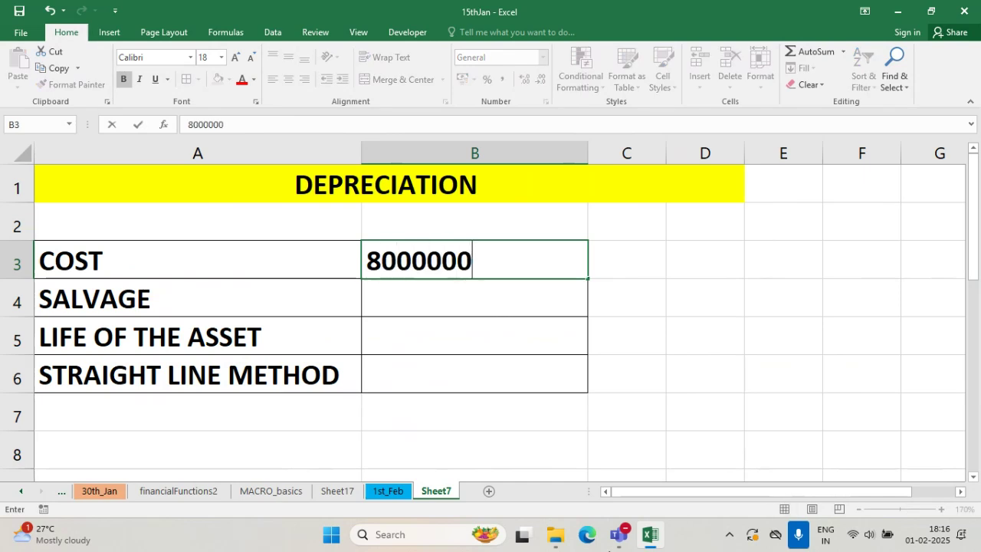
{"action": "key", "text": "Return"}
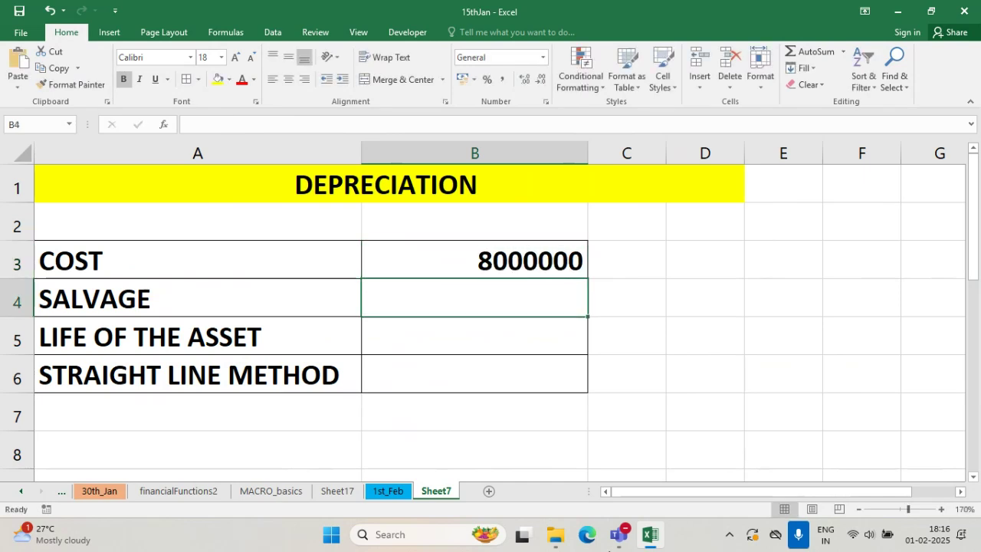
{"action": "type", "text": "120000"}
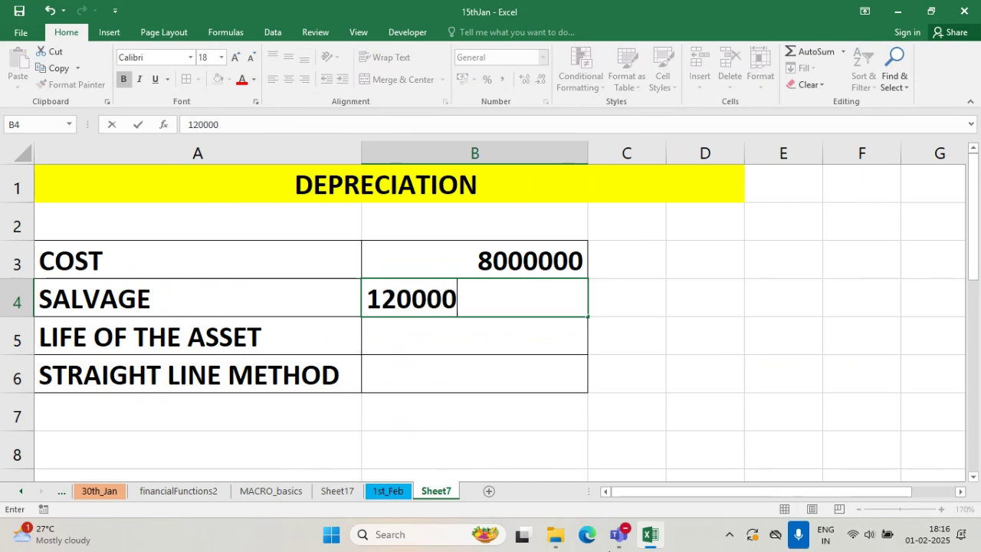
{"action": "key", "text": "ctrl+Return"}
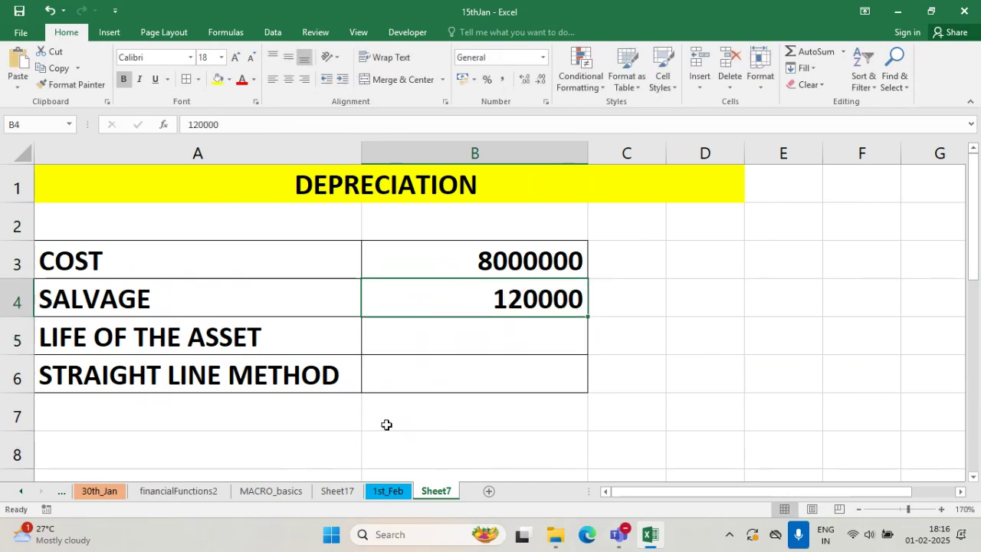
{"action": "double_click", "coordinate": [536, 301]}
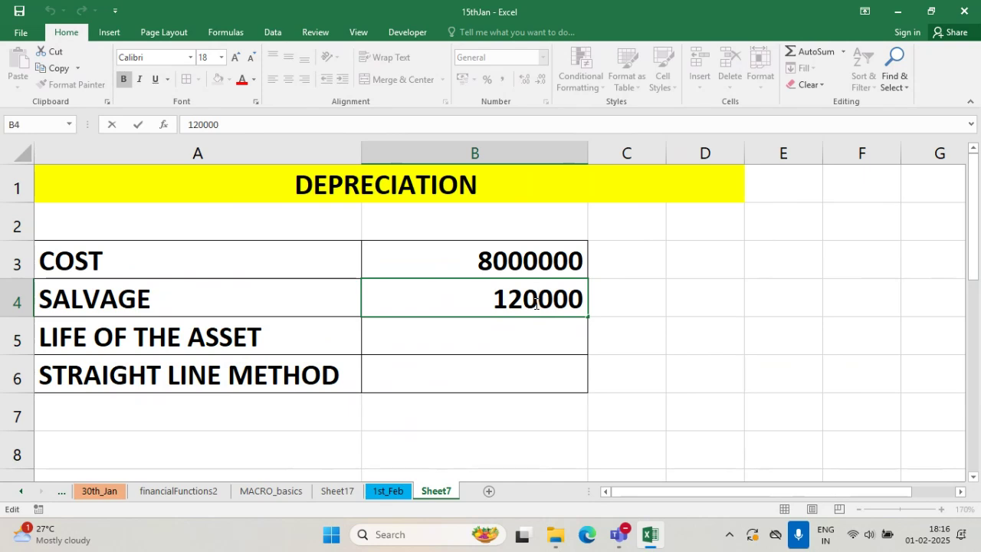
{"action": "type", "text": "0"}
{"action": "key", "text": "Return"}
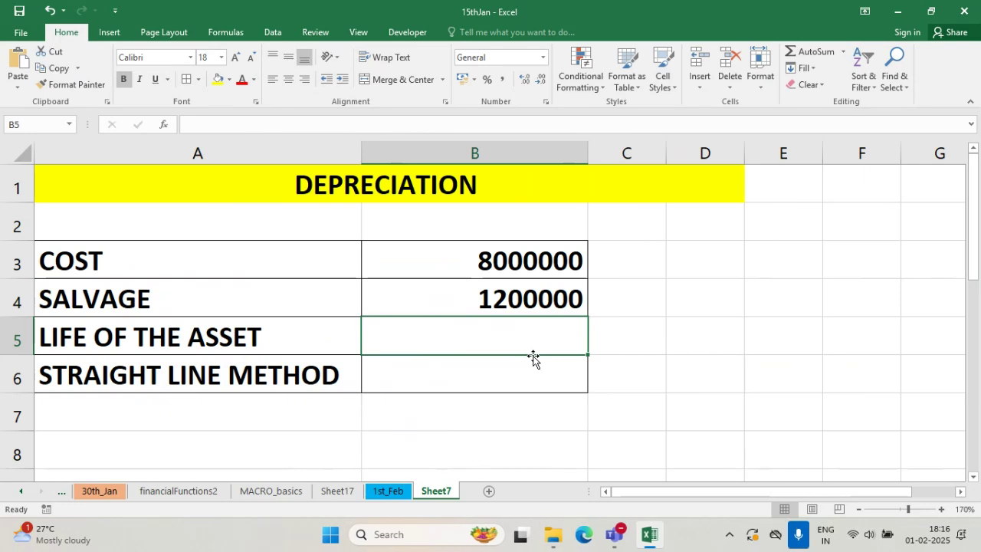
- Enter 2458 MONTHS as the life of the asset in cell B5 and widen column B
{"action": "type", "text": "24"}
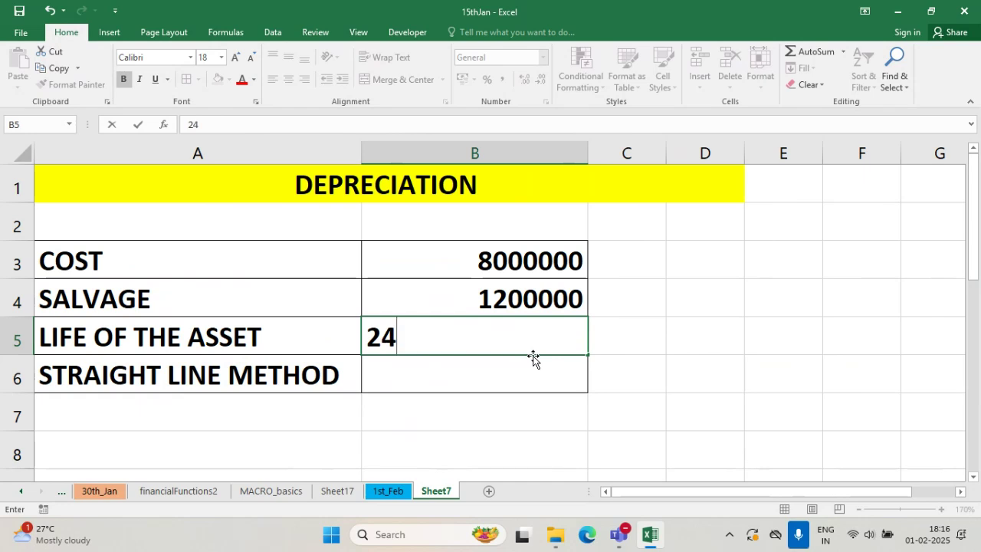
{"action": "type", "text": "58 MONTHS"}
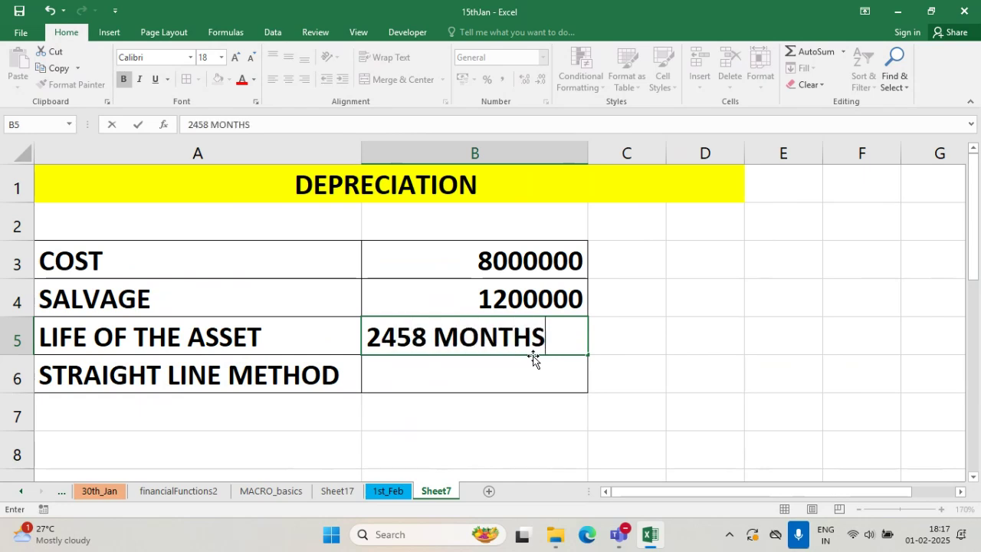
{"action": "key", "text": "Return"}
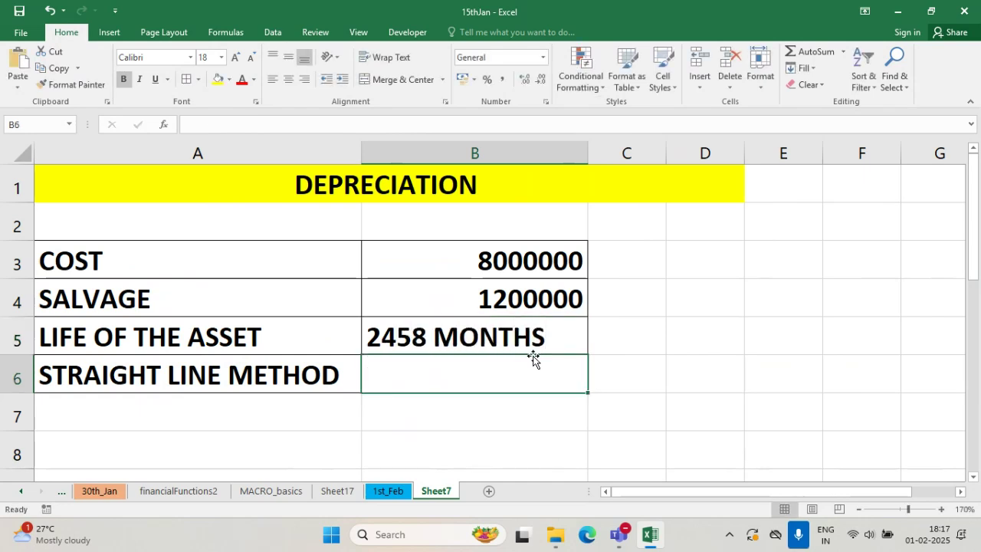
{"action": "left_click", "coordinate": [536, 336]}
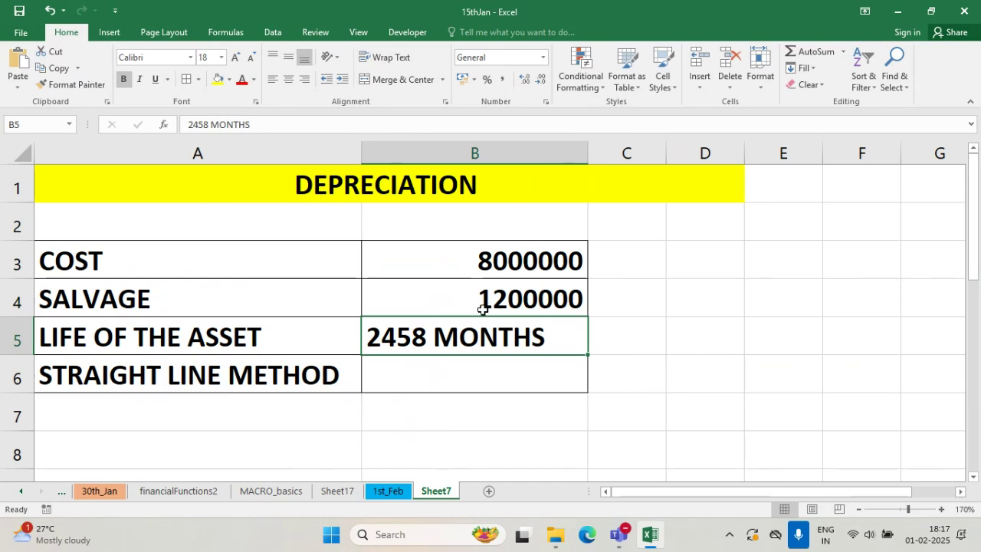
{"action": "left_click", "coordinate": [492, 375]}
{"action": "left_click_drag", "start_coordinate": [588, 161], "coordinate": [656, 159]}
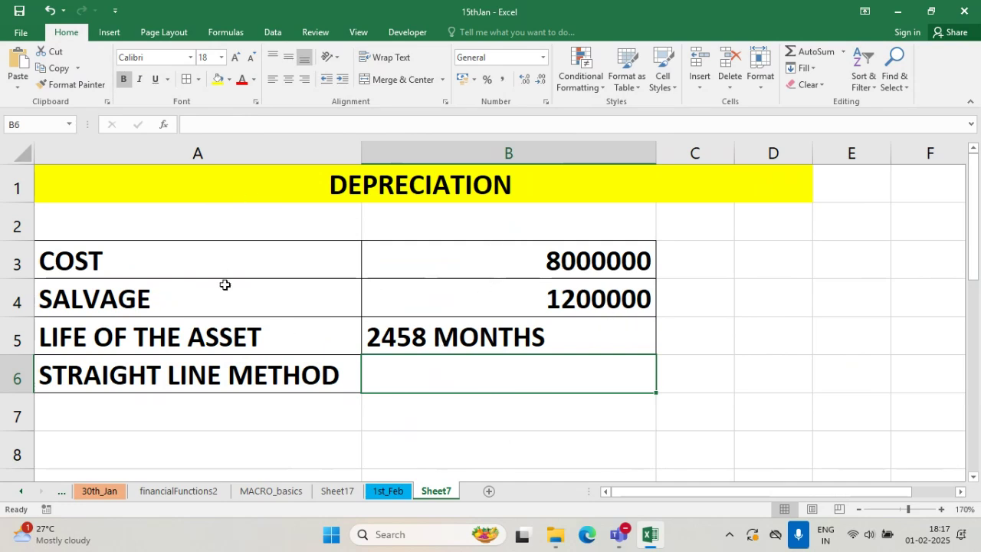
{"action": "left_click", "coordinate": [479, 250]}
{"action": "left_click", "coordinate": [528, 297]}
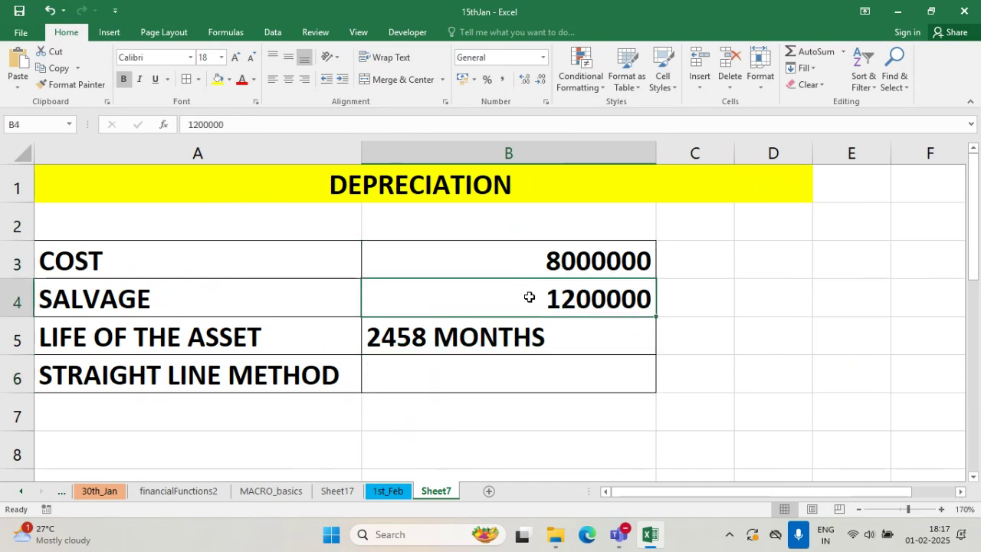
{"action": "left_click", "coordinate": [493, 336]}
{"action": "left_click", "coordinate": [481, 375]}
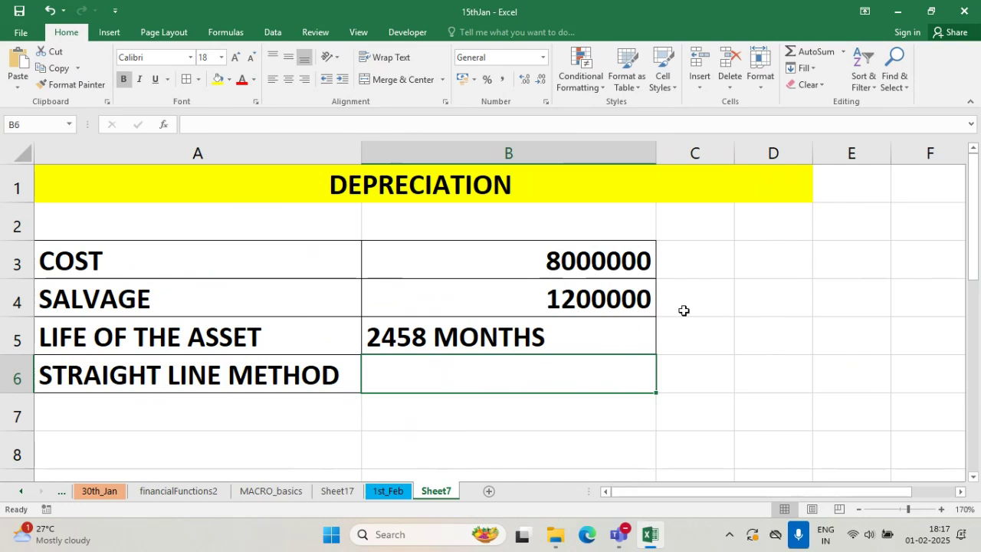
- Switch to the Class of MS Office meeting in Microsoft Teams and tile it side by side with the 15thJan Excel workbook
{"action": "mouse_move", "coordinate": [619, 536]}
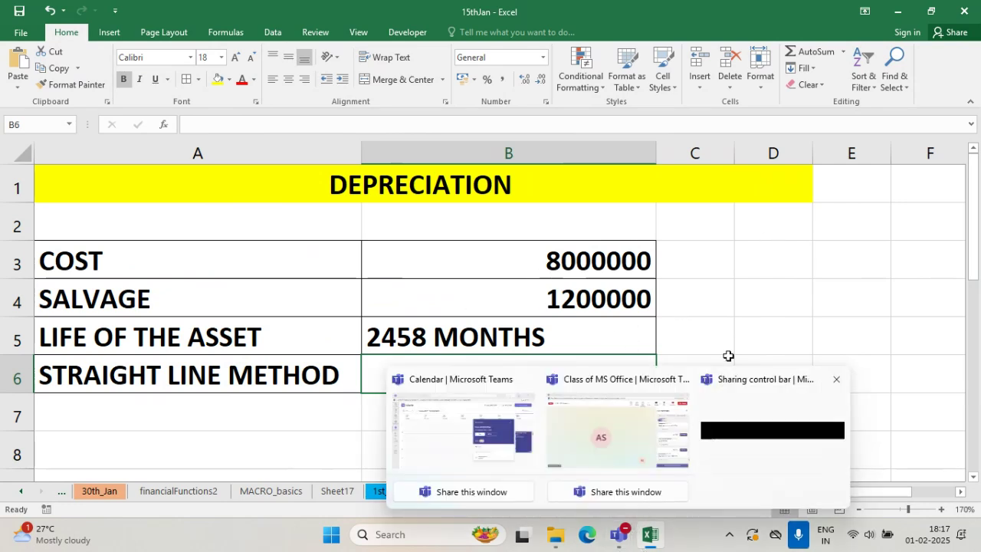
{"action": "left_click", "coordinate": [619, 457]}
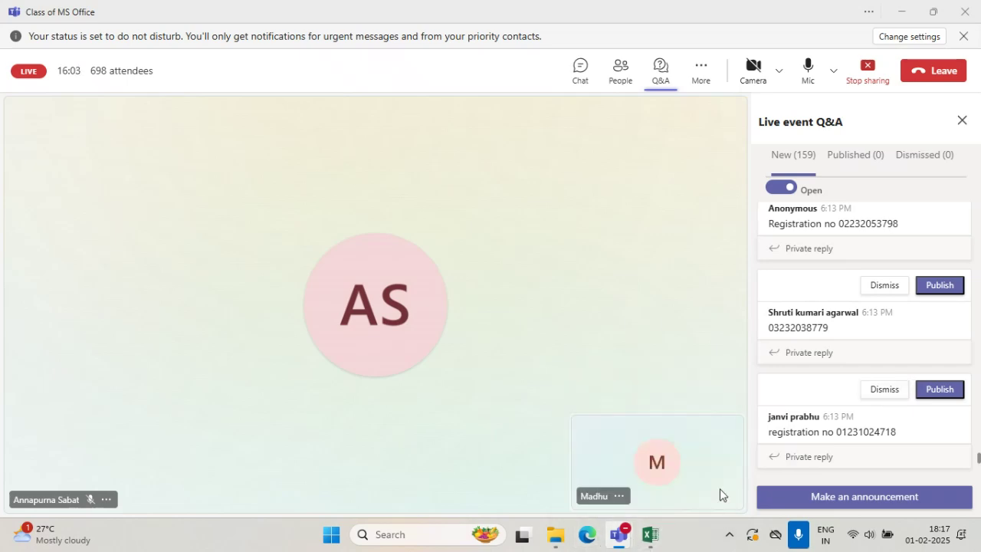
{"action": "key", "text": "super+Right"}
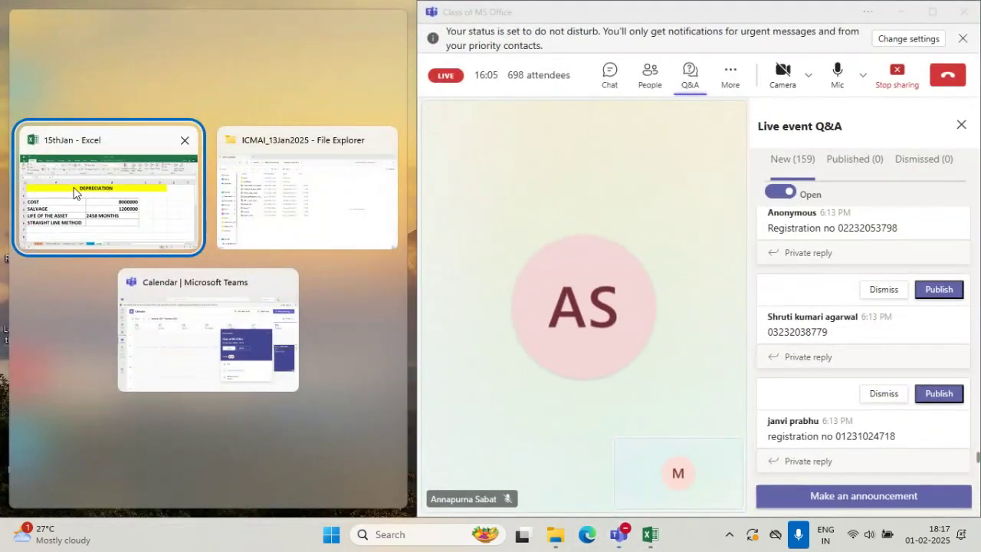
{"action": "left_click", "coordinate": [74, 192]}
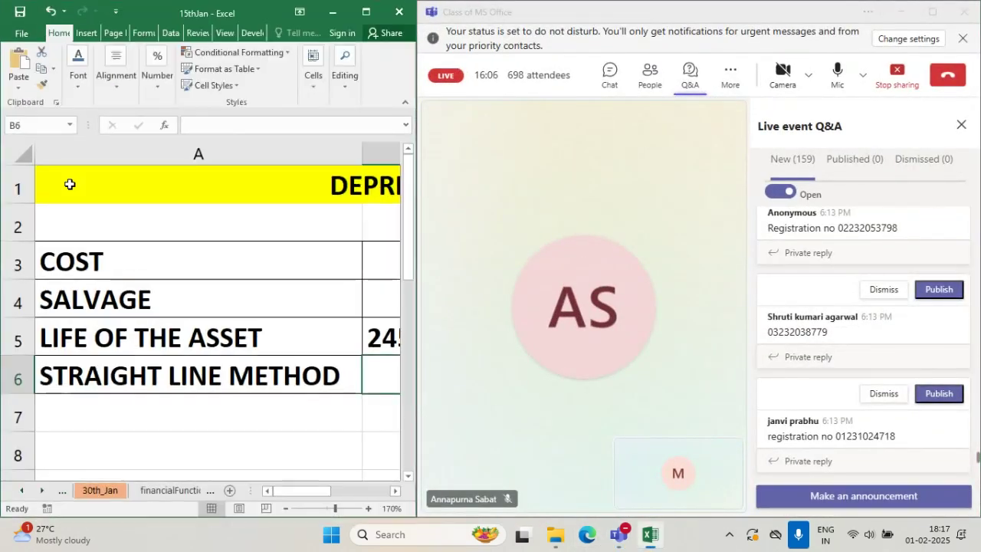
- Zoom the depreciation sheet out to 140% and narrow column A so more of the table fits the tiled window
{"action": "left_click", "coordinate": [396, 490]}
{"action": "left_click", "coordinate": [397, 491]}
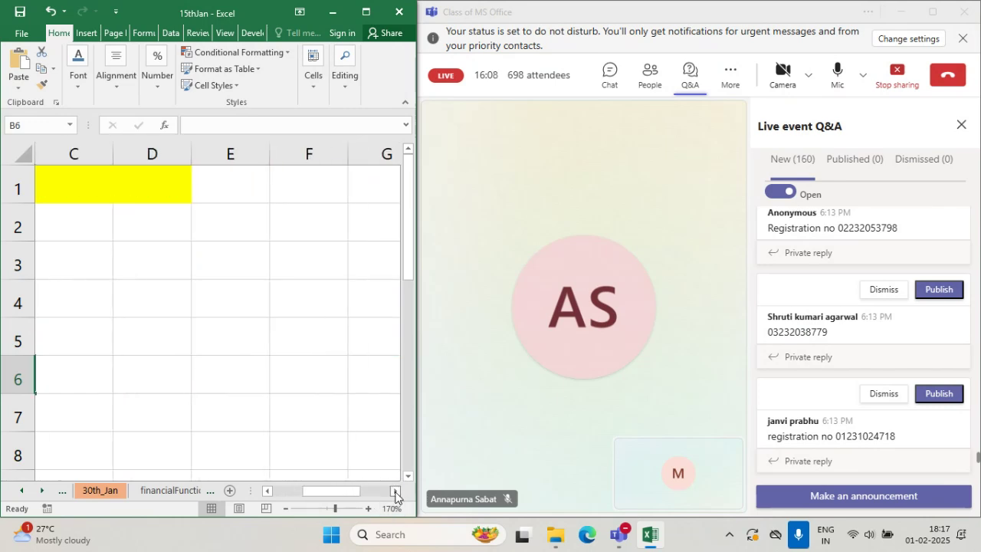
{"action": "left_click", "coordinate": [268, 490]}
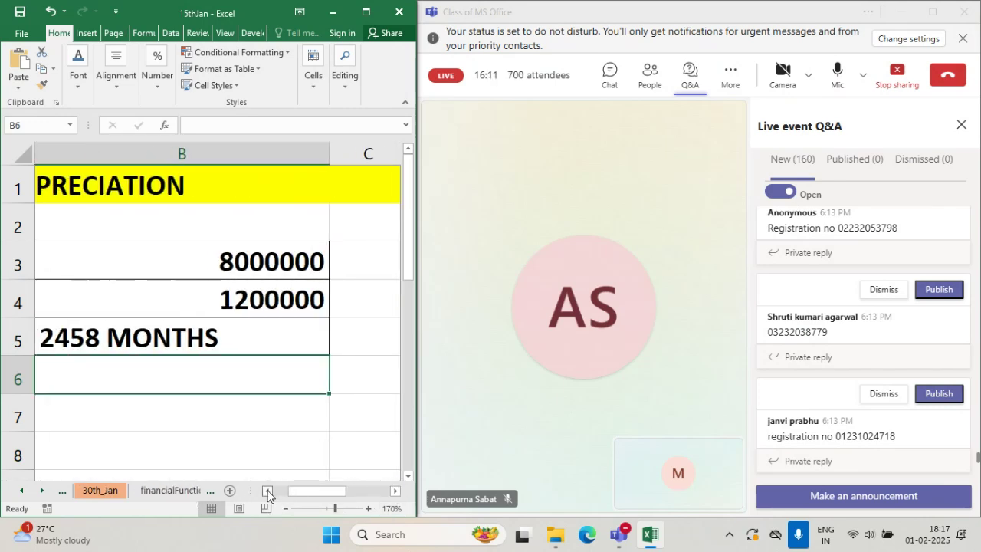
{"action": "left_click", "coordinate": [286, 508]}
{"action": "left_click", "coordinate": [286, 508]}
{"action": "left_click", "coordinate": [286, 508]}
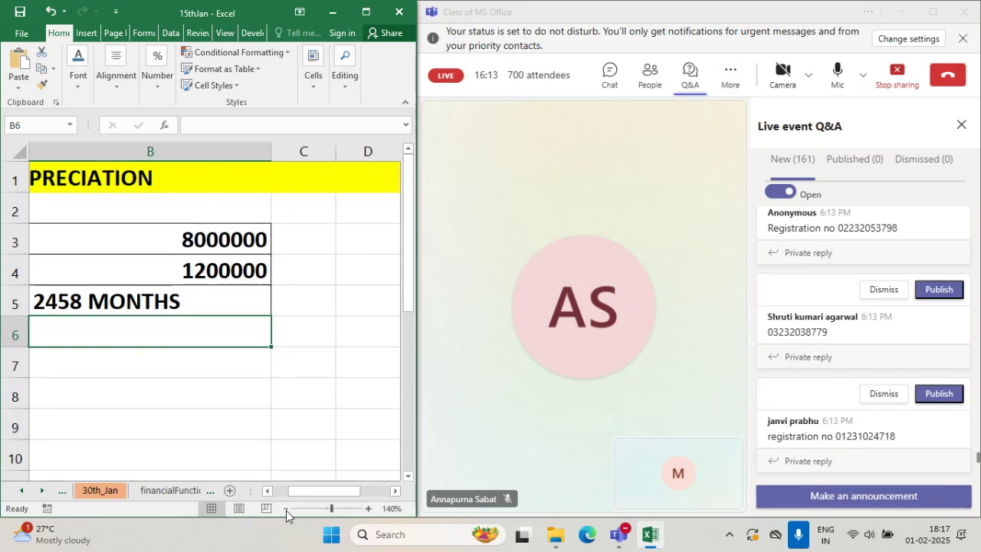
{"action": "left_click", "coordinate": [268, 491]}
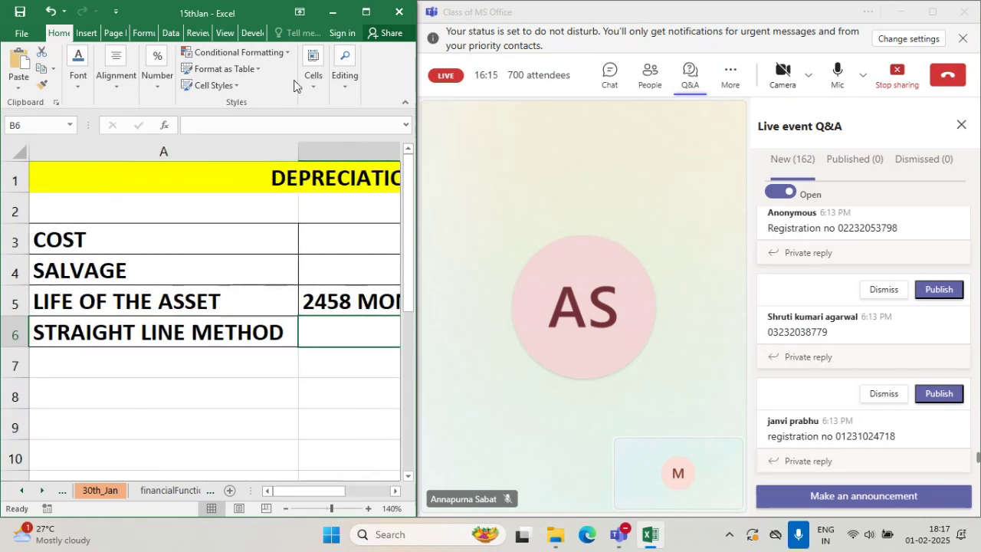
{"action": "left_click_drag", "start_coordinate": [299, 151], "coordinate": [249, 151]}
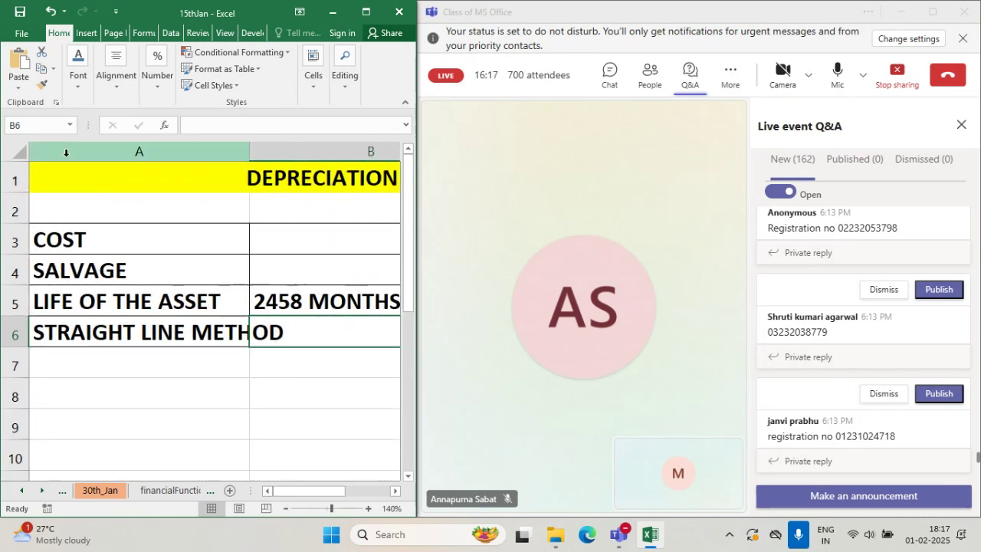
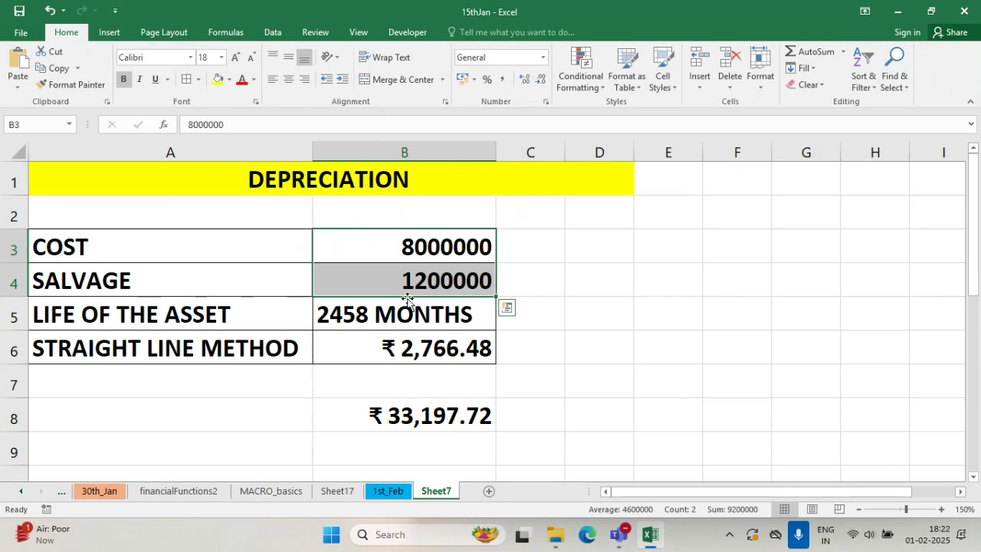
- Format the cost and salvage values in B3:B4 as Accounting with the ₹ symbol and two decimal places, and widen column B
{"action": "left_click", "coordinate": [391, 351]}
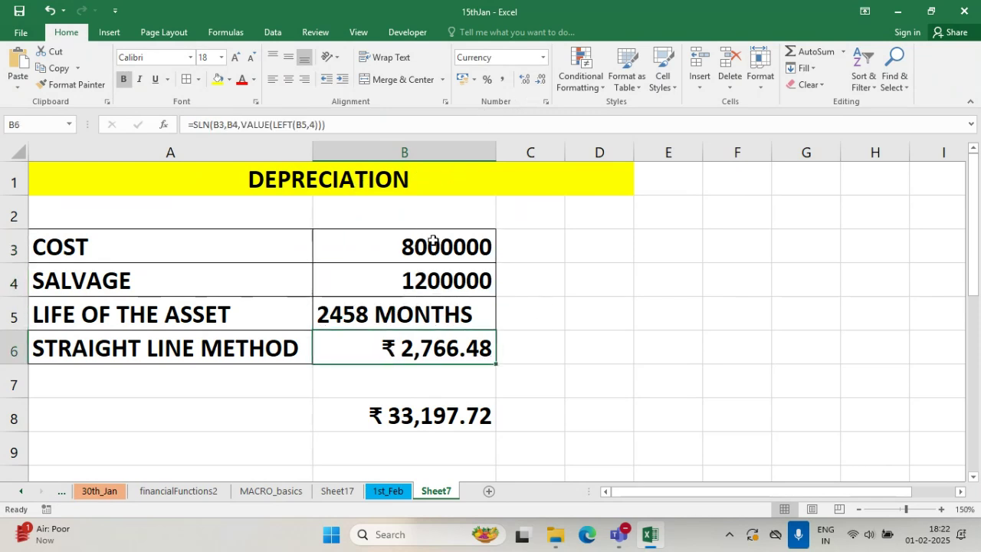
{"action": "left_click_drag", "start_coordinate": [433, 243], "coordinate": [433, 275]}
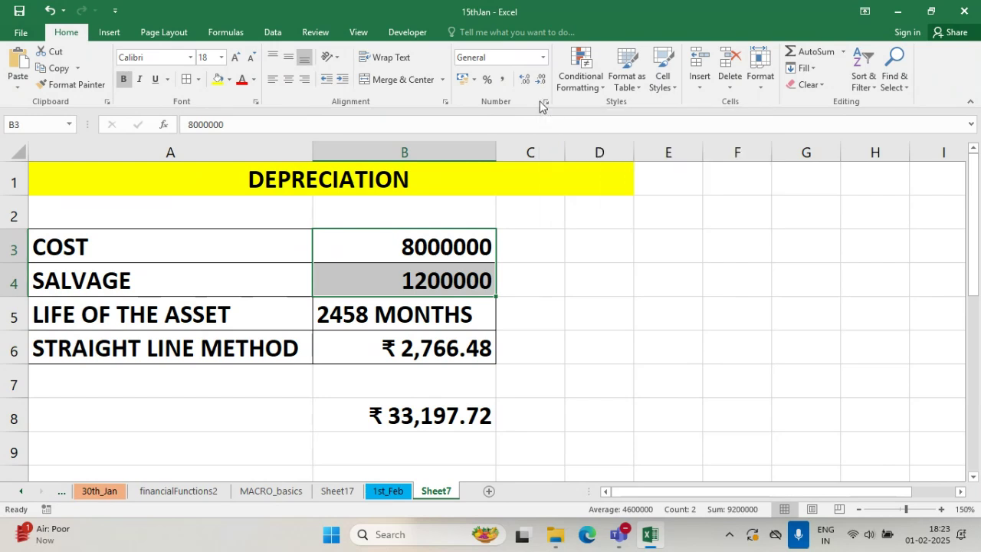
{"action": "left_click", "coordinate": [546, 103]}
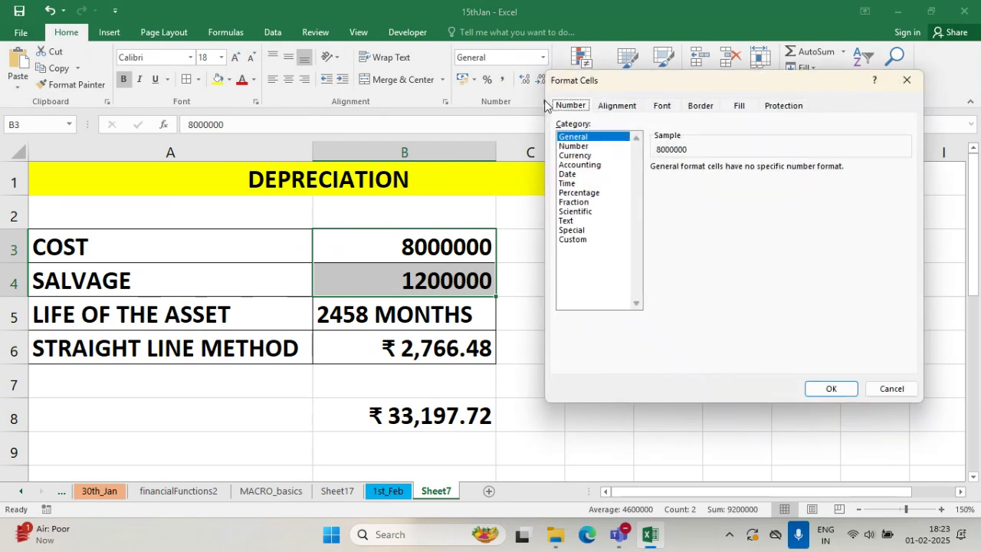
{"action": "left_click_drag", "start_coordinate": [634, 84], "coordinate": [594, 105]}
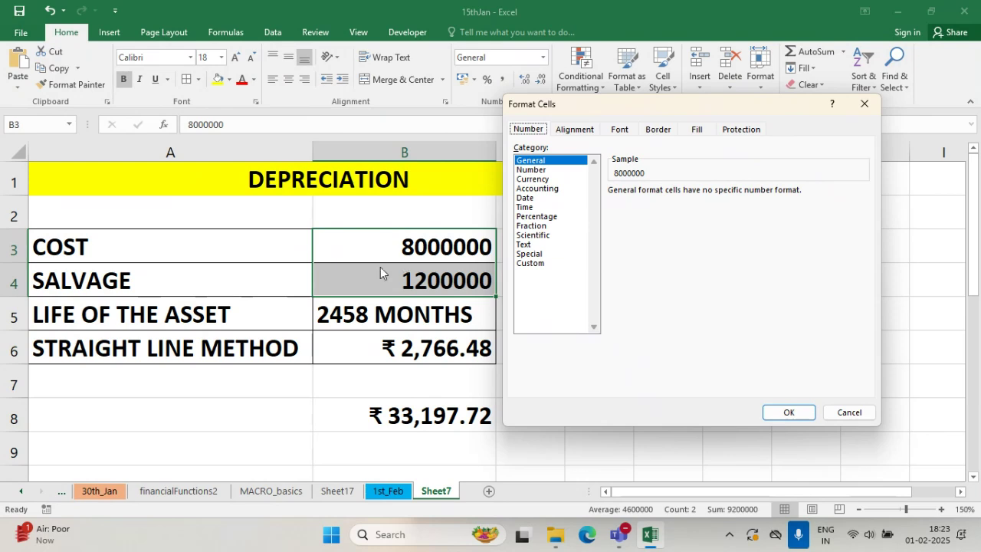
{"action": "left_click", "coordinate": [541, 170]}
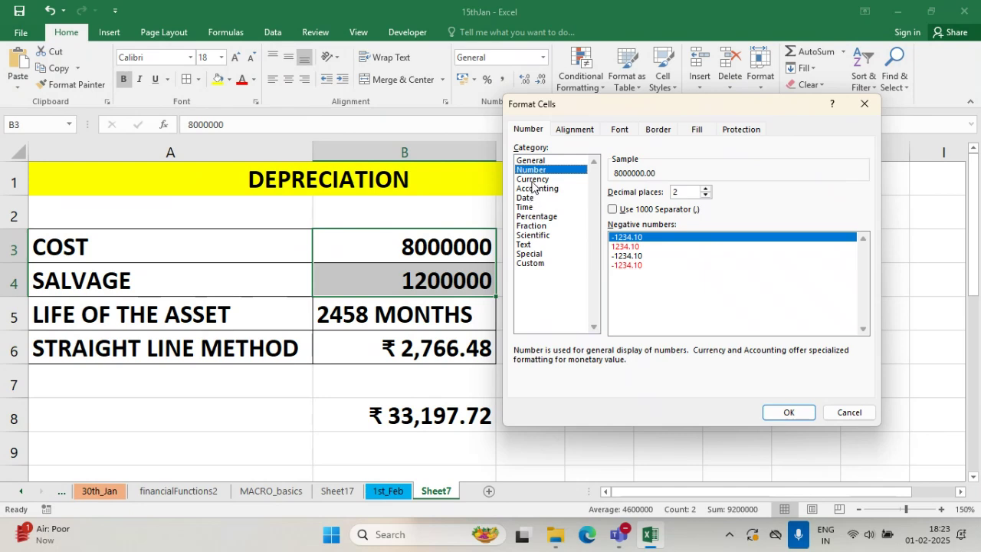
{"action": "left_click", "coordinate": [534, 182]}
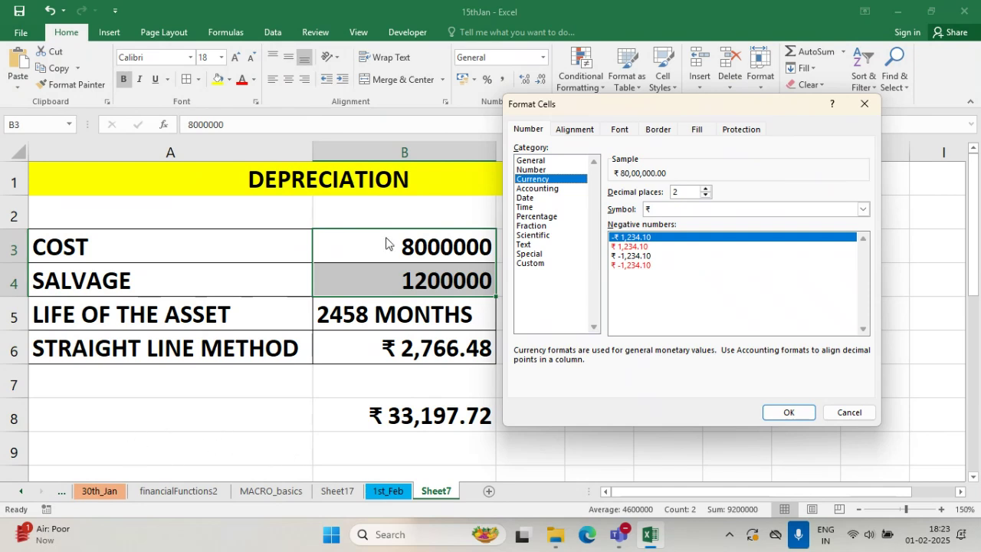
{"action": "left_click", "coordinate": [537, 189]}
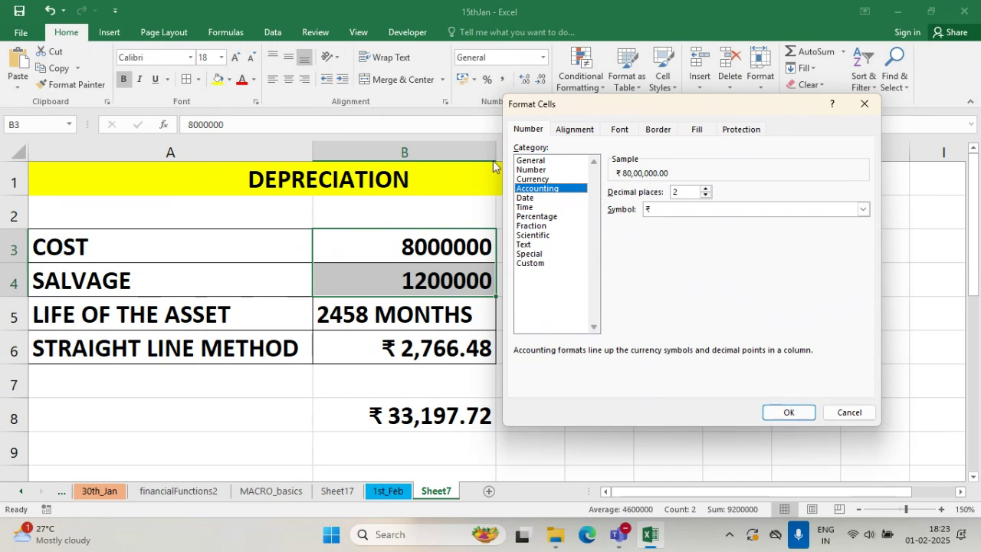
{"action": "left_click", "coordinate": [791, 410]}
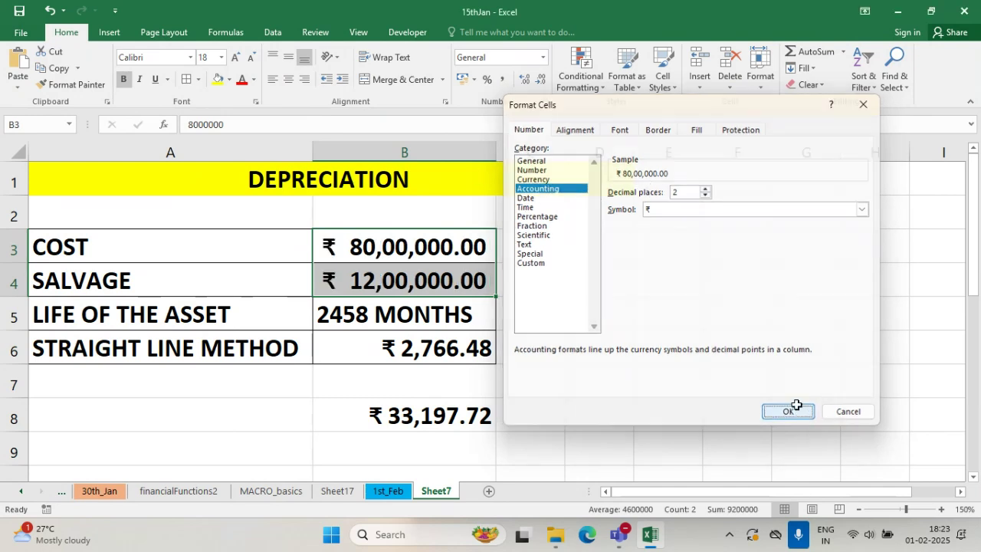
{"action": "left_click_drag", "start_coordinate": [497, 153], "coordinate": [582, 153]}
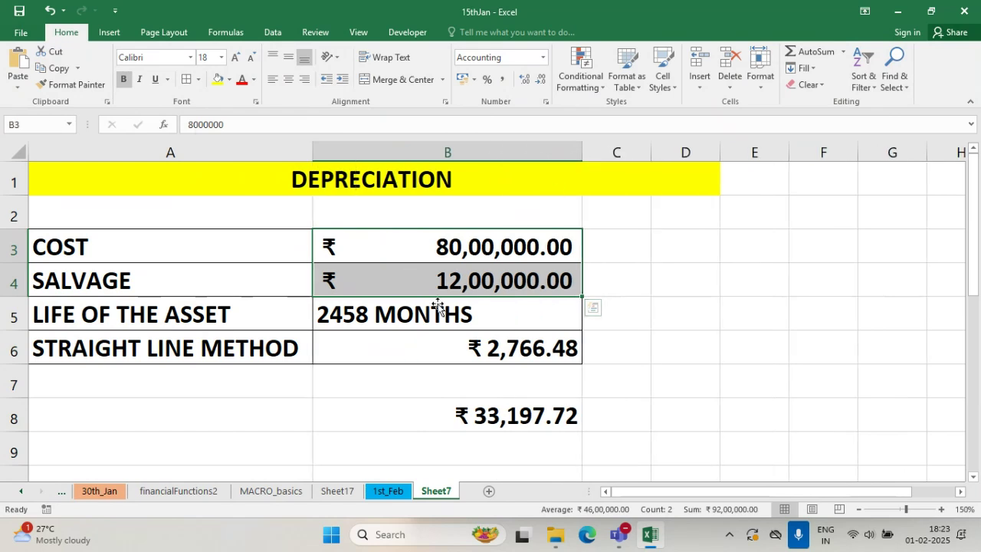
{"action": "left_click", "coordinate": [516, 409]}
{"action": "left_click", "coordinate": [486, 341]}
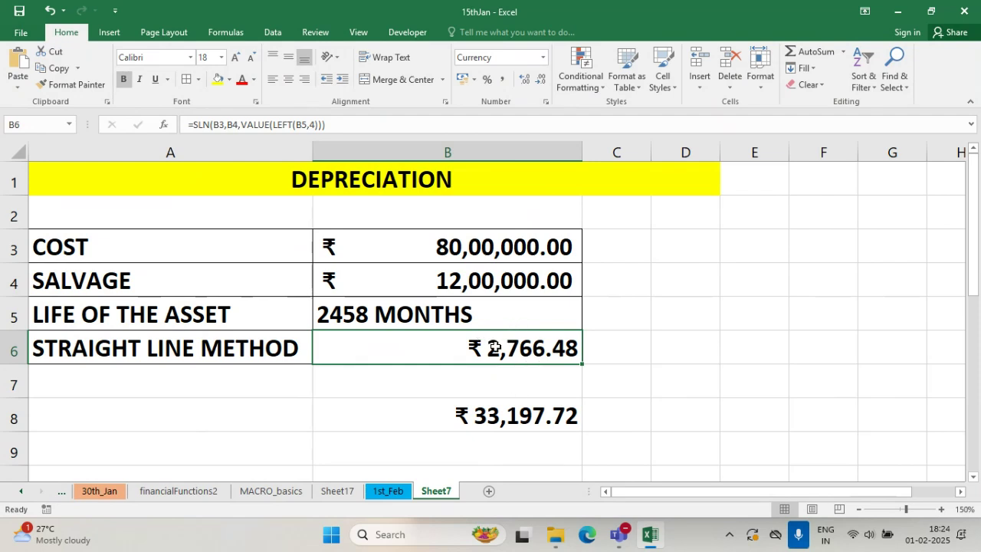
{"action": "left_click_drag", "start_coordinate": [461, 250], "coordinate": [463, 285]}
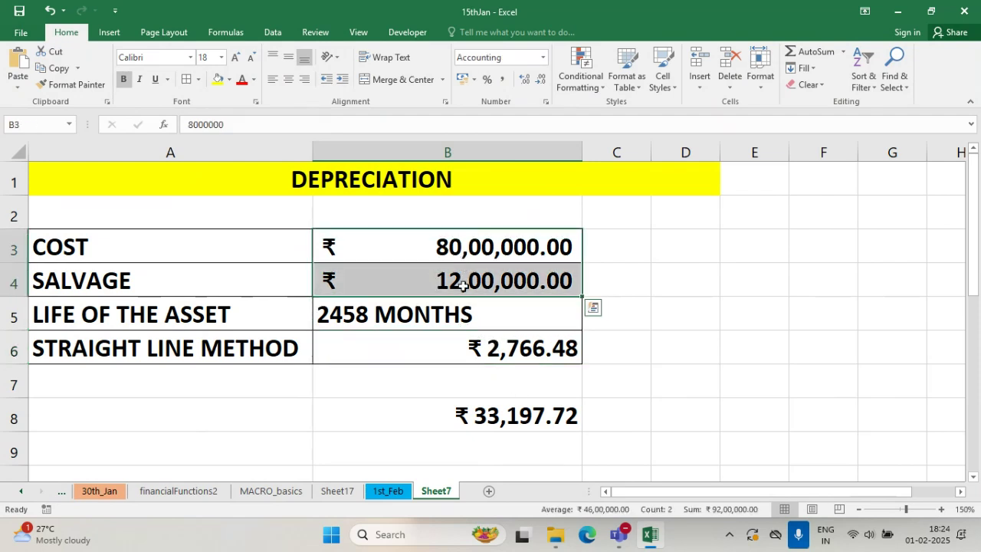
{"action": "left_click", "coordinate": [465, 353]}
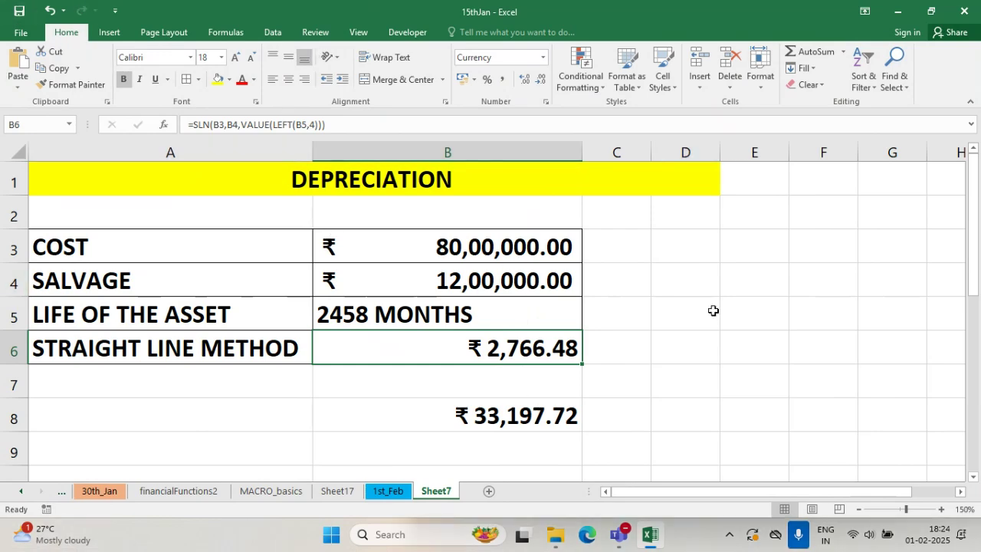
- Switch to the Class of MS Office meeting in Microsoft Teams, read the newest attendee Q&A posts, and return to the Excel workbook
{"action": "mouse_move", "coordinate": [619, 534]}
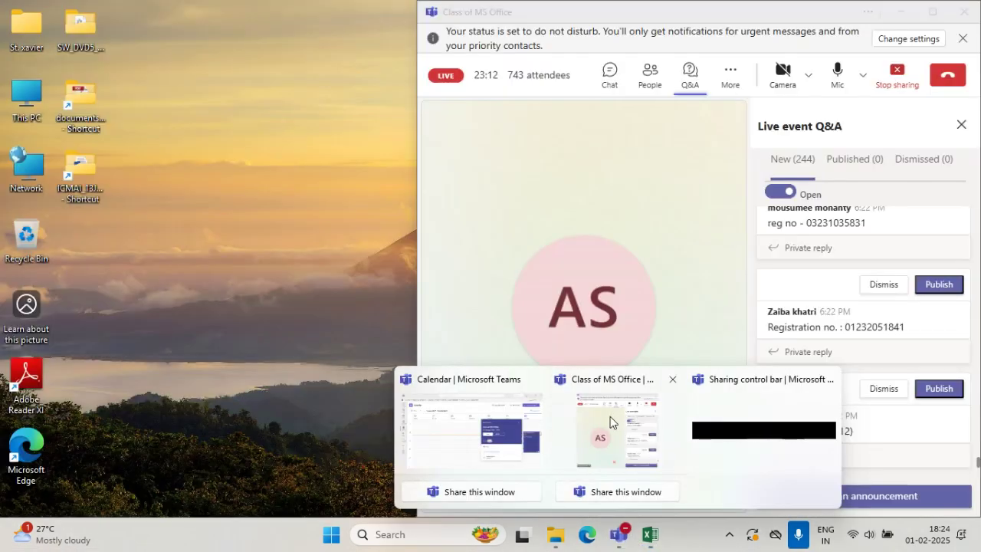
{"action": "left_click", "coordinate": [611, 420]}
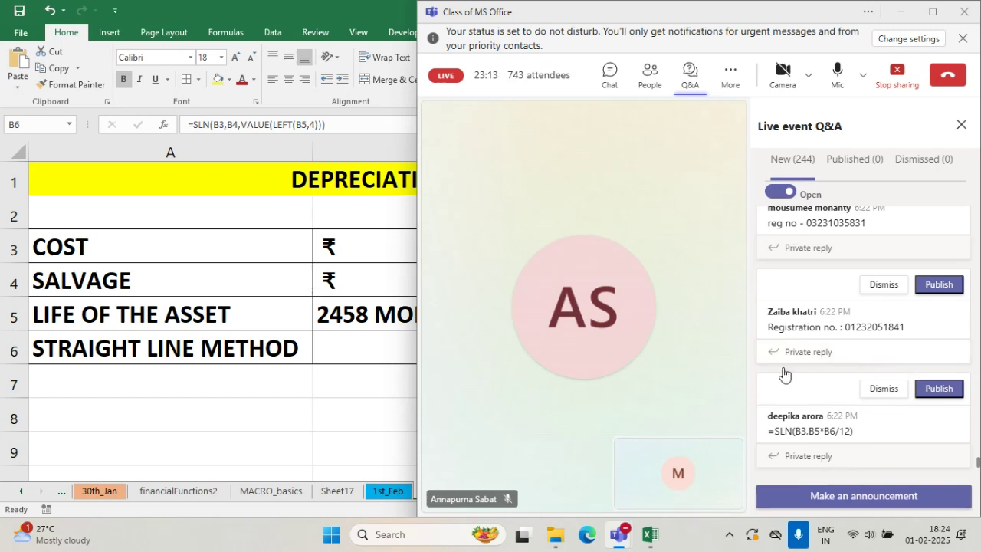
{"action": "scroll", "coordinate": [830, 410], "scroll_direction": "down", "scroll_amount": 1}
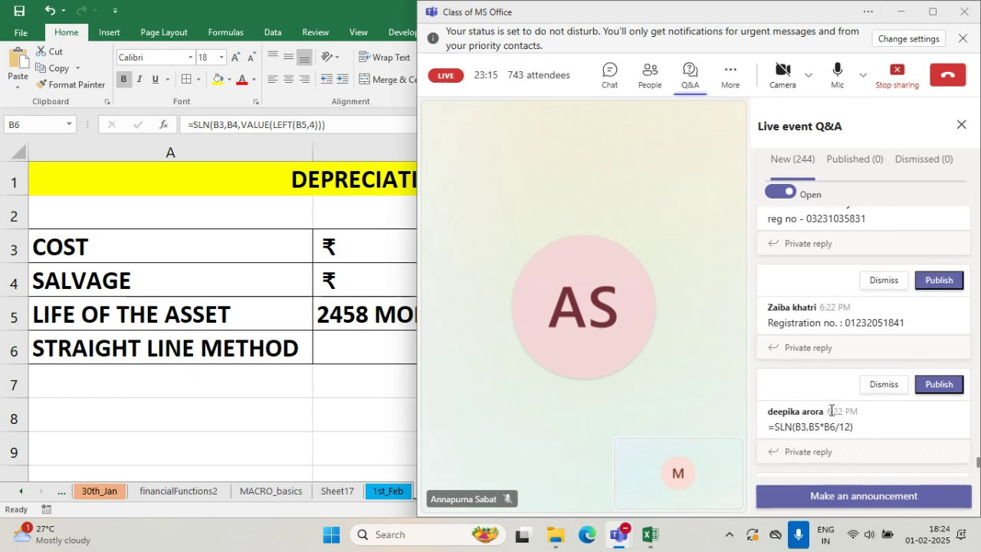
{"action": "scroll", "coordinate": [832, 411], "scroll_direction": "down", "scroll_amount": 8}
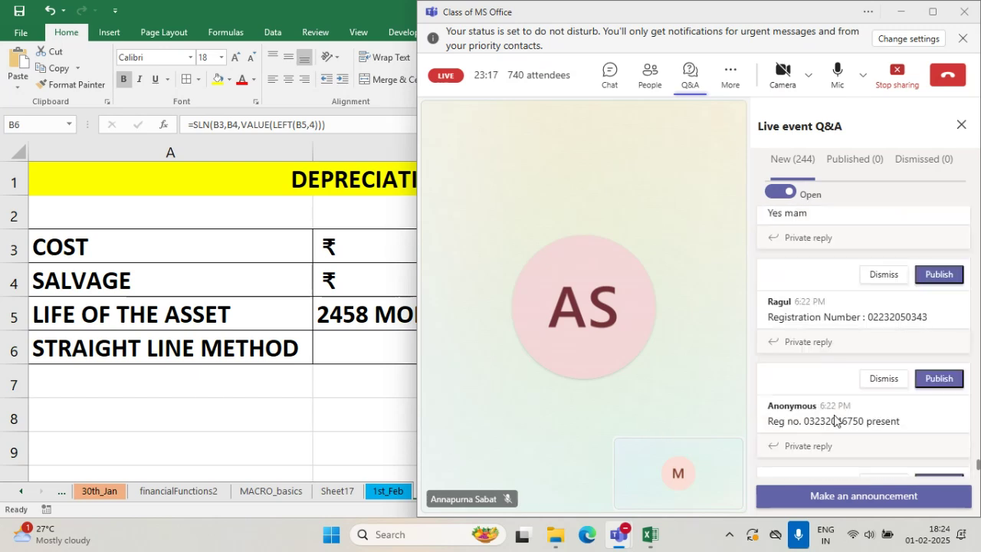
{"action": "scroll", "coordinate": [836, 421], "scroll_direction": "up", "scroll_amount": 1}
{"action": "scroll", "coordinate": [837, 421], "scroll_direction": "down", "scroll_amount": 5}
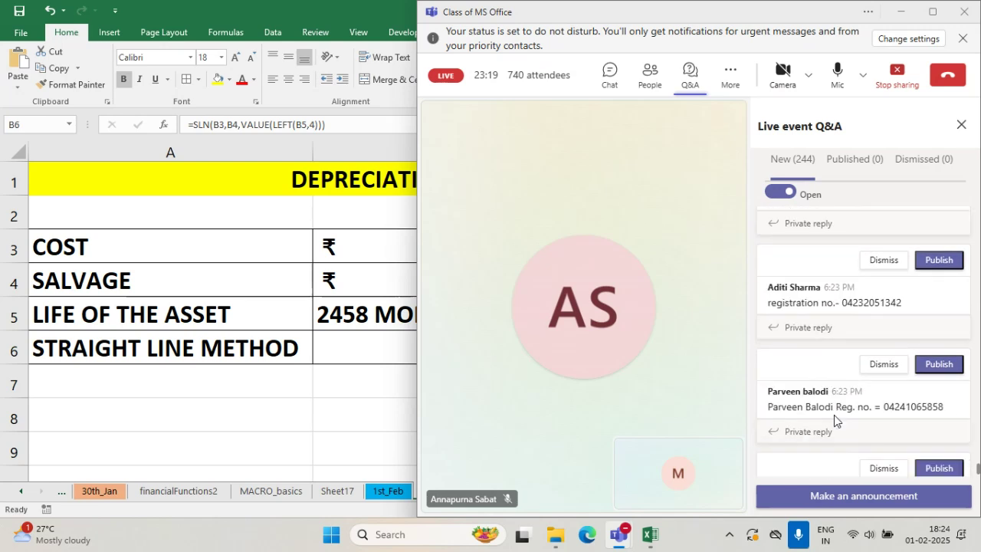
{"action": "scroll", "coordinate": [833, 414], "scroll_direction": "down", "scroll_amount": 3}
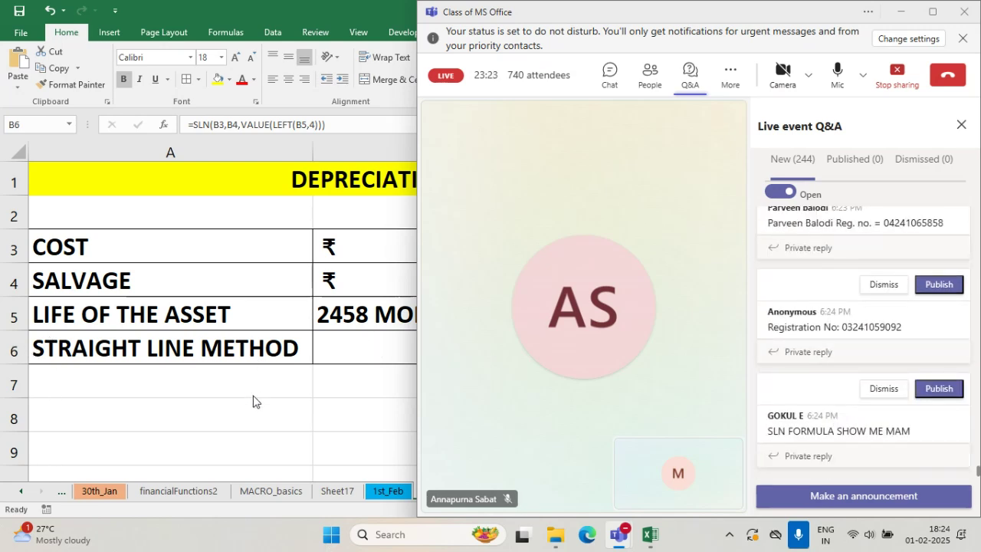
{"action": "left_click", "coordinate": [311, 386]}
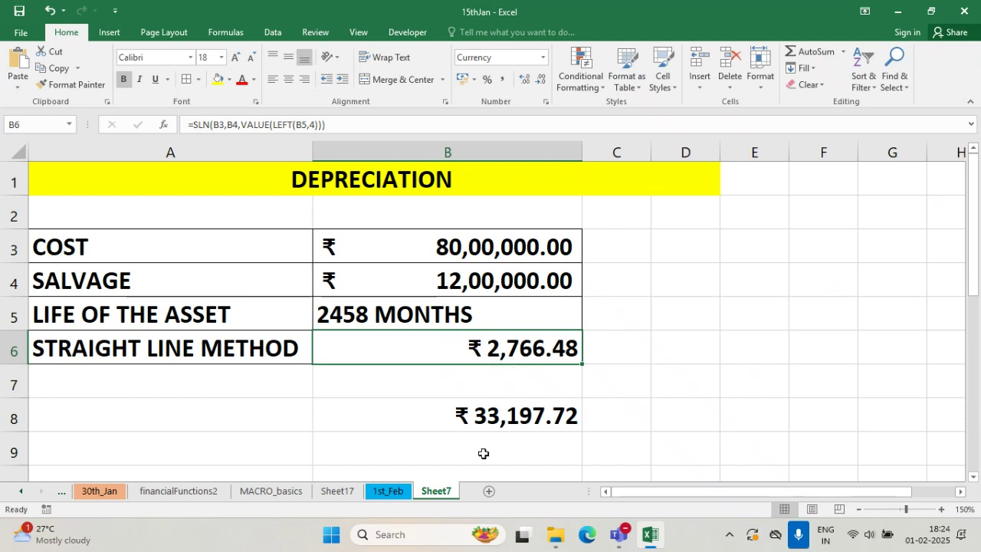
- Try multiplying the life argument by 12 in B6, making the formula =SLN(B3,B4,VALUE(LEFT(B5,4))*12)
{"action": "double_click", "coordinate": [509, 342]}
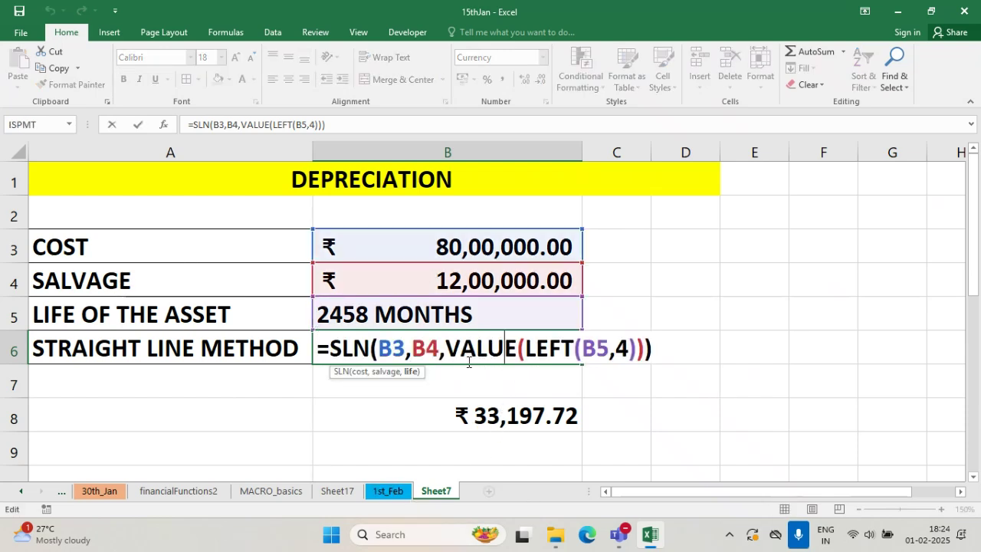
{"action": "left_click_drag", "start_coordinate": [446, 347], "coordinate": [645, 351]}
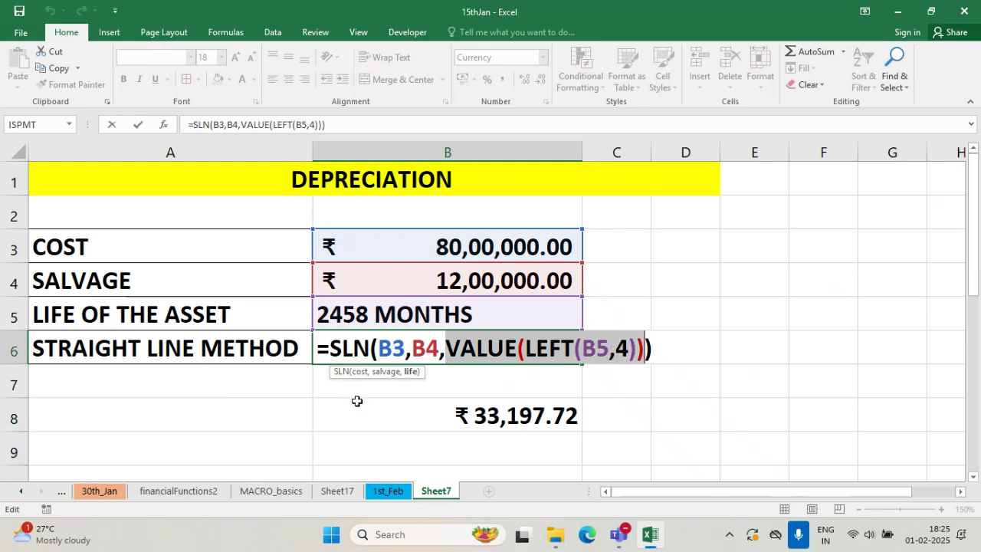
{"action": "left_click", "coordinate": [648, 351]}
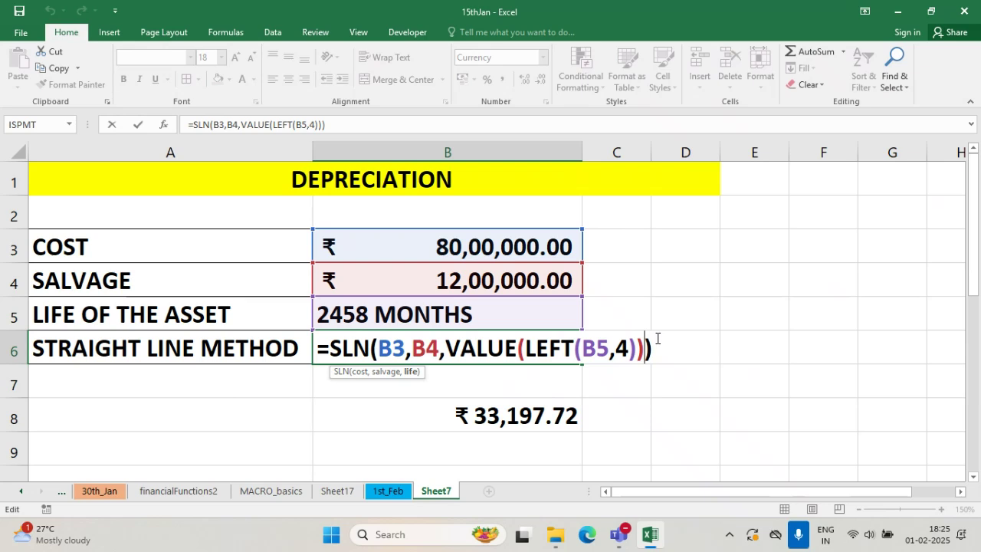
{"action": "type", "text": "/12"}
{"action": "key", "text": "BackSpace"}
{"action": "key", "text": "BackSpace"}
{"action": "key", "text": "BackSpace"}
{"action": "type", "text": ")"}
{"action": "key", "text": "BackSpace"}
{"action": "type", "text": "*12"}
{"action": "key", "text": "Return"}
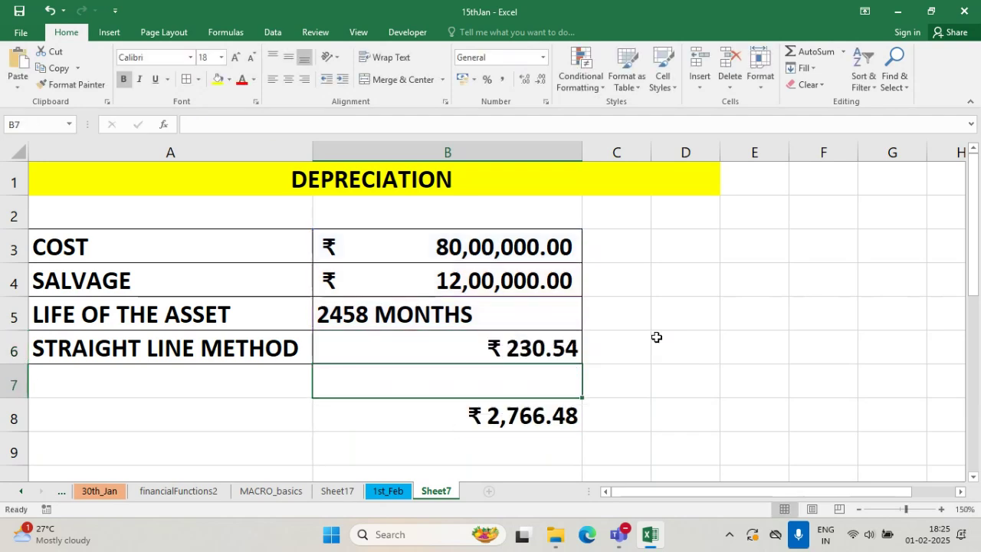
{"action": "key", "text": "Up"}
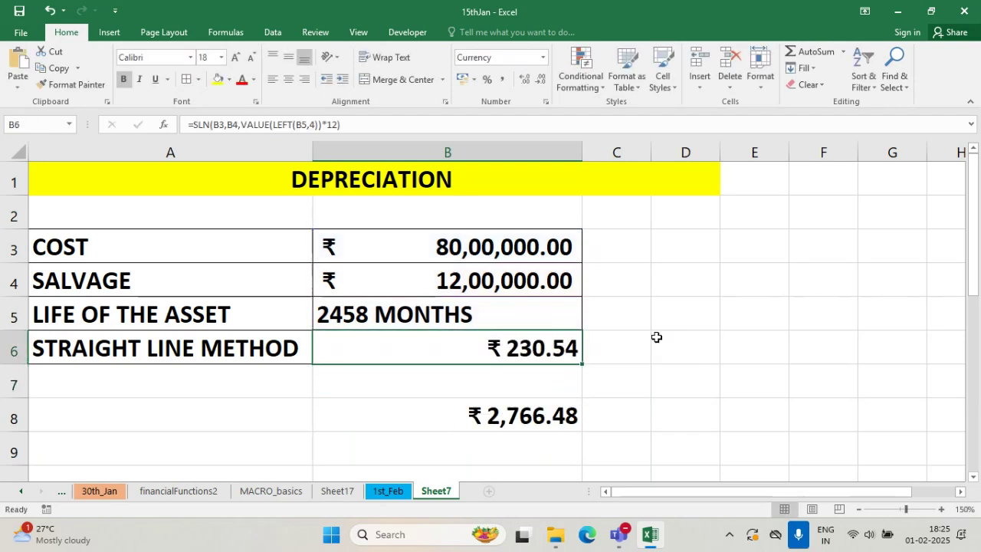
- Divide the life argument by 12 in B6 so the formula reads =SLN(B3,B4,VALUE(LEFT(B5,4))/12), and review it
{"action": "double_click", "coordinate": [522, 342]}
{"action": "left_click_drag", "start_coordinate": [686, 349], "coordinate": [649, 346]}
{"action": "key", "text": "BackSpace"}
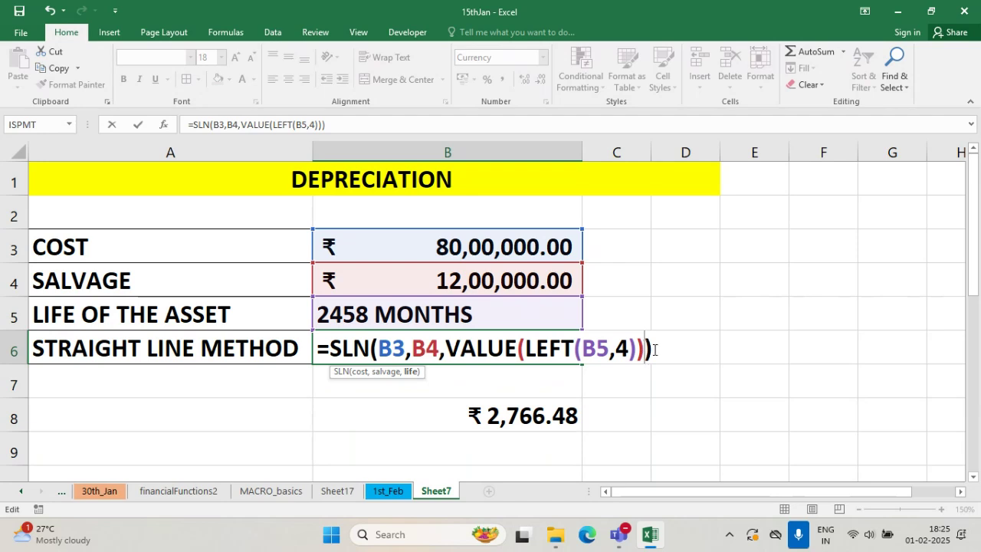
{"action": "type", "text": "/12"}
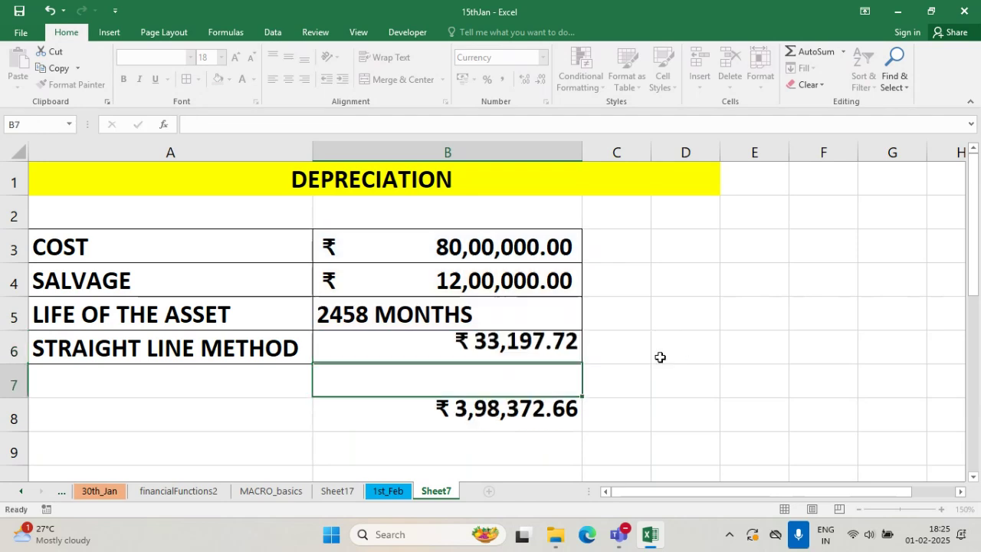
{"action": "key", "text": "Return"}
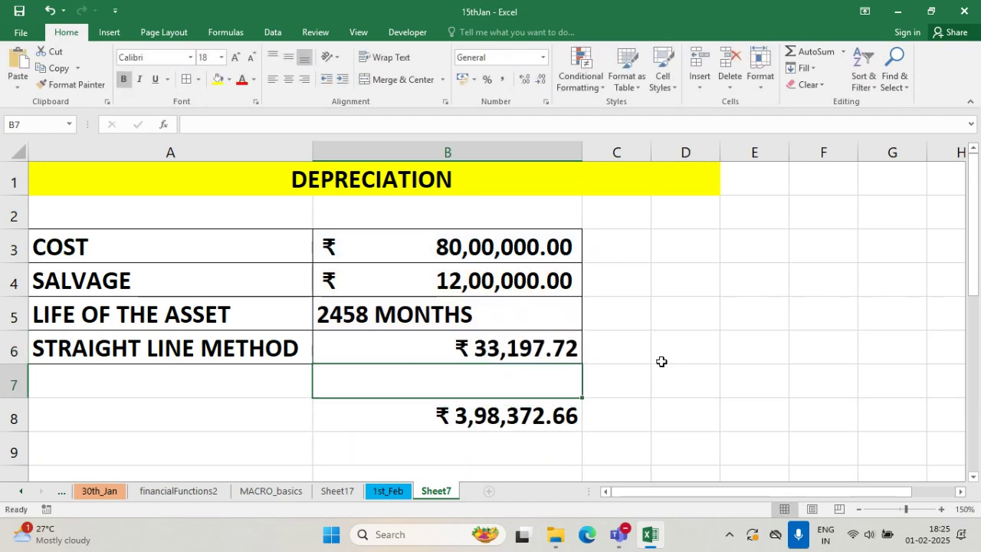
{"action": "double_click", "coordinate": [544, 347]}
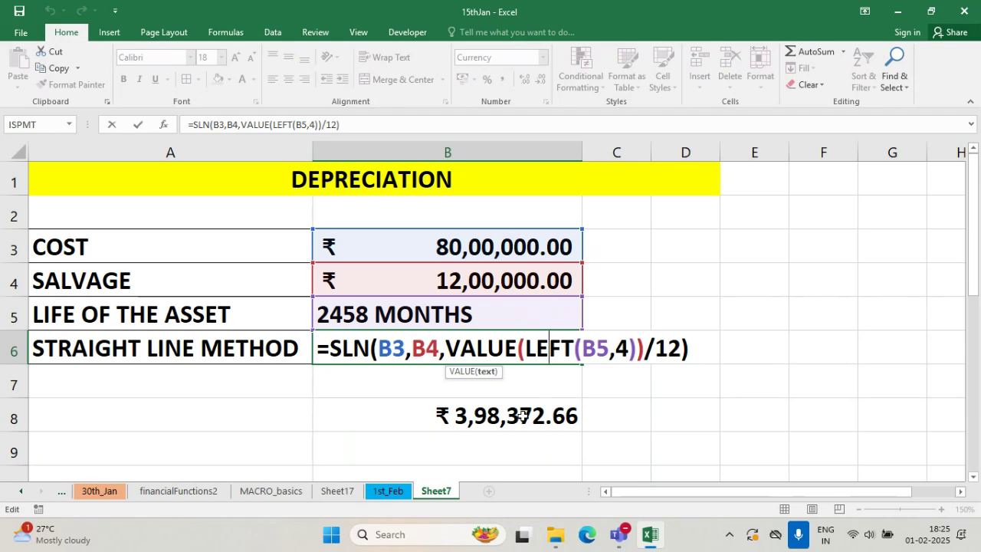
{"action": "left_click_drag", "start_coordinate": [318, 348], "coordinate": [703, 361]}
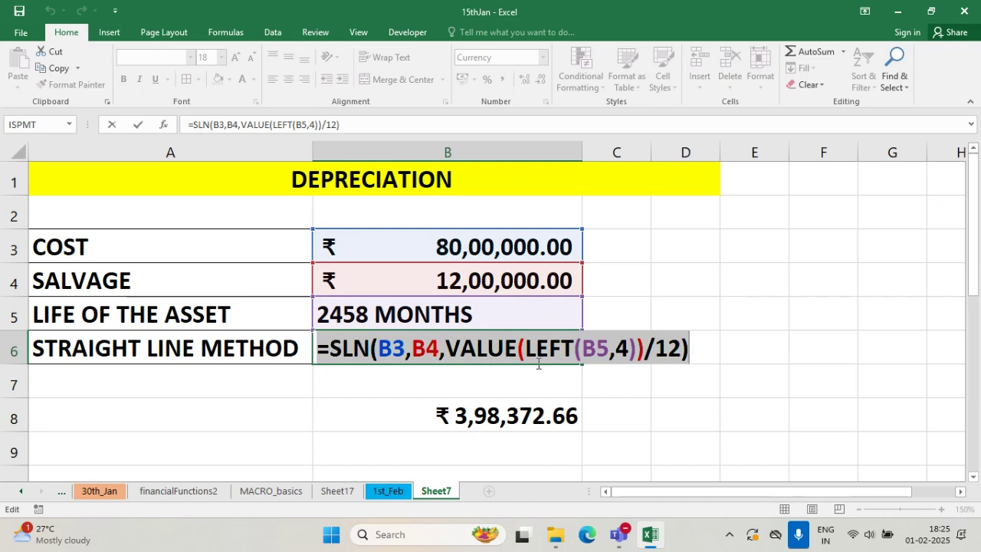
{"action": "key", "text": "ctrl+Return"}
- Clear the leftover =B6*12 calculation from cell B8
{"action": "left_click", "coordinate": [500, 411]}
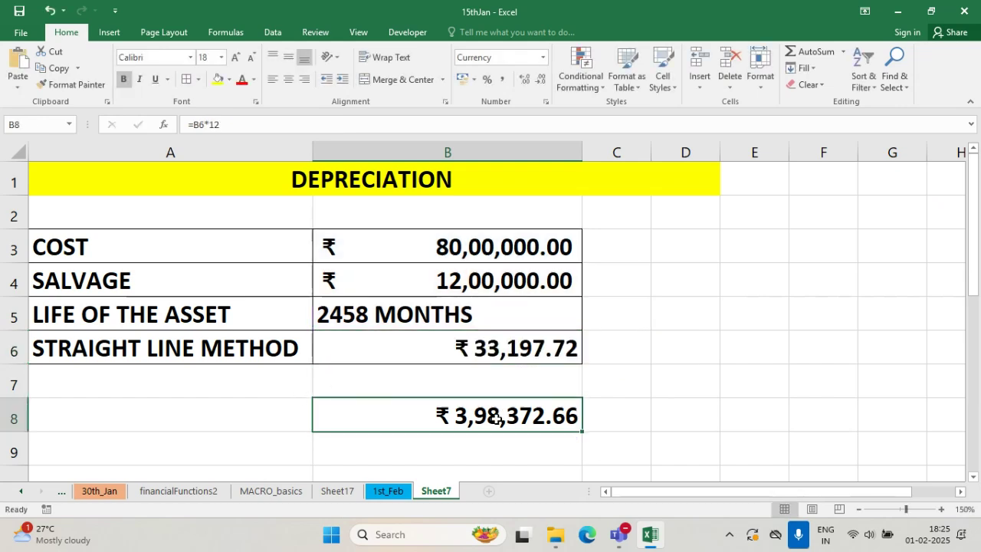
{"action": "key", "text": "Delete"}
{"action": "left_click", "coordinate": [515, 351]}
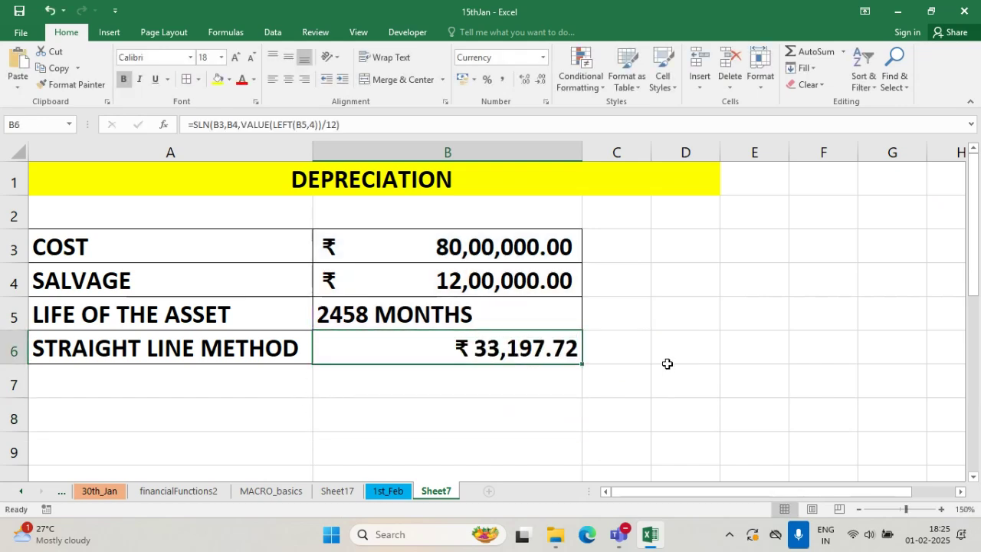
- Display the straight line method formula beside its result by entering =FORMULATEXT(B6) in C6
{"action": "left_click", "coordinate": [638, 349]}
{"action": "type", "text": "="}
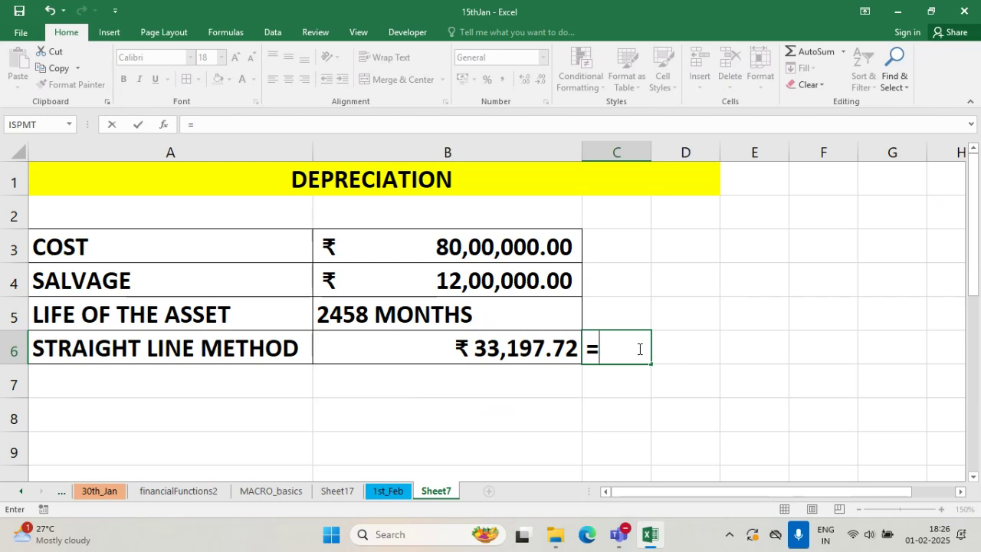
{"action": "type", "text": "FORMULA"}
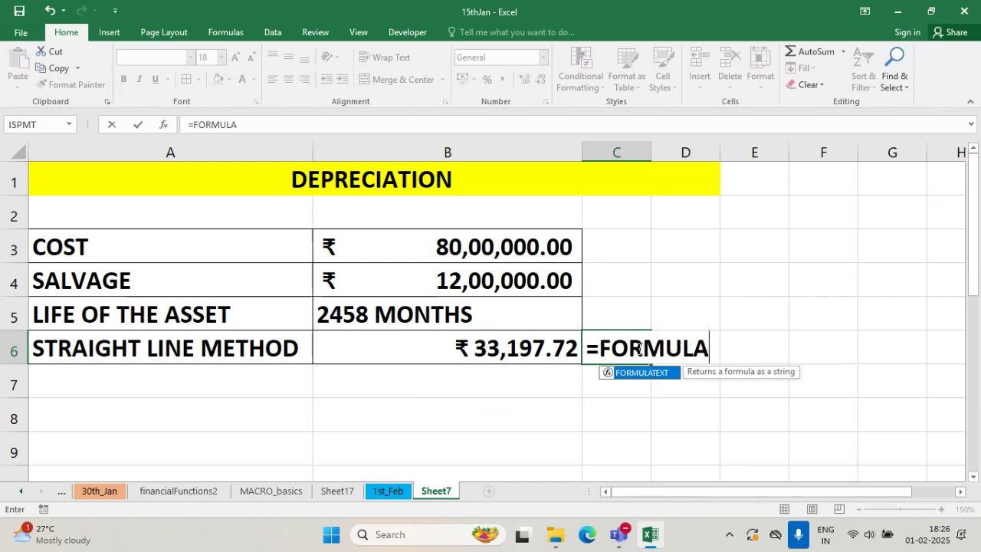
{"action": "key", "text": "Tab"}
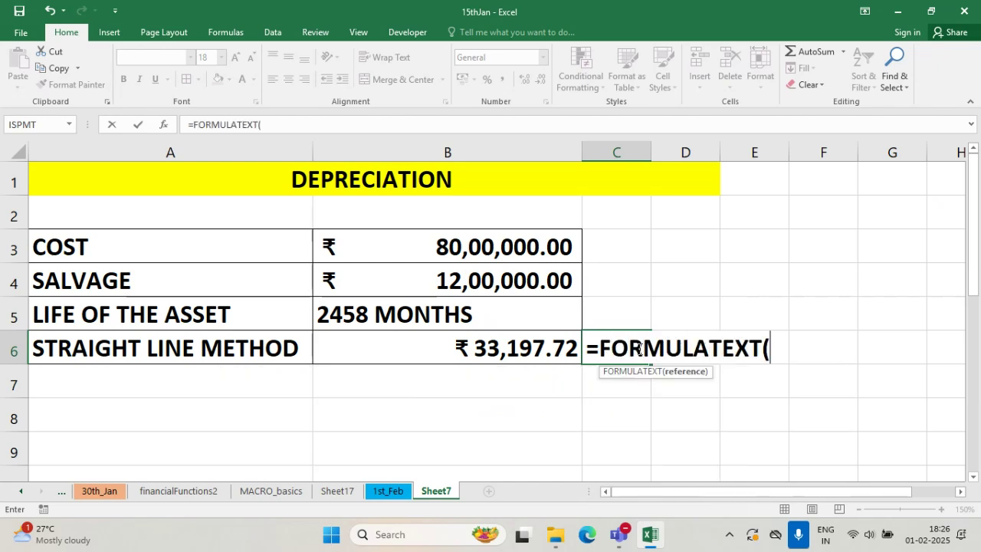
{"action": "left_click", "coordinate": [514, 348]}
{"action": "type", "text": ")"}
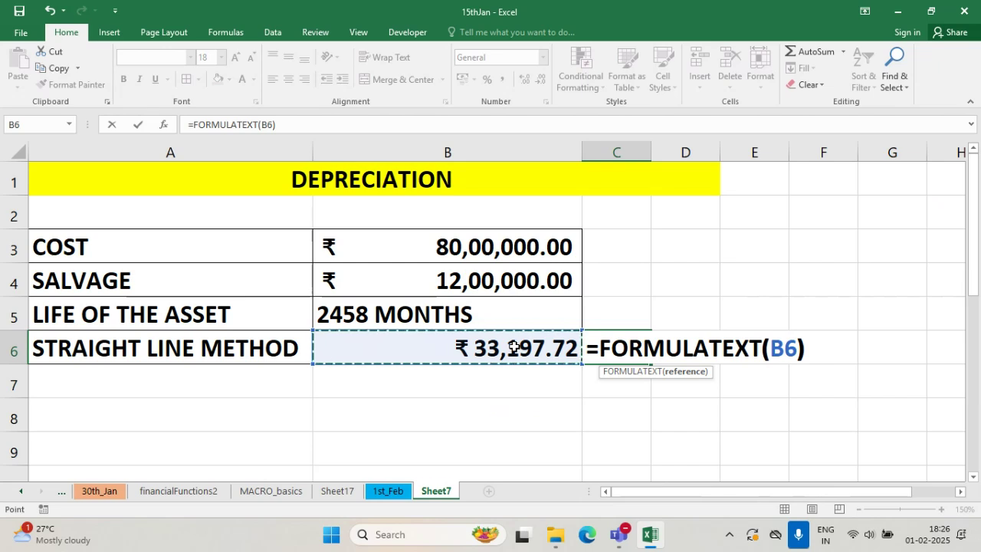
{"action": "key", "text": "Return"}
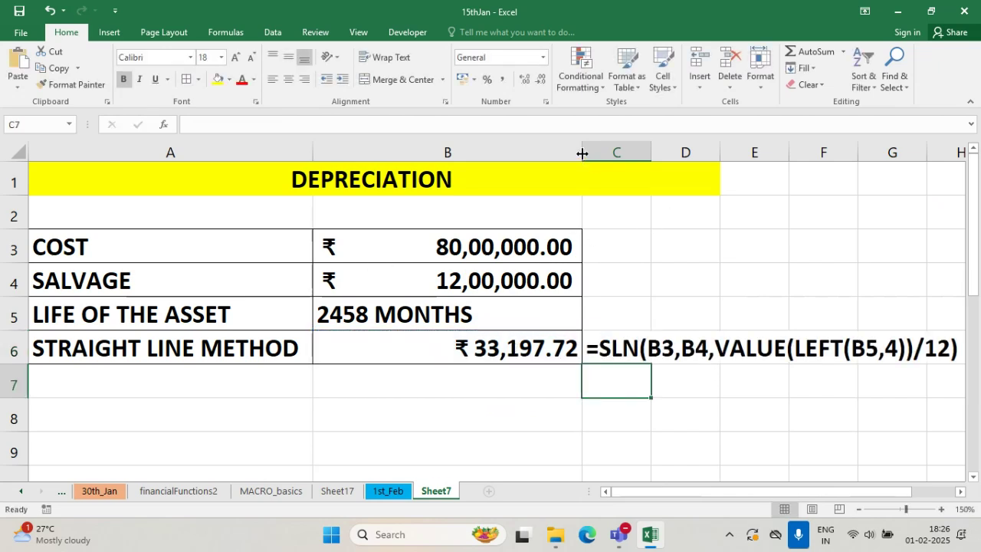
- Narrow column B to a width of about 23.57 so the formula text sits closer to the labels
{"action": "left_click_drag", "start_coordinate": [582, 152], "coordinate": [495, 151]}
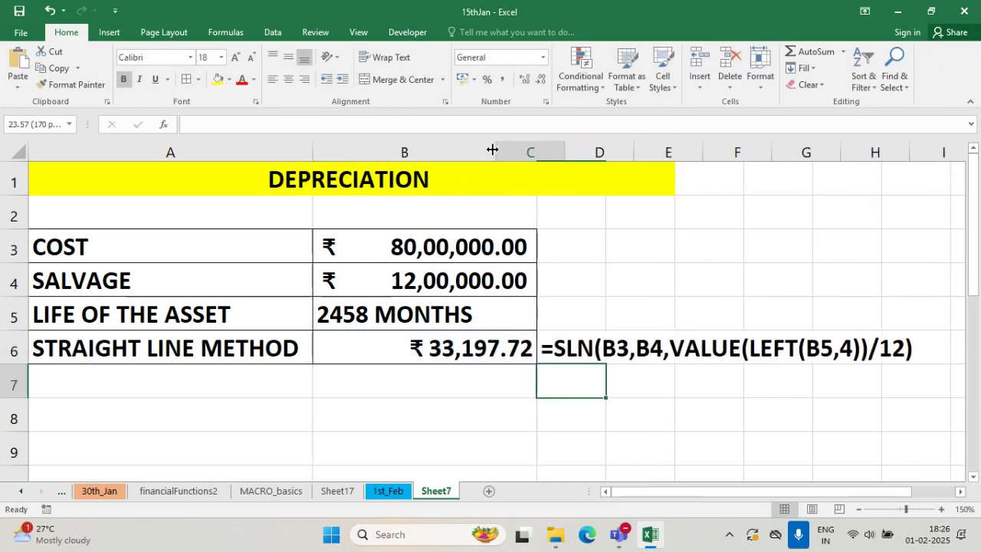
{"action": "left_click", "coordinate": [808, 421]}
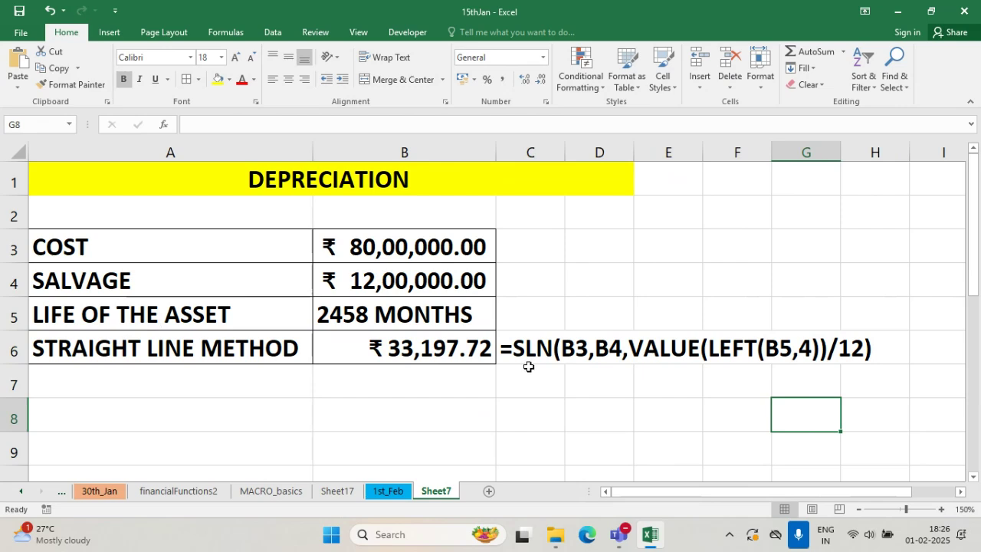
{"action": "left_click", "coordinate": [268, 418]}
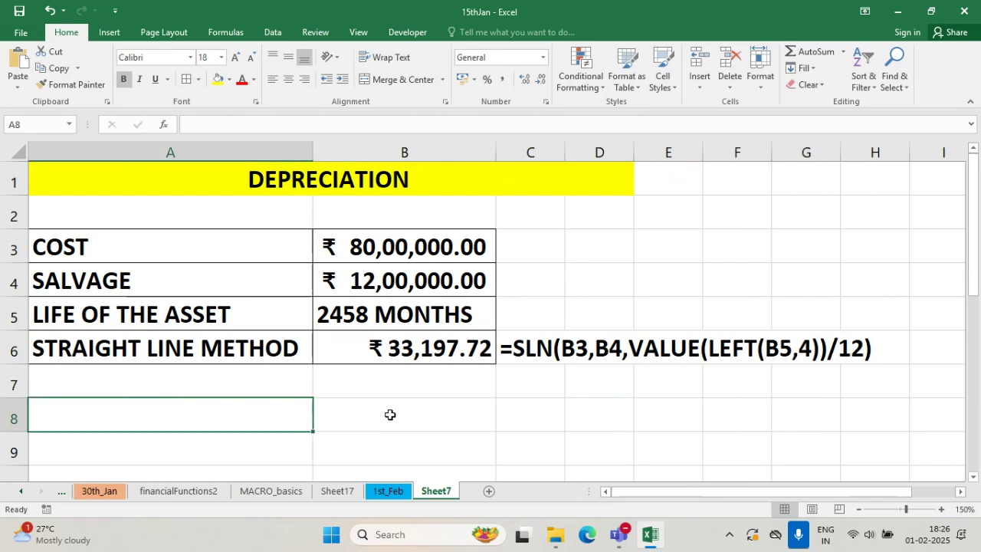
{"action": "left_click", "coordinate": [414, 409]}
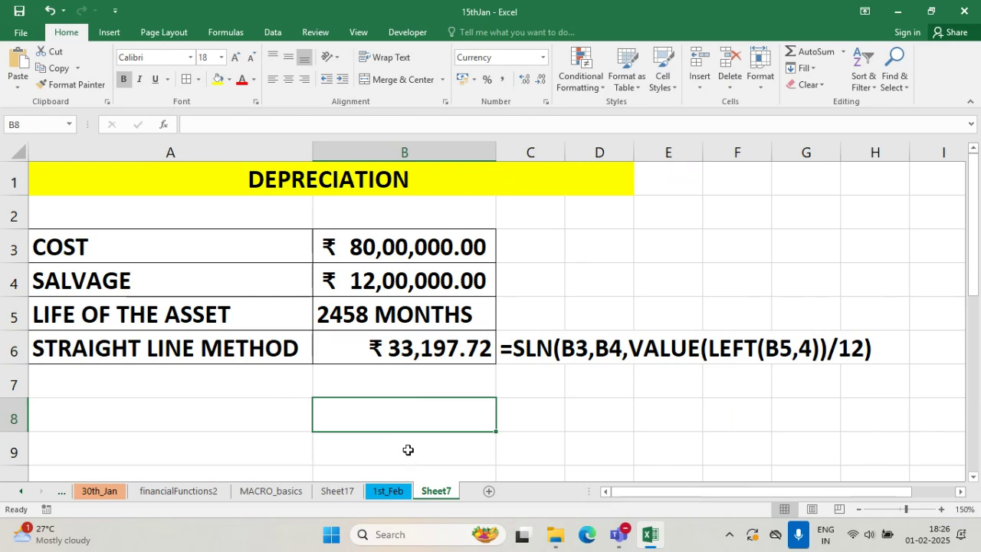
{"action": "left_click", "coordinate": [413, 313]}
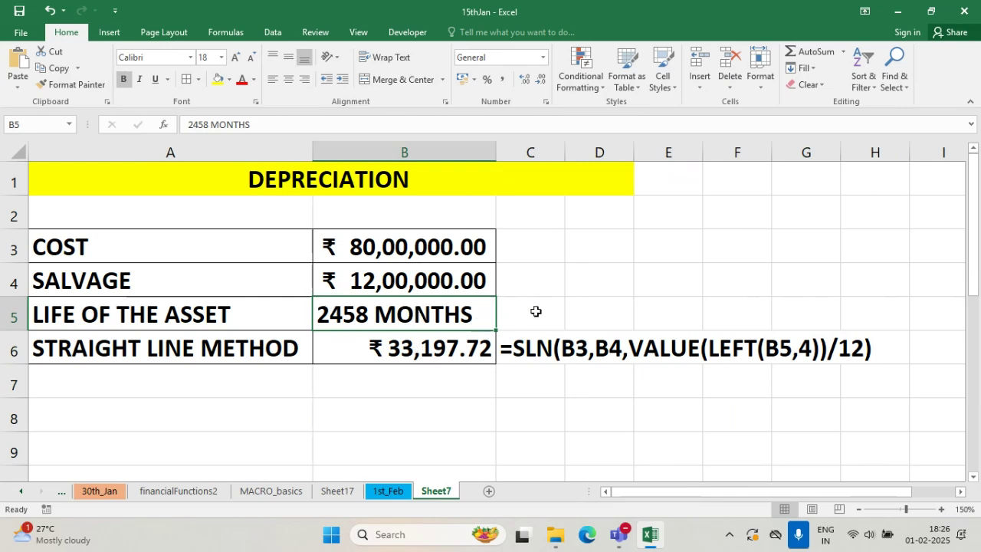
- Enter the row labels PERIOD in A8 and DEPRECIATION in A9 below the straight line table
{"action": "left_click", "coordinate": [972, 476]}
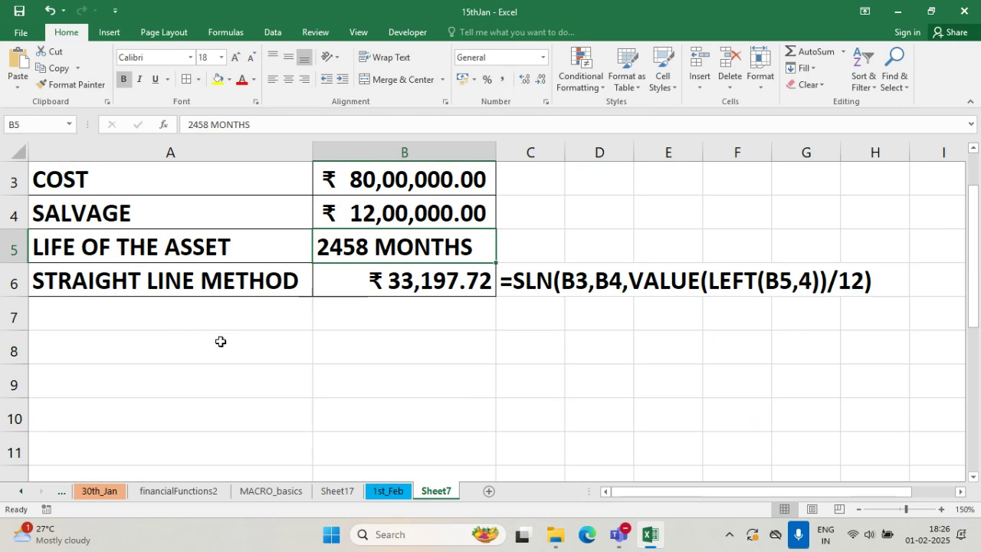
{"action": "left_click", "coordinate": [131, 334]}
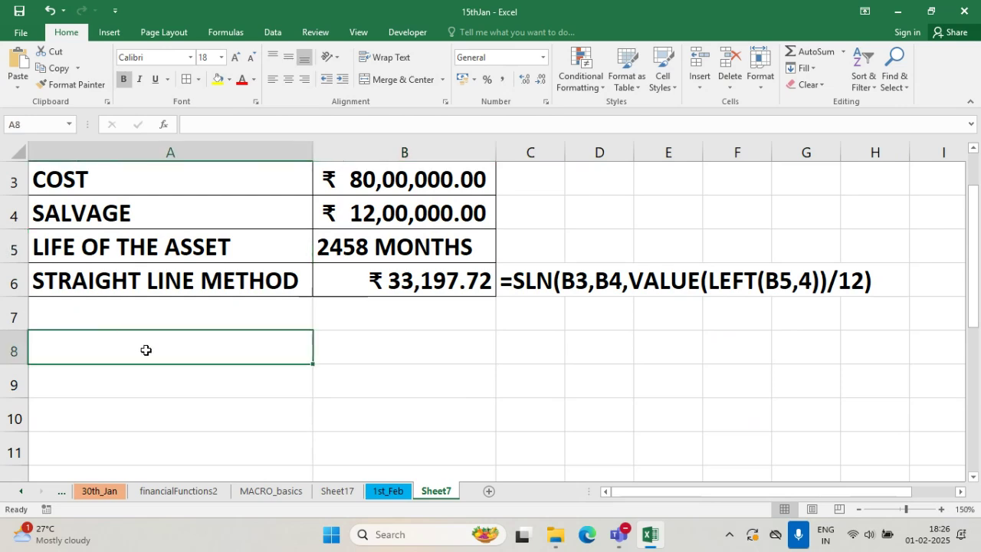
{"action": "type", "text": "PERIOD"}
{"action": "key", "text": "Return"}
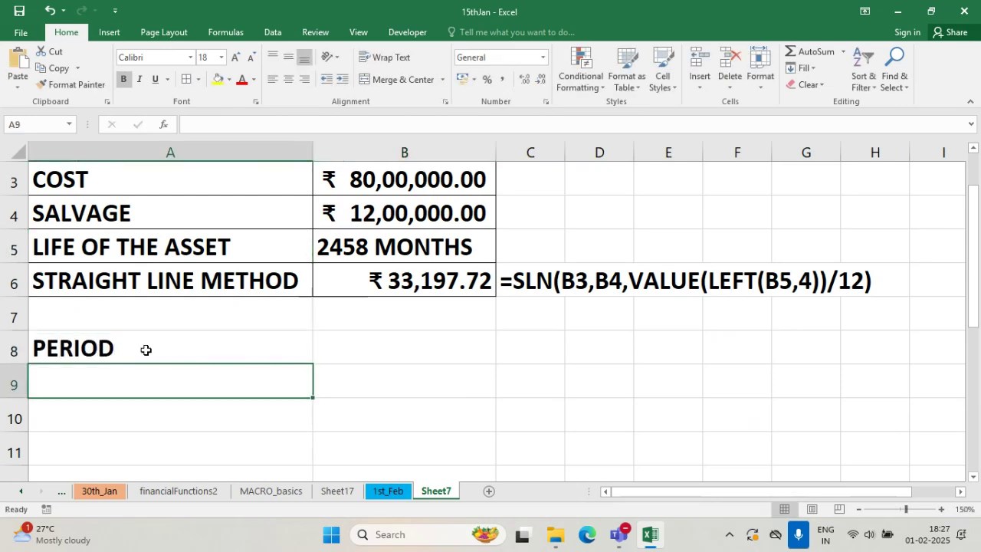
{"action": "type", "text": "S"}
{"action": "key", "text": "BackSpace"}
{"action": "type", "text": "DEPRE"}
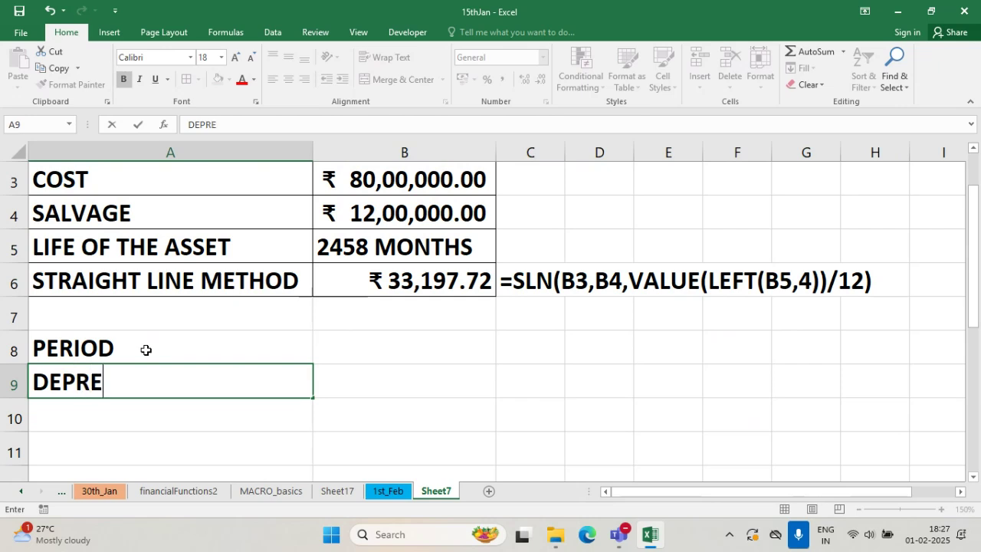
{"action": "type", "text": "CIATO"}
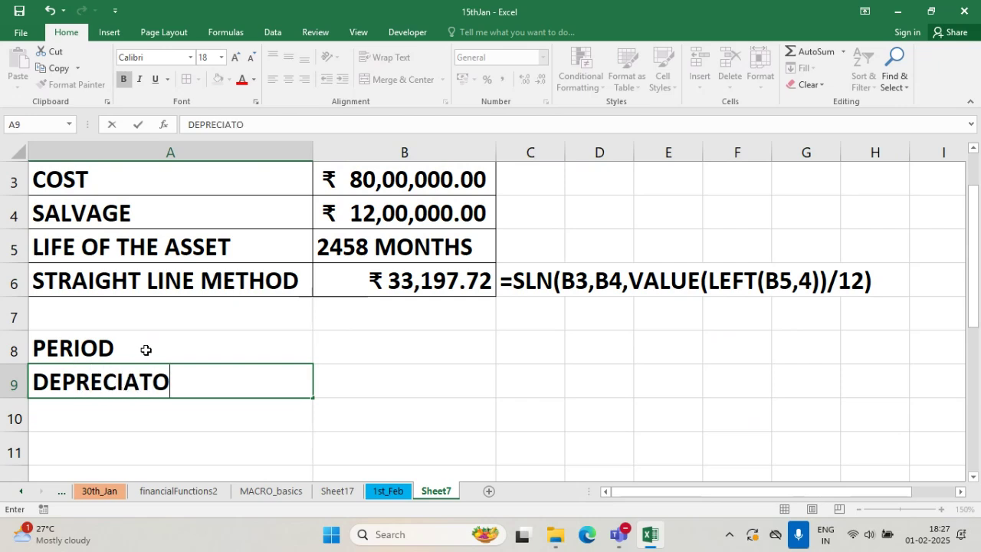
{"action": "key", "text": "BackSpace"}
{"action": "type", "text": "ION"}
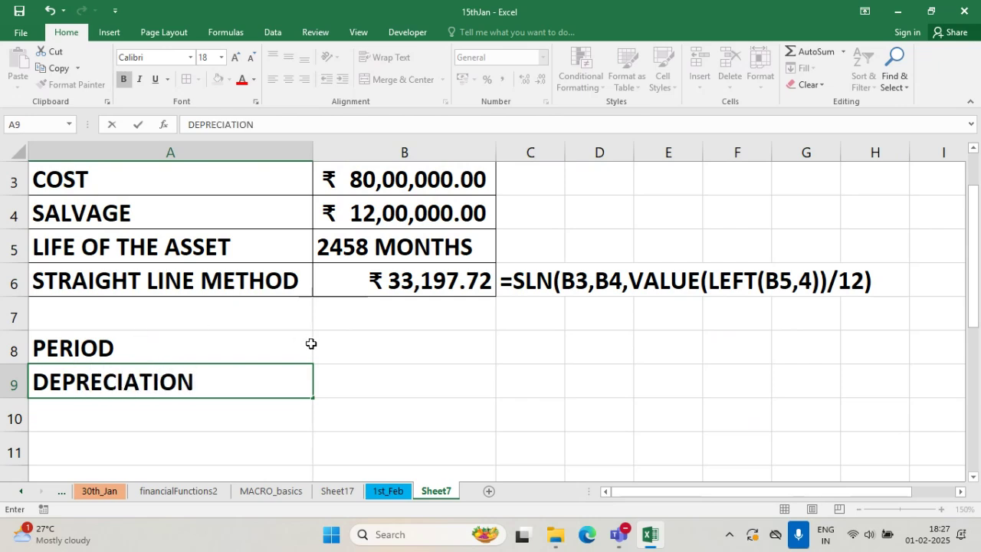
{"action": "left_click", "coordinate": [310, 342]}
- Reduce the whole sheet's font size to 14 and narrow column A to fit its longest label
{"action": "left_click", "coordinate": [19, 153]}
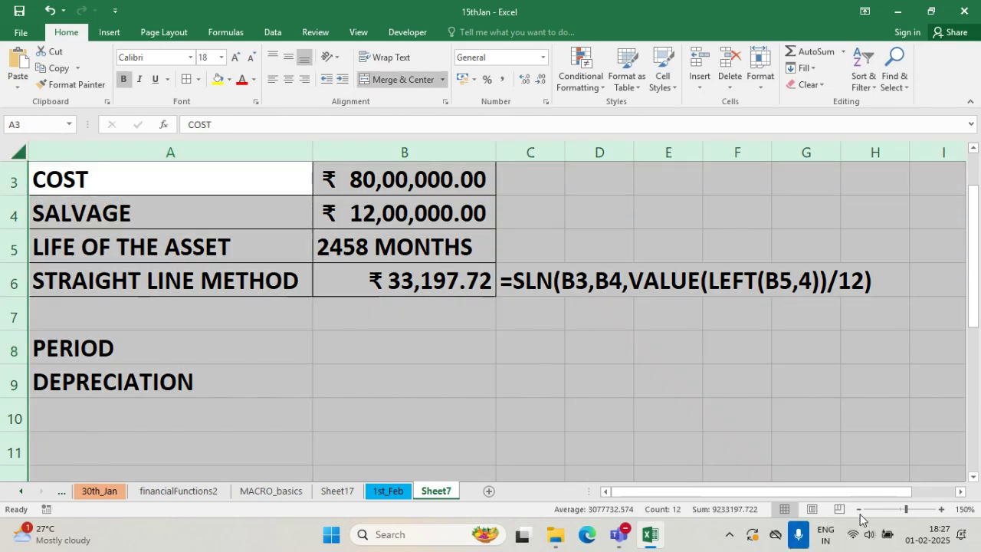
{"action": "left_click", "coordinate": [252, 57]}
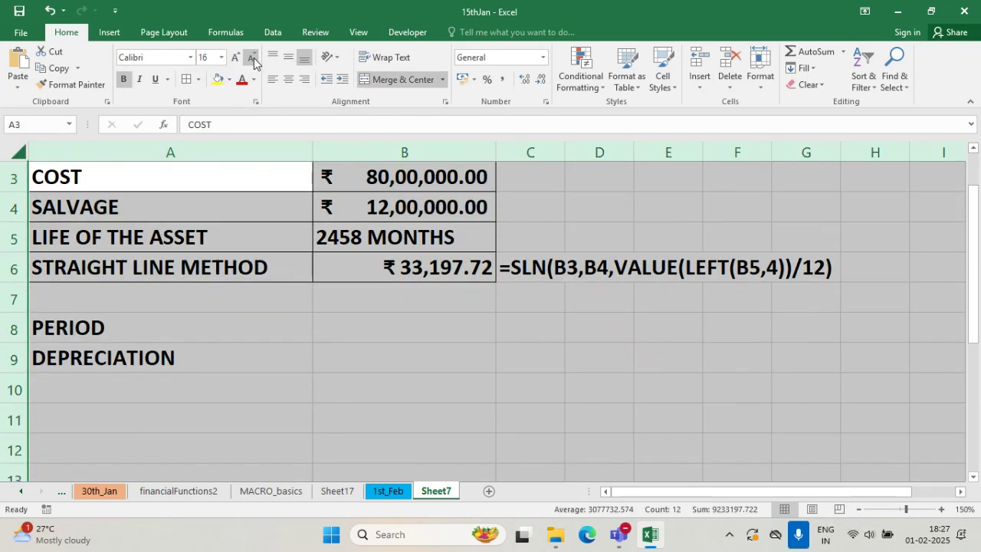
{"action": "left_click", "coordinate": [253, 58]}
{"action": "left_click", "coordinate": [313, 355]}
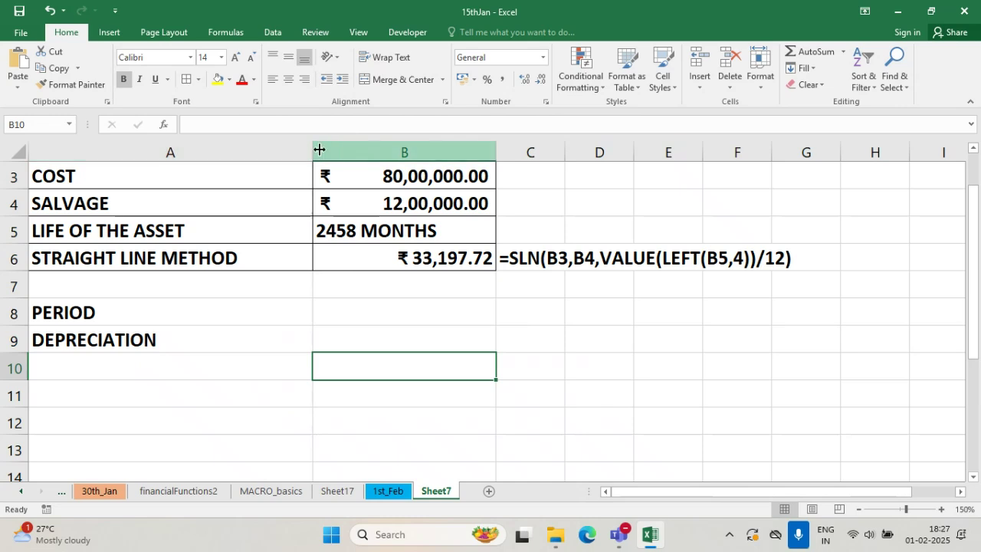
{"action": "left_click_drag", "start_coordinate": [313, 151], "coordinate": [246, 150]}
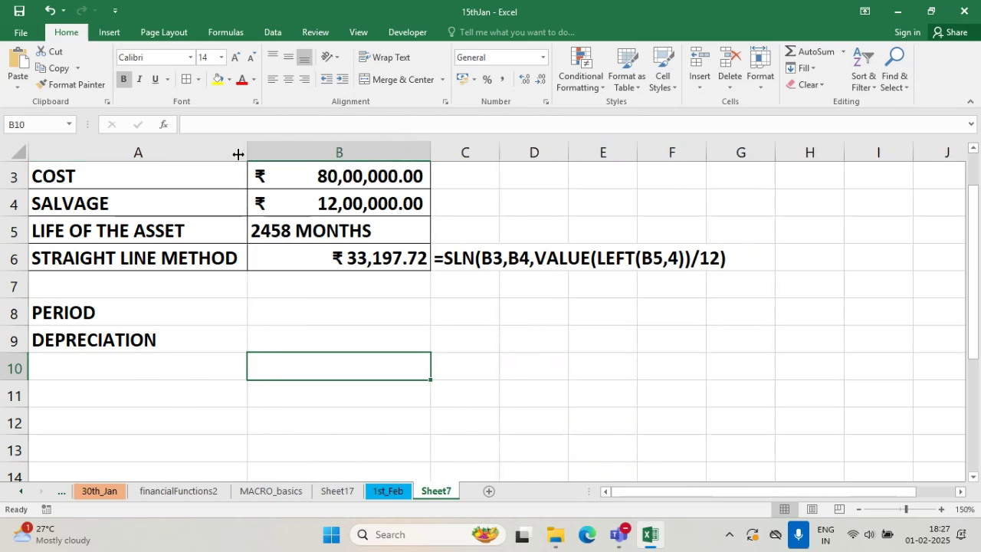
- Fill the PERIOD row with the numbers 1 to 9 across cells B8 to J8
{"action": "left_click", "coordinate": [327, 310]}
{"action": "type", "text": "1"}
{"action": "key", "text": "Tab"}
{"action": "type", "text": "2"}
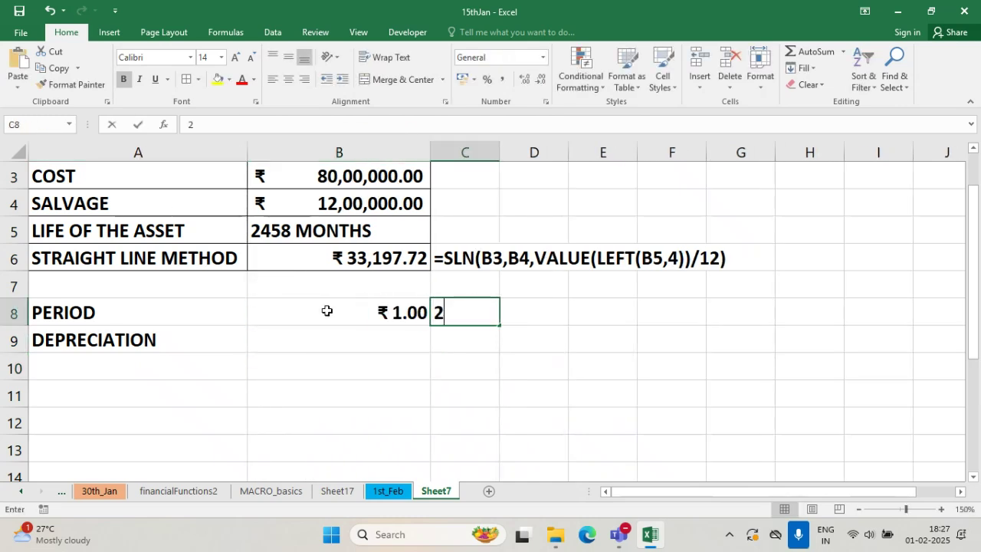
{"action": "key", "text": "Tab"}
{"action": "key", "text": "Left"}
{"action": "key", "text": "Left"}
{"action": "key", "text": "Right"}
{"action": "key", "text": "Left"}
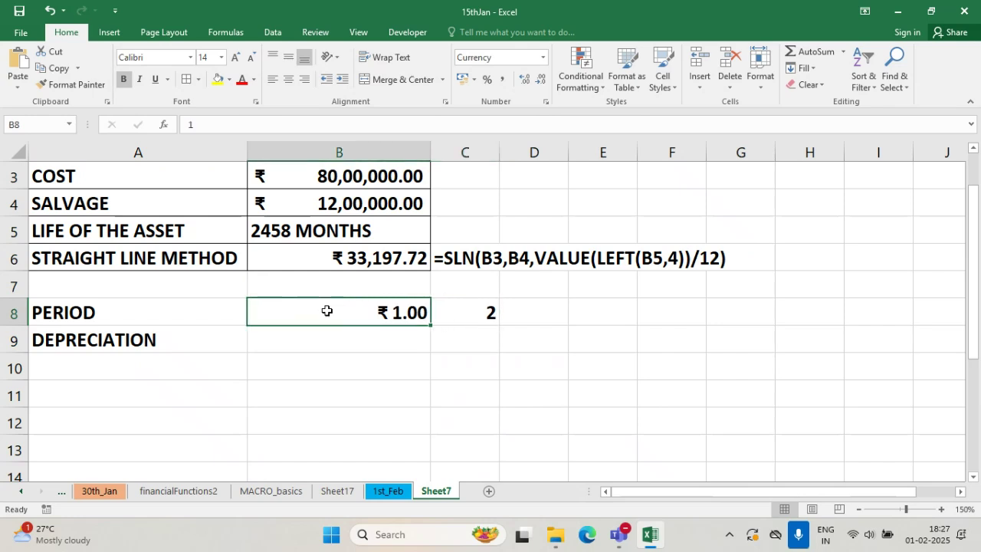
{"action": "key", "text": "Right"}
{"action": "key", "text": "Right"}
{"action": "type", "text": "3"}
{"action": "key", "text": "Tab"}
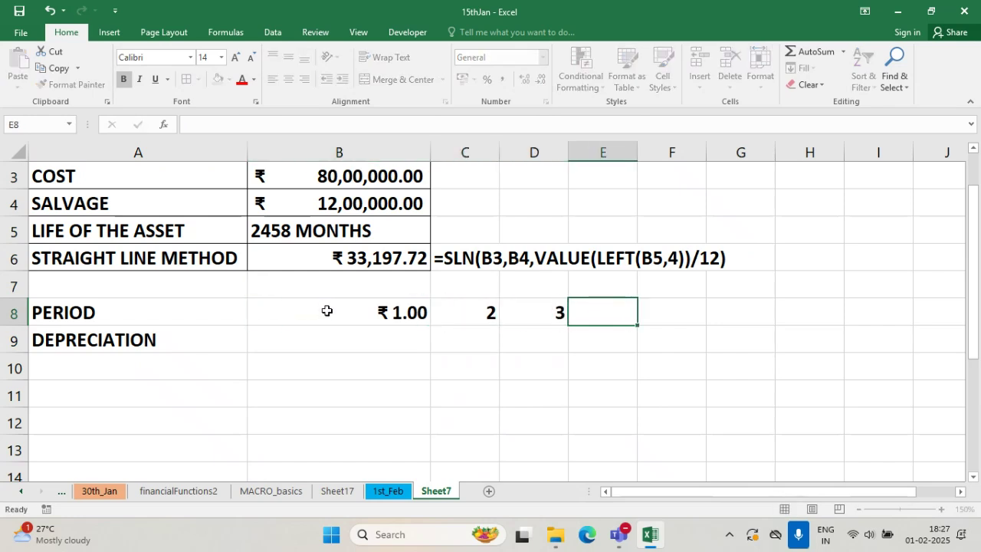
{"action": "type", "text": "4"}
{"action": "key", "text": "Tab"}
{"action": "type", "text": "5"}
{"action": "key", "text": "Tab"}
{"action": "type", "text": "6"}
{"action": "key", "text": "Tab"}
{"action": "type", "text": "7\t8"}
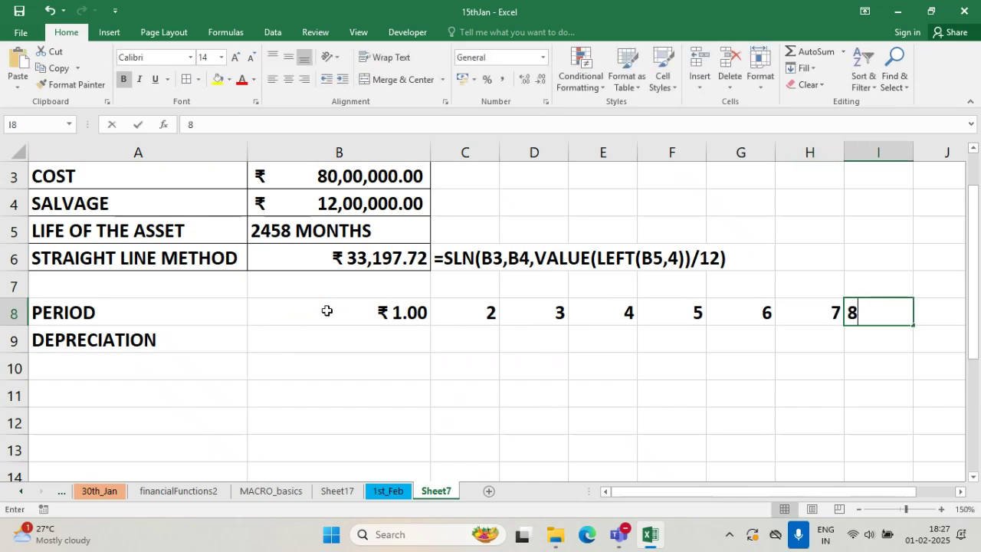
{"action": "key", "text": "Tab"}
{"action": "type", "text": "9"}
{"action": "key", "text": "Tab"}
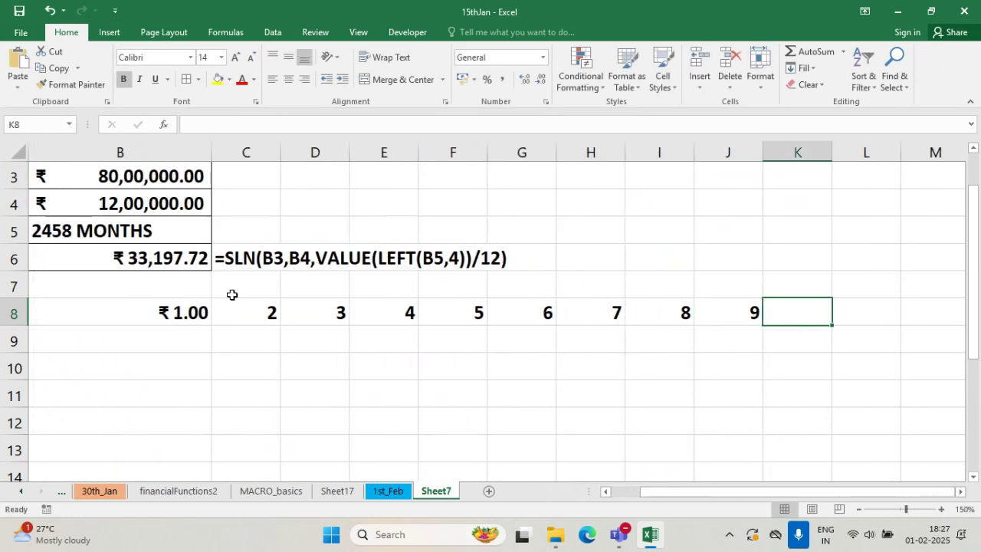
- Set the number format of the first period cell, B8, to General
{"action": "left_click", "coordinate": [166, 307]}
{"action": "left_click", "coordinate": [542, 59]}
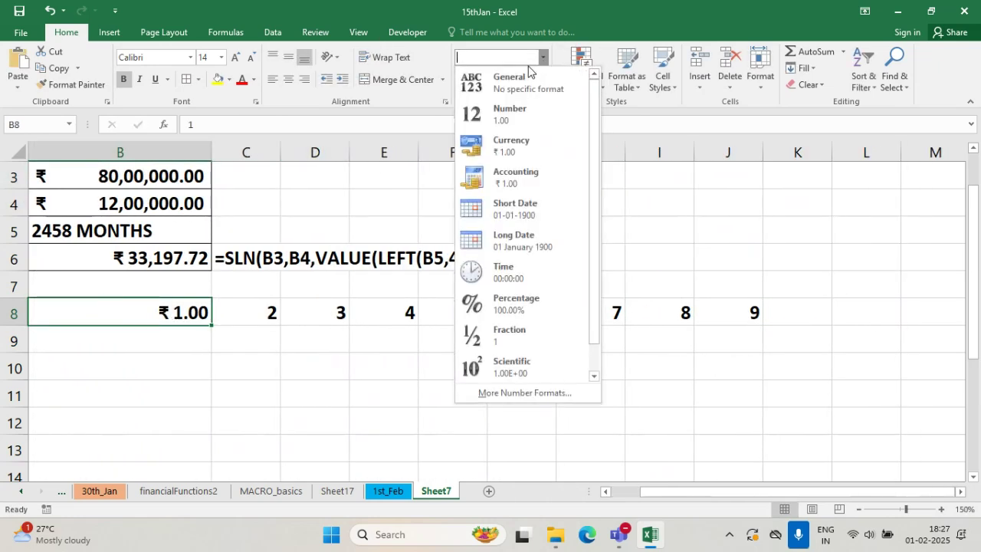
{"action": "left_click", "coordinate": [512, 82]}
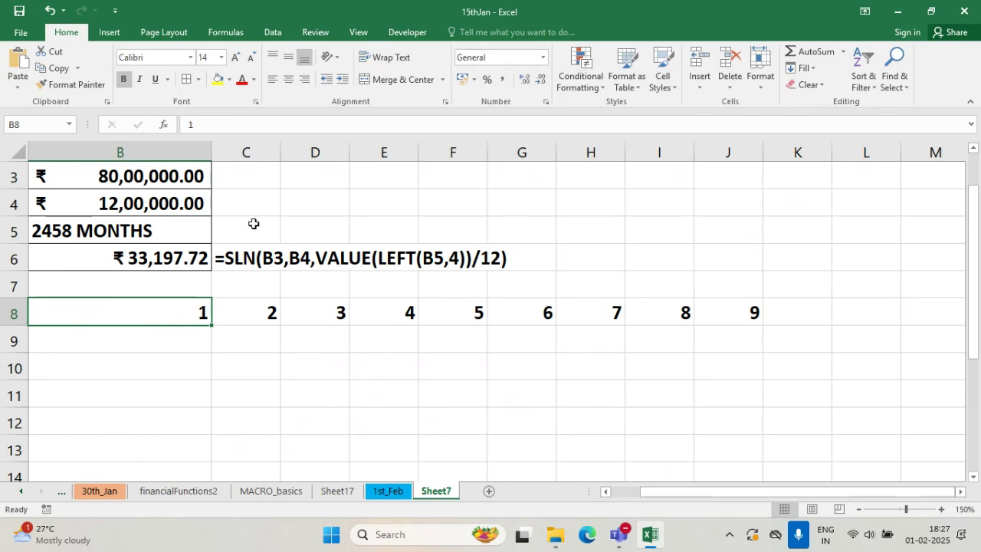
- Convert the asset life from months to years in C5 with the formula =VALUE(LEFT(B5,4))/12
{"action": "left_click", "coordinate": [249, 256]}
{"action": "left_click", "coordinate": [147, 230]}
{"action": "left_click", "coordinate": [240, 227]}
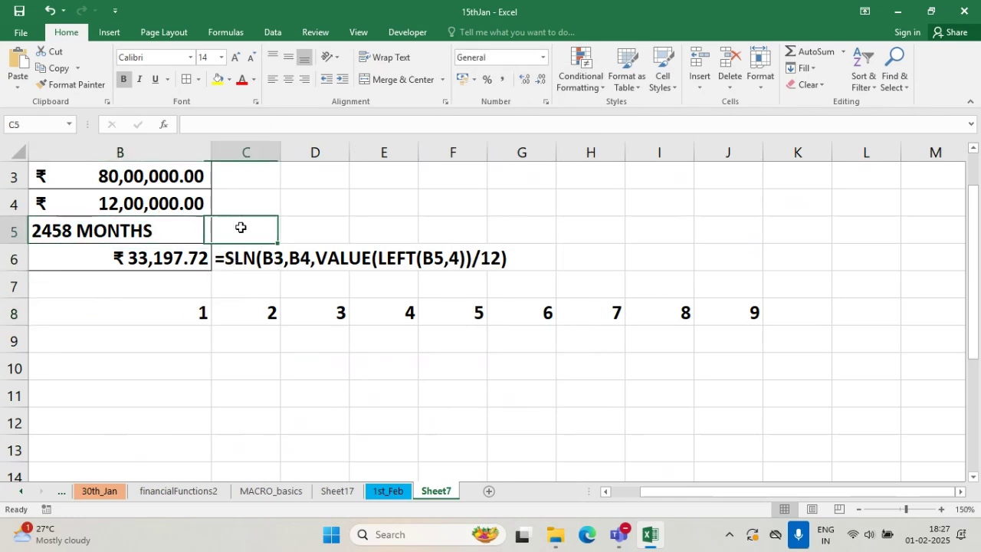
{"action": "type", "text": "="}
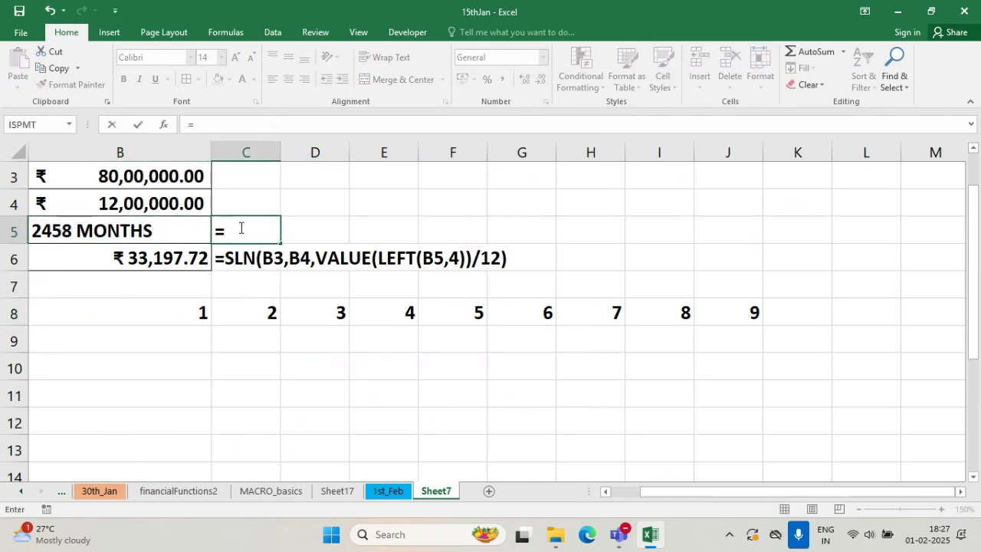
{"action": "left_click", "coordinate": [605, 491]}
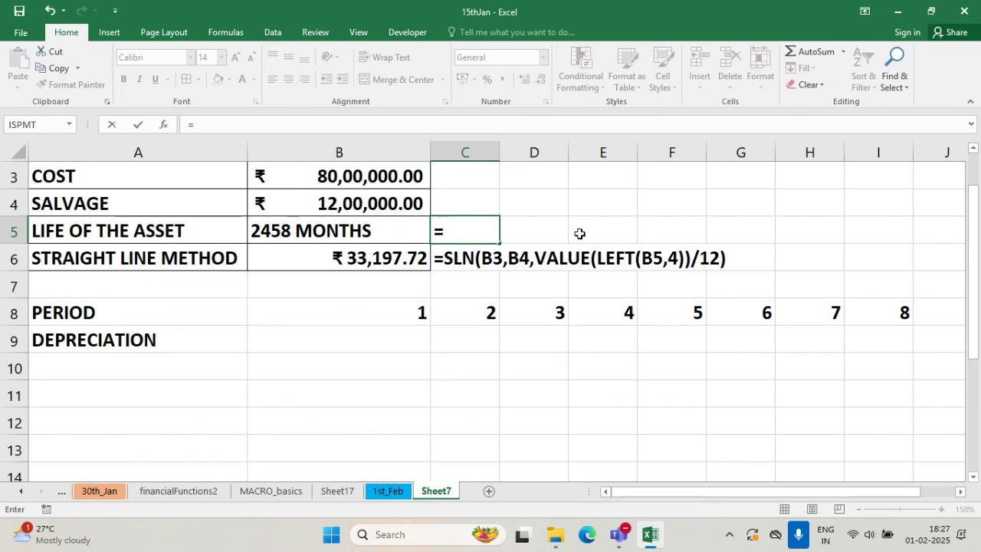
{"action": "type", "text": "VALUE"}
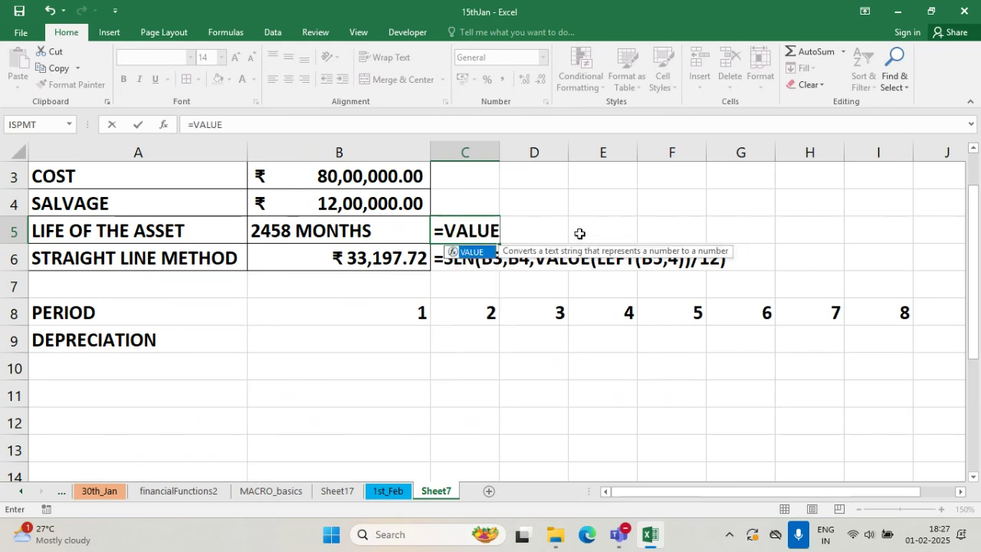
{"action": "type", "text": "(LEFT"}
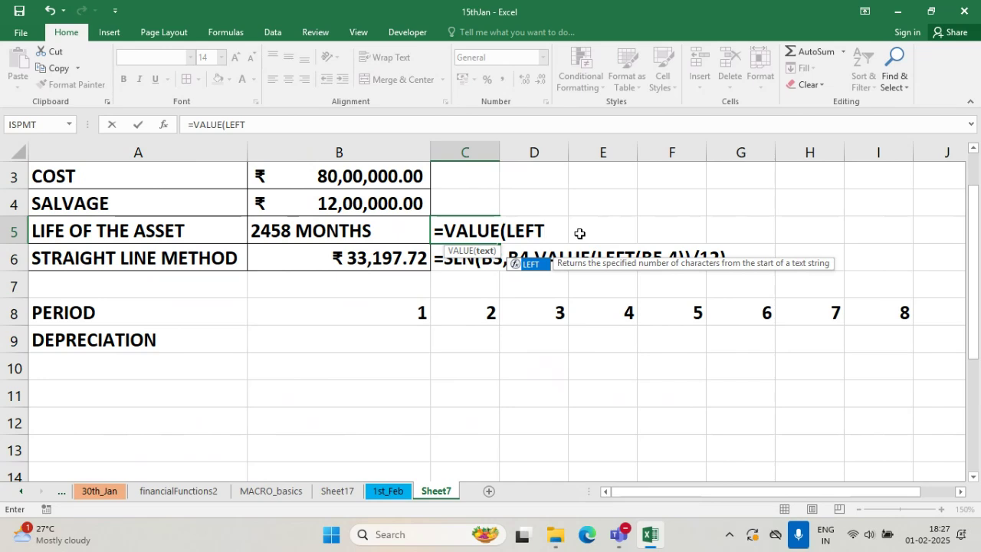
{"action": "type", "text": "("}
{"action": "left_click", "coordinate": [388, 232]}
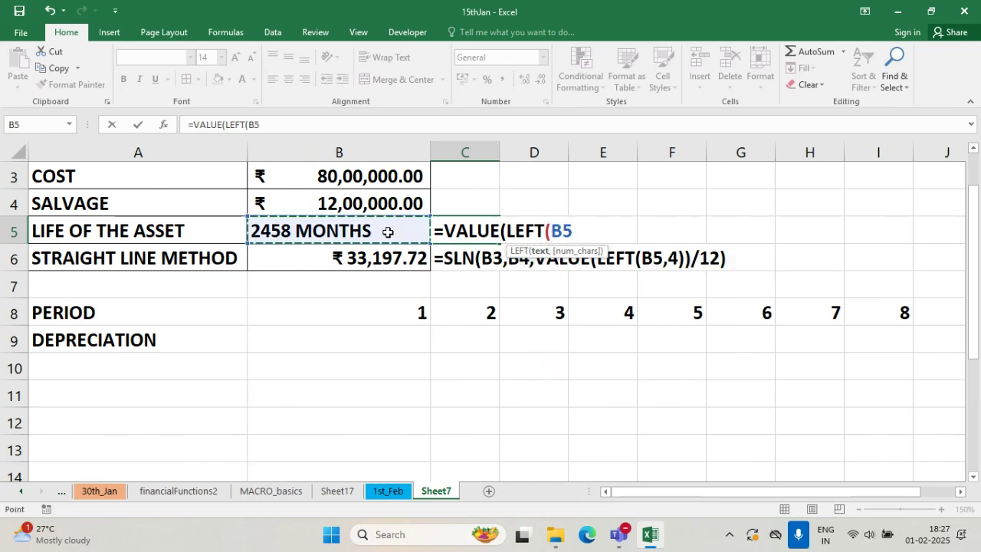
{"action": "type", "text": ",4))"}
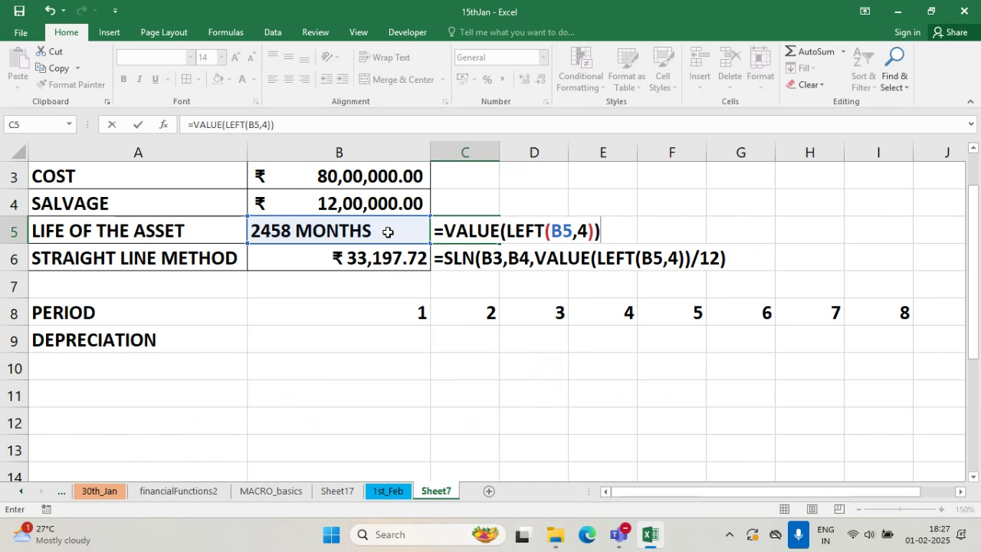
{"action": "type", "text": "/12"}
{"action": "key", "text": "Return"}
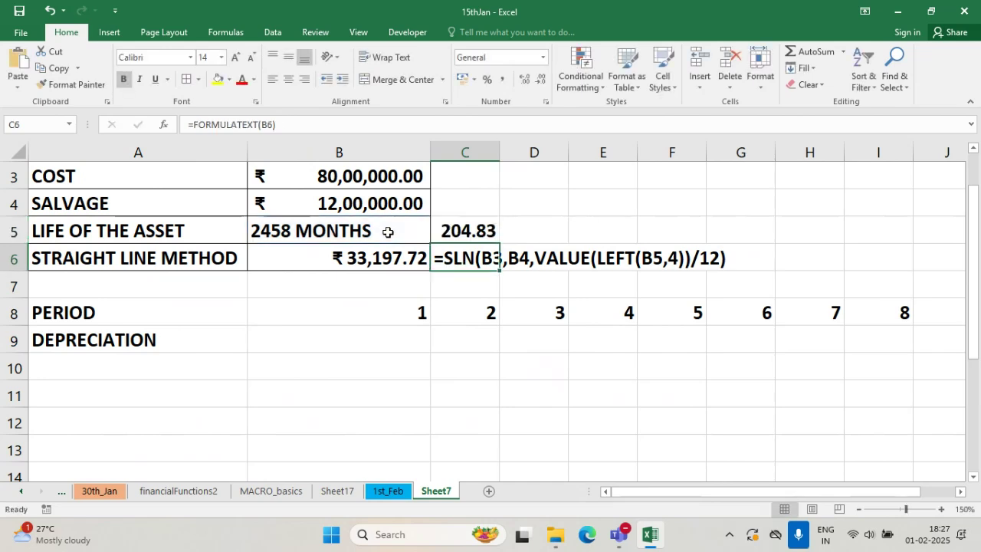
- Widen column C to show the asset life in years with four decimals, and slightly narrow column B while keeping its amounts readable
{"action": "left_click", "coordinate": [444, 231]}
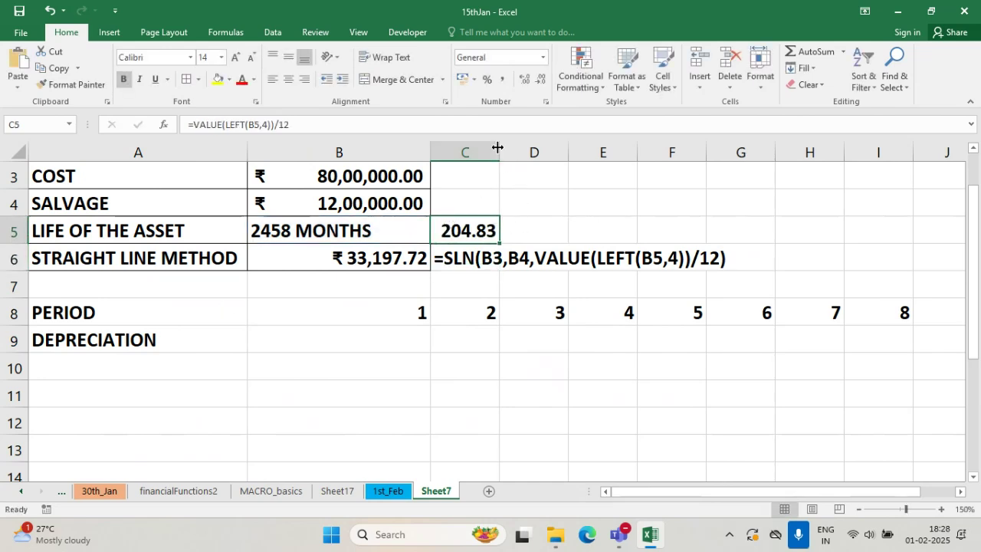
{"action": "left_click_drag", "start_coordinate": [500, 147], "coordinate": [520, 148]}
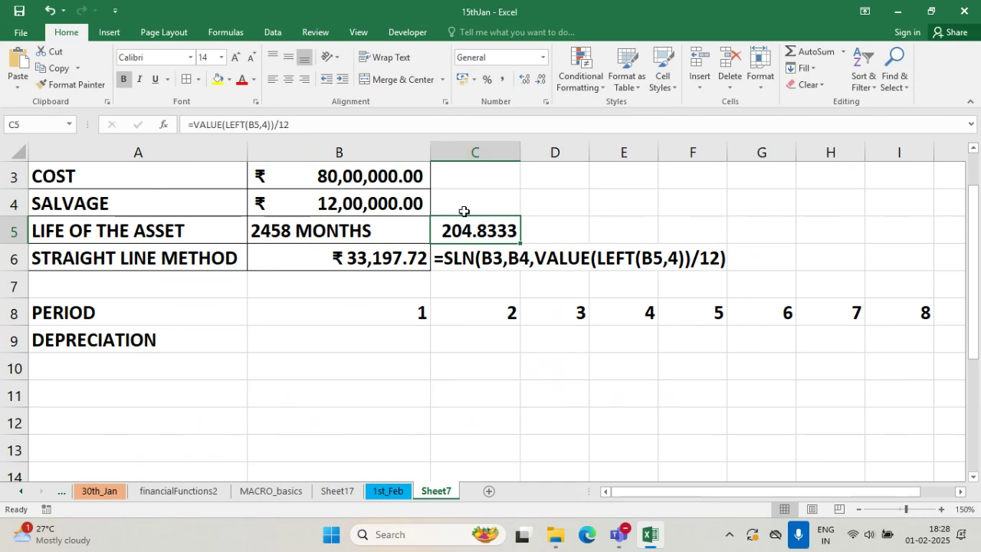
{"action": "left_click", "coordinate": [371, 312]}
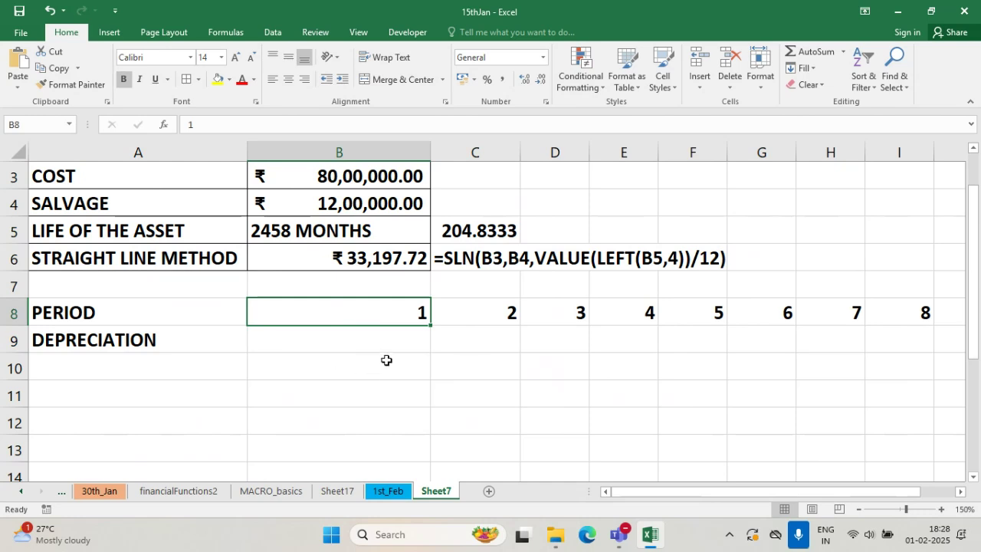
{"action": "left_click_drag", "start_coordinate": [431, 152], "coordinate": [355, 153]}
{"action": "left_click", "coordinate": [314, 335]}
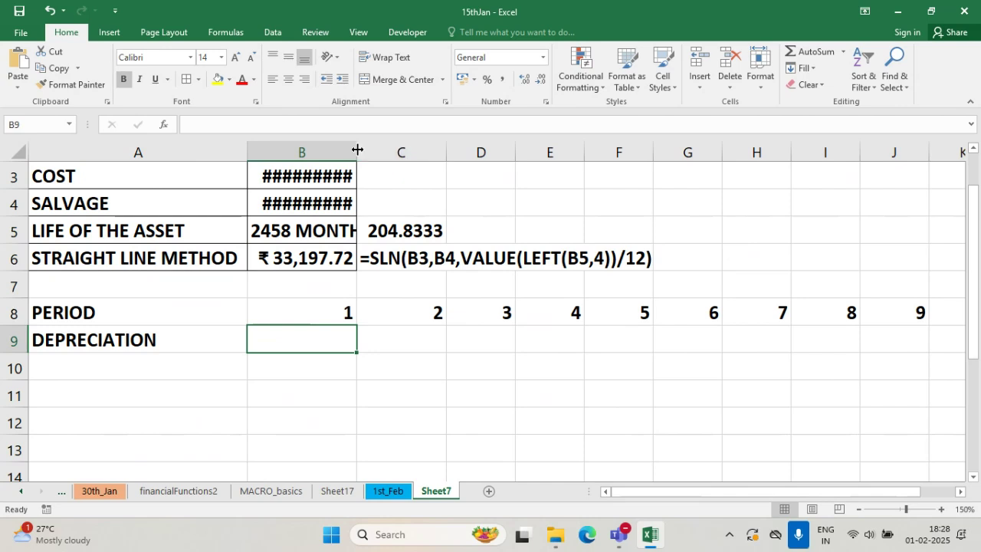
{"action": "left_click_drag", "start_coordinate": [358, 152], "coordinate": [418, 150]}
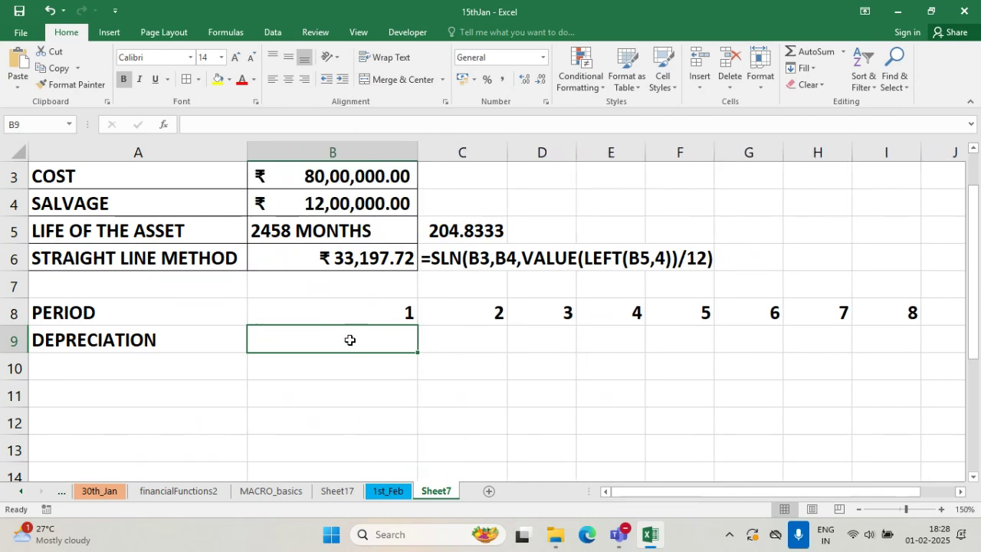
- Begin a fixed-declining balance depreciation formula in B9 with the DB function
{"action": "type", "text": "=DB"}
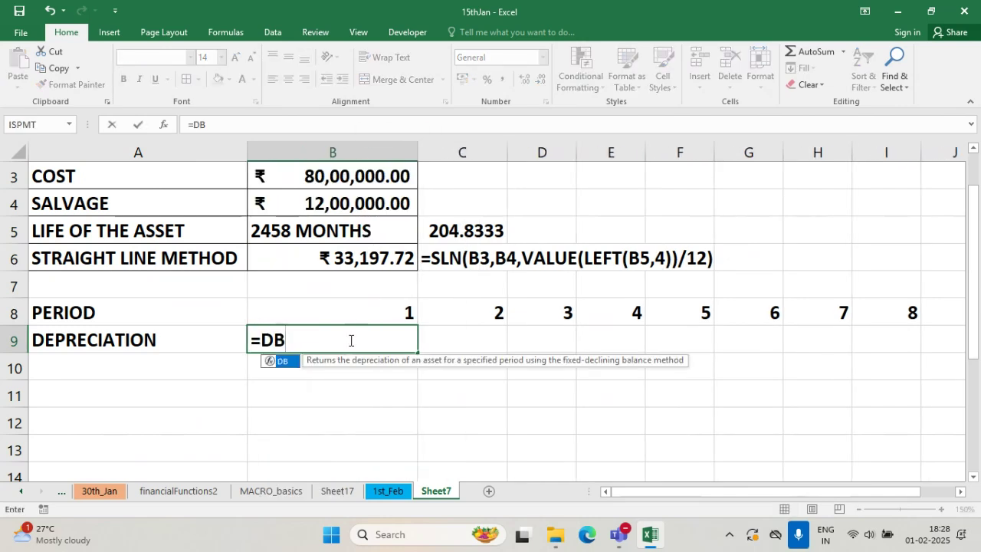
{"action": "type", "text": "("}
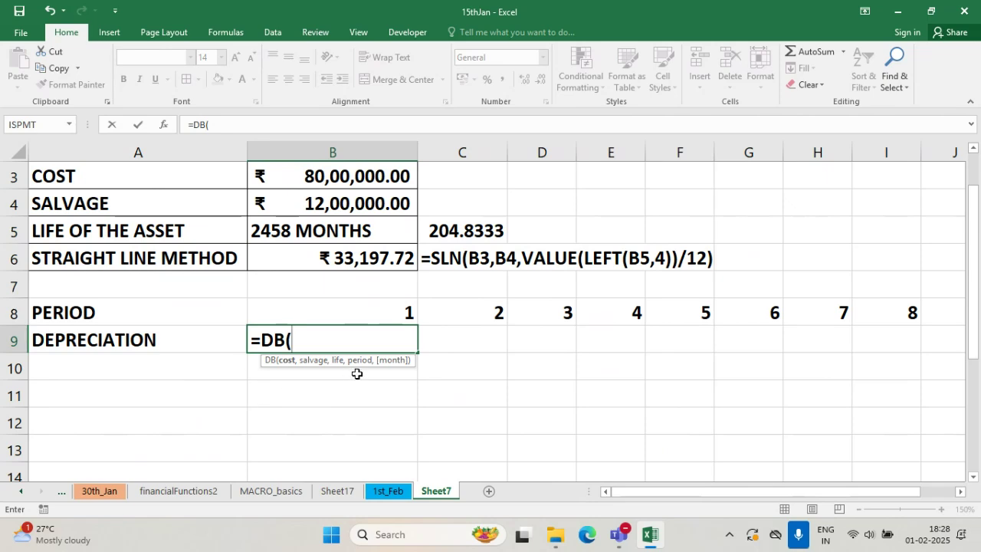
- Switch to the Teams class window, read through the attendees' posts in the live event Q&A, and return to the Excel worksheet
{"action": "key", "text": "alt+Tab"}
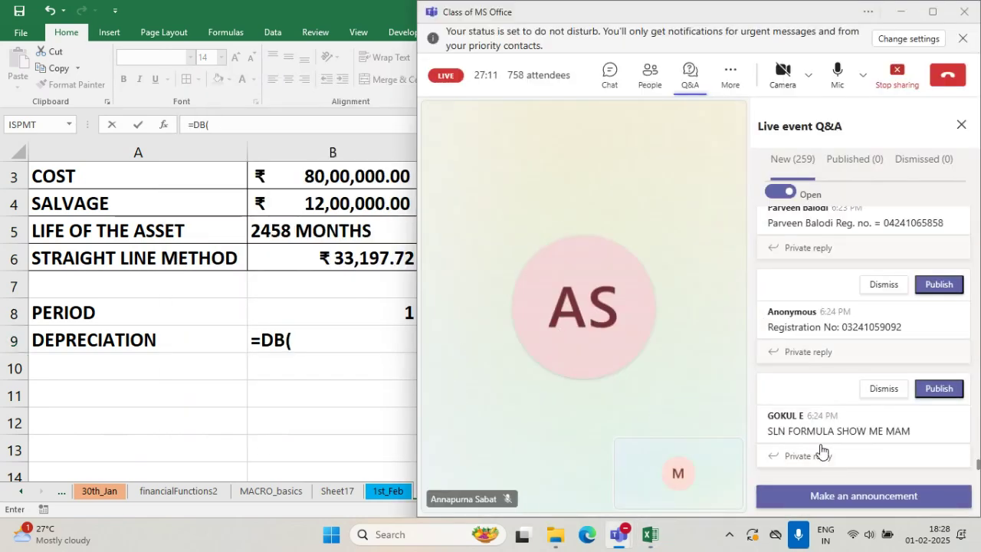
{"action": "scroll", "coordinate": [829, 441], "scroll_direction": "up", "scroll_amount": 5}
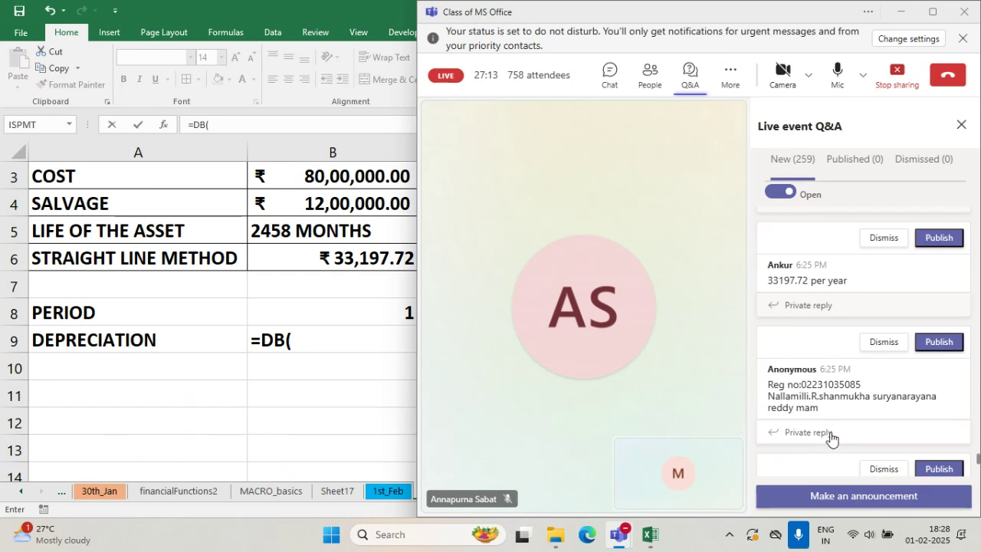
{"action": "scroll", "coordinate": [856, 449], "scroll_direction": "down", "scroll_amount": 3}
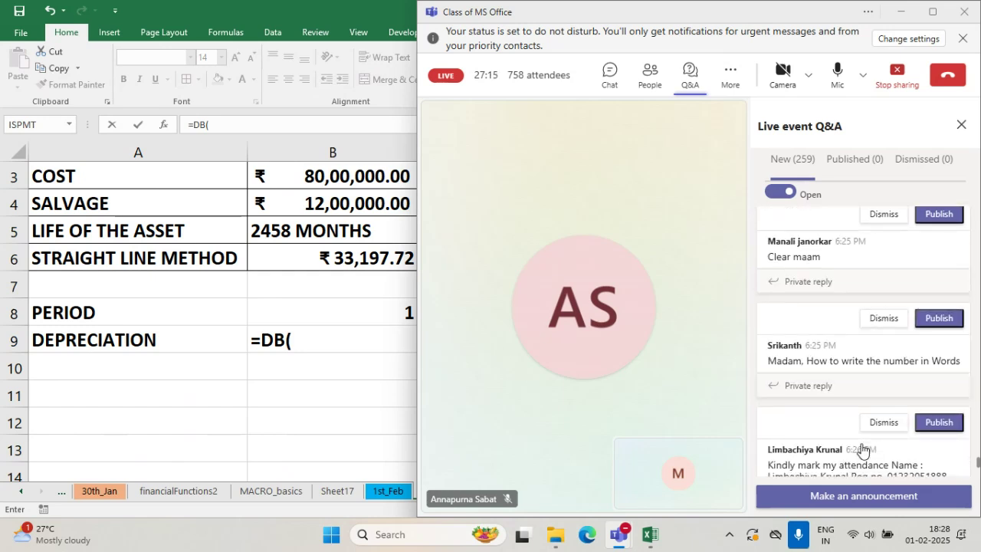
{"action": "scroll", "coordinate": [861, 448], "scroll_direction": "down", "scroll_amount": 3}
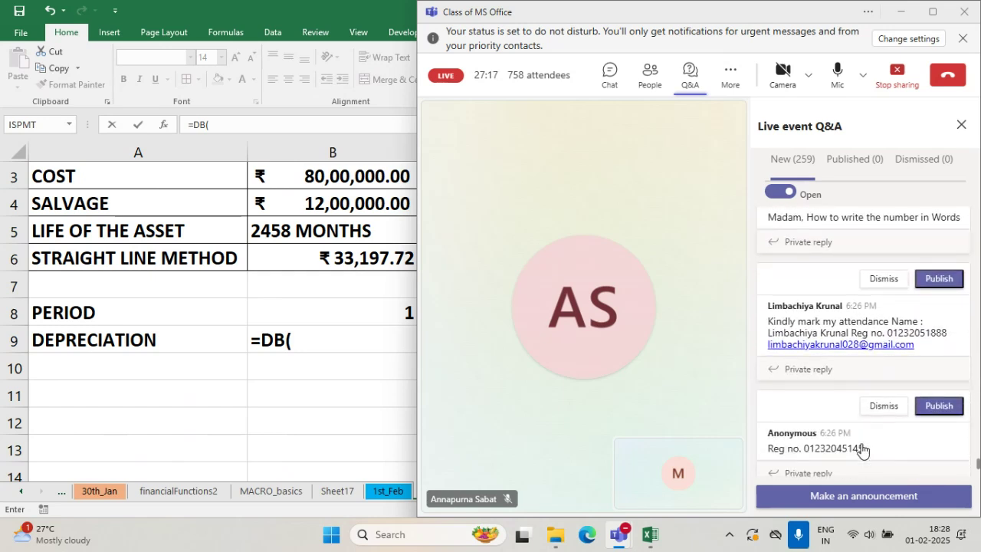
{"action": "scroll", "coordinate": [862, 449], "scroll_direction": "up", "scroll_amount": 4}
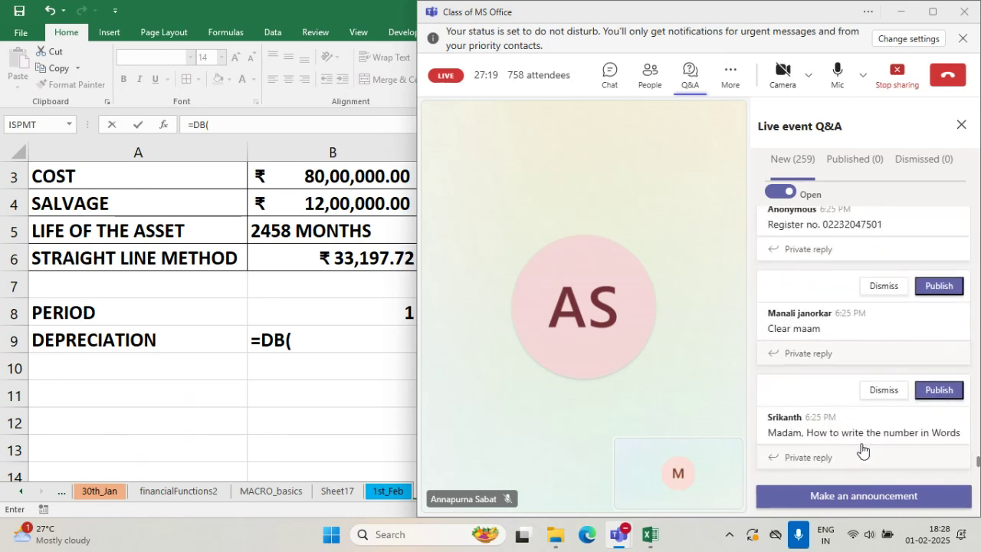
{"action": "scroll", "coordinate": [862, 449], "scroll_direction": "down", "scroll_amount": 4}
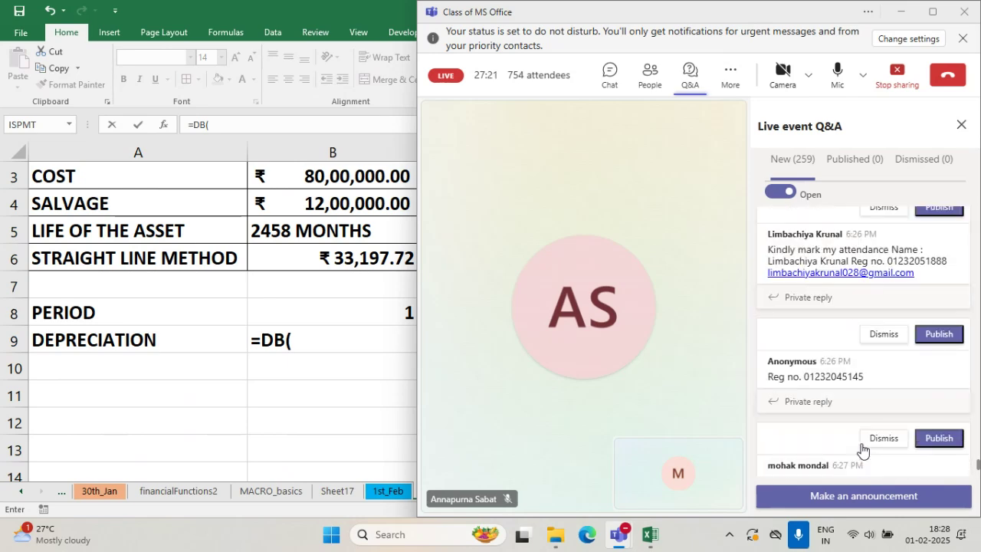
{"action": "scroll", "coordinate": [861, 449], "scroll_direction": "down", "scroll_amount": 8}
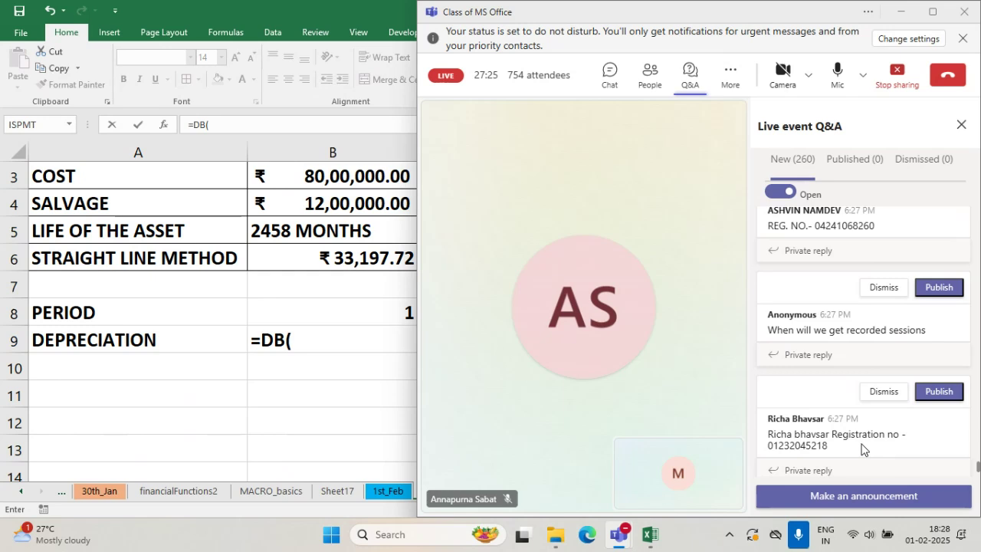
{"action": "scroll", "coordinate": [862, 449], "scroll_direction": "down", "scroll_amount": 5}
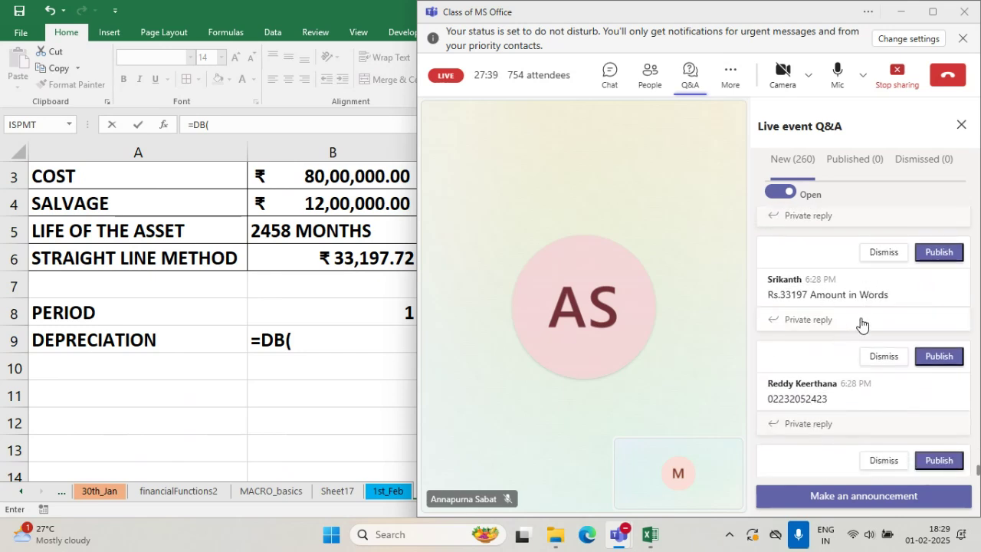
{"action": "scroll", "coordinate": [831, 387], "scroll_direction": "down", "scroll_amount": 4}
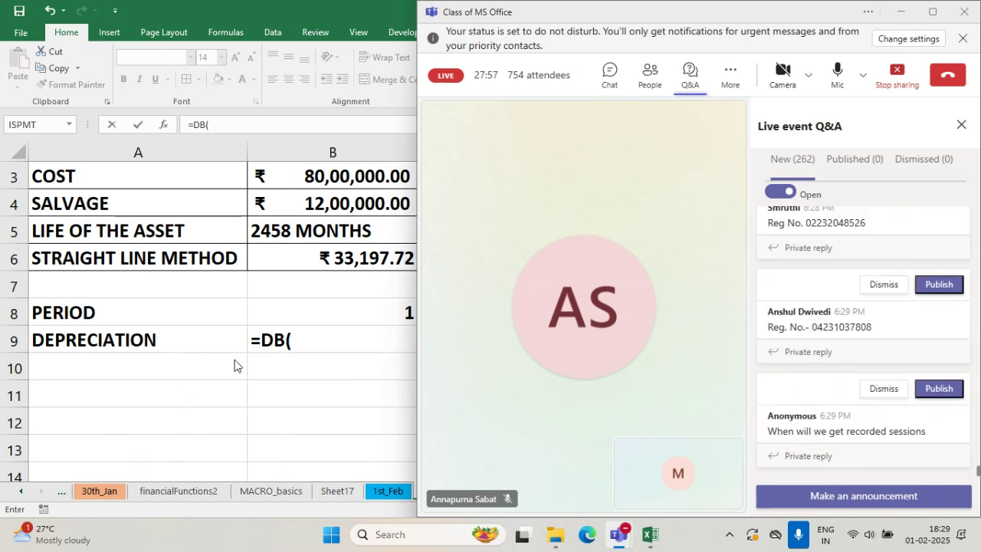
{"action": "left_click", "coordinate": [309, 343]}
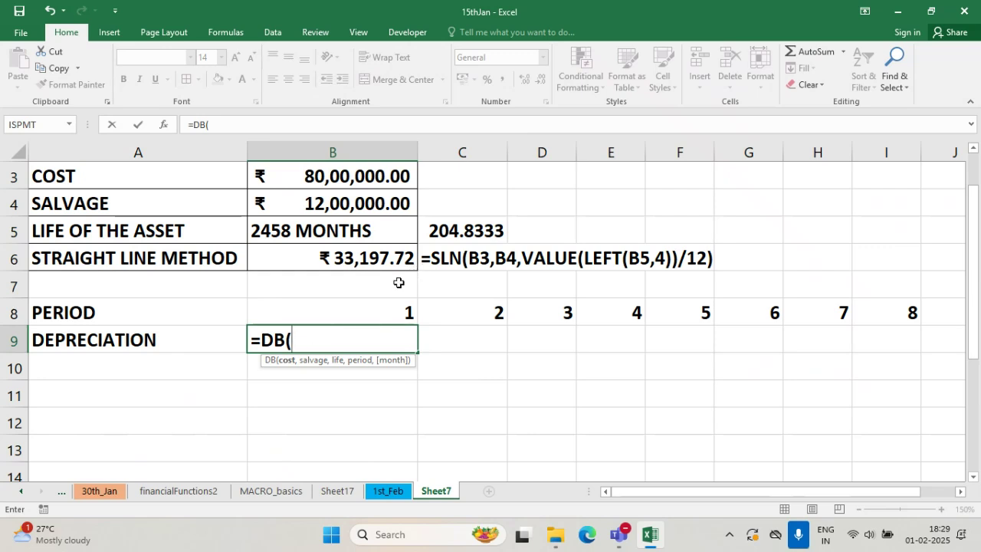
- Reopen the Teams class window and check the newest live event Q&A posts for the attendees' first-period depreciation answers
{"action": "mouse_move", "coordinate": [620, 535]}
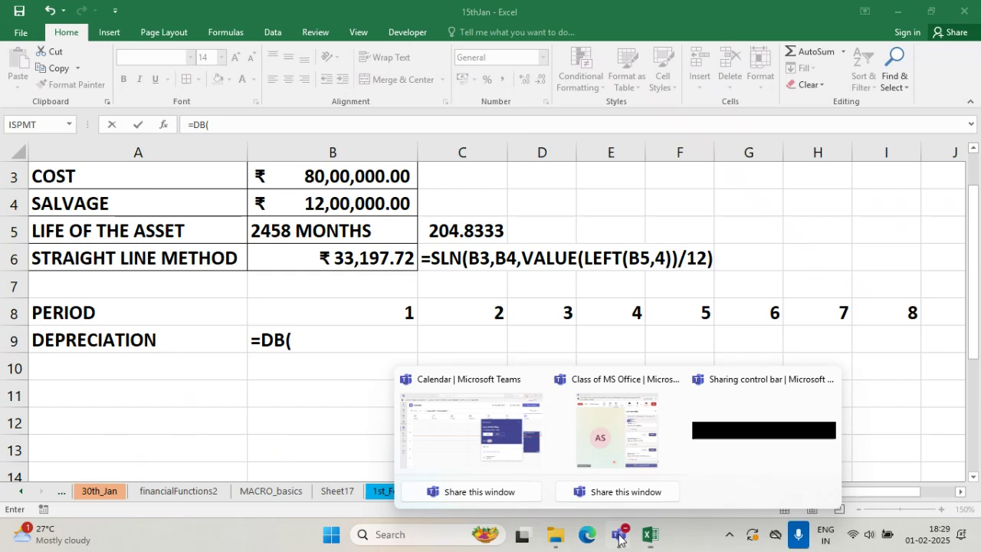
{"action": "left_click", "coordinate": [648, 460]}
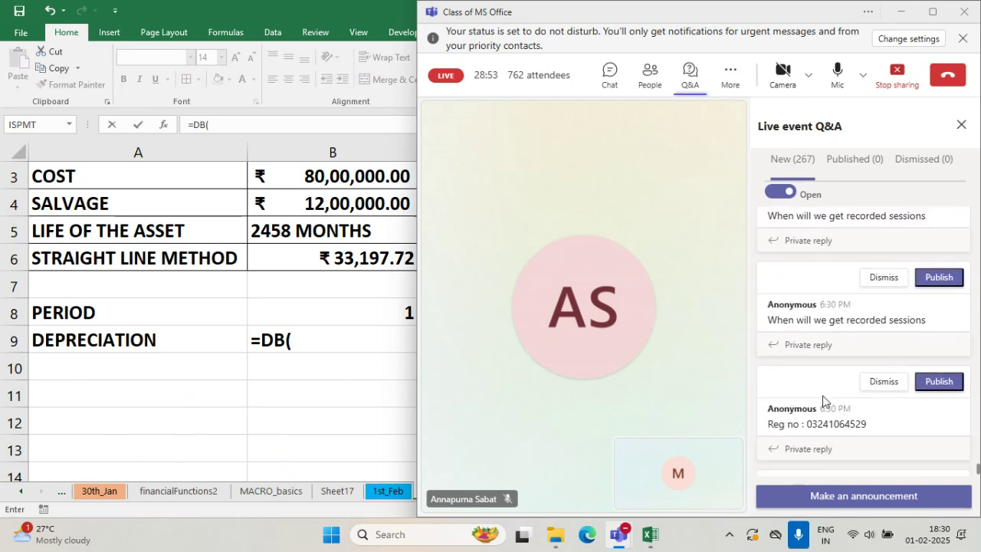
{"action": "scroll", "coordinate": [823, 399], "scroll_direction": "down", "scroll_amount": 3}
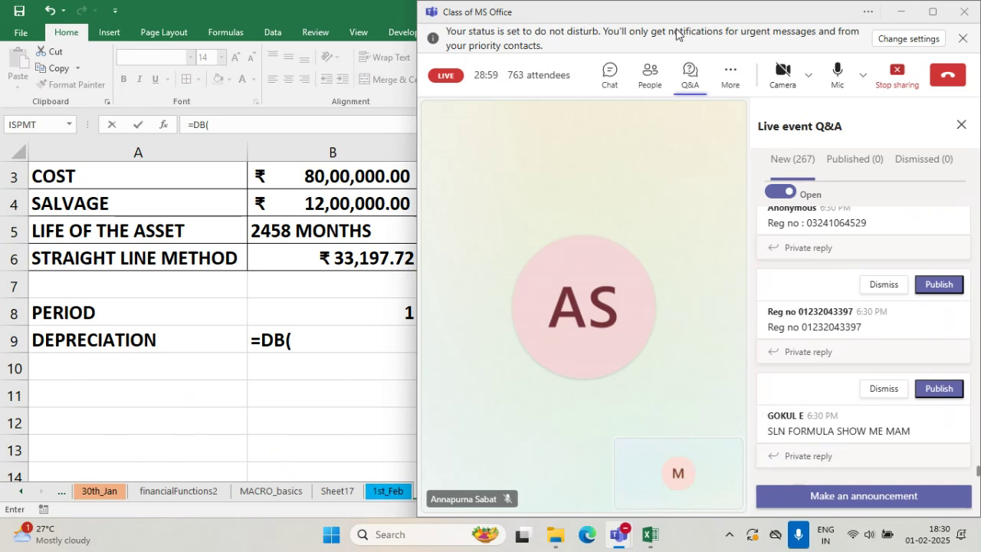
{"action": "left_click", "coordinate": [900, 12]}
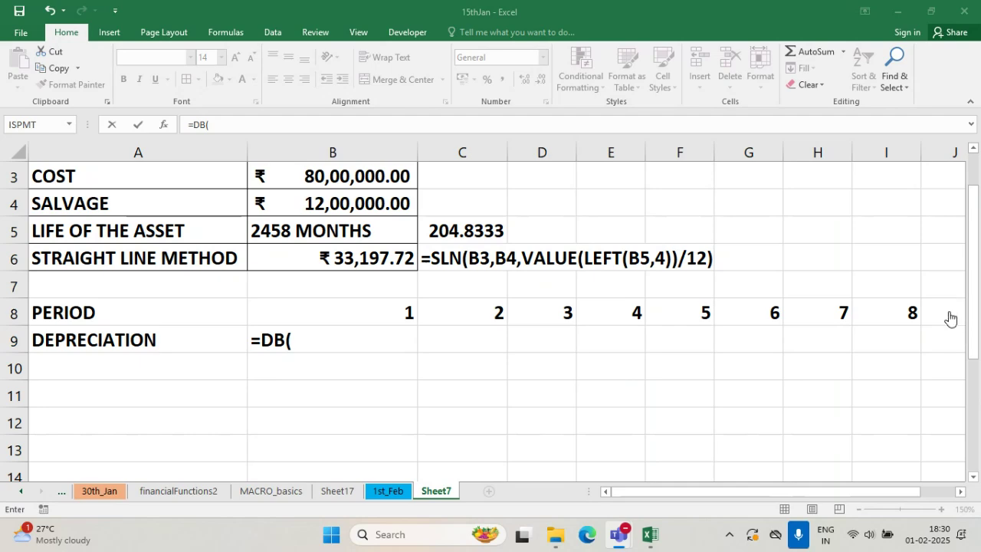
{"action": "key", "text": "alt+Tab"}
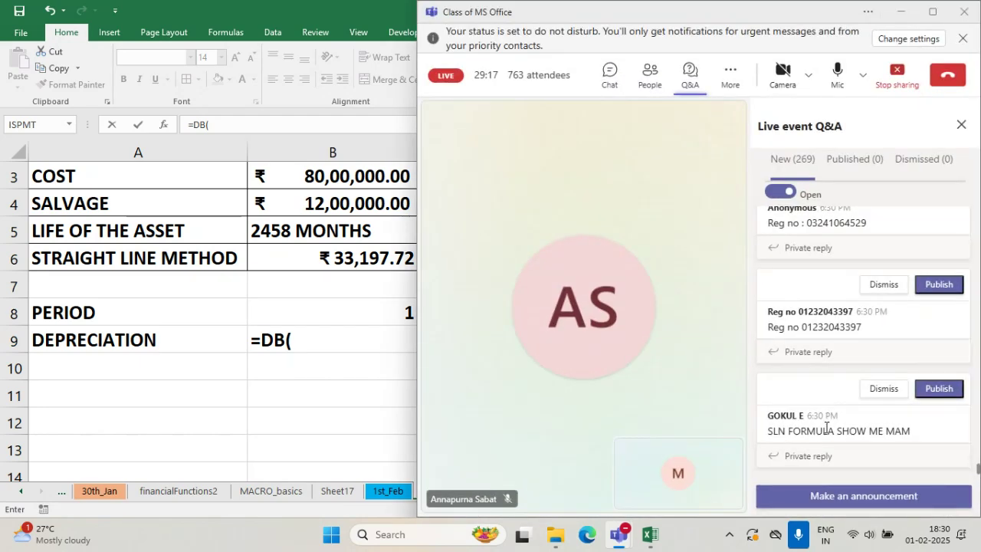
{"action": "scroll", "coordinate": [825, 427], "scroll_direction": "down", "scroll_amount": 3}
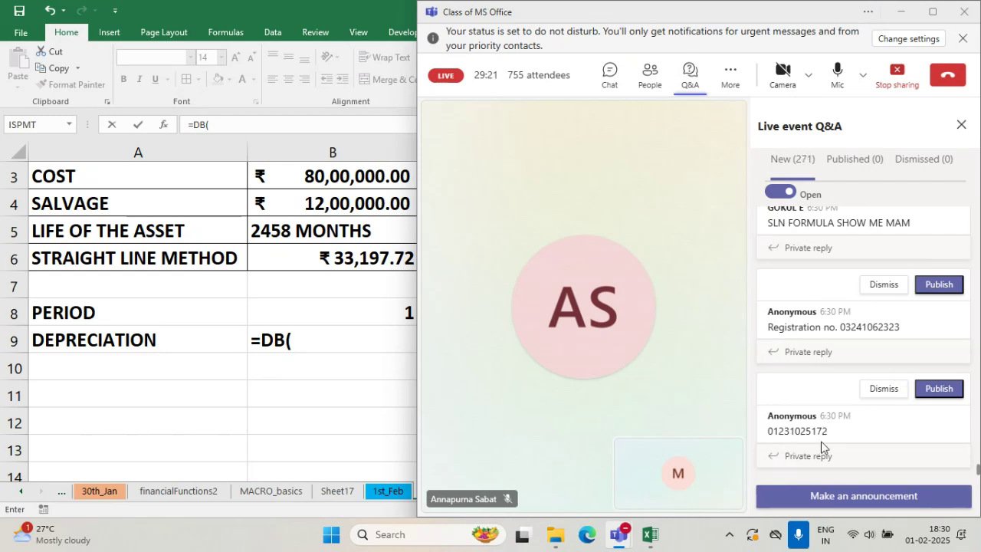
{"action": "left_click_drag", "start_coordinate": [768, 431], "coordinate": [839, 436]}
{"action": "left_click", "coordinate": [867, 435]}
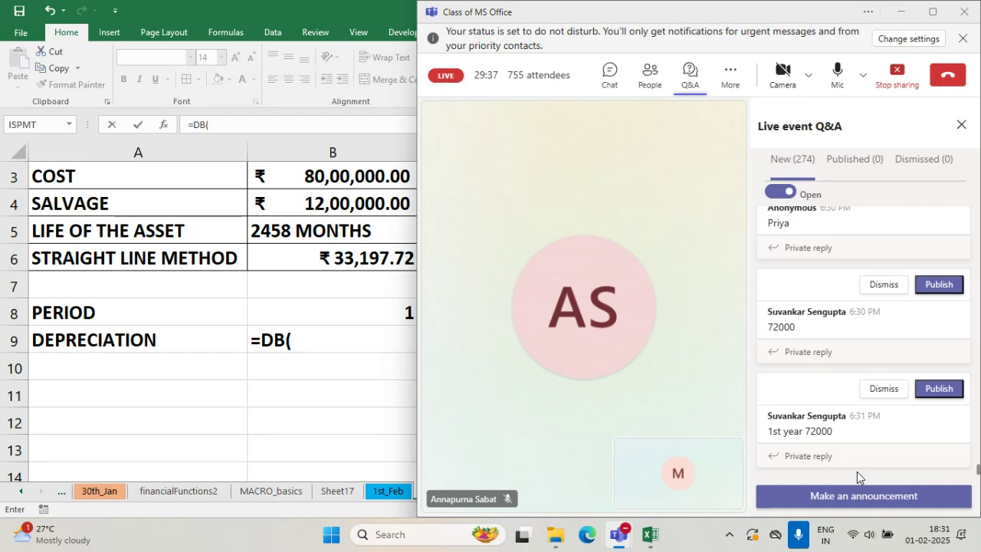
- Return to Excel and complete the first period's depreciation formula in B9 as =DB(B3,B4,C5,B8)
{"action": "left_click", "coordinate": [302, 369]}
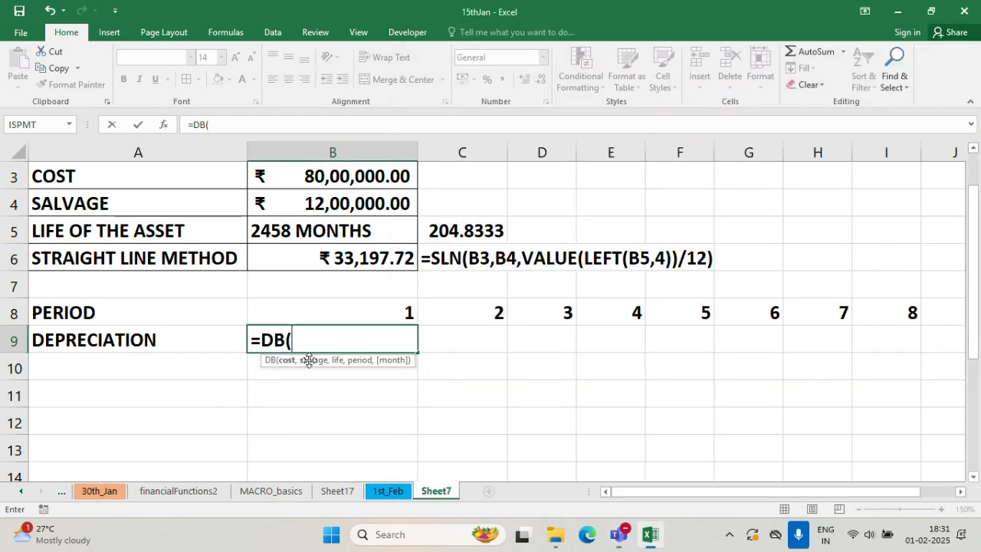
{"action": "left_click", "coordinate": [360, 174]}
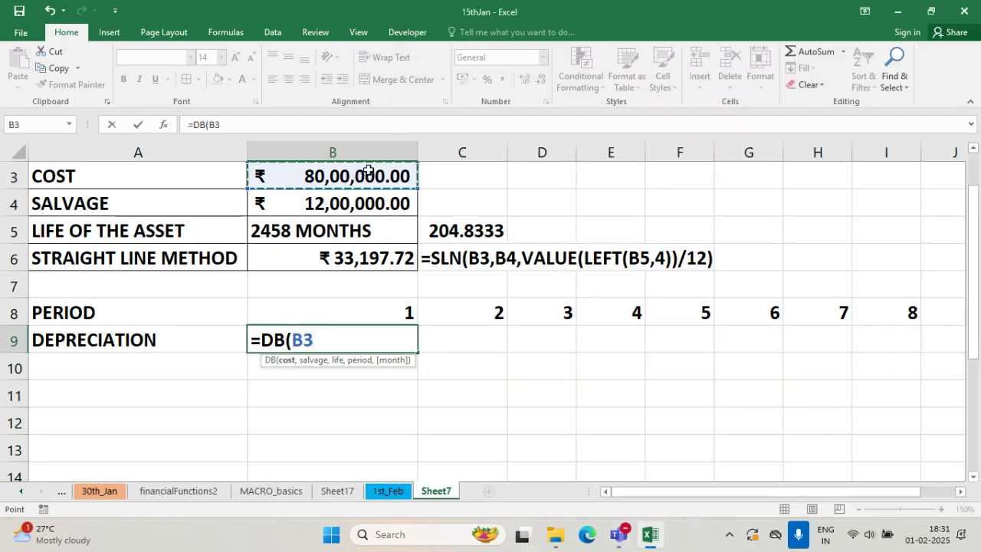
{"action": "type", "text": ","}
{"action": "left_click", "coordinate": [353, 199]}
{"action": "type", "text": ","}
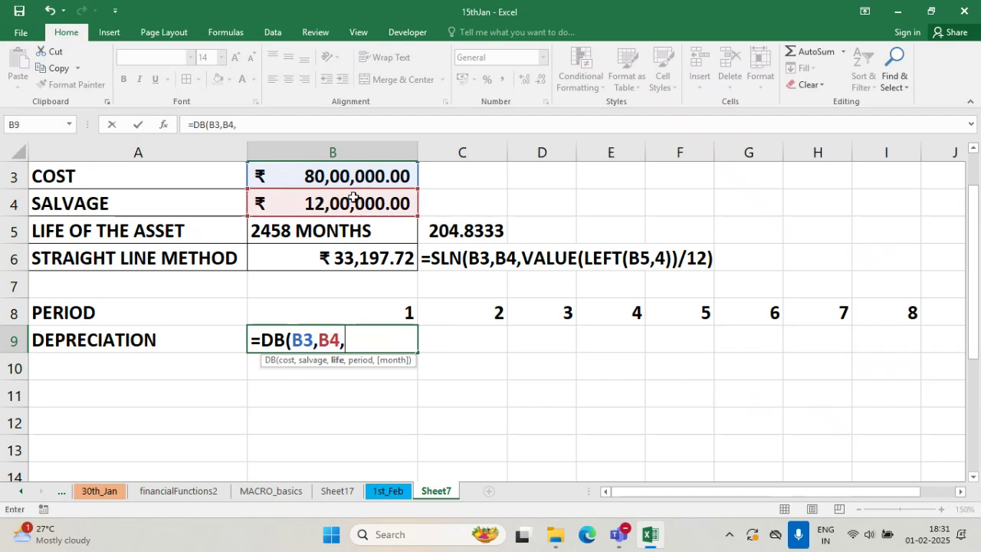
{"action": "left_click", "coordinate": [466, 230]}
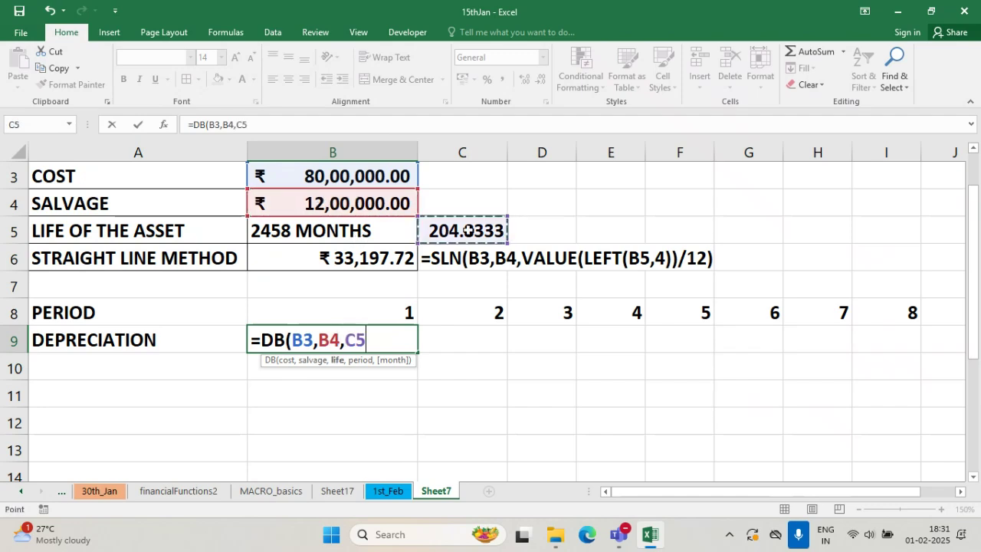
{"action": "type", "text": ","}
{"action": "left_click", "coordinate": [399, 312]}
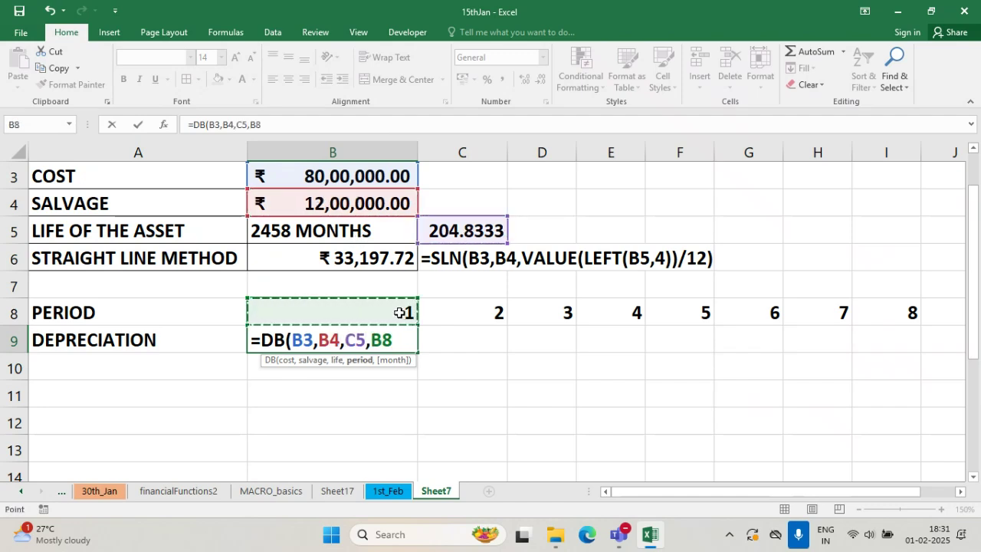
{"action": "type", "text": ")"}
{"action": "key", "text": "Return"}
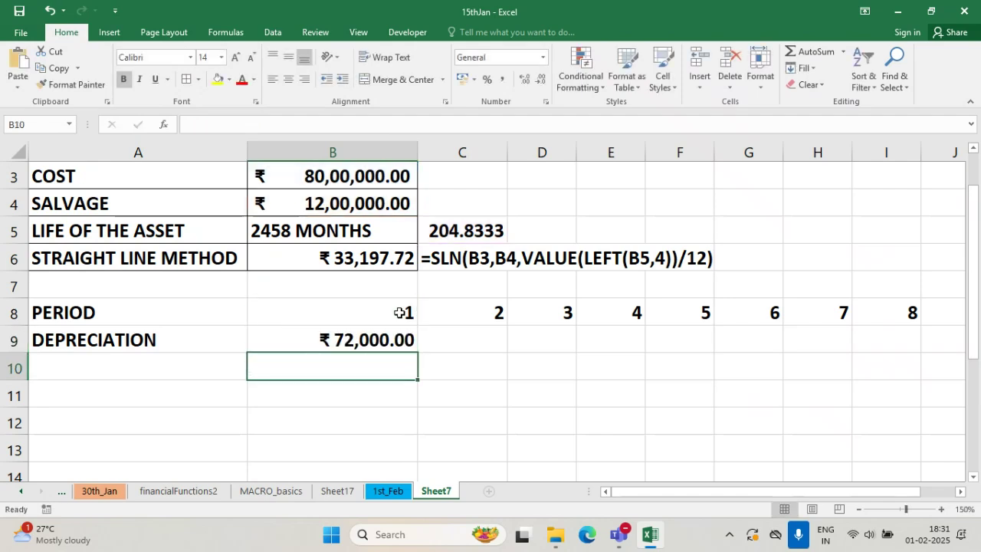
- Make the cost and salvage references in B9's DB formula absolute as $B$3 and $B$4
{"action": "left_click", "coordinate": [405, 338]}
{"action": "double_click", "coordinate": [408, 335]}
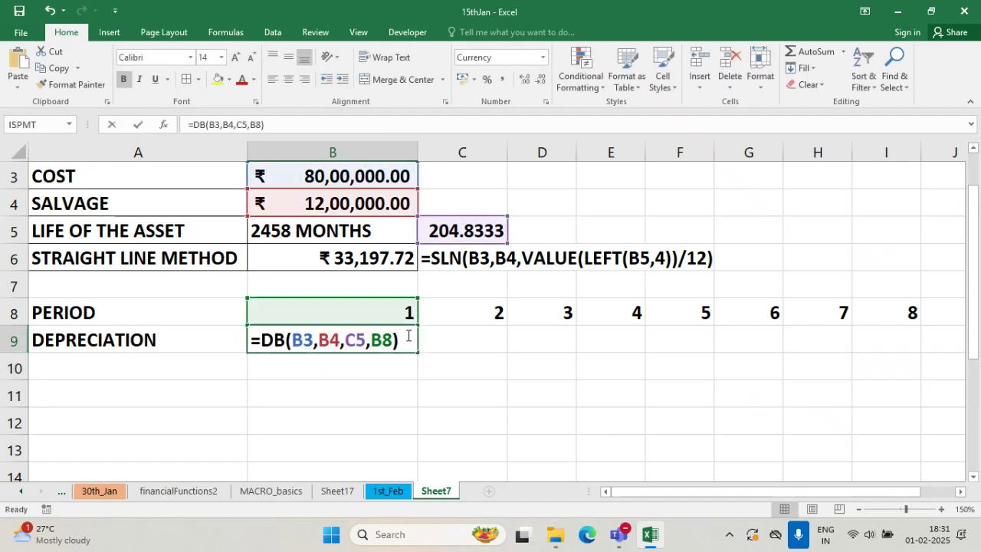
{"action": "left_click", "coordinate": [303, 342]}
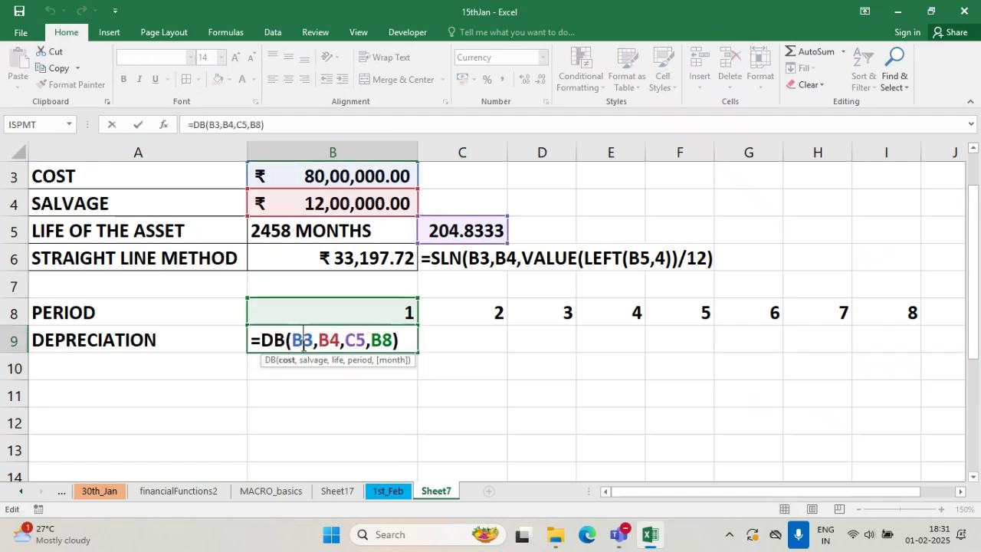
{"action": "key", "text": "F4"}
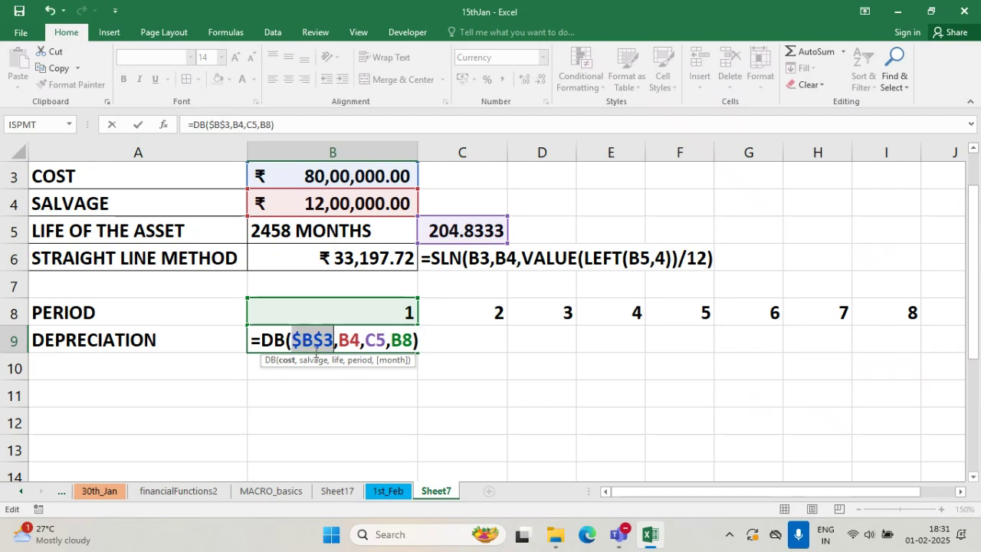
{"action": "left_click", "coordinate": [351, 333]}
{"action": "key", "text": "F4"}
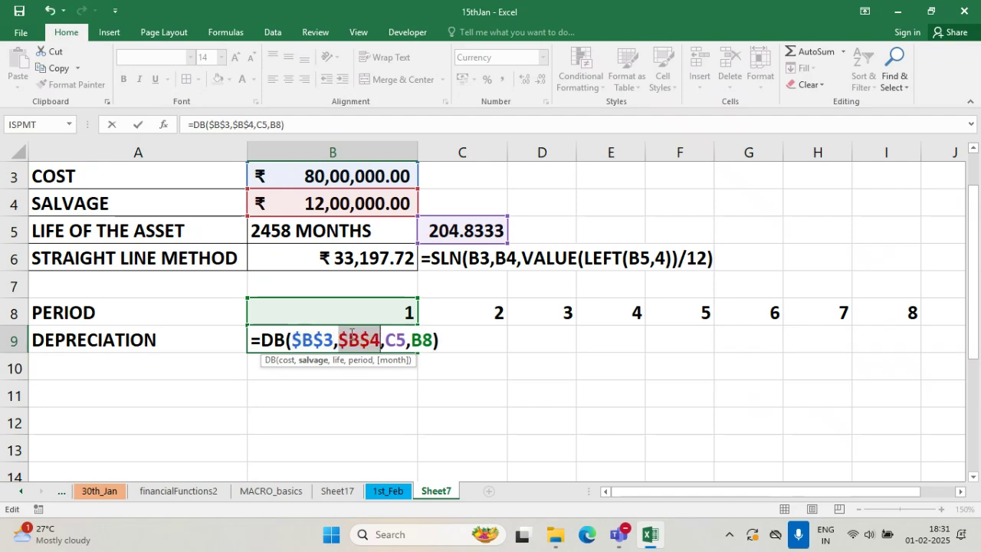
{"action": "left_click", "coordinate": [397, 342]}
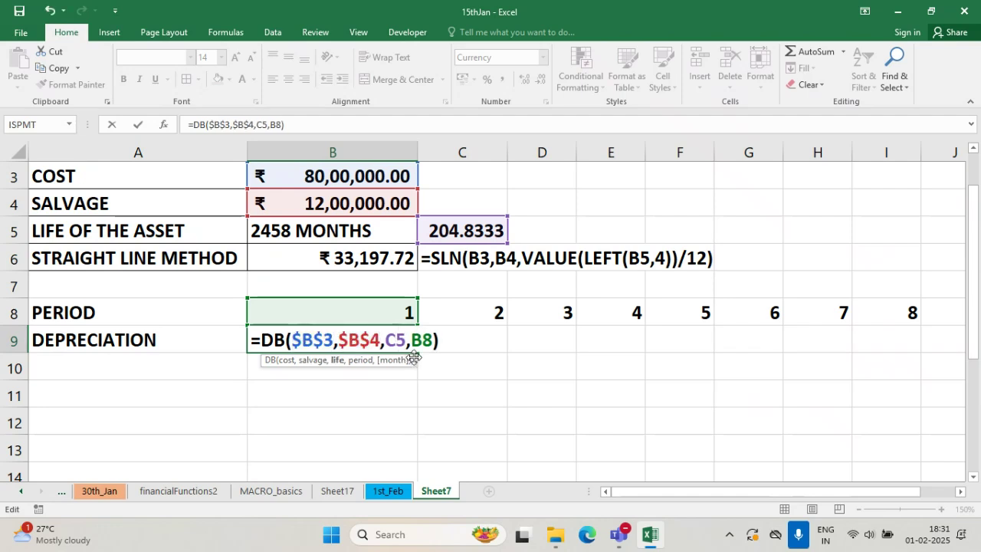
{"action": "key", "text": "ctrl+Return"}
{"action": "key", "text": "F5"}
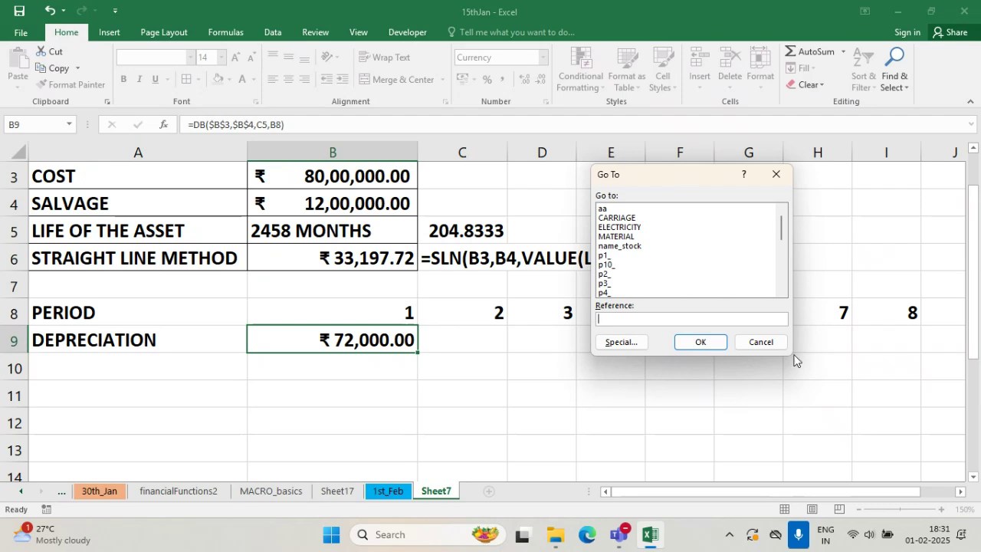
{"action": "left_click", "coordinate": [762, 340]}
- Make the life reference in B9 absolute so the formula reads =DB($B$3,$B$4,$C$5,B8)
{"action": "double_click", "coordinate": [391, 342]}
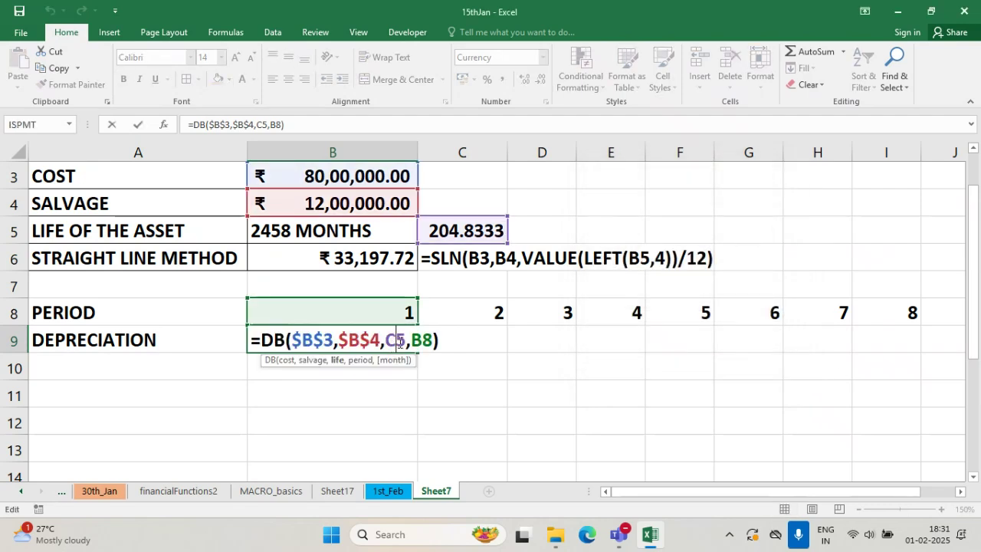
{"action": "key", "text": "F4"}
{"action": "key", "text": "Right"}
{"action": "key", "text": "Right"}
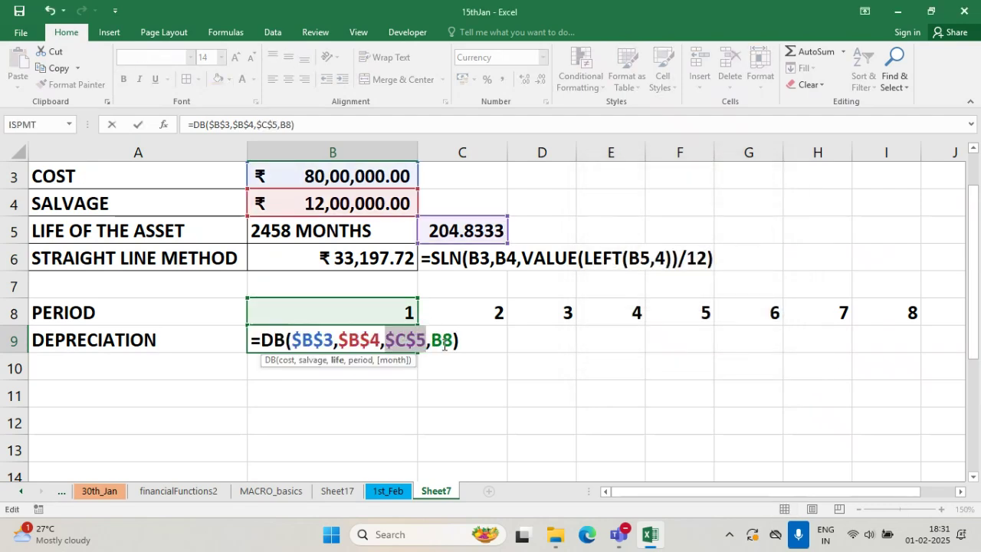
{"action": "key", "text": "Return"}
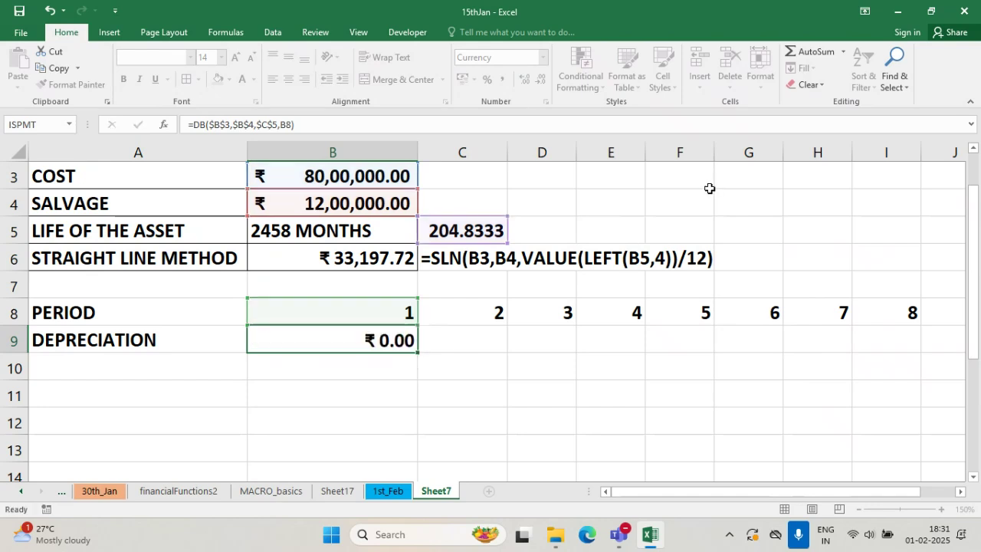
- Fill the DB formula from B9 across to G9 and adjust the widths of columns C to G to fit the amounts
{"action": "left_click", "coordinate": [350, 340]}
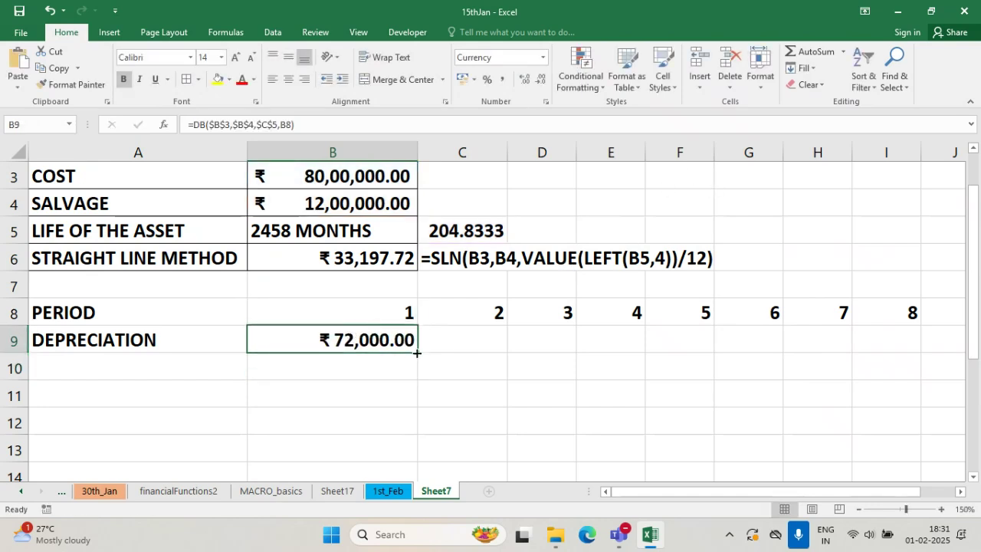
{"action": "left_click_drag", "start_coordinate": [417, 353], "coordinate": [795, 351]}
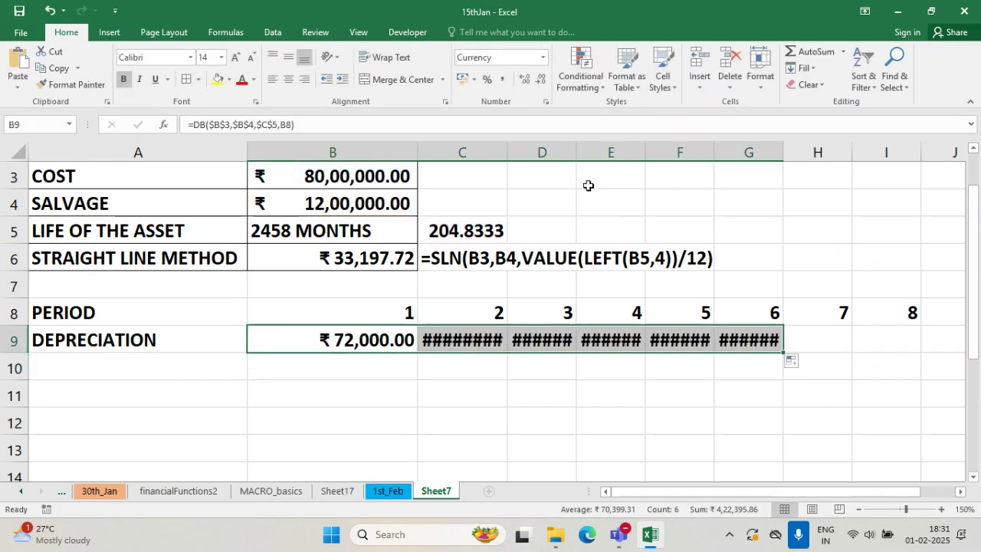
{"action": "double_click", "coordinate": [505, 141]}
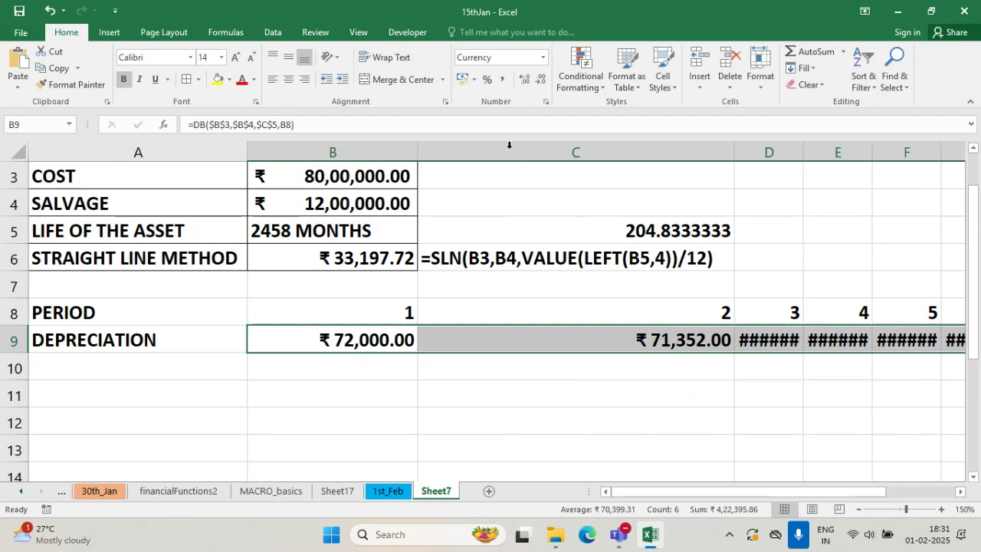
{"action": "left_click", "coordinate": [477, 417]}
{"action": "left_click_drag", "start_coordinate": [734, 146], "coordinate": [539, 161]}
{"action": "left_click_drag", "start_coordinate": [607, 147], "coordinate": [650, 147]}
{"action": "left_click_drag", "start_coordinate": [718, 151], "coordinate": [744, 149]}
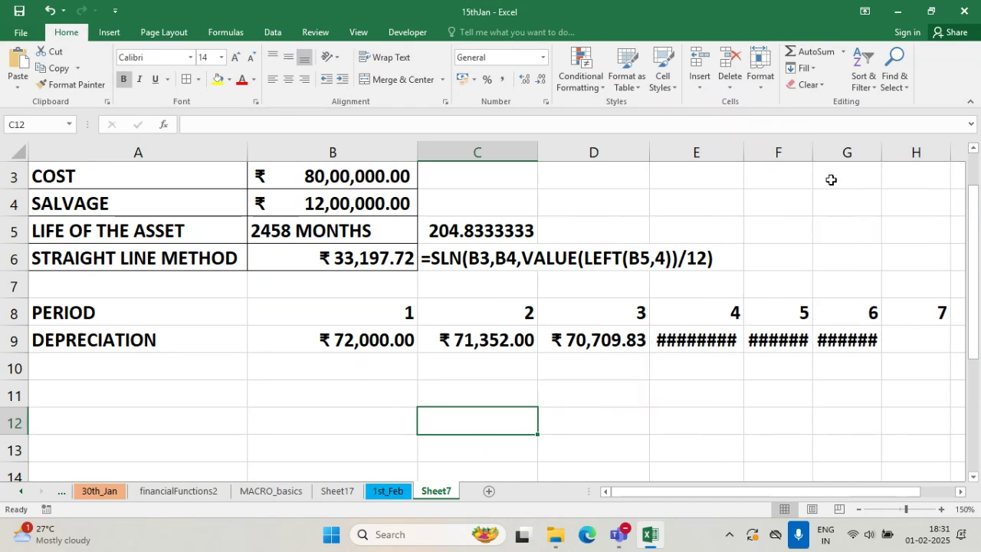
{"action": "double_click", "coordinate": [740, 149]}
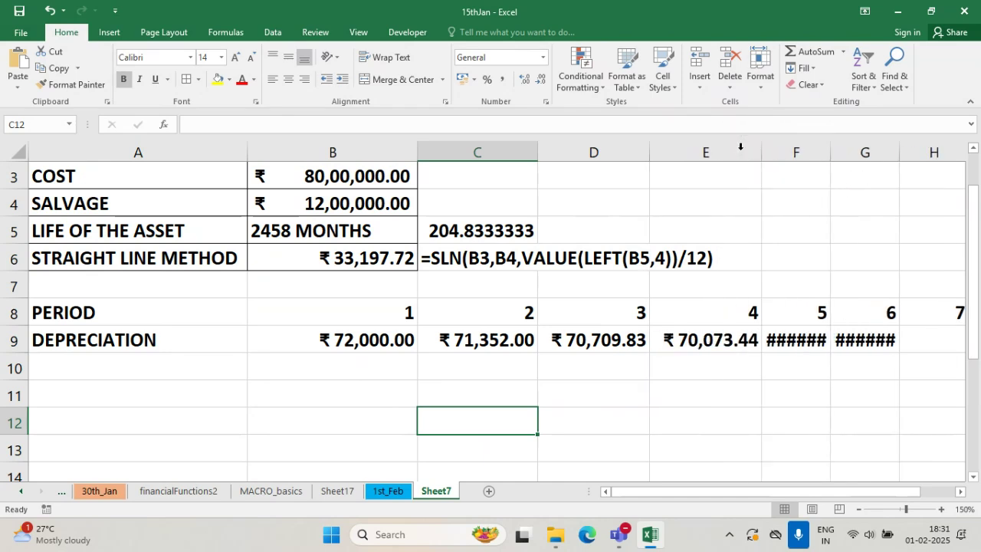
{"action": "double_click", "coordinate": [829, 150]}
{"action": "double_click", "coordinate": [943, 151]}
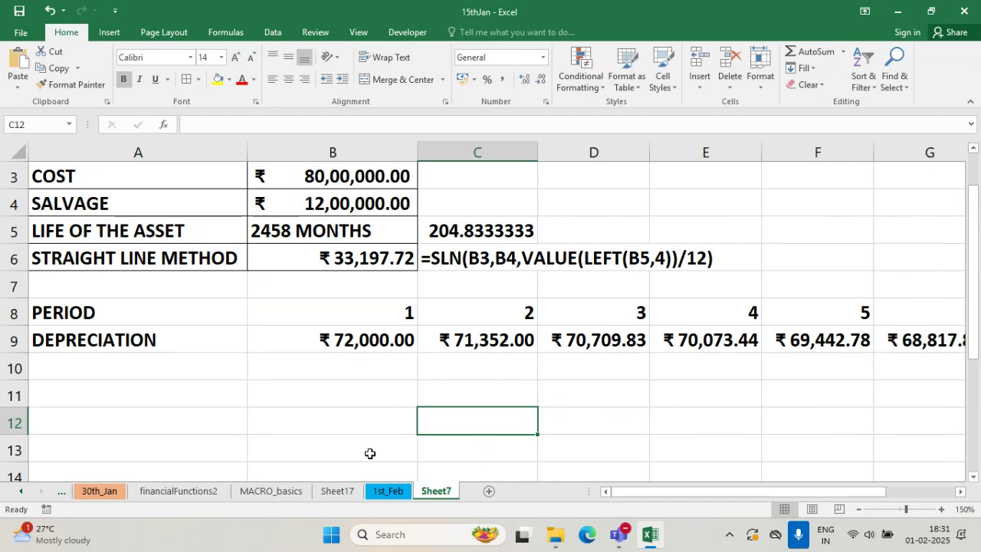
- Change the label in A9 to DEPRECIATION (DB)
{"action": "double_click", "coordinate": [176, 342]}
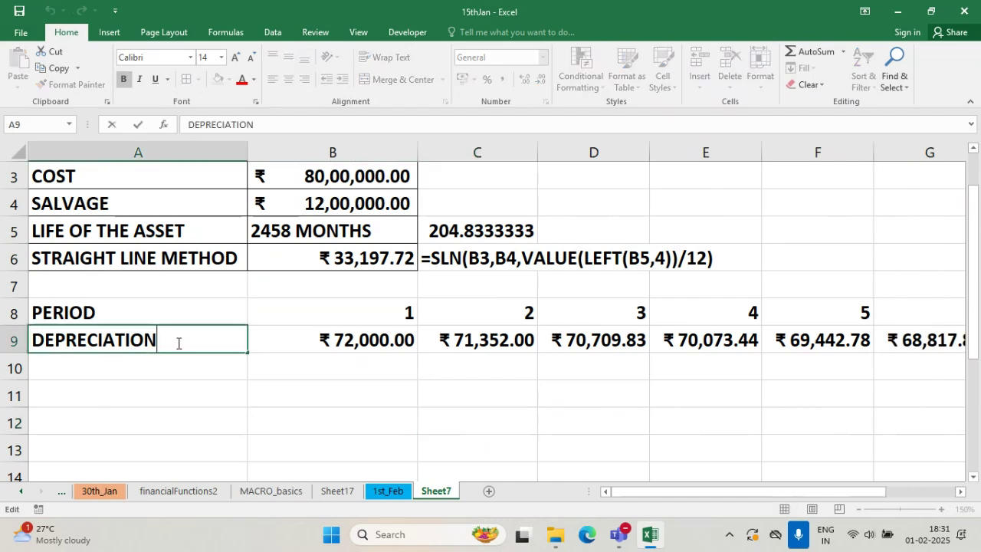
{"action": "type", "text": "(DB)"}
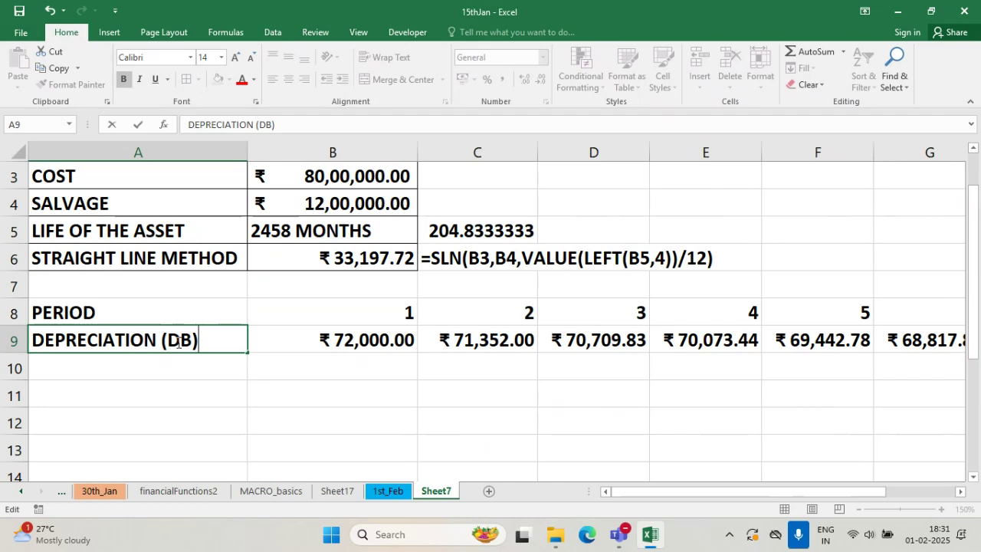
{"action": "key", "text": "Return"}
{"action": "key", "text": "Return"}
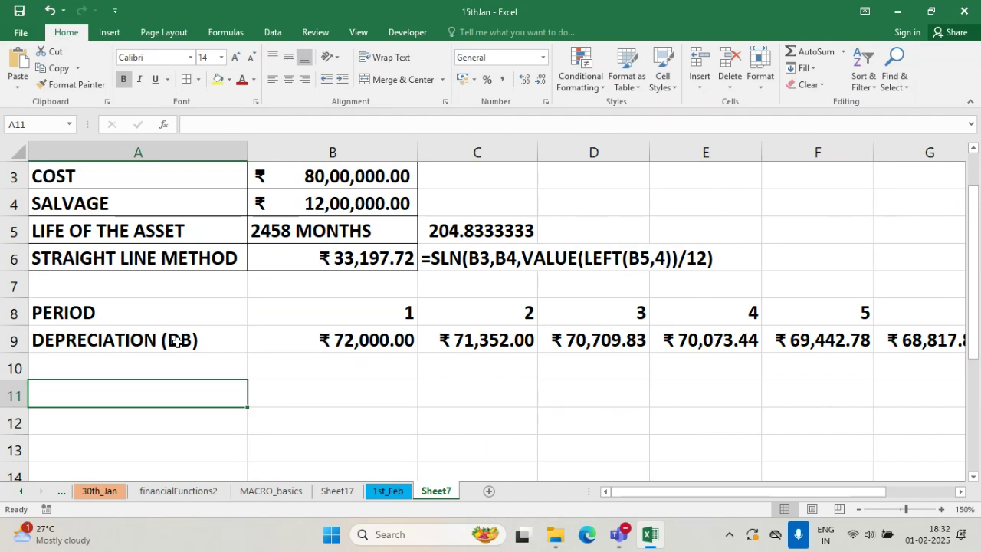
- Copy the A9 label down to A10 and change it to DEPRECIATION (DDB) - 5
{"action": "left_click", "coordinate": [205, 365]}
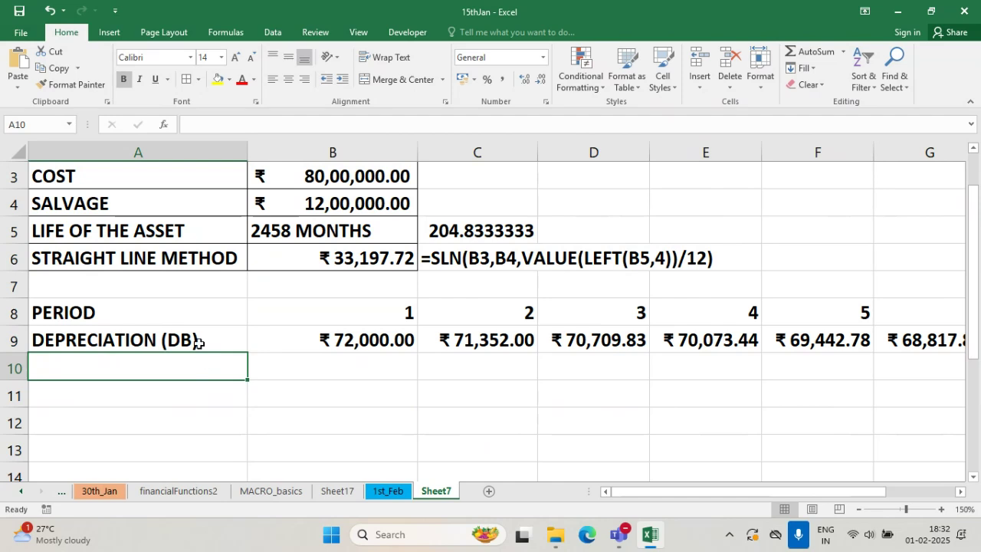
{"action": "left_click", "coordinate": [227, 342]}
{"action": "left_click_drag", "start_coordinate": [248, 353], "coordinate": [232, 364]}
{"action": "double_click", "coordinate": [219, 364]}
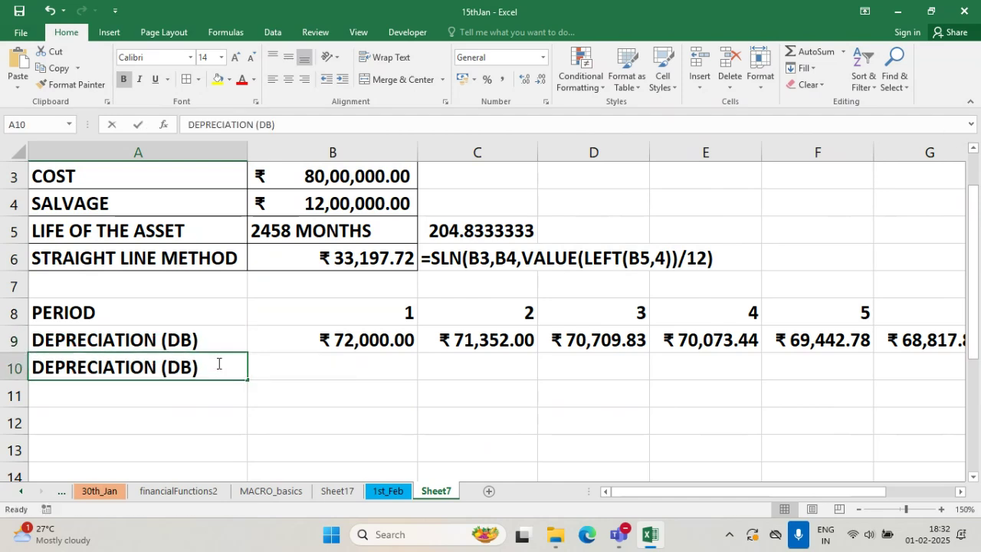
{"action": "left_click", "coordinate": [176, 368]}
{"action": "type", "text": "D"}
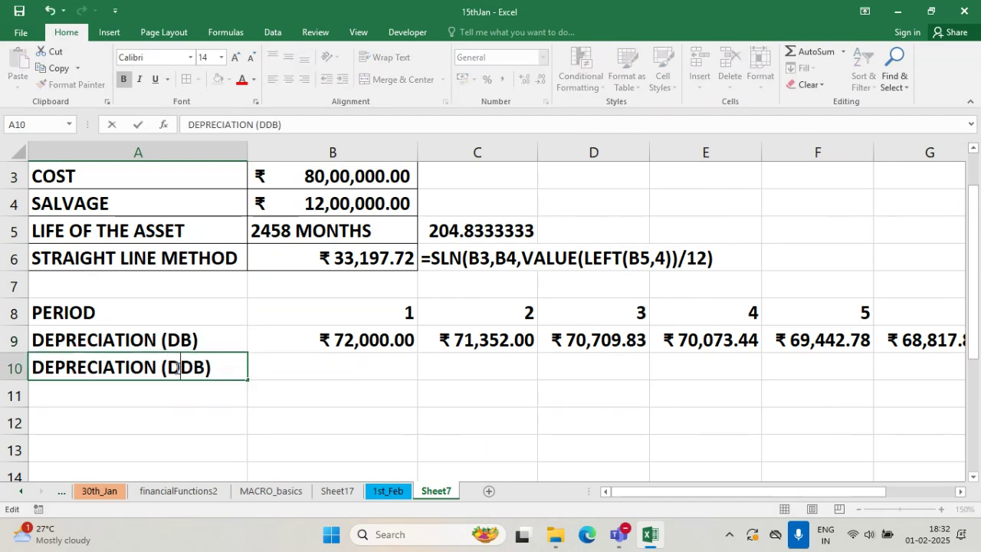
{"action": "left_click", "coordinate": [226, 454]}
{"action": "double_click", "coordinate": [226, 364]}
{"action": "key", "text": "Return"}
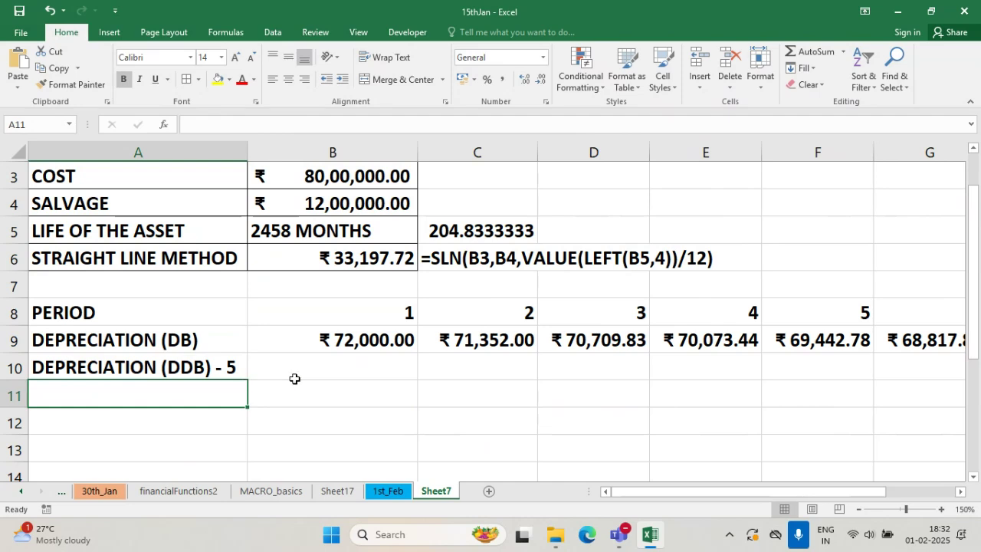
- Begin a double-declining balance formula in B10 as =DDB(B3,B4,C5,5 using cost, salvage, life and period 5
{"action": "left_click", "coordinate": [294, 375]}
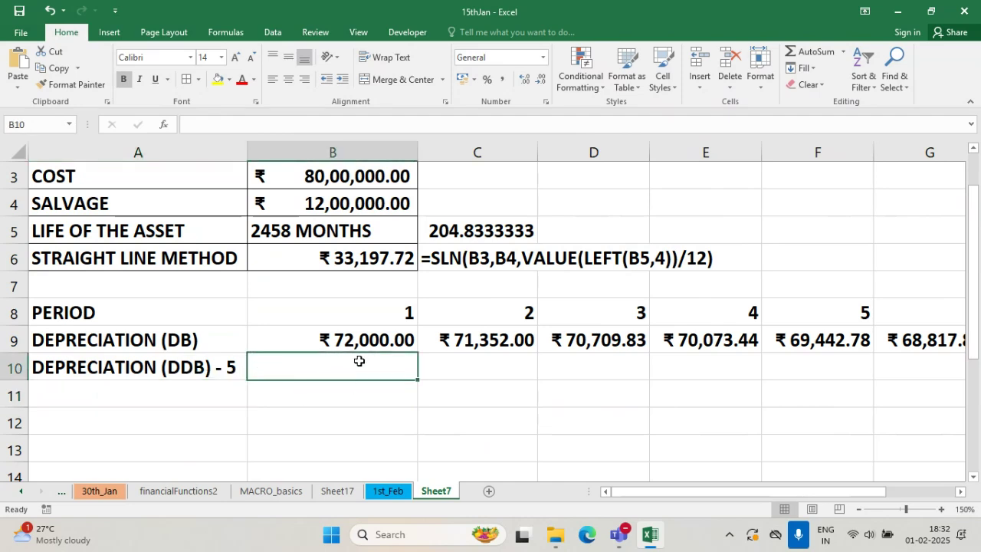
{"action": "type", "text": "=DD"}
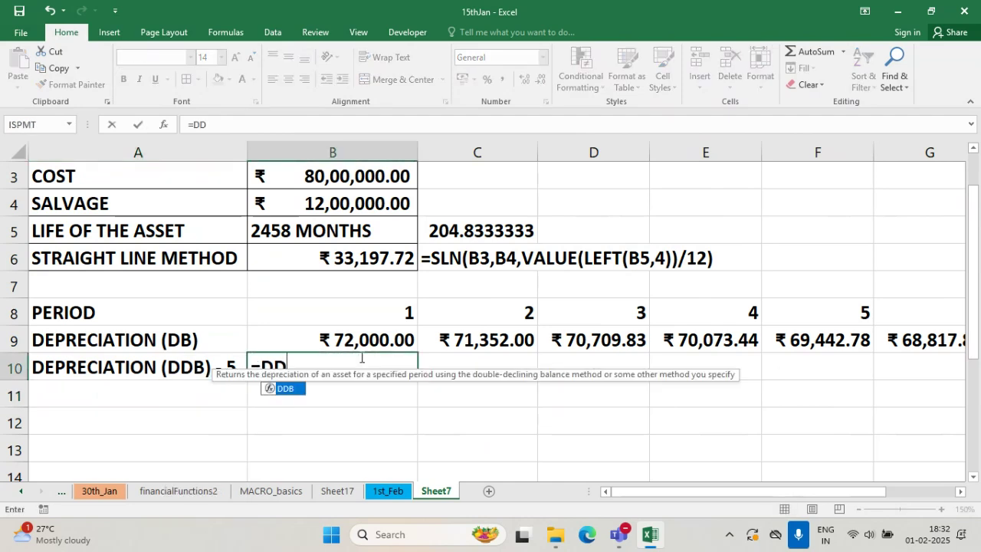
{"action": "type", "text": "B("}
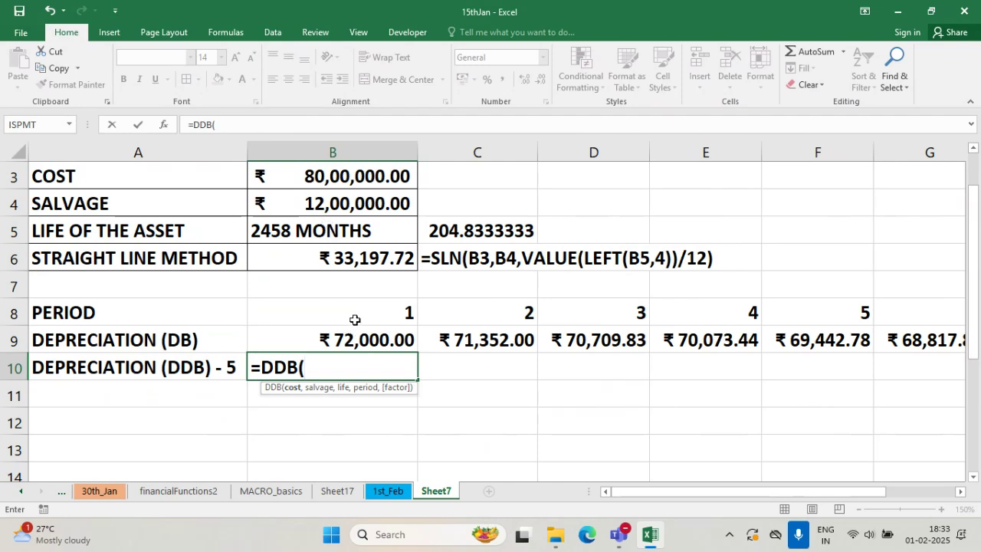
{"action": "left_click", "coordinate": [328, 172]}
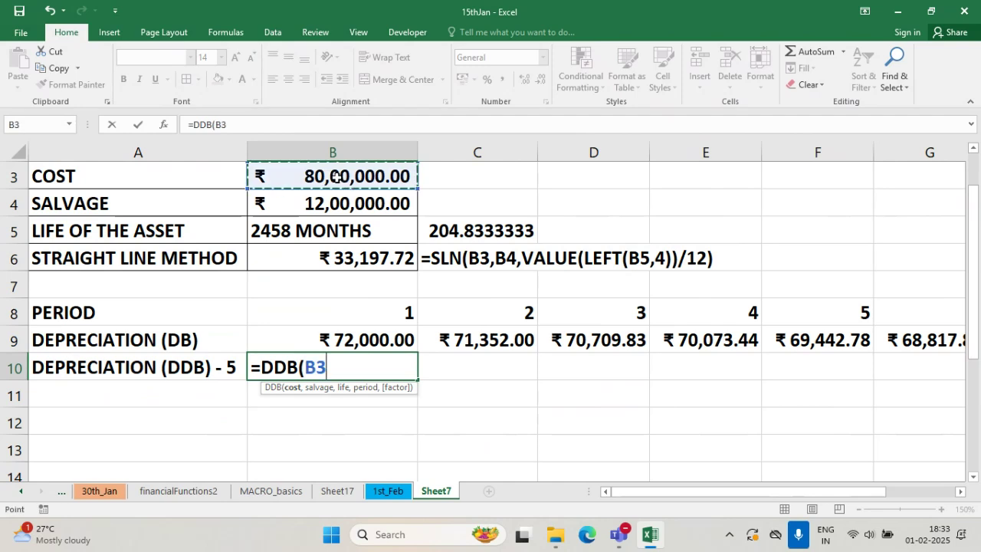
{"action": "type", "text": ","}
{"action": "left_click", "coordinate": [339, 205]}
{"action": "type", "text": ","}
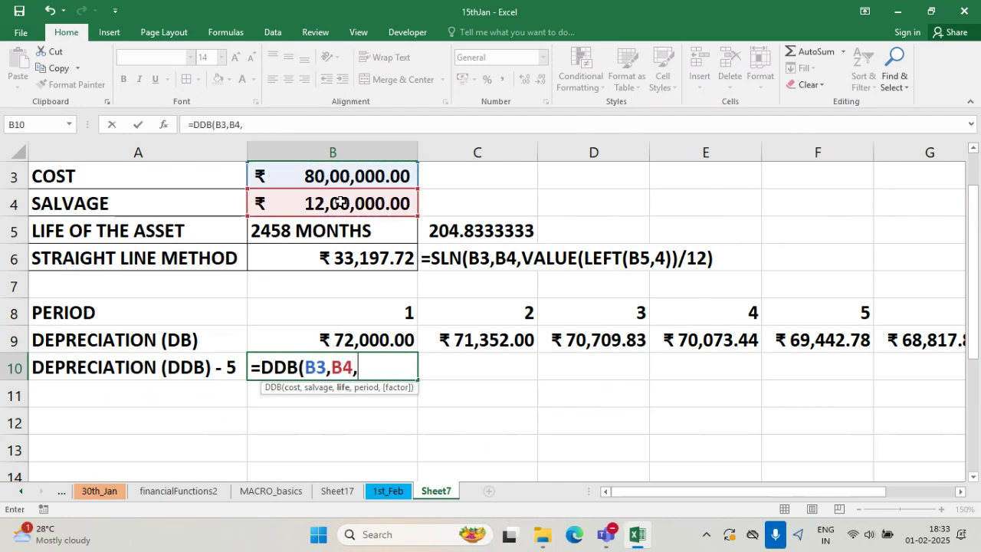
{"action": "left_click", "coordinate": [515, 230]}
{"action": "type", "text": ","}
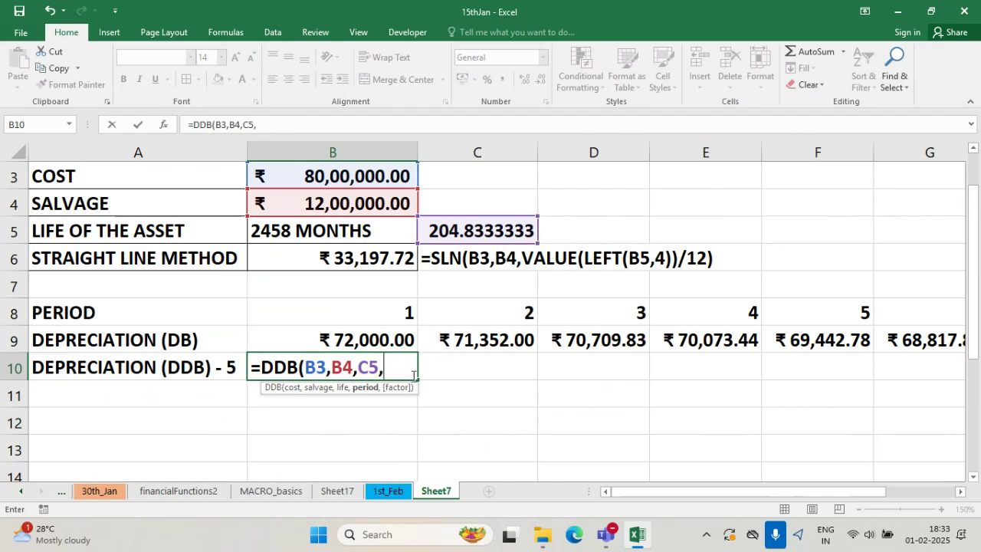
{"action": "type", "text": "5"}
- Make the cost, salvage and life references absolute and enter B10's formula as =DDB($B$3,$B$4,$C$5,5)
{"action": "left_click", "coordinate": [318, 369]}
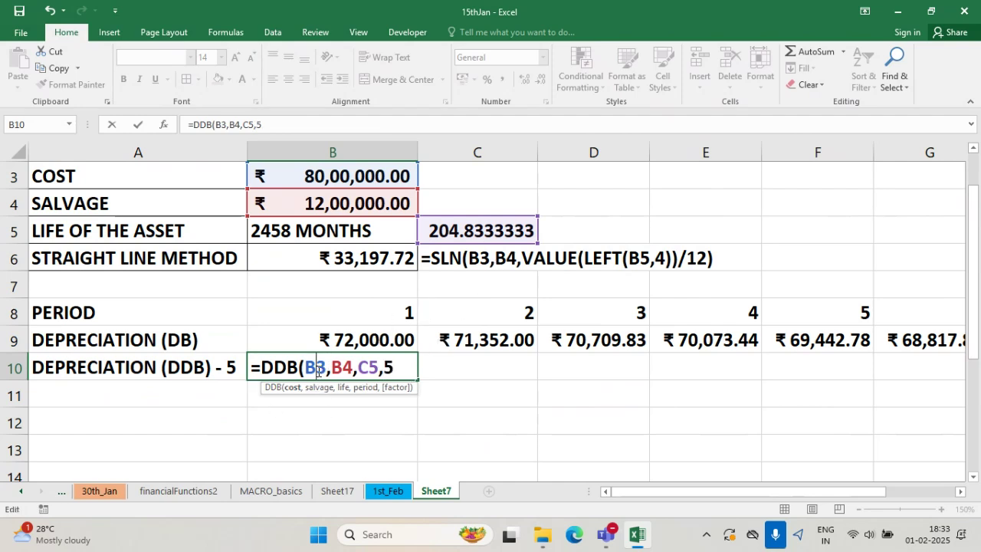
{"action": "key", "text": "F4"}
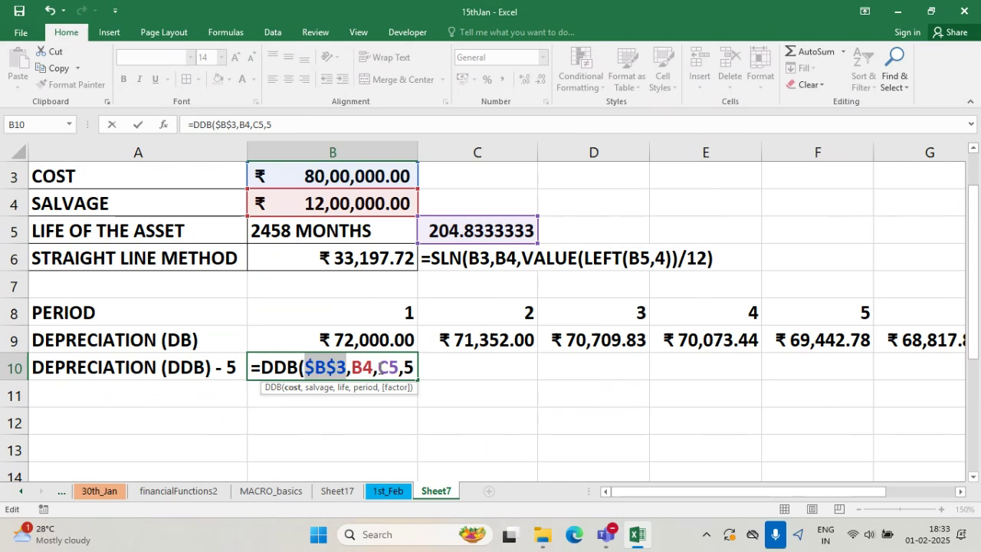
{"action": "left_click", "coordinate": [363, 368]}
{"action": "key", "text": "F4"}
{"action": "left_click", "coordinate": [408, 368]}
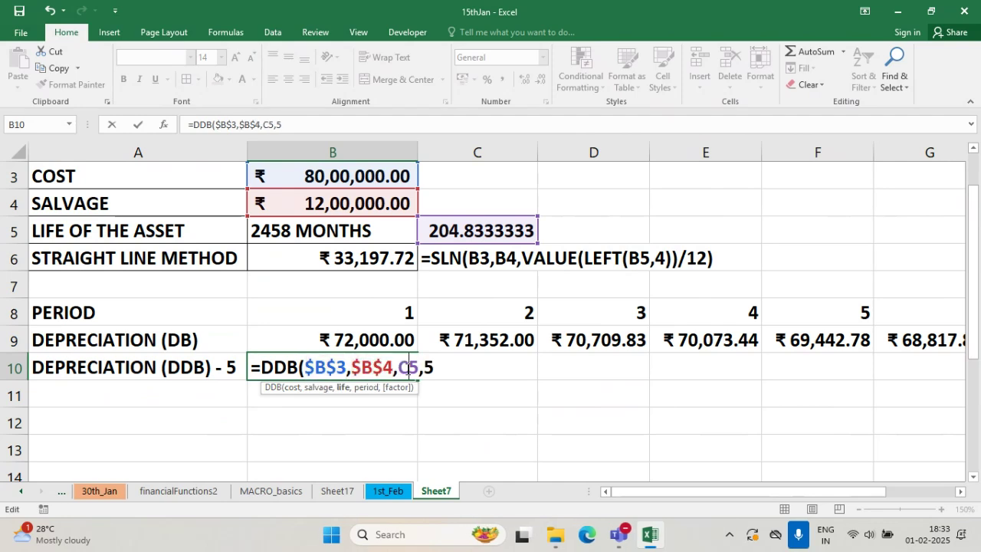
{"action": "key", "text": "F4"}
{"action": "left_click", "coordinate": [462, 366]}
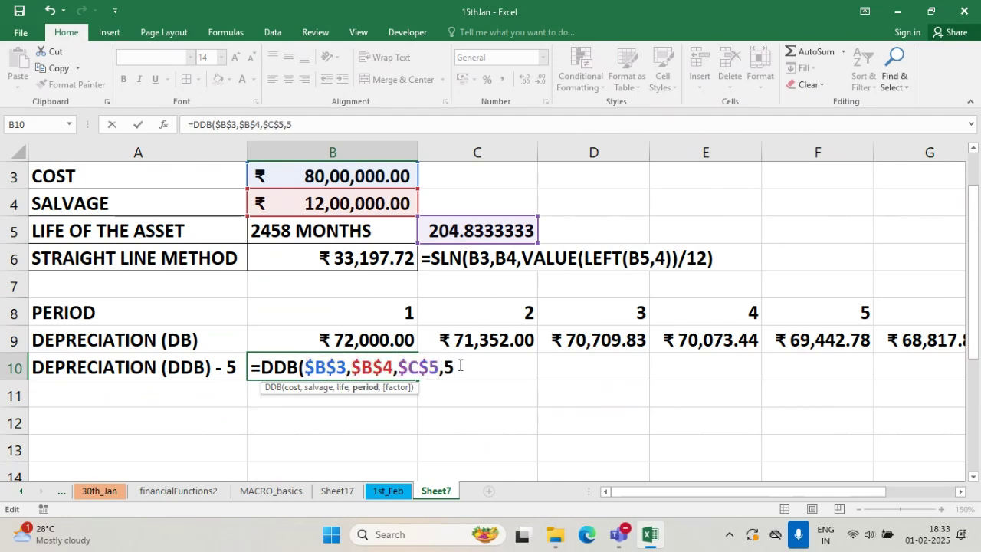
{"action": "key", "text": "Return"}
- Fill the DDB formula from B10 across the row to K10
{"action": "left_click", "coordinate": [383, 371]}
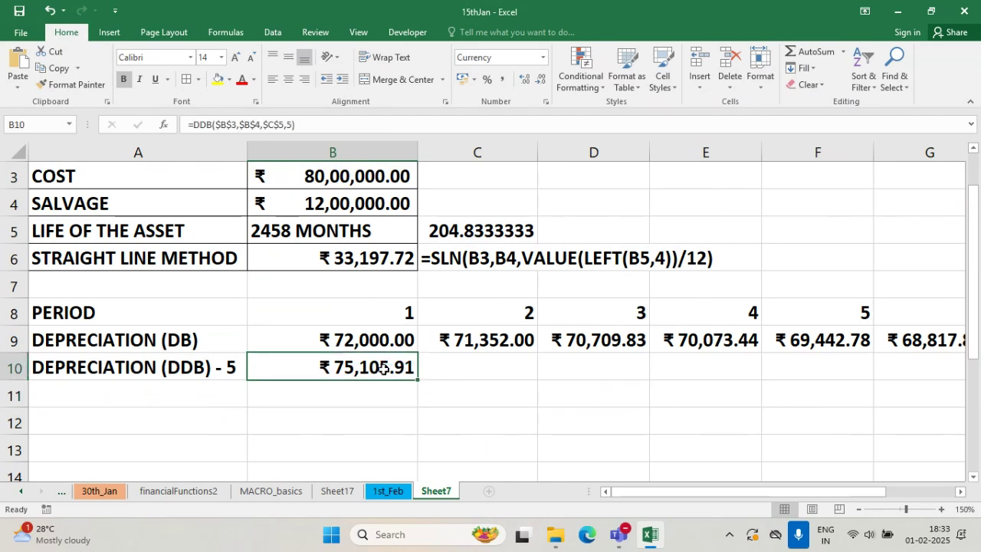
{"action": "left_click_drag", "start_coordinate": [417, 380], "coordinate": [957, 374]}
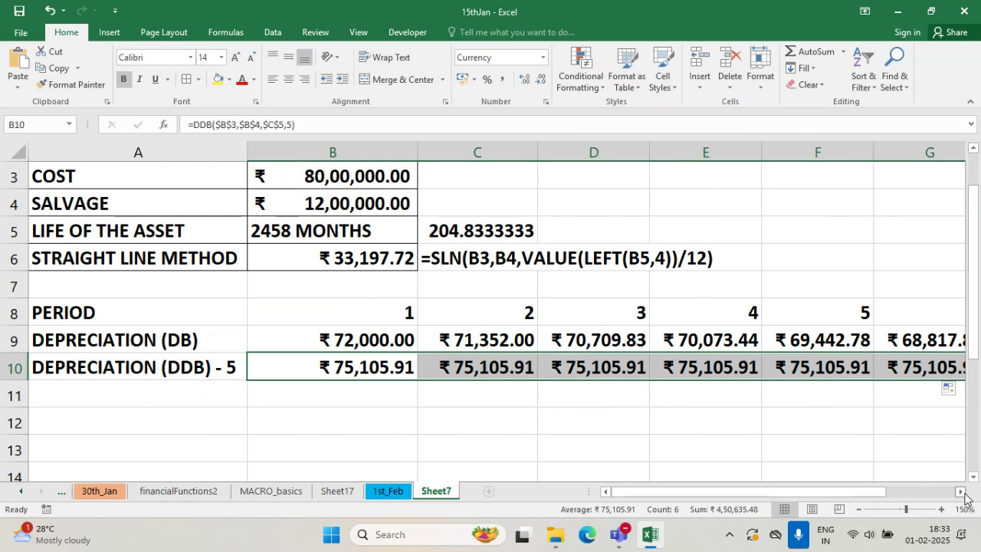
{"action": "scroll", "coordinate": [496, 380], "scroll_direction": "right", "scroll_amount": 5}
{"action": "left_click_drag", "start_coordinate": [475, 380], "coordinate": [739, 377]}
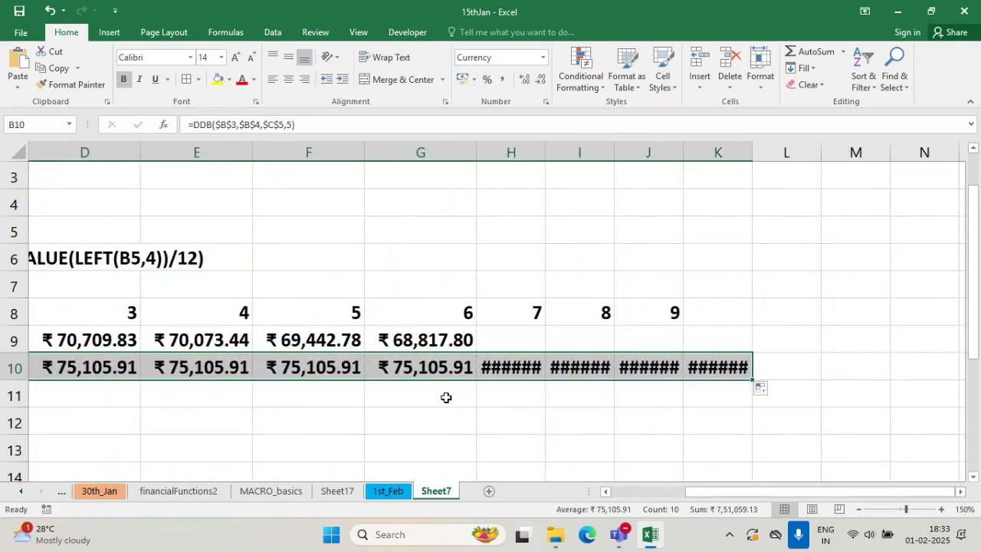
- Rewrite B10's formula as =DDB($B$3,$B$4,$C$5,B8,5), taking the period from B8 with factor 5, and fill it across to G10
{"action": "left_click_drag", "start_coordinate": [761, 488], "coordinate": [687, 490]}
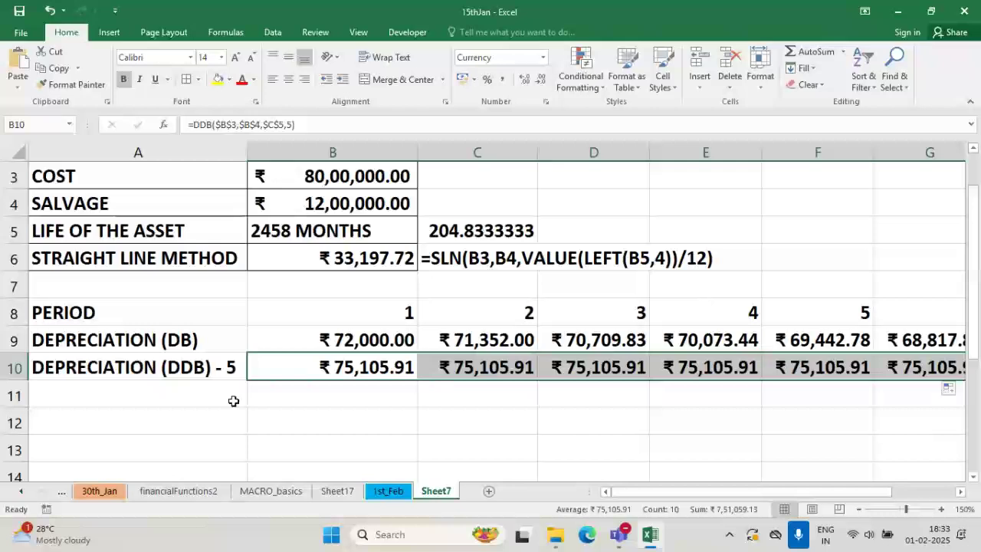
{"action": "double_click", "coordinate": [338, 367]}
{"action": "left_click", "coordinate": [444, 370]}
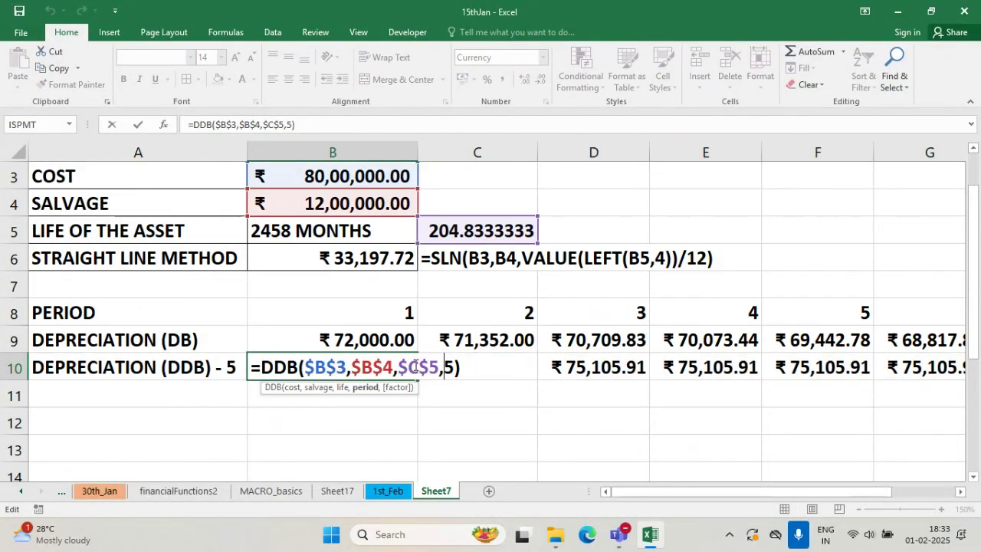
{"action": "left_click_drag", "start_coordinate": [399, 367], "coordinate": [439, 369]}
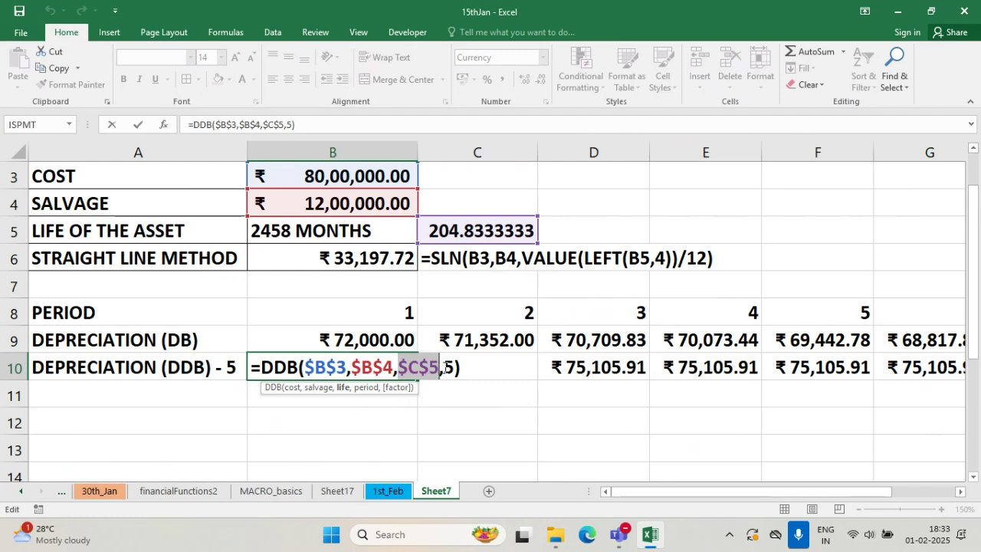
{"action": "left_click_drag", "start_coordinate": [445, 368], "coordinate": [453, 369]}
{"action": "key", "text": "BackSpace"}
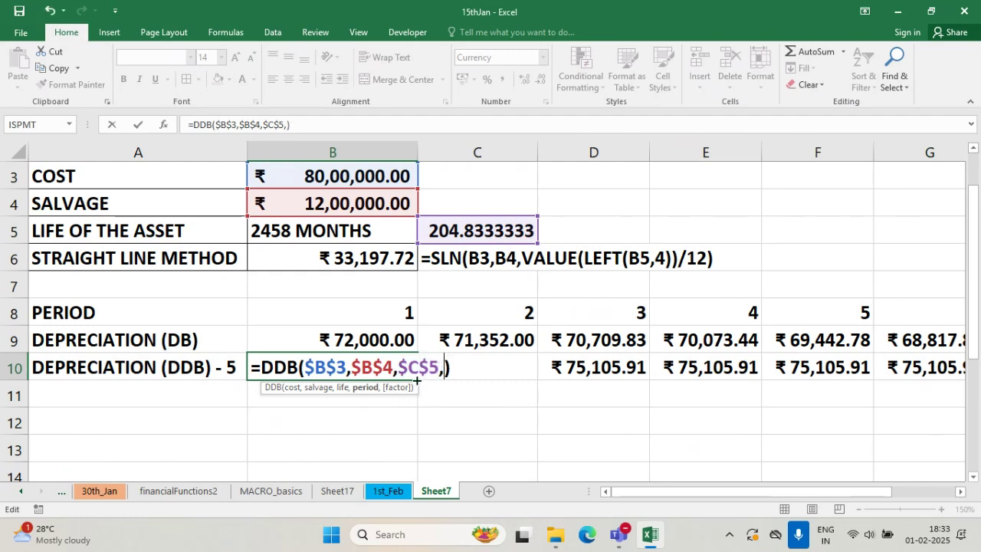
{"action": "left_click", "coordinate": [398, 313]}
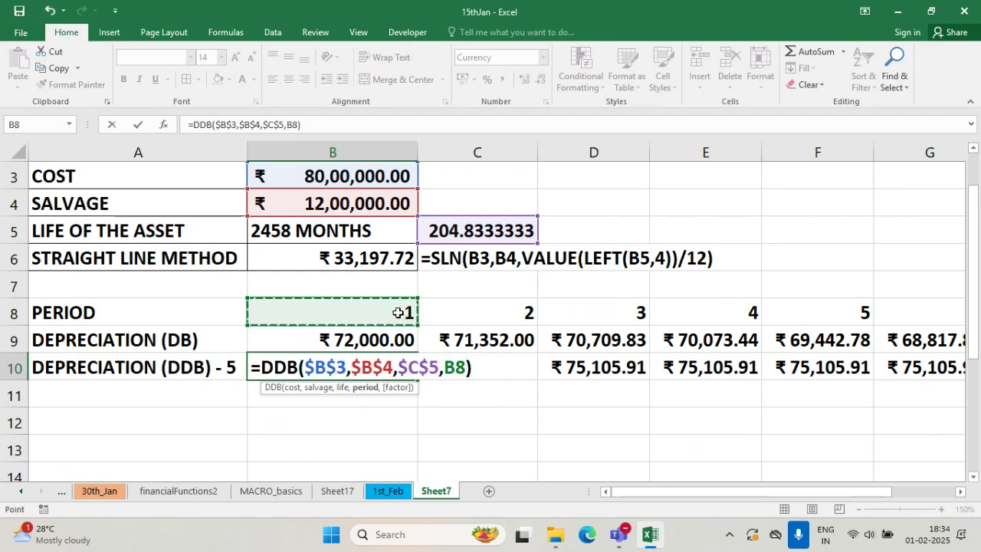
{"action": "type", "text": ",5"}
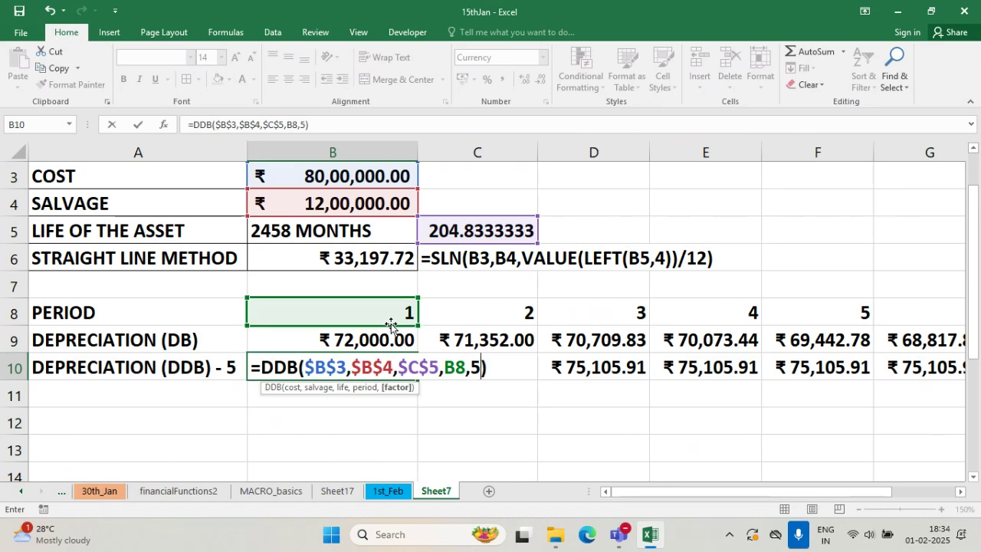
{"action": "key", "text": "Return"}
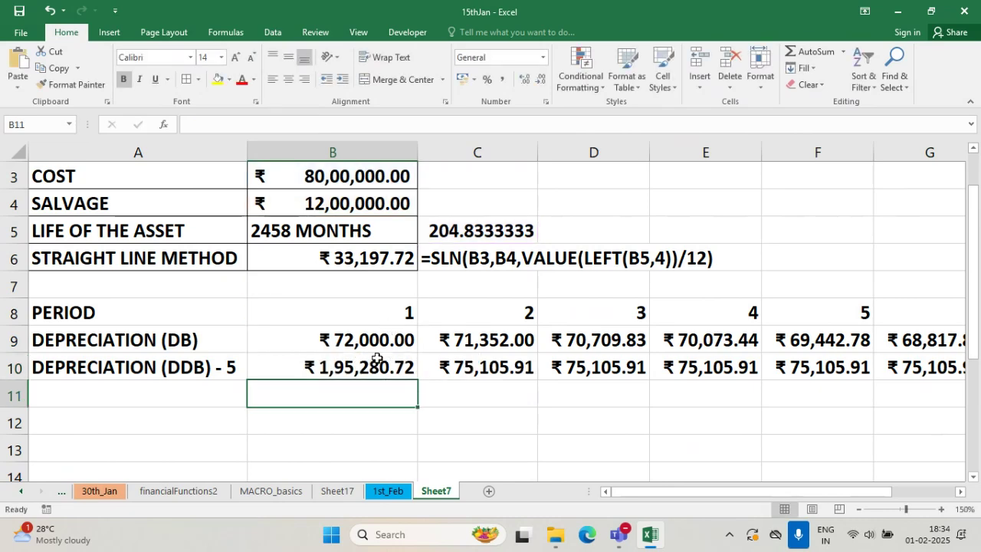
{"action": "left_click", "coordinate": [376, 358]}
{"action": "left_click_drag", "start_coordinate": [417, 381], "coordinate": [935, 369]}
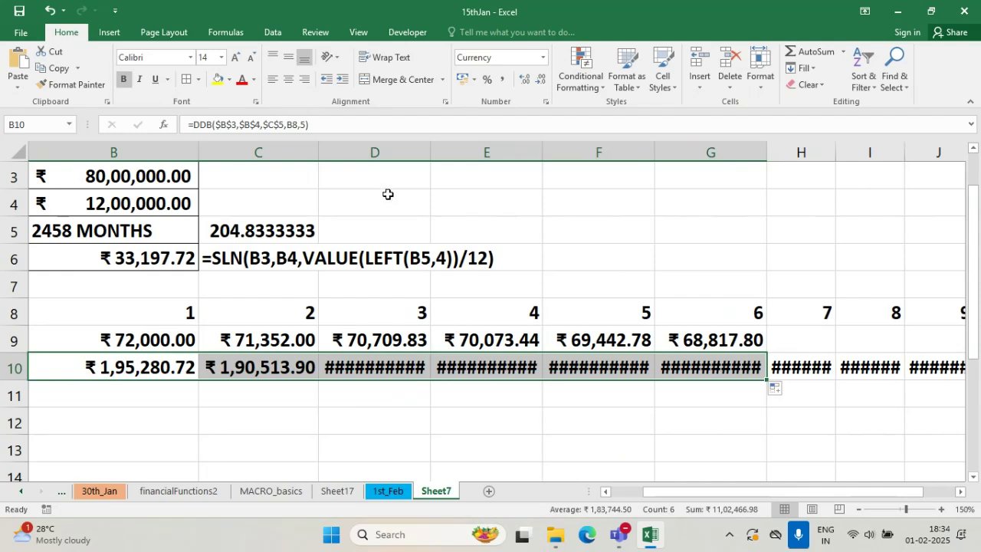
- Auto-fit the widths of columns D through K to show the full row 10 depreciation amounts
{"action": "left_click", "coordinate": [387, 364]}
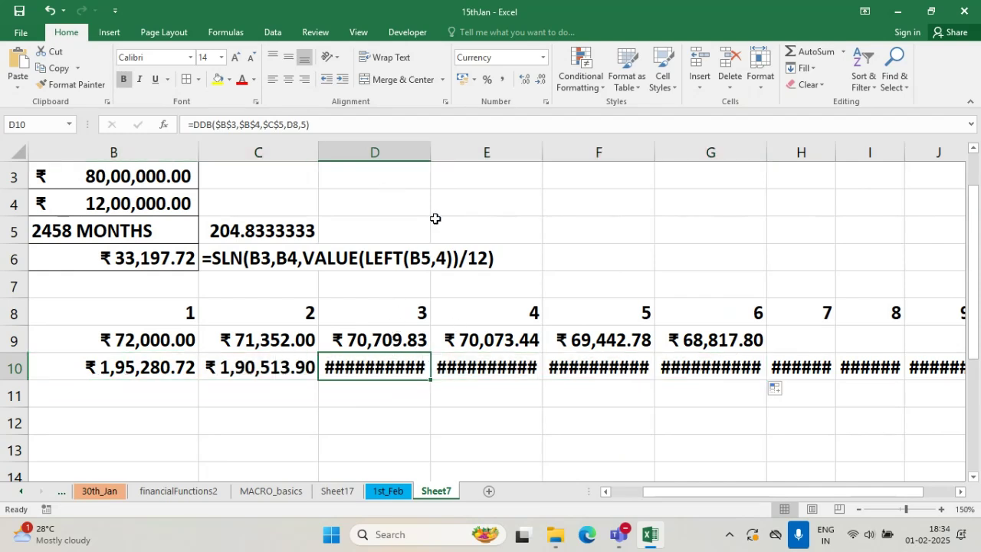
{"action": "double_click", "coordinate": [430, 146]}
{"action": "double_click", "coordinate": [556, 153]}
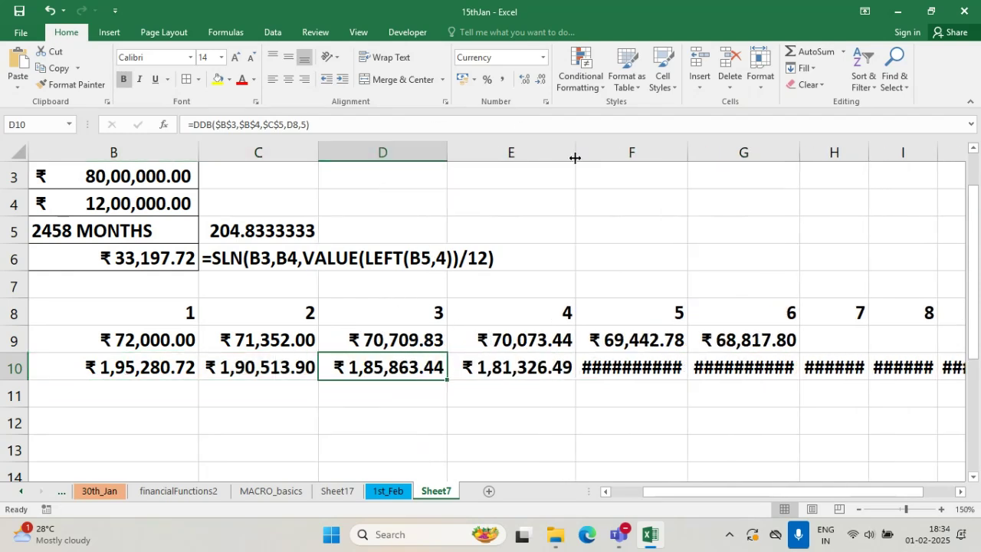
{"action": "double_click", "coordinate": [687, 153]}
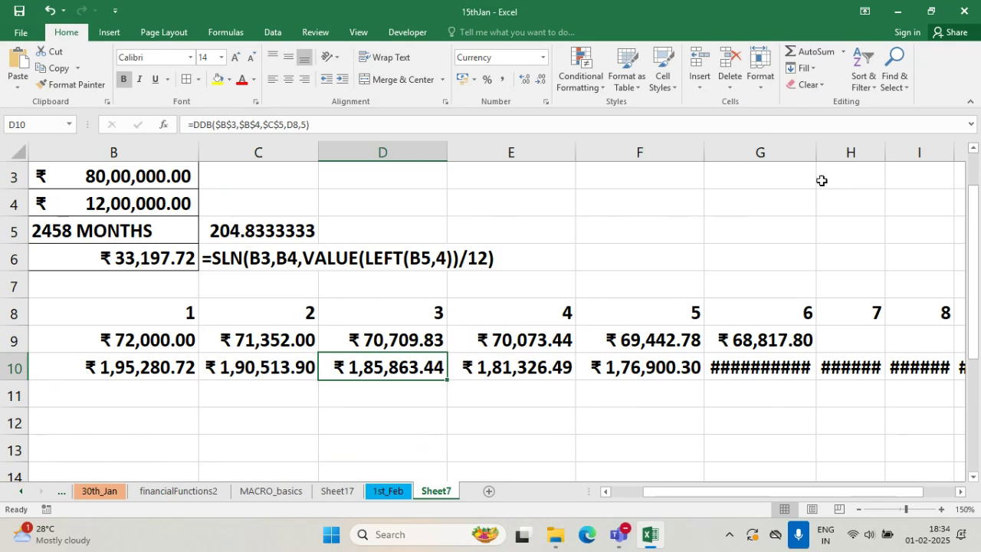
{"action": "double_click", "coordinate": [816, 153]}
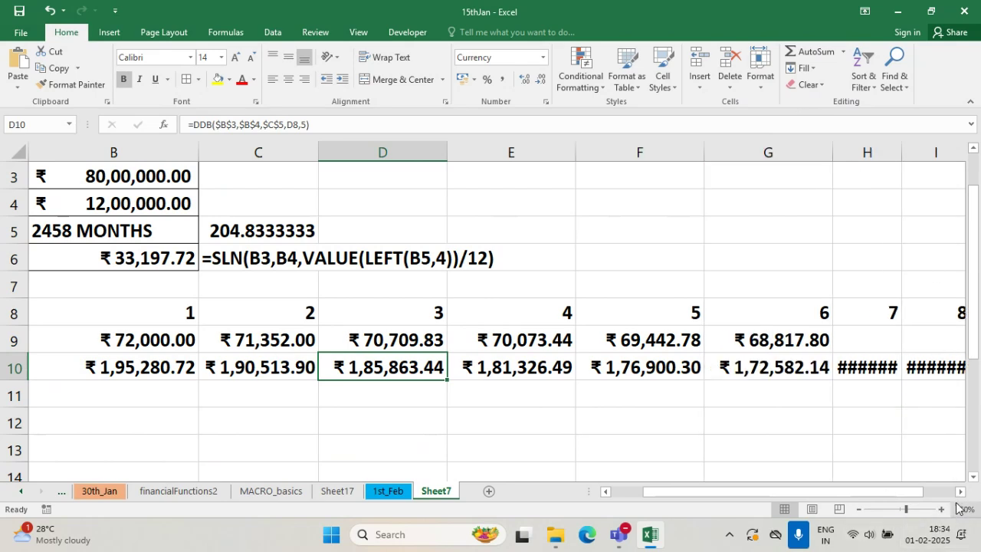
{"action": "scroll", "coordinate": [529, 305], "scroll_direction": "right", "scroll_amount": 3}
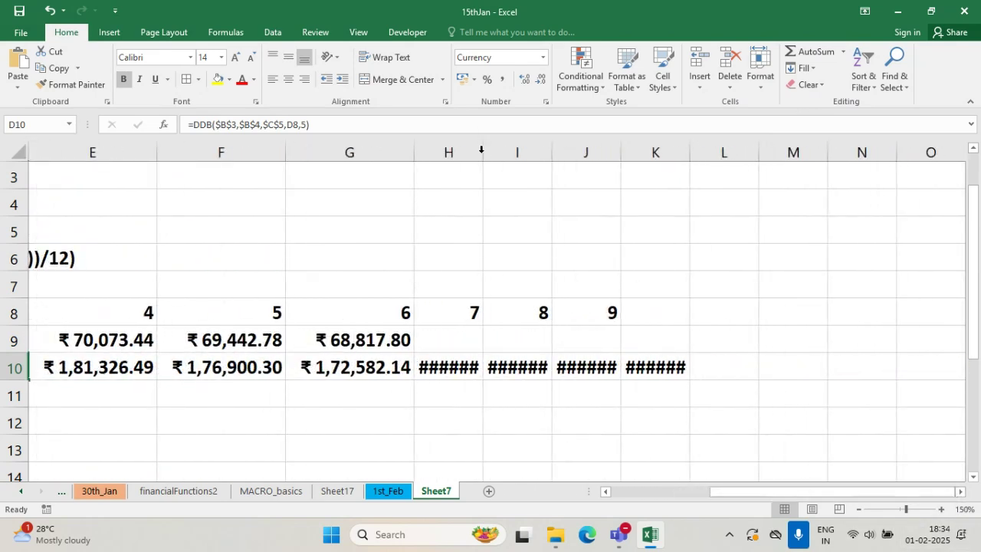
{"action": "double_click", "coordinate": [483, 153]}
{"action": "double_click", "coordinate": [595, 153]}
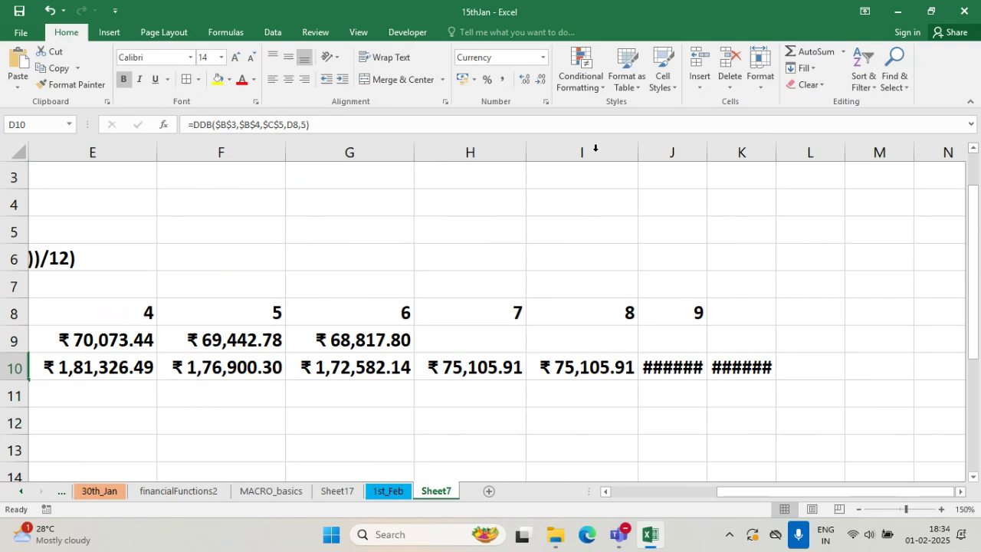
{"action": "double_click", "coordinate": [707, 153]}
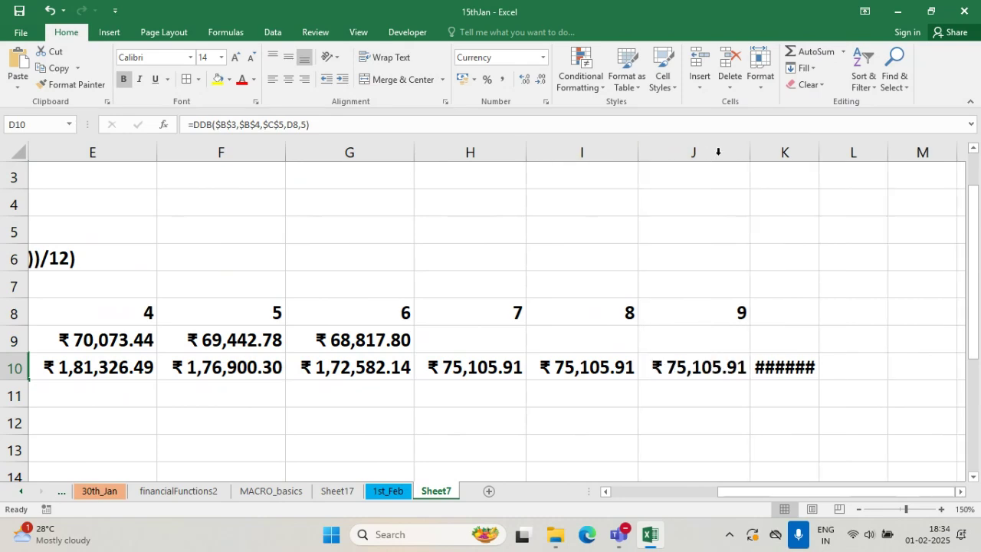
{"action": "double_click", "coordinate": [818, 152]}
- Change the factor in B10's DDB formula to 10 and fill the formula across to I10
{"action": "left_click_drag", "start_coordinate": [802, 492], "coordinate": [656, 508]}
{"action": "double_click", "coordinate": [340, 366]}
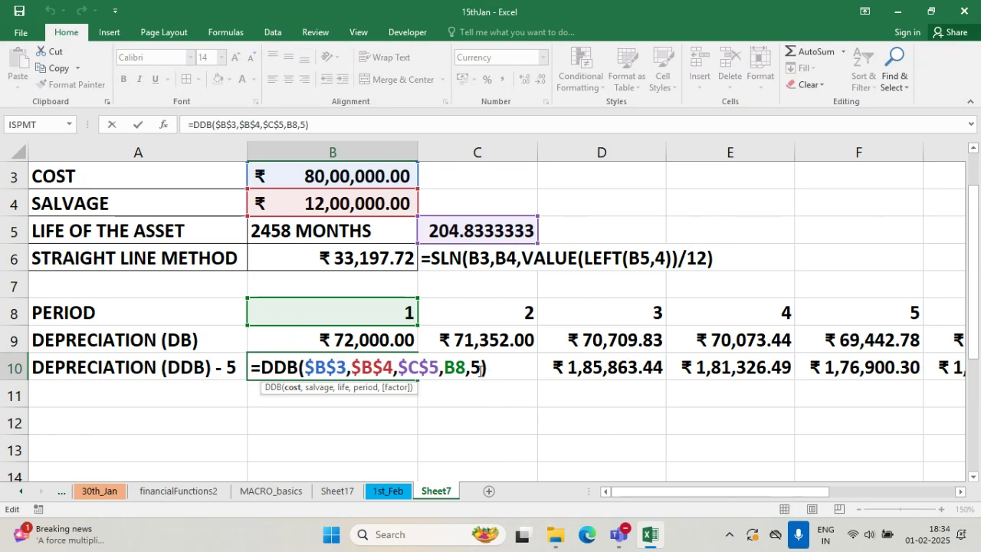
{"action": "double_click", "coordinate": [477, 367]}
{"action": "type", "text": "10"}
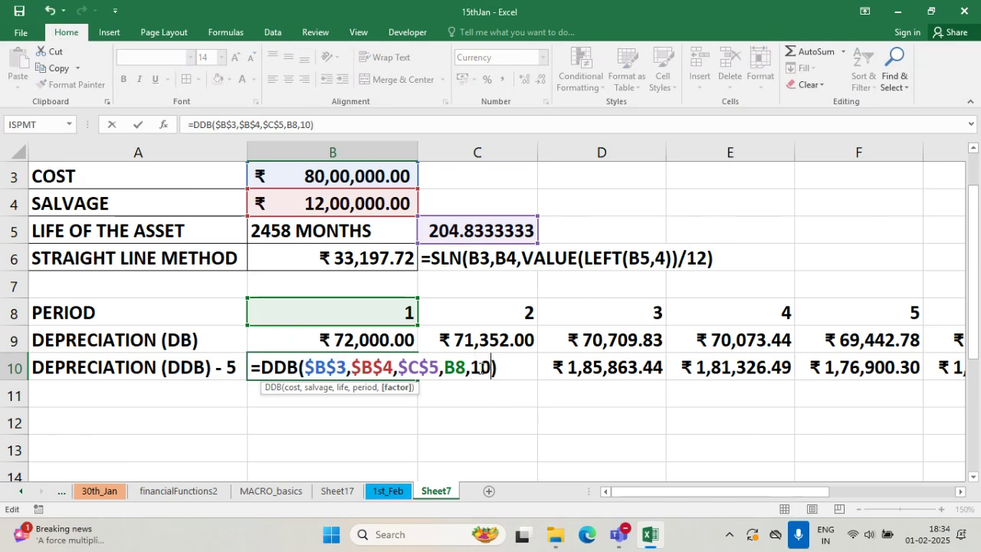
{"action": "key", "text": "Return"}
{"action": "left_click", "coordinate": [390, 366]}
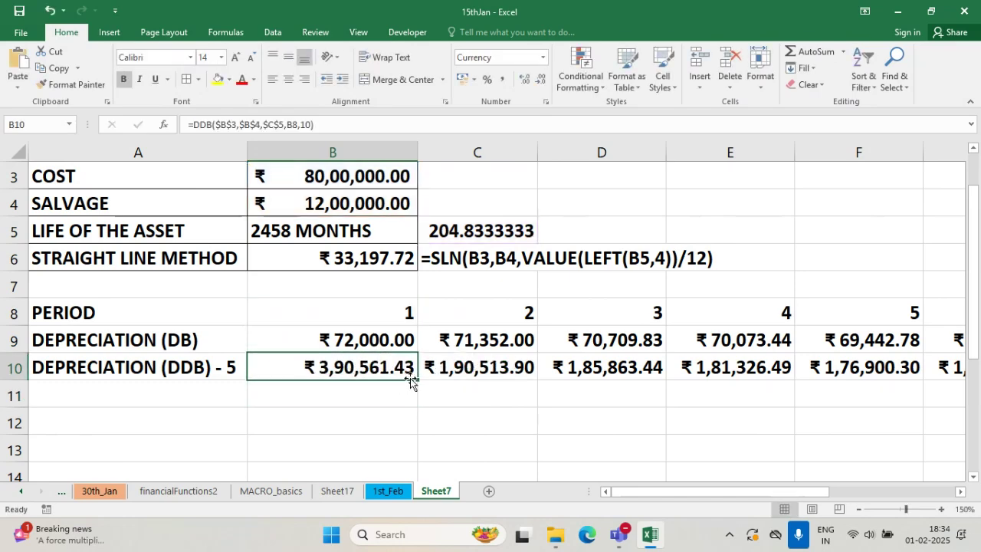
{"action": "left_click_drag", "start_coordinate": [418, 383], "coordinate": [756, 371]}
{"action": "left_click", "coordinate": [478, 421]}
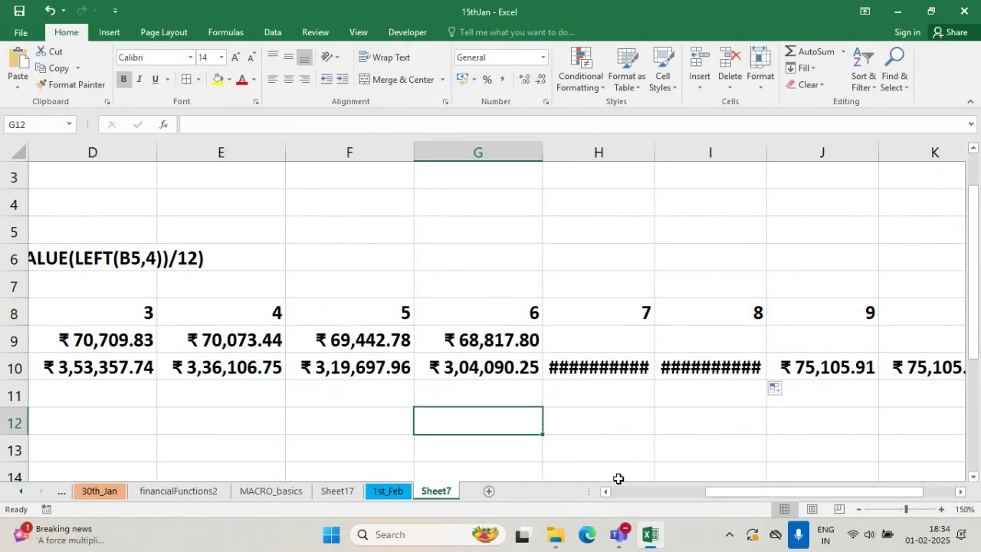
- Set the factor in B10's DDB formula to 20 and fill the formula across to AC10
{"action": "left_click", "coordinate": [665, 494]}
{"action": "left_click", "coordinate": [473, 222]}
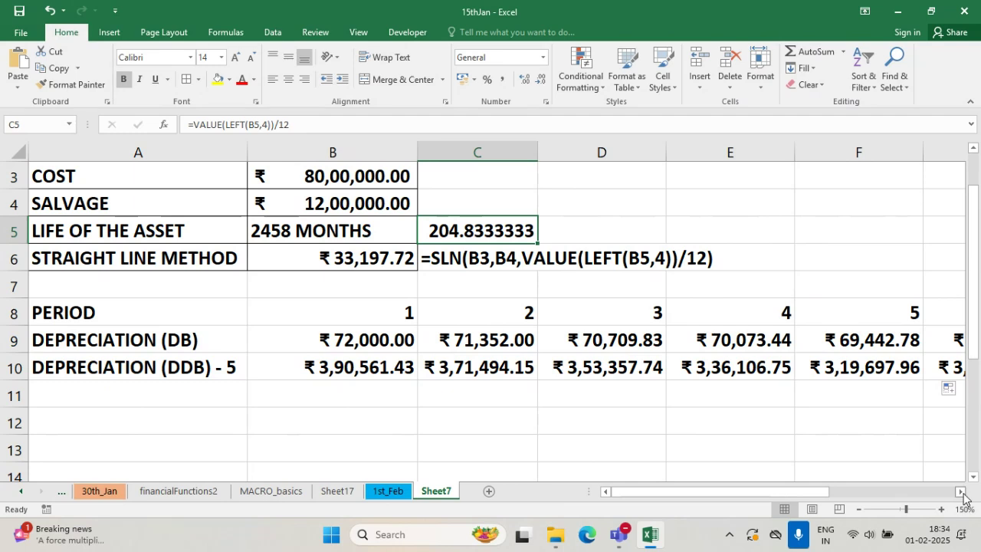
{"action": "double_click", "coordinate": [313, 370]}
{"action": "double_click", "coordinate": [473, 371]}
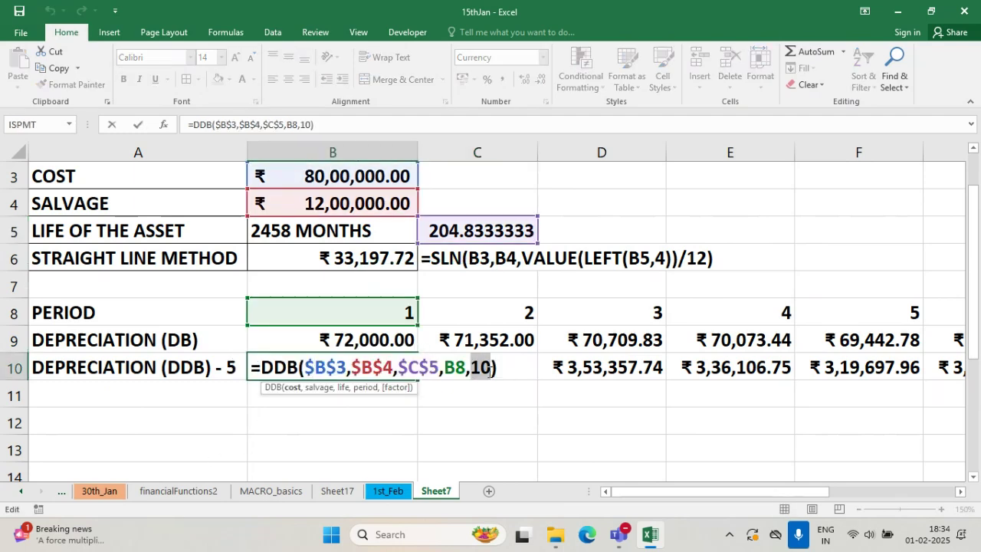
{"action": "type", "text": "20"}
{"action": "key", "text": "Return"}
{"action": "left_click", "coordinate": [385, 369]}
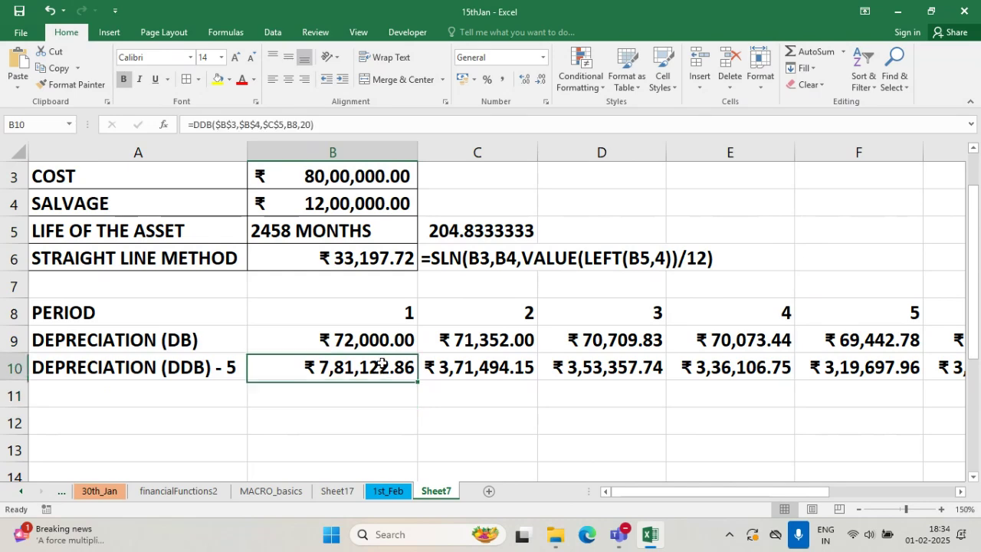
{"action": "left_click_drag", "start_coordinate": [420, 379], "coordinate": [975, 373]}
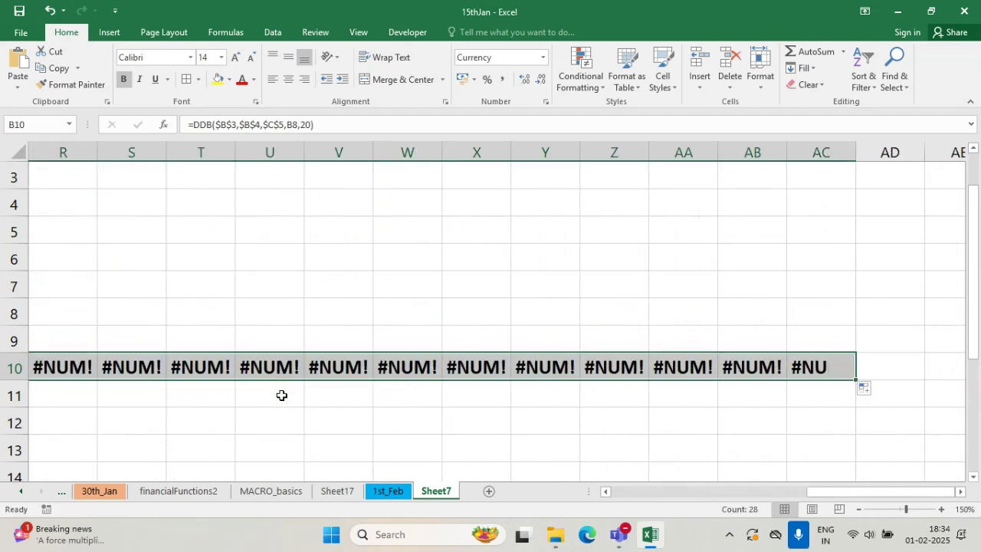
- Check the error options on K10, and widen columns J and K
{"action": "left_click", "coordinate": [606, 492]}
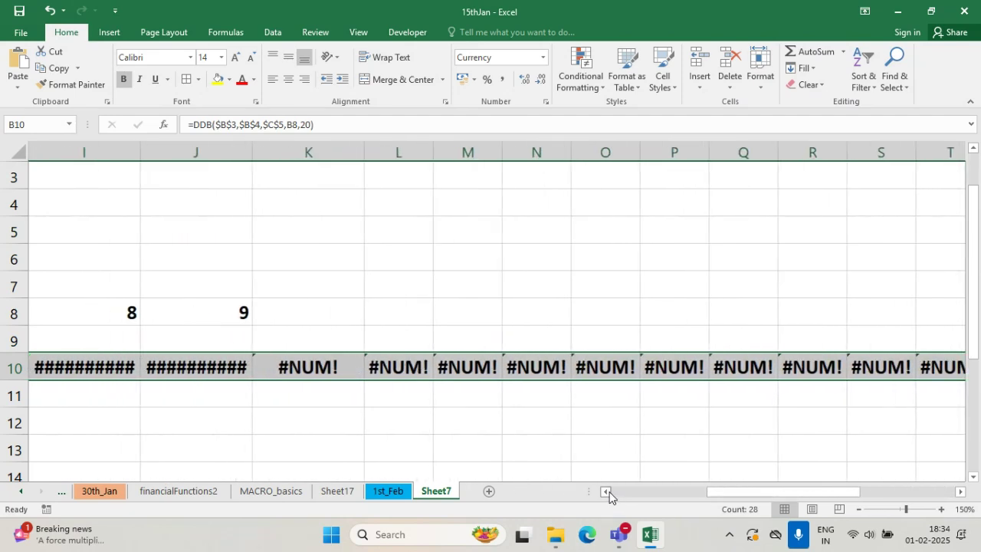
{"action": "left_click", "coordinate": [512, 365]}
{"action": "left_click", "coordinate": [479, 360]}
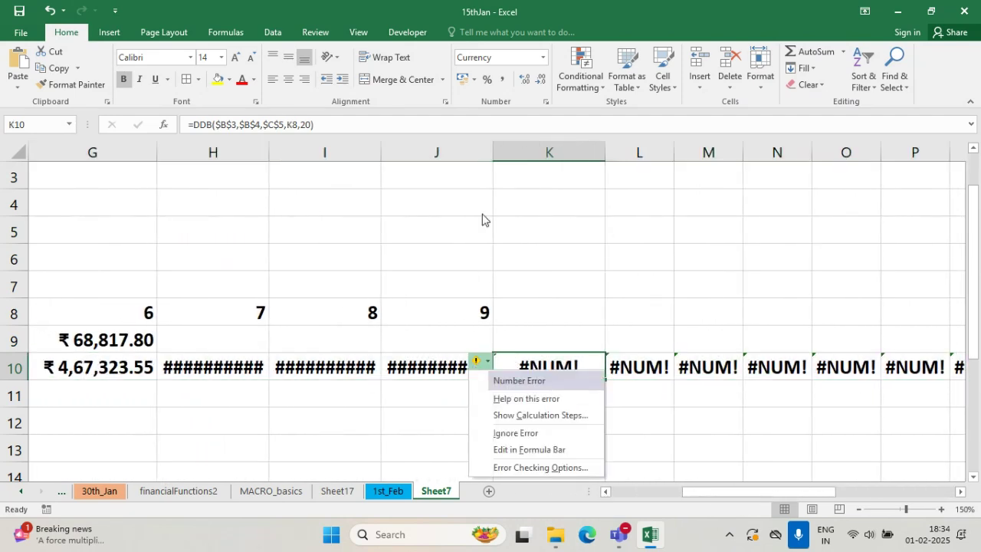
{"action": "left_click", "coordinate": [410, 368]}
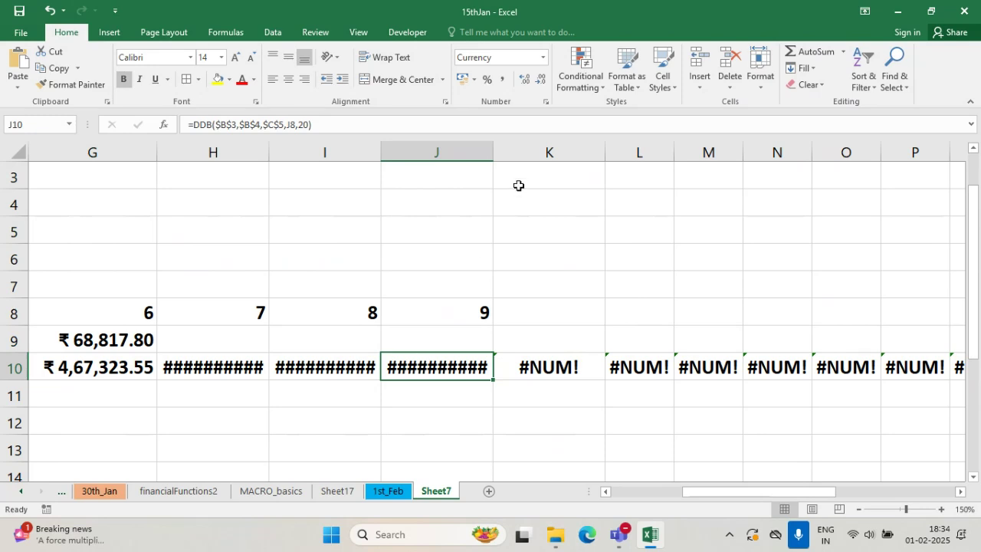
{"action": "left_click_drag", "start_coordinate": [487, 155], "coordinate": [534, 164]}
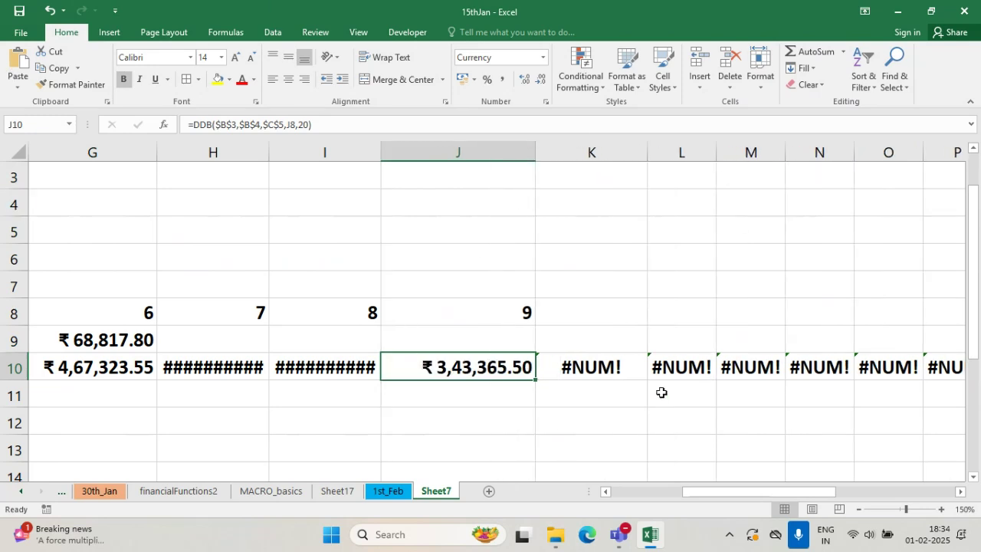
{"action": "left_click", "coordinate": [644, 369]}
{"action": "left_click_drag", "start_coordinate": [648, 153], "coordinate": [692, 153]}
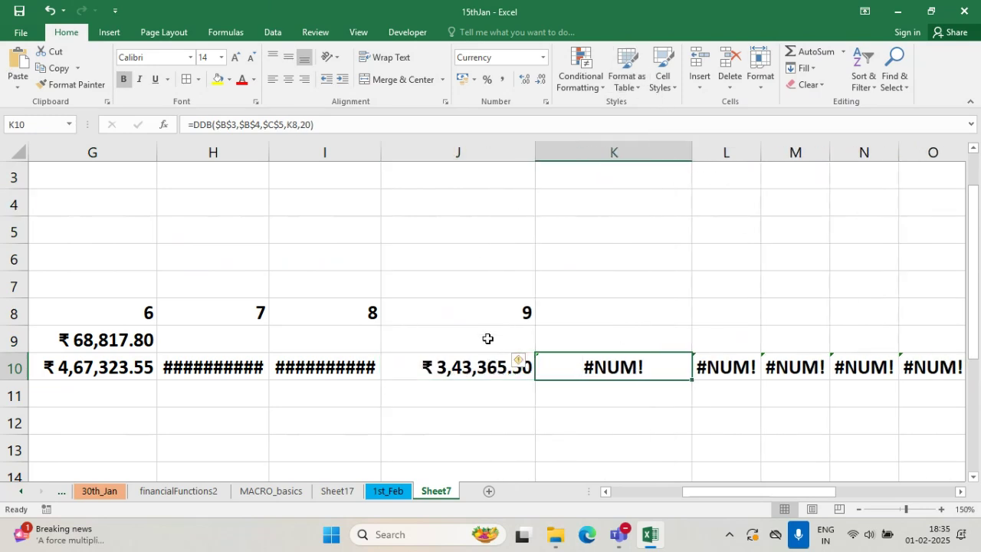
- Enter period 10 in K8 and extend the period series from J8:K8 across to Z8, ending at 25
{"action": "left_click", "coordinate": [595, 309]}
{"action": "type", "text": "10"}
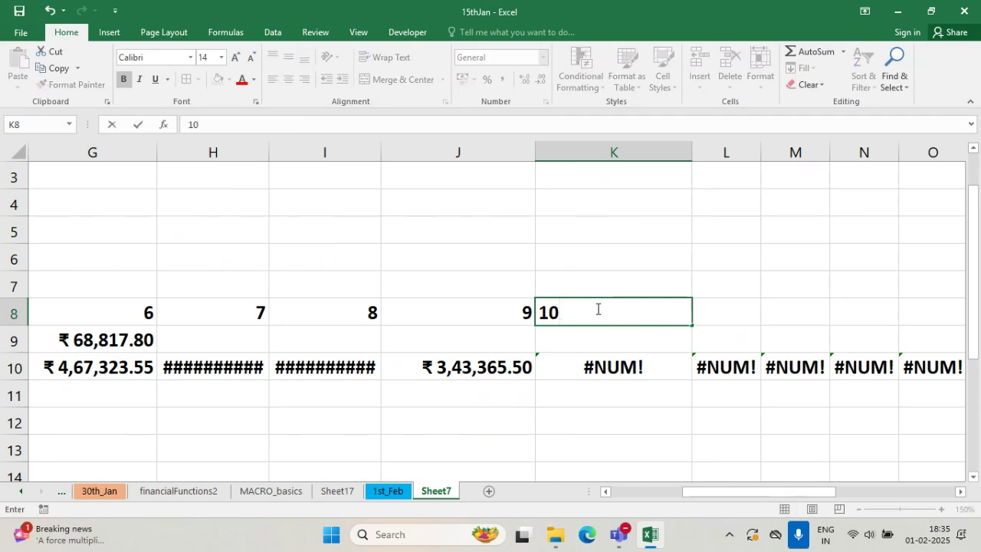
{"action": "key", "text": "Tab"}
{"action": "left_click", "coordinate": [639, 322]}
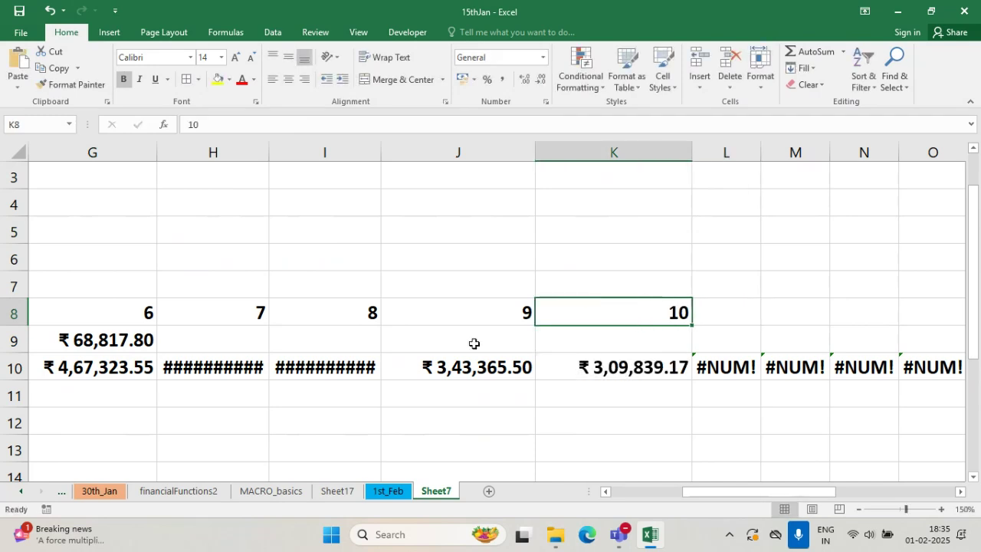
{"action": "left_click_drag", "start_coordinate": [468, 316], "coordinate": [642, 313]}
{"action": "left_click_drag", "start_coordinate": [693, 329], "coordinate": [858, 329]}
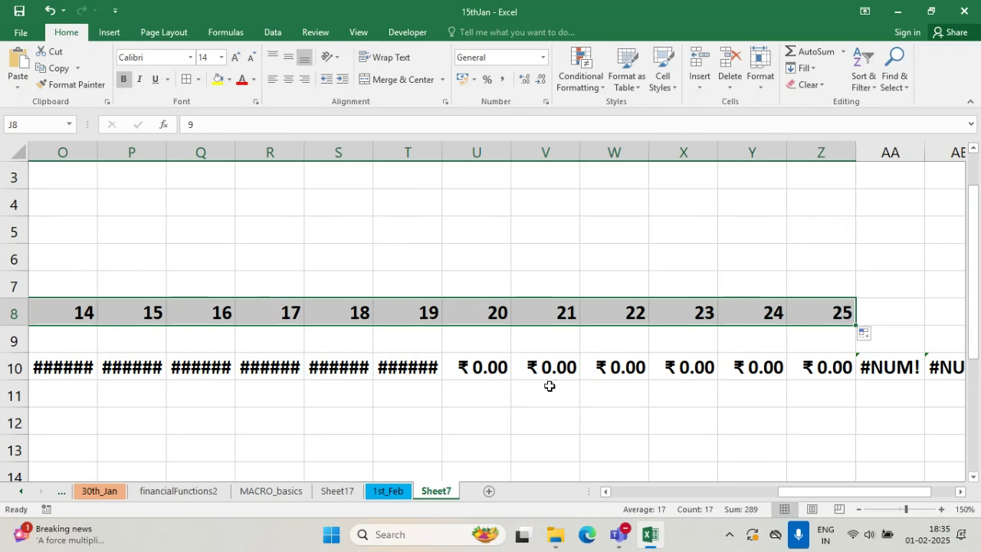
- Widen columns T, S and R to show the DDB amounts for periods 19, 18 and 17
{"action": "left_click", "coordinate": [492, 373]}
{"action": "left_click", "coordinate": [419, 365]}
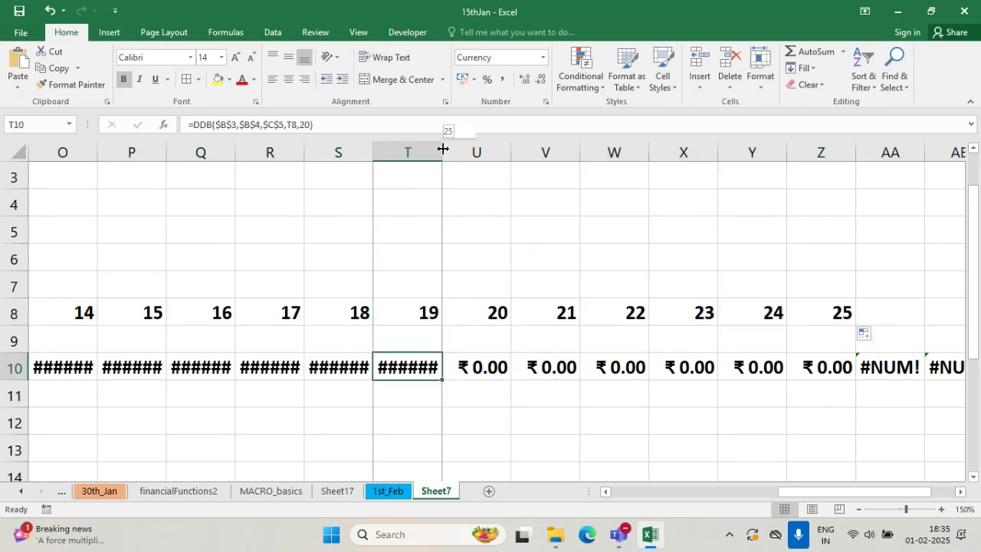
{"action": "double_click", "coordinate": [441, 151]}
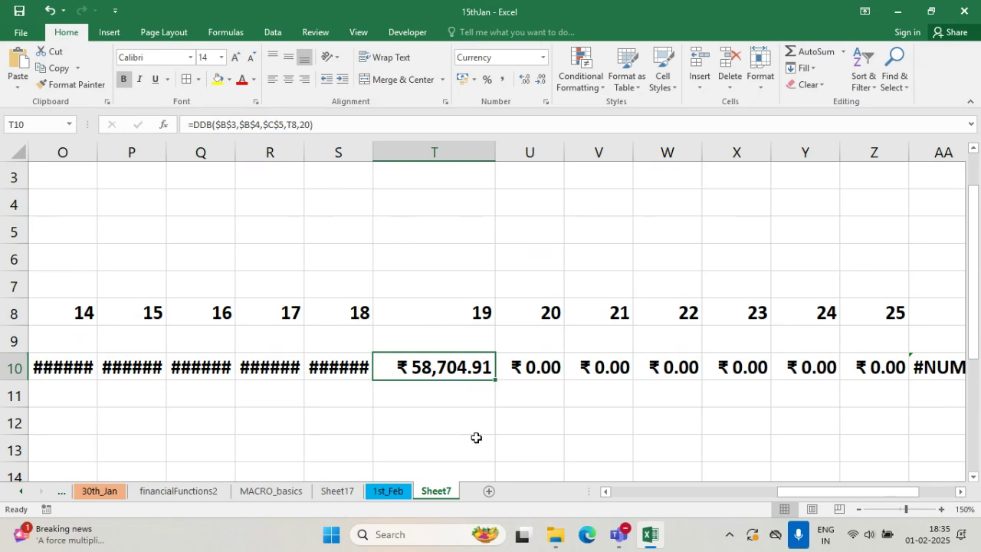
{"action": "double_click", "coordinate": [373, 152]}
{"action": "left_click_drag", "start_coordinate": [301, 143], "coordinate": [341, 150]}
{"action": "left_click", "coordinate": [347, 155]}
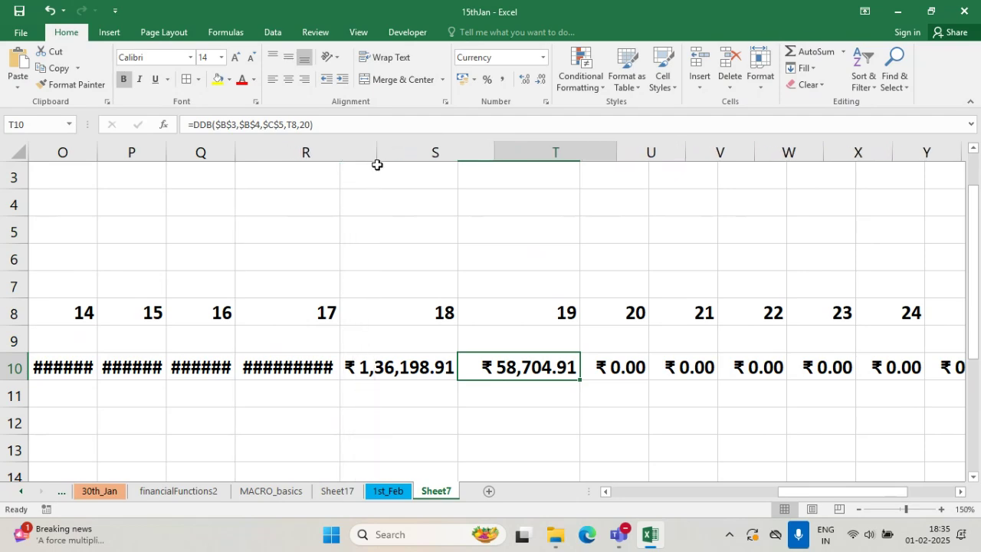
{"action": "double_click", "coordinate": [340, 153]}
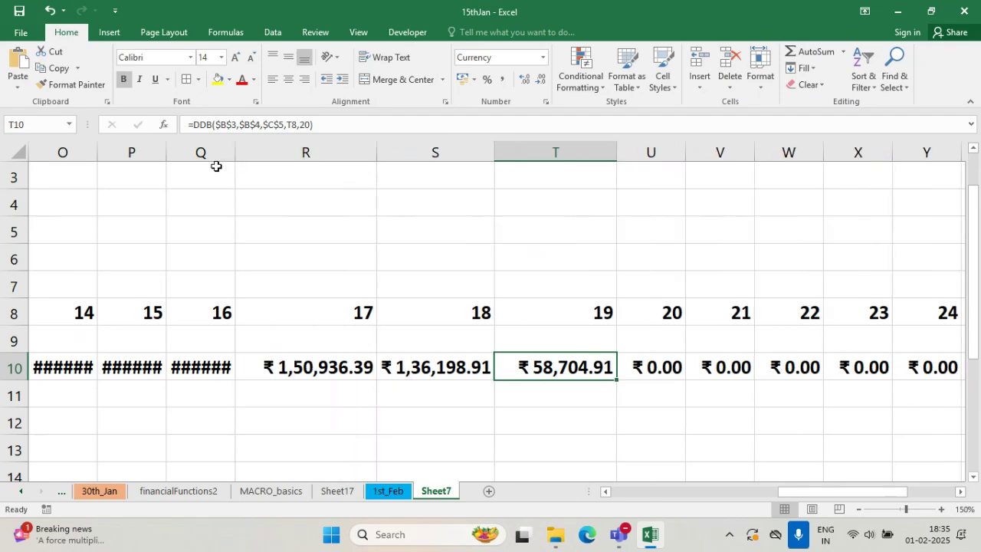
- Review the arguments of the DDB formula in B10 and the asset-life formula in C5
{"action": "left_click", "coordinate": [640, 494]}
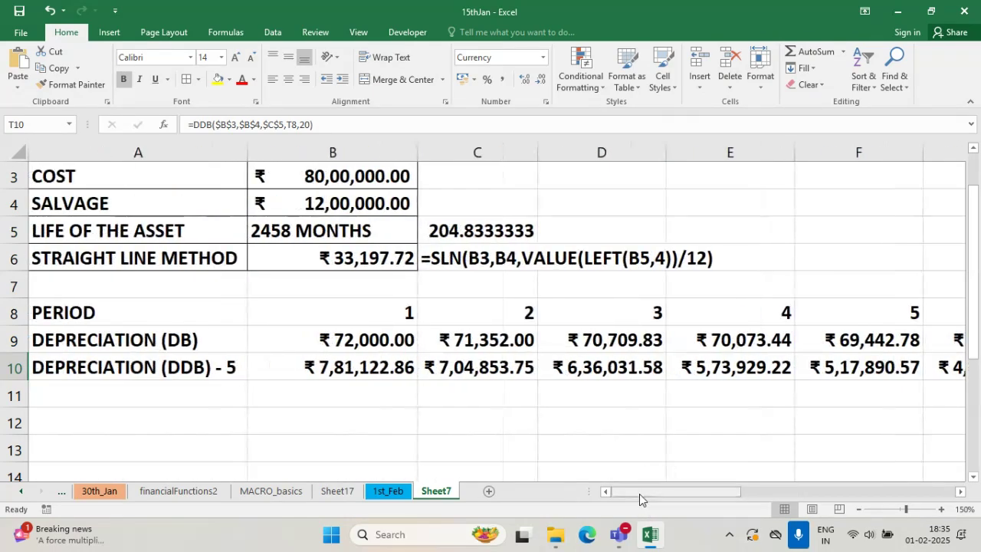
{"action": "left_click", "coordinate": [284, 367]}
{"action": "double_click", "coordinate": [284, 366]}
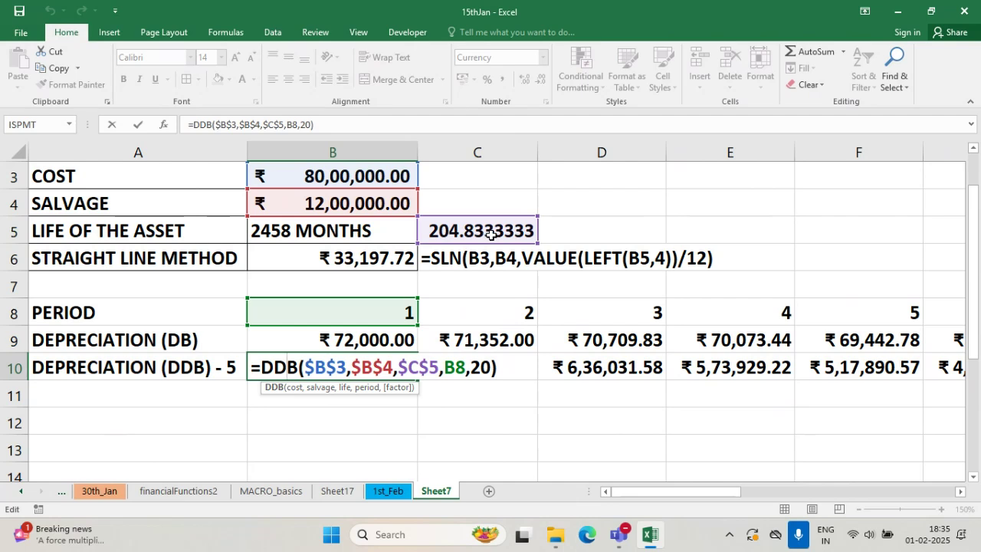
{"action": "key", "text": "ctrl+Return"}
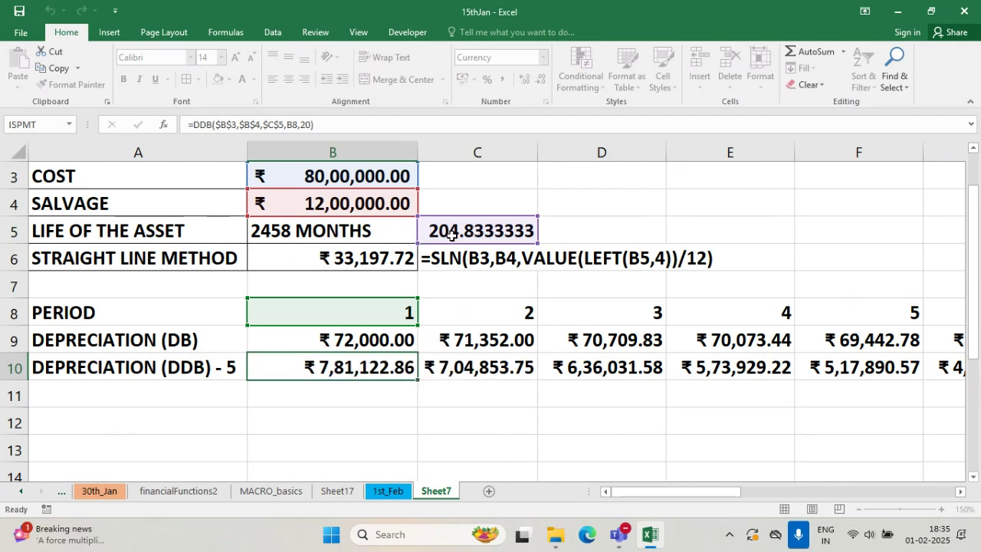
{"action": "left_click", "coordinate": [473, 230]}
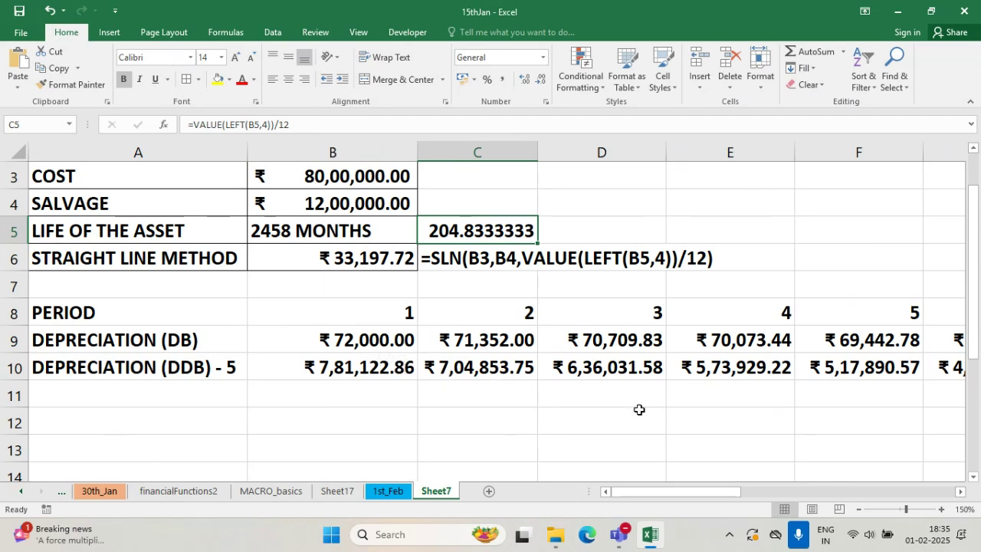
{"action": "left_click_drag", "start_coordinate": [671, 491], "coordinate": [789, 487]}
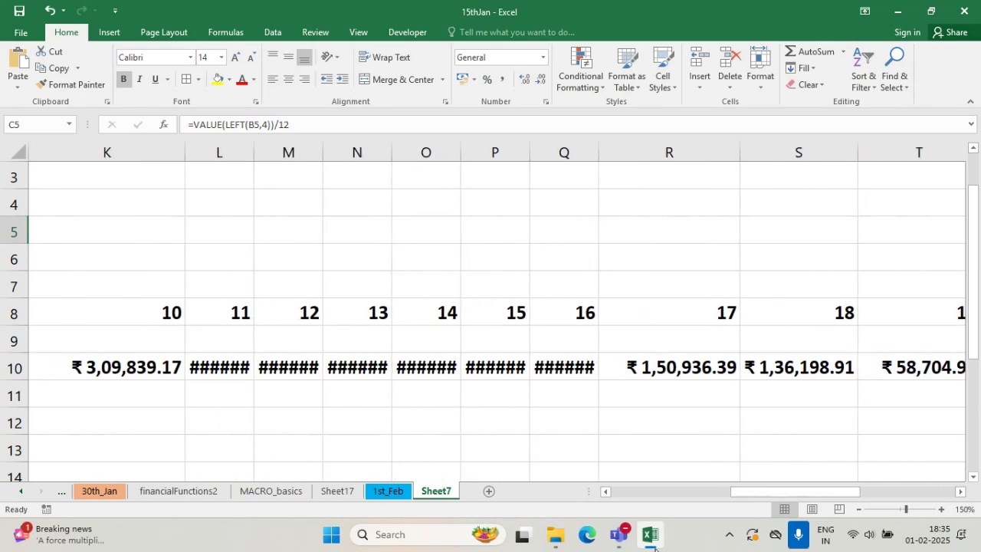
- Switch to the Class of MS Office meeting in Teams and read through the attendees' recent Q&A questions
{"action": "mouse_move", "coordinate": [622, 544]}
{"action": "left_click", "coordinate": [628, 438]}
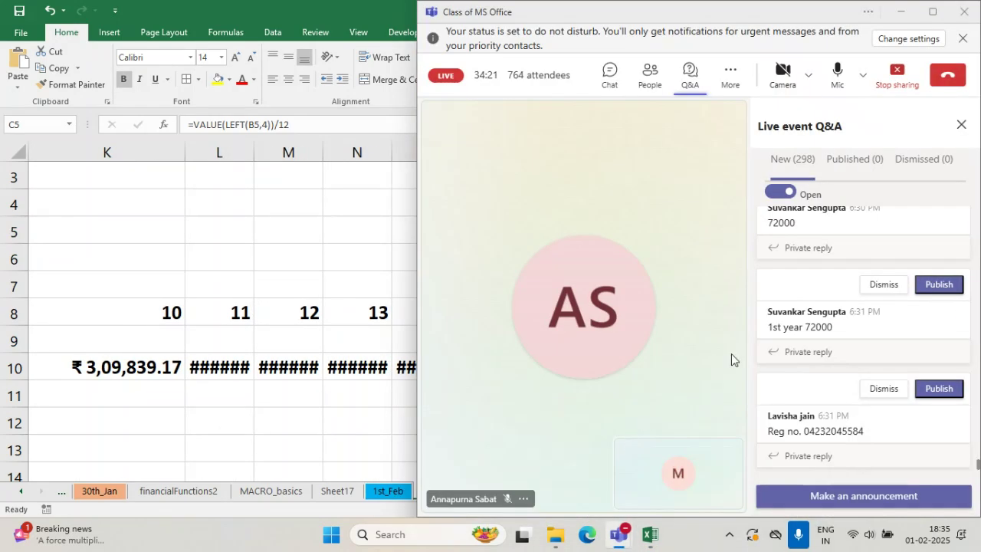
{"action": "scroll", "coordinate": [826, 406], "scroll_direction": "down", "scroll_amount": 3}
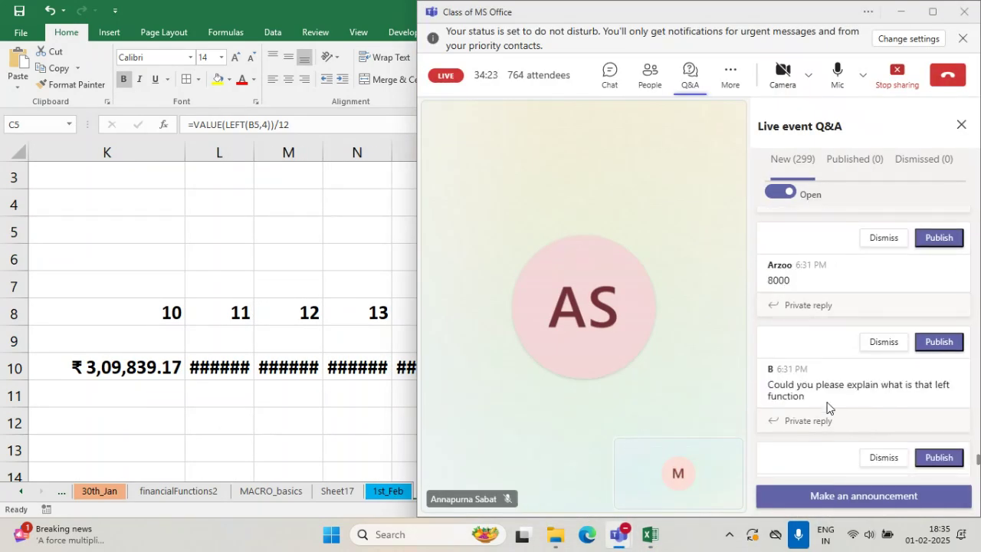
{"action": "scroll", "coordinate": [820, 399], "scroll_direction": "down", "scroll_amount": 1}
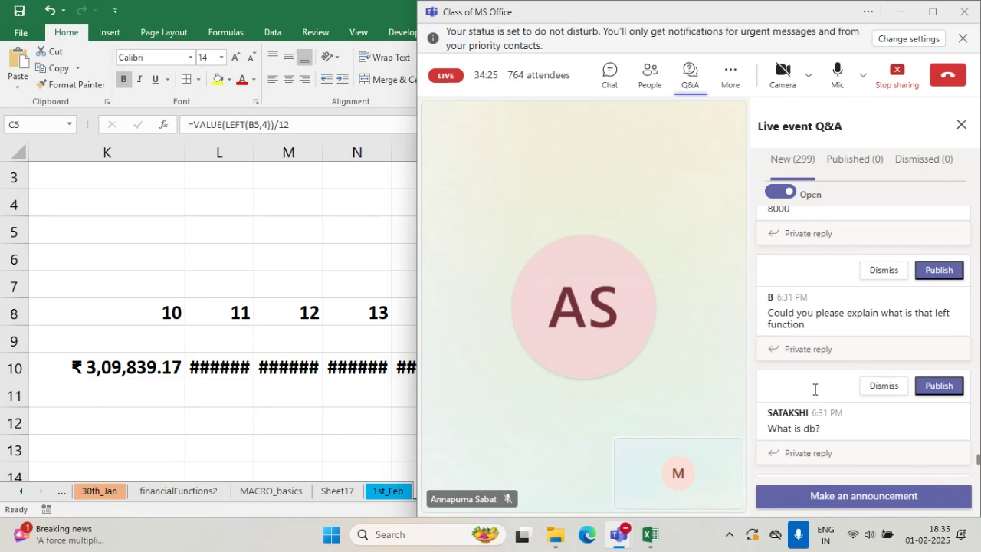
{"action": "scroll", "coordinate": [814, 389], "scroll_direction": "down", "scroll_amount": 1}
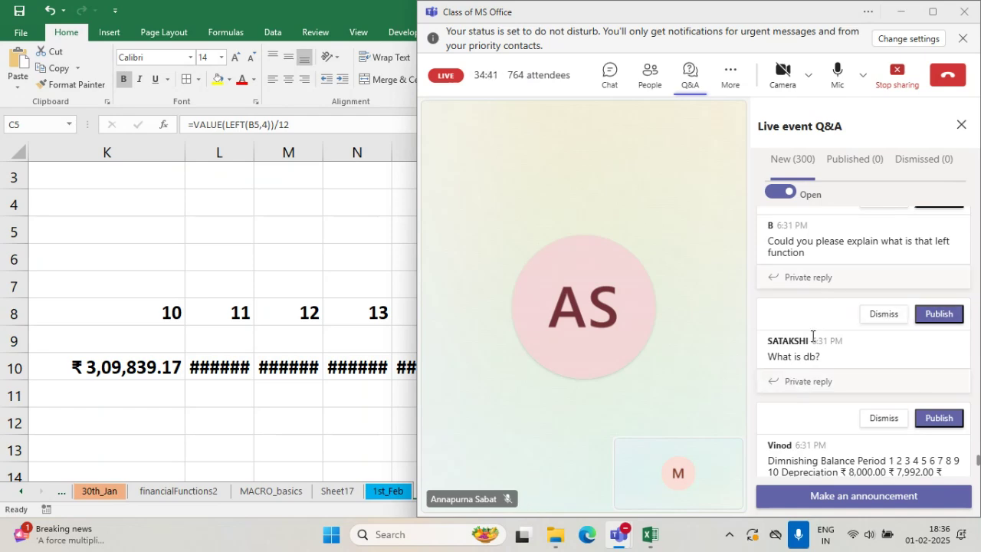
{"action": "scroll", "coordinate": [811, 337], "scroll_direction": "down", "scroll_amount": 5}
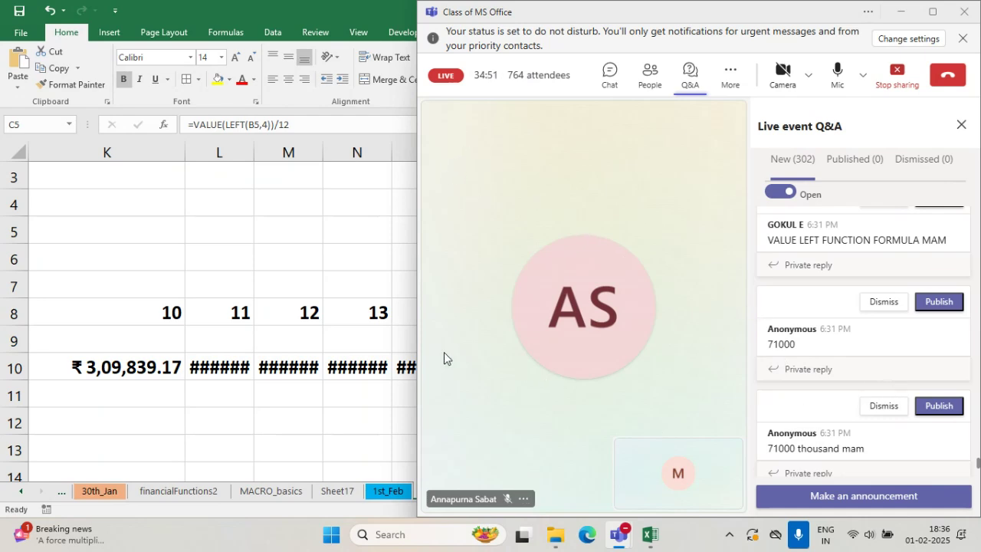
{"action": "scroll", "coordinate": [851, 424], "scroll_direction": "down", "scroll_amount": 2}
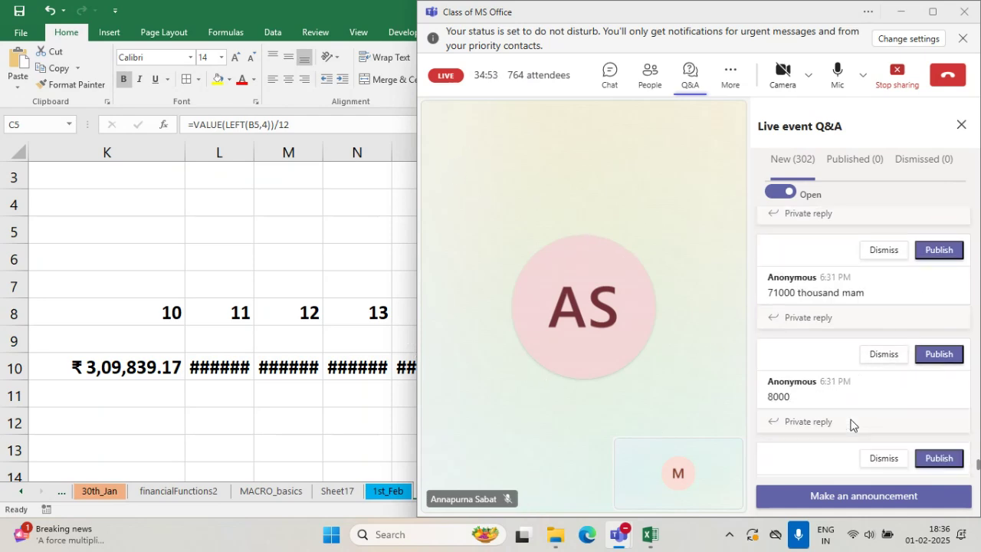
{"action": "scroll", "coordinate": [850, 424], "scroll_direction": "down", "scroll_amount": 8}
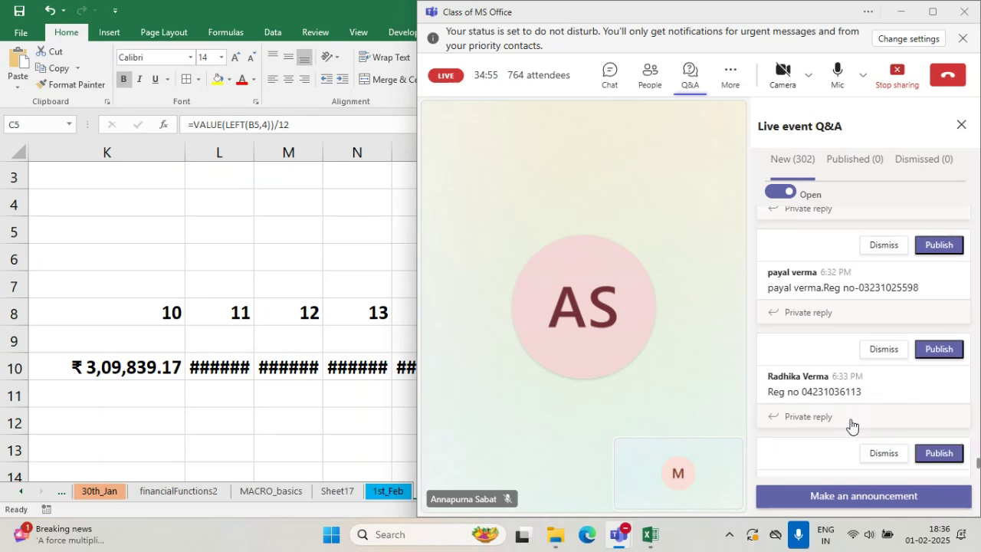
{"action": "scroll", "coordinate": [851, 424], "scroll_direction": "down", "scroll_amount": 8}
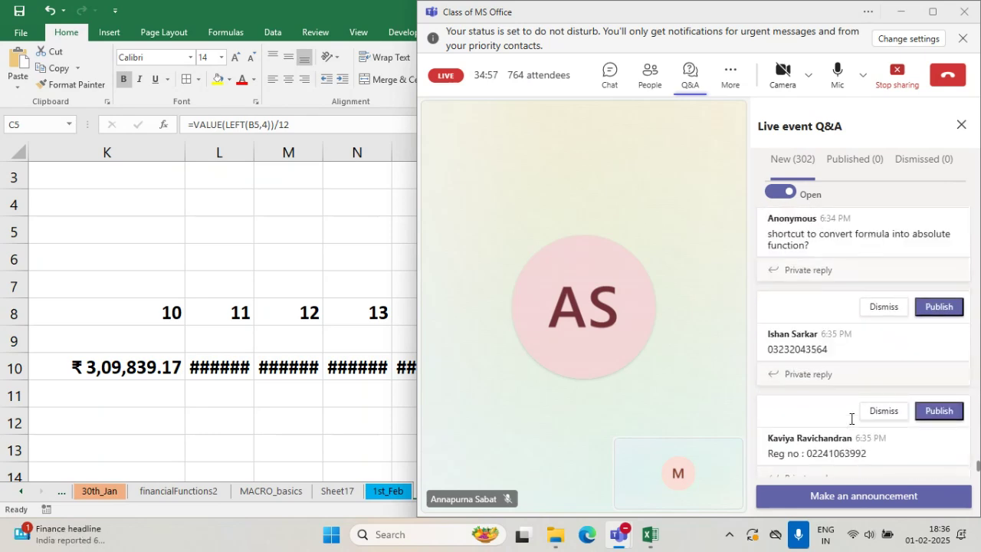
{"action": "scroll", "coordinate": [851, 418], "scroll_direction": "down", "scroll_amount": 3}
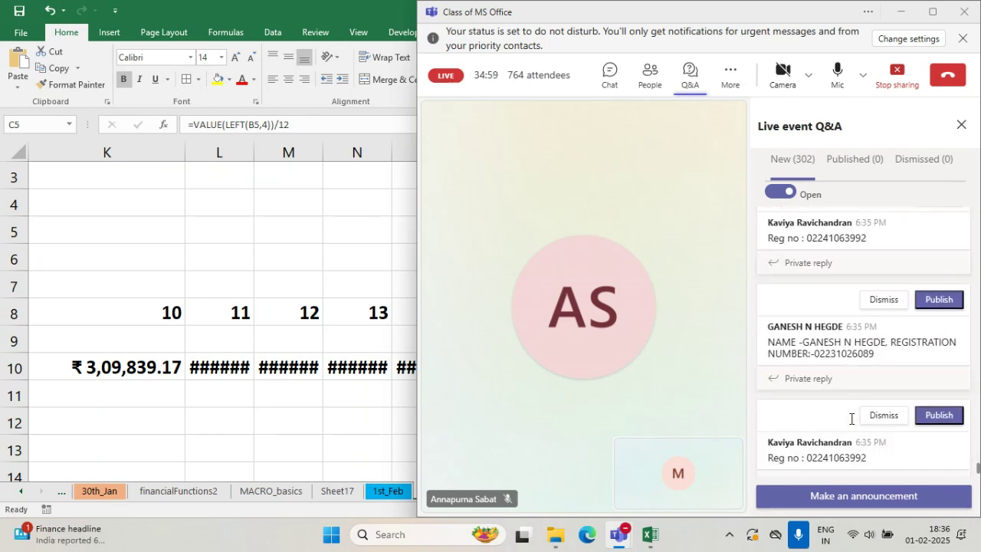
{"action": "scroll", "coordinate": [851, 424], "scroll_direction": "down", "scroll_amount": 6}
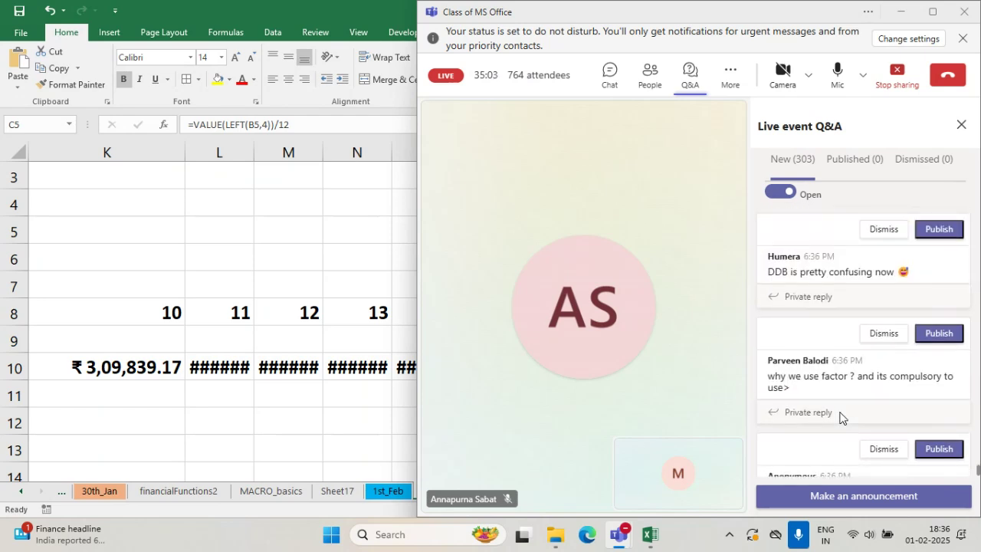
{"action": "scroll", "coordinate": [839, 418], "scroll_direction": "down", "scroll_amount": 1}
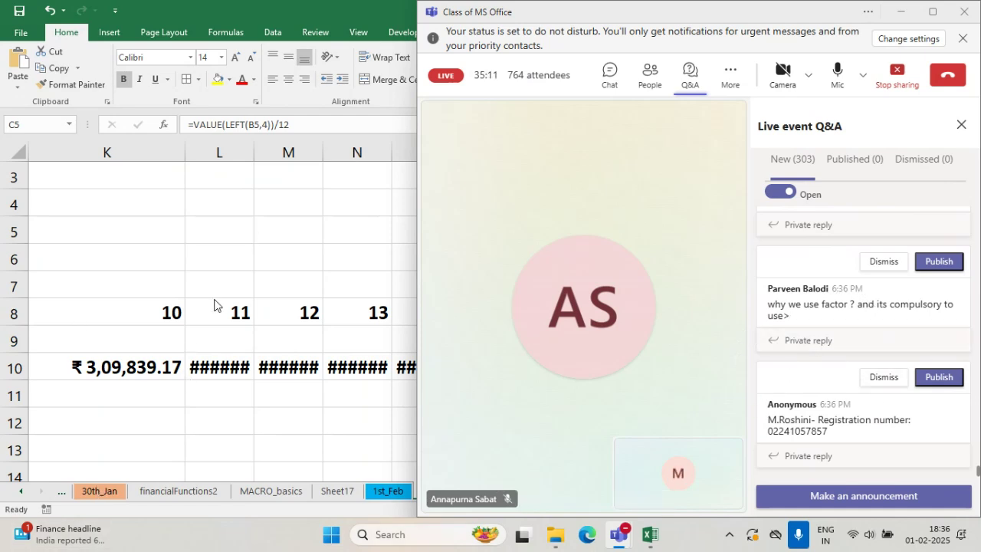
- Return to the Excel sheet and review the DDB formula in B10 and the period row A8:F8
{"action": "left_click", "coordinate": [230, 406]}
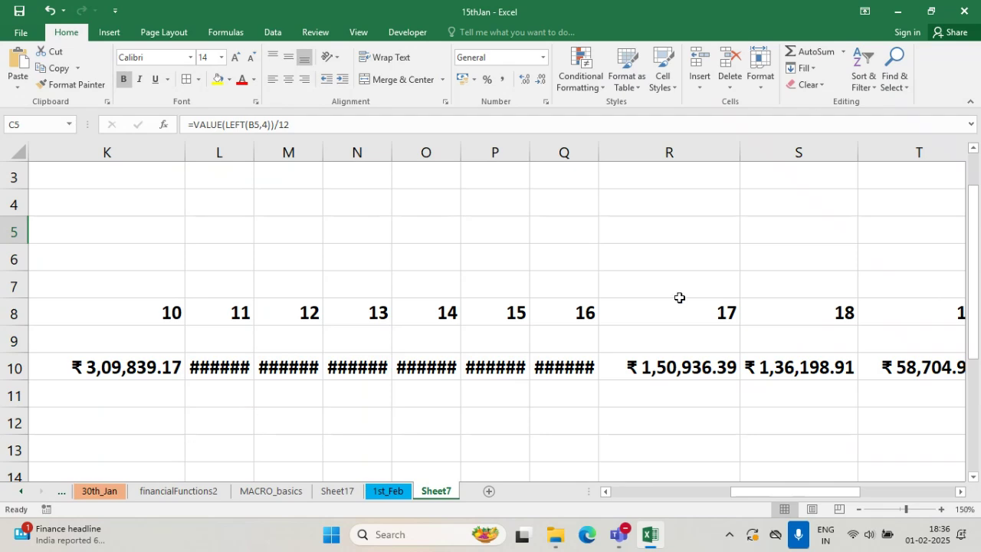
{"action": "left_click", "coordinate": [633, 495]}
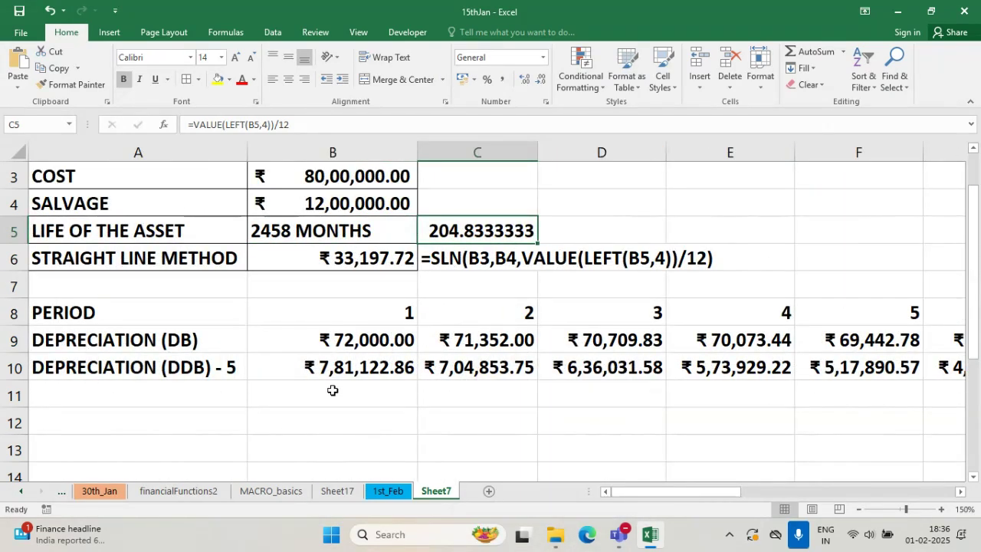
{"action": "left_click", "coordinate": [340, 360]}
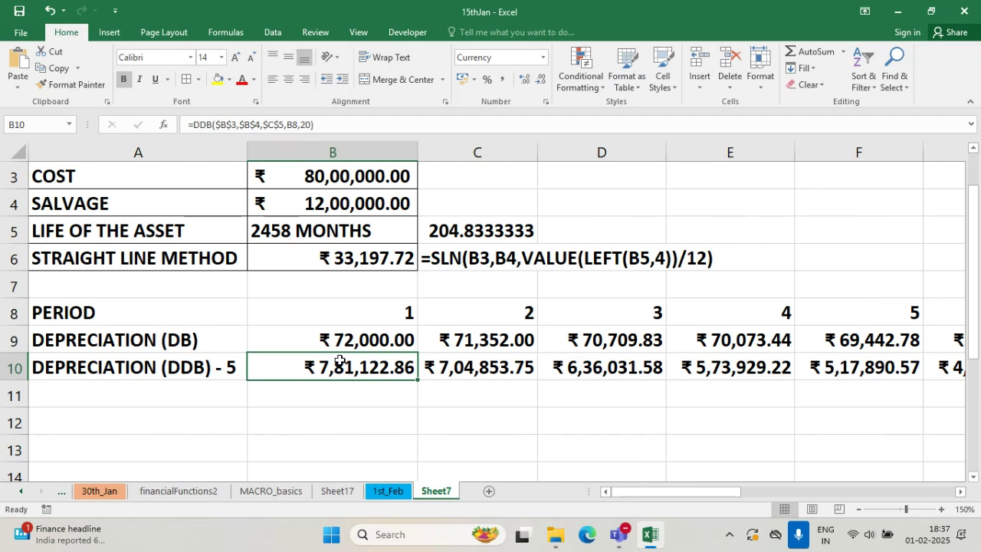
{"action": "left_click_drag", "start_coordinate": [101, 310], "coordinate": [803, 305]}
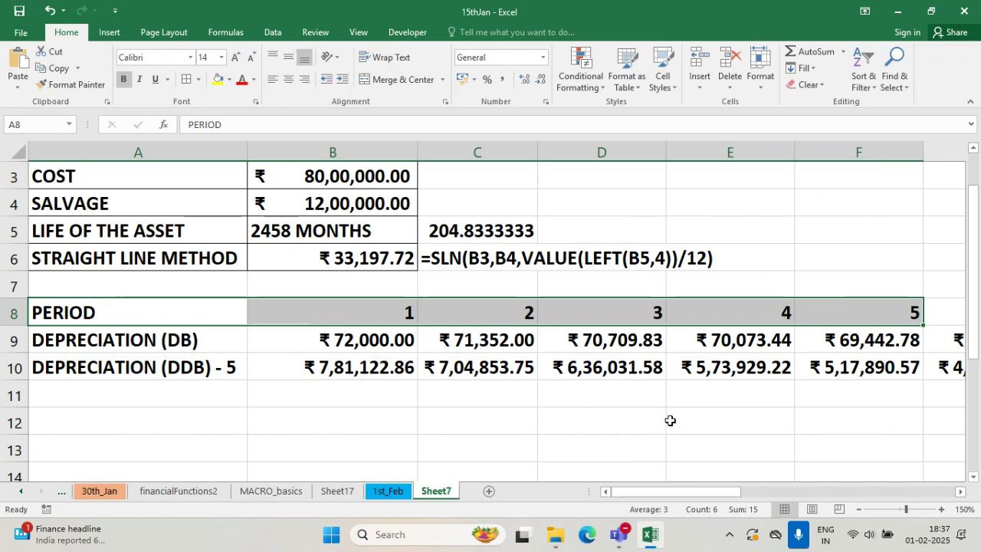
- Check the newest attendee questions in the Teams meeting's Q&A, and return to B10 in the Excel sheet
{"action": "left_click", "coordinate": [620, 534]}
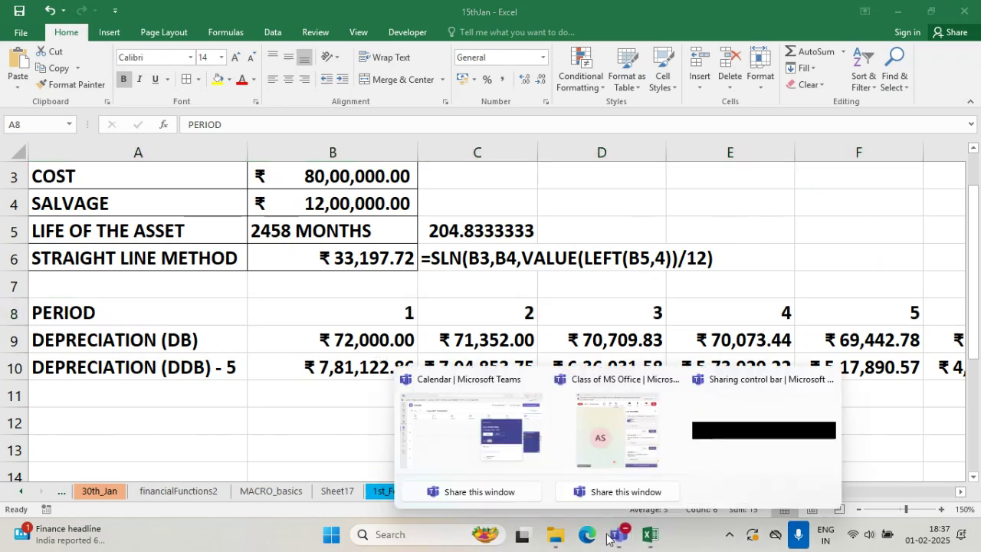
{"action": "left_click", "coordinate": [582, 443]}
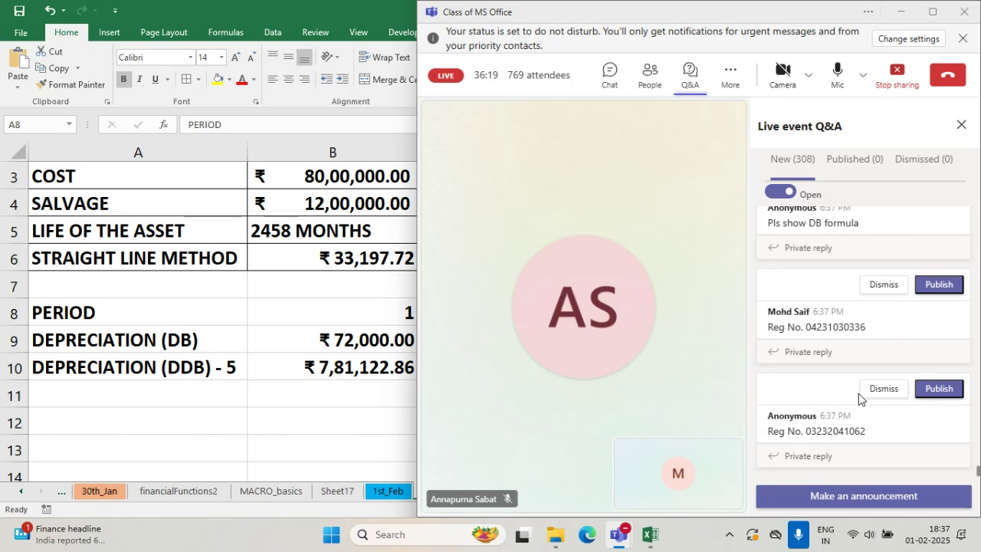
{"action": "left_click", "coordinate": [274, 407]}
{"action": "left_click", "coordinate": [334, 367]}
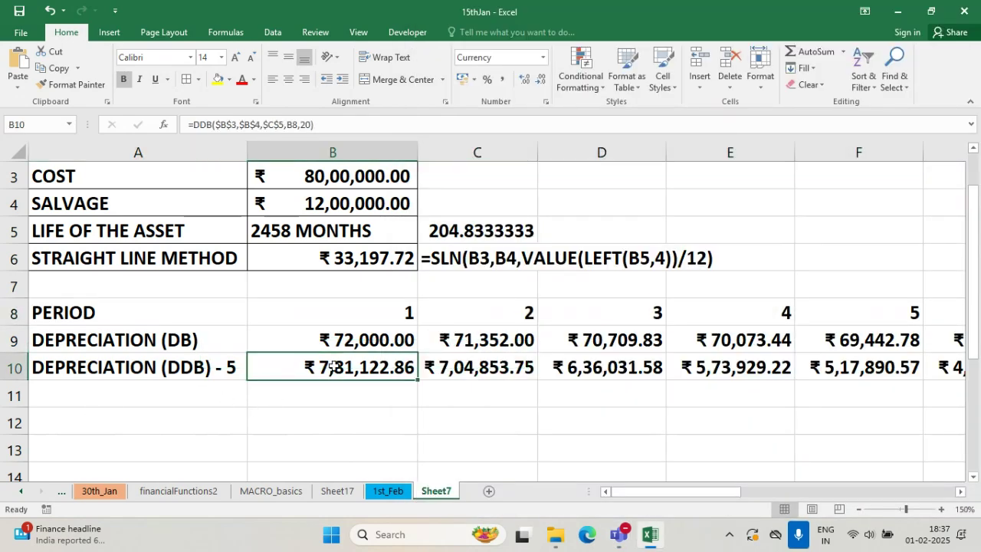
{"action": "left_click", "coordinate": [344, 397]}
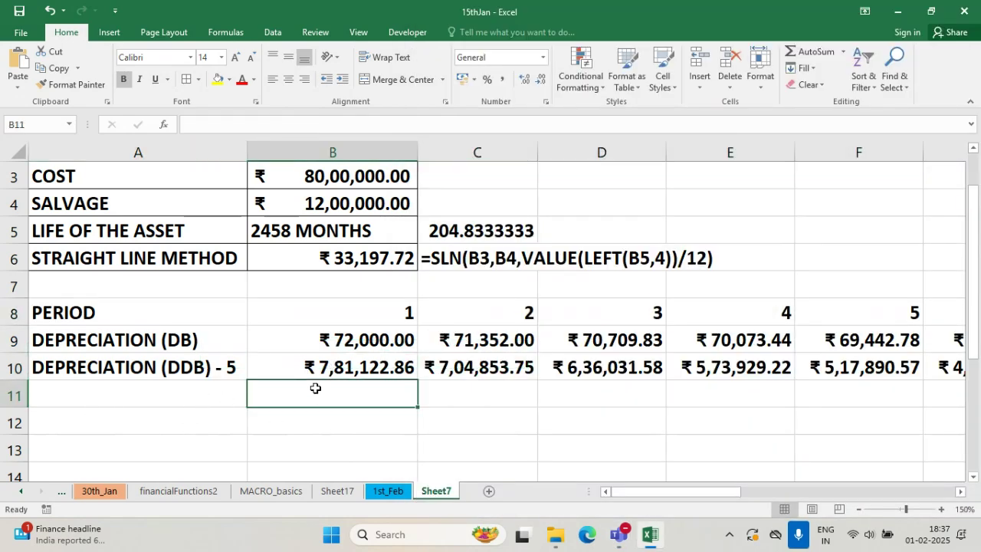
{"action": "left_click", "coordinate": [358, 443]}
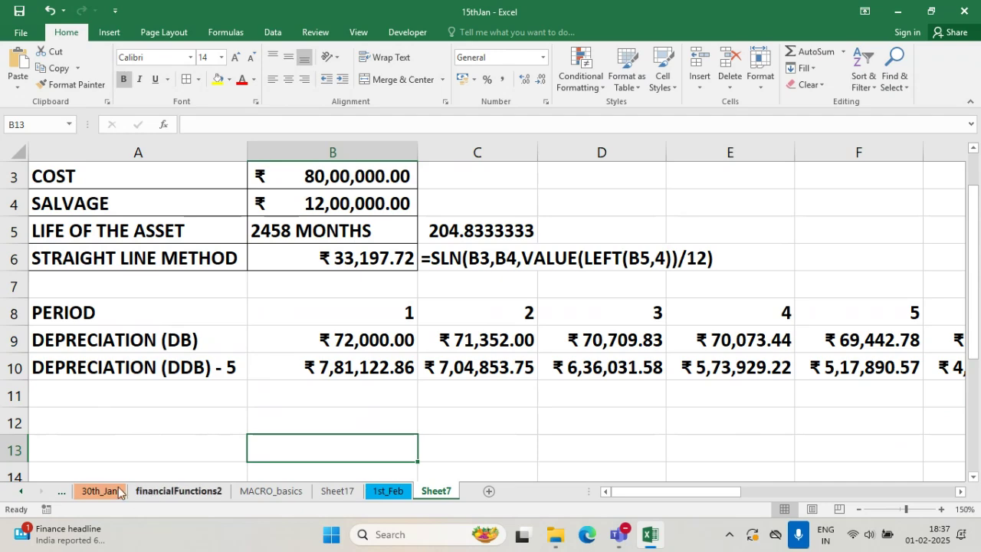
- Open the financialFunctions1 sheet and review its depreciation tables and the PMT-based EMI calculation example
{"action": "left_click", "coordinate": [60, 497]}
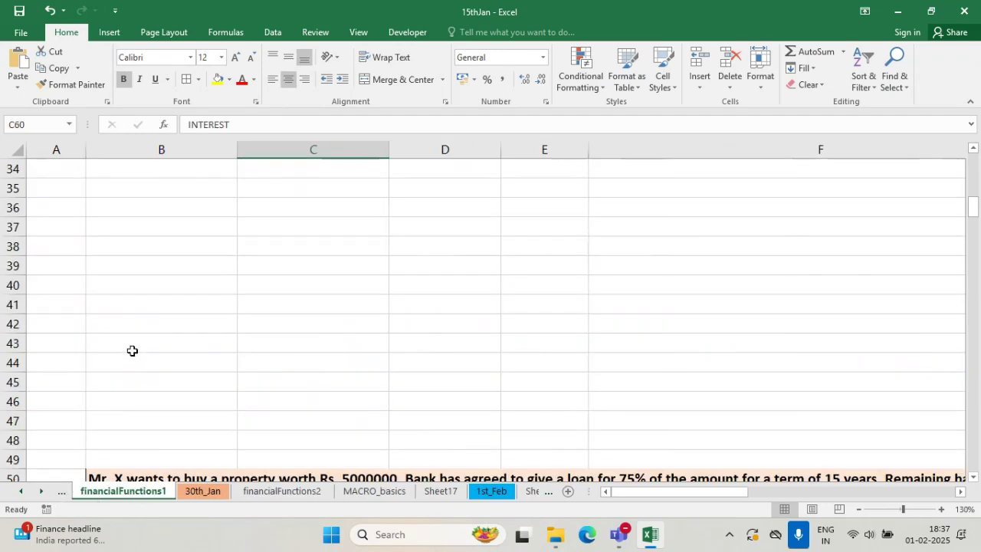
{"action": "scroll", "coordinate": [132, 350], "scroll_direction": "up", "scroll_amount": 5}
{"action": "scroll", "coordinate": [132, 350], "scroll_direction": "up", "scroll_amount": 6}
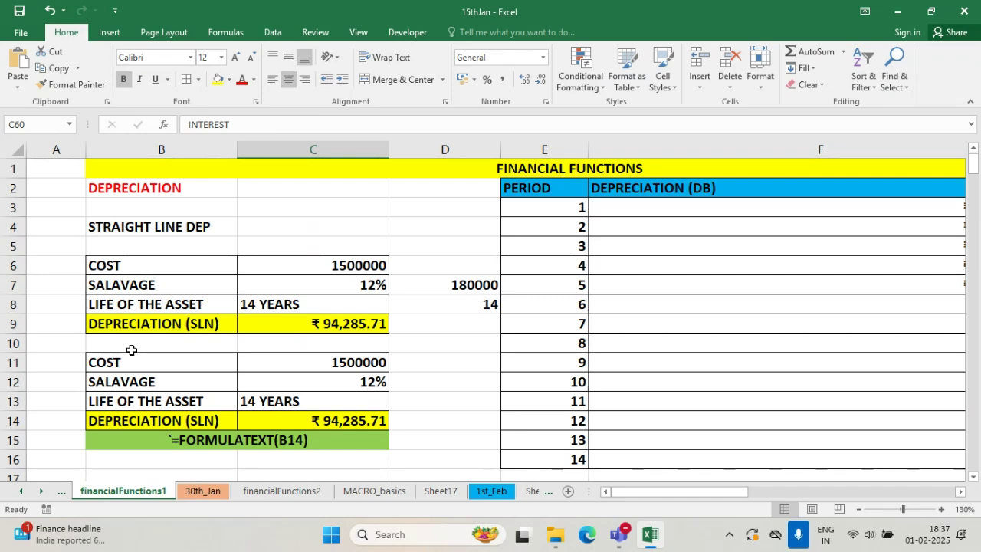
{"action": "scroll", "coordinate": [136, 355], "scroll_direction": "down", "scroll_amount": 5}
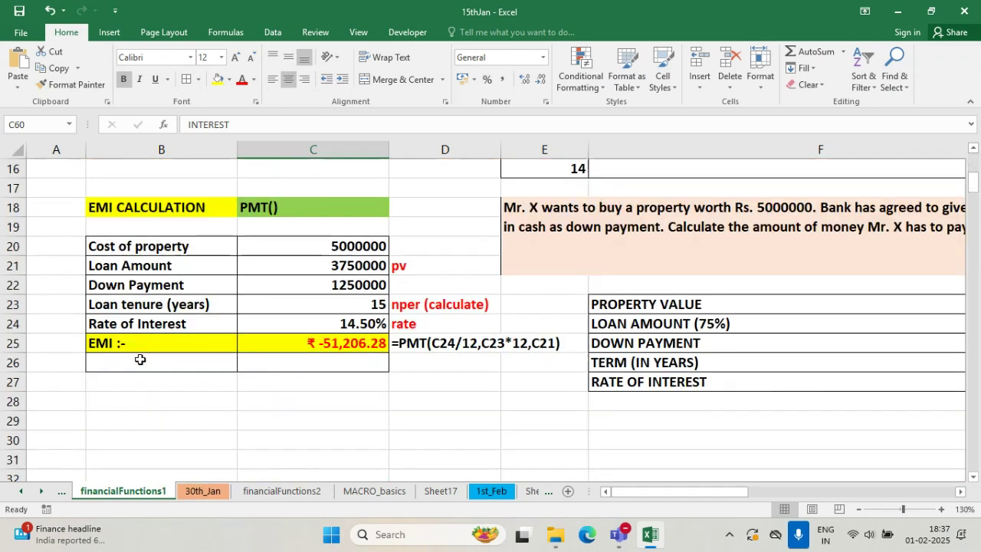
{"action": "left_click", "coordinate": [314, 246]}
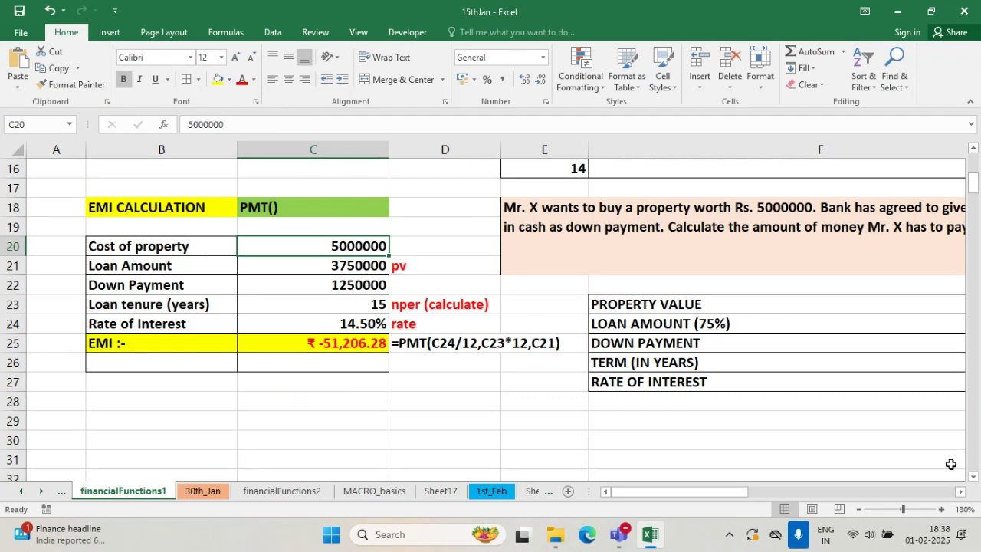
{"action": "left_click", "coordinate": [306, 426]}
- Return to Sheet7 and enter the heading EMI in A13 below the depreciation rows
{"action": "left_click", "coordinate": [534, 491]}
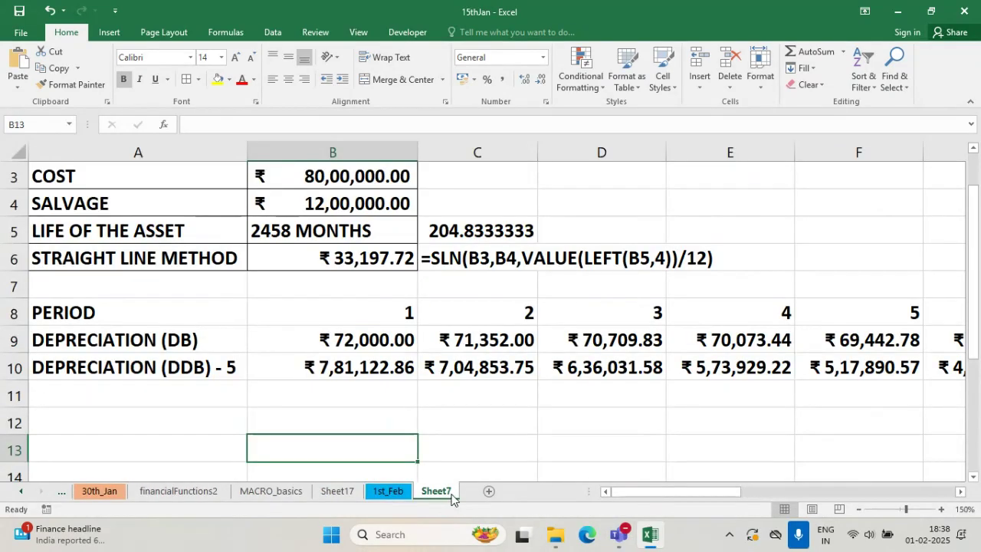
{"action": "scroll", "coordinate": [138, 280], "scroll_direction": "down", "scroll_amount": 3}
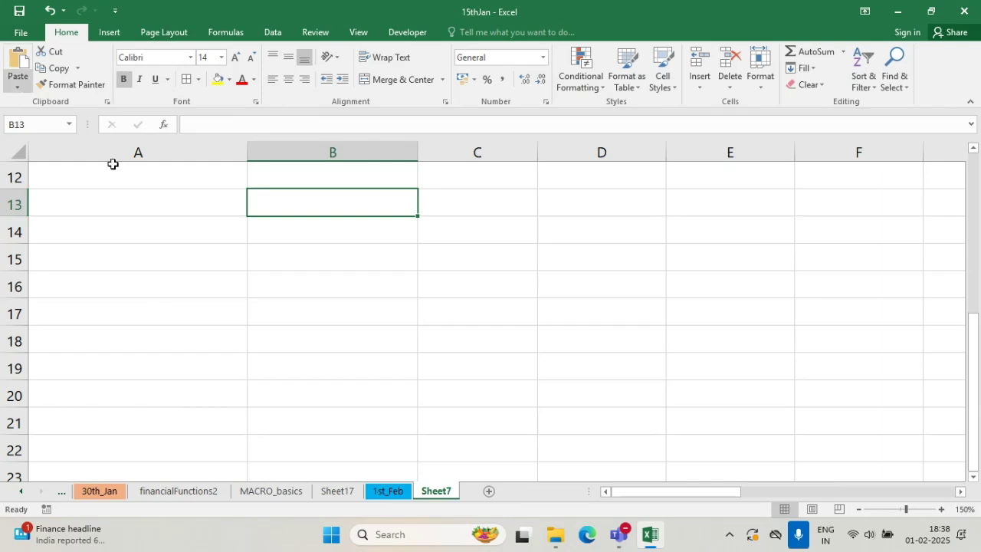
{"action": "scroll", "coordinate": [108, 293], "scroll_direction": "up", "scroll_amount": 1}
{"action": "left_click", "coordinate": [108, 293]}
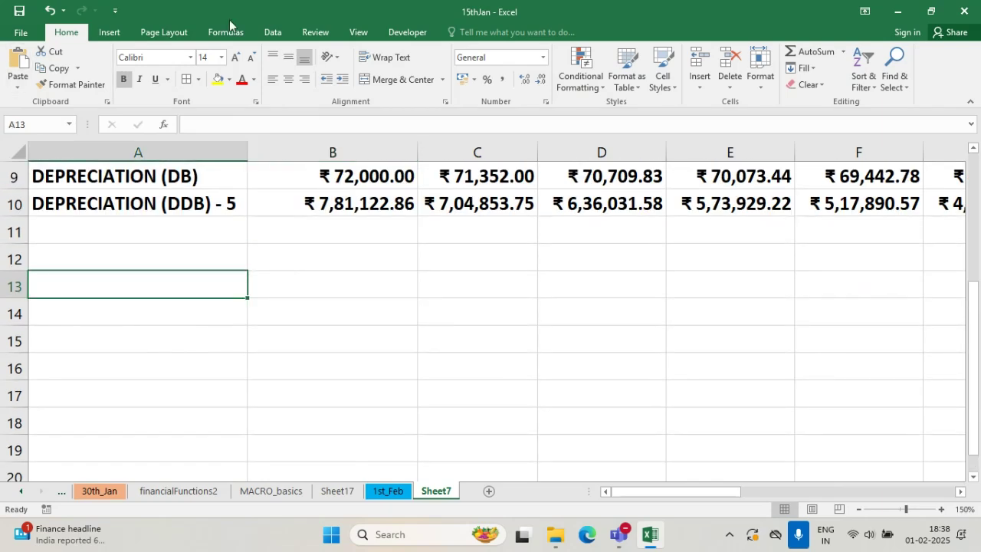
{"action": "type", "text": "EMI"}
{"action": "left_click", "coordinate": [134, 354]}
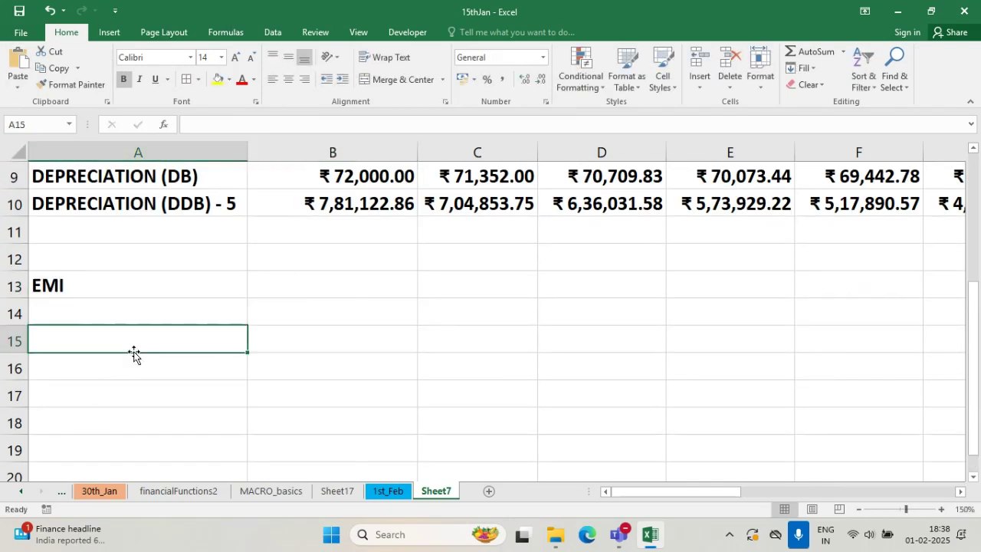
- Merge and center the EMI heading across A13:D13 and fill it yellow
{"action": "left_click_drag", "start_coordinate": [90, 280], "coordinate": [538, 284]}
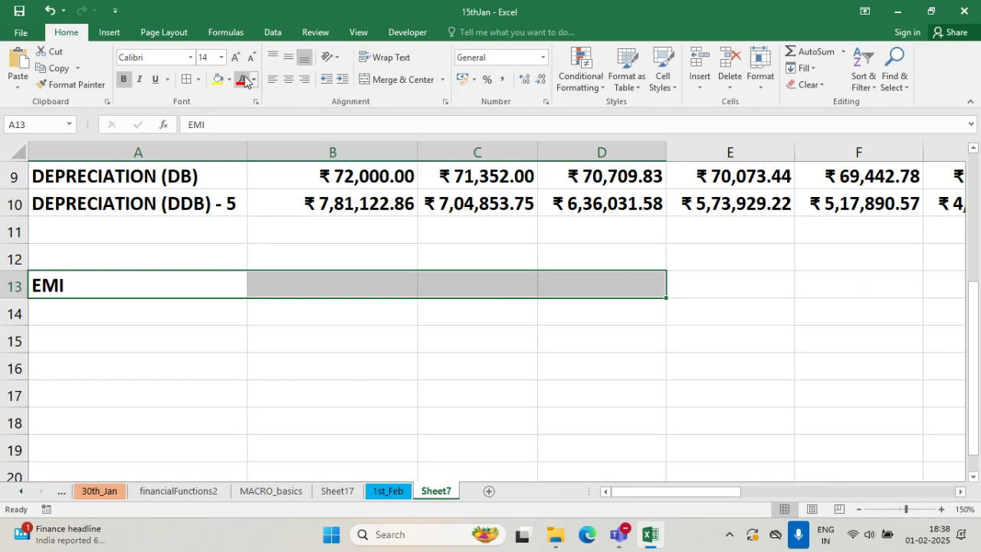
{"action": "left_click", "coordinate": [394, 79]}
{"action": "left_click", "coordinate": [219, 80]}
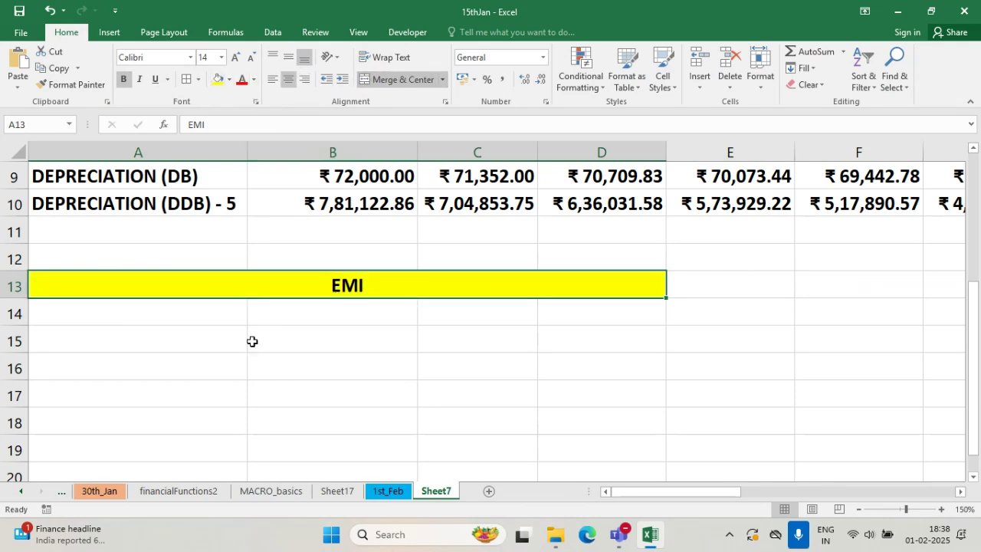
- Enter the label LOAN AMOUNT in E13 with 7500000 in F13, and widen column E to fit the label
{"action": "left_click", "coordinate": [257, 357]}
{"action": "left_click", "coordinate": [689, 282]}
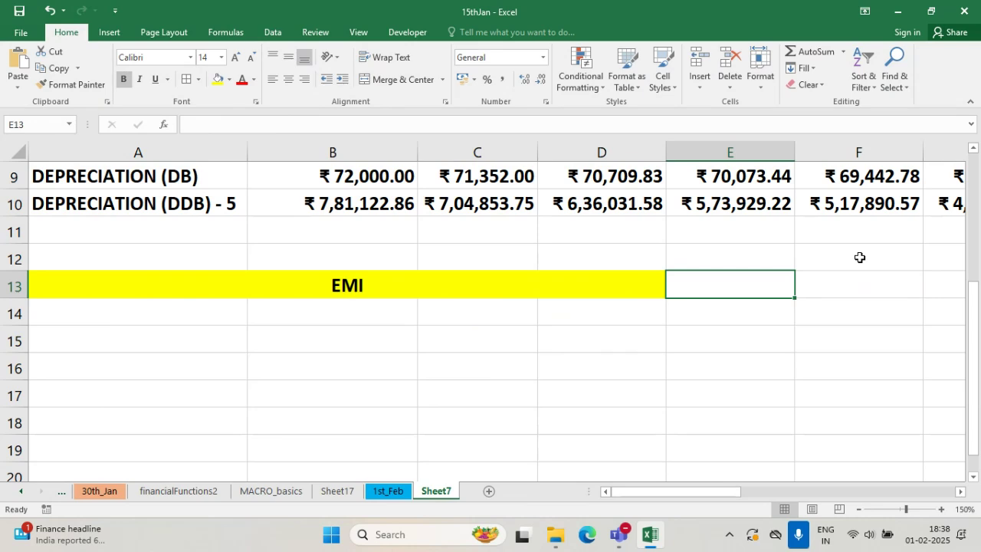
{"action": "type", "text": "LOAN AM"}
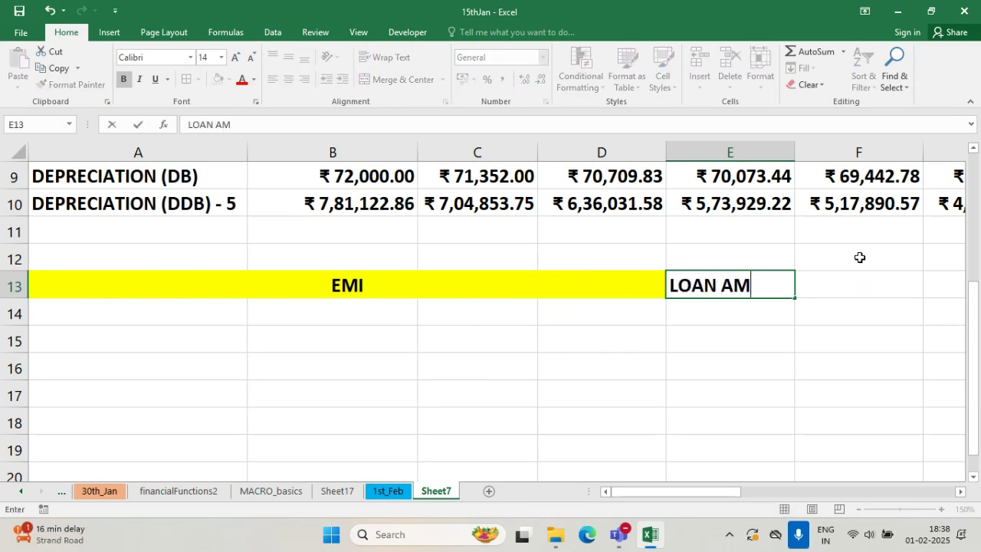
{"action": "type", "text": "OUNT"}
{"action": "key", "text": "Tab"}
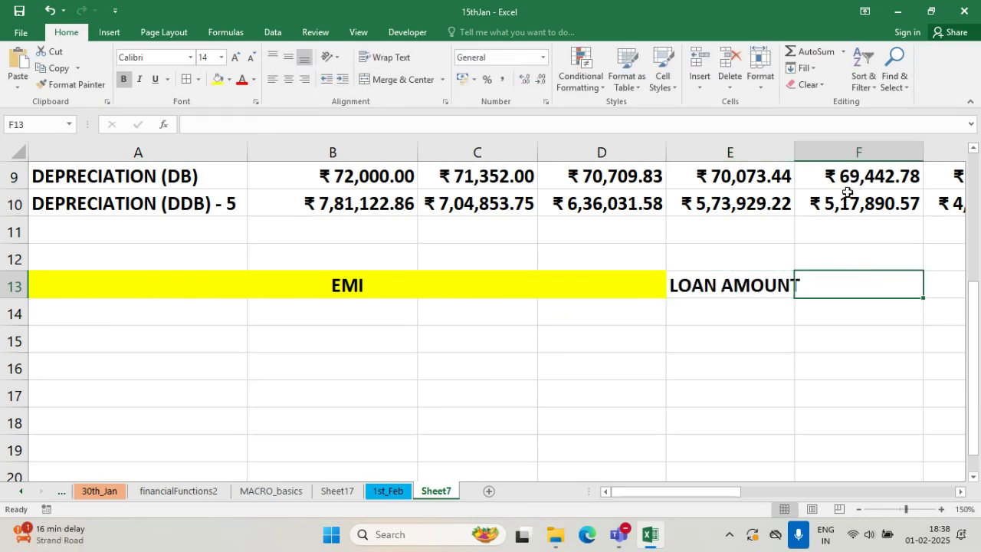
{"action": "left_click_drag", "start_coordinate": [793, 142], "coordinate": [814, 144]}
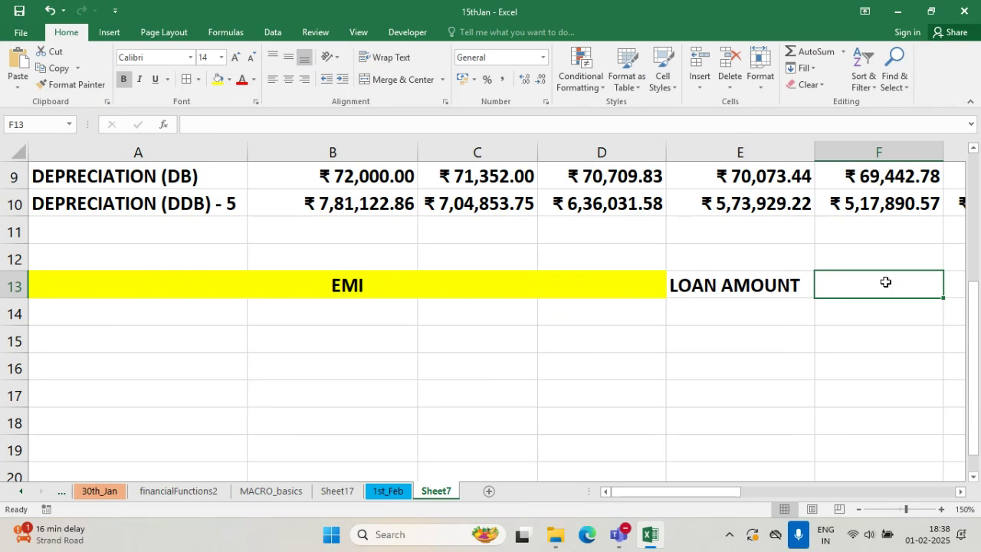
{"action": "type", "text": "750"}
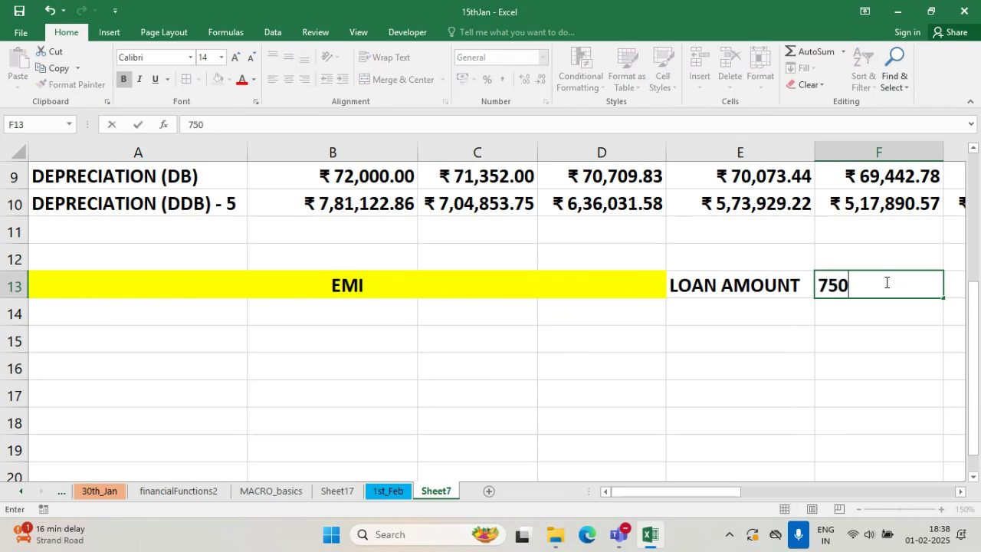
{"action": "type", "text": "0000"}
- Enter RATE OF INT with 18% in E14:F14 and TENURE with 15 YEARS in E15:F15
{"action": "left_click", "coordinate": [754, 309]}
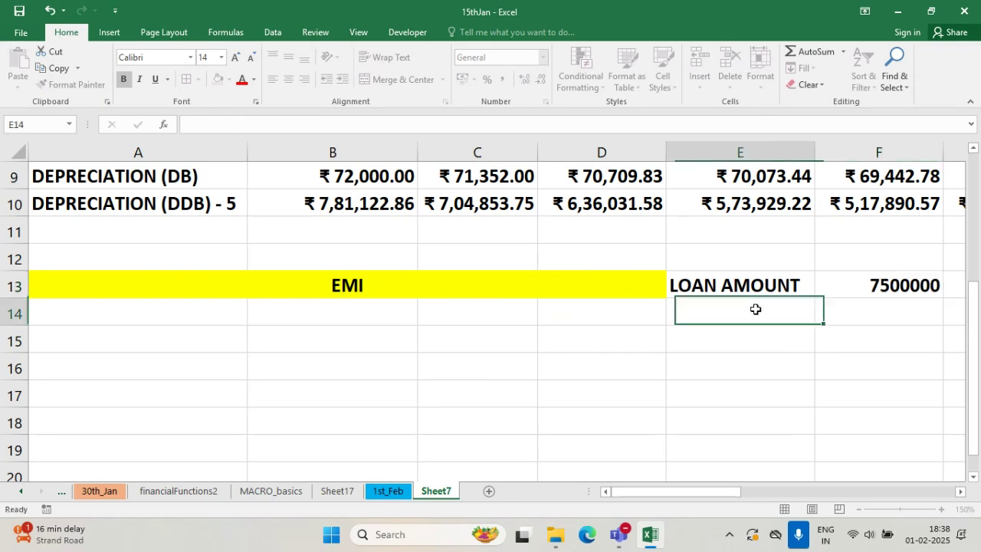
{"action": "type", "text": "RATE OF INT"}
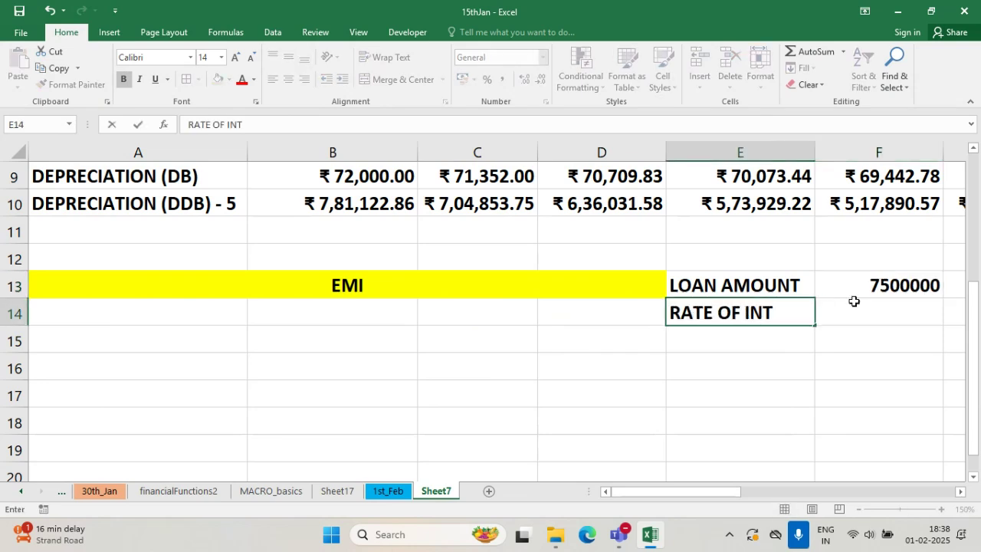
{"action": "left_click", "coordinate": [900, 305]}
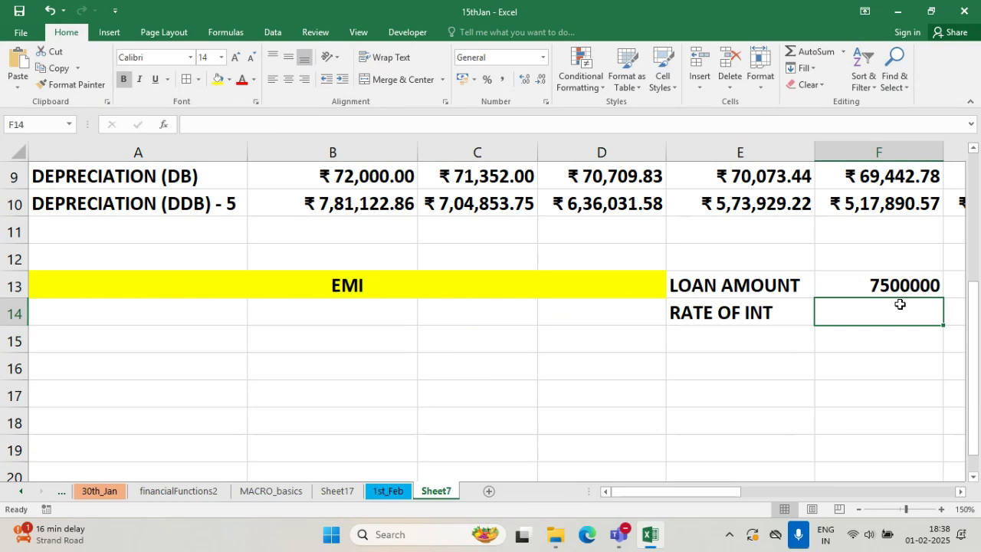
{"action": "type", "text": "18%"}
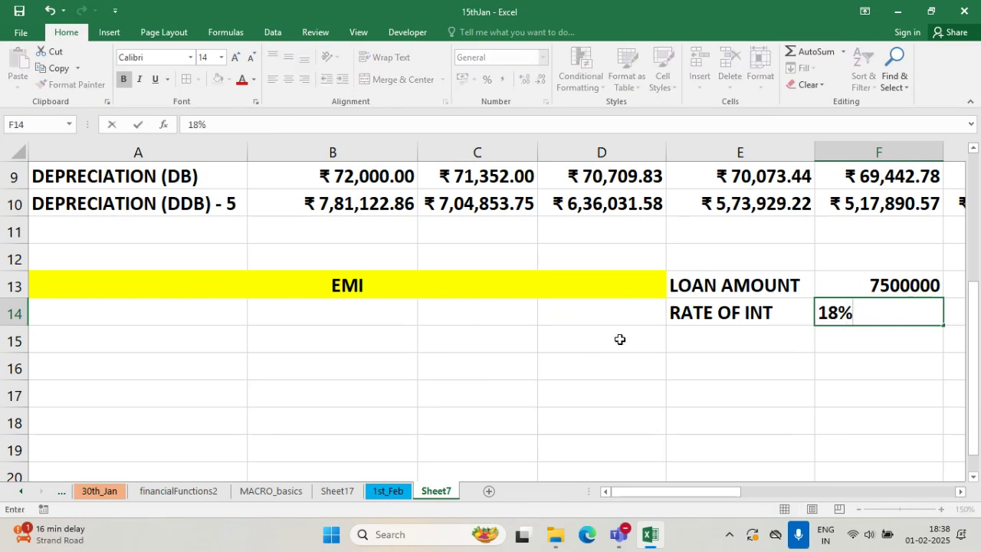
{"action": "left_click", "coordinate": [694, 334]}
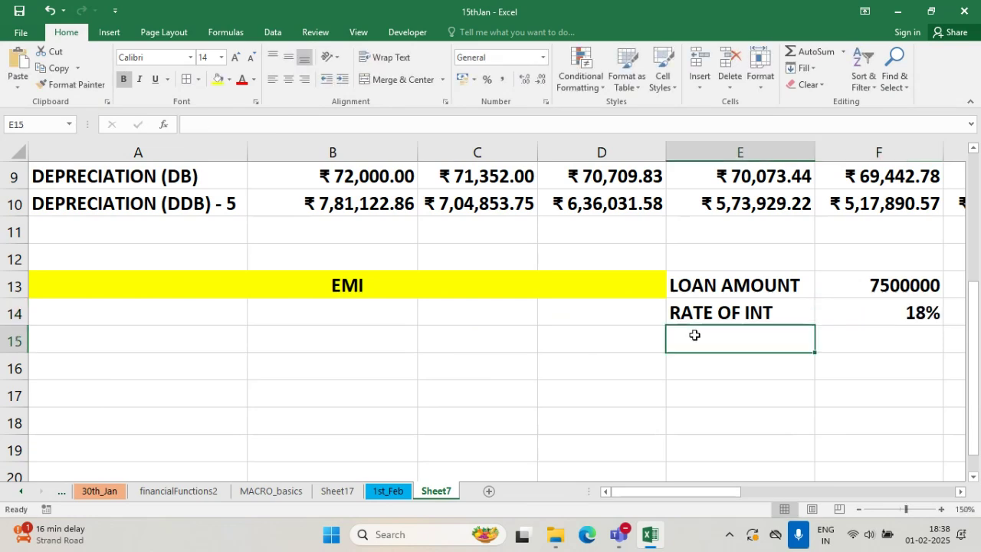
{"action": "type", "text": "TENURE"}
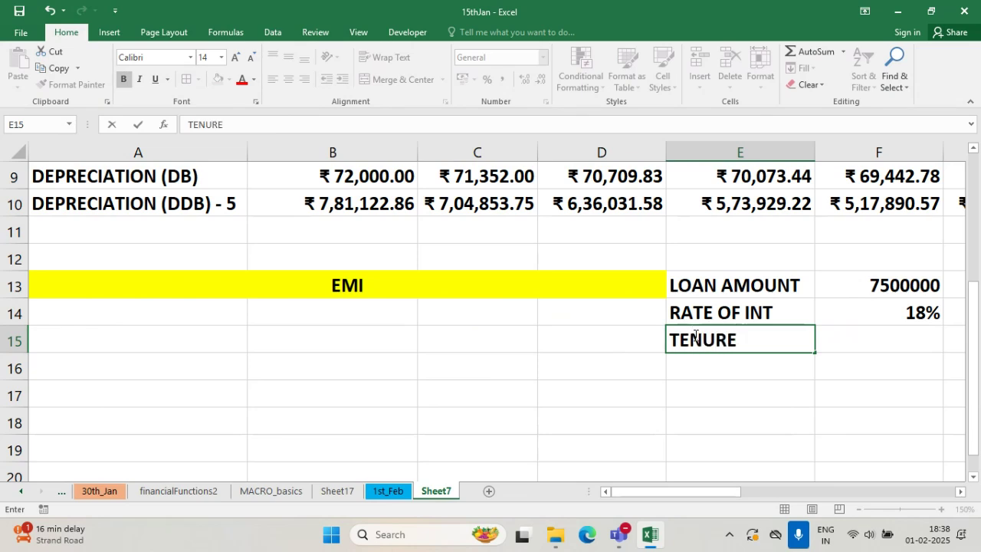
{"action": "left_click", "coordinate": [875, 333]}
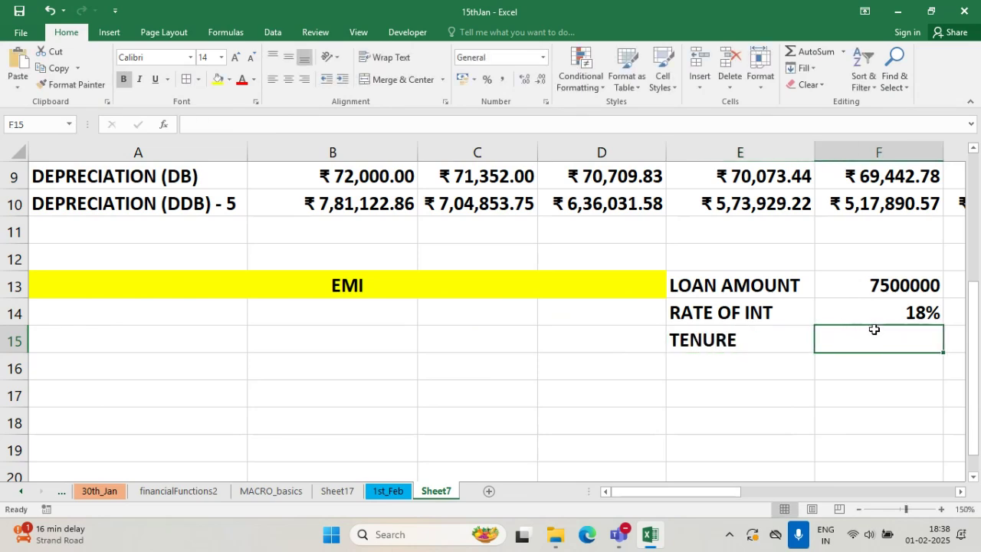
{"action": "type", "text": "15 YEARS"}
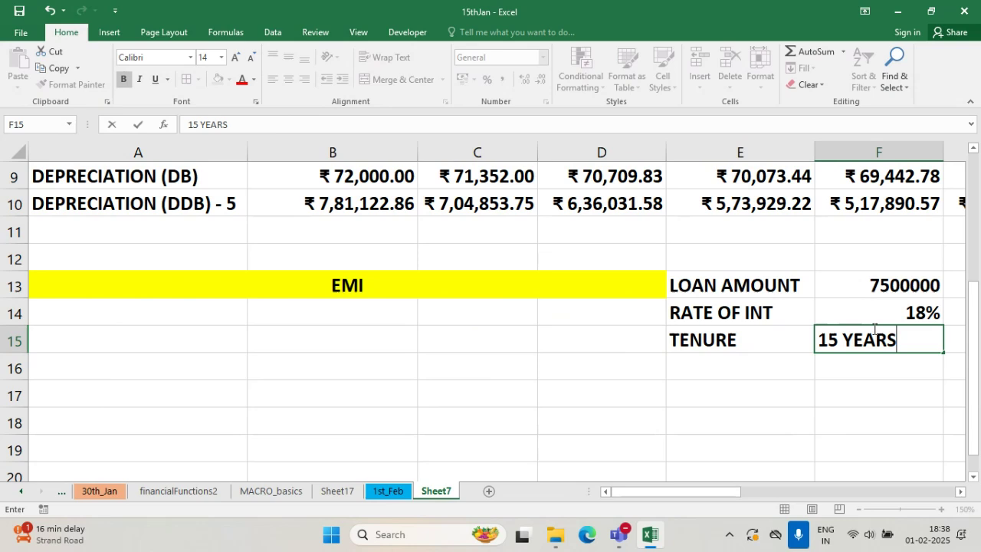
{"action": "key", "text": "Return"}
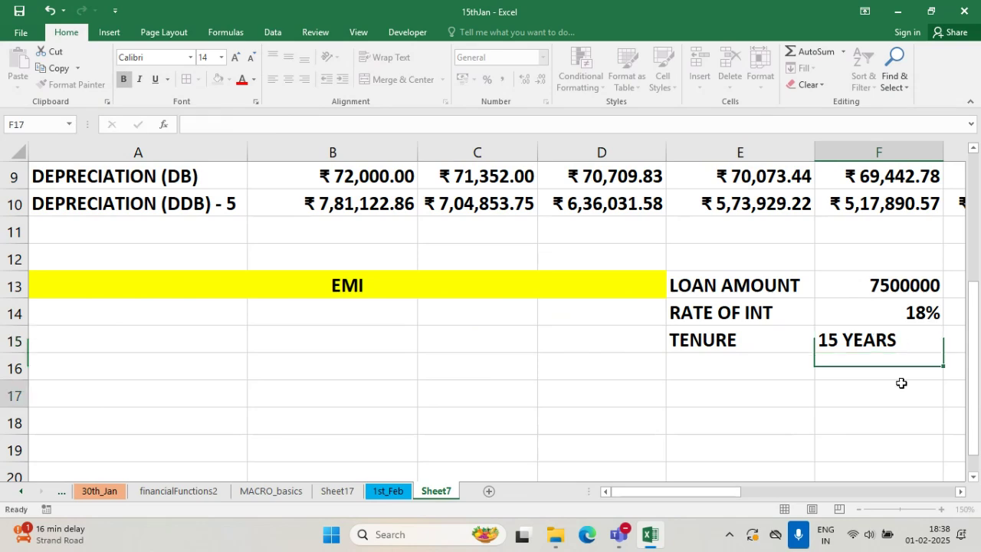
{"action": "left_click", "coordinate": [900, 387]}
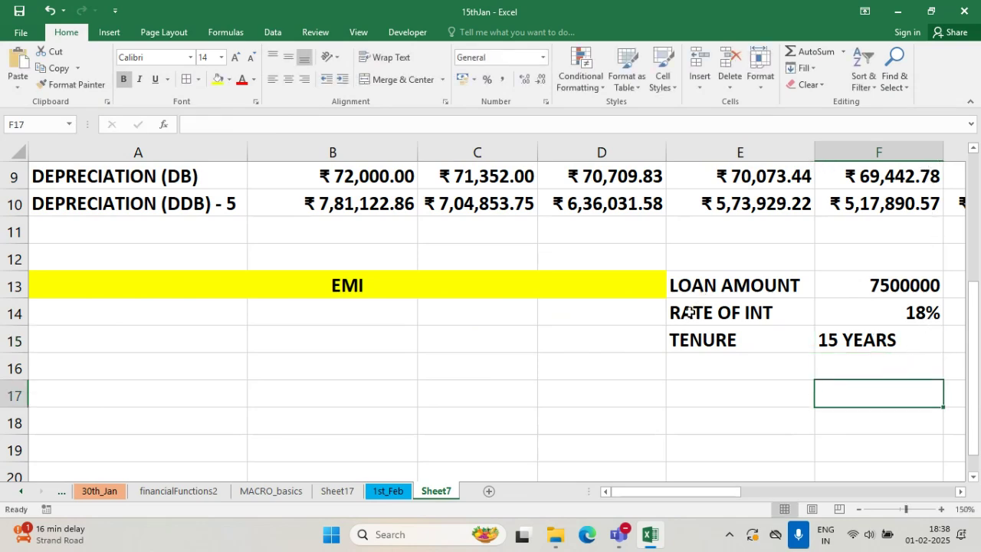
- Apply all borders to the loan details in E13:F15
{"action": "left_click_drag", "start_coordinate": [698, 290], "coordinate": [843, 337]}
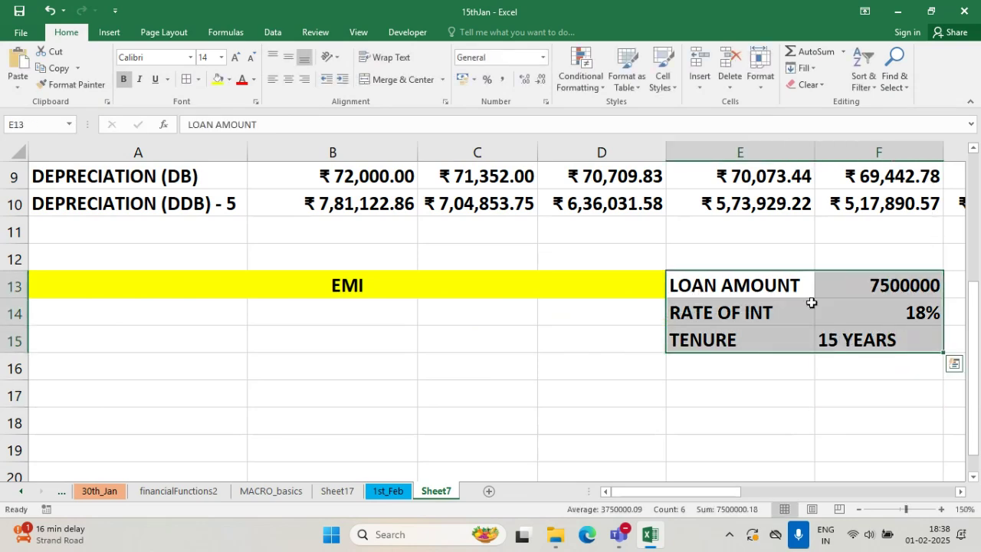
{"action": "left_click", "coordinate": [187, 79]}
{"action": "left_click", "coordinate": [729, 413]}
- Enter the label EMI in A15 and widen column A slightly
{"action": "left_click", "coordinate": [152, 337]}
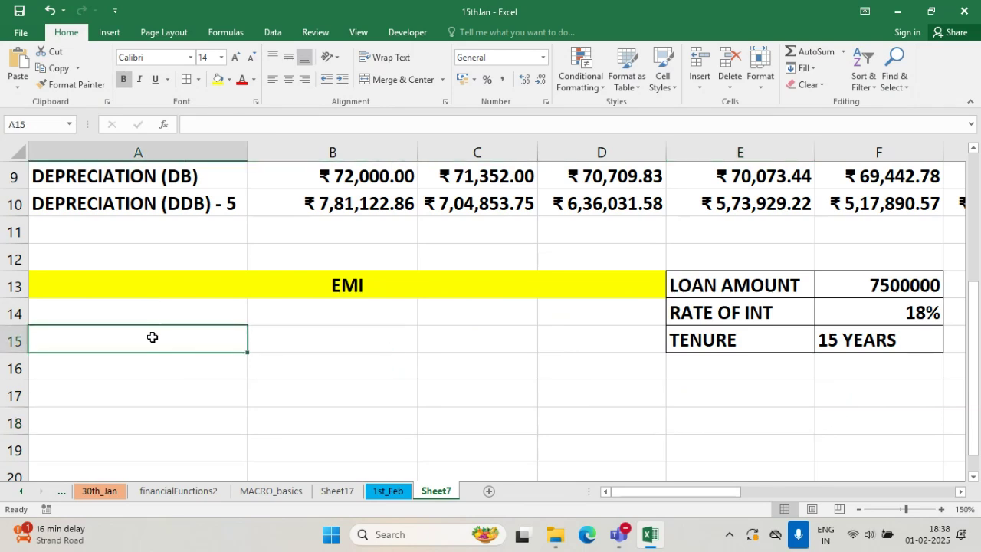
{"action": "type", "text": "EMI"}
{"action": "key", "text": "Tab"}
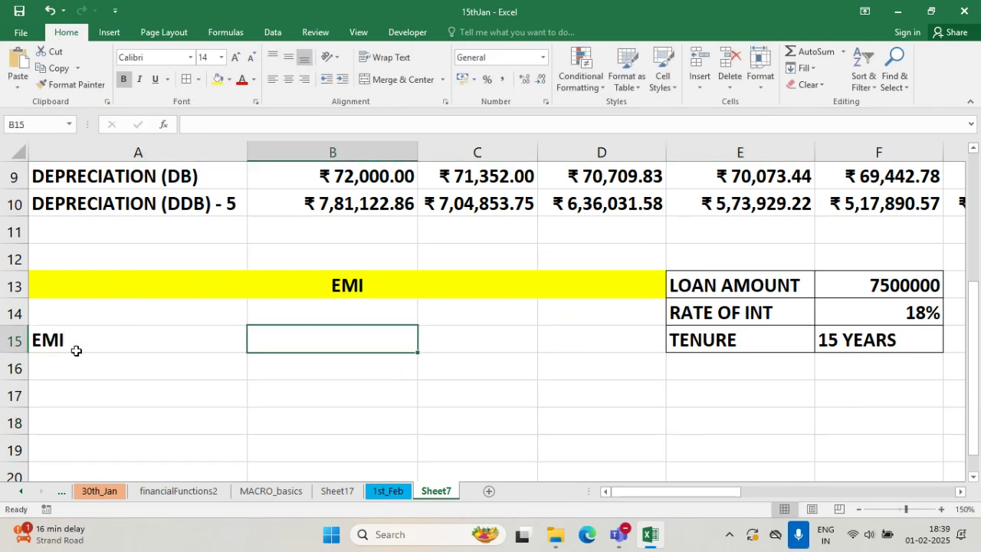
{"action": "left_click_drag", "start_coordinate": [247, 157], "coordinate": [250, 158]}
- Move the loan details table from E13:F15 to C14:D16, beneath the EMI heading
{"action": "left_click_drag", "start_coordinate": [673, 289], "coordinate": [888, 340]}
{"action": "left_click_drag", "start_coordinate": [768, 351], "coordinate": [501, 364]}
{"action": "left_click", "coordinate": [326, 374]}
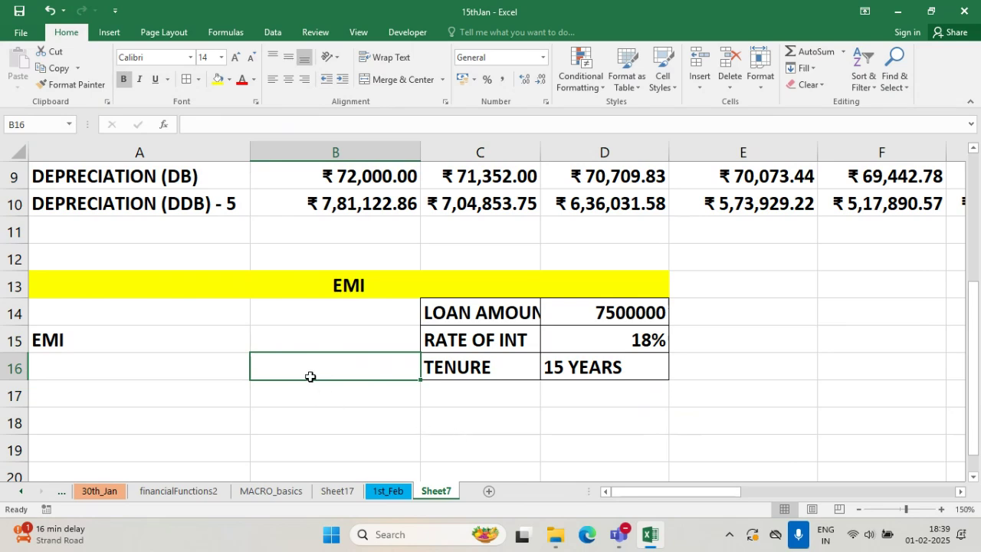
- Give the EMI label and result cells A15:B15 a yellow fill and borders
{"action": "left_click_drag", "start_coordinate": [140, 339], "coordinate": [291, 350]}
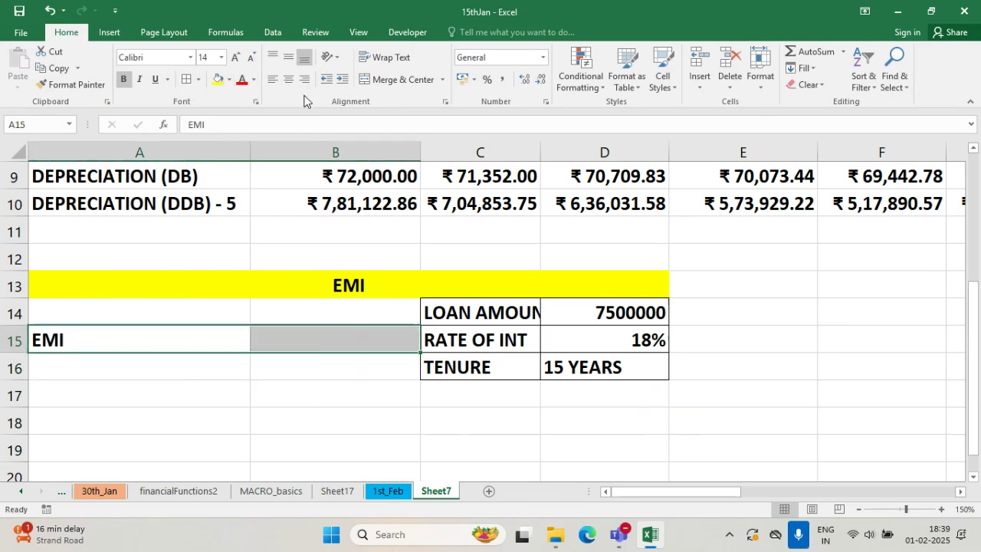
{"action": "left_click", "coordinate": [226, 86]}
{"action": "left_click", "coordinate": [291, 418]}
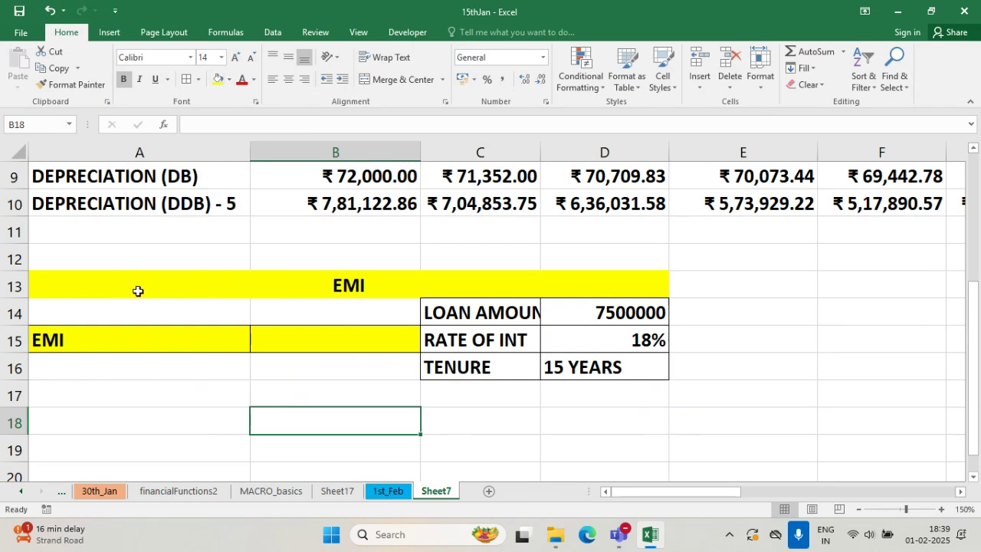
- Narrow column A, widen column B for the EMI formula, and widen column C to fit LOAN AMOUNT
{"action": "left_click_drag", "start_coordinate": [145, 344], "coordinate": [311, 346]}
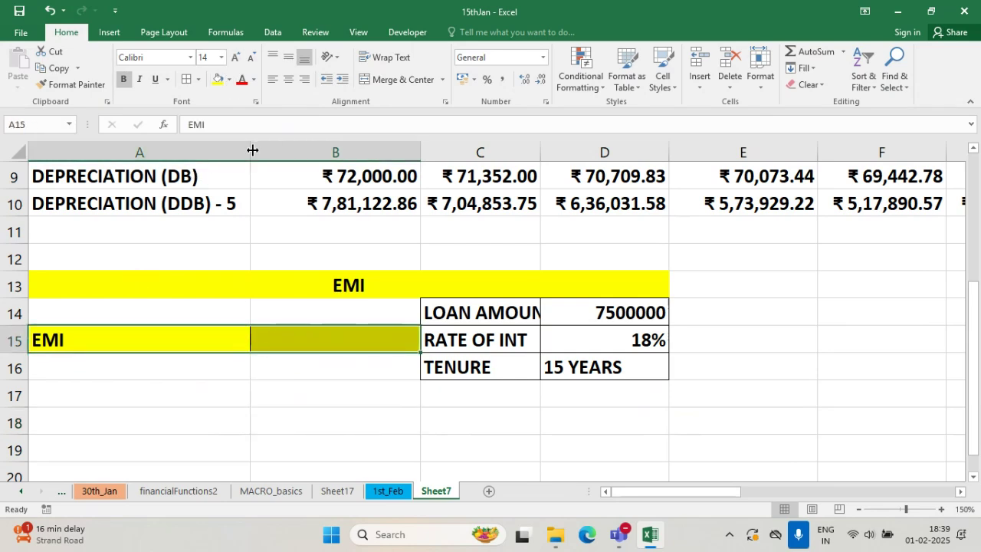
{"action": "left_click_drag", "start_coordinate": [253, 150], "coordinate": [133, 151]}
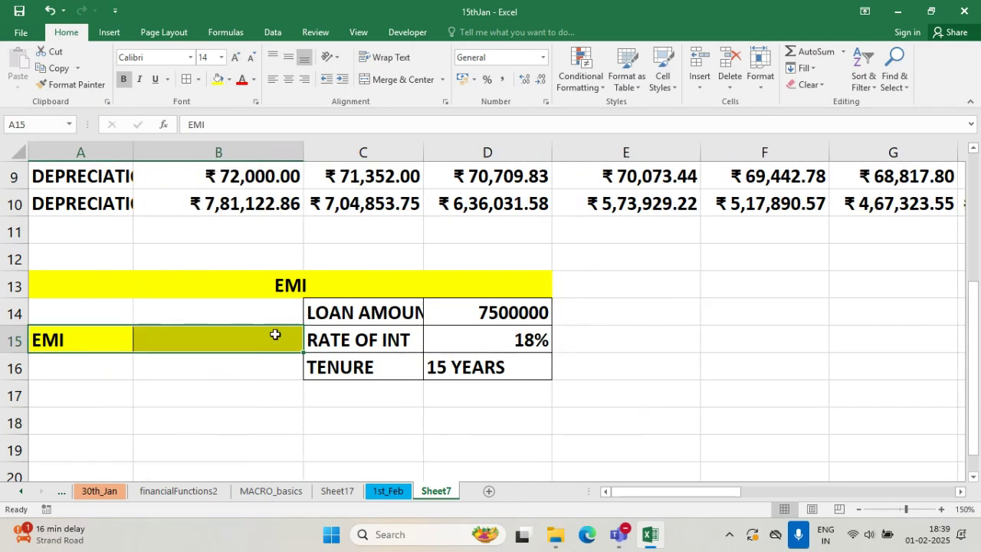
{"action": "left_click_drag", "start_coordinate": [304, 151], "coordinate": [452, 151]}
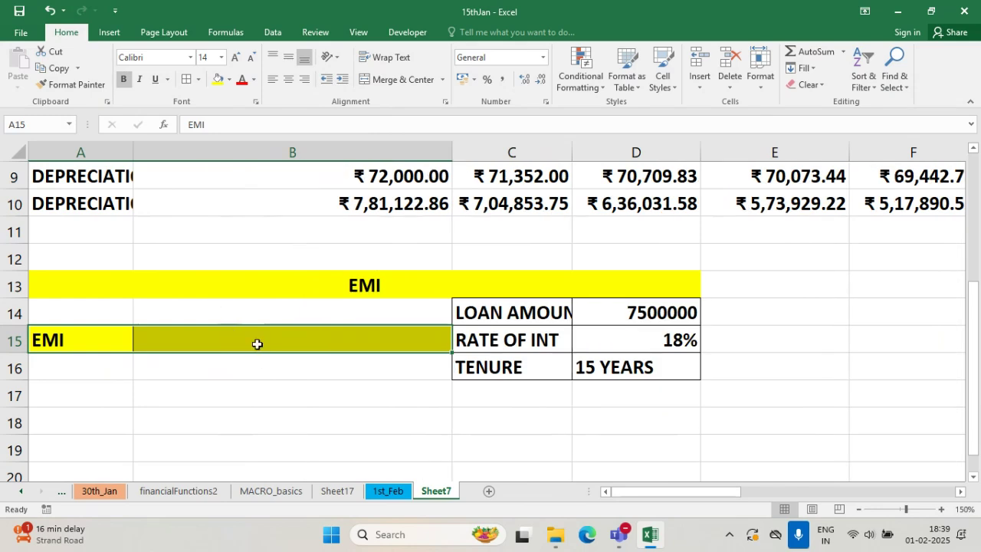
{"action": "left_click", "coordinate": [258, 344]}
{"action": "left_click_drag", "start_coordinate": [573, 156], "coordinate": [611, 163]}
- Start a PMT formula in B15, open its function arguments clear of the loan table, and set Rate to D15
{"action": "type", "text": "=PMT"}
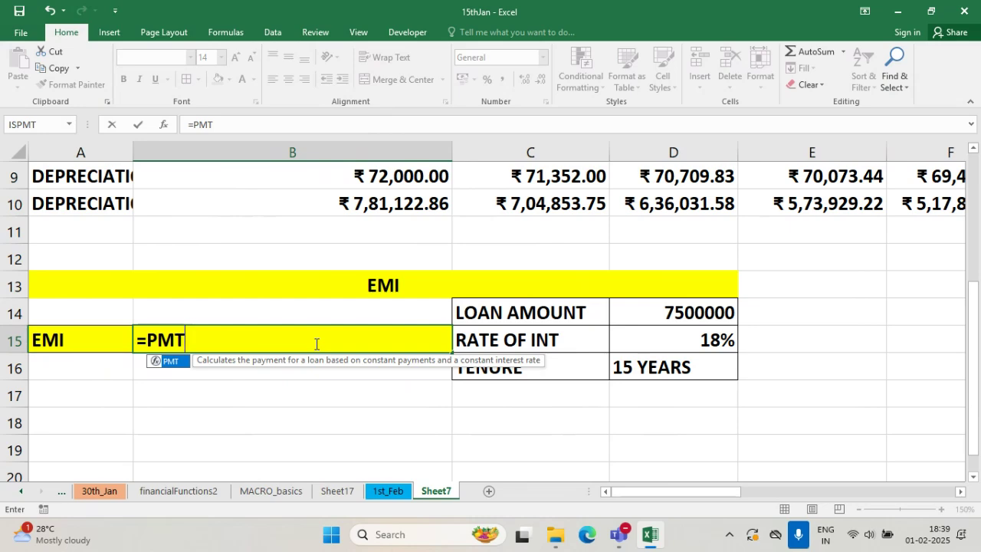
{"action": "type", "text": "("}
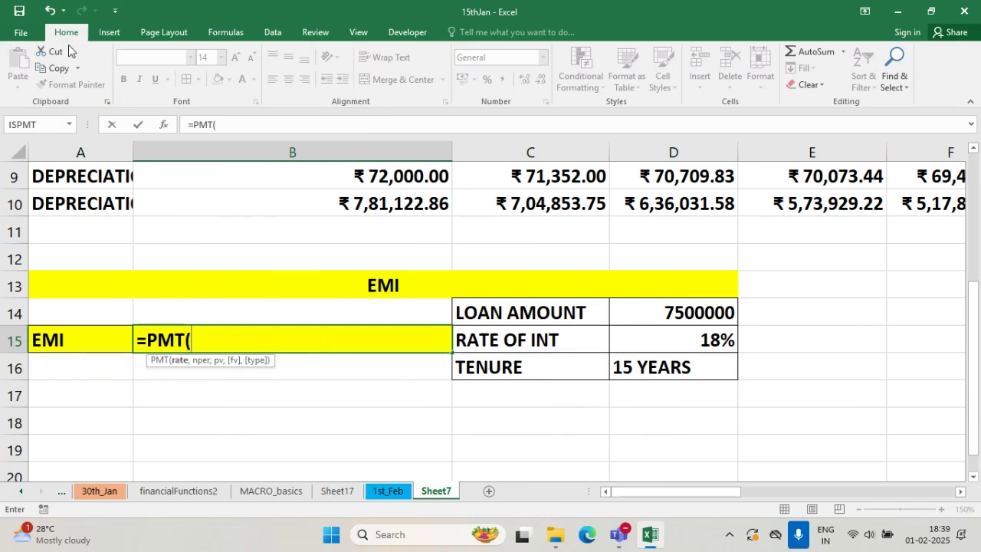
{"action": "left_click", "coordinate": [224, 32]}
{"action": "left_click", "coordinate": [10, 75]}
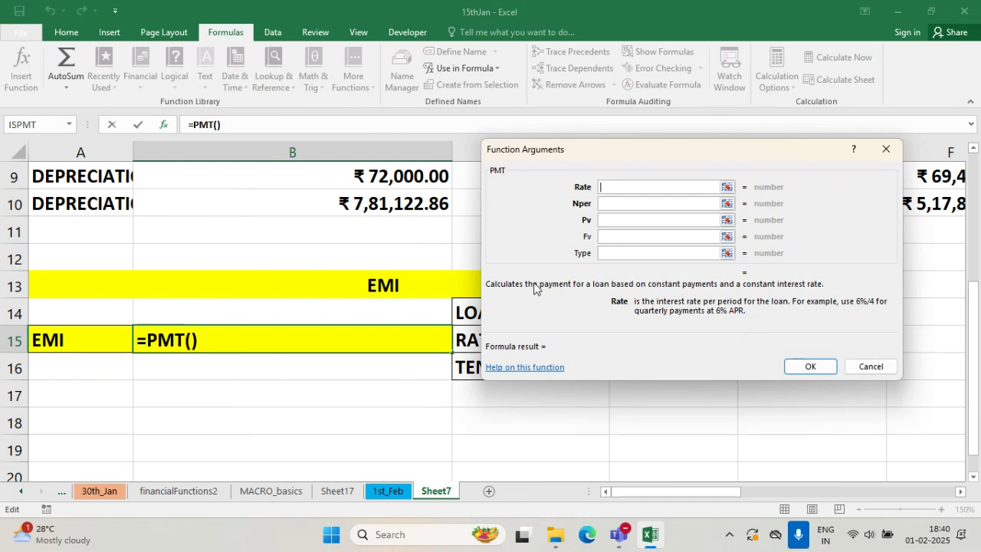
{"action": "left_click_drag", "start_coordinate": [633, 149], "coordinate": [605, 61]}
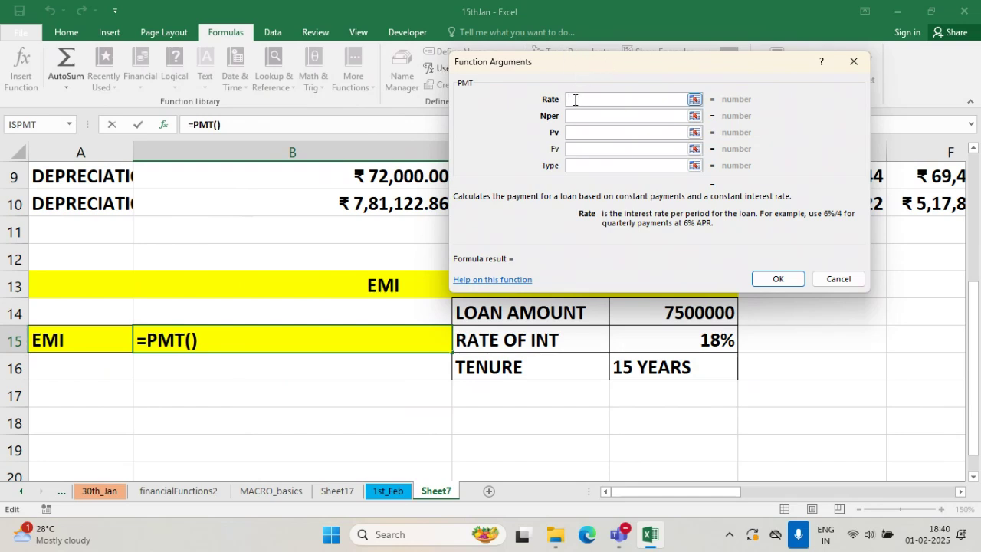
{"action": "left_click", "coordinate": [677, 342]}
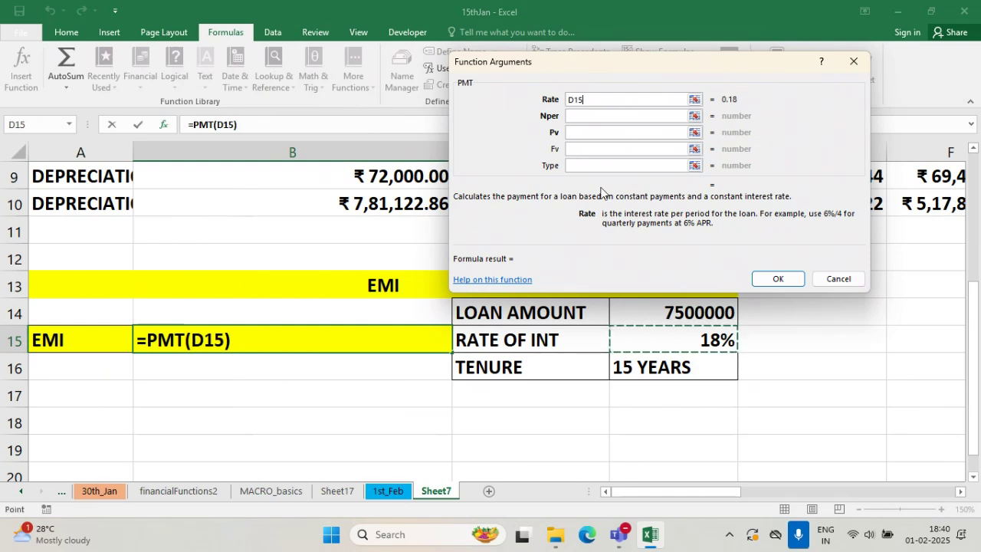
- Set the PMT function's Nper argument to LEFT(D16,2) to extract the number of years from the tenure text
{"action": "left_click", "coordinate": [577, 117]}
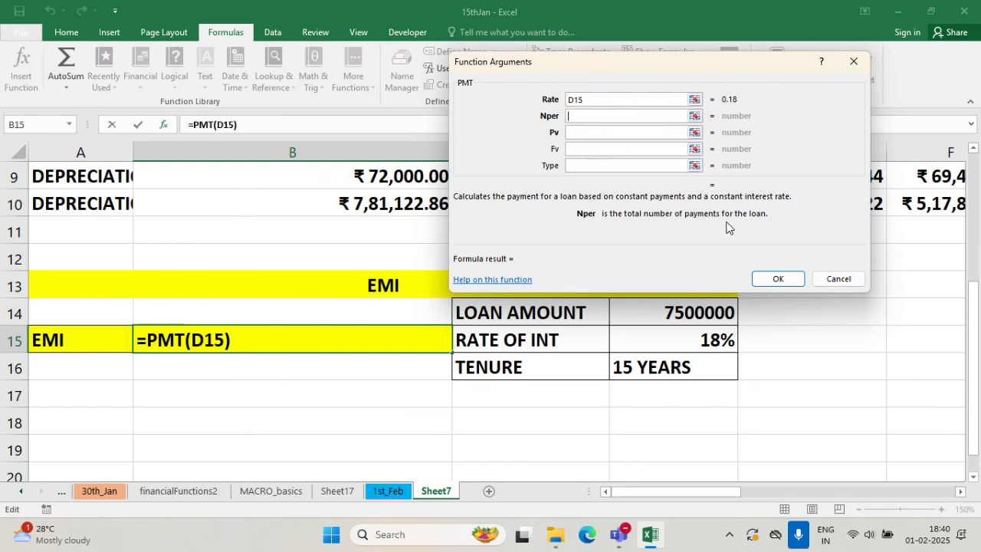
{"action": "left_click", "coordinate": [656, 368]}
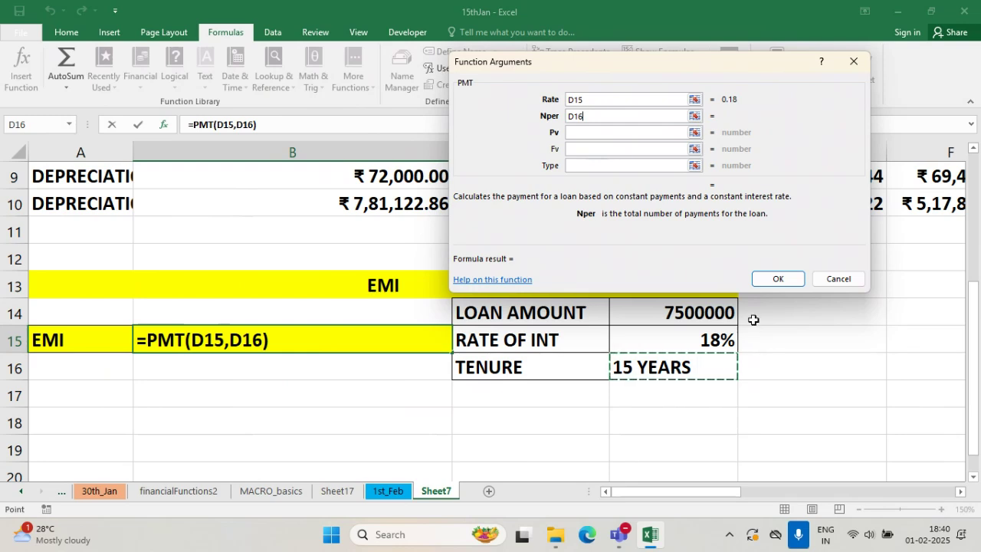
{"action": "left_click", "coordinate": [571, 113]}
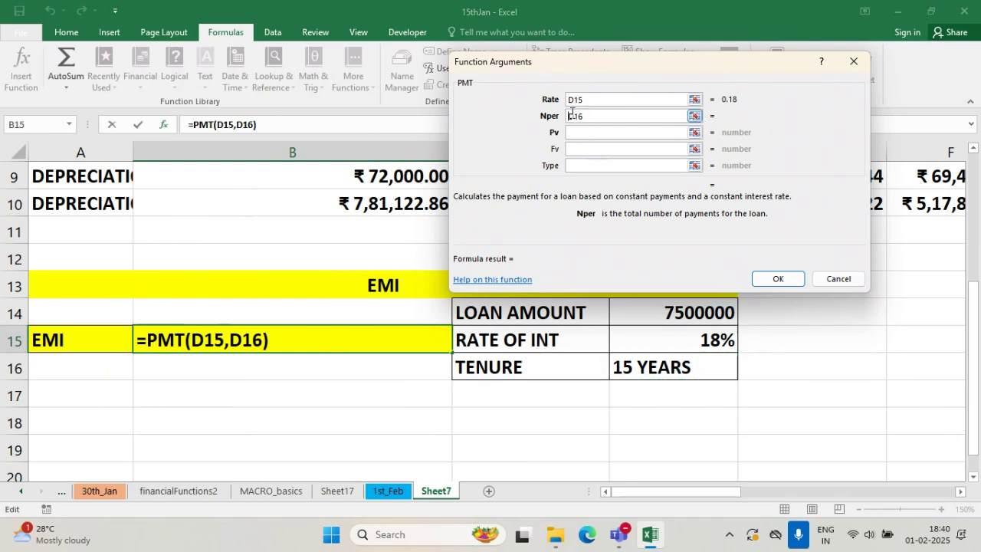
{"action": "type", "text": "LEF"}
{"action": "type", "text": "T("}
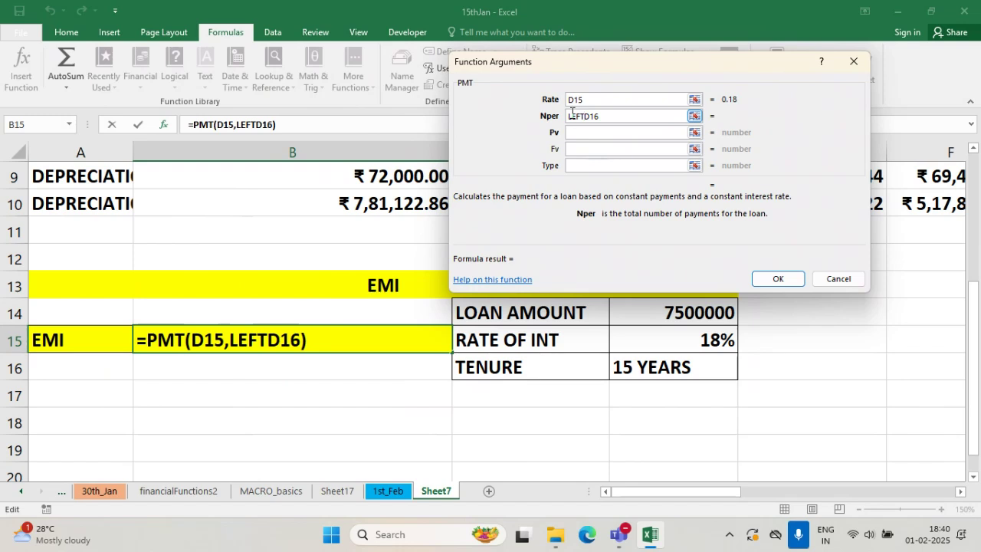
{"action": "left_click", "coordinate": [621, 114]}
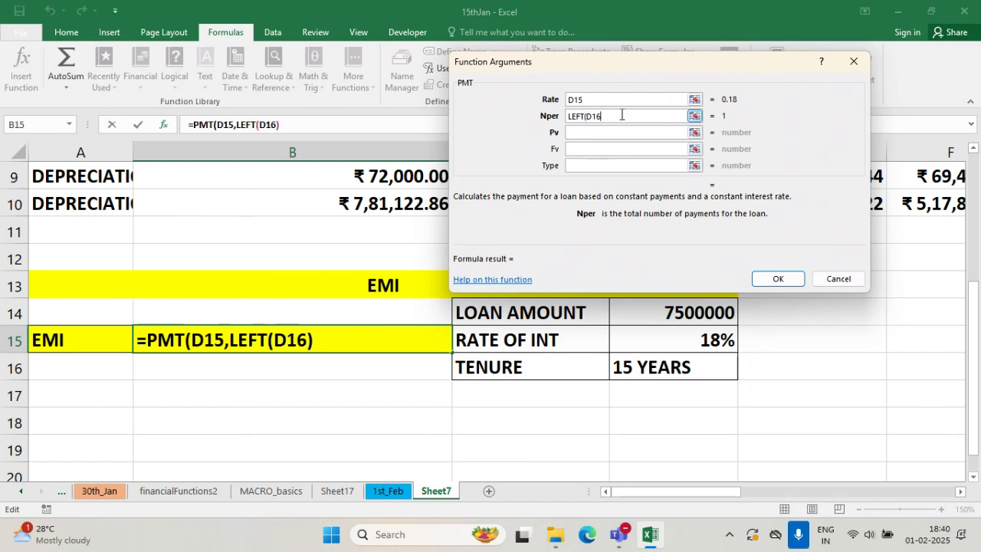
{"action": "type", "text": ",2)"}
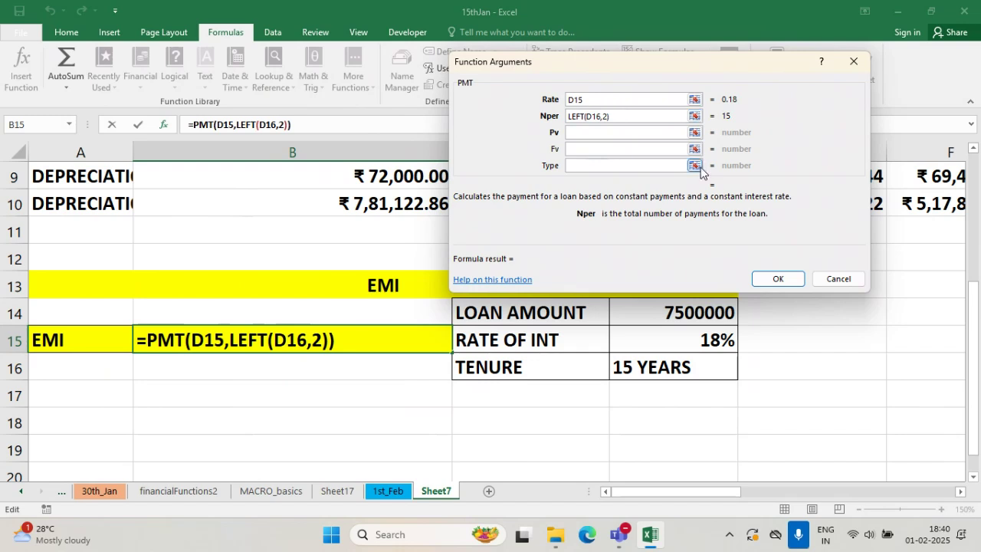
- Wrap the PMT function's Nper argument in VALUE so it reads VALUE(LEFT(D16,2))
{"action": "left_click", "coordinate": [569, 117]}
{"action": "type", "text": "VAL"}
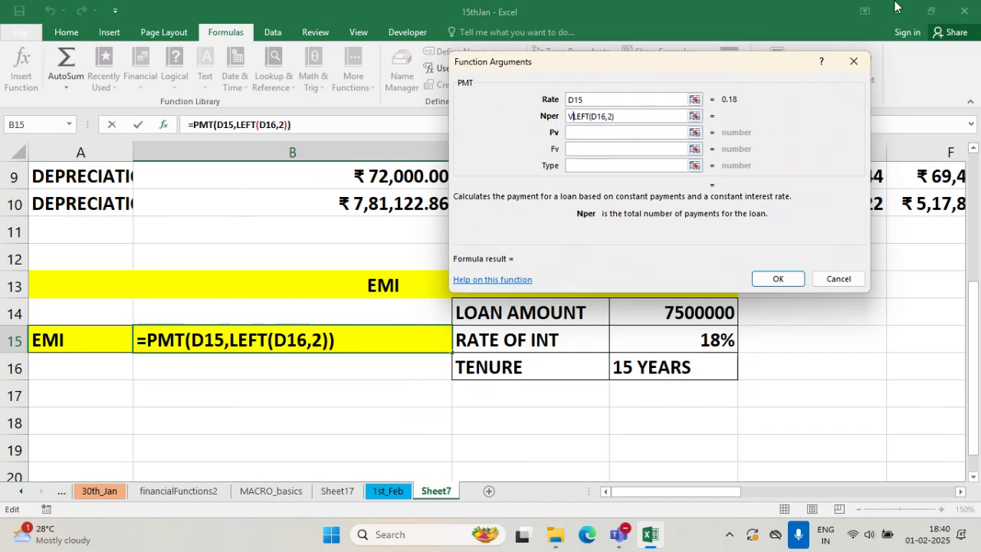
{"action": "type", "text": "UE("}
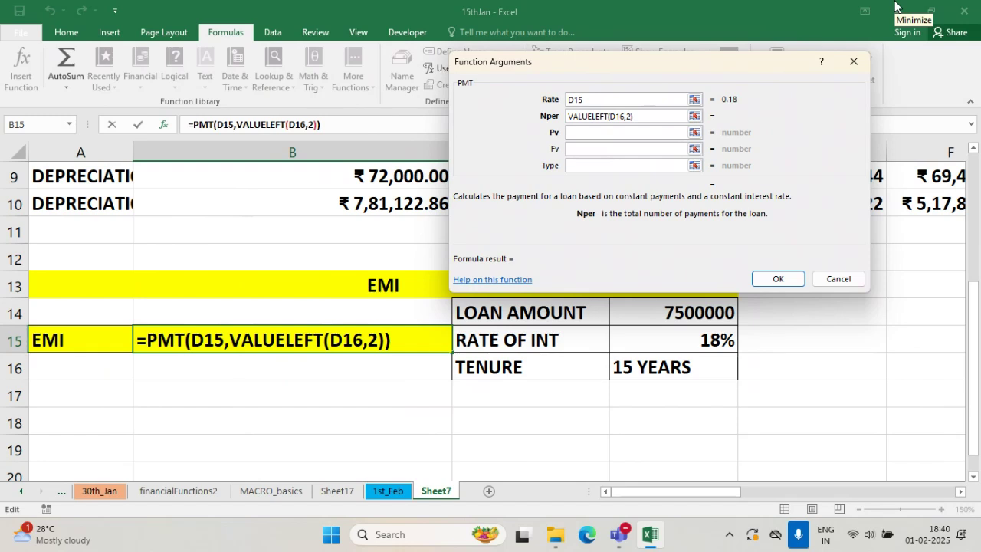
{"action": "left_click", "coordinate": [660, 120]}
{"action": "type", "text": ")"}
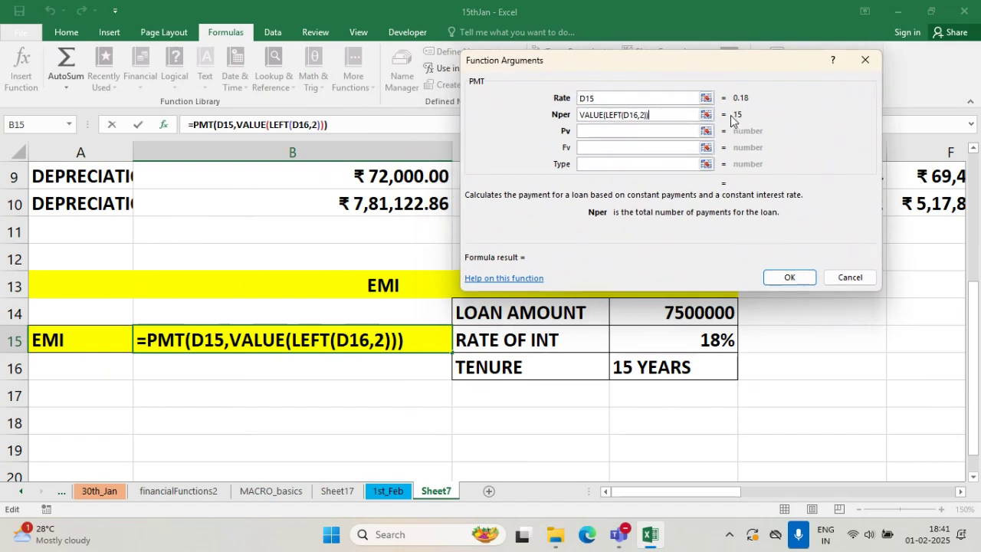
- Set the PMT function's Pv argument to the loan amount cell D14
{"action": "left_click_drag", "start_coordinate": [681, 69], "coordinate": [683, 67]}
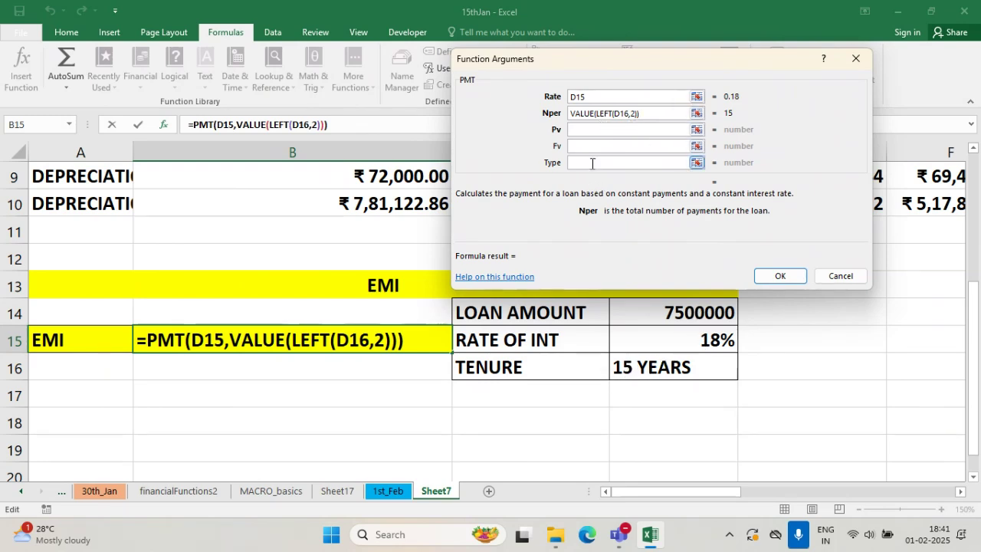
{"action": "left_click", "coordinate": [593, 129]}
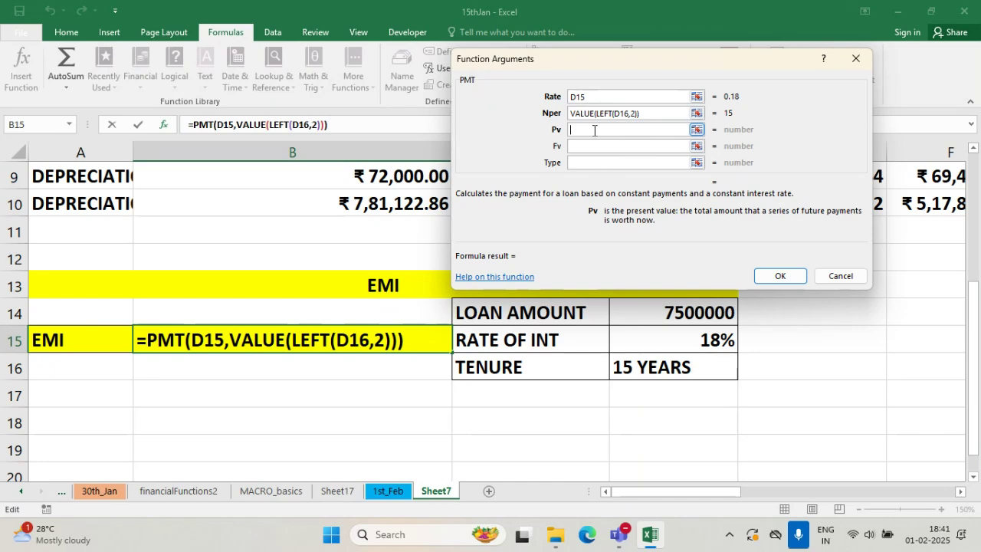
{"action": "left_click", "coordinate": [671, 310]}
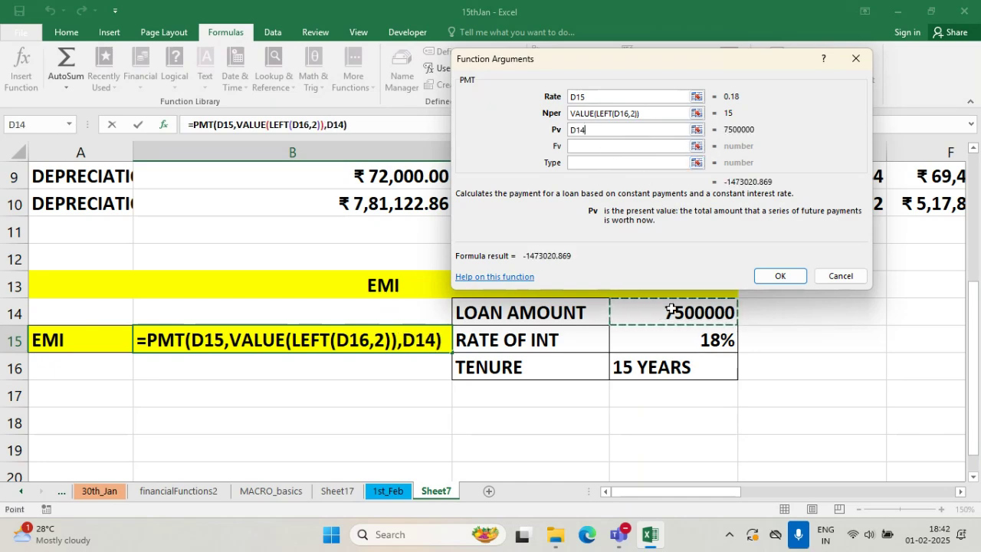
- Convert the PMT arguments to monthly terms with Rate as D15/12 and Nper as VALUE(LEFT(D16,2))*12
{"action": "left_click", "coordinate": [609, 98]}
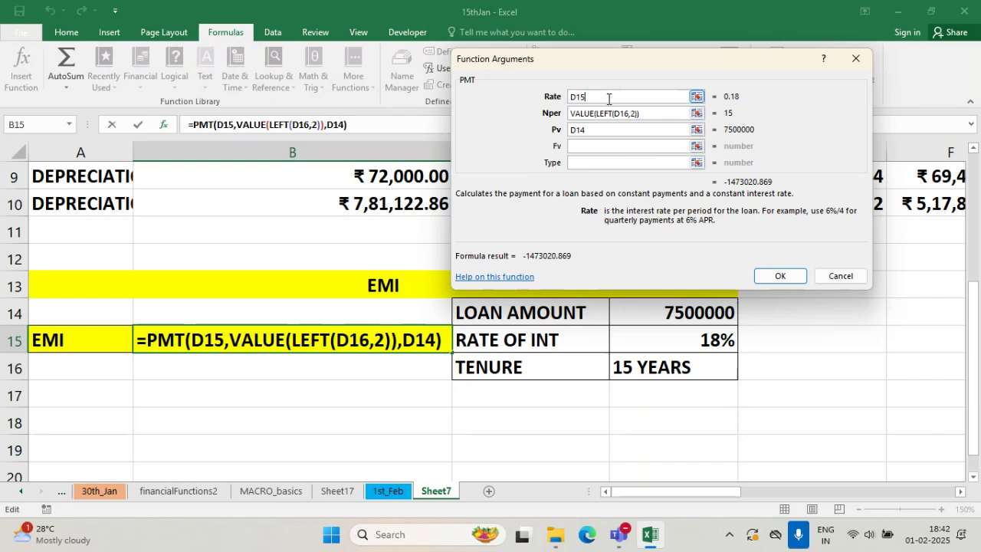
{"action": "type", "text": "/12"}
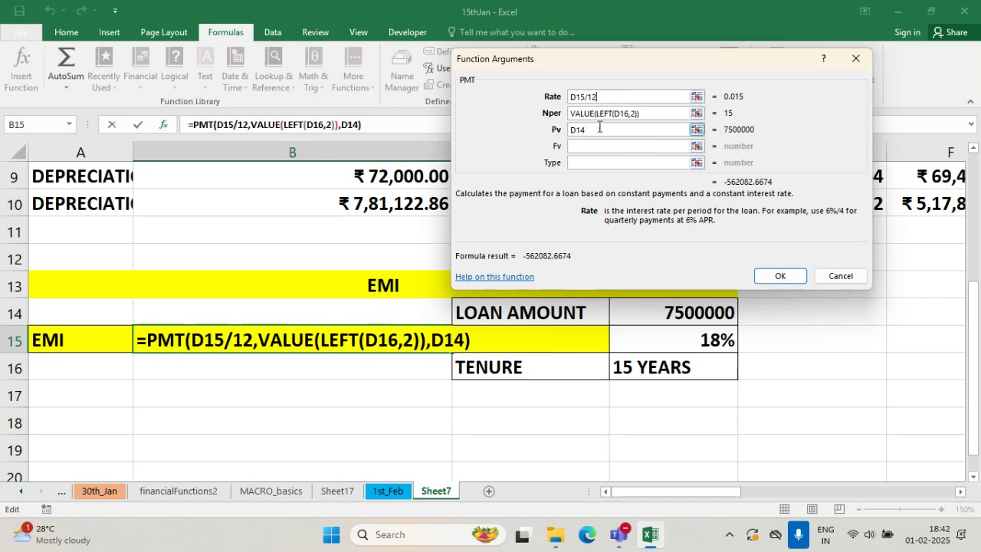
{"action": "left_click", "coordinate": [665, 115]}
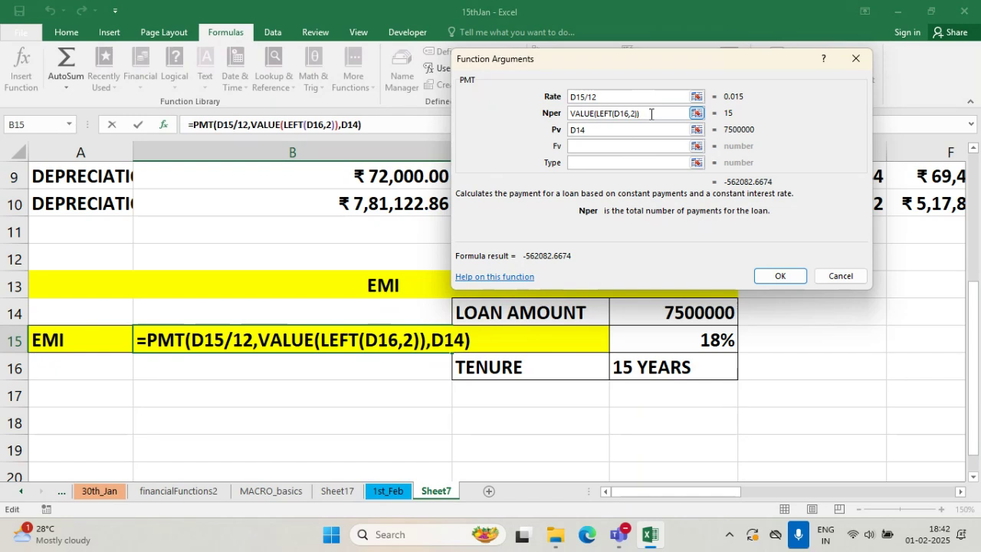
{"action": "type", "text": "*12"}
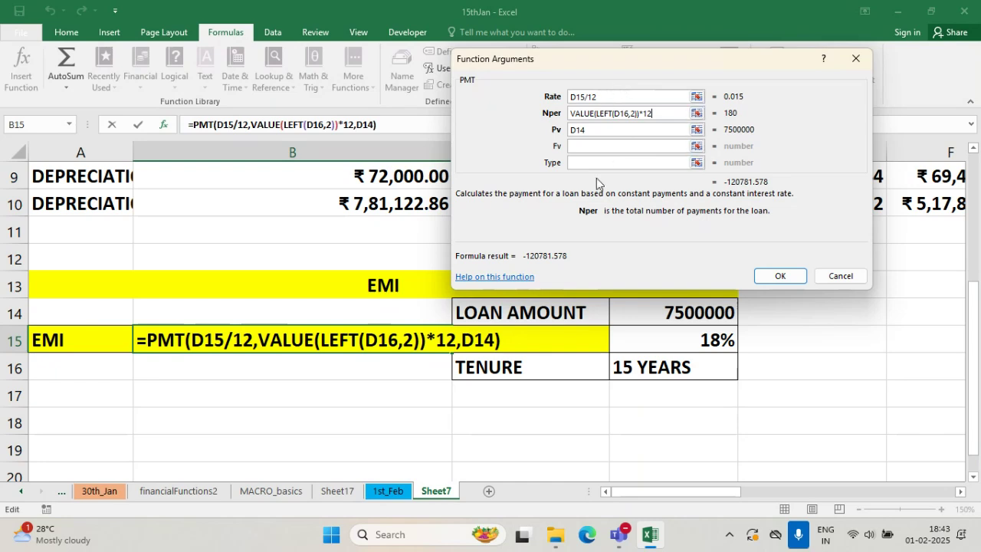
{"action": "left_click", "coordinate": [602, 131]}
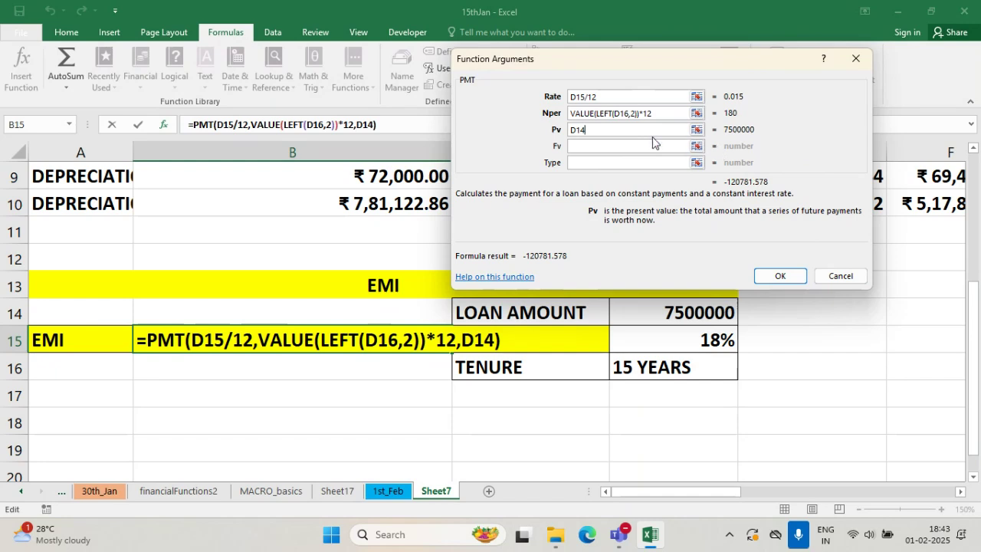
- Complete the PMT function in B15 with Rate D15/12, Nper VALUE(LEFT(D16,2))*12 and Pv D14
{"action": "left_click", "coordinate": [656, 113]}
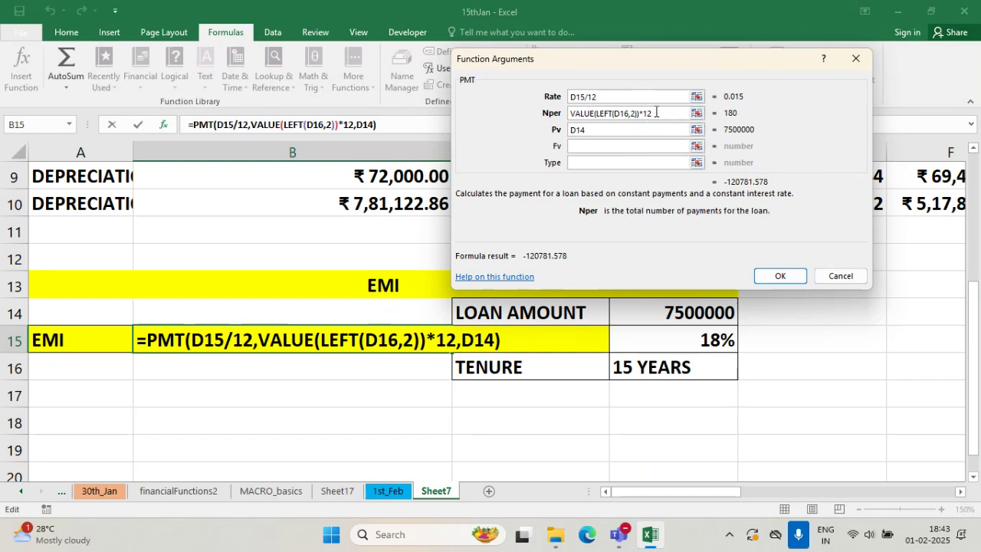
{"action": "left_click", "coordinate": [617, 128]}
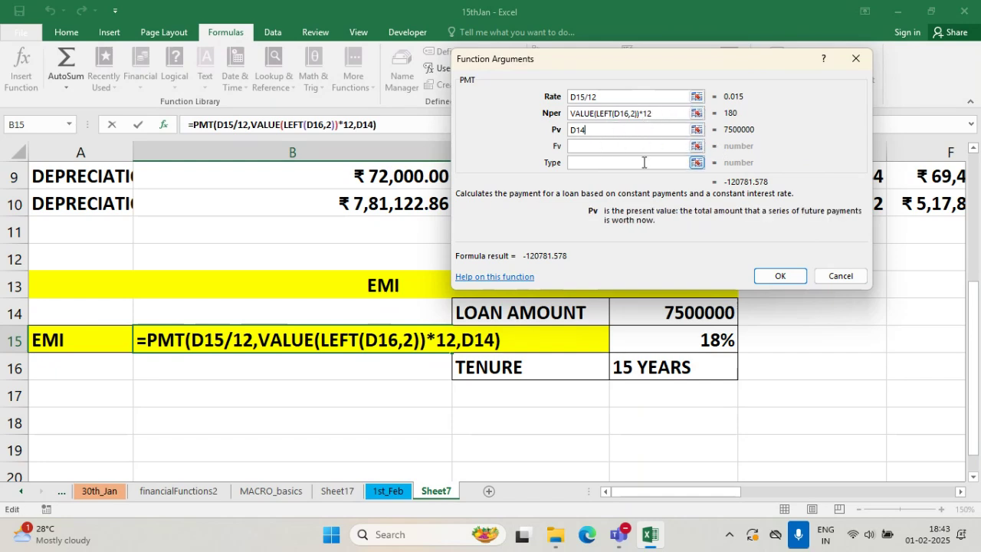
{"action": "left_click", "coordinate": [767, 277]}
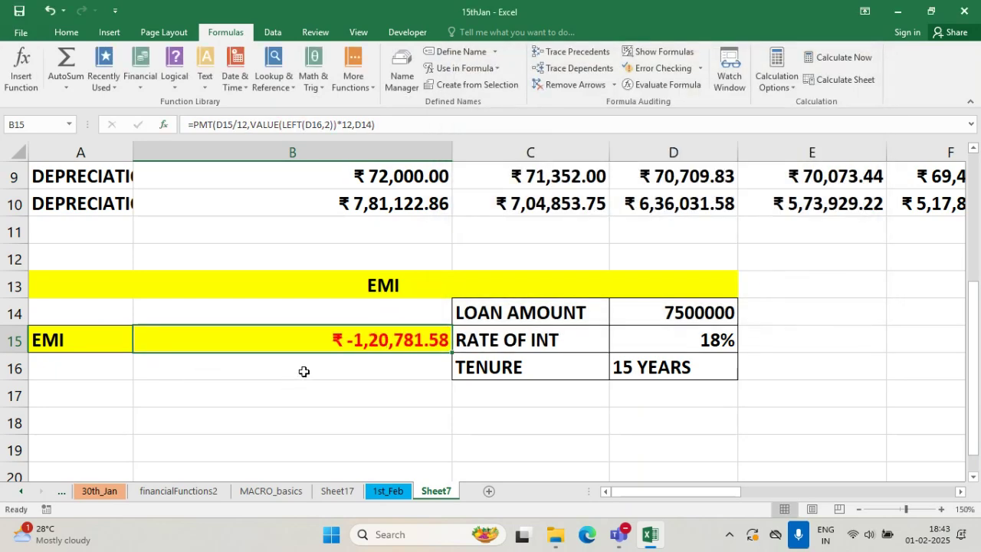
- Enter a FORMULATEXT formula referencing B15 in cell B16 and widen column B to fit the whole formula text
{"action": "left_click", "coordinate": [343, 365]}
{"action": "type", "text": "="}
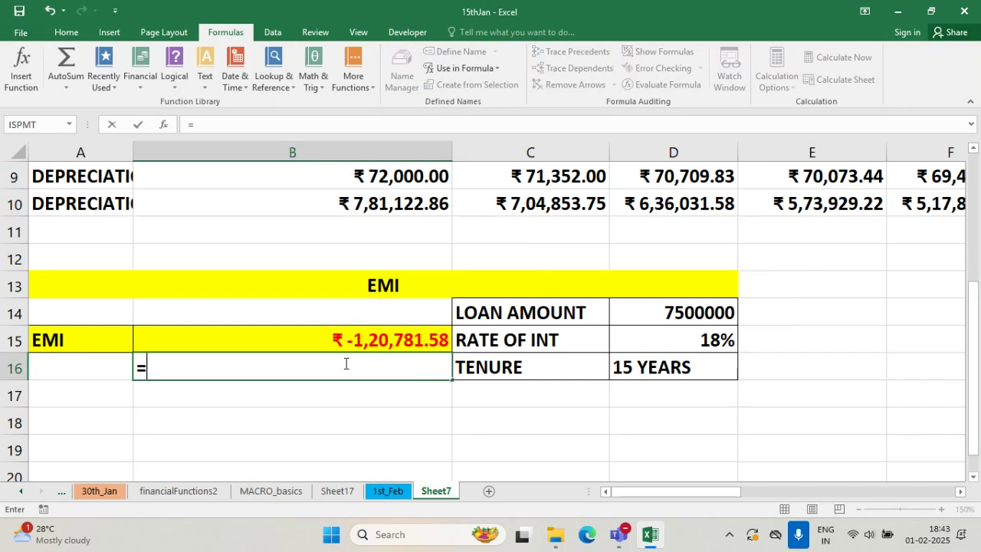
{"action": "type", "text": "form"}
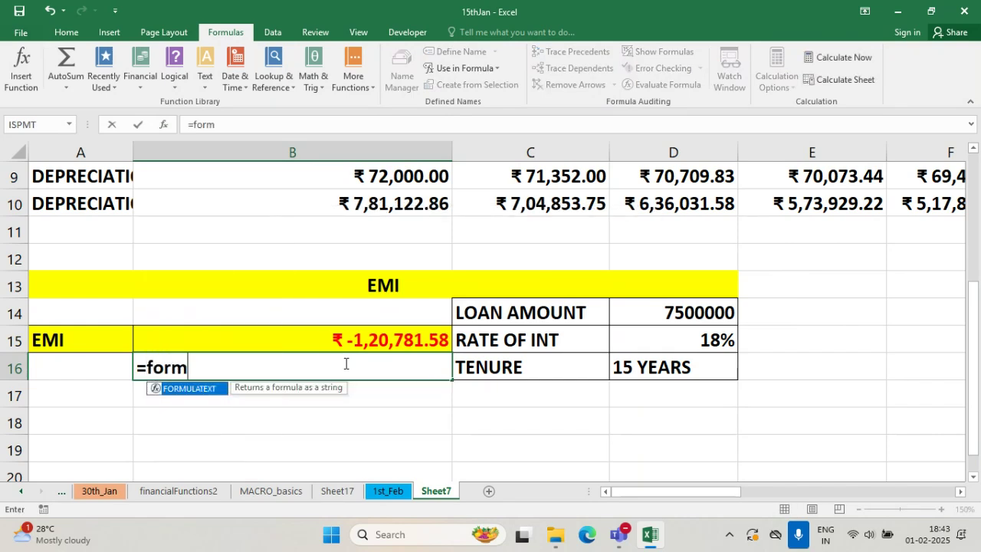
{"action": "type", "text": "ulatext("}
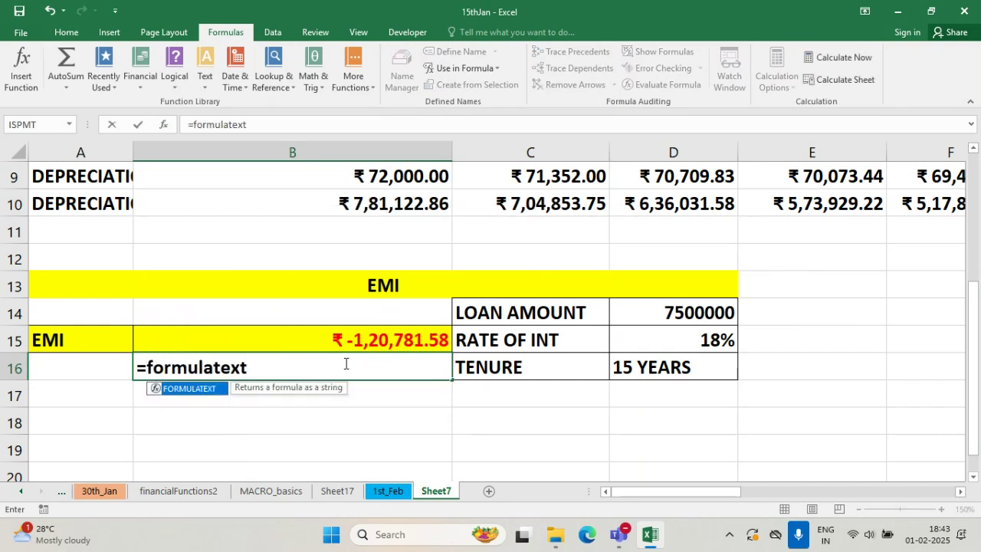
{"action": "left_click", "coordinate": [340, 336]}
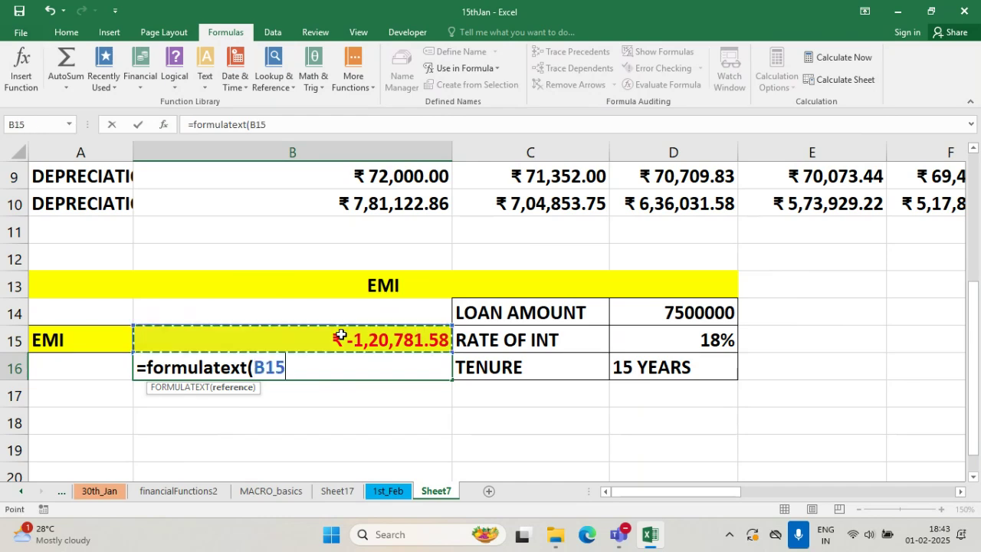
{"action": "key", "text": "Return"}
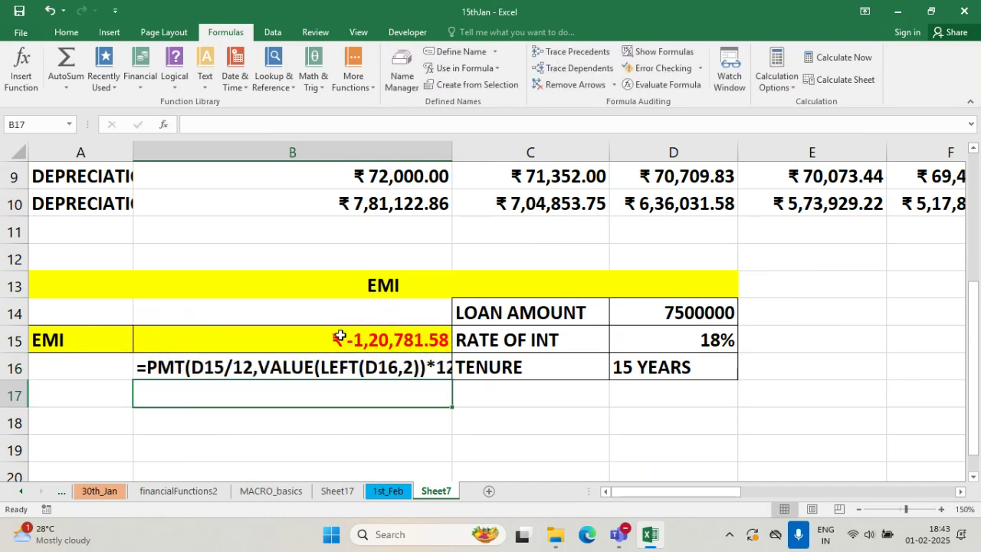
{"action": "left_click_drag", "start_coordinate": [452, 153], "coordinate": [510, 153]}
- Format the formula text in B16 with a red font and cell borders
{"action": "left_click", "coordinate": [477, 343]}
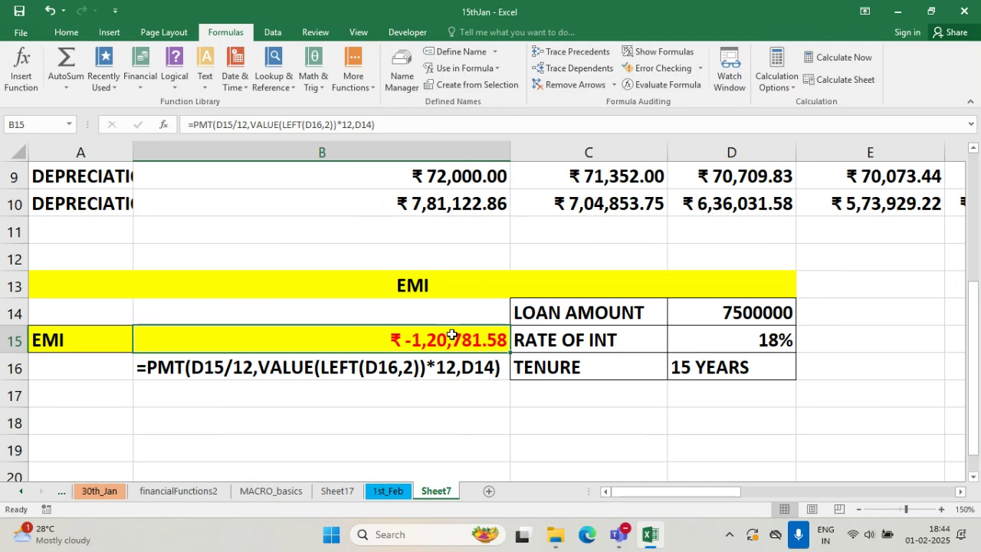
{"action": "left_click", "coordinate": [343, 370]}
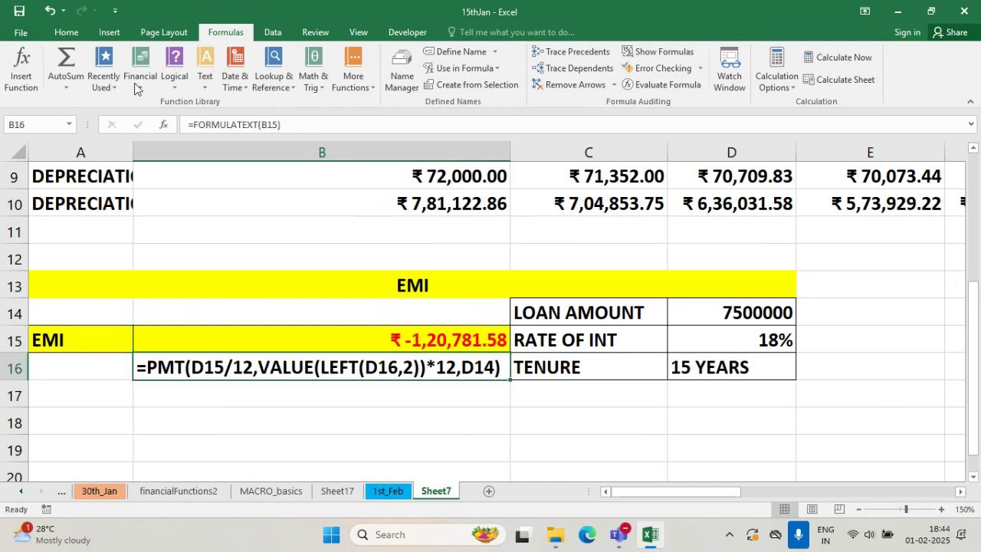
{"action": "left_click", "coordinate": [66, 32]}
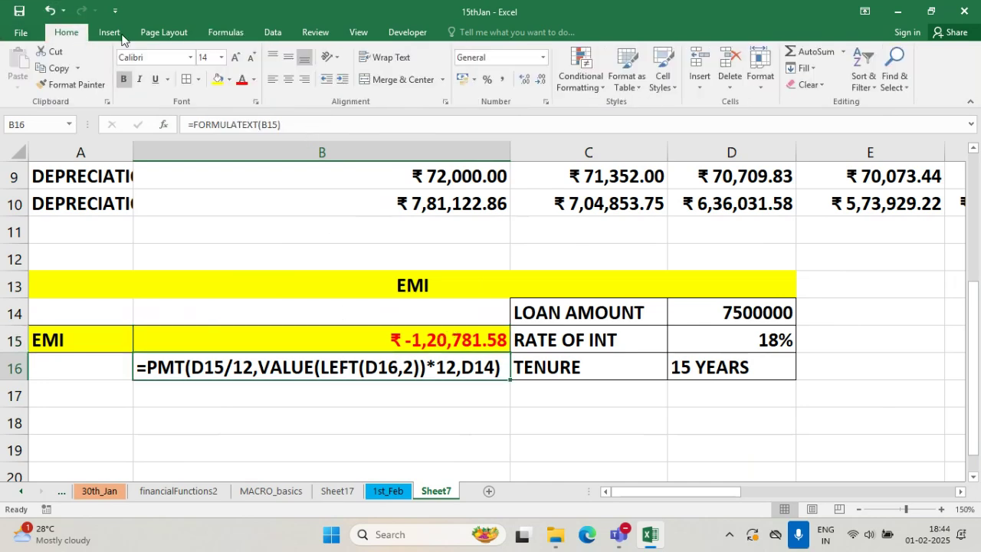
{"action": "left_click", "coordinate": [241, 79]}
{"action": "left_click", "coordinate": [225, 439]}
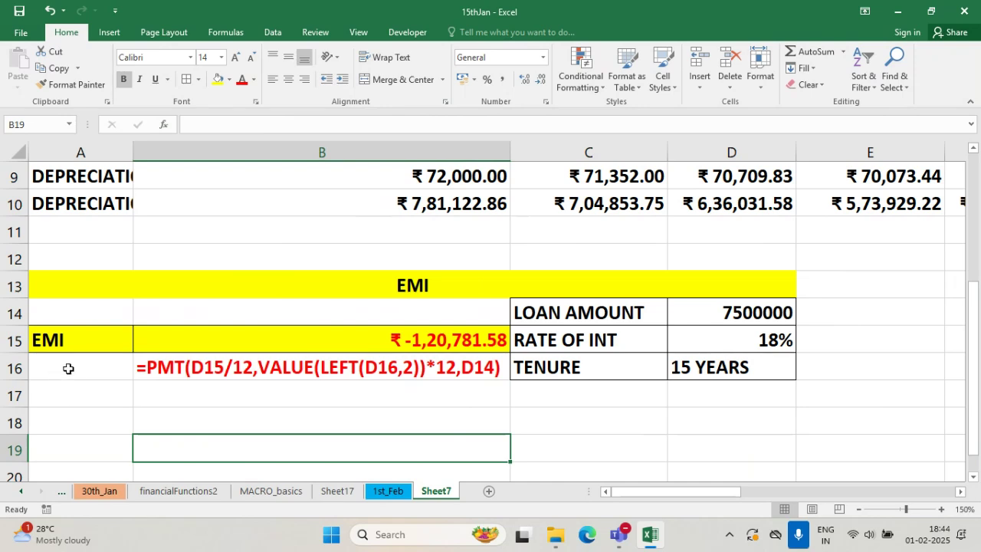
{"action": "left_click", "coordinate": [170, 362]}
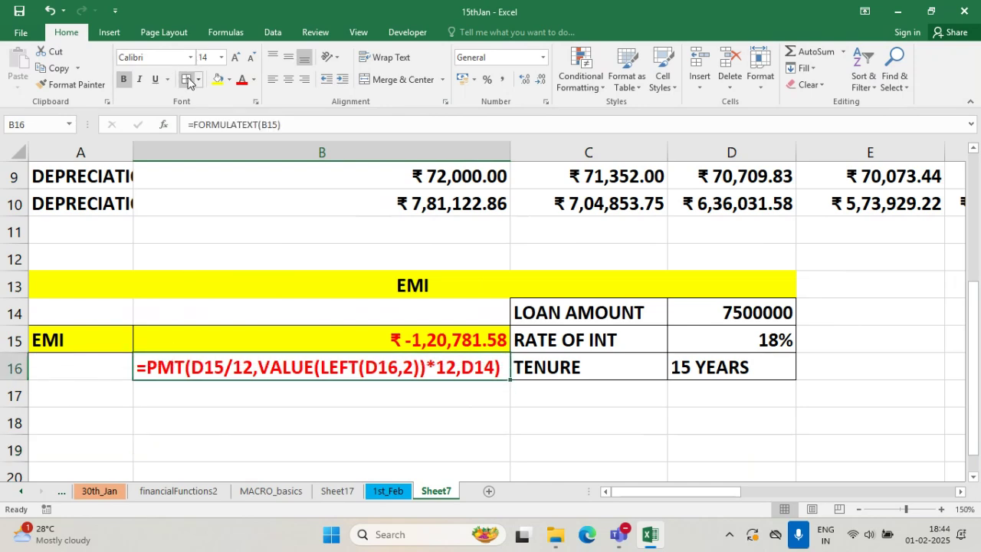
{"action": "left_click", "coordinate": [503, 458]}
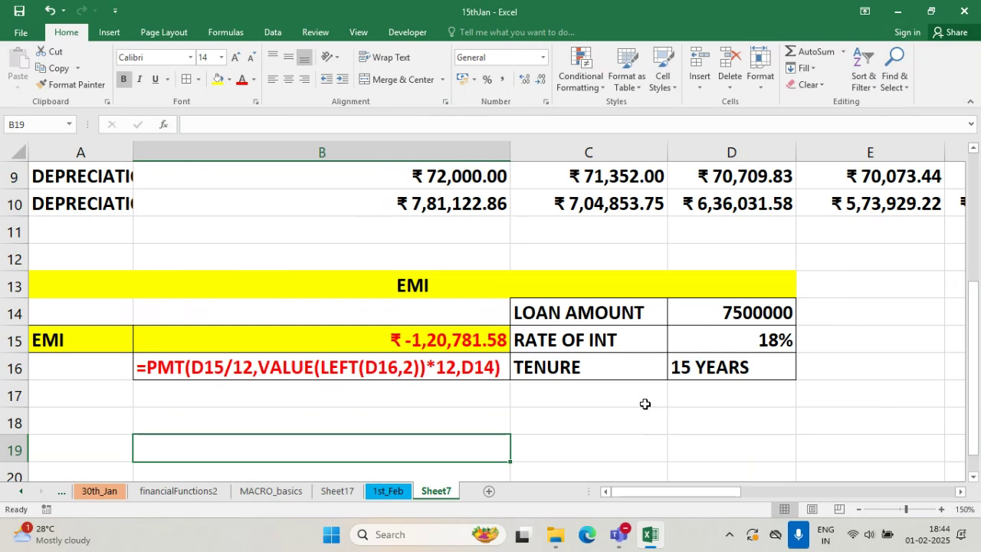
{"action": "scroll", "coordinate": [528, 378], "scroll_direction": "down", "scroll_amount": 1}
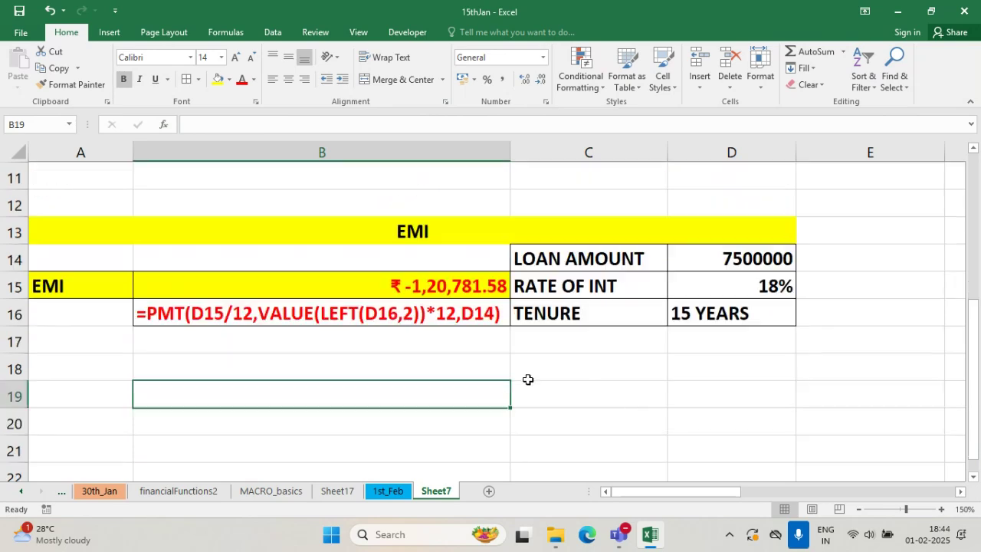
{"action": "scroll", "coordinate": [528, 376], "scroll_direction": "down", "scroll_amount": 1}
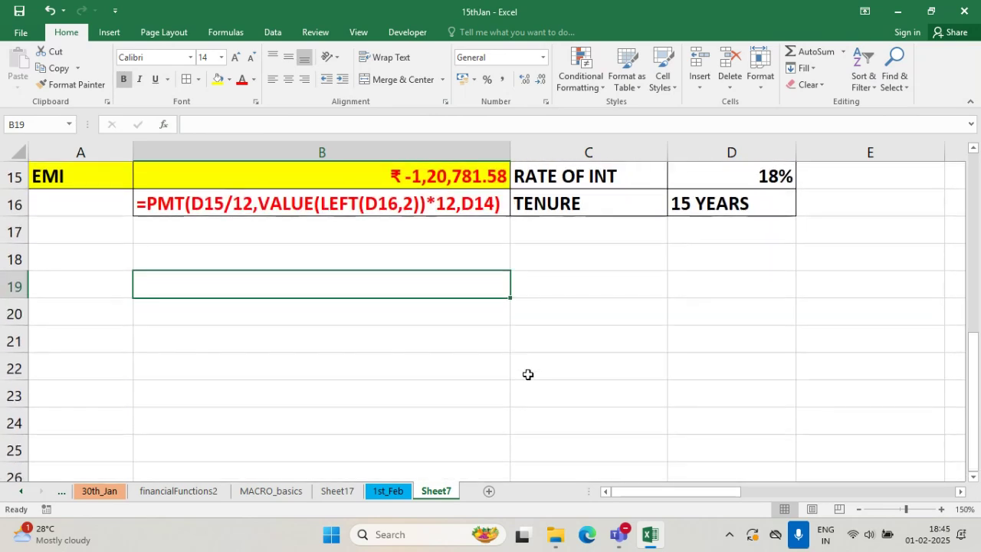
{"action": "left_click", "coordinate": [974, 149]}
{"action": "left_click", "coordinate": [973, 149]}
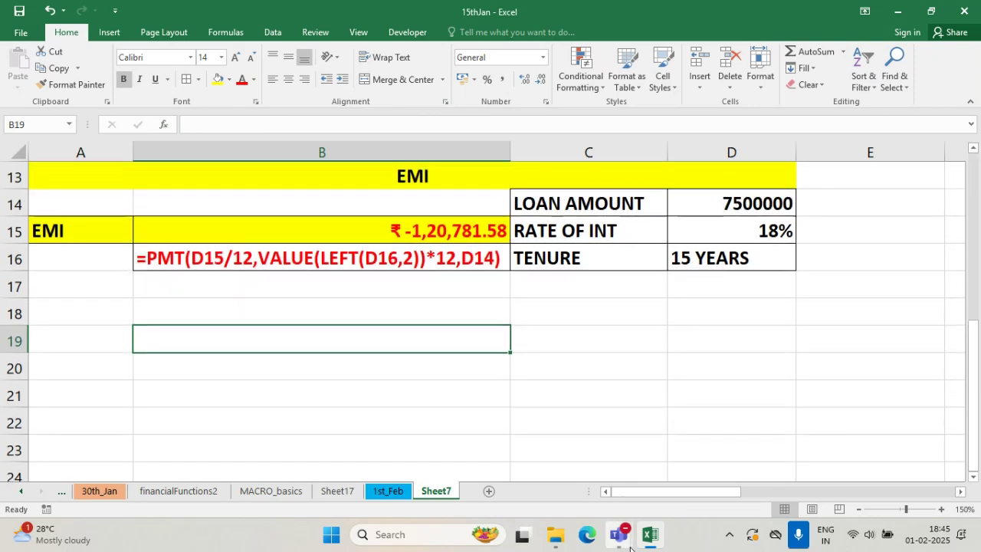
- Switch to the Teams live event, read through the new attendee questions in the Q&A, and return to the Excel sheet
{"action": "mouse_move", "coordinate": [624, 540]}
{"action": "left_click", "coordinate": [617, 463]}
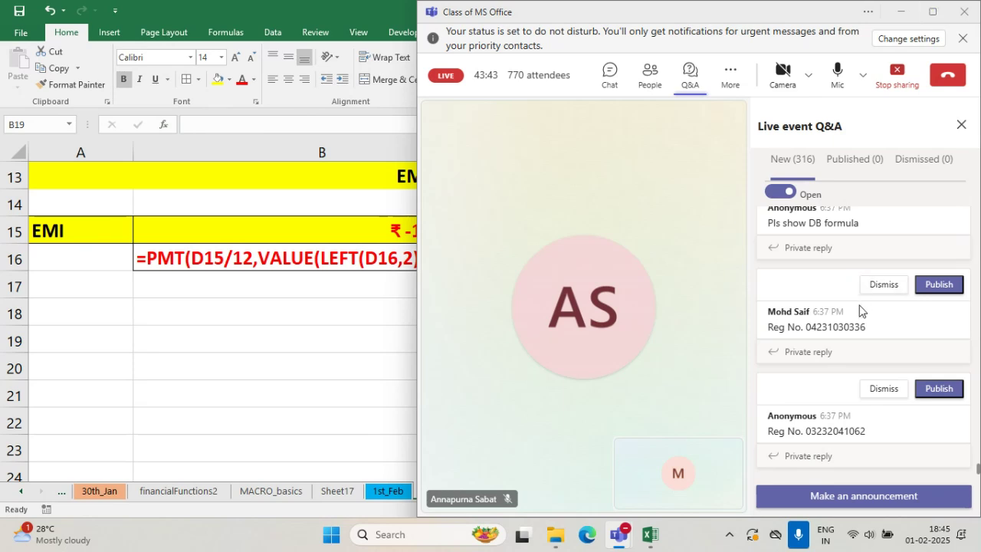
{"action": "scroll", "coordinate": [862, 312], "scroll_direction": "down", "scroll_amount": 2}
{"action": "scroll", "coordinate": [844, 345], "scroll_direction": "down", "scroll_amount": 2}
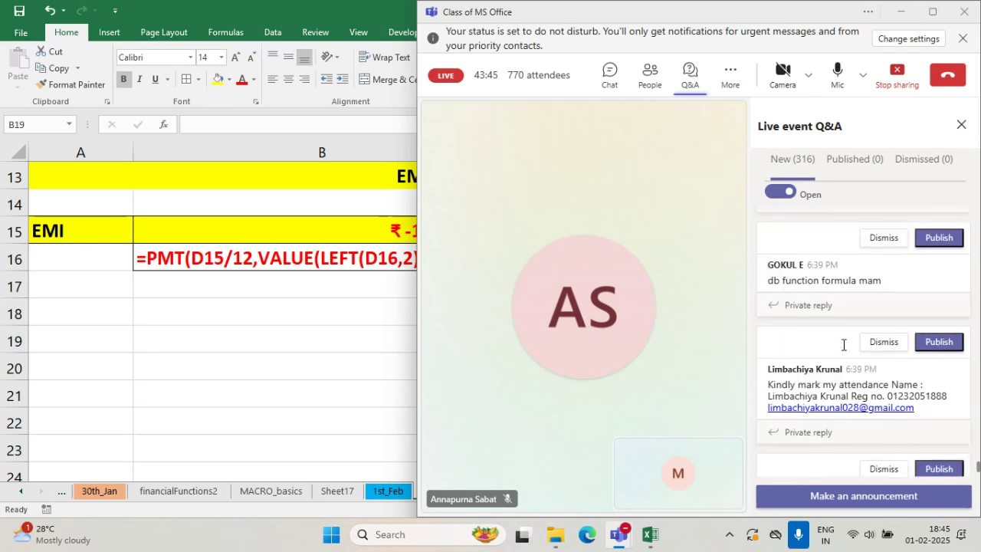
{"action": "scroll", "coordinate": [843, 344], "scroll_direction": "down", "scroll_amount": 2}
{"action": "scroll", "coordinate": [843, 345], "scroll_direction": "down", "scroll_amount": 5}
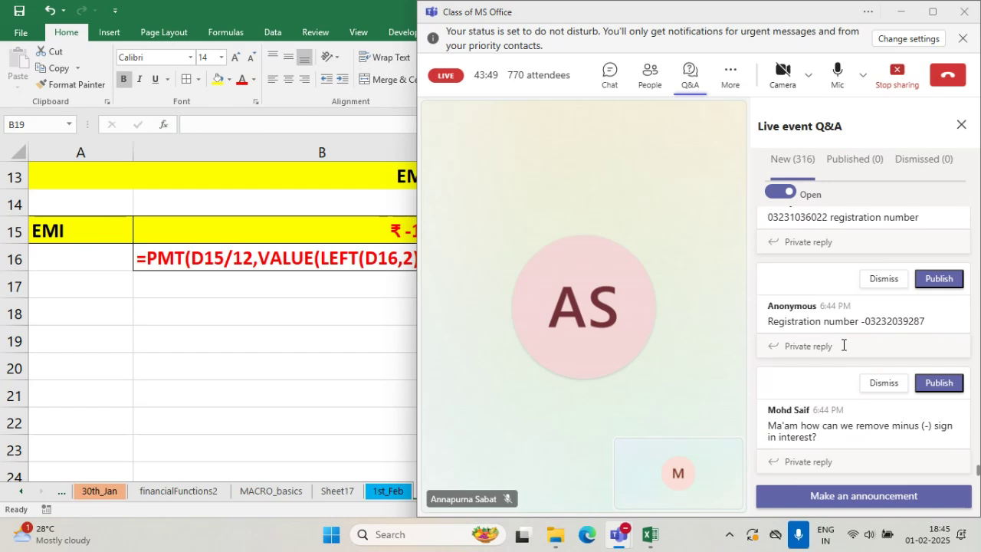
{"action": "scroll", "coordinate": [844, 345], "scroll_direction": "down", "scroll_amount": 1}
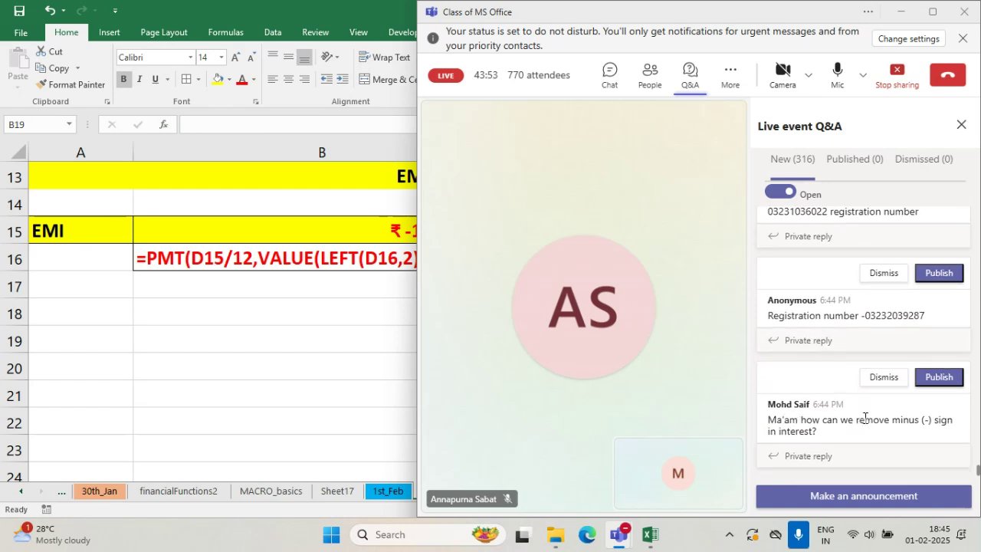
{"action": "scroll", "coordinate": [865, 417], "scroll_direction": "up", "scroll_amount": 5}
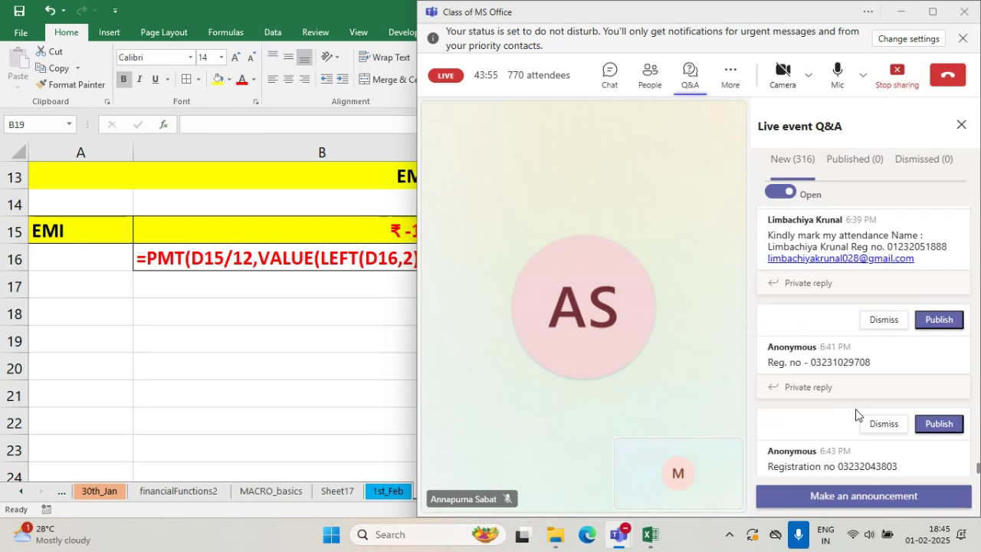
{"action": "scroll", "coordinate": [856, 414], "scroll_direction": "down", "scroll_amount": 5}
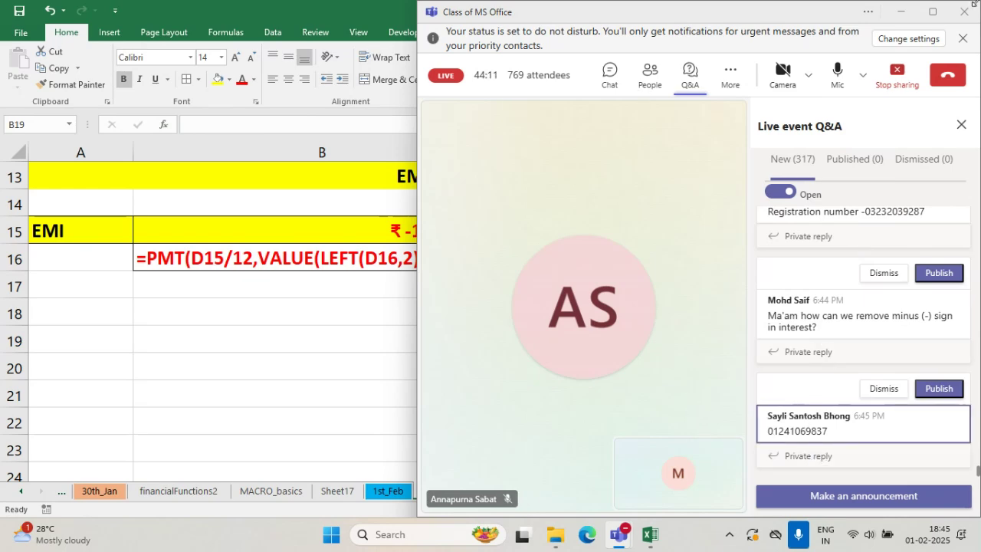
{"action": "left_click", "coordinate": [901, 11]}
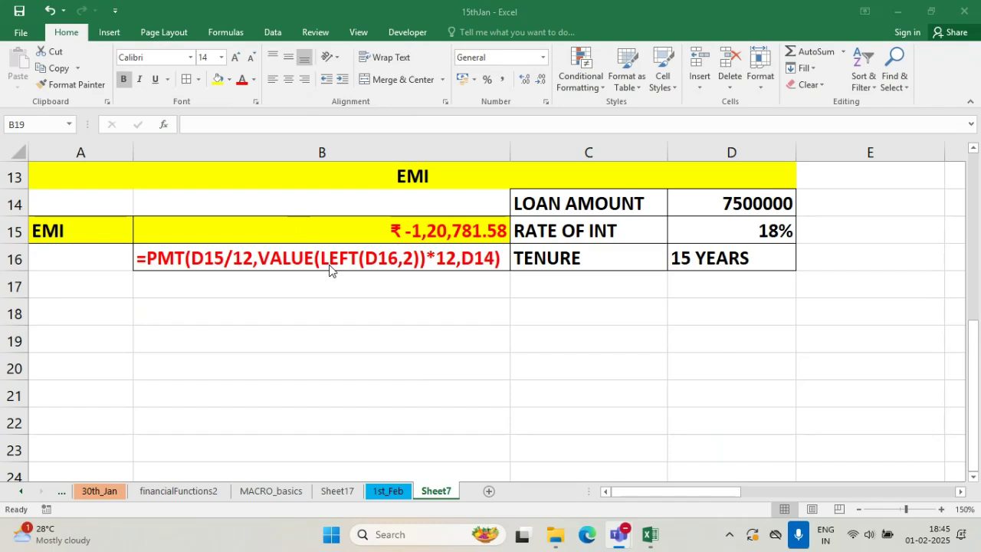
- Wrap the PMT formula in B15 in the ABS function and widen column B to fit the formula text in B16
{"action": "double_click", "coordinate": [352, 230]}
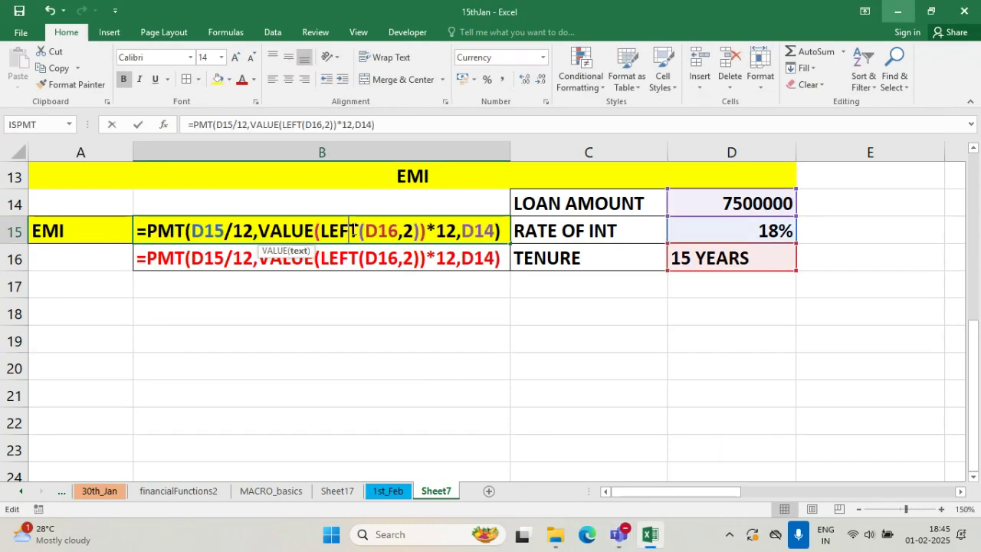
{"action": "left_click", "coordinate": [147, 230]}
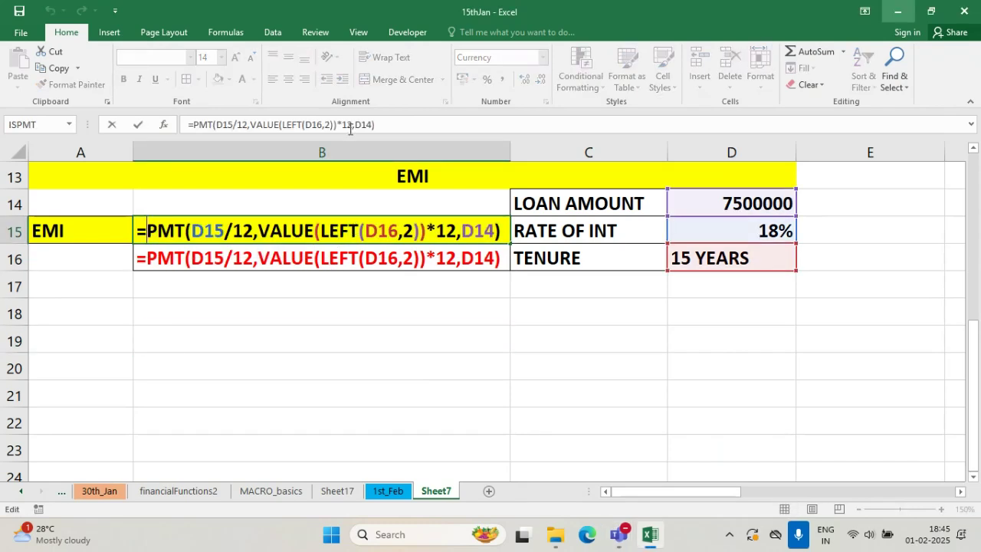
{"action": "type", "text": "abs("}
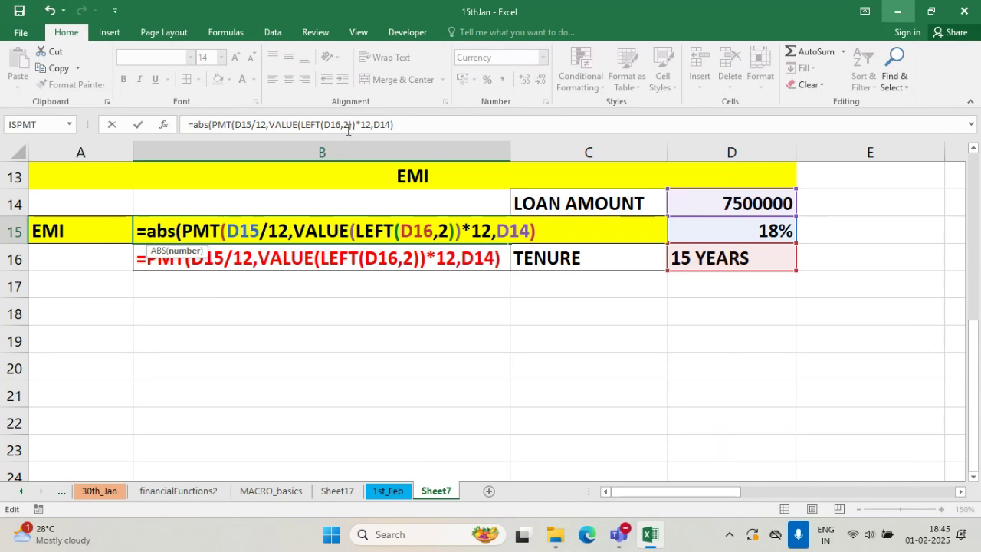
{"action": "left_click", "coordinate": [543, 236]}
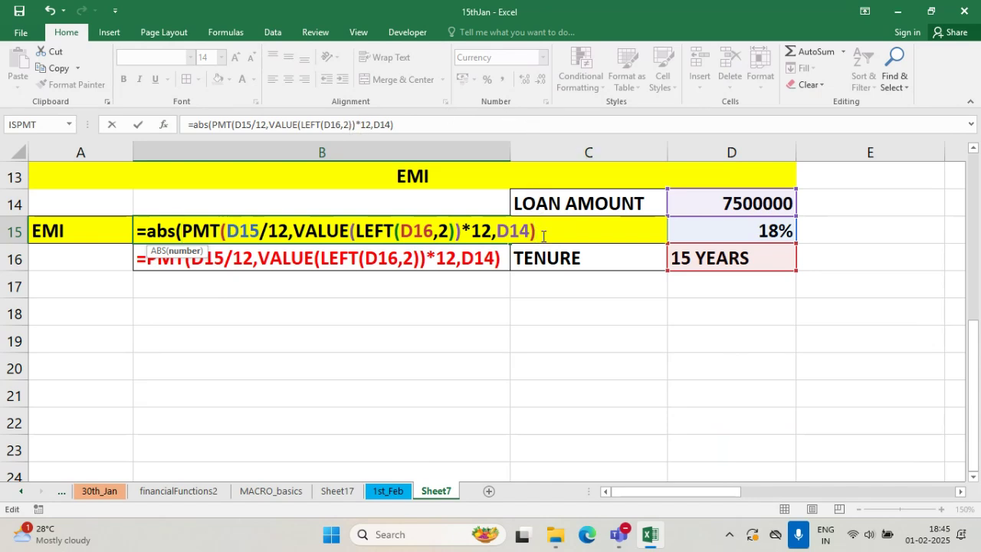
{"action": "type", "text": ")"}
{"action": "key", "text": "Return"}
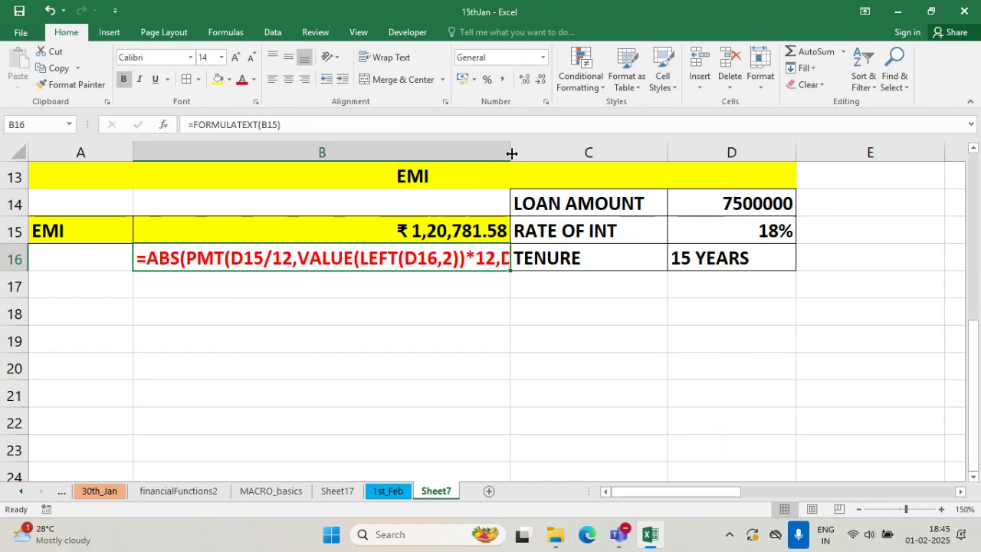
{"action": "left_click_drag", "start_coordinate": [512, 153], "coordinate": [550, 153]}
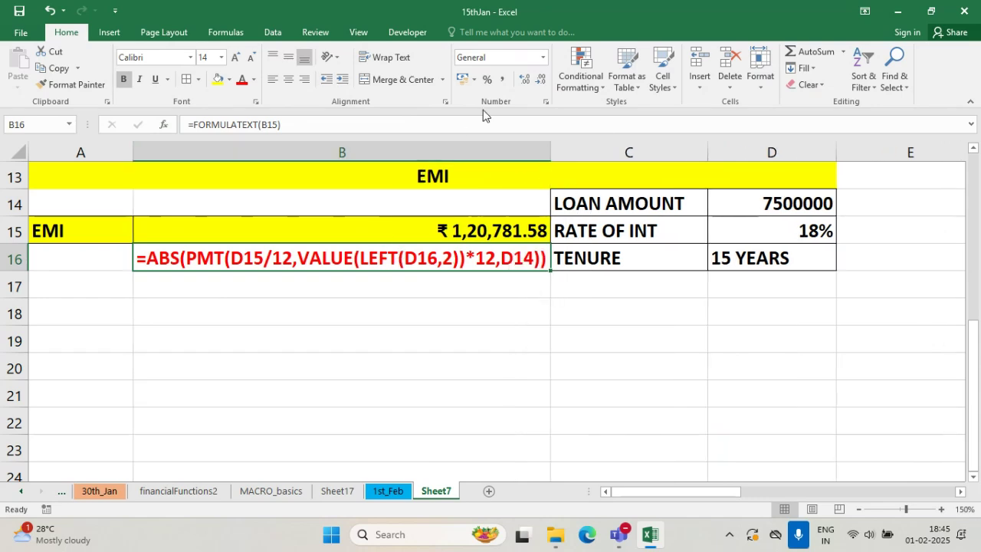
{"action": "left_click", "coordinate": [525, 230]}
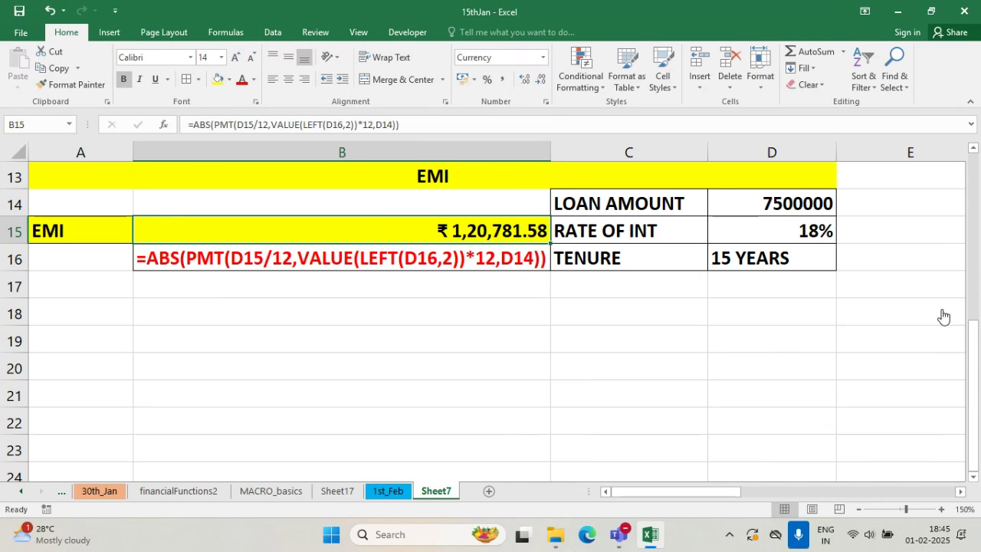
- Check the latest Q&A messages in the Teams live event, then return to the Excel sheet at cell B18
{"action": "key", "text": "alt+Tab"}
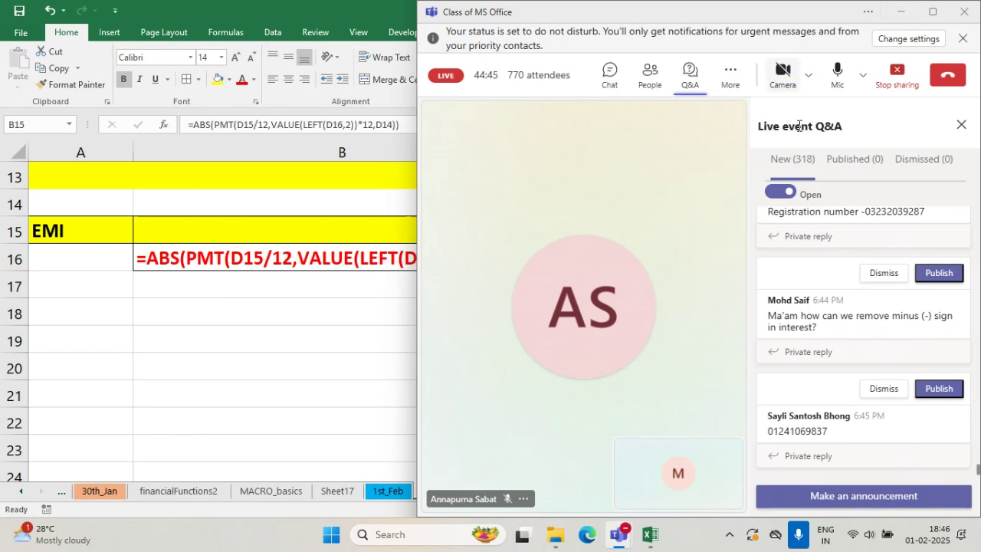
{"action": "scroll", "coordinate": [814, 442], "scroll_direction": "down", "scroll_amount": 2}
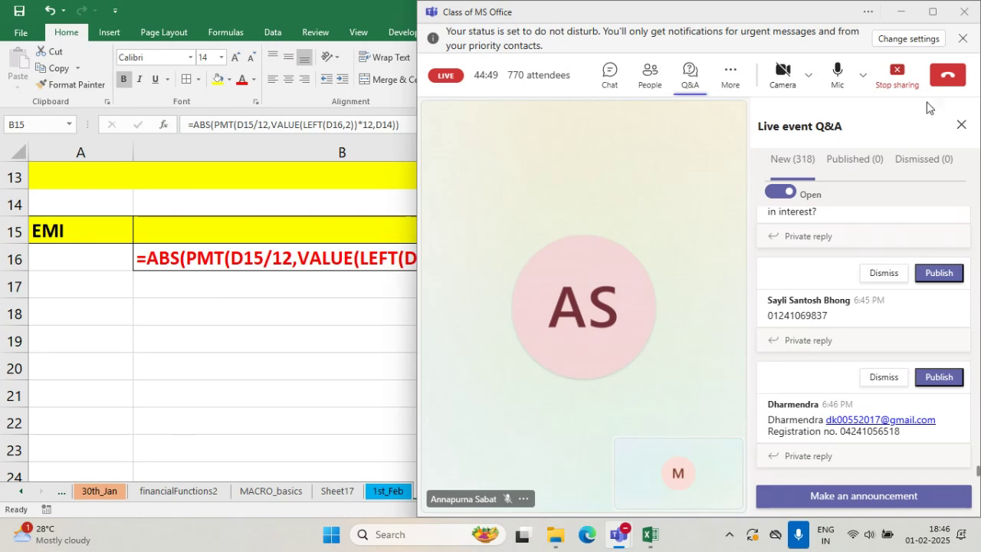
{"action": "left_click", "coordinate": [902, 11]}
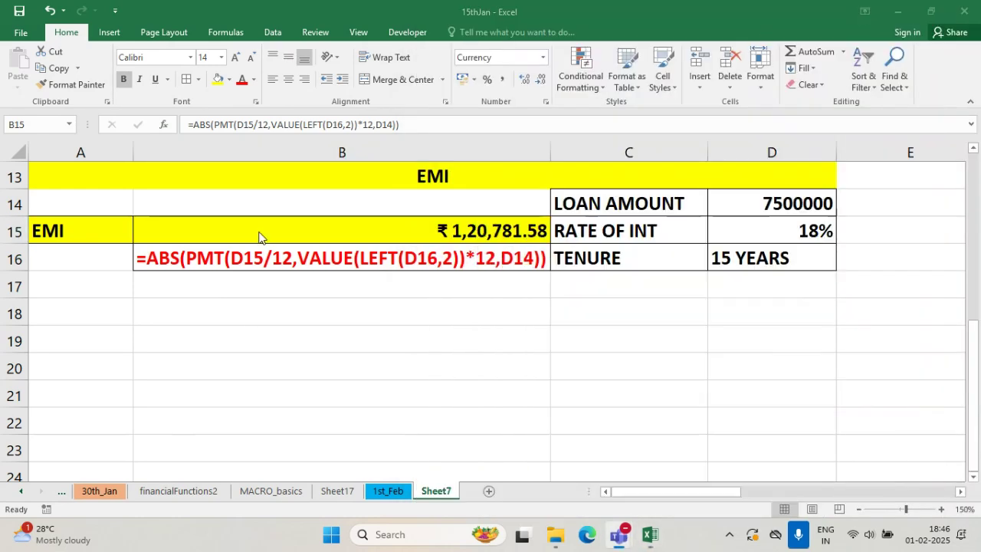
{"action": "left_click", "coordinate": [265, 318]}
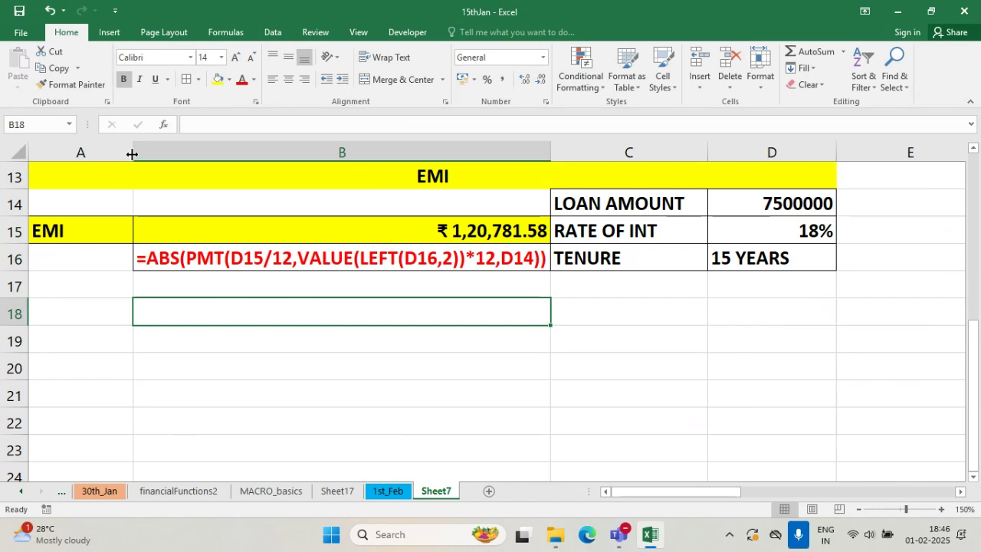
- Widen column A by nearly half its width and narrow column B by about a third
{"action": "left_click_drag", "start_coordinate": [132, 154], "coordinate": [178, 154]}
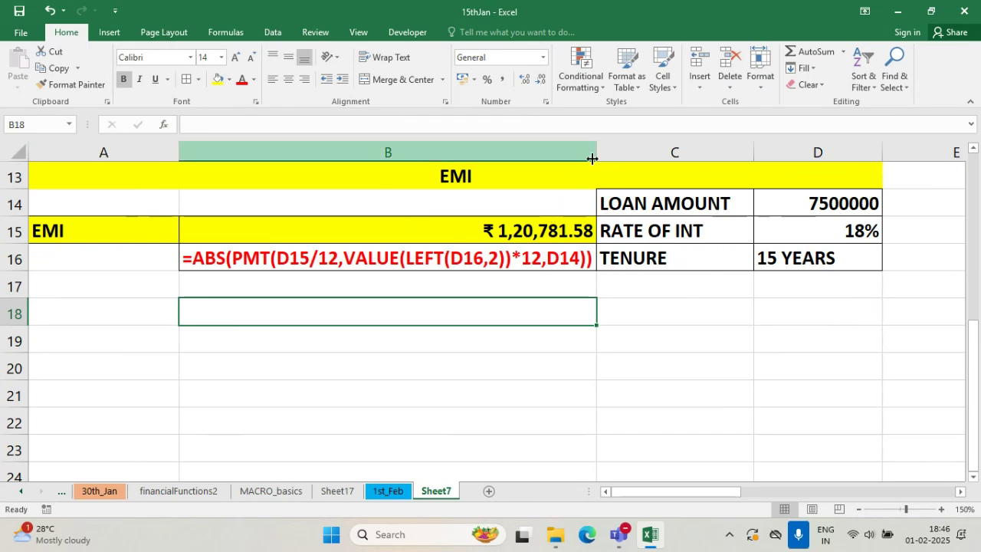
{"action": "left_click_drag", "start_coordinate": [595, 151], "coordinate": [455, 151]}
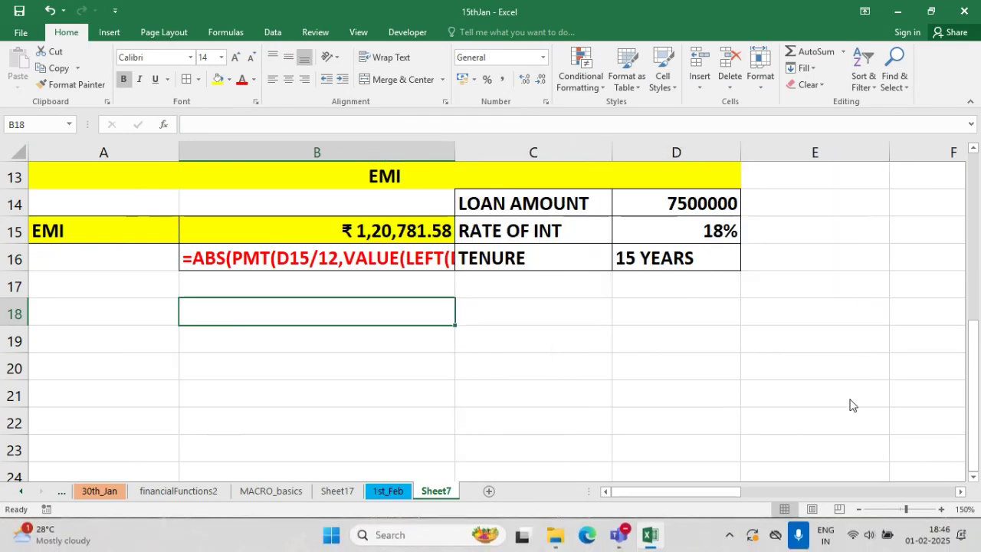
- Switch to the Teams live event, read the newest Q&A entries, and minimize it to return to the Excel sheet
{"action": "key", "text": "alt+Tab"}
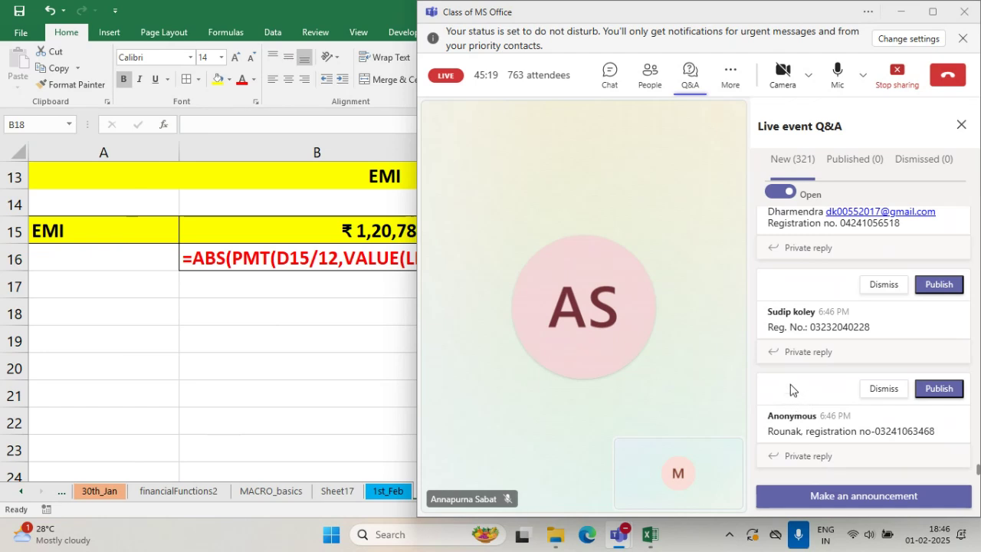
{"action": "scroll", "coordinate": [813, 406], "scroll_direction": "down", "scroll_amount": 2}
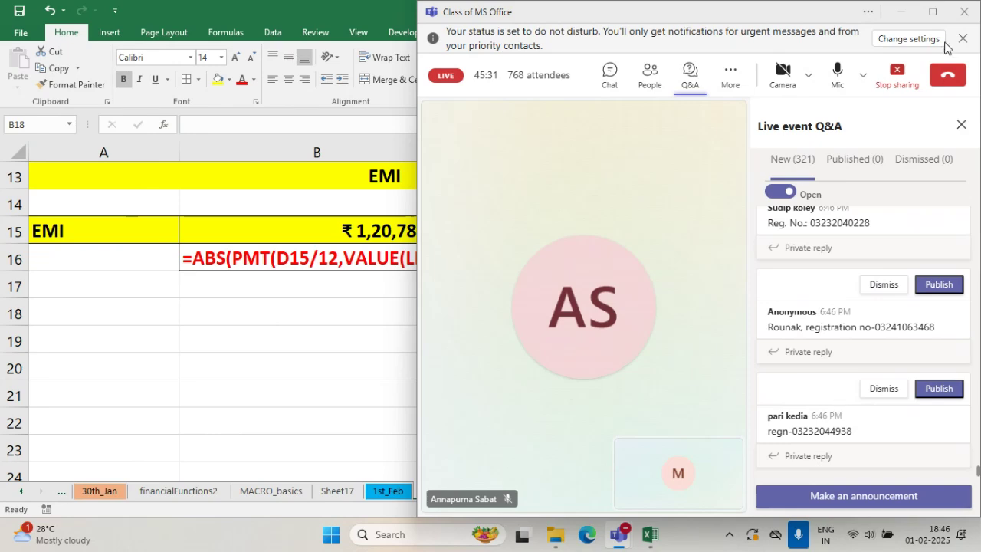
{"action": "left_click", "coordinate": [900, 11]}
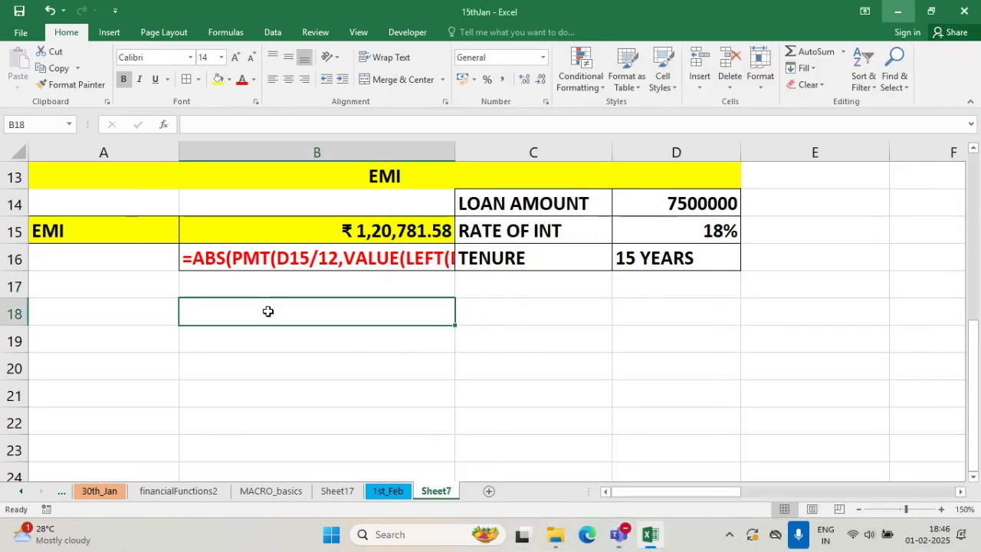
- Enter the values for a second loan example in A18:A20: Rs. 8000000, 16.5% p.a. and 20 years
{"action": "left_click", "coordinate": [161, 312]}
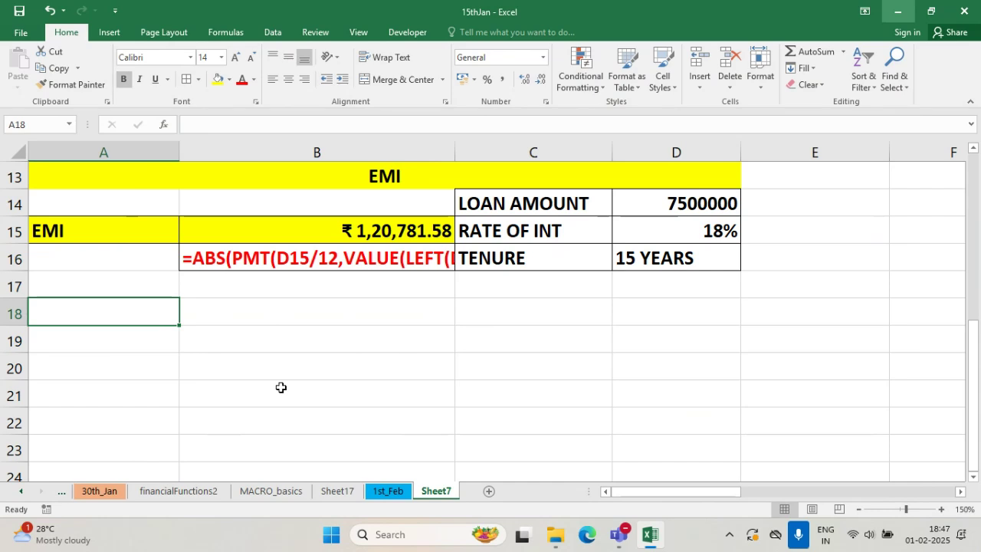
{"action": "type", "text": "R"}
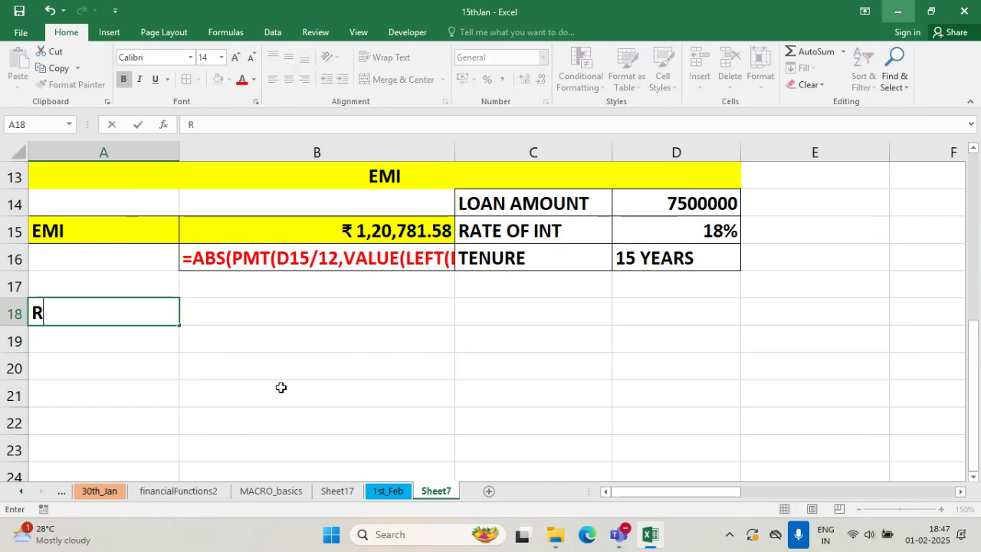
{"action": "type", "text": "s. 8"}
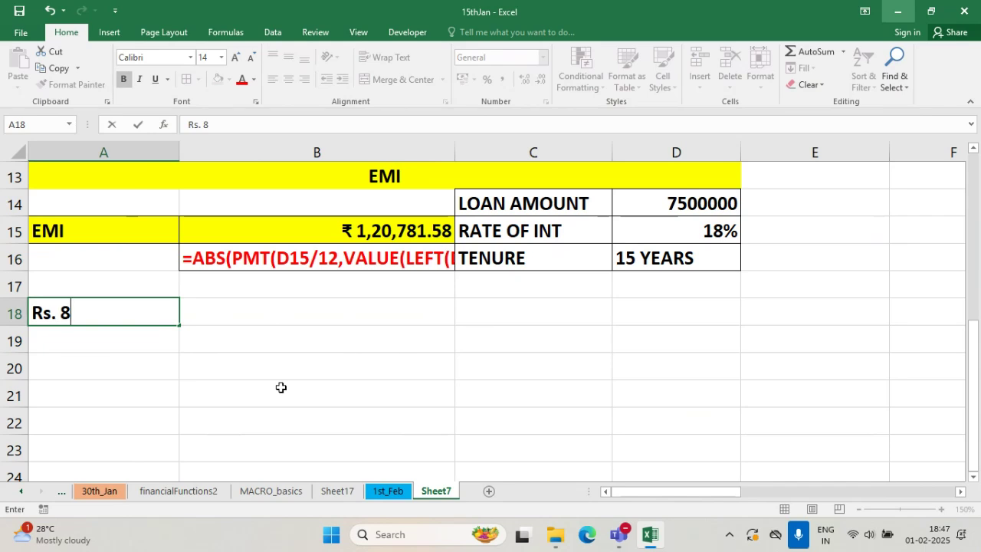
{"action": "type", "text": "000000"}
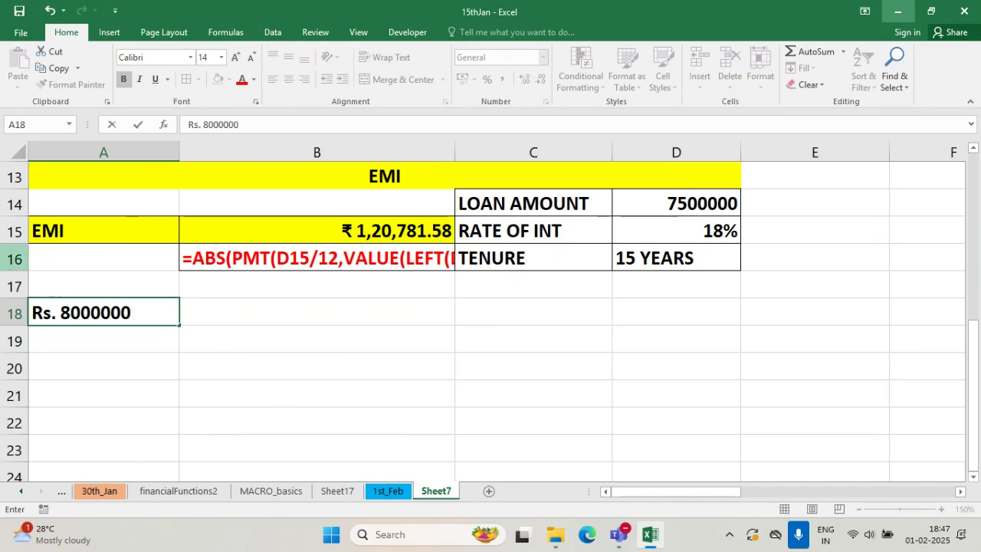
{"action": "left_click", "coordinate": [79, 339]}
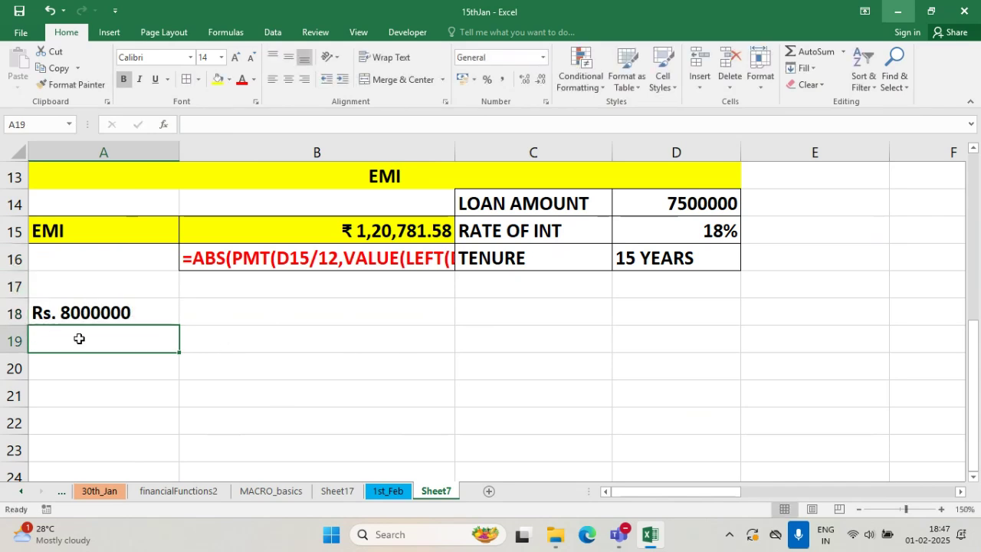
{"action": "type", "text": "16"}
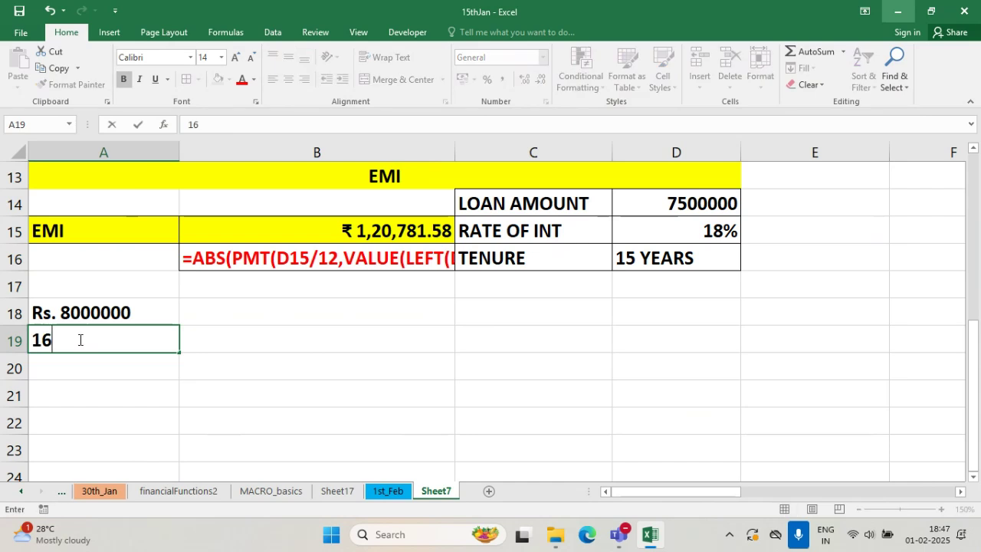
{"action": "type", "text": ".5% p.."}
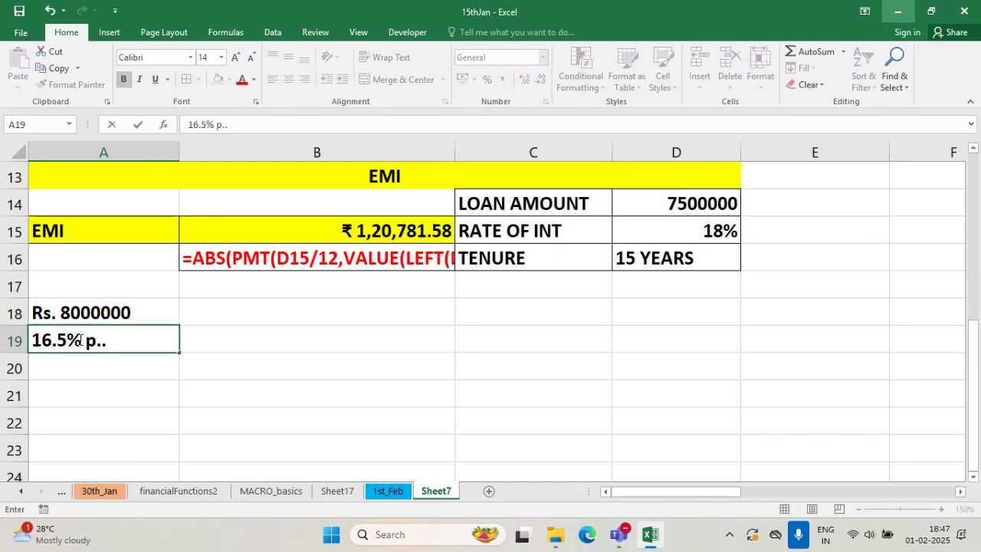
{"action": "key", "text": "BackSpace"}
{"action": "type", "text": "a."}
{"action": "key", "text": "Return"}
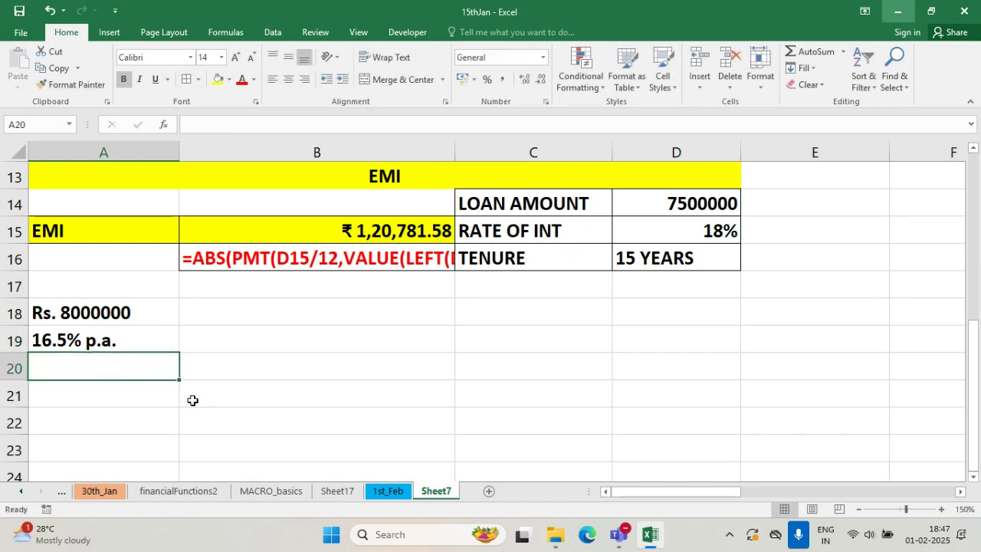
{"action": "type", "text": "20 years"}
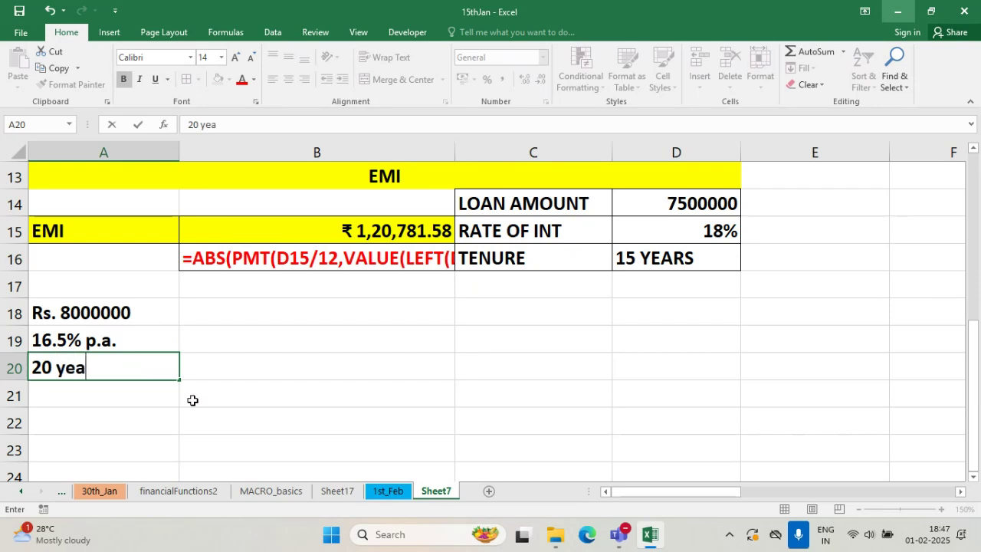
{"action": "left_click", "coordinate": [210, 414]}
- Move the three loan values to B18:B20 and label them LOAN AMOUNT, RATE OF INTEREST and TENURE in A18:A20
{"action": "left_click_drag", "start_coordinate": [136, 318], "coordinate": [243, 364]}
{"action": "left_click", "coordinate": [121, 309]}
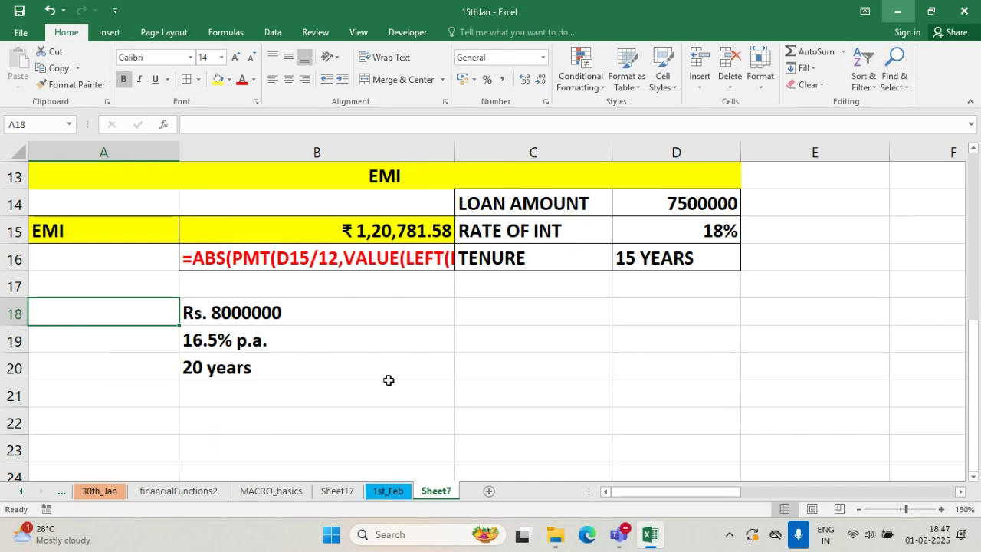
{"action": "type", "text": "LOAN AMOUNT"}
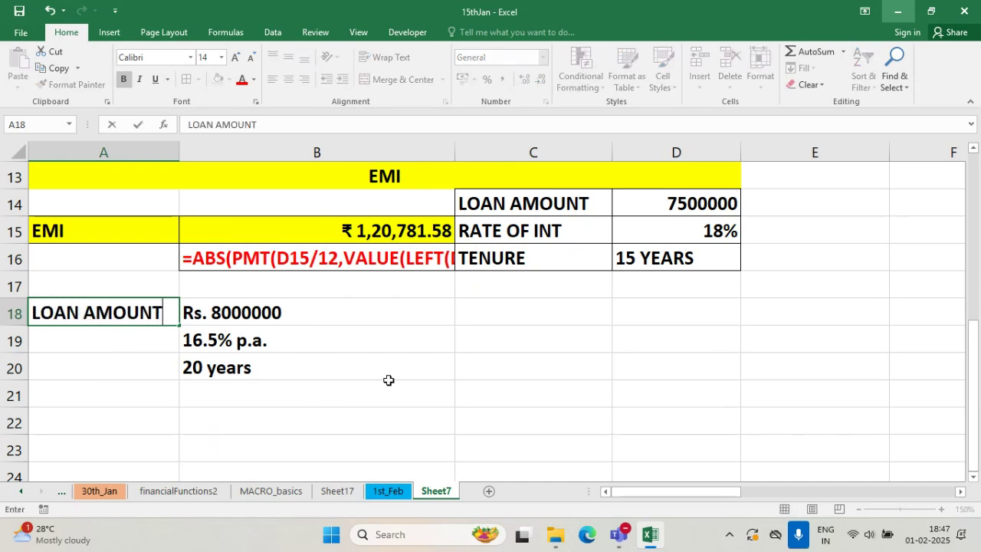
{"action": "key", "text": "Return"}
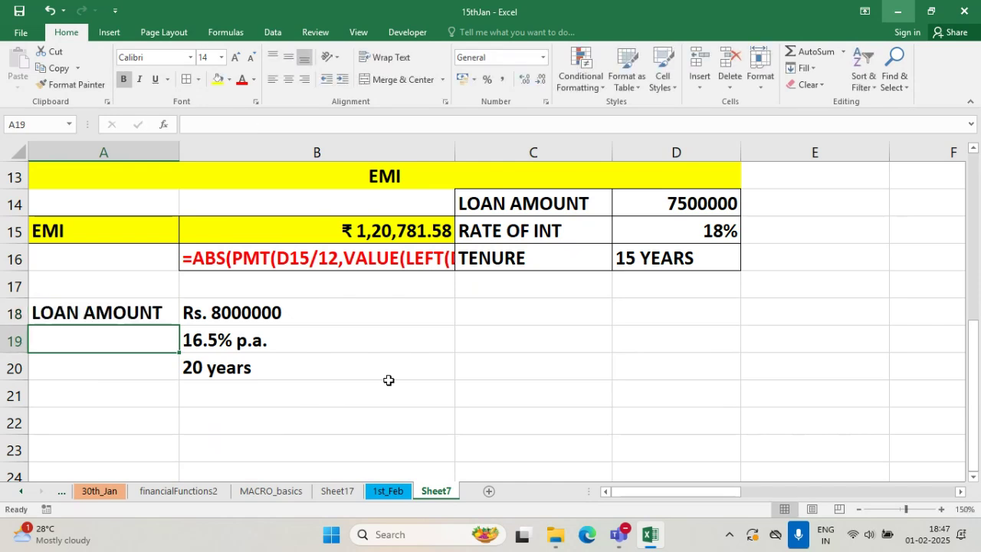
{"action": "type", "text": "RATE OF INTEREST"}
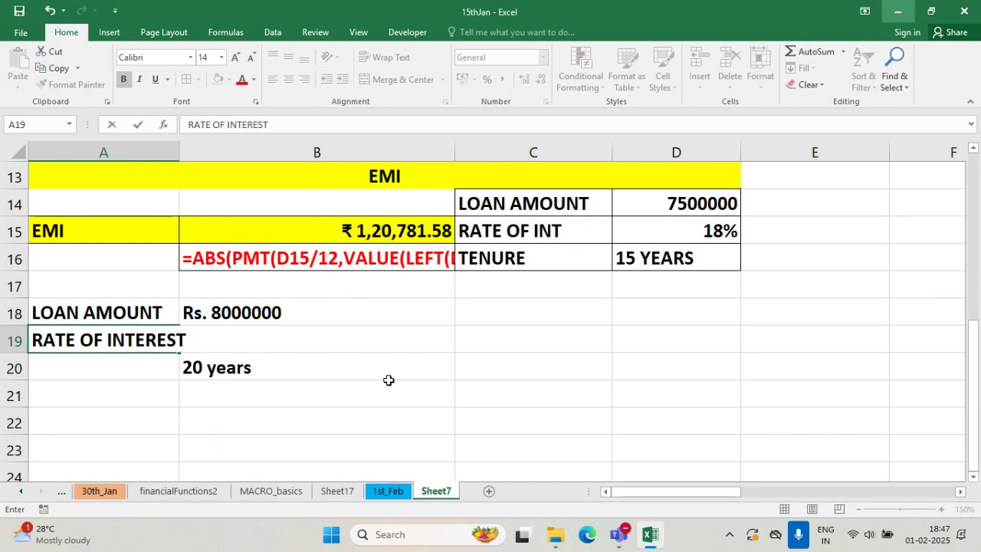
{"action": "key", "text": "Return"}
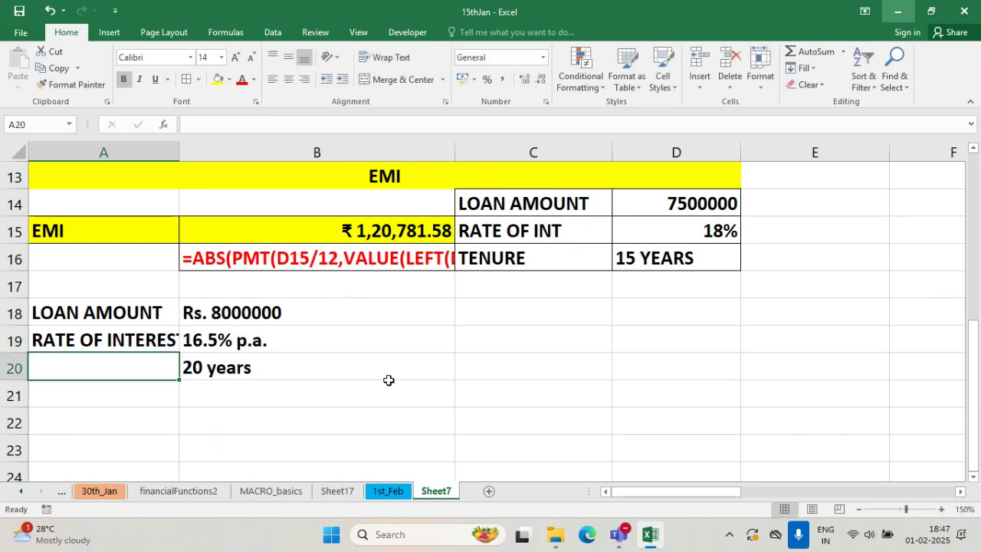
{"action": "type", "text": "TENURE"}
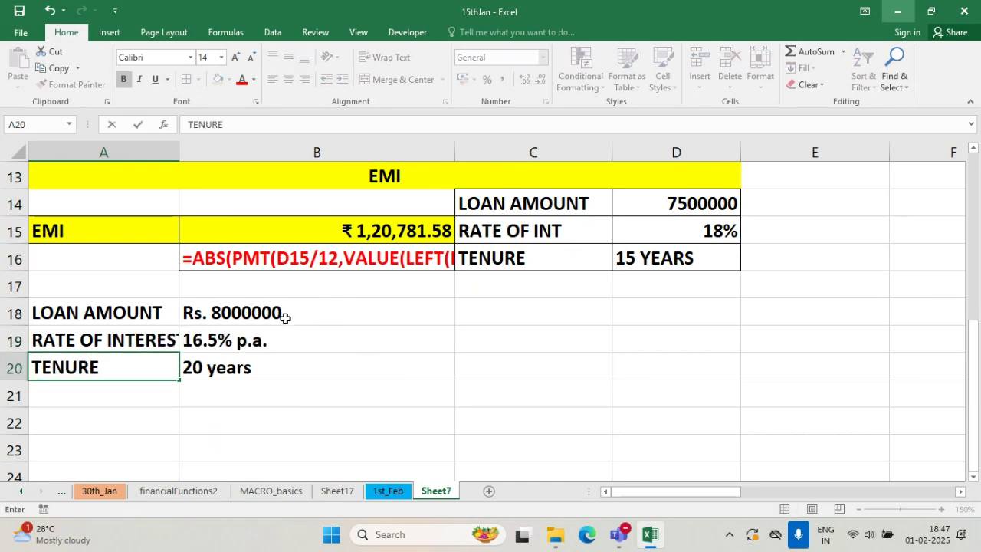
{"action": "left_click", "coordinate": [306, 427]}
- Widen column A to fit the RATE OF INTEREST label and narrow column B to about half its width
{"action": "left_click_drag", "start_coordinate": [180, 158], "coordinate": [207, 158]}
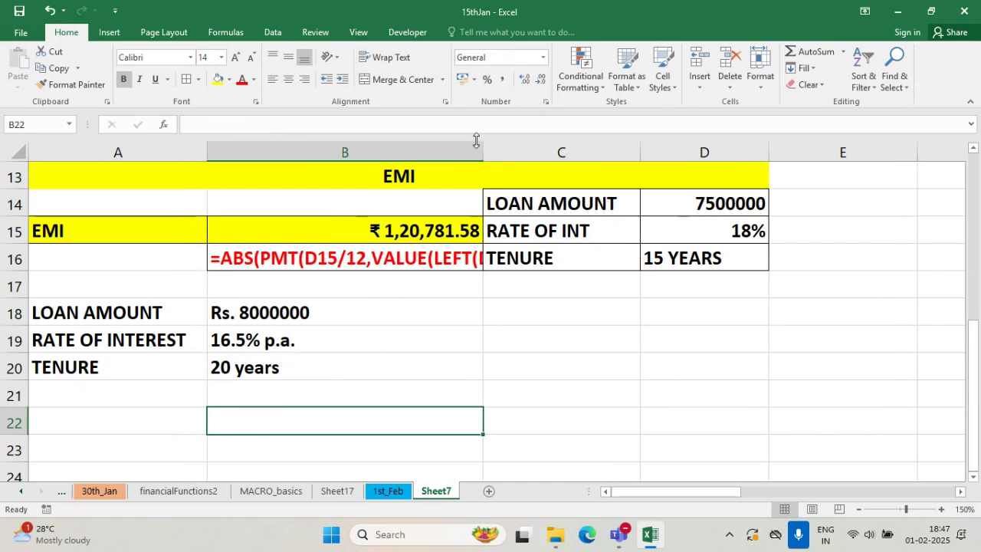
{"action": "left_click_drag", "start_coordinate": [483, 150], "coordinate": [346, 151]}
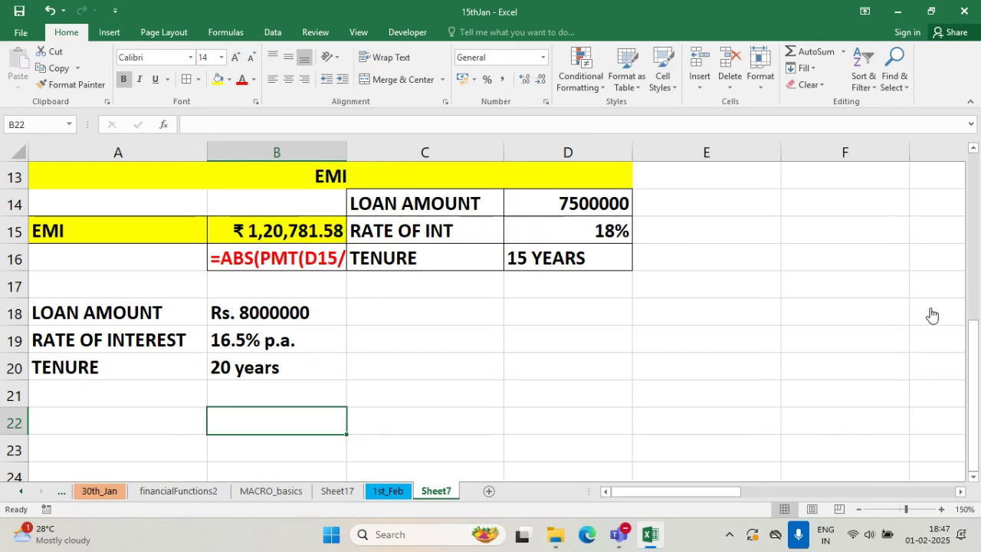
- Snap the Excel window to half the screen and bring up the Teams live event window beside it
{"action": "key", "text": "super+Left"}
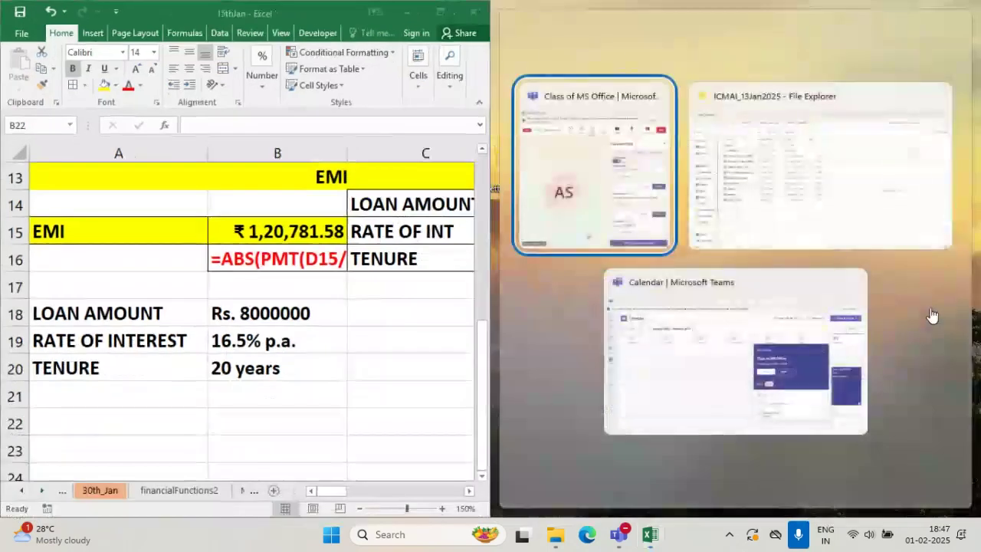
{"action": "key", "text": "Return"}
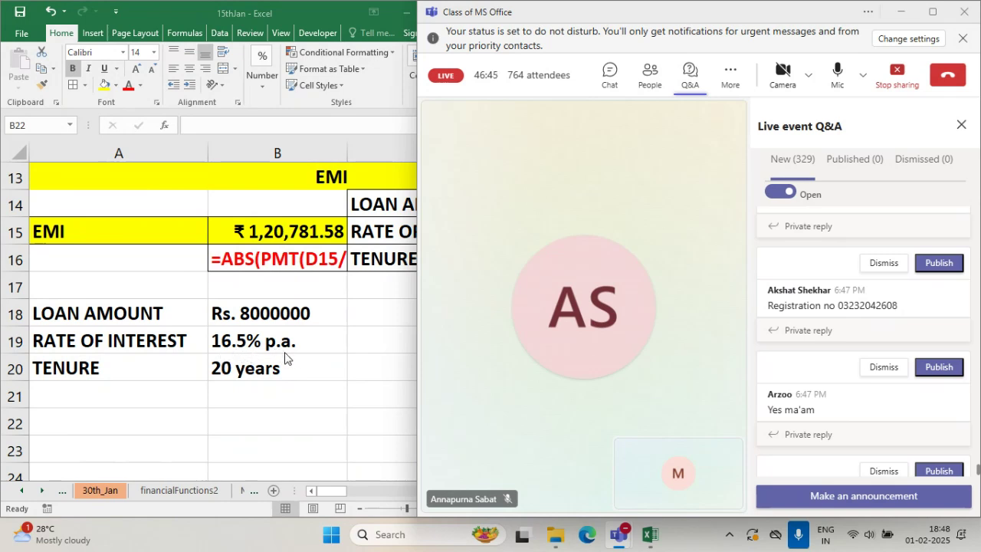
- Read through the new attendee messages in the live event Q&A, then minimize both Teams windows
{"action": "scroll", "coordinate": [820, 404], "scroll_direction": "down", "scroll_amount": 3}
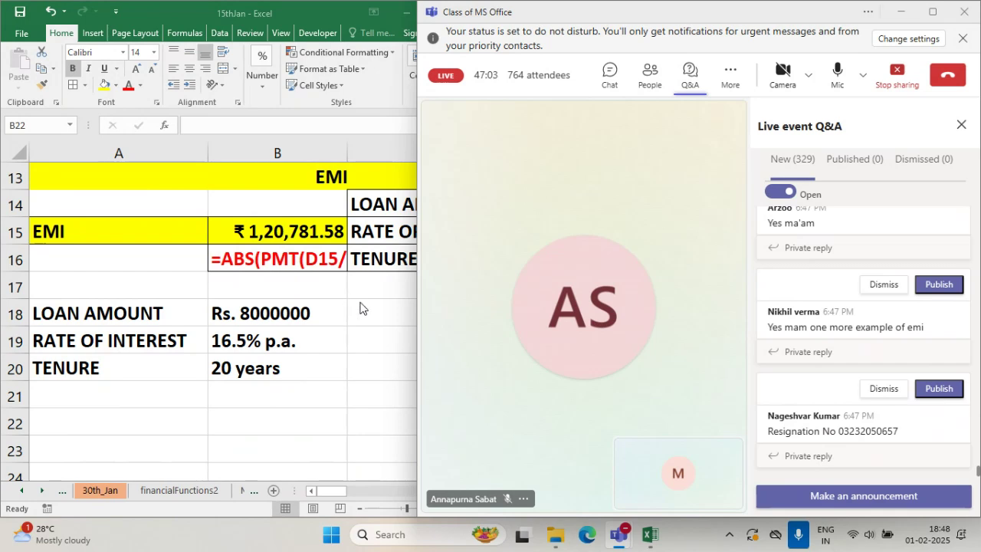
{"action": "scroll", "coordinate": [840, 375], "scroll_direction": "down", "scroll_amount": 2}
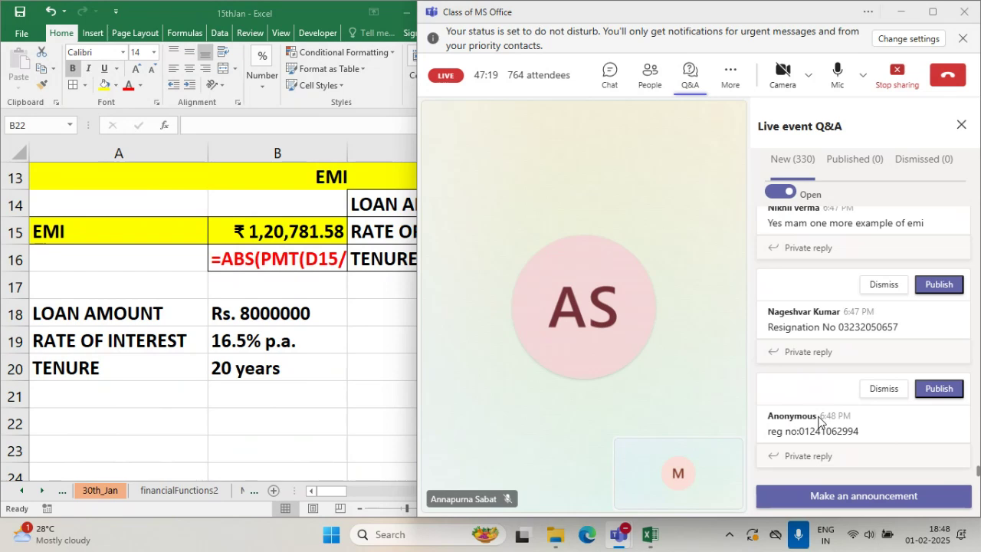
{"action": "scroll", "coordinate": [819, 422], "scroll_direction": "up", "scroll_amount": 3}
{"action": "scroll", "coordinate": [818, 422], "scroll_direction": "down", "scroll_amount": 3}
{"action": "left_click", "coordinate": [899, 17]}
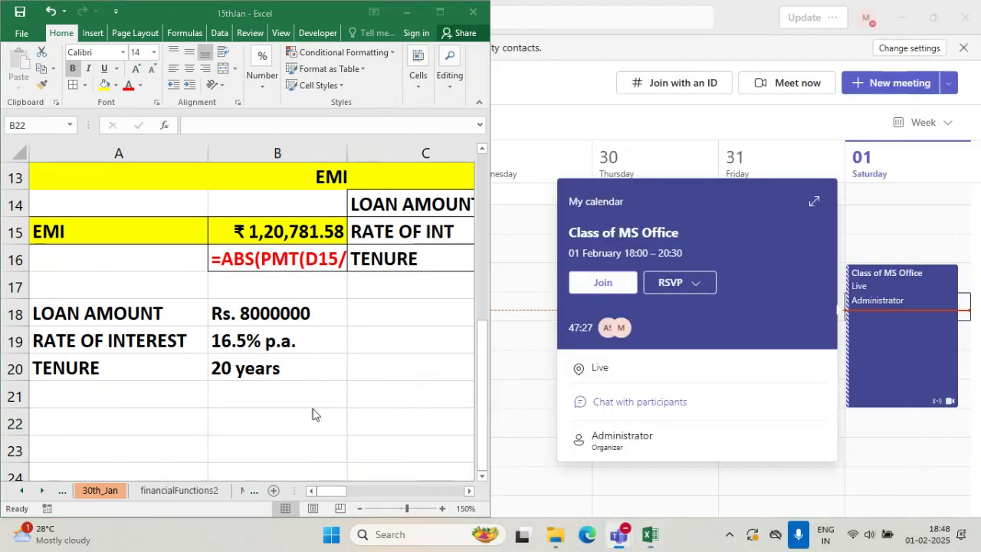
{"action": "left_click", "coordinate": [901, 17]}
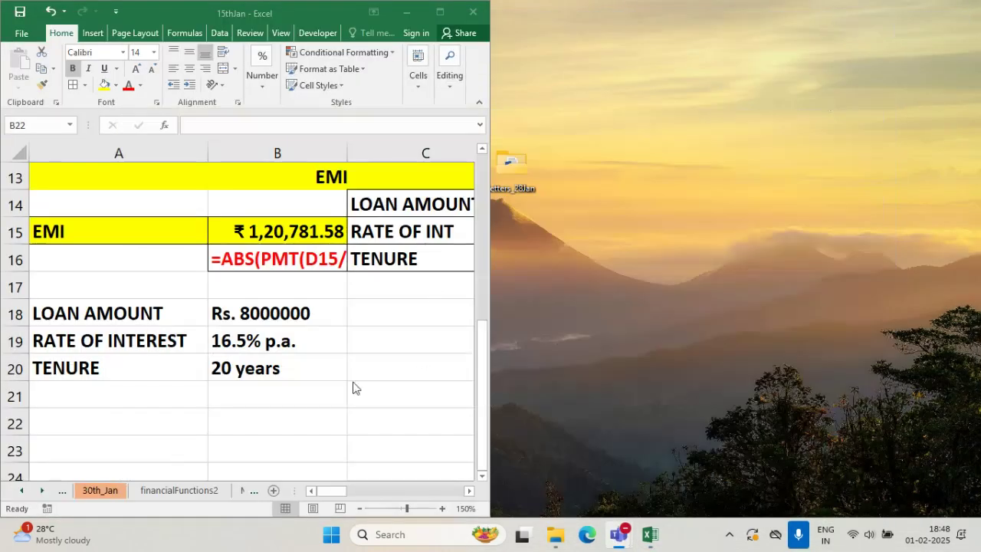
{"action": "left_click", "coordinate": [469, 490]}
{"action": "left_click", "coordinate": [469, 491]}
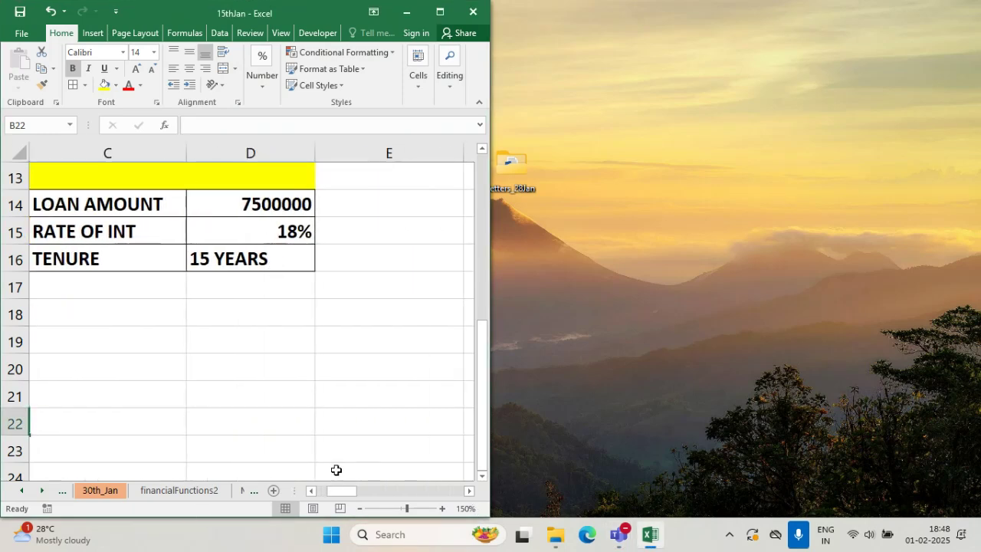
{"action": "left_click", "coordinate": [313, 491]}
{"action": "left_click", "coordinate": [313, 491]}
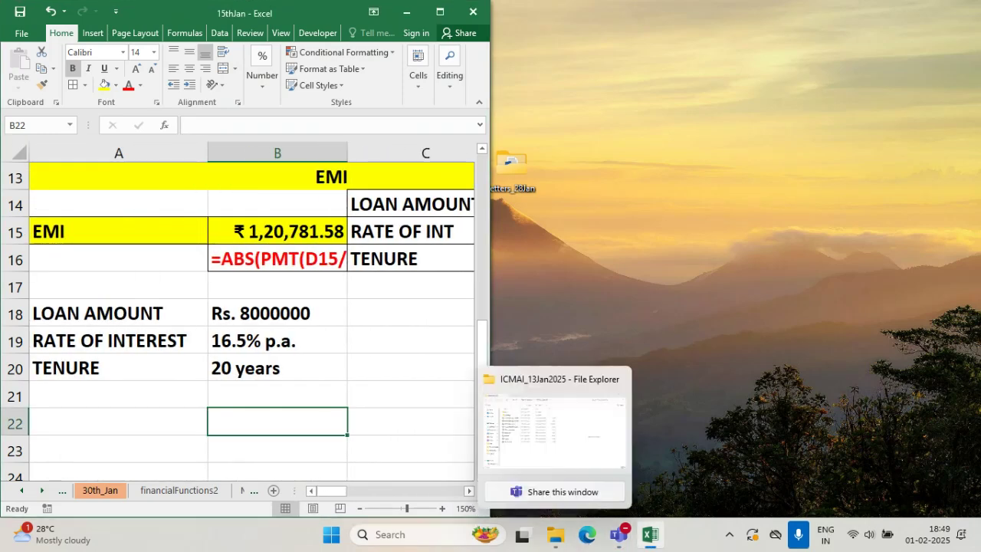
- Reopen the Teams live event, read the attendees' latest Q&A answers and questions, and return to the Excel window
{"action": "left_click", "coordinate": [619, 535]}
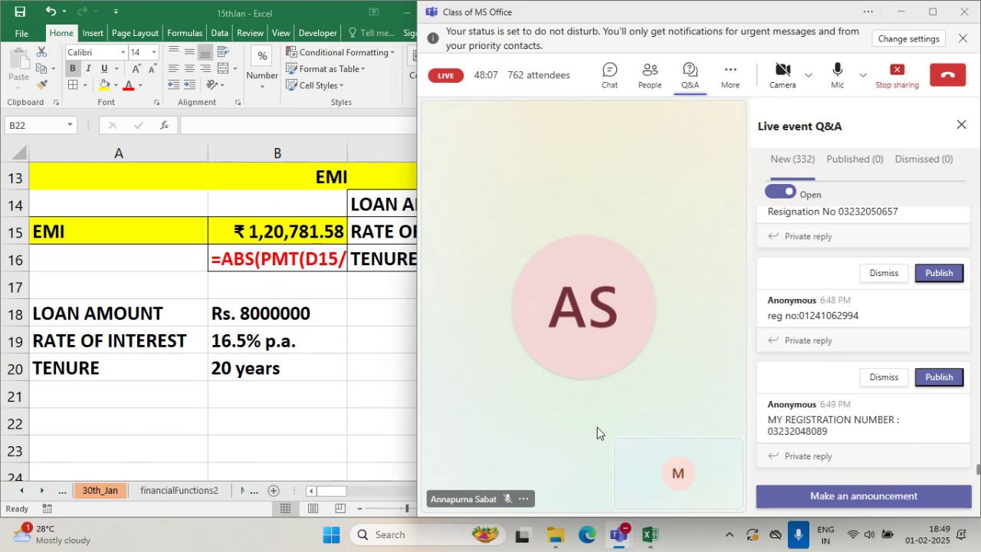
{"action": "scroll", "coordinate": [835, 409], "scroll_direction": "down", "scroll_amount": 2}
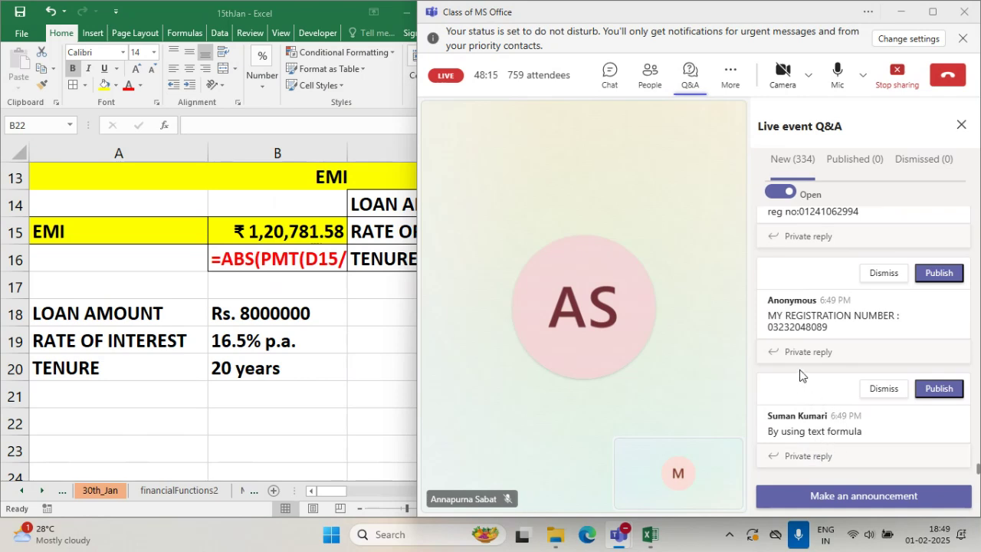
{"action": "scroll", "coordinate": [830, 392], "scroll_direction": "down", "scroll_amount": 3}
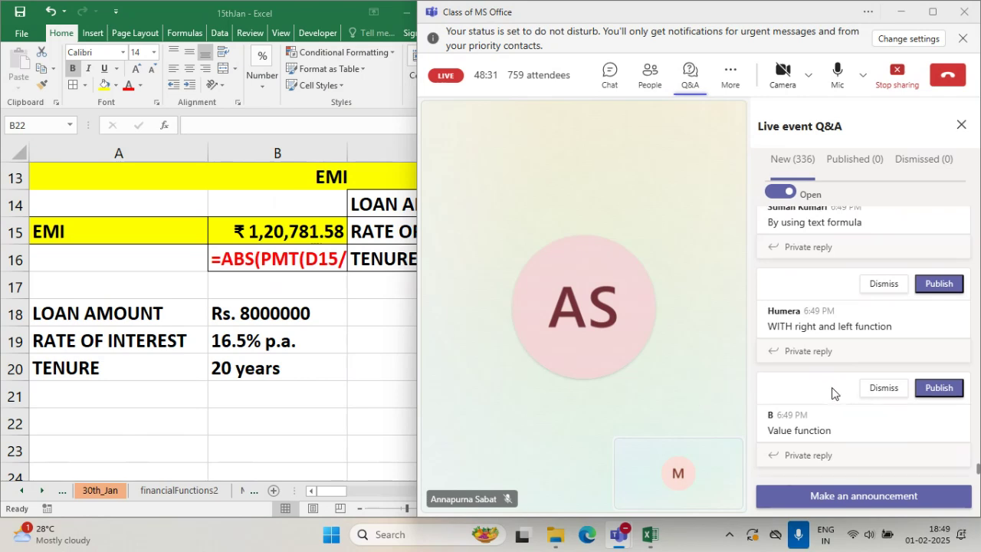
{"action": "scroll", "coordinate": [832, 394], "scroll_direction": "down", "scroll_amount": 2}
{"action": "scroll", "coordinate": [819, 379], "scroll_direction": "down", "scroll_amount": 1}
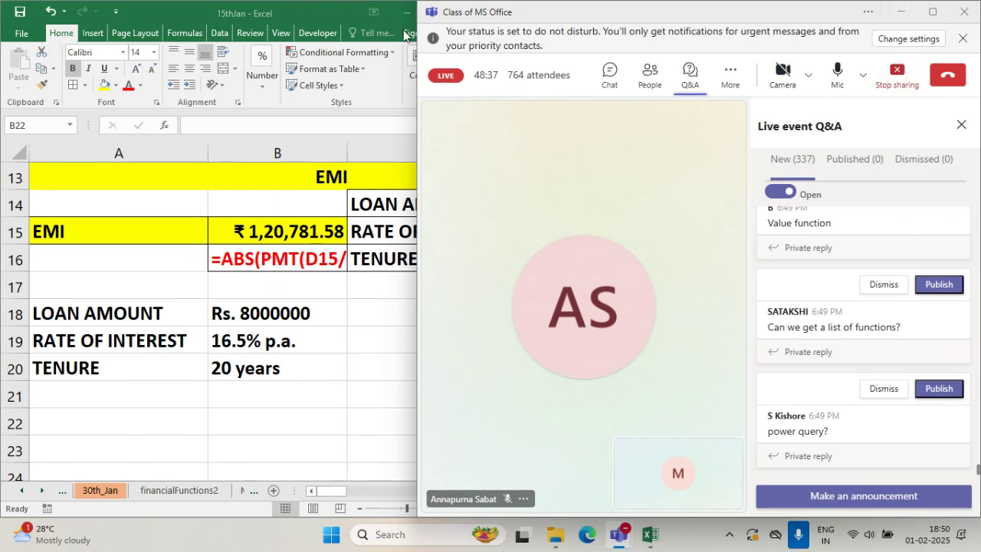
{"action": "left_click", "coordinate": [307, 16]}
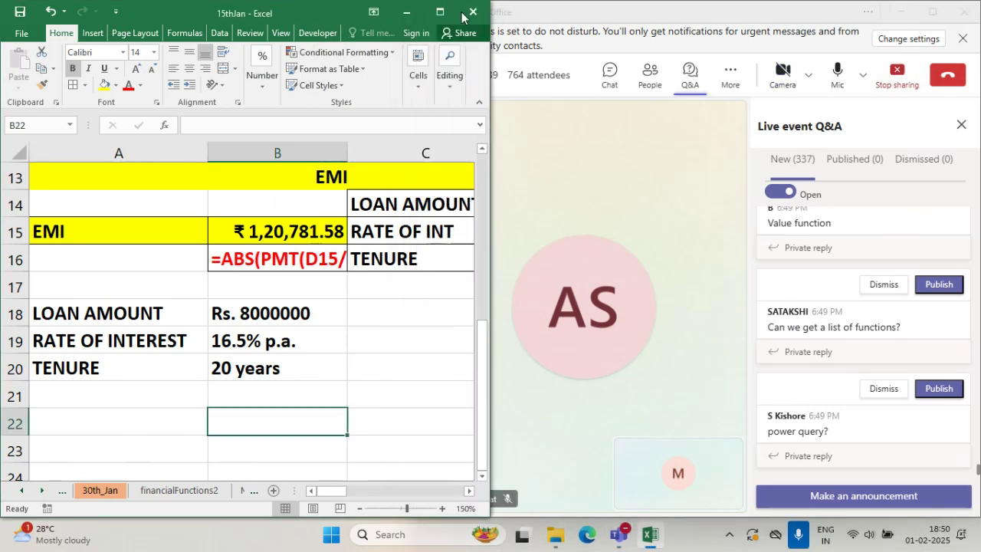
- Maximize the Excel window and split the loan values in B18:B20 with Text to Columns, using Delimited with Space added as a delimiter
{"action": "double_click", "coordinate": [160, 4]}
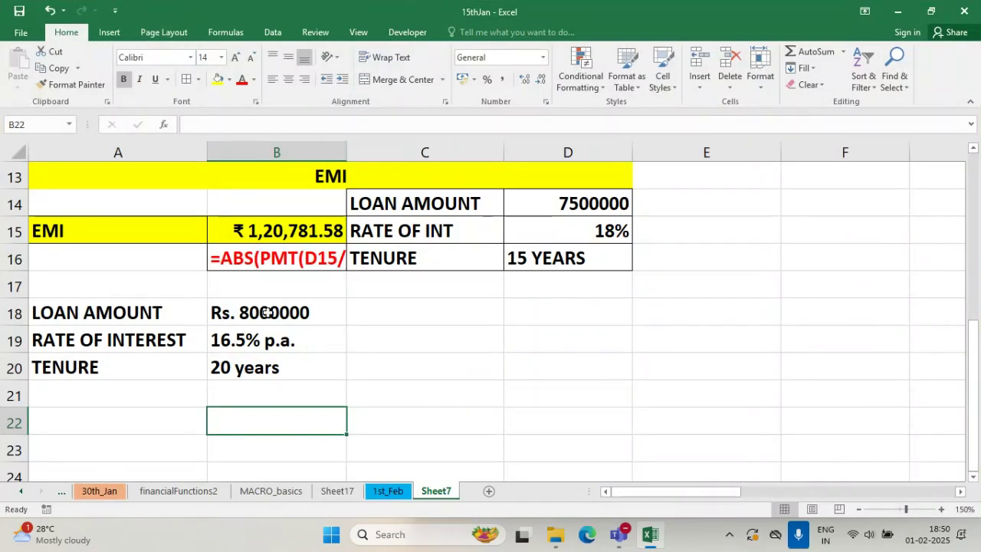
{"action": "left_click_drag", "start_coordinate": [229, 309], "coordinate": [242, 374]}
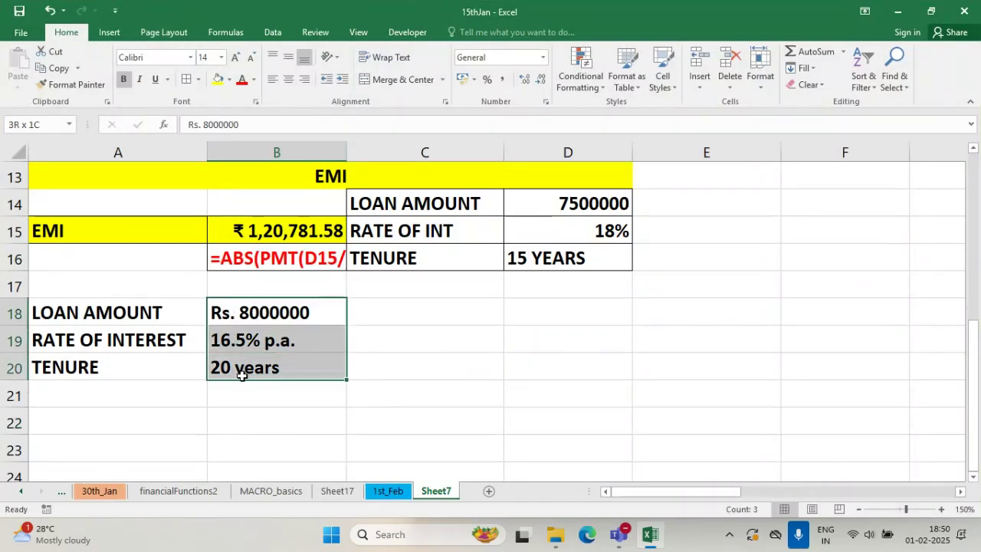
{"action": "left_click_drag", "start_coordinate": [261, 35], "coordinate": [348, 443]}
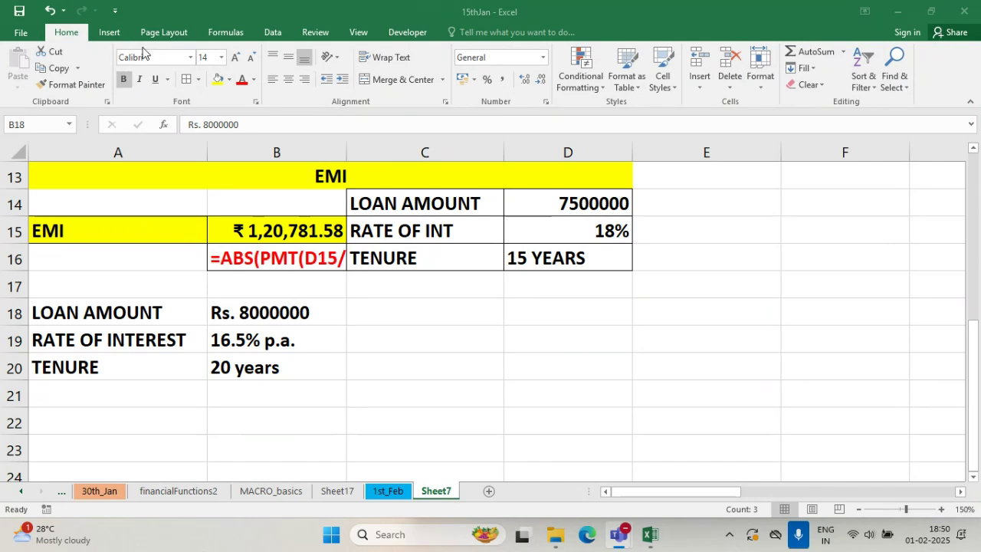
{"action": "left_click", "coordinate": [275, 33]}
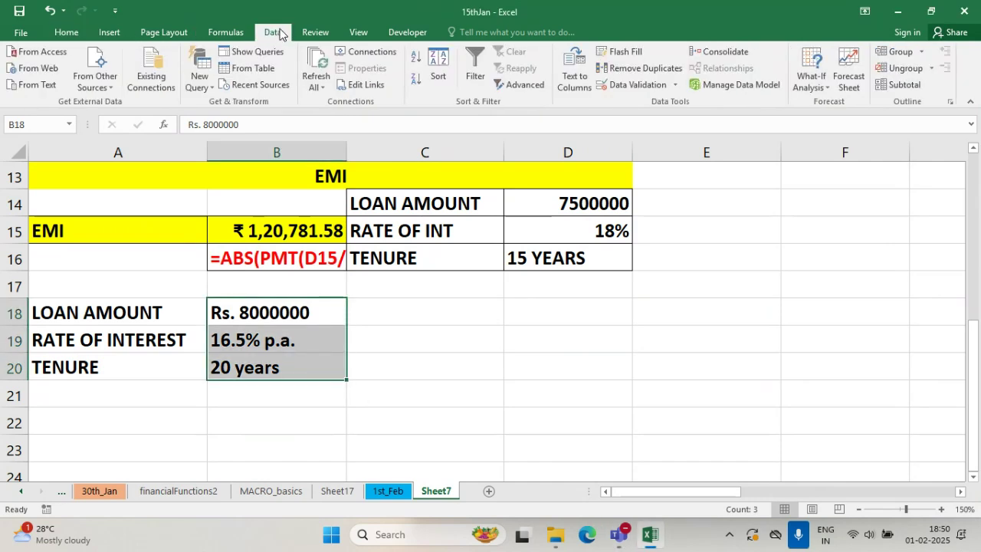
{"action": "left_click", "coordinate": [583, 85]}
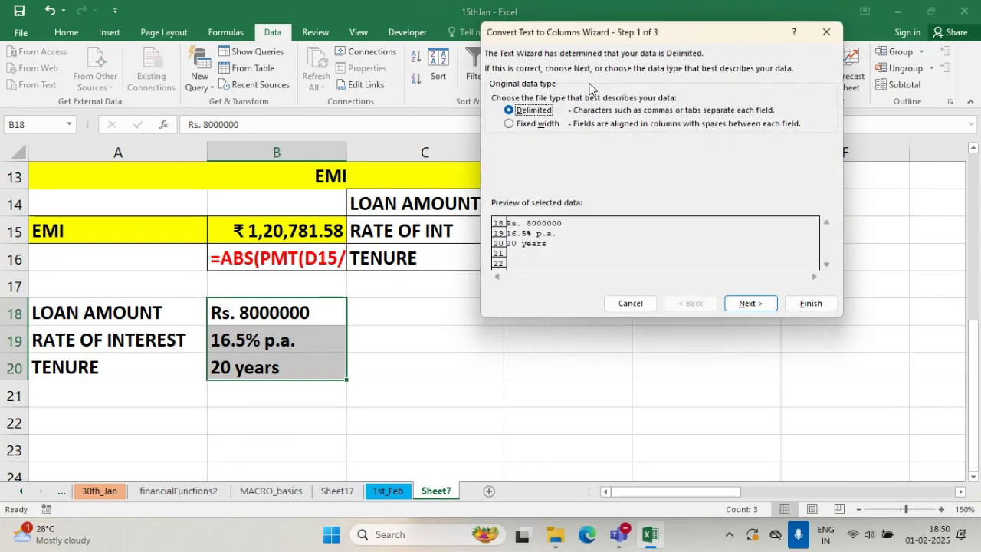
{"action": "left_click_drag", "start_coordinate": [674, 36], "coordinate": [718, 110]}
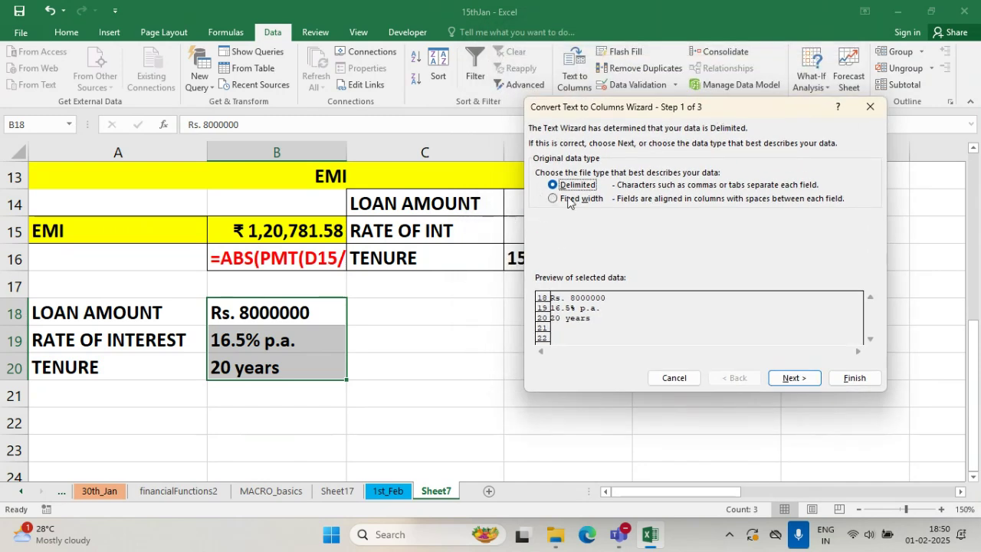
{"action": "left_click", "coordinate": [806, 378]}
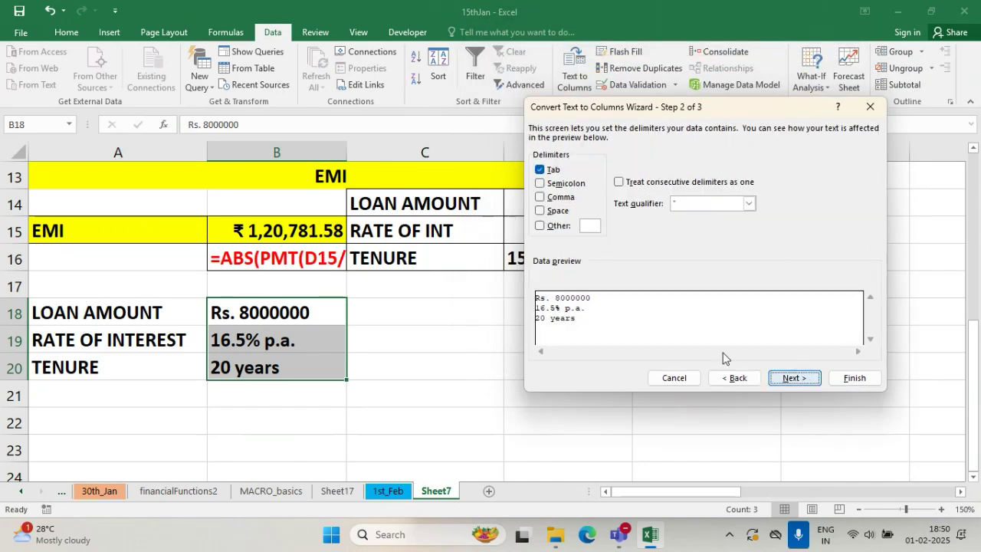
{"action": "left_click", "coordinate": [541, 211]}
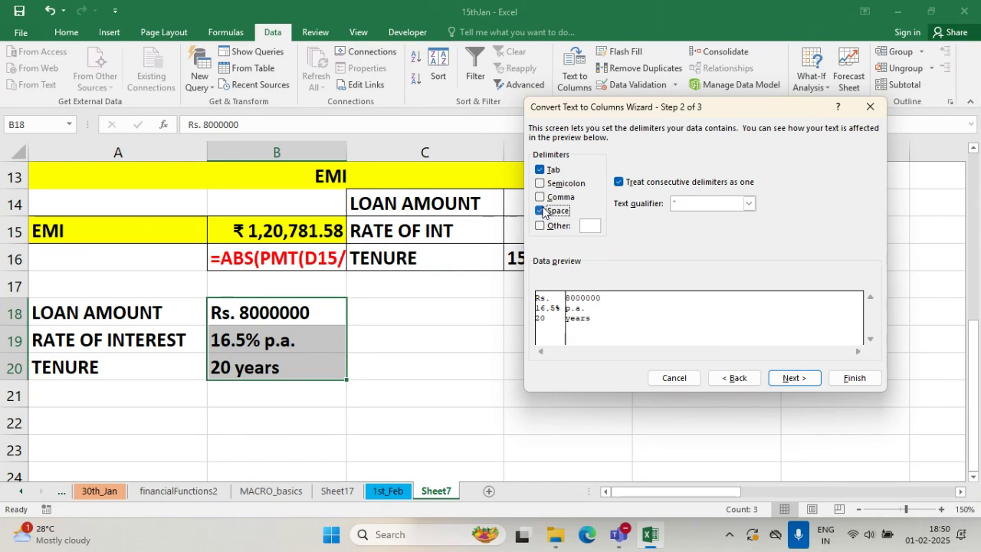
{"action": "left_click", "coordinate": [797, 383]}
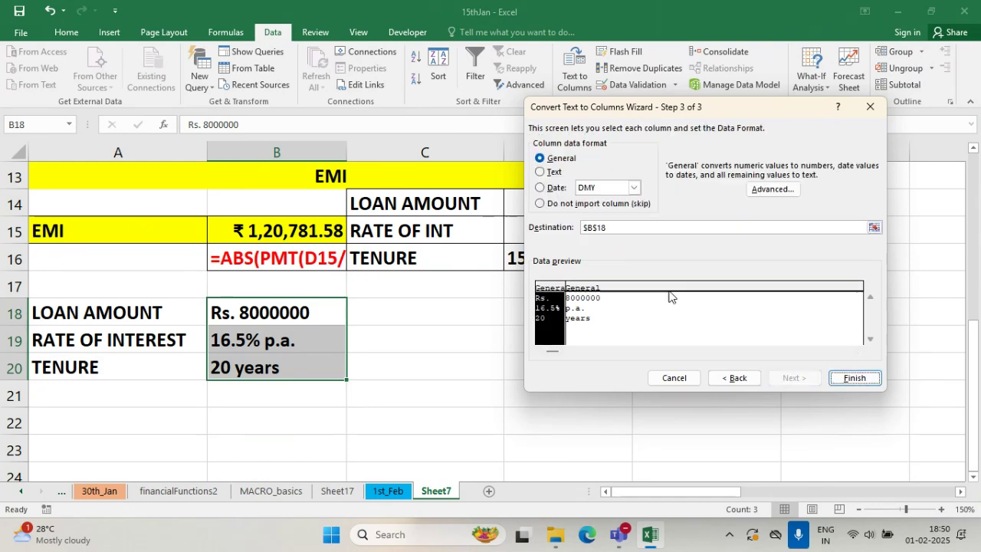
{"action": "left_click", "coordinate": [858, 377]}
{"action": "left_click", "coordinate": [500, 416]}
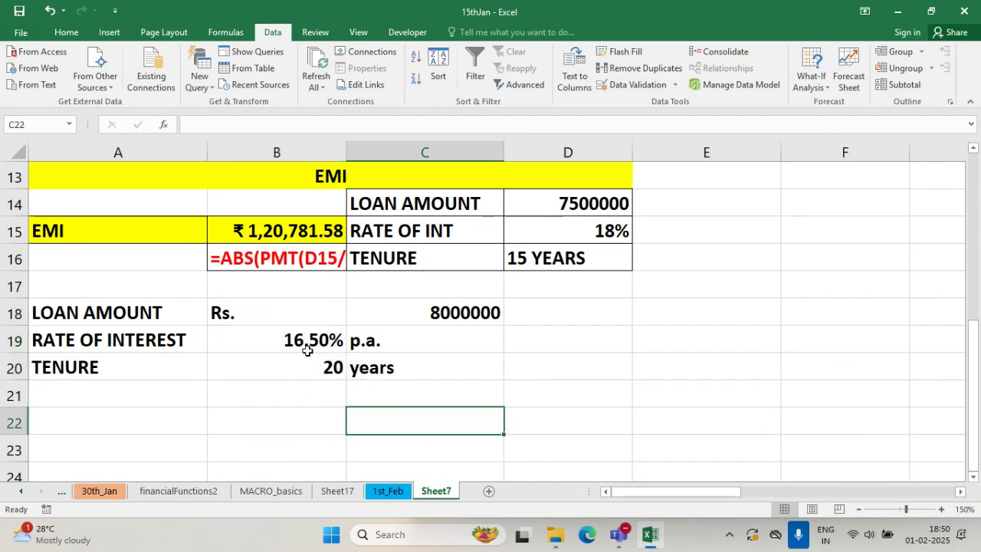
- Inspect the separated amount, rate and tenure values and their unit texts in B18:C20
{"action": "left_click", "coordinate": [402, 316]}
{"action": "left_click", "coordinate": [324, 342]}
{"action": "left_click", "coordinate": [330, 365]}
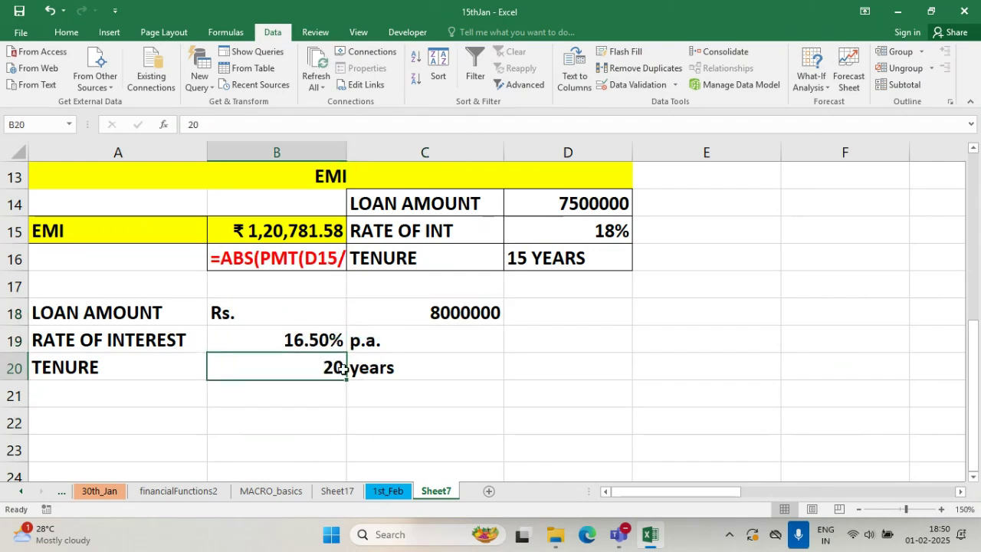
{"action": "left_click", "coordinate": [394, 365]}
{"action": "left_click", "coordinate": [422, 339]}
{"action": "left_click", "coordinate": [433, 310]}
{"action": "left_click", "coordinate": [315, 321]}
{"action": "left_click", "coordinate": [300, 340]}
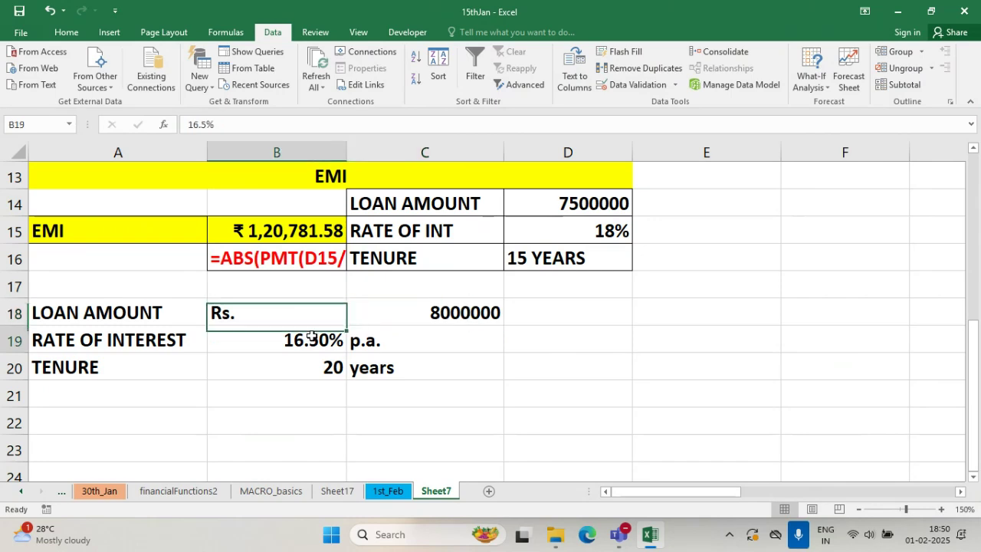
{"action": "left_click", "coordinate": [314, 368]}
{"action": "left_click", "coordinate": [381, 364]}
{"action": "left_click", "coordinate": [400, 338]}
{"action": "left_click", "coordinate": [401, 315]}
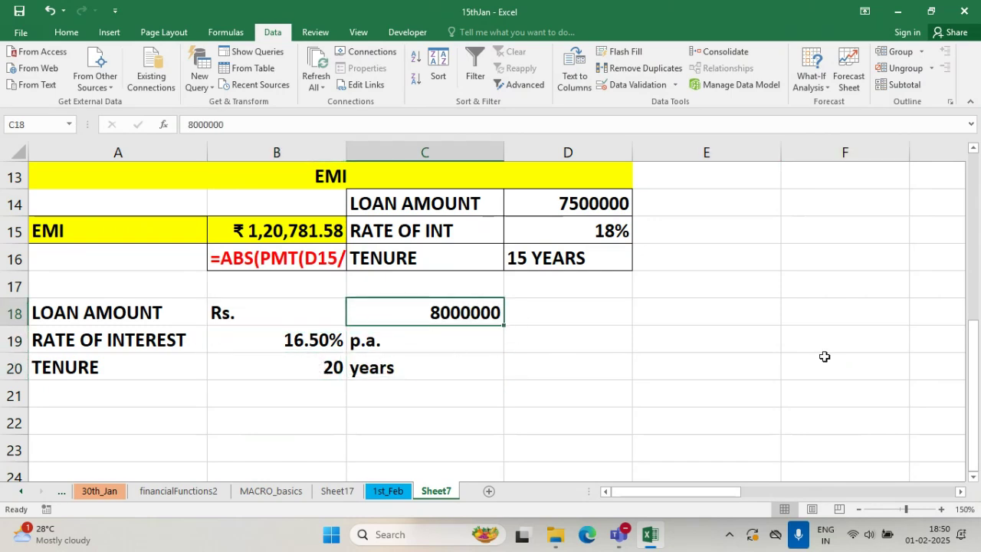
- Snap Excel beside the Teams live event and read the attendees' latest Q&A answers
{"action": "key", "text": "super+Left"}
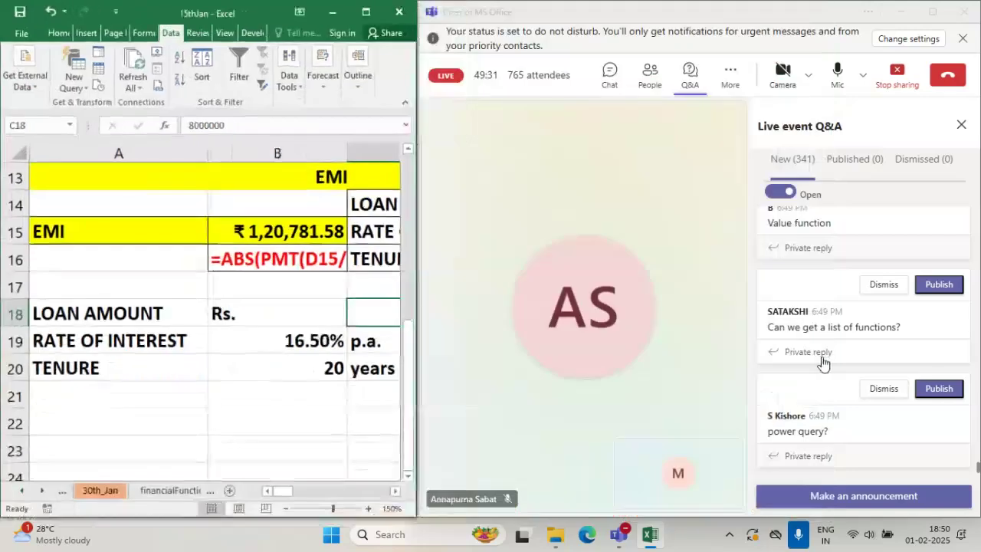
{"action": "left_click", "coordinate": [710, 371]}
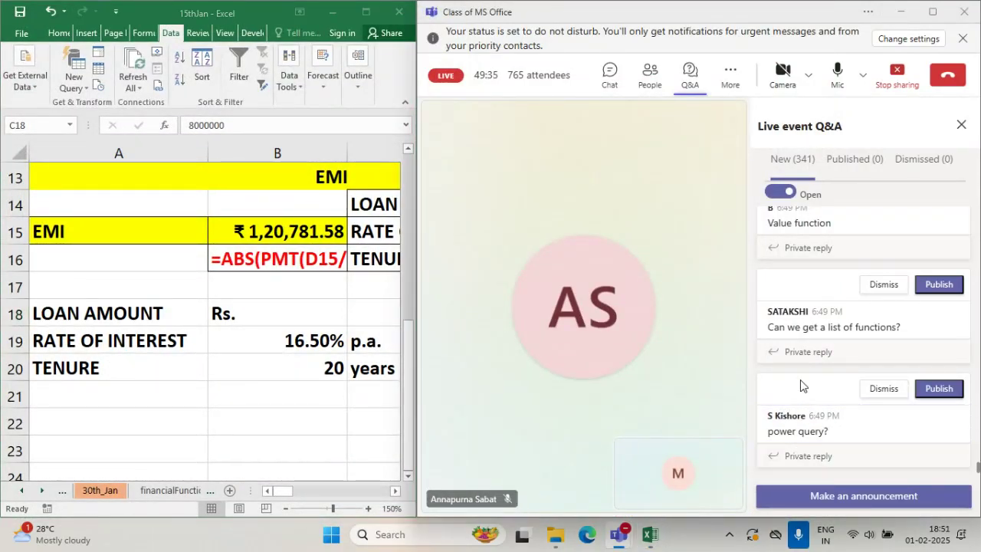
{"action": "scroll", "coordinate": [803, 382], "scroll_direction": "down", "scroll_amount": 3}
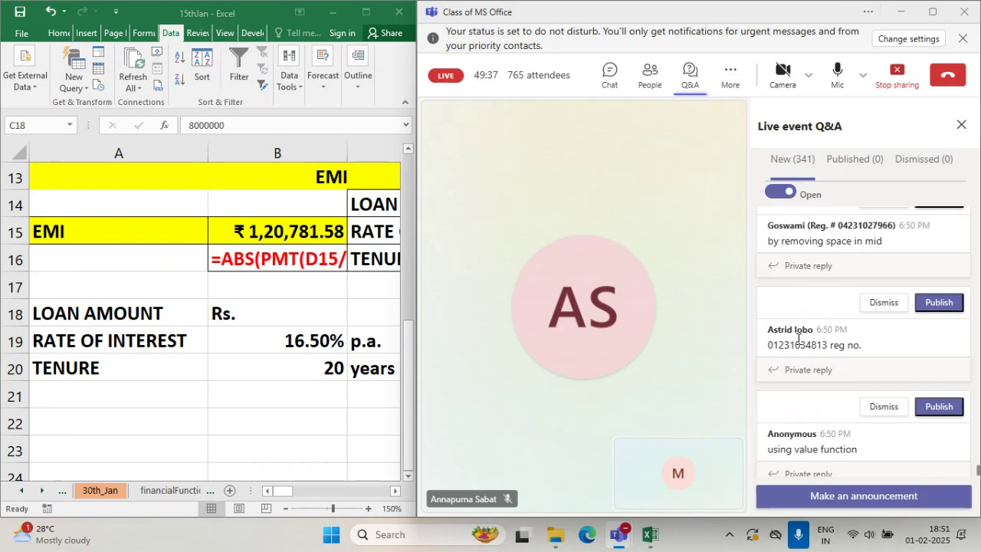
{"action": "scroll", "coordinate": [805, 356], "scroll_direction": "up", "scroll_amount": 1}
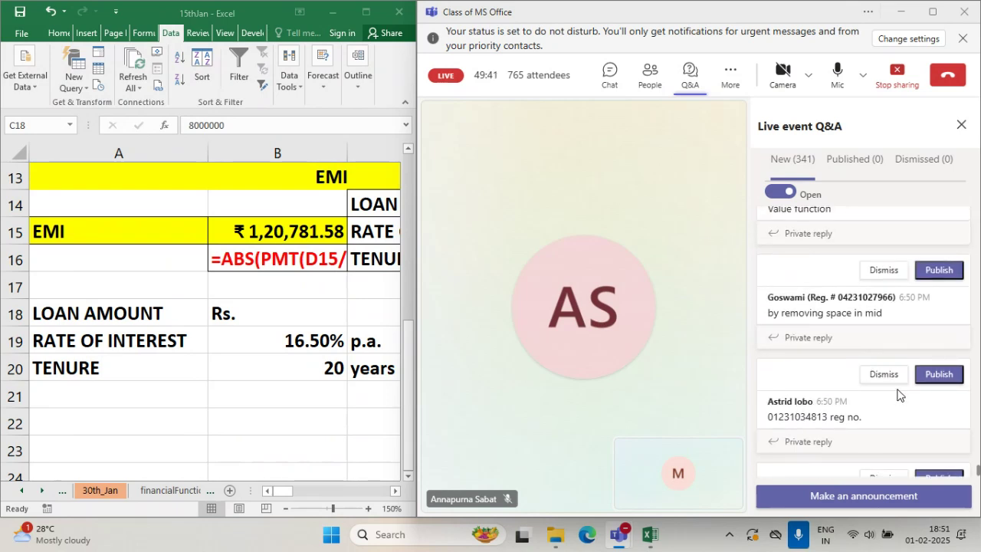
{"action": "scroll", "coordinate": [898, 394], "scroll_direction": "down", "scroll_amount": 1}
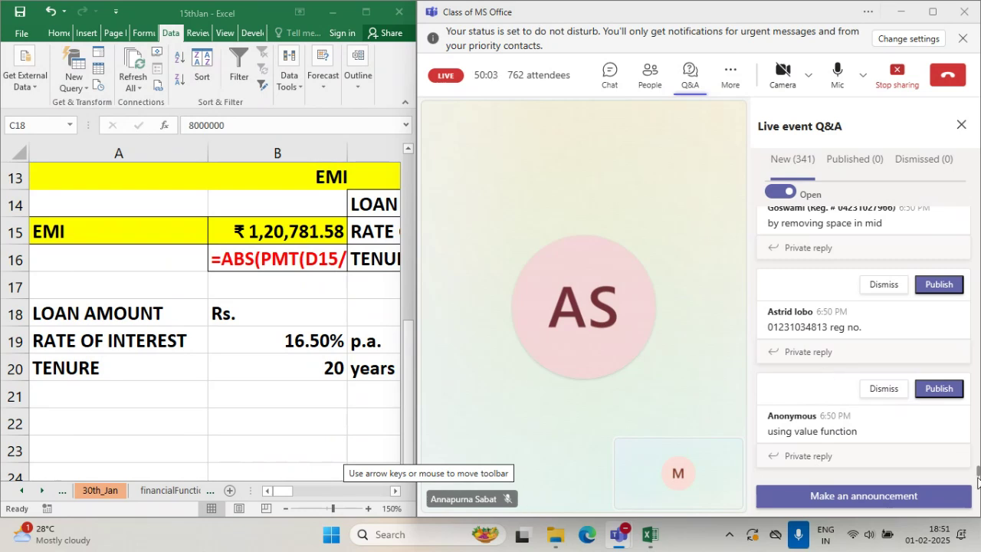
{"action": "scroll", "coordinate": [802, 400], "scroll_direction": "up", "scroll_amount": 4}
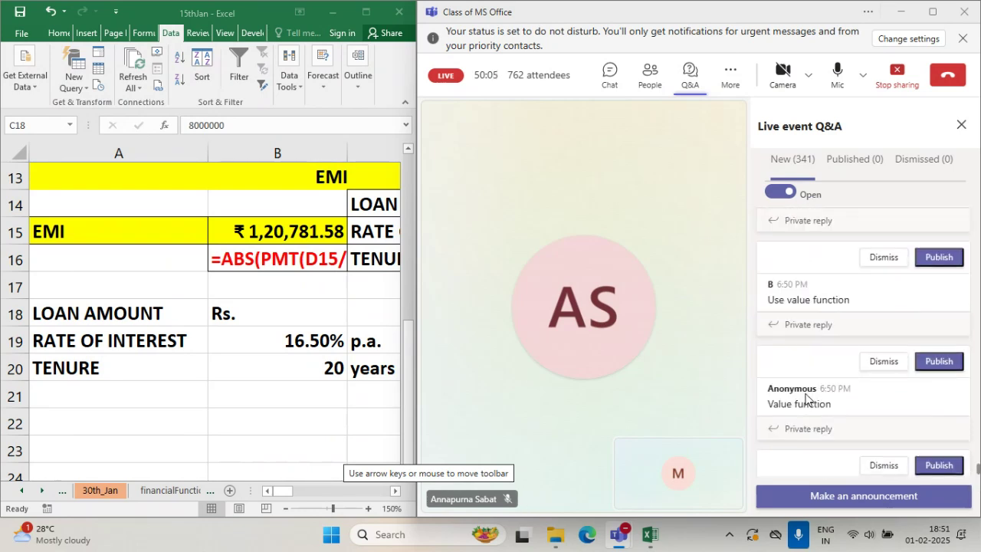
{"action": "scroll", "coordinate": [807, 395], "scroll_direction": "down", "scroll_amount": 4}
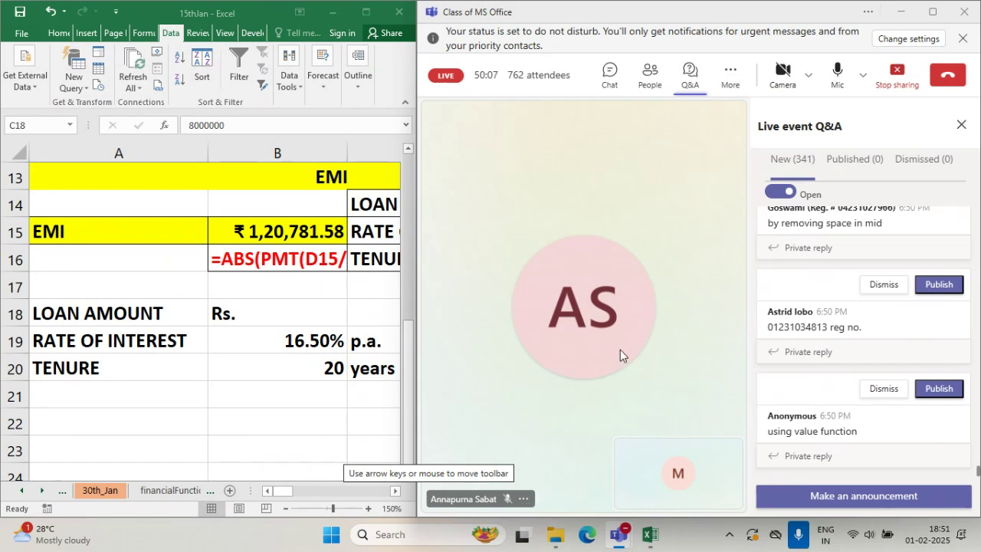
- Add the label EMI in A21 and begin a PMT formula in B21
{"action": "left_click", "coordinate": [271, 404]}
{"action": "left_click", "coordinate": [146, 394]}
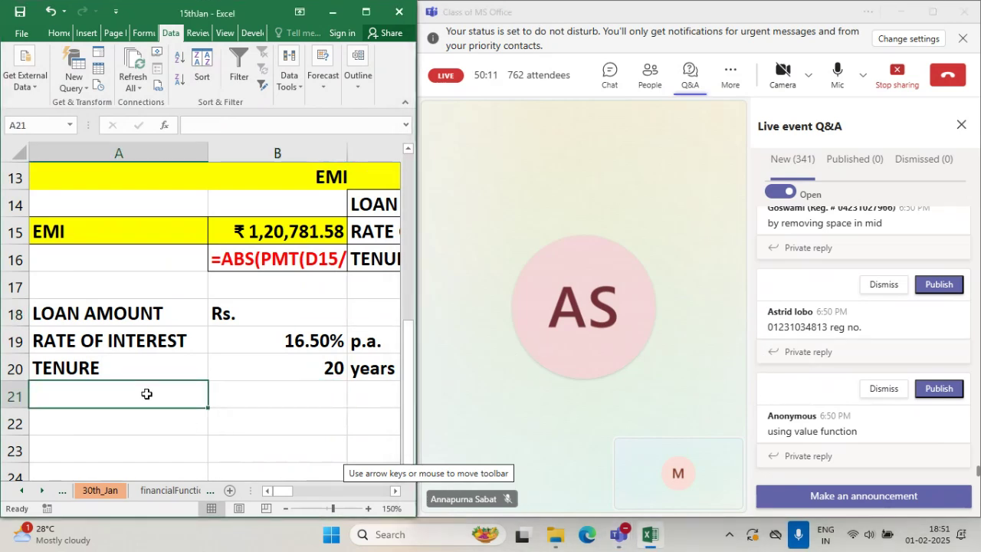
{"action": "type", "text": "EMI"}
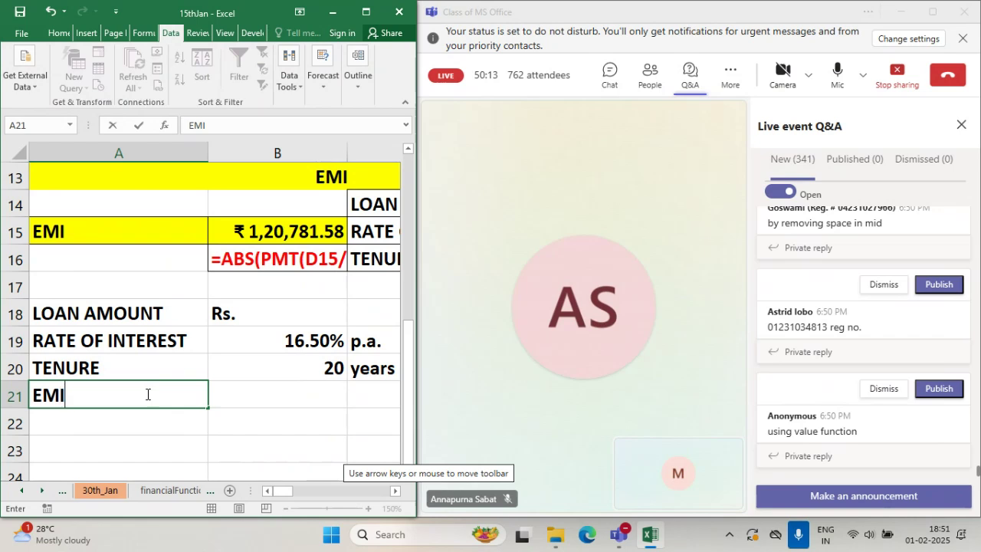
{"action": "key", "text": "Tab"}
{"action": "type", "text": "="}
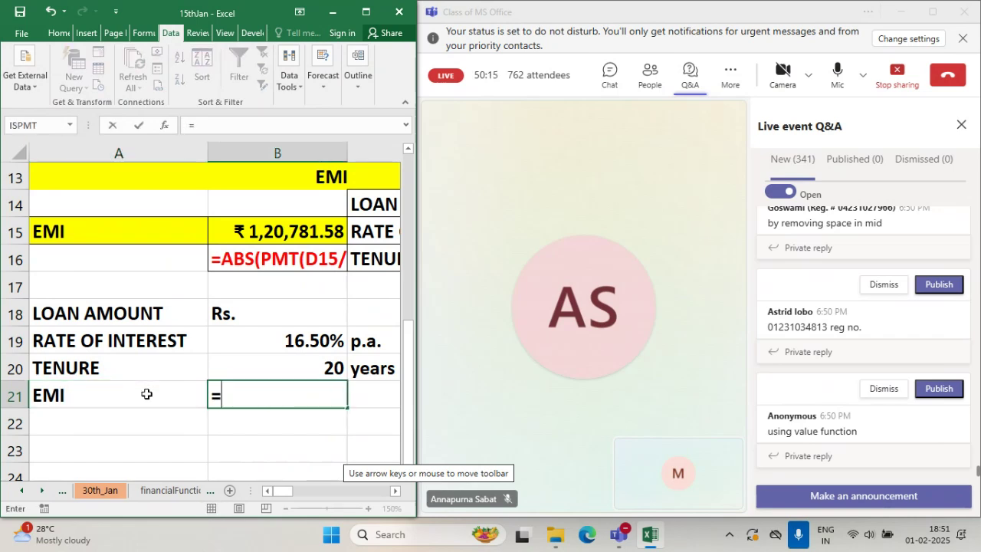
{"action": "type", "text": "PMT("}
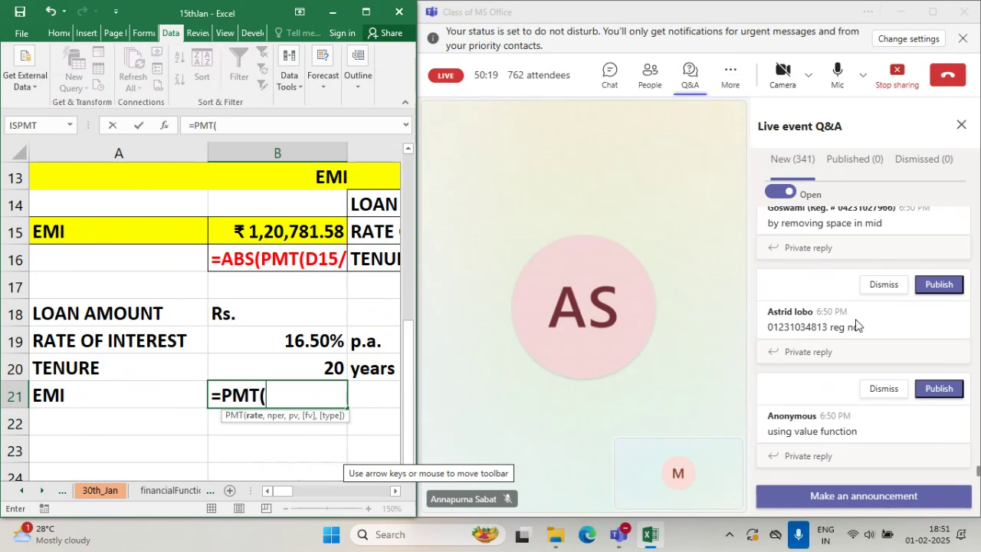
- Check the new Q&A messages in Teams, minimize the live event window and maximize Excel
{"action": "left_click", "coordinate": [715, 379]}
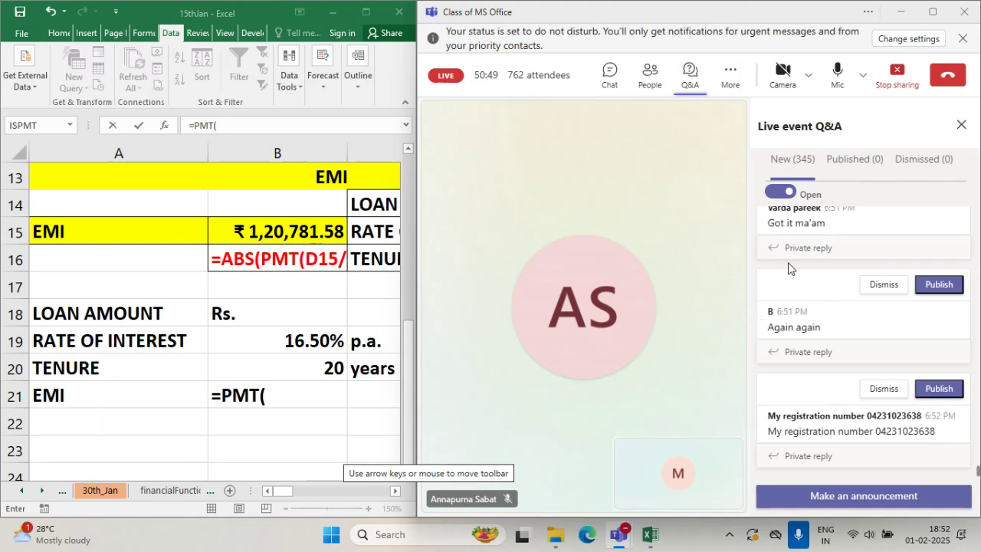
{"action": "left_click", "coordinate": [895, 17]}
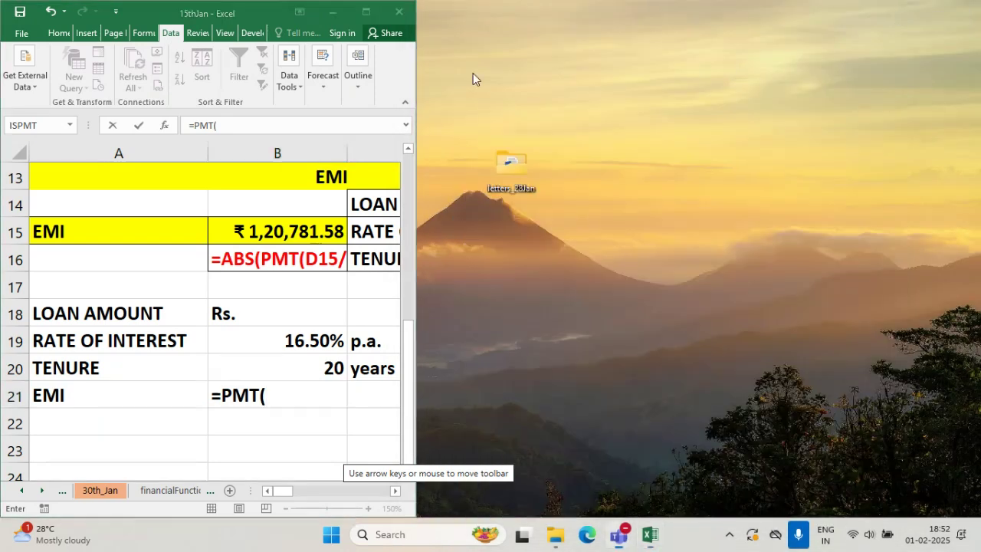
{"action": "left_click", "coordinate": [365, 12]}
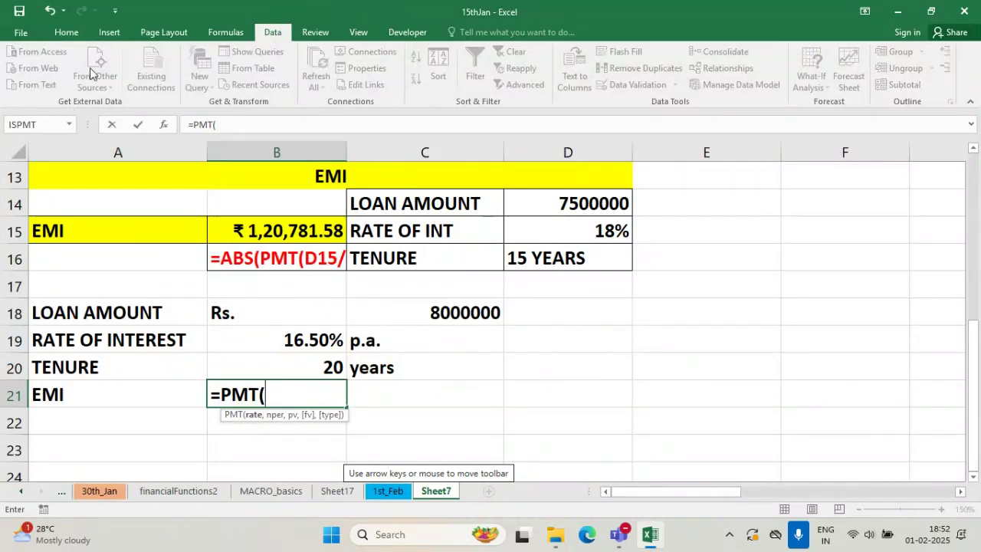
- Cancel the PMT formula in B21, and undo the EMI label and the Text to Columns split
{"action": "key", "text": "Escape"}
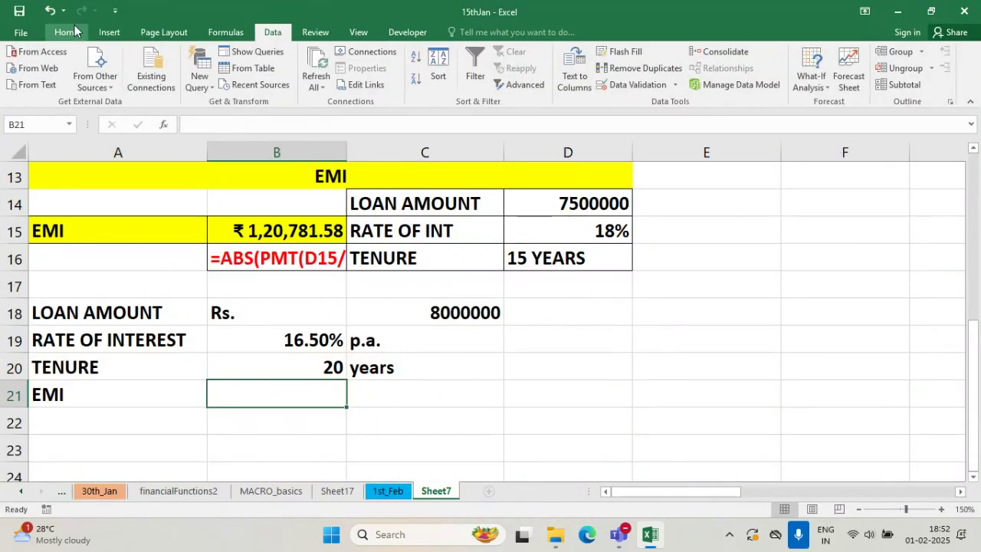
{"action": "left_click", "coordinate": [48, 10]}
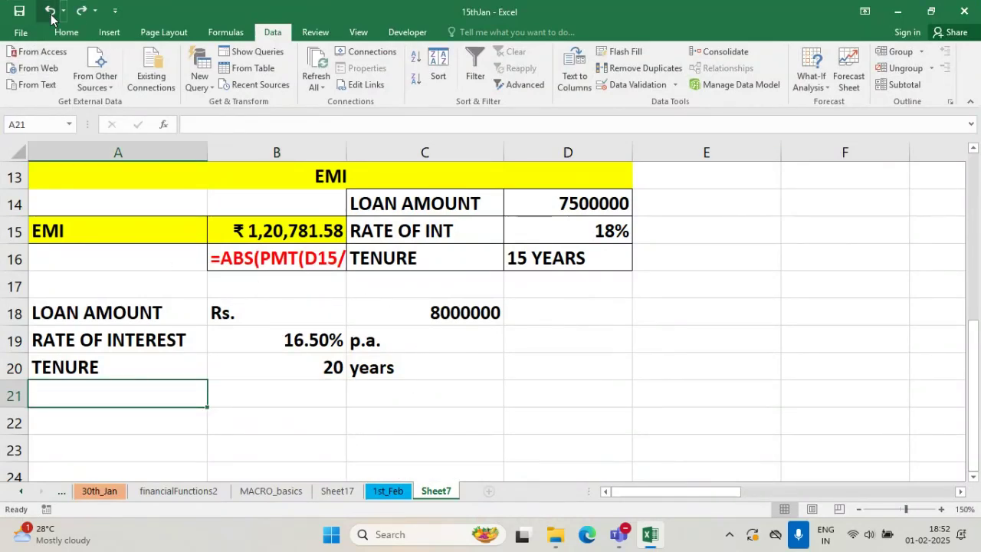
{"action": "left_click", "coordinate": [48, 11]}
{"action": "left_click", "coordinate": [460, 331]}
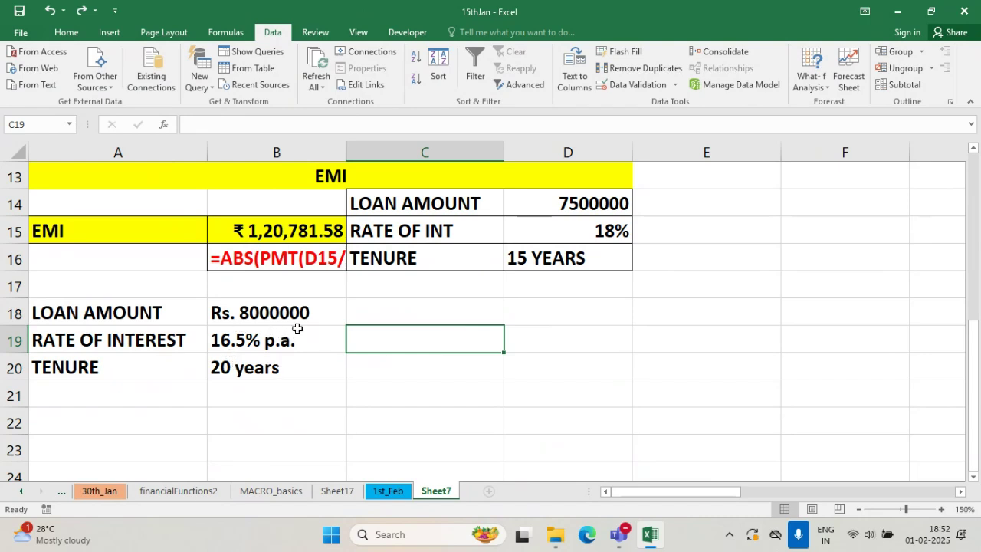
- Examine the FORMULATEXT formula in B16 and the ABS PMT formula in B15, and select the text values in B18:B20
{"action": "left_click_drag", "start_coordinate": [288, 309], "coordinate": [289, 356]}
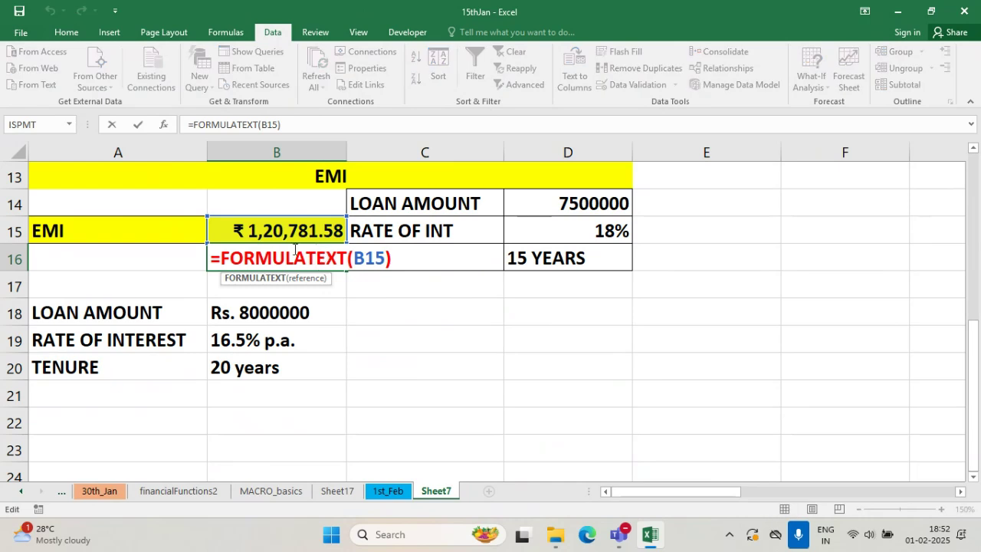
{"action": "key", "text": "ctrl+Return"}
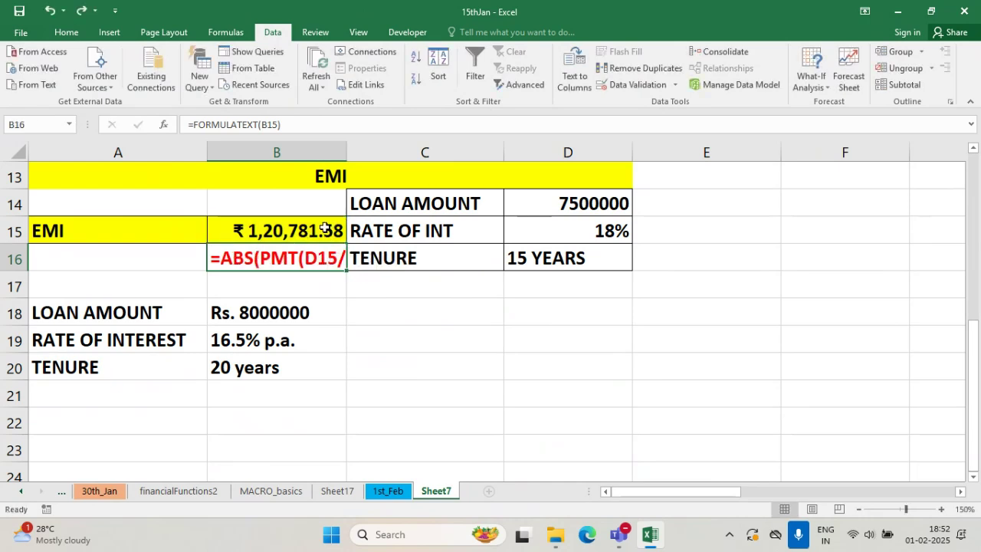
{"action": "double_click", "coordinate": [325, 231]}
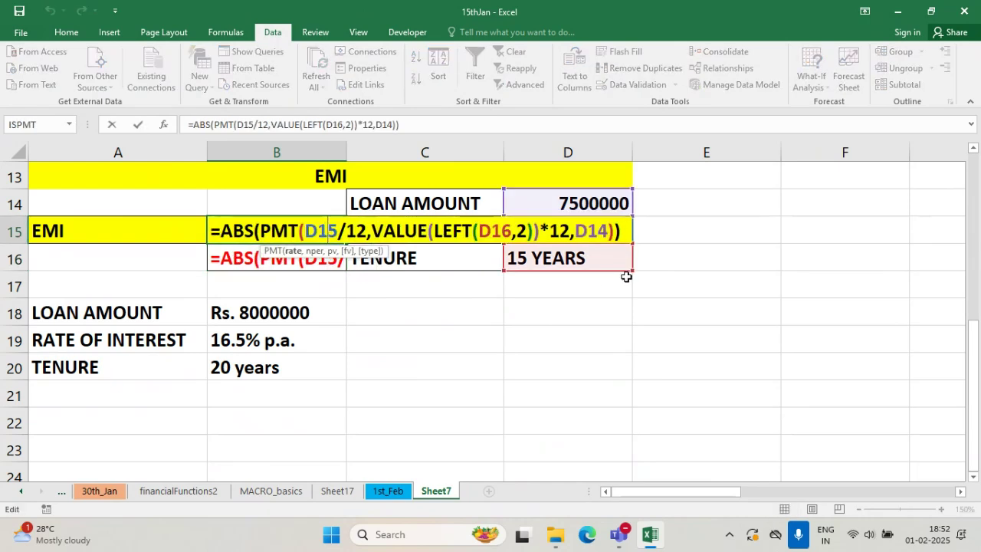
{"action": "key", "text": "ctrl+Return"}
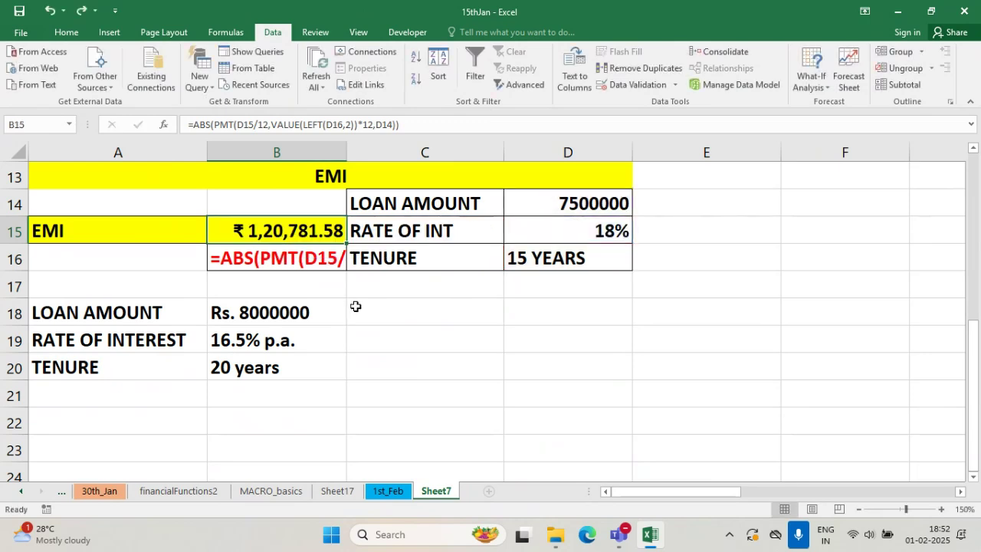
{"action": "left_click_drag", "start_coordinate": [343, 303], "coordinate": [309, 354]}
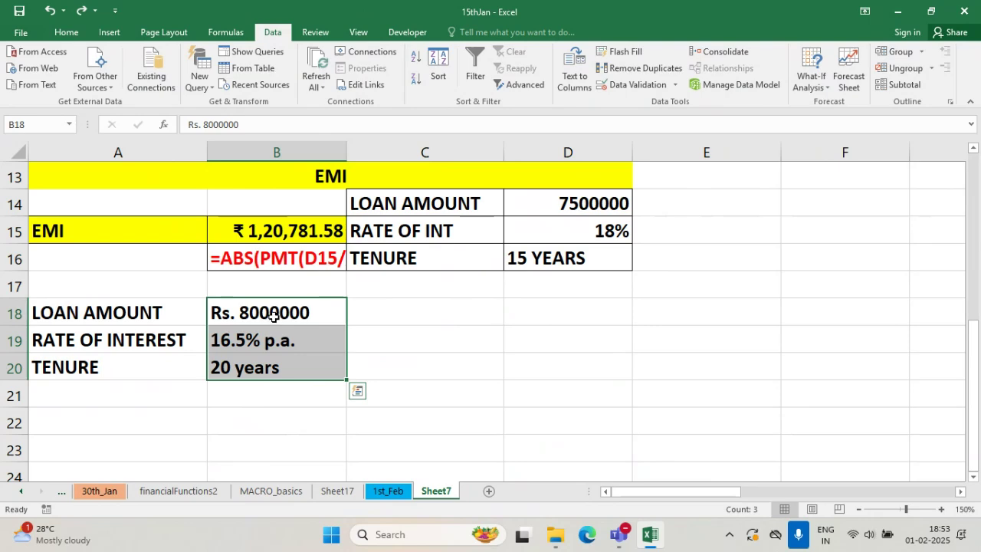
- Set up a delimited Text to Columns split of B18:B20 with the space as the only delimiter
{"action": "left_click", "coordinate": [570, 86]}
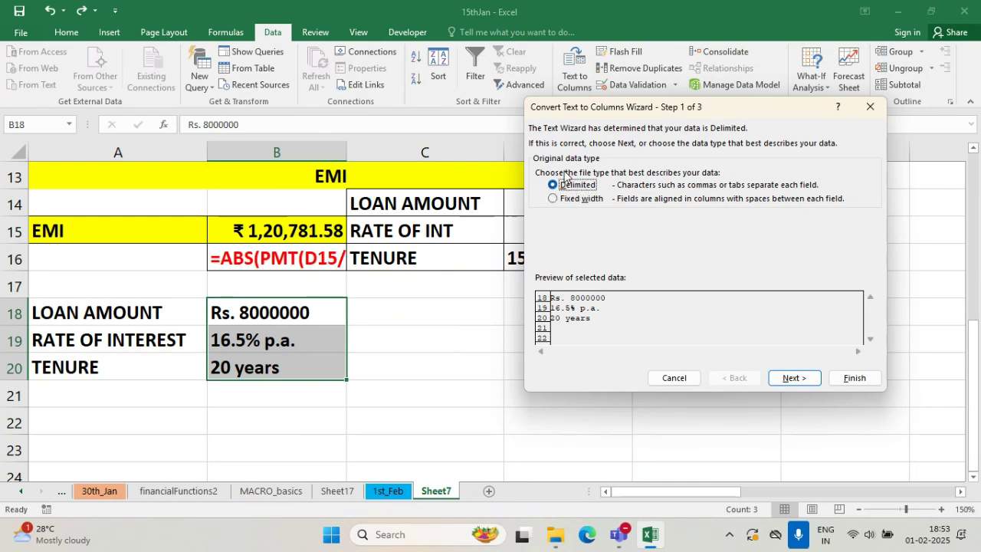
{"action": "left_click", "coordinate": [812, 379]}
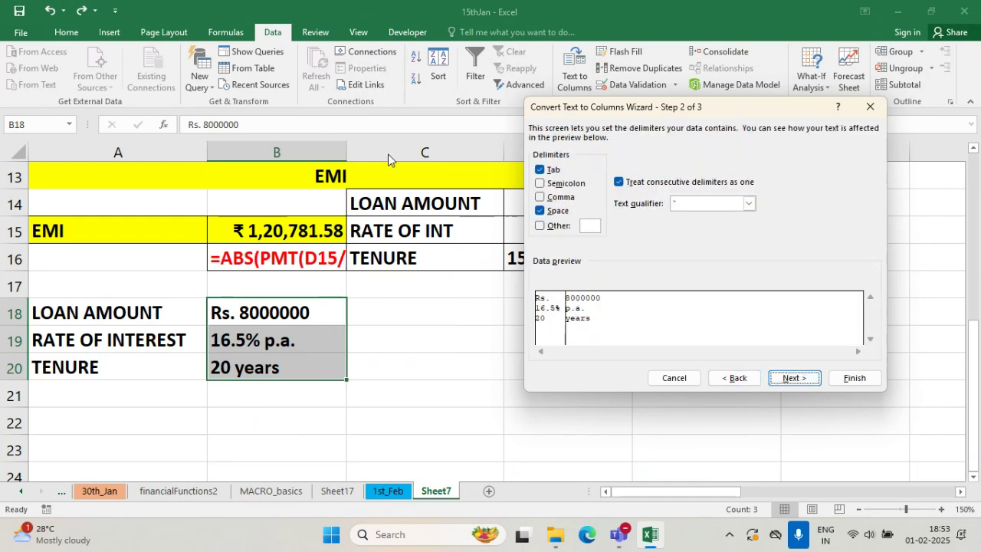
{"action": "left_click", "coordinate": [540, 169]}
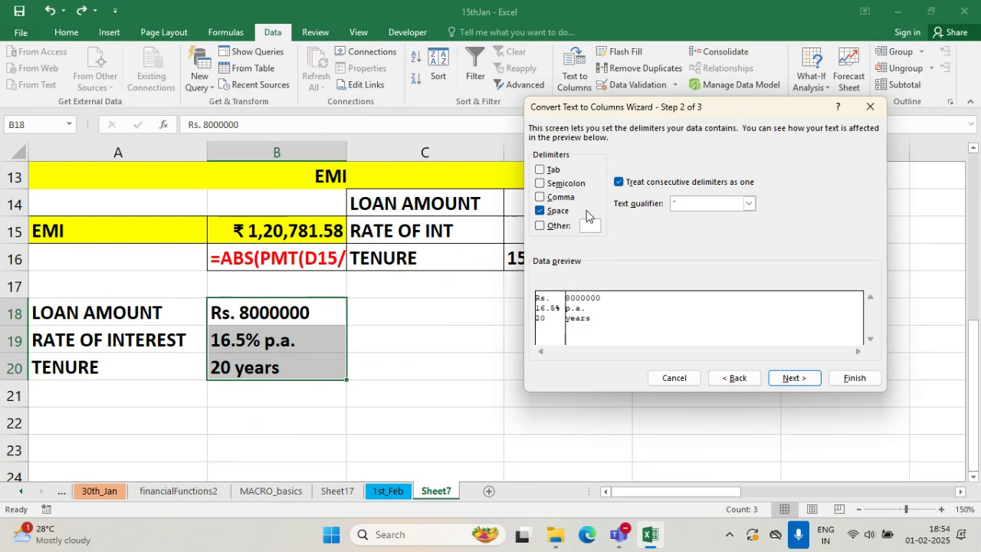
- Try a period as an additional custom delimiter in the split preview, and remove it again
{"action": "type", "text": "."}
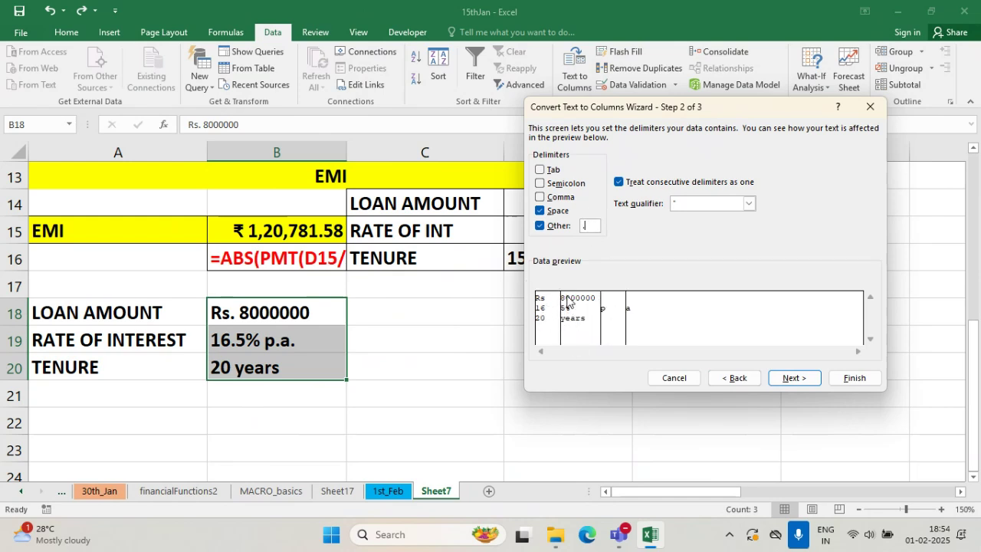
{"action": "left_click_drag", "start_coordinate": [693, 107], "coordinate": [618, 58]}
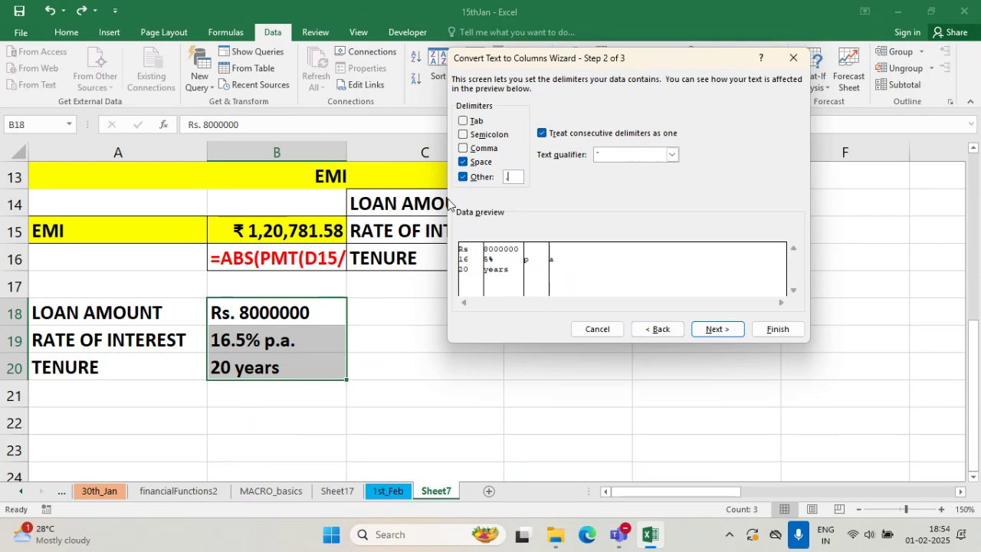
{"action": "key", "text": "BackSpace"}
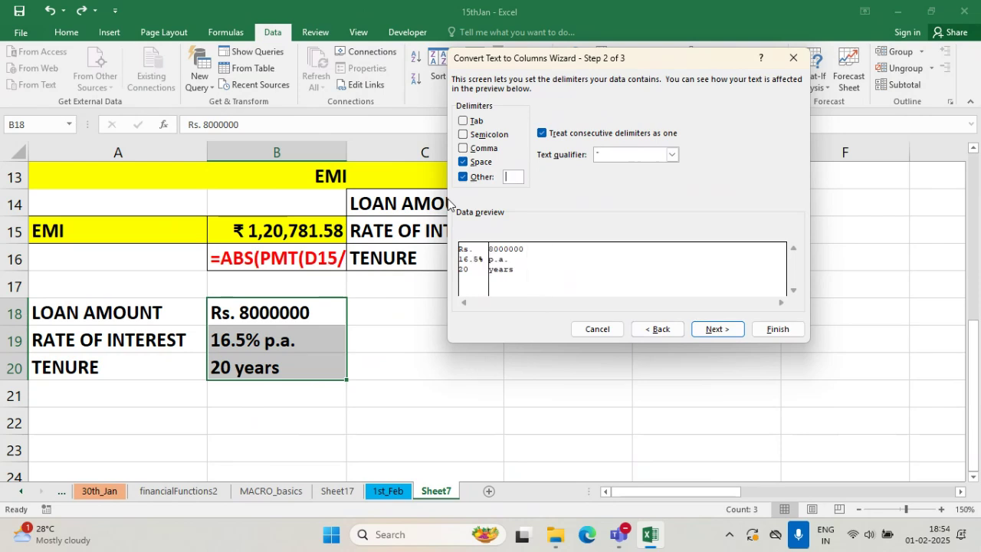
{"action": "left_click", "coordinate": [463, 181]}
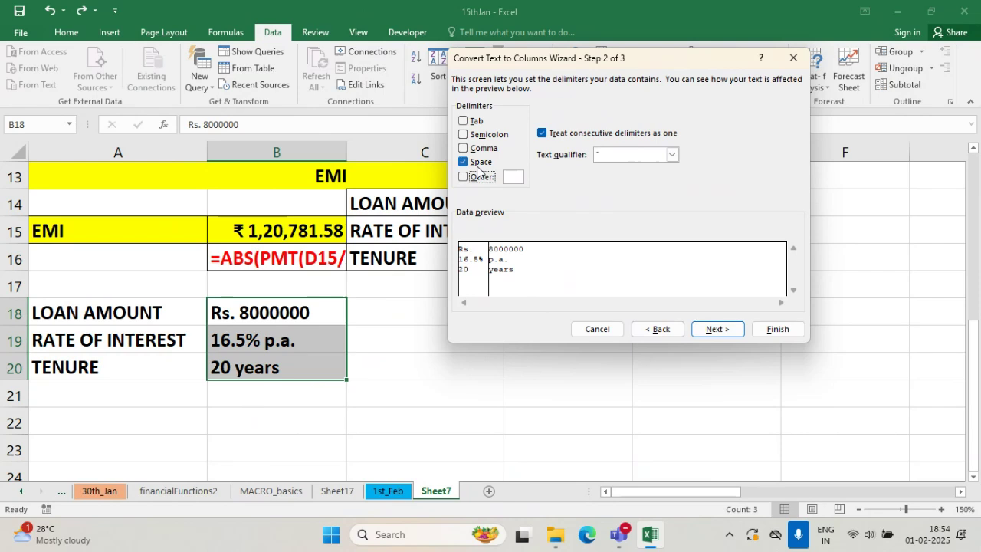
- Finish the Text to Columns split in General format starting at B18, and check the cells in B18:C20
{"action": "left_click", "coordinate": [715, 329]}
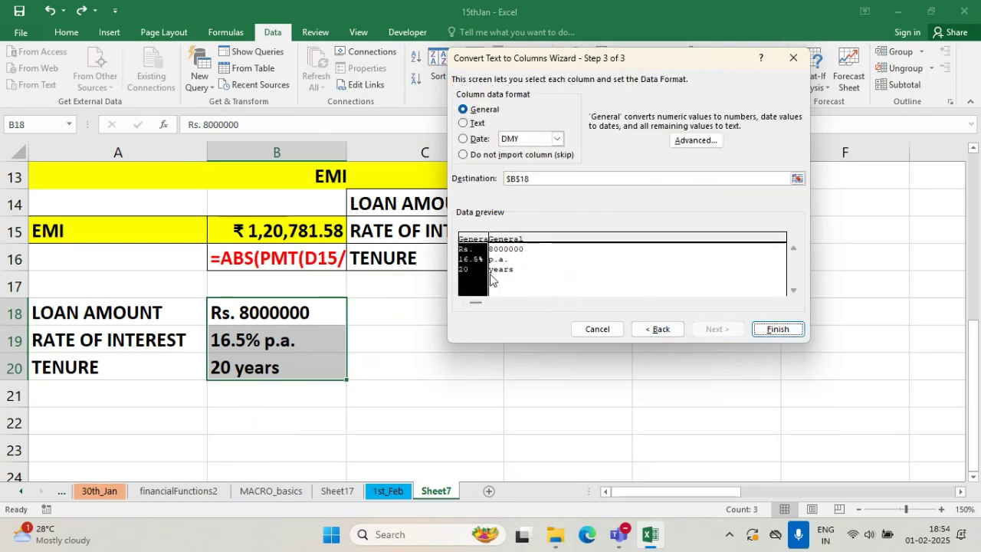
{"action": "left_click", "coordinate": [779, 329]}
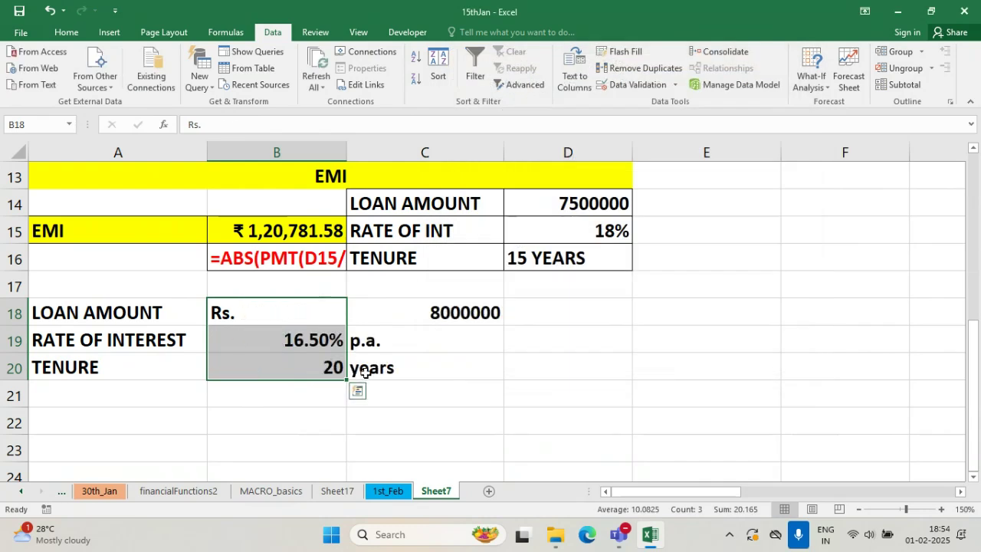
{"action": "left_click", "coordinate": [393, 360]}
{"action": "left_click", "coordinate": [262, 316]}
{"action": "left_click", "coordinate": [394, 313]}
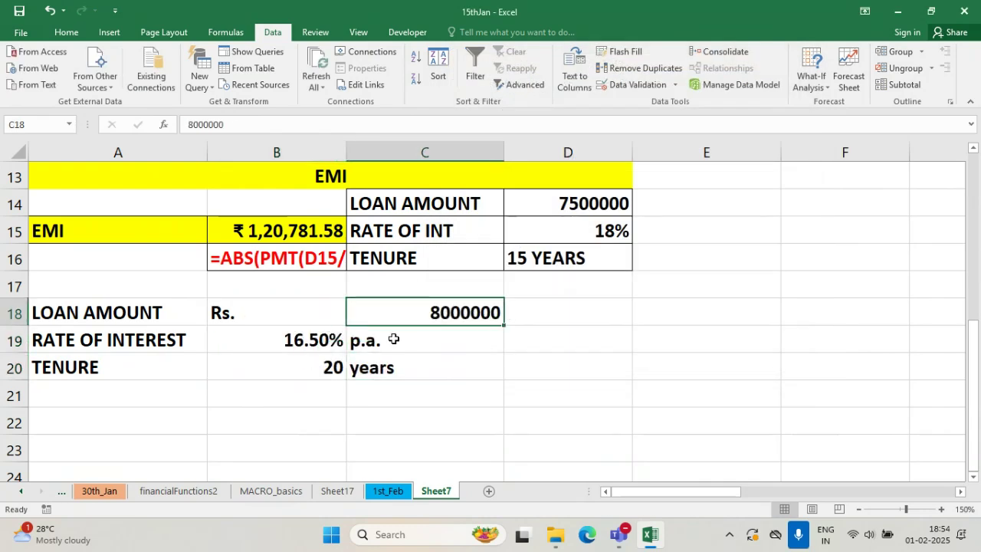
{"action": "left_click", "coordinate": [368, 339]}
{"action": "left_click", "coordinate": [311, 344]}
{"action": "left_click", "coordinate": [311, 363]}
{"action": "left_click", "coordinate": [363, 372]}
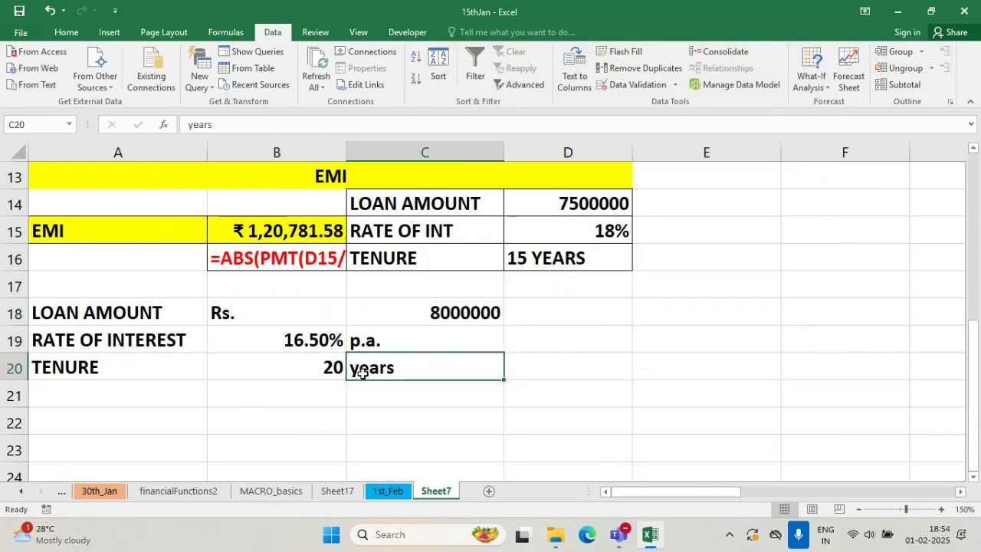
- Narrow column B beside the split loan values
{"action": "left_click", "coordinate": [299, 397]}
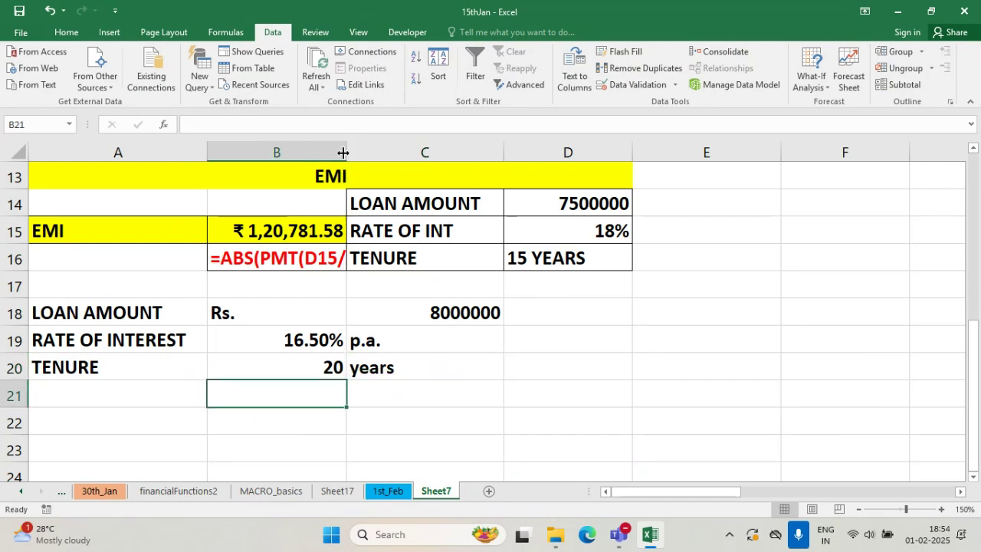
{"action": "left_click_drag", "start_coordinate": [346, 152], "coordinate": [295, 150]}
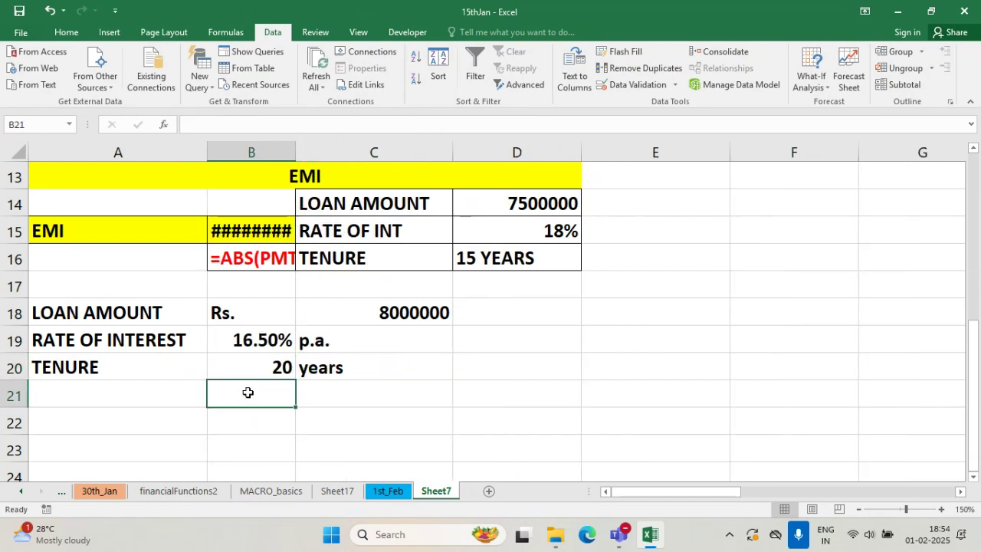
{"action": "type", "text": "="}
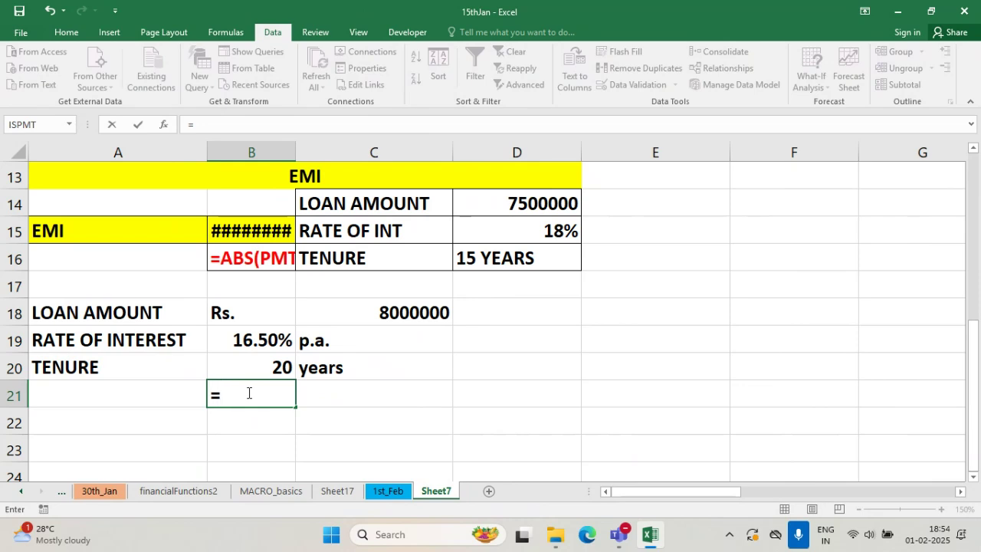
{"action": "key", "text": "Escape"}
{"action": "left_click", "coordinate": [406, 313]}
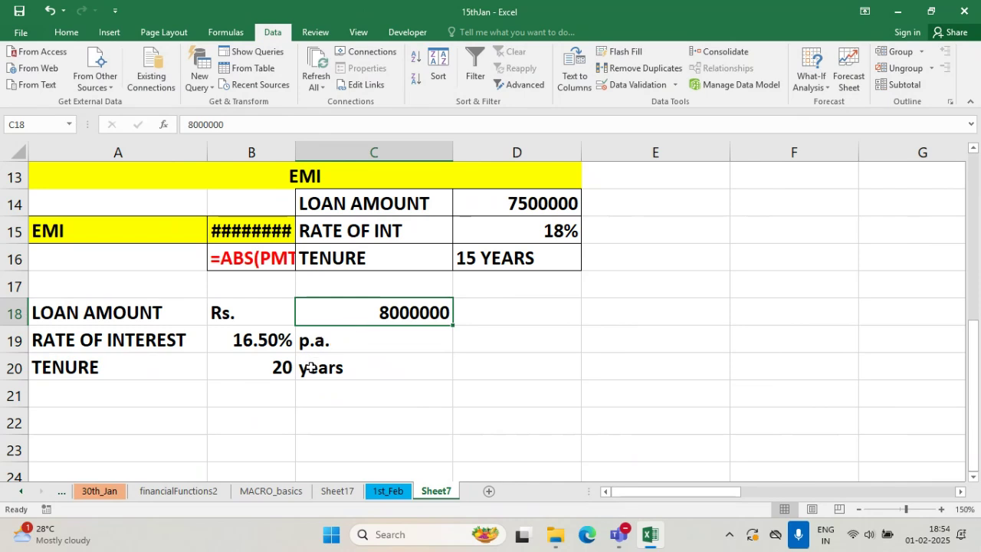
- Begin a PMT formula in B21 with B19/12 as the rate argument
{"action": "left_click", "coordinate": [274, 383]}
{"action": "type", "text": "="}
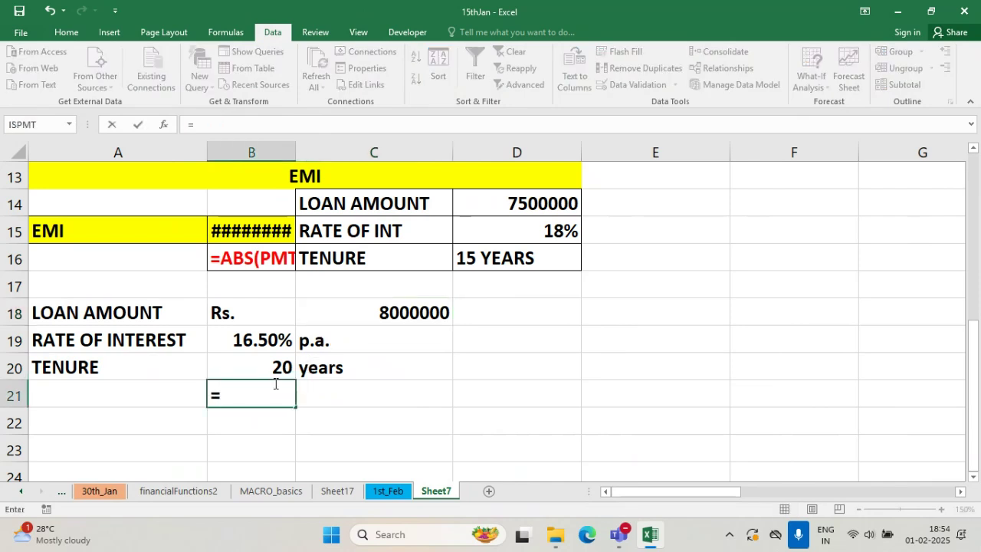
{"action": "type", "text": "OMT("}
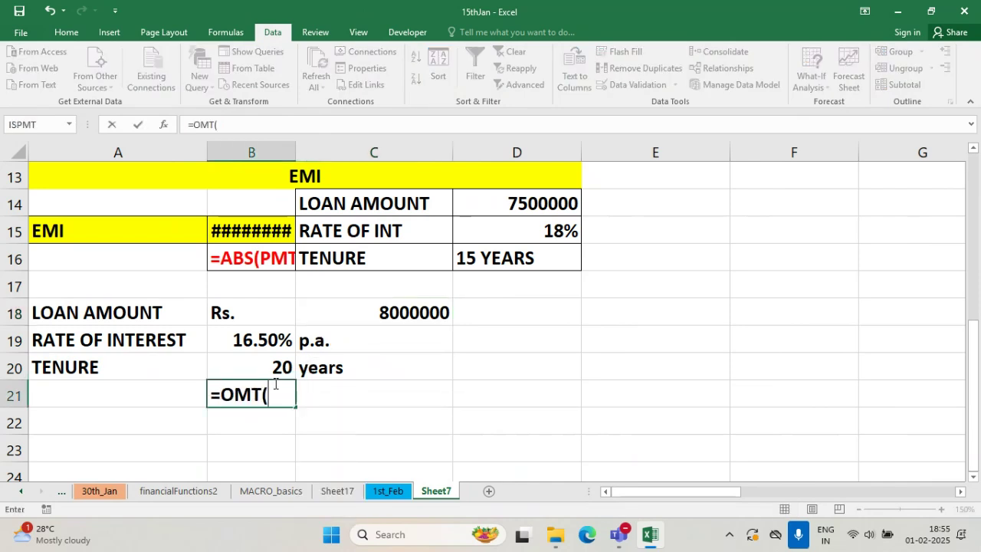
{"action": "key", "text": "BackSpace"}
{"action": "key", "text": "BackSpace"}
{"action": "key", "text": "BackSpace"}
{"action": "key", "text": "BackSpace"}
{"action": "type", "text": "P"}
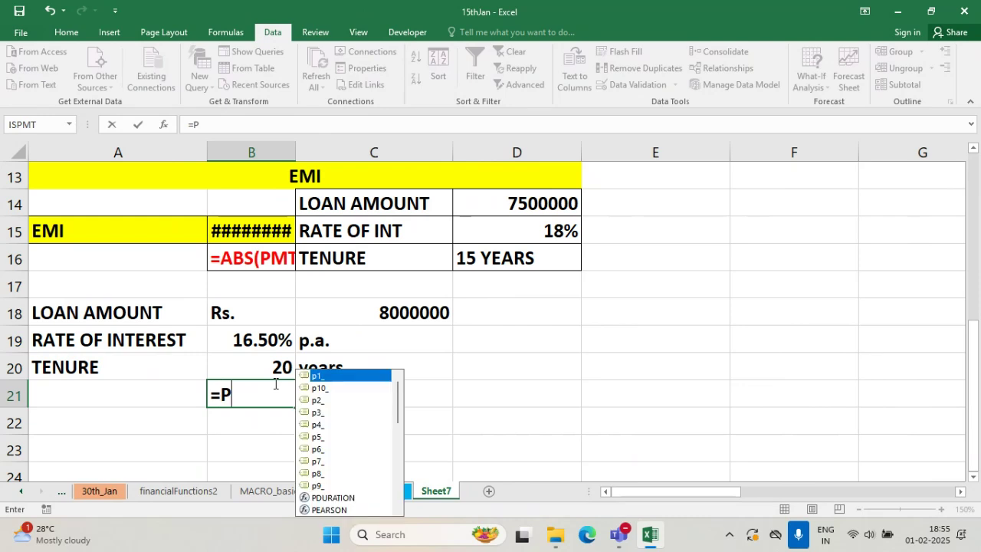
{"action": "type", "text": "MT("}
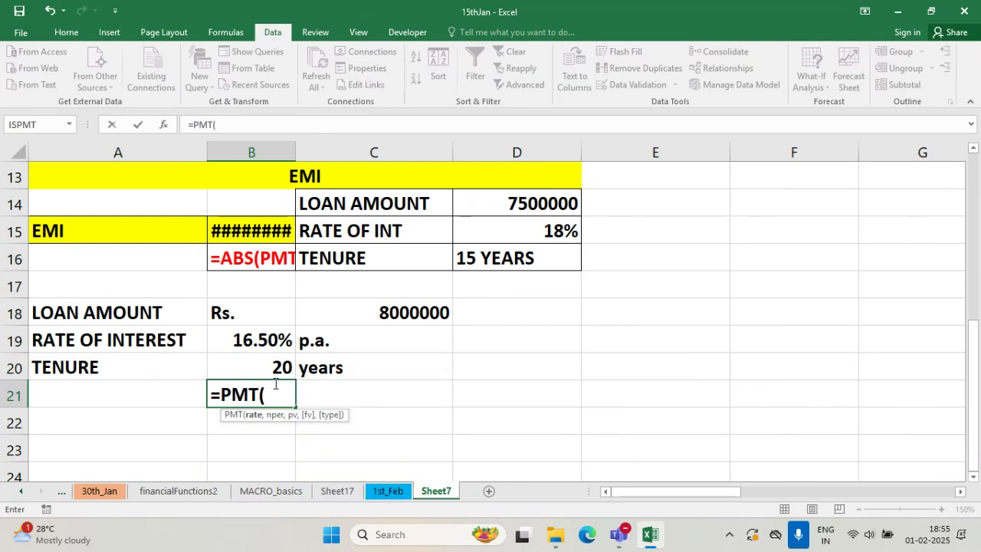
{"action": "left_click", "coordinate": [273, 339]}
{"action": "type", "text": "/12,"}
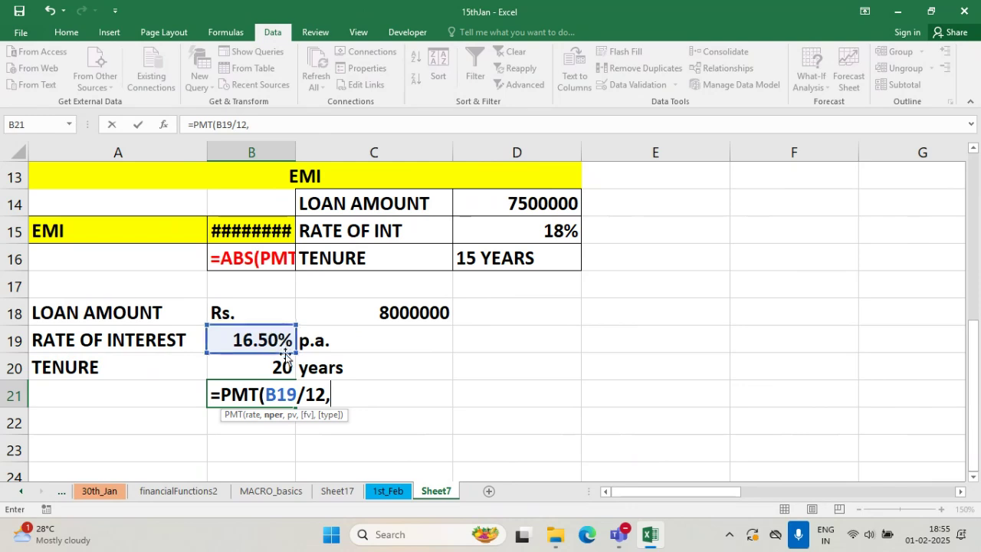
- Complete the PMT formula in B21 with B20*12 as the number of periods and C18 as the present value
{"action": "left_click", "coordinate": [261, 368]}
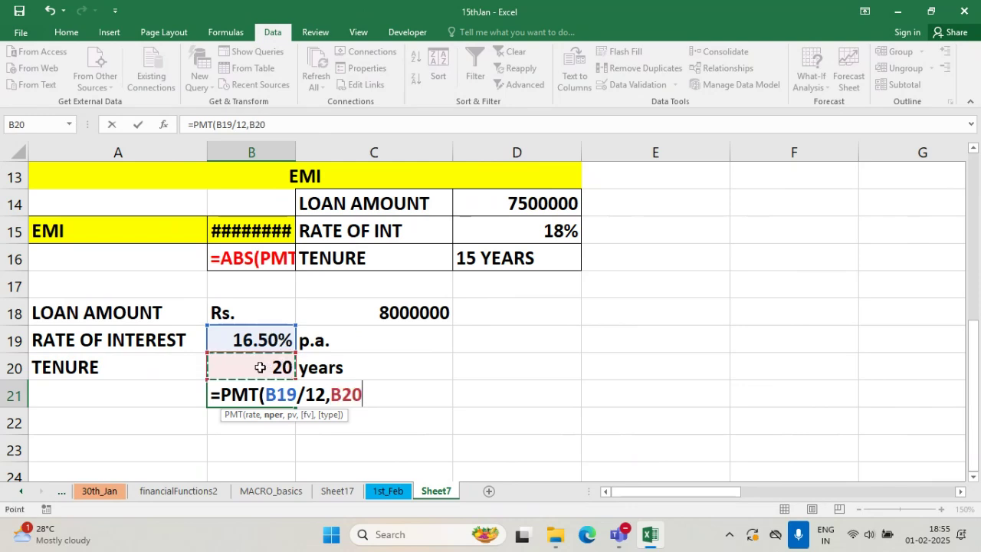
{"action": "type", "text": "*12"}
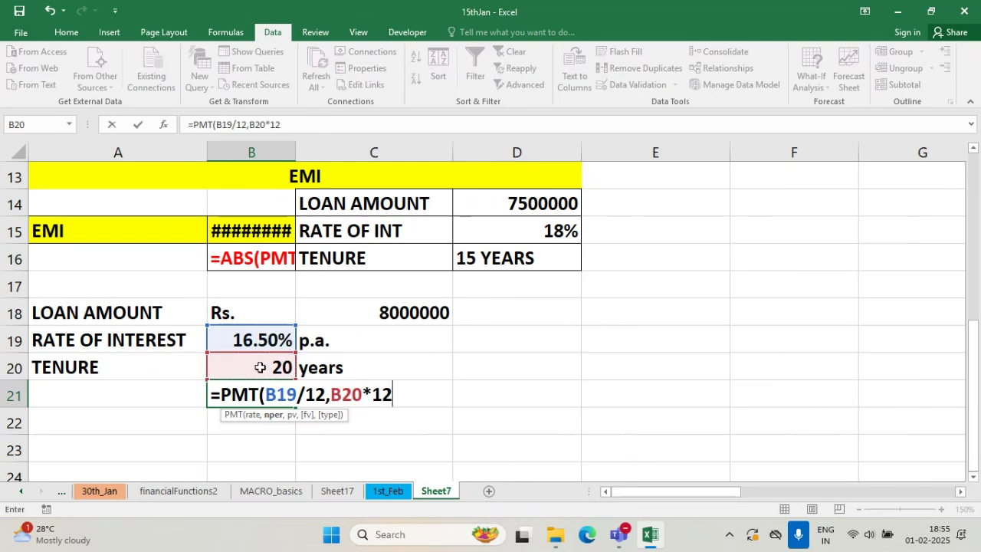
{"action": "type", "text": ","}
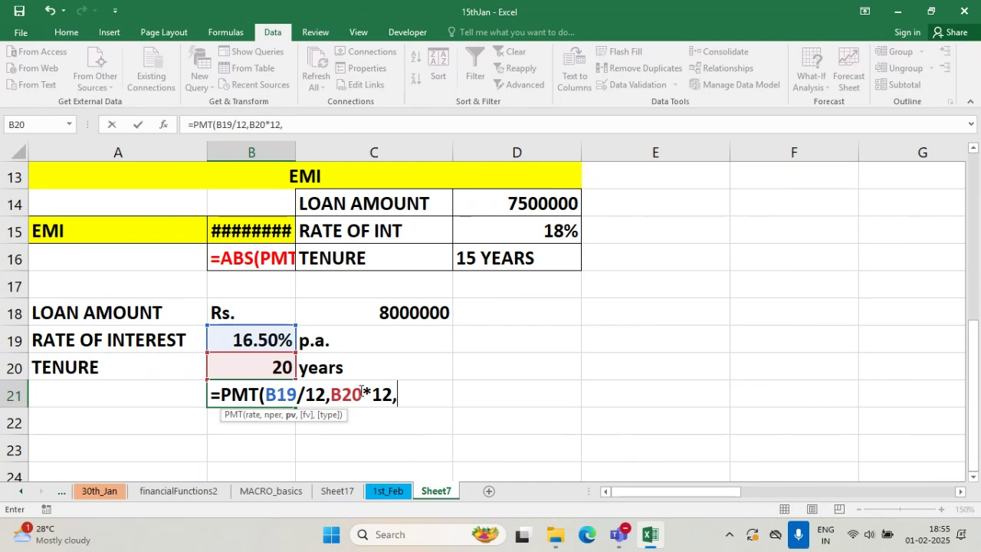
{"action": "left_click", "coordinate": [426, 312]}
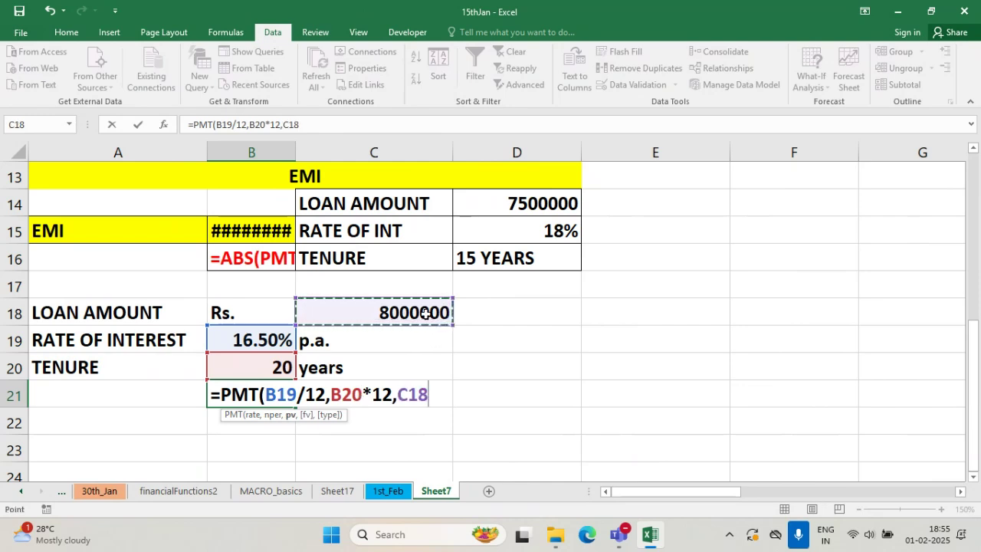
{"action": "type", "text": ")"}
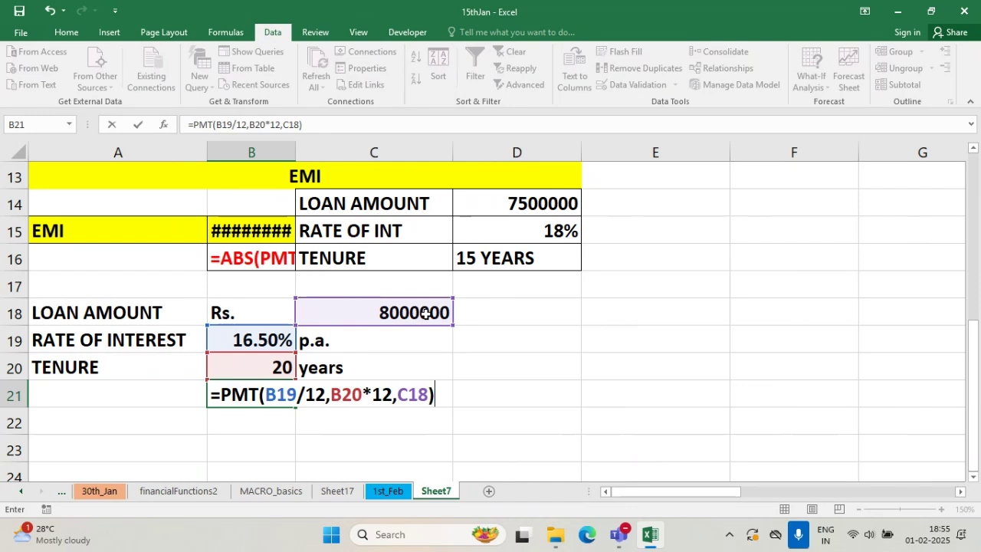
{"action": "key", "text": "Return"}
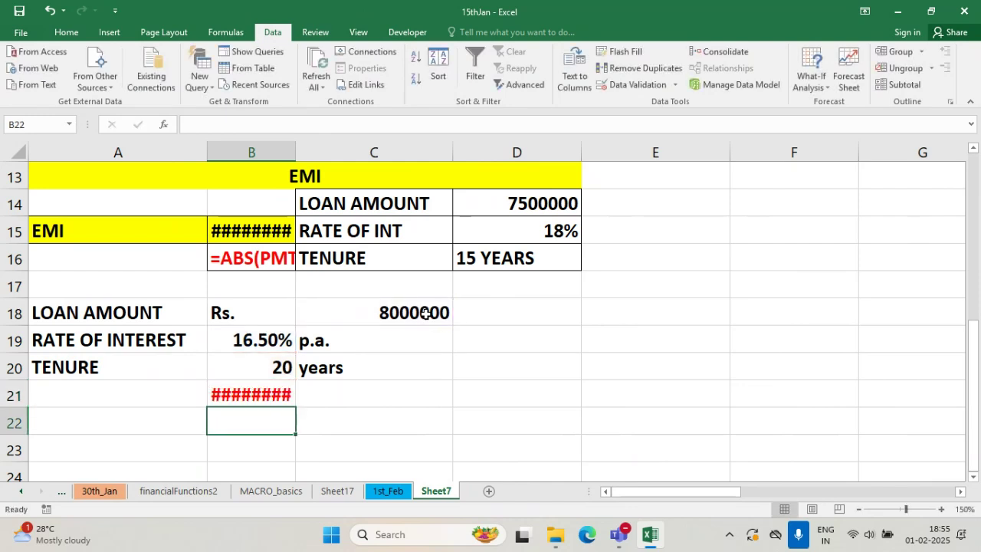
- Resize column B just wide enough to display the full EMI amount in B21
{"action": "double_click", "coordinate": [296, 145]}
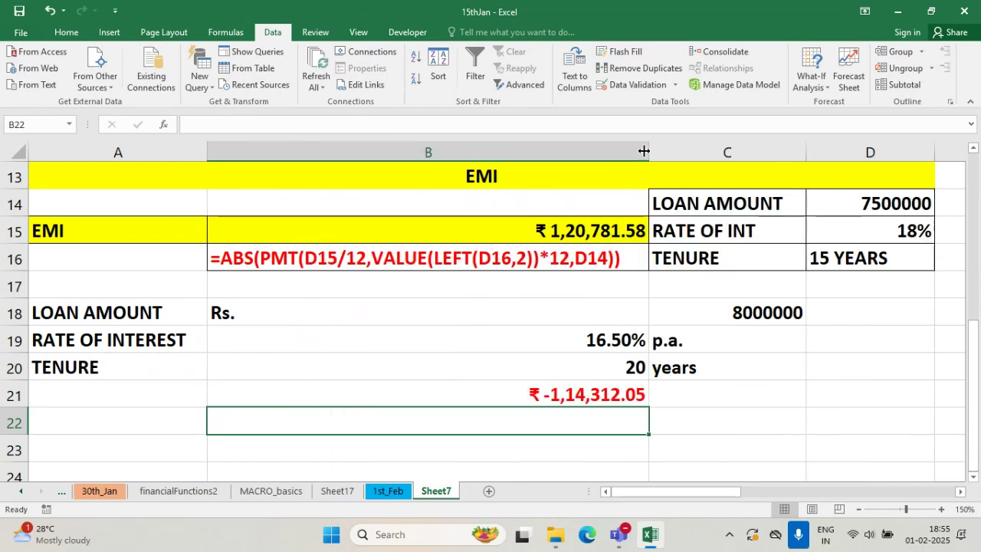
{"action": "left_click_drag", "start_coordinate": [648, 148], "coordinate": [338, 165]}
{"action": "left_click", "coordinate": [388, 388]}
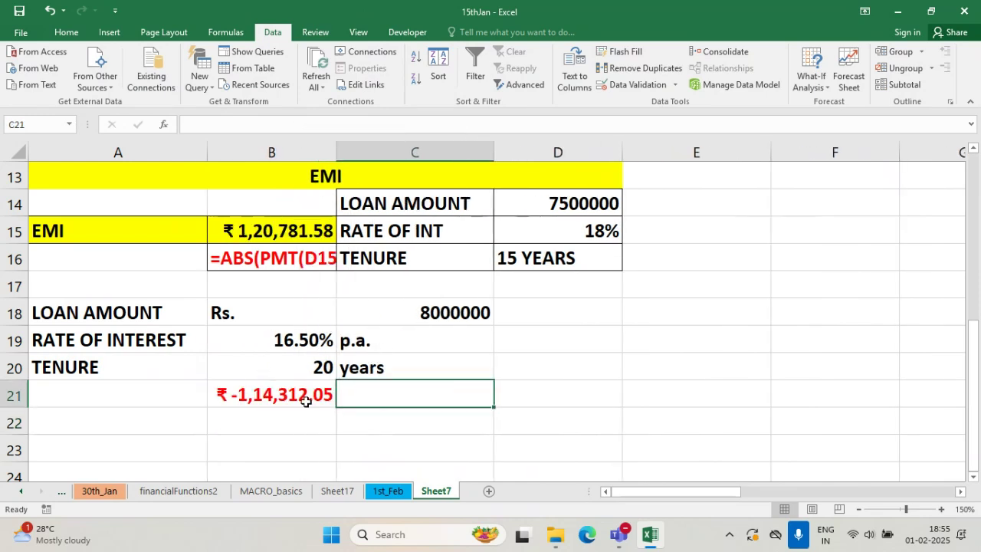
- Review the PMT formula in B21 and the split source values in B18:C20
{"action": "left_click", "coordinate": [302, 396]}
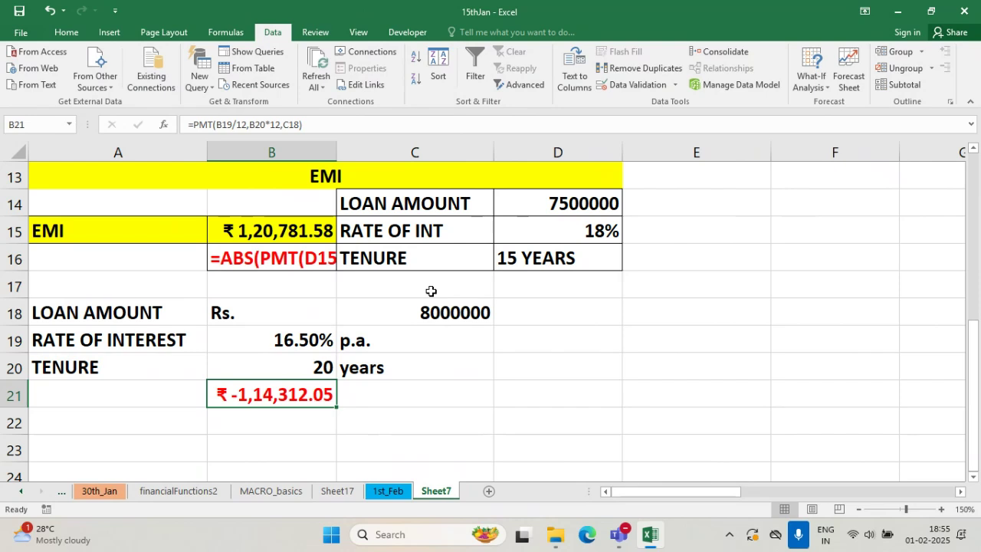
{"action": "double_click", "coordinate": [281, 391]}
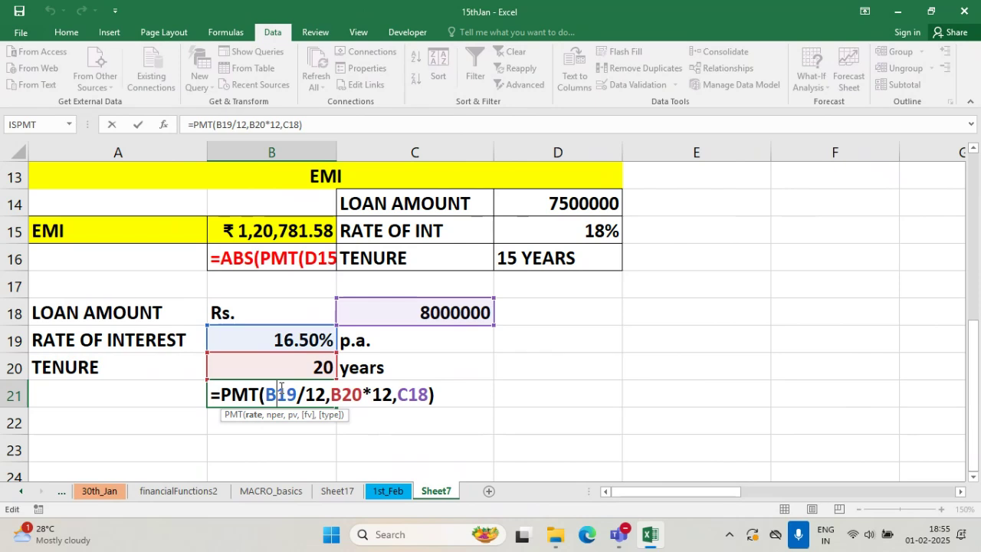
{"action": "key", "text": "ctrl+Return"}
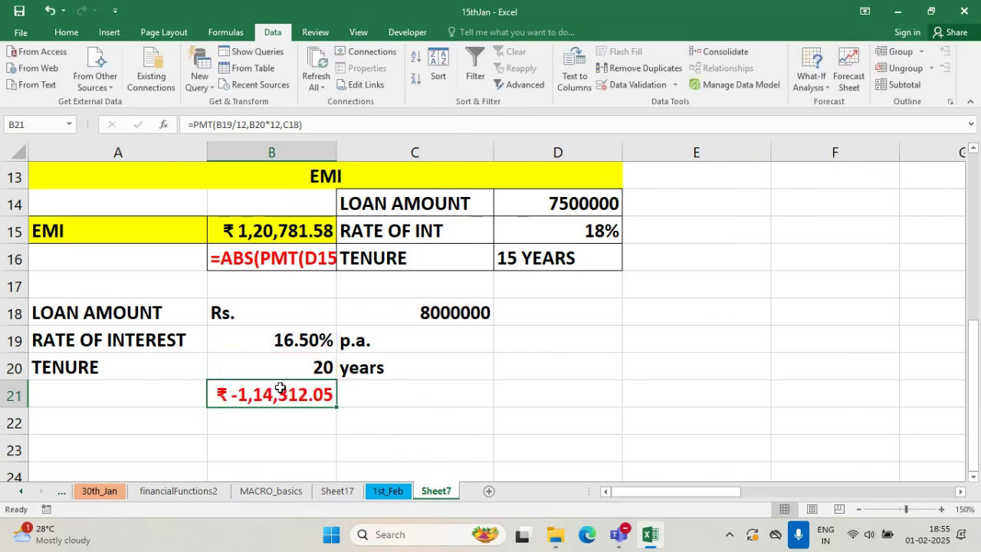
{"action": "left_click", "coordinate": [422, 313]}
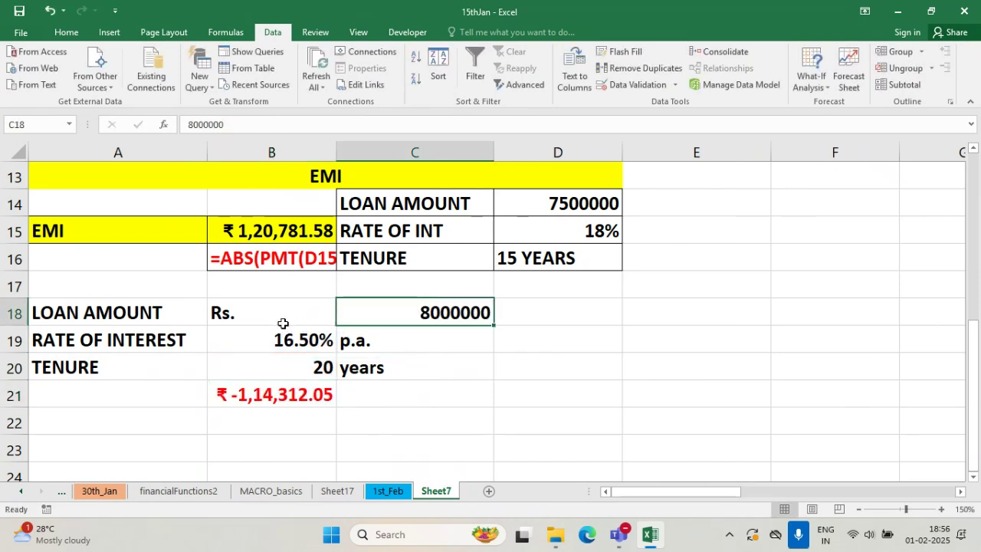
{"action": "left_click_drag", "start_coordinate": [227, 307], "coordinate": [389, 365]}
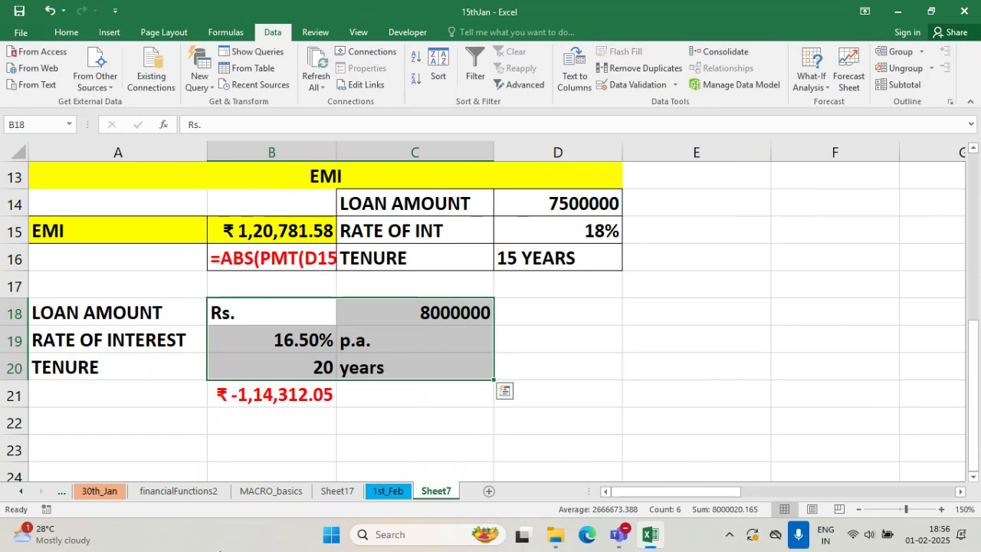
{"action": "left_click", "coordinate": [266, 417]}
{"action": "left_click_drag", "start_coordinate": [57, 309], "coordinate": [397, 369]}
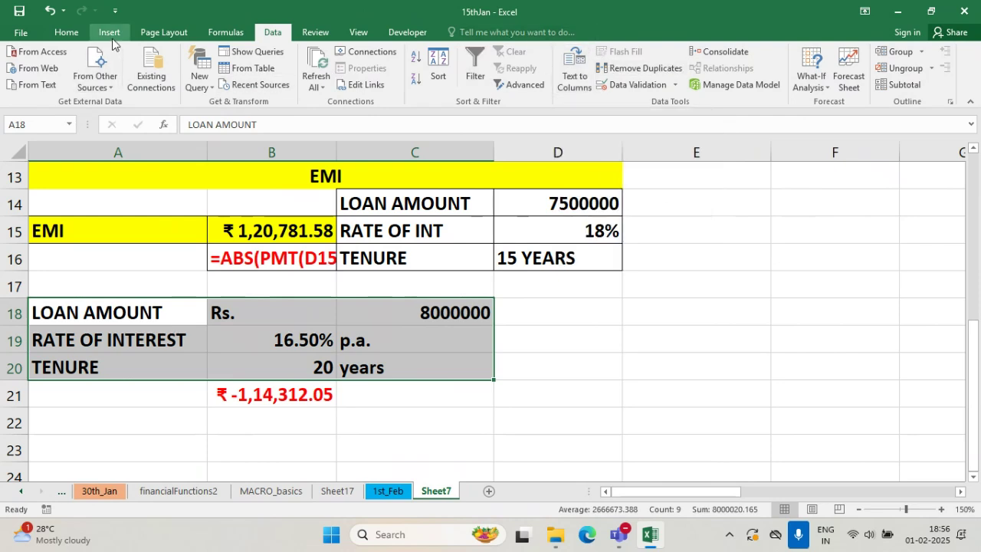
{"action": "left_click", "coordinate": [73, 31]}
{"action": "left_click", "coordinate": [542, 57]}
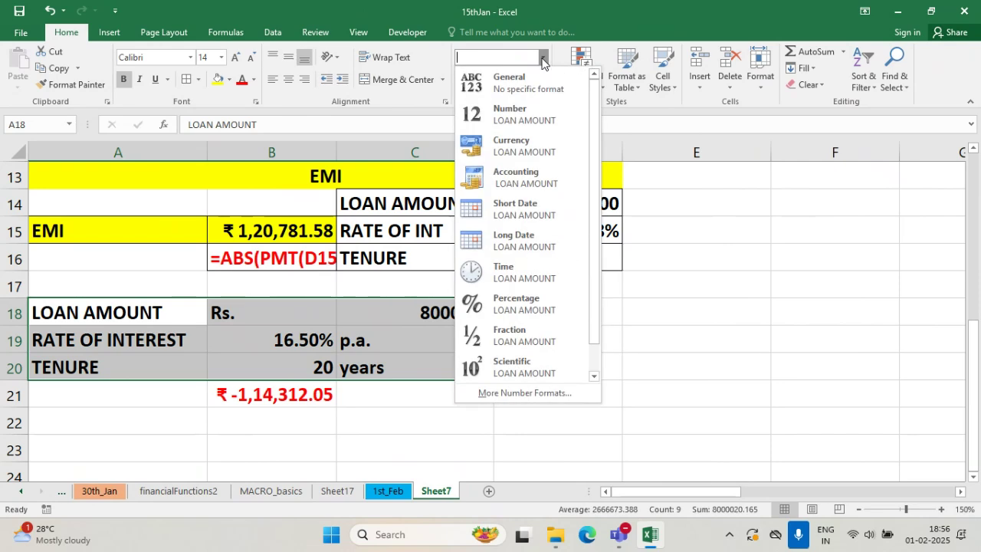
{"action": "left_click", "coordinate": [701, 345]}
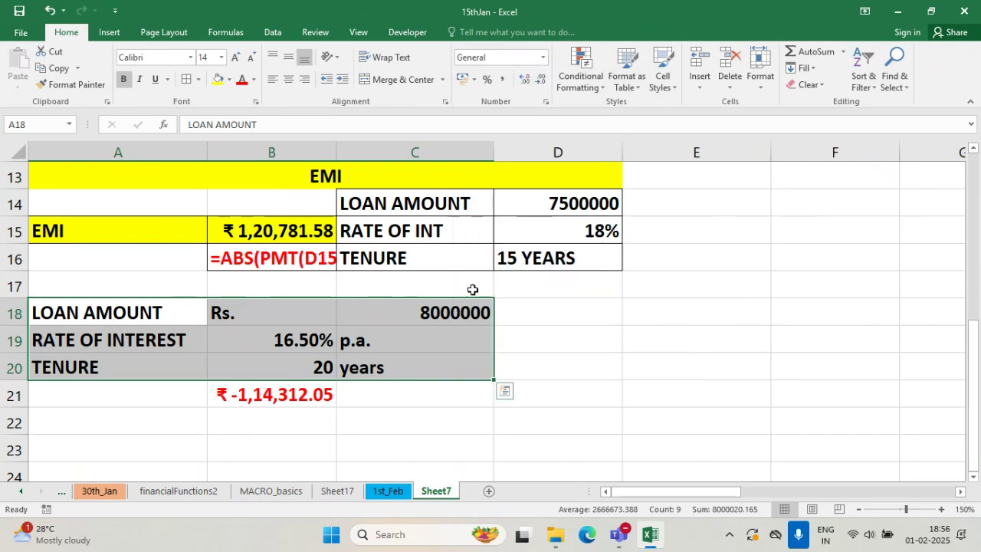
{"action": "left_click", "coordinate": [364, 412]}
{"action": "left_click_drag", "start_coordinate": [105, 308], "coordinate": [442, 354]}
{"action": "left_click", "coordinate": [627, 387]}
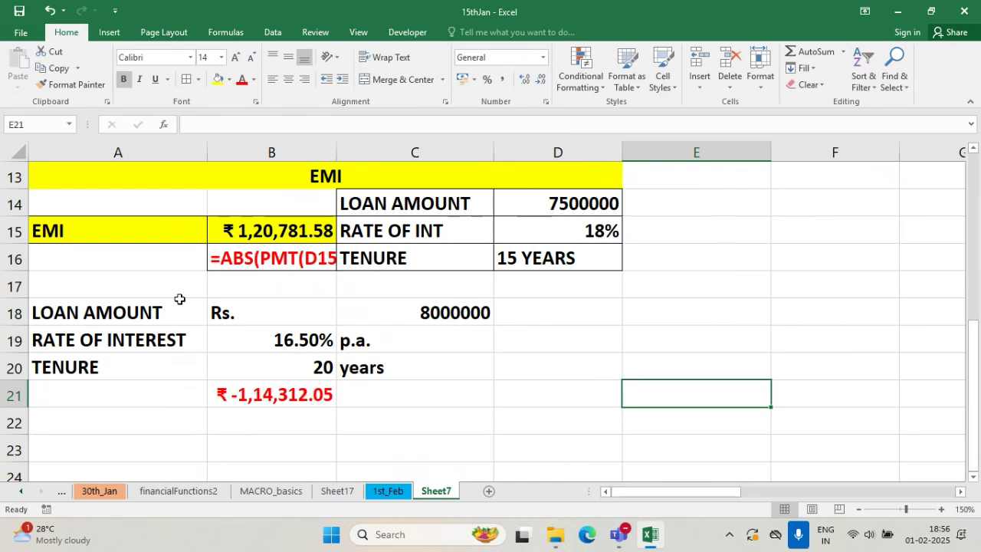
- Wrap the PMT formula in B21 in ABS to make the EMI amount positive
{"action": "left_click", "coordinate": [305, 385]}
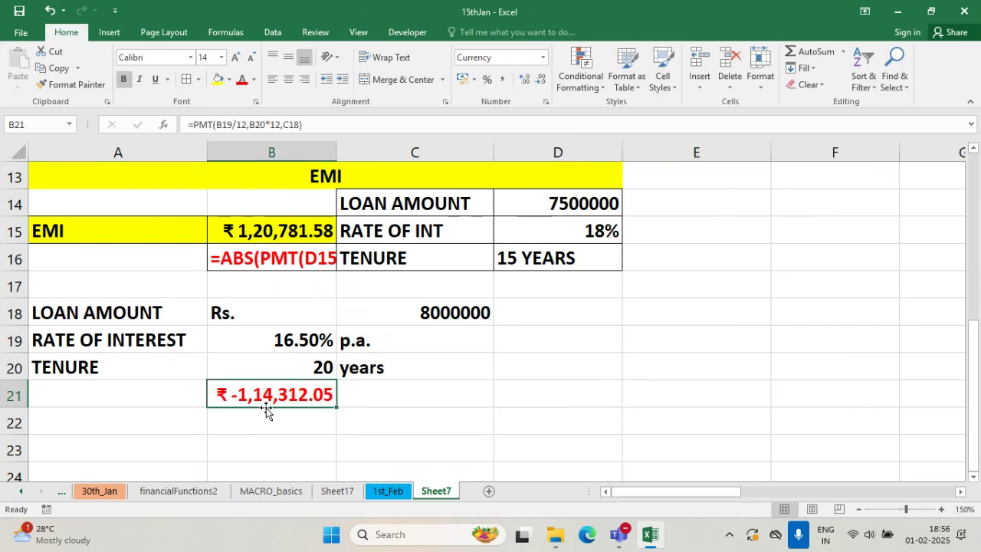
{"action": "double_click", "coordinate": [261, 396]}
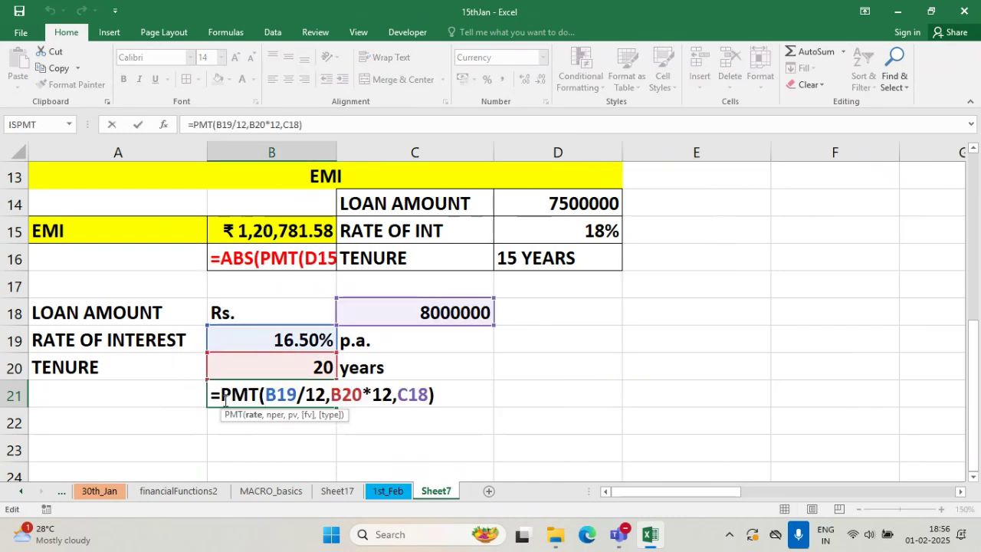
{"action": "left_click", "coordinate": [220, 396]}
{"action": "type", "text": "ABS"}
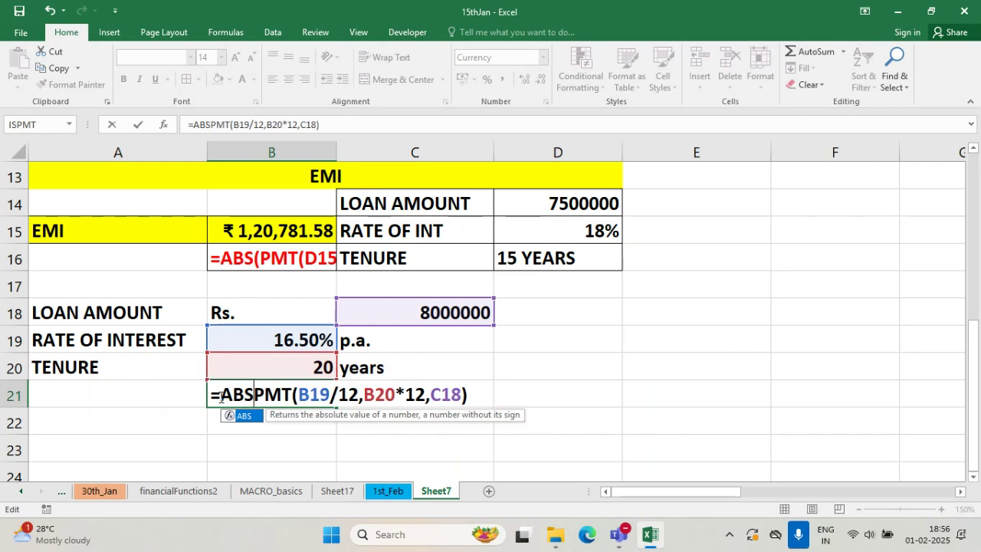
{"action": "type", "text": "("}
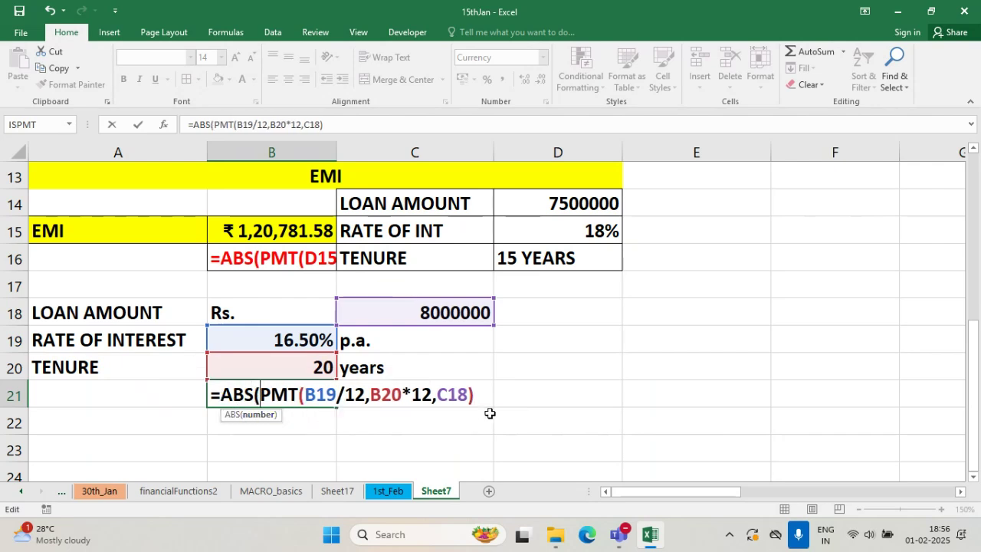
{"action": "left_click", "coordinate": [477, 394]}
{"action": "type", "text": ")"}
{"action": "key", "text": "Return"}
{"action": "left_click", "coordinate": [288, 396]}
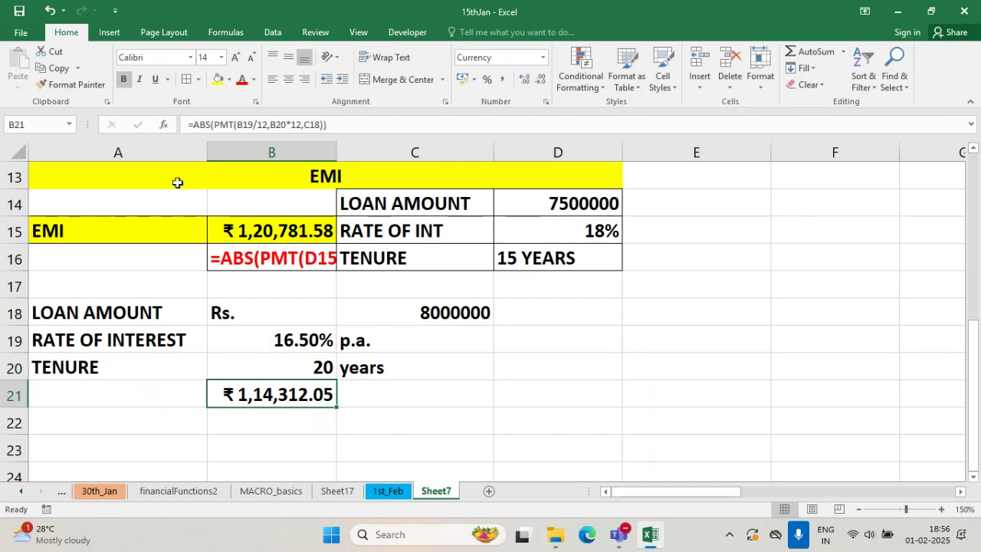
- Switch to the Teams meeting, check the recent attendee messages in the live event Q&A, and return to the Excel workbook
{"action": "key", "text": "alt+Tab"}
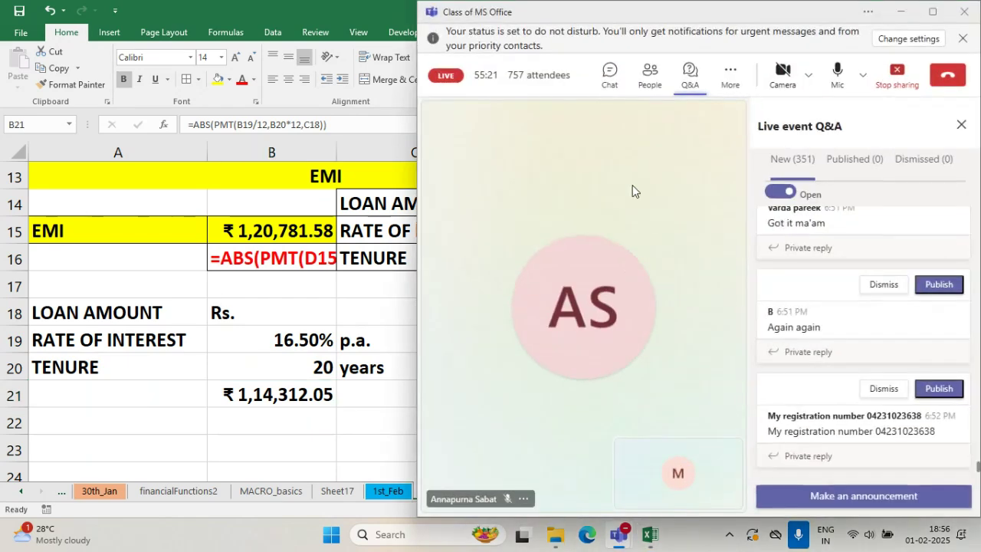
{"action": "scroll", "coordinate": [849, 358], "scroll_direction": "down", "scroll_amount": 5}
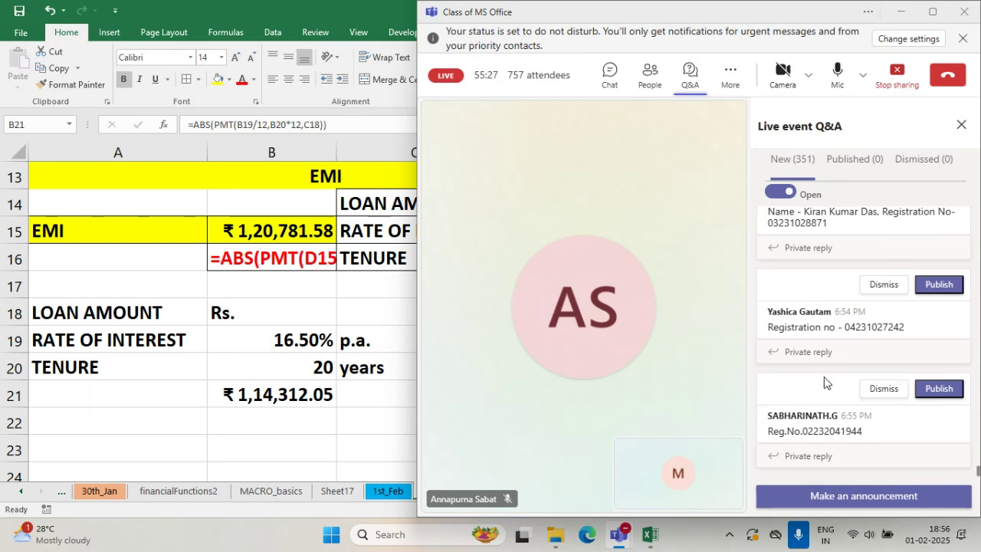
{"action": "scroll", "coordinate": [823, 380], "scroll_direction": "up", "scroll_amount": 3}
{"action": "scroll", "coordinate": [822, 378], "scroll_direction": "up", "scroll_amount": 3}
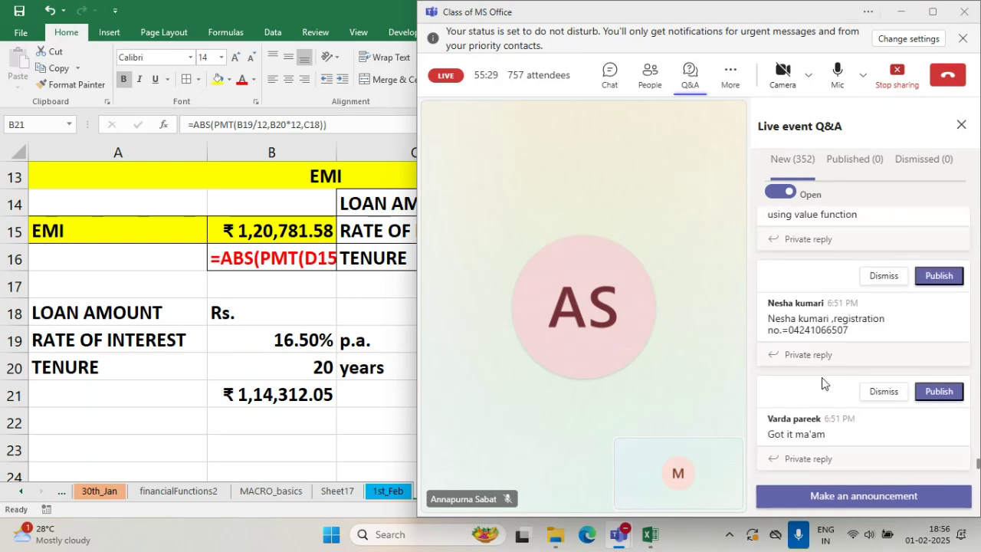
{"action": "scroll", "coordinate": [821, 378], "scroll_direction": "down", "scroll_amount": 6}
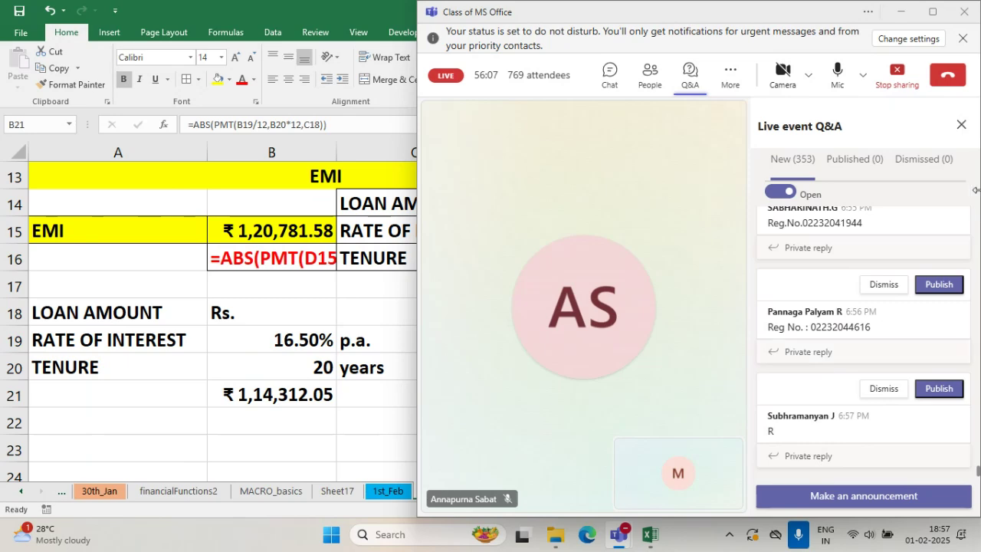
{"action": "left_click", "coordinate": [902, 12]}
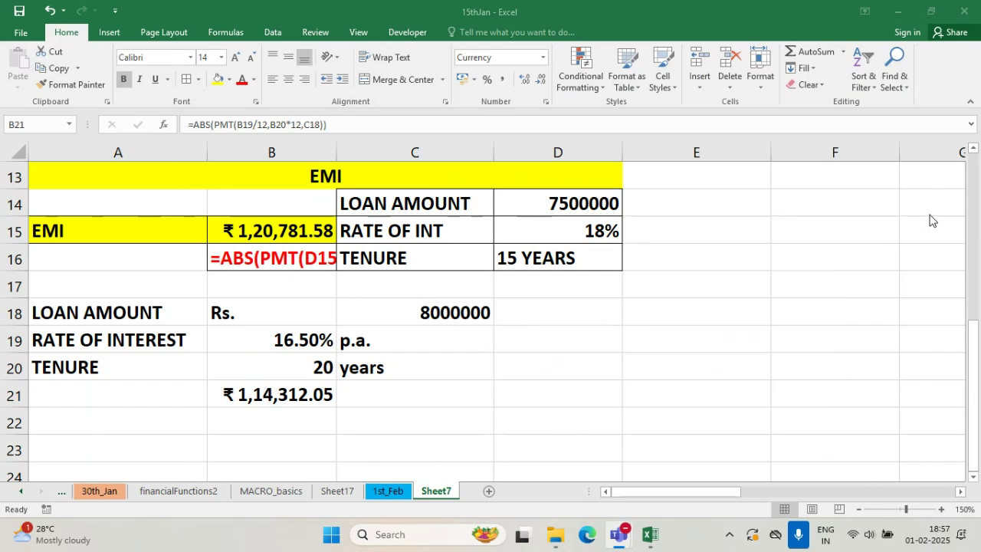
{"action": "left_click", "coordinate": [460, 400]}
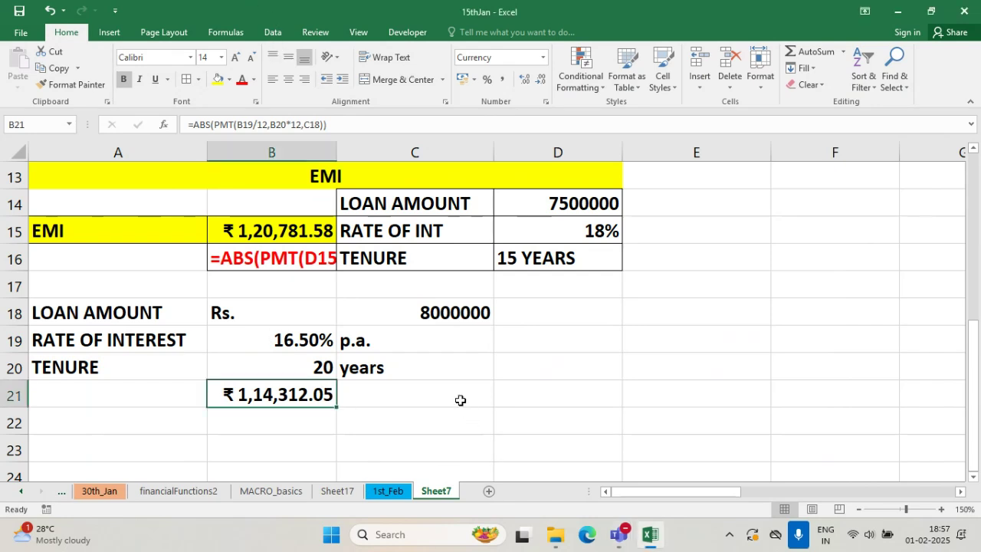
- Merge and center A23:E23 and fill the merged cell with yellow
{"action": "scroll", "coordinate": [473, 402], "scroll_direction": "down", "scroll_amount": 3}
{"action": "scroll", "coordinate": [468, 400], "scroll_direction": "up", "scroll_amount": 1}
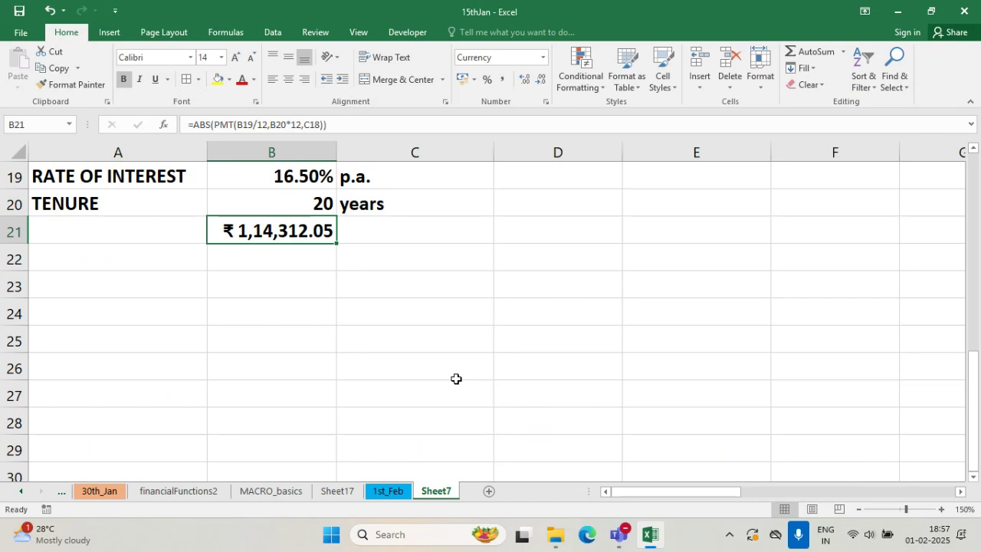
{"action": "scroll", "coordinate": [456, 379], "scroll_direction": "up", "scroll_amount": 1}
{"action": "scroll", "coordinate": [456, 378], "scroll_direction": "down", "scroll_amount": 2}
{"action": "left_click", "coordinate": [82, 202]}
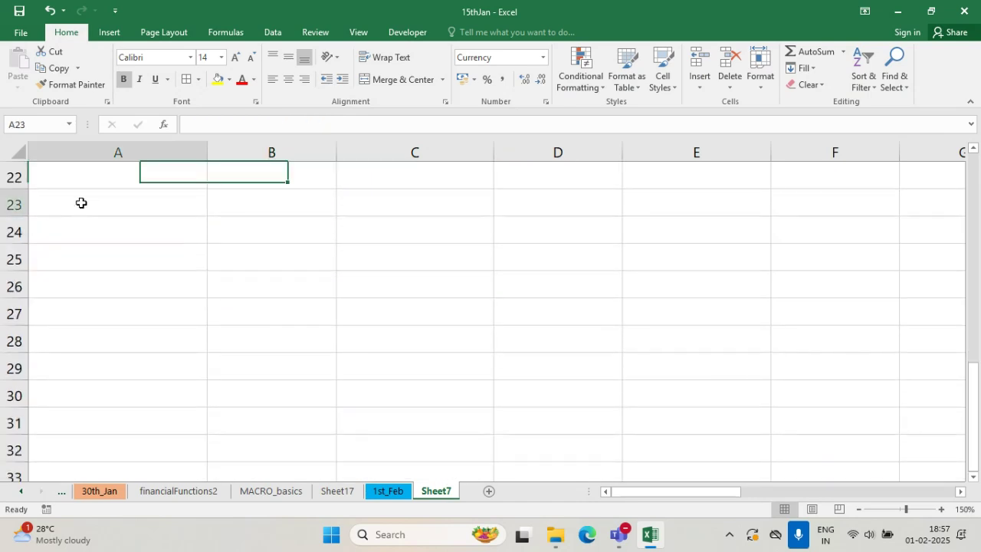
{"action": "left_click_drag", "start_coordinate": [82, 202], "coordinate": [674, 199]}
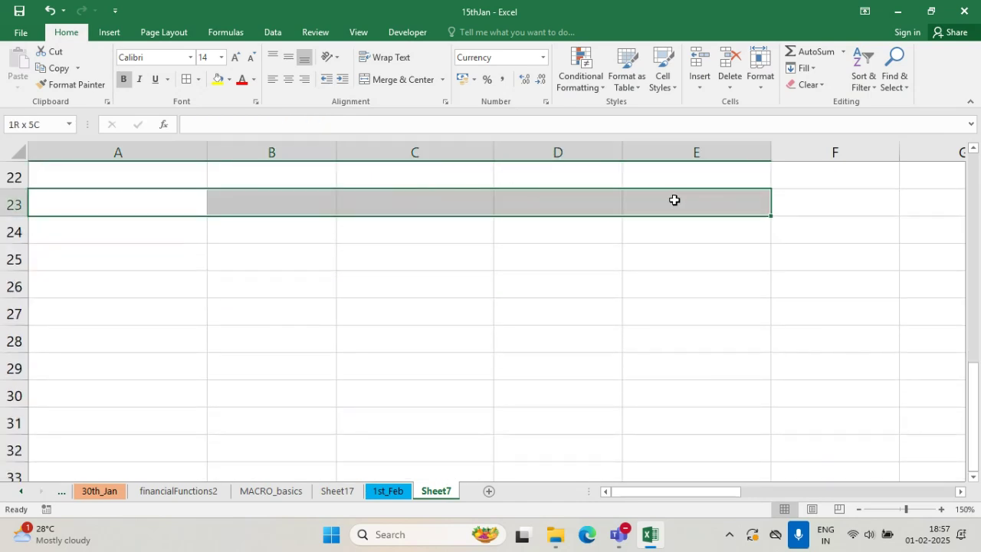
{"action": "left_click", "coordinate": [380, 80]}
{"action": "left_click", "coordinate": [218, 80]}
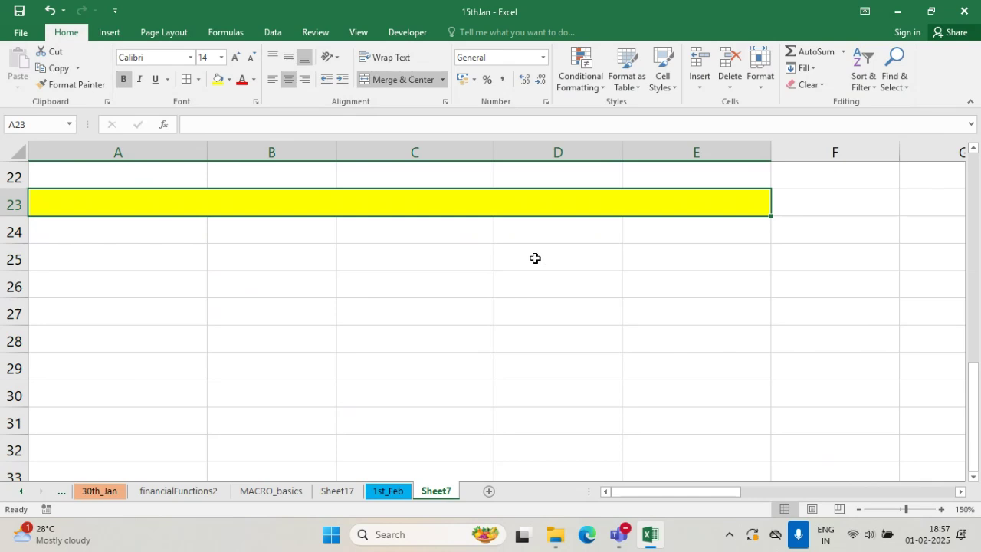
- Enter the title LOAN AMORTIZATION TABLE in the merged yellow cell in row 23
{"action": "type", "text": "LOAN"}
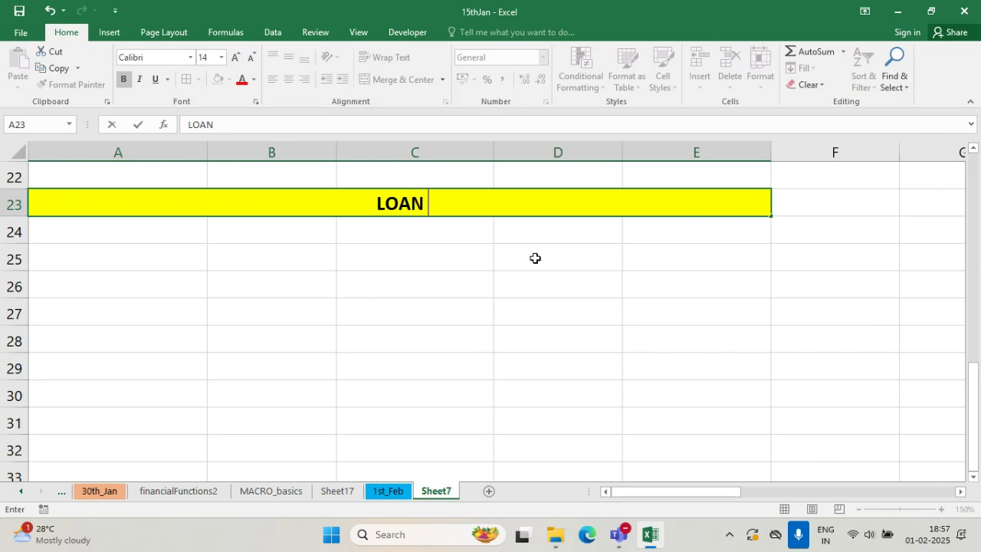
{"action": "type", "text": "A"}
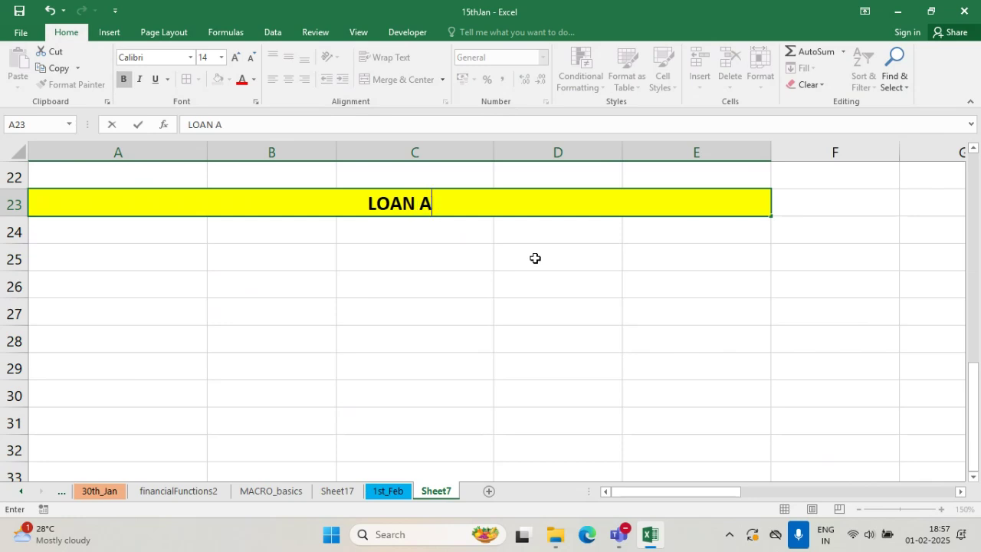
{"action": "type", "text": "MORTIZATION"}
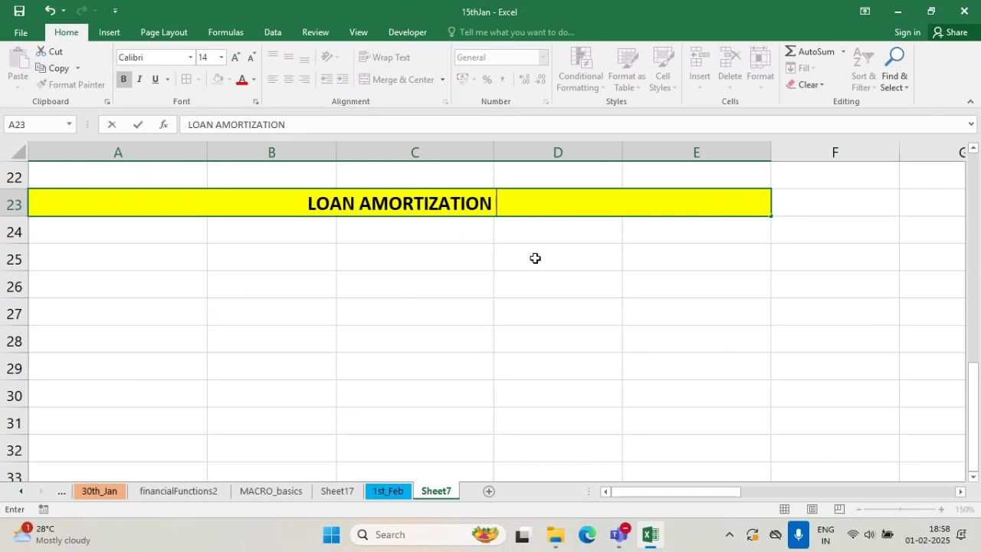
{"action": "type", "text": " TABLE"}
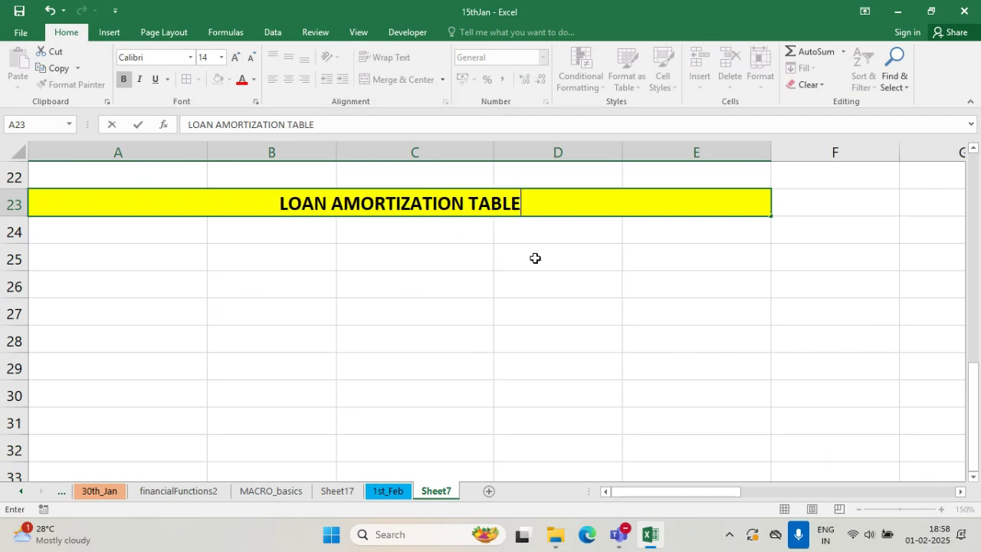
{"action": "left_click", "coordinate": [514, 240]}
{"action": "left_click", "coordinate": [328, 237]}
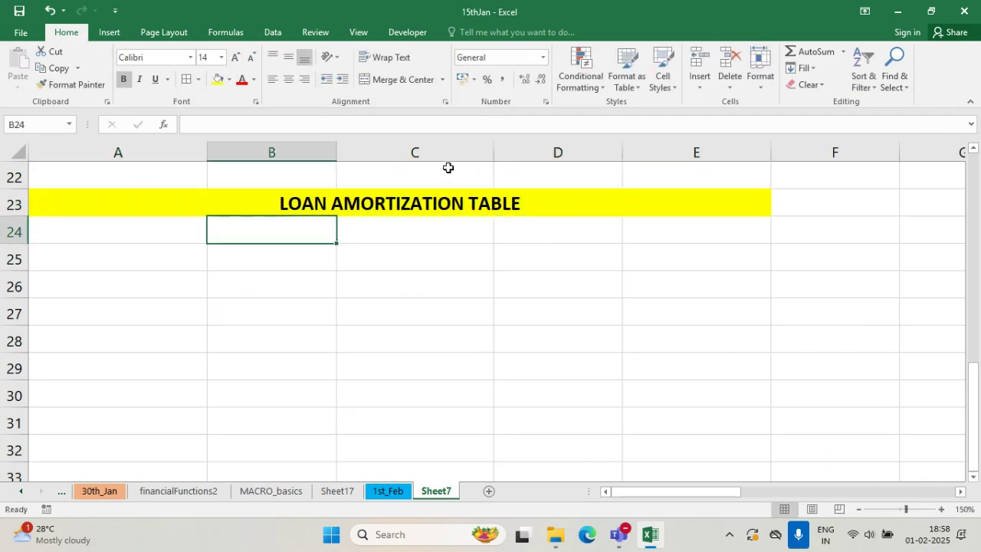
- Enter the function note ISPMT() in F23 and color its text red
{"action": "left_click", "coordinate": [817, 201]}
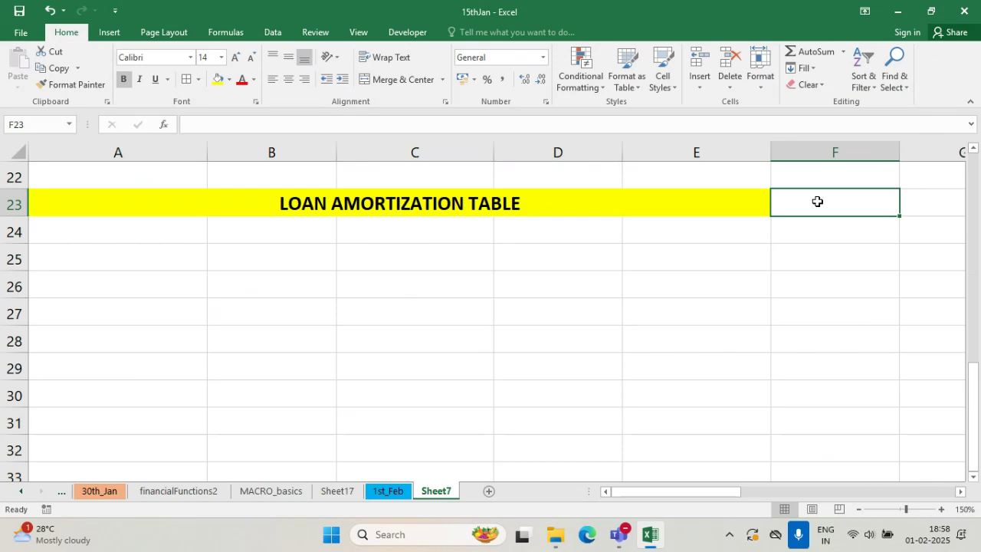
{"action": "type", "text": "ISPMT("}
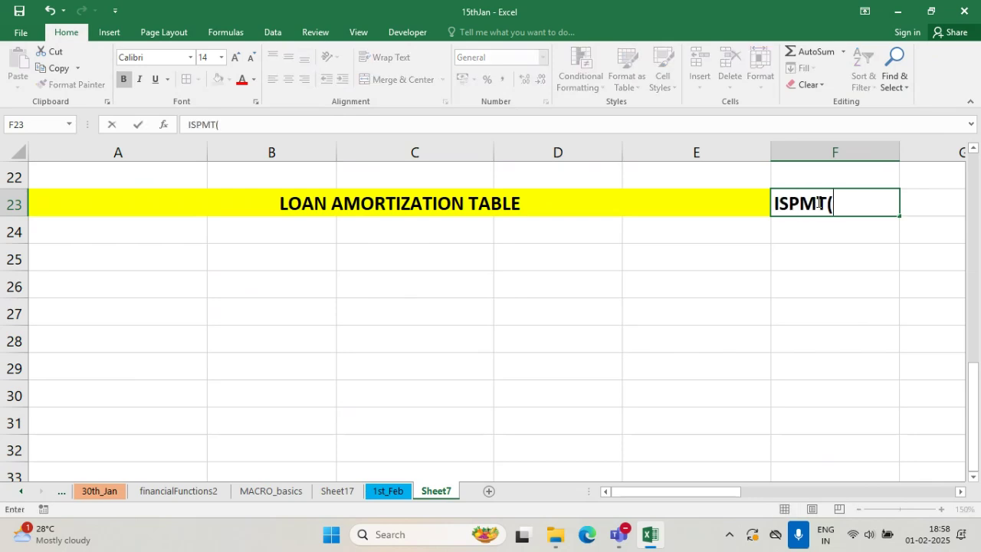
{"action": "type", "text": ")"}
{"action": "left_click", "coordinate": [539, 259]}
{"action": "left_click_drag", "start_coordinate": [615, 245], "coordinate": [805, 204]}
{"action": "left_click", "coordinate": [240, 78]}
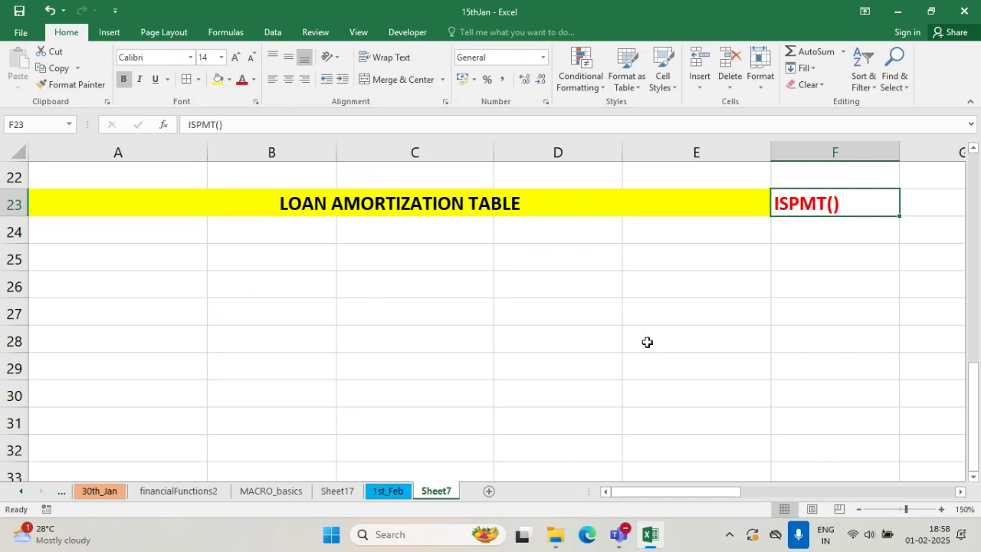
{"action": "left_click", "coordinate": [645, 321]}
{"action": "left_click", "coordinate": [817, 213]}
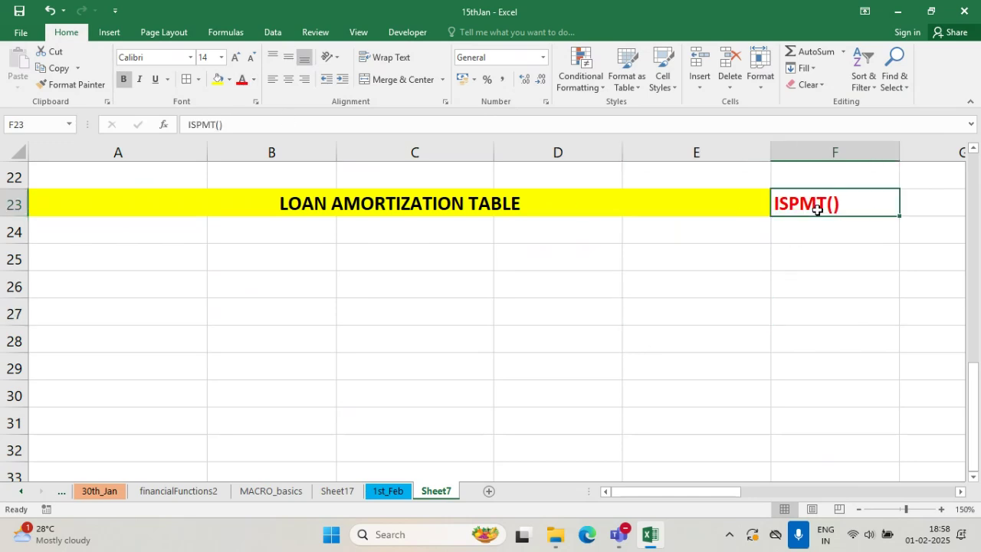
- Enter the column headings PRINCIPAL in A25 and INTEREST in B25
{"action": "left_click", "coordinate": [384, 240]}
{"action": "left_click", "coordinate": [135, 259]}
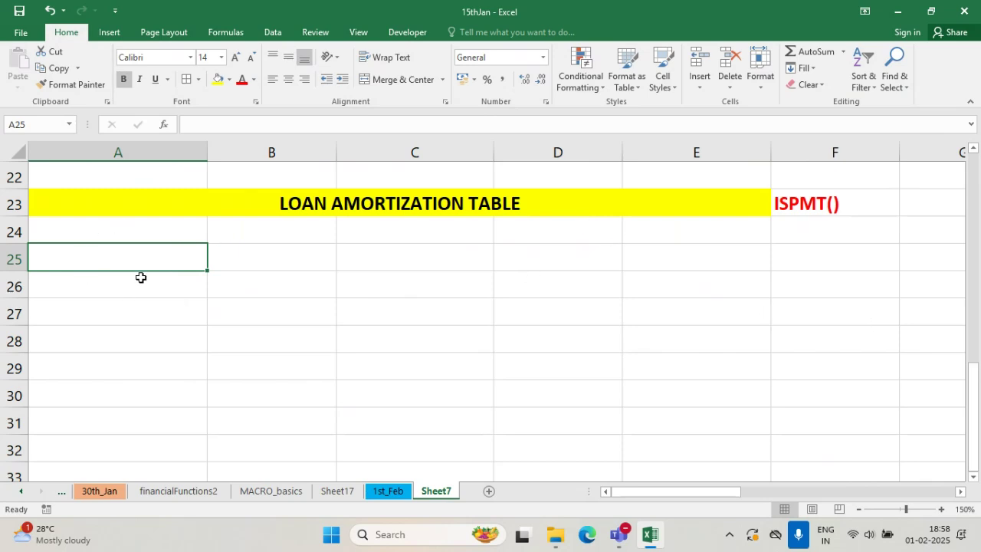
{"action": "type", "text": "PRINCIPAL"}
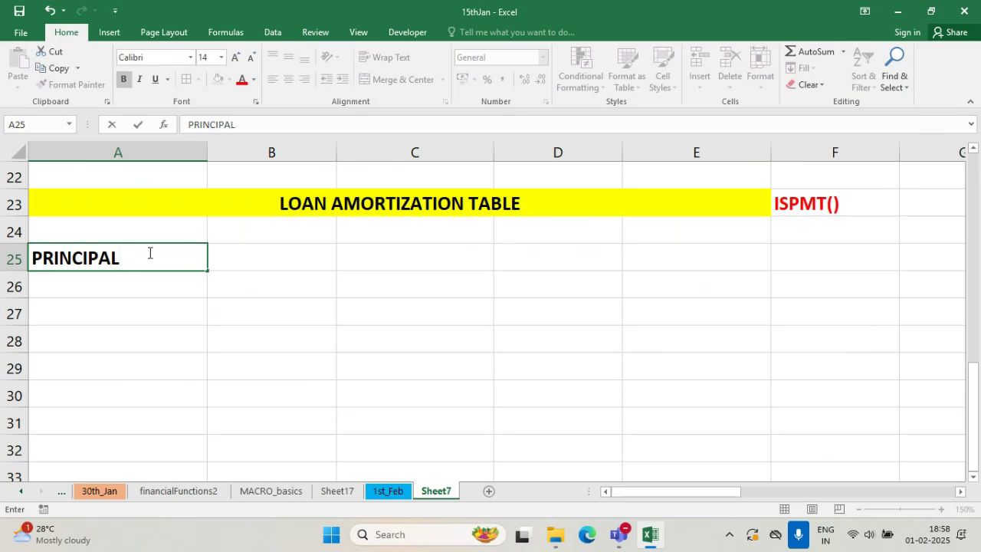
{"action": "key", "text": "Tab"}
{"action": "type", "text": "INTERE"}
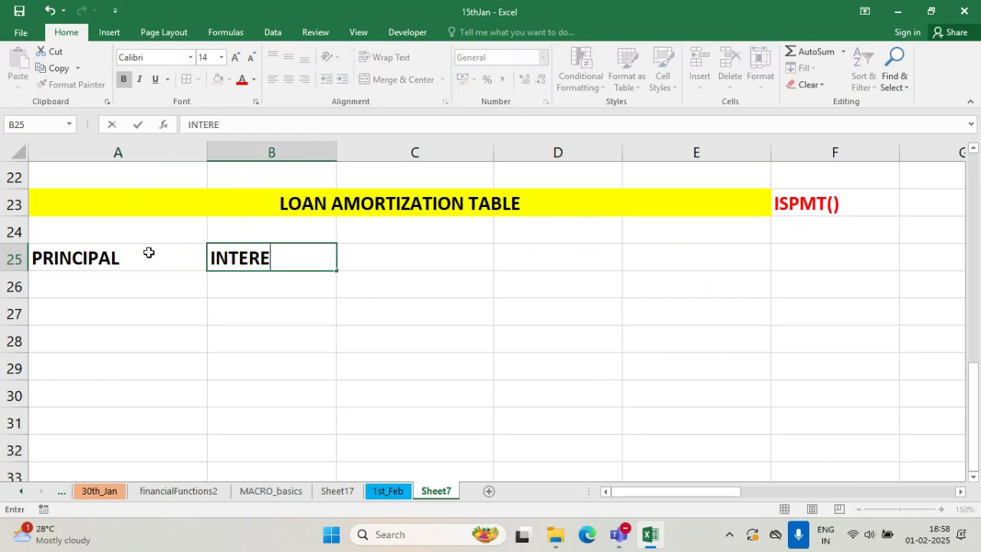
{"action": "type", "text": "ST"}
{"action": "key", "text": "Tab"}
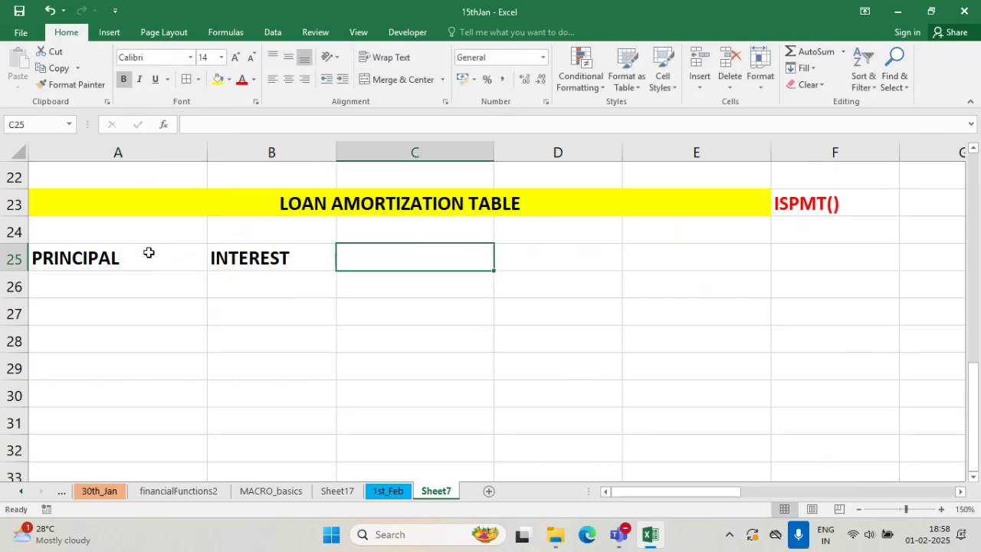
- Enter the column heading MONTHLY INST in C25
{"action": "type", "text": "MI"}
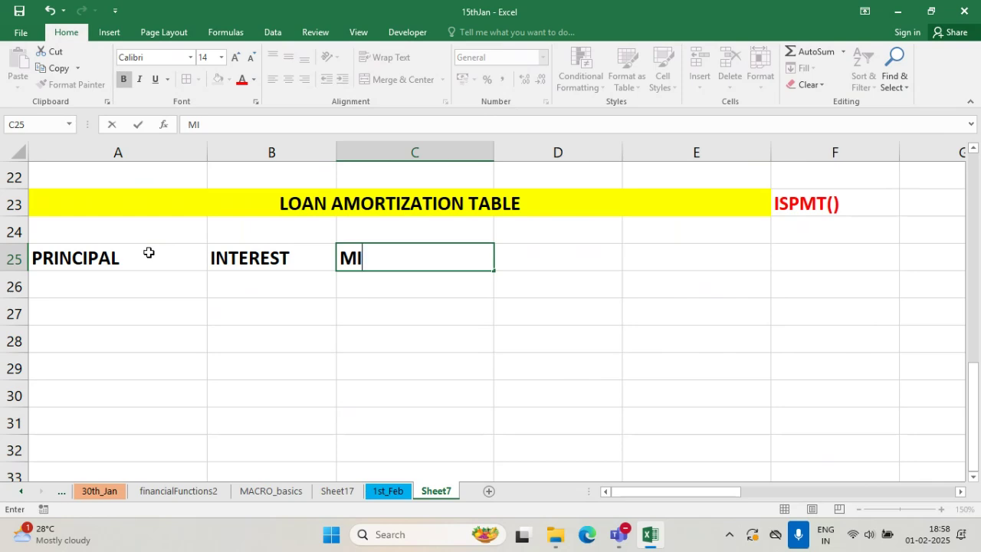
{"action": "type", "text": "NSTA"}
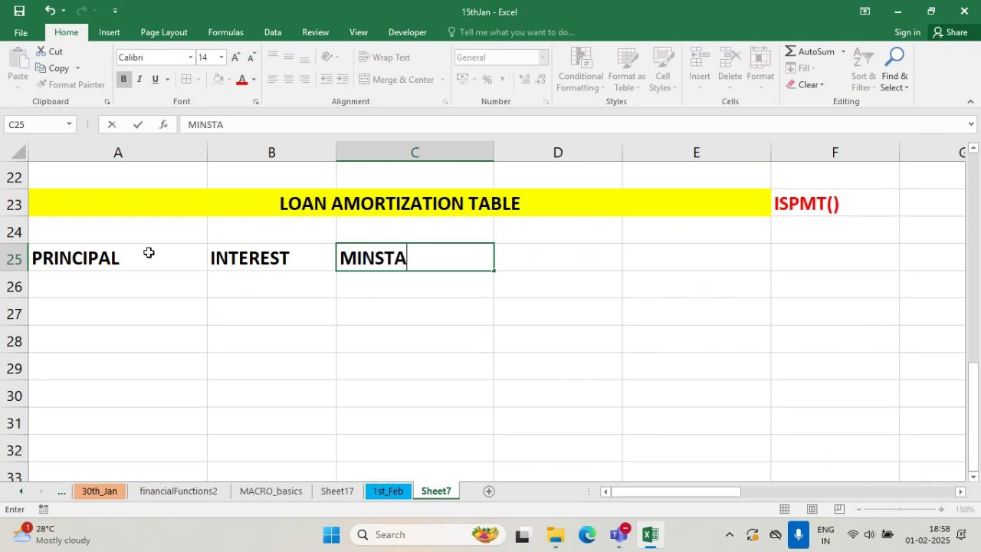
{"action": "key", "text": "BackSpace"}
{"action": "key", "text": "BackSpace"}
{"action": "key", "text": "BackSpace"}
{"action": "key", "text": "BackSpace"}
{"action": "key", "text": "BackSpace"}
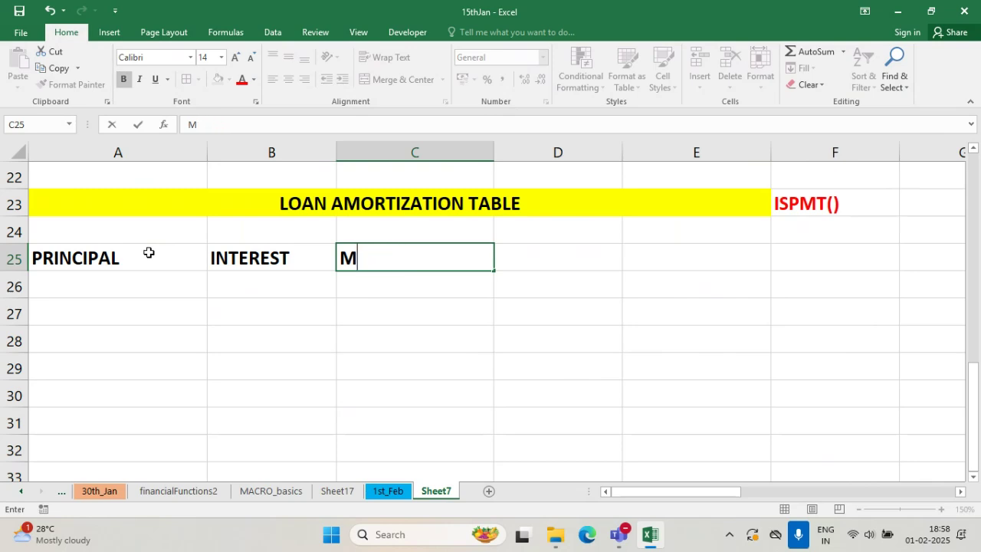
{"action": "type", "text": "ONTHL"}
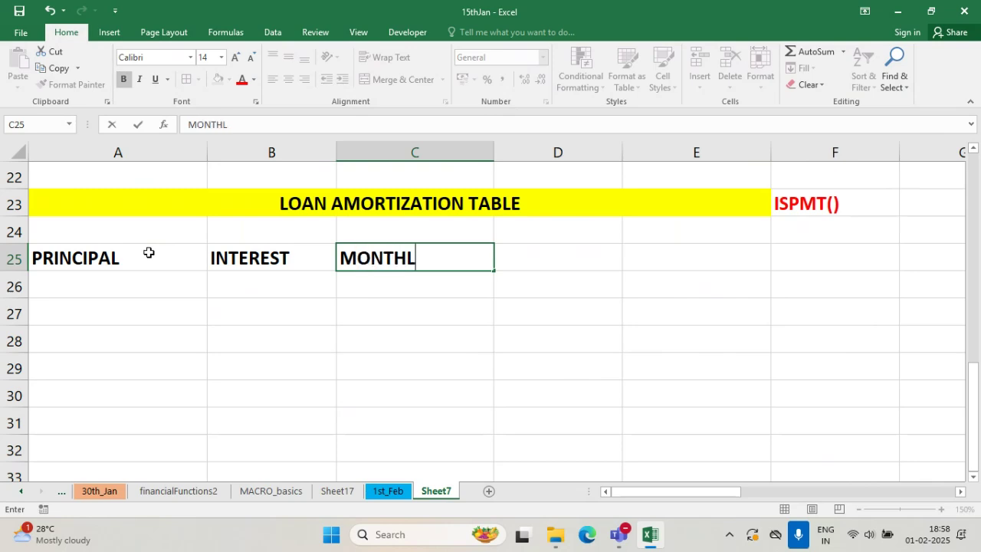
{"action": "type", "text": "Y INST"}
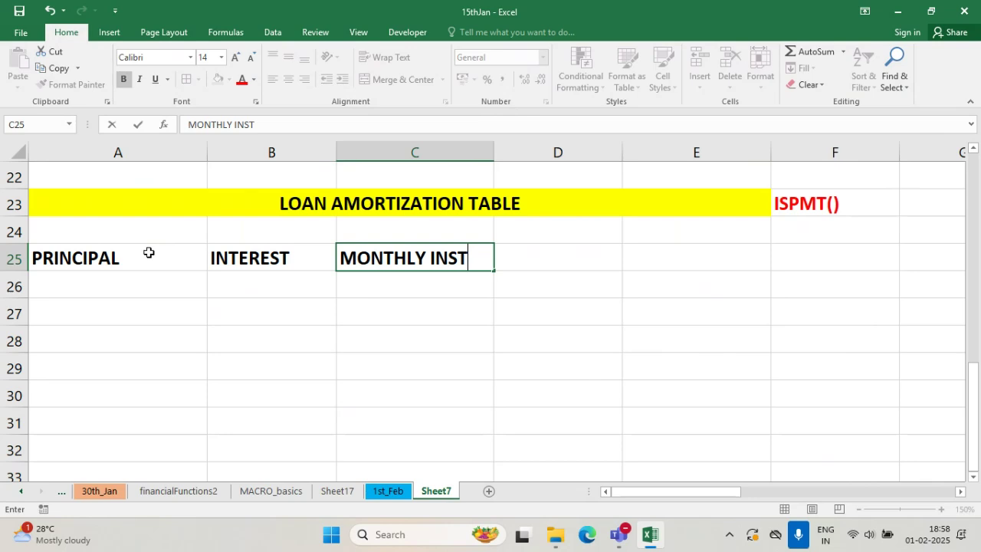
{"action": "key", "text": "Tab"}
- Enter the column heading BALANCE LOAN in D25 and widen column D to fit it
{"action": "type", "text": "BALANCE "}
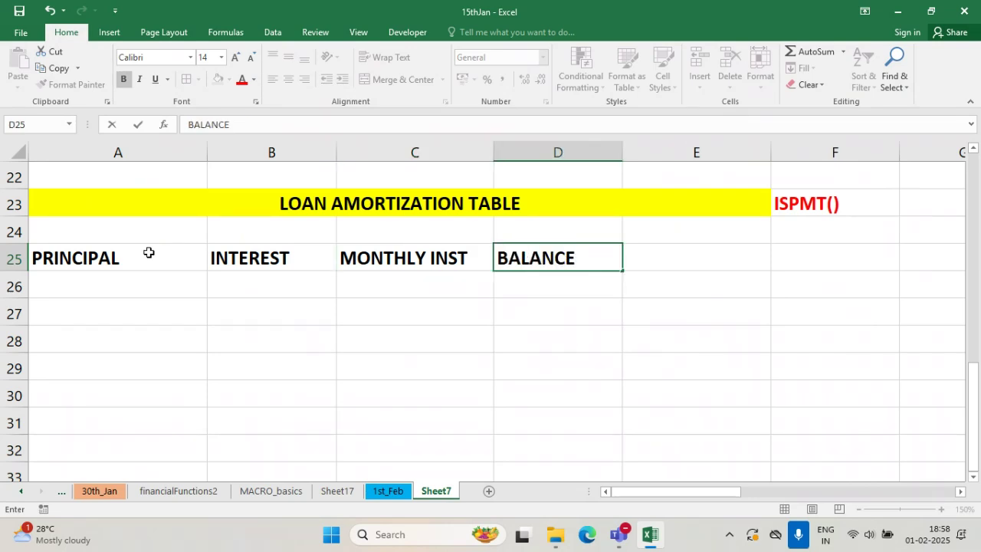
{"action": "type", "text": "P"}
{"action": "key", "text": "BackSpace"}
{"action": "type", "text": "LOAM"}
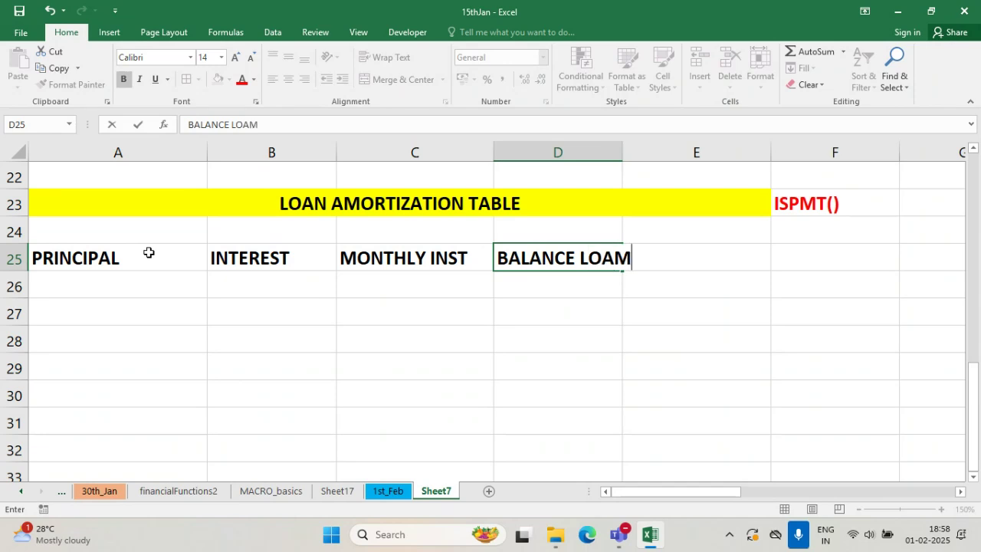
{"action": "type", "text": " AMOUNT"}
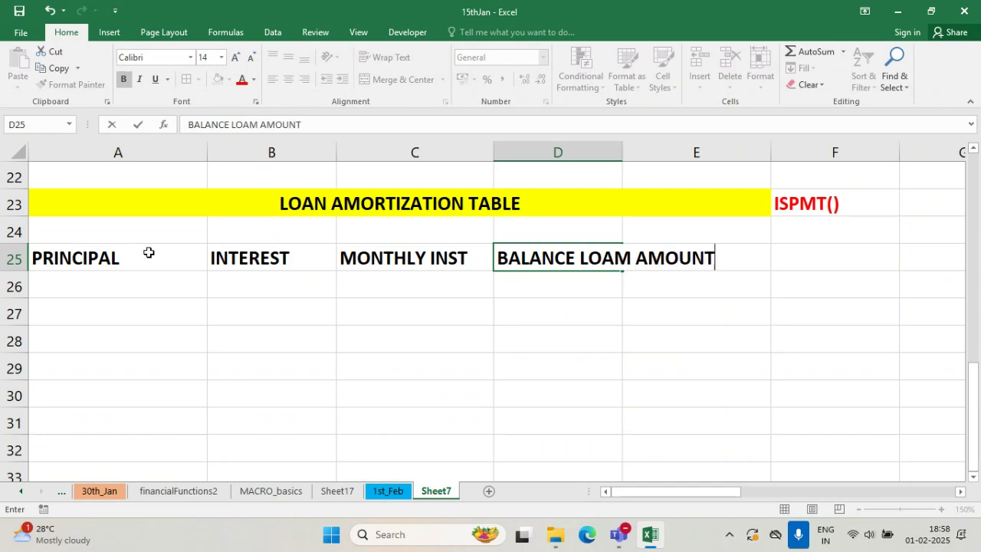
{"action": "key", "text": "BackSpace"}
{"action": "key", "text": "BackSpace"}
{"action": "key", "text": "BackSpace"}
{"action": "key", "text": "BackSpace"}
{"action": "key", "text": "BackSpace"}
{"action": "key", "text": "BackSpace"}
{"action": "key", "text": "BackSpace"}
{"action": "key", "text": "BackSpace"}
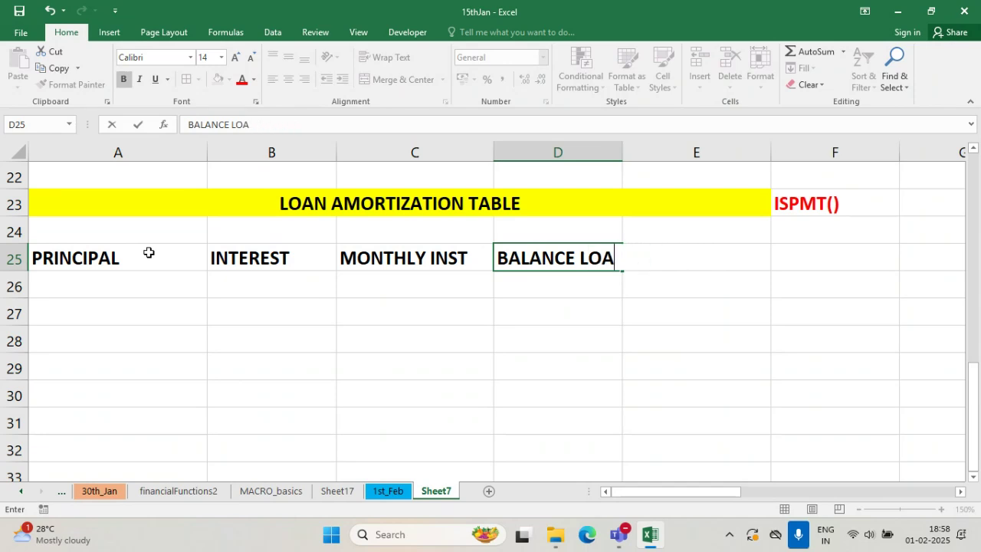
{"action": "type", "text": "N"}
{"action": "left_click", "coordinate": [556, 317]}
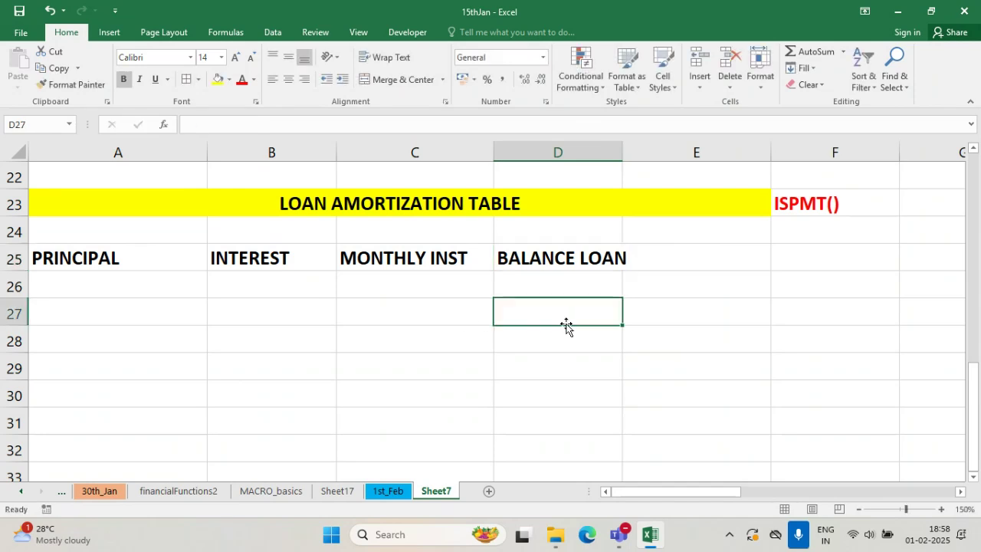
{"action": "left_click_drag", "start_coordinate": [620, 159], "coordinate": [660, 166]}
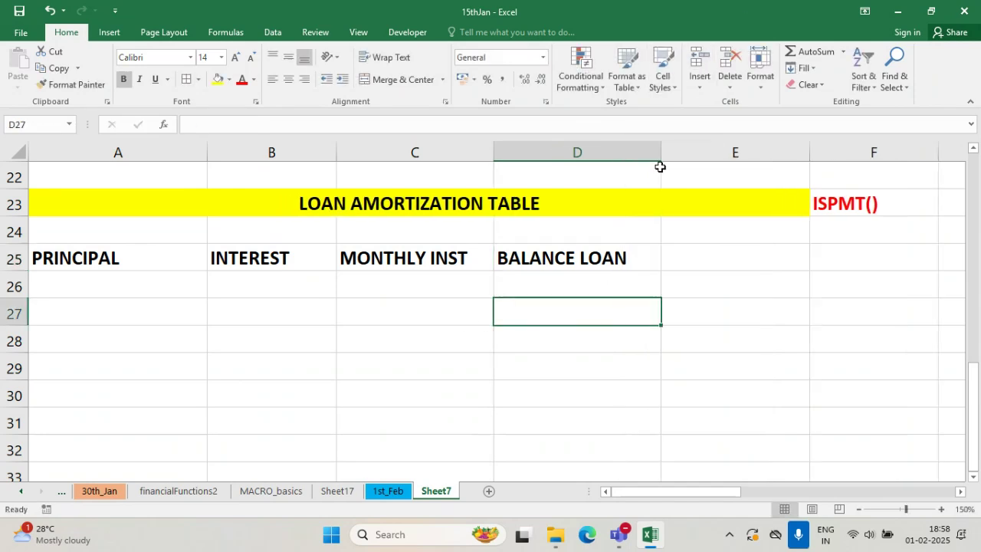
- Try inserting a new column before column A, and undo the insertion
{"action": "right_click", "coordinate": [121, 152]}
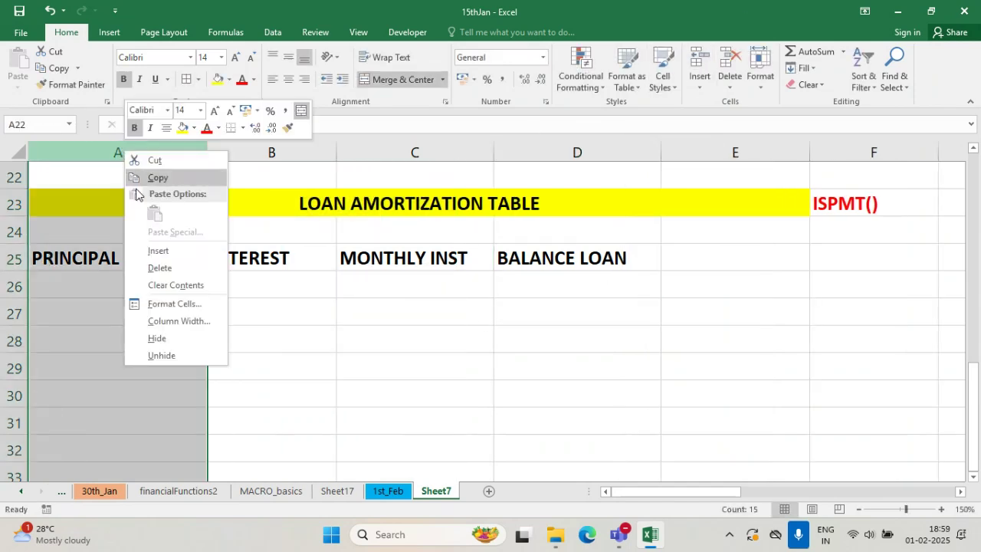
{"action": "left_click", "coordinate": [170, 251]}
{"action": "left_click", "coordinate": [66, 260]}
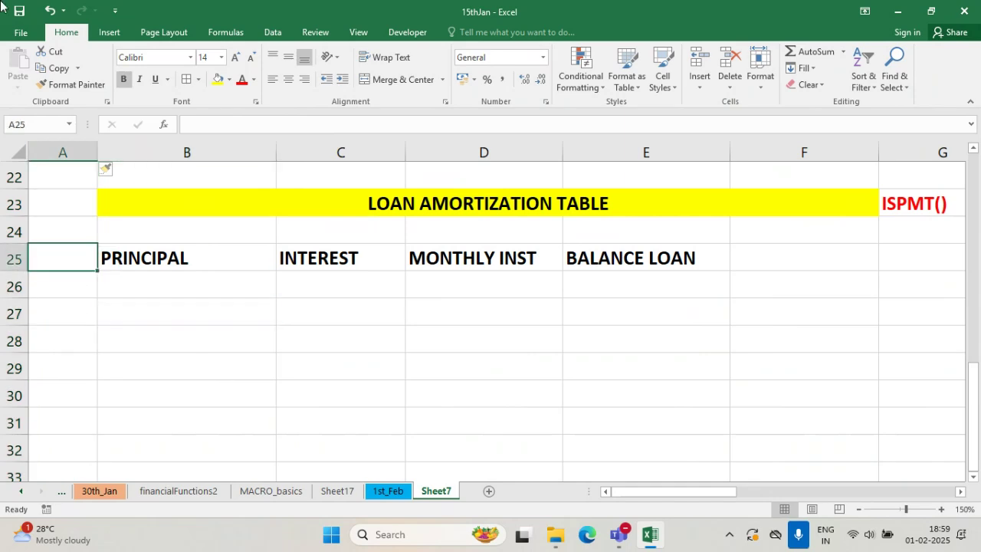
{"action": "left_click", "coordinate": [47, 10]}
- Move the four headings in A25:D25 one column over to B25:E25 and enter the heading PERIOD in A25
{"action": "left_click", "coordinate": [60, 257]}
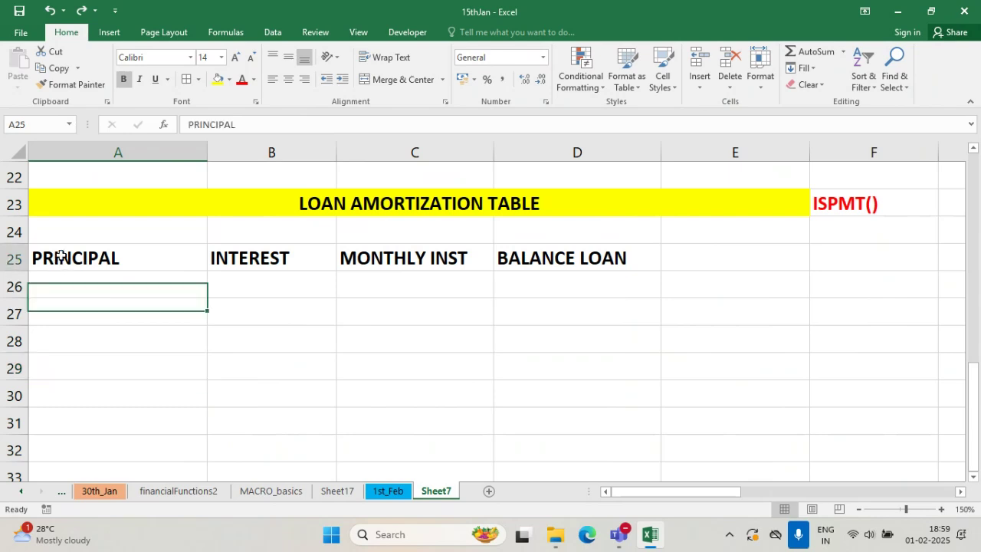
{"action": "left_click_drag", "start_coordinate": [60, 256], "coordinate": [712, 269]}
{"action": "left_click", "coordinate": [181, 258]}
{"action": "type", "text": "P"}
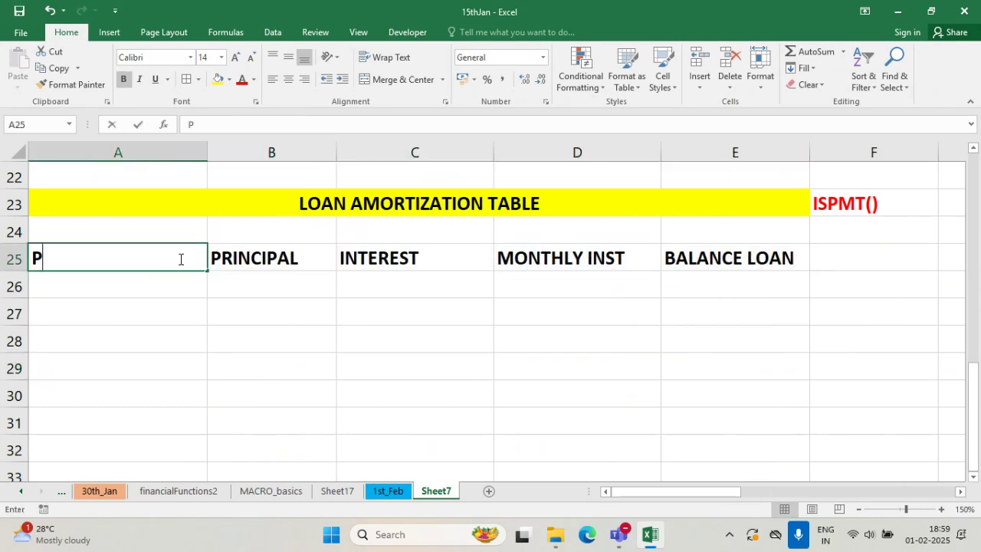
{"action": "type", "text": "ERIOD"}
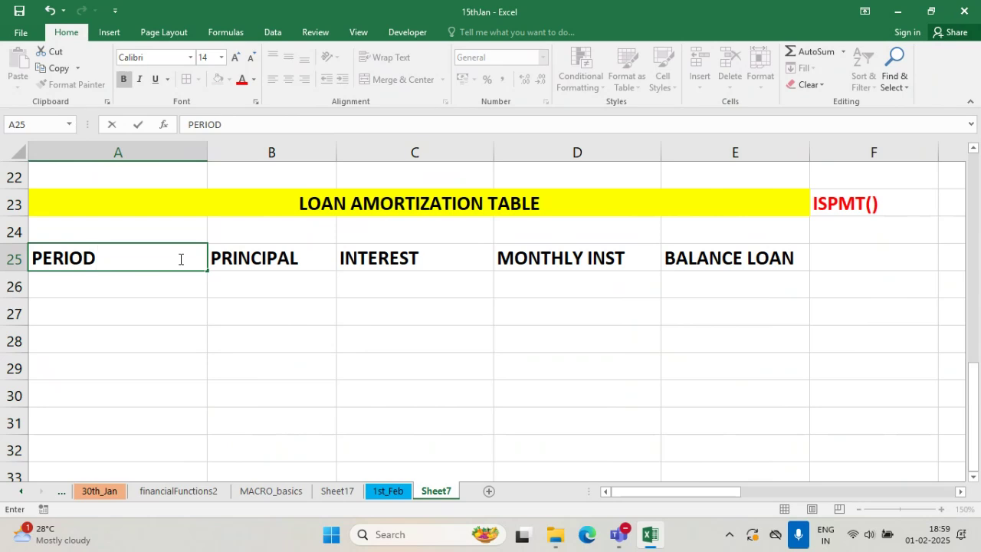
{"action": "key", "text": "Return"}
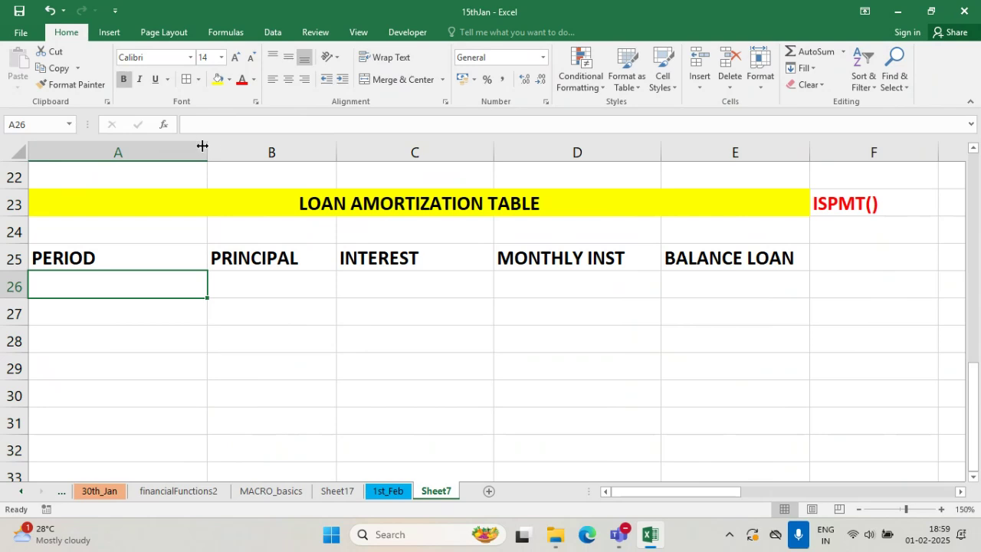
- Narrow column A and enter the first two period numbers, 1 and 2, in A26 and A27
{"action": "left_click_drag", "start_coordinate": [202, 145], "coordinate": [136, 145]}
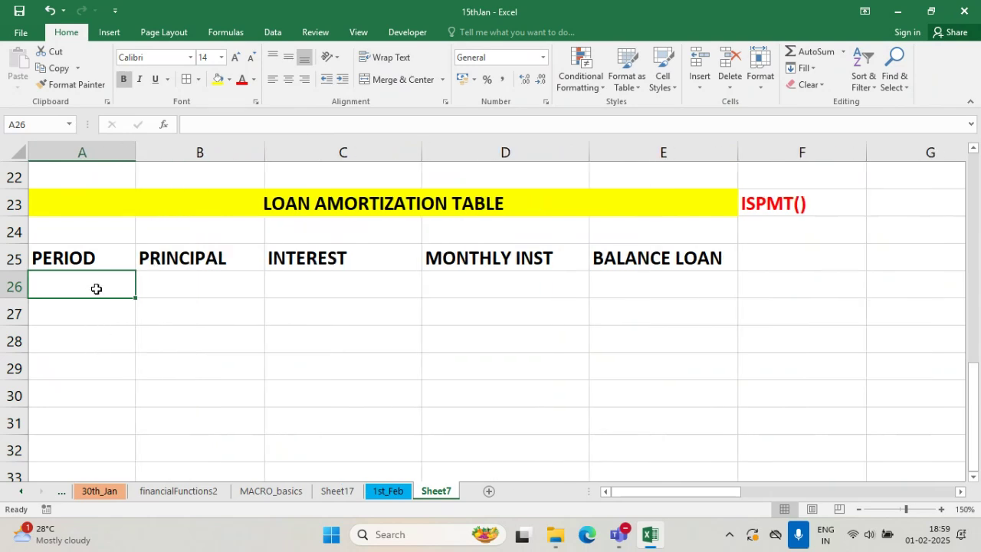
{"action": "type", "text": "1"}
{"action": "key", "text": "Return"}
{"action": "type", "text": "2"}
{"action": "key", "text": "Down"}
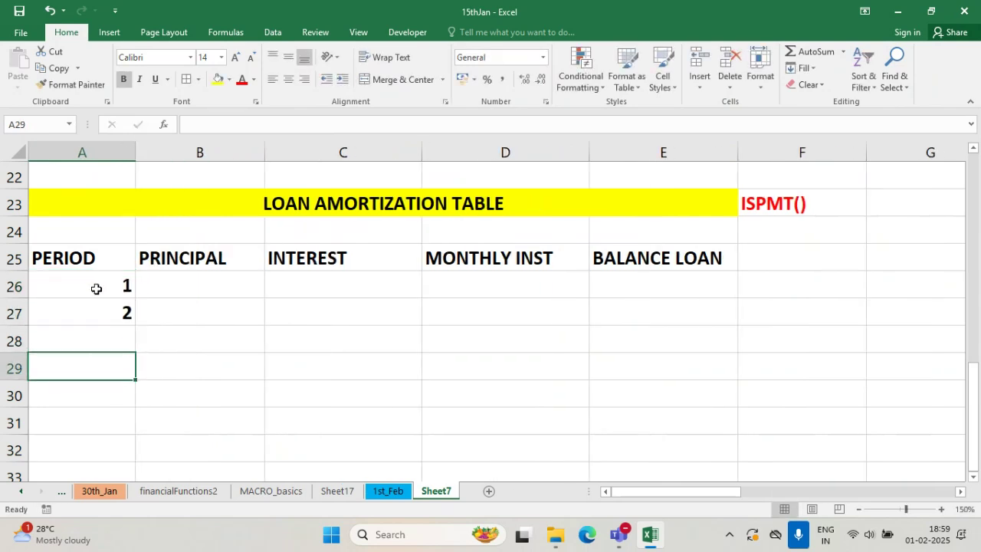
{"action": "key", "text": "Up"}
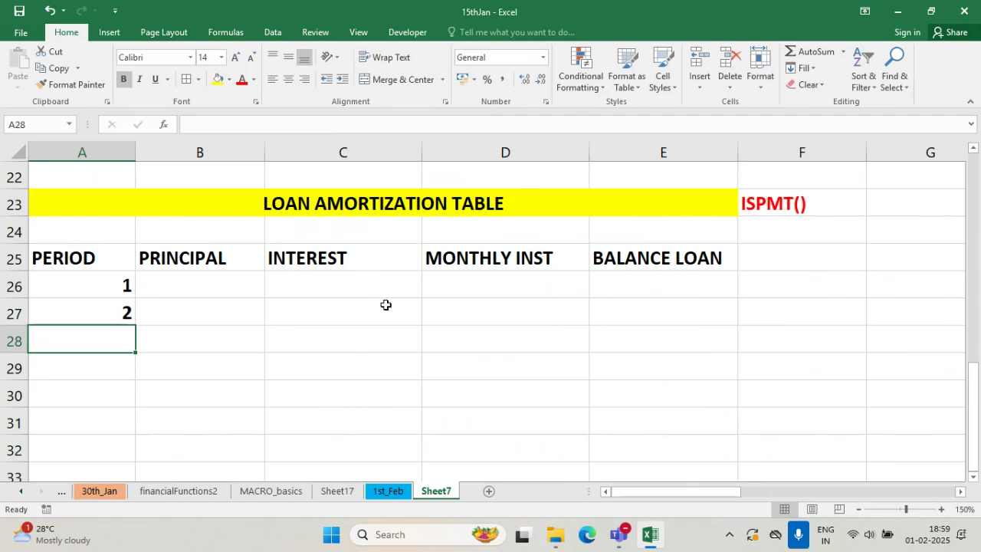
- Delete the empty row 22 above the LOAN AMORTIZATION TABLE title
{"action": "scroll", "coordinate": [386, 305], "scroll_direction": "up", "scroll_amount": 4}
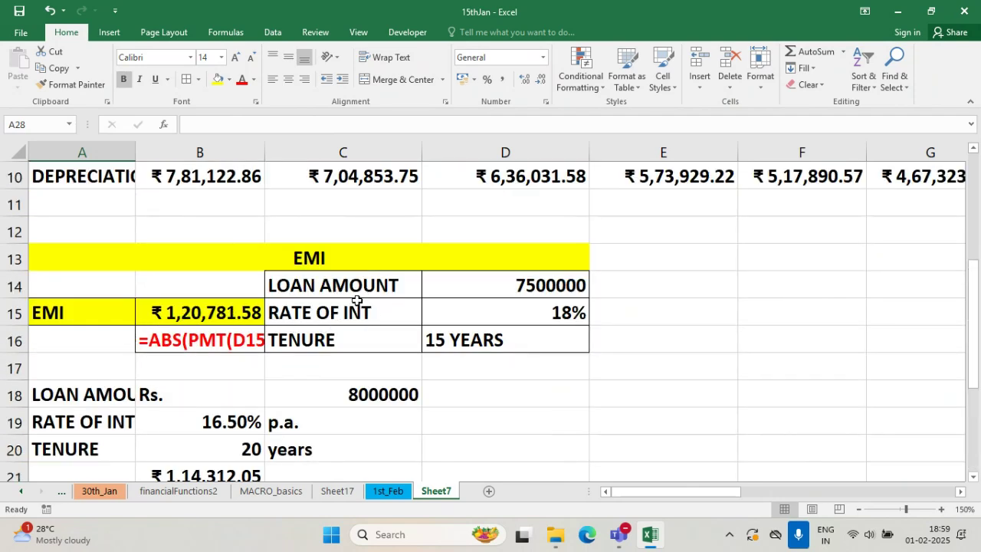
{"action": "left_click_drag", "start_coordinate": [306, 281], "coordinate": [510, 343]}
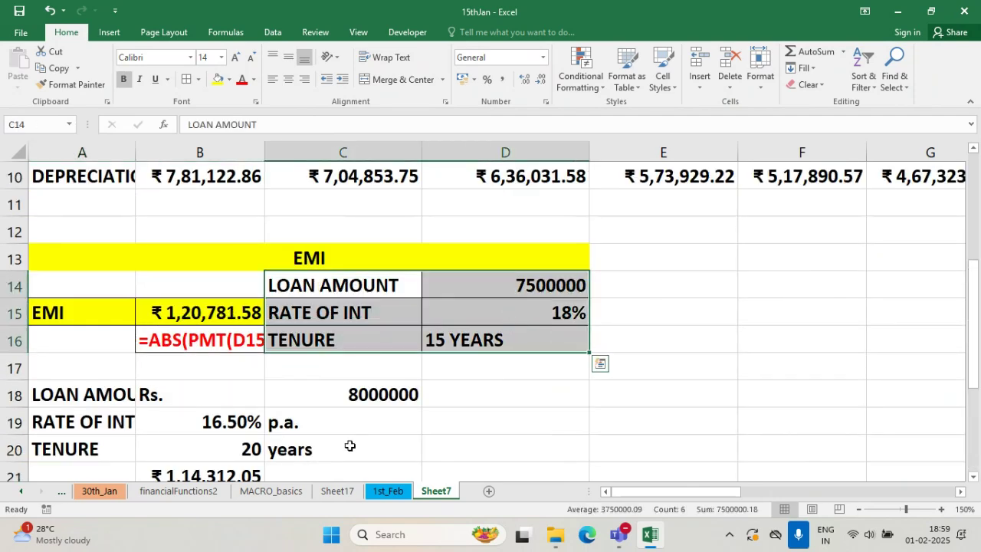
{"action": "scroll", "coordinate": [340, 423], "scroll_direction": "down", "scroll_amount": 3}
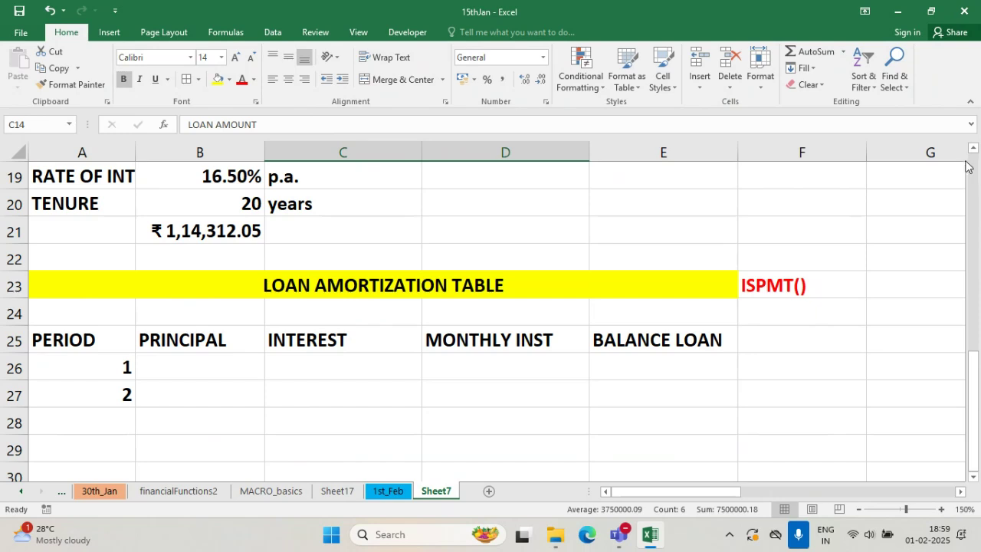
{"action": "left_click", "coordinate": [974, 147]}
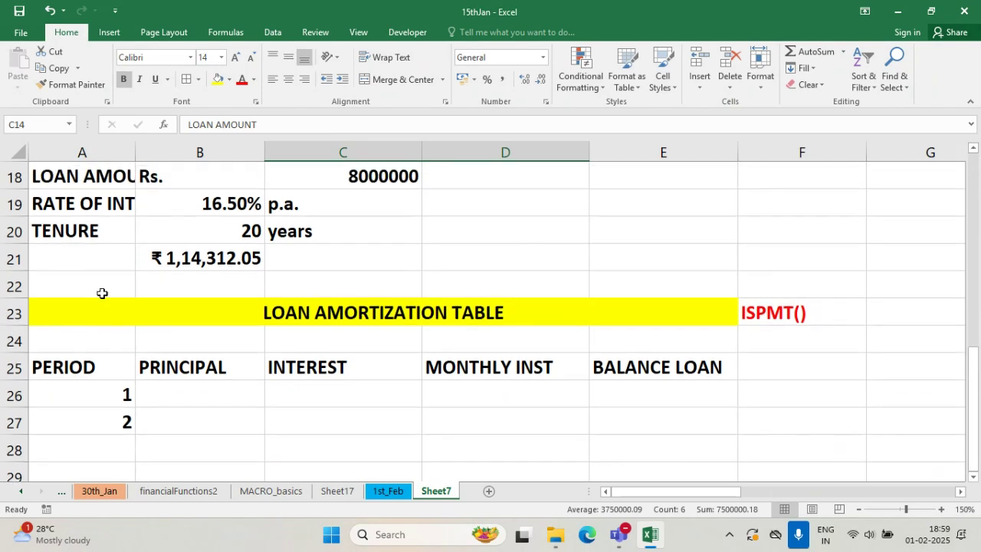
{"action": "left_click", "coordinate": [12, 286]}
{"action": "right_click", "coordinate": [12, 285]}
{"action": "left_click", "coordinate": [52, 402]}
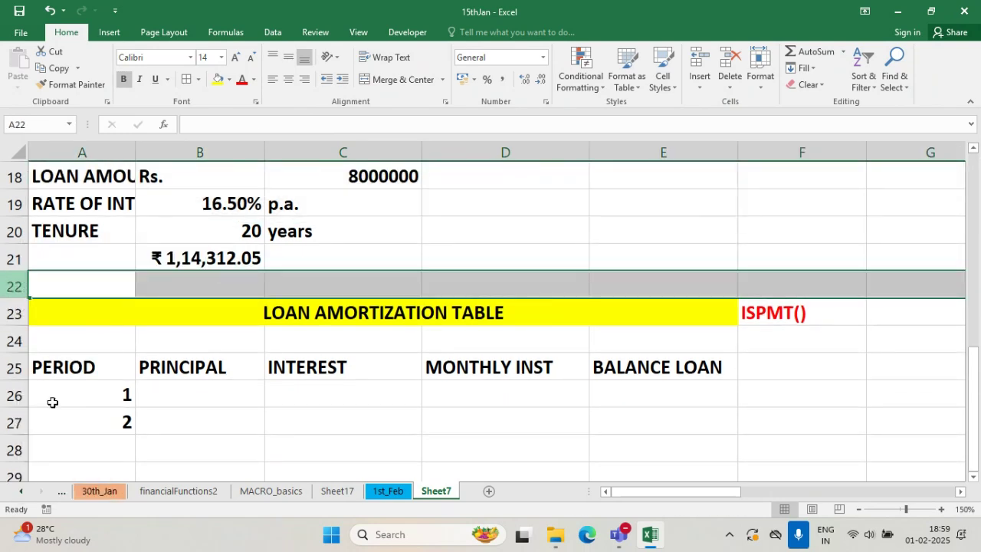
{"action": "left_click", "coordinate": [973, 148]}
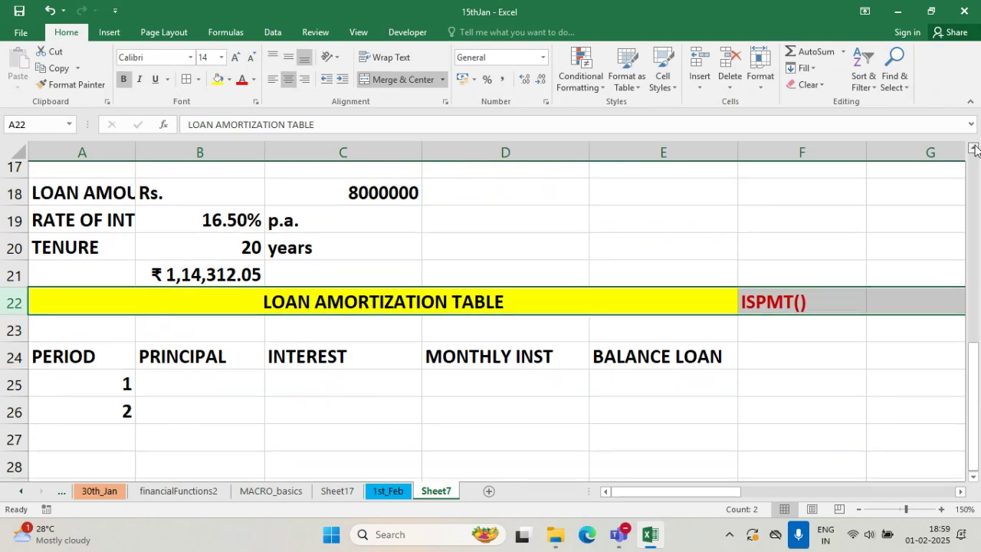
{"action": "left_click", "coordinate": [974, 476]}
- Extend the period numbers as a series down column A to 20, filling A25:A44
{"action": "left_click", "coordinate": [210, 388]}
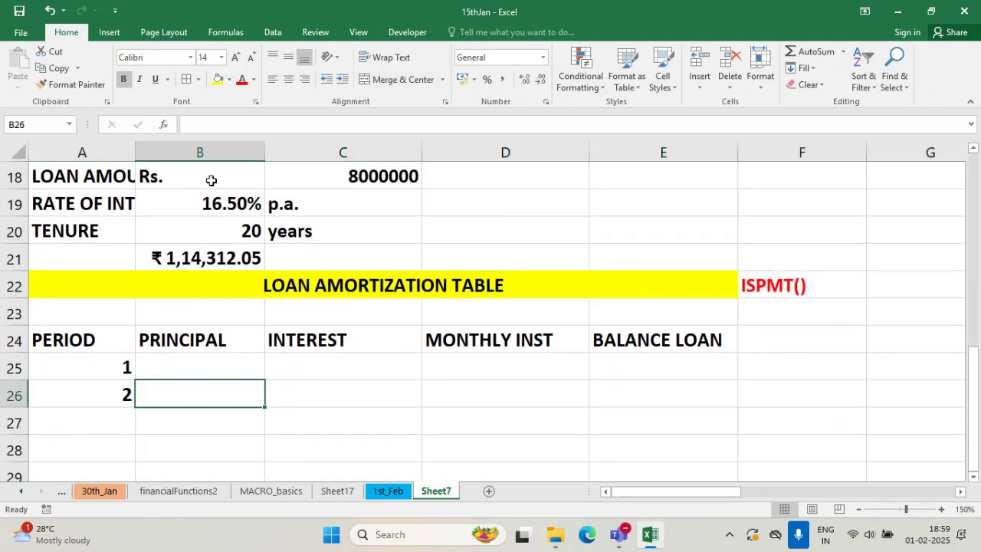
{"action": "left_click", "coordinate": [217, 230]}
{"action": "left_click", "coordinate": [233, 199]}
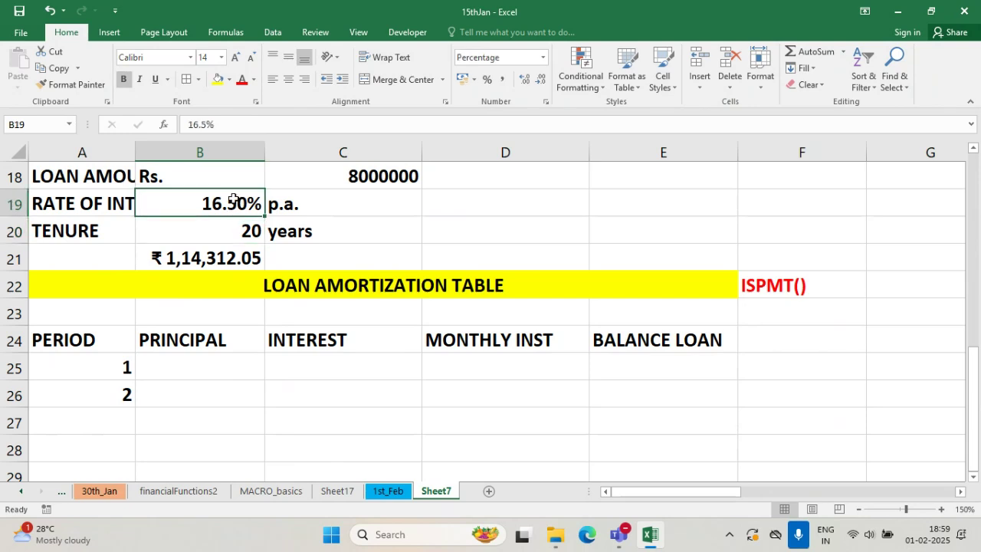
{"action": "left_click", "coordinate": [371, 176]}
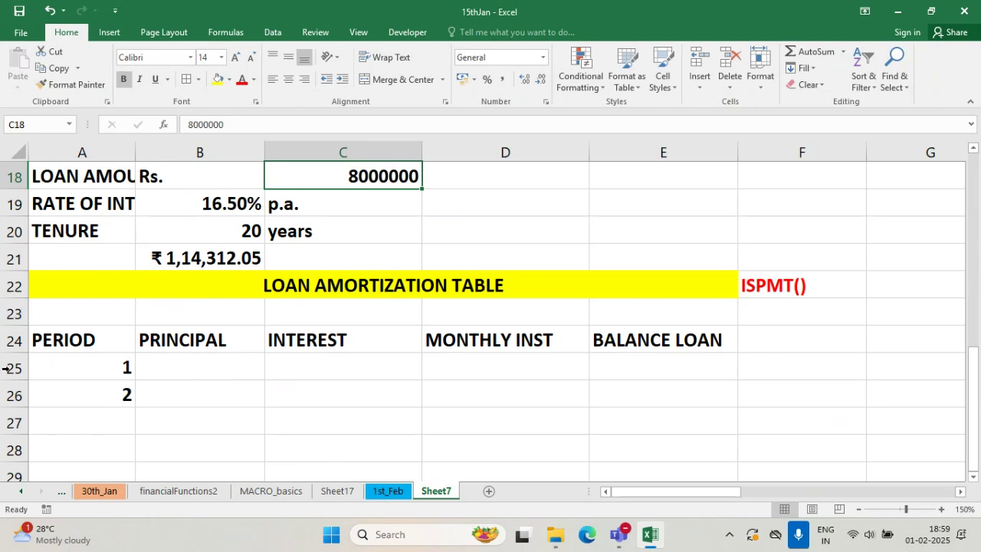
{"action": "left_click_drag", "start_coordinate": [103, 370], "coordinate": [118, 443]}
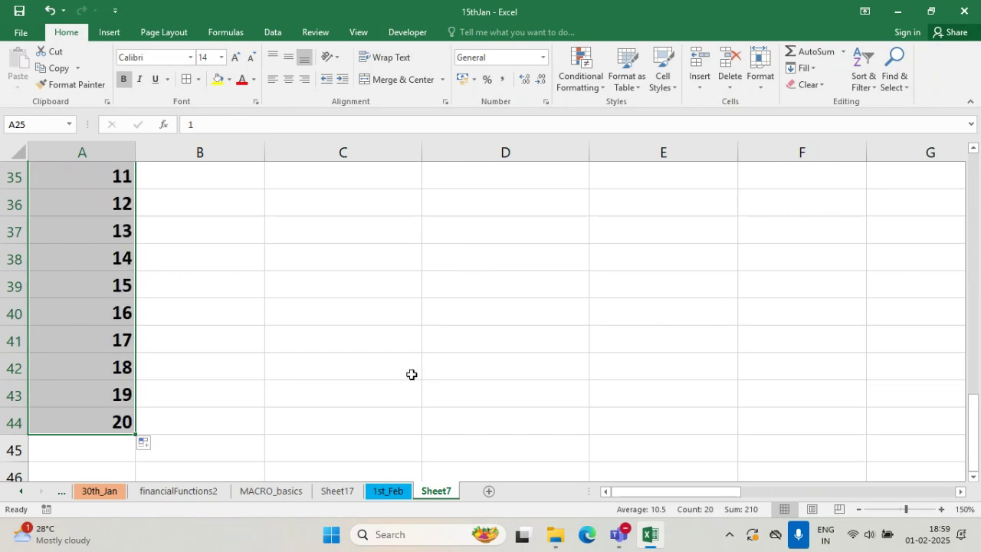
{"action": "scroll", "coordinate": [411, 374], "scroll_direction": "up", "scroll_amount": 2}
{"action": "scroll", "coordinate": [412, 374], "scroll_direction": "up", "scroll_amount": 3}
- Insert a blank row at row 25, between the column headings and period 1
{"action": "left_click", "coordinate": [166, 322]}
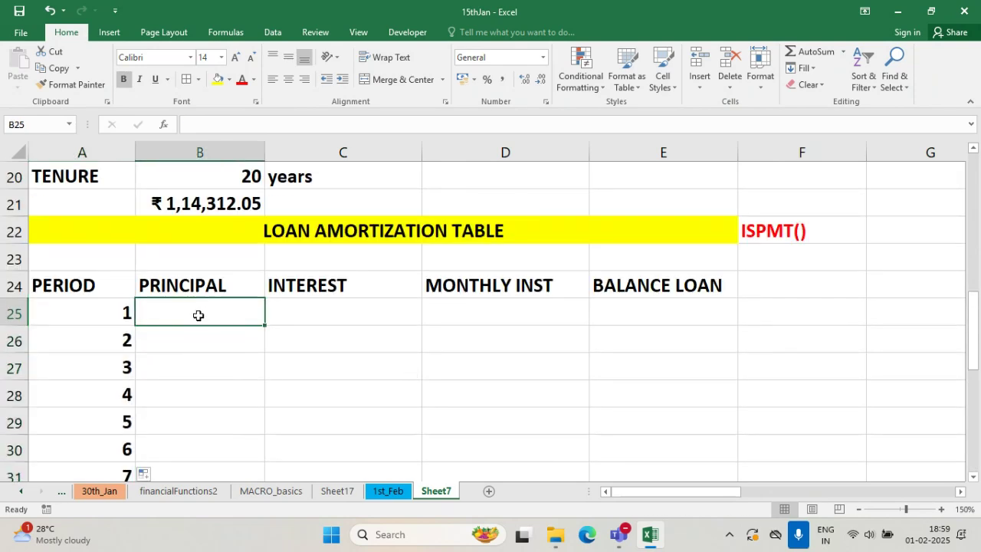
{"action": "left_click", "coordinate": [10, 309]}
{"action": "right_click", "coordinate": [10, 310]}
{"action": "left_click", "coordinate": [53, 192]}
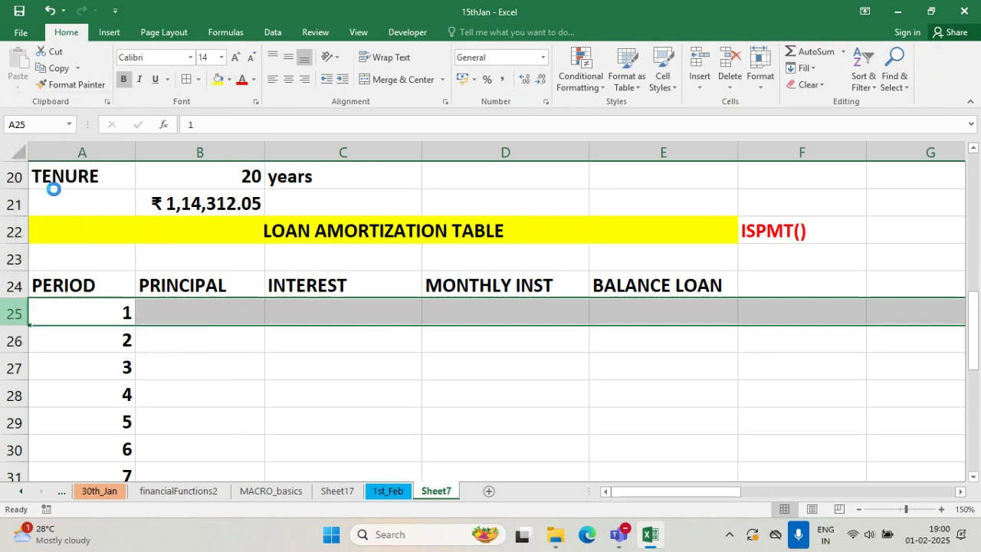
{"action": "left_click", "coordinate": [446, 331]}
- Extend the red note in F22 so that it reads "ISPMT() - 0 PERIOD"
{"action": "double_click", "coordinate": [842, 237]}
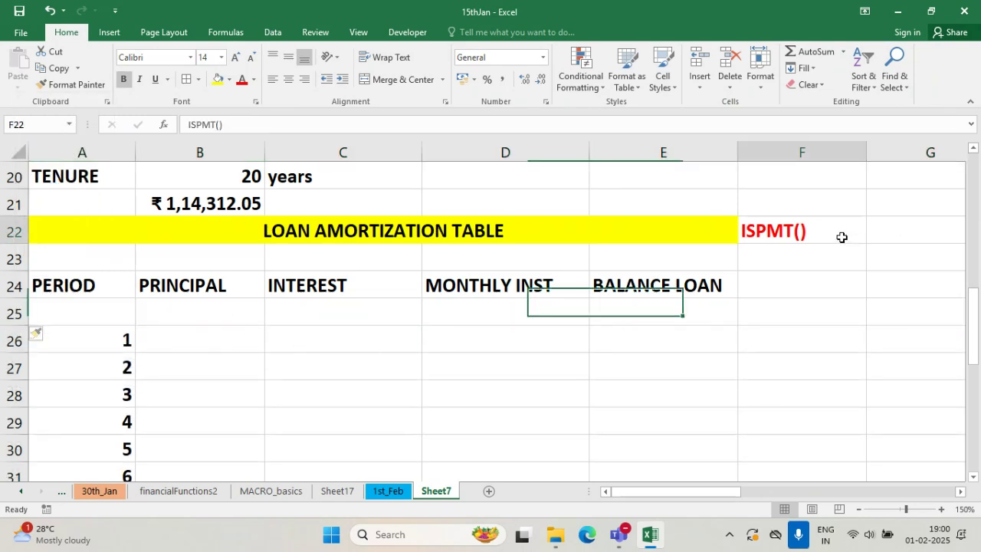
{"action": "type", "text": "="}
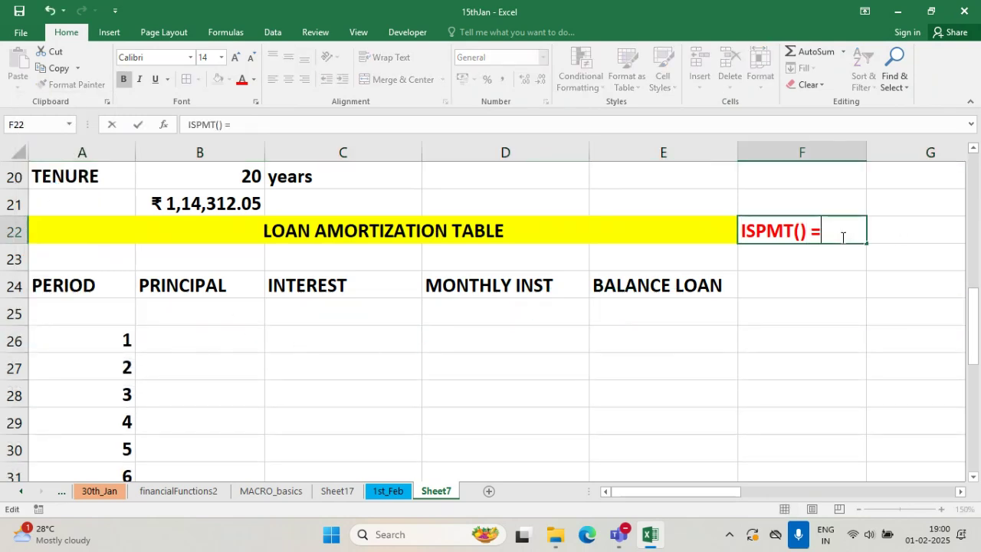
{"action": "key", "text": "BackSpace"}
{"action": "key", "text": "BackSpace"}
{"action": "type", "text": "- 0"}
{"action": "type", "text": "PERIOD"}
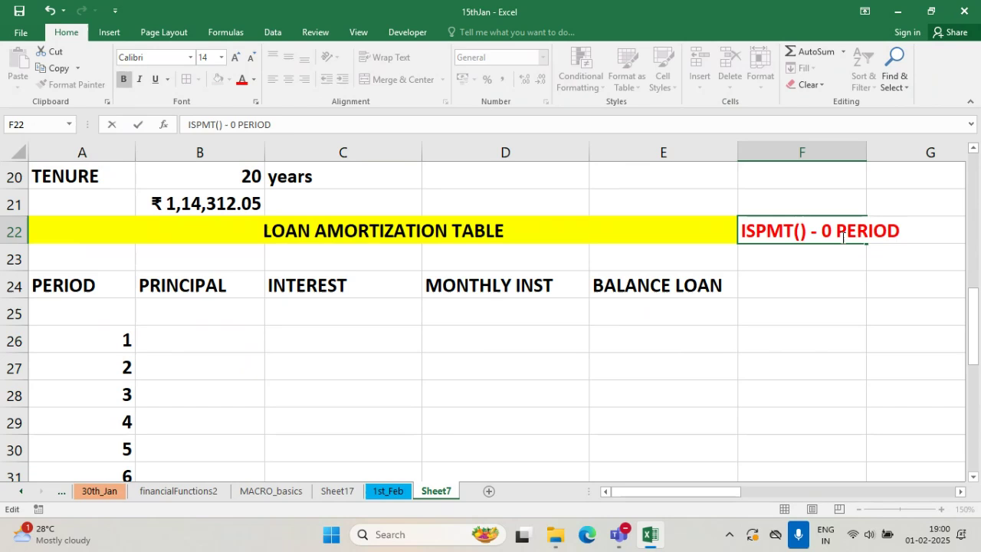
{"action": "left_click", "coordinate": [523, 295]}
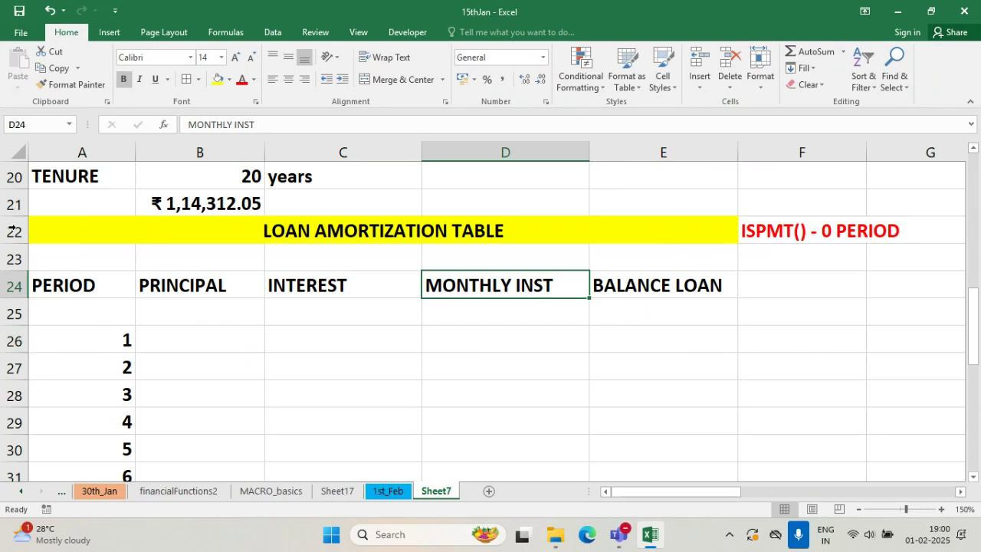
{"action": "left_click", "coordinate": [104, 330]}
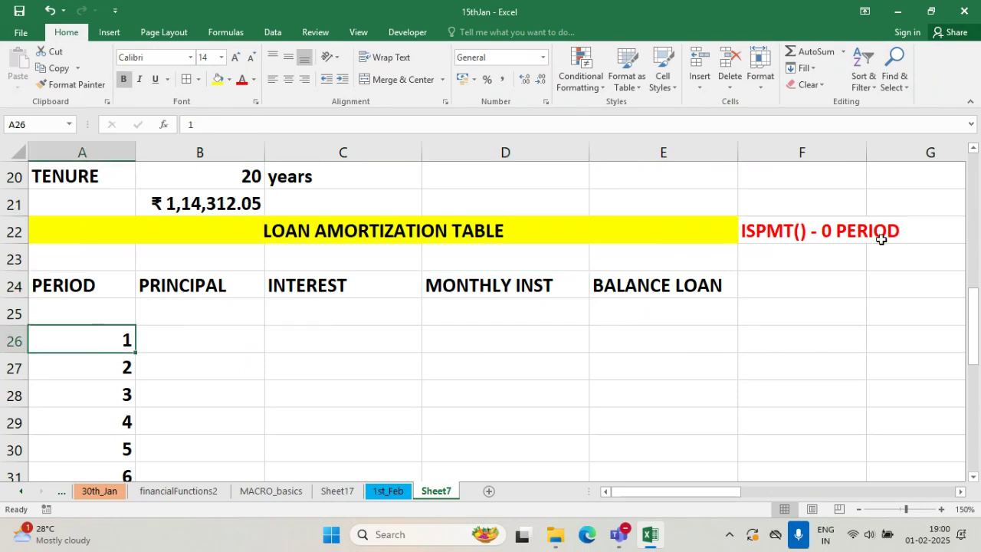
{"action": "left_click", "coordinate": [783, 231]}
{"action": "left_click", "coordinate": [104, 368]}
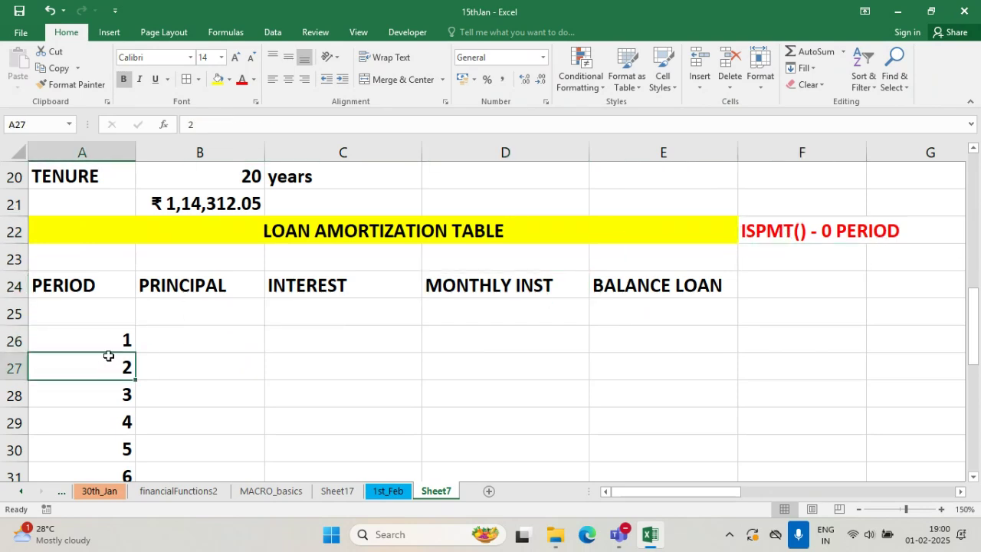
{"action": "left_click", "coordinate": [120, 339]}
{"action": "left_click", "coordinate": [125, 394]}
{"action": "left_click", "coordinate": [118, 362]}
{"action": "left_click", "coordinate": [787, 236]}
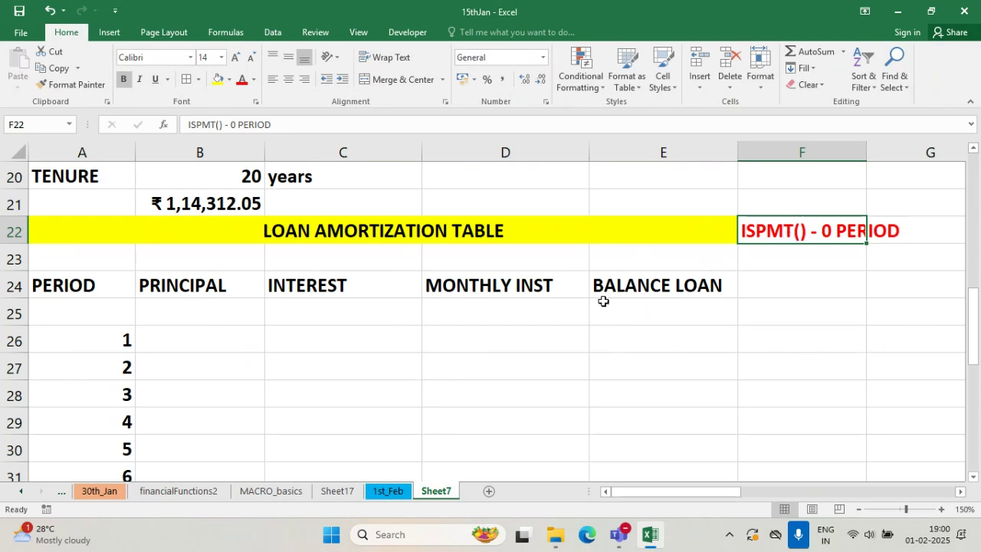
- Enter =C18 in E25 to bring the loan amount in as the opening BALANCE LOAN
{"action": "left_click", "coordinate": [681, 311]}
{"action": "type", "text": "="}
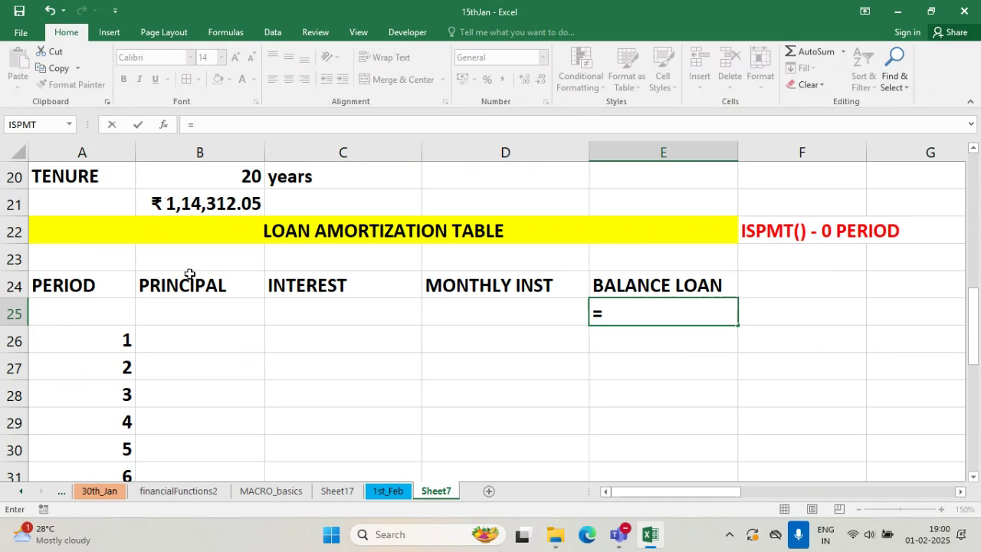
{"action": "scroll", "coordinate": [349, 216], "scroll_direction": "up", "scroll_amount": 1}
{"action": "left_click", "coordinate": [372, 198]}
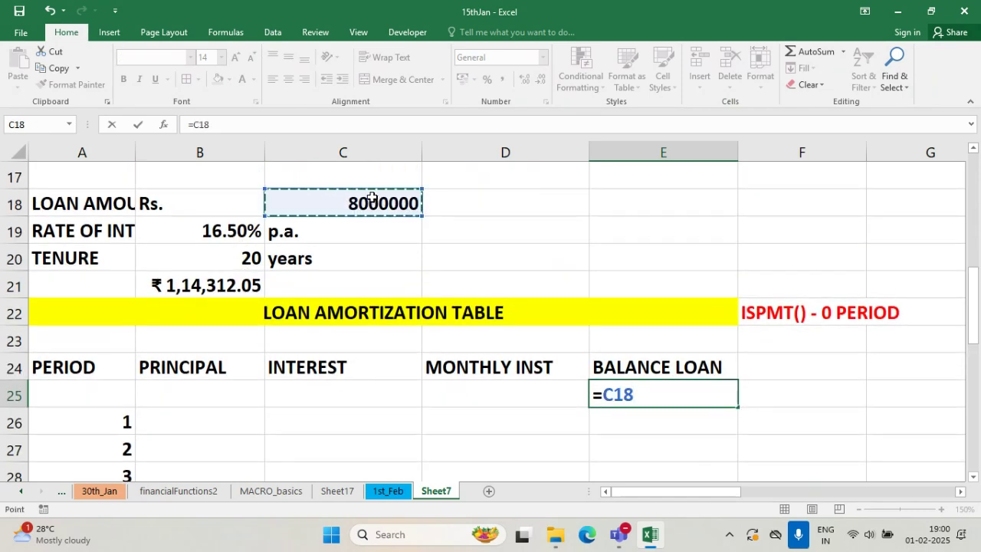
{"action": "type", "text": "\\"}
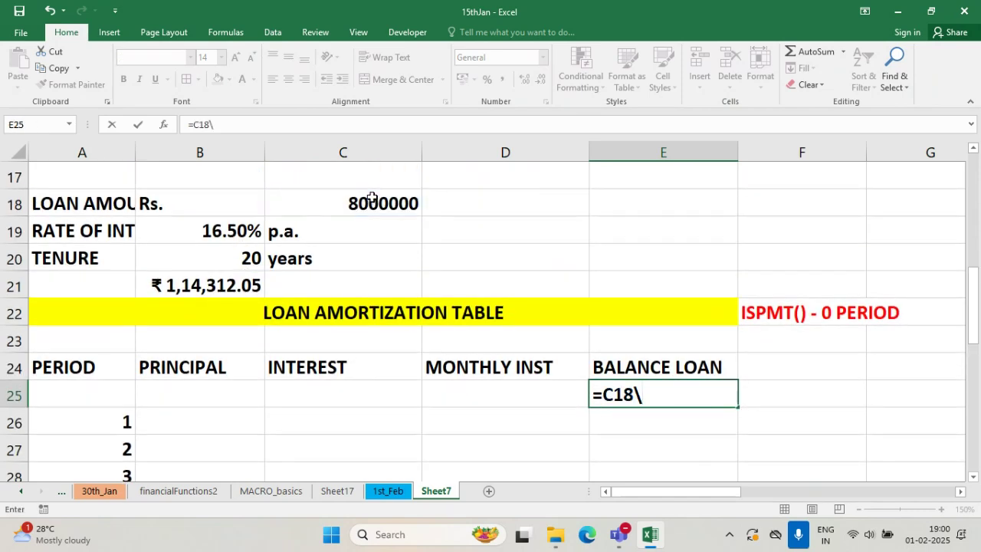
{"action": "key", "text": "BackSpace"}
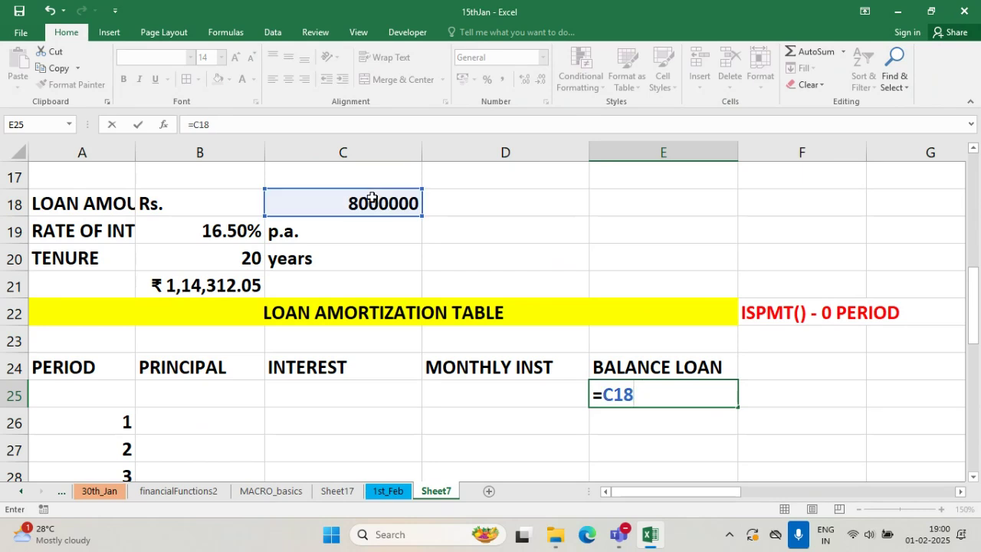
{"action": "key", "text": "Return"}
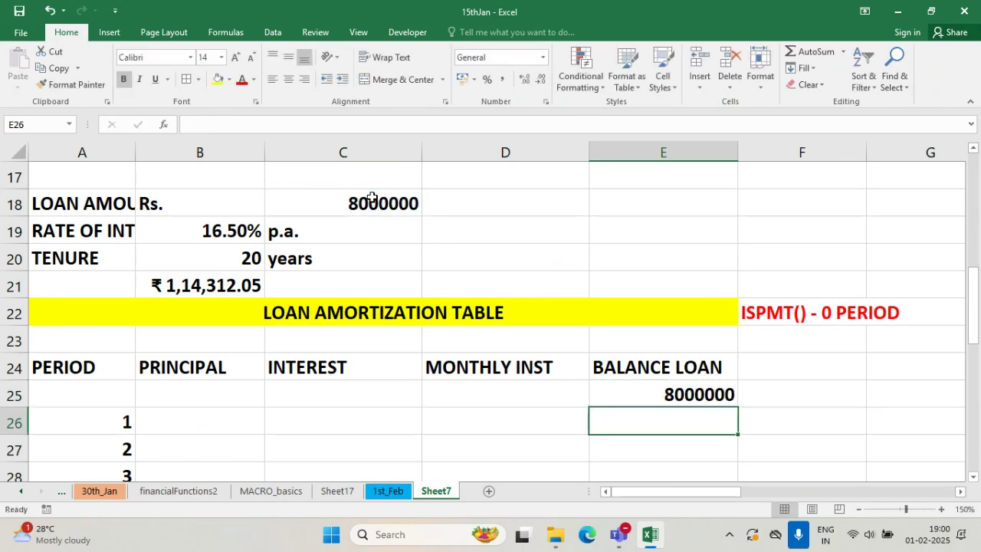
- Write the period 1 PRINCIPAL formula in B26, dividing the opening balance by 20 periods with =E25/20
{"action": "left_click", "coordinate": [195, 415]}
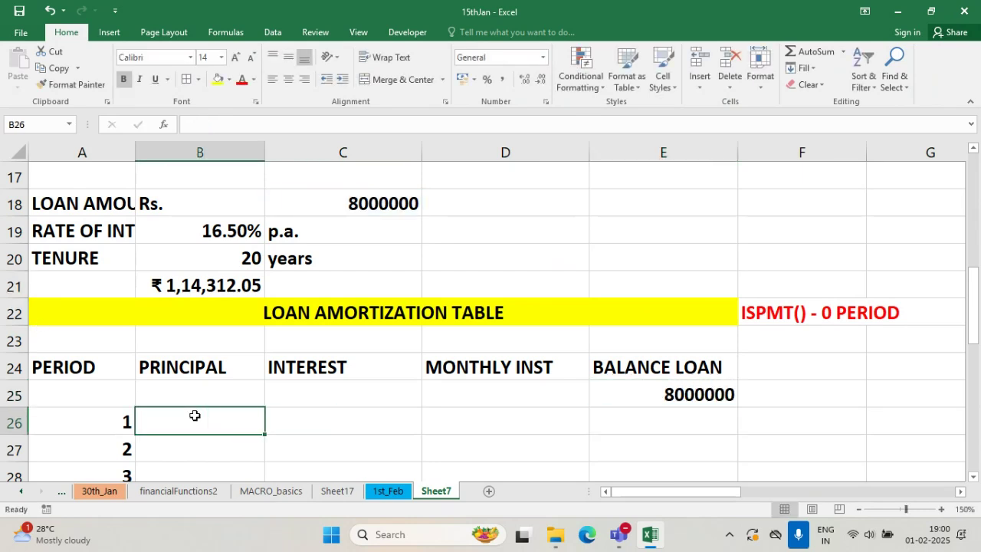
{"action": "left_click", "coordinate": [974, 476]}
{"action": "left_click", "coordinate": [974, 477]}
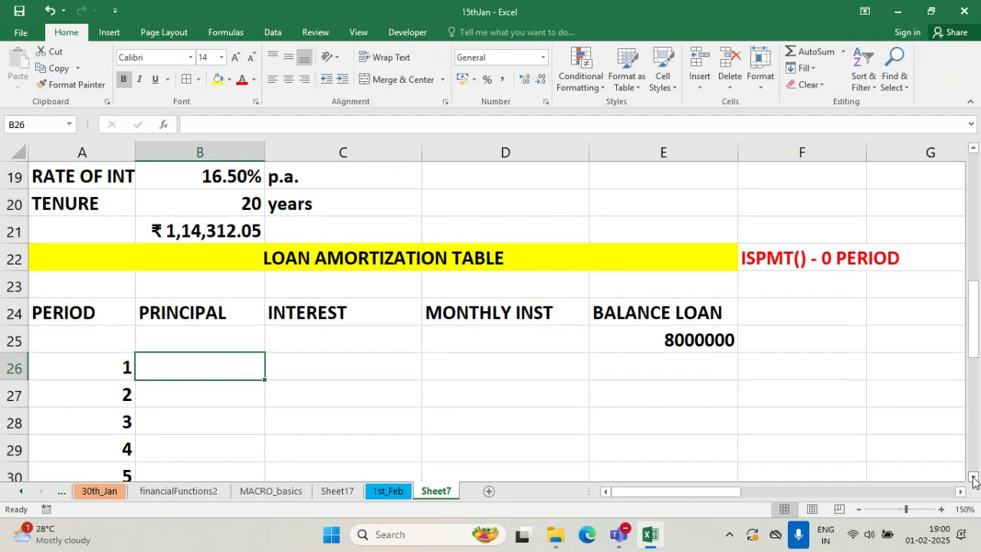
{"action": "left_click", "coordinate": [215, 202]}
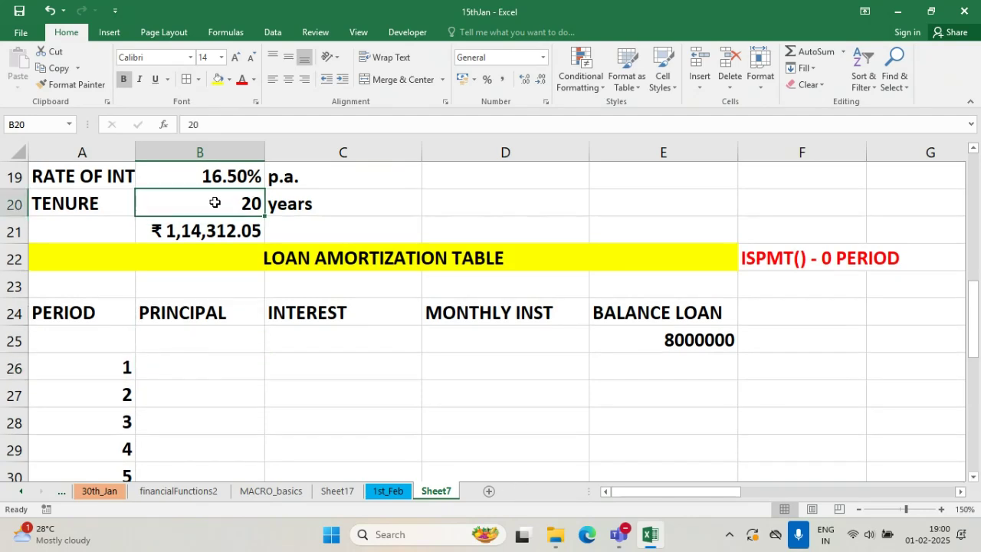
{"action": "left_click", "coordinate": [170, 366]}
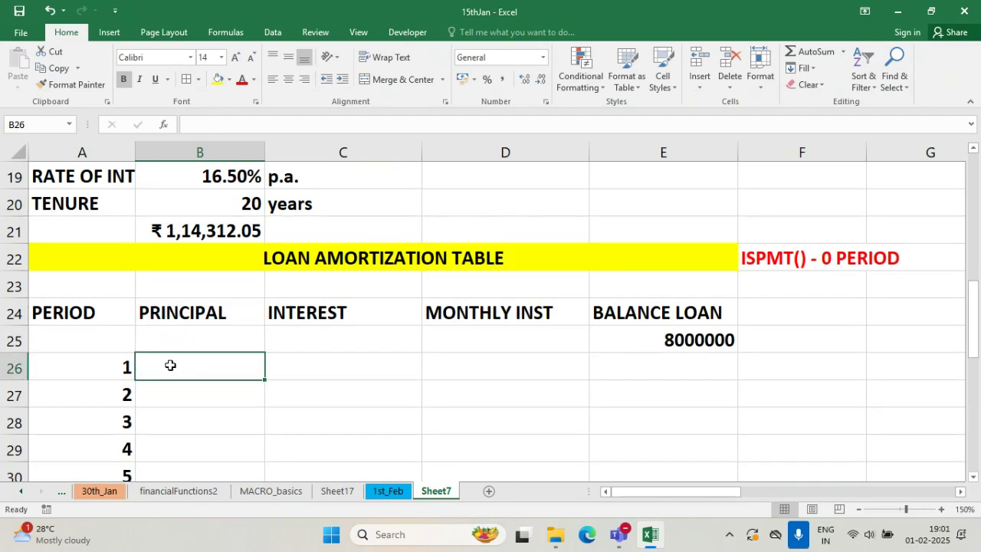
{"action": "type", "text": "="}
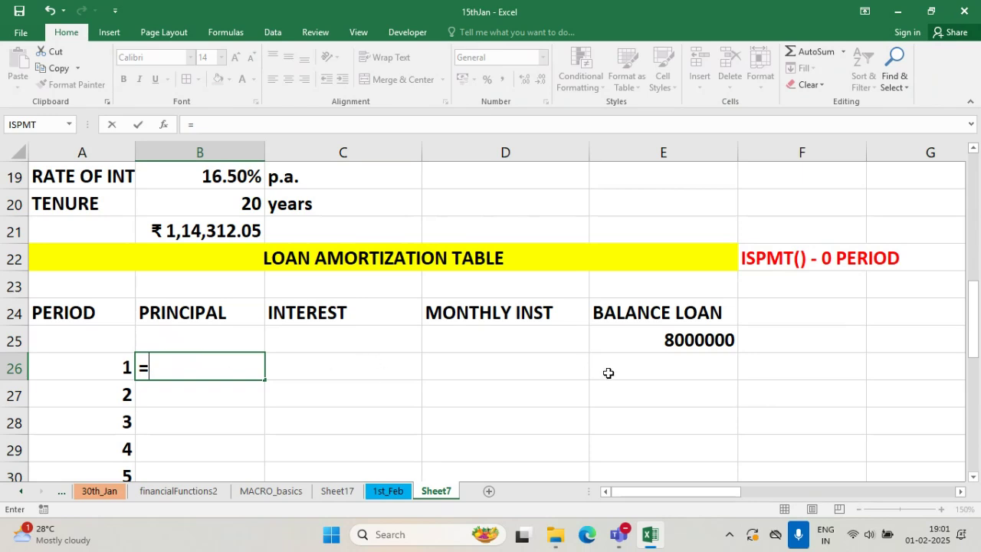
{"action": "left_click", "coordinate": [646, 342]}
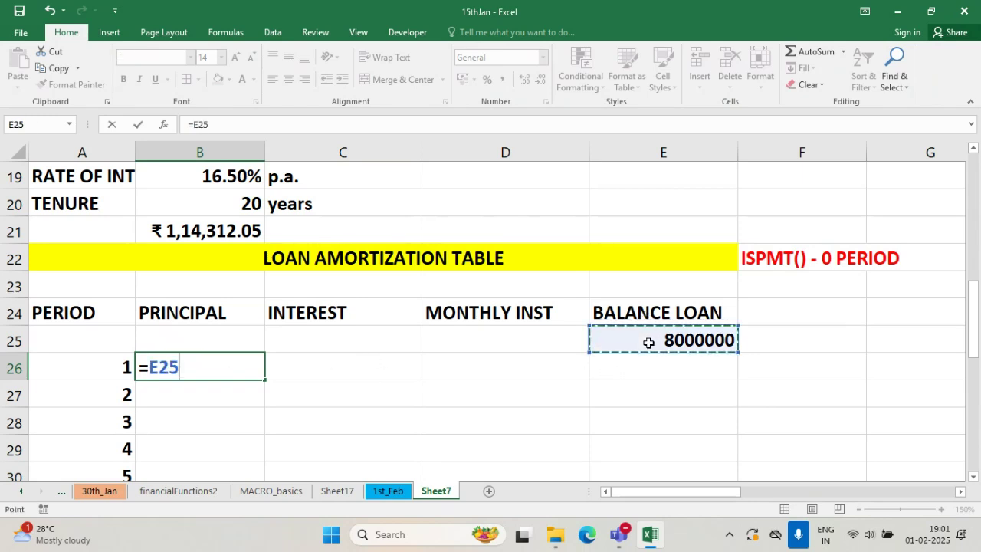
{"action": "type", "text": "/"}
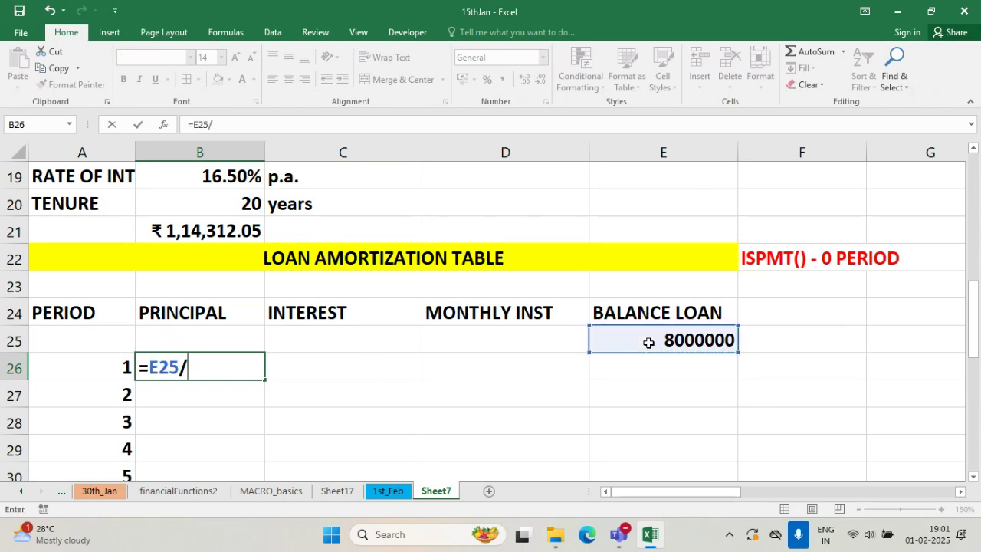
{"action": "type", "text": "20"}
- Make the E25 reference in B26's formula absolute as $E$25 and fill the principal down through period 20
{"action": "left_click", "coordinate": [170, 367]}
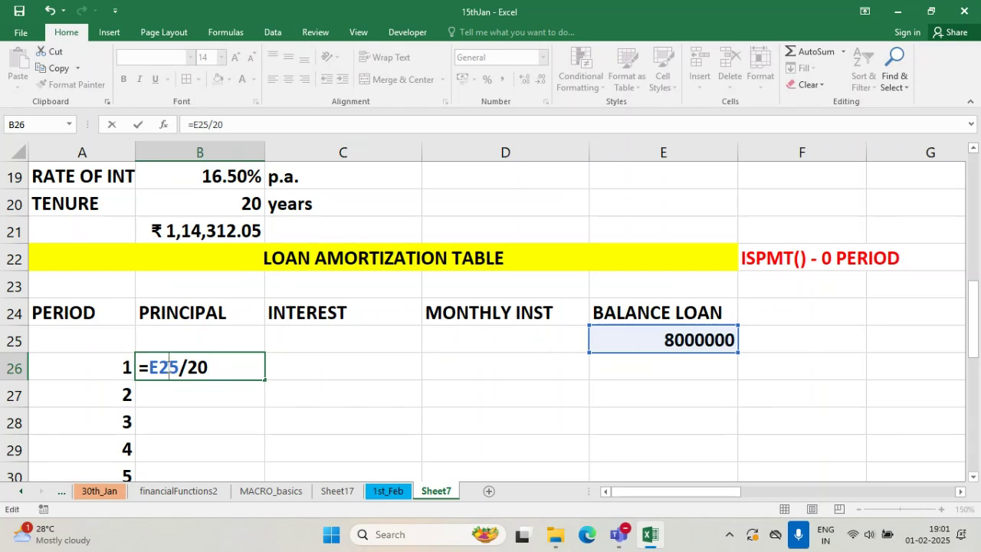
{"action": "key", "text": "F4"}
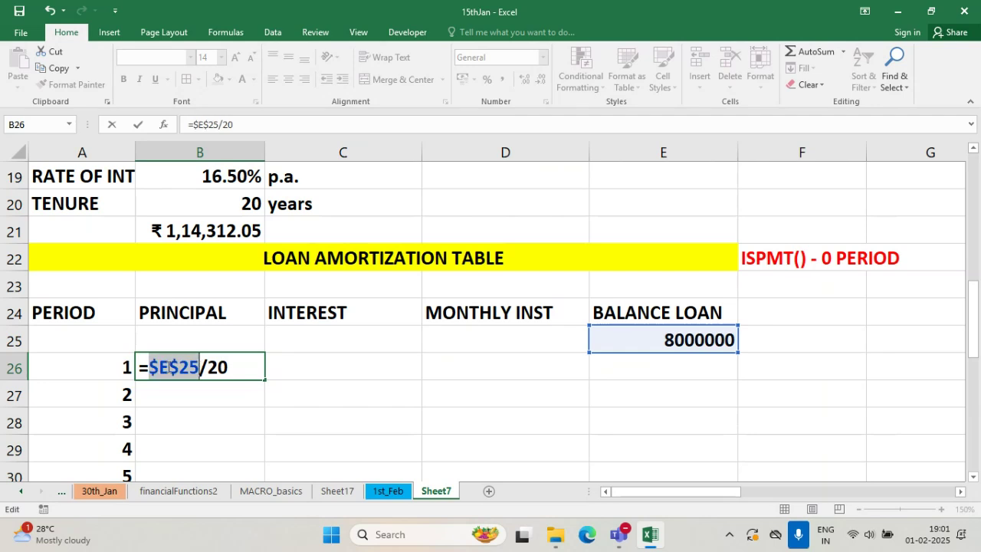
{"action": "key", "text": "Return"}
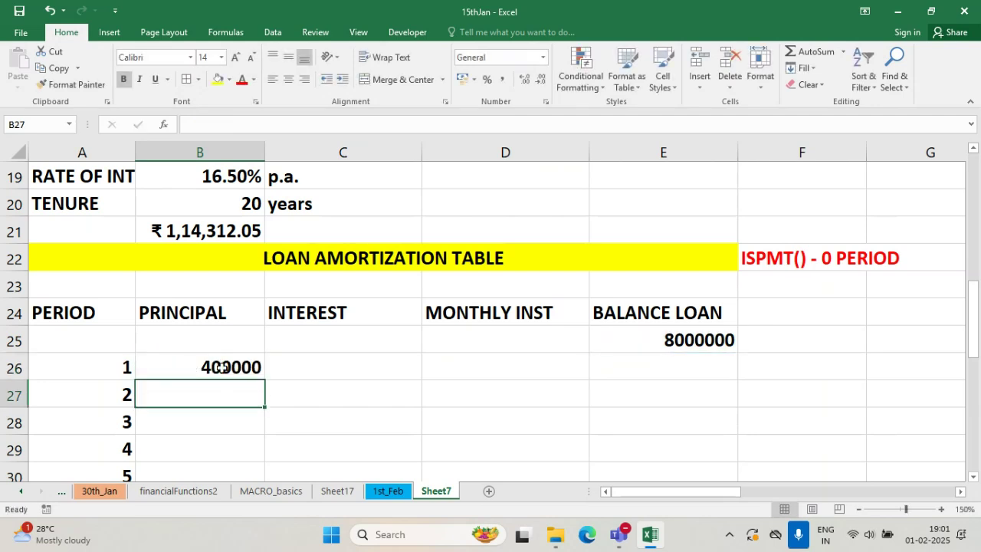
{"action": "left_click", "coordinate": [252, 369]}
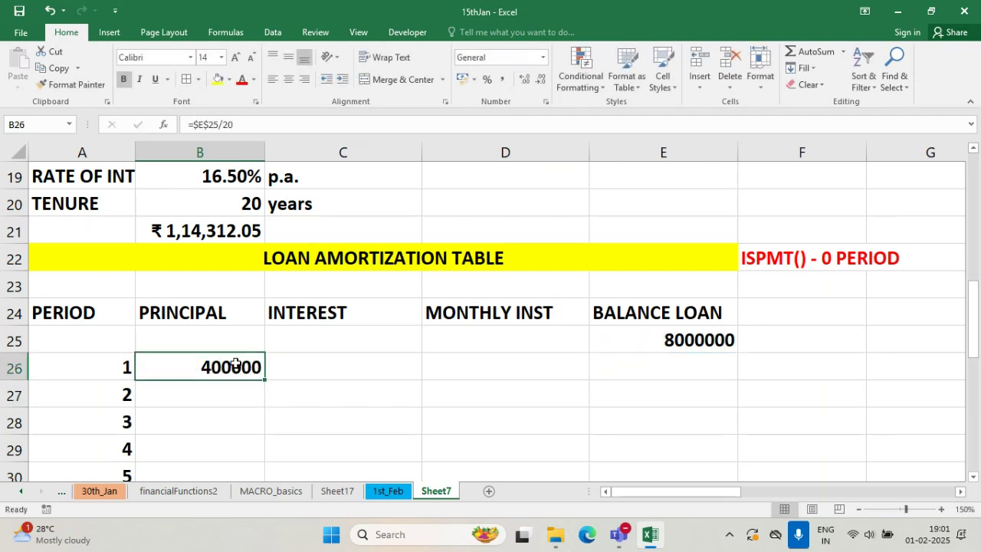
{"action": "double_click", "coordinate": [264, 383]}
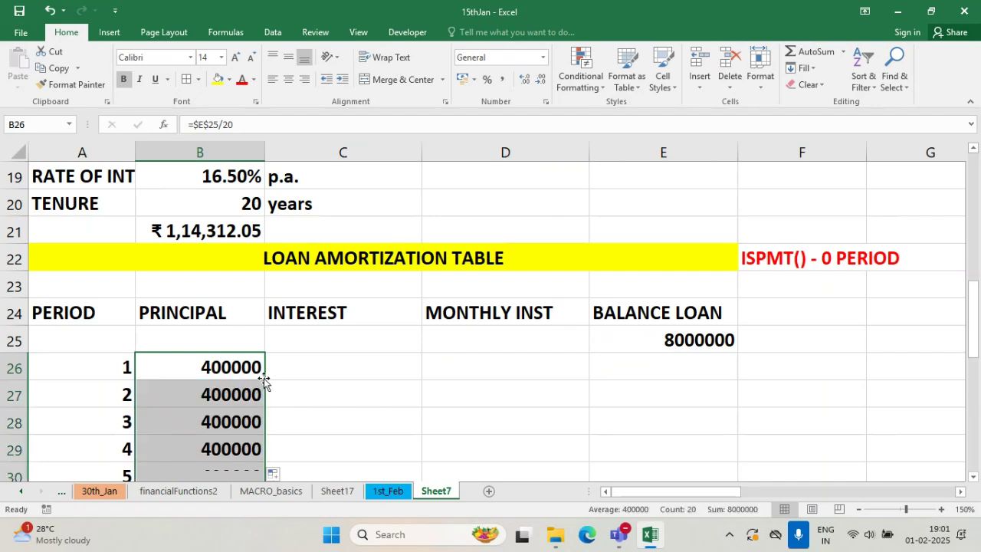
- Widen the INTEREST column and start an ISPMT formula in C26 with B19/12 as its rate
{"action": "left_click", "coordinate": [381, 370]}
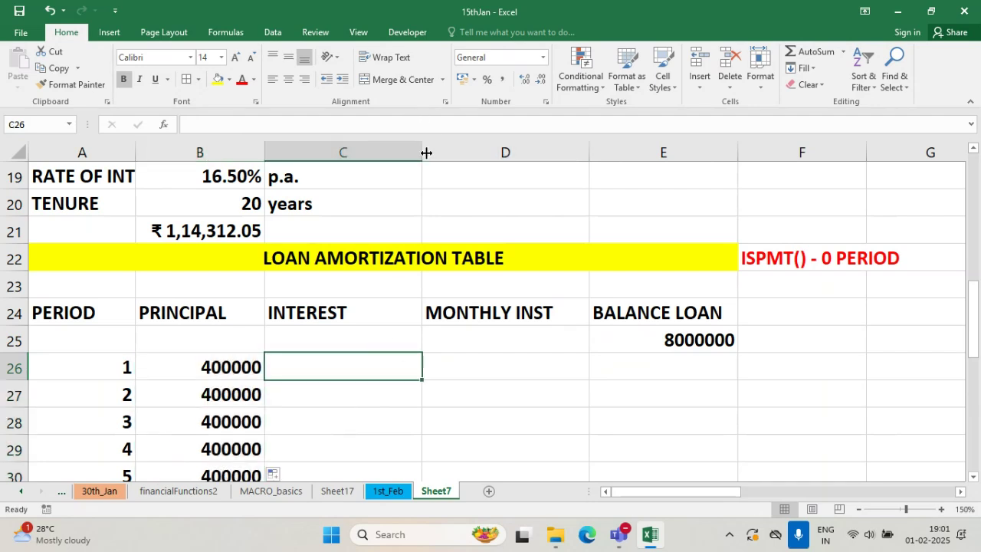
{"action": "left_click_drag", "start_coordinate": [422, 152], "coordinate": [485, 157]}
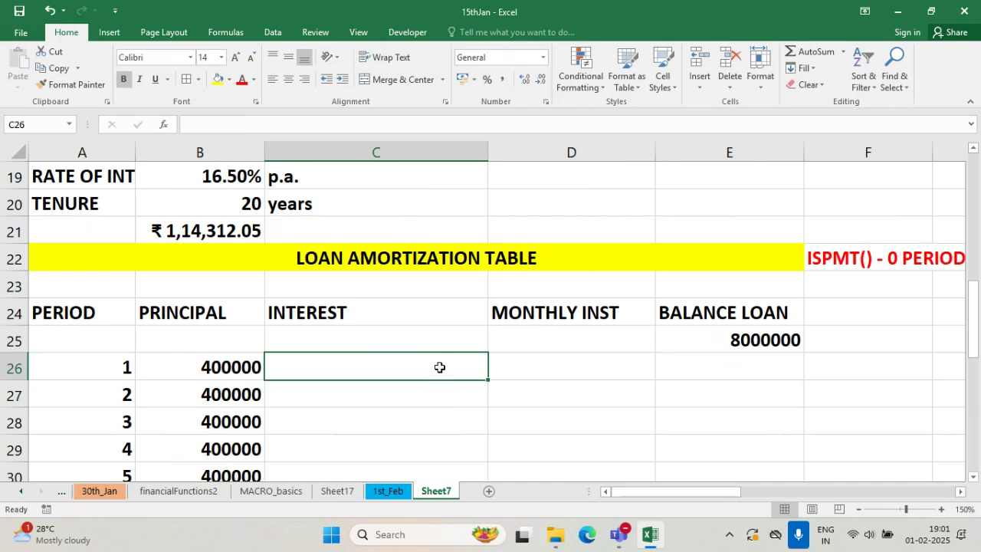
{"action": "type", "text": "=ISPM"}
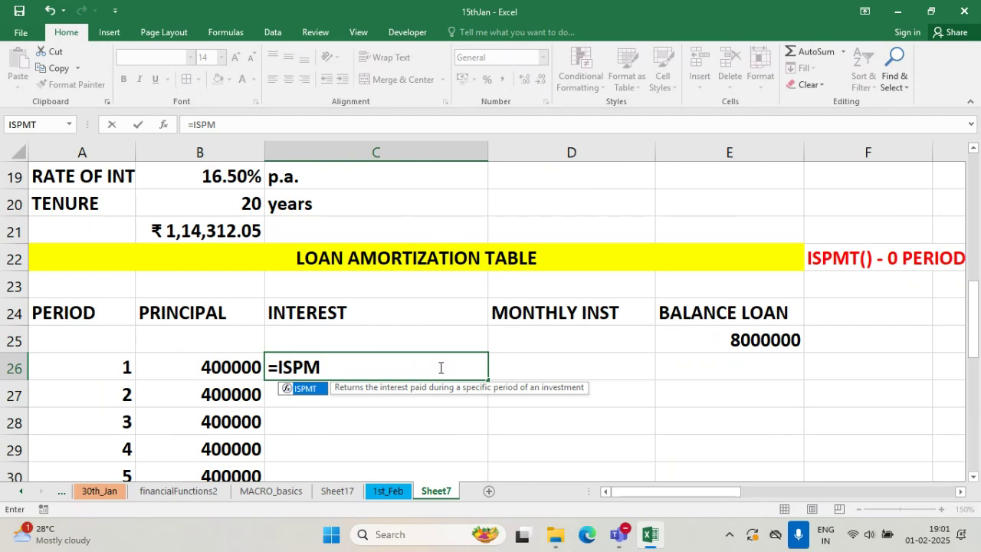
{"action": "type", "text": "T("}
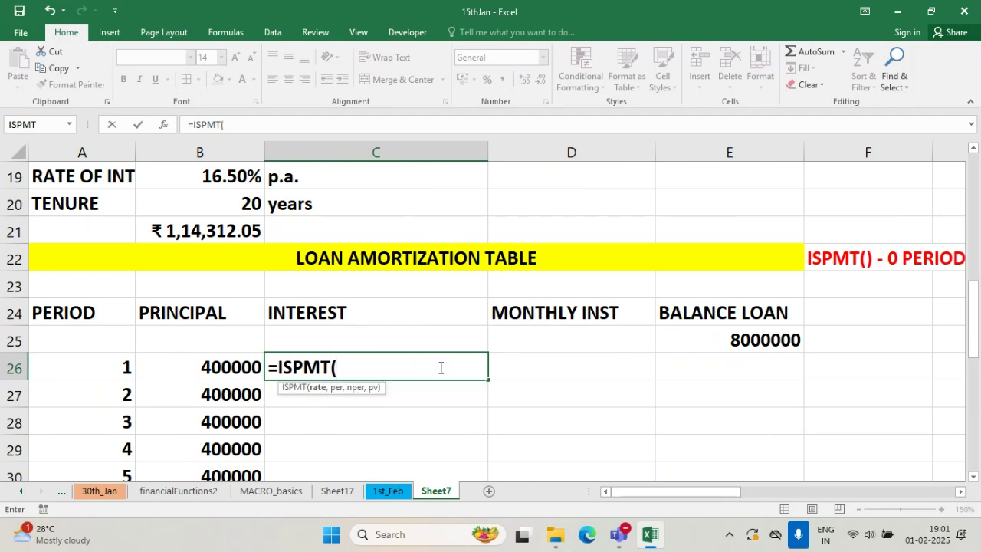
{"action": "left_click", "coordinate": [196, 180]}
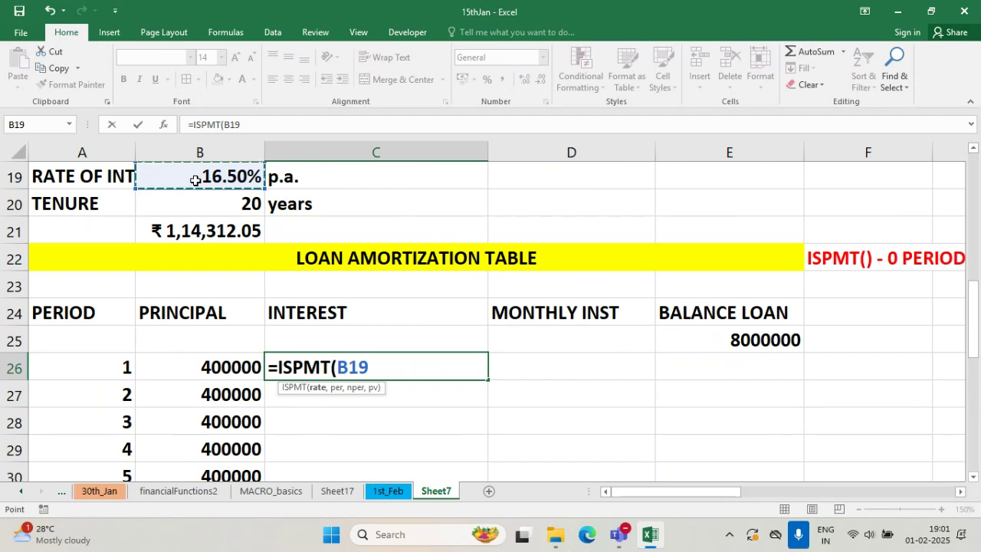
{"action": "type", "text": "/"}
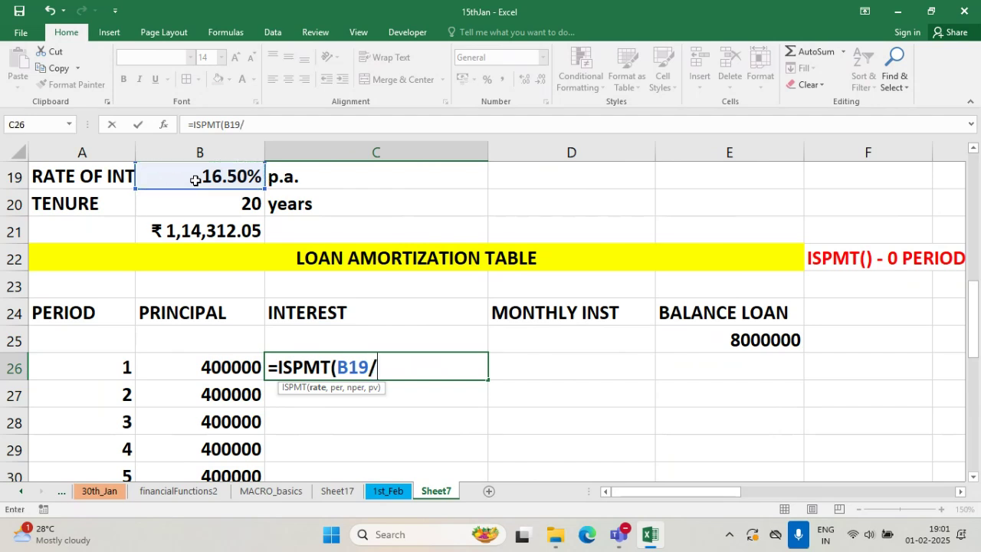
{"action": "type", "text": "12,"}
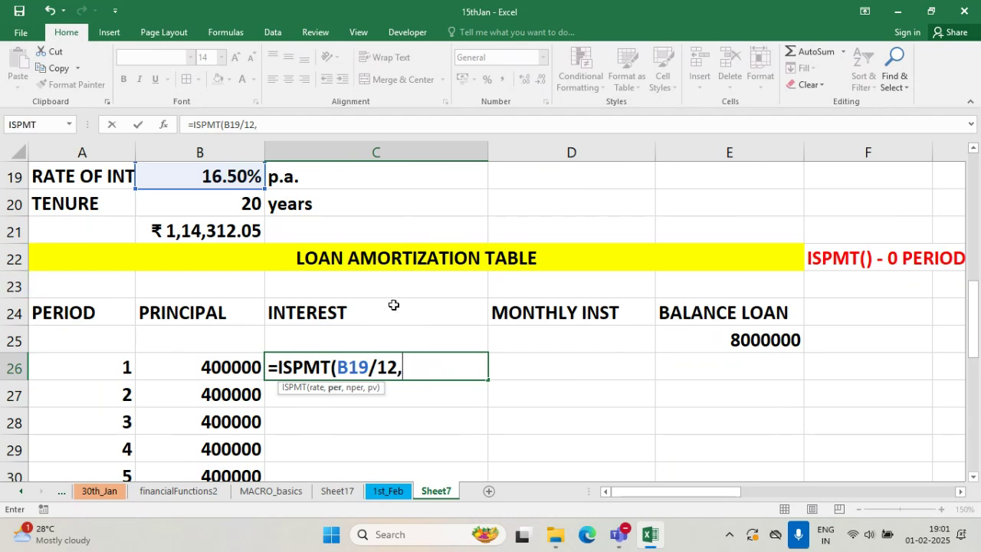
- Continue the ISPMT formula in C26 with A26-1 as per, B20*12 as nper and E25 as pv
{"action": "left_click", "coordinate": [103, 360]}
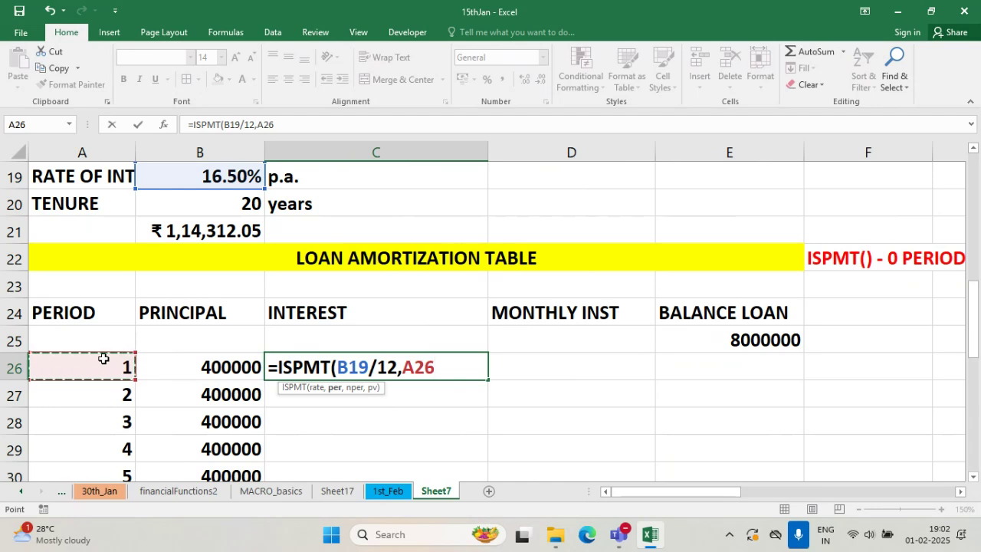
{"action": "type", "text": "-0"}
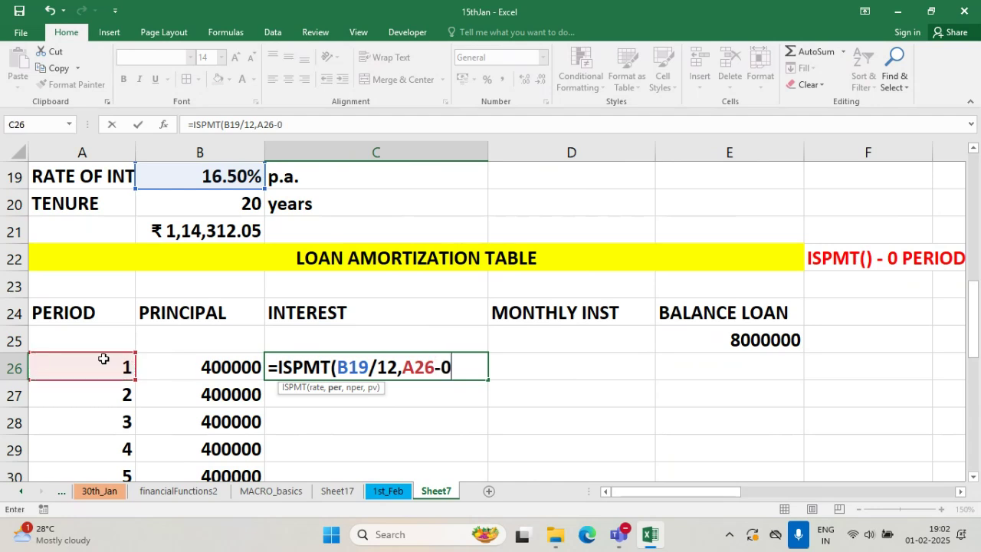
{"action": "key", "text": "BackSpace"}
{"action": "type", "text": "1"}
{"action": "type", "text": ","}
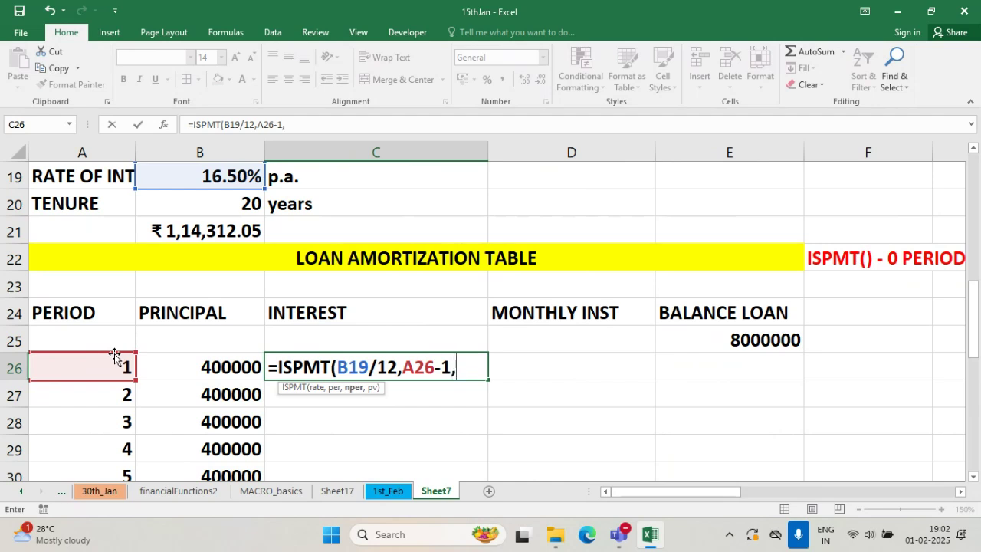
{"action": "left_click", "coordinate": [220, 210]}
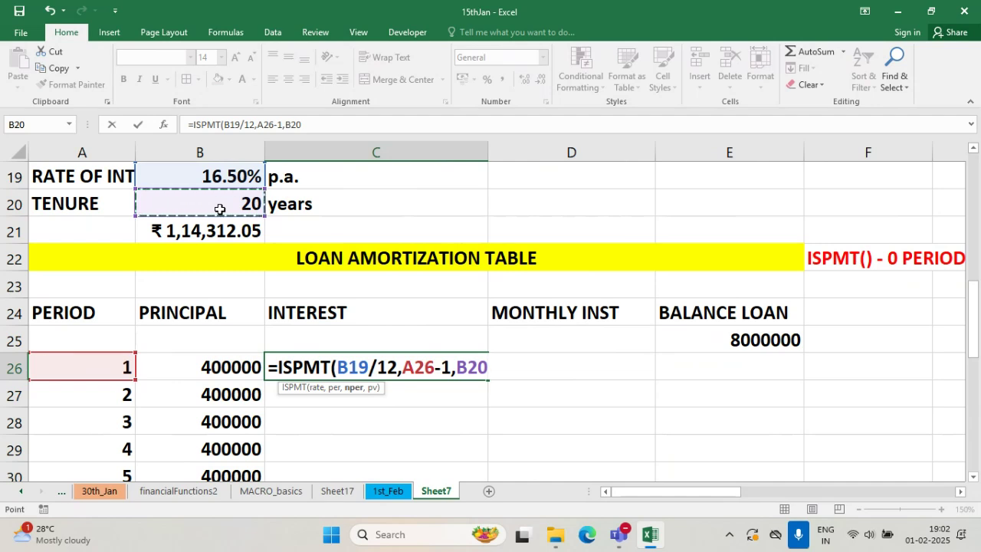
{"action": "type", "text": "*12"}
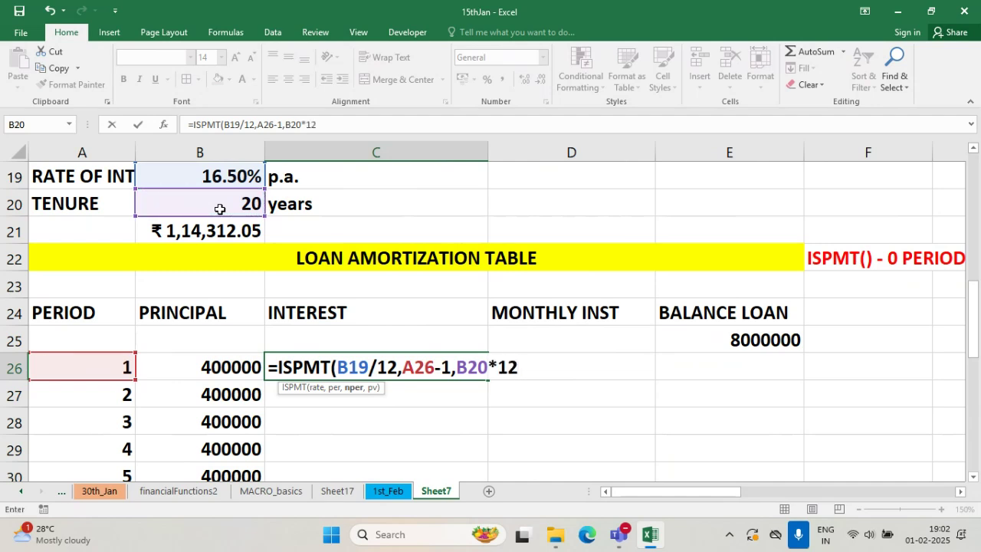
{"action": "type", "text": ","}
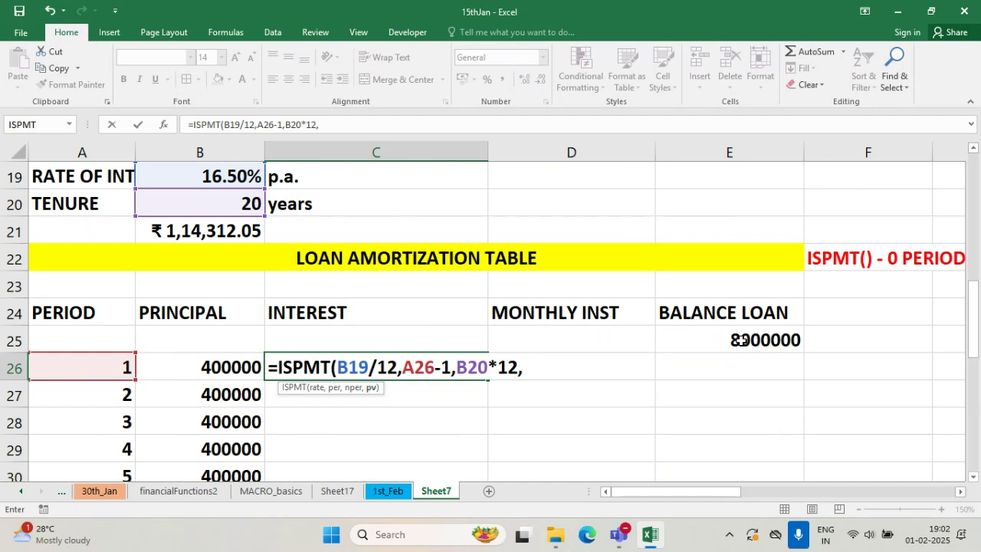
{"action": "left_click", "coordinate": [739, 340]}
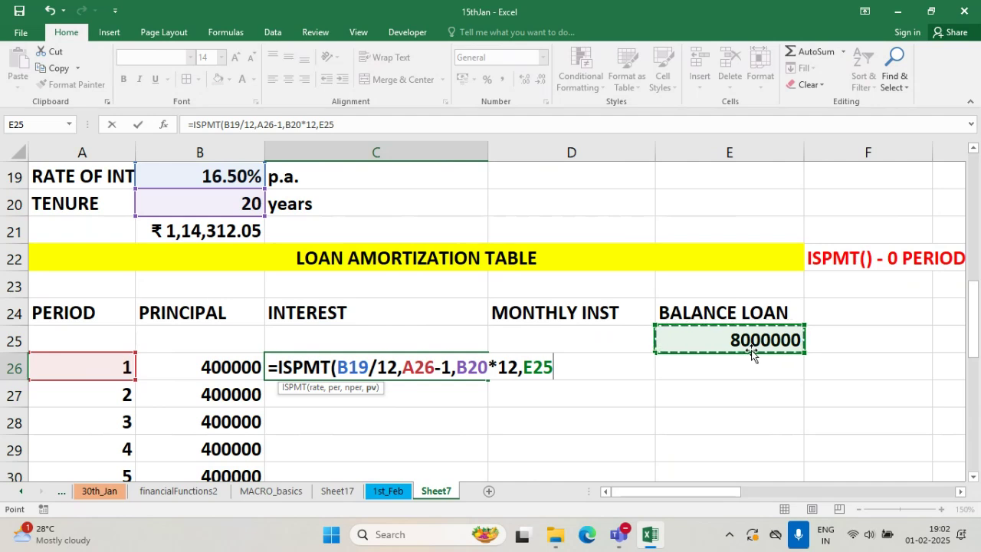
- Make the rate and tenure references in C26's ISPMT formula absolute as $B$19 and $B$20
{"action": "left_click", "coordinate": [350, 368]}
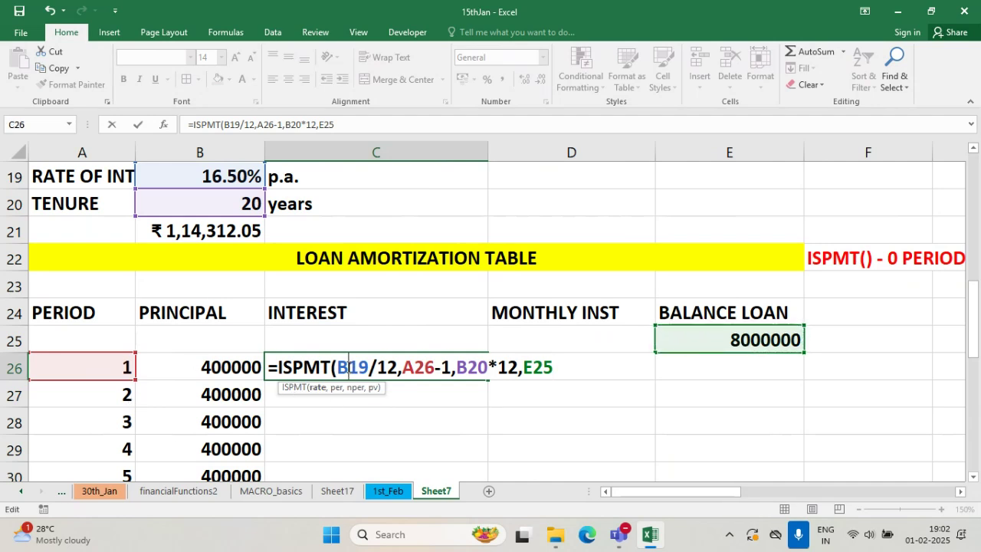
{"action": "key", "text": "F4"}
{"action": "left_click", "coordinate": [435, 371]}
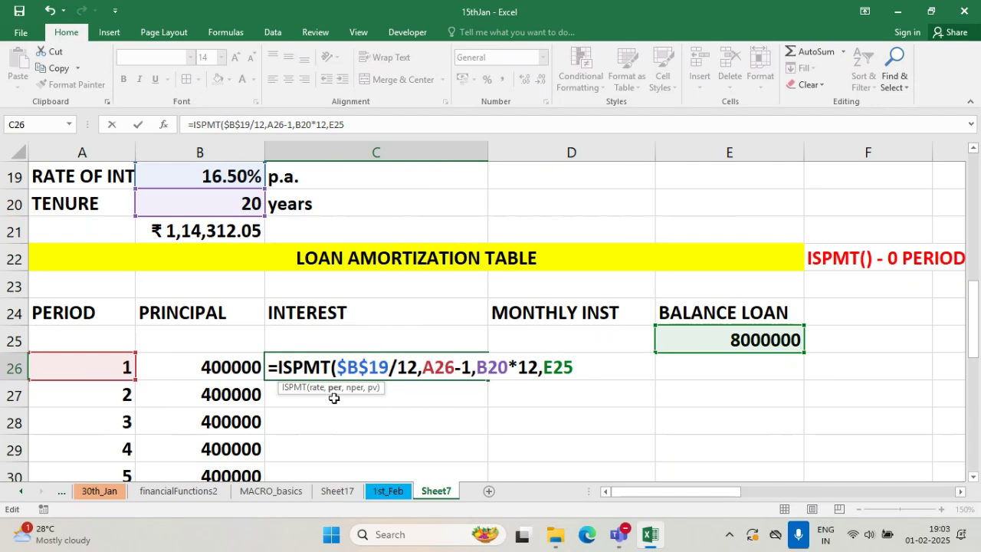
{"action": "left_click", "coordinate": [490, 368]}
{"action": "key", "text": "F4"}
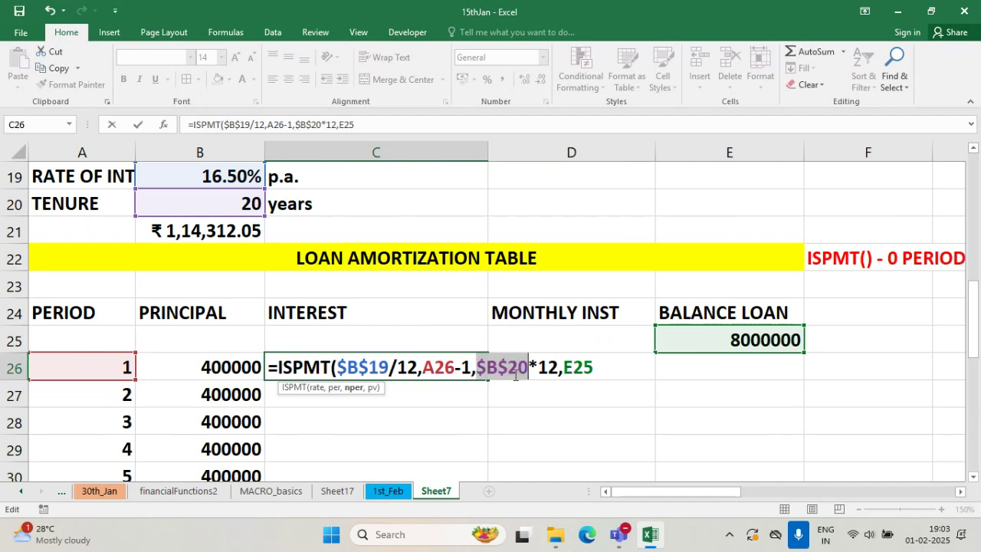
- Replace E25 in C26's formula with the absolute loan amount reference $C$18, close the bracket and enter the formula
{"action": "left_click", "coordinate": [573, 367]}
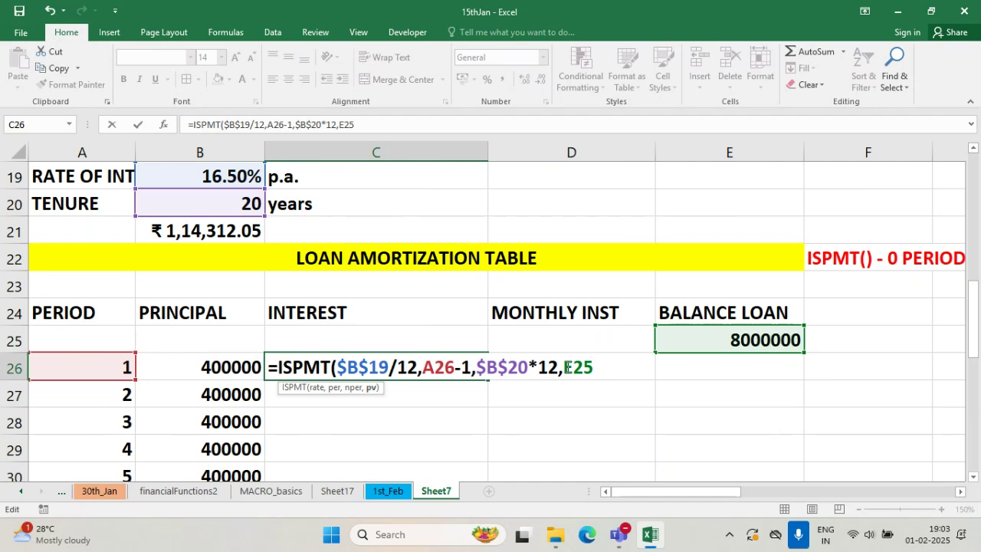
{"action": "left_click_drag", "start_coordinate": [565, 367], "coordinate": [592, 374]}
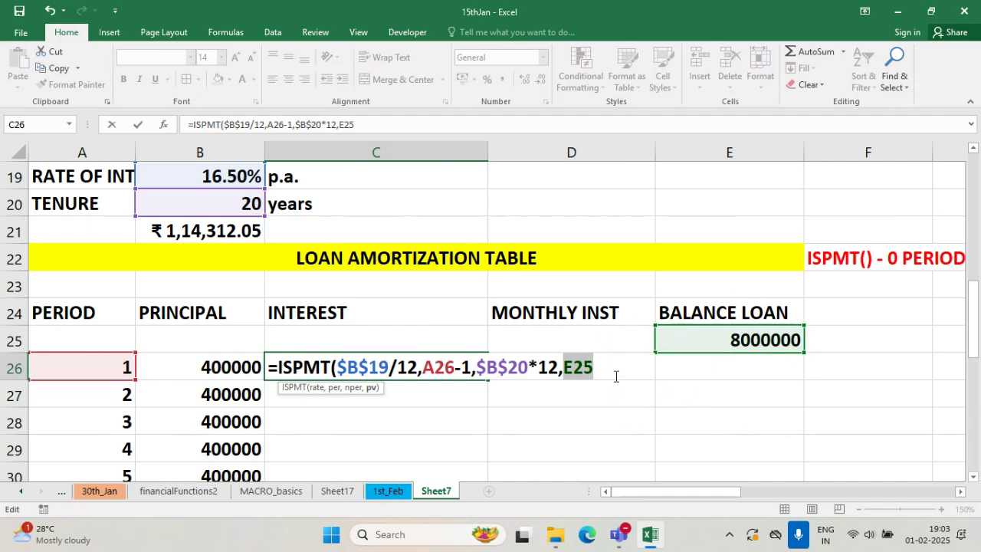
{"action": "key", "text": "BackSpace"}
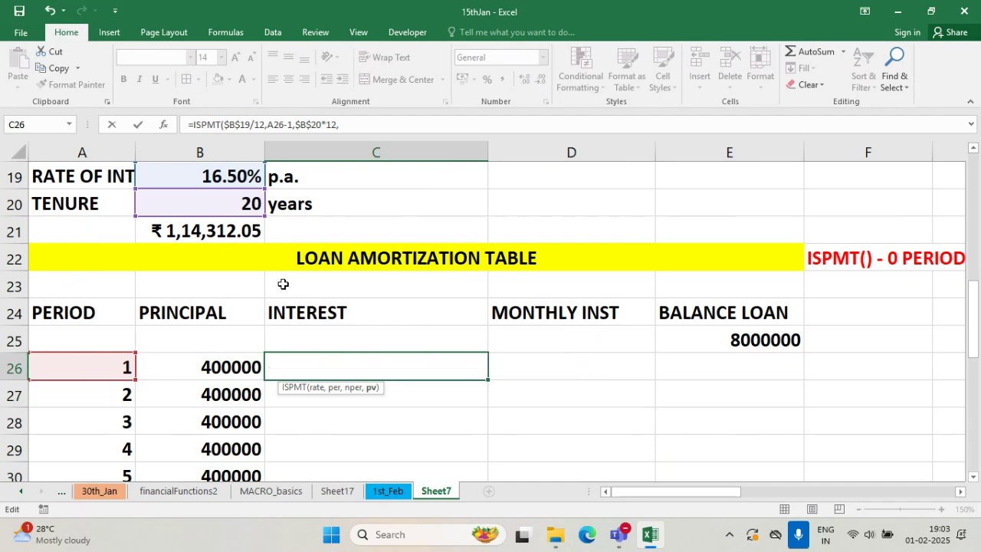
{"action": "scroll", "coordinate": [394, 222], "scroll_direction": "up", "scroll_amount": 1}
{"action": "left_click", "coordinate": [394, 221]}
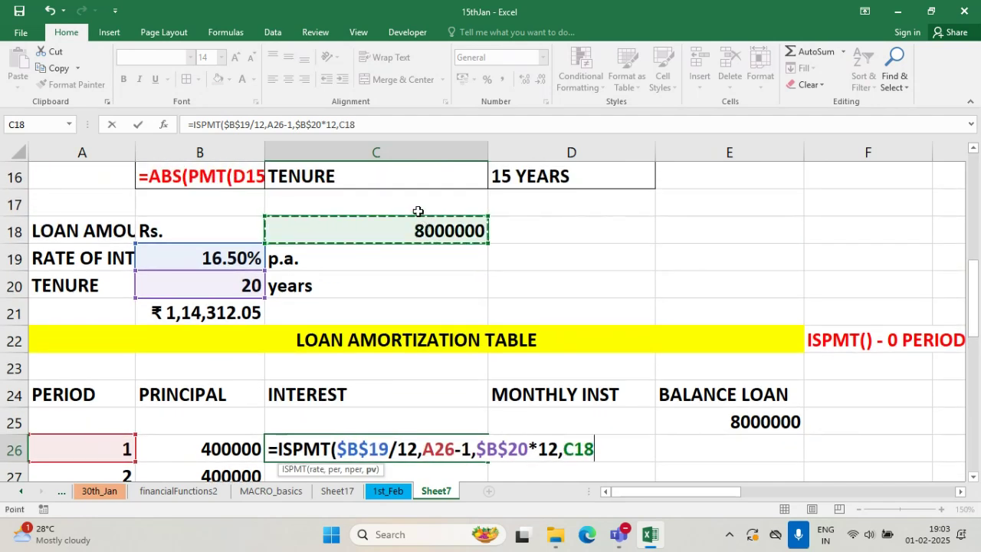
{"action": "key", "text": "F4"}
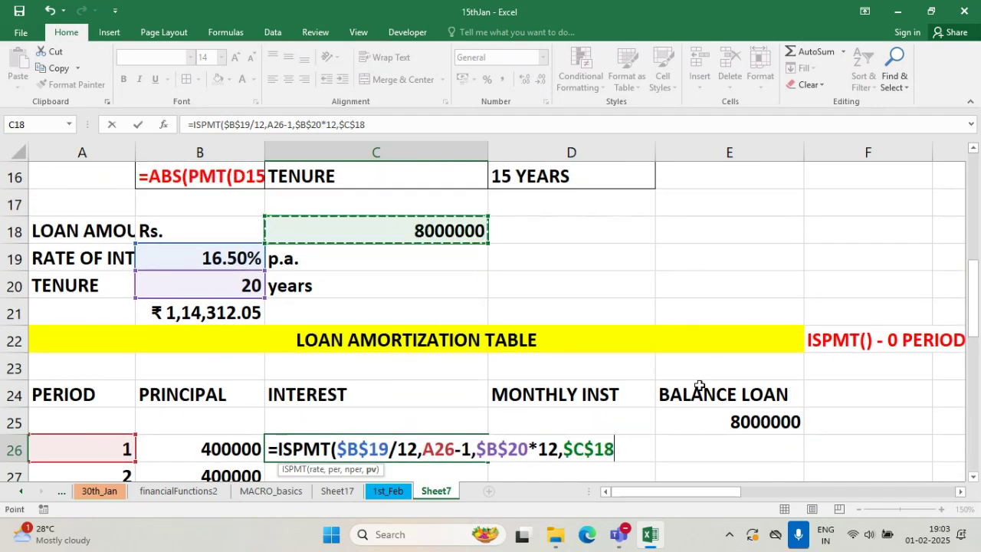
{"action": "type", "text": ")"}
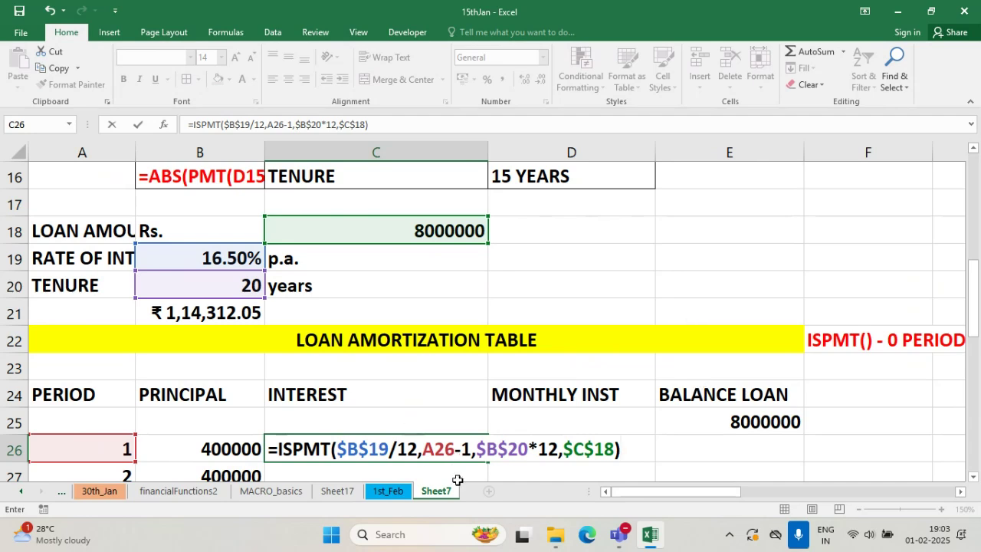
{"action": "scroll", "coordinate": [492, 445], "scroll_direction": "down", "scroll_amount": 2}
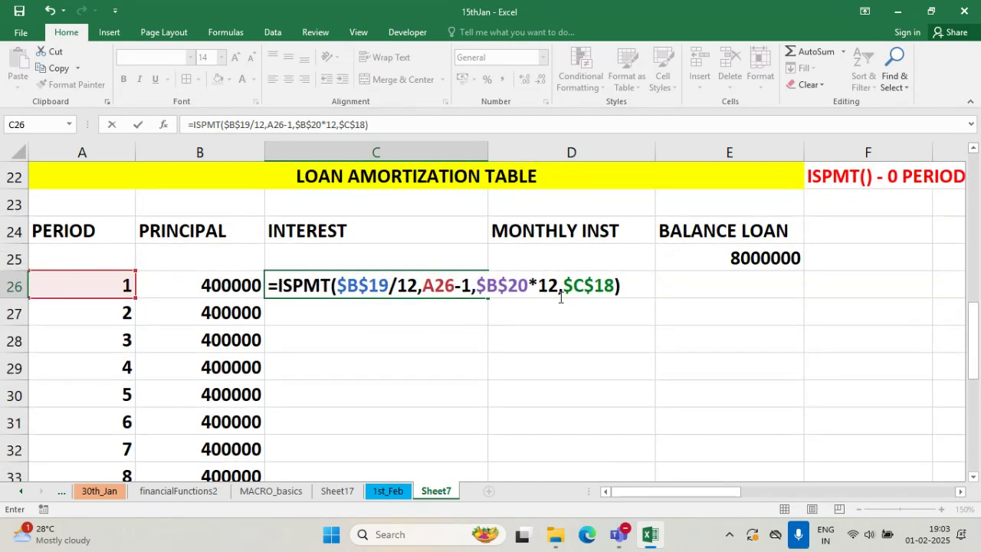
{"action": "key", "text": "Return"}
- Fill the ISPMT interest formula from C26 down the INTEREST column through period 20
{"action": "left_click", "coordinate": [465, 289]}
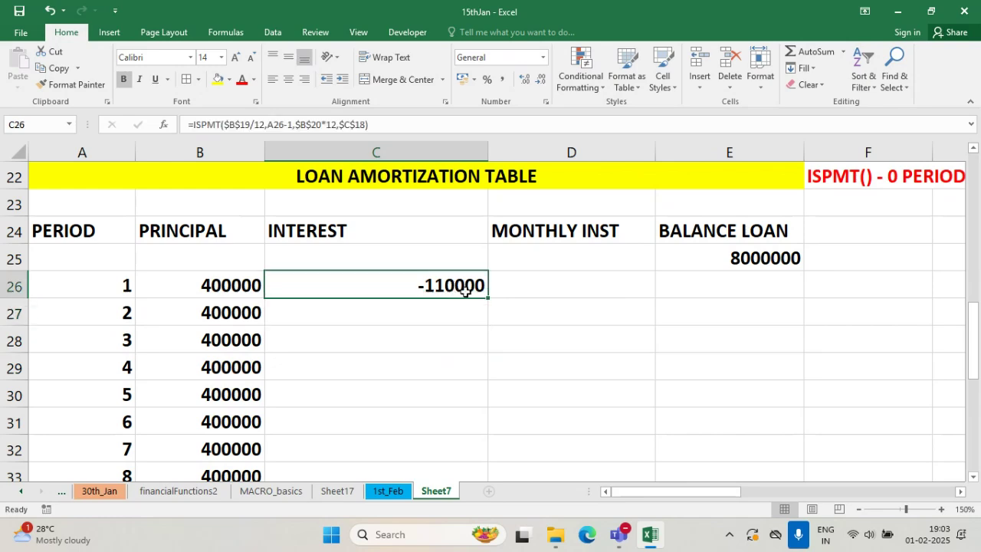
{"action": "double_click", "coordinate": [488, 299]}
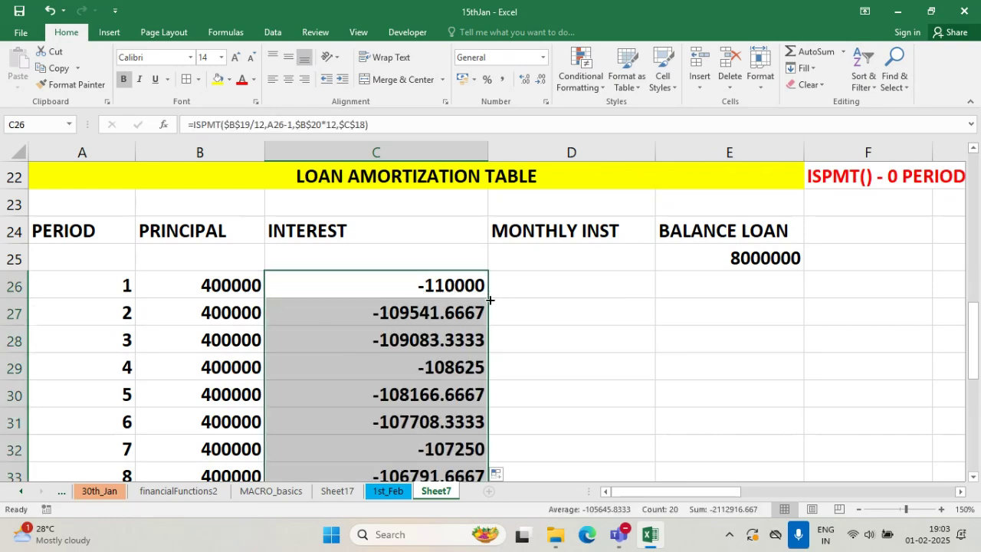
{"action": "scroll", "coordinate": [490, 300], "scroll_direction": "down", "scroll_amount": 8}
{"action": "scroll", "coordinate": [489, 300], "scroll_direction": "up", "scroll_amount": 2}
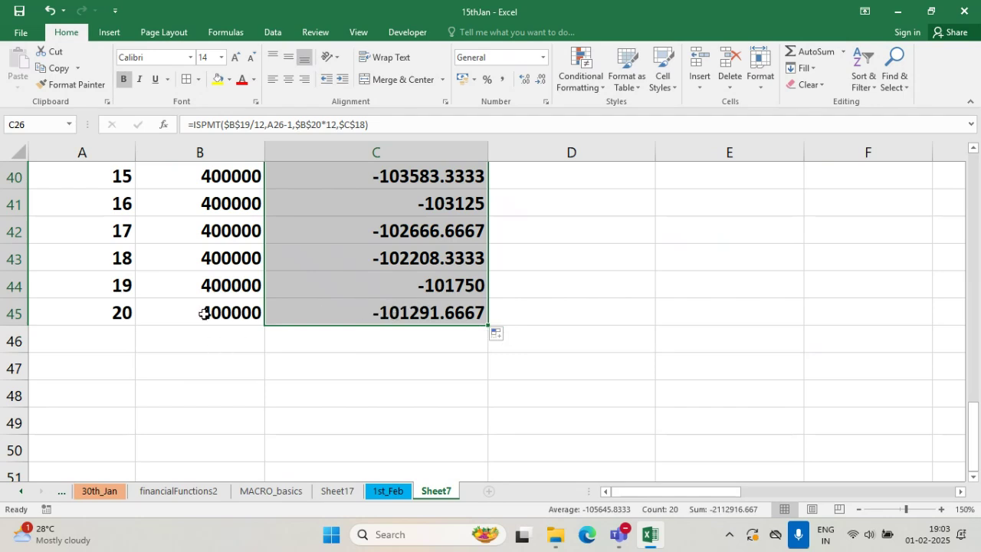
- Extend the interest formula one row to C46 and enter 21 as the period in A46
{"action": "left_click", "coordinate": [186, 344]}
{"action": "left_click", "coordinate": [482, 313]}
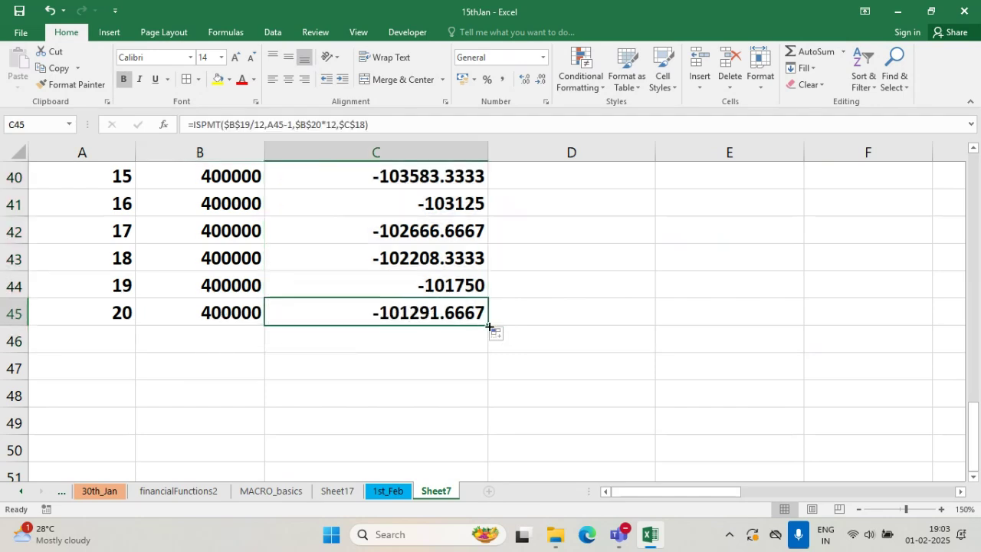
{"action": "left_click_drag", "start_coordinate": [489, 327], "coordinate": [486, 347]}
{"action": "double_click", "coordinate": [110, 340]}
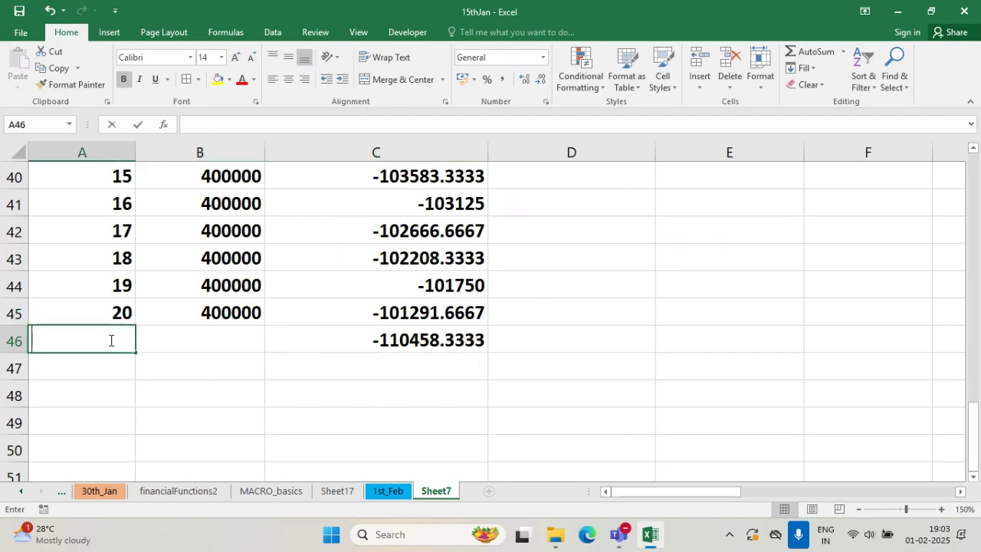
{"action": "type", "text": "21"}
{"action": "left_click", "coordinate": [253, 392]}
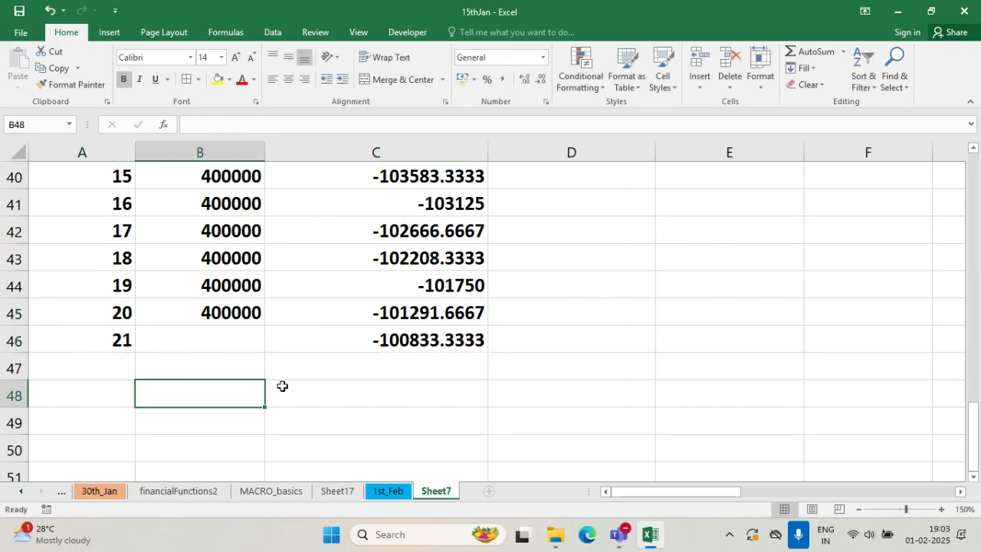
{"action": "left_click", "coordinate": [459, 334]}
- Examine the period 1 interest formula in the finished loan amortization table on the financialFunctions1 sheet
{"action": "scroll", "coordinate": [459, 337], "scroll_direction": "up", "scroll_amount": 9}
{"action": "scroll", "coordinate": [458, 347], "scroll_direction": "down", "scroll_amount": 2}
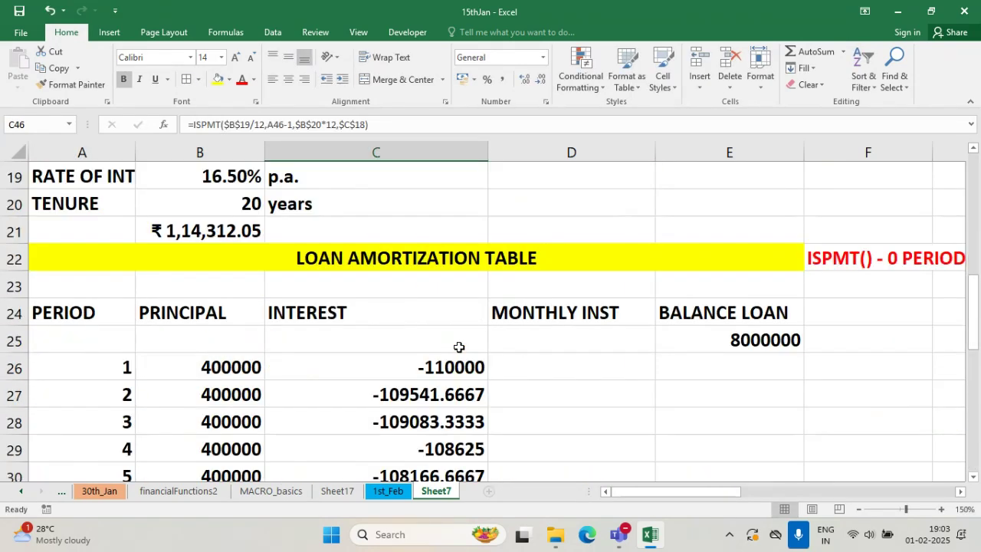
{"action": "scroll", "coordinate": [458, 348], "scroll_direction": "down", "scroll_amount": 2}
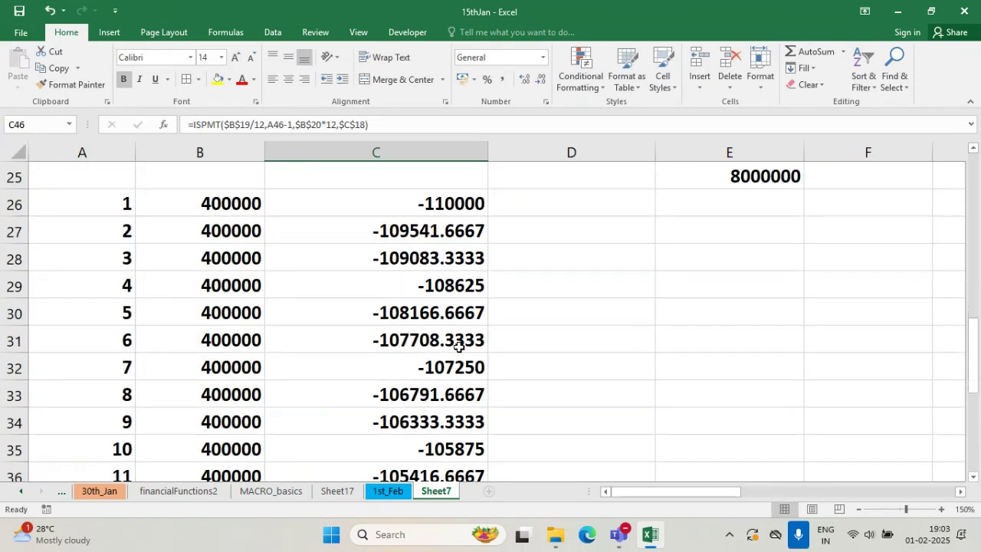
{"action": "left_click", "coordinate": [175, 491]}
{"action": "scroll", "coordinate": [318, 329], "scroll_direction": "up", "scroll_amount": 4}
{"action": "scroll", "coordinate": [318, 330], "scroll_direction": "down", "scroll_amount": 1}
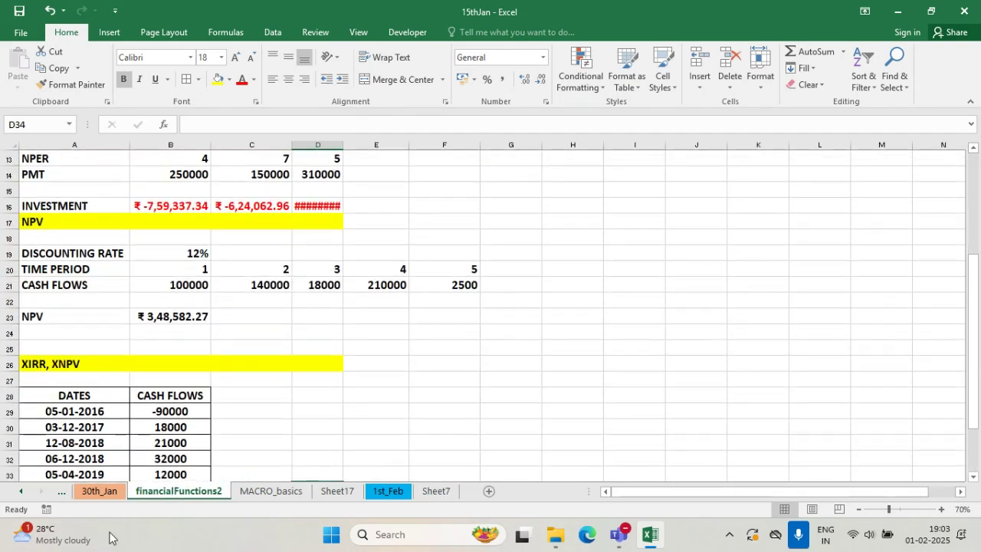
{"action": "left_click", "coordinate": [62, 491]}
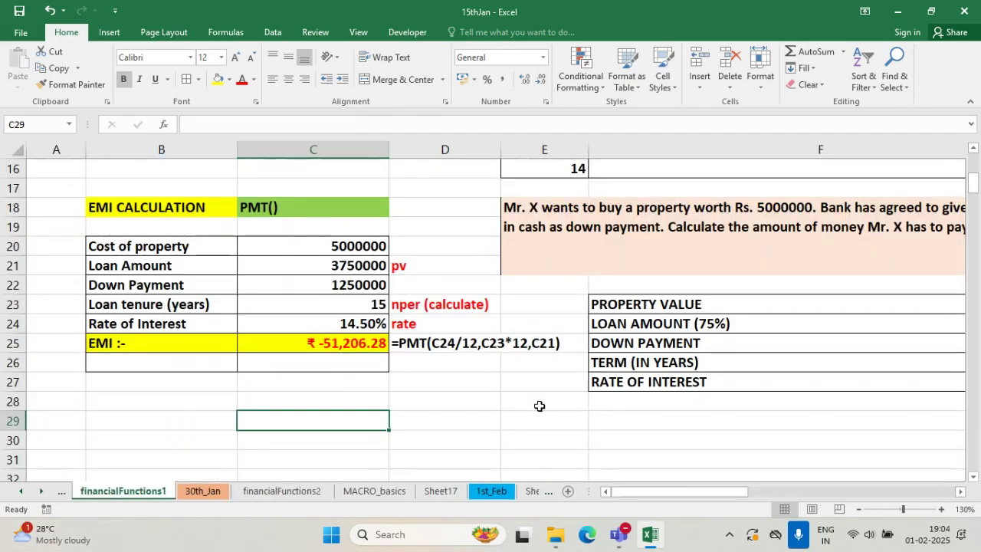
{"action": "scroll", "coordinate": [539, 403], "scroll_direction": "down", "scroll_amount": 7}
{"action": "scroll", "coordinate": [539, 401], "scroll_direction": "down", "scroll_amount": 6}
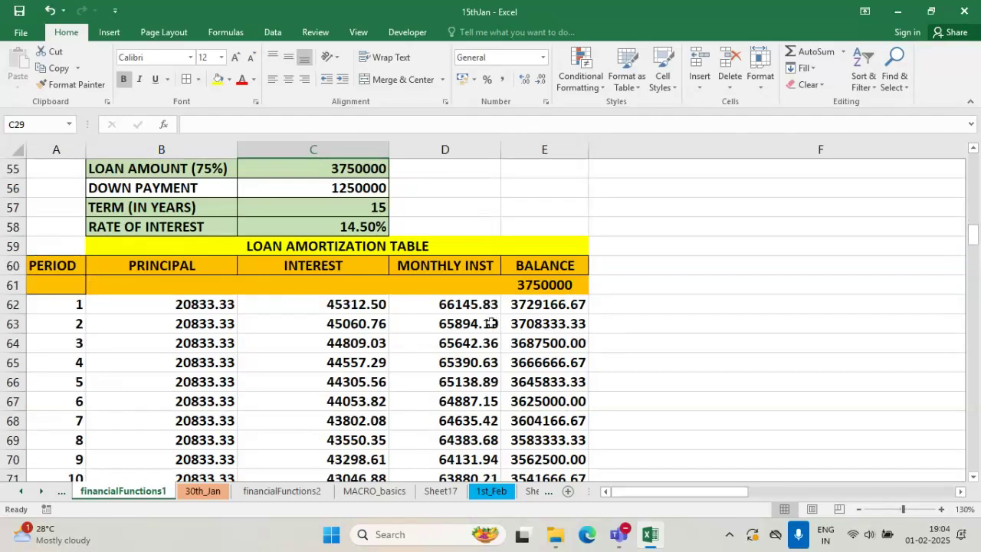
{"action": "left_click", "coordinate": [350, 304]}
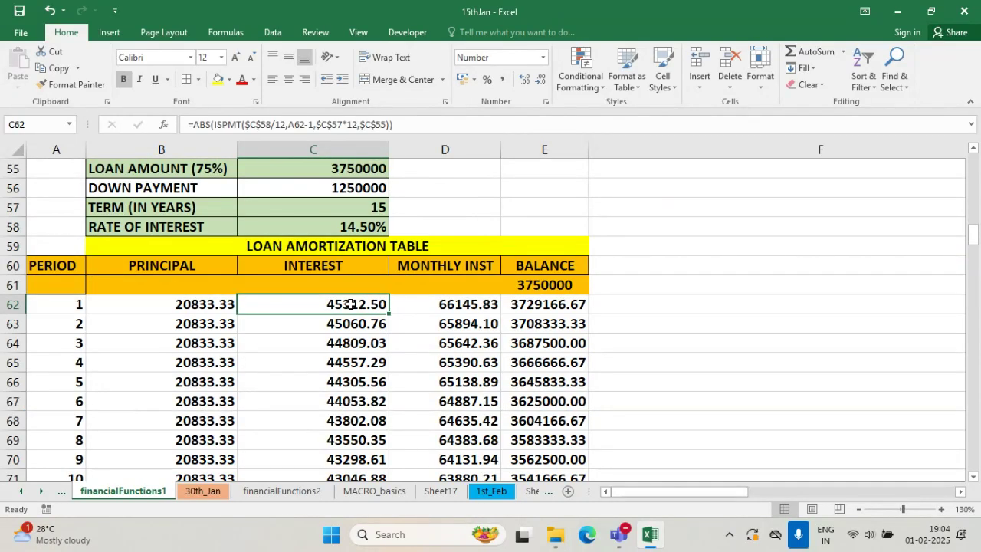
{"action": "double_click", "coordinate": [350, 304]}
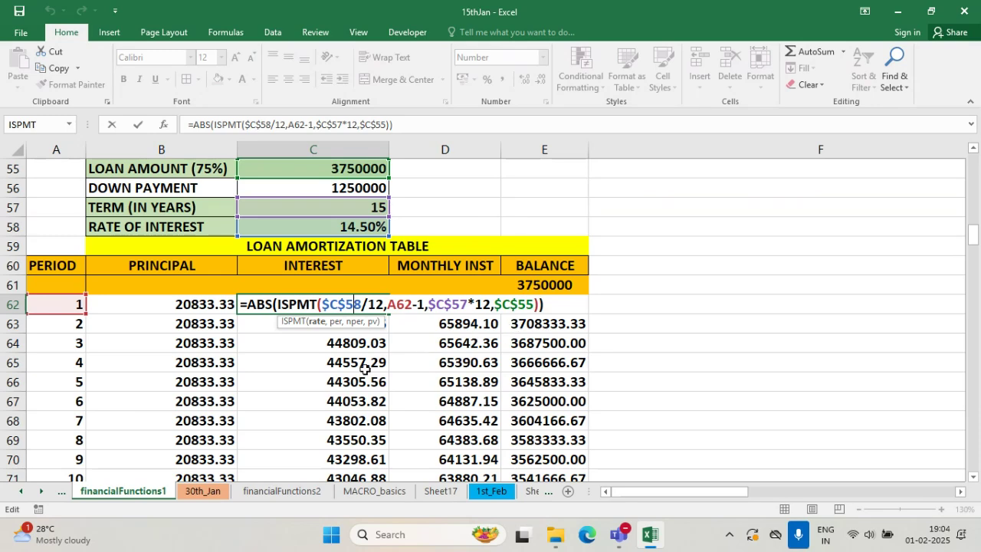
{"action": "key", "text": "Escape"}
- Return to Sheet7 and examine the rate, period, nper and pv arguments of the ISPMT formula in C26
{"action": "left_click", "coordinate": [529, 492]}
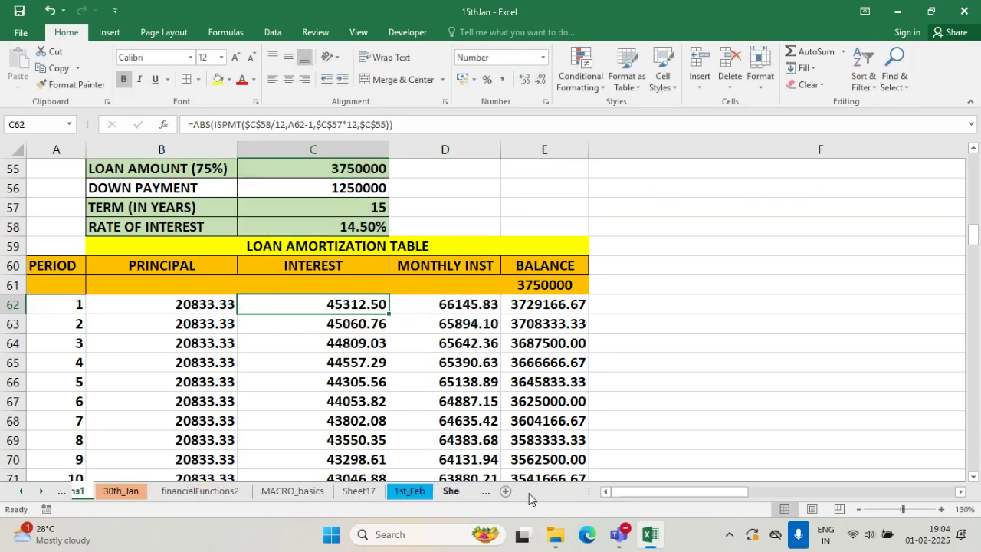
{"action": "left_click", "coordinate": [433, 204]}
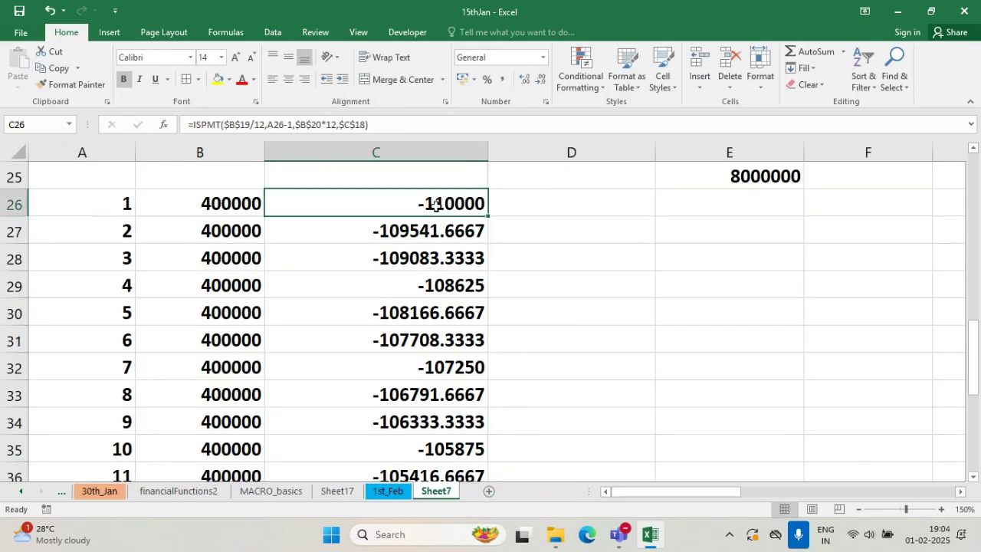
{"action": "scroll", "coordinate": [446, 387], "scroll_direction": "up", "scroll_amount": 2}
{"action": "double_click", "coordinate": [392, 368]}
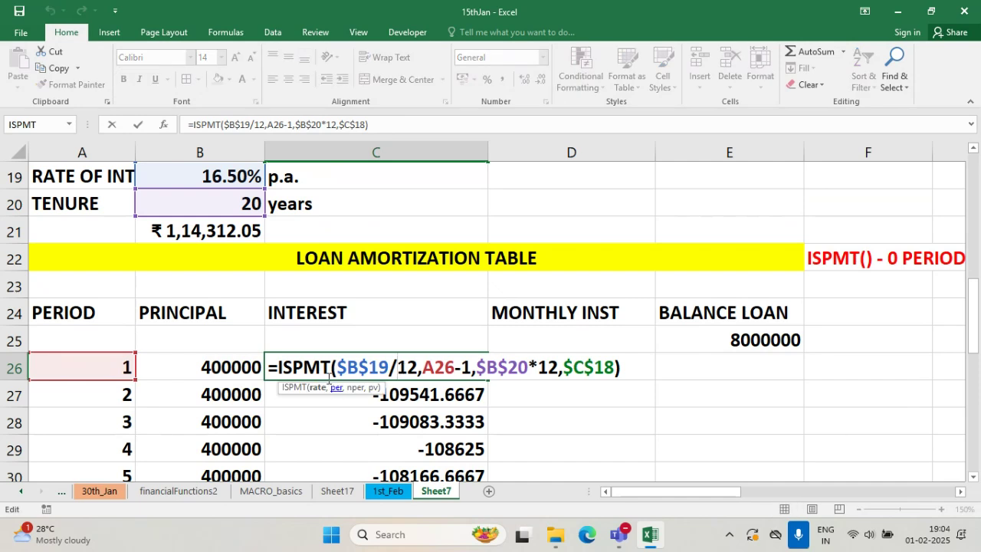
{"action": "left_click", "coordinate": [361, 361]}
{"action": "left_click", "coordinate": [434, 368]}
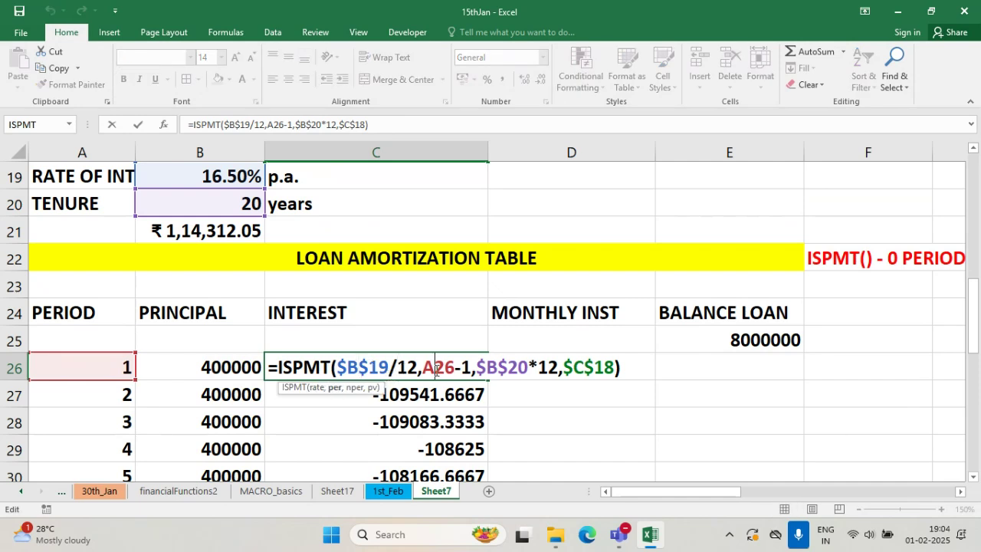
{"action": "left_click", "coordinate": [507, 367]}
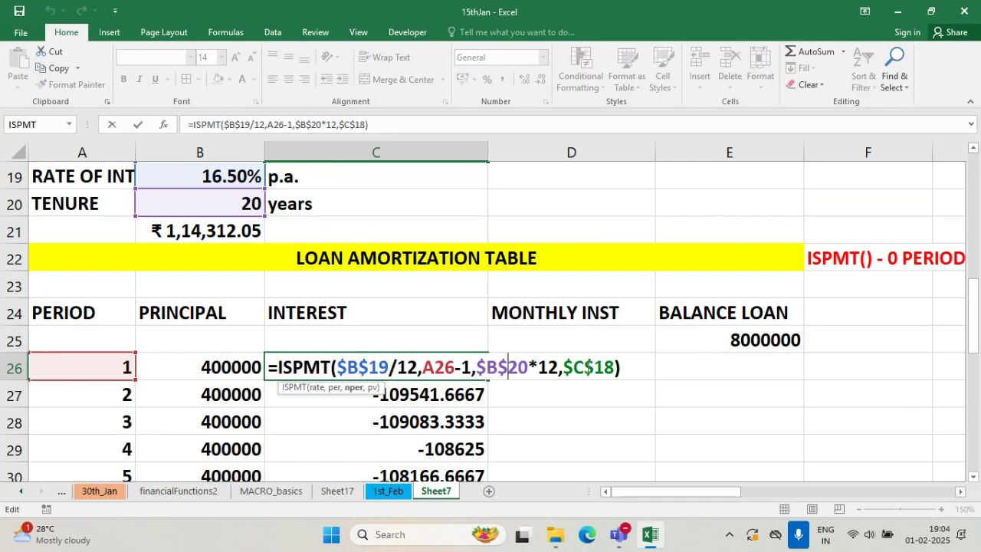
{"action": "left_click", "coordinate": [600, 369]}
{"action": "key", "text": "Return"}
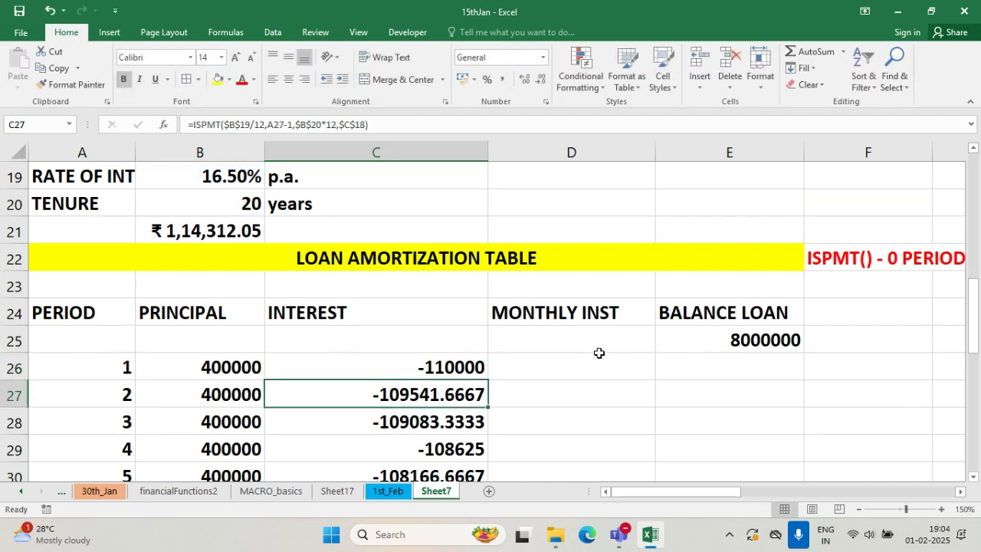
{"action": "left_click", "coordinate": [800, 540]}
{"action": "left_click", "coordinate": [839, 343]}
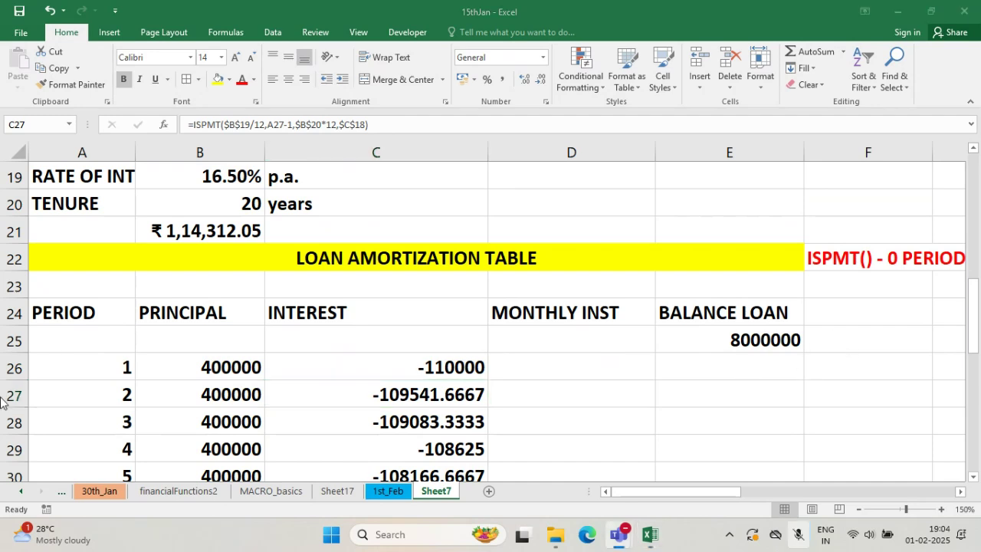
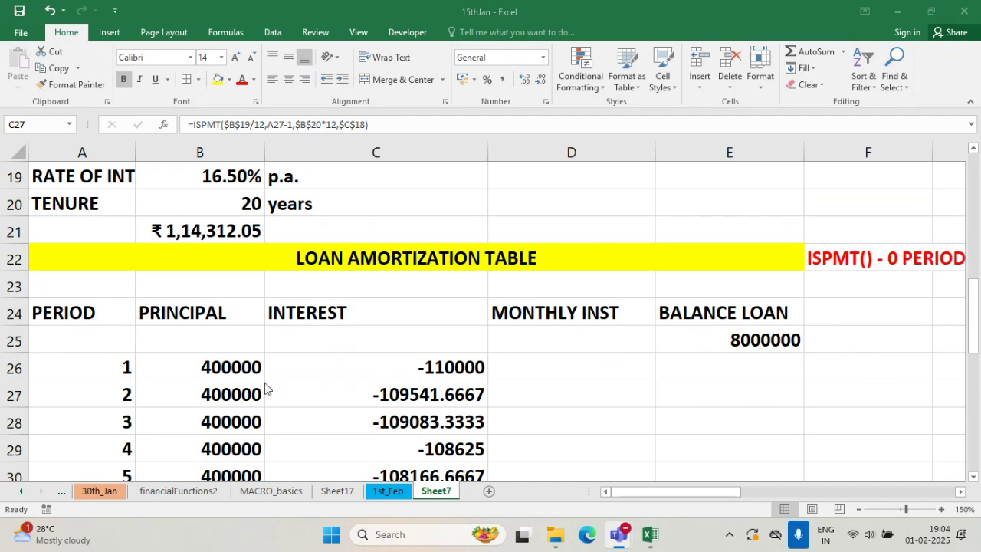
- Compare the ISPMT formulas in C26 and C27, checking their relative and absolute cell references
{"action": "left_click", "coordinate": [448, 364]}
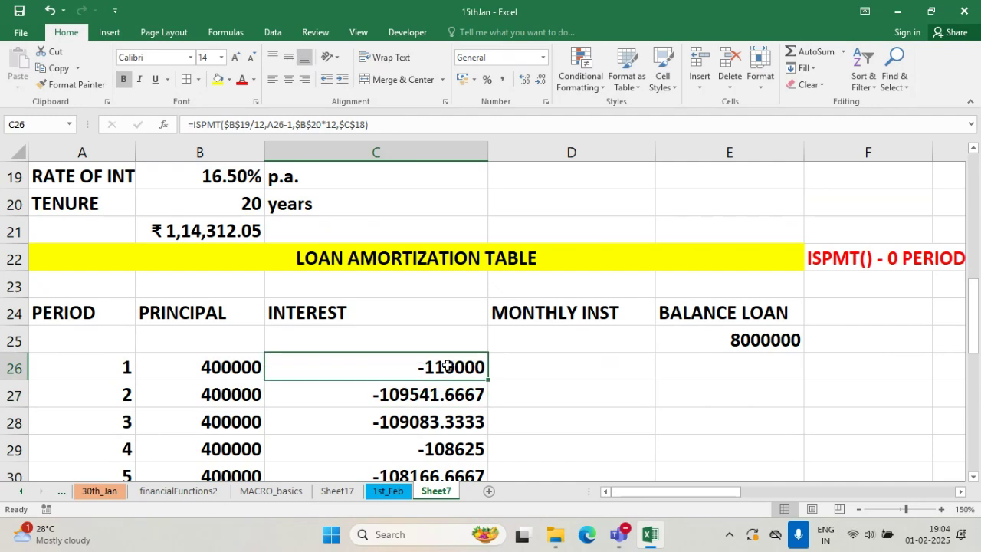
{"action": "double_click", "coordinate": [454, 368]}
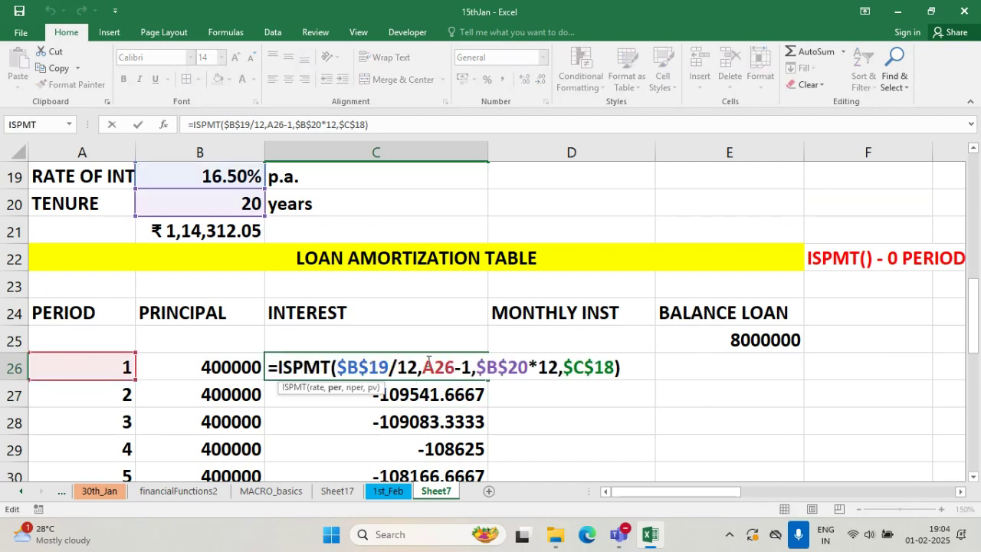
{"action": "key", "text": "Return"}
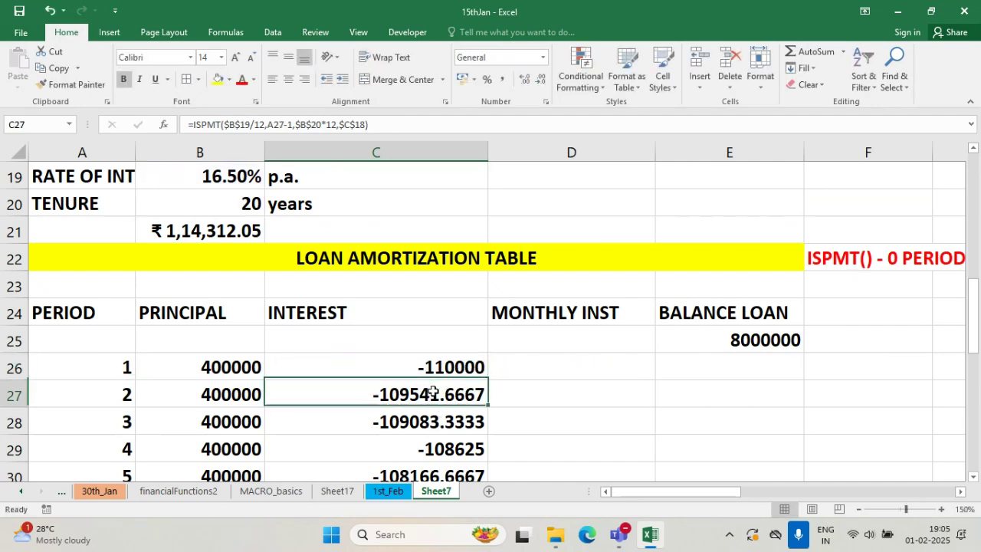
{"action": "double_click", "coordinate": [433, 393]}
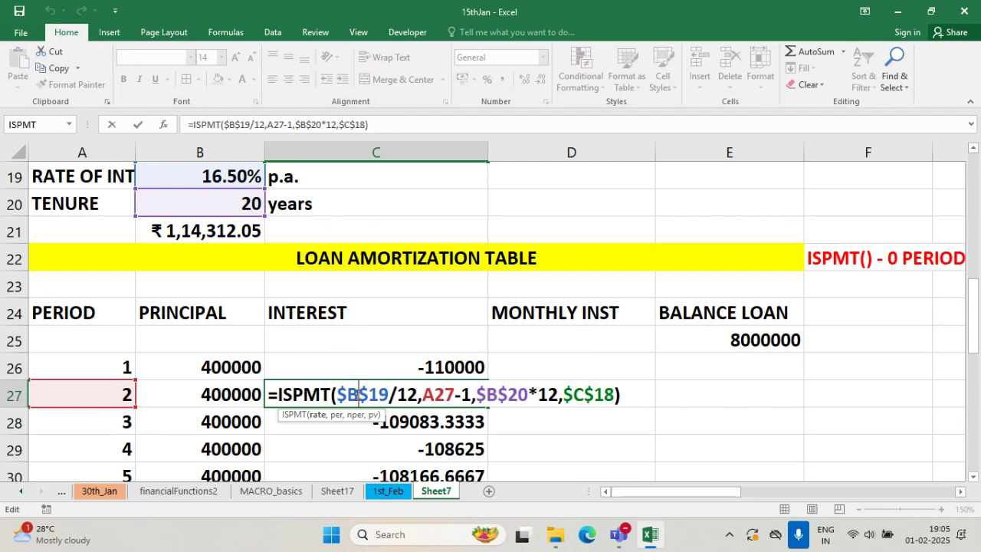
{"action": "left_click", "coordinate": [476, 394]}
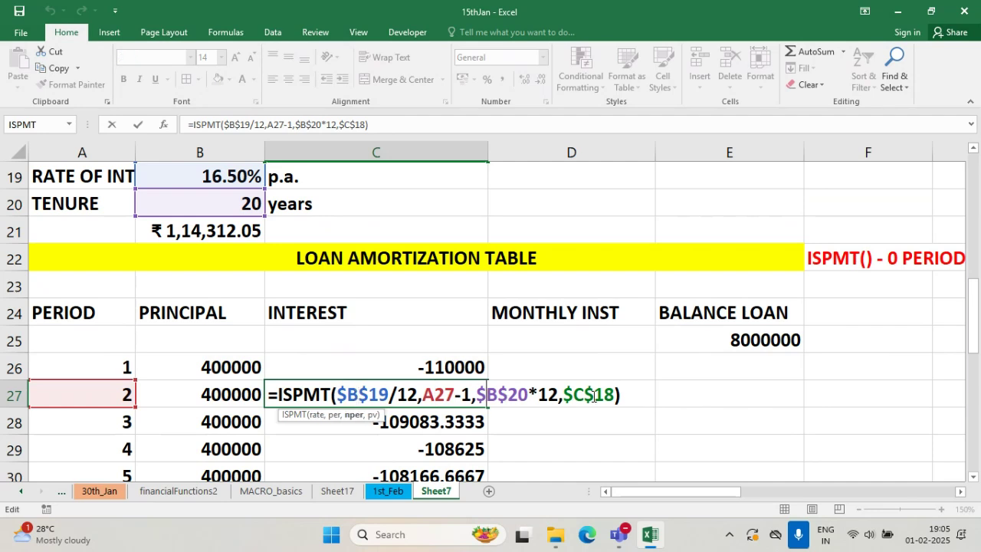
{"action": "key", "text": "ctrl+Return"}
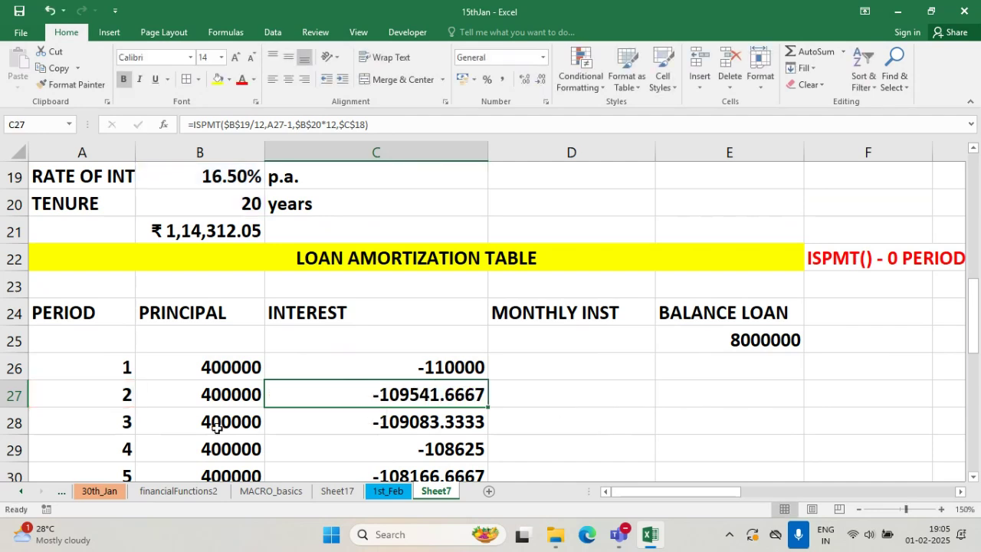
- Format the interest values in C26:C46 to show two decimal places
{"action": "left_click", "coordinate": [433, 366]}
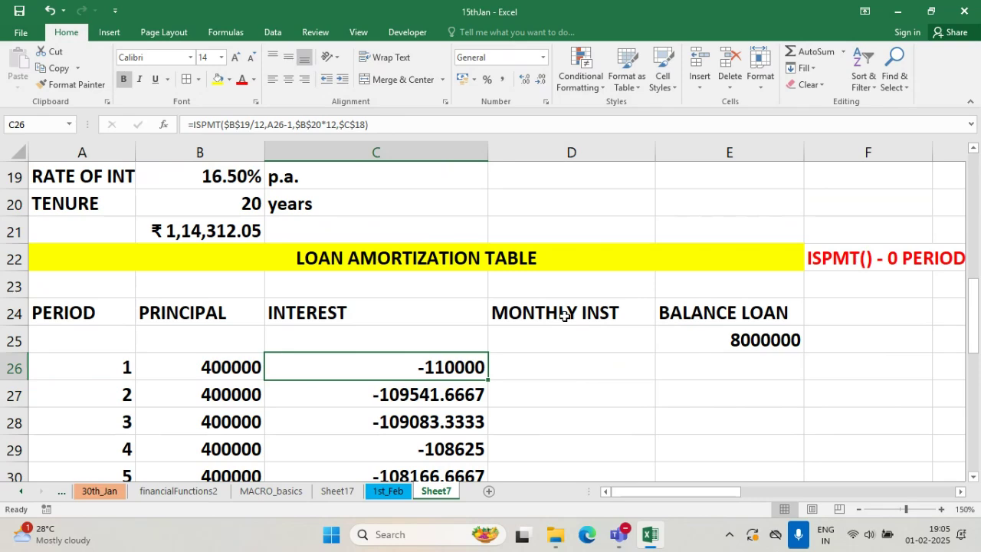
{"action": "key", "text": "ctrl+shift+Down"}
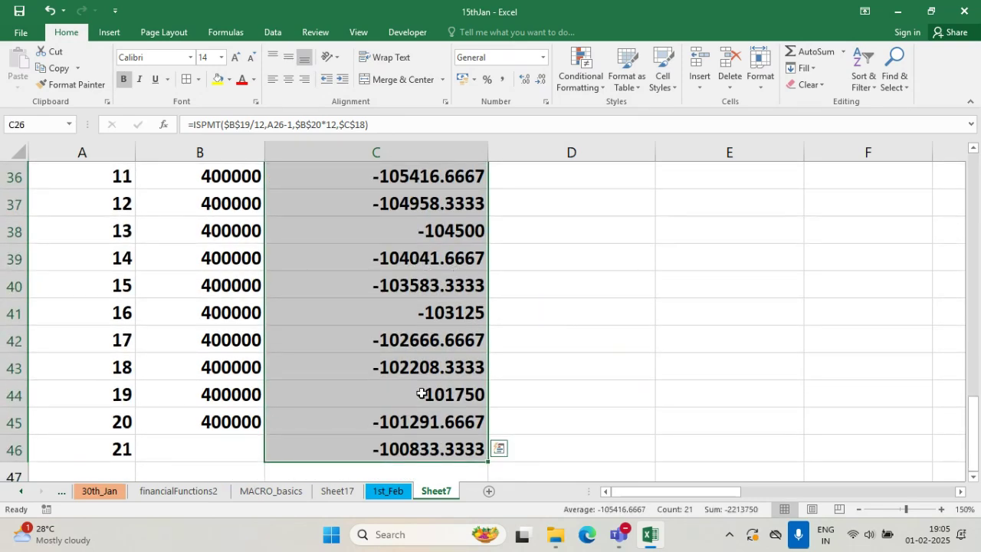
{"action": "left_click", "coordinate": [541, 79]}
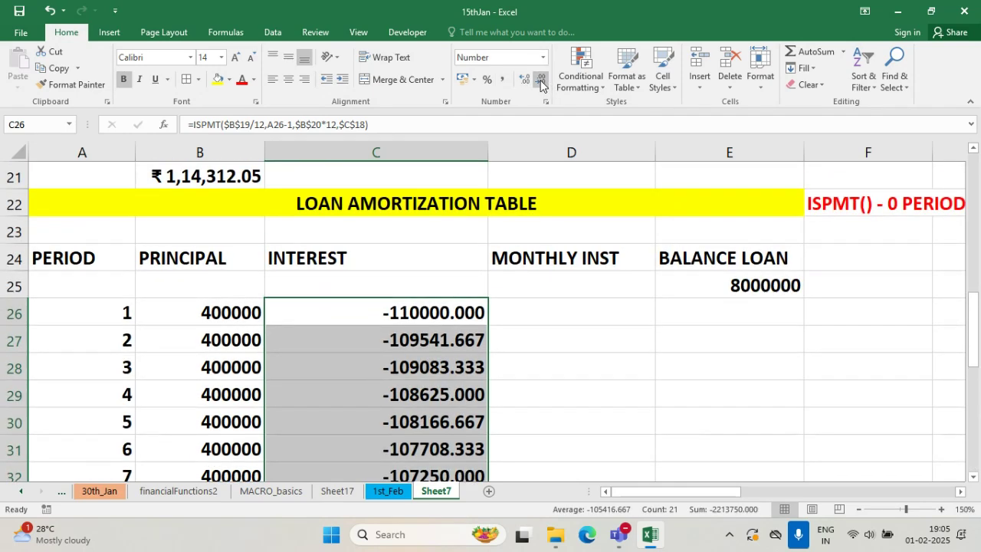
{"action": "left_click", "coordinate": [541, 80]}
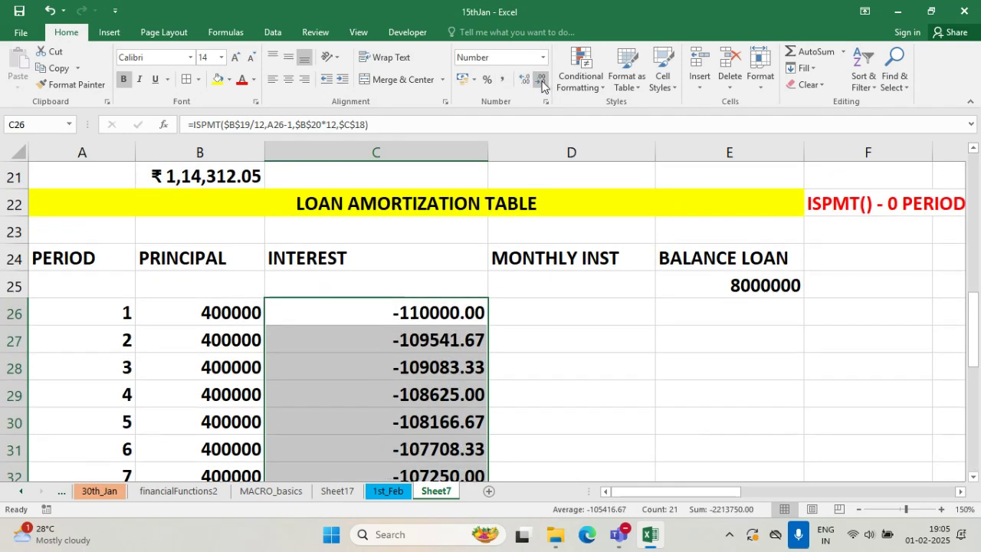
{"action": "scroll", "coordinate": [373, 386], "scroll_direction": "down", "scroll_amount": 9}
{"action": "scroll", "coordinate": [372, 383], "scroll_direction": "up", "scroll_amount": 2}
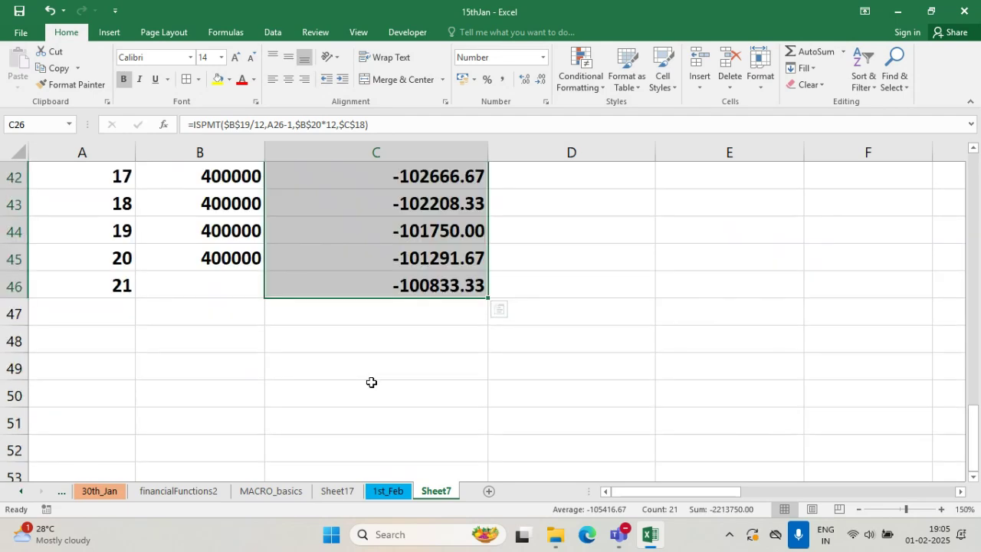
{"action": "scroll", "coordinate": [372, 381], "scroll_direction": "up", "scroll_amount": 8}
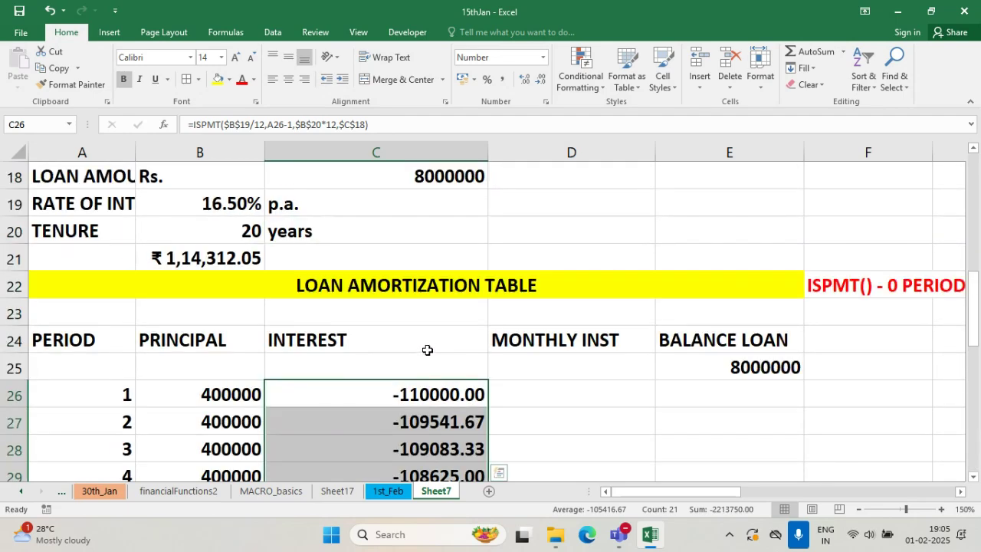
- Review the Rate, Per, Nper and Pv arguments of C26's ISPMT formula in the Function Arguments dialog and accept them unchanged
{"action": "left_click", "coordinate": [426, 383]}
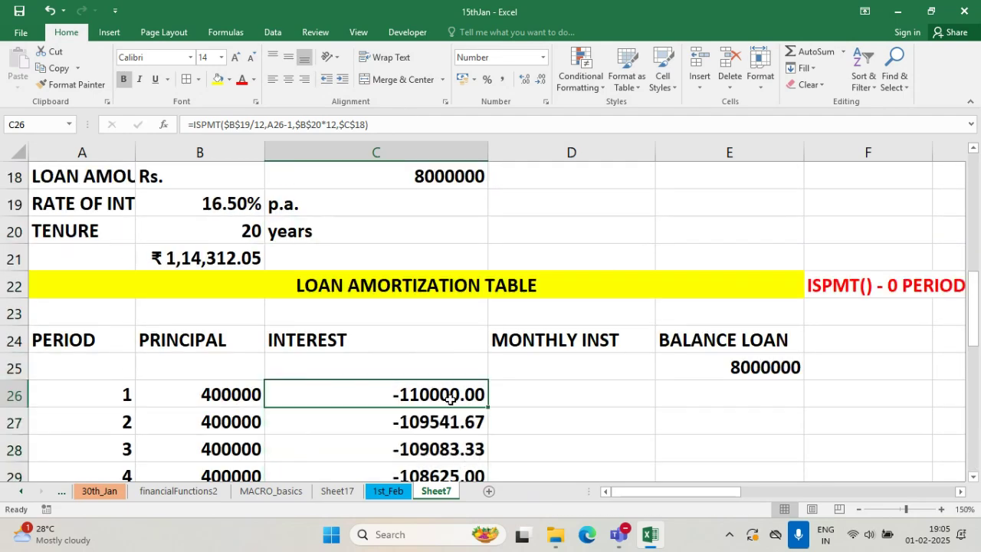
{"action": "double_click", "coordinate": [451, 398]}
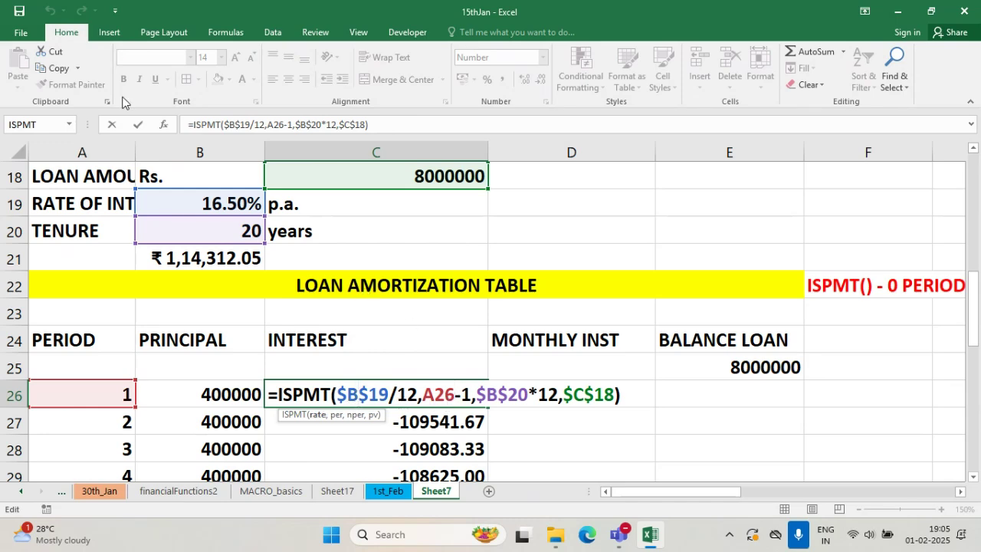
{"action": "left_click", "coordinate": [224, 33]}
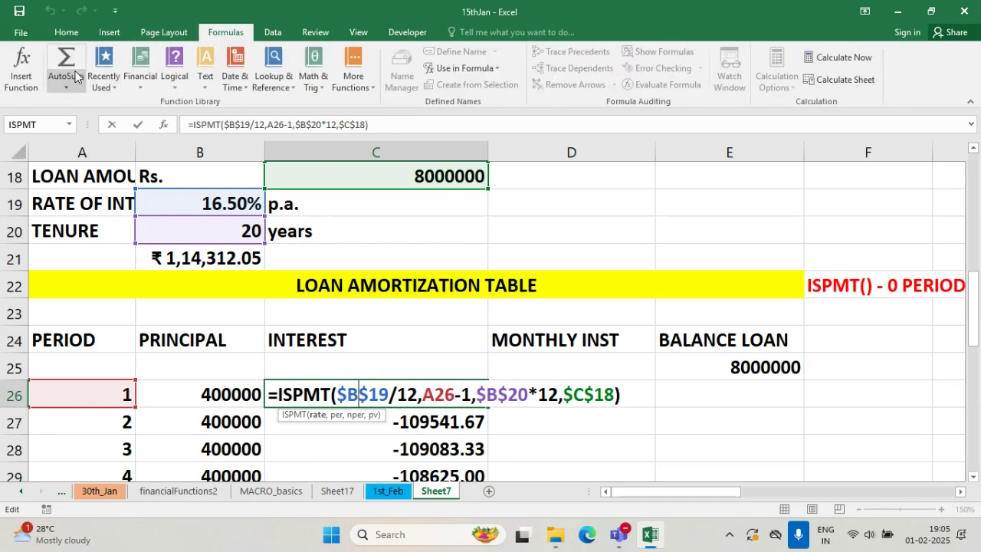
{"action": "left_click", "coordinate": [21, 71]}
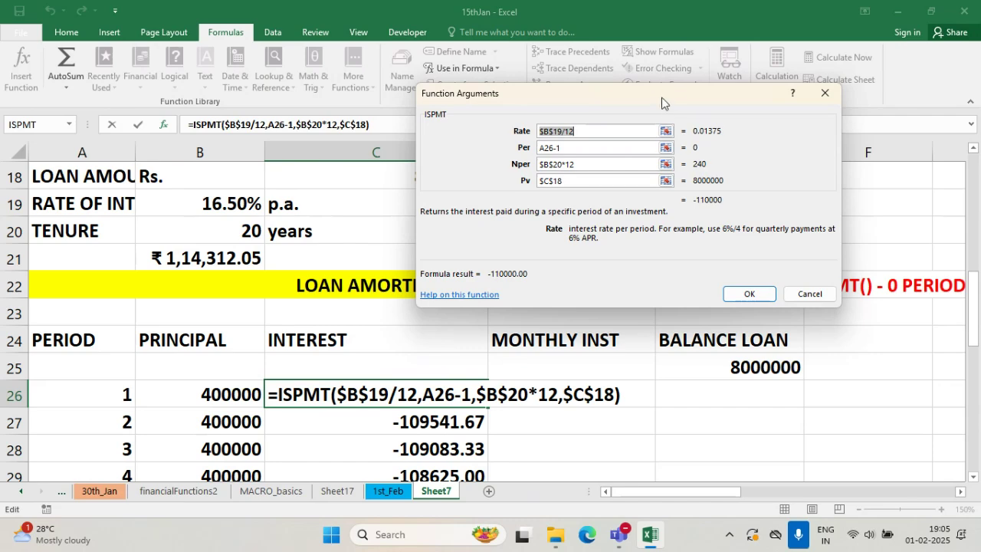
{"action": "left_click_drag", "start_coordinate": [668, 102], "coordinate": [749, 178]}
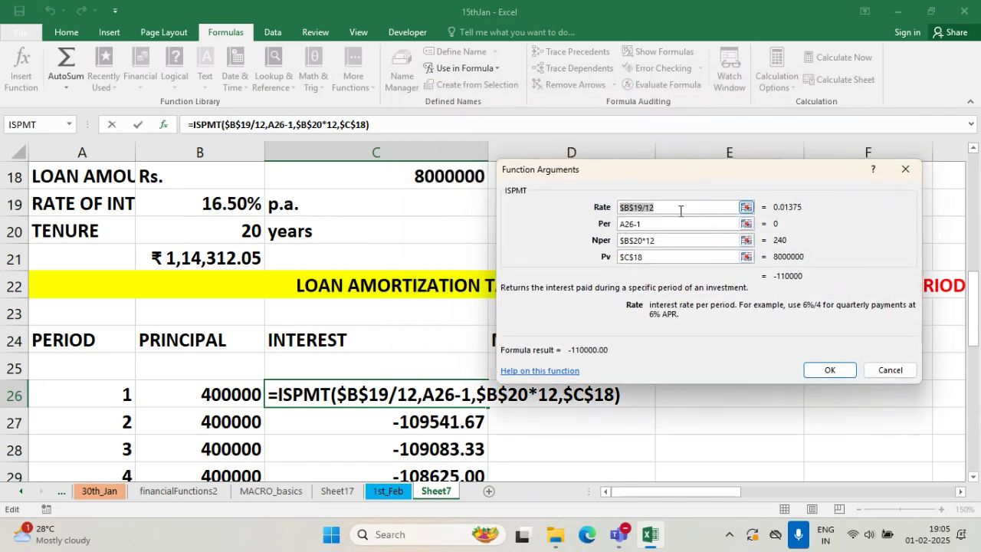
{"action": "left_click", "coordinate": [648, 224]}
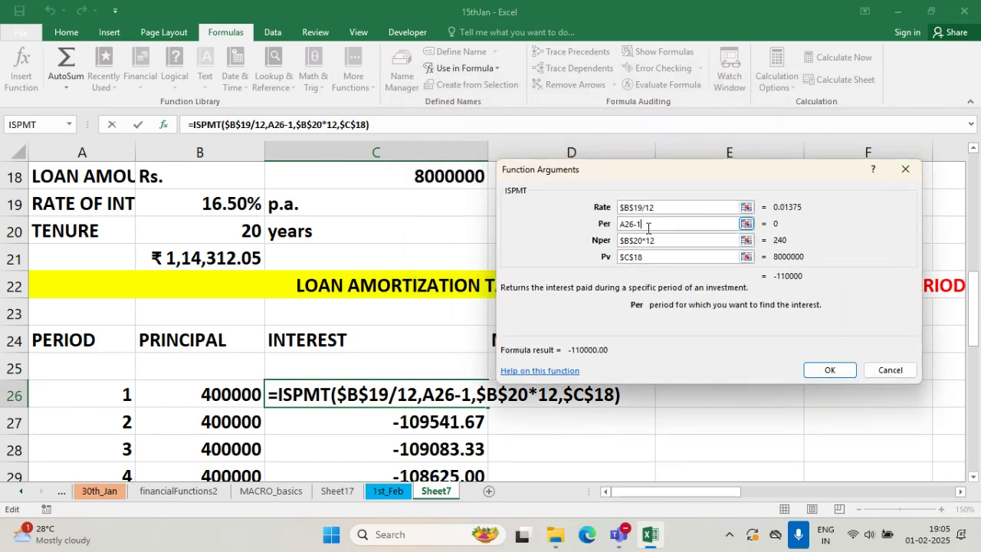
{"action": "left_click", "coordinate": [659, 241]}
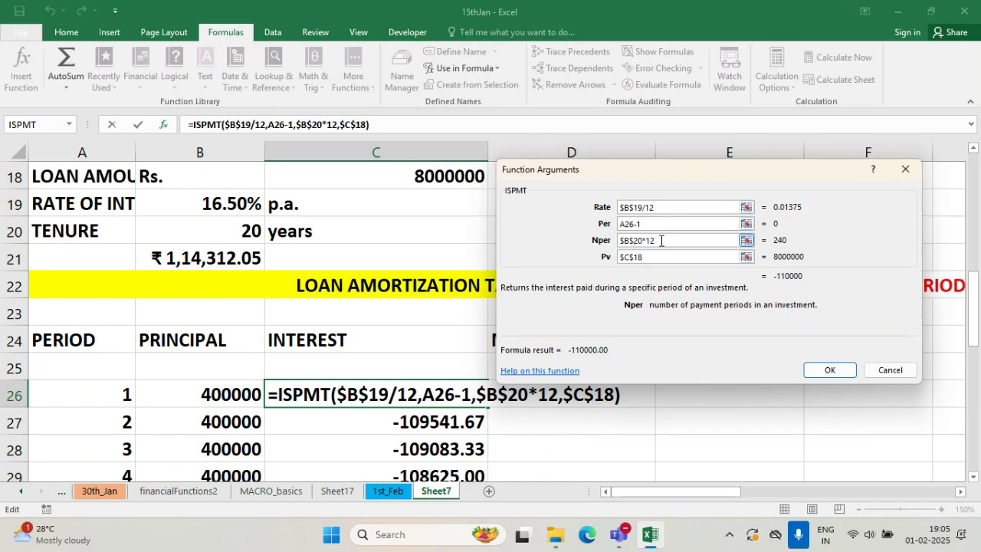
{"action": "left_click", "coordinate": [656, 259]}
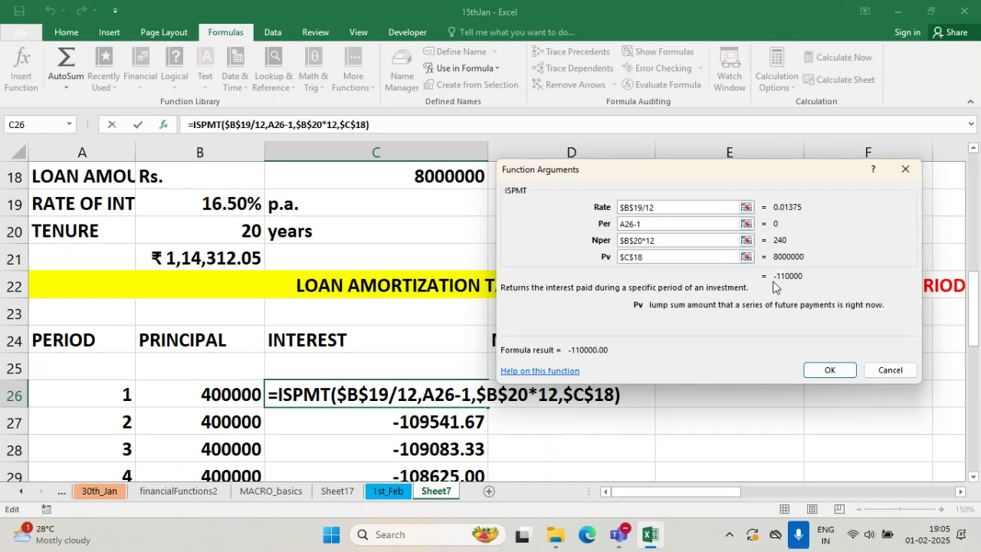
{"action": "left_click", "coordinate": [829, 370]}
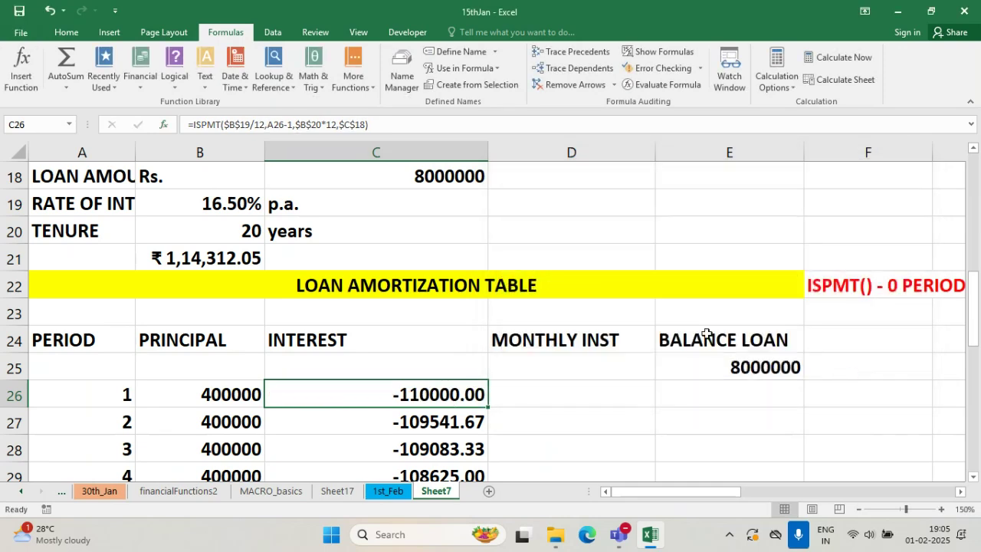
{"action": "left_click", "coordinate": [481, 419]}
{"action": "left_click", "coordinate": [442, 389]}
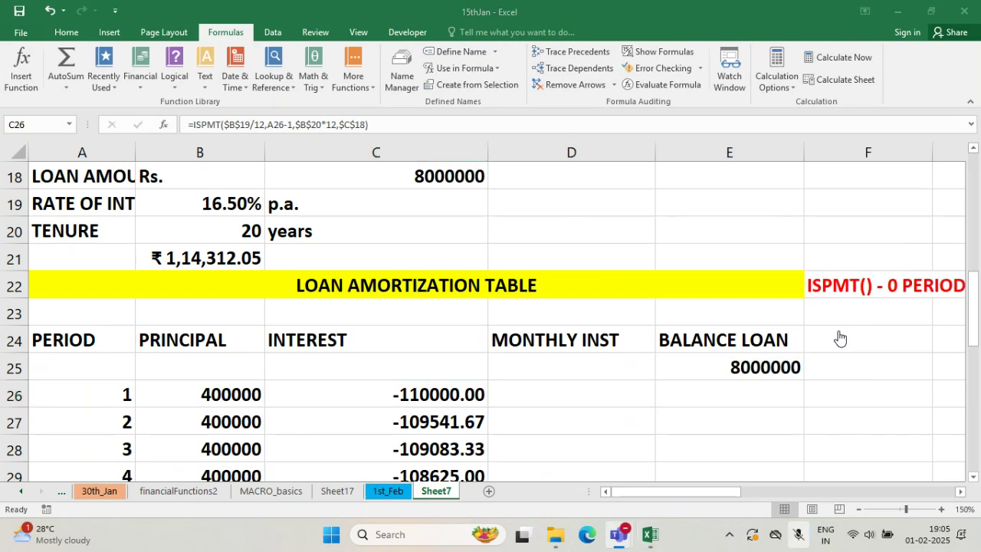
{"action": "left_click", "coordinate": [622, 542]}
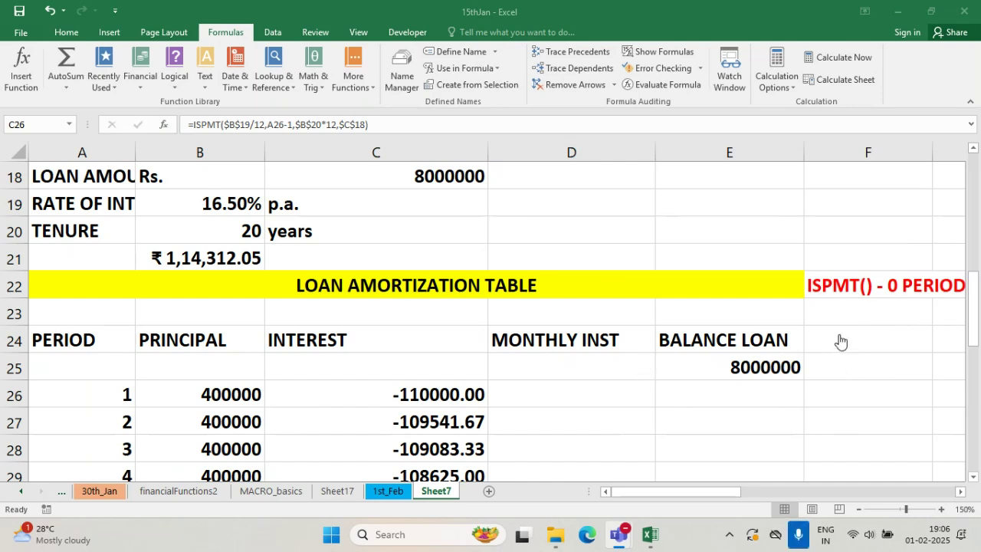
- Inspect the rate argument $B$19/12 in C26's ISPMT formula and leave the cell without editing it
{"action": "left_click", "coordinate": [410, 396]}
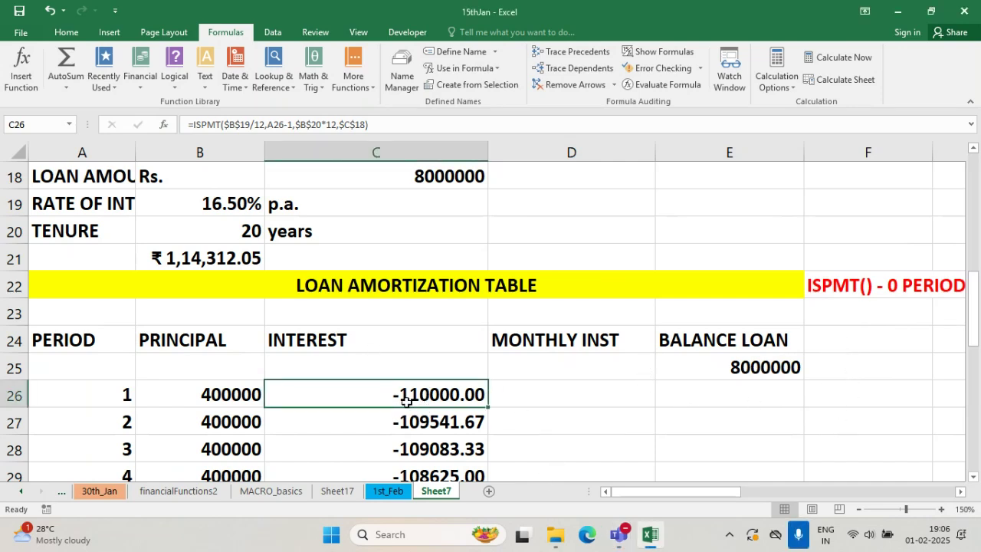
{"action": "double_click", "coordinate": [421, 396]}
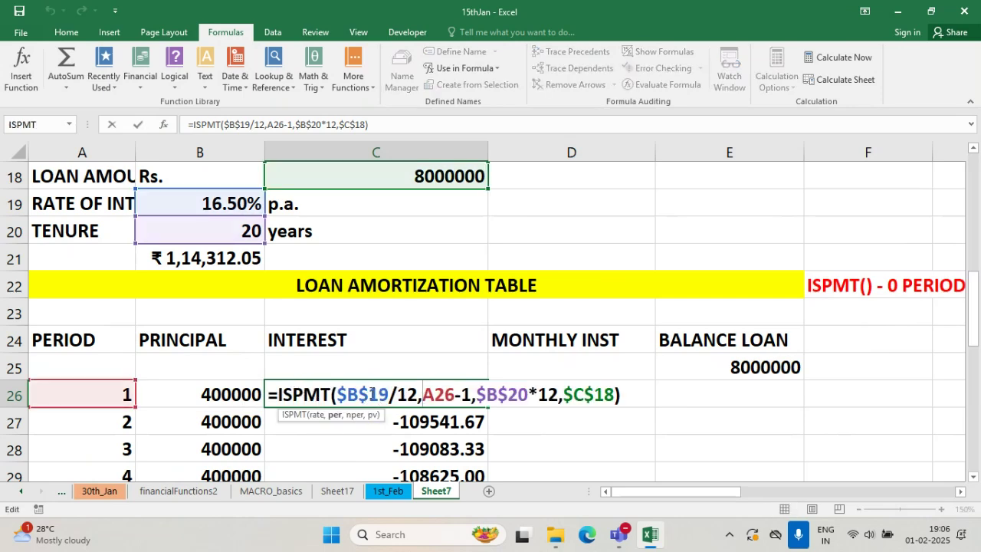
{"action": "left_click", "coordinate": [370, 393]}
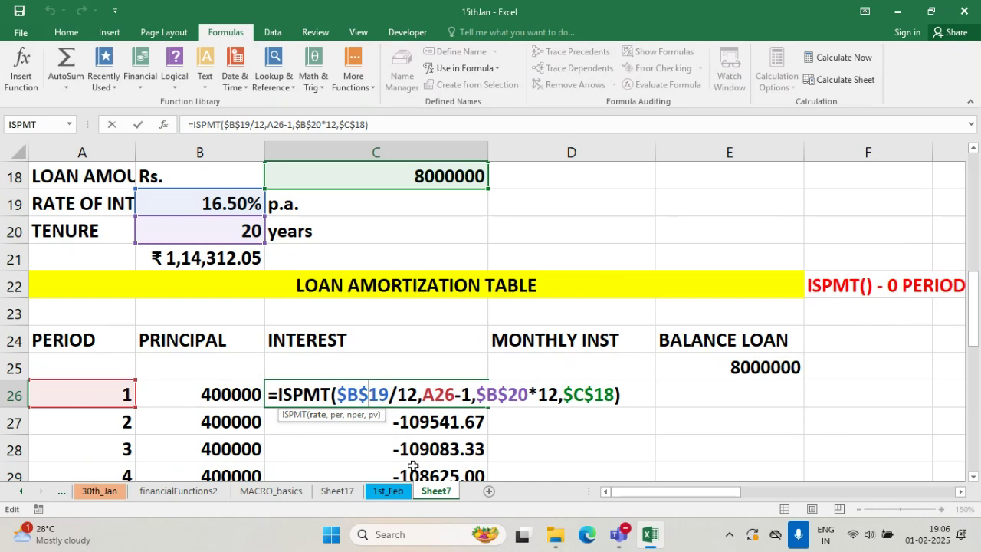
{"action": "key", "text": "Escape"}
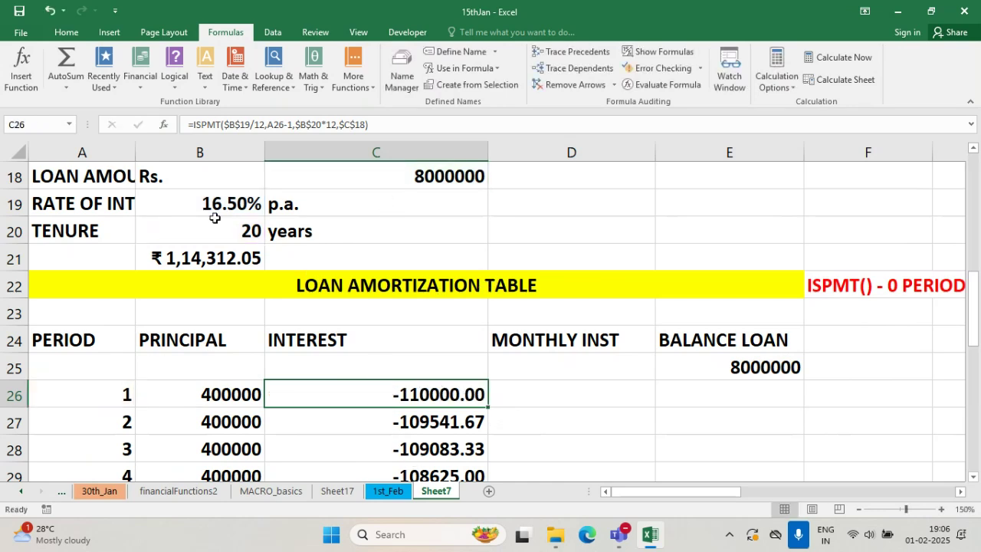
- Compare the tenure in B20 with the Nper argument $B$20*12 of C26's ISPMT formula in the Function Arguments dialog
{"action": "left_click", "coordinate": [205, 230]}
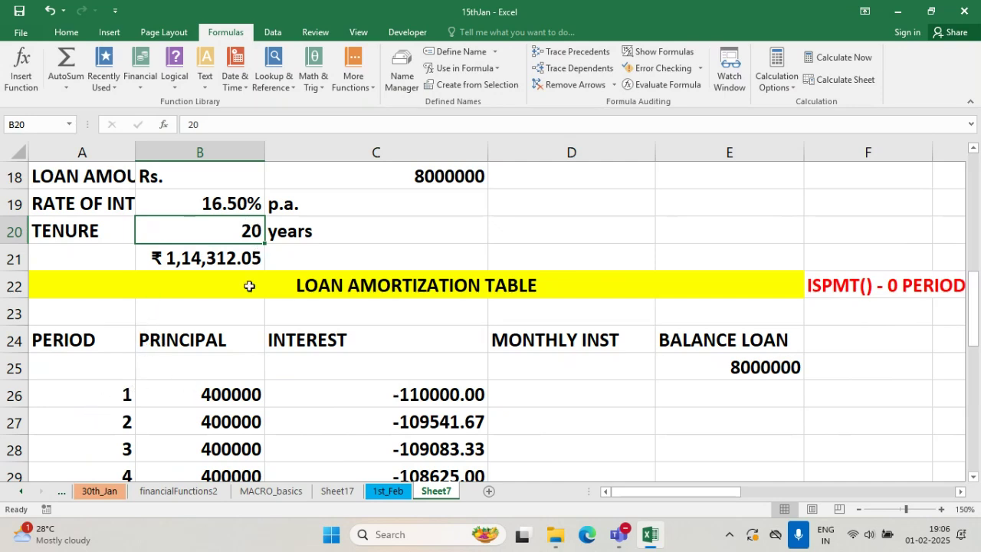
{"action": "double_click", "coordinate": [391, 392]}
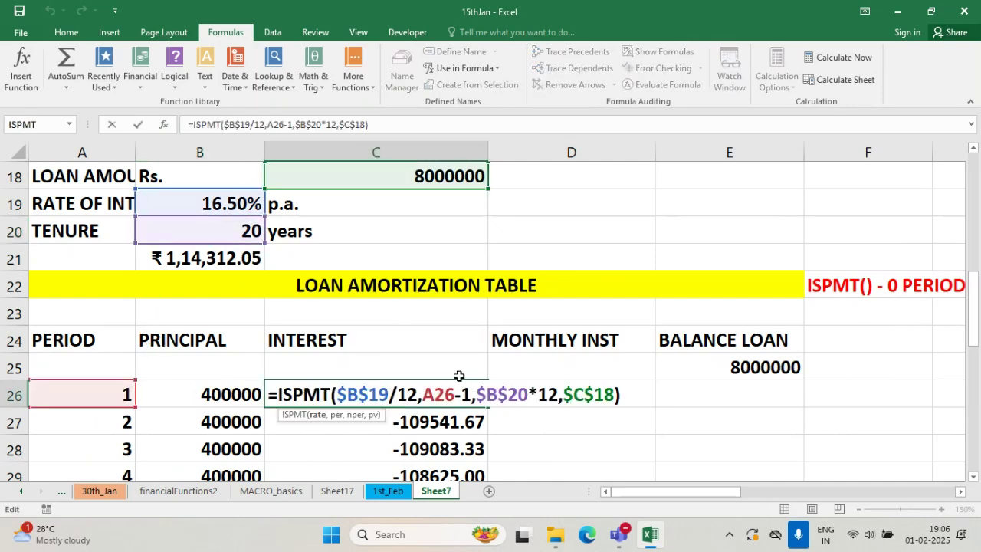
{"action": "left_click", "coordinate": [37, 74]}
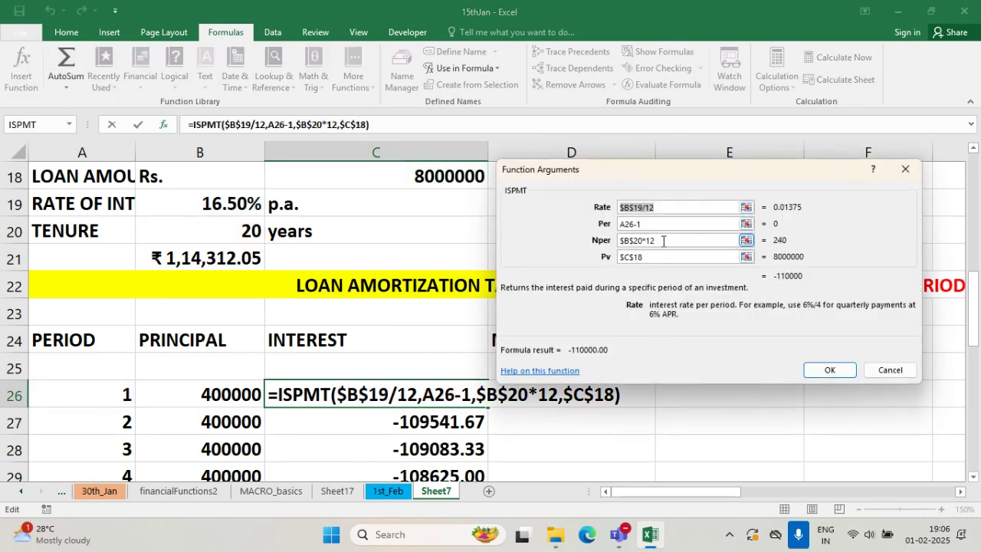
{"action": "key", "text": "Return"}
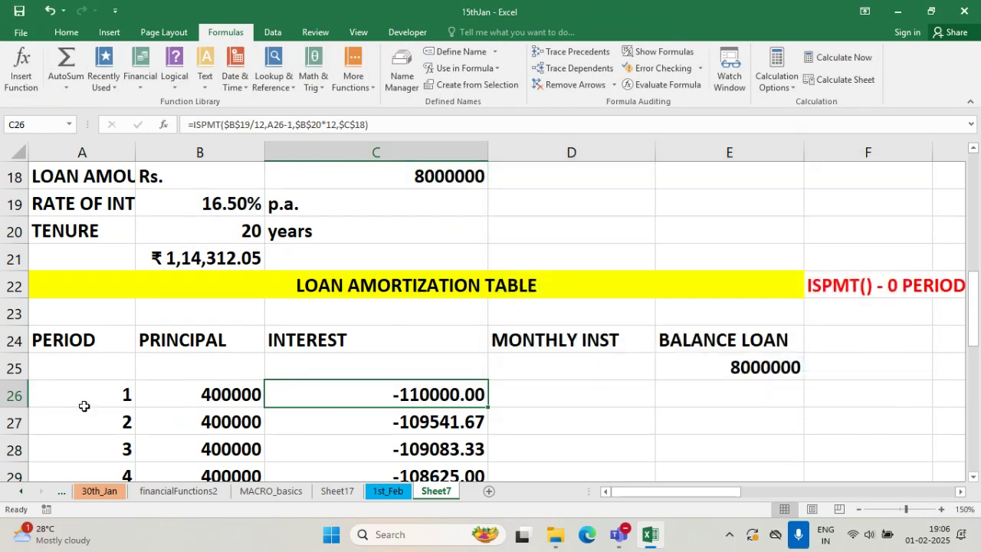
- Extend the PERIOD series in column A from A45 down to period 241 in A266
{"action": "left_click", "coordinate": [103, 399]}
{"action": "scroll", "coordinate": [105, 410], "scroll_direction": "down", "scroll_amount": 9}
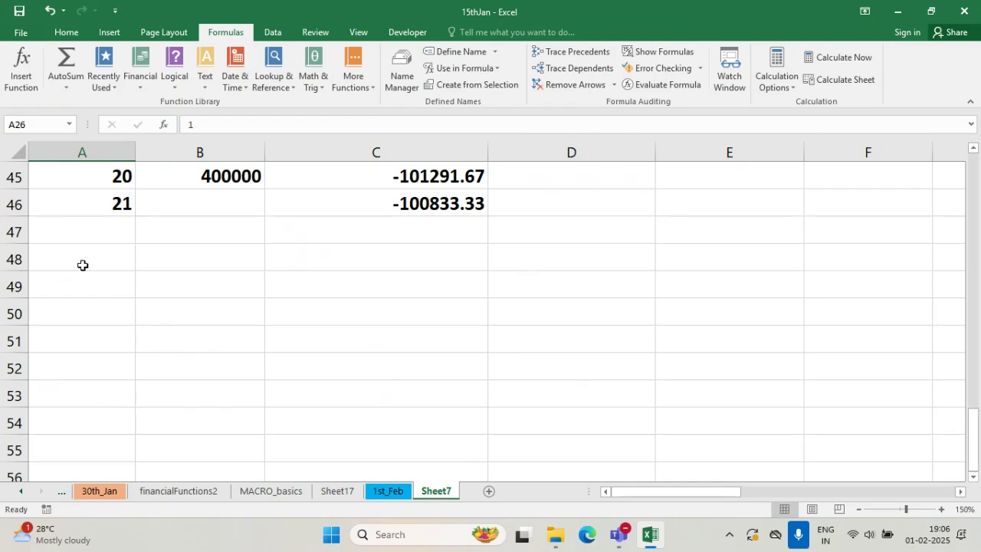
{"action": "scroll", "coordinate": [83, 265], "scroll_direction": "up", "scroll_amount": 1}
{"action": "left_click_drag", "start_coordinate": [82, 252], "coordinate": [115, 324]}
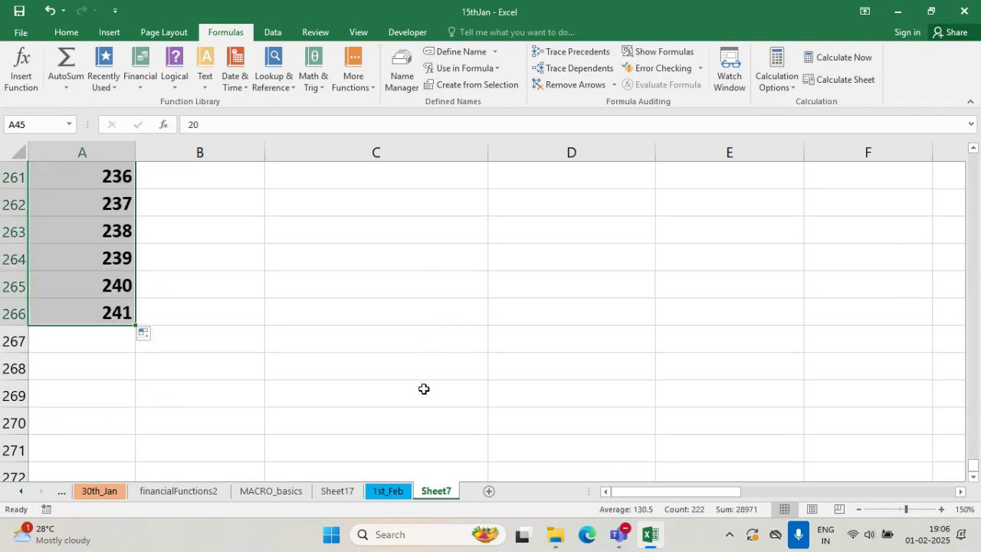
- Fill the principal formula from B45 down to row 266, alongside the period numbers
{"action": "scroll", "coordinate": [428, 395], "scroll_direction": "up", "scroll_amount": 4}
{"action": "scroll", "coordinate": [427, 395], "scroll_direction": "up", "scroll_amount": 20}
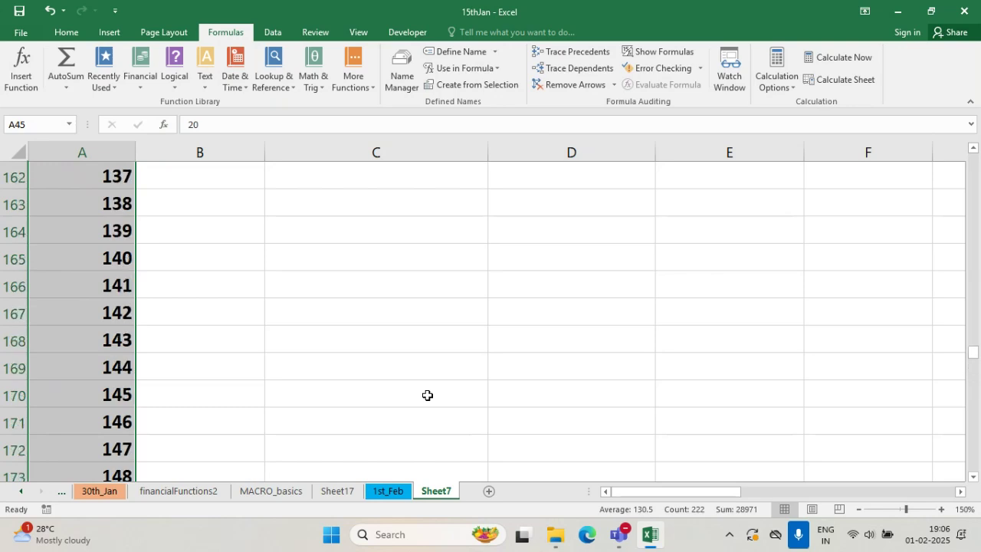
{"action": "scroll", "coordinate": [427, 395], "scroll_direction": "up", "scroll_amount": 20}
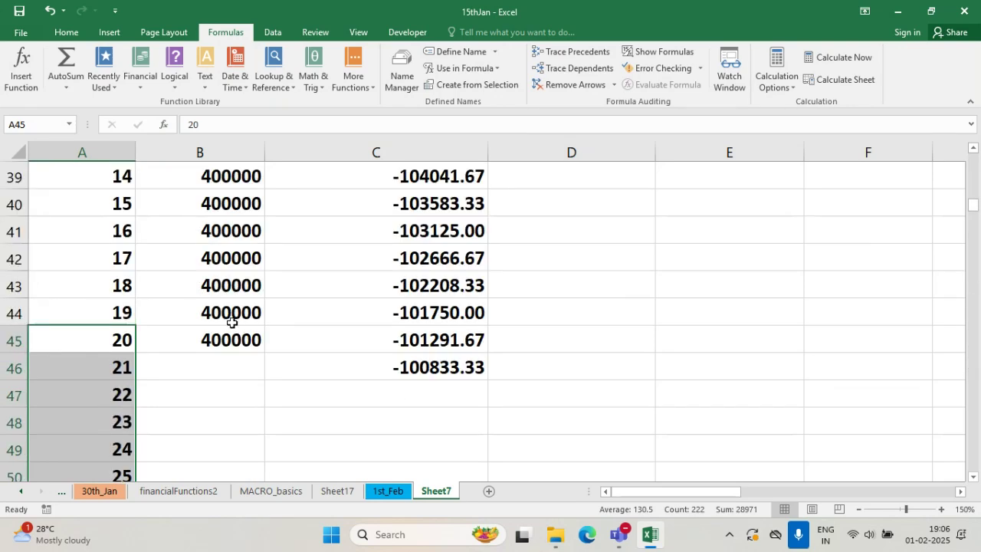
{"action": "left_click", "coordinate": [195, 334]}
{"action": "double_click", "coordinate": [259, 356]}
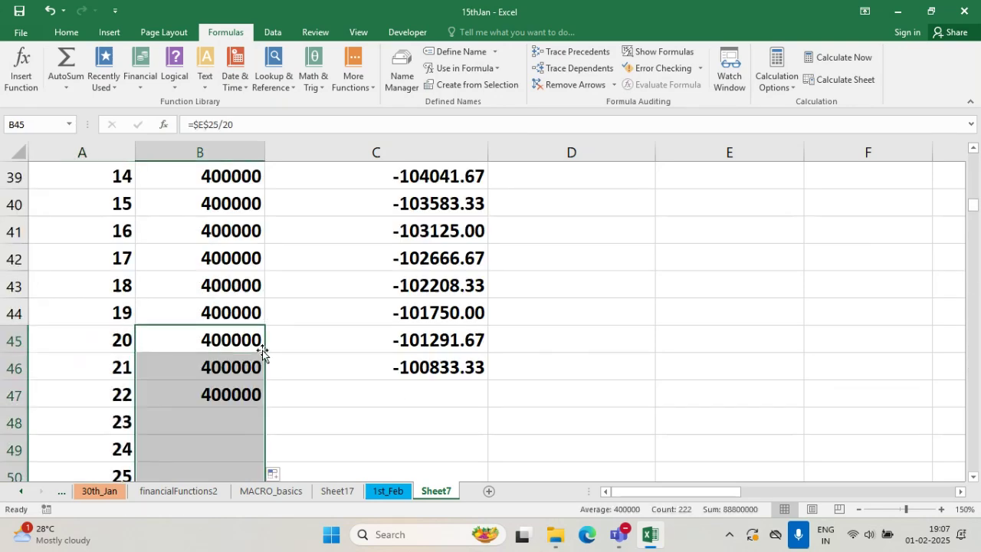
- Fill the ISPMT interest formula from C46 down to row 266
{"action": "left_click", "coordinate": [462, 349]}
{"action": "left_click_drag", "start_coordinate": [500, 354], "coordinate": [482, 375]}
{"action": "double_click", "coordinate": [489, 380]}
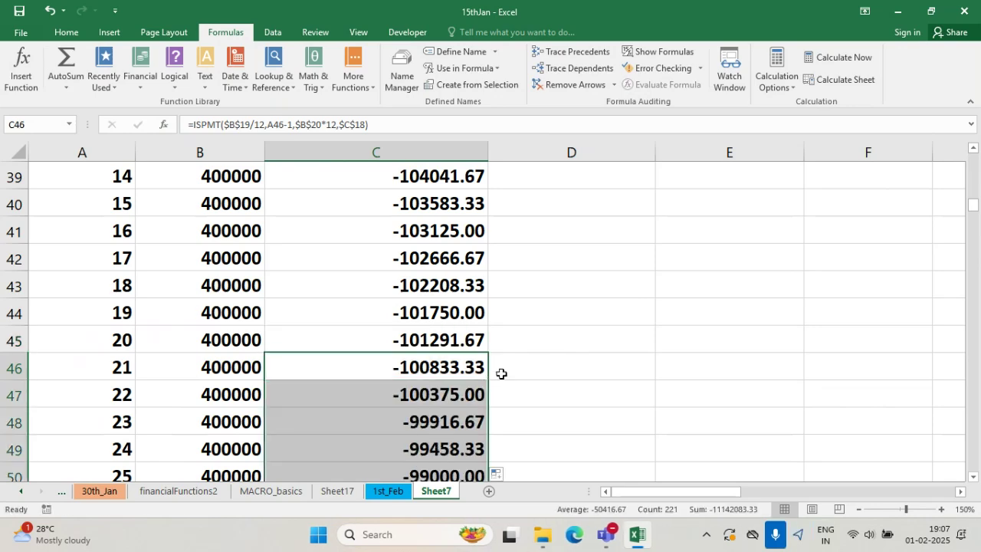
- Highlight the last table row, A266:C266, with a yellow fill
{"action": "scroll", "coordinate": [496, 377], "scroll_direction": "down", "scroll_amount": 6}
{"action": "scroll", "coordinate": [496, 377], "scroll_direction": "down", "scroll_amount": 20}
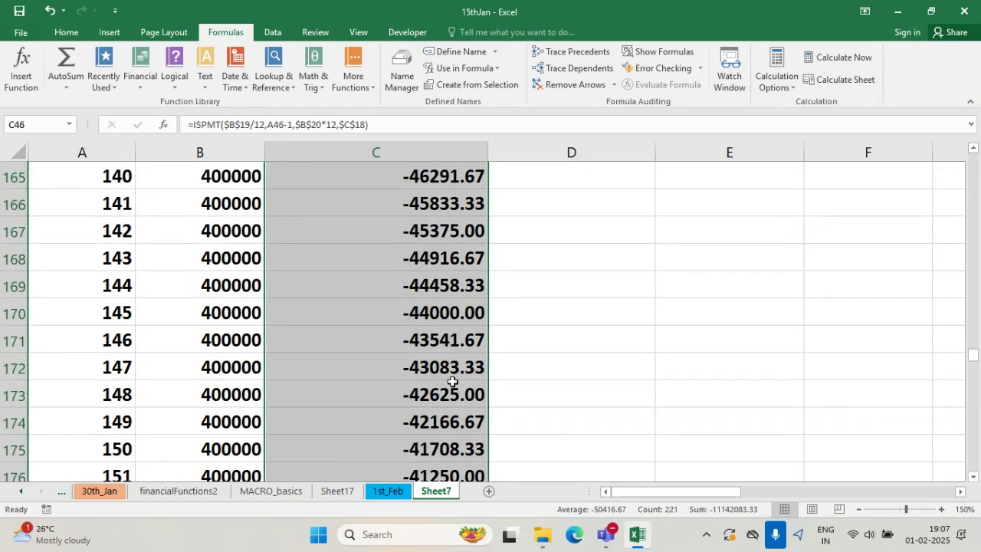
{"action": "scroll", "coordinate": [448, 389], "scroll_direction": "down", "scroll_amount": 20}
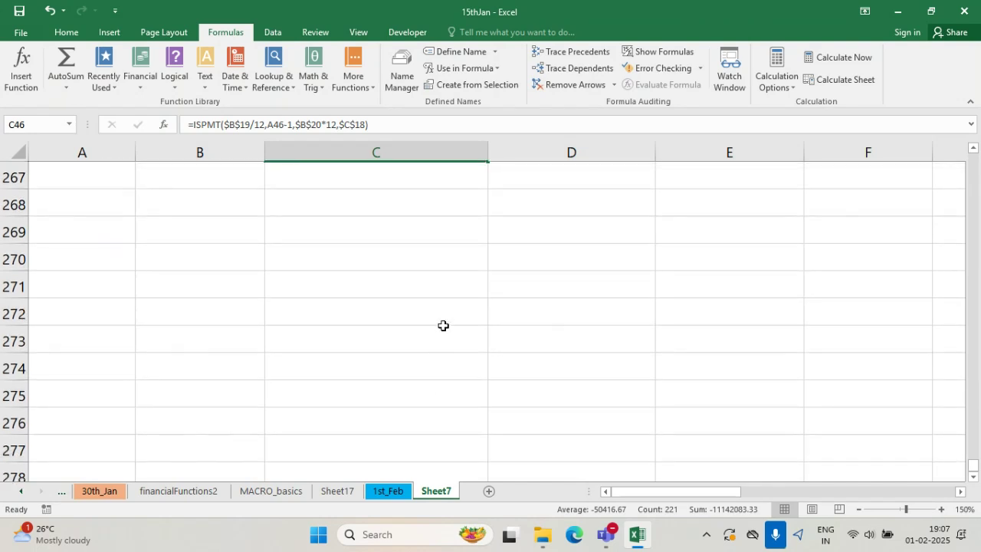
{"action": "scroll", "coordinate": [450, 329], "scroll_direction": "up", "scroll_amount": 2}
{"action": "left_click", "coordinate": [452, 311]}
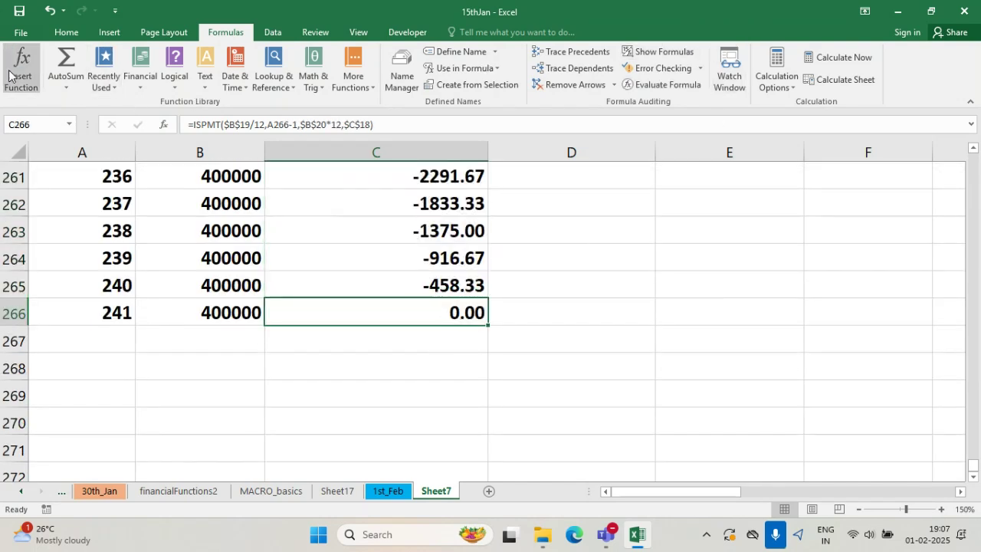
{"action": "left_click", "coordinate": [59, 34]}
{"action": "left_click_drag", "start_coordinate": [92, 311], "coordinate": [455, 316]}
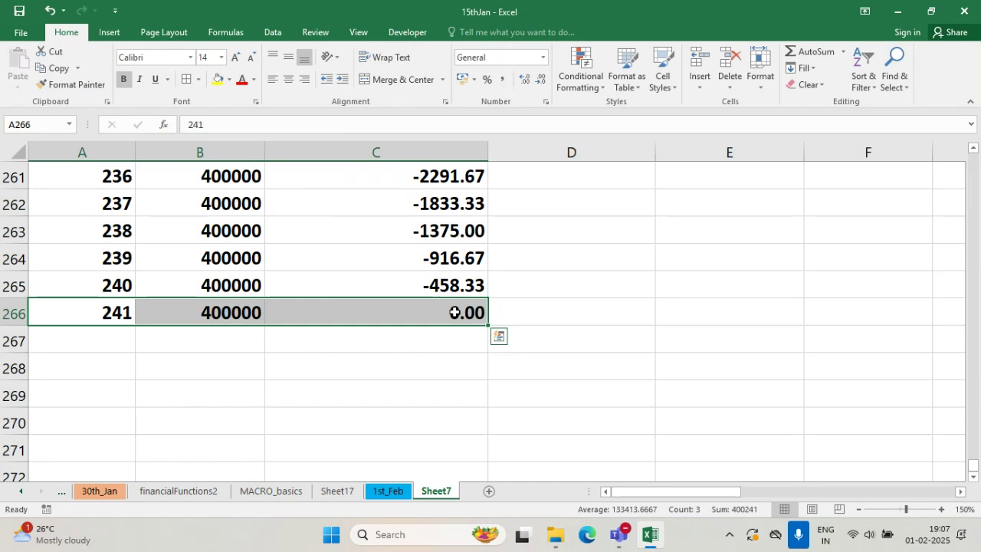
{"action": "left_click", "coordinate": [219, 80]}
{"action": "left_click", "coordinate": [575, 343]}
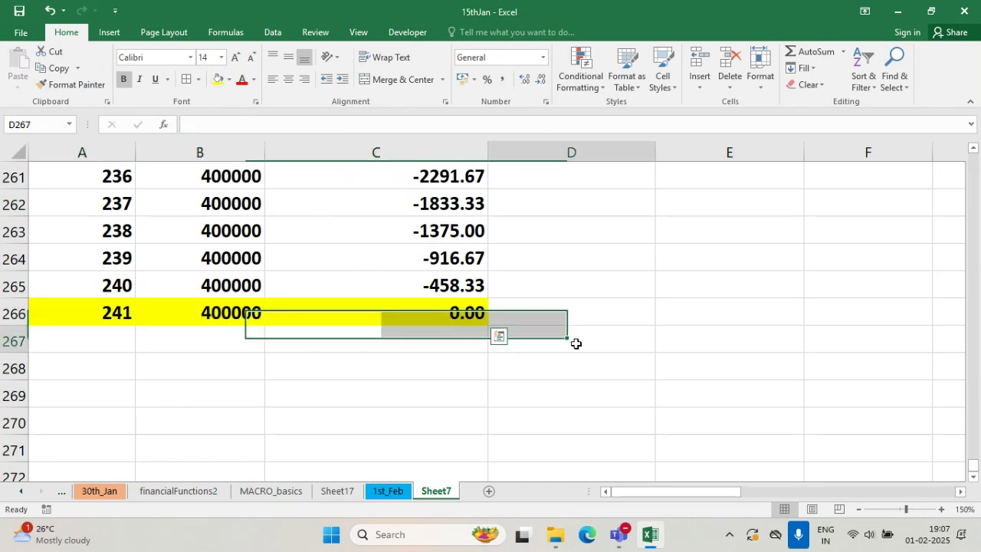
- Narrow the INTEREST column C of the loan amortization table
{"action": "left_click_drag", "start_coordinate": [974, 466], "coordinate": [978, 184]}
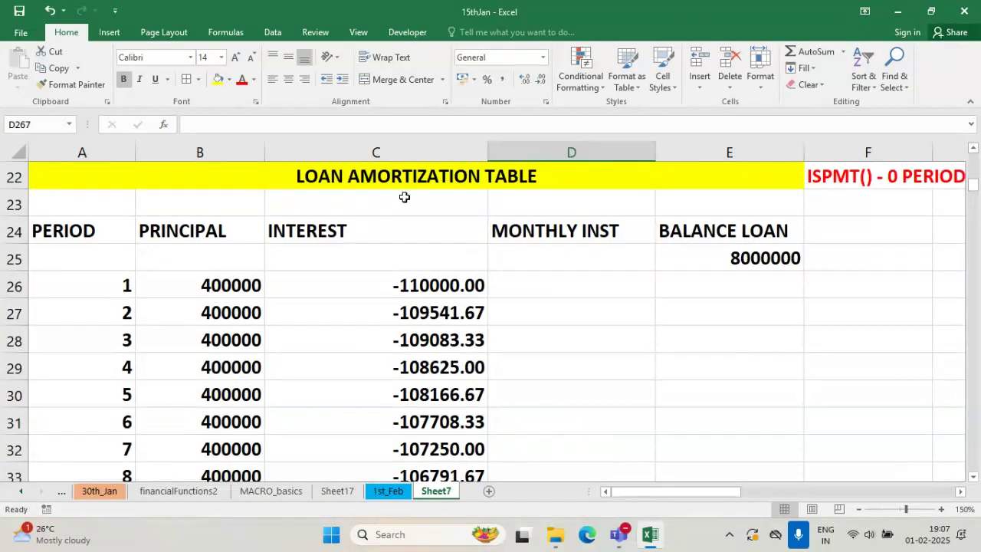
{"action": "left_click", "coordinate": [477, 285]}
{"action": "left_click_drag", "start_coordinate": [488, 153], "coordinate": [422, 144]}
- Inspect the arguments of C26's ISPMT formula, especially the Nper argument $B$20*12, and leave the formula unedited
{"action": "double_click", "coordinate": [397, 288]}
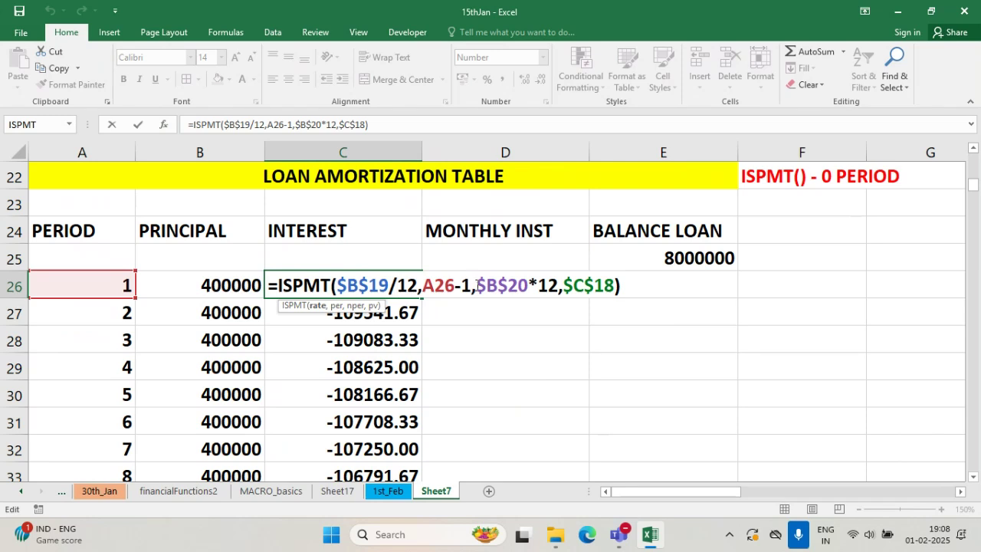
{"action": "left_click_drag", "start_coordinate": [476, 285], "coordinate": [557, 284]}
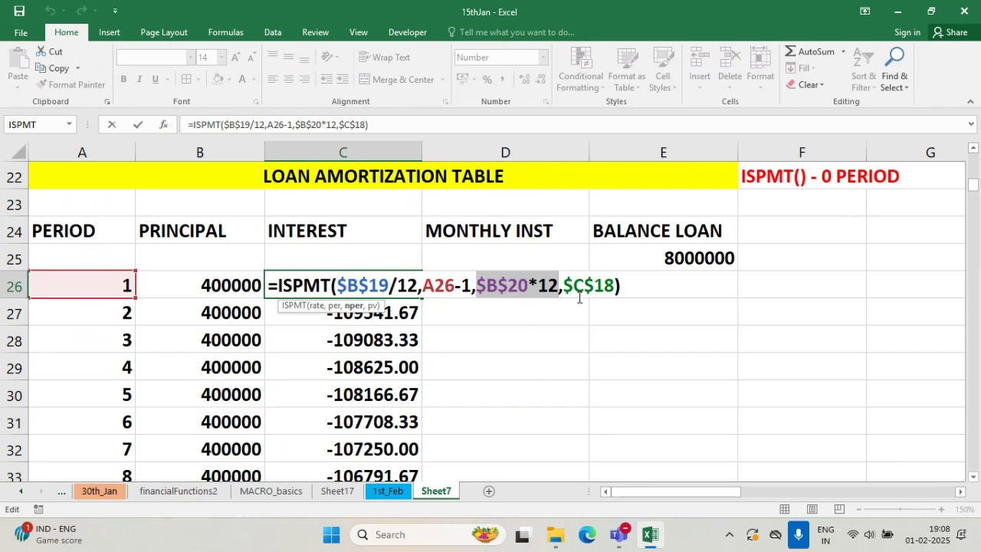
{"action": "key", "text": "Return"}
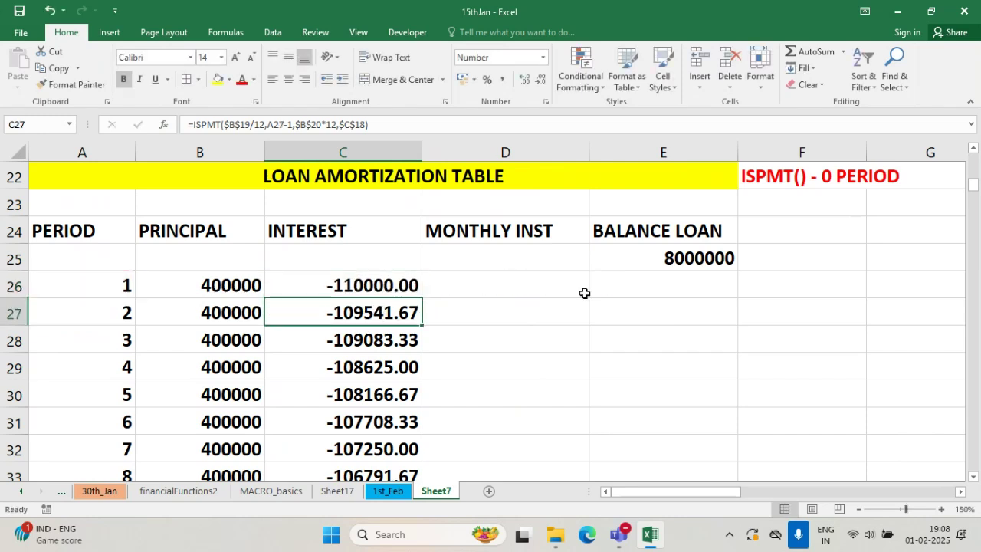
{"action": "left_click", "coordinate": [402, 289]}
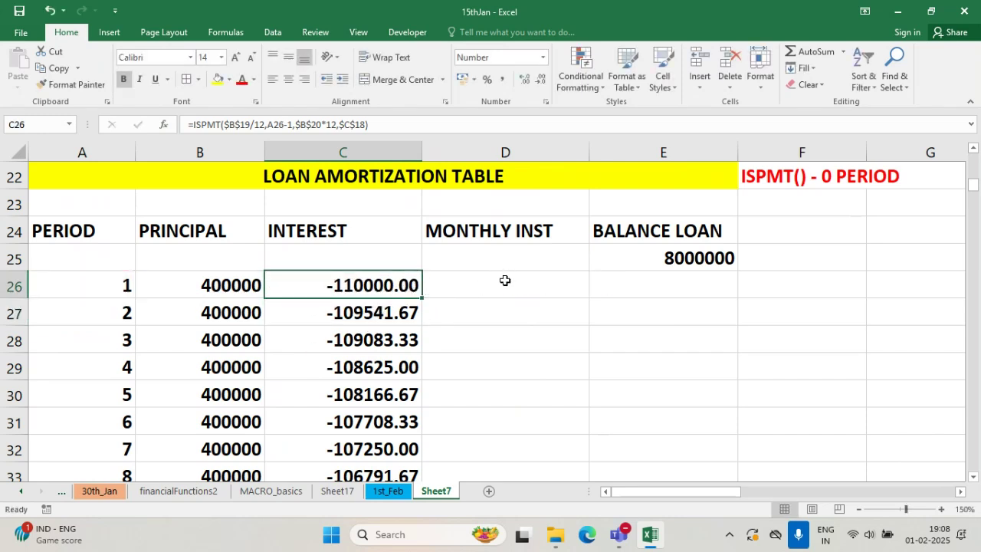
{"action": "double_click", "coordinate": [381, 285]}
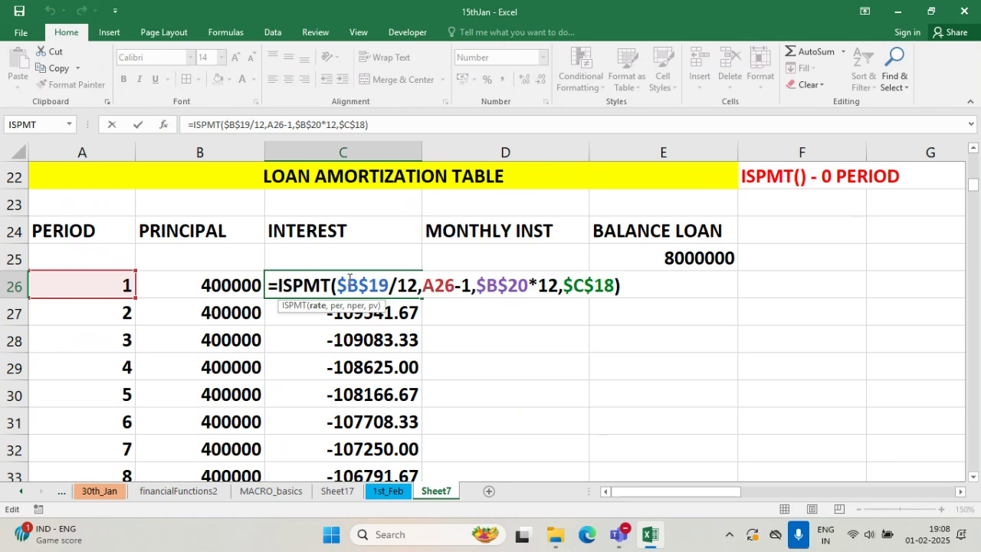
{"action": "key", "text": "Escape"}
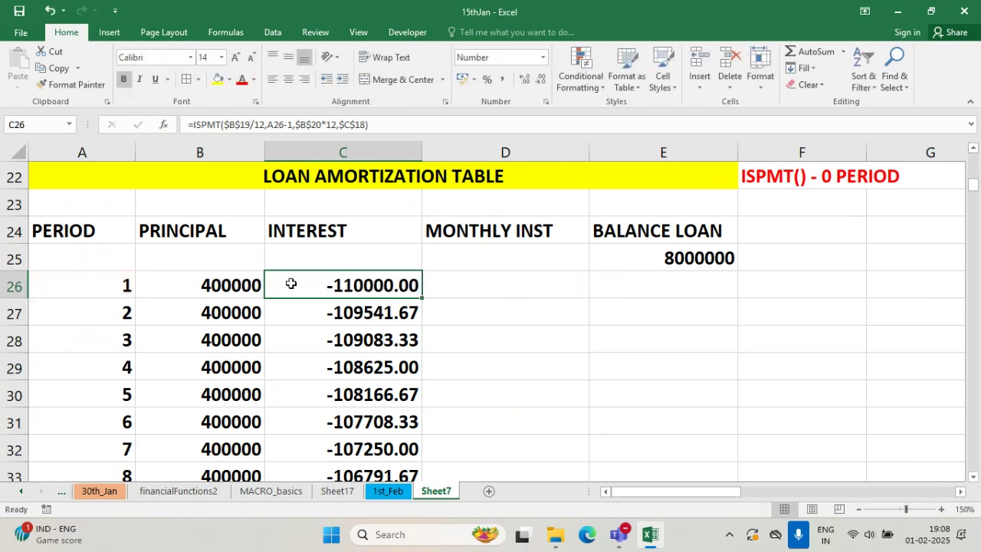
{"action": "double_click", "coordinate": [365, 290]}
{"action": "key", "text": "Escape"}
- Switch to Microsoft Teams and read through the attendees' latest questions in the live event Q&A
{"action": "key", "text": "alt+Tab"}
{"action": "scroll", "coordinate": [801, 379], "scroll_direction": "down", "scroll_amount": 3}
{"action": "scroll", "coordinate": [800, 377], "scroll_direction": "down", "scroll_amount": 5}
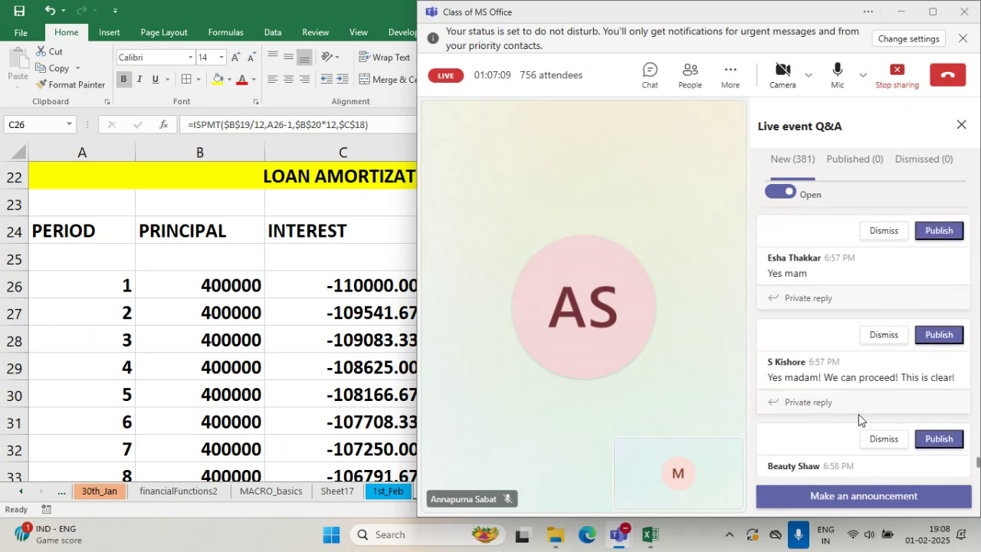
{"action": "scroll", "coordinate": [859, 415], "scroll_direction": "down", "scroll_amount": 3}
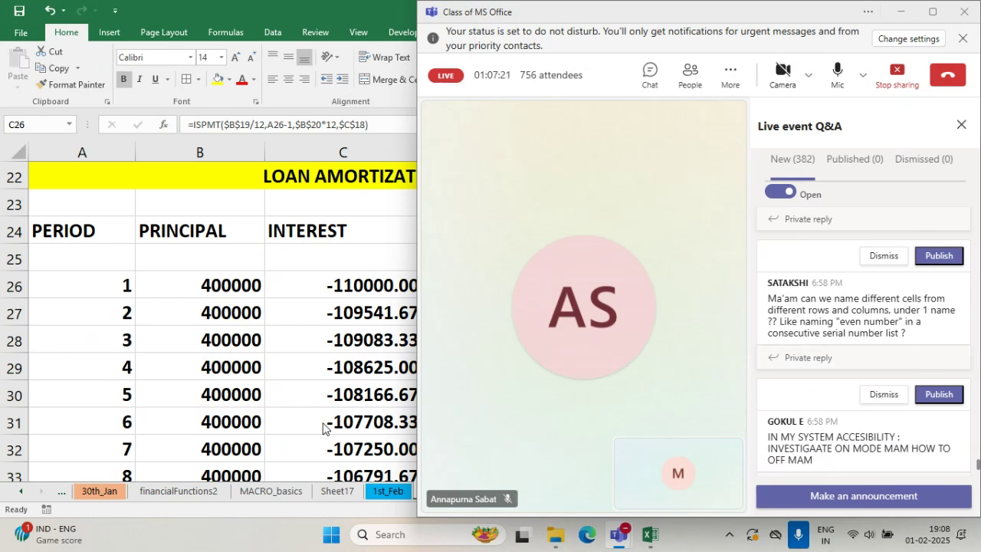
{"action": "scroll", "coordinate": [847, 461], "scroll_direction": "down", "scroll_amount": 1}
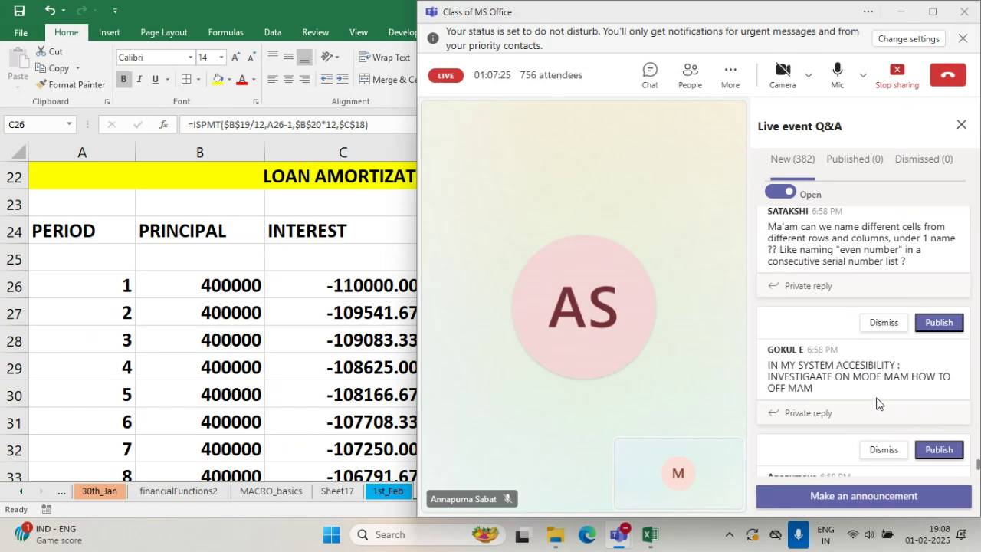
{"action": "scroll", "coordinate": [878, 397], "scroll_direction": "down", "scroll_amount": 2}
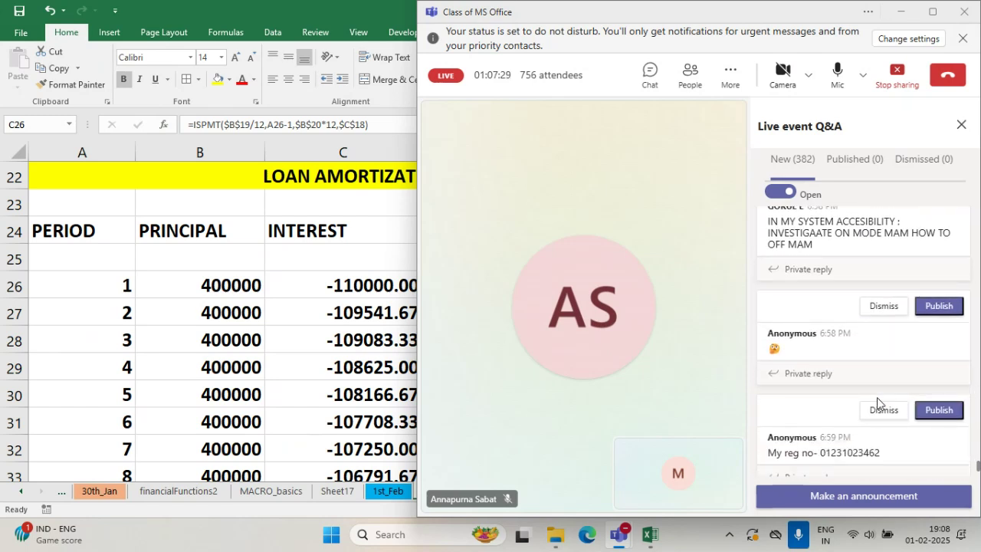
{"action": "scroll", "coordinate": [877, 397], "scroll_direction": "down", "scroll_amount": 1}
{"action": "scroll", "coordinate": [877, 403], "scroll_direction": "down", "scroll_amount": 1}
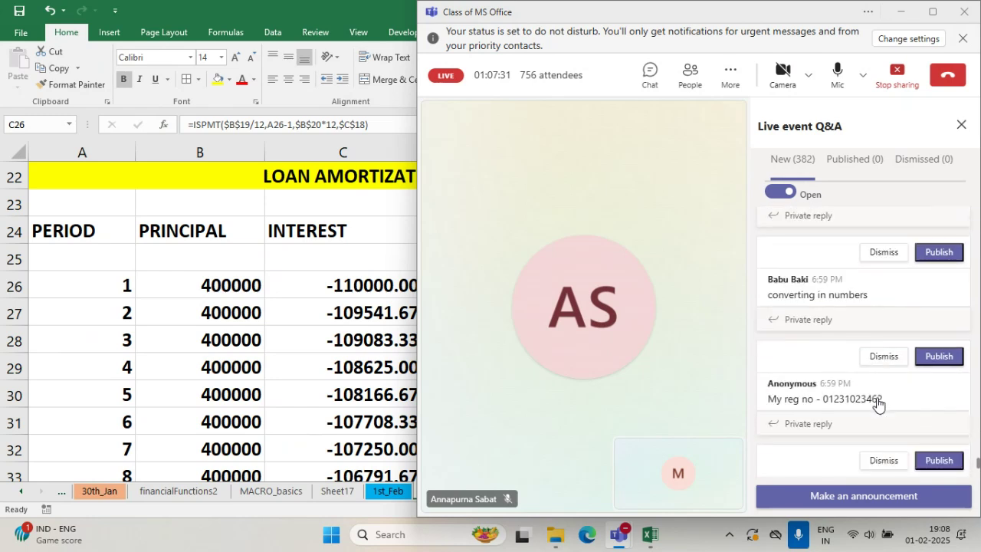
{"action": "scroll", "coordinate": [878, 405], "scroll_direction": "down", "scroll_amount": 8}
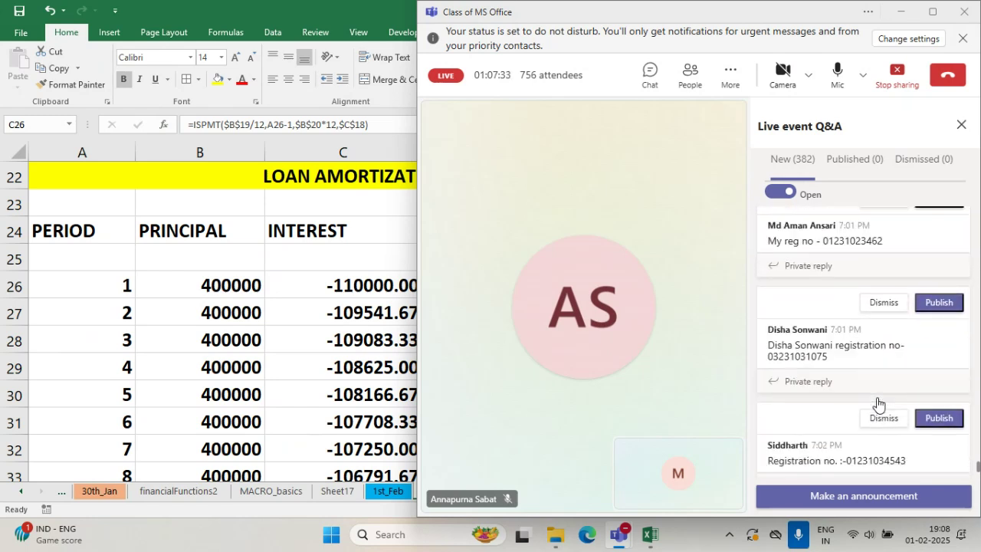
{"action": "scroll", "coordinate": [877, 403], "scroll_direction": "down", "scroll_amount": 10}
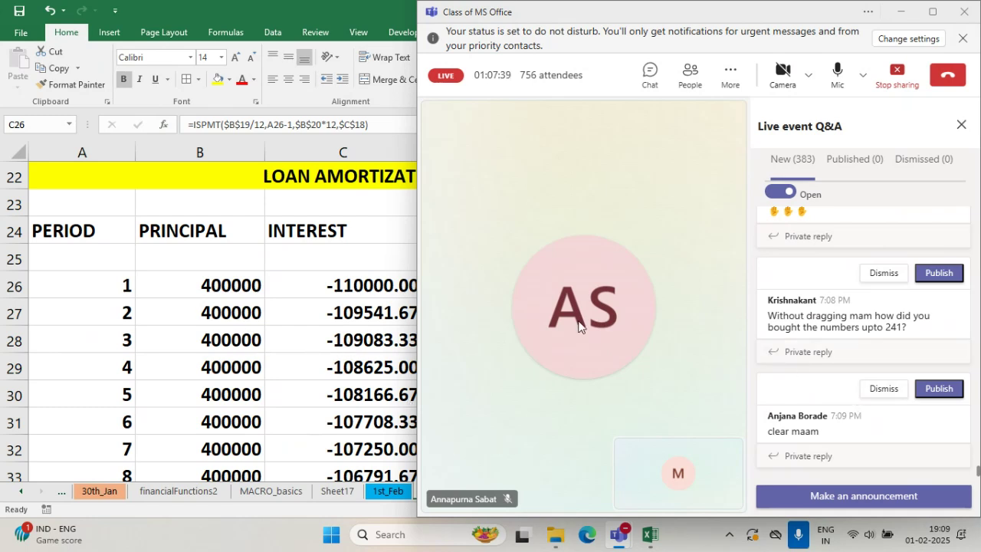
- Switch back to Excel and check the INTEREST column down to its last row, ending on the MONTHLY INST cell D26
{"action": "key", "text": "alt+Tab"}
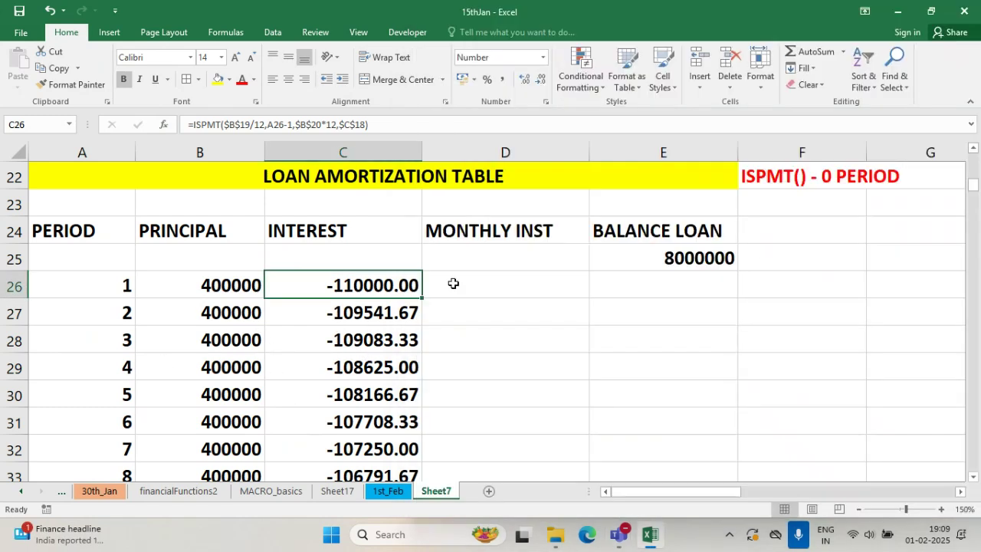
{"action": "left_click", "coordinate": [518, 290]}
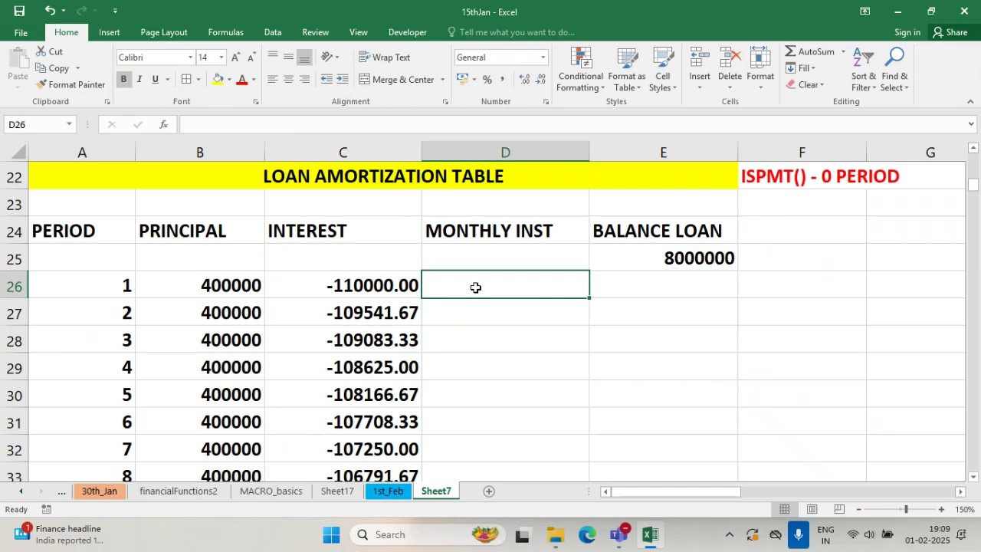
{"action": "left_click", "coordinate": [366, 295]}
{"action": "key", "text": "ctrl+Down"}
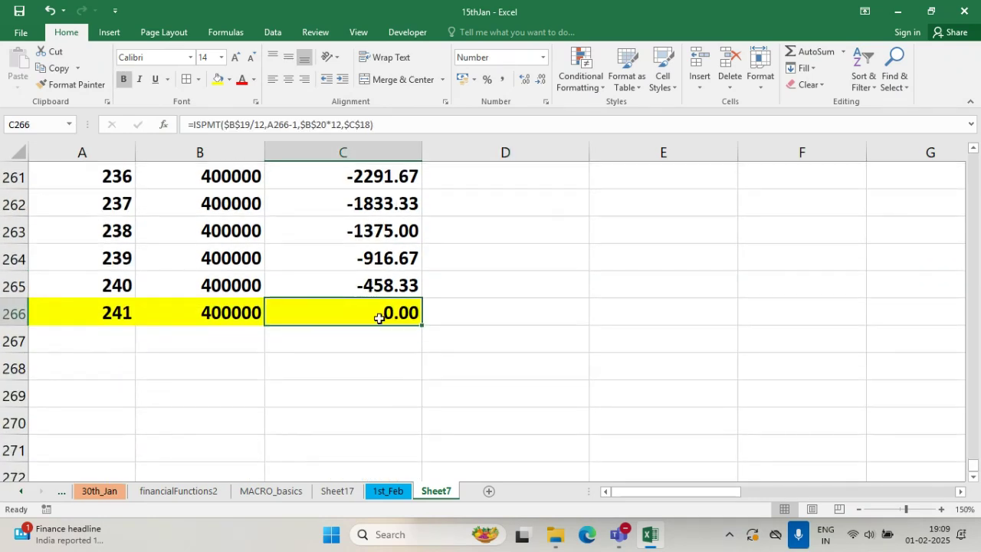
{"action": "scroll", "coordinate": [378, 318], "scroll_direction": "up", "scroll_amount": 20}
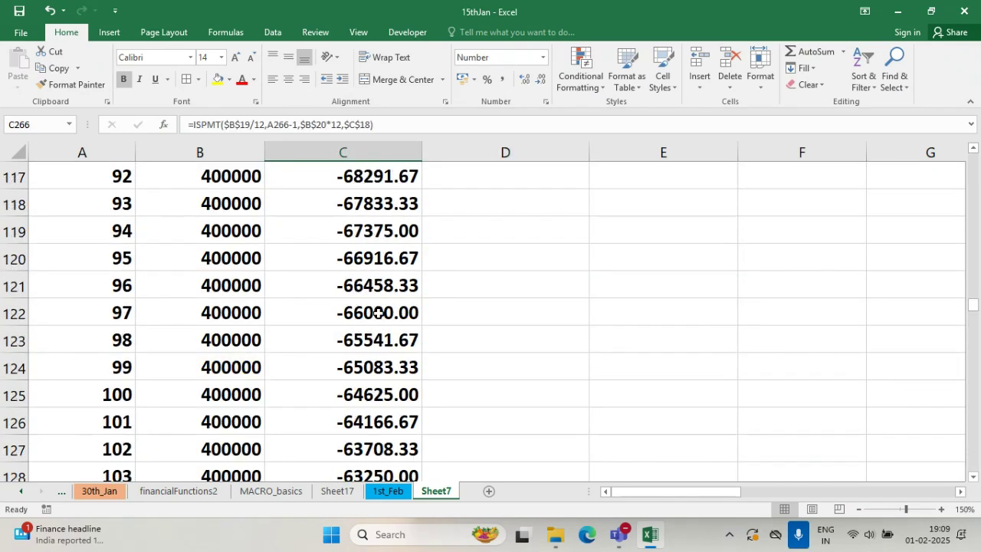
{"action": "scroll", "coordinate": [377, 313], "scroll_direction": "up", "scroll_amount": 20}
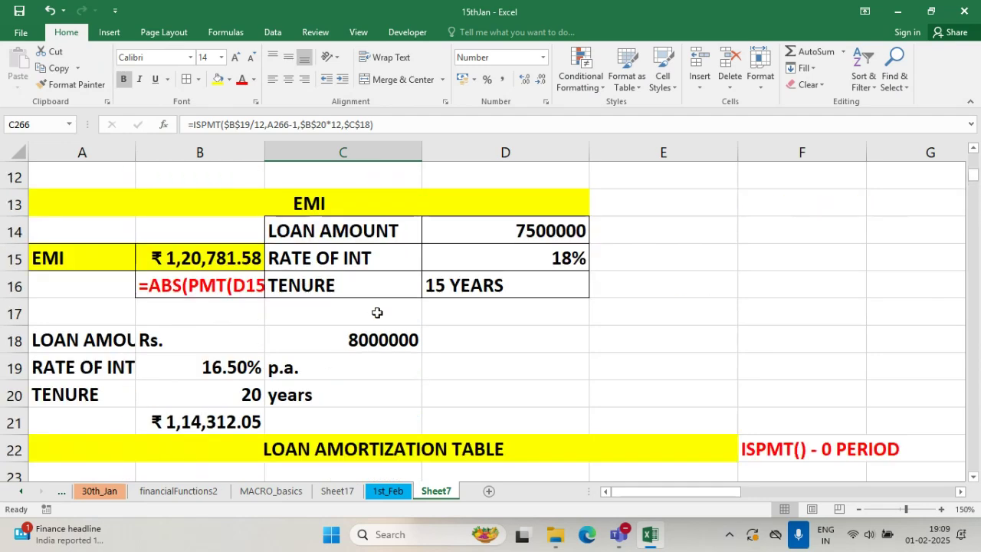
{"action": "scroll", "coordinate": [377, 312], "scroll_direction": "down", "scroll_amount": 4}
{"action": "left_click", "coordinate": [473, 223]}
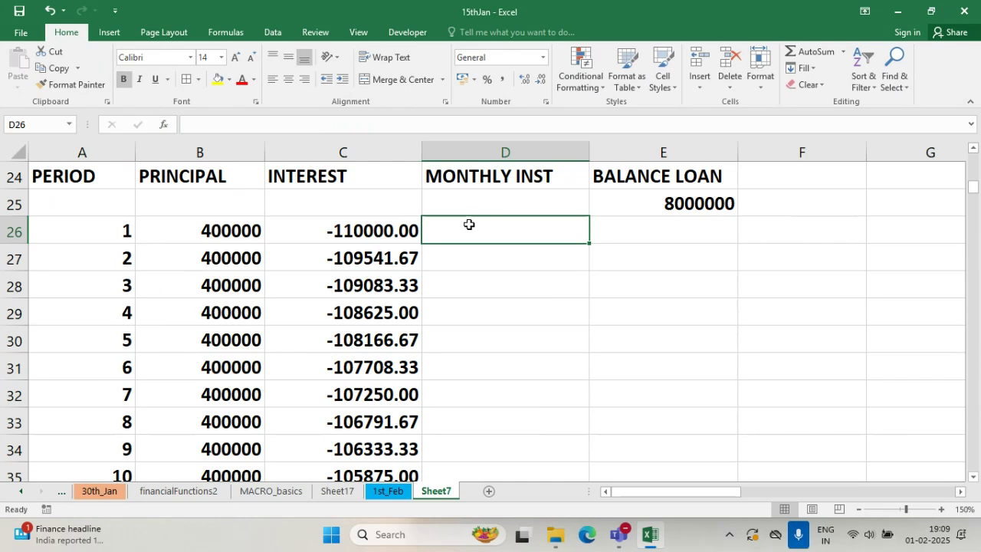
- Wrap the ISPMT formula in C26 in ABS so it reads =ABS(ISPMT($B$19/12,A26-1,$B$20*12,$C$18))
{"action": "left_click", "coordinate": [331, 241]}
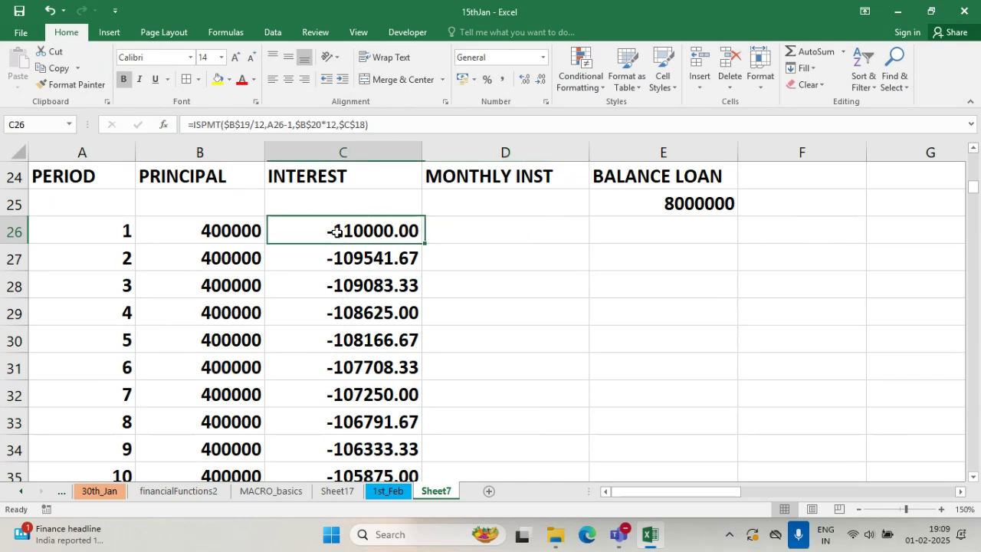
{"action": "double_click", "coordinate": [334, 231]}
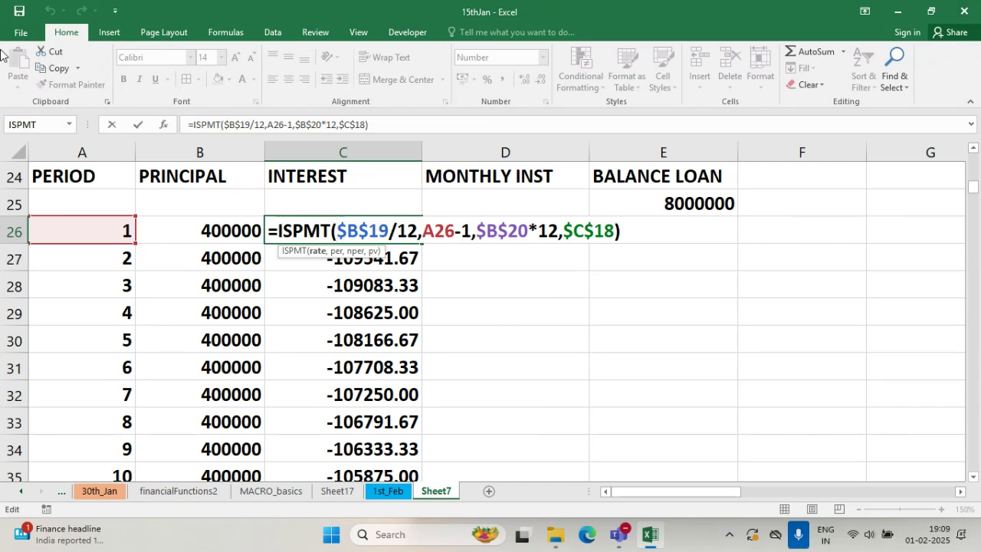
{"action": "left_click", "coordinate": [279, 236]}
{"action": "type", "text": "ABS"}
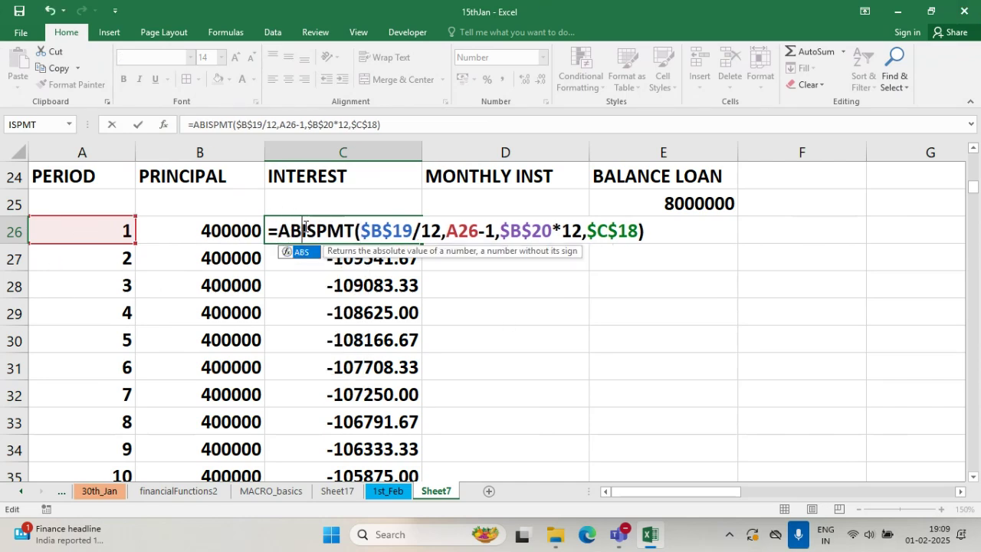
{"action": "type", "text": "("}
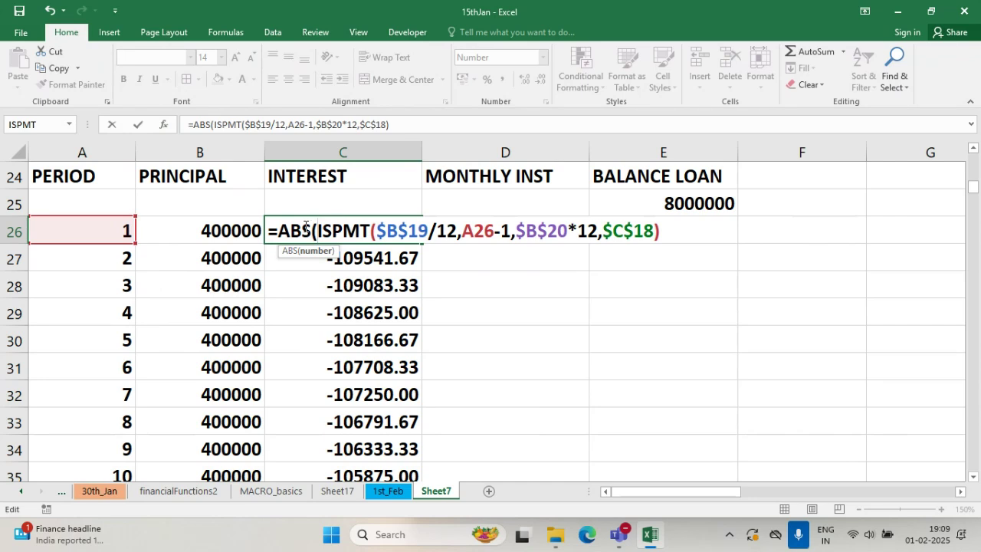
{"action": "left_click", "coordinate": [666, 231]}
{"action": "key", "text": "Return"}
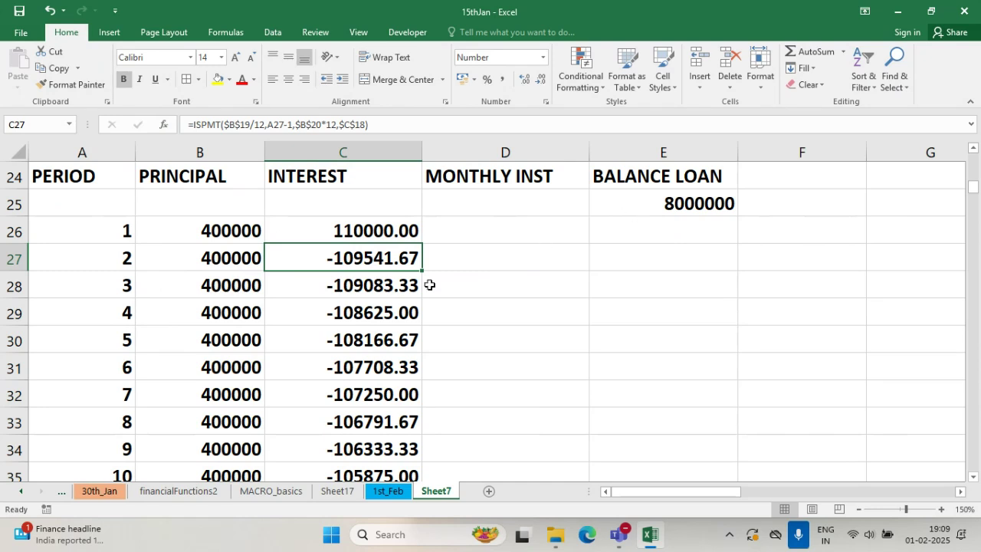
- Review the ABS formula in C26 without editing it, along with the period and principal cells of the first amortization row
{"action": "double_click", "coordinate": [387, 231]}
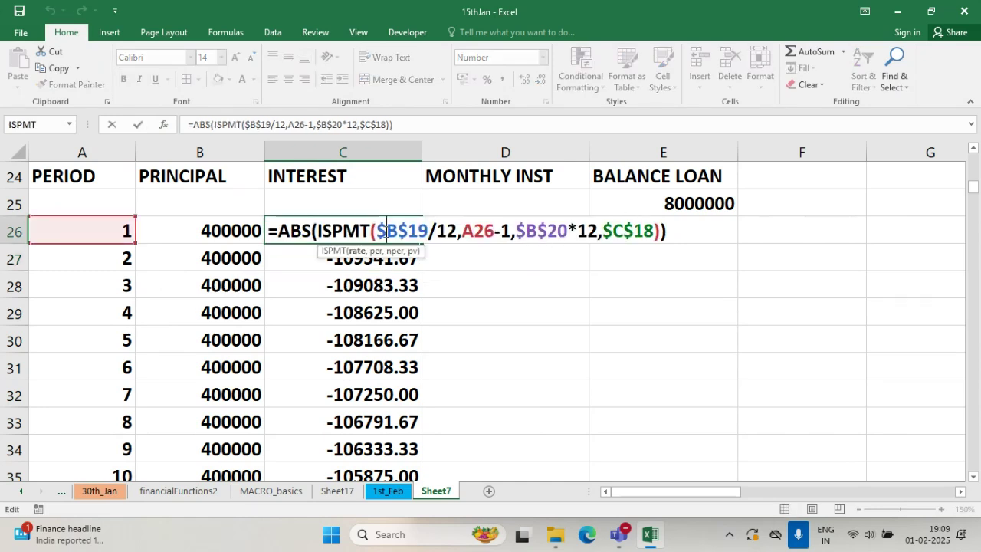
{"action": "key", "text": "Escape"}
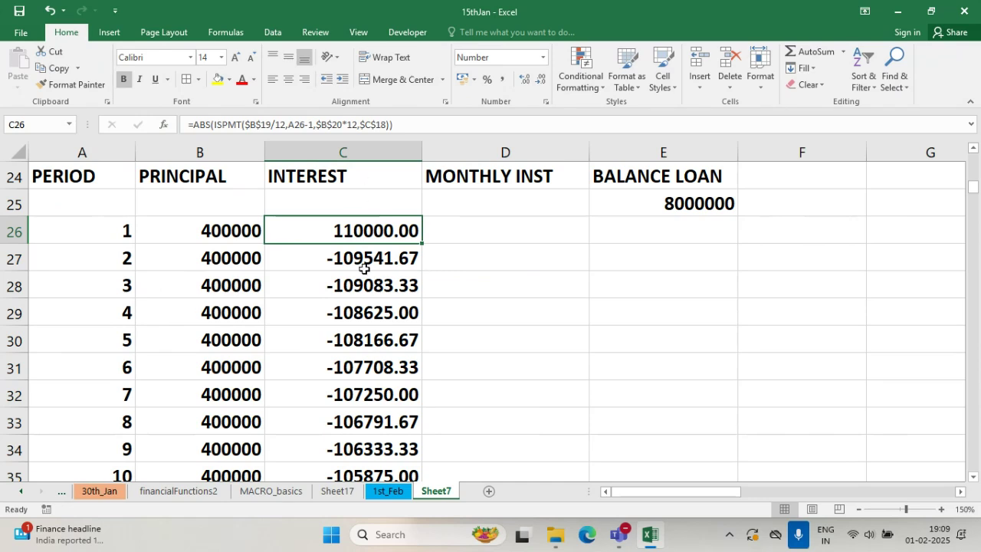
{"action": "left_click", "coordinate": [98, 231]}
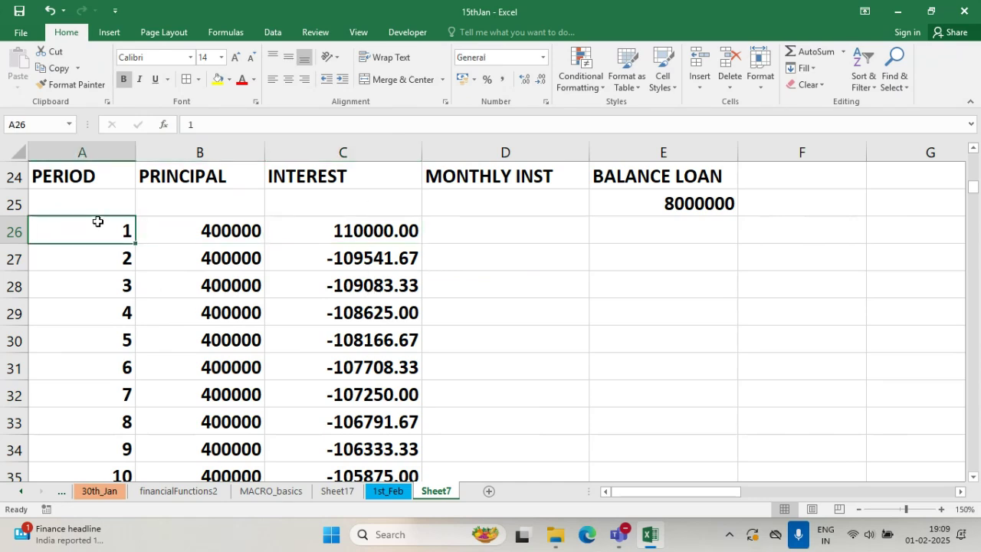
{"action": "left_click_drag", "start_coordinate": [110, 227], "coordinate": [358, 342]}
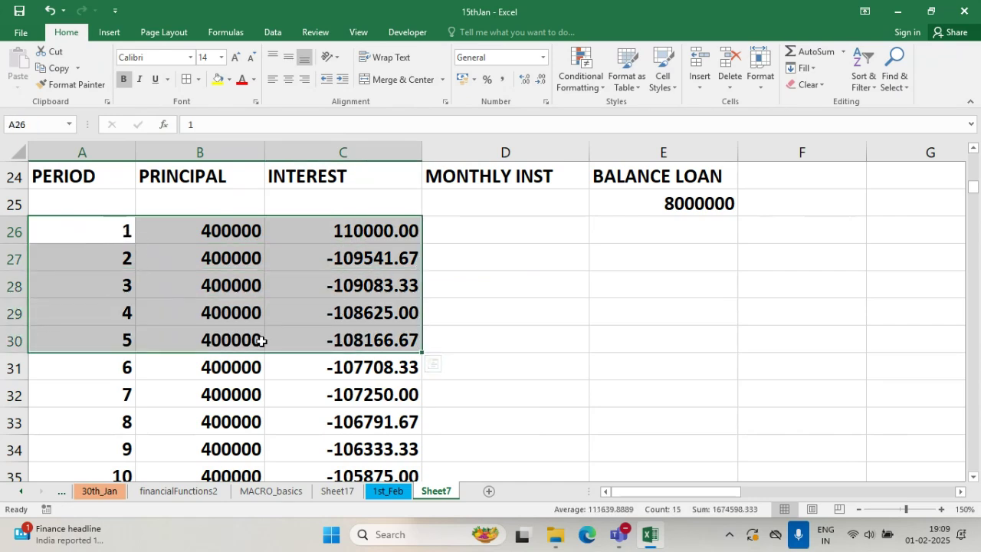
{"action": "left_click", "coordinate": [108, 227]}
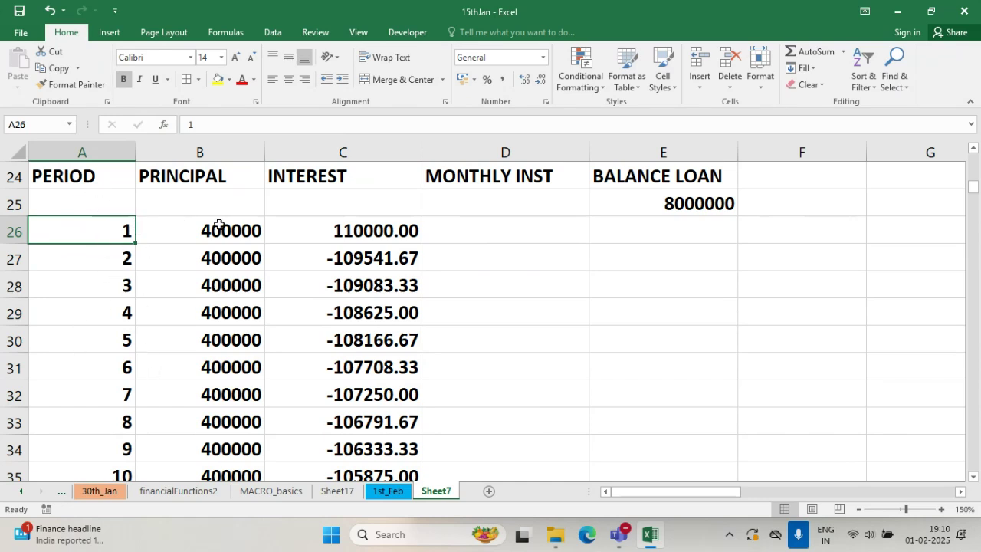
{"action": "left_click", "coordinate": [221, 232]}
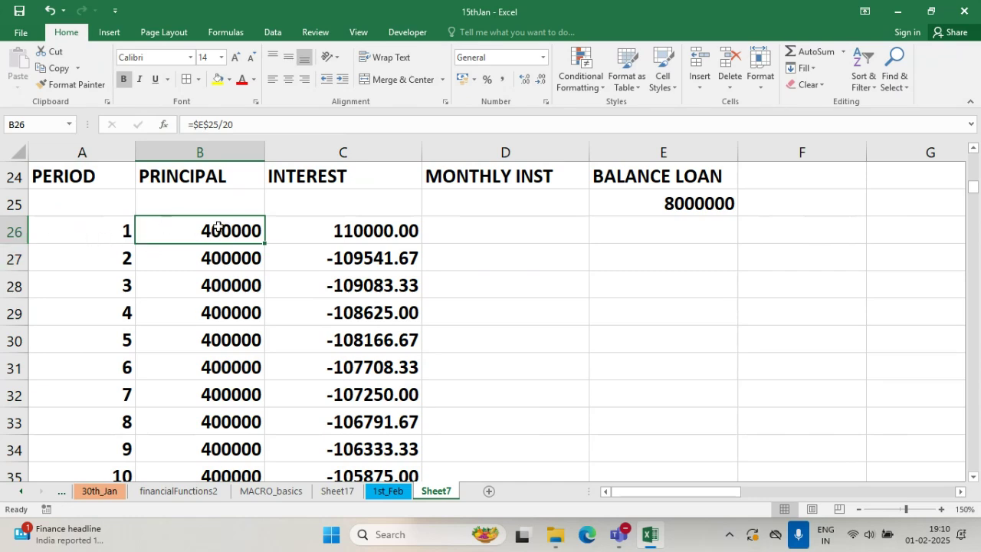
{"action": "left_click", "coordinate": [325, 220]}
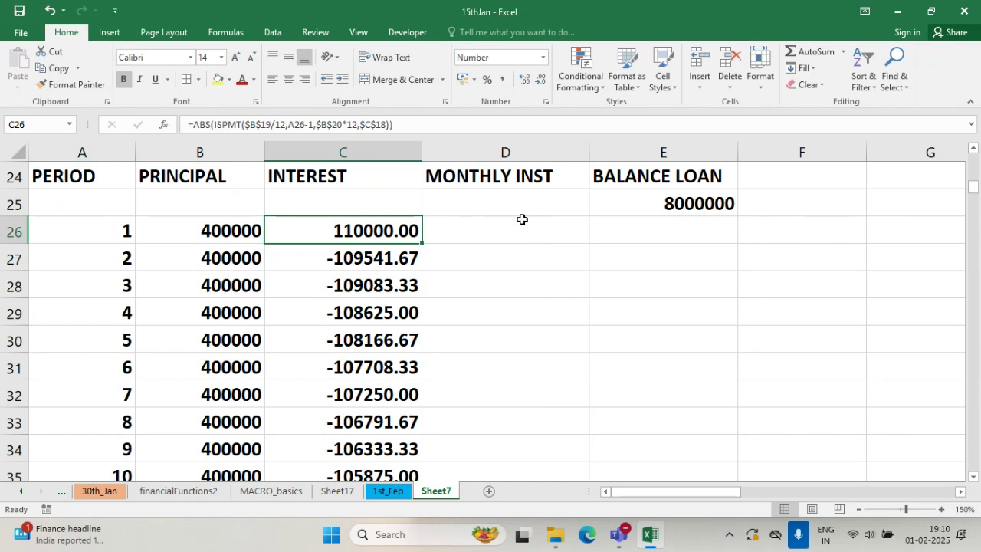
- Fill the interest formula from C26 down the INTEREST column and inspect the copied formula in C27
{"action": "left_click", "coordinate": [424, 241]}
{"action": "left_click", "coordinate": [394, 235]}
{"action": "double_click", "coordinate": [420, 242]}
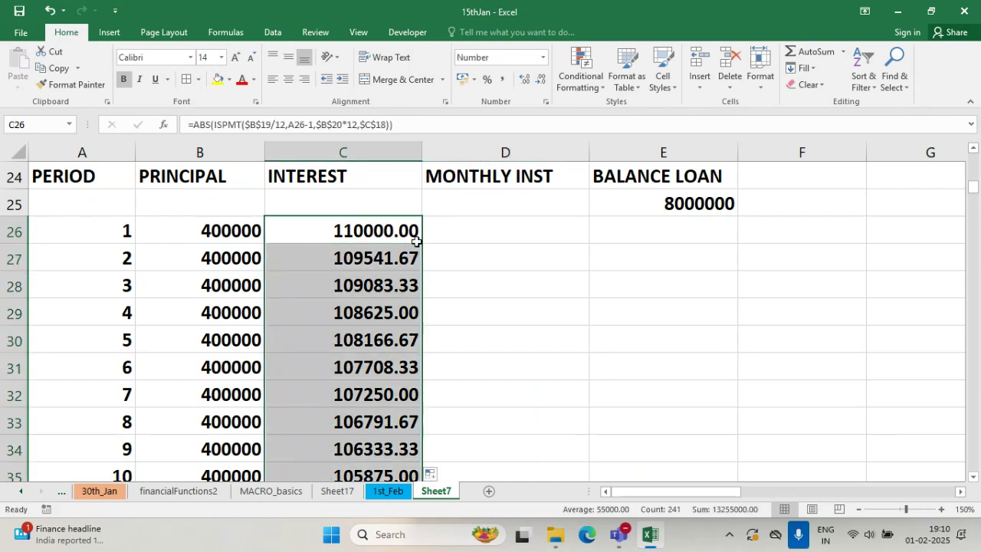
{"action": "left_click", "coordinate": [366, 259]}
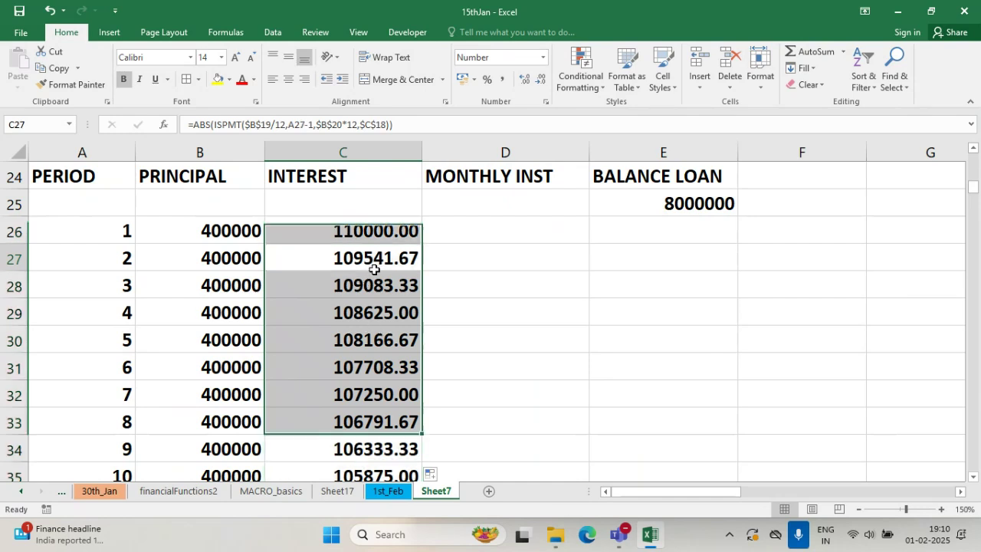
{"action": "double_click", "coordinate": [371, 259]}
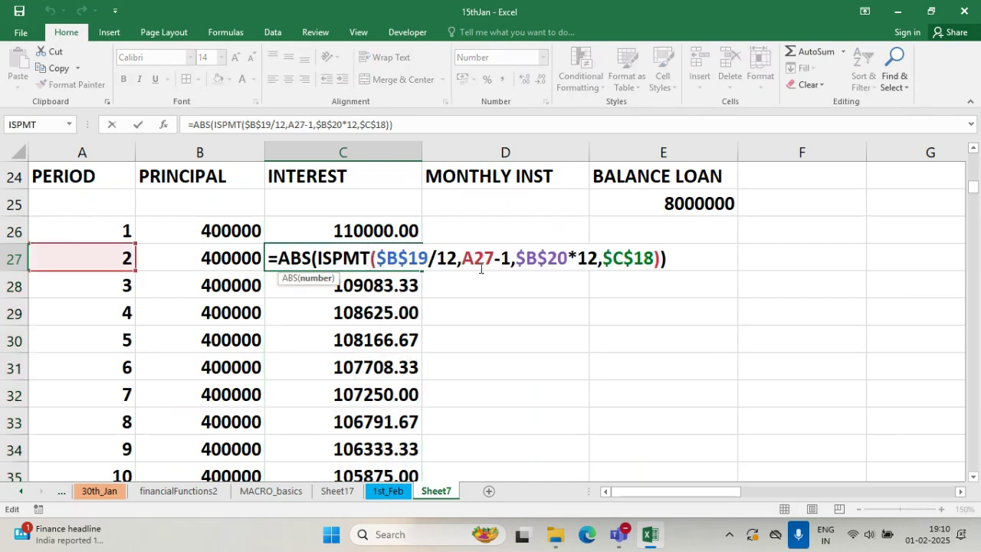
{"action": "key", "text": "Escape"}
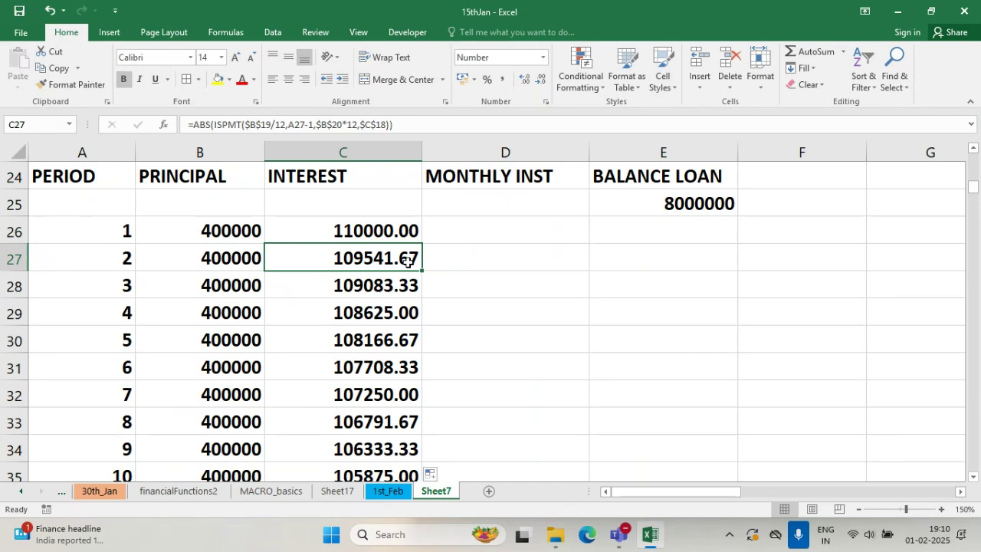
- Calculate the first monthly instalment in D26 with the formula =B26+C26
{"action": "left_click", "coordinate": [491, 225]}
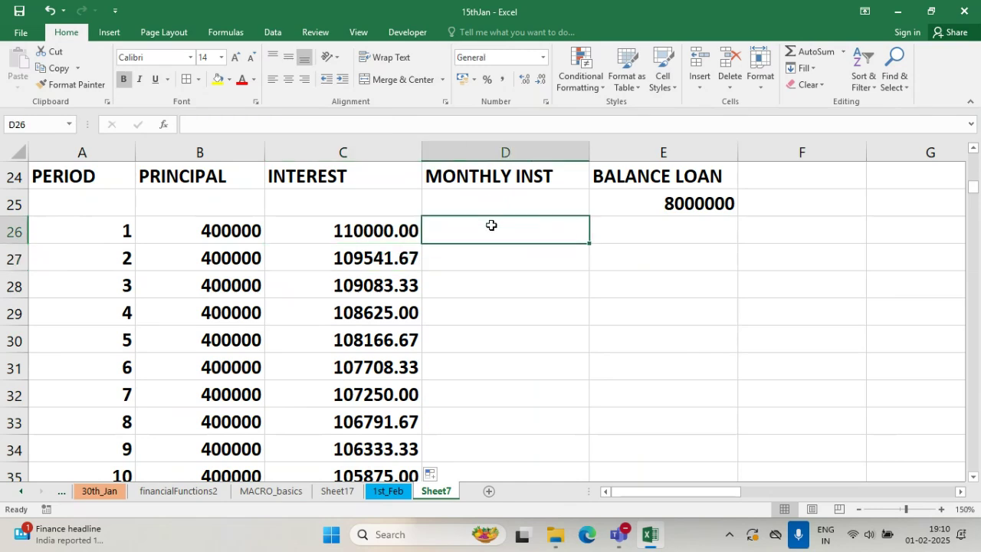
{"action": "type", "text": "="}
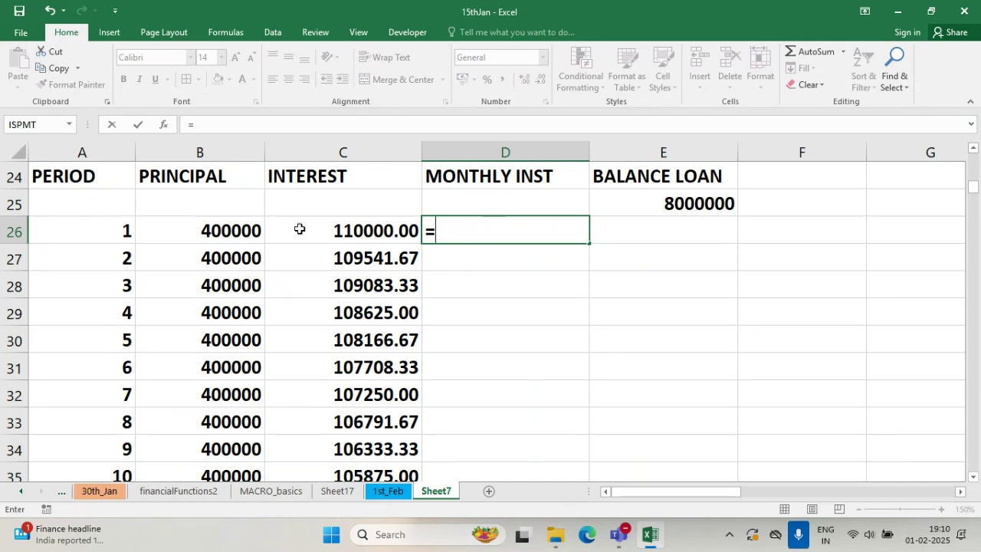
{"action": "left_click", "coordinate": [230, 229]}
{"action": "type", "text": "+"}
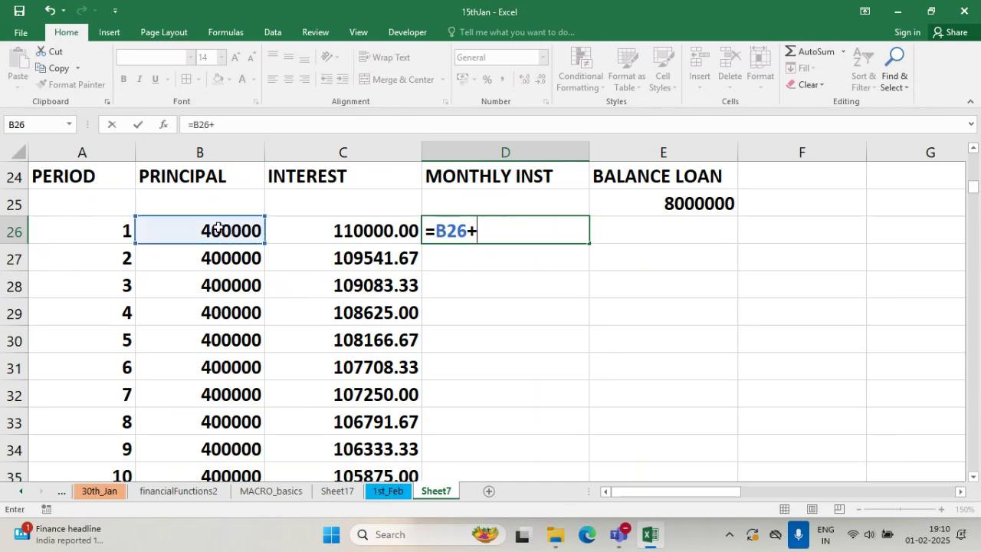
{"action": "left_click", "coordinate": [320, 229]}
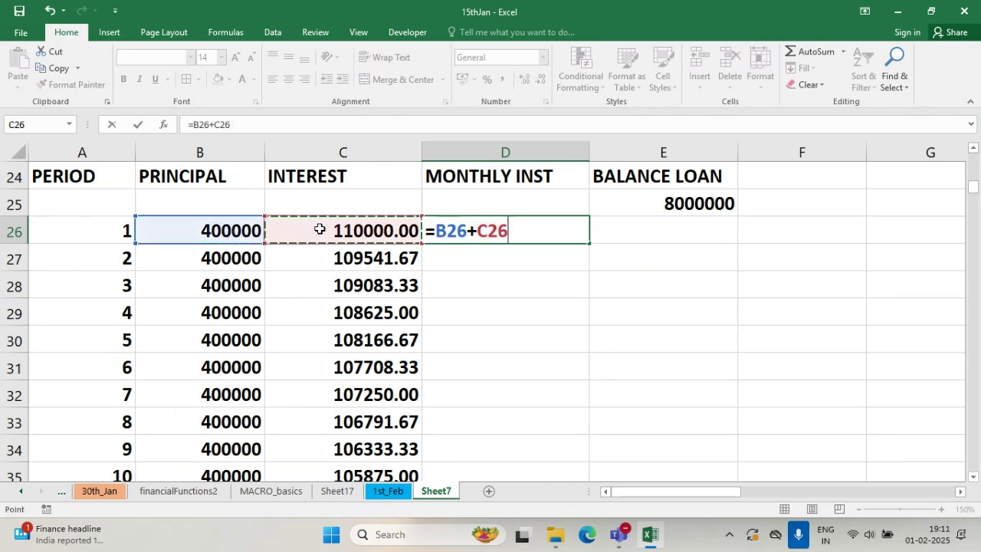
{"action": "key", "text": "Return"}
- Fill the instalment formula from D26 down the MONTHLY INST column and look over the copied rows
{"action": "left_click", "coordinate": [536, 231]}
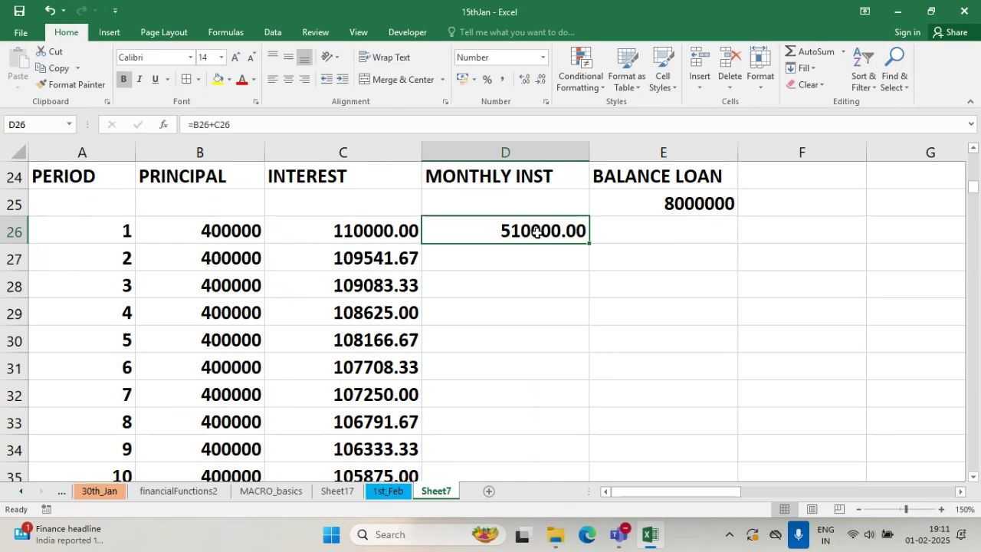
{"action": "double_click", "coordinate": [589, 241]}
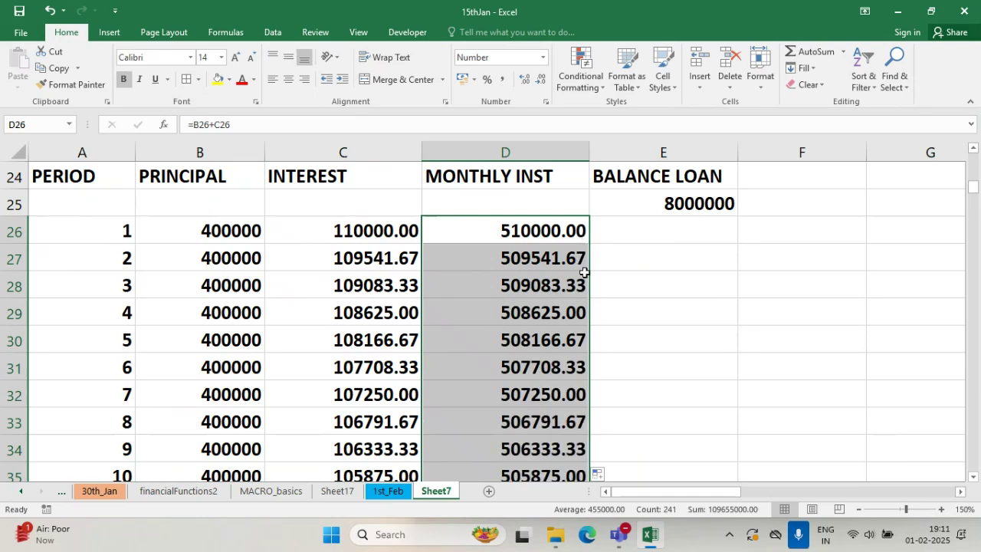
{"action": "scroll", "coordinate": [580, 292], "scroll_direction": "down", "scroll_amount": 15}
{"action": "scroll", "coordinate": [580, 306], "scroll_direction": "up", "scroll_amount": 20}
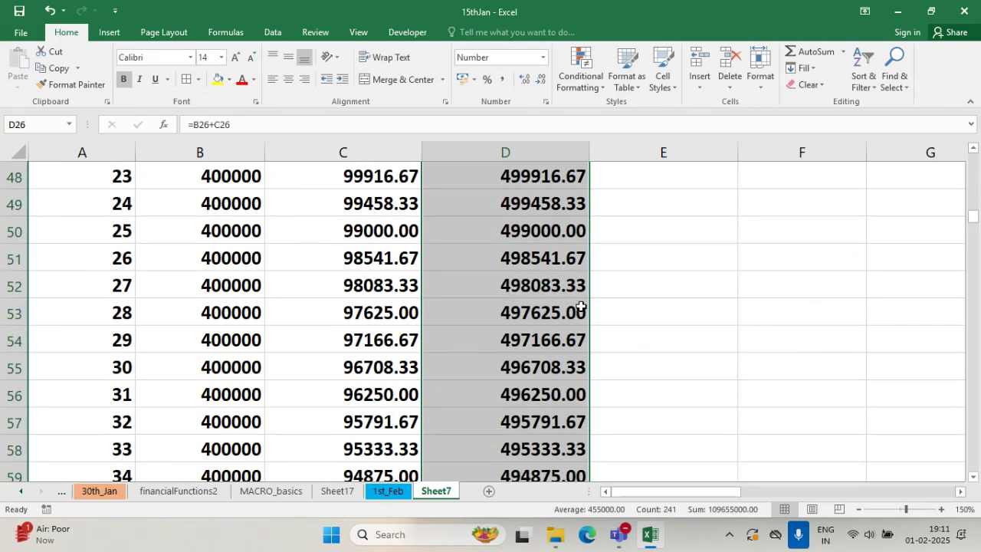
{"action": "scroll", "coordinate": [580, 306], "scroll_direction": "down", "scroll_amount": 5}
{"action": "scroll", "coordinate": [580, 307], "scroll_direction": "down", "scroll_amount": 3}
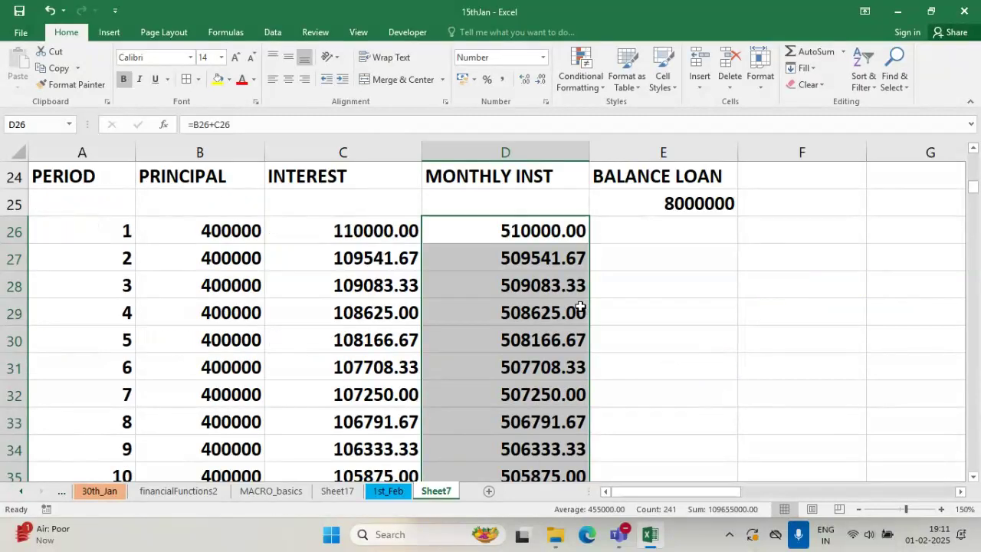
{"action": "scroll", "coordinate": [580, 307], "scroll_direction": "up", "scroll_amount": 1}
- Calculate the first balance in E26 with =E25-B26 and fill the formula down the BALANCE LOAN column
{"action": "left_click", "coordinate": [678, 230]}
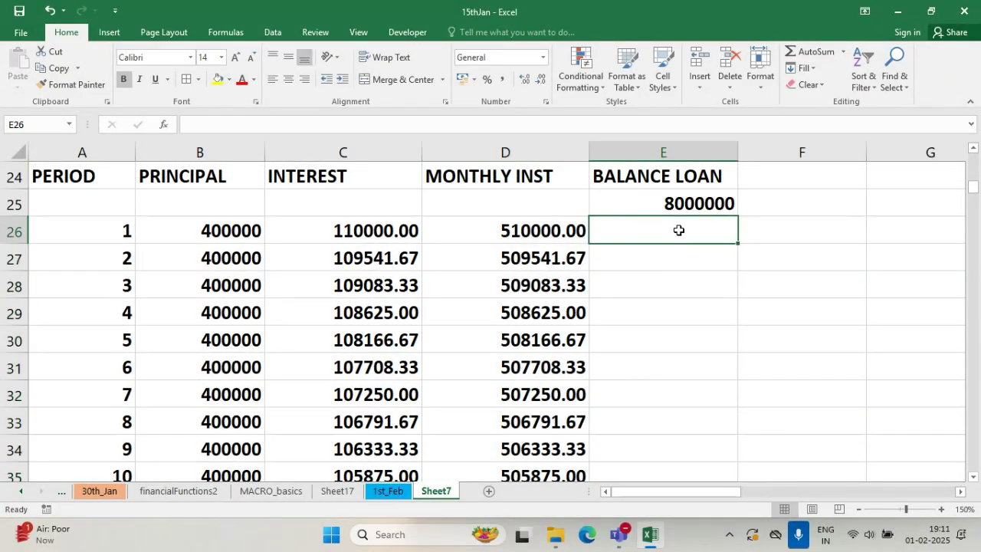
{"action": "type", "text": "="}
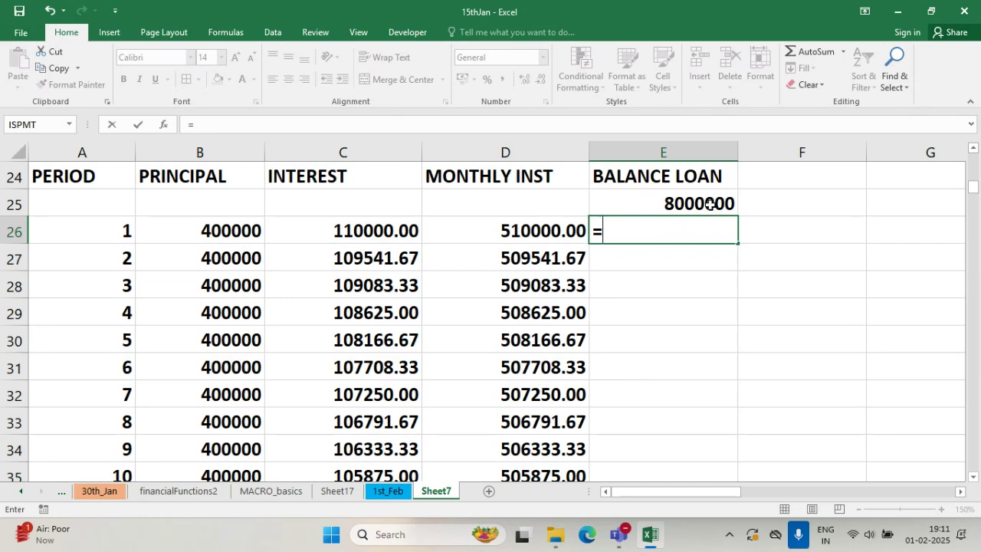
{"action": "left_click", "coordinate": [709, 203]}
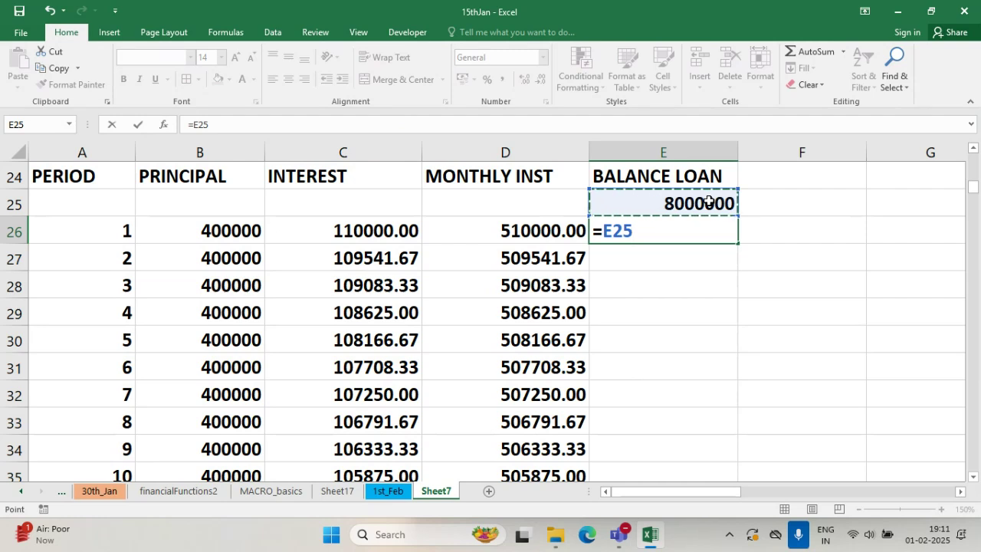
{"action": "type", "text": "-"}
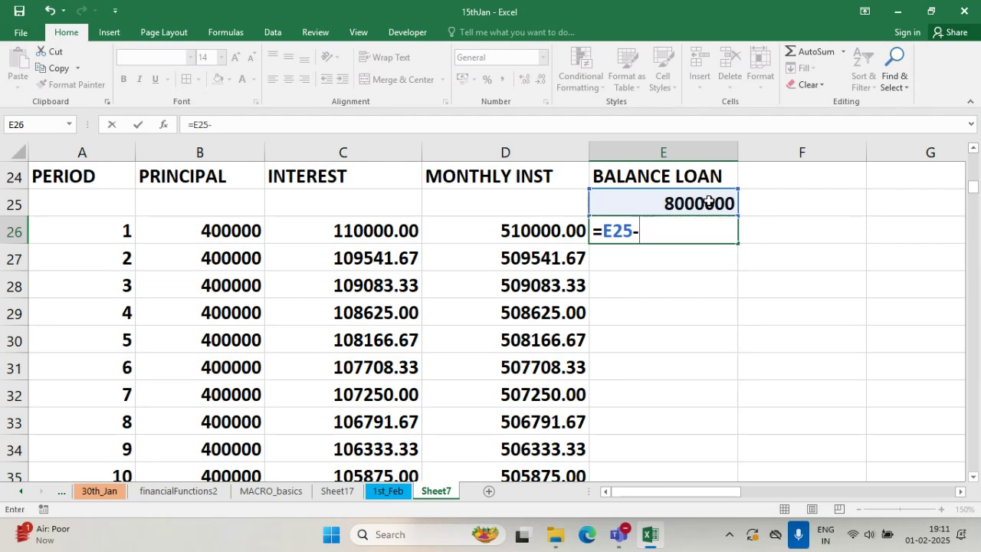
{"action": "left_click", "coordinate": [203, 237]}
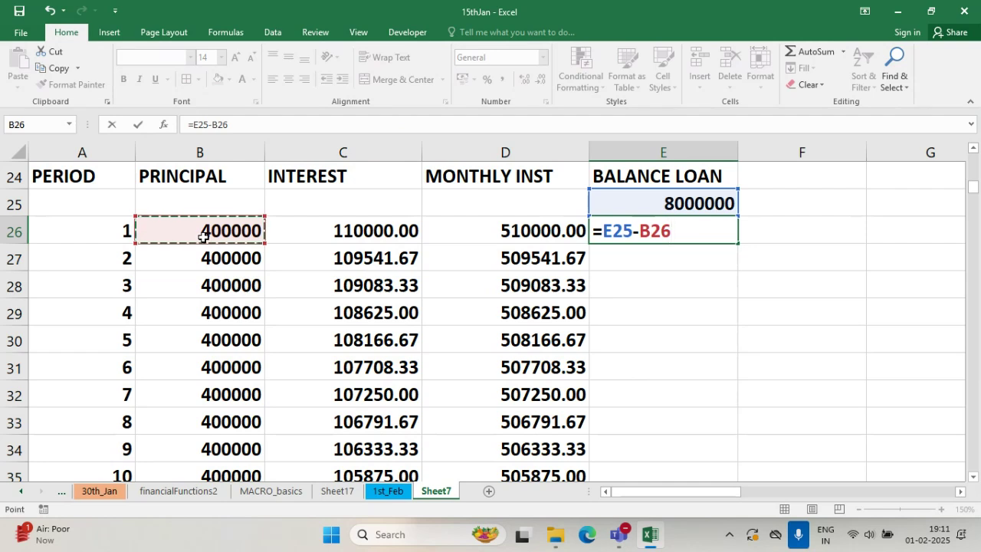
{"action": "key", "text": "Return"}
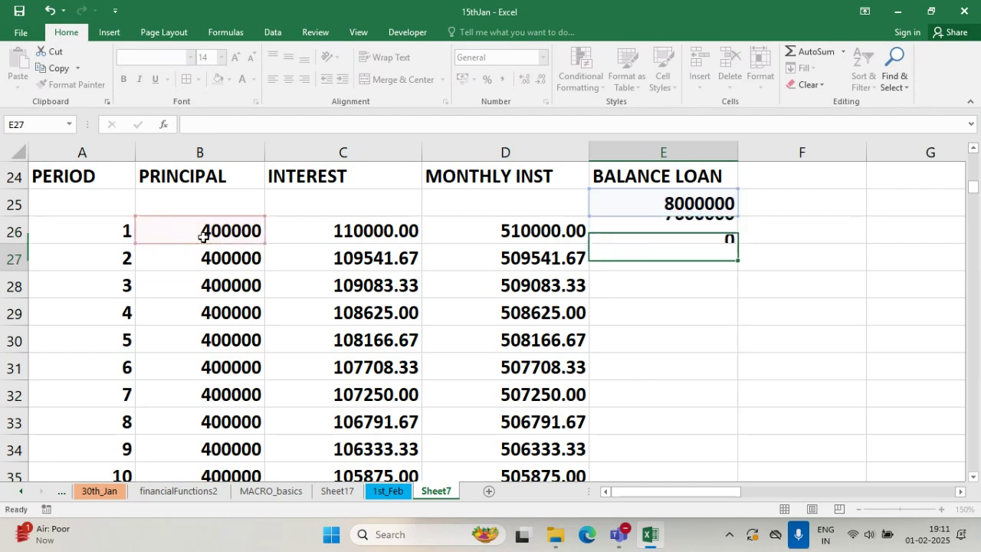
{"action": "left_click", "coordinate": [678, 229]}
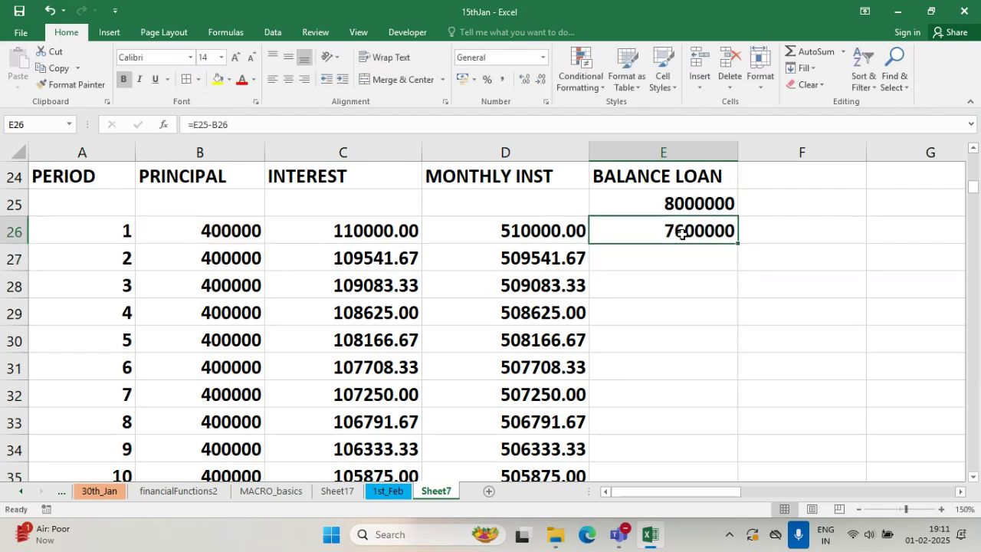
{"action": "double_click", "coordinate": [737, 243]}
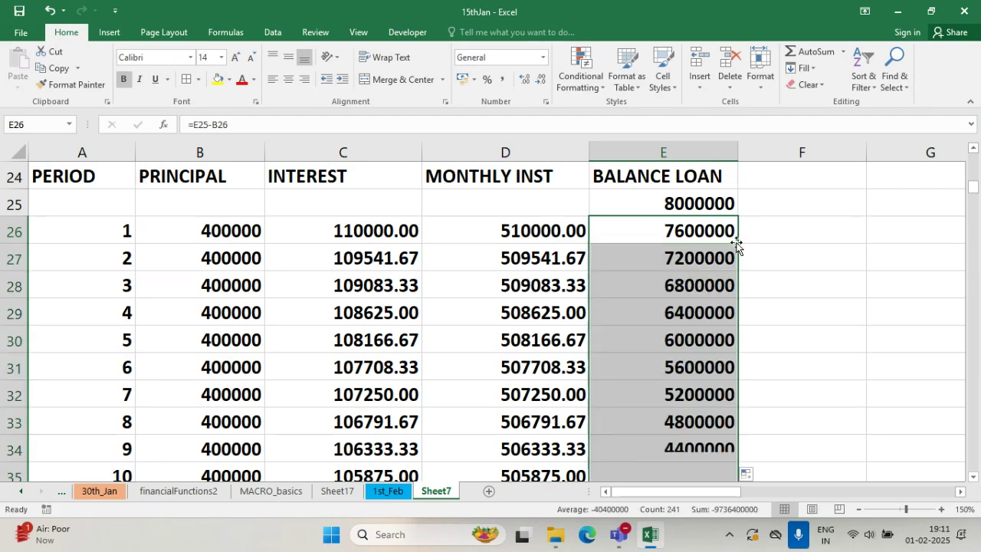
- Examine the balances down the BALANCE LOAN column and the cells referenced by the formula in E26
{"action": "scroll", "coordinate": [736, 245], "scroll_direction": "down", "scroll_amount": 10}
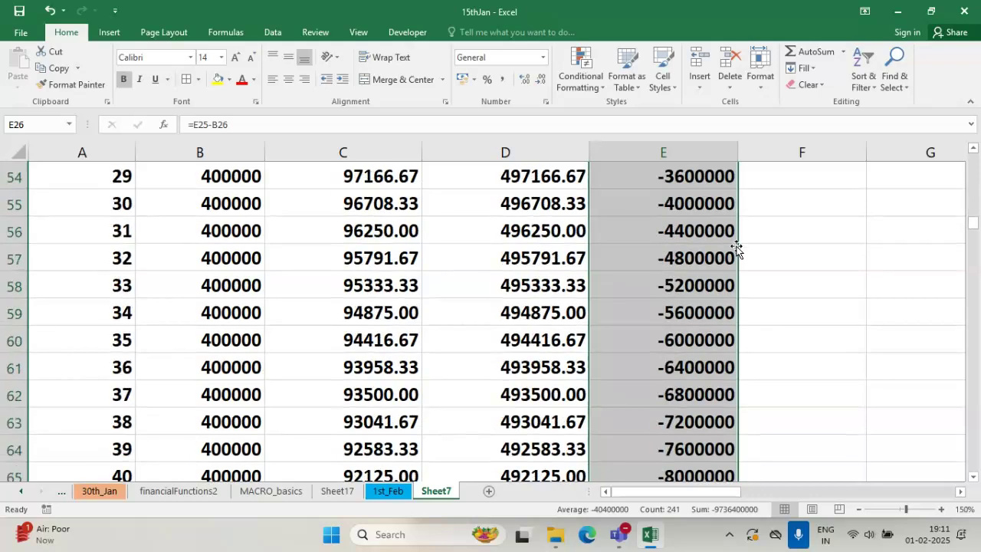
{"action": "scroll", "coordinate": [736, 247], "scroll_direction": "up", "scroll_amount": 9}
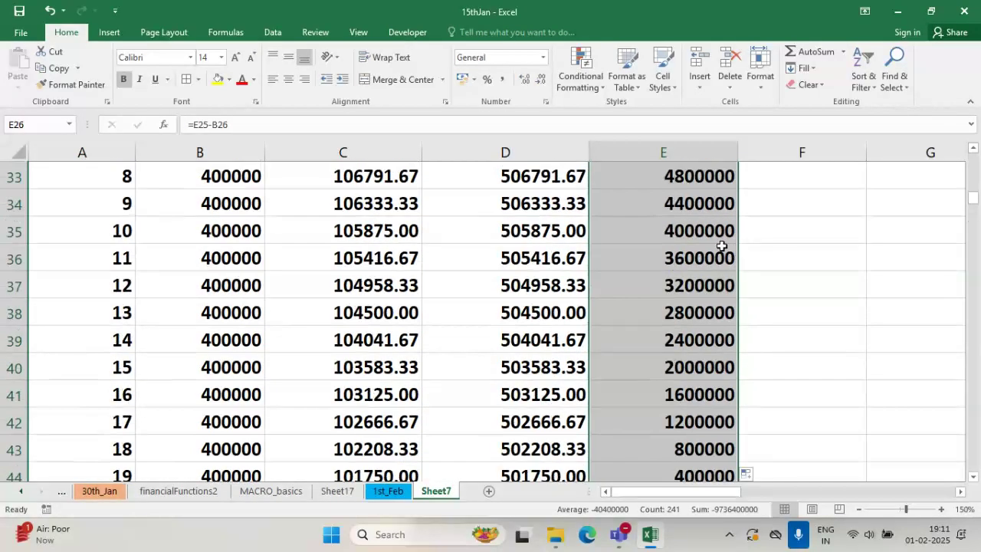
{"action": "scroll", "coordinate": [687, 235], "scroll_direction": "up", "scroll_amount": 1}
{"action": "double_click", "coordinate": [699, 230]}
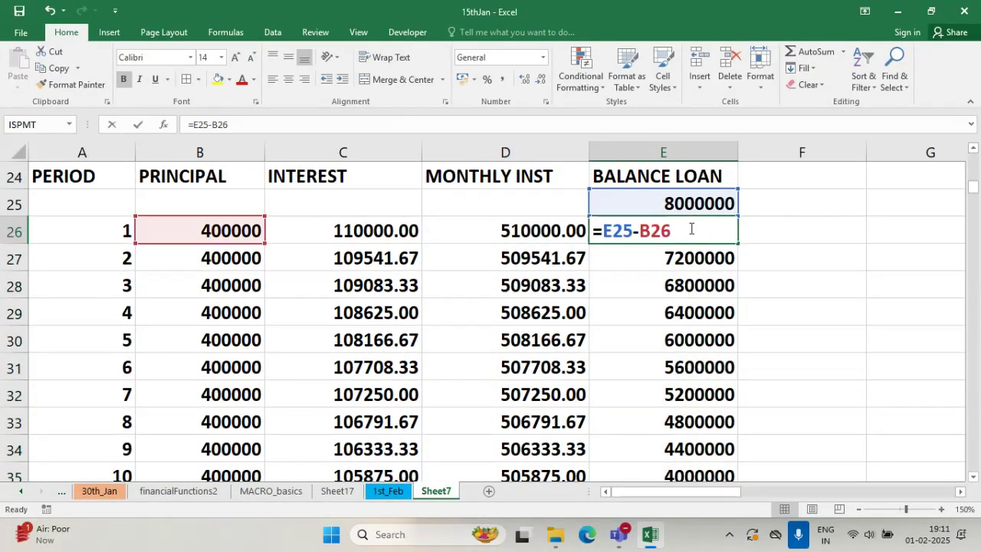
{"action": "key", "text": "Escape"}
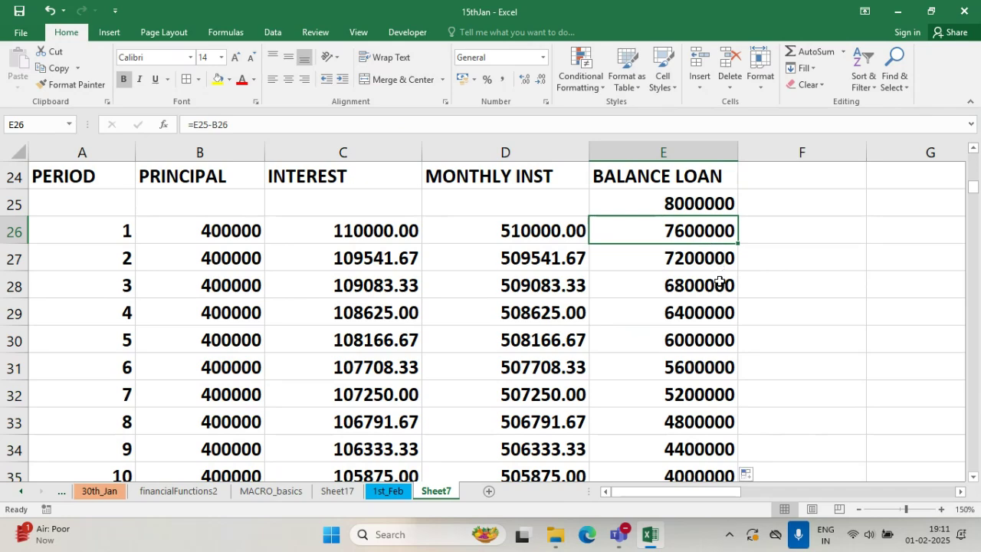
{"action": "scroll", "coordinate": [723, 282], "scroll_direction": "down", "scroll_amount": 6}
{"action": "scroll", "coordinate": [721, 284], "scroll_direction": "up", "scroll_amount": 7}
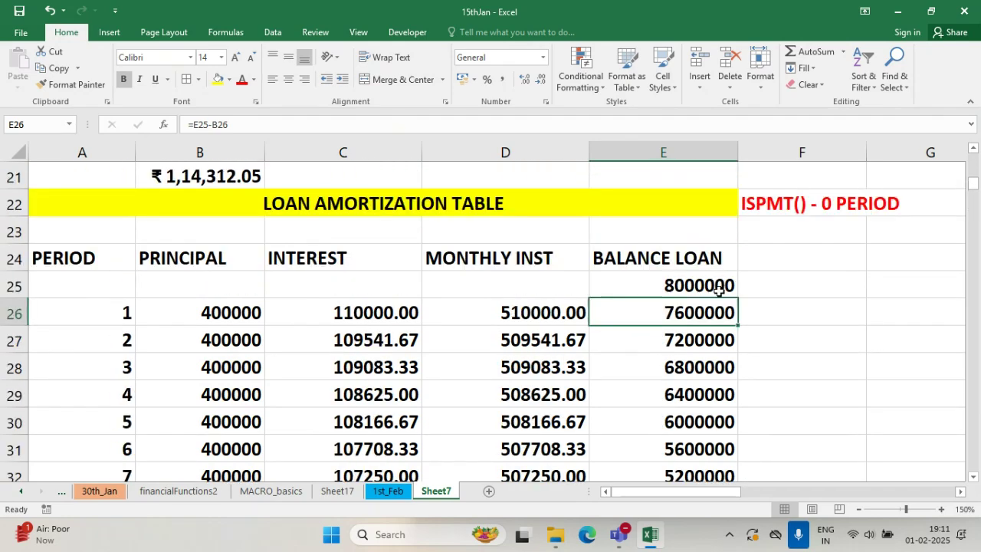
{"action": "double_click", "coordinate": [693, 307]}
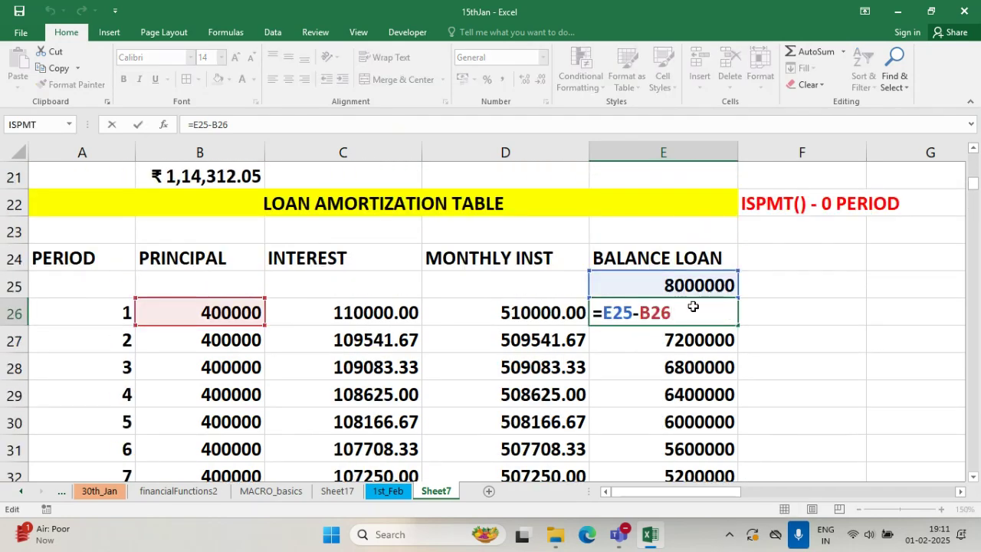
{"action": "key", "text": "Escape"}
- Change the principal formula in B26 to =$E$25/240 and fill it down the PRINCIPAL column
{"action": "double_click", "coordinate": [201, 312]}
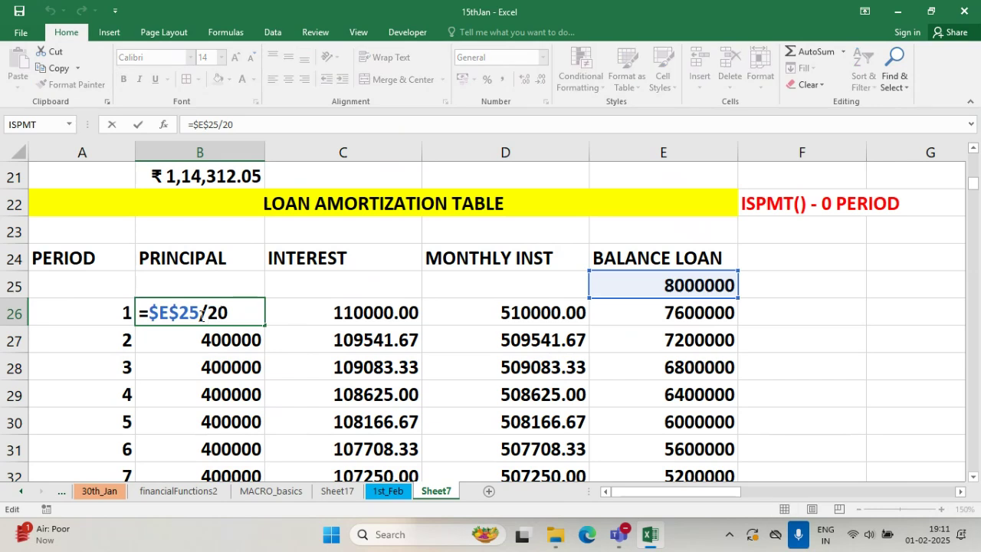
{"action": "left_click_drag", "start_coordinate": [219, 313], "coordinate": [228, 312]}
{"action": "type", "text": "40"}
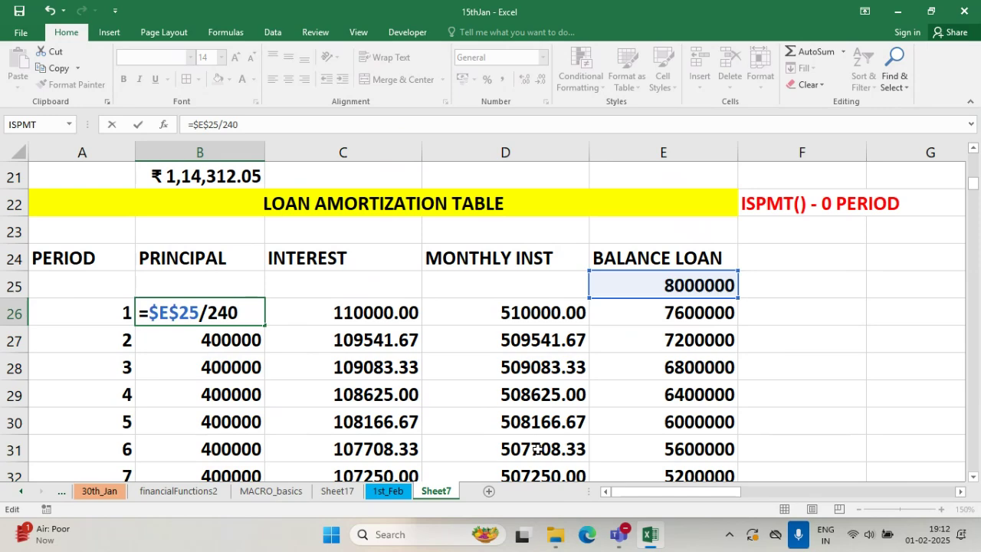
{"action": "key", "text": "Return"}
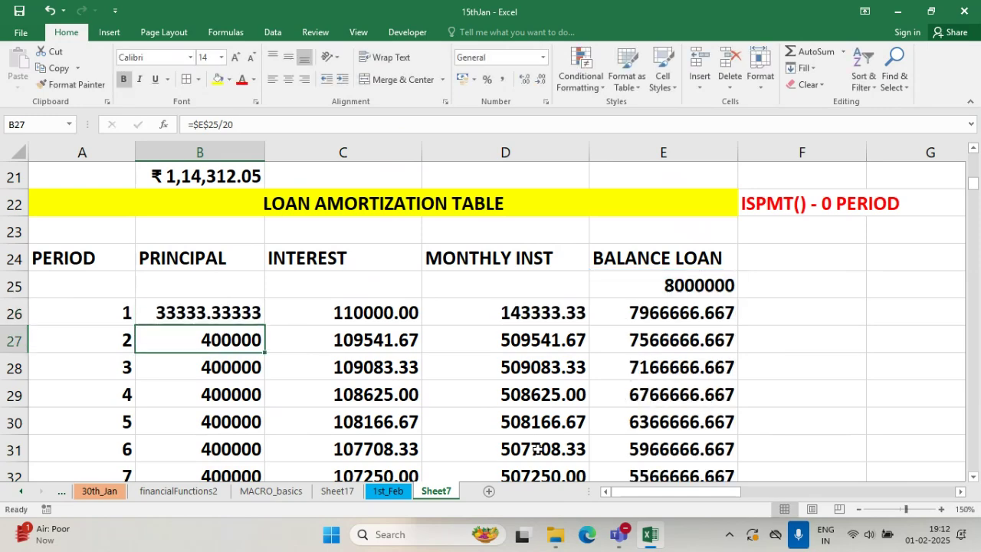
{"action": "left_click", "coordinate": [215, 312]}
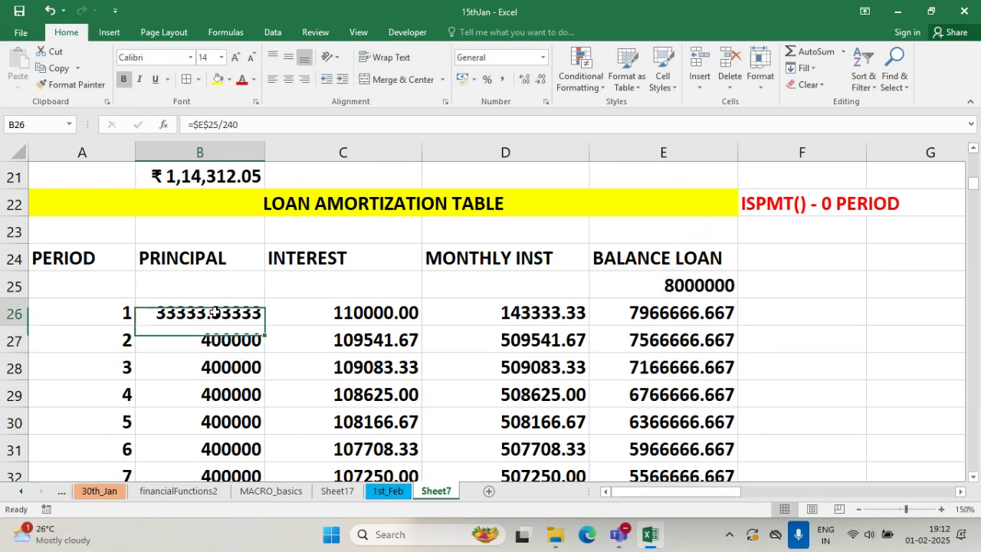
{"action": "double_click", "coordinate": [265, 334]}
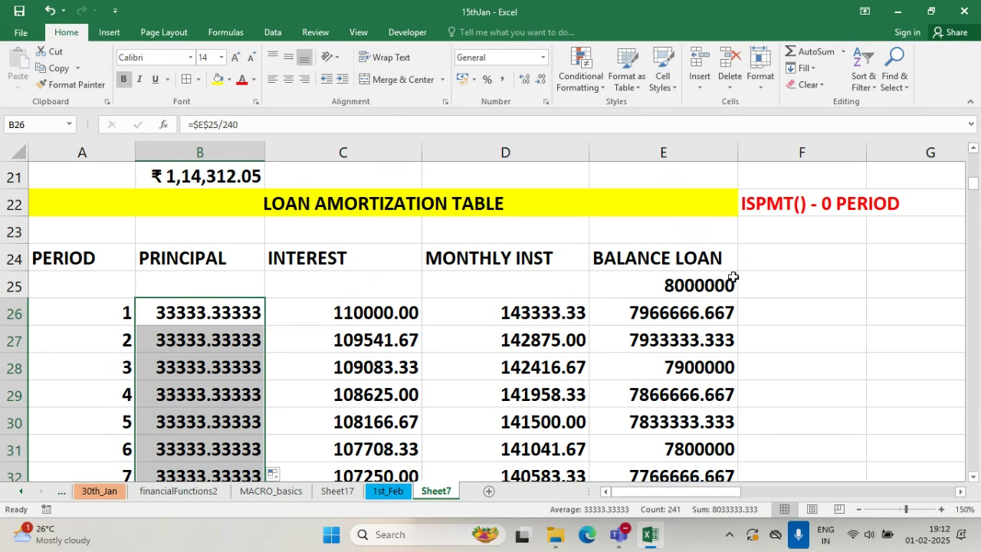
- Examine the recalculated amortization table down to its final periods, checking the closing loan balance
{"action": "left_click", "coordinate": [414, 375]}
{"action": "scroll", "coordinate": [460, 361], "scroll_direction": "down", "scroll_amount": 19}
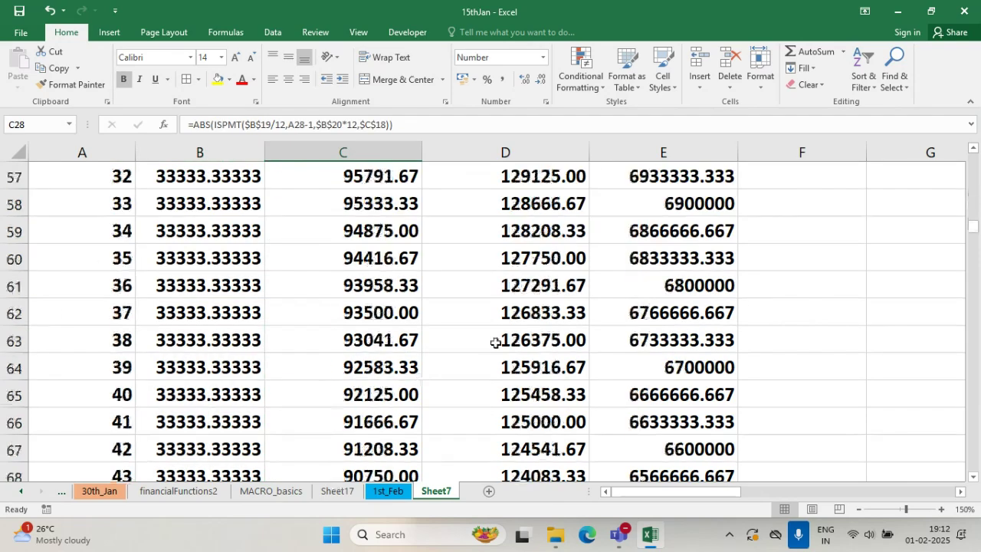
{"action": "scroll", "coordinate": [686, 393], "scroll_direction": "down", "scroll_amount": 20}
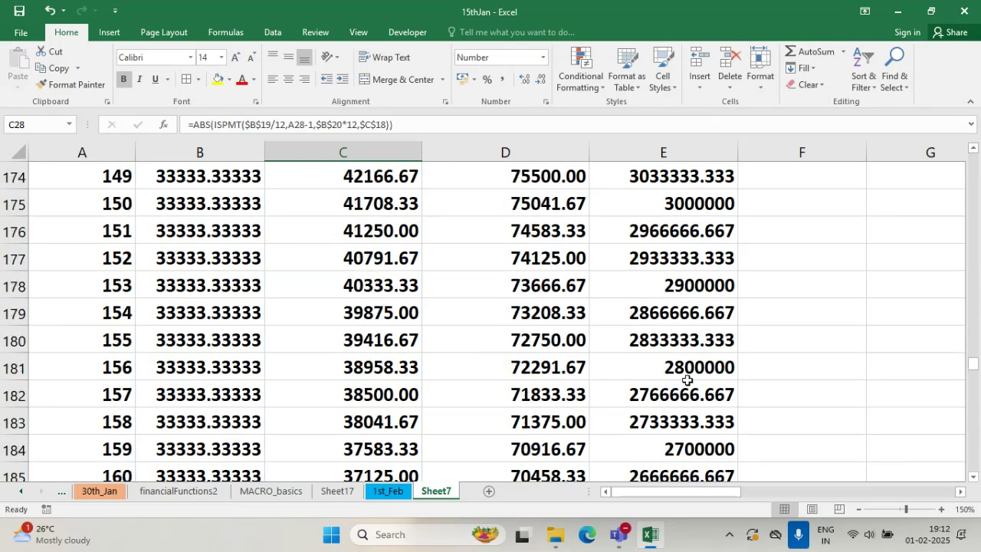
{"action": "scroll", "coordinate": [683, 374], "scroll_direction": "down", "scroll_amount": 20}
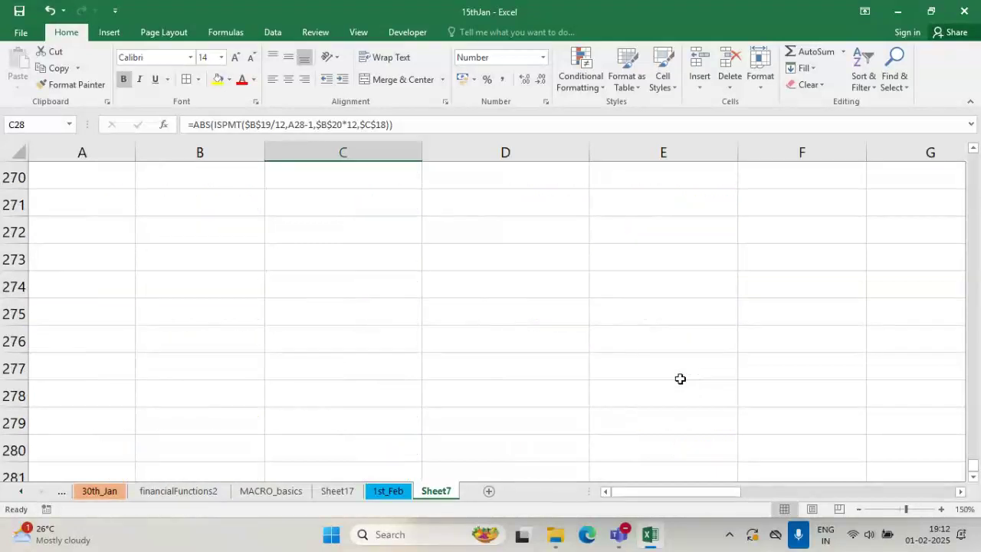
{"action": "scroll", "coordinate": [678, 375], "scroll_direction": "up", "scroll_amount": 2}
{"action": "scroll", "coordinate": [679, 344], "scroll_direction": "up", "scroll_amount": 2}
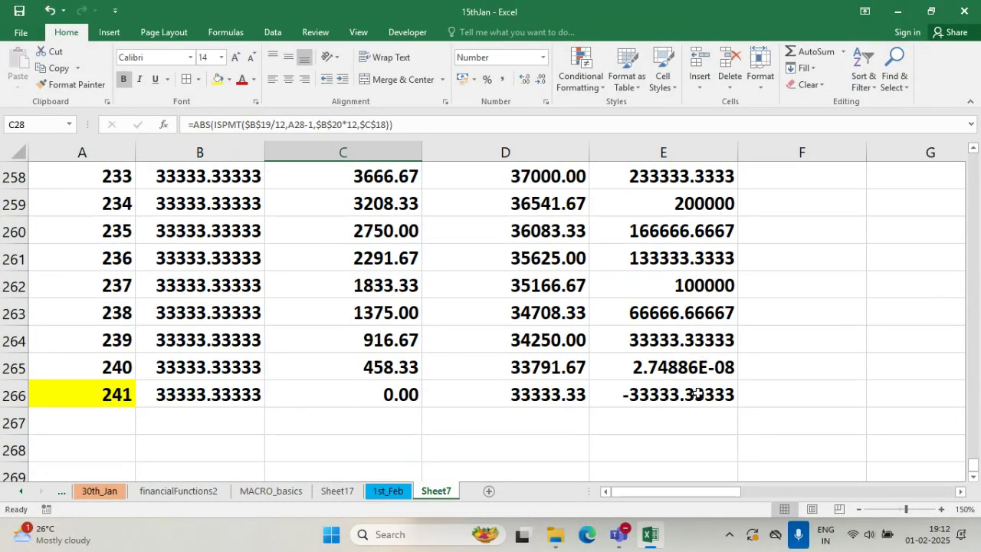
- Widen the BALANCE LOAN column and check the balance formulas for periods 240 and 241 in E265 and E266
{"action": "left_click", "coordinate": [713, 394]}
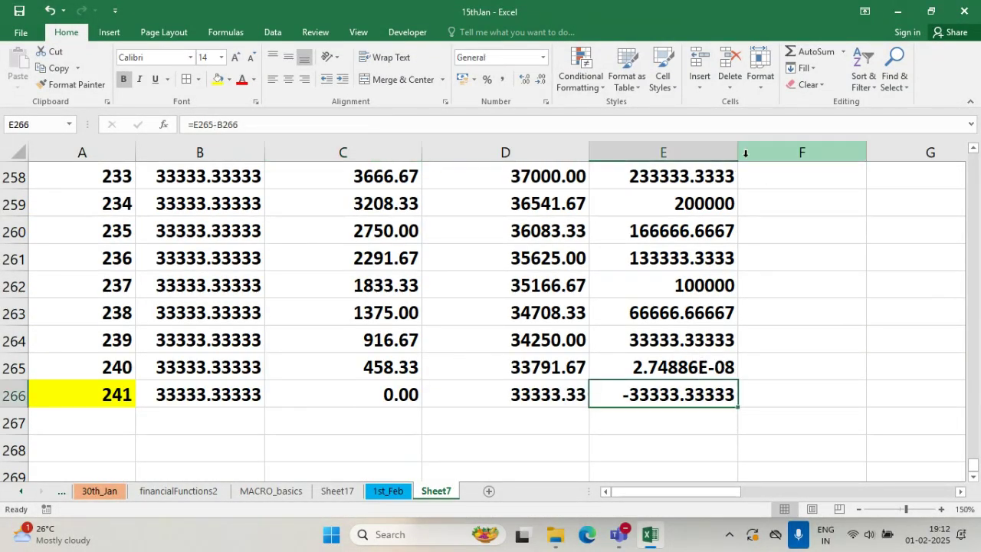
{"action": "left_click_drag", "start_coordinate": [738, 153], "coordinate": [778, 156]}
{"action": "left_click", "coordinate": [758, 370]}
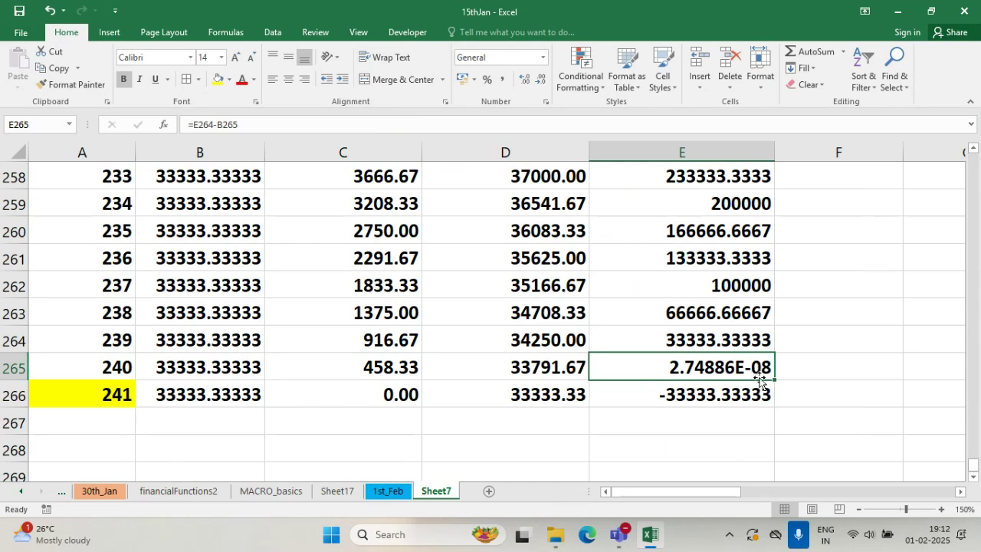
{"action": "left_click", "coordinate": [755, 396]}
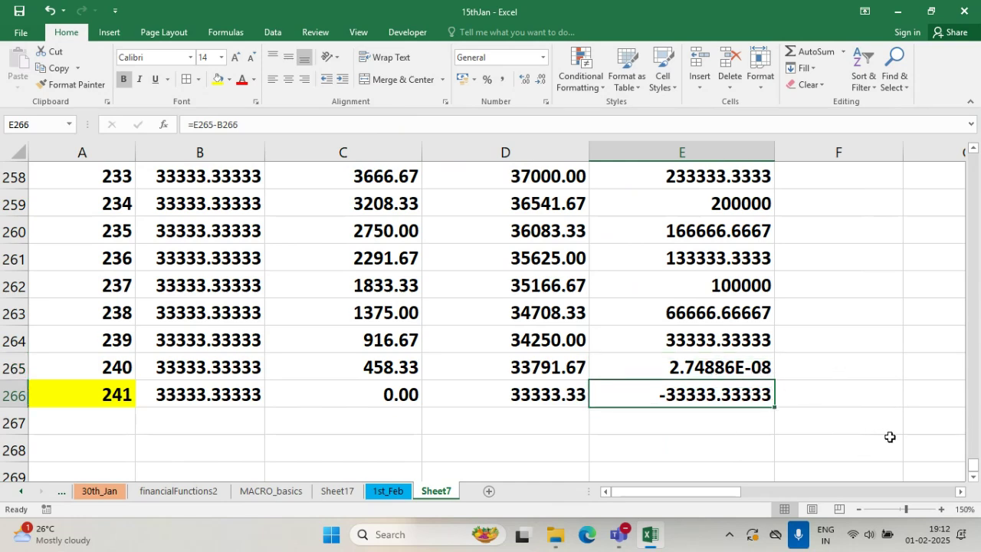
{"action": "left_click", "coordinate": [743, 369]}
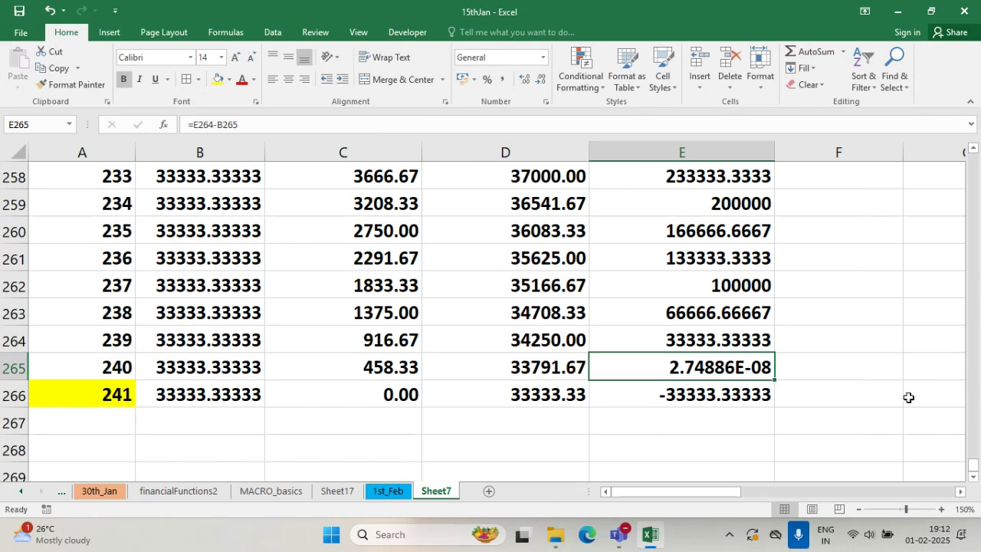
- Format the amortization values in B26:E266 as numbers with two decimal places
{"action": "left_click_drag", "start_coordinate": [975, 467], "coordinate": [967, 188]}
{"action": "left_click_drag", "start_coordinate": [161, 259], "coordinate": [675, 369]}
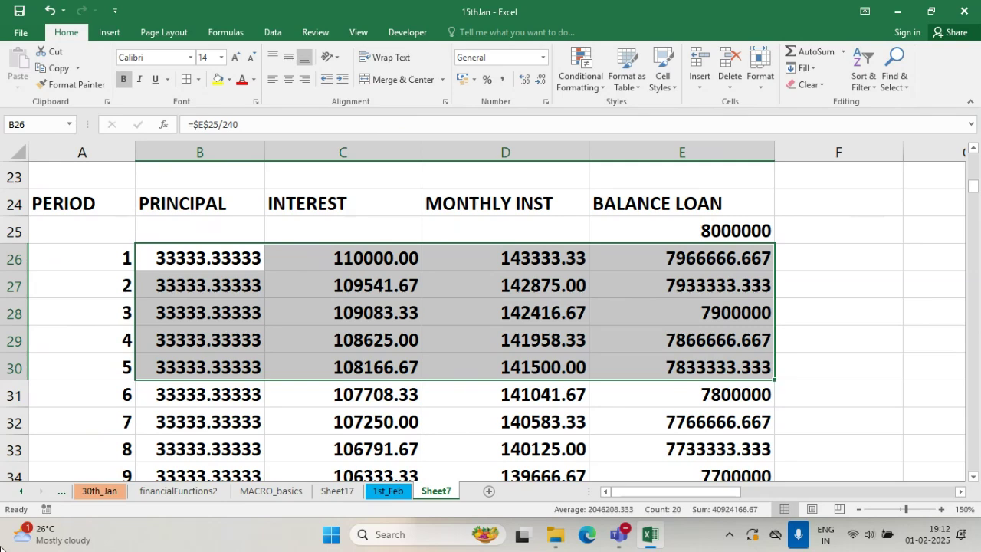
{"action": "key", "text": "ctrl+shift+Down"}
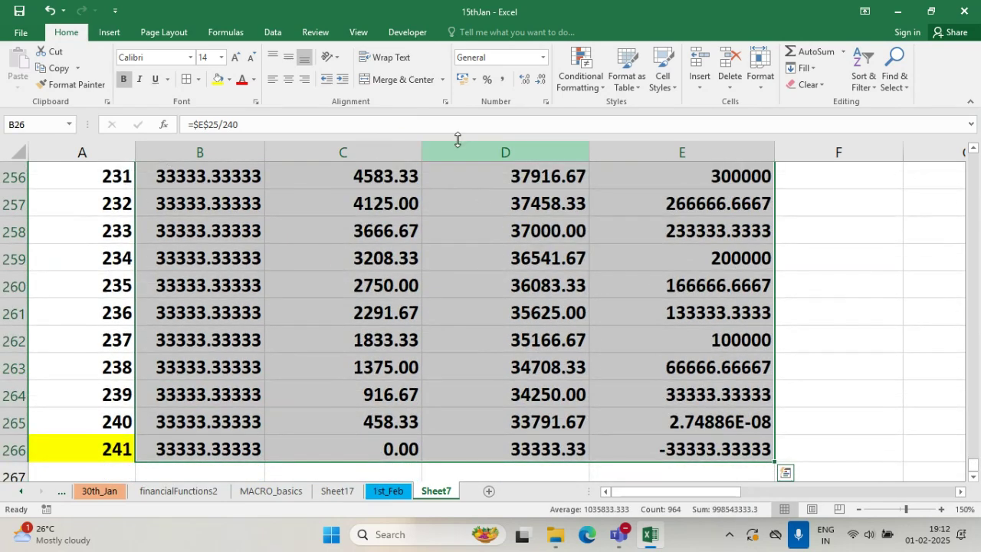
{"action": "left_click", "coordinate": [541, 80]}
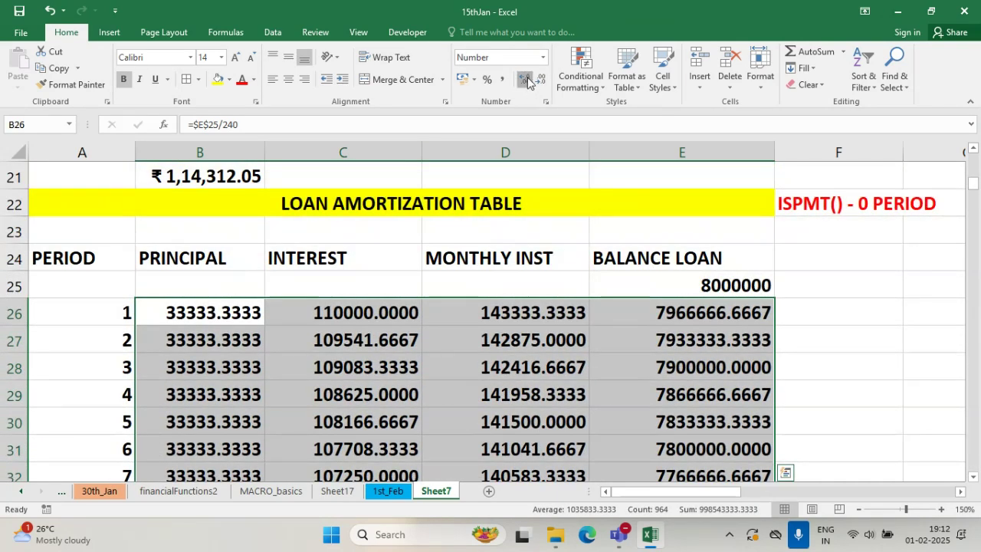
{"action": "left_click", "coordinate": [525, 82]}
{"action": "left_click", "coordinate": [526, 83]}
{"action": "left_click", "coordinate": [542, 81]}
{"action": "left_click", "coordinate": [542, 81]}
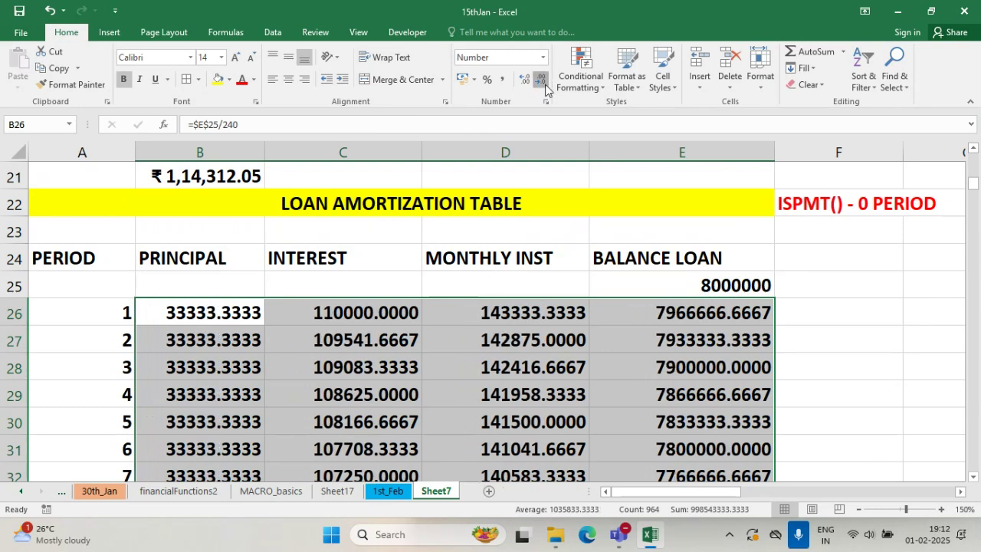
{"action": "left_click", "coordinate": [542, 82]}
{"action": "left_click", "coordinate": [541, 81]}
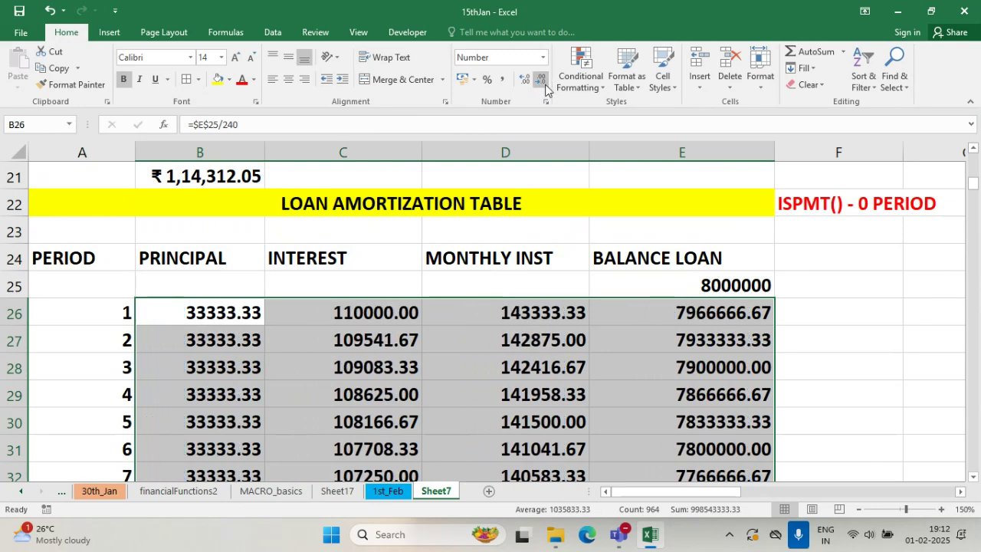
- Highlight the period 240 loan balance in E265 with a yellow fill
{"action": "scroll", "coordinate": [511, 345], "scroll_direction": "down", "scroll_amount": 11}
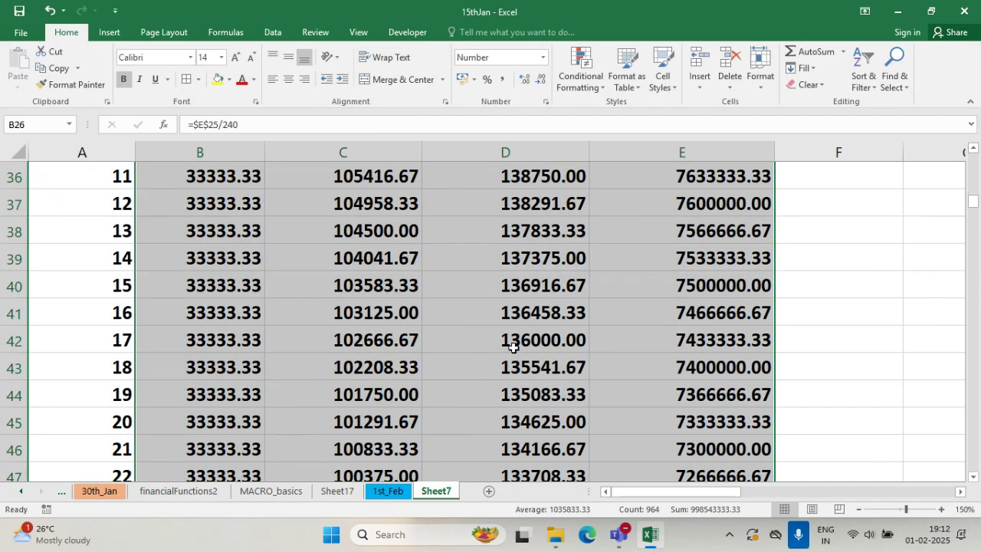
{"action": "scroll", "coordinate": [513, 347], "scroll_direction": "down", "scroll_amount": 3}
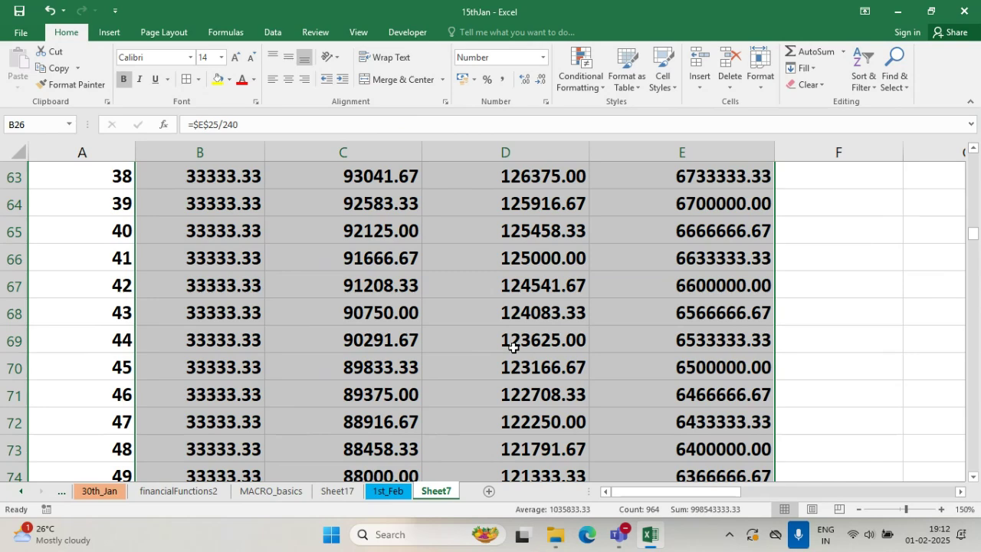
{"action": "scroll", "coordinate": [513, 347], "scroll_direction": "down", "scroll_amount": 16}
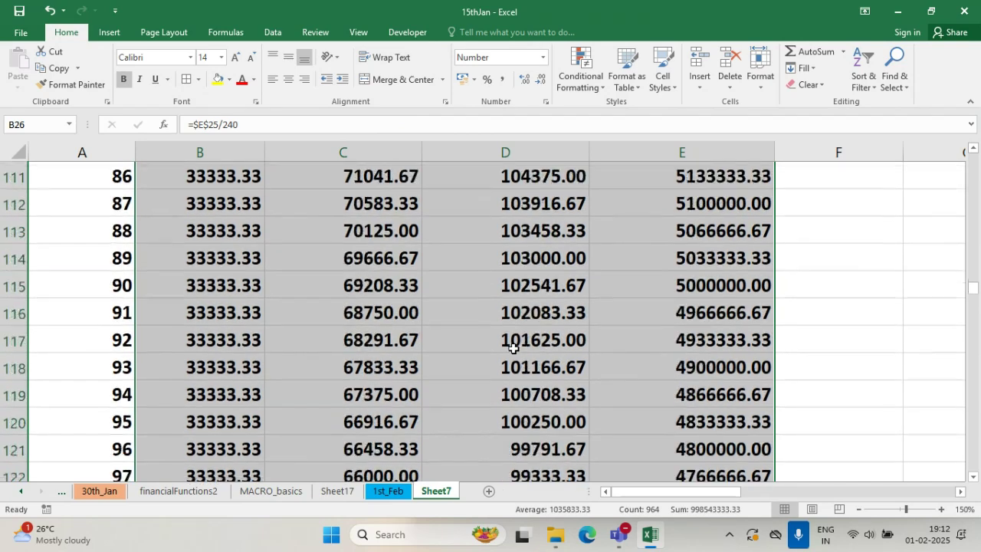
{"action": "scroll", "coordinate": [513, 347], "scroll_direction": "down", "scroll_amount": 20}
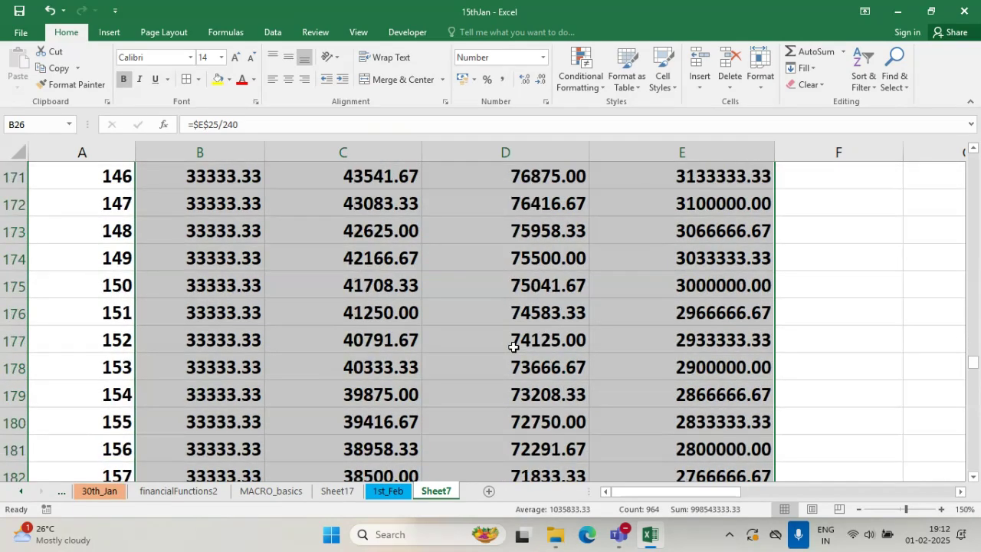
{"action": "scroll", "coordinate": [513, 347], "scroll_direction": "down", "scroll_amount": 20}
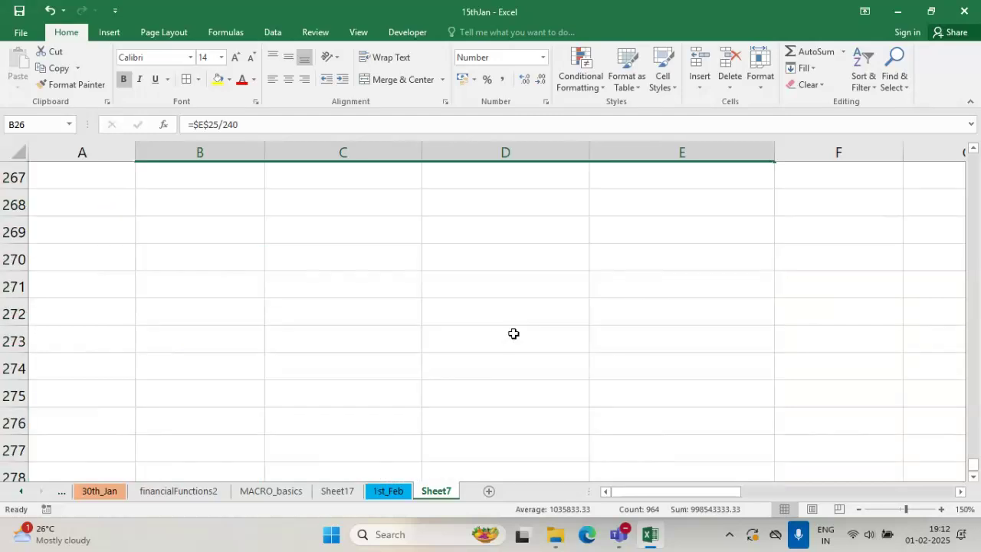
{"action": "scroll", "coordinate": [514, 333], "scroll_direction": "up", "scroll_amount": 2}
{"action": "scroll", "coordinate": [514, 333], "scroll_direction": "up", "scroll_amount": 1}
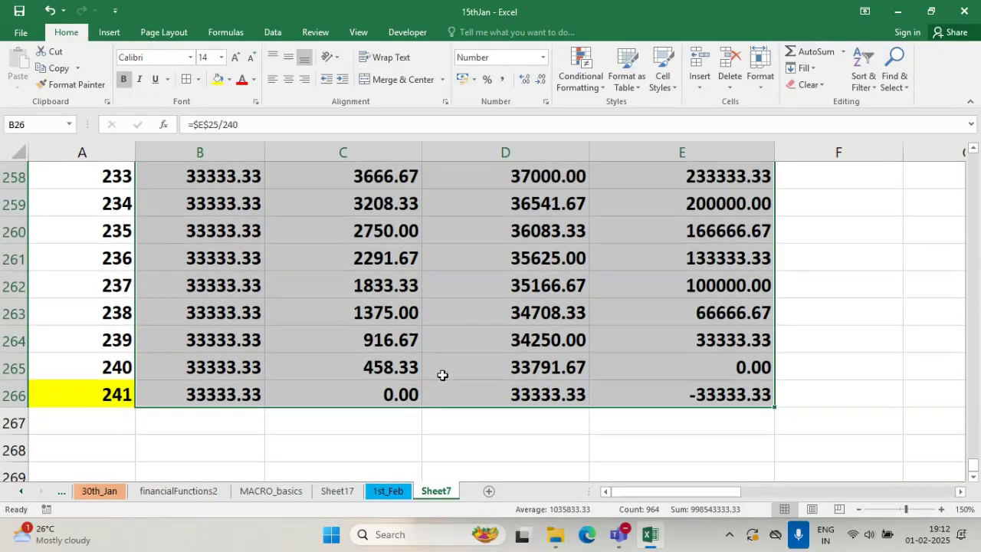
{"action": "left_click", "coordinate": [740, 416]}
{"action": "left_click", "coordinate": [746, 365]}
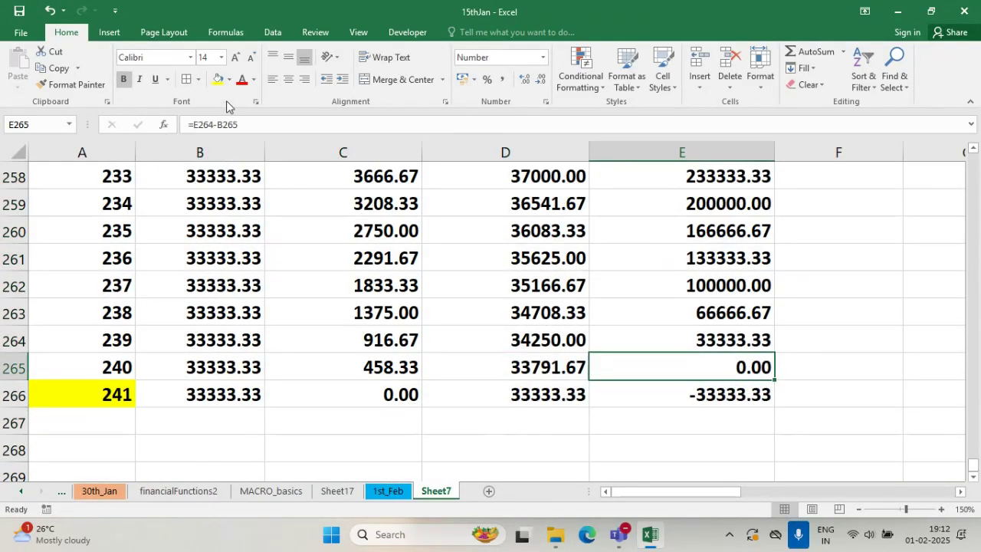
{"action": "left_click", "coordinate": [218, 79]}
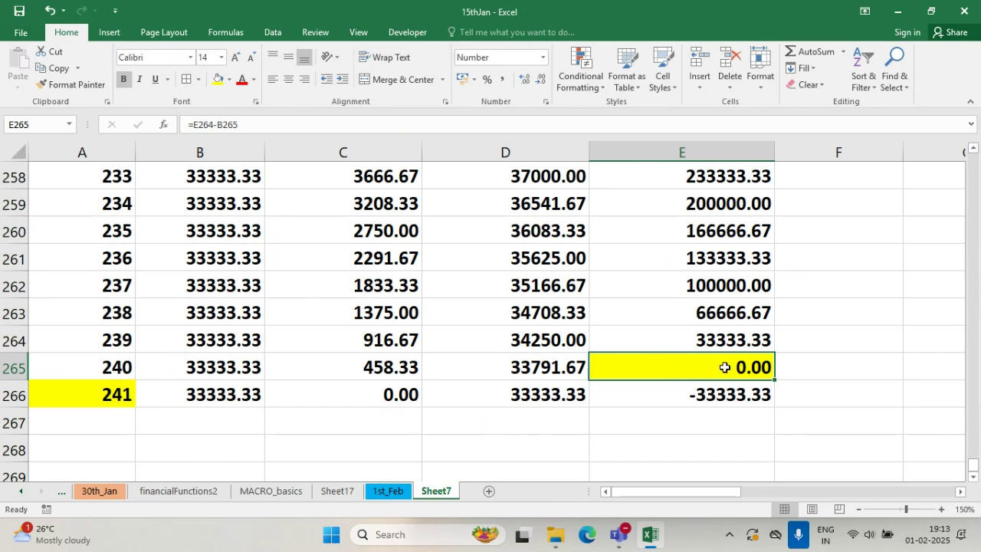
- Highlight the period 241 interest cell C266 with a yellow fill
{"action": "left_click_drag", "start_coordinate": [107, 387], "coordinate": [449, 383]}
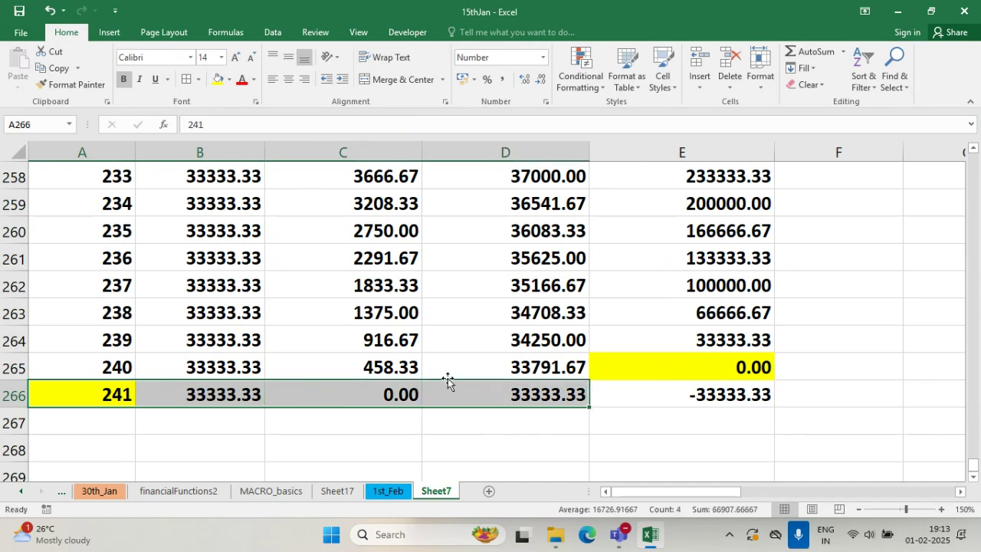
{"action": "left_click", "coordinate": [695, 363]}
{"action": "left_click", "coordinate": [348, 389]}
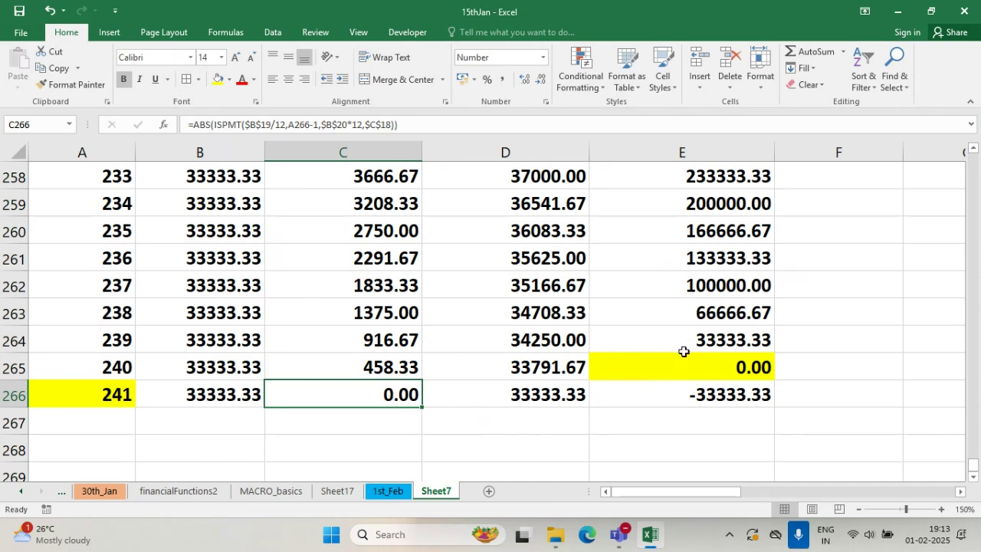
{"action": "left_click", "coordinate": [668, 371]}
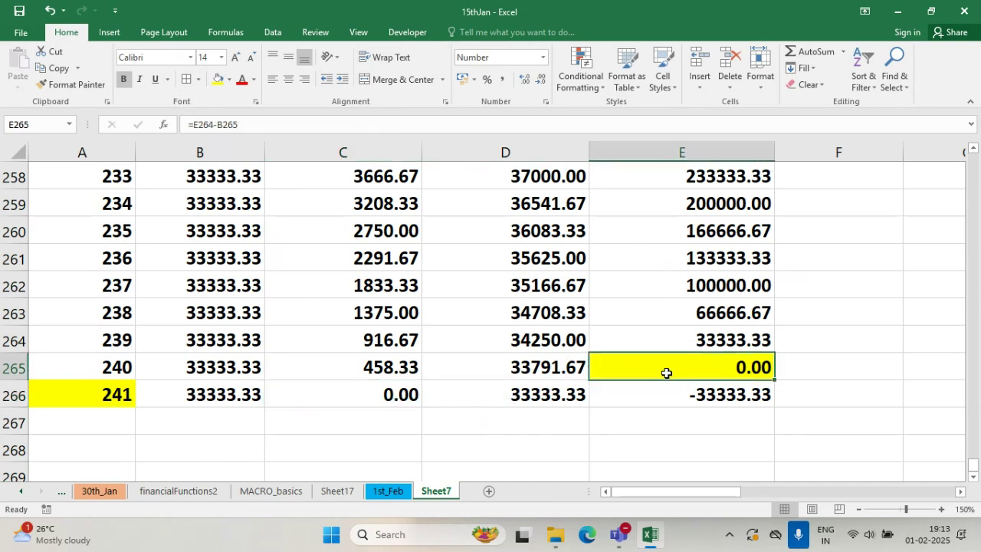
{"action": "left_click", "coordinate": [357, 408]}
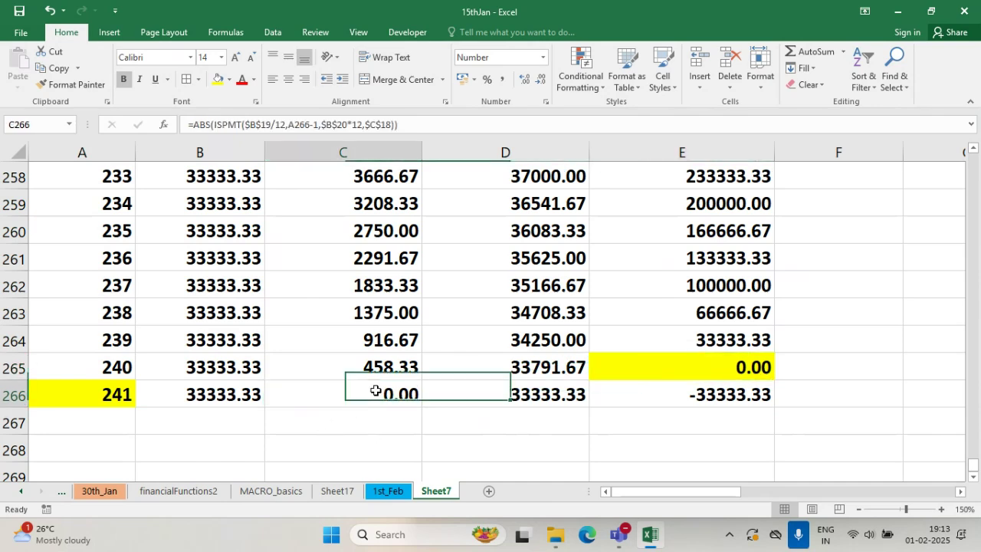
{"action": "left_click", "coordinate": [218, 79]}
{"action": "left_click", "coordinate": [636, 383]}
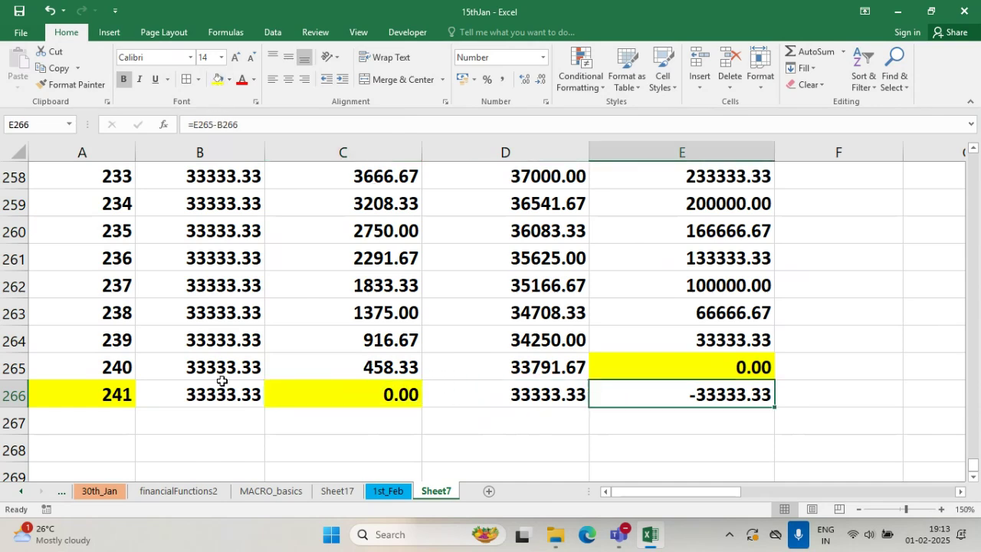
- Clear the contents of the extra period 241 row, A266:E266
{"action": "left_click_drag", "start_coordinate": [64, 394], "coordinate": [733, 410]}
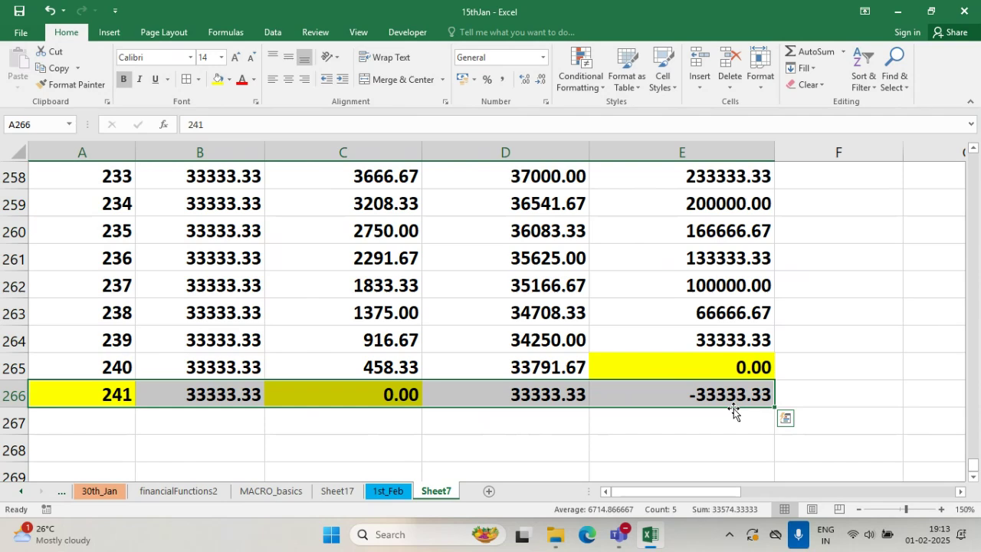
{"action": "key", "text": "Delete"}
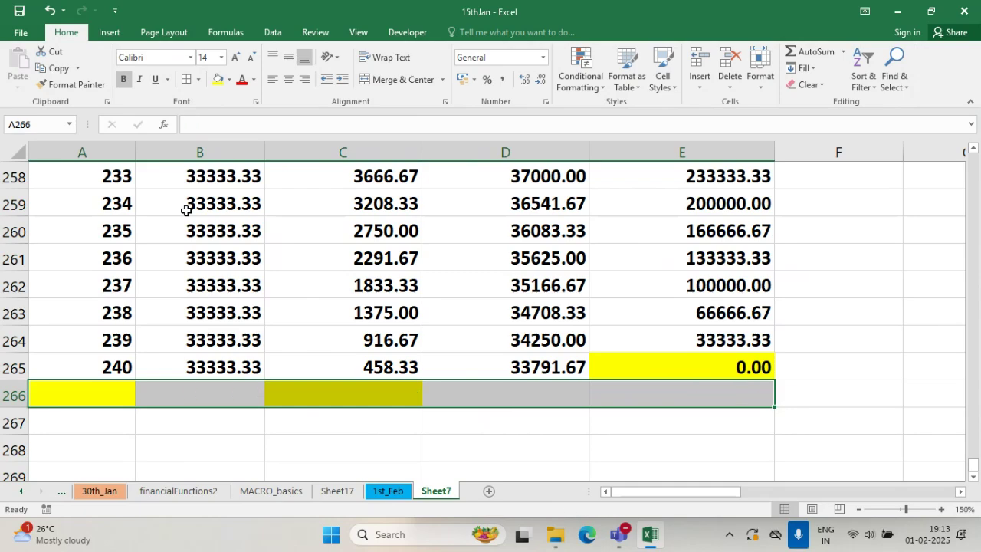
{"action": "left_click", "coordinate": [370, 414]}
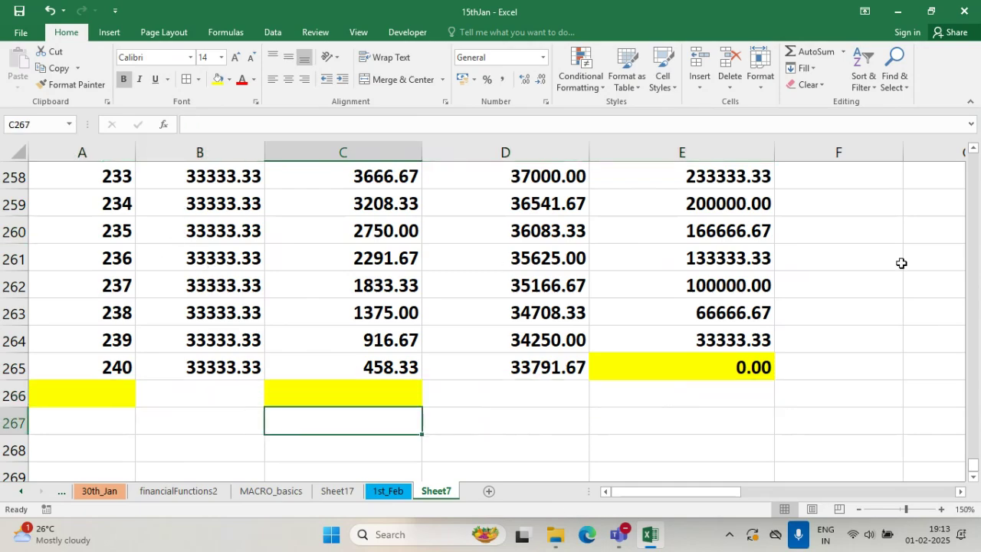
- Review the whole amortization table at 60% zoom, from the final period back up to its headings
{"action": "left_click", "coordinate": [859, 510]}
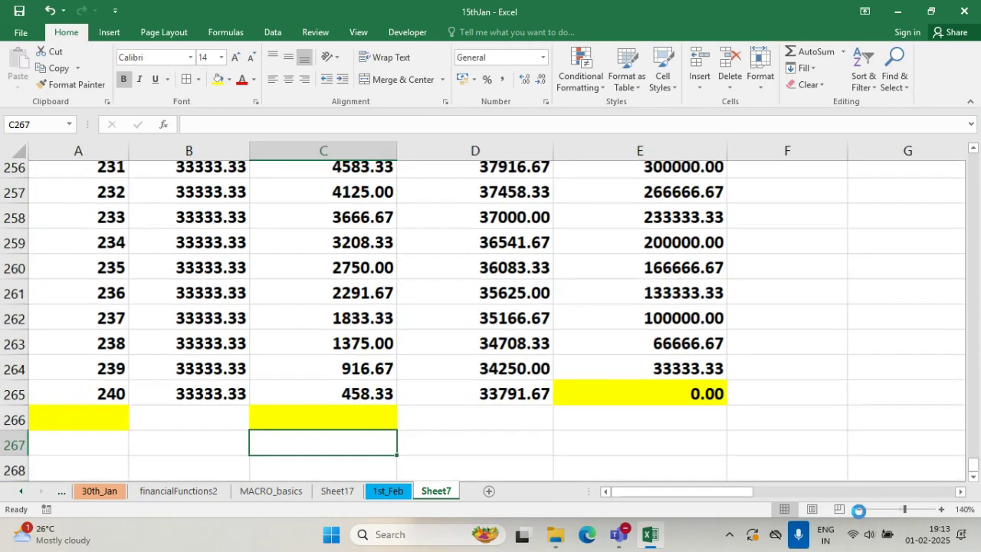
{"action": "left_click", "coordinate": [859, 510]}
{"action": "left_click", "coordinate": [859, 510]}
{"action": "left_click", "coordinate": [859, 509]}
{"action": "left_click", "coordinate": [859, 509]}
{"action": "left_click", "coordinate": [859, 510]}
{"action": "left_click", "coordinate": [859, 510]}
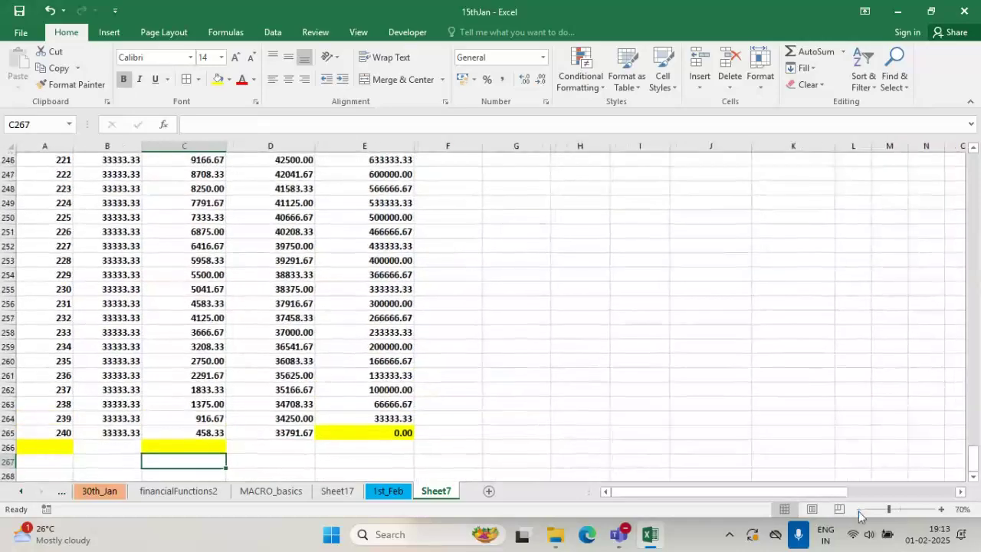
{"action": "left_click", "coordinate": [860, 509]}
{"action": "left_click", "coordinate": [859, 509]}
{"action": "scroll", "coordinate": [295, 398], "scroll_direction": "up", "scroll_amount": 7}
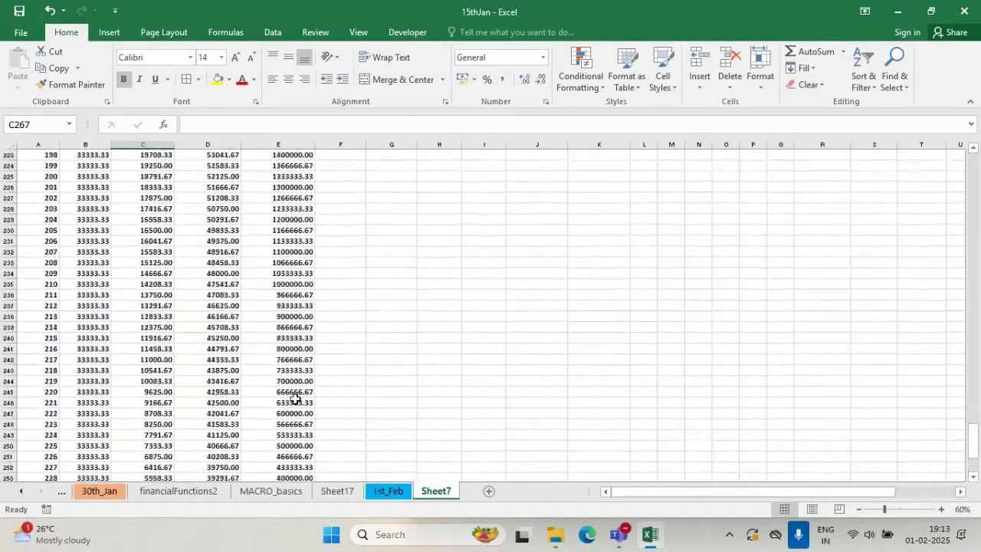
{"action": "scroll", "coordinate": [295, 399], "scroll_direction": "up", "scroll_amount": 20}
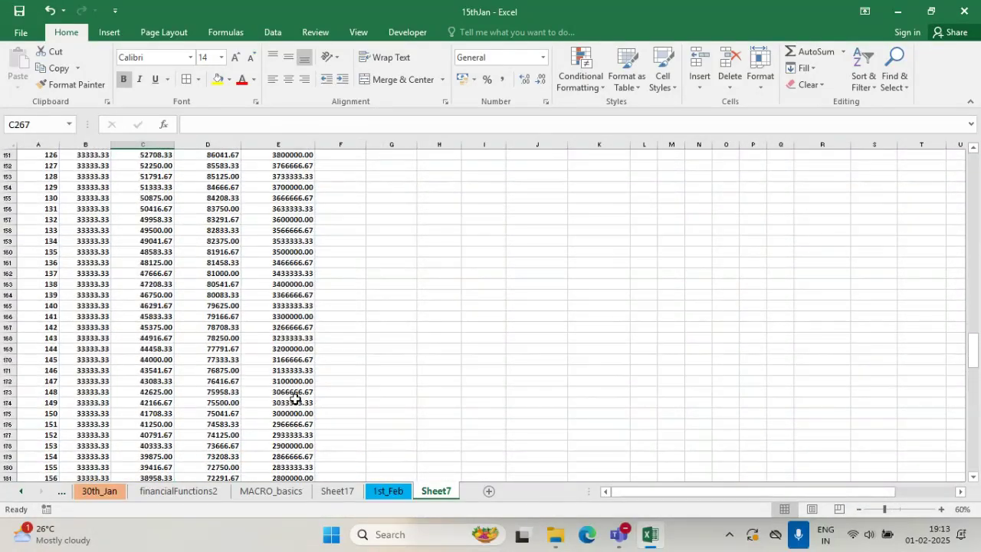
{"action": "scroll", "coordinate": [295, 399], "scroll_direction": "up", "scroll_amount": 20}
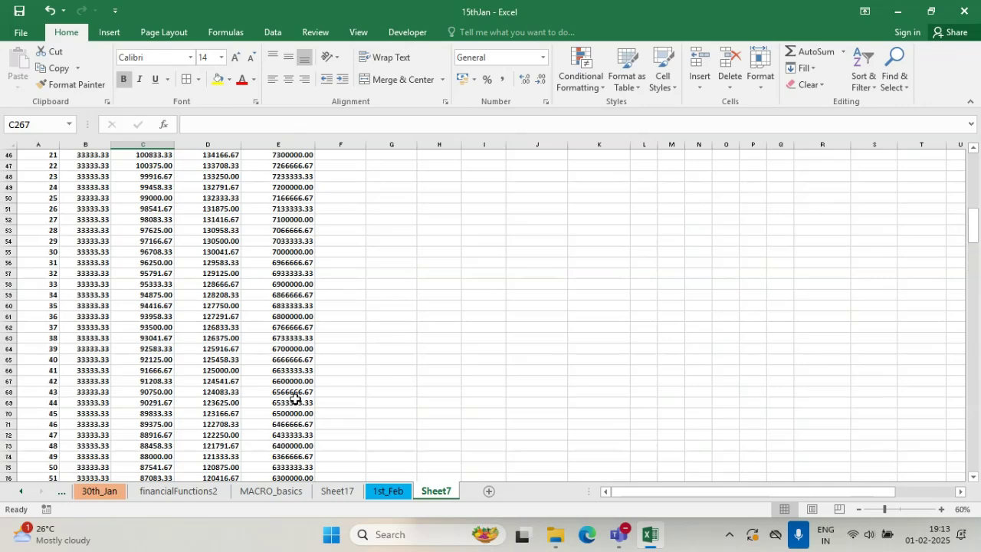
{"action": "scroll", "coordinate": [295, 398], "scroll_direction": "up", "scroll_amount": 1}
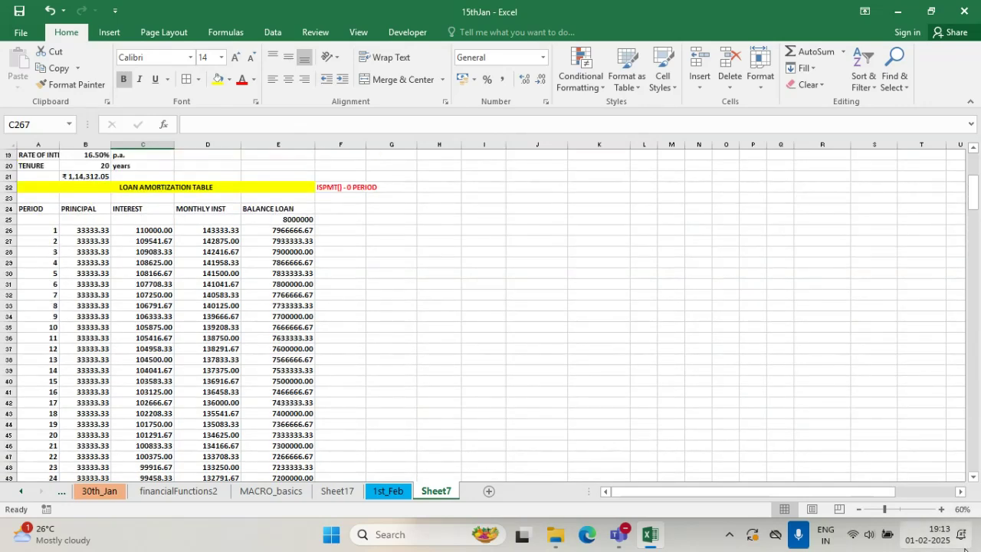
- Enlarge the sheet to 178% zoom and bring columns A to E of the amortization table back into view
{"action": "left_click", "coordinate": [938, 510]}
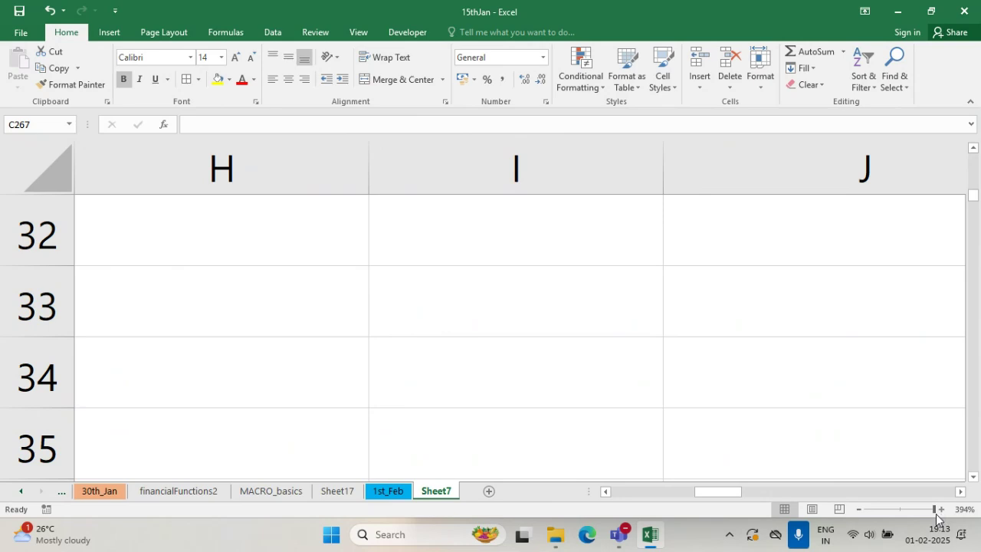
{"action": "left_click", "coordinate": [938, 512]}
{"action": "left_click_drag", "start_coordinate": [920, 510], "coordinate": [651, 512]}
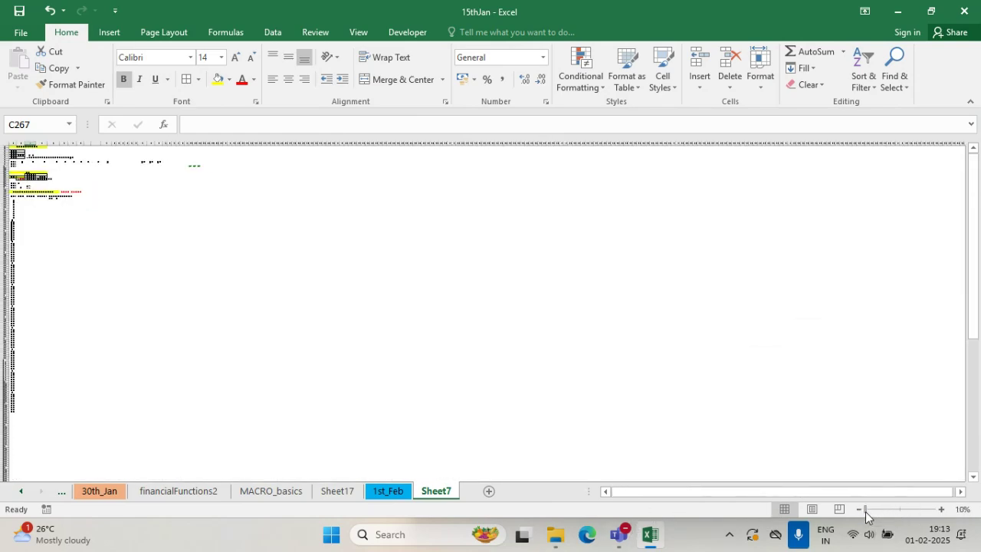
{"action": "left_click_drag", "start_coordinate": [865, 509], "coordinate": [910, 514]}
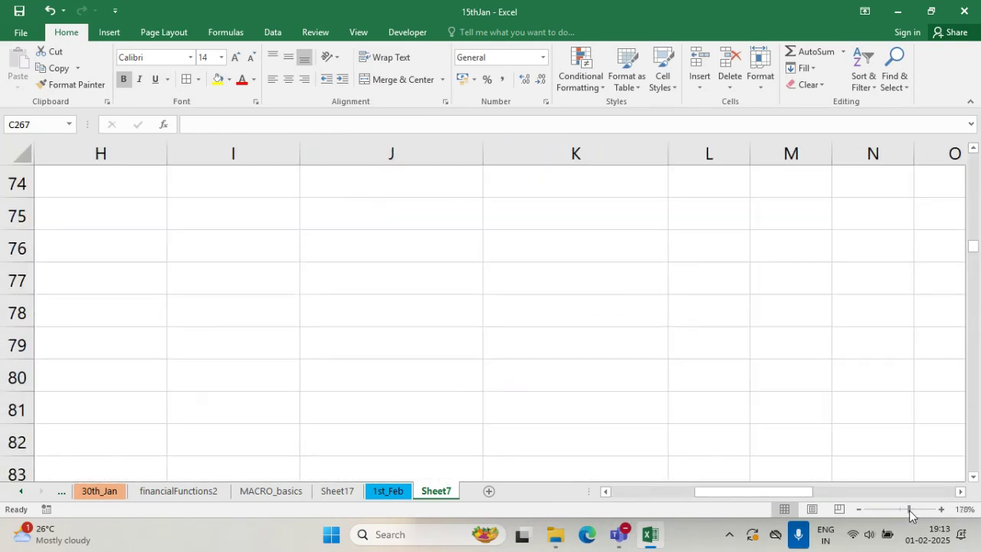
{"action": "left_click", "coordinate": [630, 493]}
{"action": "left_click", "coordinate": [630, 497]}
{"action": "scroll", "coordinate": [452, 394], "scroll_direction": "up", "scroll_amount": 16}
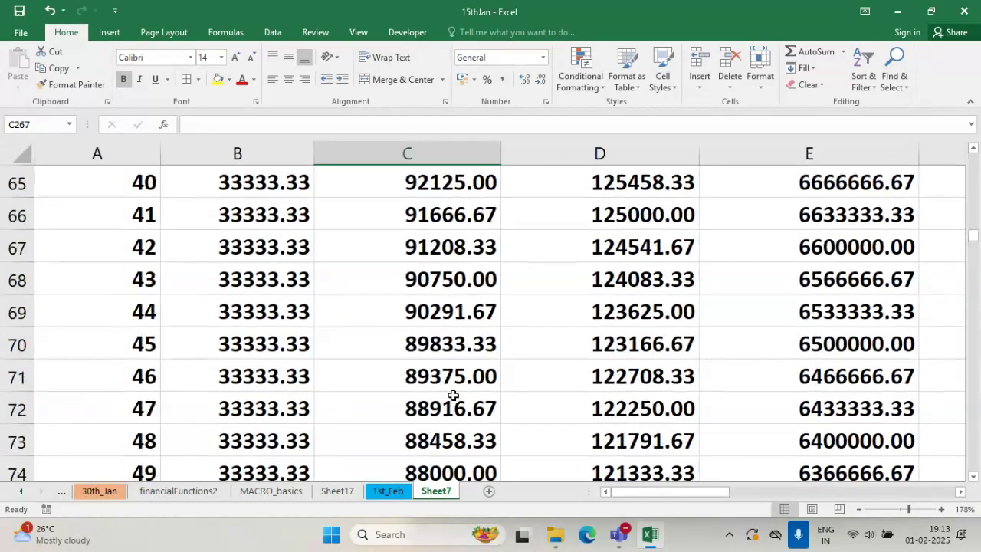
- Bring the loan amortization table's headings and first periods into view at 130% zoom and inspect the period 1 balance formula in E26
{"action": "scroll", "coordinate": [452, 394], "scroll_direction": "up", "scroll_amount": 8}
{"action": "scroll", "coordinate": [448, 394], "scroll_direction": "down", "scroll_amount": 3}
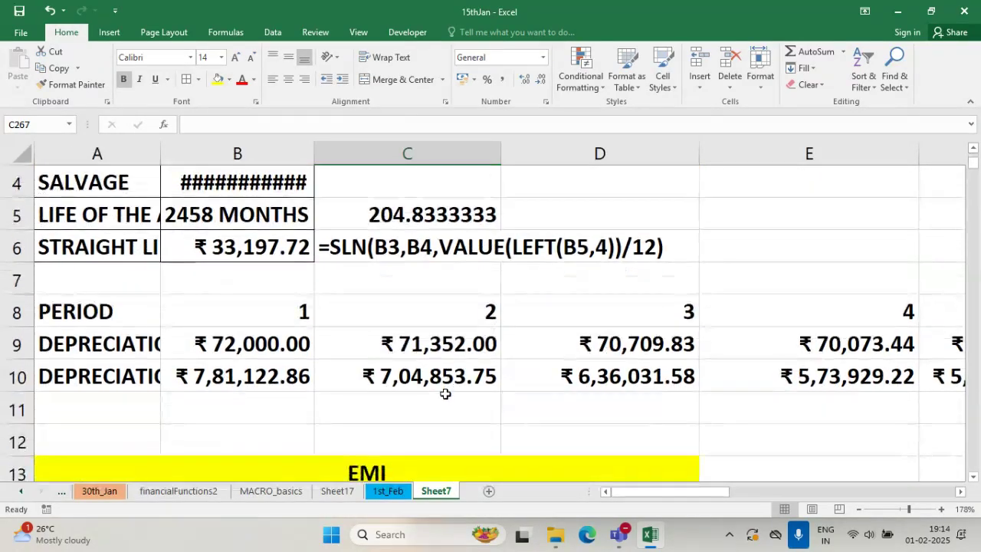
{"action": "scroll", "coordinate": [445, 394], "scroll_direction": "down", "scroll_amount": 3}
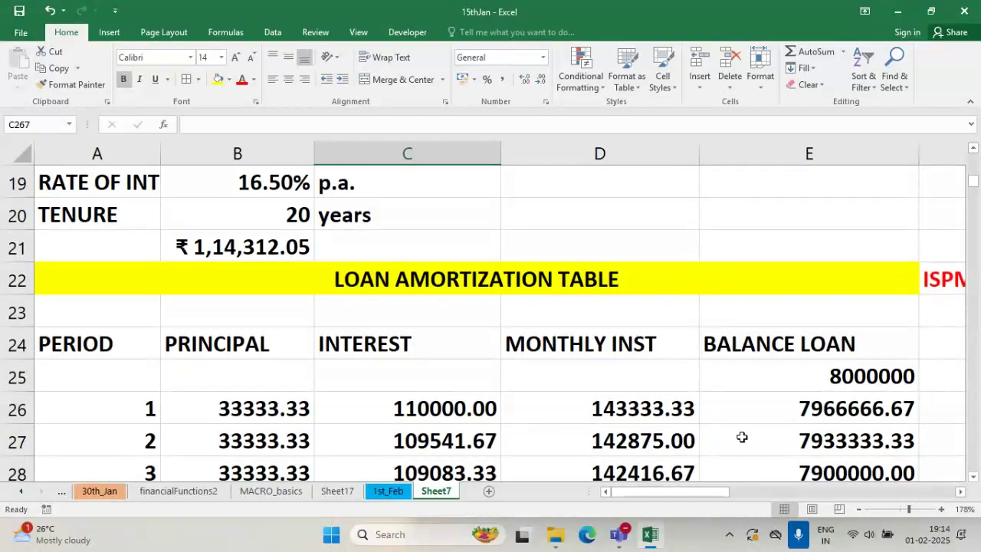
{"action": "left_click", "coordinate": [858, 509]}
{"action": "left_click", "coordinate": [858, 509]}
{"action": "left_click", "coordinate": [858, 509]}
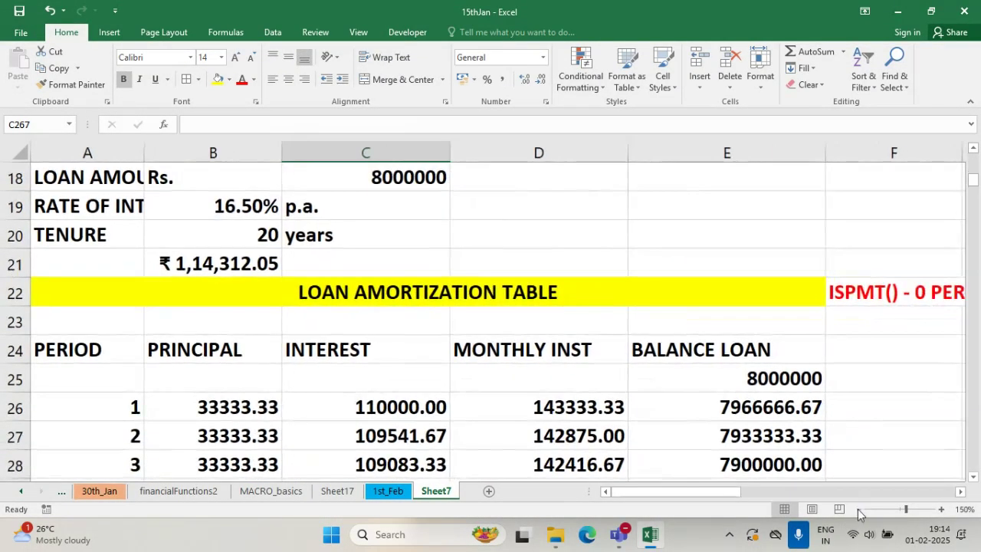
{"action": "left_click", "coordinate": [859, 509]}
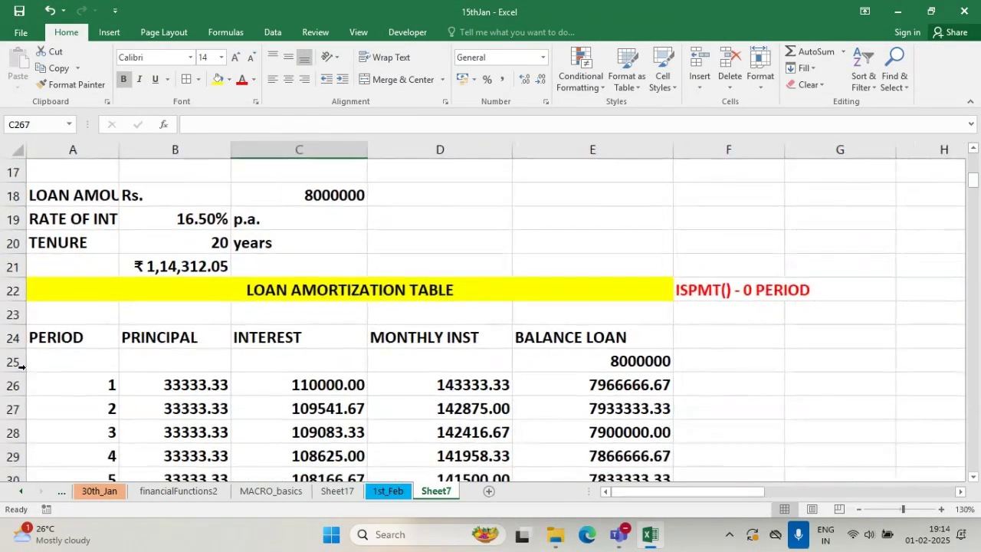
{"action": "left_click", "coordinate": [636, 384]}
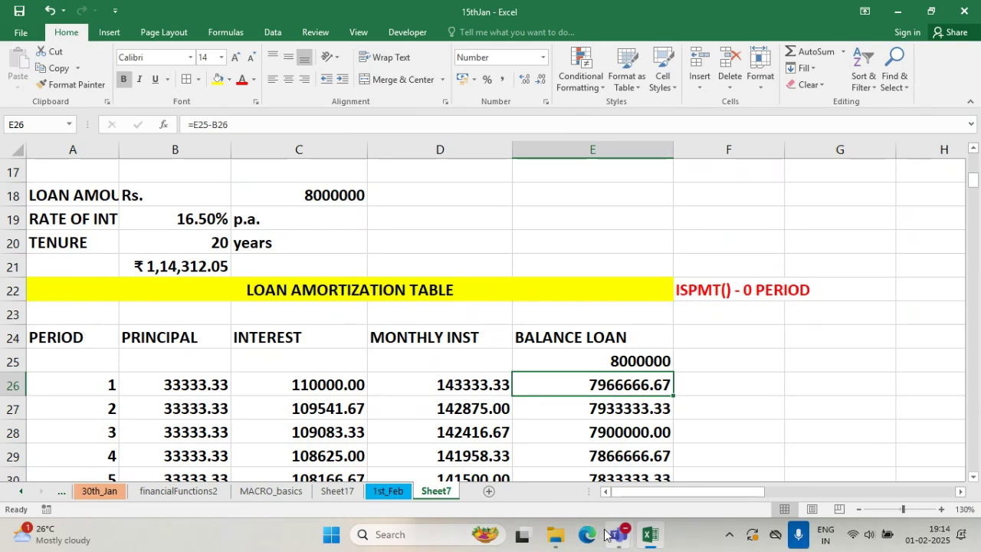
- Switch to the Teams live event, read the recent attendee questions in the Q&A, and return to the Excel workbook
{"action": "mouse_move", "coordinate": [618, 536]}
{"action": "left_click", "coordinate": [643, 460]}
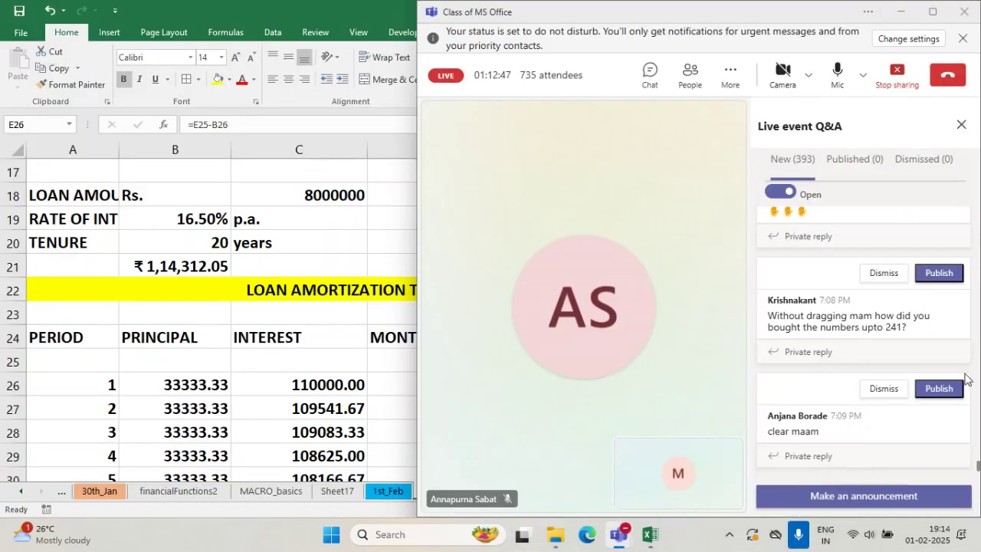
{"action": "scroll", "coordinate": [858, 387], "scroll_direction": "down", "scroll_amount": 5}
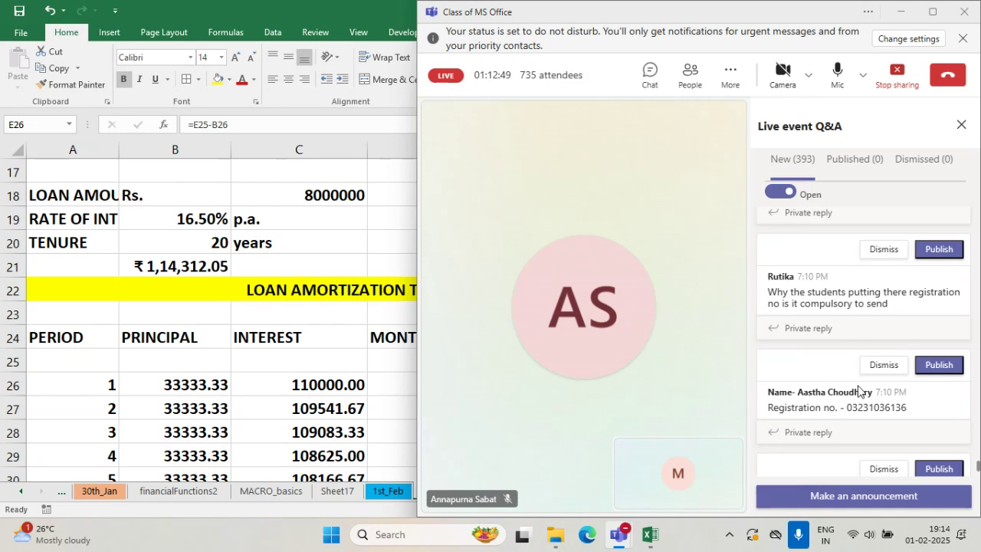
{"action": "scroll", "coordinate": [858, 391], "scroll_direction": "down", "scroll_amount": 2}
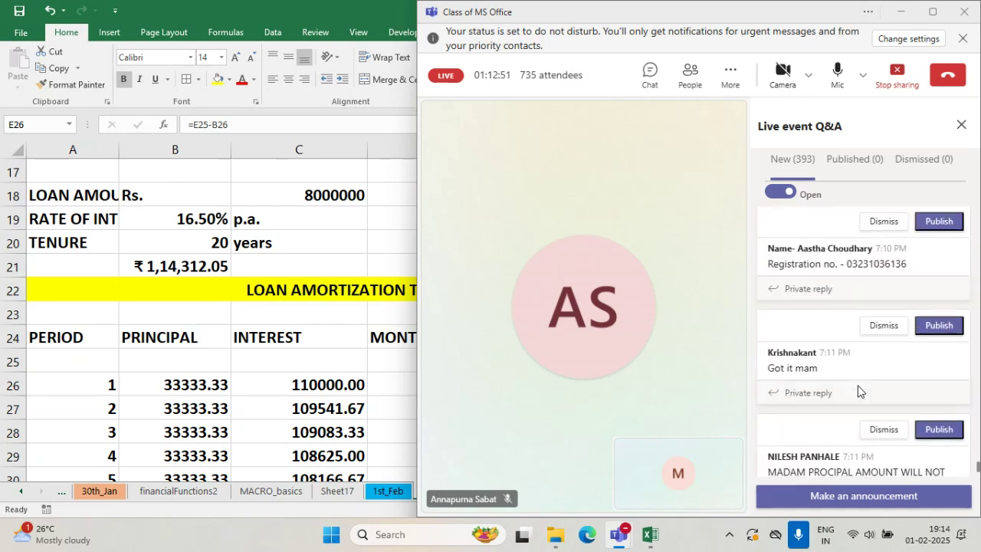
{"action": "scroll", "coordinate": [858, 391], "scroll_direction": "down", "scroll_amount": 2}
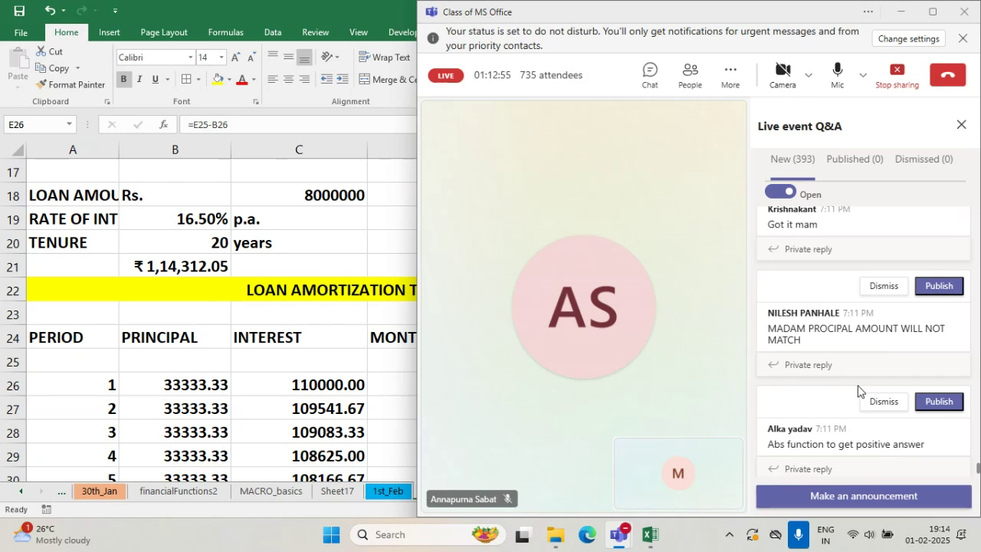
{"action": "scroll", "coordinate": [859, 391], "scroll_direction": "down", "scroll_amount": 2}
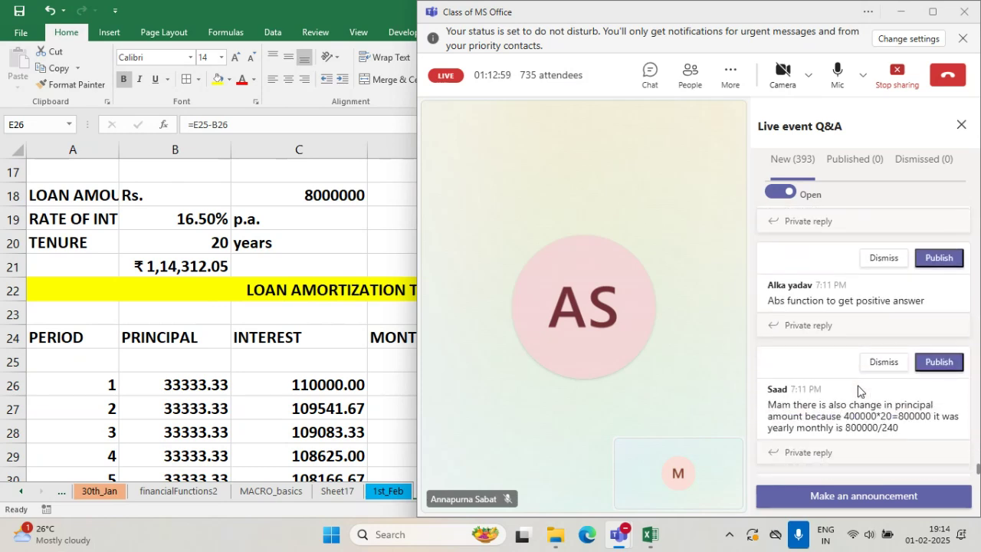
{"action": "scroll", "coordinate": [858, 391], "scroll_direction": "down", "scroll_amount": 1}
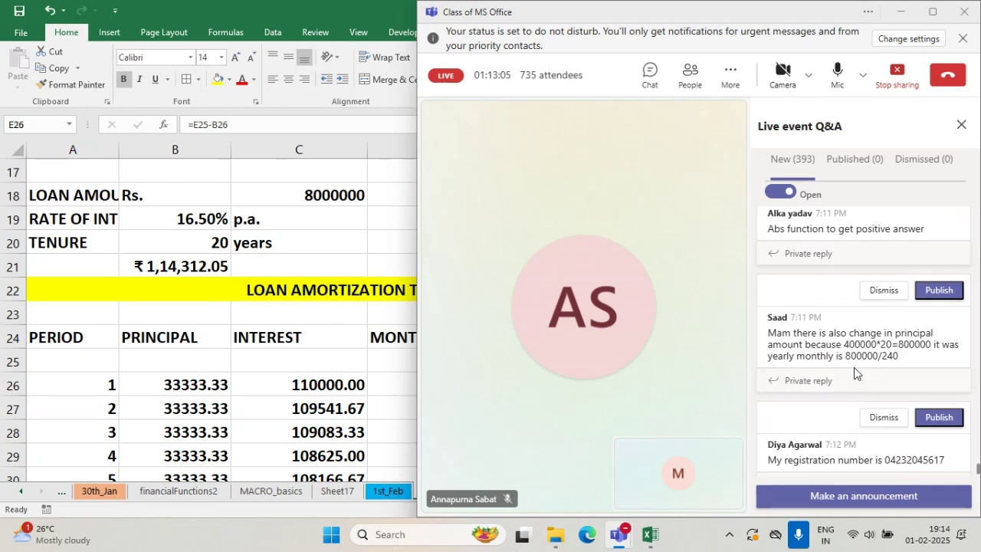
{"action": "scroll", "coordinate": [849, 370], "scroll_direction": "down", "scroll_amount": 2}
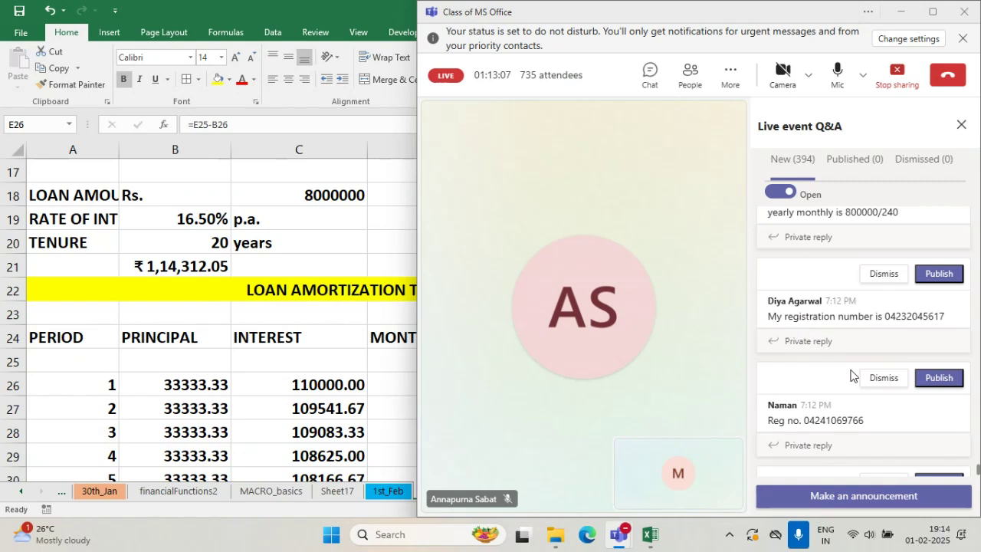
{"action": "scroll", "coordinate": [851, 374], "scroll_direction": "down", "scroll_amount": 3}
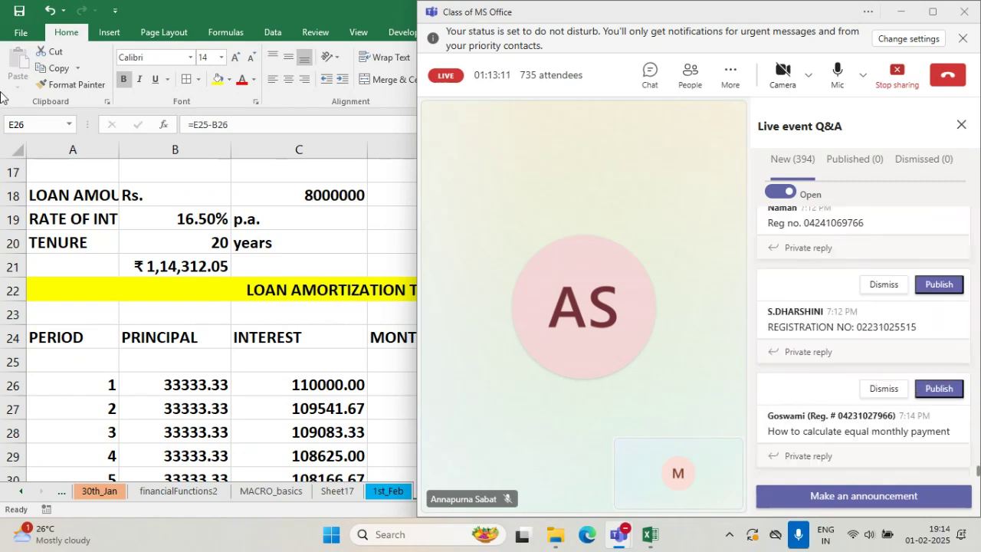
{"action": "left_click", "coordinate": [283, 348]}
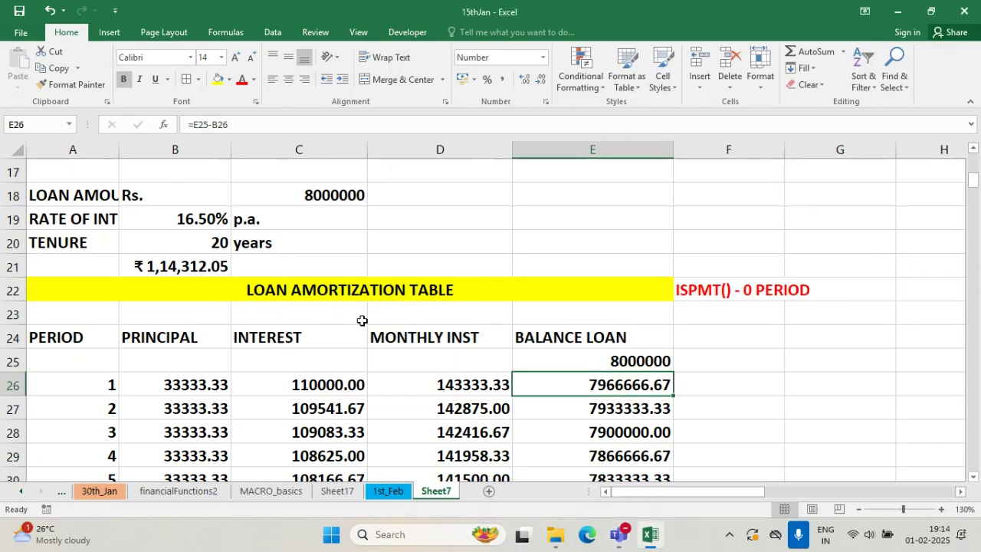
- Inspect the instalment formula in D26 and examine the proposal outflows B3:D3 in the financialFunctions2 IRR table at 110% zoom
{"action": "left_click", "coordinate": [370, 388]}
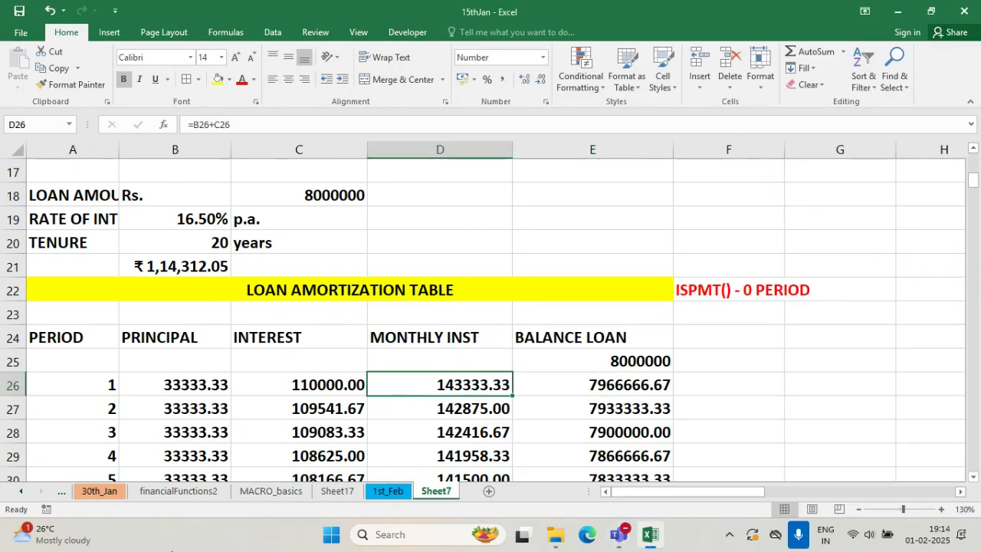
{"action": "left_click", "coordinate": [198, 497]}
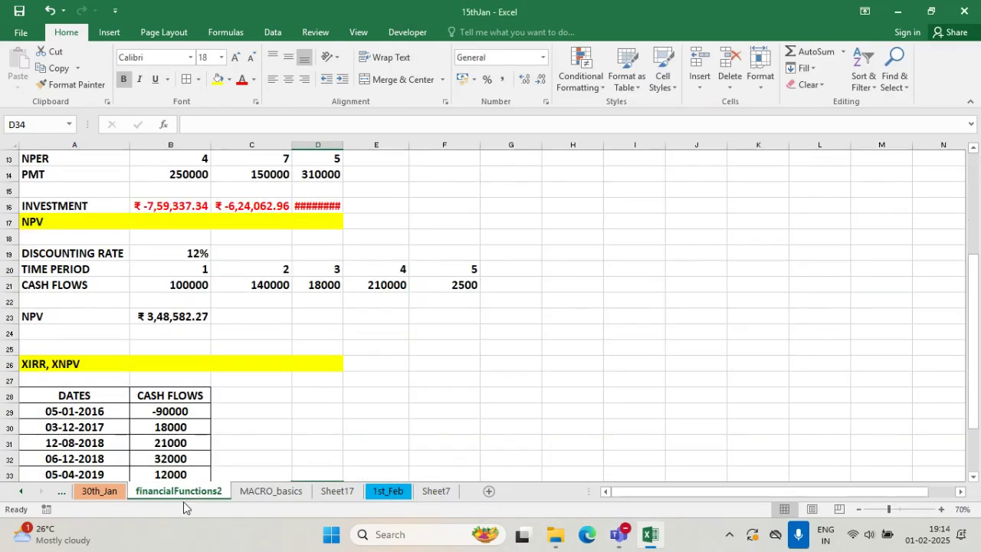
{"action": "scroll", "coordinate": [359, 333], "scroll_direction": "up", "scroll_amount": 4}
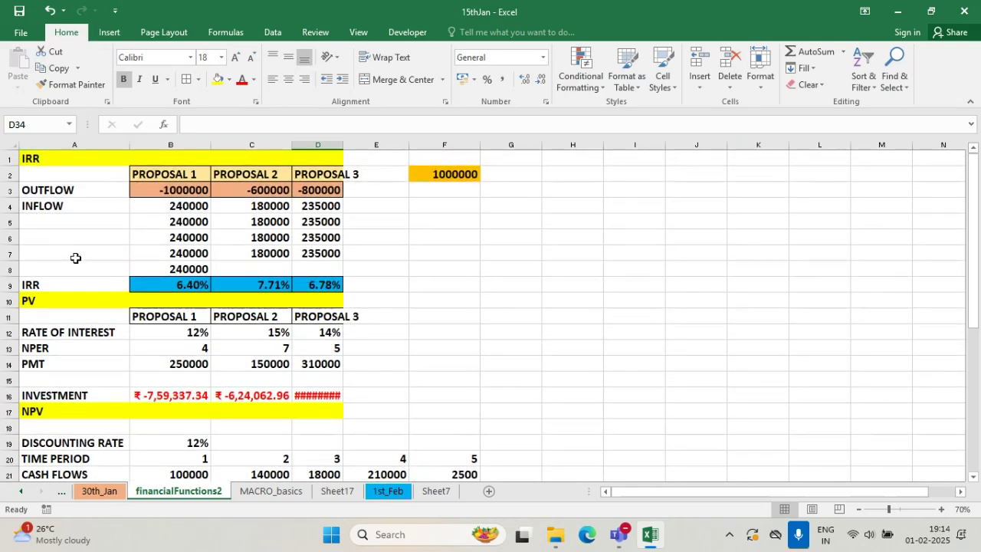
{"action": "left_click", "coordinate": [942, 508]}
{"action": "left_click", "coordinate": [941, 509]}
{"action": "left_click", "coordinate": [941, 509]}
{"action": "left_click", "coordinate": [941, 509]}
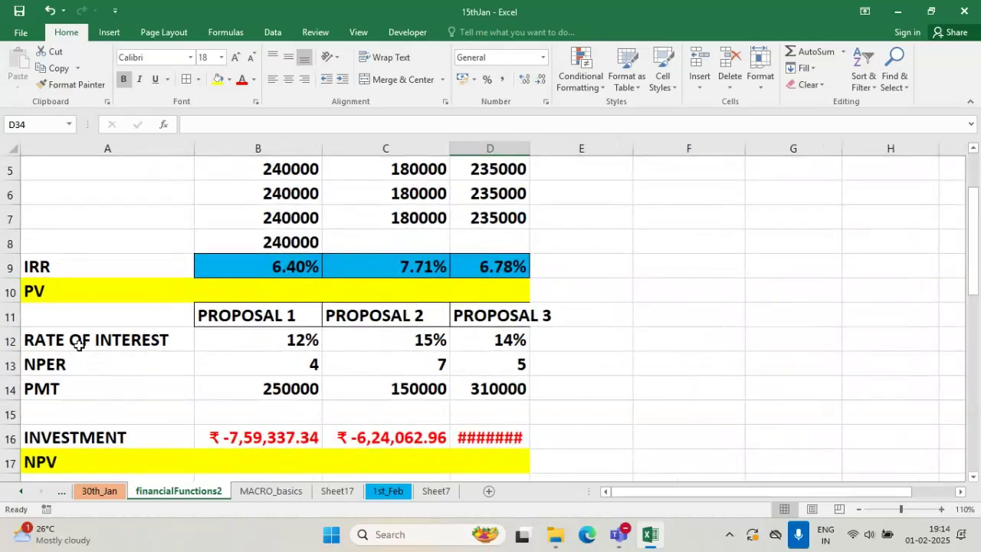
{"action": "scroll", "coordinate": [160, 372], "scroll_direction": "up", "scroll_amount": 2}
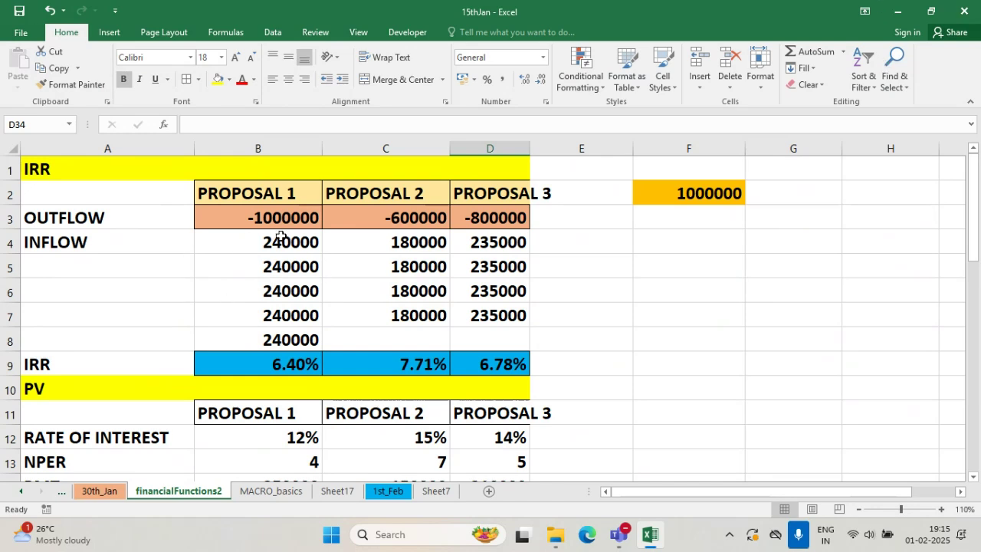
{"action": "left_click_drag", "start_coordinate": [254, 219], "coordinate": [475, 220]}
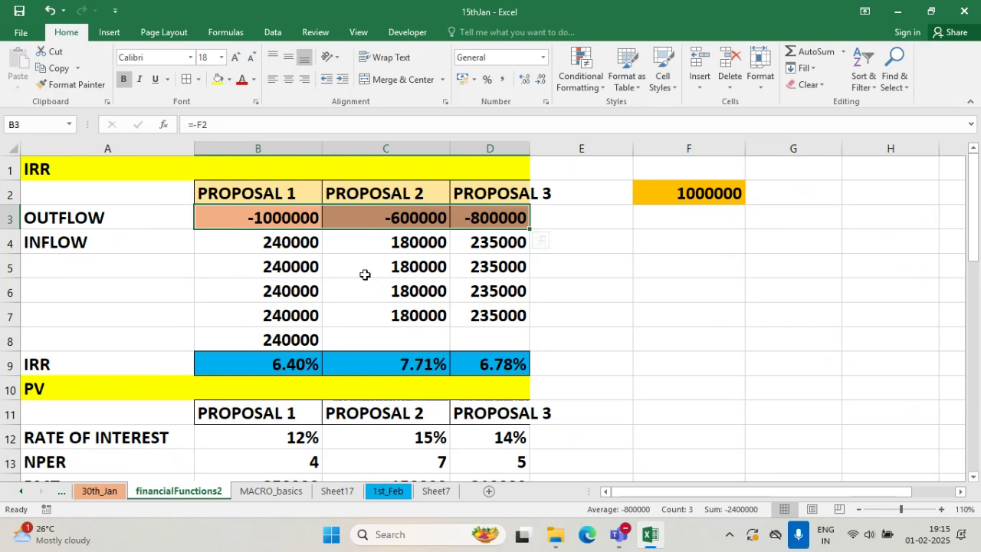
{"action": "left_click", "coordinate": [735, 381]}
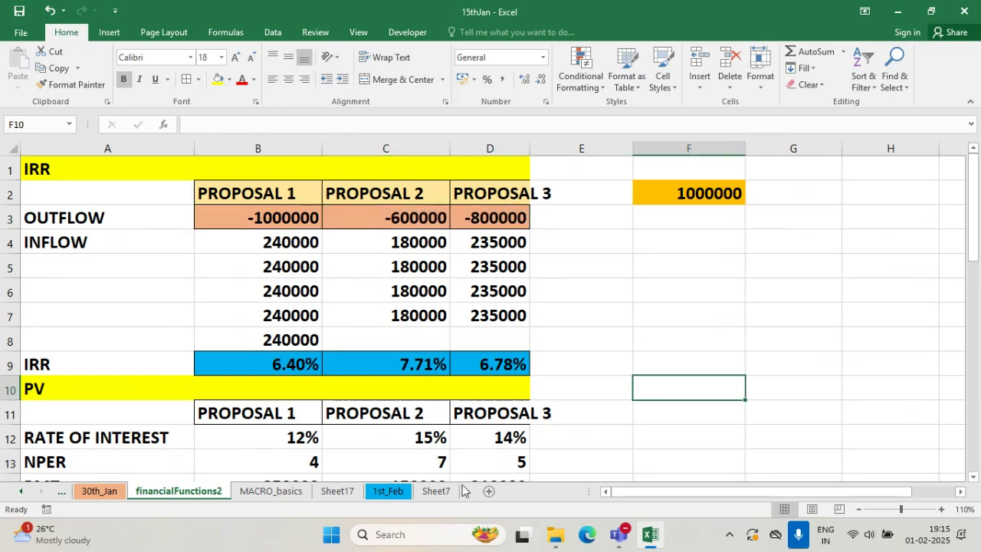
- On Sheet7 at 140% zoom, enter 2500000 in B270 and 658000 in B271, below the amortization table
{"action": "left_click", "coordinate": [437, 490]}
{"action": "scroll", "coordinate": [235, 351], "scroll_direction": "down", "scroll_amount": 20}
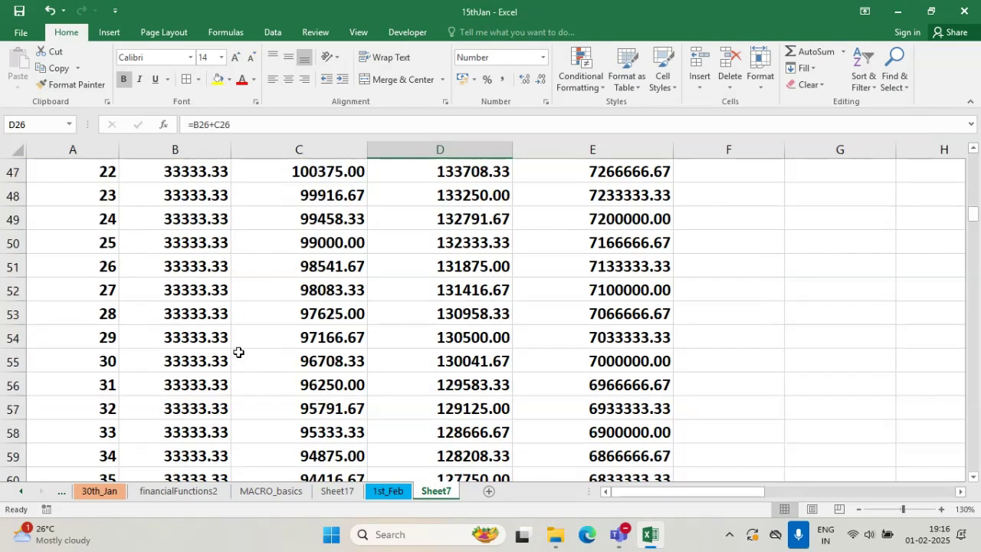
{"action": "scroll", "coordinate": [248, 360], "scroll_direction": "down", "scroll_amount": 20}
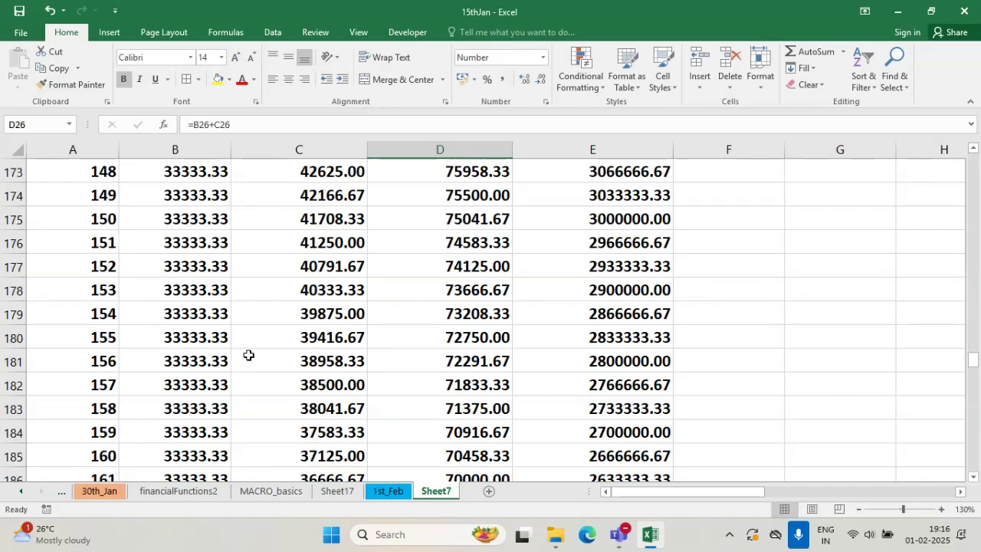
{"action": "scroll", "coordinate": [252, 349], "scroll_direction": "down", "scroll_amount": 3}
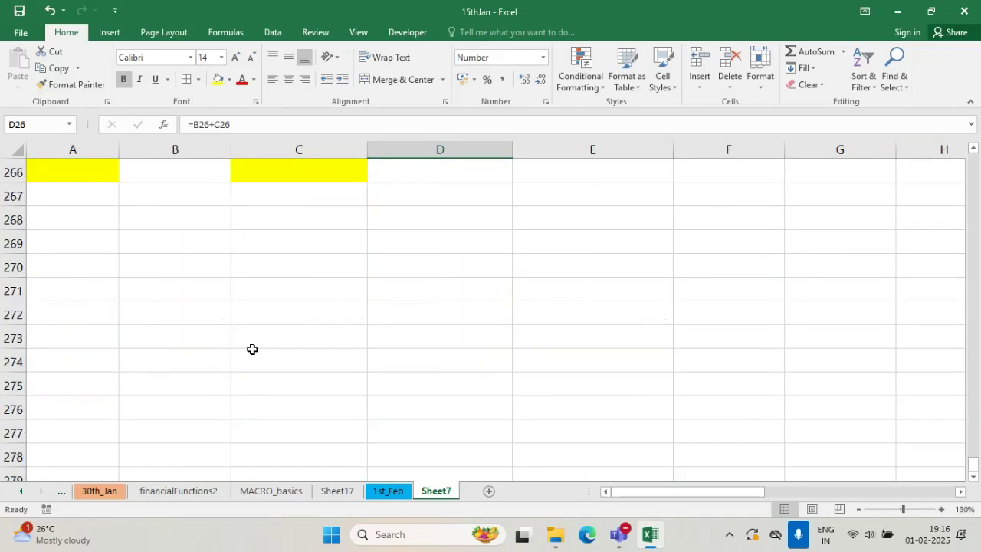
{"action": "left_click", "coordinate": [83, 268]}
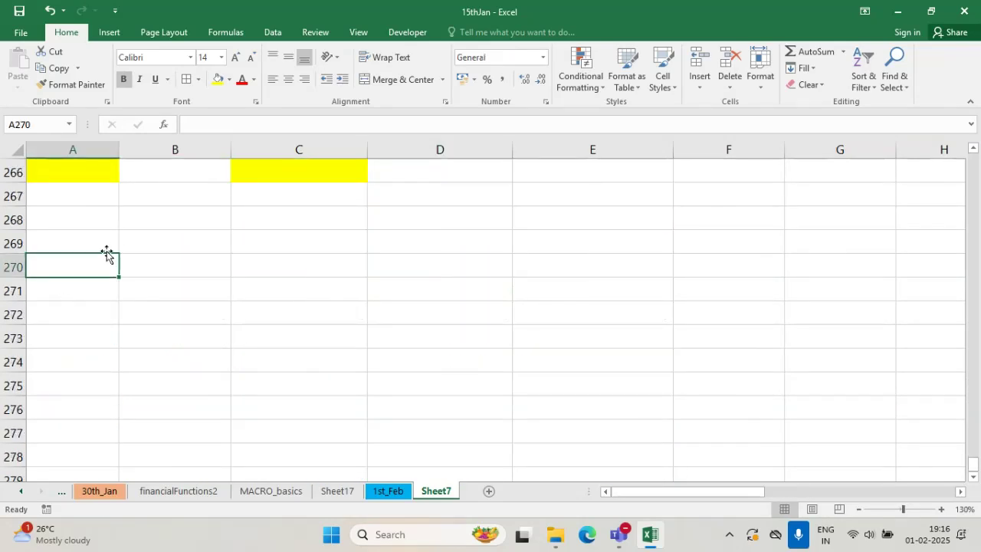
{"action": "left_click", "coordinate": [941, 509]}
{"action": "scroll", "coordinate": [318, 350], "scroll_direction": "down", "scroll_amount": 2}
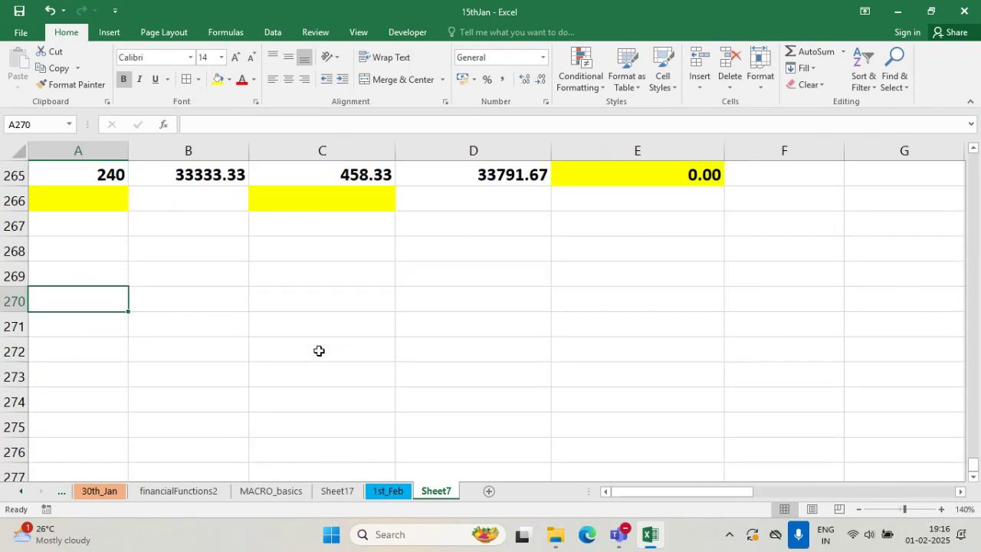
{"action": "scroll", "coordinate": [319, 350], "scroll_direction": "down", "scroll_amount": 1}
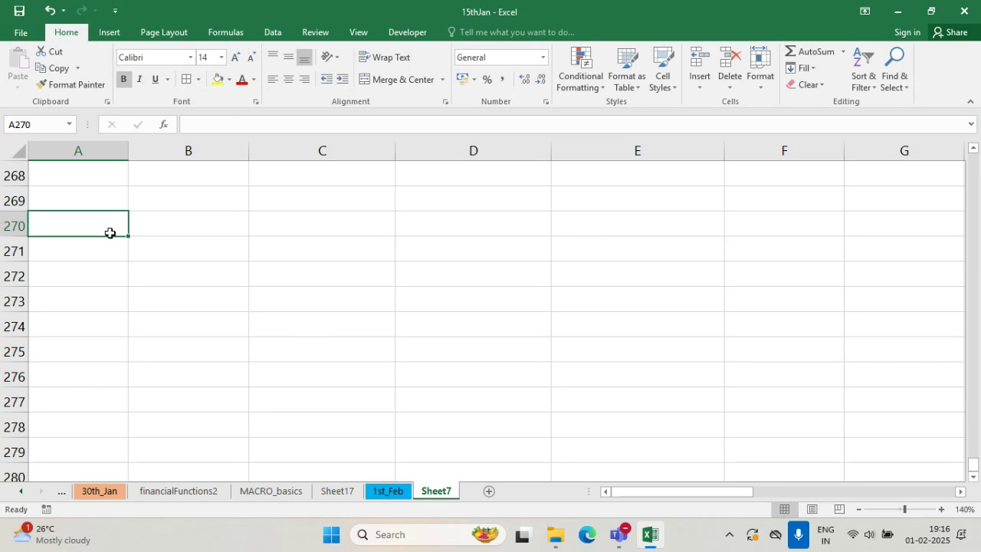
{"action": "left_click", "coordinate": [233, 228]}
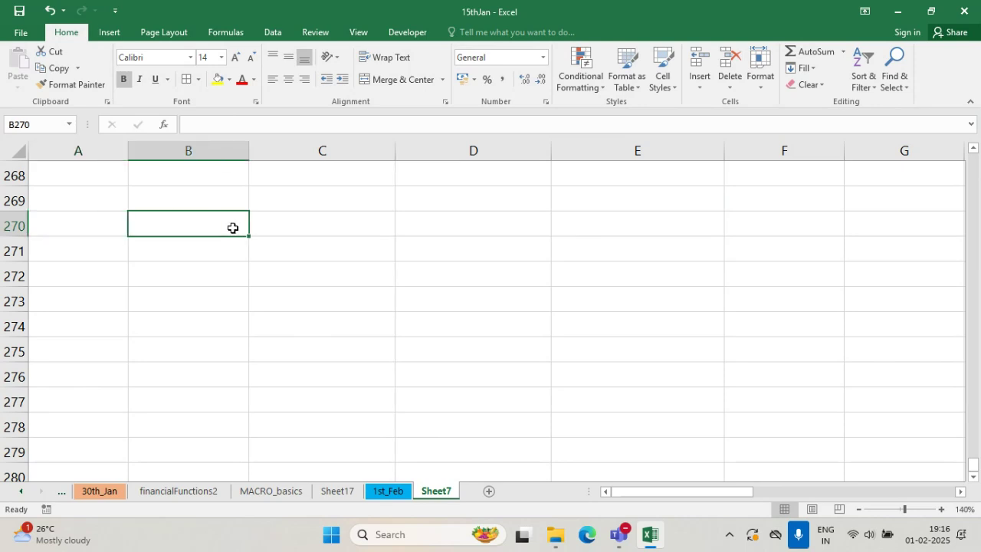
{"action": "type", "text": "2"}
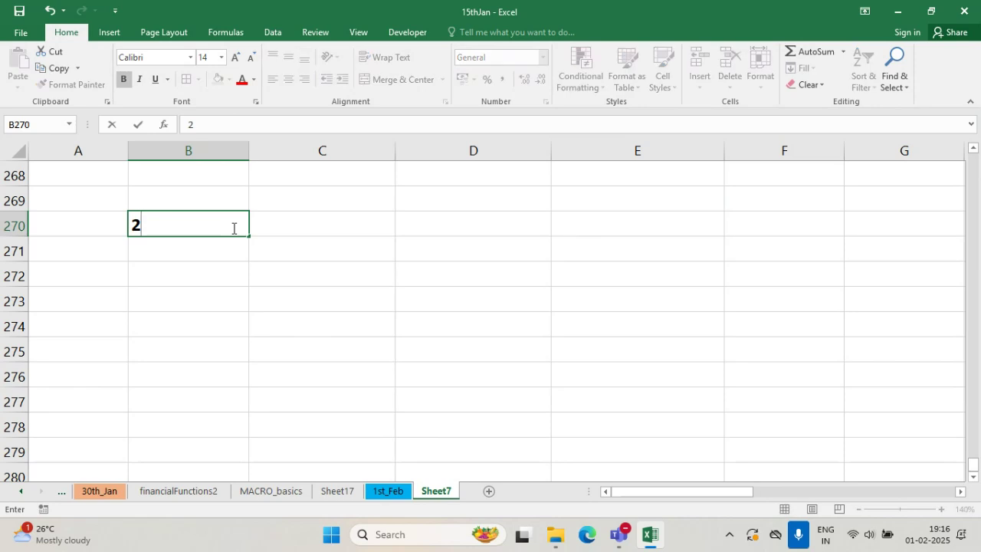
{"action": "type", "text": "500000"}
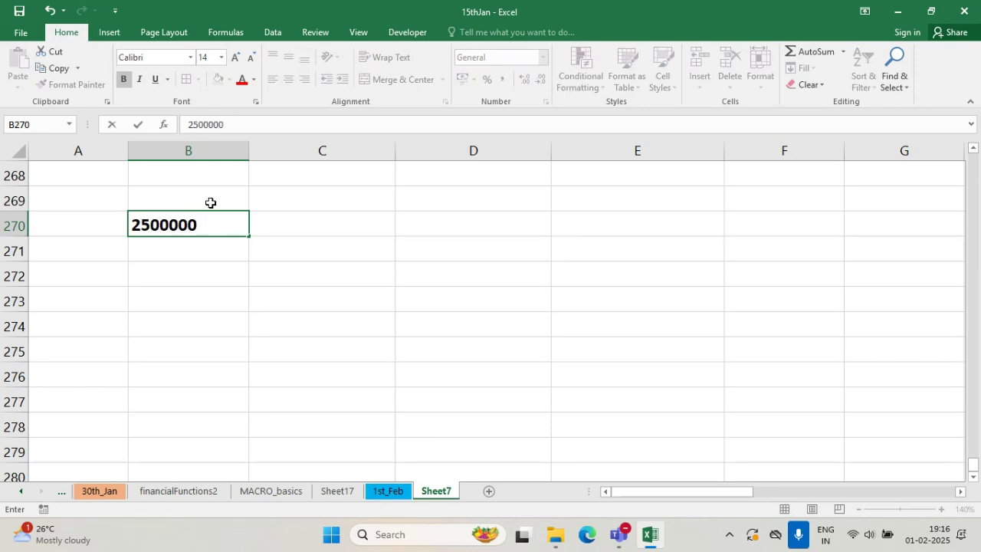
{"action": "key", "text": "Return"}
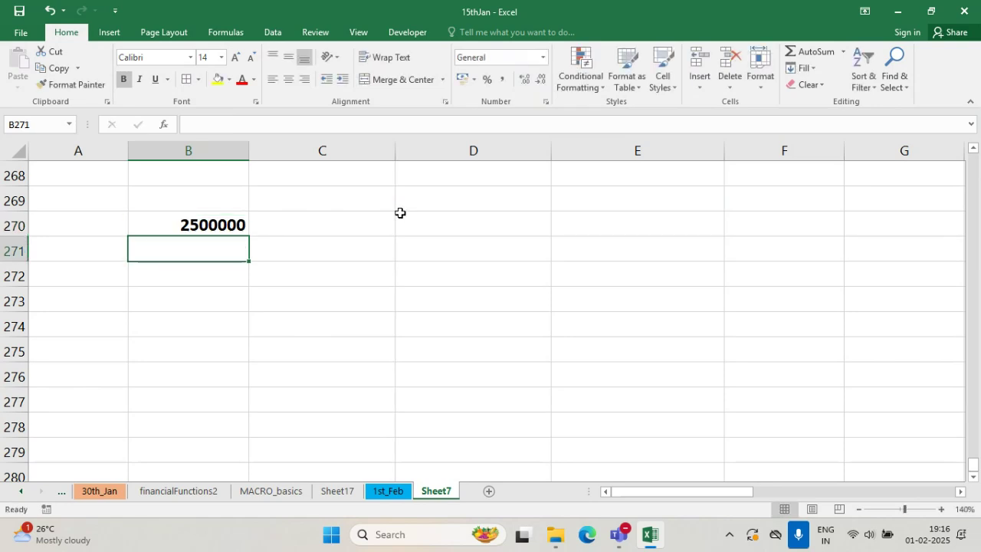
{"action": "type", "text": "658000"}
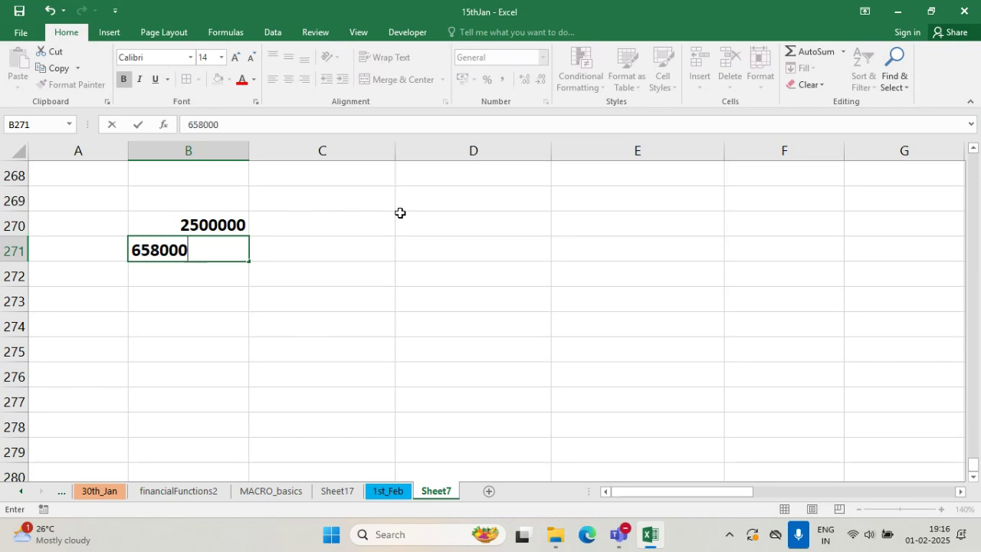
{"action": "key", "text": "Return"}
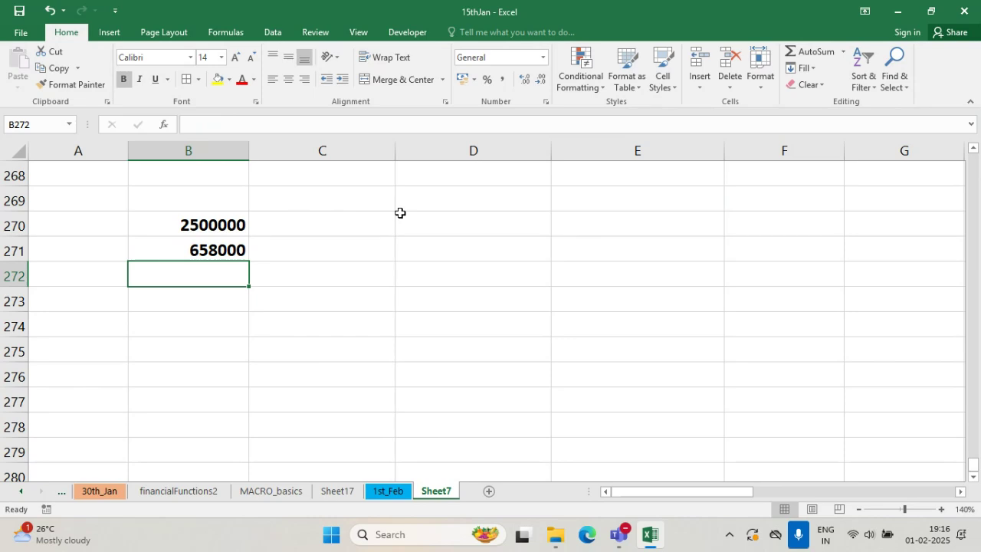
- Copy the 658000 receipt from B271 into B272:B277
{"action": "left_click", "coordinate": [199, 251]}
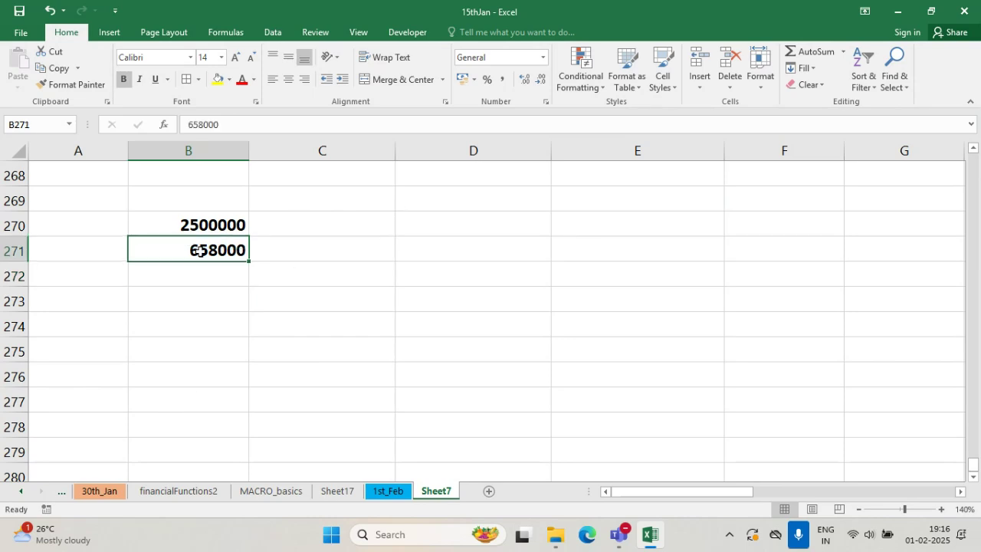
{"action": "key", "text": "ctrl+c"}
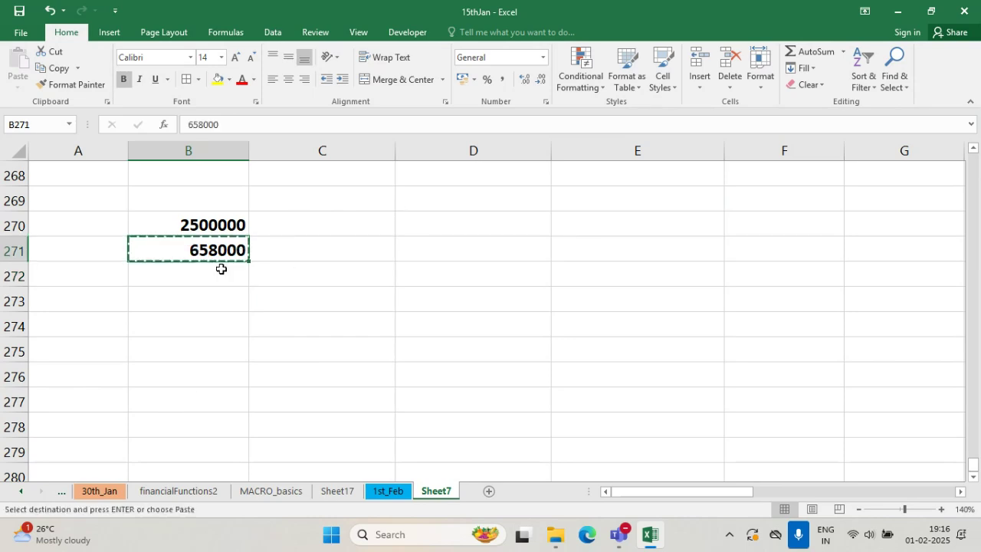
{"action": "left_click_drag", "start_coordinate": [219, 274], "coordinate": [227, 394]}
{"action": "key", "text": "ctrl+v"}
{"action": "left_click", "coordinate": [322, 299]}
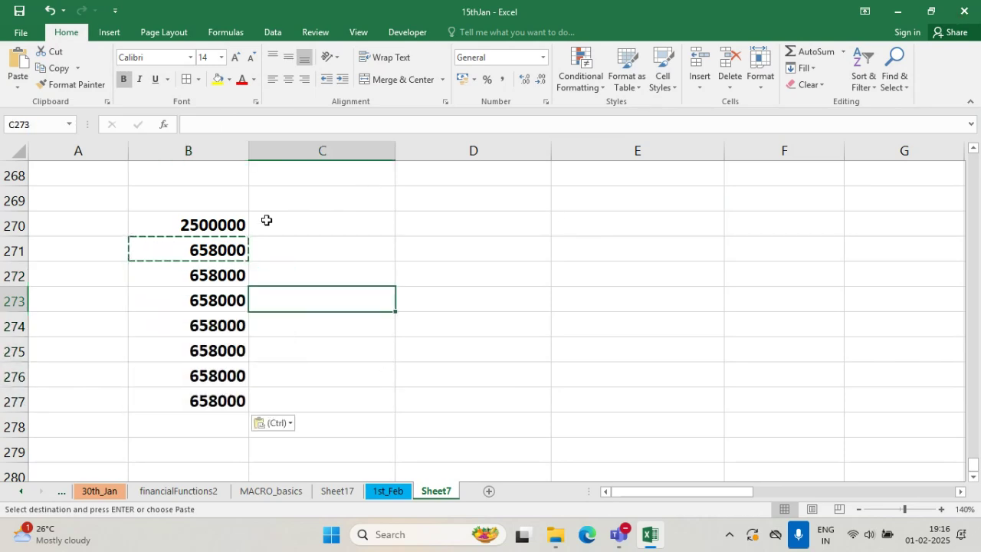
{"action": "left_click", "coordinate": [216, 249]}
{"action": "key", "text": "Escape"}
- Label the rows by entering INVEST in A270 and RECEIPT in A271
{"action": "left_click", "coordinate": [99, 224]}
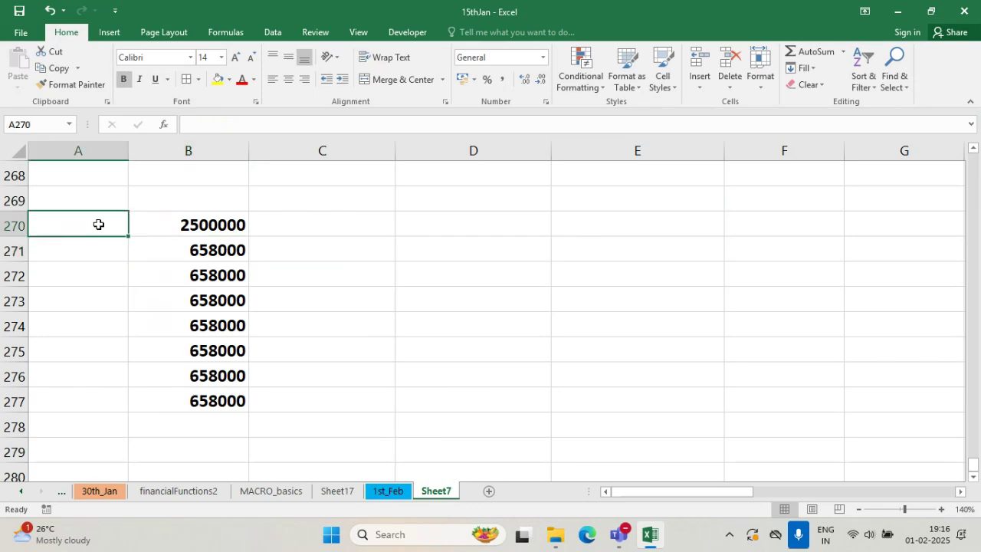
{"action": "type", "text": "INVEST"}
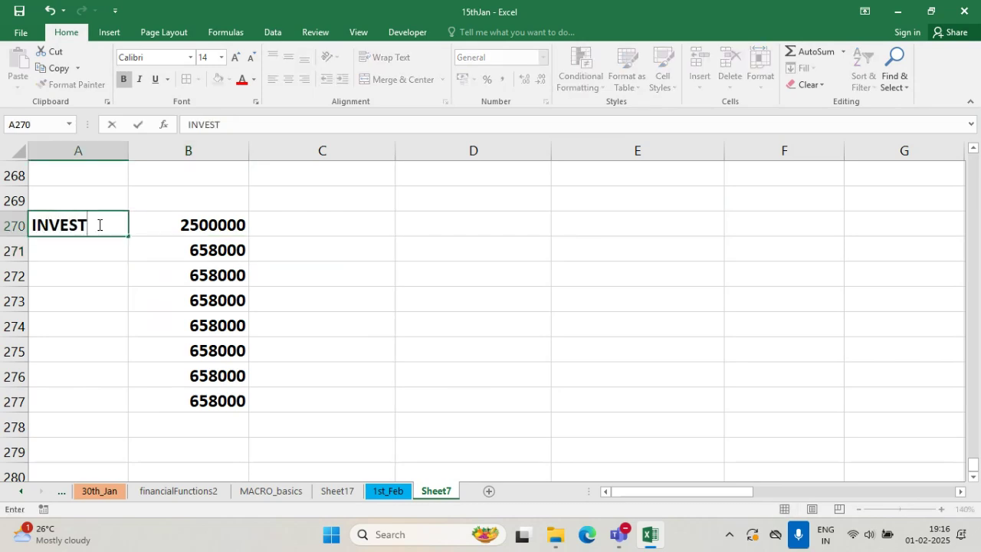
{"action": "key", "text": "Return"}
{"action": "type", "text": "R"}
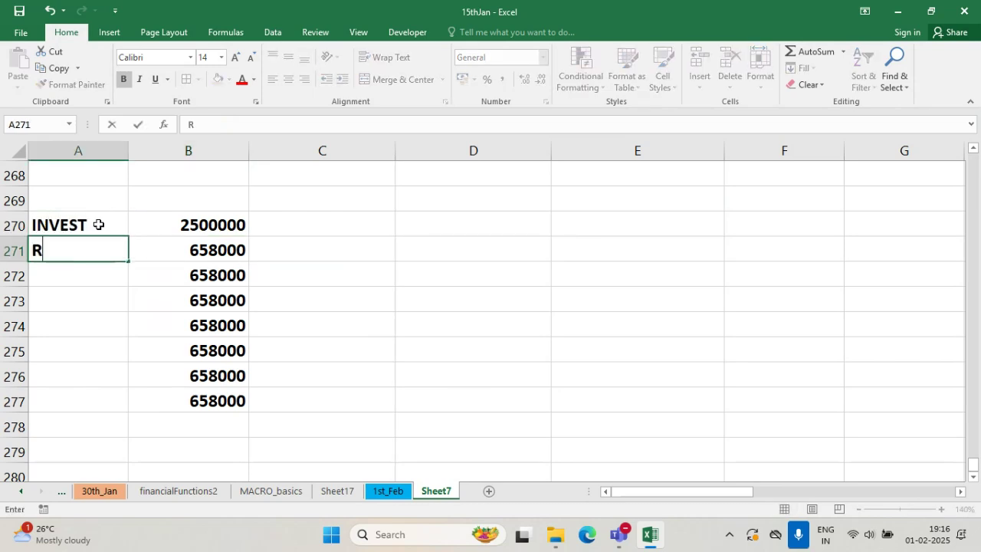
{"action": "type", "text": "ECEIPT"}
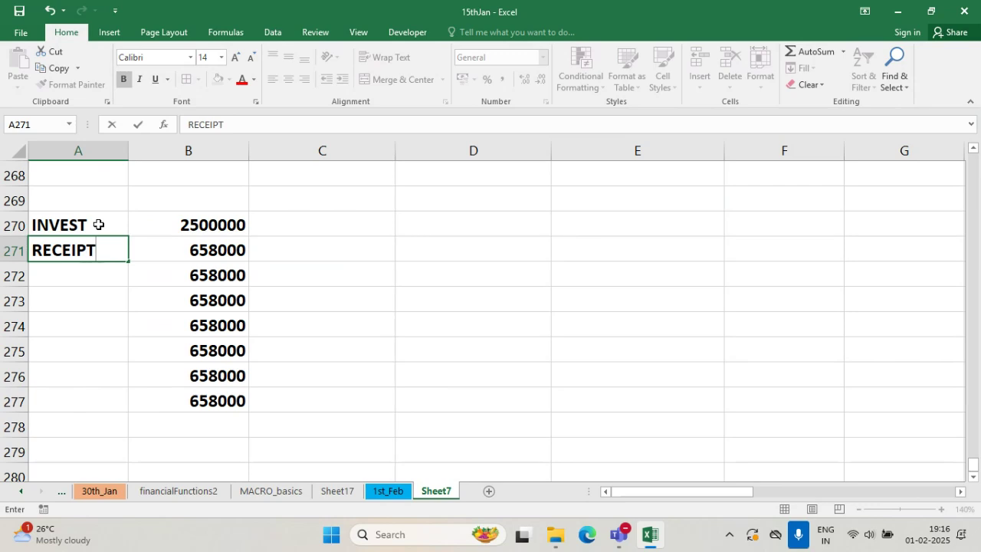
{"action": "key", "text": "Return"}
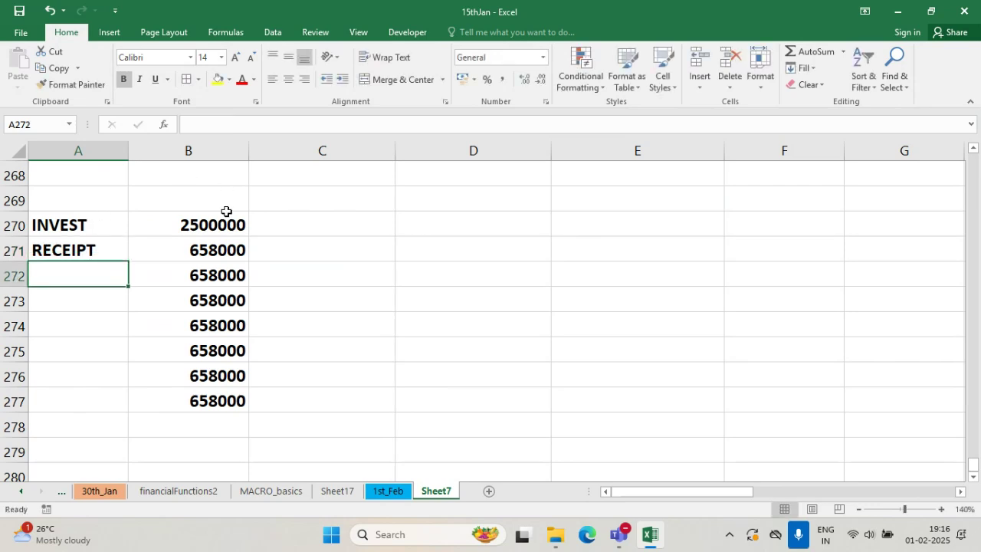
{"action": "left_click", "coordinate": [288, 218]}
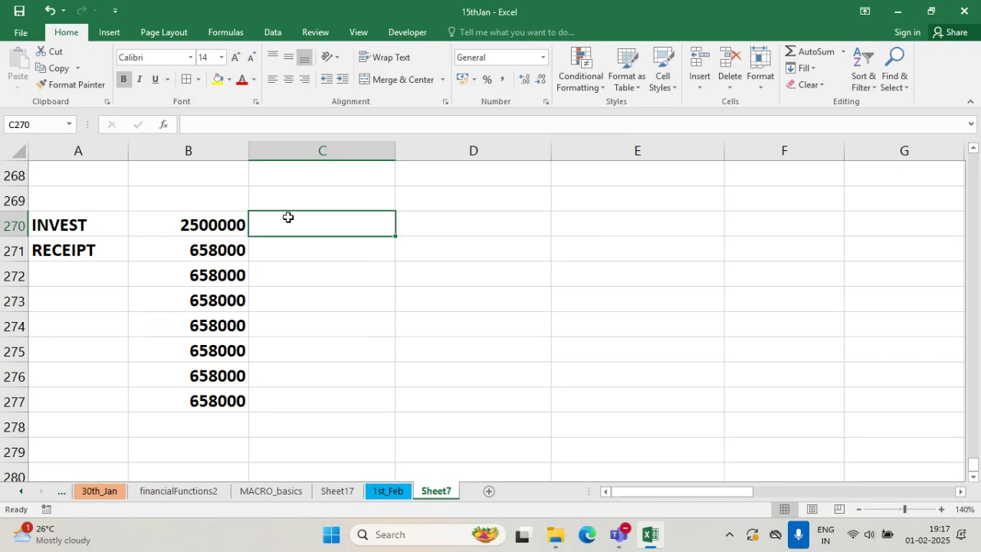
{"action": "left_click", "coordinate": [797, 536]}
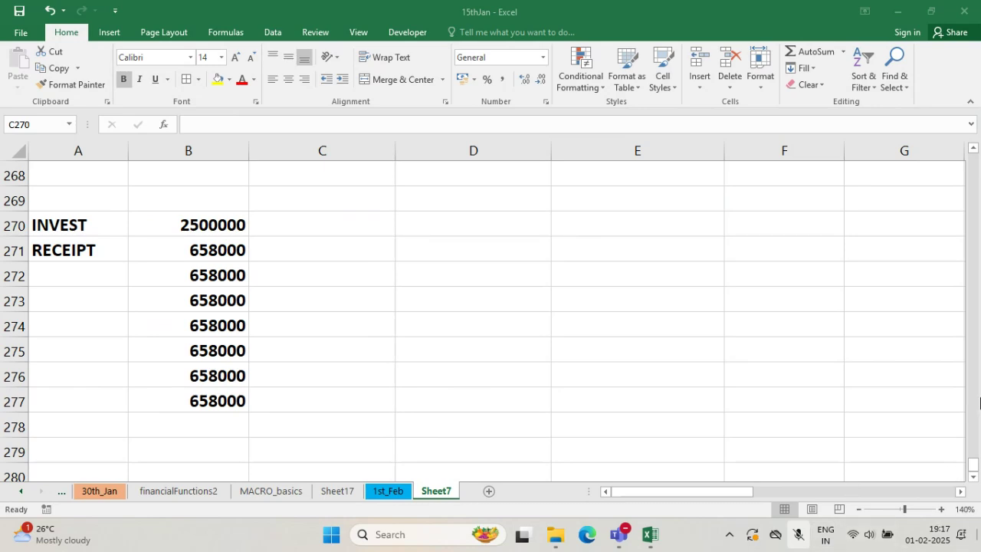
{"action": "left_click", "coordinate": [798, 542]}
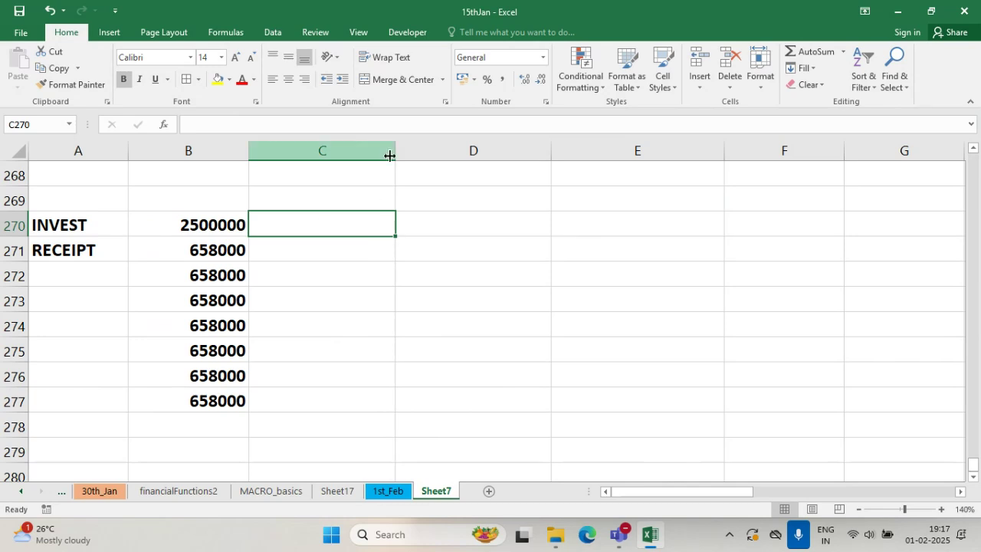
- Narrow column C and widen column D, and enter a second cash flow with 800000 in D270 and 280000 in D271
{"action": "left_click_drag", "start_coordinate": [394, 151], "coordinate": [335, 151]}
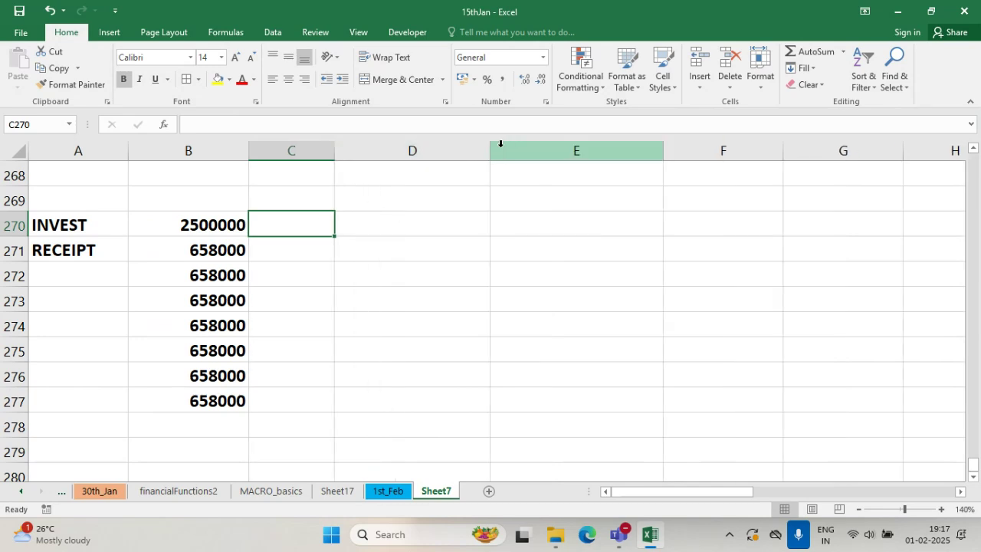
{"action": "left_click_drag", "start_coordinate": [490, 150], "coordinate": [543, 151]}
{"action": "left_click", "coordinate": [482, 215]}
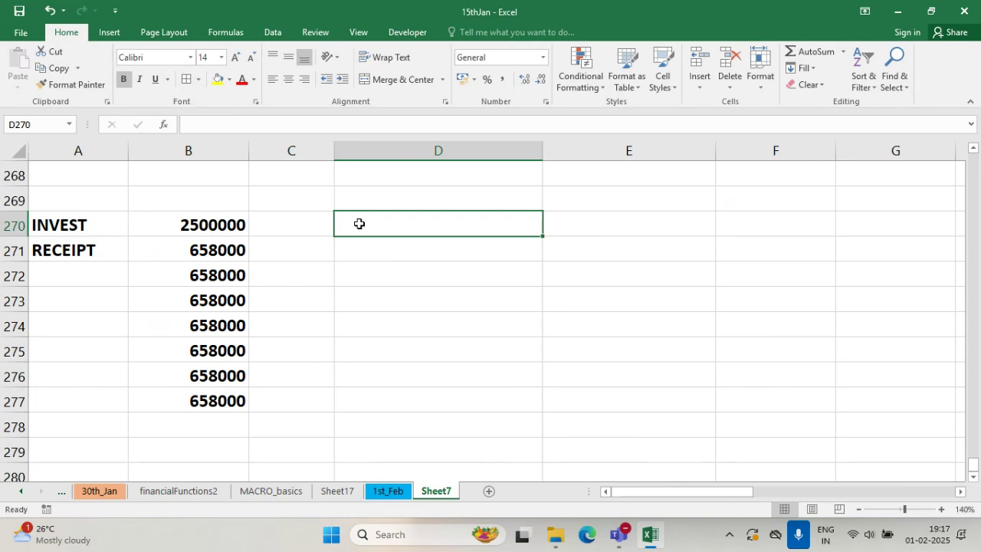
{"action": "type", "text": "800000"}
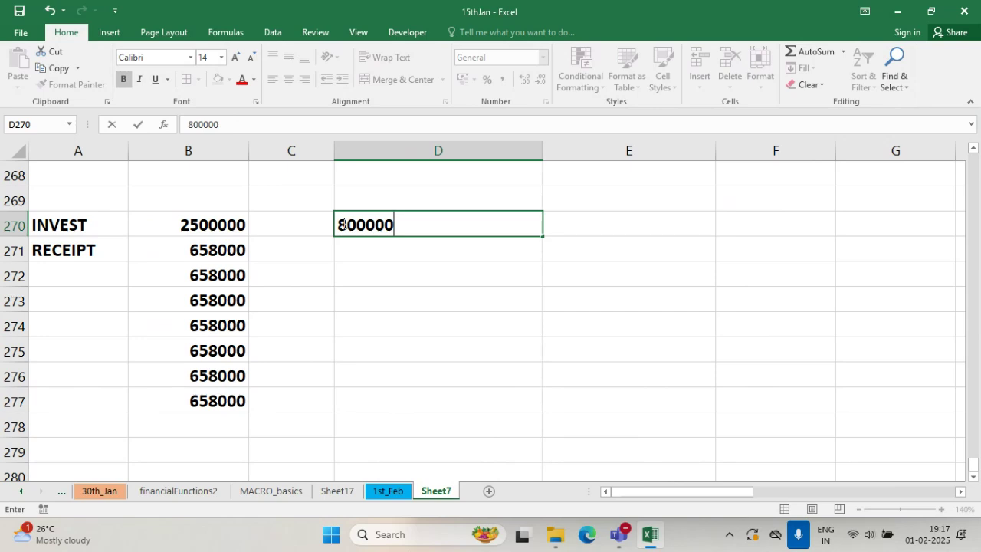
{"action": "left_click", "coordinate": [373, 254]}
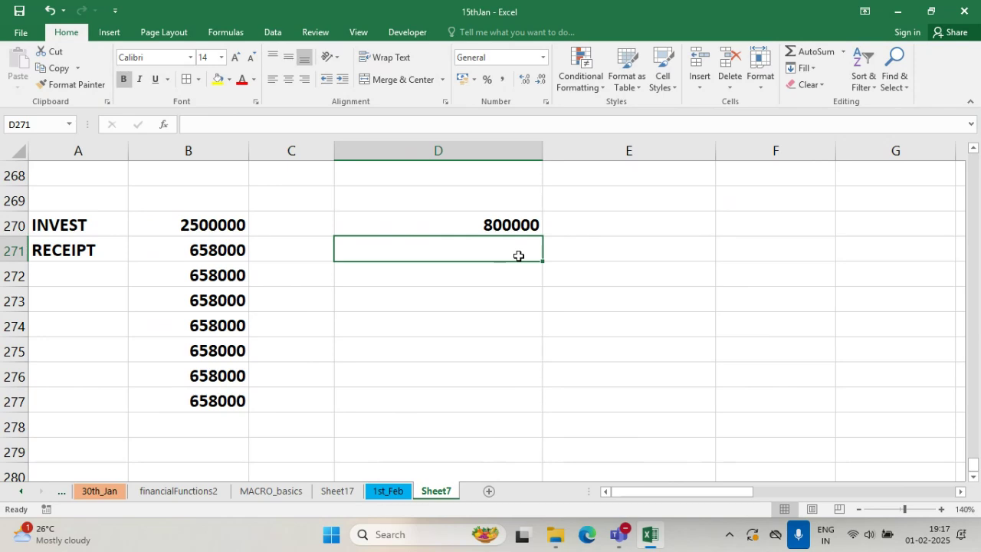
{"action": "type", "text": "28000"}
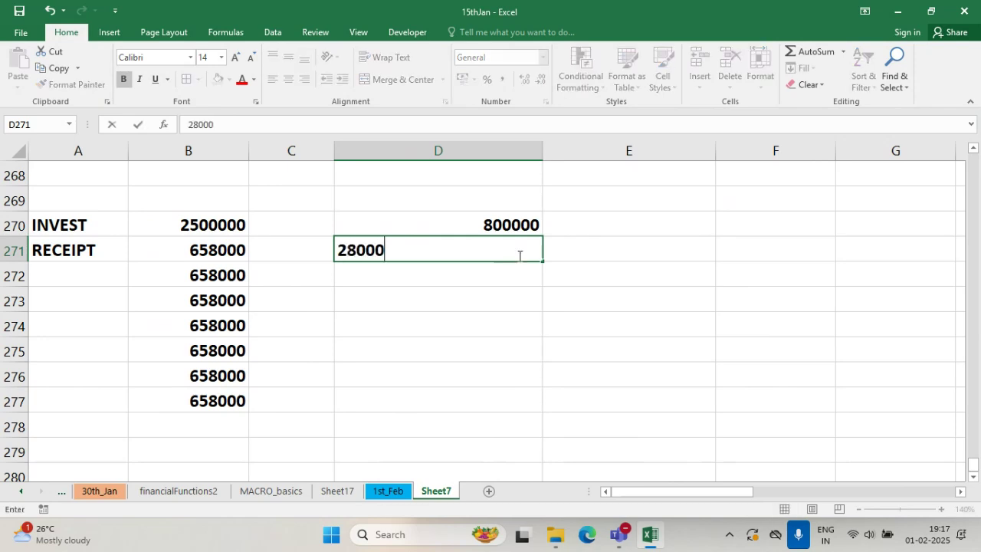
{"action": "type", "text": "0"}
{"action": "left_click", "coordinate": [466, 277]}
- Copy the 280000 receipt from D271 into D272:D276
{"action": "left_click", "coordinate": [495, 252]}
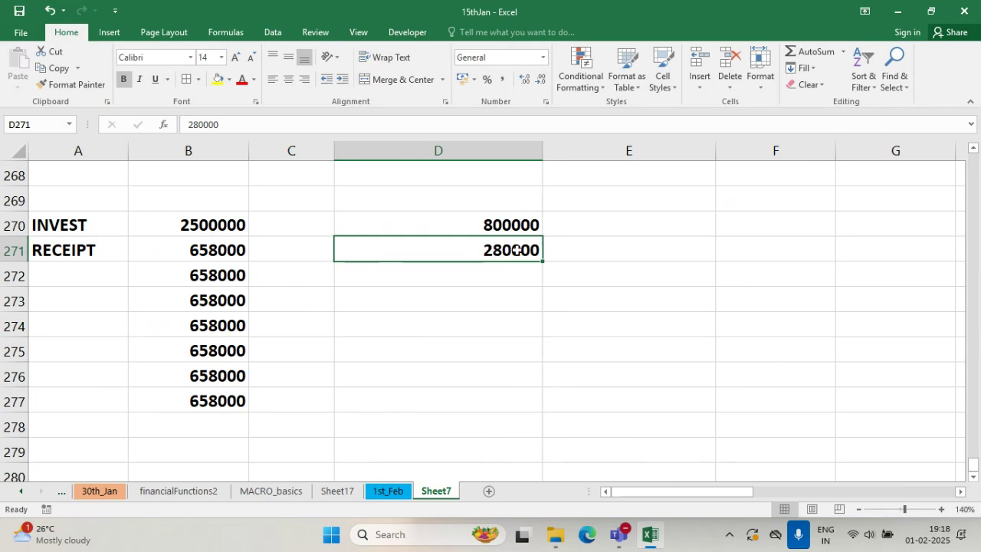
{"action": "key", "text": "ctrl+c"}
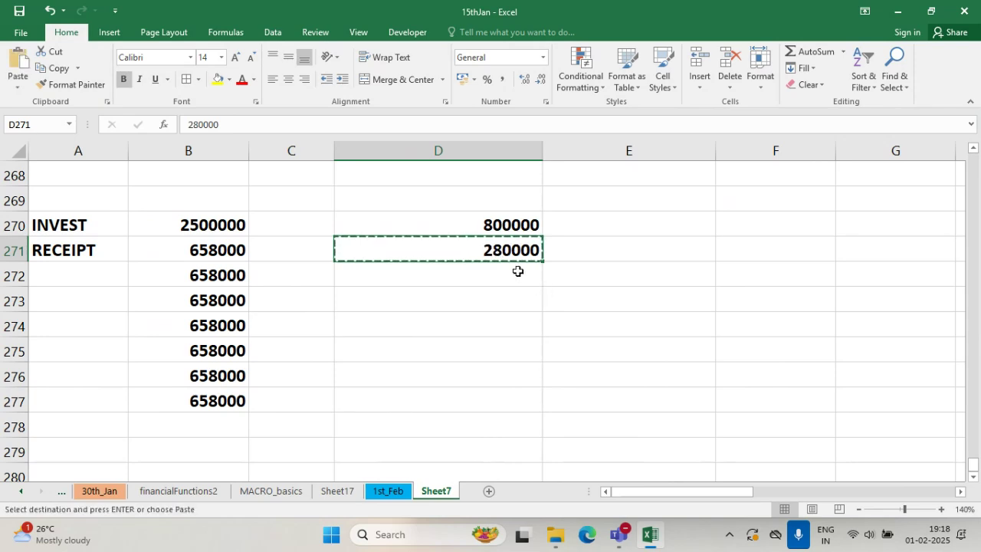
{"action": "left_click_drag", "start_coordinate": [517, 252], "coordinate": [516, 380]}
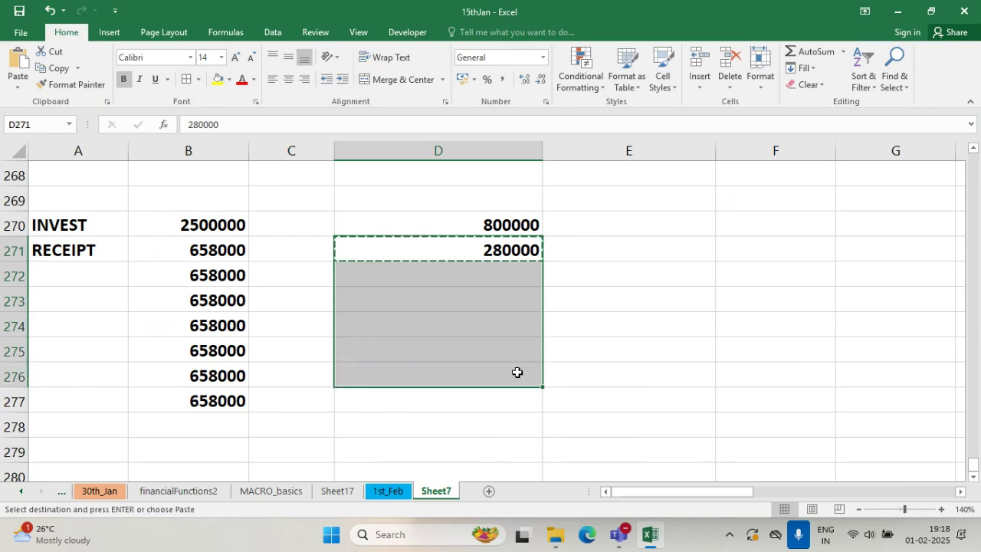
{"action": "key", "text": "ctrl+v"}
{"action": "left_click", "coordinate": [604, 356]}
{"action": "left_click", "coordinate": [479, 279]}
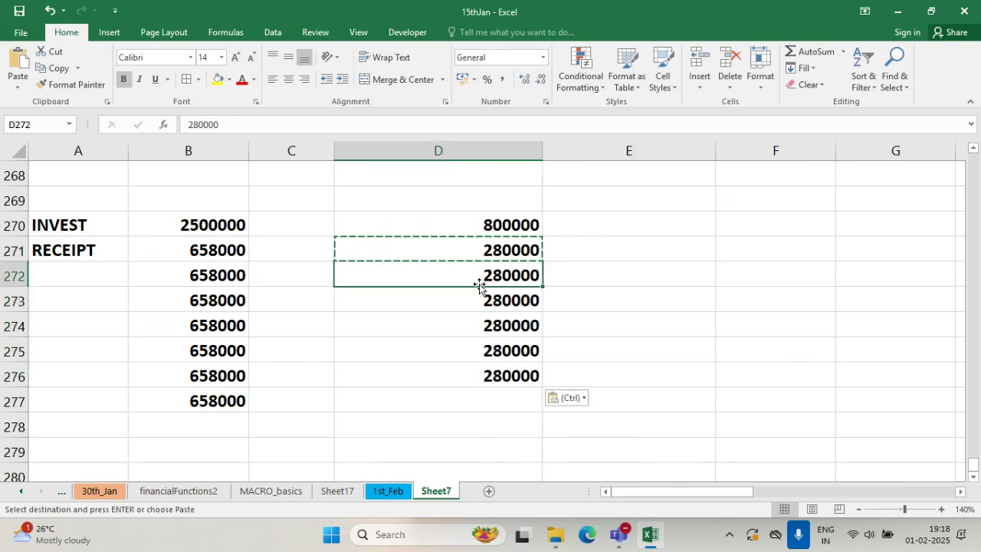
{"action": "key", "text": "Escape"}
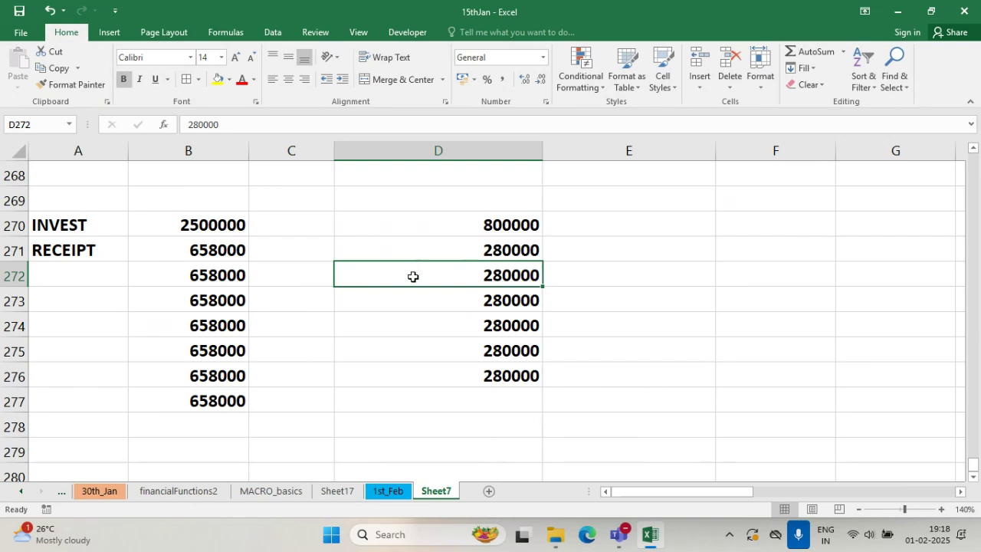
{"action": "left_click", "coordinate": [160, 225]}
{"action": "left_click_drag", "start_coordinate": [160, 224], "coordinate": [478, 225]}
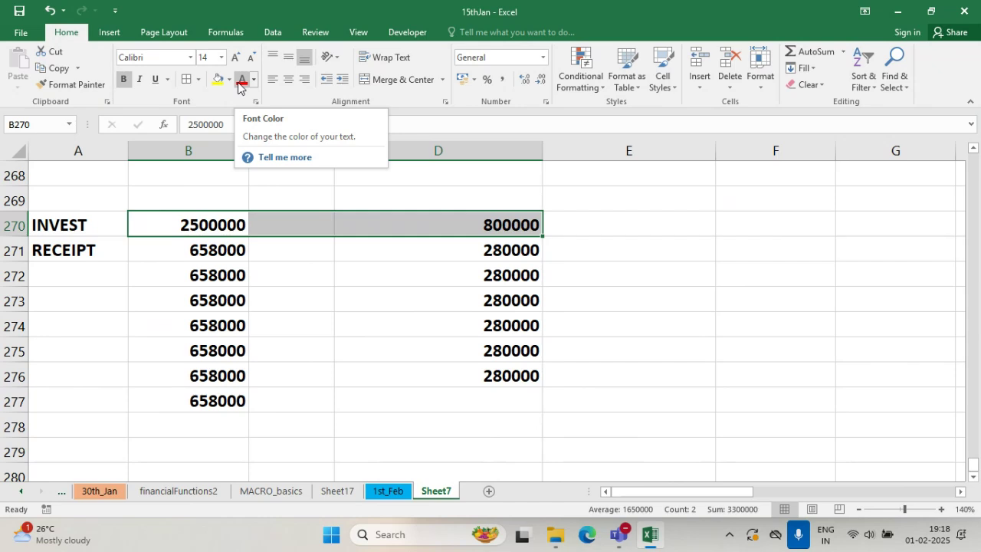
{"action": "left_click", "coordinate": [350, 278]}
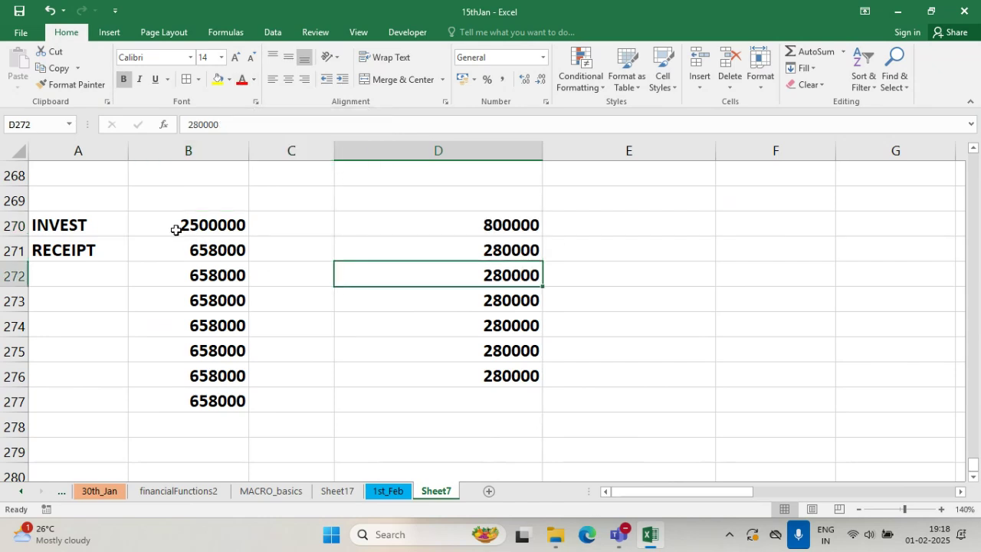
{"action": "double_click", "coordinate": [175, 230]}
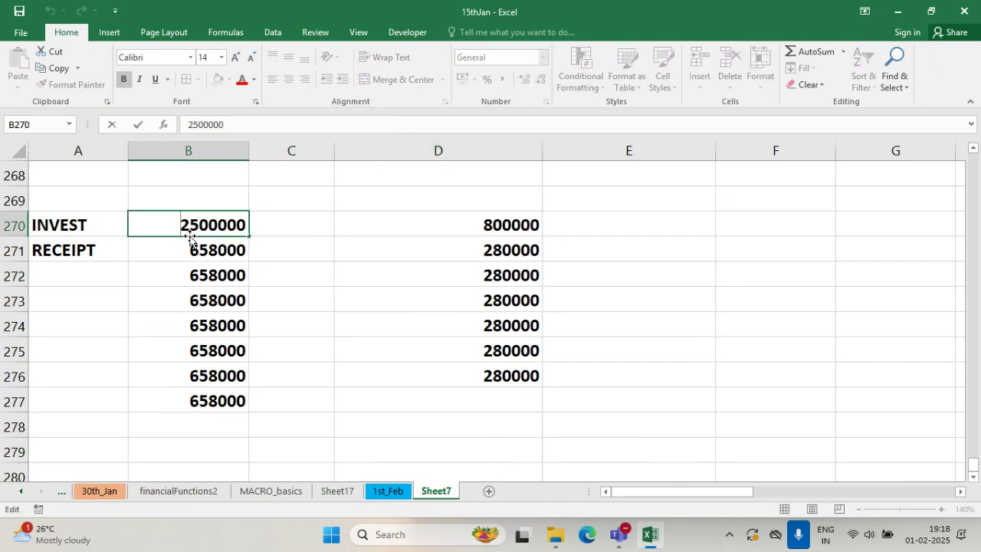
{"action": "type", "text": "-"}
{"action": "left_click", "coordinate": [419, 319]}
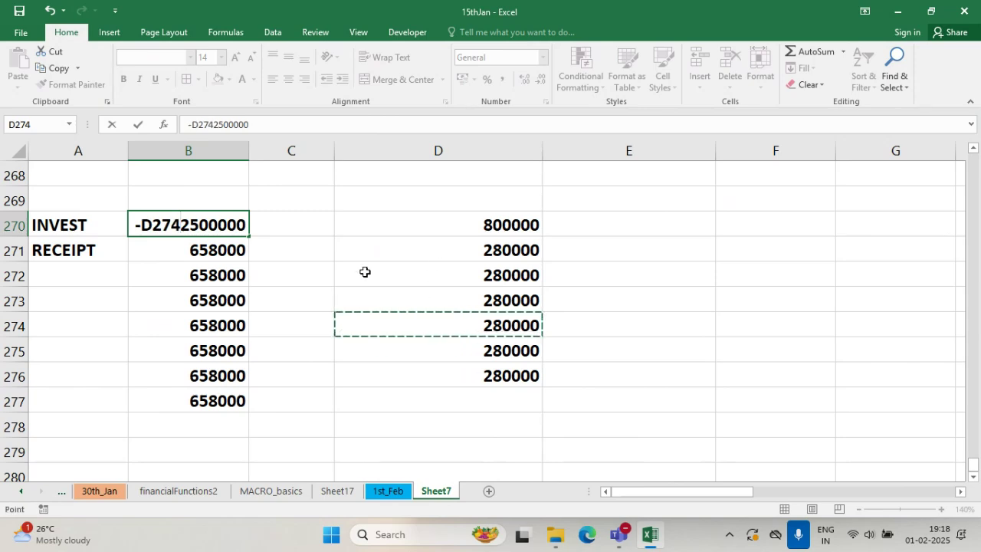
{"action": "key", "text": "Escape"}
- Make both investment amounts negative outflows, with -2500000 in B270 and -800000 in D270
{"action": "double_click", "coordinate": [175, 224]}
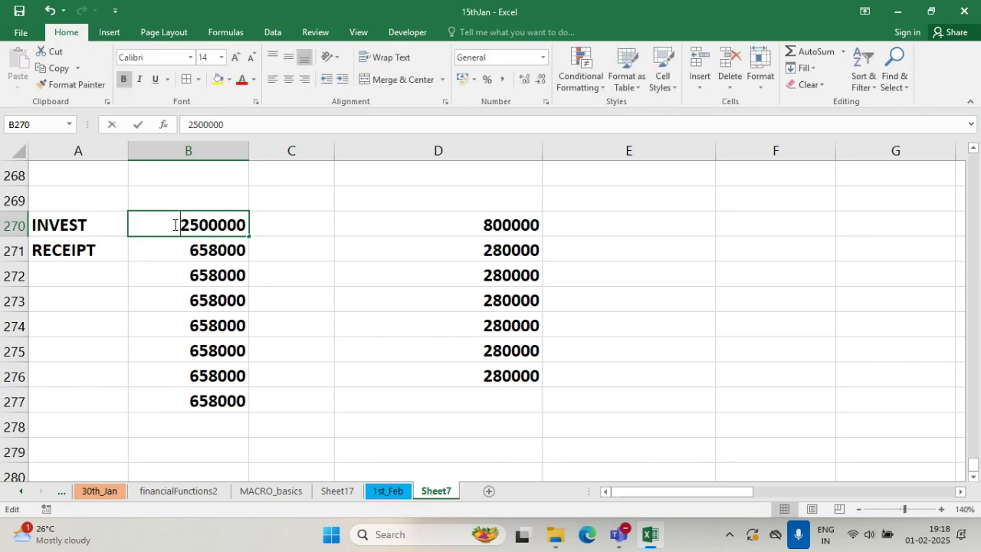
{"action": "type", "text": "-"}
{"action": "key", "text": "Return"}
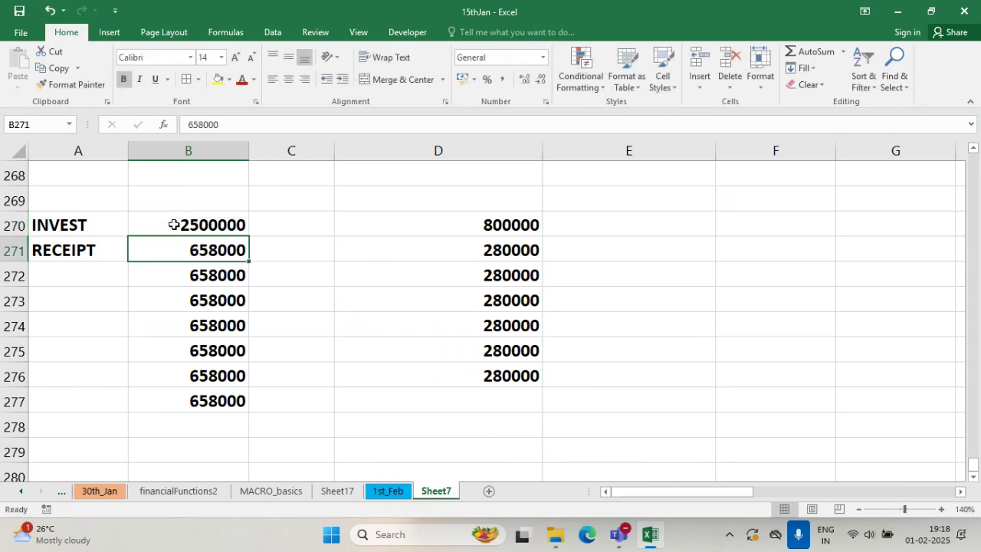
{"action": "left_click", "coordinate": [485, 225]}
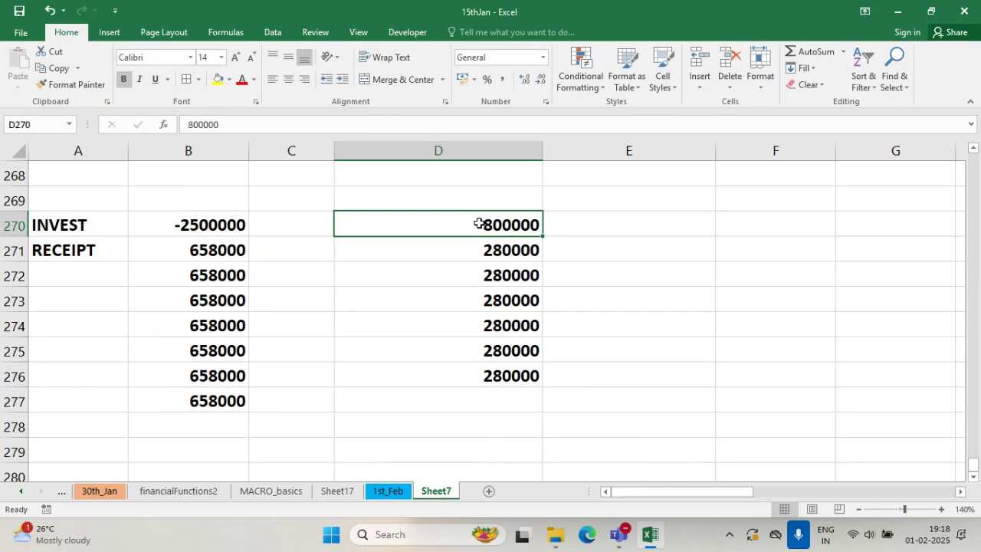
{"action": "double_click", "coordinate": [480, 223]}
{"action": "type", "text": "-"}
{"action": "key", "text": "Return"}
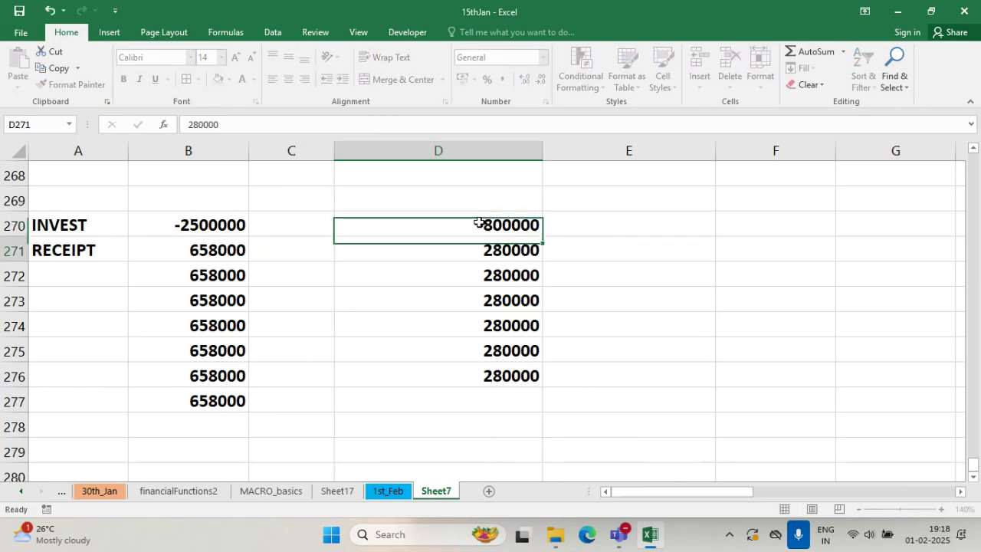
- Narrow column D so it fits closely around the second cash flow series
{"action": "left_click", "coordinate": [488, 331]}
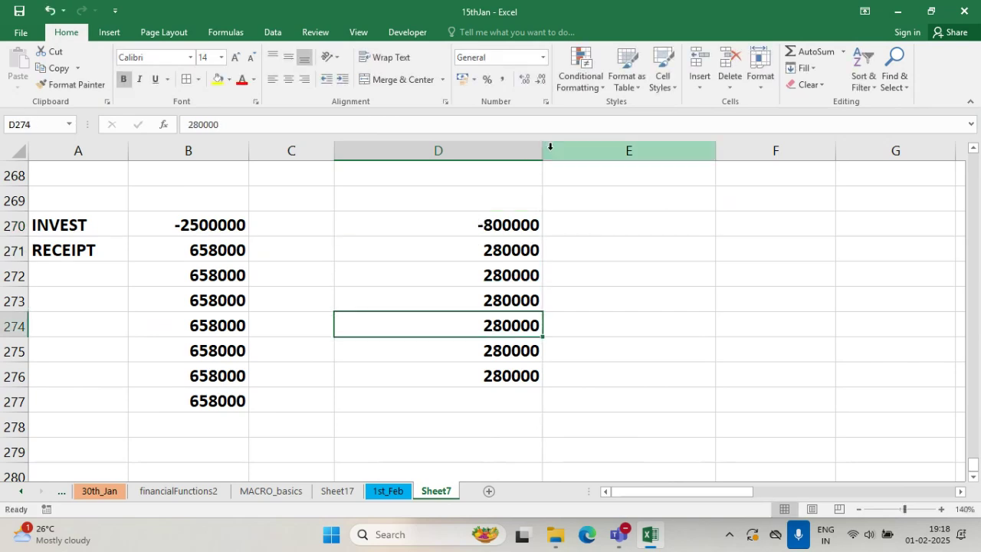
{"action": "left_click_drag", "start_coordinate": [542, 147], "coordinate": [454, 135]}
{"action": "left_click", "coordinate": [396, 223]}
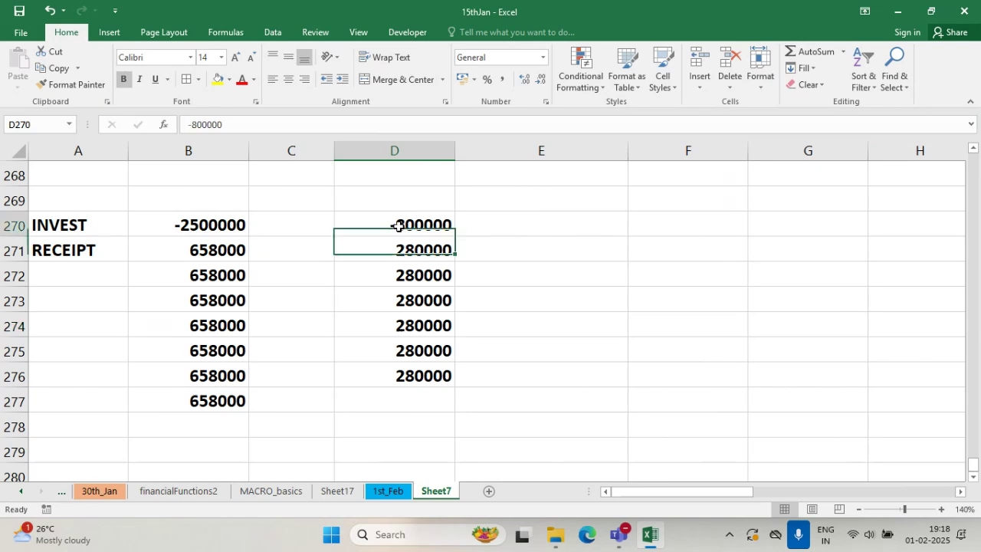
{"action": "left_click", "coordinate": [205, 222]}
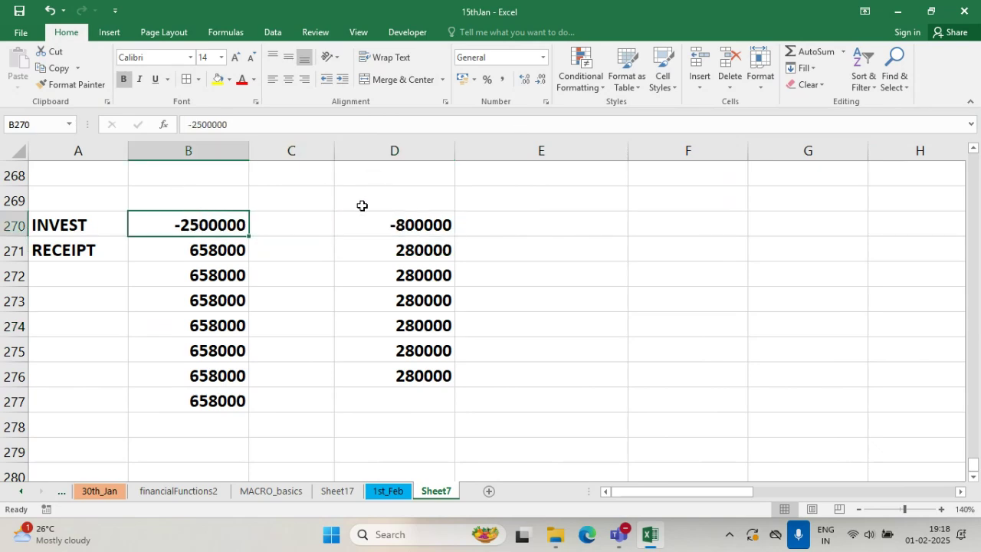
- Label A278 as IRR and calculate the first investment's return in B278 with =IRR(B270:B277)
{"action": "left_click", "coordinate": [82, 424]}
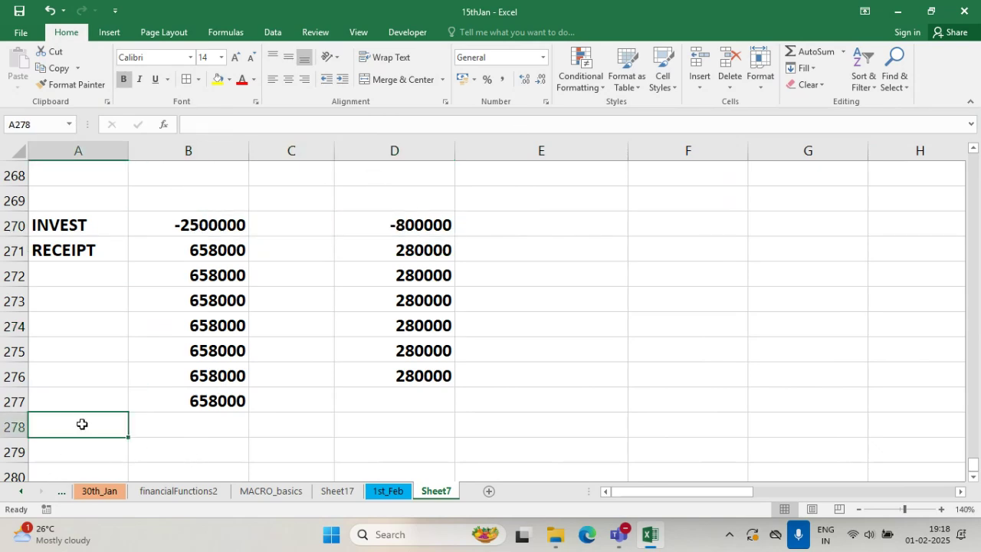
{"action": "type", "text": "IRR"}
{"action": "key", "text": "Tab"}
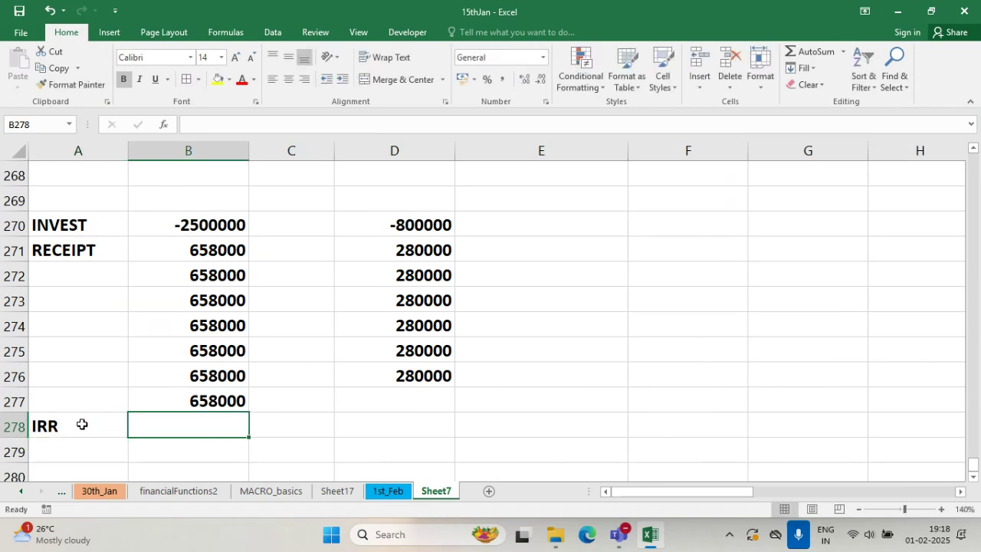
{"action": "type", "text": "=IR"}
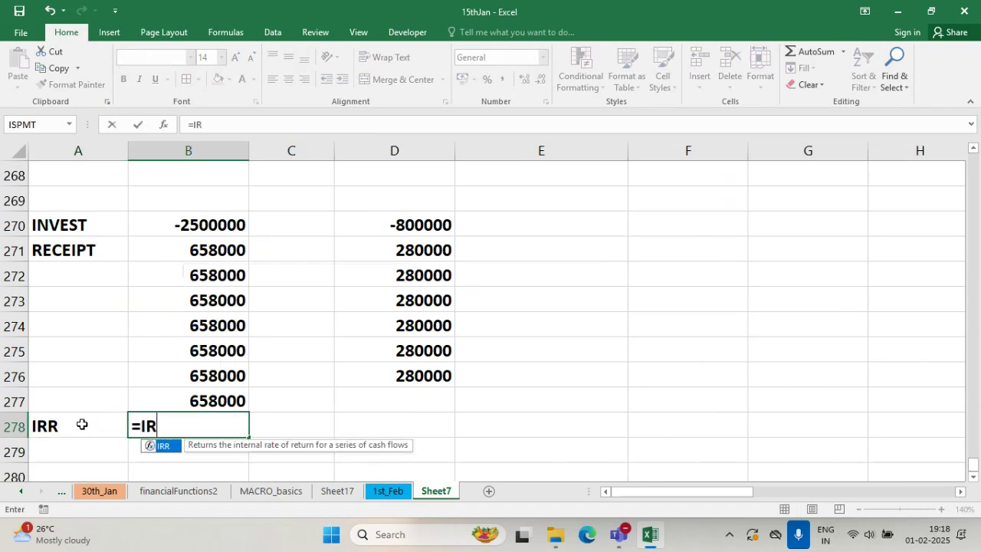
{"action": "type", "text": "R("}
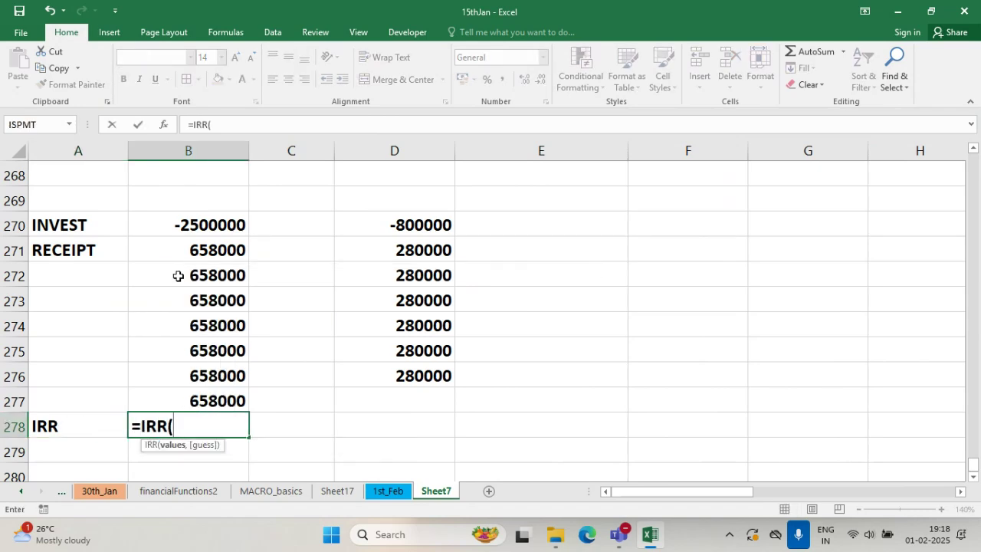
{"action": "left_click", "coordinate": [191, 224]}
{"action": "left_click_drag", "start_coordinate": [192, 223], "coordinate": [189, 390]}
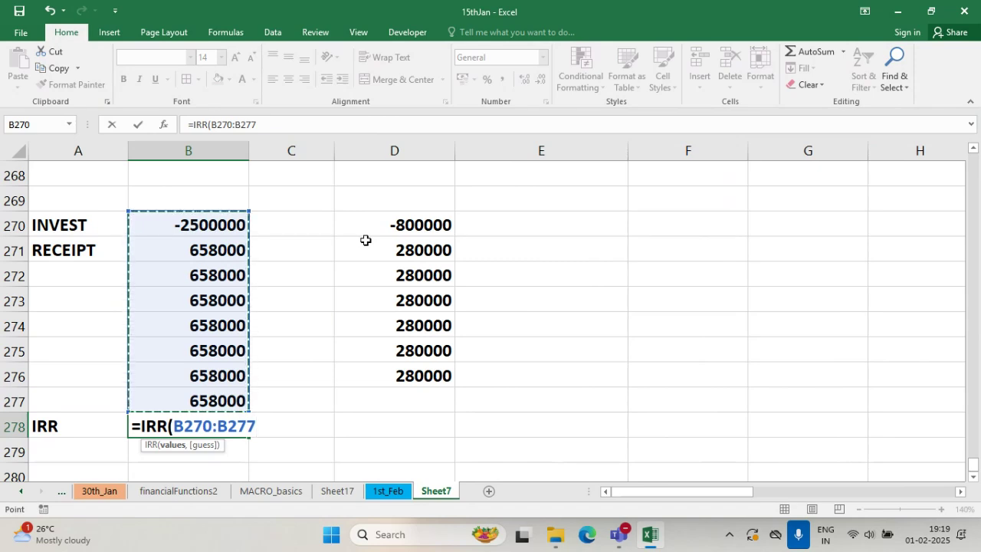
{"action": "type", "text": ")"}
{"action": "key", "text": "Return"}
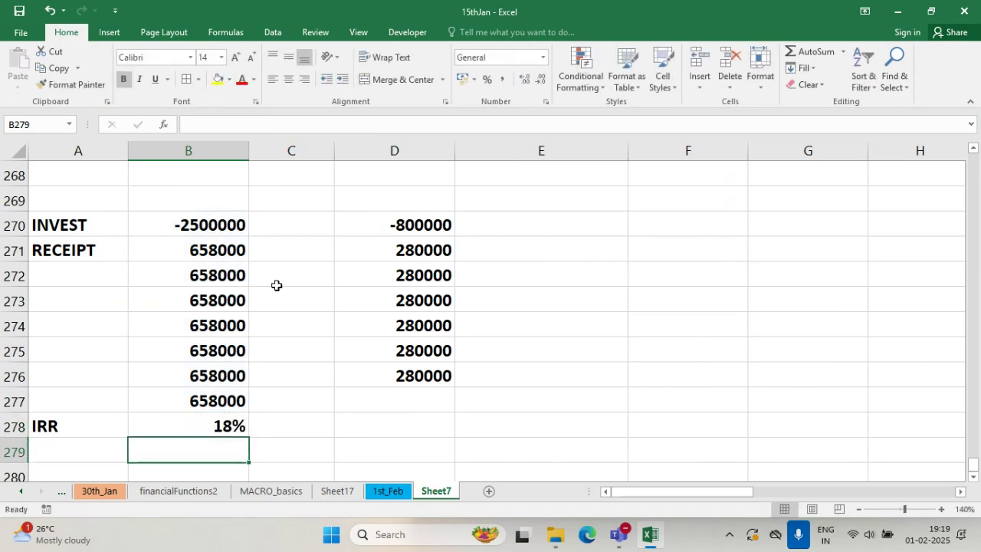
- Calculate the second investment's return in D278 with =IRR(D270:D276)
{"action": "left_click", "coordinate": [423, 427]}
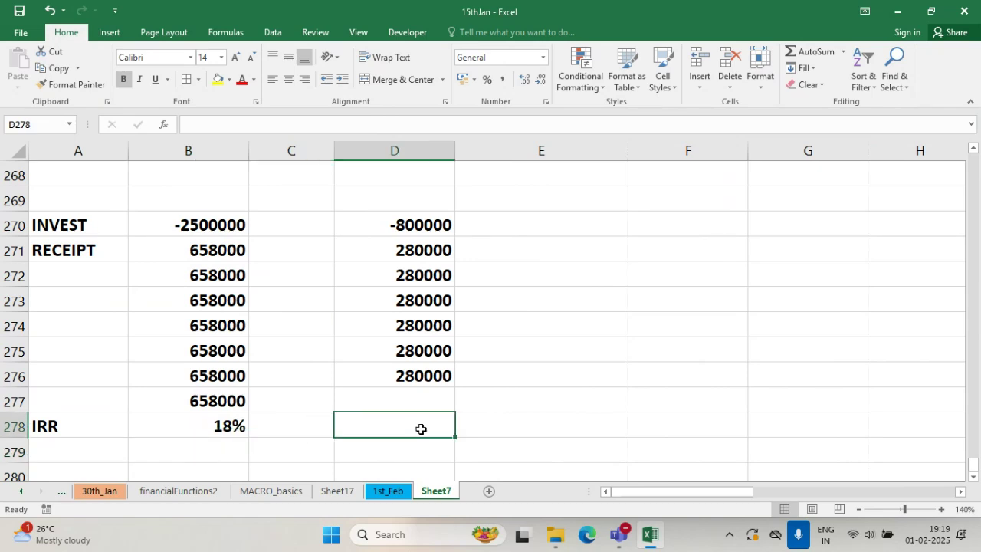
{"action": "type", "text": "=IRR"}
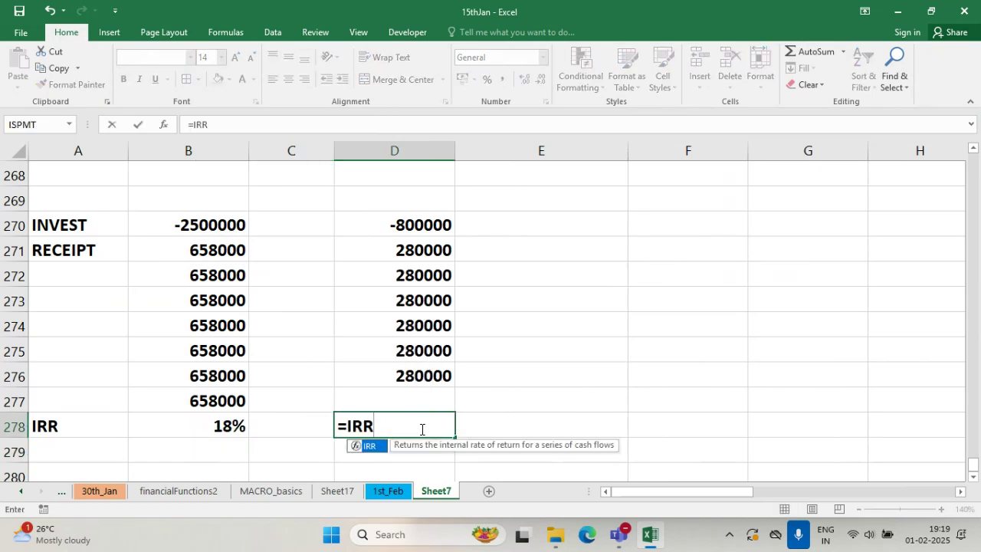
{"action": "type", "text": "("}
{"action": "left_click_drag", "start_coordinate": [432, 227], "coordinate": [416, 379]}
{"action": "type", "text": ")"}
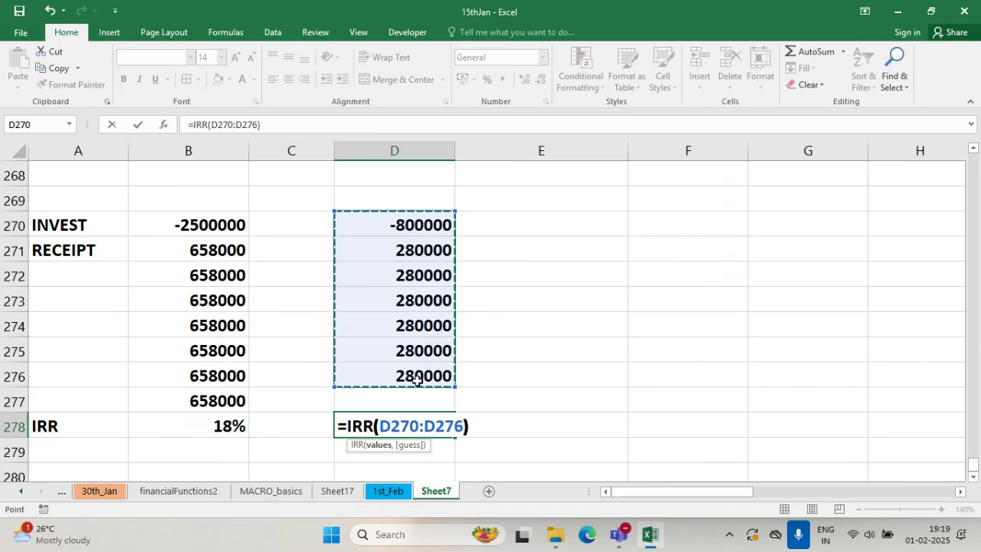
{"action": "key", "text": "Return"}
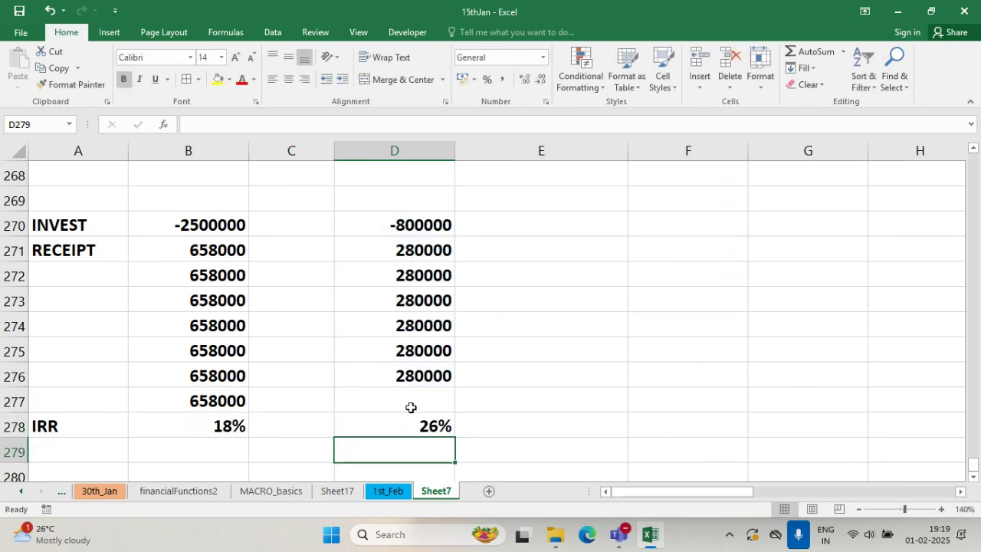
- Show the IRR percentages in B278 and D278 with two decimal places
{"action": "left_click", "coordinate": [412, 419]}
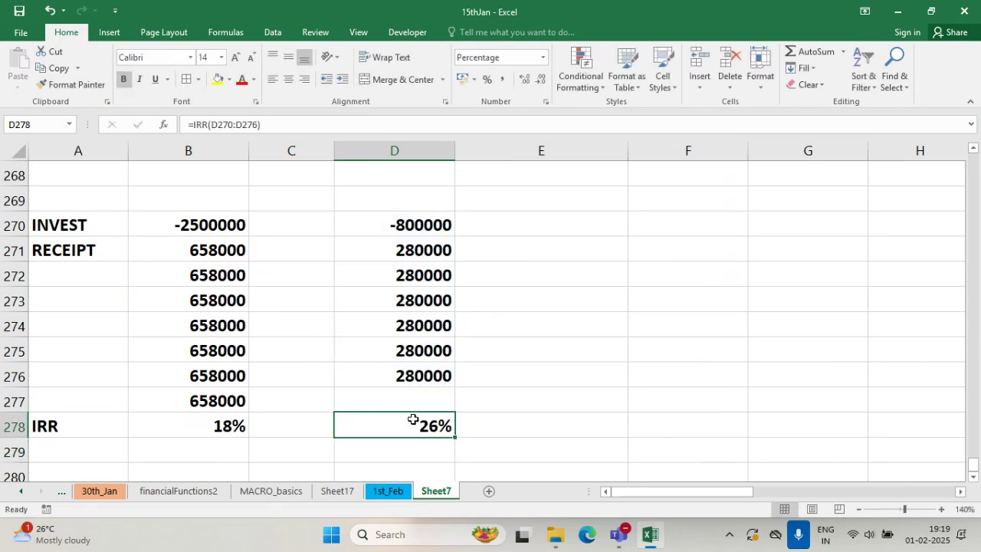
{"action": "left_click", "coordinate": [224, 427]}
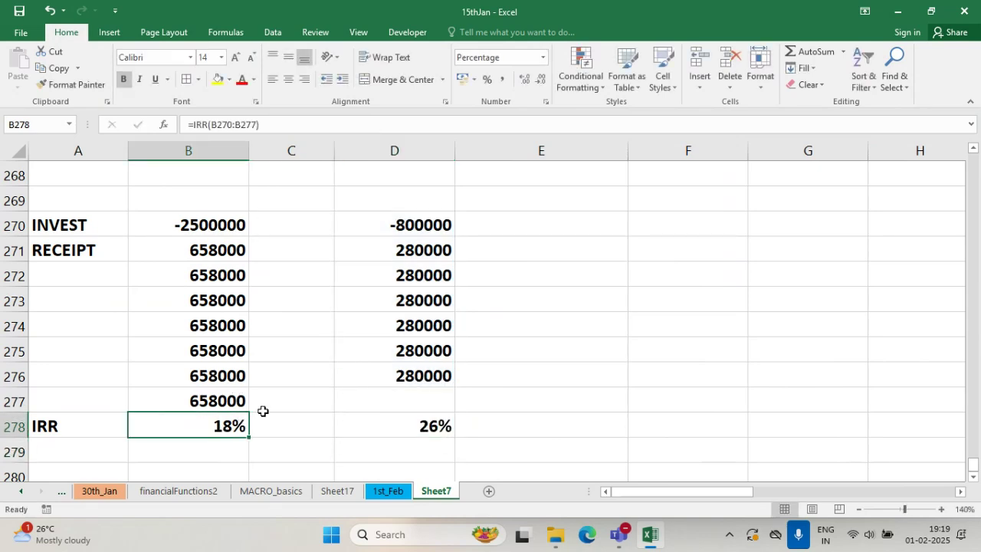
{"action": "left_click", "coordinate": [524, 80]}
{"action": "left_click", "coordinate": [525, 80]}
{"action": "left_click", "coordinate": [423, 427]}
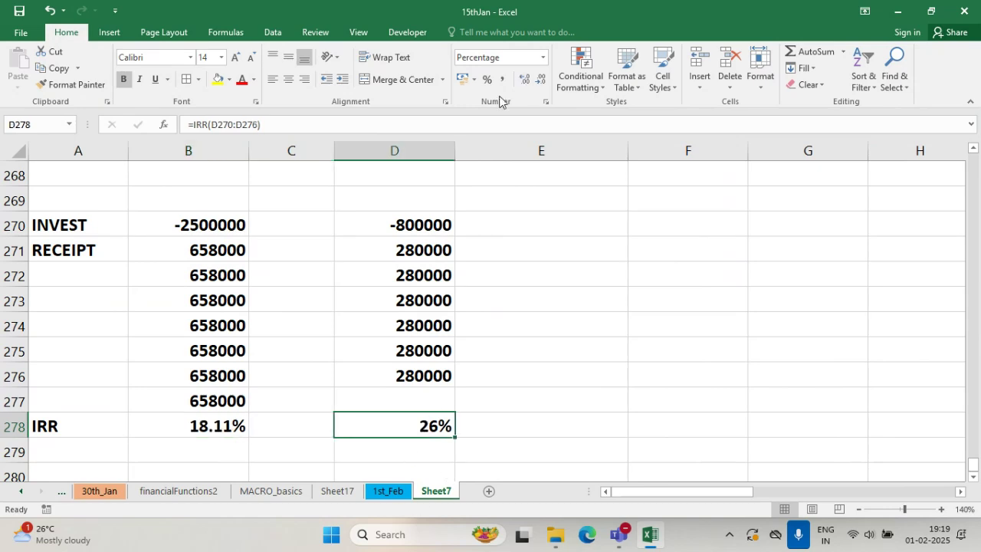
{"action": "left_click", "coordinate": [524, 80]}
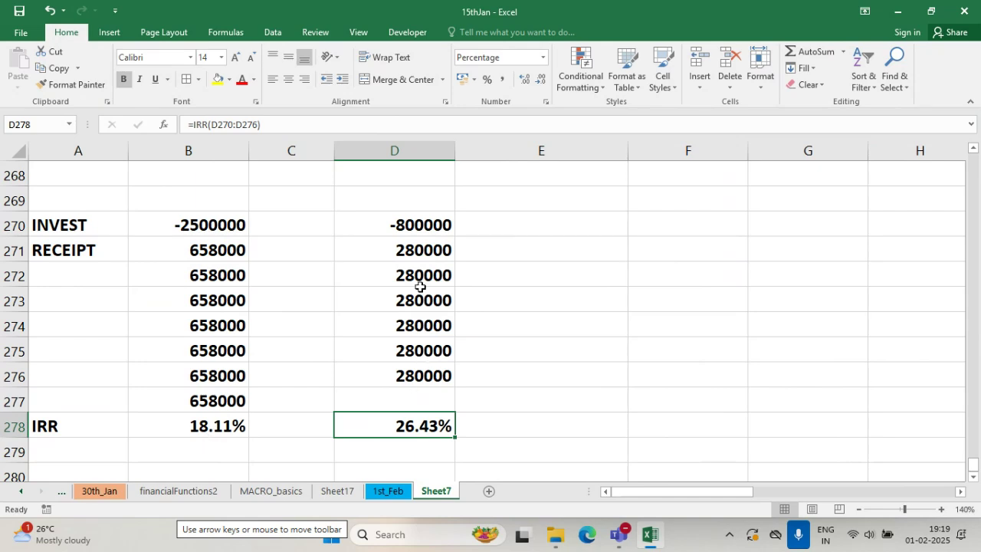
- Head the two cash flow columns with I in B269 and II in D269
{"action": "left_click", "coordinate": [428, 207]}
{"action": "type", "text": "I"}
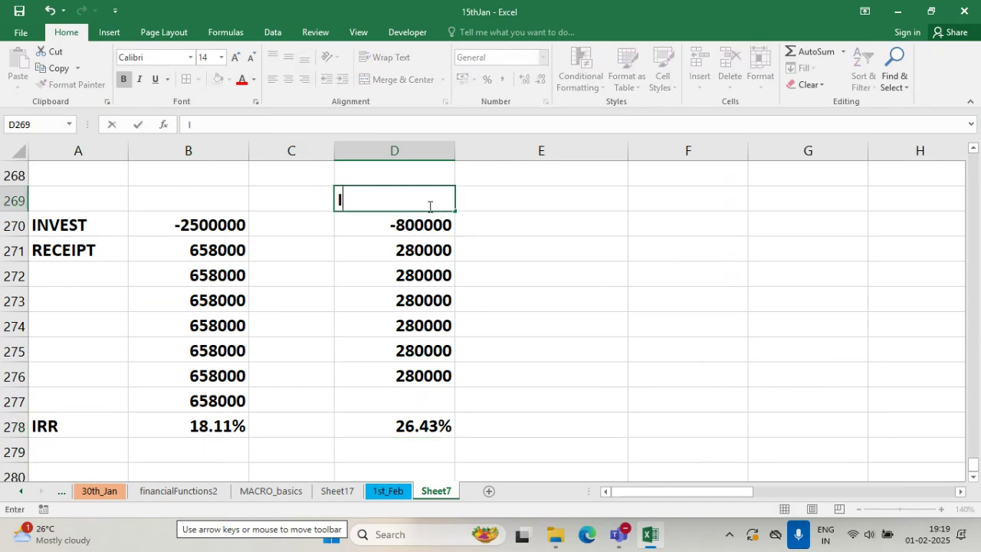
{"action": "key", "text": "Left"}
{"action": "key", "text": "Left"}
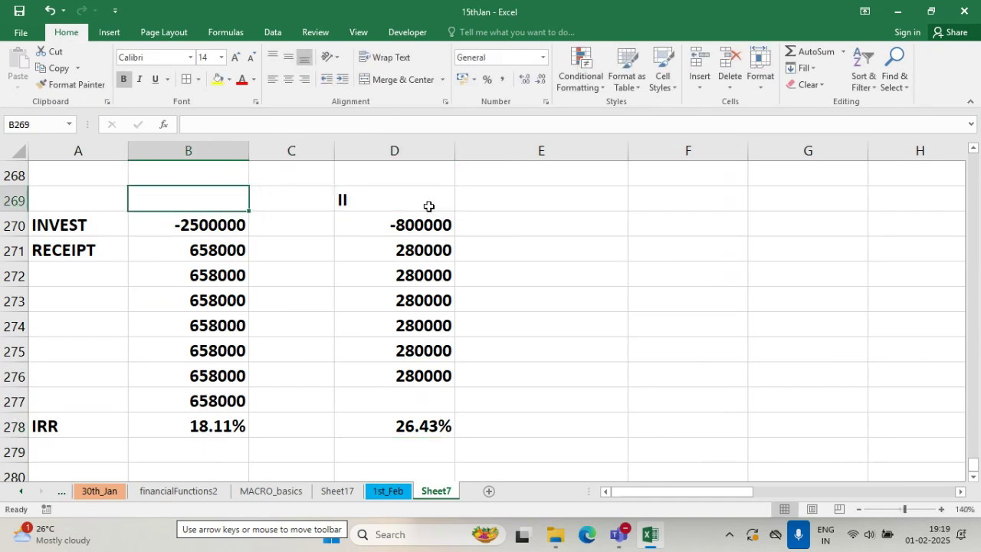
{"action": "type", "text": "I"}
{"action": "key", "text": "Right"}
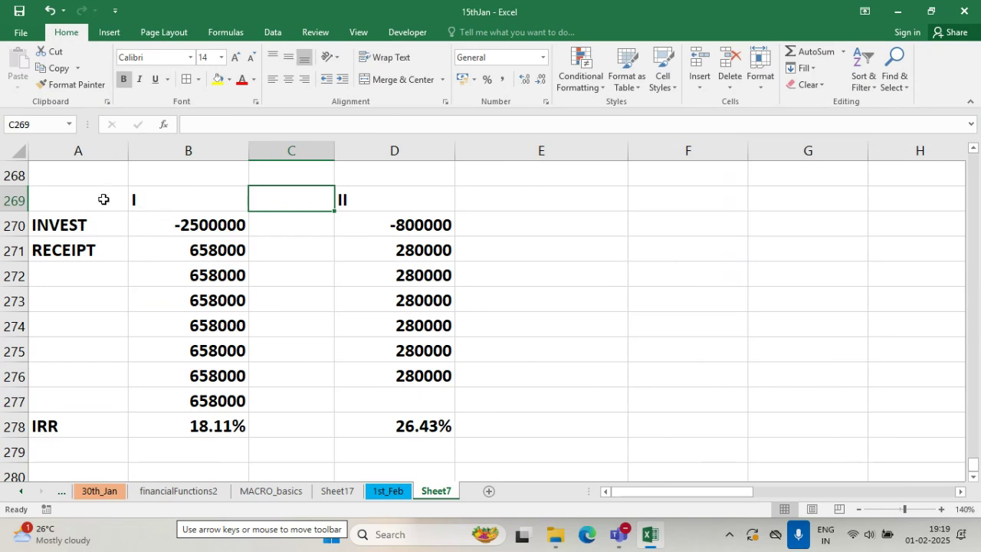
- Centre the contents of B269:D278 horizontally and align them to the middle of the cells vertically
{"action": "left_click_drag", "start_coordinate": [142, 198], "coordinate": [414, 426]}
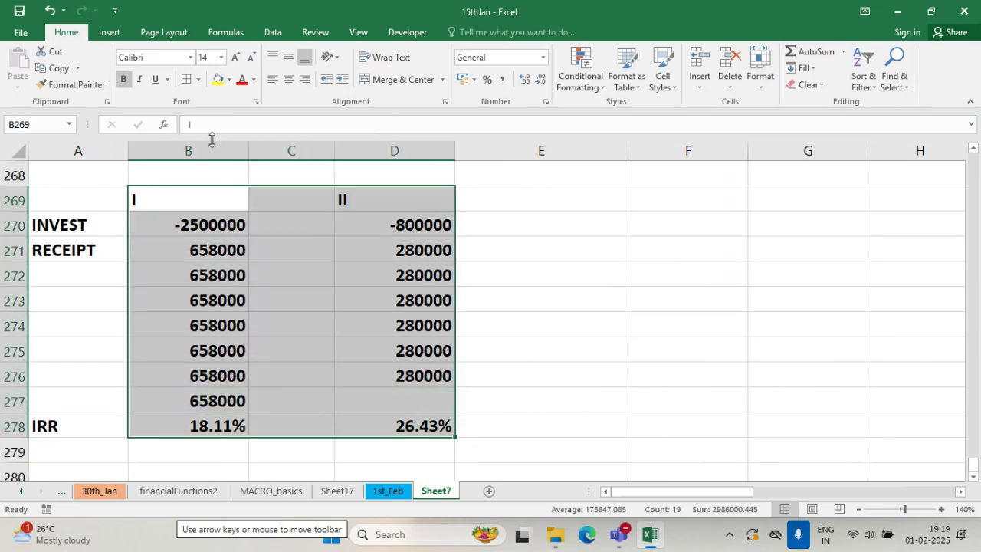
{"action": "left_click", "coordinate": [303, 79]}
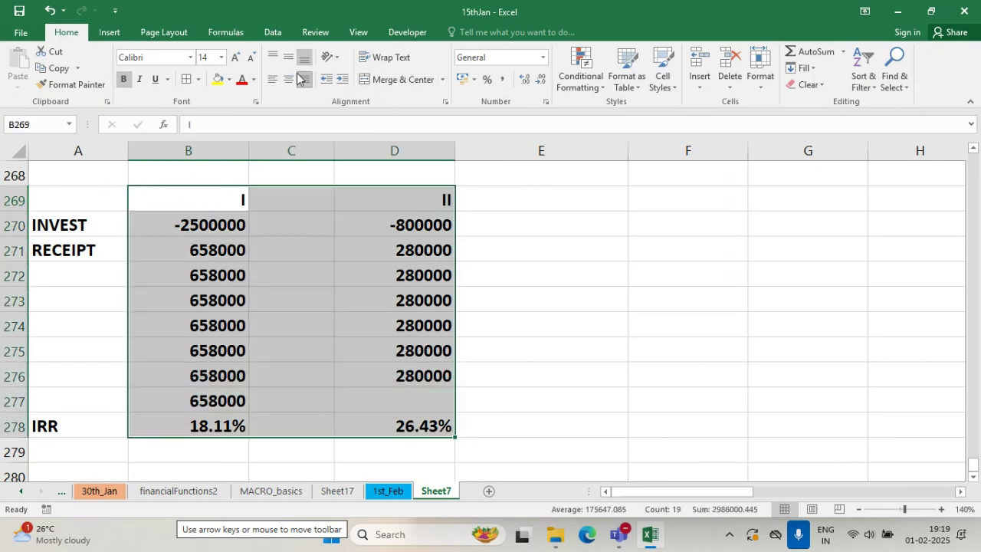
{"action": "left_click", "coordinate": [288, 56]}
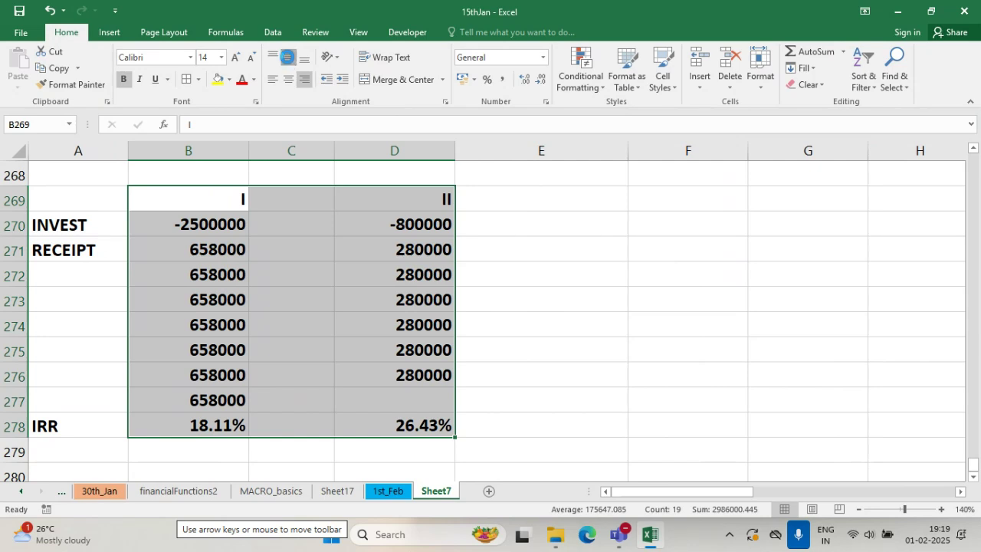
{"action": "left_click", "coordinate": [324, 399]}
{"action": "left_click_drag", "start_coordinate": [202, 207], "coordinate": [372, 431]}
{"action": "left_click", "coordinate": [288, 58]}
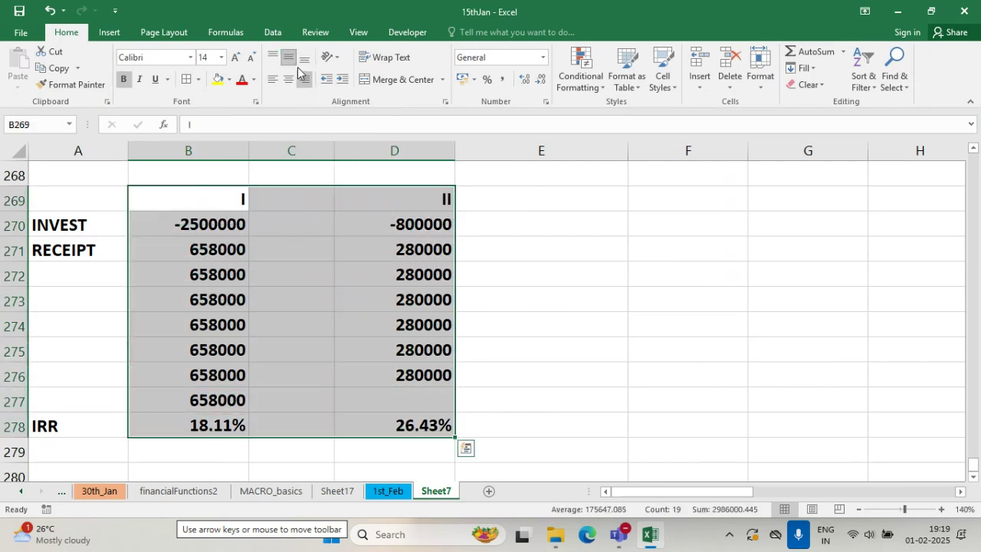
{"action": "left_click", "coordinate": [288, 79]}
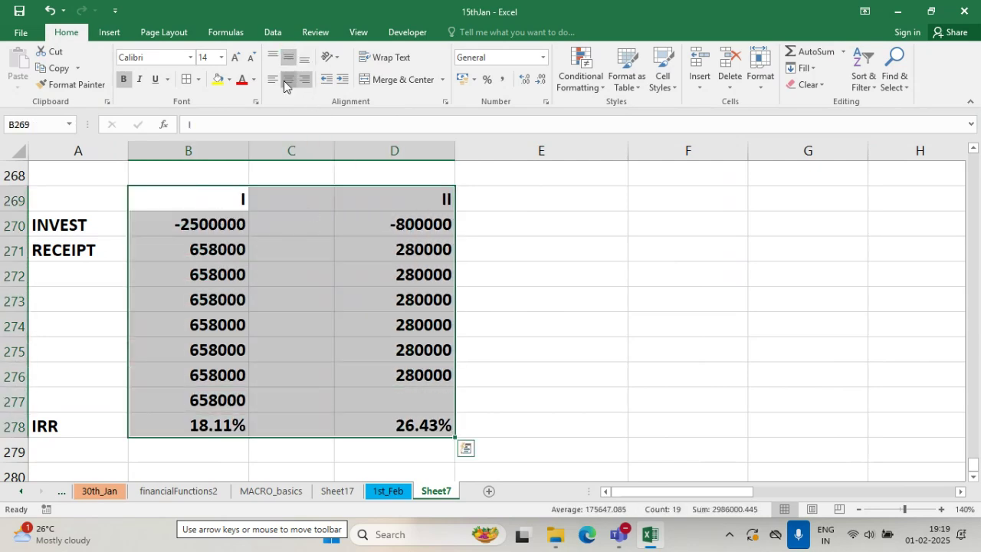
{"action": "left_click", "coordinate": [405, 329]}
- Fill the heading cells B269:D269 and the IRR result cells B278:D278 with yellow
{"action": "left_click_drag", "start_coordinate": [169, 191], "coordinate": [363, 198]}
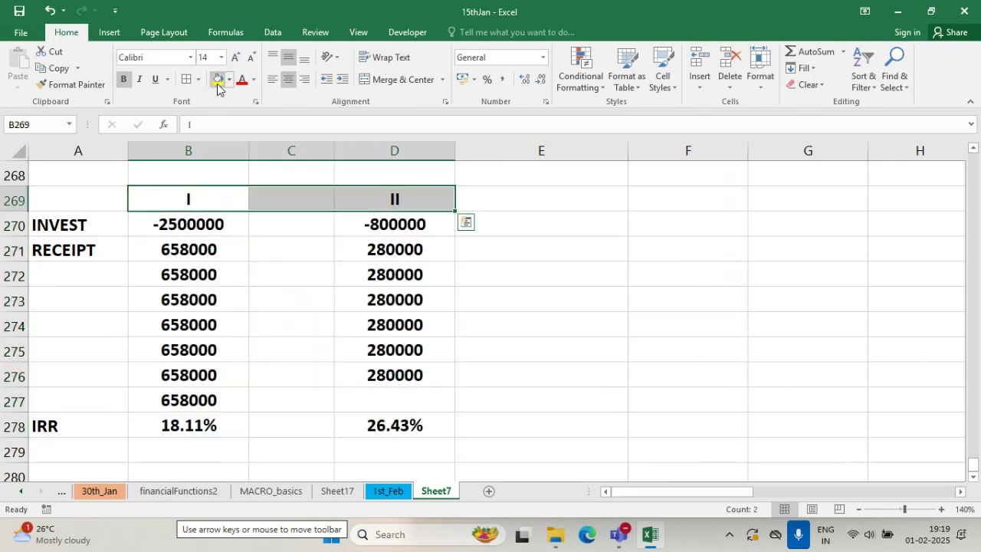
{"action": "left_click", "coordinate": [218, 83]}
{"action": "left_click", "coordinate": [394, 375]}
{"action": "left_click_drag", "start_coordinate": [186, 425], "coordinate": [344, 432]}
{"action": "left_click", "coordinate": [218, 82]}
{"action": "left_click", "coordinate": [500, 327]}
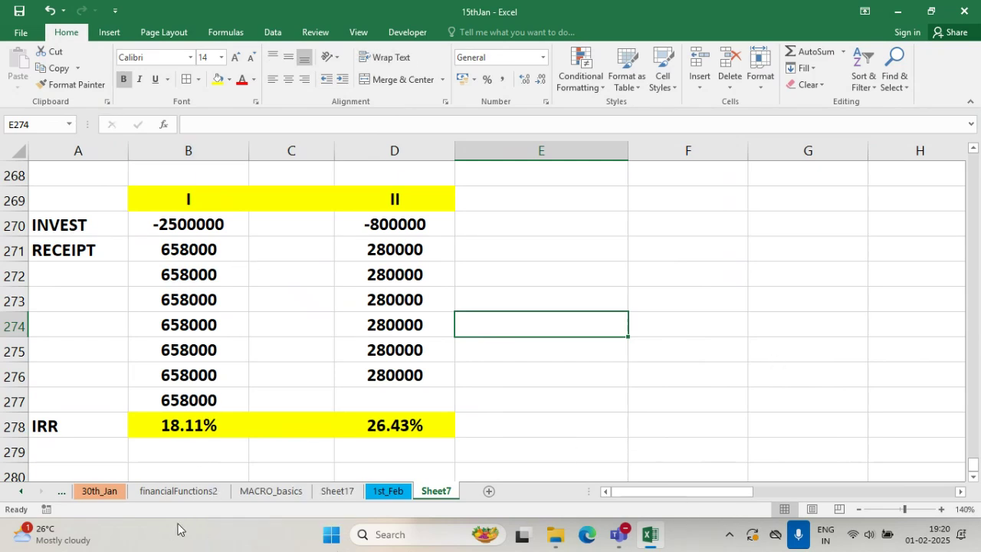
- Switch to the Teams live event, dismiss the unmute prompt, and read the recent attendee questions in the Q&A before returning to the workbook
{"action": "left_click_drag", "start_coordinate": [162, 531], "coordinate": [383, 343]}
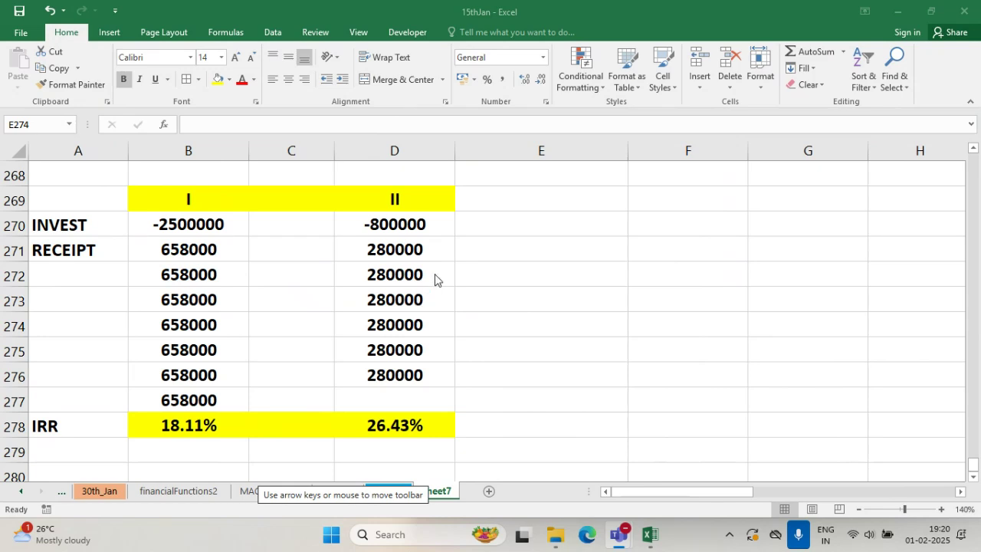
{"action": "mouse_move", "coordinate": [648, 540]}
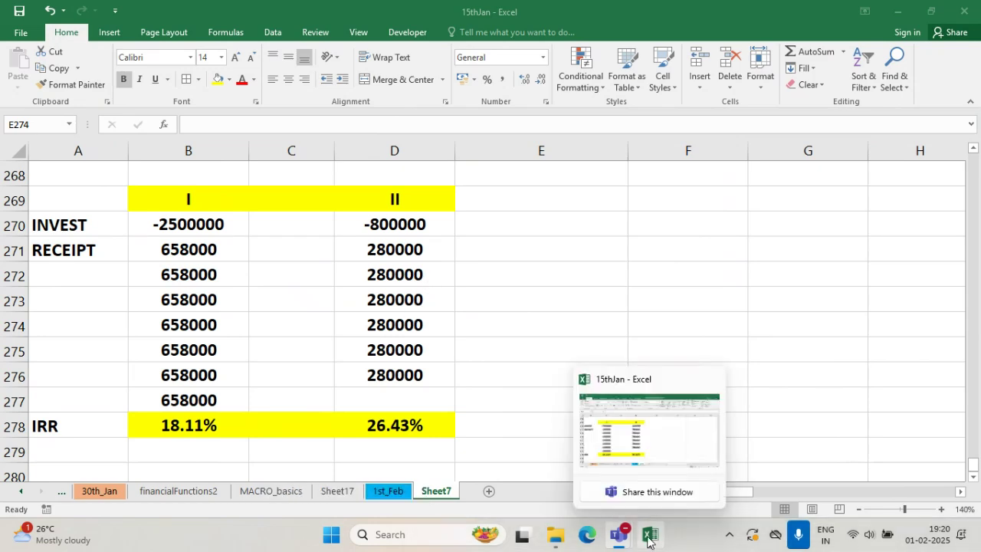
{"action": "mouse_move", "coordinate": [617, 537]}
{"action": "left_click", "coordinate": [615, 449]}
{"action": "scroll", "coordinate": [868, 374], "scroll_direction": "down", "scroll_amount": 2}
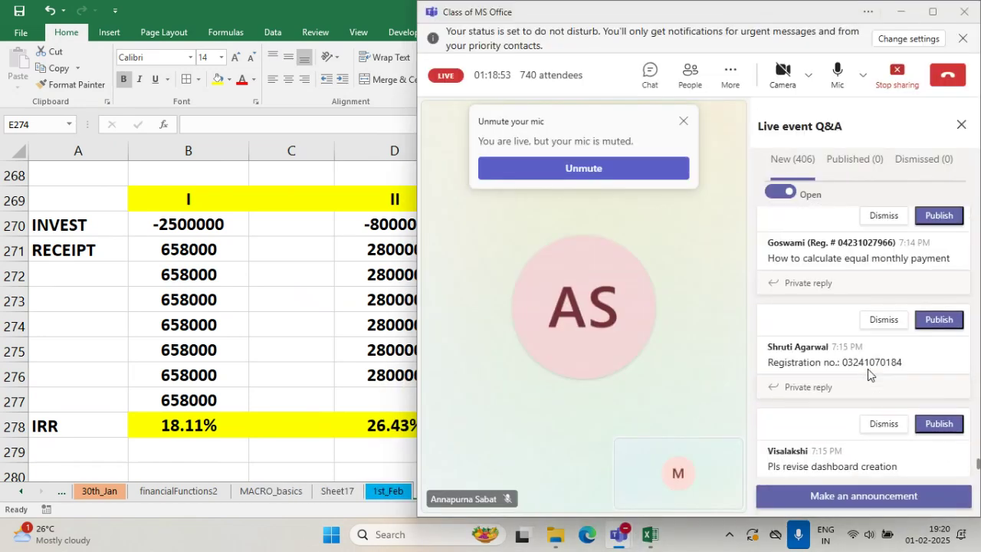
{"action": "scroll", "coordinate": [869, 374], "scroll_direction": "down", "scroll_amount": 1}
{"action": "scroll", "coordinate": [868, 374], "scroll_direction": "down", "scroll_amount": 2}
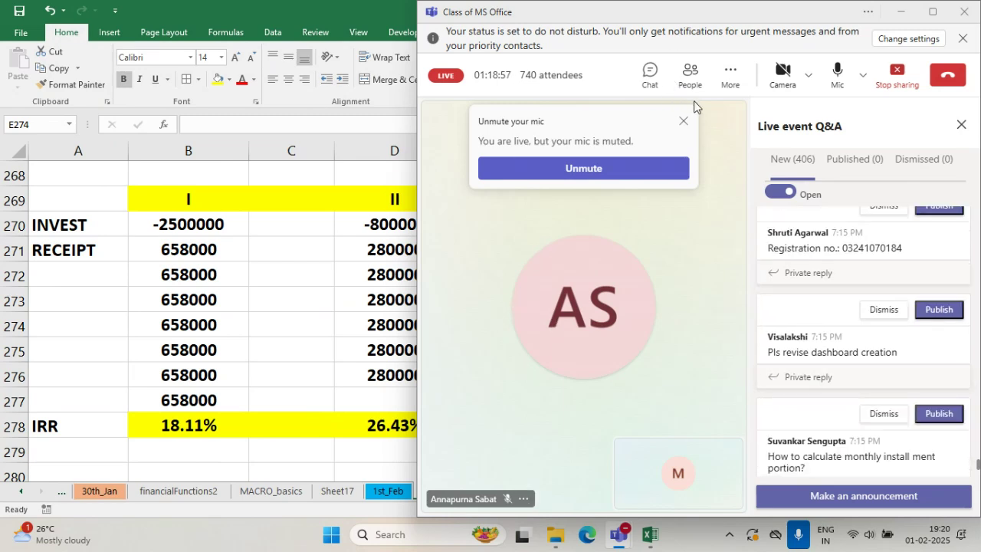
{"action": "left_click", "coordinate": [686, 125]}
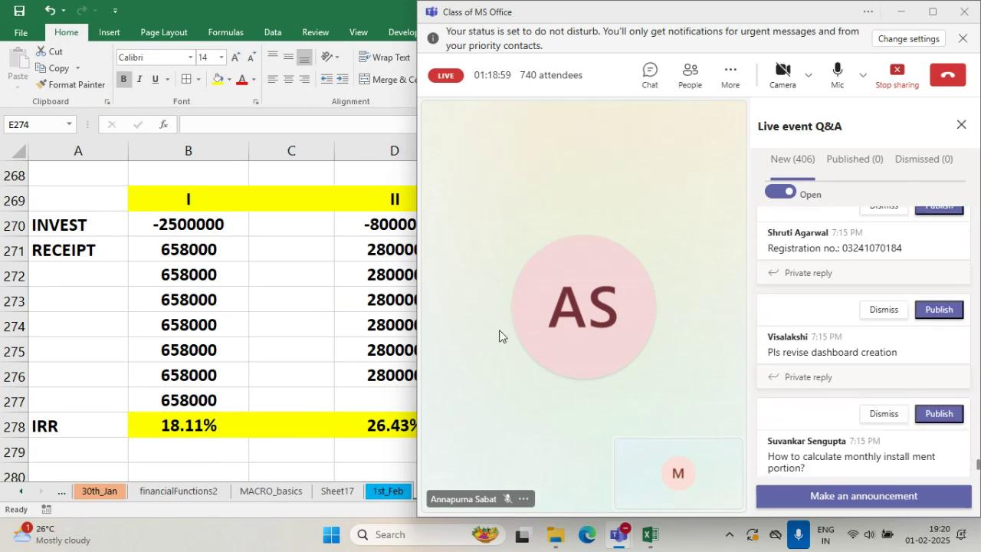
{"action": "scroll", "coordinate": [853, 394], "scroll_direction": "down", "scroll_amount": 3}
{"action": "scroll", "coordinate": [853, 394], "scroll_direction": "down", "scroll_amount": 2}
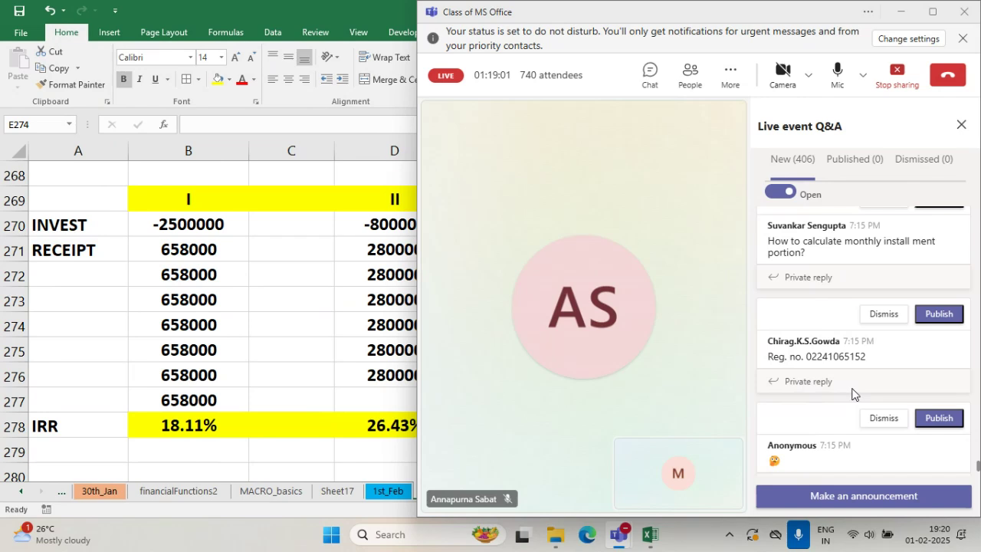
{"action": "scroll", "coordinate": [852, 394], "scroll_direction": "down", "scroll_amount": 2}
{"action": "scroll", "coordinate": [843, 385], "scroll_direction": "up", "scroll_amount": 2}
{"action": "scroll", "coordinate": [837, 379], "scroll_direction": "up", "scroll_amount": 3}
{"action": "scroll", "coordinate": [837, 382], "scroll_direction": "down", "scroll_amount": 10}
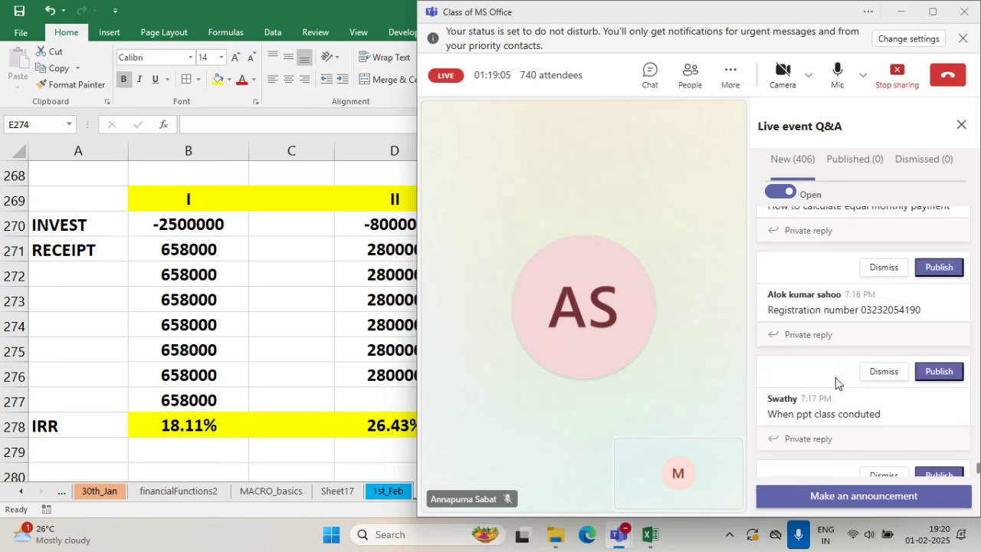
{"action": "scroll", "coordinate": [835, 383], "scroll_direction": "down", "scroll_amount": 5}
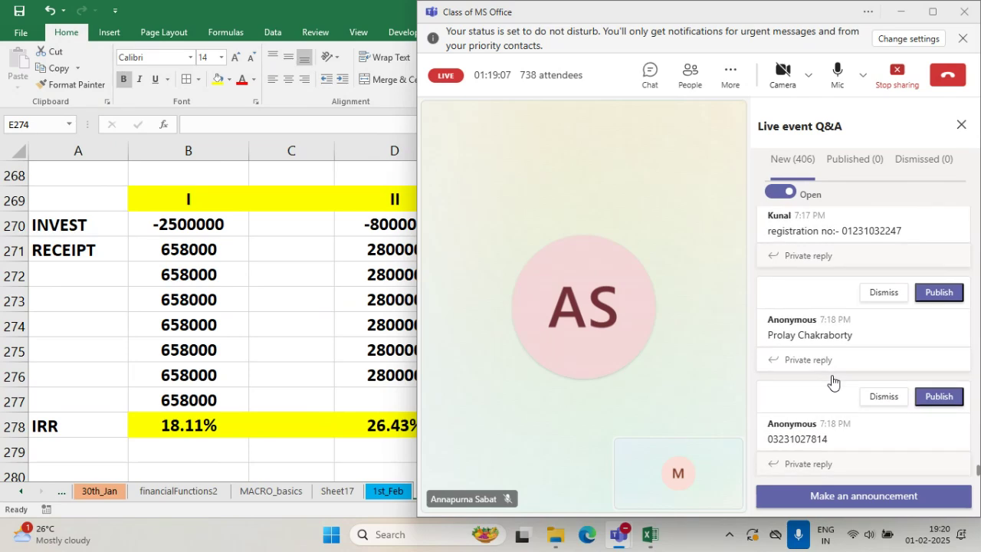
{"action": "scroll", "coordinate": [833, 382], "scroll_direction": "down", "scroll_amount": 2}
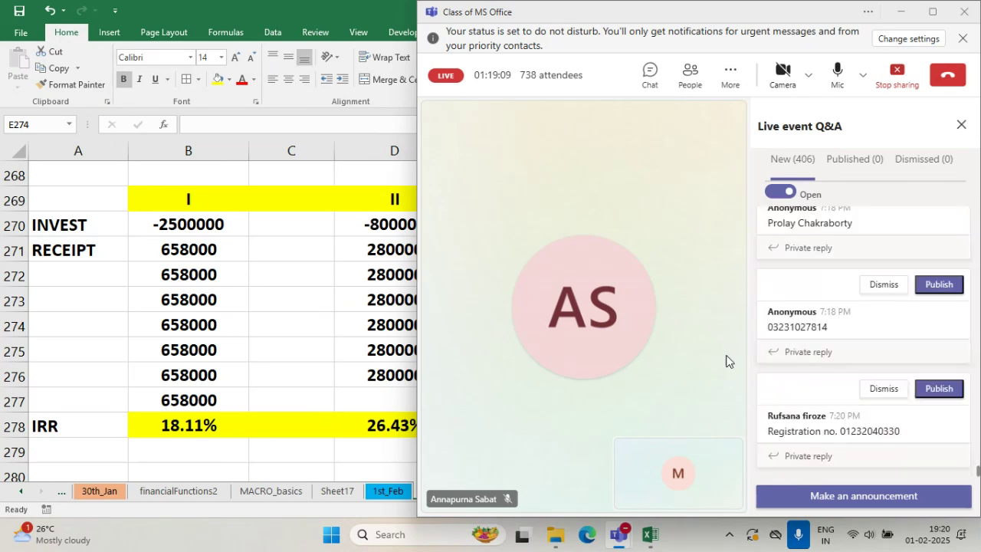
{"action": "left_click", "coordinate": [899, 13]}
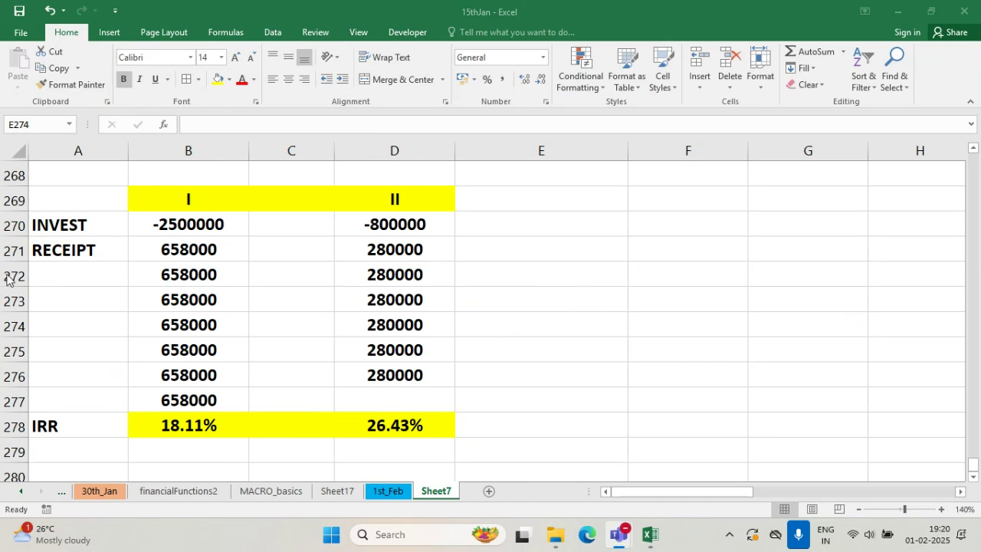
{"action": "left_click", "coordinate": [441, 283]}
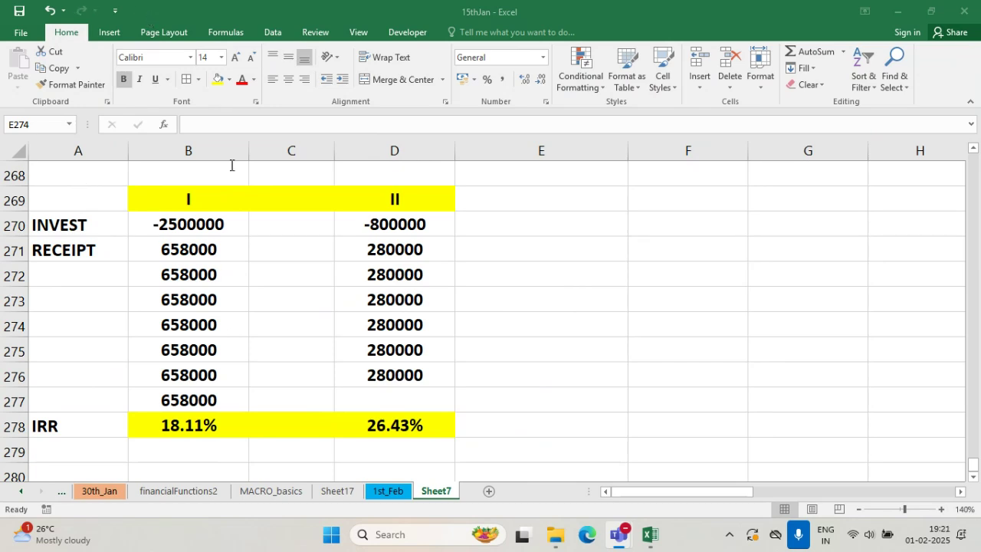
{"action": "left_click", "coordinate": [229, 311]}
{"action": "scroll", "coordinate": [257, 336], "scroll_direction": "up", "scroll_amount": 20}
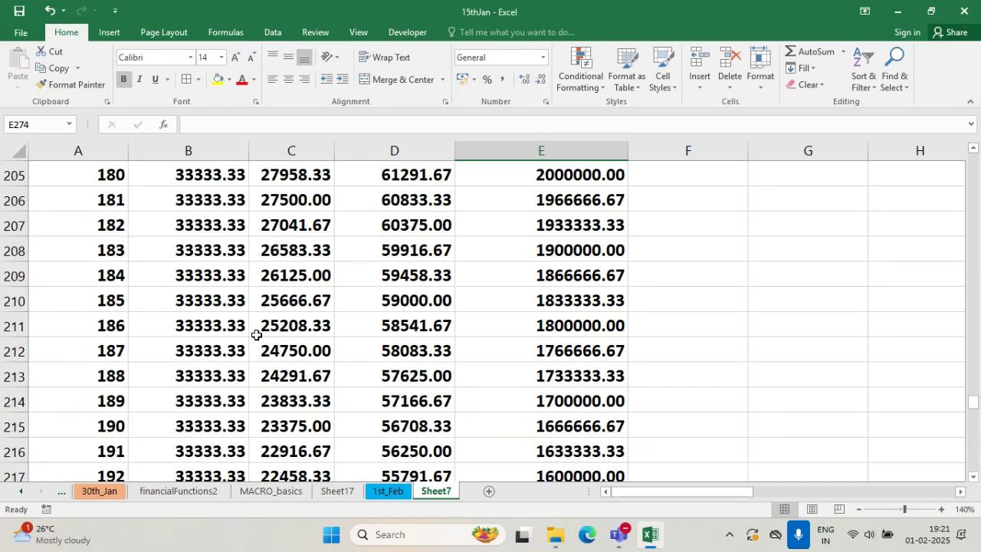
{"action": "scroll", "coordinate": [251, 333], "scroll_direction": "up", "scroll_amount": 19}
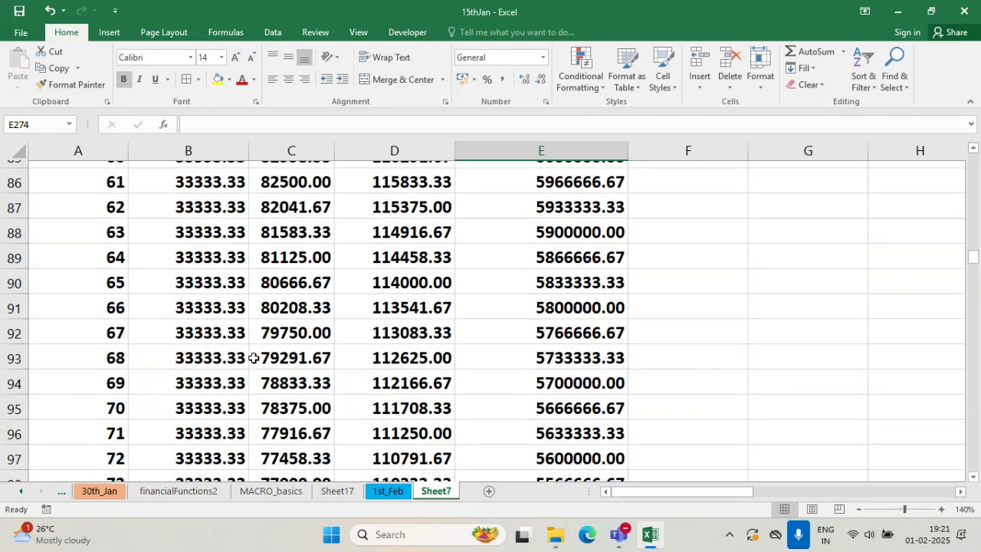
{"action": "scroll", "coordinate": [253, 345], "scroll_direction": "down", "scroll_amount": 20}
{"action": "scroll", "coordinate": [253, 350], "scroll_direction": "down", "scroll_amount": 20}
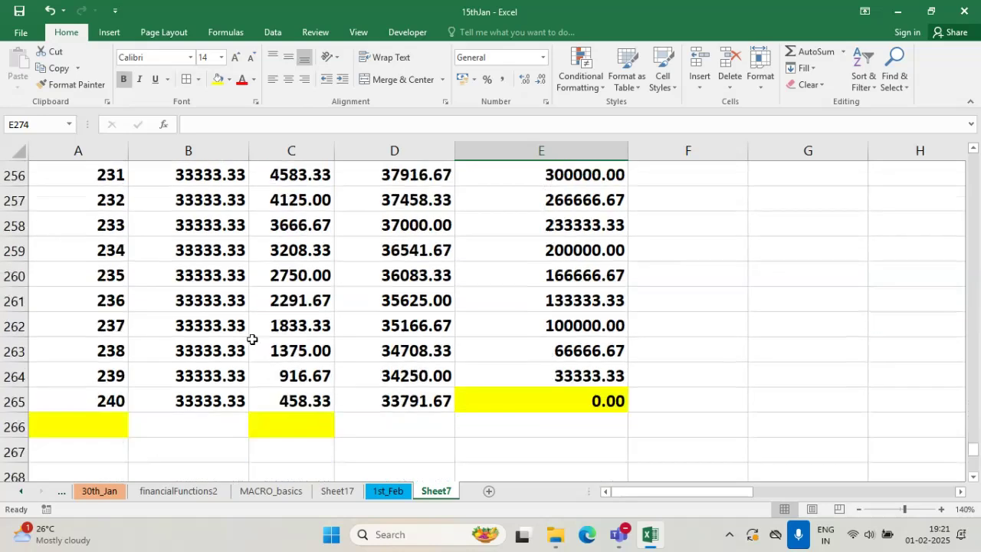
{"action": "scroll", "coordinate": [201, 337], "scroll_direction": "up", "scroll_amount": 6}
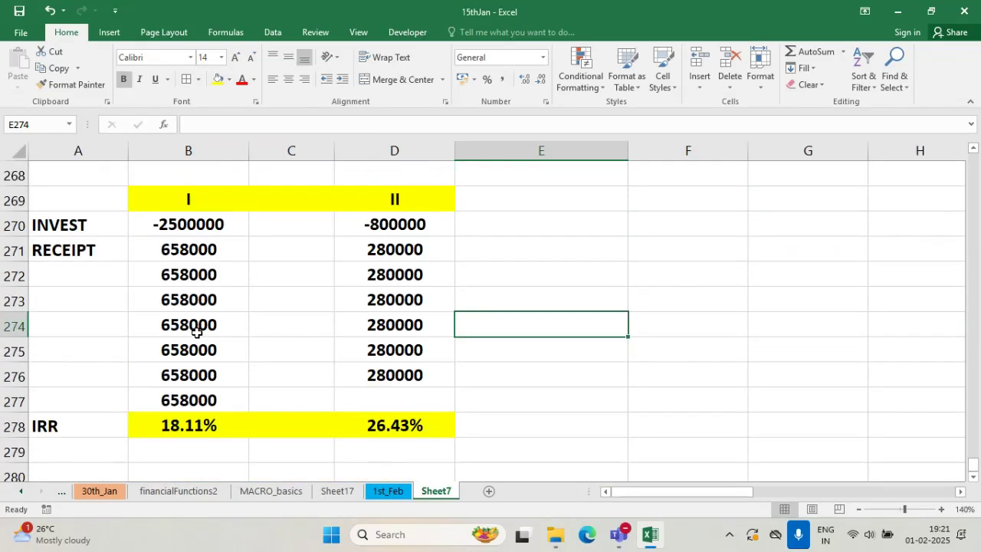
- Review the XIRR and XNPV example with its dates and cash flows on the financialFunctions2 sheet, and return to Sheet7
{"action": "left_click", "coordinate": [160, 494]}
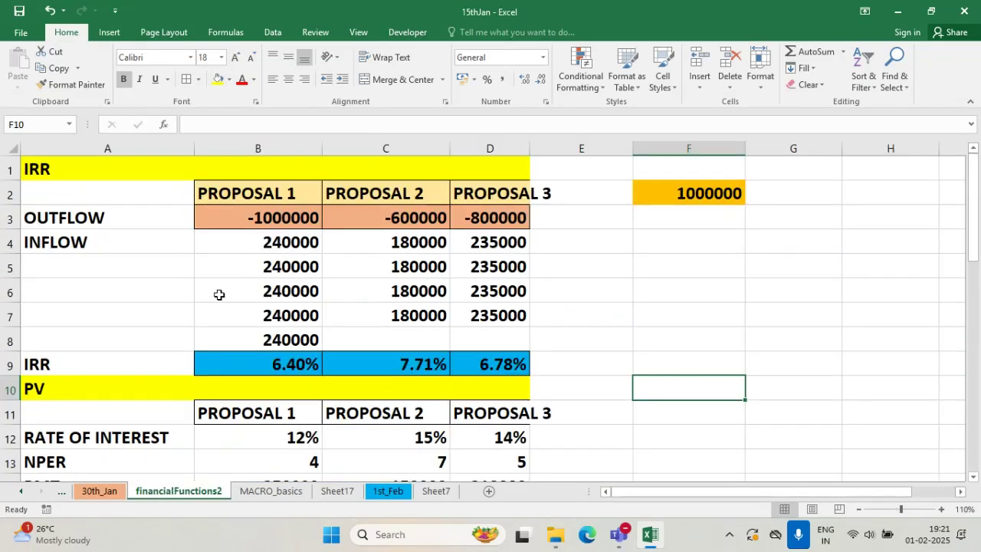
{"action": "scroll", "coordinate": [224, 290], "scroll_direction": "down", "scroll_amount": 4}
{"action": "scroll", "coordinate": [226, 288], "scroll_direction": "down", "scroll_amount": 4}
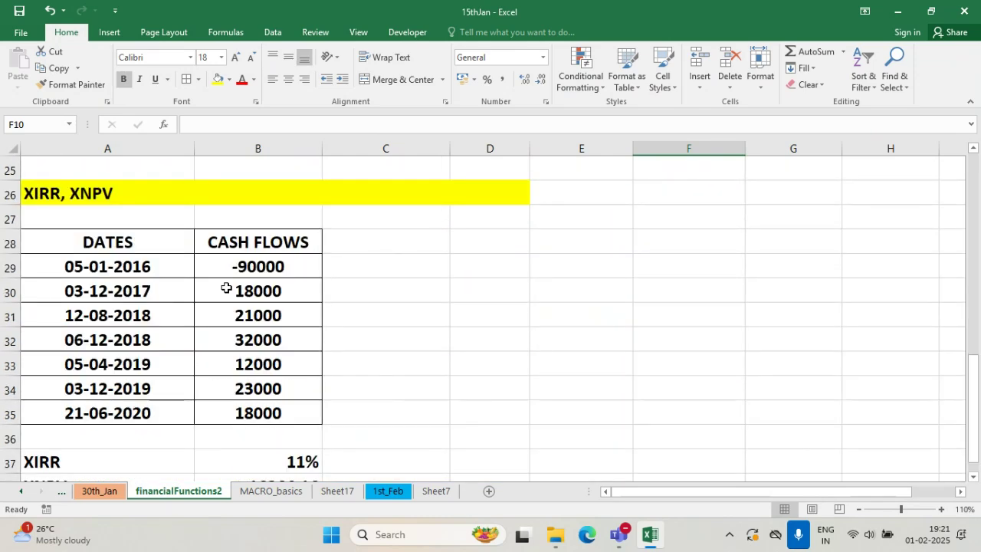
{"action": "scroll", "coordinate": [226, 288], "scroll_direction": "down", "scroll_amount": 1}
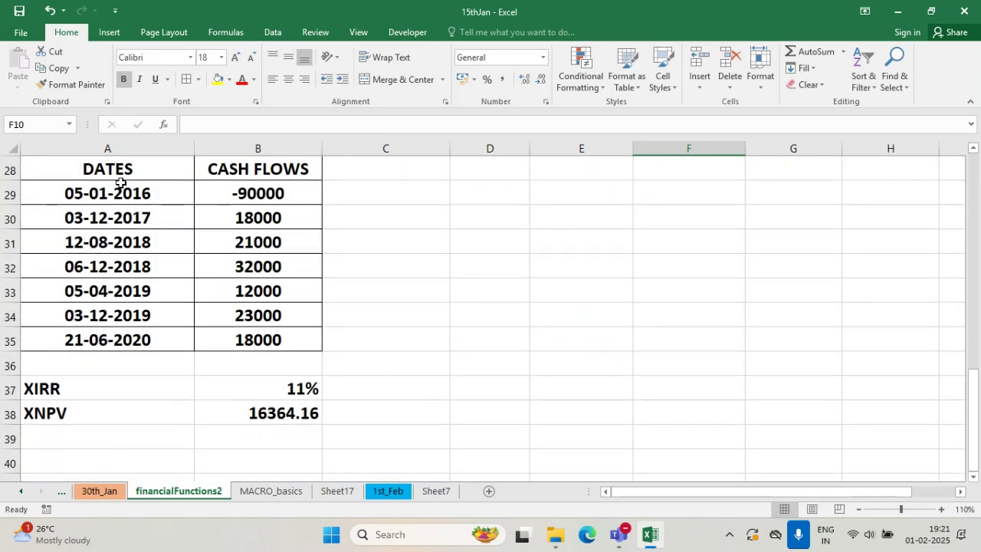
{"action": "left_click_drag", "start_coordinate": [124, 192], "coordinate": [131, 215]}
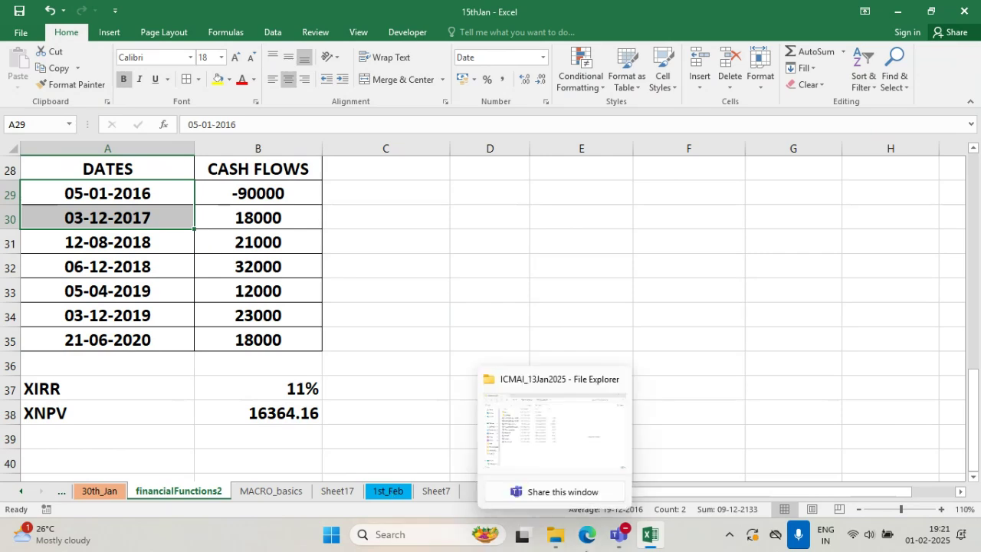
{"action": "left_click", "coordinate": [434, 491]}
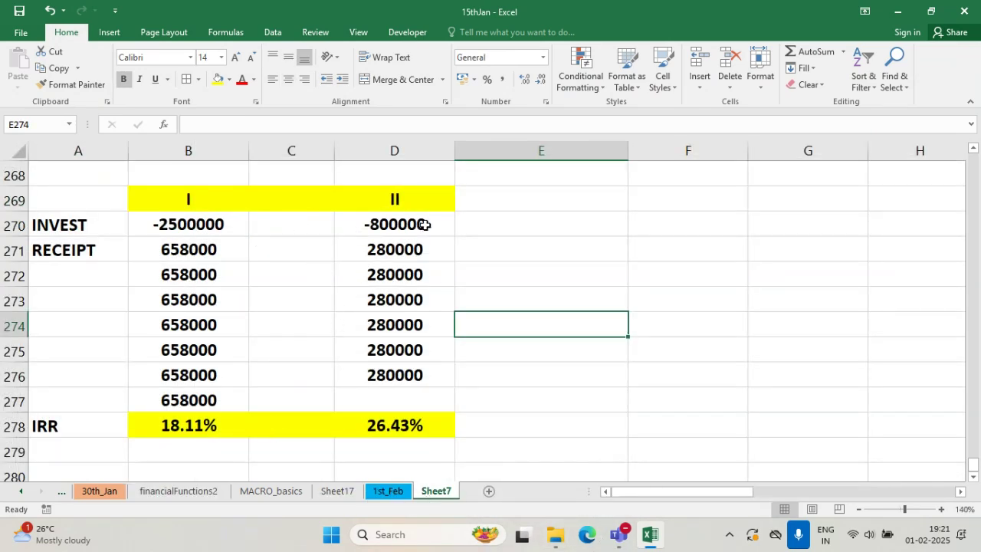
- Widen columns C and B around the two-investment cash flow table
{"action": "left_click_drag", "start_coordinate": [334, 148], "coordinate": [349, 147]}
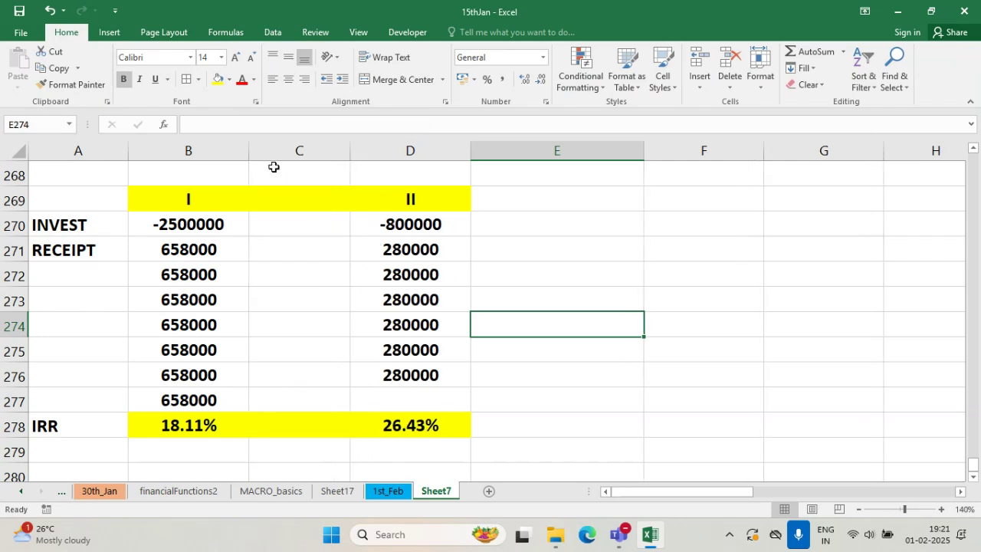
{"action": "left_click_drag", "start_coordinate": [249, 149], "coordinate": [304, 146]}
{"action": "left_click", "coordinate": [213, 149]}
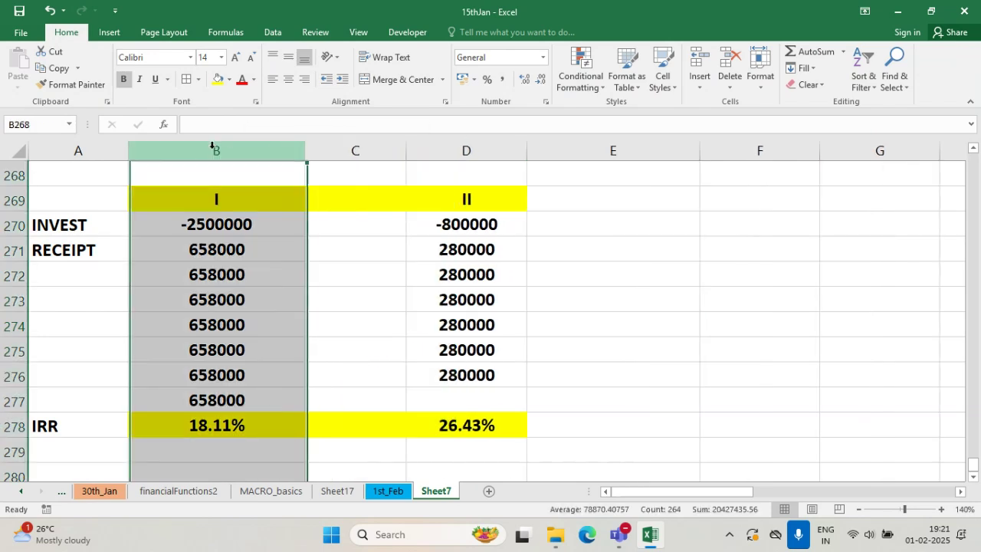
{"action": "left_click", "coordinate": [143, 241]}
{"action": "left_click_drag", "start_coordinate": [158, 205], "coordinate": [463, 427]}
{"action": "right_click", "coordinate": [245, 199]}
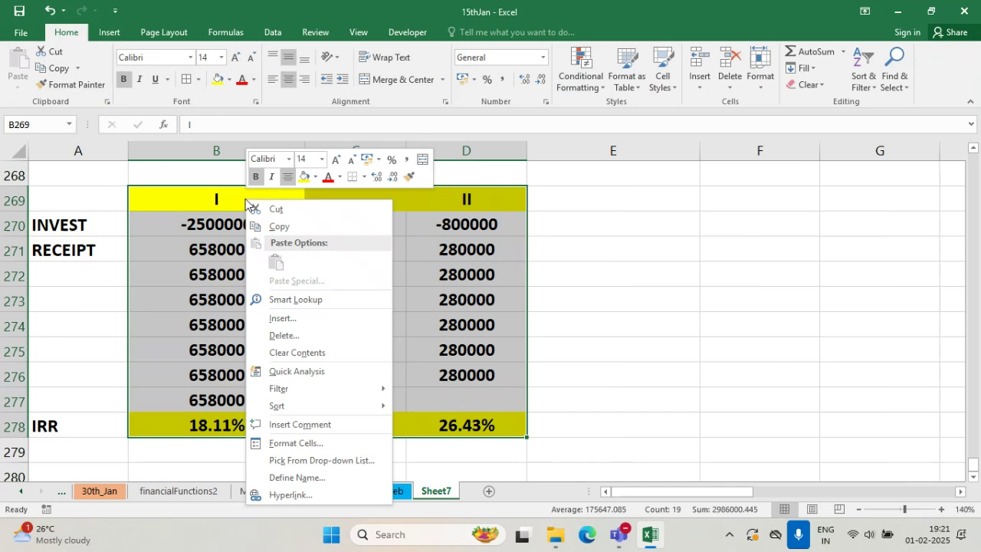
{"action": "left_click", "coordinate": [285, 317]}
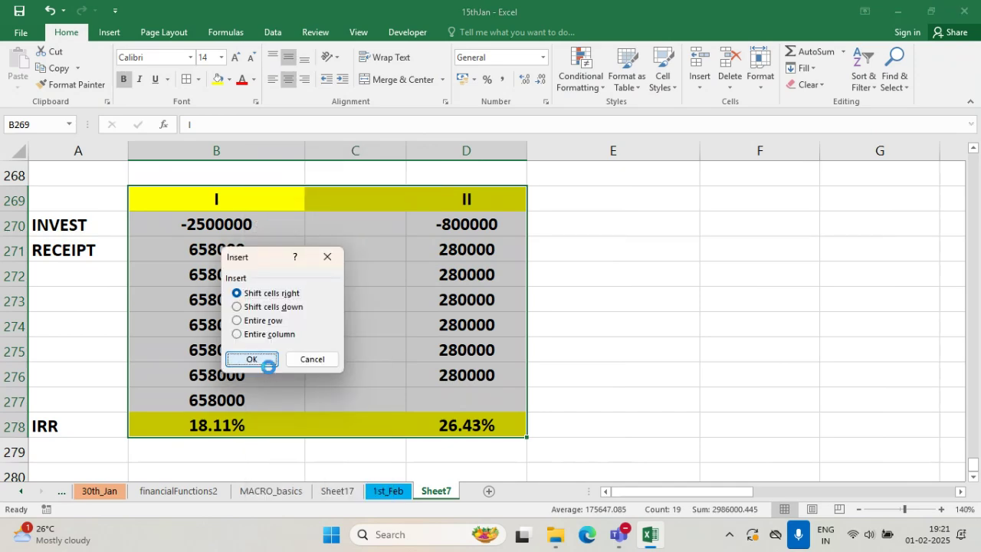
{"action": "left_click", "coordinate": [264, 362]}
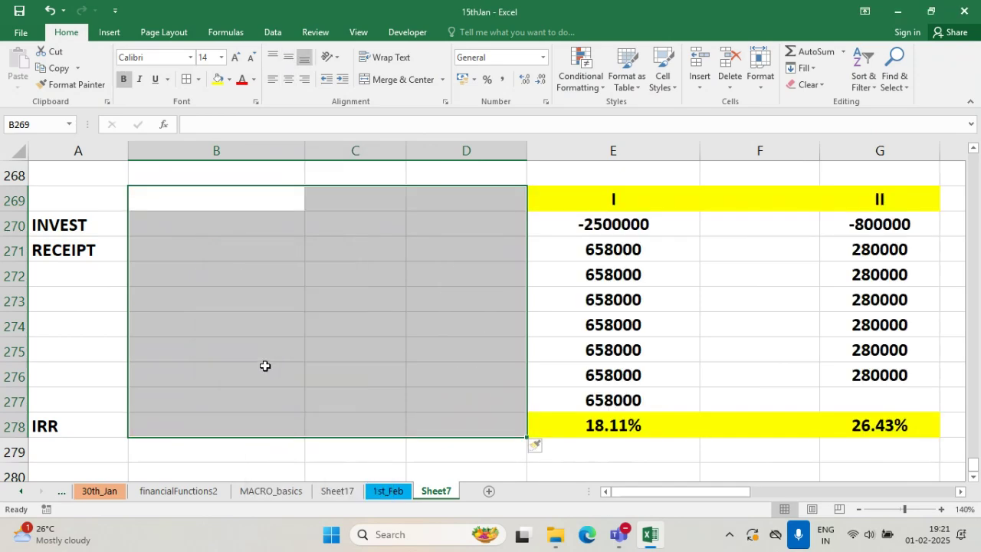
{"action": "left_click", "coordinate": [49, 10]}
{"action": "left_click", "coordinate": [218, 248]}
- Insert blank cells at B269:B278, shifting the existing cash flow columns to the right
{"action": "left_click_drag", "start_coordinate": [204, 200], "coordinate": [253, 427]}
{"action": "right_click", "coordinate": [263, 202]}
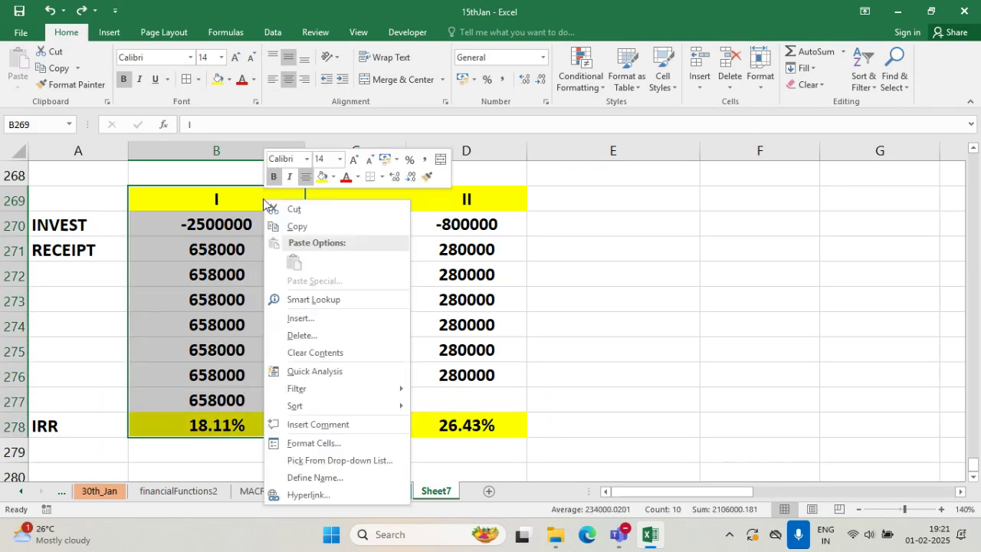
{"action": "left_click", "coordinate": [303, 317]}
{"action": "left_click", "coordinate": [267, 351]}
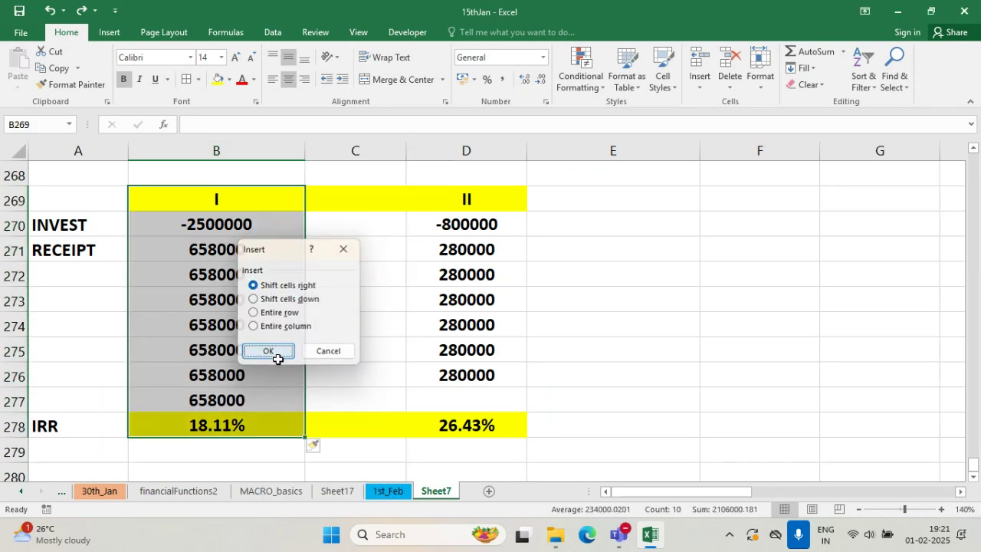
{"action": "left_click", "coordinate": [245, 296]}
{"action": "left_click", "coordinate": [223, 192]}
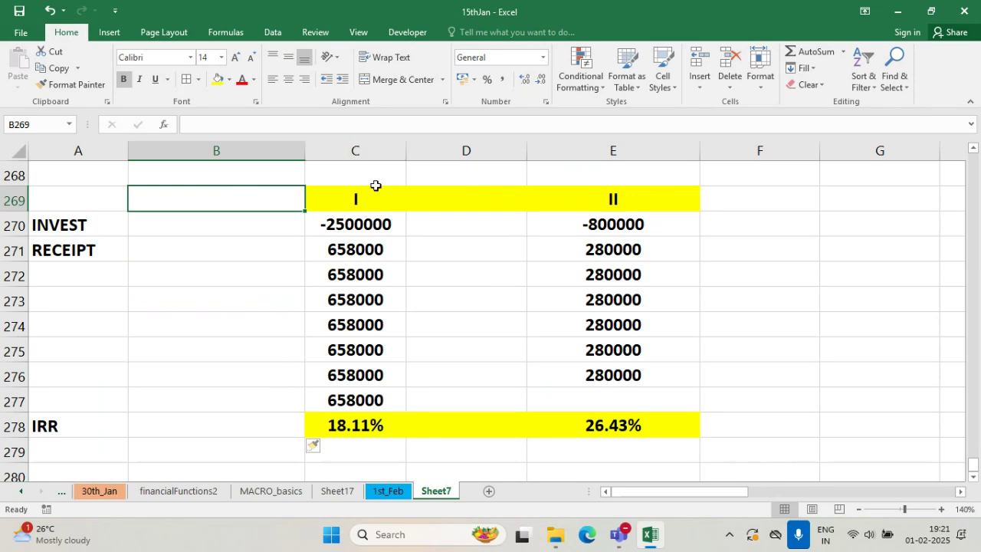
{"action": "left_click_drag", "start_coordinate": [366, 200], "coordinate": [253, 201]}
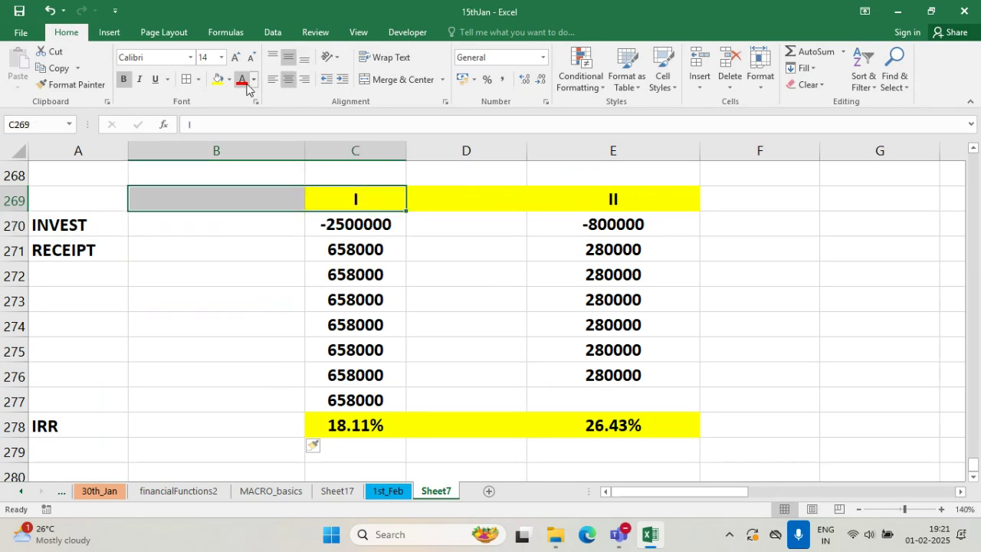
{"action": "left_click", "coordinate": [381, 80]}
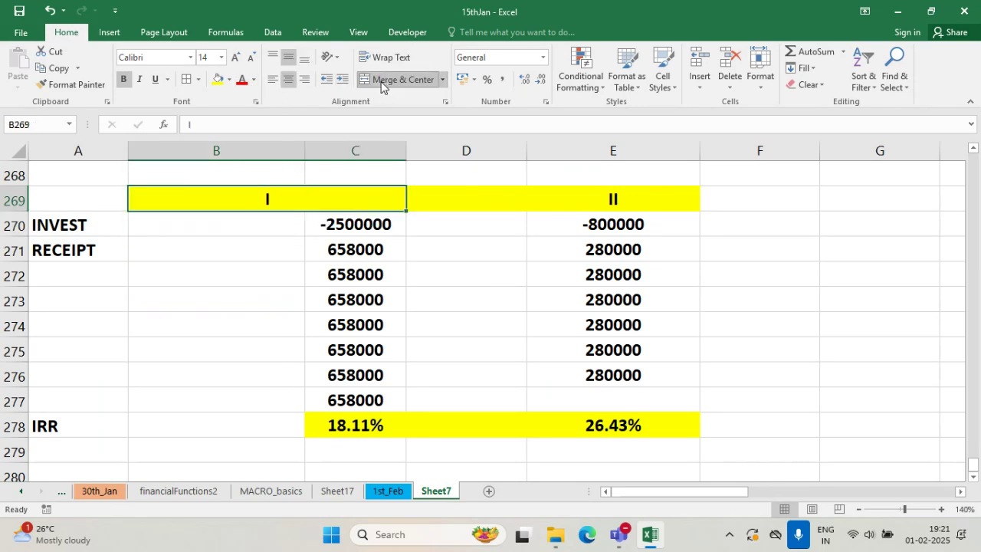
{"action": "left_click", "coordinate": [230, 223]}
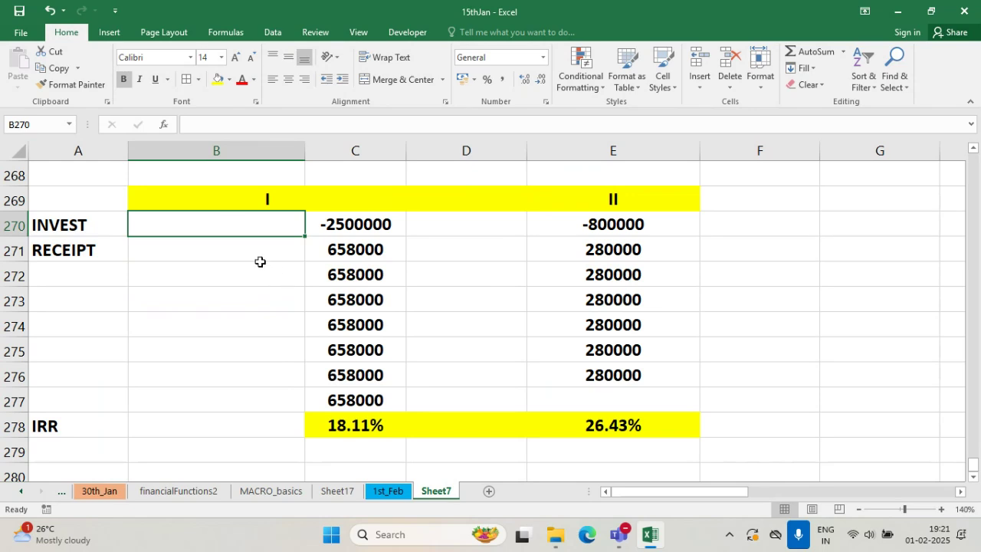
{"action": "type", "text": "DATES"}
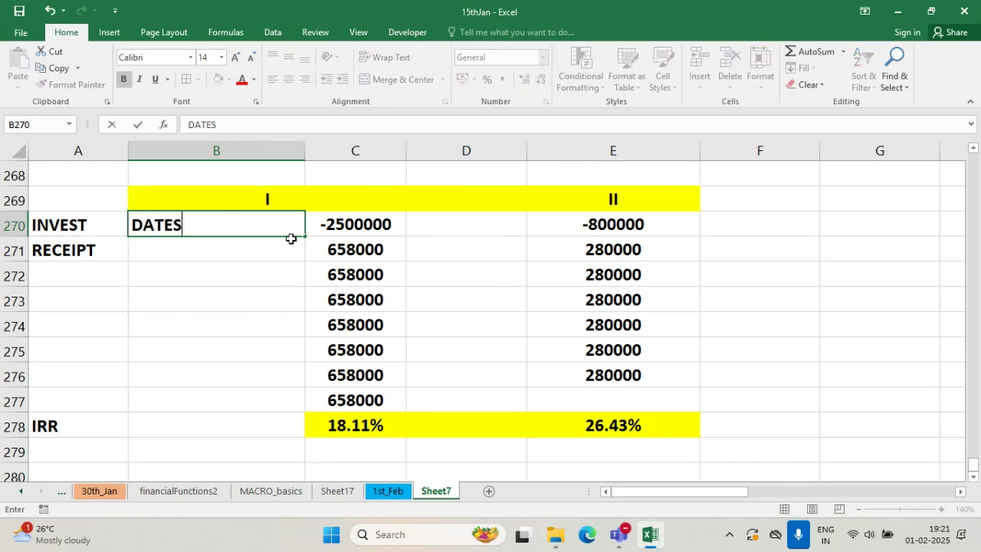
{"action": "key", "text": "Return"}
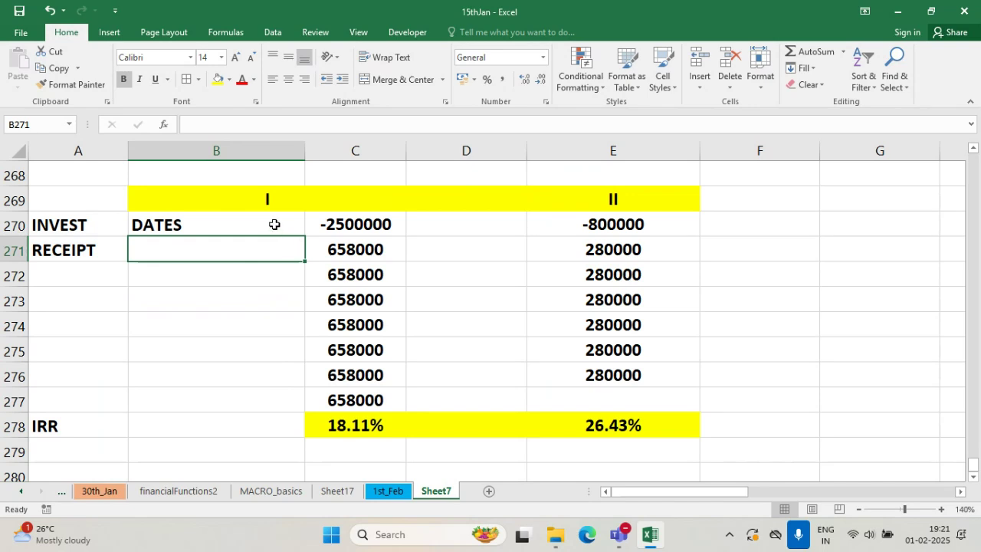
{"action": "left_click", "coordinate": [273, 224]}
{"action": "key", "text": "Delete"}
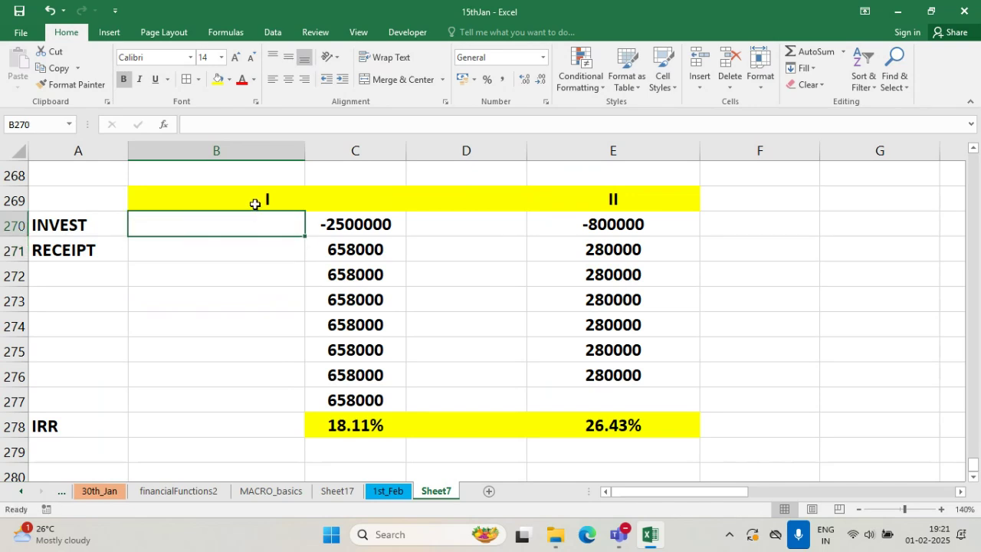
{"action": "left_click", "coordinate": [252, 201]}
{"action": "left_click", "coordinate": [397, 79]}
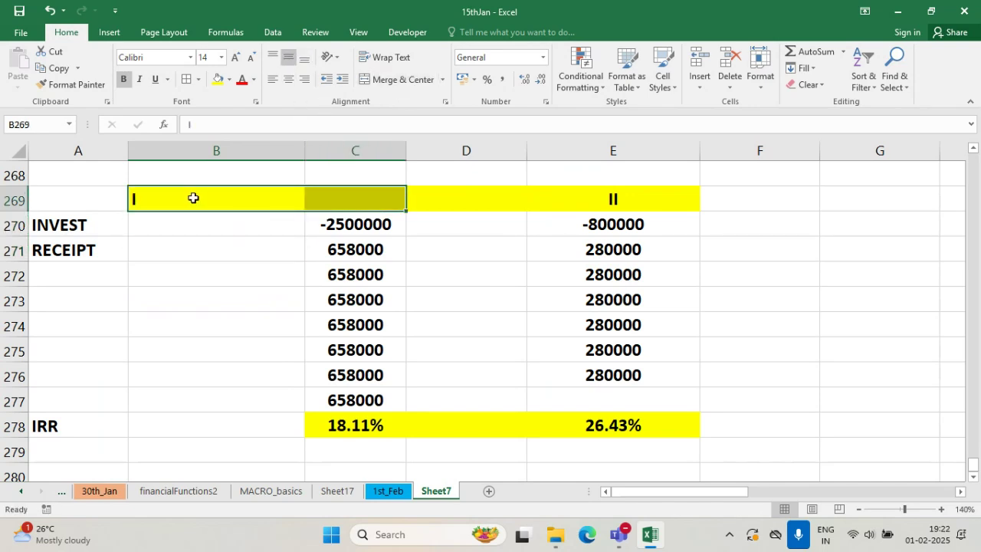
- Replace the first investment's heading with DATES in B269 and CASH FLOWS in C269
{"action": "left_click", "coordinate": [193, 198]}
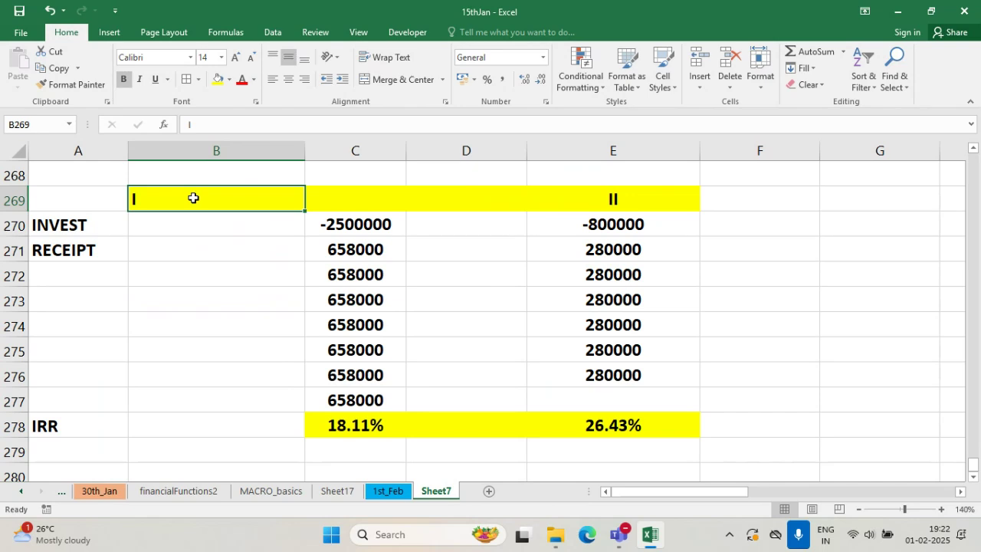
{"action": "type", "text": "DATES"}
{"action": "key", "text": "Tab"}
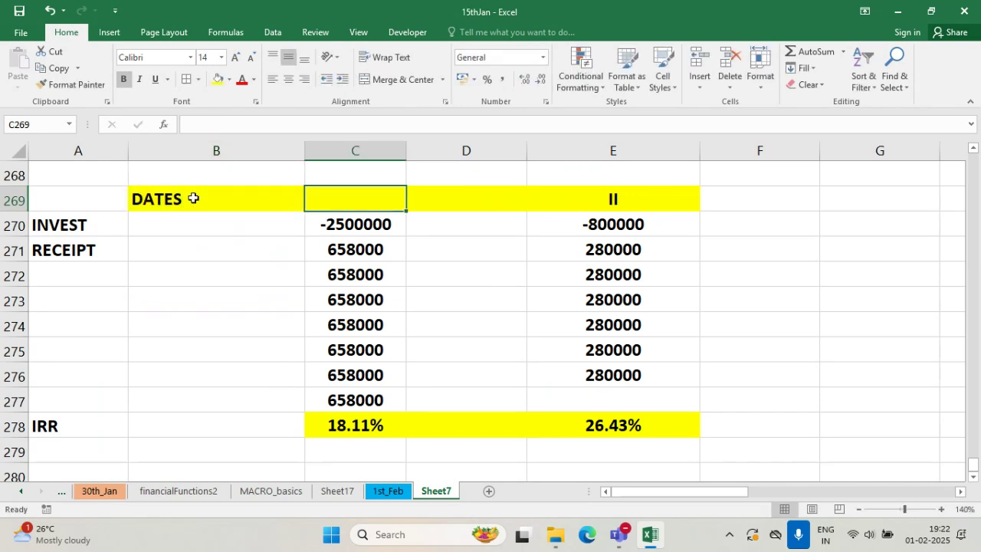
{"action": "type", "text": "CASH FLOWS"}
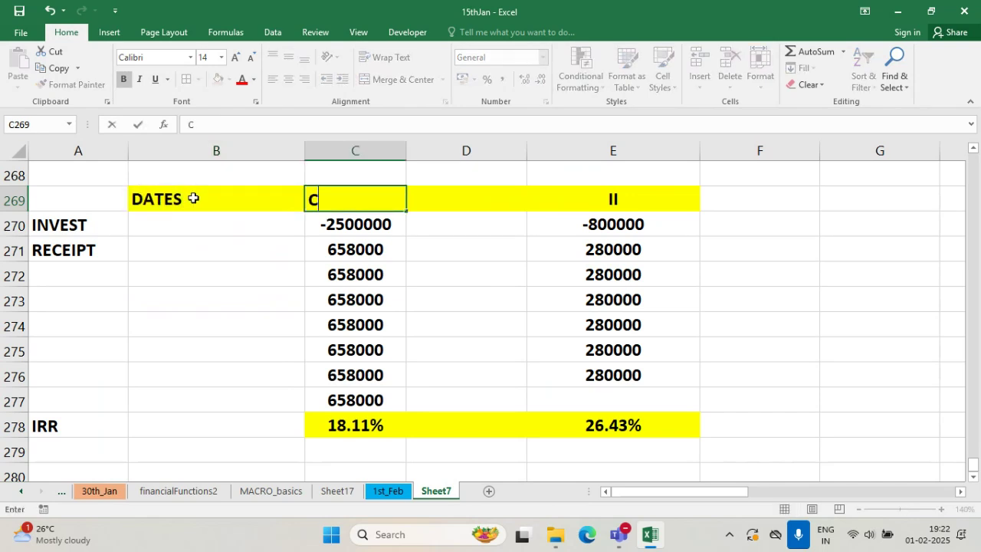
{"action": "left_click", "coordinate": [384, 268]}
- Enter the date 13/3/2015 in B270 for the investment and 2/8/2016 in B271 for the first receipt
{"action": "left_click", "coordinate": [241, 219]}
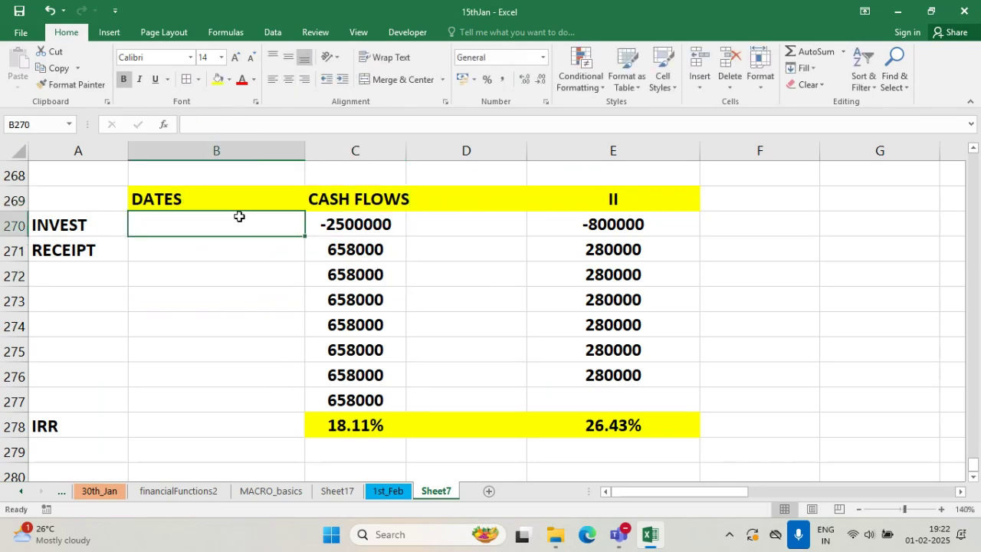
{"action": "type", "text": "13/"}
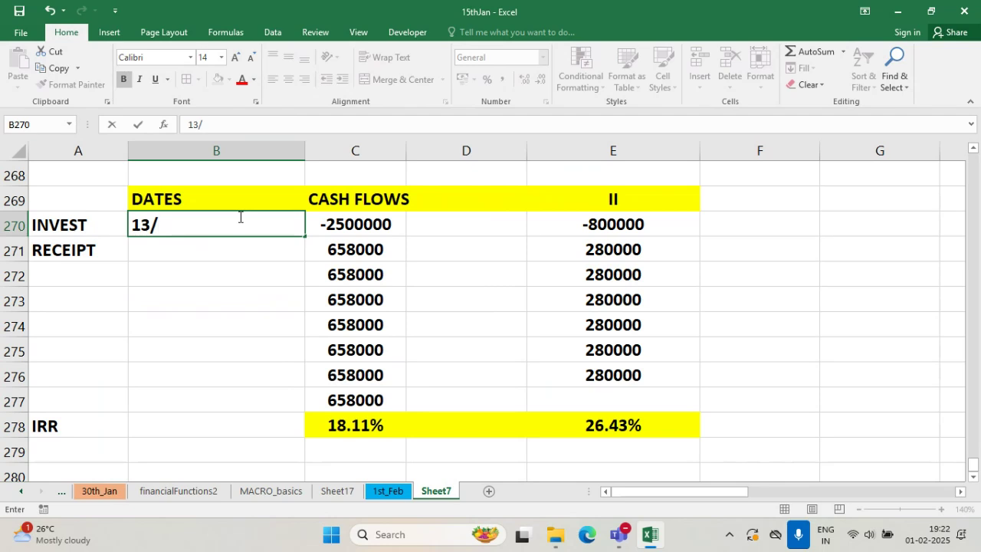
{"action": "type", "text": "3/"}
{"action": "type", "text": "2015"}
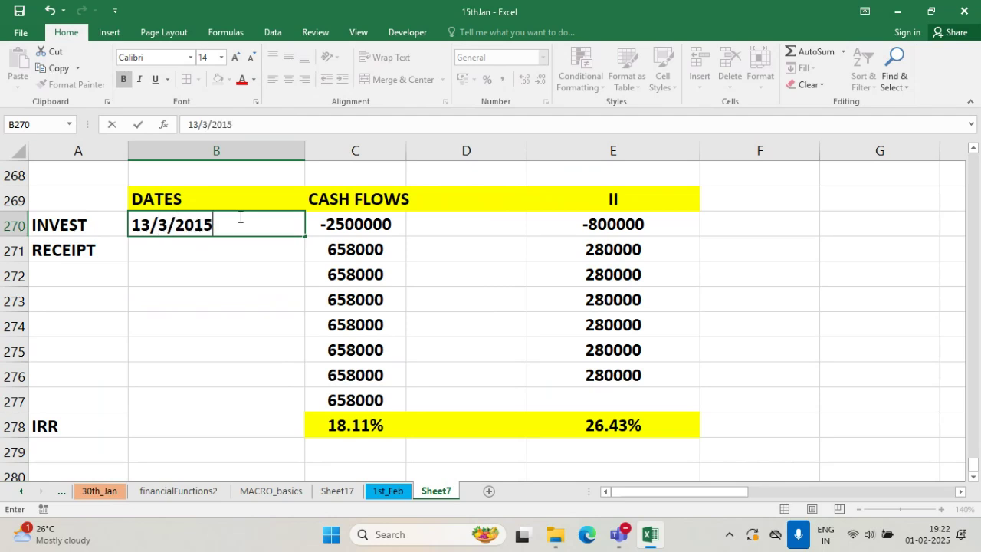
{"action": "key", "text": "Right"}
{"action": "key", "text": "Down"}
{"action": "key", "text": "Left"}
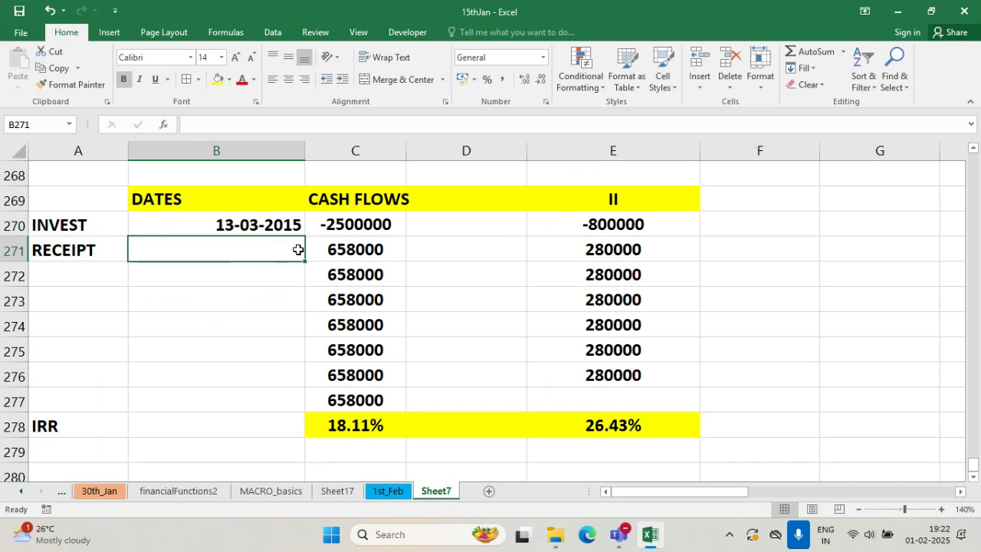
{"action": "type", "text": "2/"}
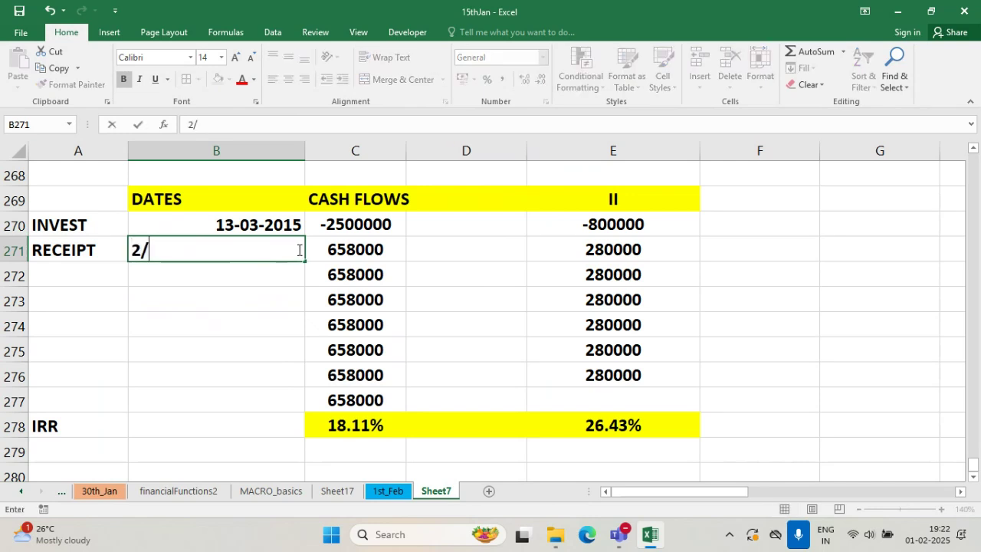
{"action": "type", "text": "8/2016"}
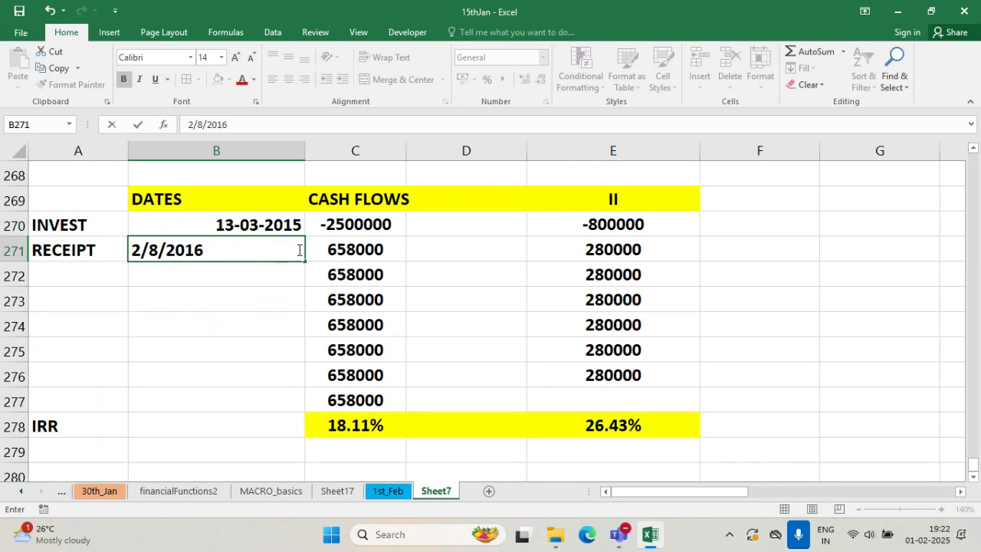
{"action": "key", "text": "Return"}
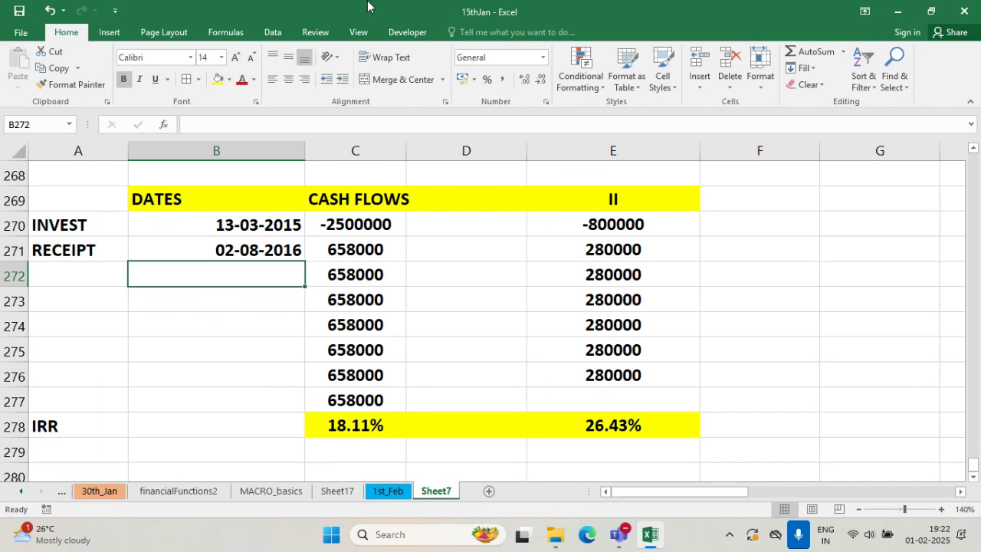
- Enter the date 4/2/2017 in B272 and set its cash flow in C272 to 50000
{"action": "type", "text": "4"}
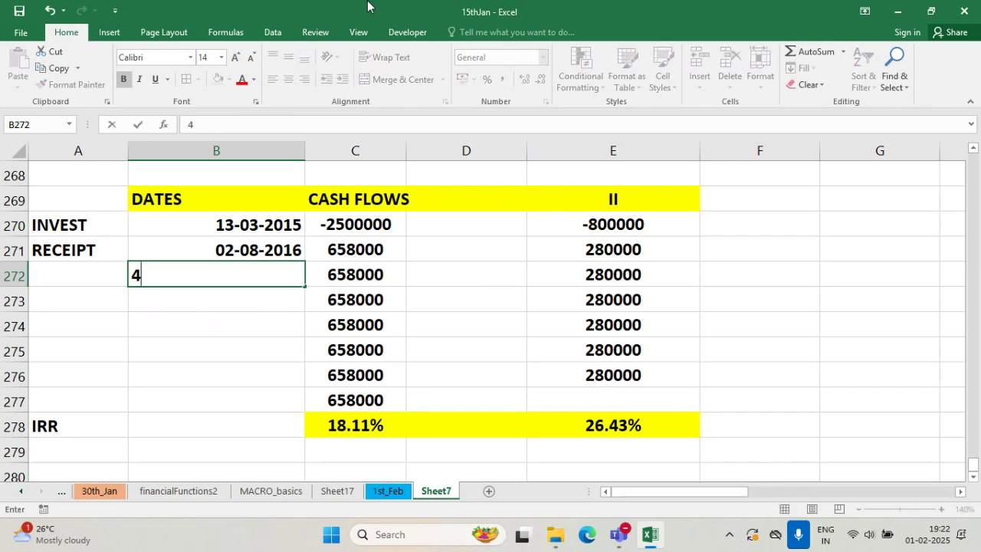
{"action": "type", "text": "/2/2017"}
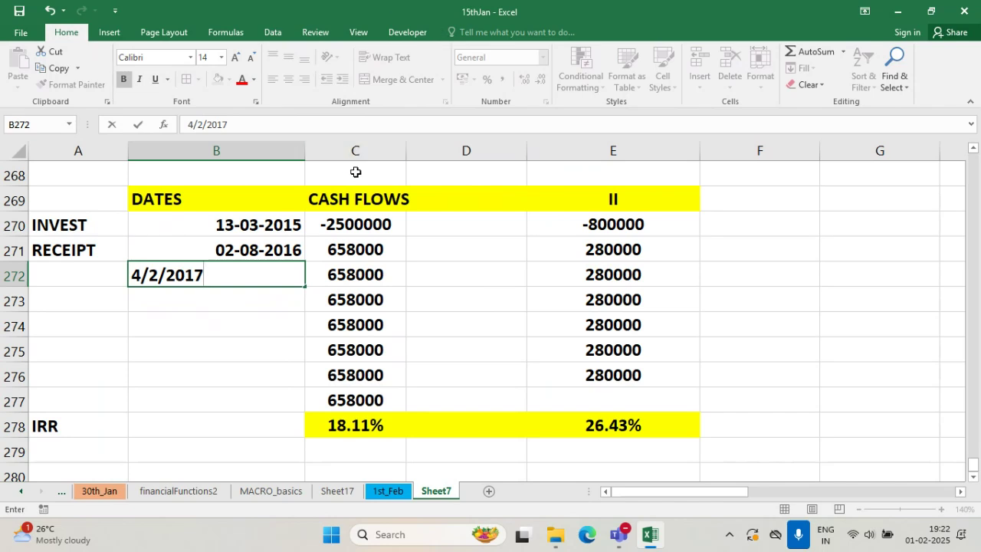
{"action": "left_click", "coordinate": [363, 268]}
{"action": "type", "text": "50000"}
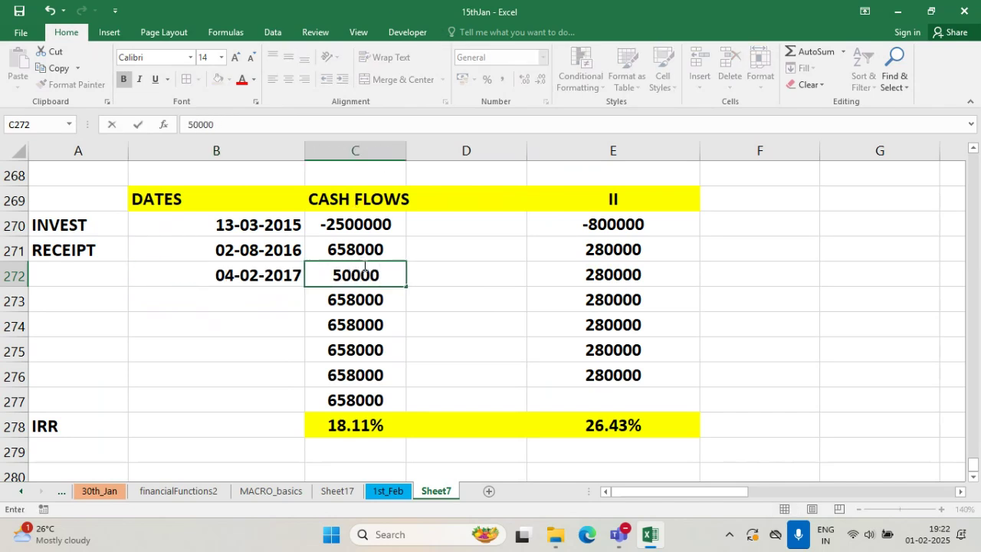
{"action": "key", "text": "Return"}
{"action": "key", "text": "Left"}
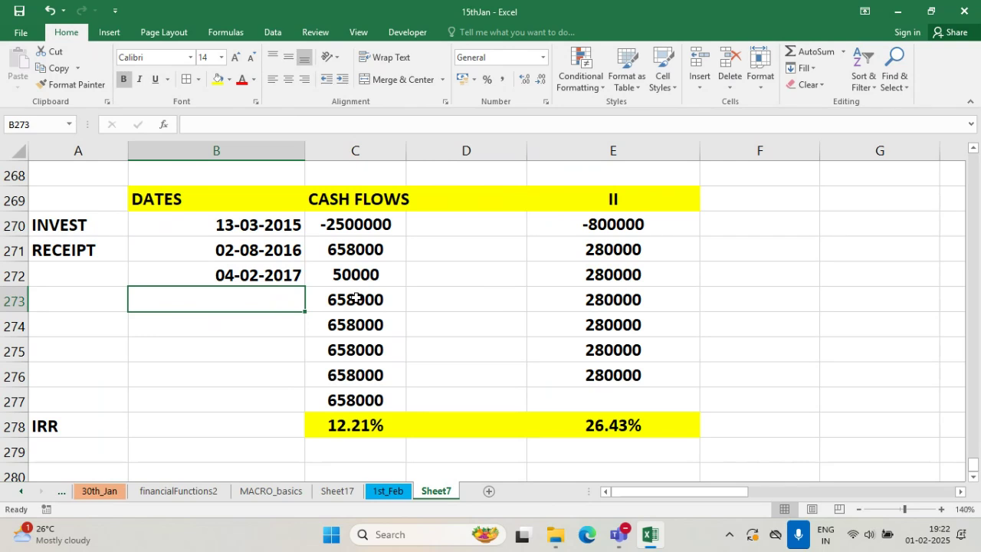
- Enter the date 5/6/2017 in B273 and set its cash flow in C273 to 200000
{"action": "type", "text": "5/6/20"}
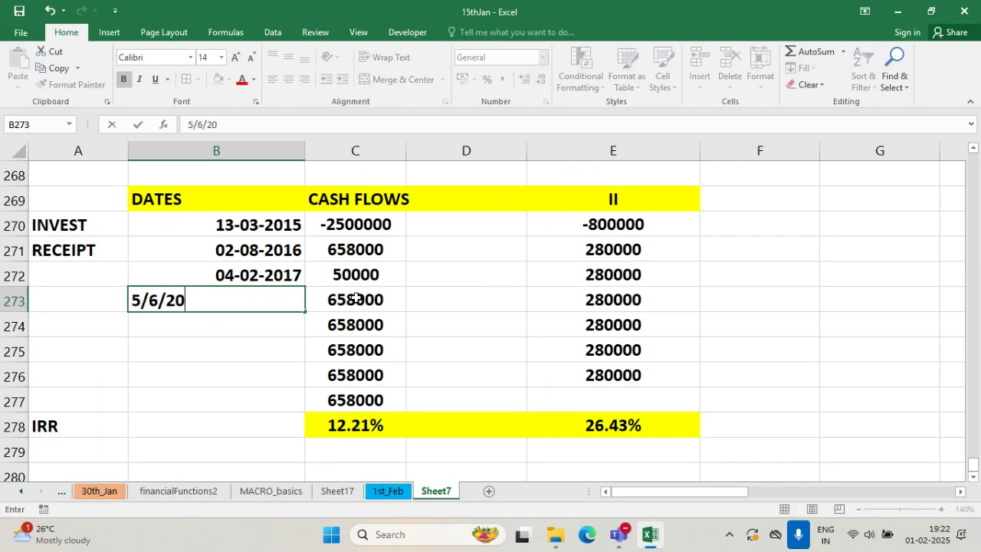
{"action": "type", "text": "17"}
{"action": "key", "text": "Tab"}
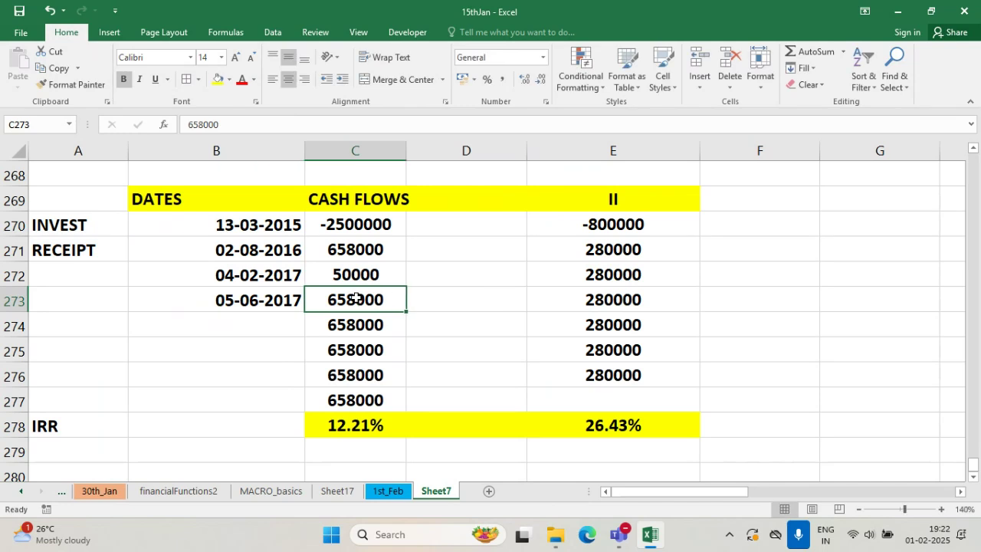
{"action": "type", "text": "20000"}
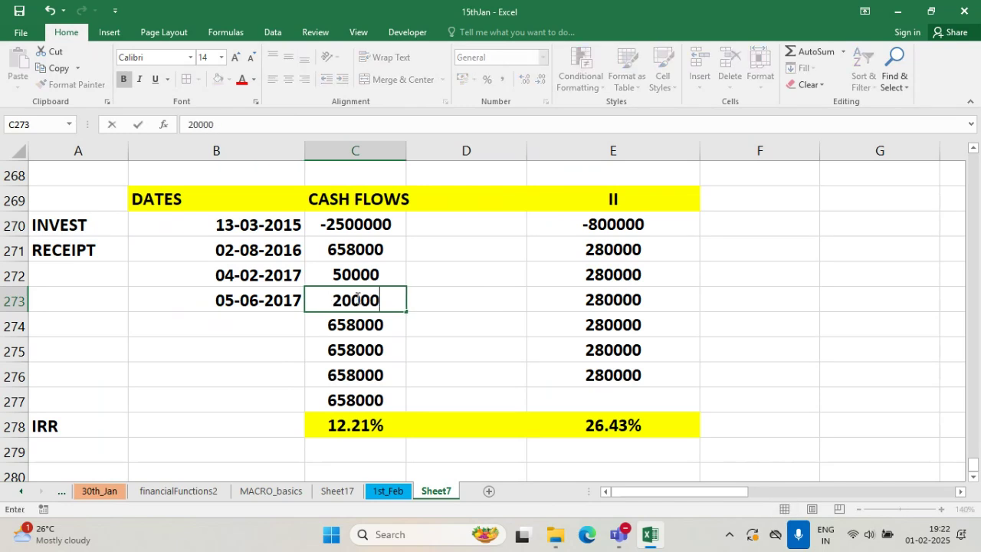
{"action": "type", "text": "-0"}
{"action": "key", "text": "BackSpace"}
{"action": "key", "text": "BackSpace"}
{"action": "type", "text": "0"}
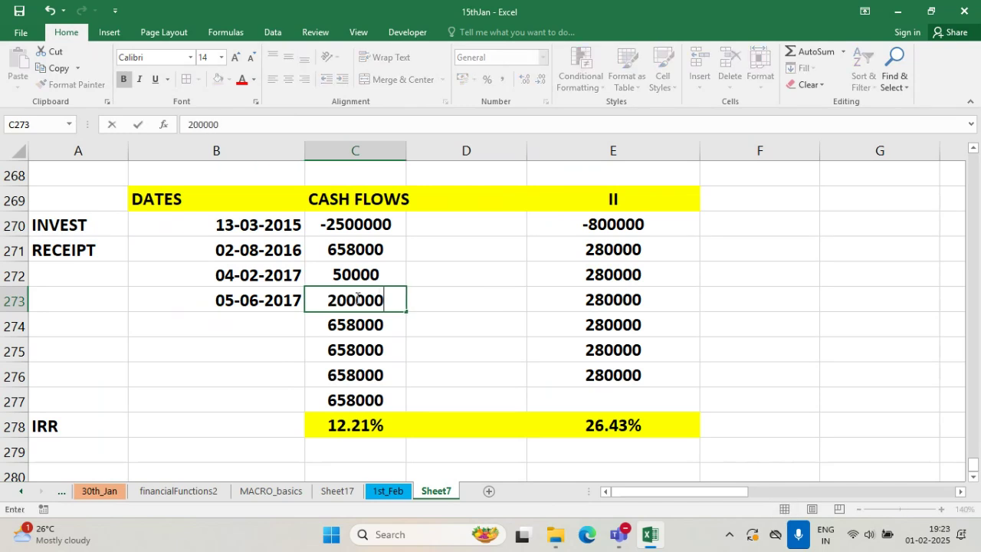
{"action": "key", "text": "Return"}
{"action": "key", "text": "Left"}
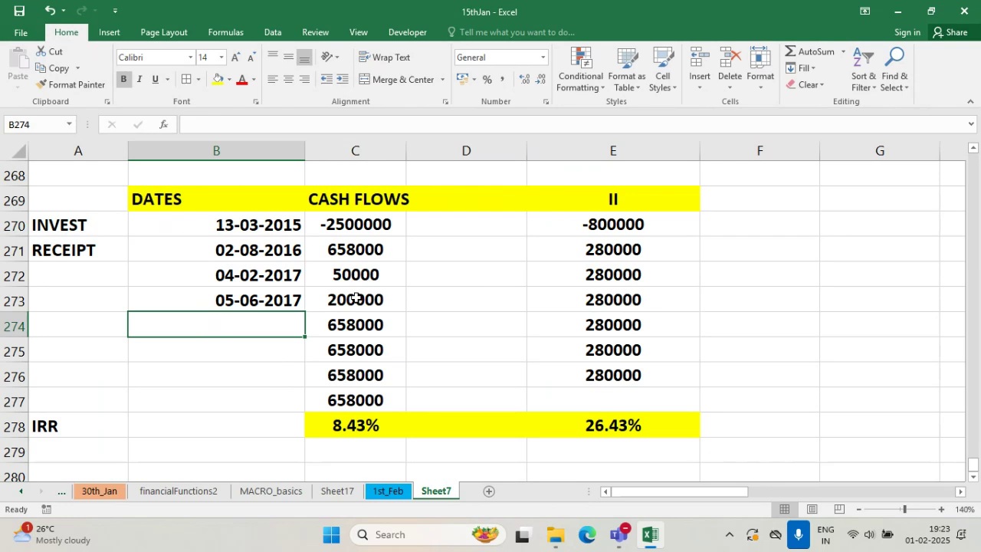
- Enter the date 12/12/2017 in B274 and set its cash flow in C274 to 120000
{"action": "type", "text": "12/12/"}
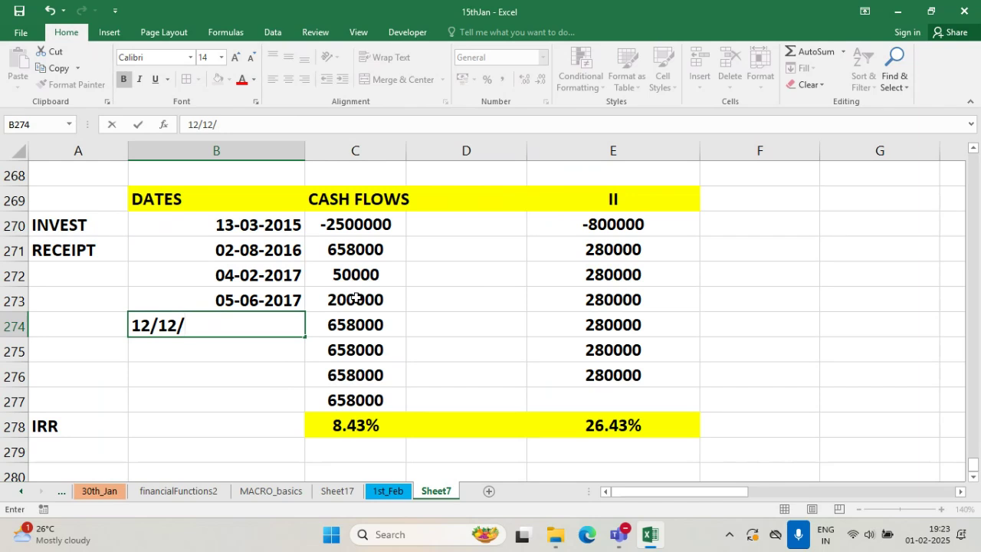
{"action": "type", "text": "2017"}
{"action": "key", "text": "Tab"}
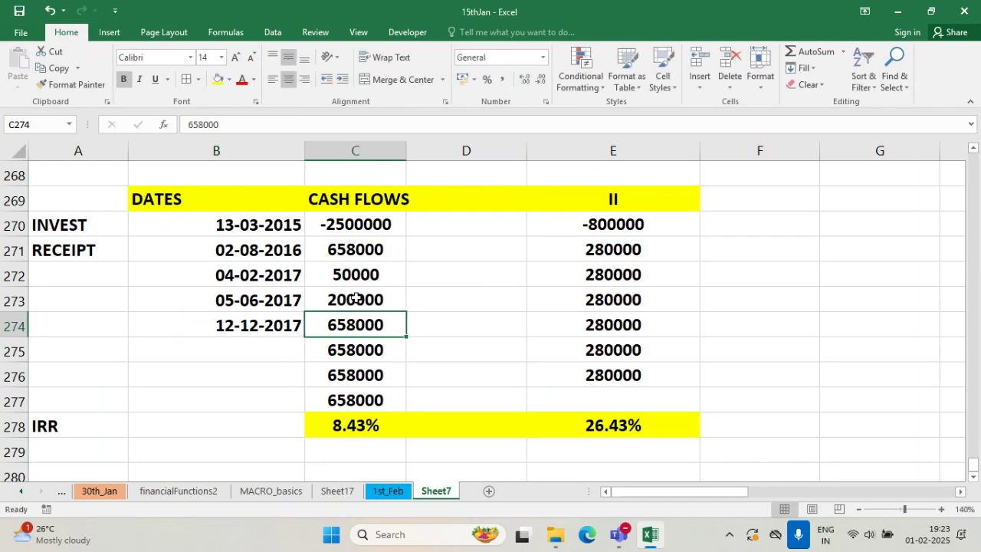
{"action": "type", "text": "120000"}
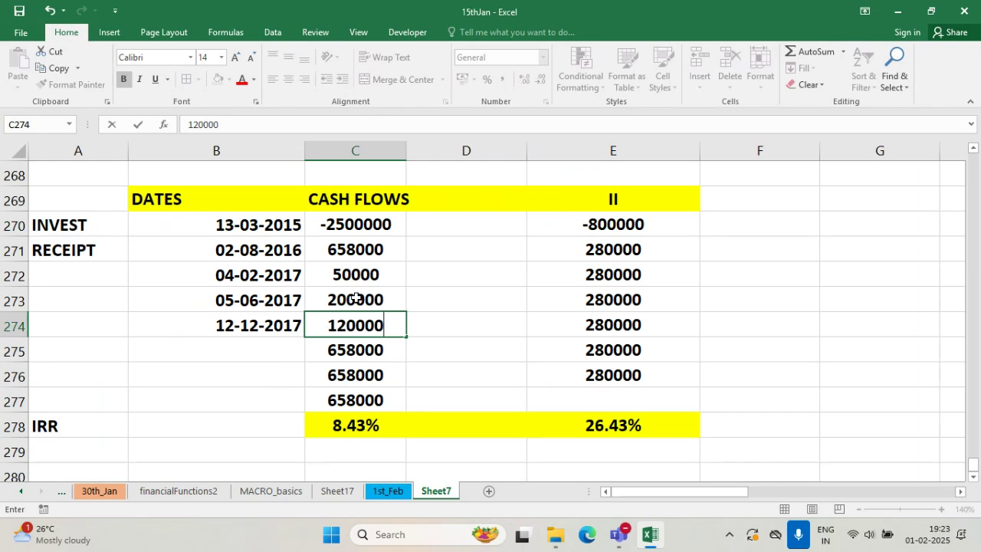
{"action": "key", "text": "Return"}
{"action": "key", "text": "Left"}
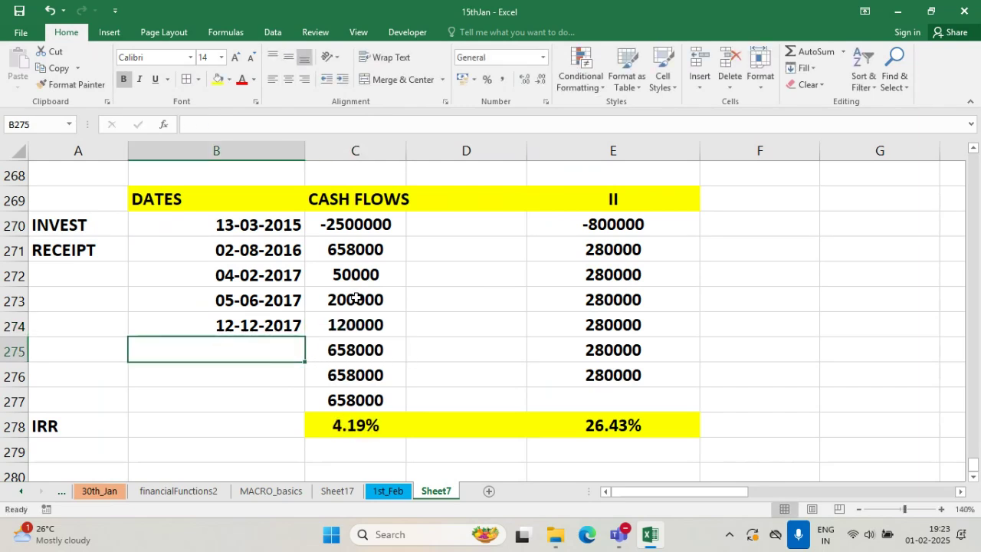
- Enter the dates 15/12/2018 in B275 and 4/5/2019 in B276, keeping their cash flows
{"action": "type", "text": "15"}
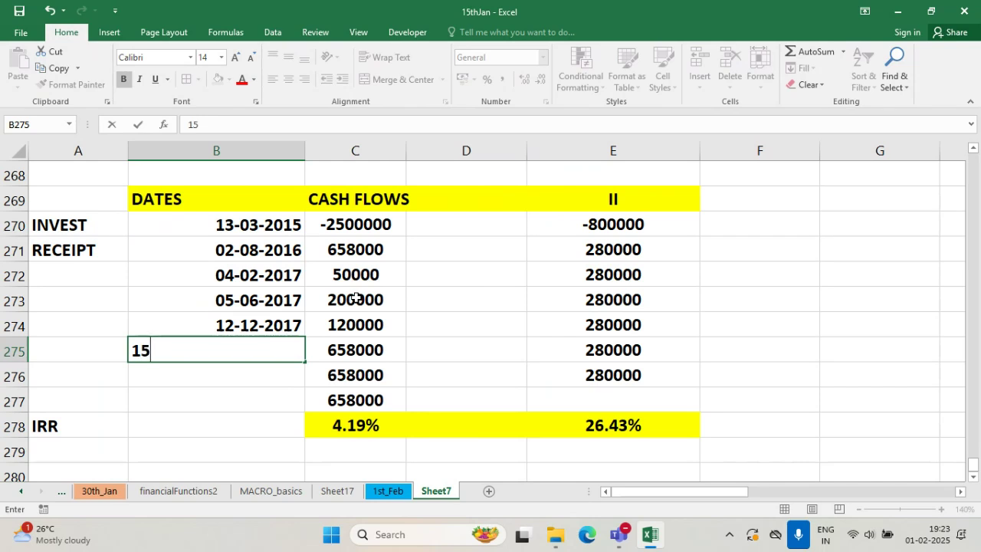
{"action": "type", "text": "/12/201"}
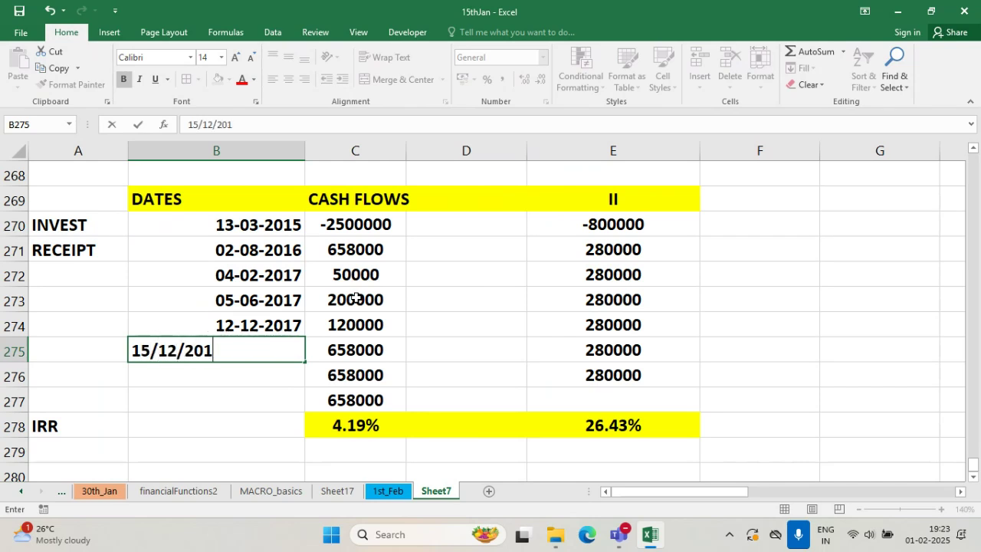
{"action": "type", "text": "8"}
{"action": "key", "text": "Return"}
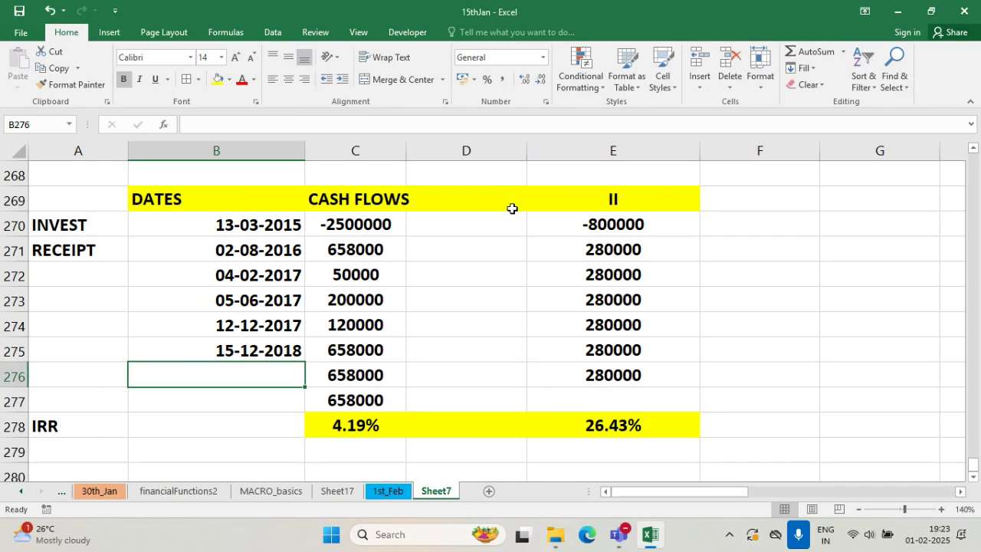
{"action": "type", "text": "4/"}
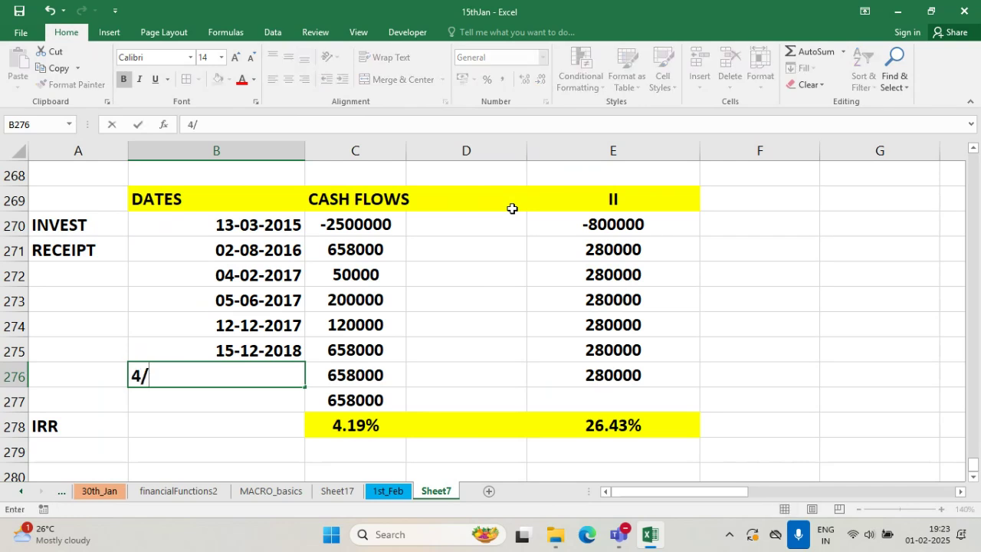
{"action": "type", "text": "5/201"}
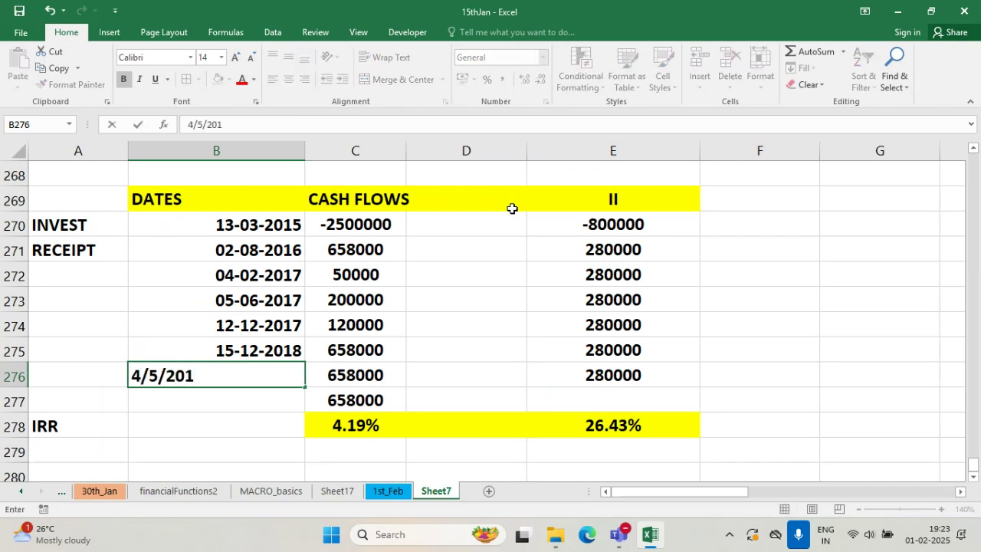
{"action": "type", "text": "9"}
{"action": "key", "text": "Return"}
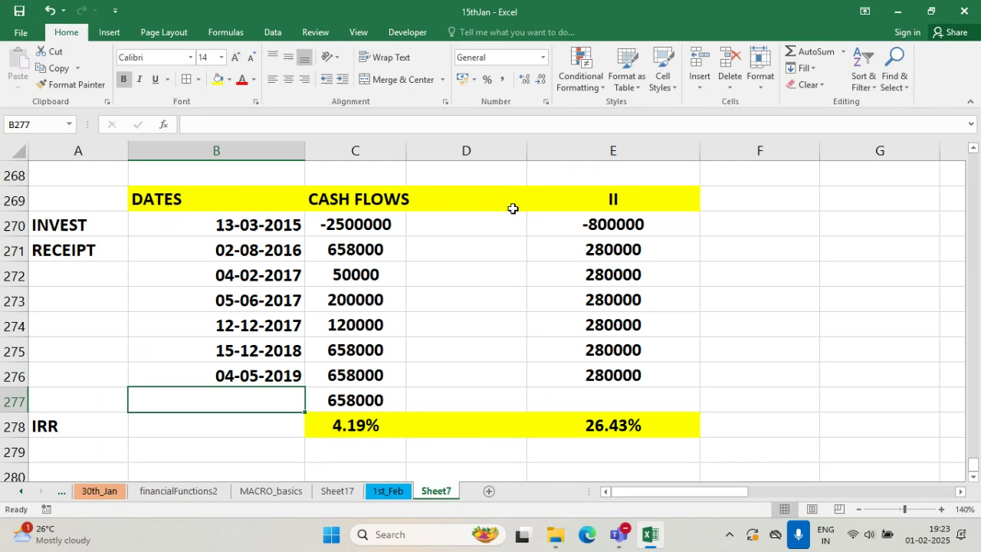
- Set the cash flow in C276 to 580000 and select the empty date cell B277
{"action": "left_click", "coordinate": [369, 400]}
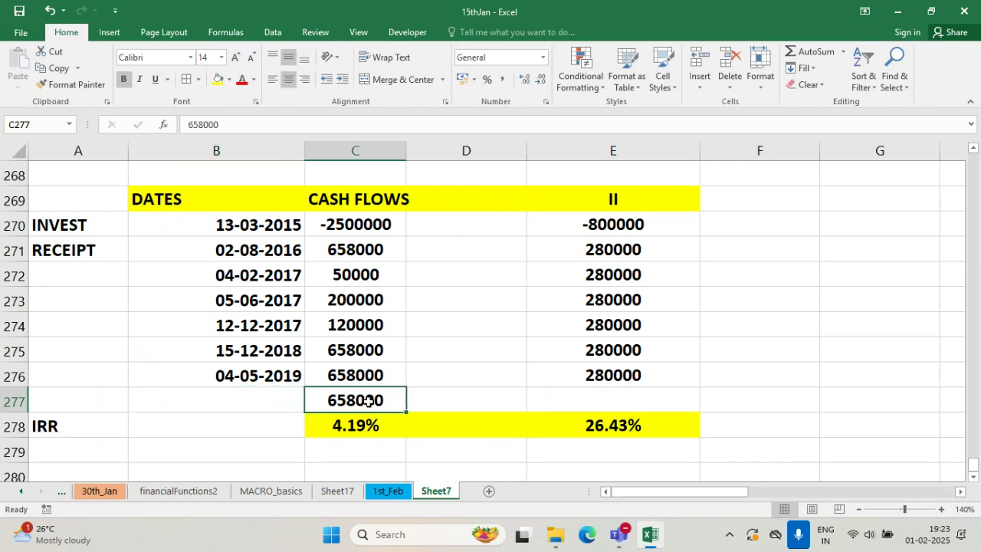
{"action": "left_click", "coordinate": [249, 399]}
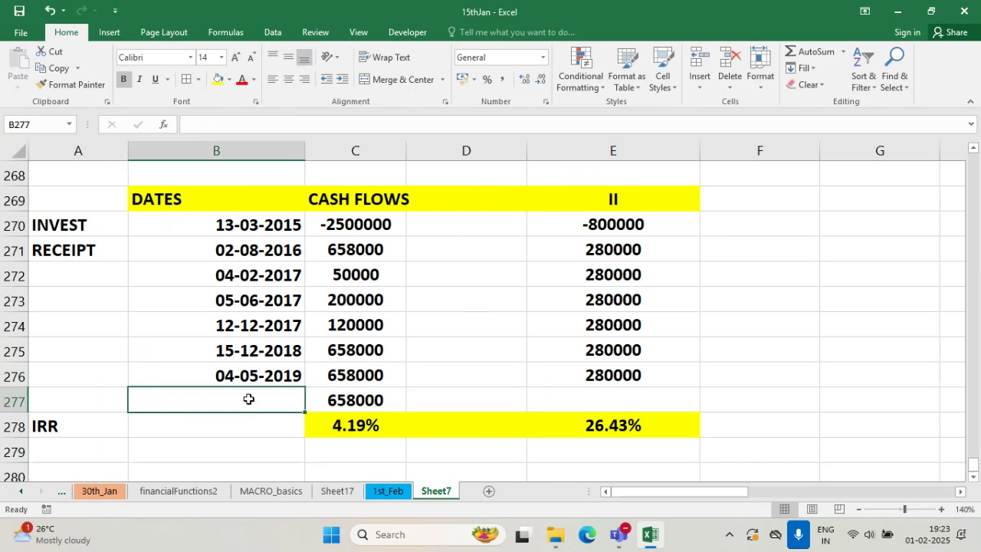
{"action": "left_click", "coordinate": [332, 374]}
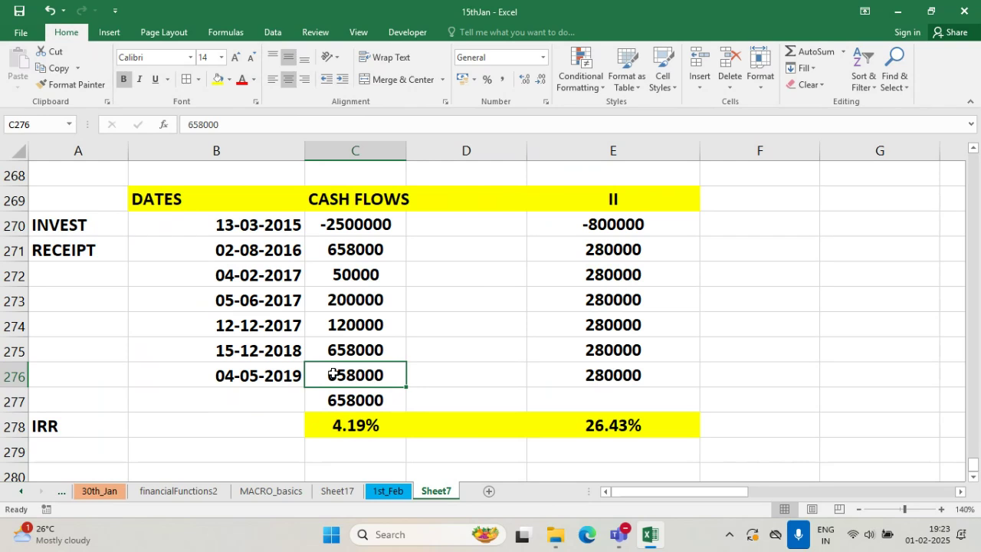
{"action": "double_click", "coordinate": [337, 374]}
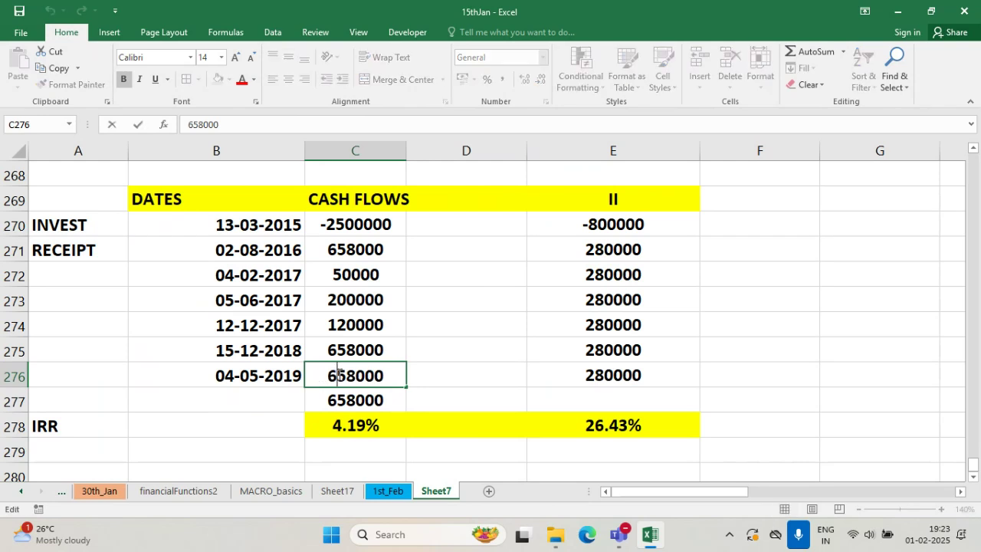
{"action": "key", "text": "BackSpace"}
{"action": "key", "text": "Return"}
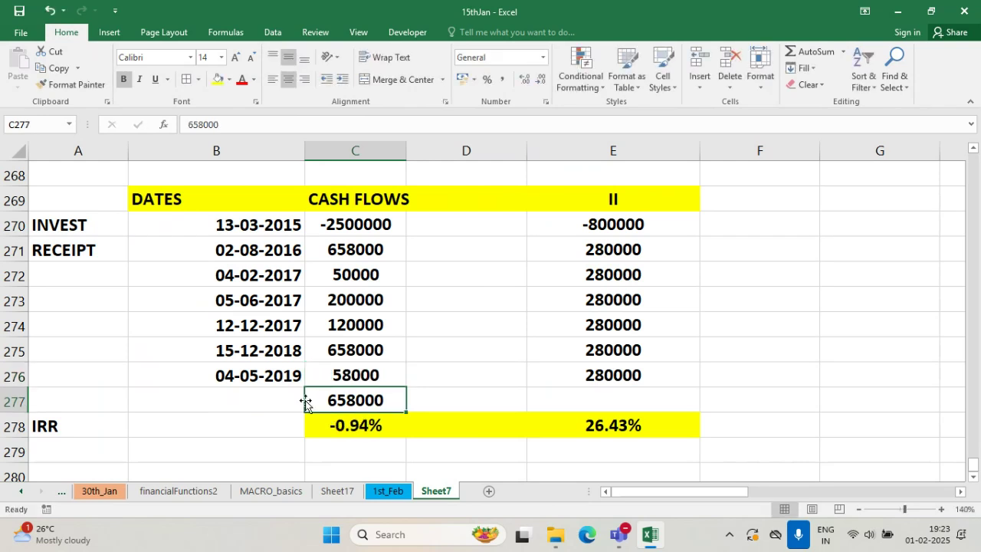
{"action": "left_click", "coordinate": [279, 392]}
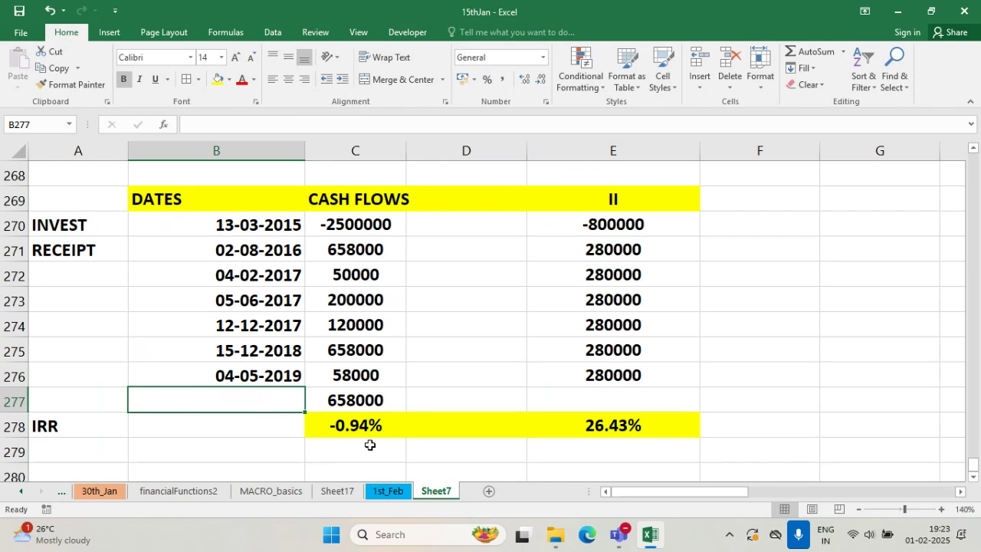
{"action": "double_click", "coordinate": [371, 375]}
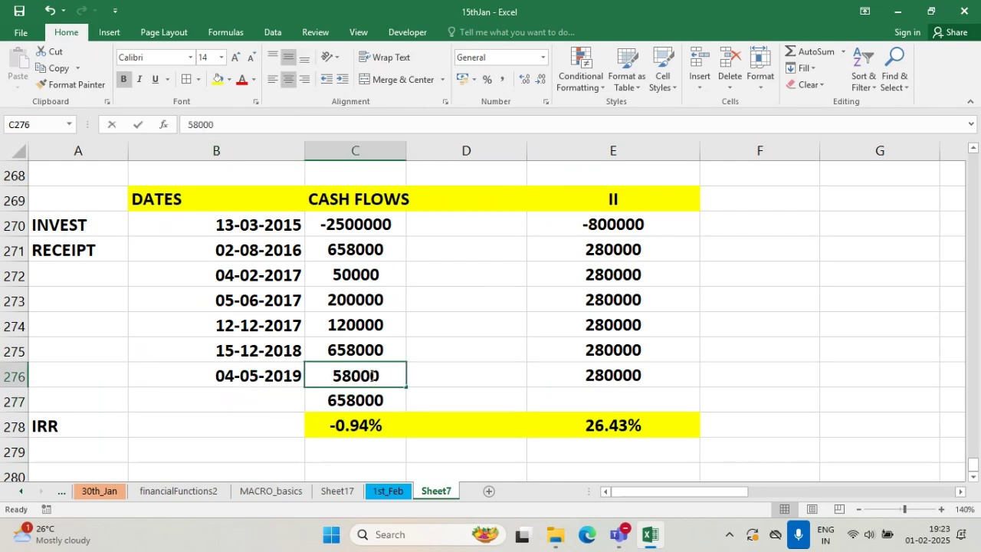
{"action": "type", "text": "0"}
{"action": "key", "text": "Return"}
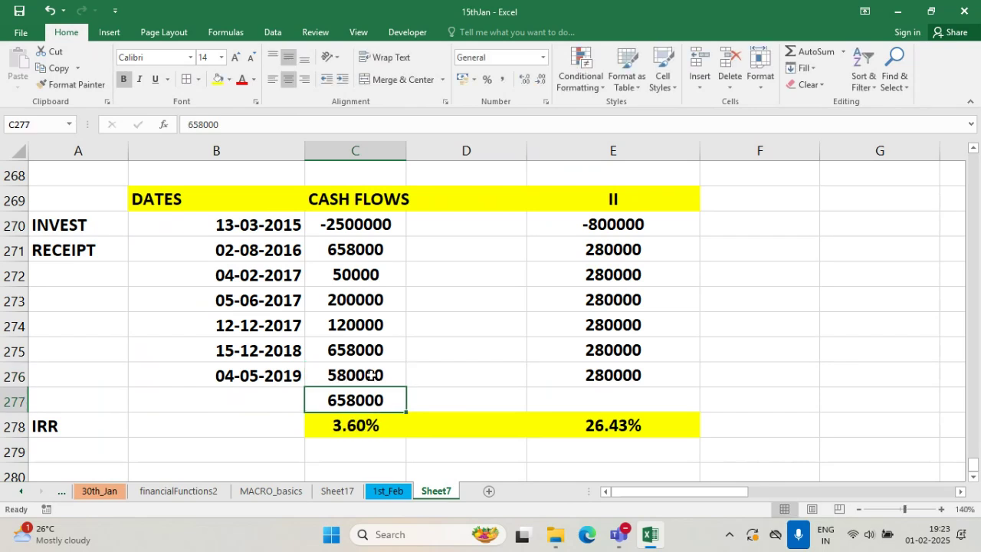
{"action": "left_click", "coordinate": [262, 397]}
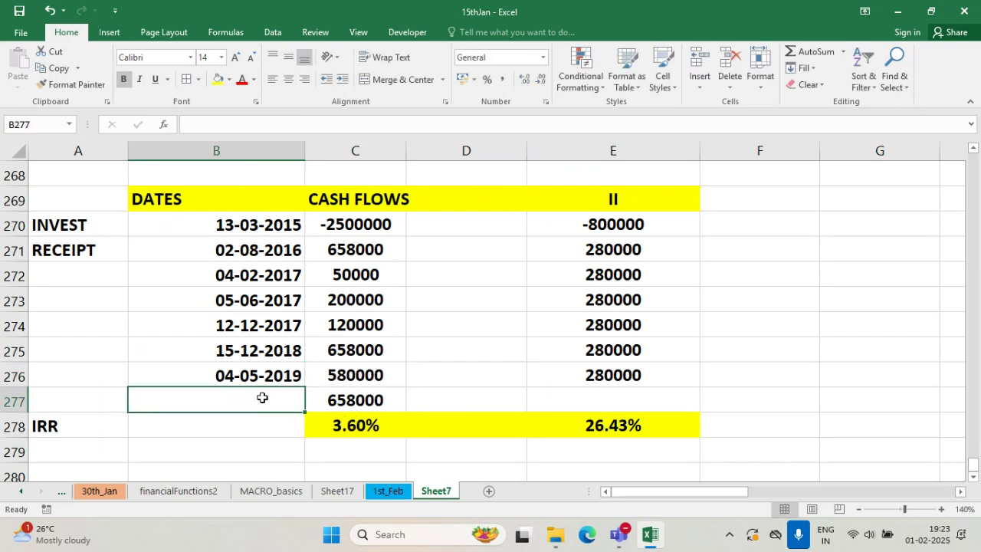
- Enter the date 3/3/2022 in B277 for the last cash flow of the first investment
{"action": "type", "text": "3/3"}
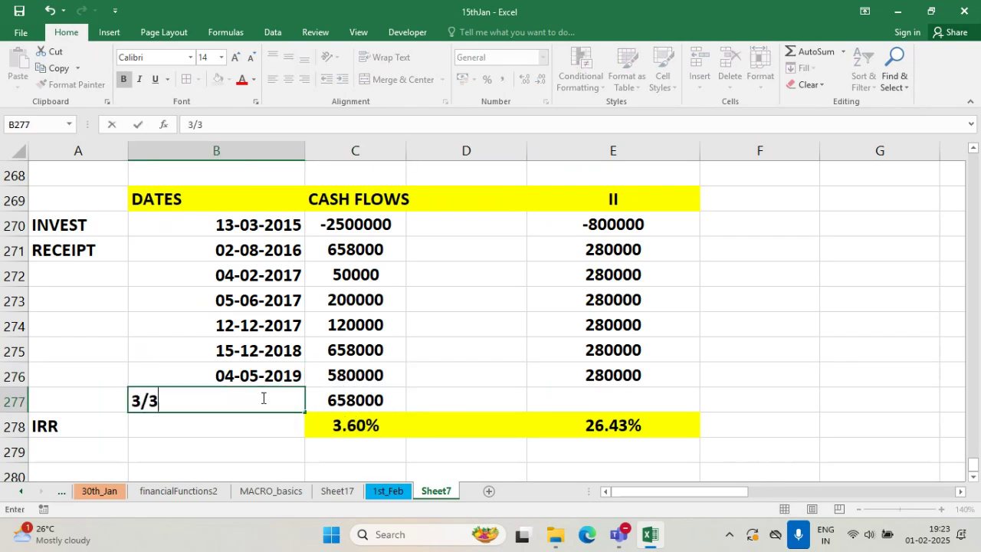
{"action": "type", "text": "/2022"}
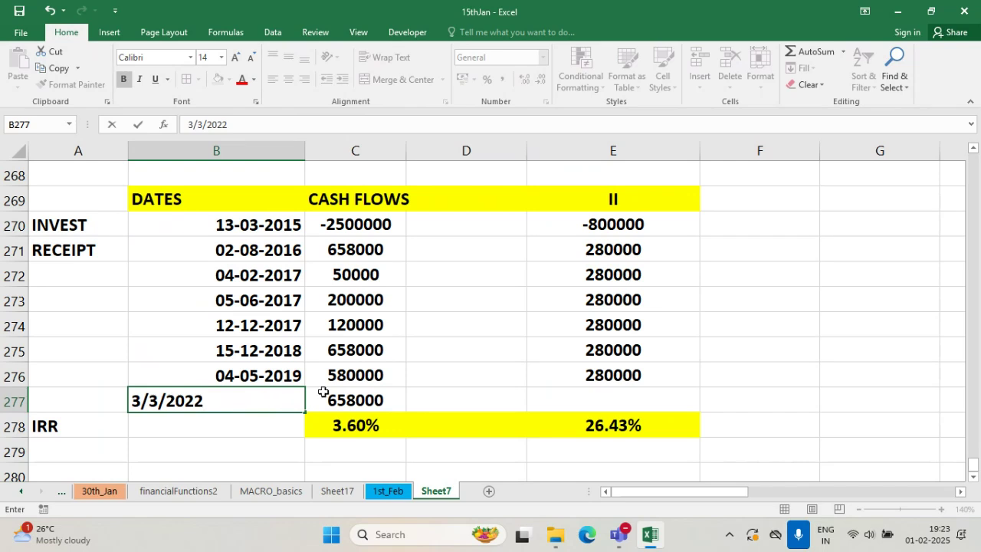
{"action": "key", "text": "Return"}
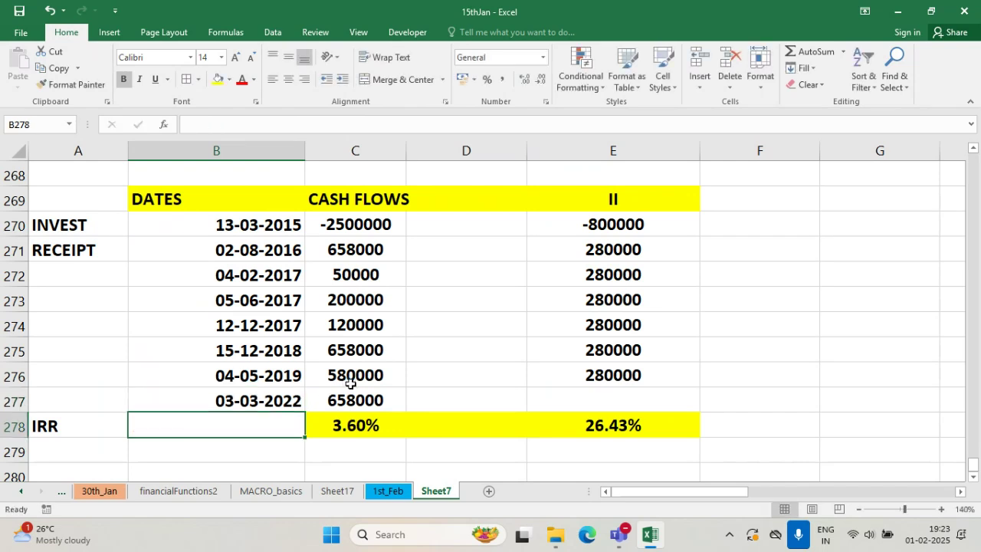
- Copy the dates in B270:B277 into D270:D277 beside the second investment's cash flows
{"action": "left_click", "coordinate": [523, 331]}
{"action": "left_click_drag", "start_coordinate": [267, 225], "coordinate": [256, 397]}
{"action": "key", "text": "ctrl+c"}
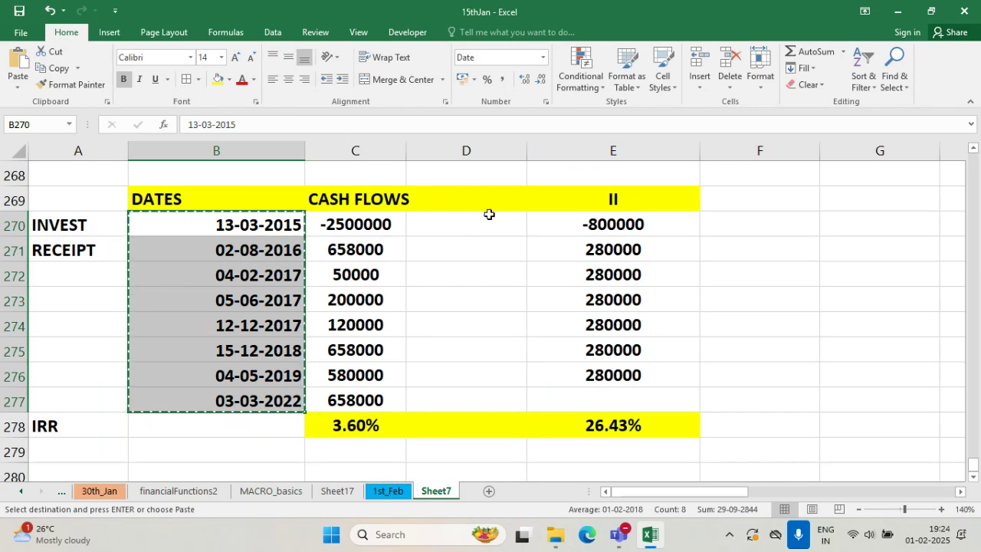
{"action": "left_click", "coordinate": [488, 219]}
{"action": "key", "text": "ctrl+v"}
{"action": "left_click", "coordinate": [521, 278]}
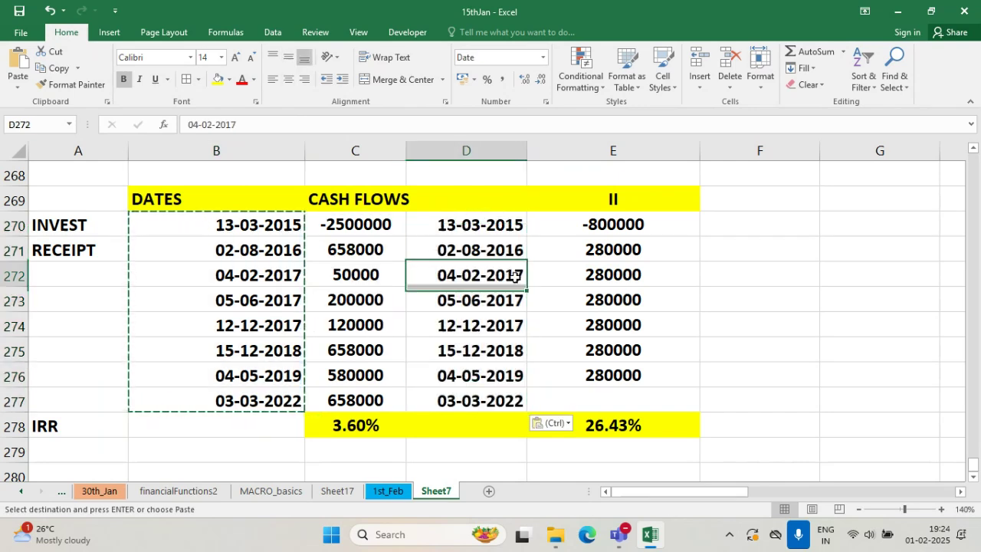
- Change the second investment's first receipt date in D271 to 12-12-2016
{"action": "left_click", "coordinate": [445, 251]}
{"action": "double_click", "coordinate": [447, 251]}
{"action": "left_click_drag", "start_coordinate": [438, 250], "coordinate": [482, 251]}
{"action": "type", "text": "12-12"}
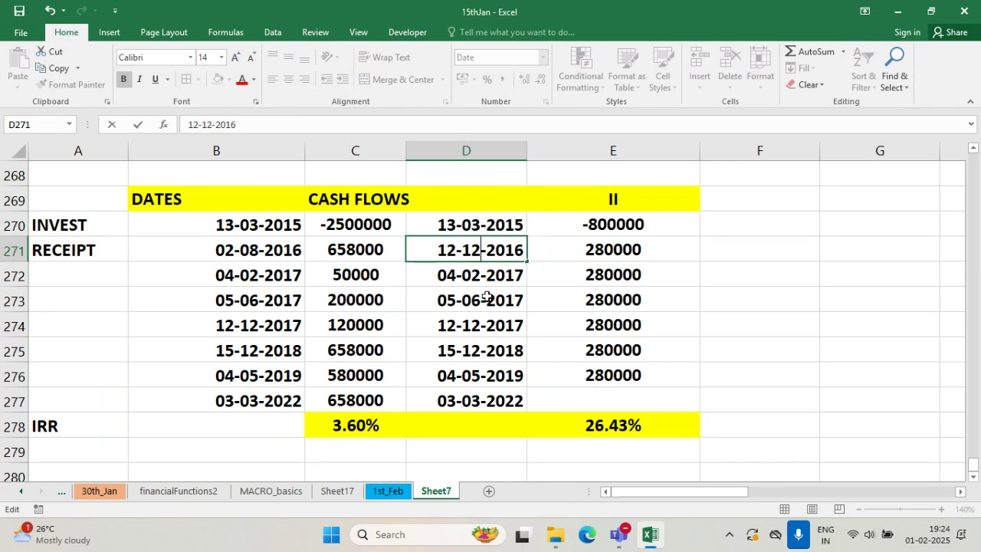
{"action": "left_click", "coordinate": [464, 299]}
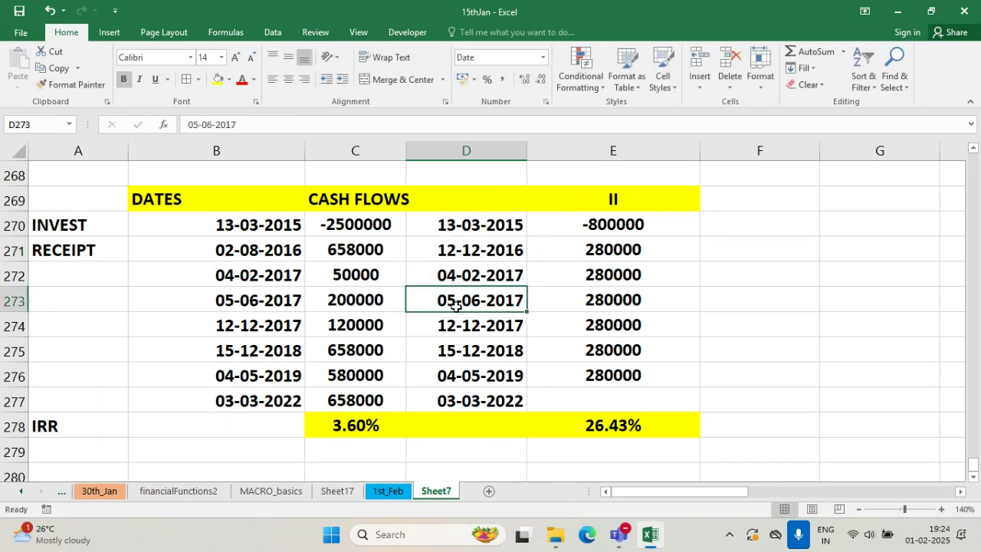
- Change the date in D273 to 25-8-2018
{"action": "double_click", "coordinate": [445, 302]}
{"action": "left_click_drag", "start_coordinate": [445, 302], "coordinate": [481, 302]}
{"action": "type", "text": "25-"}
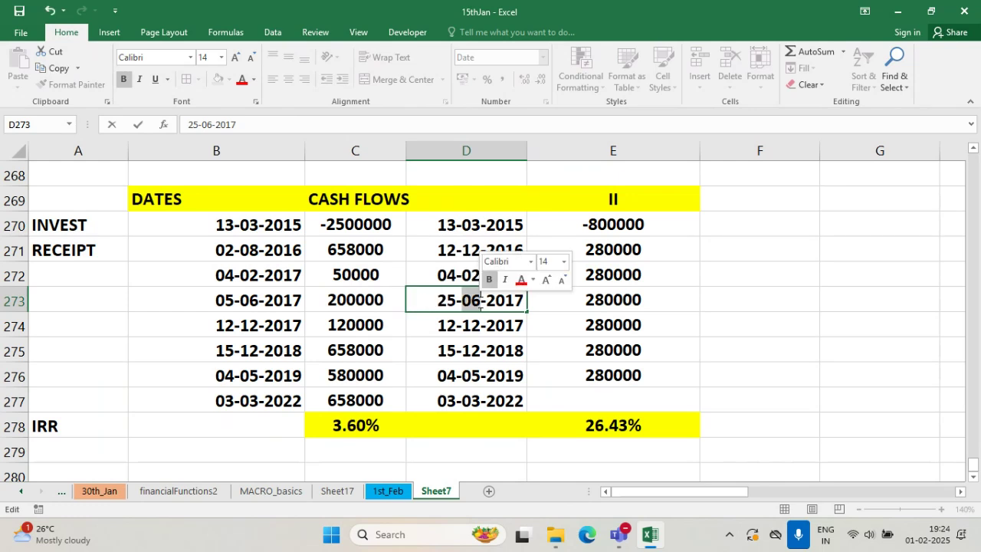
{"action": "type", "text": "8"}
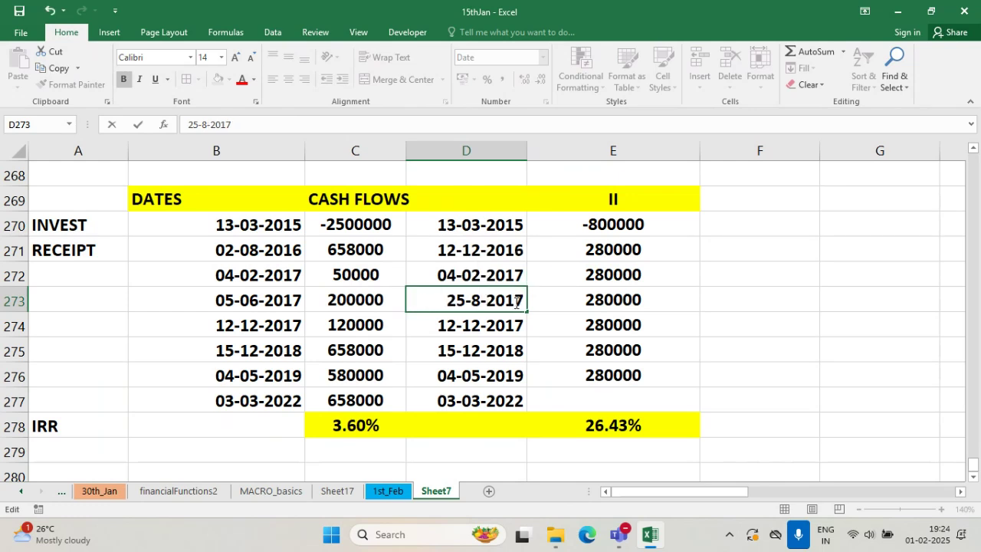
{"action": "left_click_drag", "start_coordinate": [517, 303], "coordinate": [526, 303]}
{"action": "type", "text": "8"}
{"action": "key", "text": "Return"}
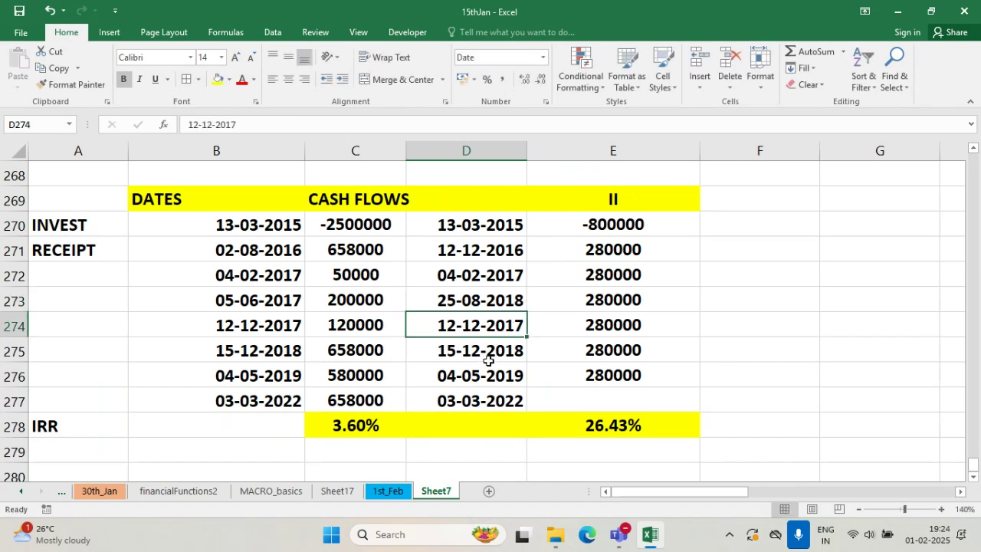
- Change the year of the date in D274 to 2018
{"action": "left_click", "coordinate": [488, 360]}
{"action": "double_click", "coordinate": [515, 326]}
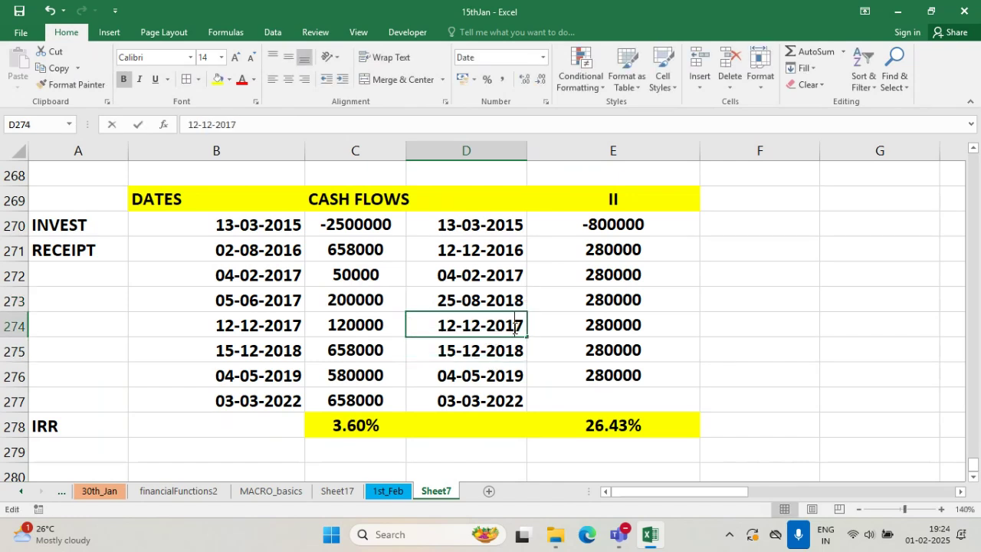
{"action": "left_click_drag", "start_coordinate": [515, 325], "coordinate": [524, 326]}
{"action": "type", "text": "8"}
{"action": "left_click", "coordinate": [528, 366]}
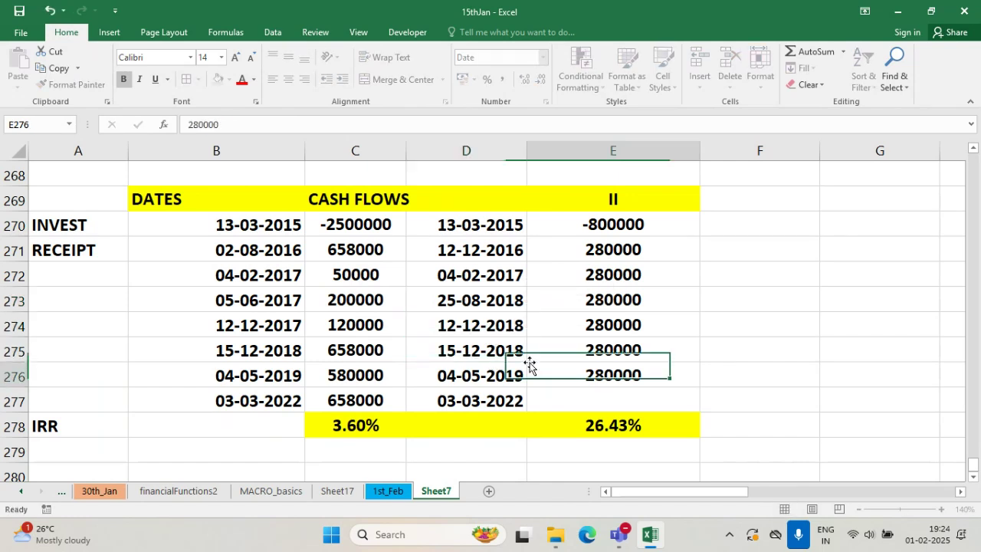
- Change the date in D275 to 15-03-2019
{"action": "left_click", "coordinate": [510, 346]}
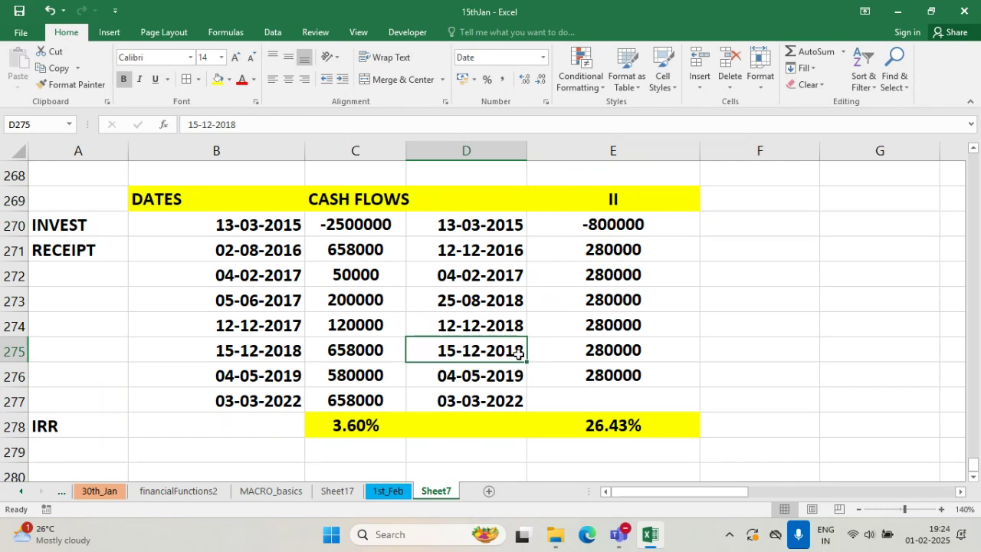
{"action": "double_click", "coordinate": [471, 350]}
{"action": "left_click_drag", "start_coordinate": [465, 351], "coordinate": [481, 350]}
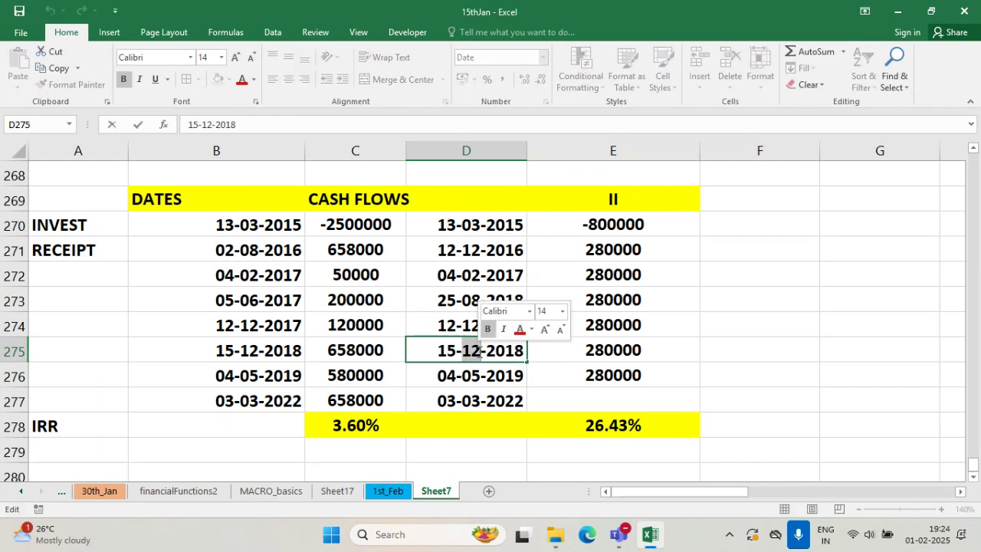
{"action": "type", "text": "3"}
{"action": "left_click", "coordinate": [521, 392]}
{"action": "double_click", "coordinate": [521, 355]}
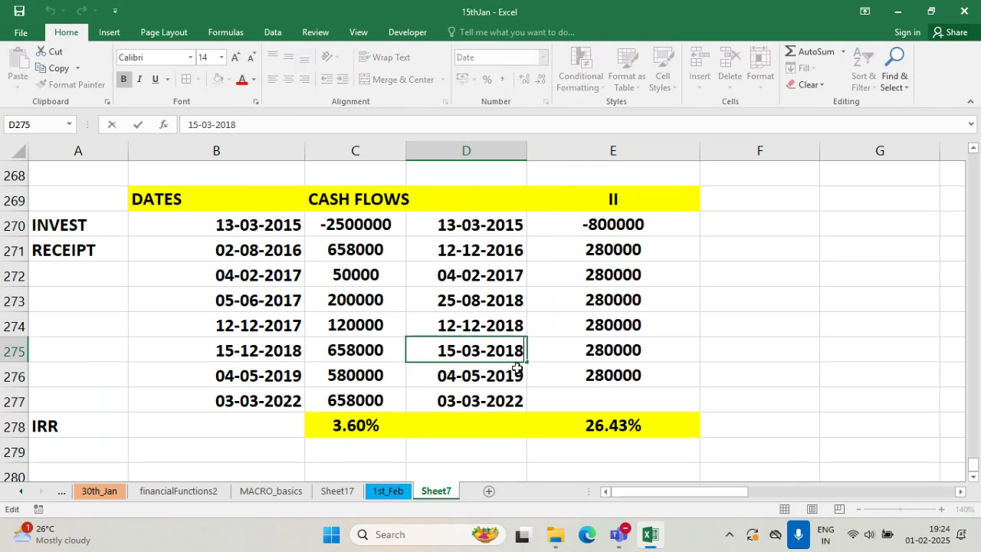
{"action": "left_click_drag", "start_coordinate": [515, 353], "coordinate": [524, 352]}
{"action": "type", "text": "9"}
{"action": "left_click", "coordinate": [563, 397]}
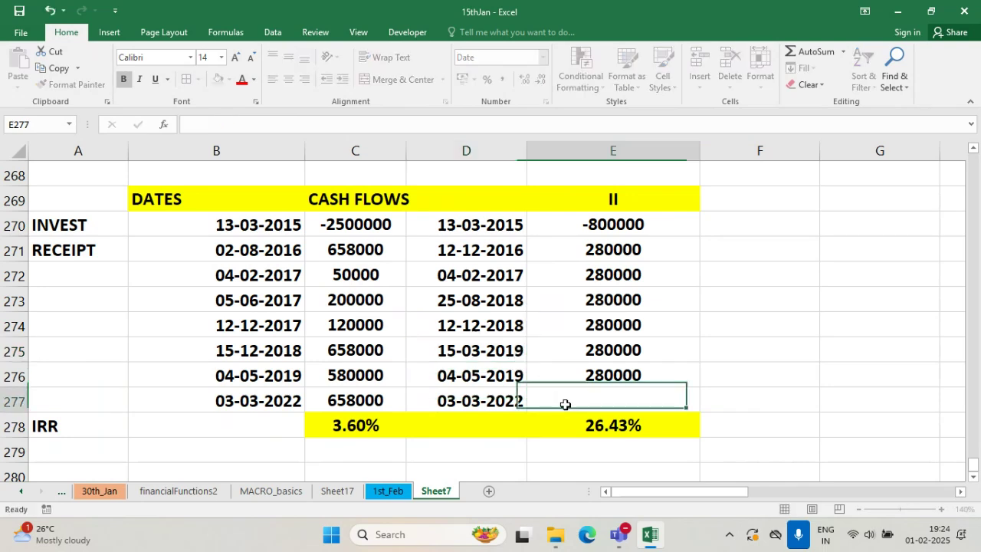
- Delete the surplus date in D277, which has no matching cash flow in column E
{"action": "left_click", "coordinate": [502, 396]}
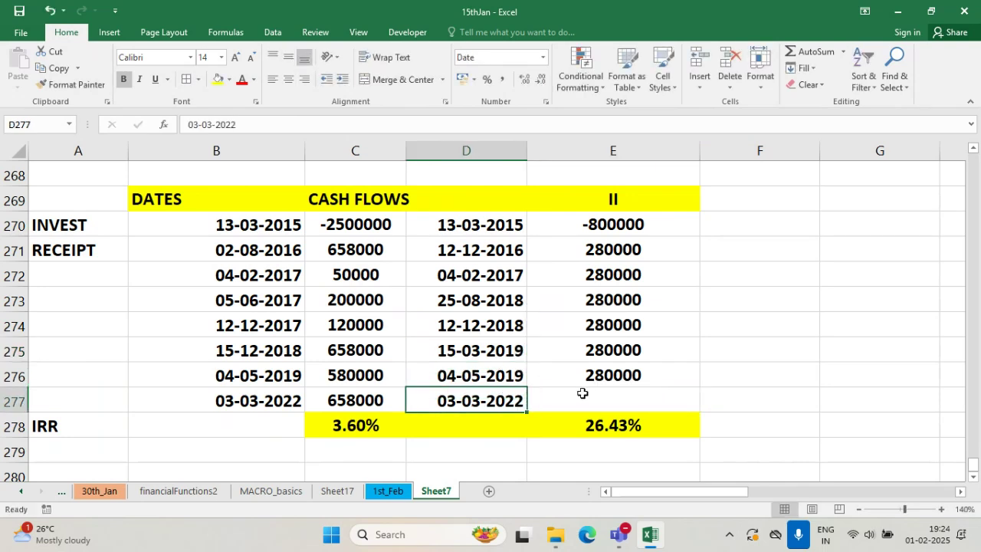
{"action": "key", "text": "Delete"}
{"action": "left_click", "coordinate": [606, 384]}
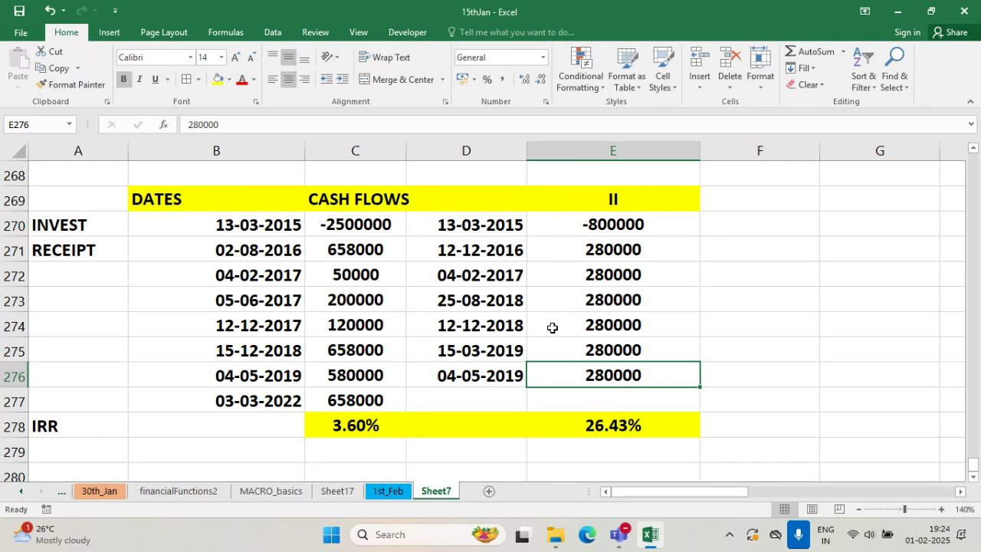
- Clear the IRR results in E278 and C278
{"action": "left_click", "coordinate": [612, 426]}
{"action": "key", "text": "Delete"}
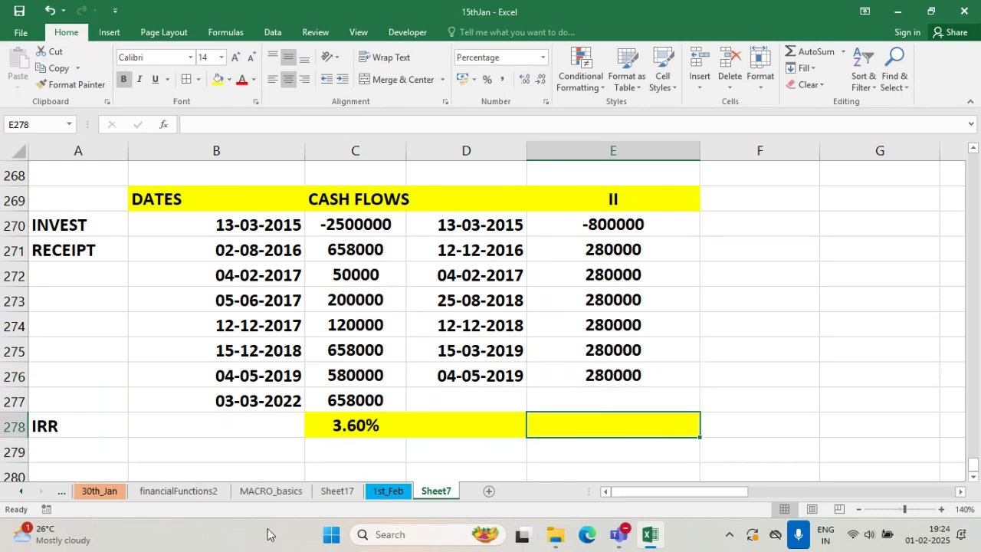
{"action": "left_click", "coordinate": [337, 426]}
{"action": "key", "text": "Delete"}
{"action": "left_click", "coordinate": [177, 450]}
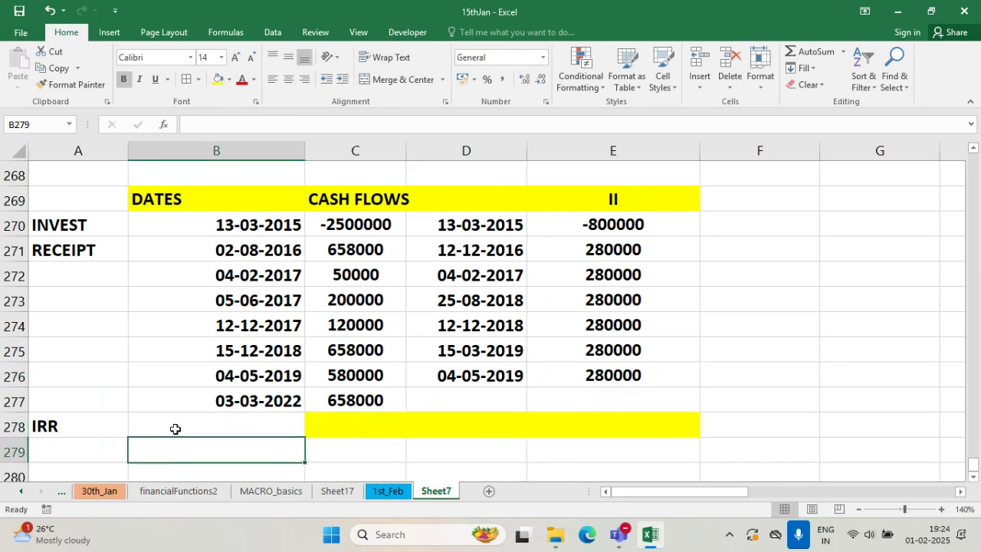
{"action": "left_click", "coordinate": [217, 420]}
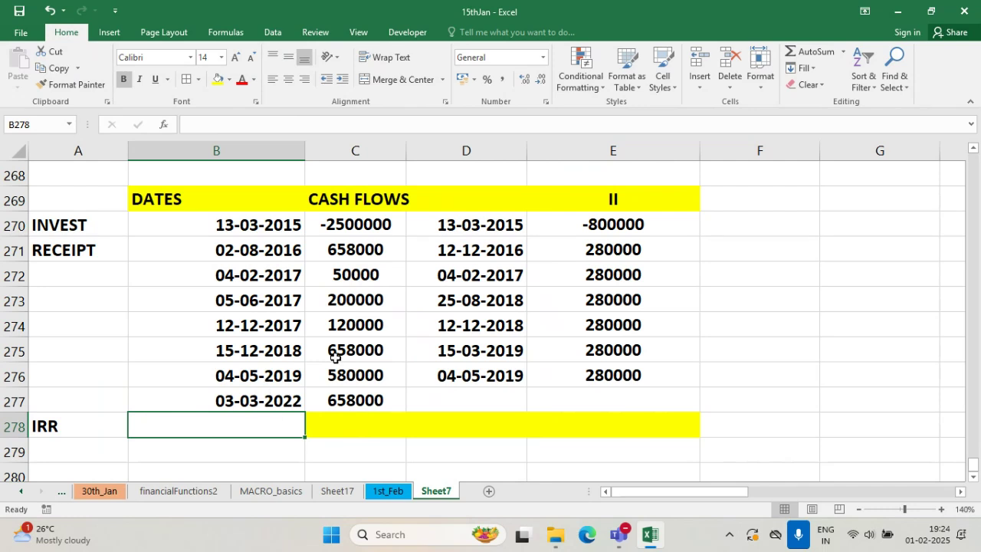
- Remove the yellow fill from cell D278 in the IRR row
{"action": "left_click", "coordinate": [482, 423]}
{"action": "left_click", "coordinate": [232, 83]}
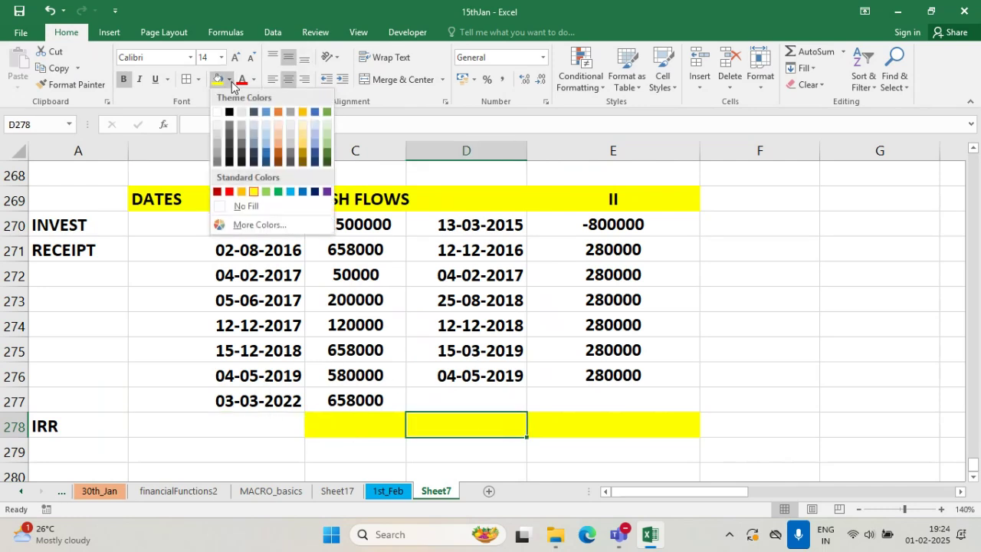
{"action": "left_click", "coordinate": [241, 204]}
{"action": "left_click", "coordinate": [360, 329]}
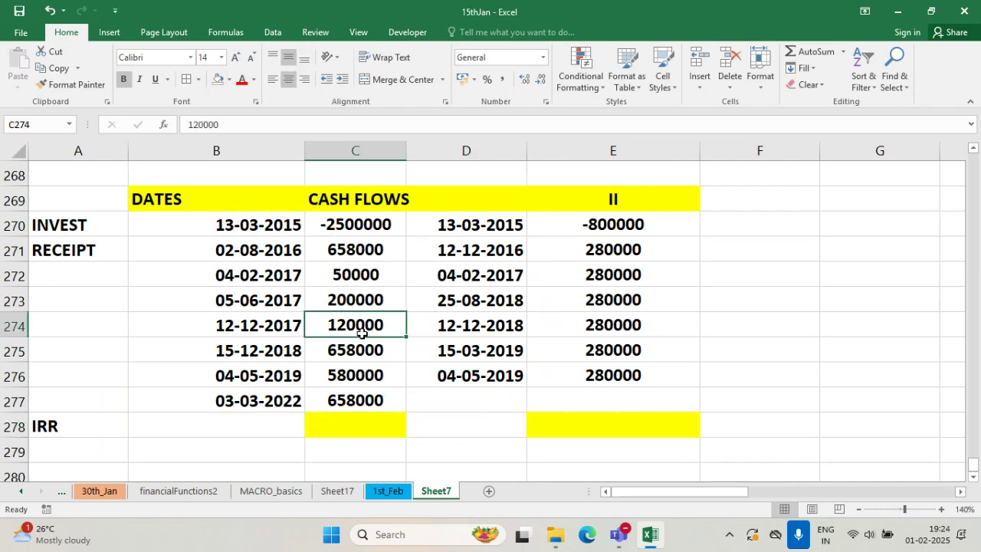
- Copy the DATES heading from B269 into D269 above the second set of dates
{"action": "left_click", "coordinate": [339, 227]}
{"action": "left_click", "coordinate": [343, 202]}
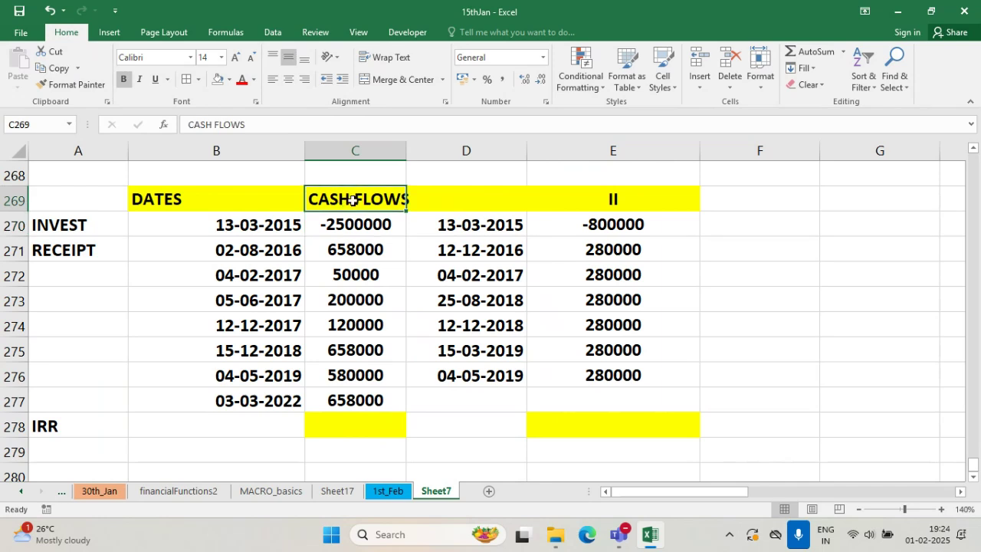
{"action": "left_click", "coordinate": [218, 201]}
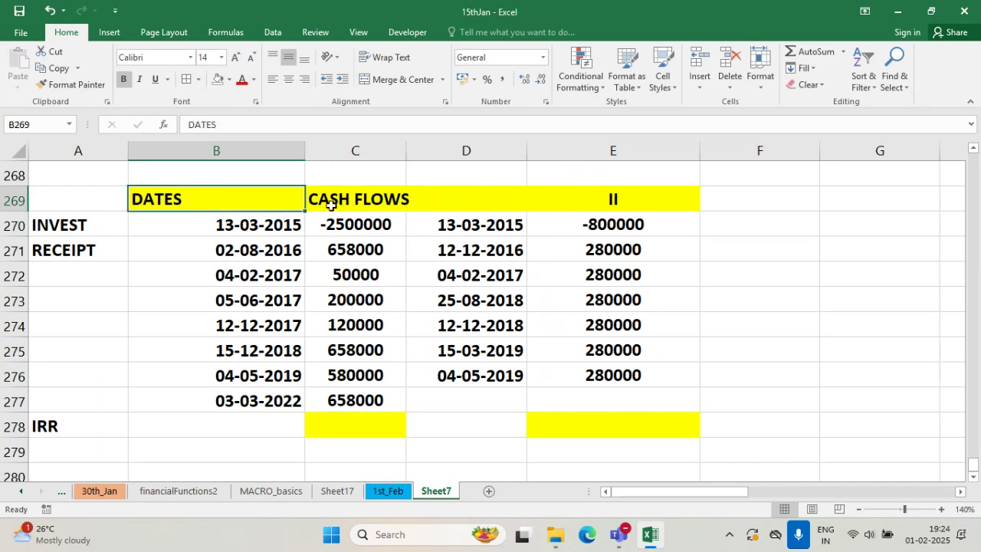
{"action": "key", "text": "ctrl+c"}
{"action": "left_click", "coordinate": [488, 197]}
{"action": "key", "text": "ctrl+v"}
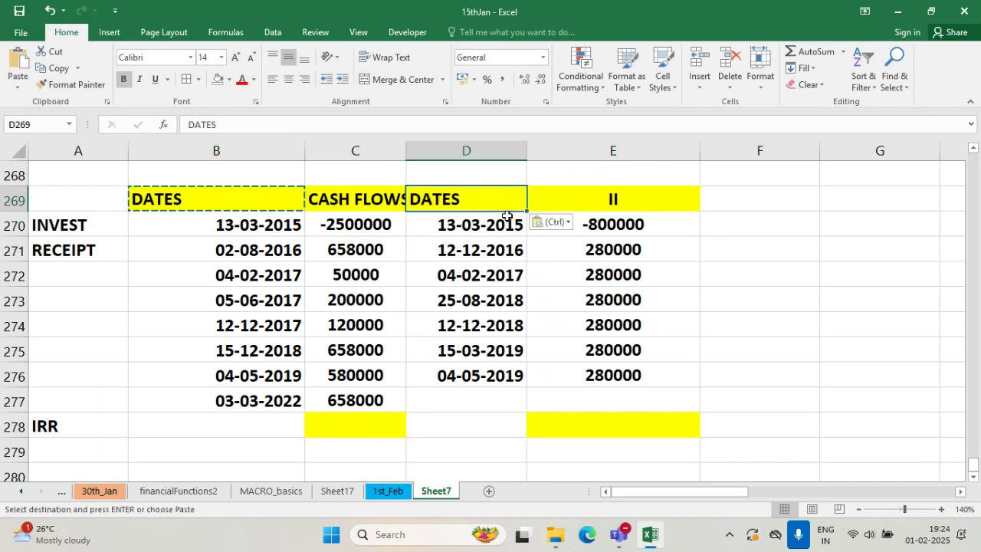
- Copy the CASH FLOWS heading from C269 into E269, replacing the II heading
{"action": "left_click", "coordinate": [361, 201]}
{"action": "key", "text": "ctrl+c"}
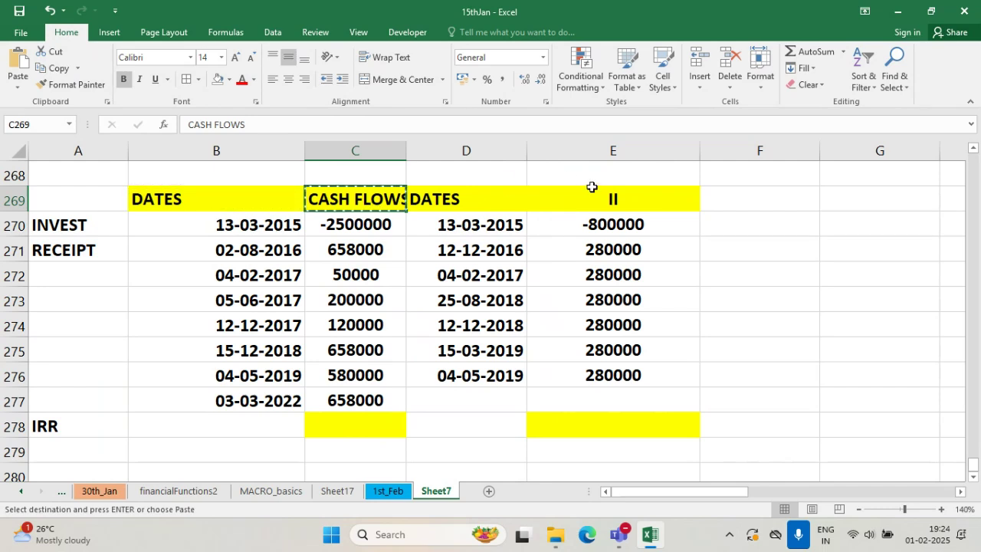
{"action": "left_click", "coordinate": [596, 193]}
{"action": "key", "text": "ctrl+v"}
{"action": "left_click", "coordinate": [636, 242]}
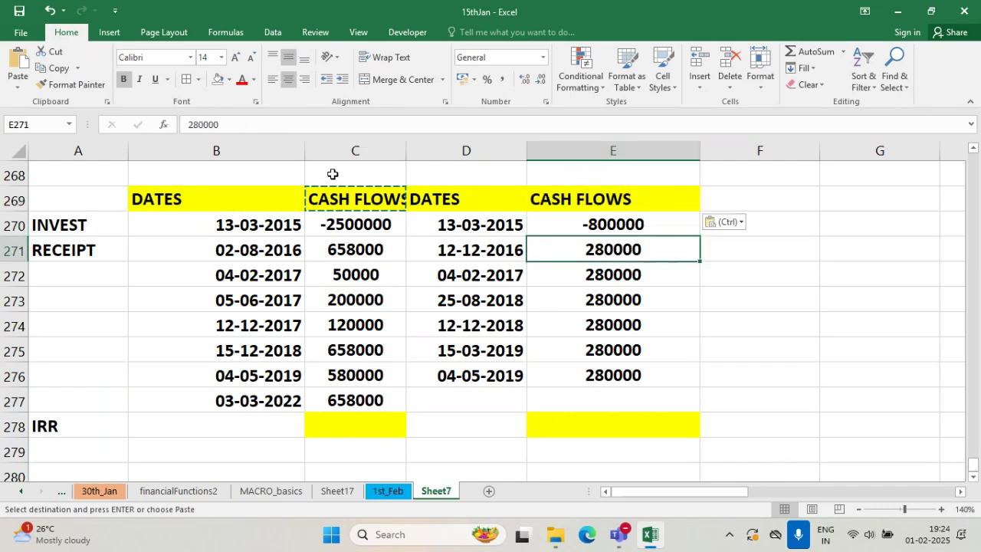
- Merge and center B268:C268 above the first investment and enter the title PROPOSAL I
{"action": "mouse_move", "coordinate": [328, 173]}
{"action": "left_mouse_down"}
{"action": "mouse_move", "coordinate": [227, 184]}
{"action": "mouse_move", "coordinate": [325, 174]}
{"action": "left_mouse_up"}
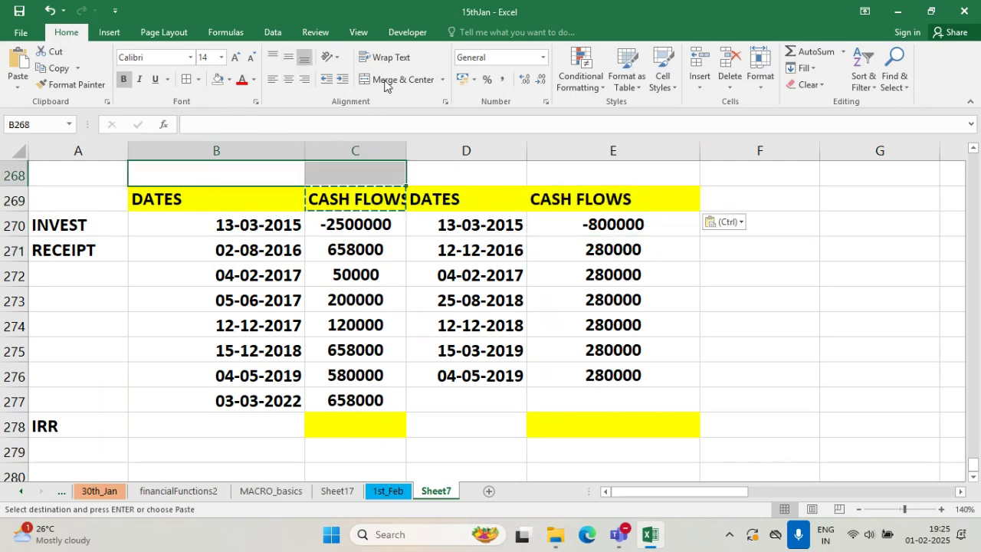
{"action": "key", "text": "alt+h"}
{"action": "type", "text": "mcPR"}
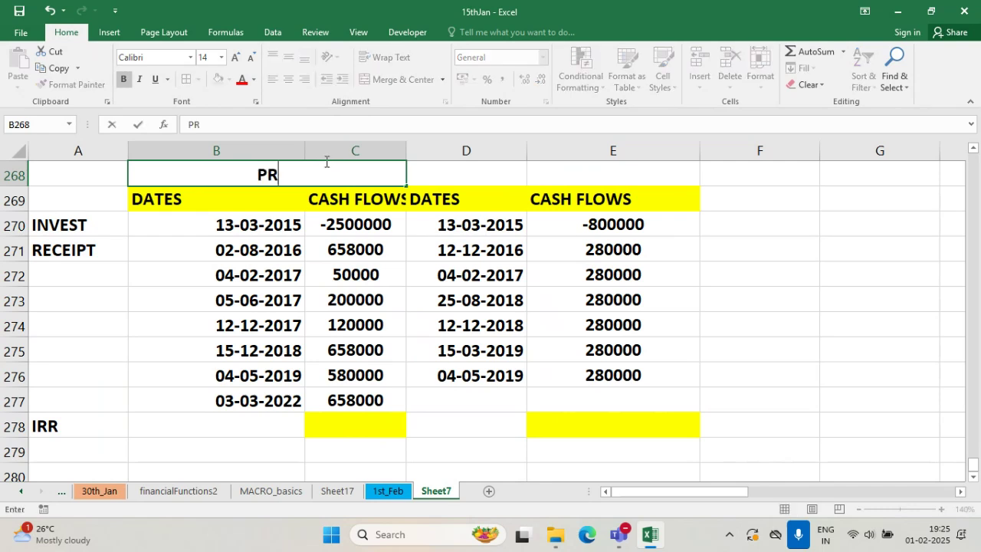
{"action": "type", "text": "OPOSAL I"}
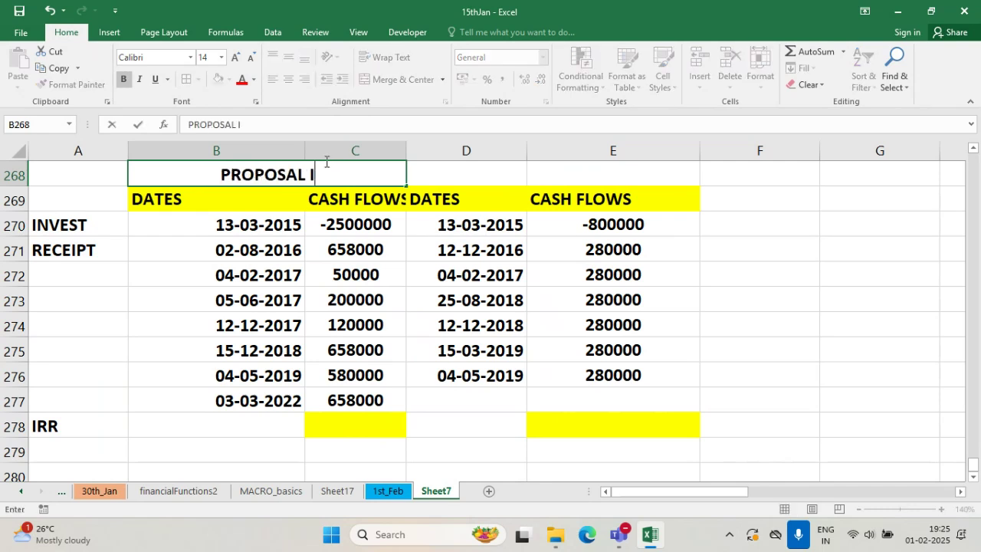
{"action": "left_click", "coordinate": [312, 202]}
- Fill the PROPOSAL I title cell with a light gold color
{"action": "left_click", "coordinate": [310, 176]}
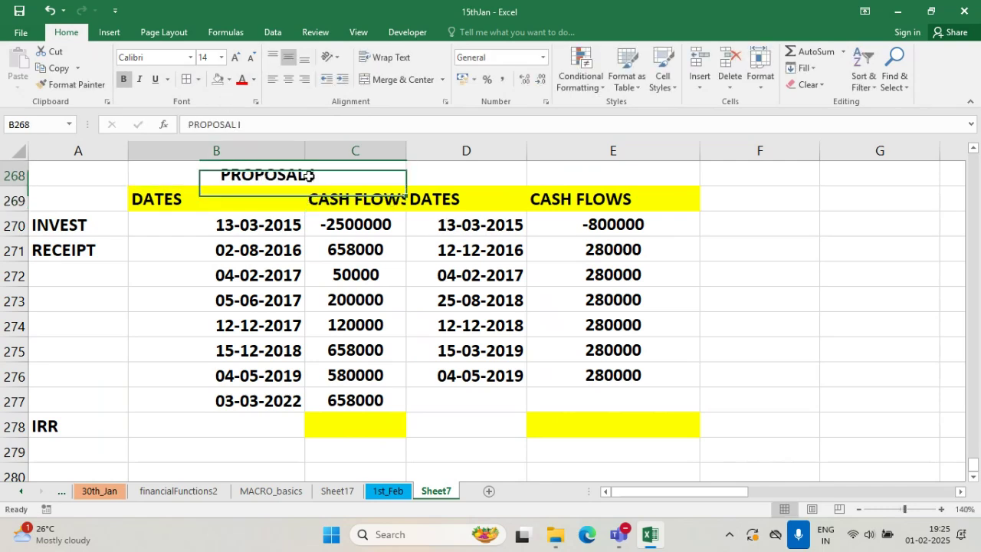
{"action": "left_click", "coordinate": [228, 80]}
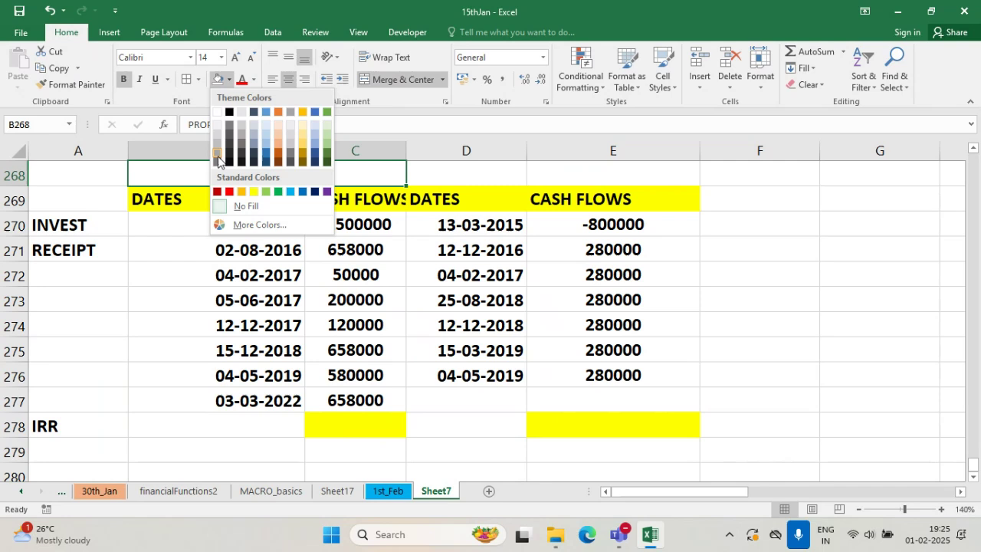
{"action": "left_click", "coordinate": [304, 135]}
- Apply the same light gold fill to D268:E268 and merge and center the two cells
{"action": "left_click_drag", "start_coordinate": [436, 167], "coordinate": [574, 168]}
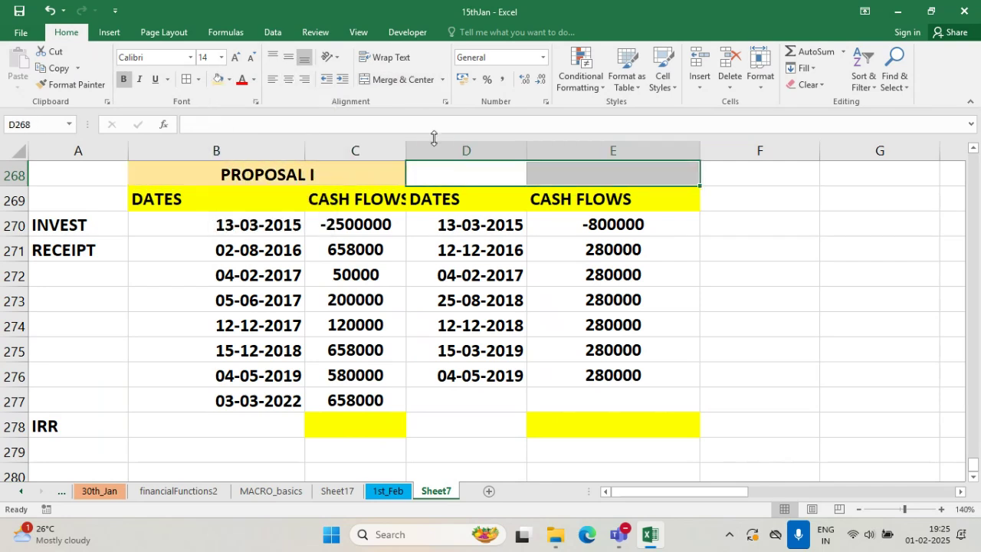
{"action": "left_click", "coordinate": [219, 81]}
{"action": "left_click", "coordinate": [399, 80]}
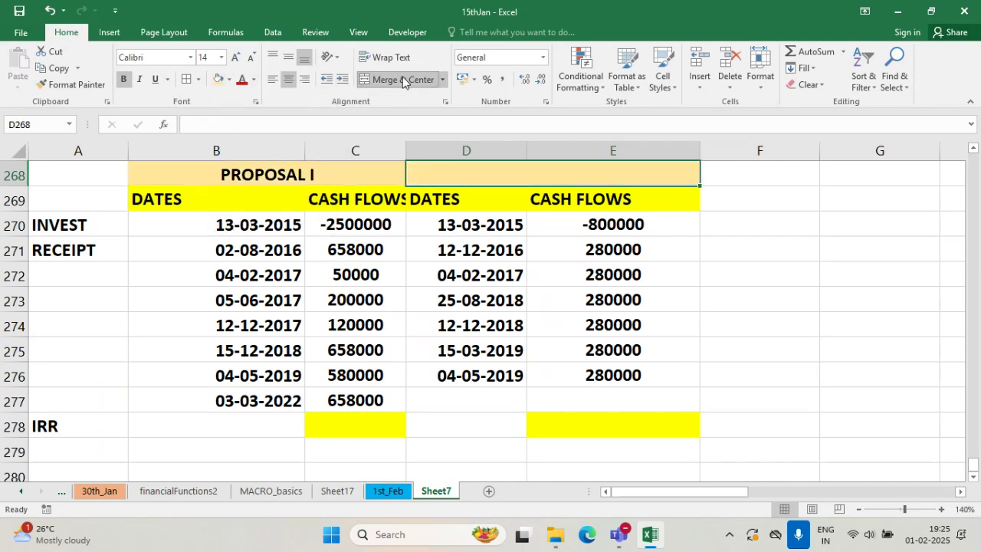
- Enter the title PROPOSAL 2 in merged cell D268:E268 and add a border around both proposal titles
{"action": "type", "text": "PROPOSAL 2"}
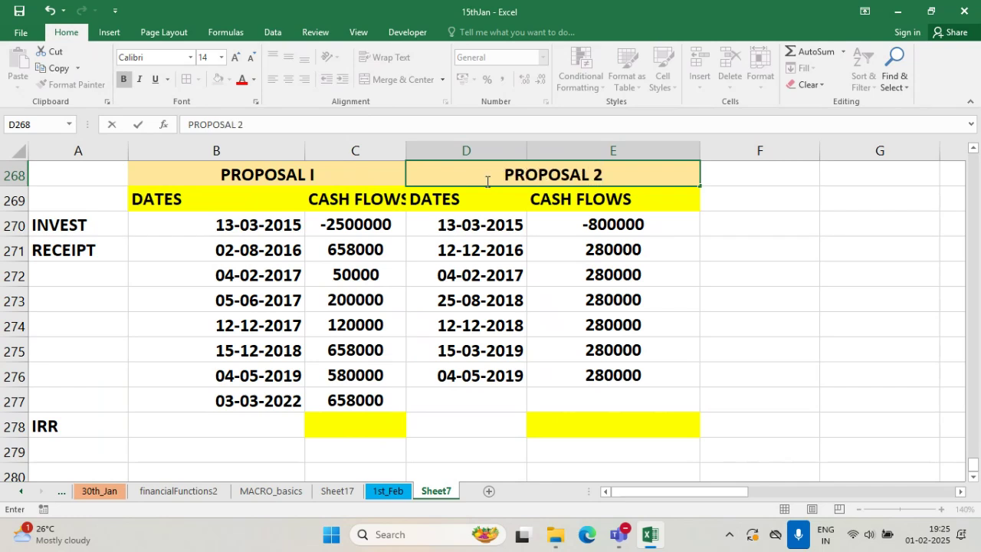
{"action": "left_click", "coordinate": [500, 240]}
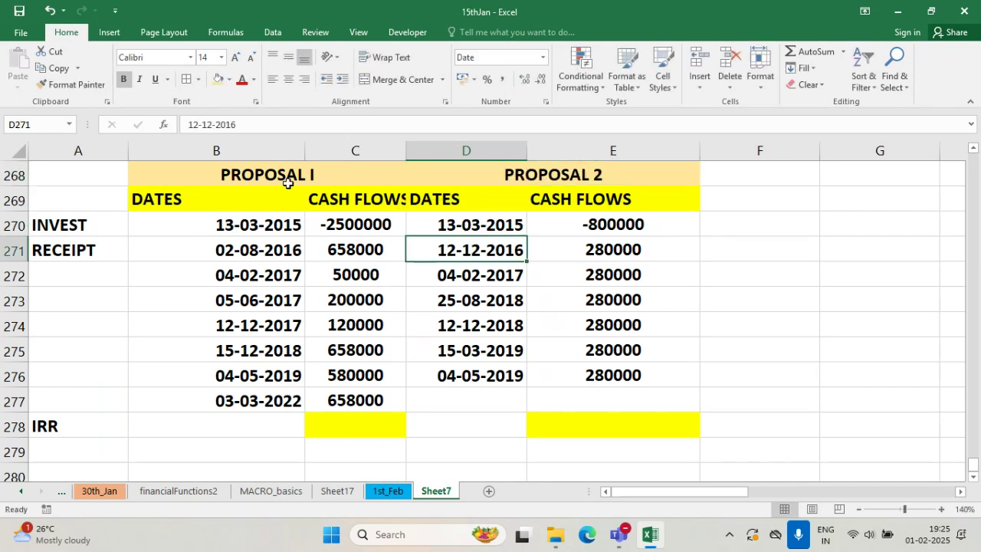
{"action": "left_click_drag", "start_coordinate": [288, 183], "coordinate": [448, 169]}
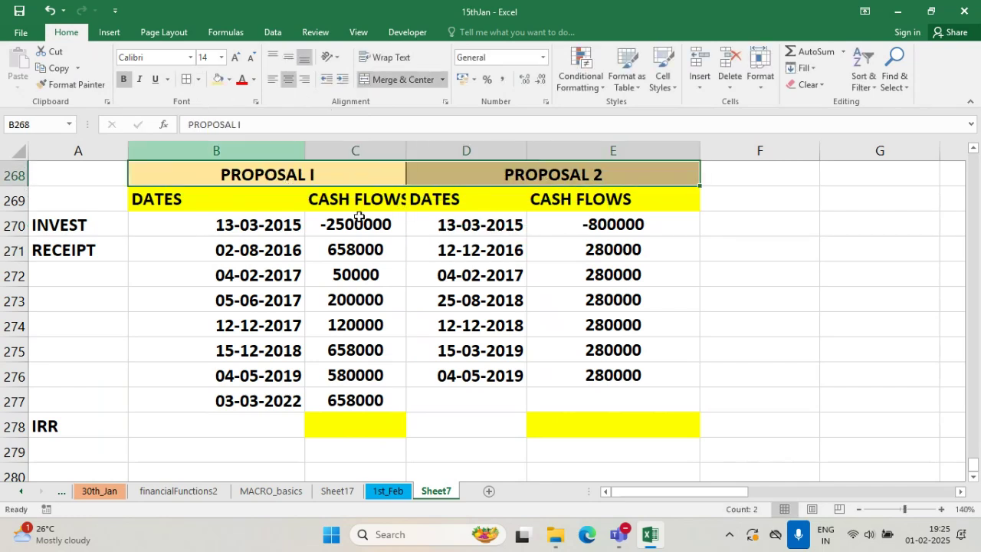
{"action": "left_click", "coordinate": [446, 283]}
{"action": "left_click_drag", "start_coordinate": [254, 189], "coordinate": [360, 380]}
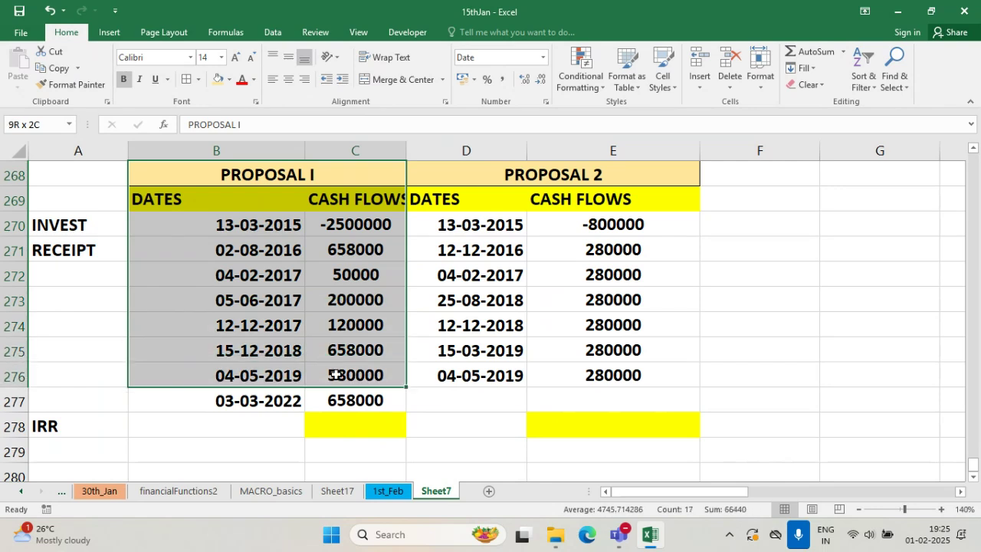
- Start an XIRR formula in C278 and open its function arguments beside the Proposal I data
{"action": "left_click", "coordinate": [373, 427]}
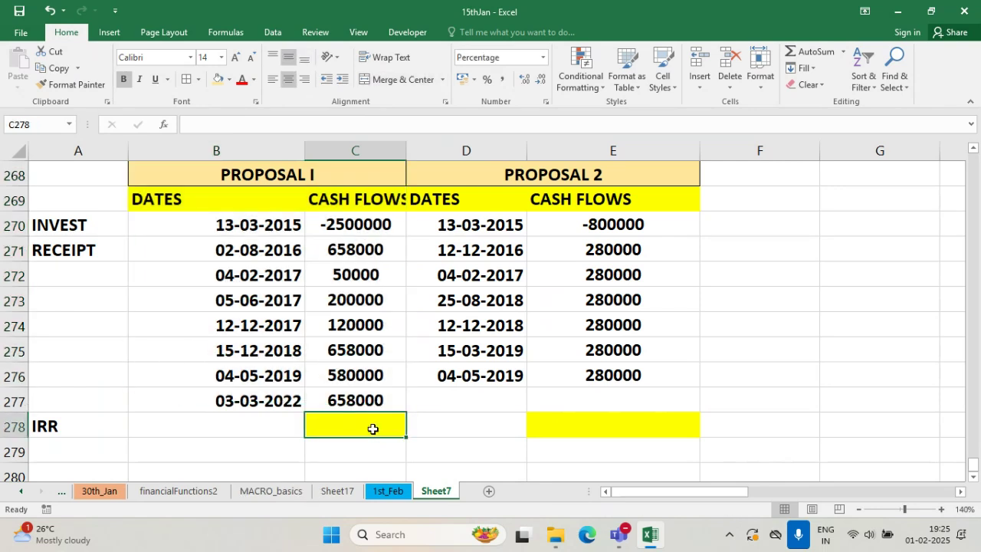
{"action": "type", "text": "="}
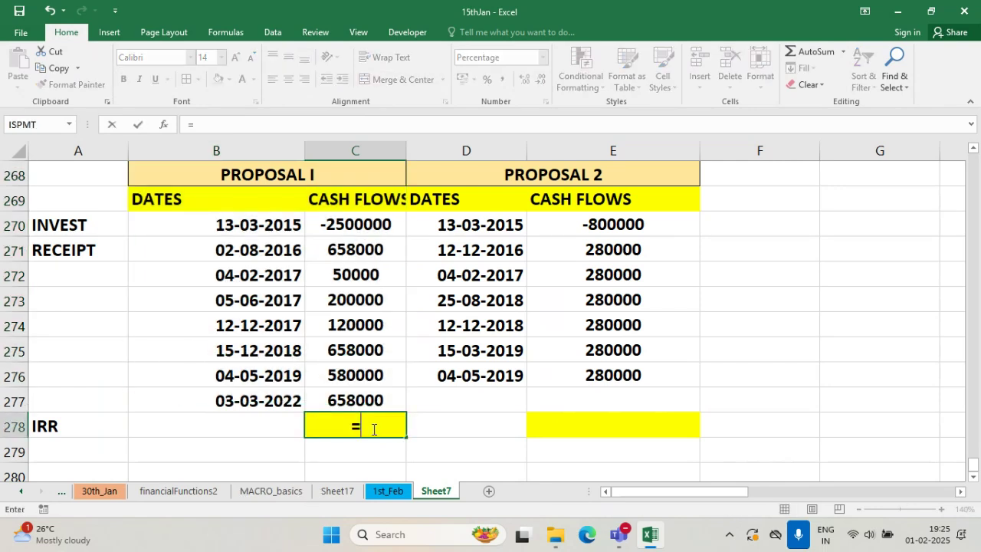
{"action": "type", "text": "XIRR"}
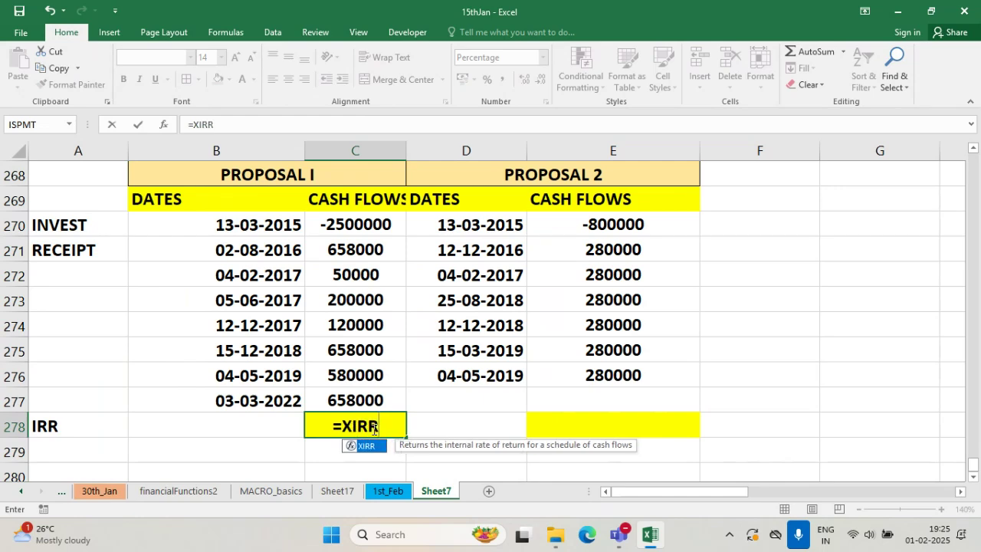
{"action": "type", "text": "("}
{"action": "left_click", "coordinate": [226, 32]}
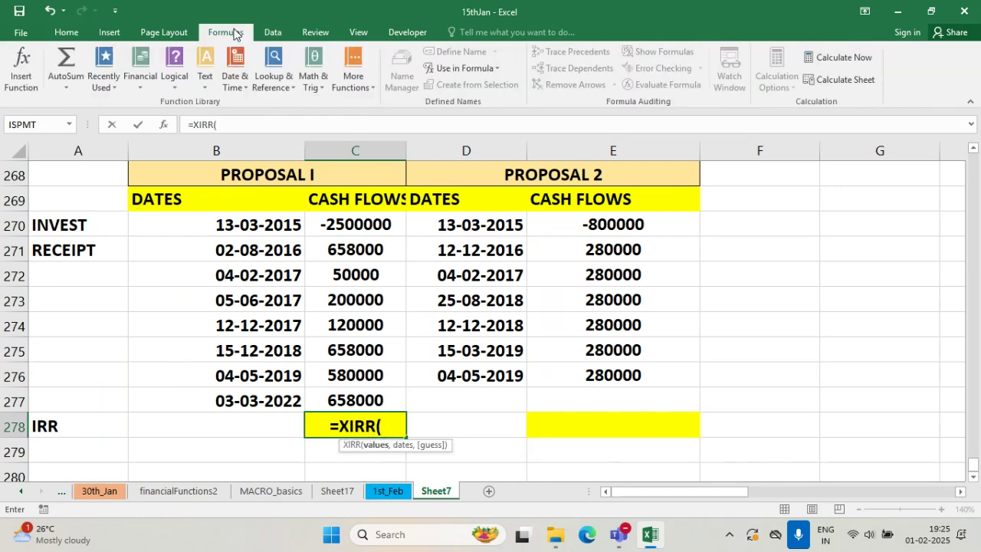
{"action": "left_click", "coordinate": [21, 68]}
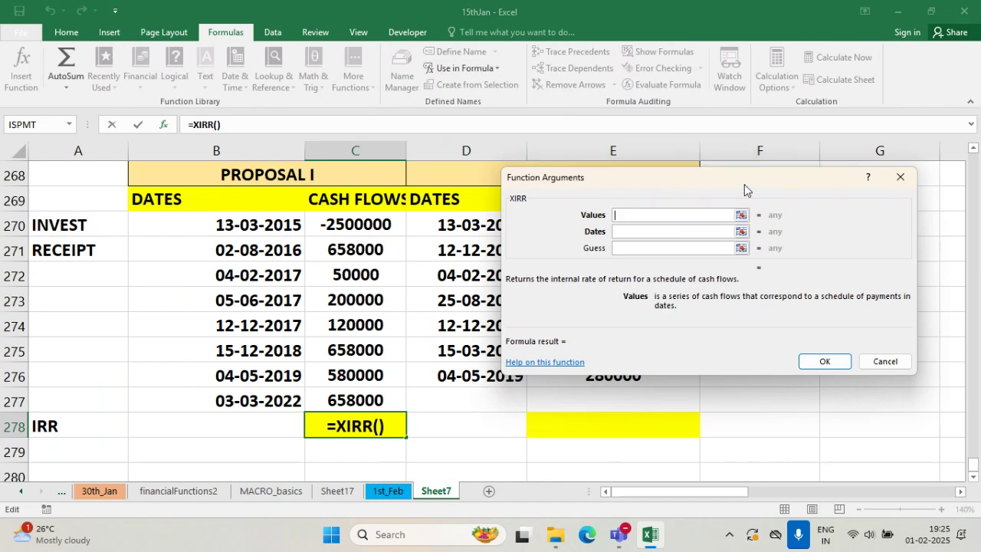
{"action": "left_click_drag", "start_coordinate": [744, 183], "coordinate": [710, 90]}
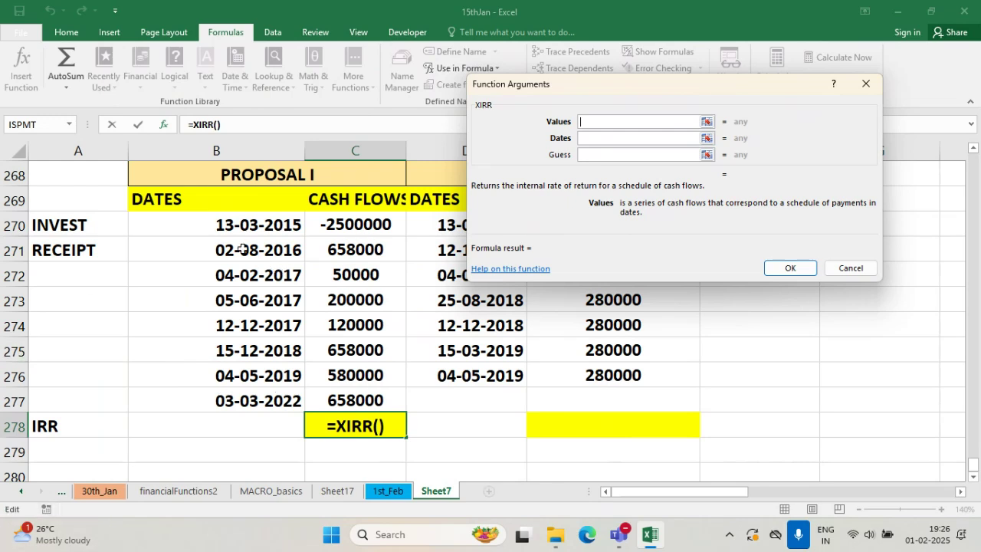
- Complete the C278 XIRR formula with "C270:C277," as the values and B270:B277 as the dates
{"action": "left_click", "coordinate": [628, 139]}
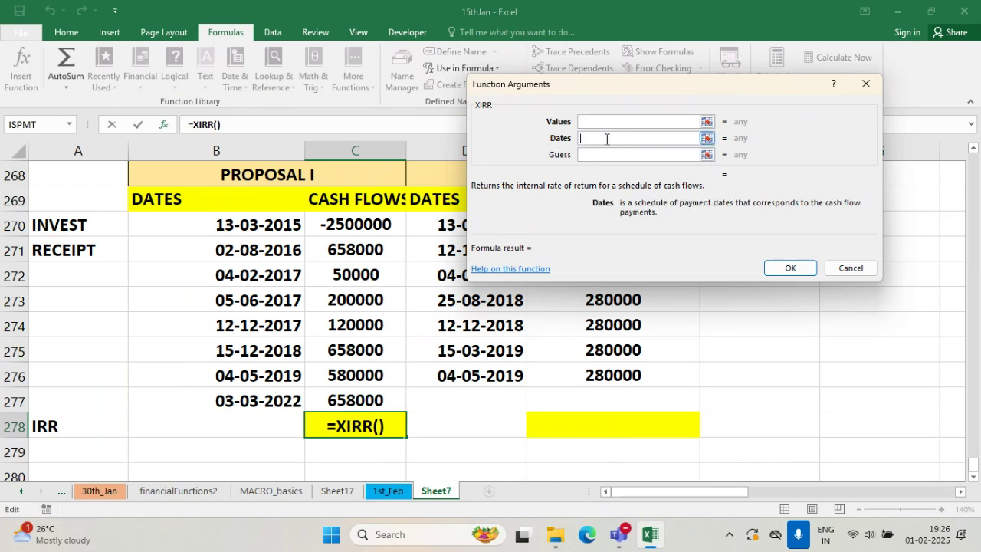
{"action": "left_click", "coordinate": [604, 121]}
{"action": "left_click_drag", "start_coordinate": [667, 90], "coordinate": [737, 82]}
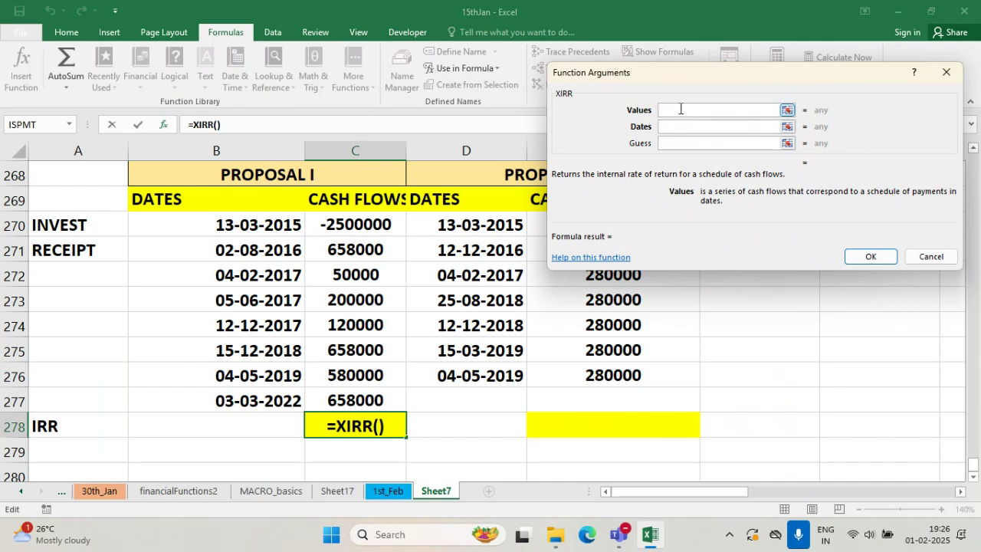
{"action": "left_click_drag", "start_coordinate": [385, 225], "coordinate": [384, 399]}
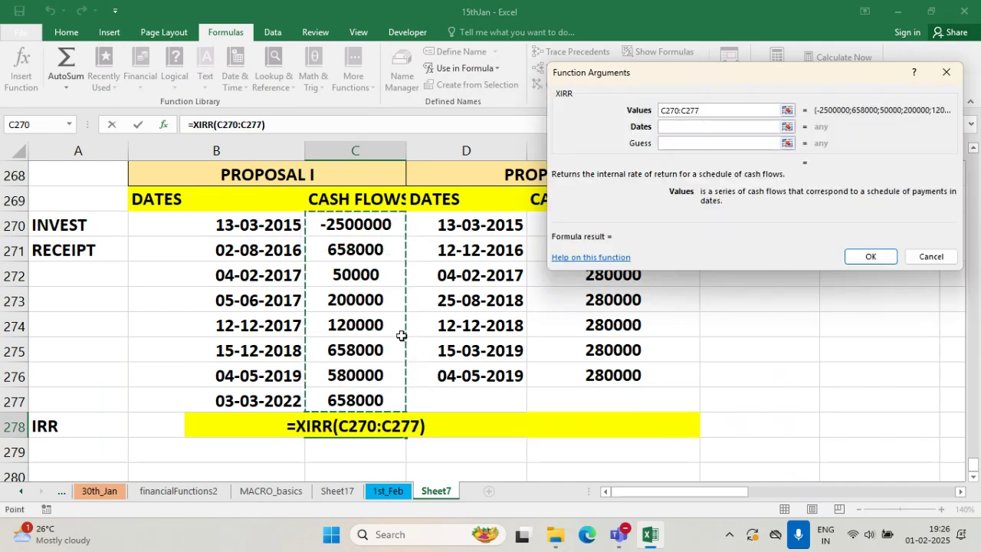
{"action": "type", "text": ","}
{"action": "left_click", "coordinate": [673, 127]}
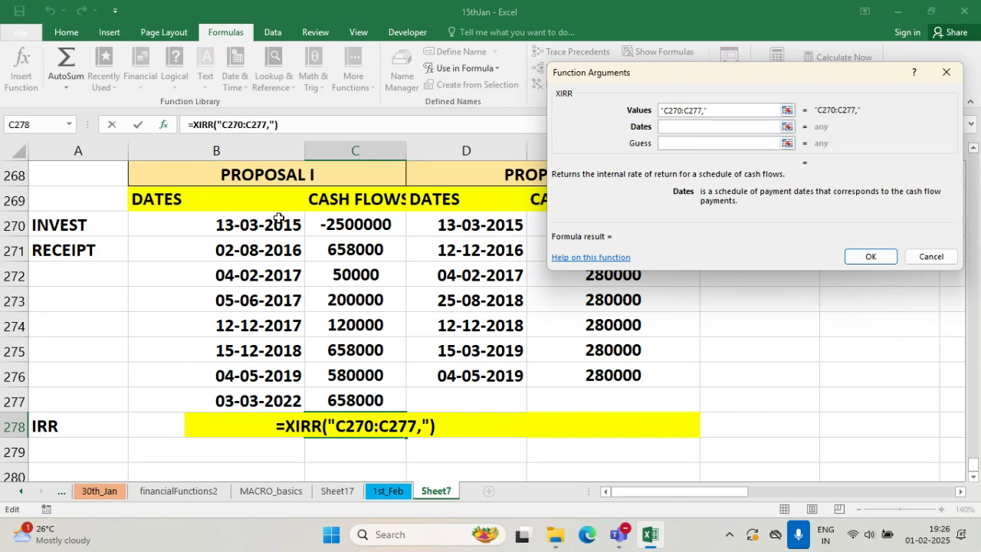
{"action": "left_click_drag", "start_coordinate": [279, 219], "coordinate": [264, 404]}
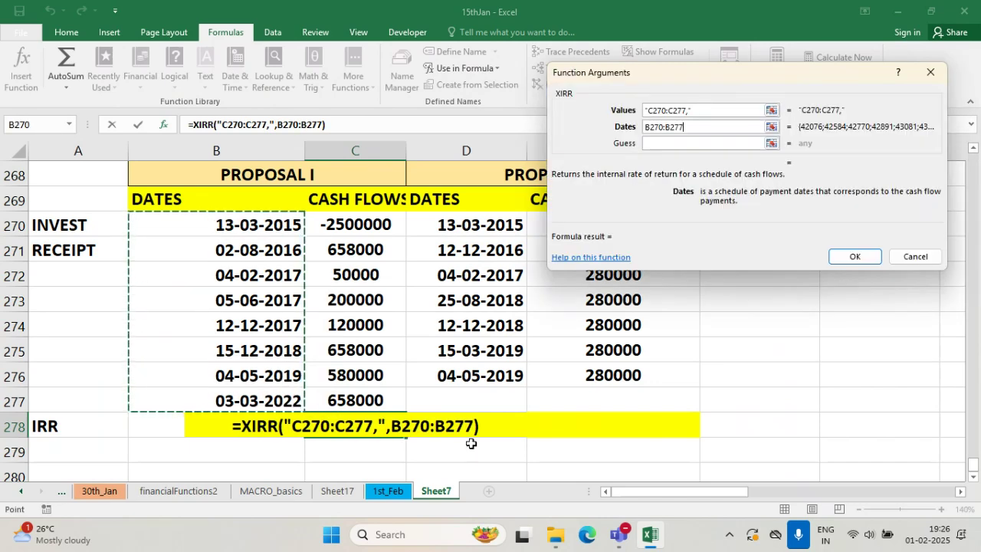
{"action": "key", "text": "Return"}
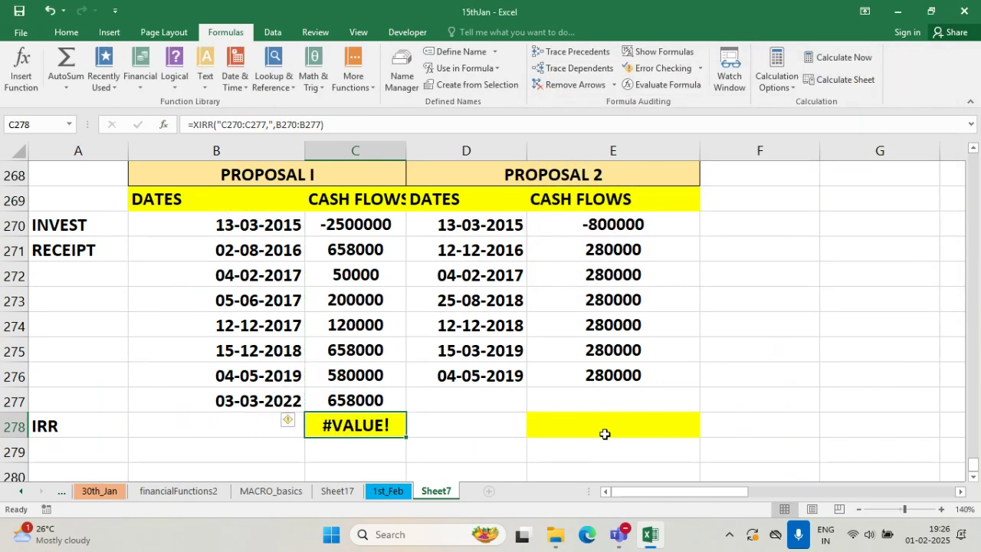
{"action": "double_click", "coordinate": [363, 427]}
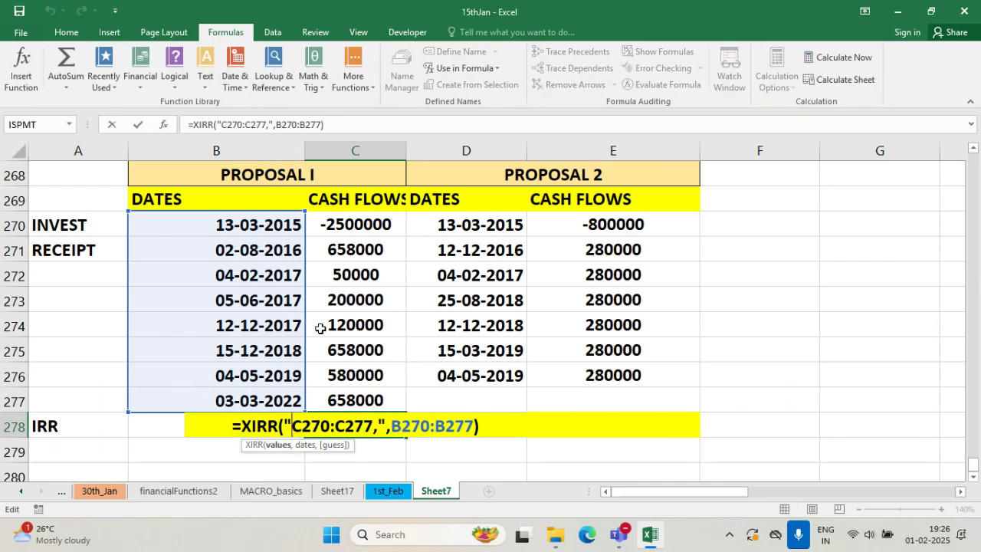
{"action": "key", "text": "Escape"}
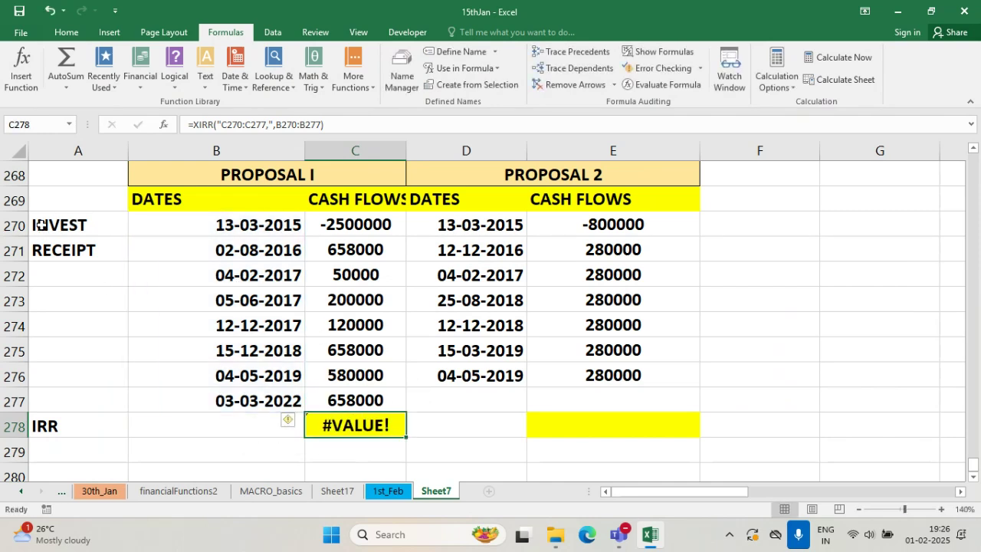
- Set Proposal I's investment amount in C270 to 250000 without a minus sign
{"action": "left_click_drag", "start_coordinate": [42, 224], "coordinate": [625, 232]}
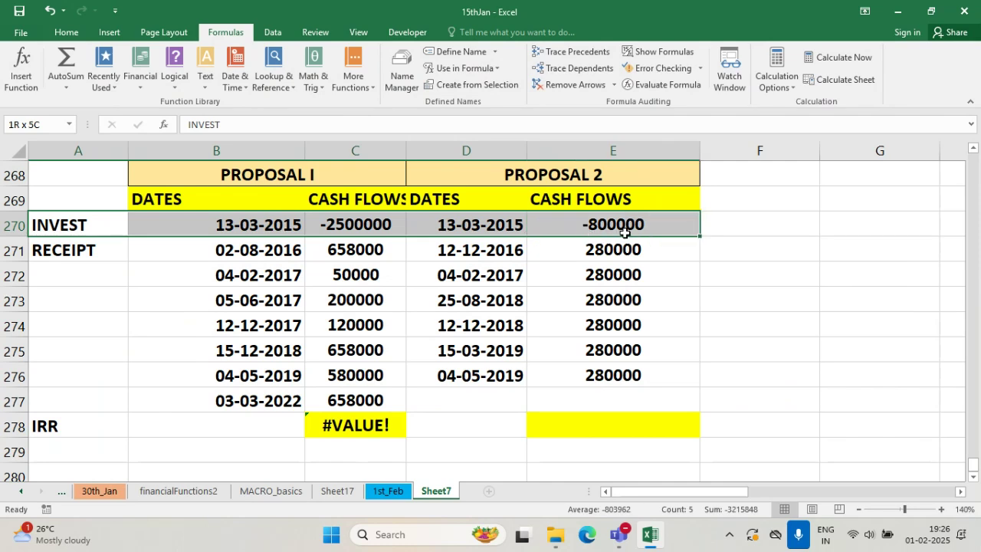
{"action": "left_click", "coordinate": [526, 227]}
{"action": "double_click", "coordinate": [328, 223]}
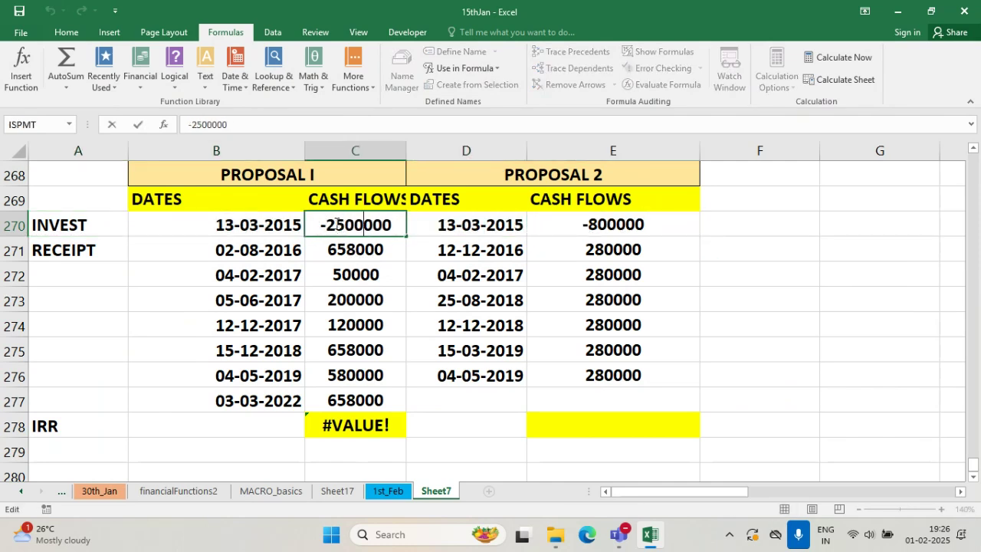
{"action": "key", "text": "BackSpace"}
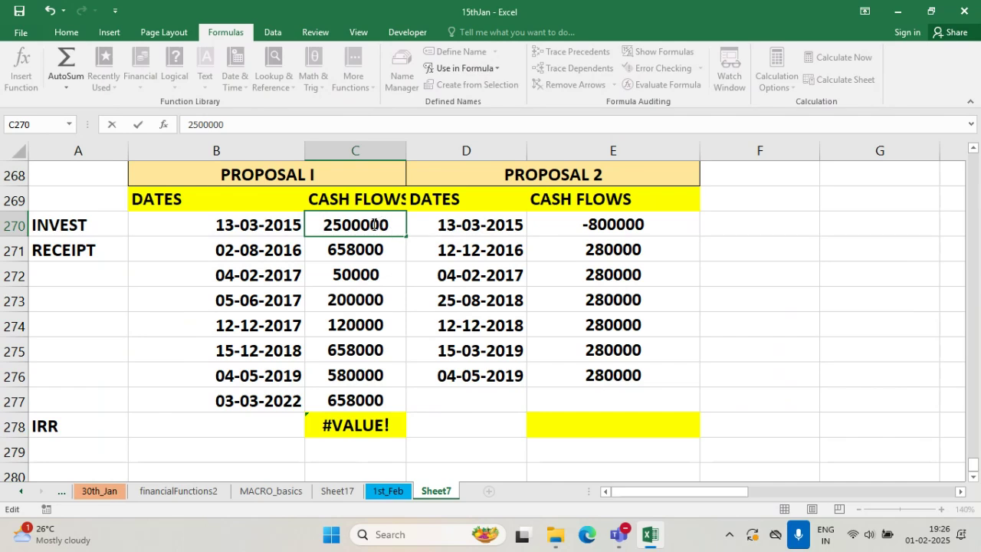
{"action": "left_click", "coordinate": [373, 224]}
{"action": "key", "text": "BackSpace"}
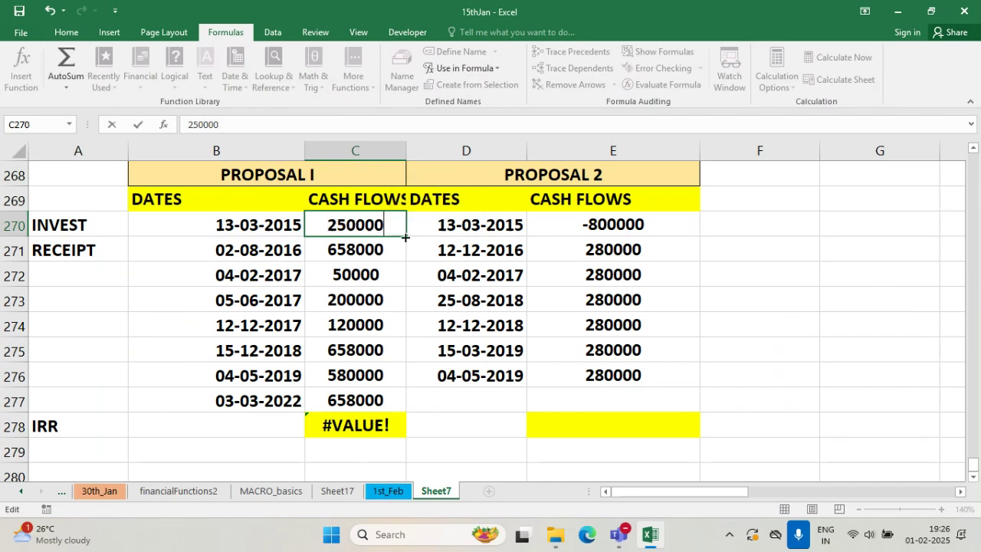
{"action": "left_click", "coordinate": [412, 303]}
- Set Proposal 2's investment amount in E270 to 800000 without a minus sign
{"action": "double_click", "coordinate": [588, 227]}
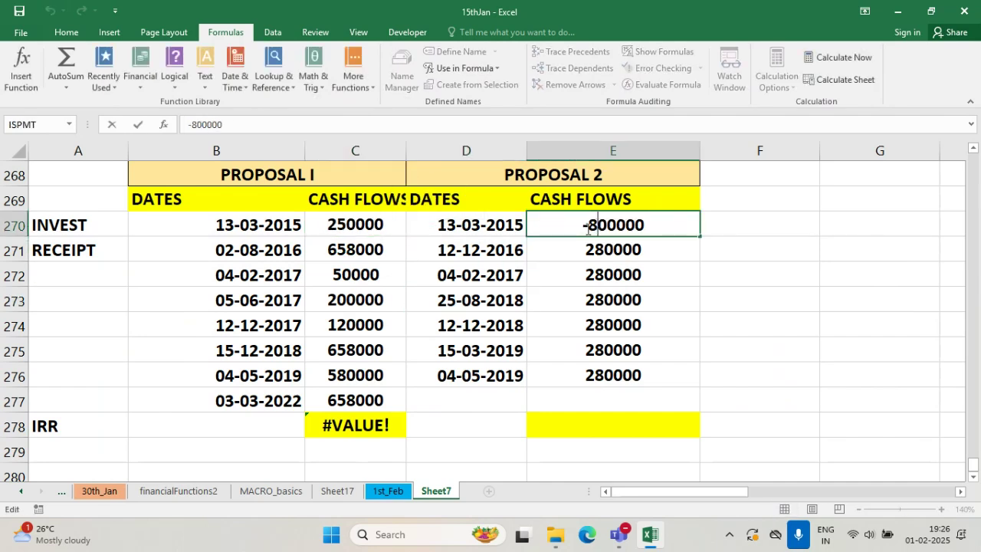
{"action": "left_click_drag", "start_coordinate": [588, 227], "coordinate": [579, 228]}
{"action": "key", "text": "BackSpace"}
{"action": "left_click", "coordinate": [688, 270]}
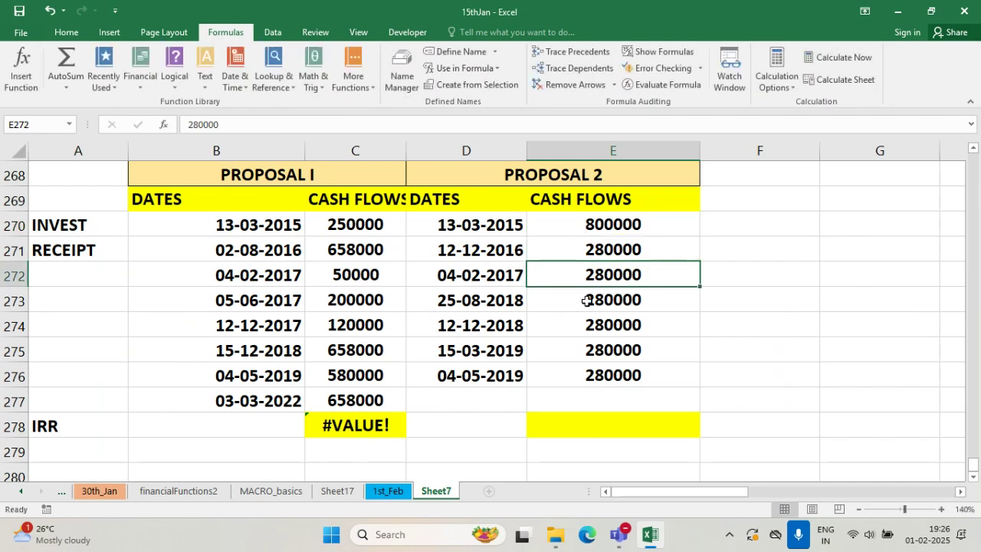
- Correct the C278 formula to =XIRR(C270:C277,B270:B277) by removing the stray quotation marks and extra comma
{"action": "left_click", "coordinate": [365, 427]}
{"action": "double_click", "coordinate": [365, 427]}
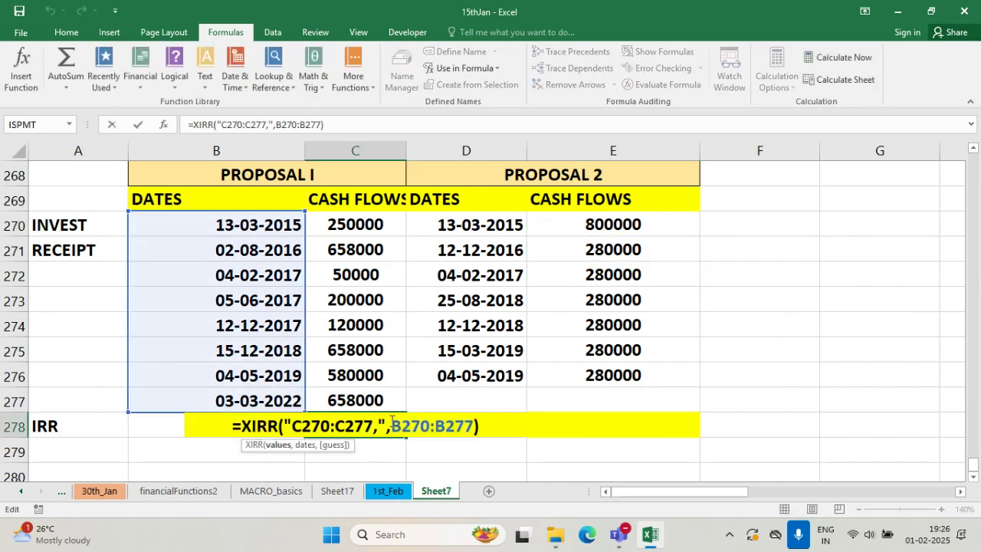
{"action": "left_click", "coordinate": [393, 426]}
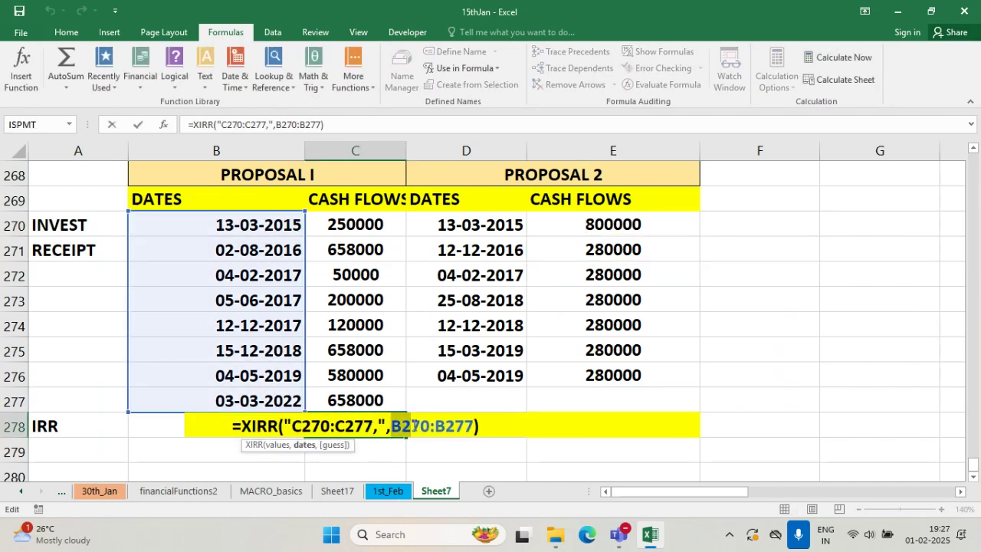
{"action": "left_click", "coordinate": [330, 426]}
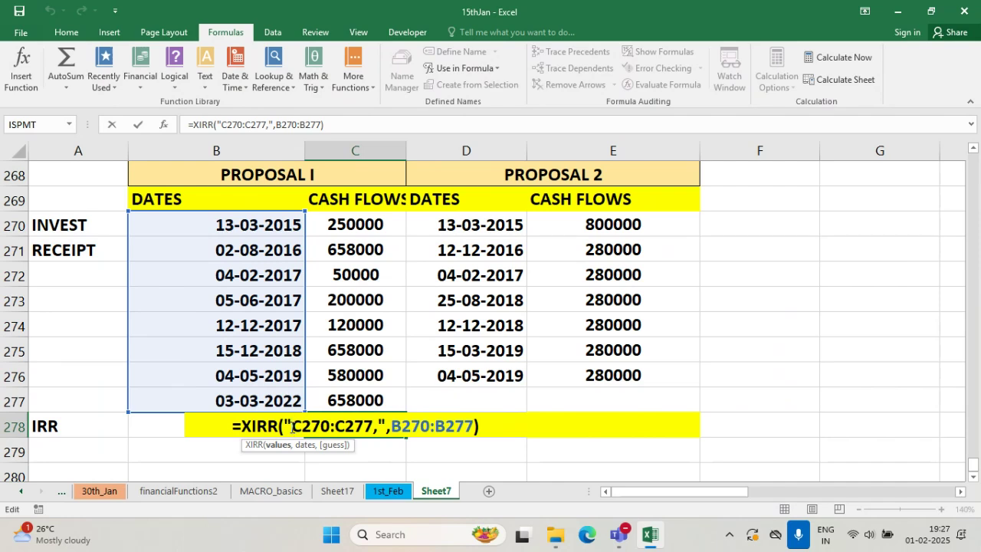
{"action": "left_click", "coordinate": [292, 427]}
{"action": "key", "text": "BackSpace"}
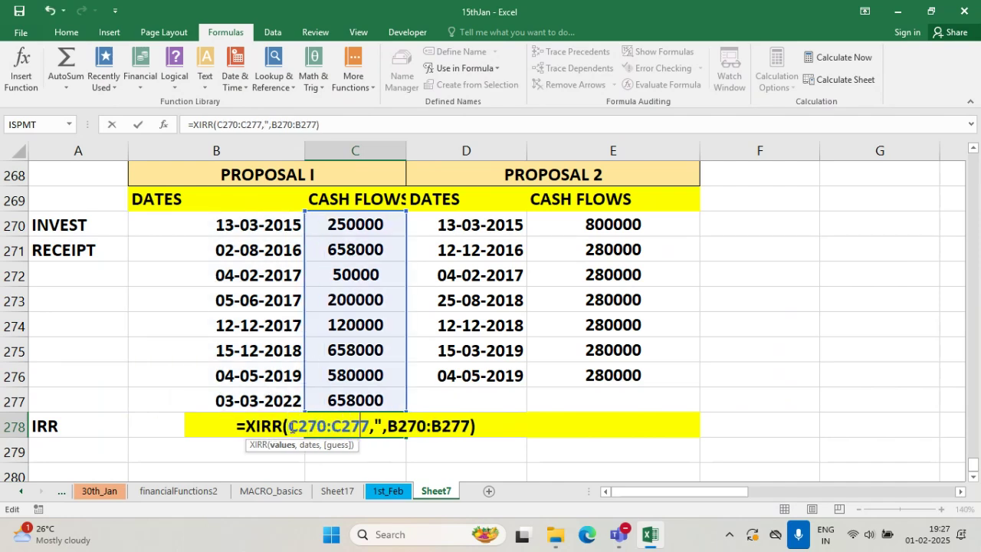
{"action": "key", "text": "Right"}
{"action": "key", "text": "Delete"}
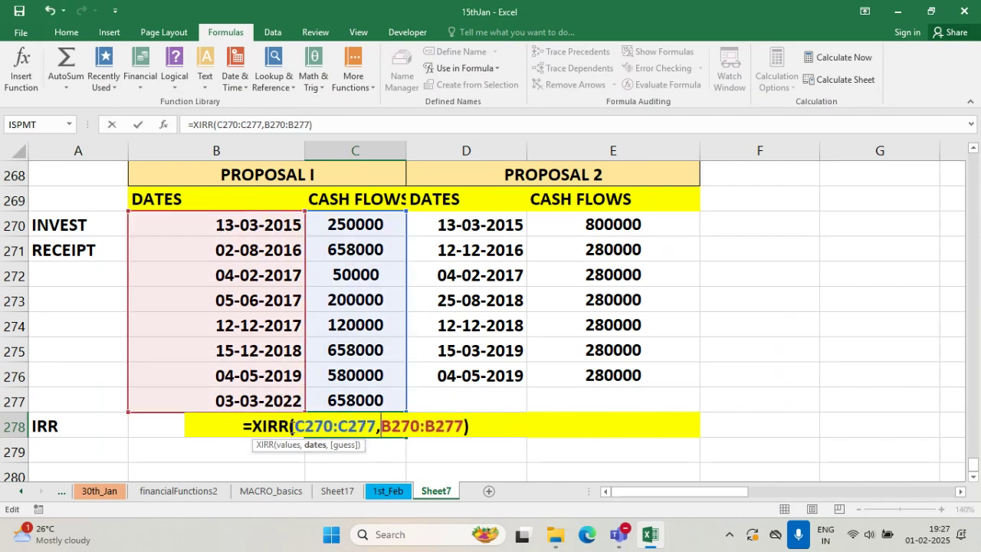
{"action": "key", "text": "Return"}
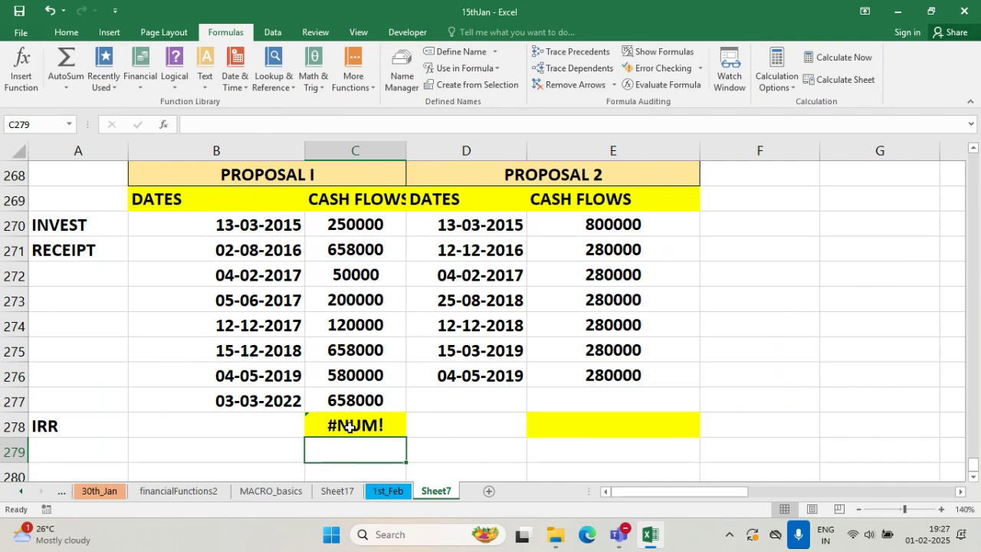
{"action": "double_click", "coordinate": [350, 427]}
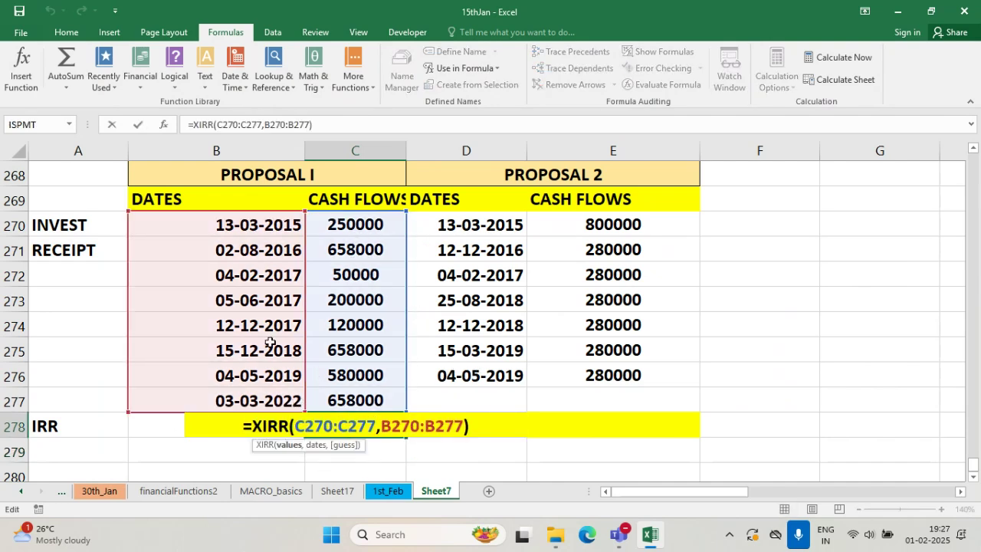
{"action": "key", "text": "Escape"}
- Set Proposal I's investment amount in C270 to -250000
{"action": "left_click", "coordinate": [374, 225]}
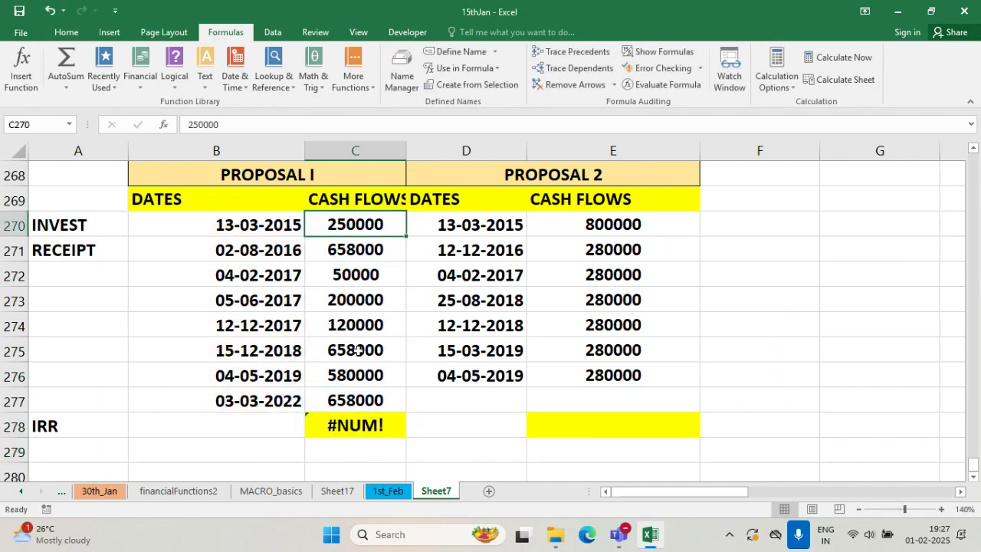
{"action": "double_click", "coordinate": [328, 228]}
{"action": "type", "text": "-"}
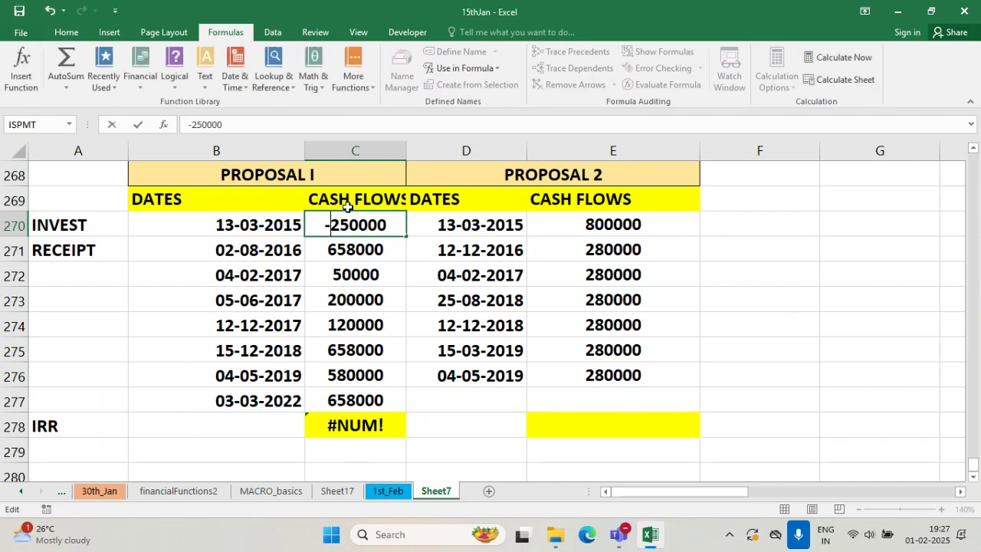
{"action": "key", "text": "Return"}
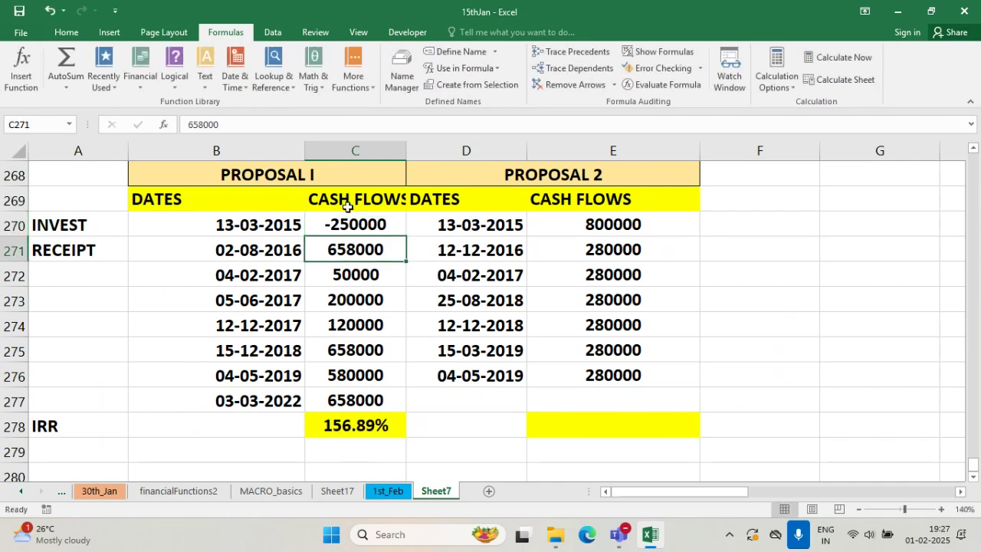
- Set Proposal 2's investment amount in E270 to -800000
{"action": "double_click", "coordinate": [624, 224]}
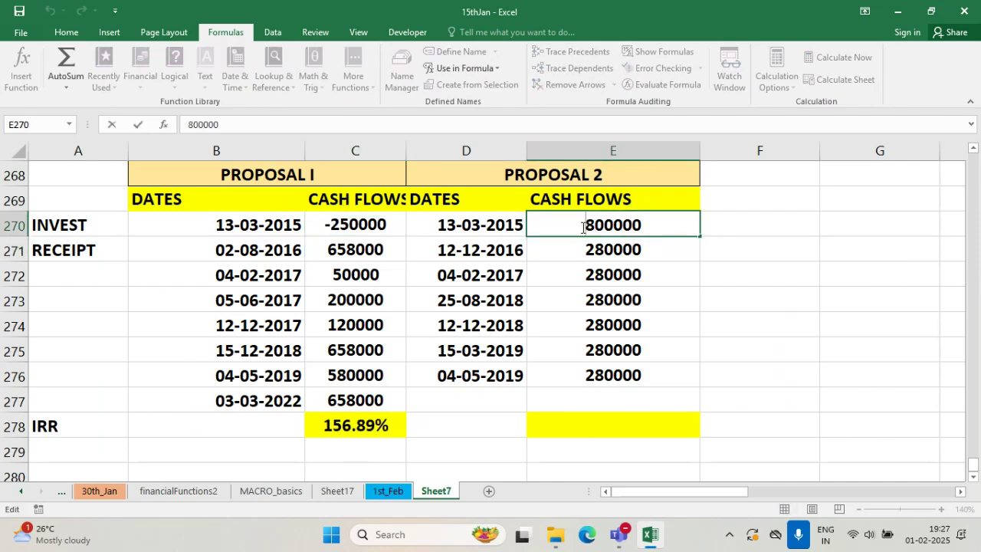
{"action": "type", "text": "-"}
{"action": "key", "text": "Return"}
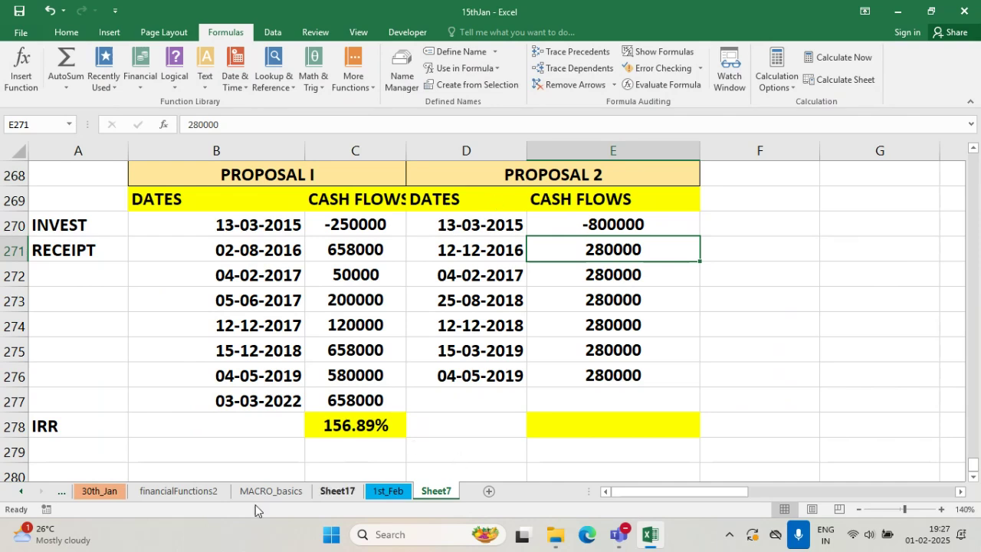
{"action": "left_click", "coordinate": [458, 377]}
{"action": "left_click", "coordinate": [376, 425]}
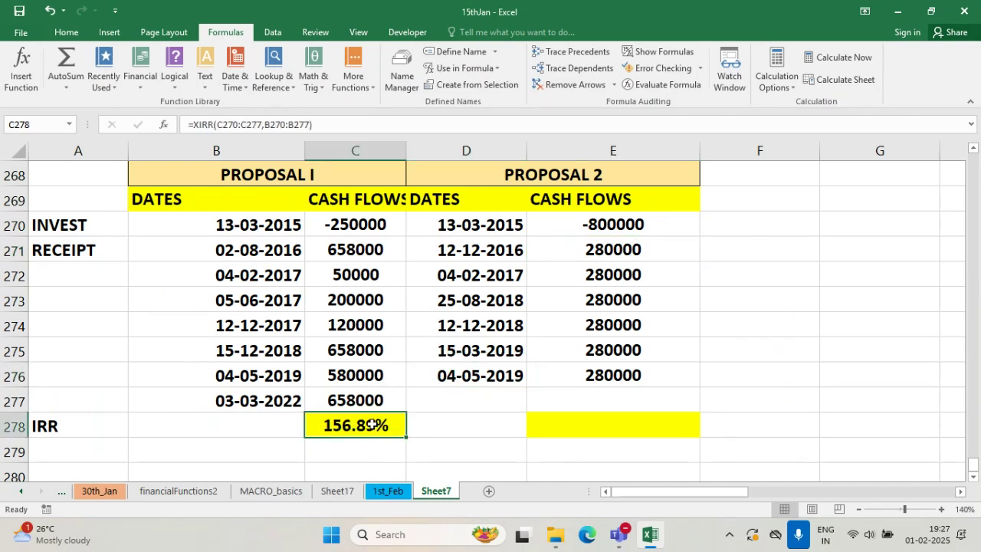
- Set Proposal I's investment amount in C270 to -2500000
{"action": "double_click", "coordinate": [377, 223]}
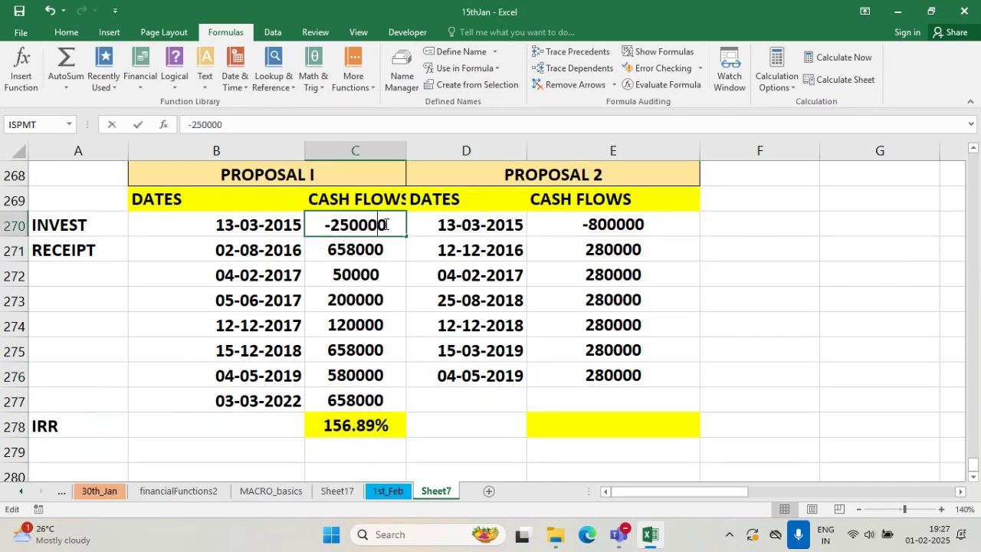
{"action": "type", "text": "0"}
{"action": "key", "text": "Return"}
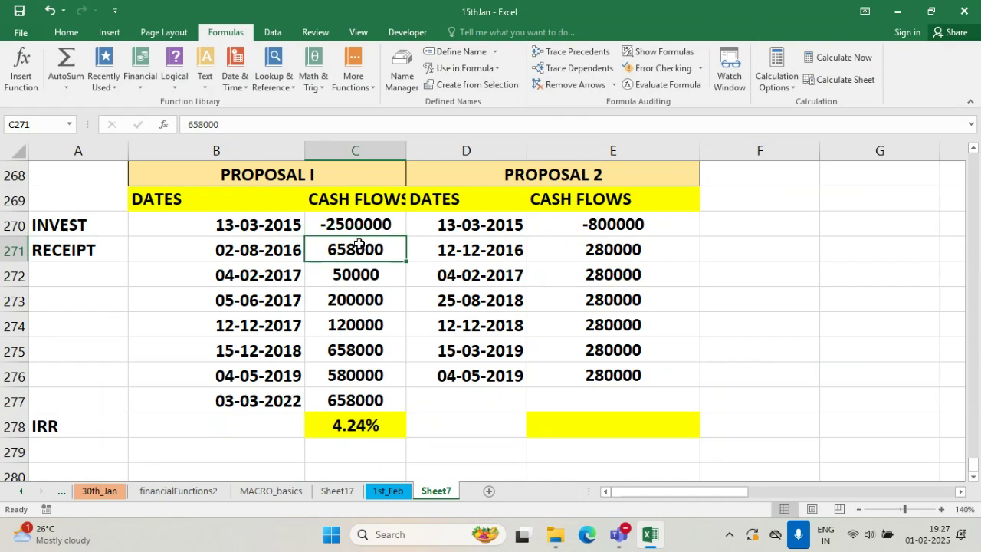
{"action": "left_click", "coordinate": [356, 425]}
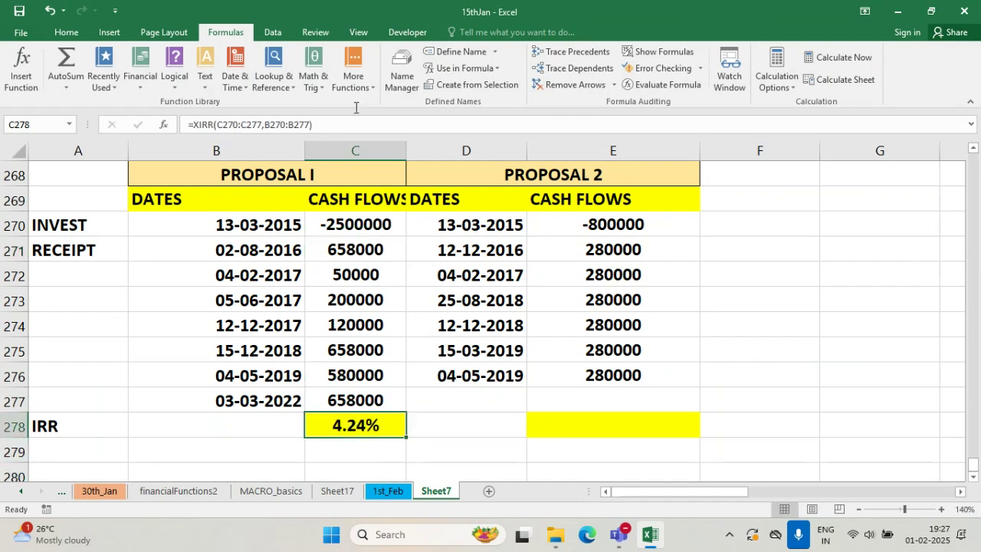
- Add all borders to Proposal I's dates, cash flows and IRR row in B270:C278
{"action": "left_click_drag", "start_coordinate": [204, 222], "coordinate": [353, 397]}
{"action": "left_click", "coordinate": [68, 32]}
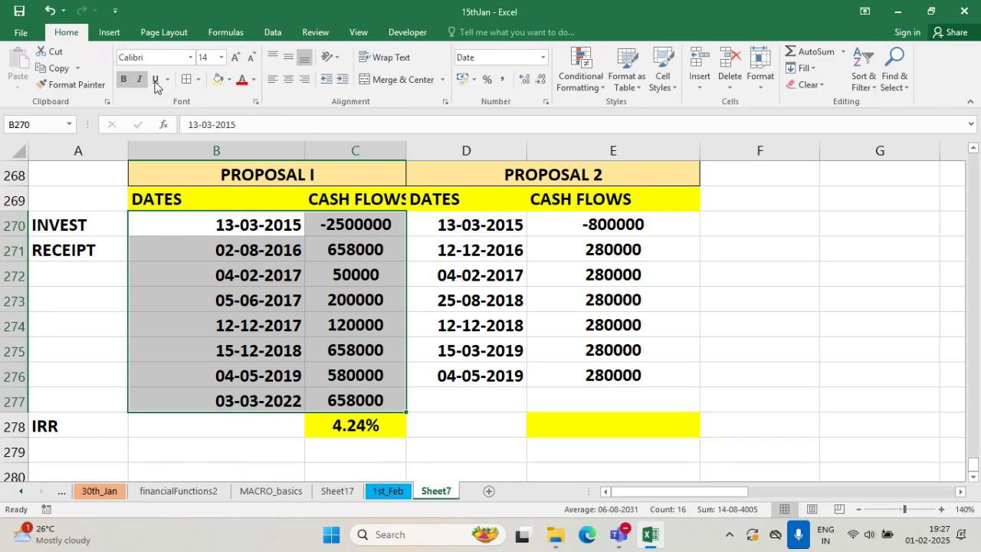
{"action": "left_click", "coordinate": [186, 80]}
{"action": "left_click", "coordinate": [357, 323]}
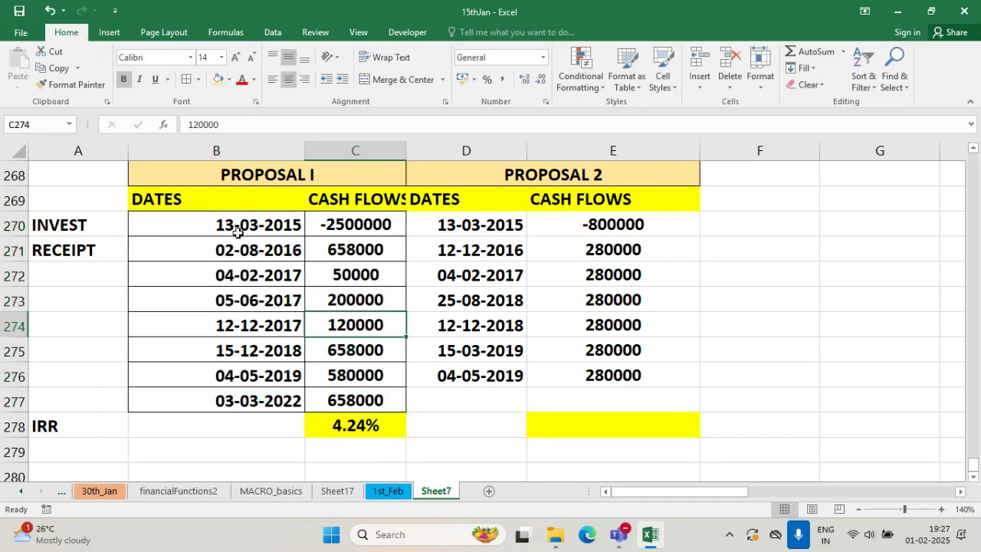
{"action": "left_click_drag", "start_coordinate": [238, 230], "coordinate": [357, 423]}
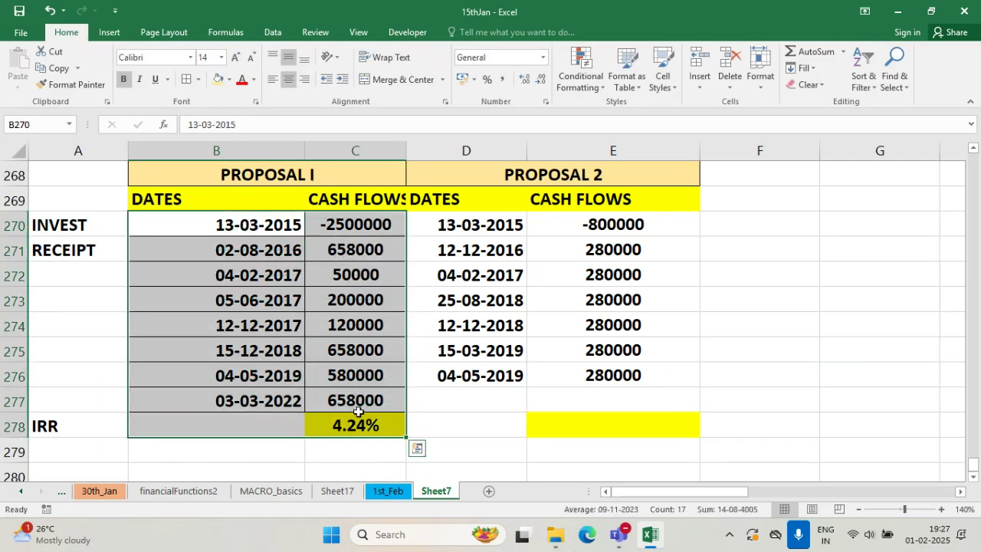
{"action": "left_click", "coordinate": [359, 429]}
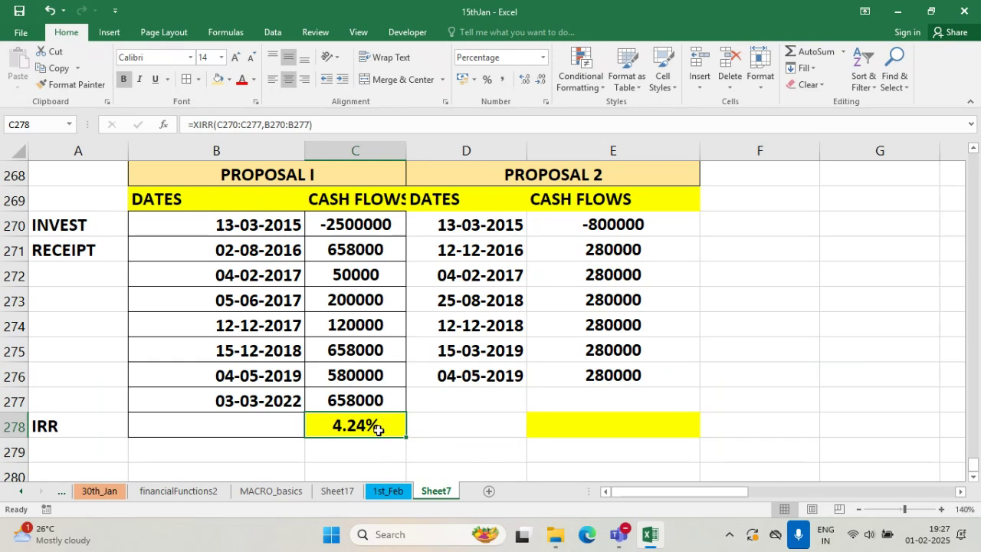
- Calculate Proposal 2's return in E278 with =XIRR(E270:E276,D270:D276)
{"action": "left_click", "coordinate": [600, 420]}
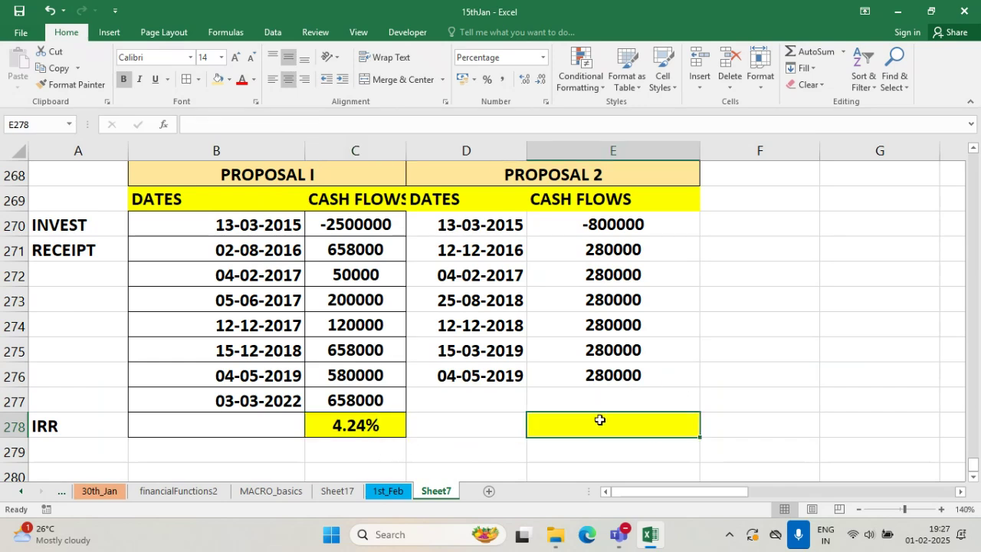
{"action": "type", "text": "=XI"}
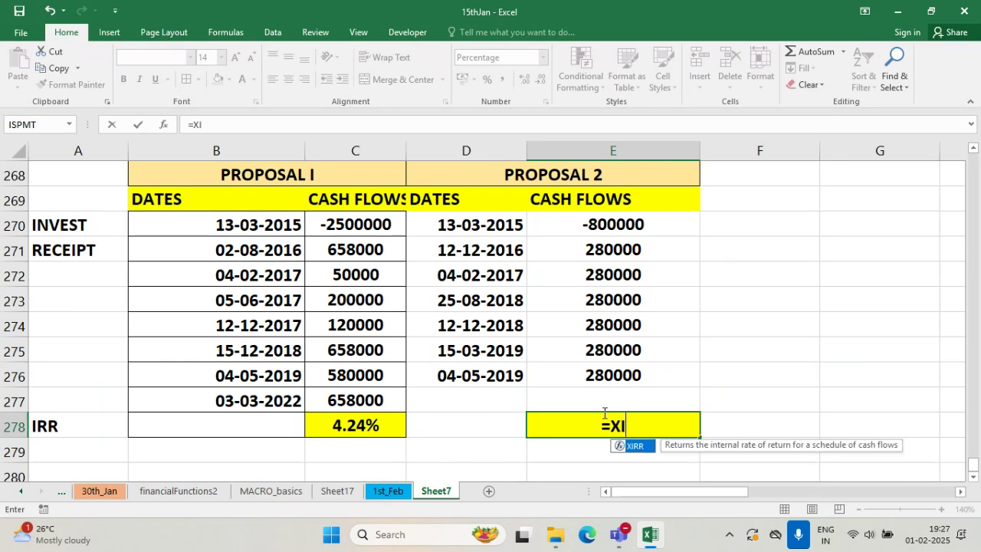
{"action": "type", "text": "RR("}
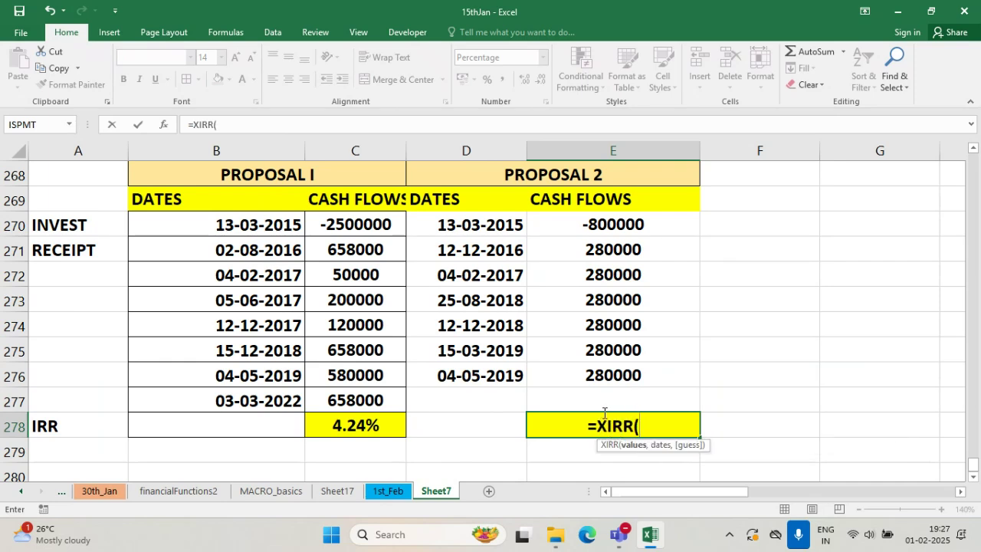
{"action": "left_click_drag", "start_coordinate": [596, 224], "coordinate": [614, 374]}
{"action": "type", "text": ","}
{"action": "left_click", "coordinate": [475, 226]}
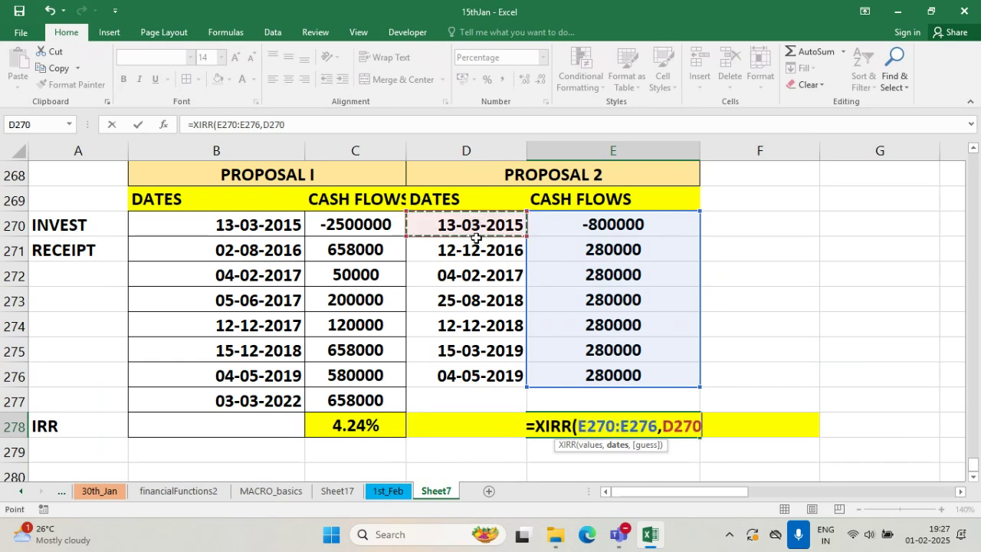
{"action": "left_click_drag", "start_coordinate": [476, 237], "coordinate": [469, 374]}
{"action": "type", "text": ")"}
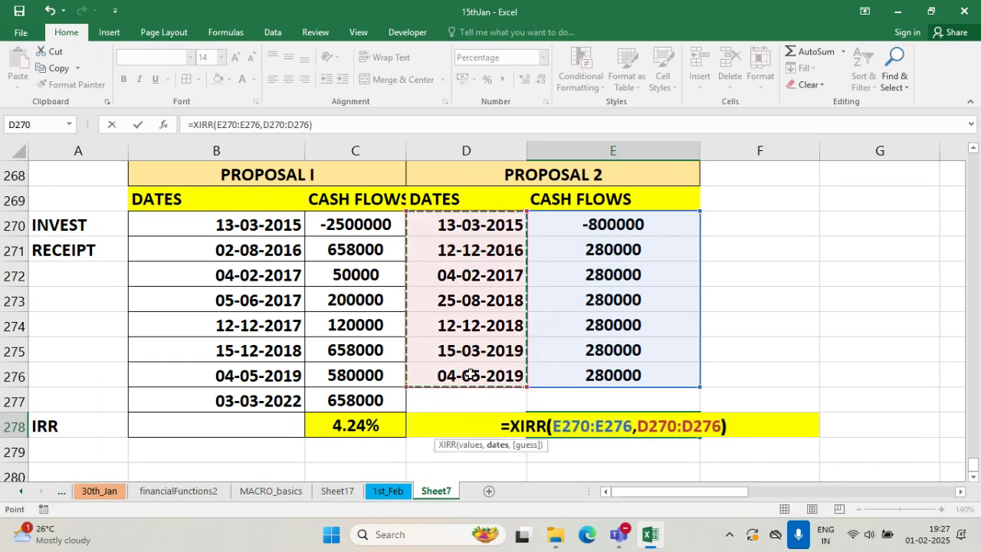
{"action": "key", "text": "Return"}
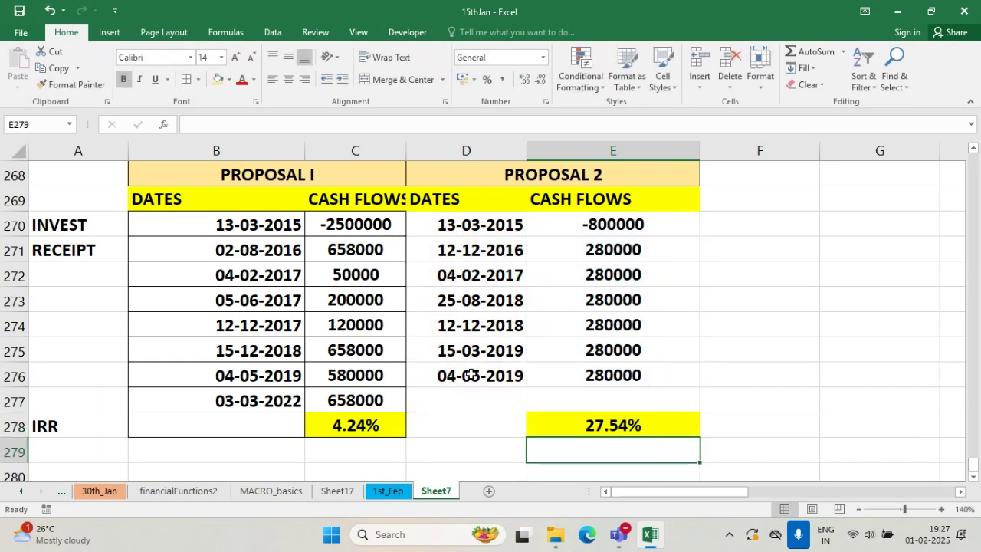
{"action": "left_click", "coordinate": [645, 423]}
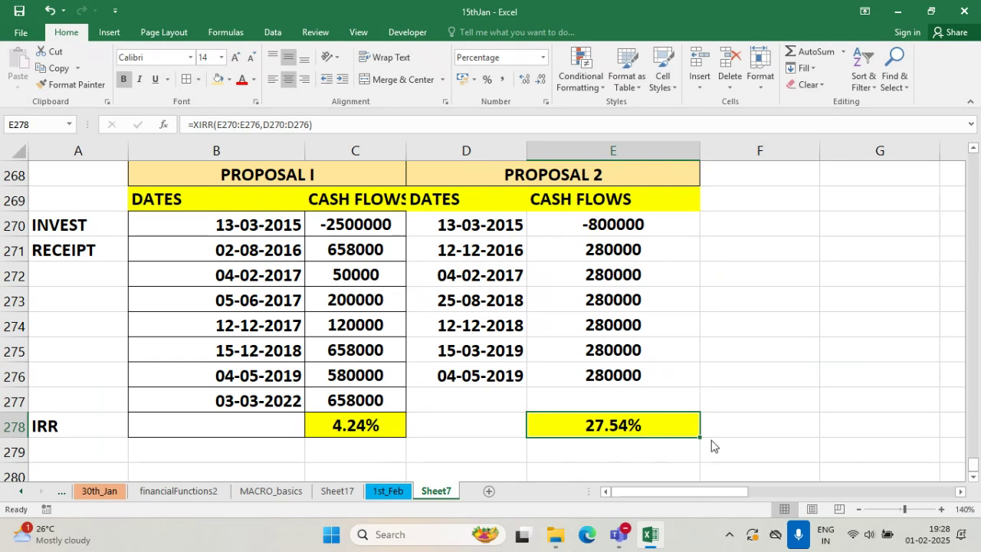
{"action": "left_click_drag", "start_coordinate": [706, 427], "coordinate": [717, 461]}
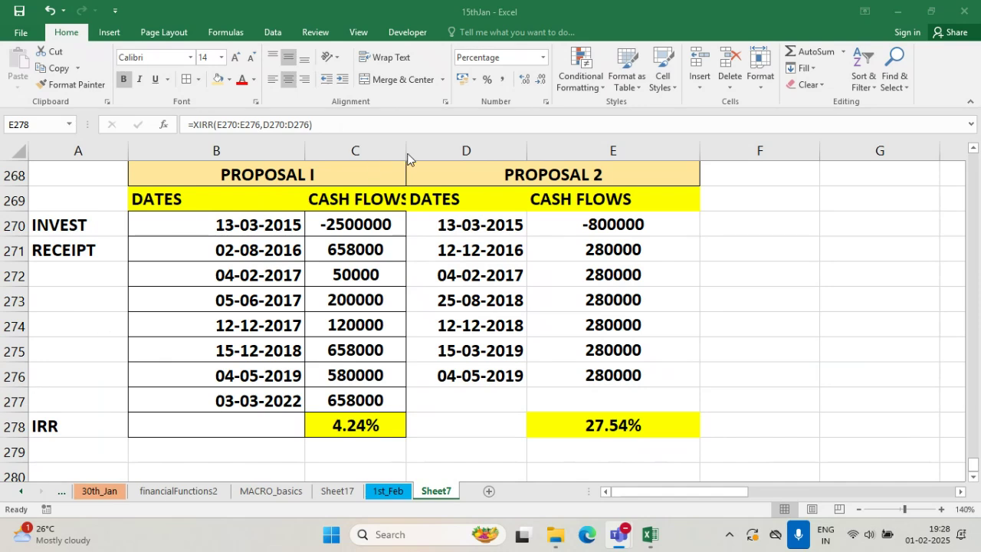
- Widen column C to fit its CASH FLOWS heading and add all borders to Proposal 2's range D270:E278
{"action": "left_click_drag", "start_coordinate": [406, 153], "coordinate": [421, 157]}
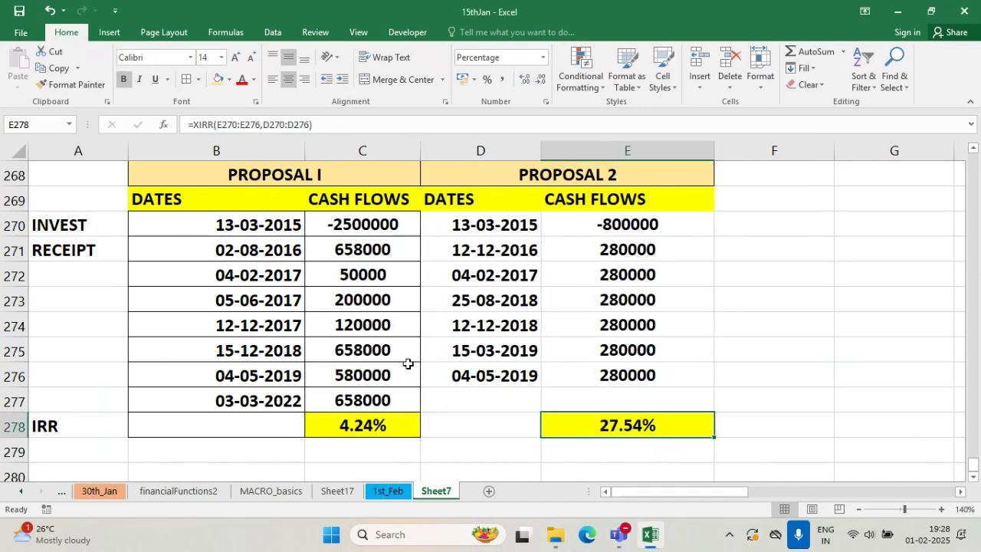
{"action": "left_click", "coordinate": [604, 324]}
{"action": "left_click", "coordinate": [598, 226]}
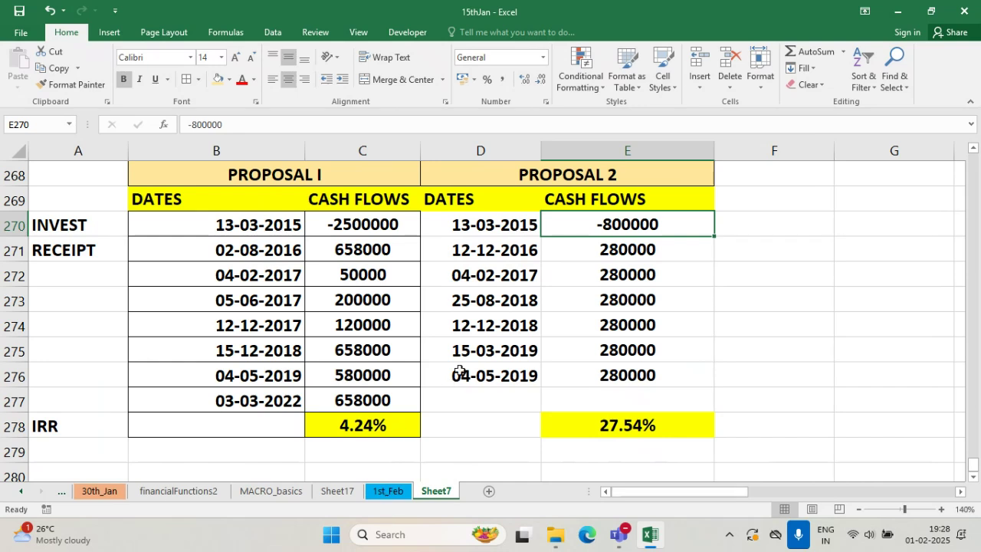
{"action": "left_click_drag", "start_coordinate": [486, 222], "coordinate": [588, 424]}
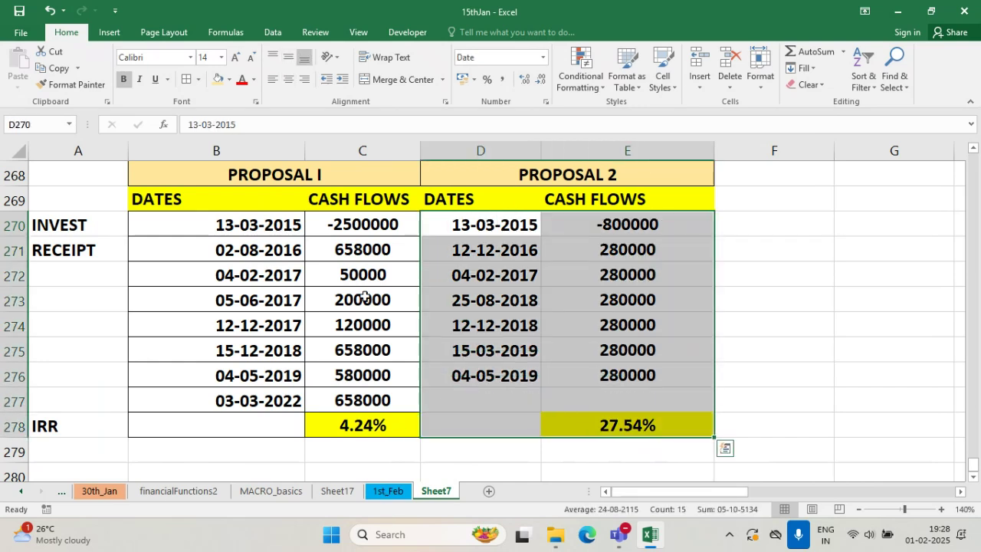
{"action": "left_click", "coordinate": [802, 417]}
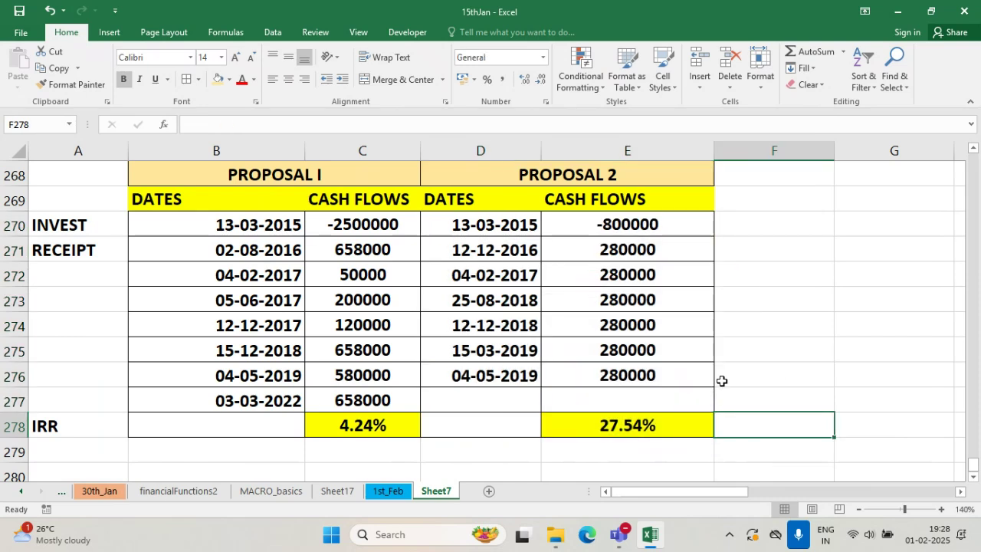
- Display Proposal I's XIRR formula as text in C279 with =FORMULATEXT(C278)
{"action": "left_click", "coordinate": [383, 447]}
{"action": "type", "text": "=F"}
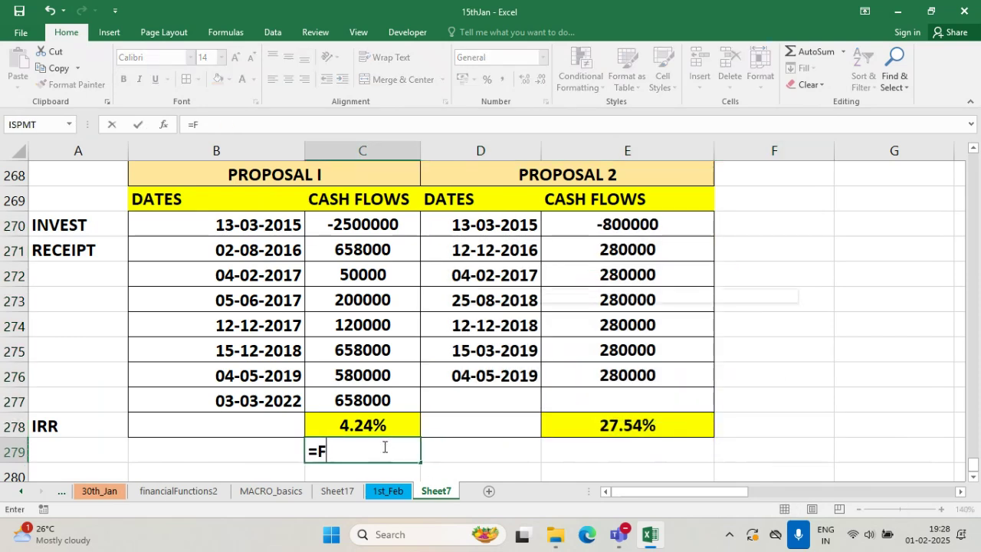
{"action": "type", "text": "ORMU"}
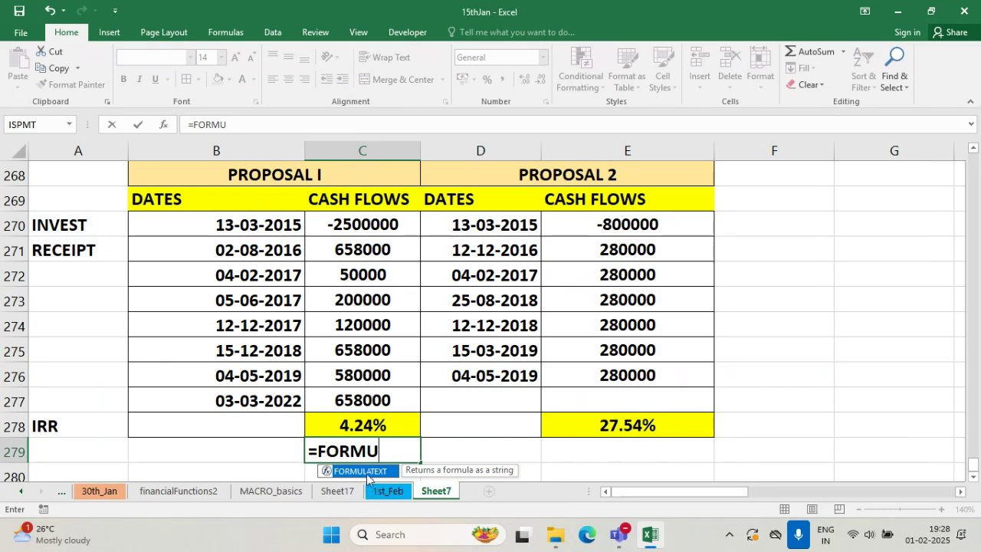
{"action": "double_click", "coordinate": [368, 472]}
{"action": "left_click", "coordinate": [390, 416]}
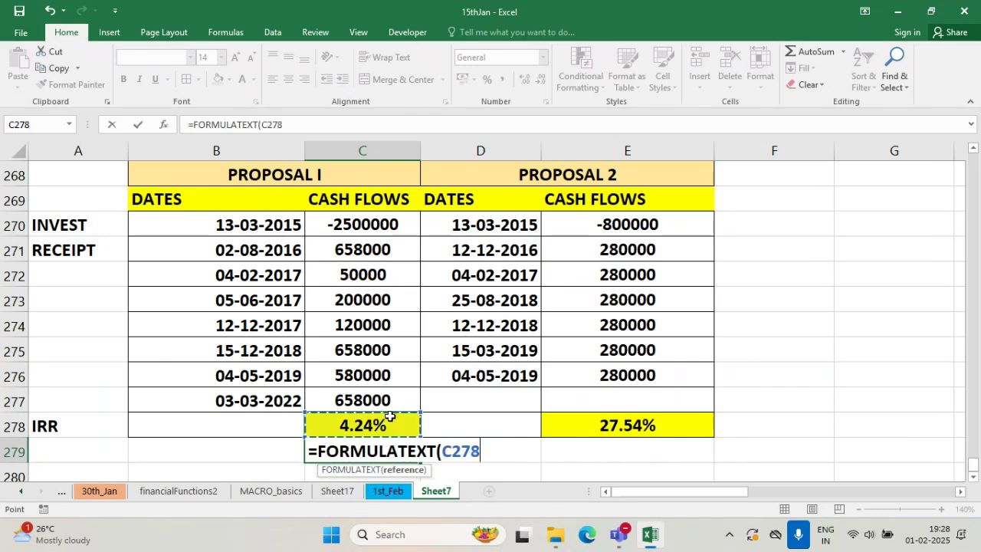
{"action": "type", "text": ")"}
{"action": "key", "text": "Return"}
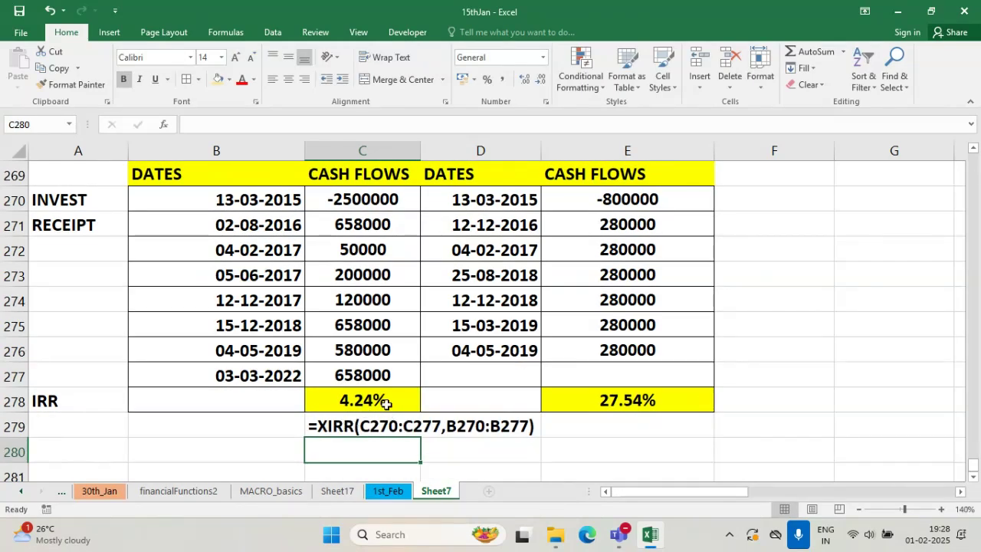
- Fill the FORMULATEXT formula from C279 across to E279 and clear the copy in D279
{"action": "left_click", "coordinate": [632, 429]}
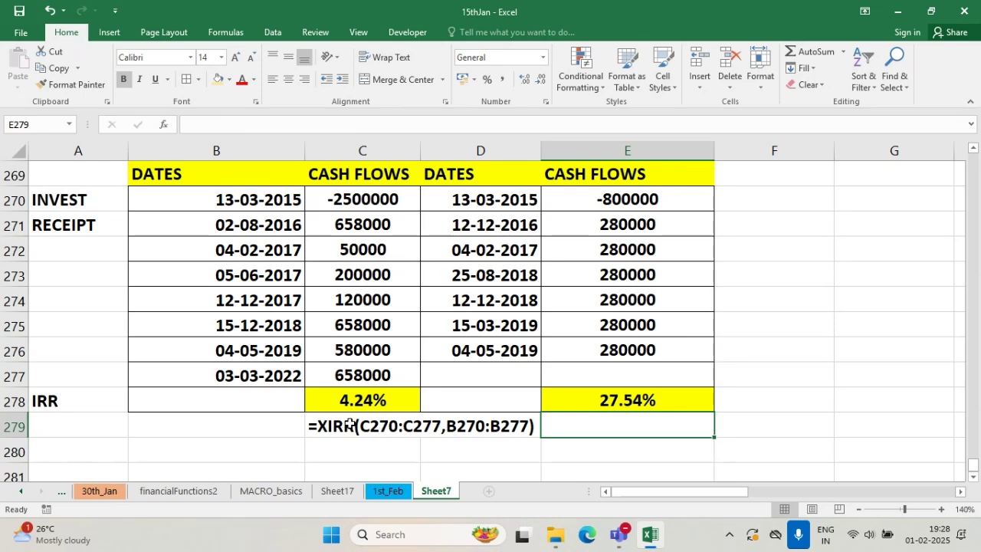
{"action": "left_click", "coordinate": [403, 419]}
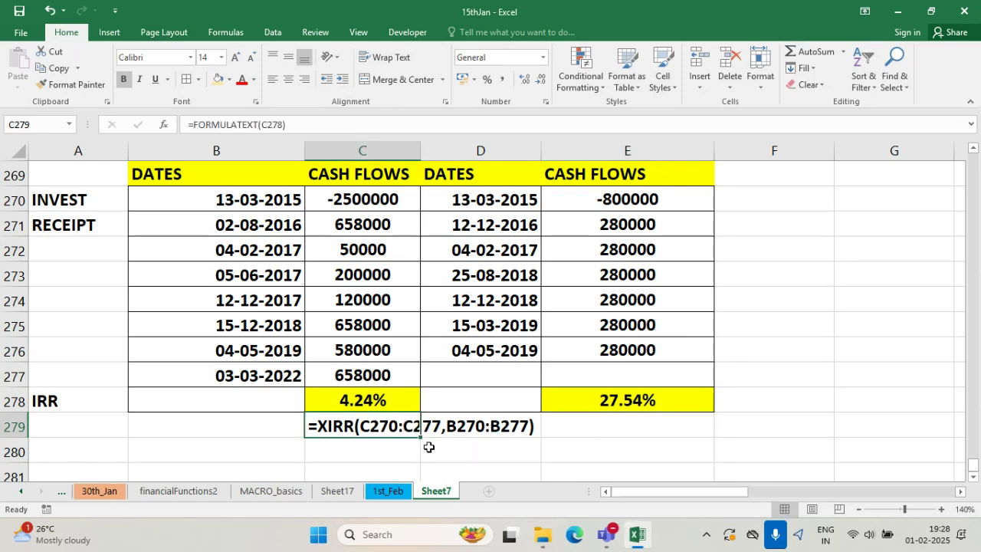
{"action": "left_click_drag", "start_coordinate": [420, 437], "coordinate": [639, 425]}
{"action": "left_click", "coordinate": [502, 427]}
{"action": "key", "text": "Delete"}
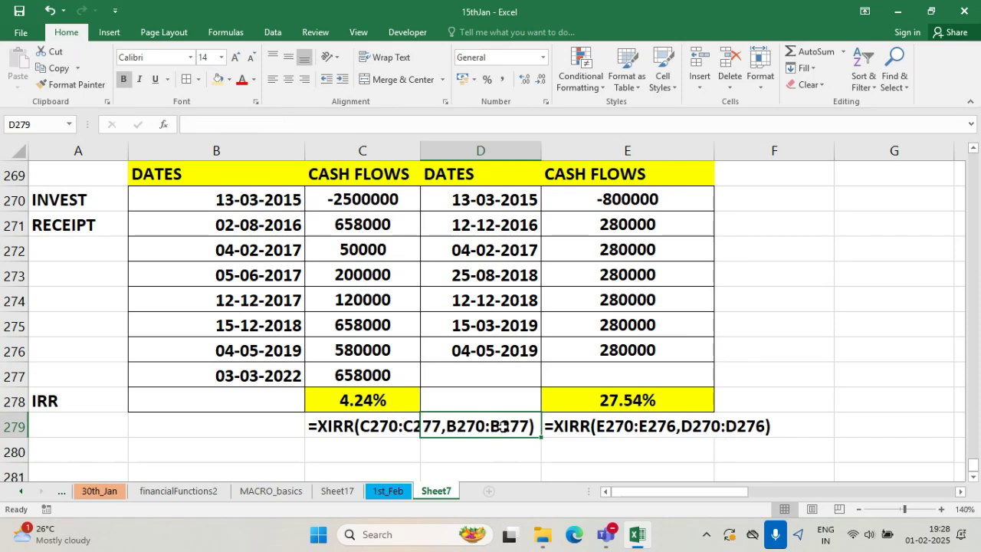
{"action": "left_click", "coordinate": [550, 474]}
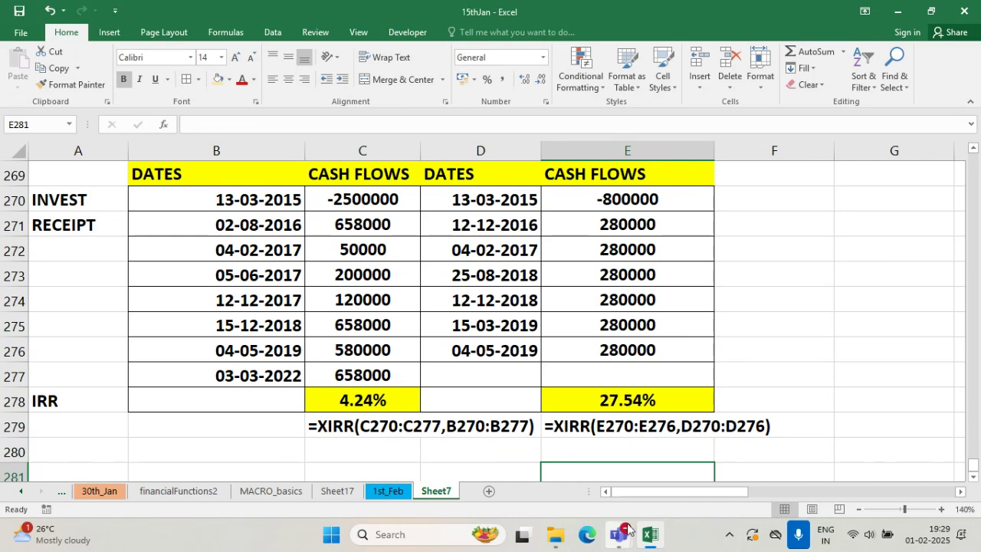
- Switch to the Teams live event window and read through the attendees' recent Q&A messages
{"action": "mouse_move", "coordinate": [621, 535]}
{"action": "left_click", "coordinate": [572, 455]}
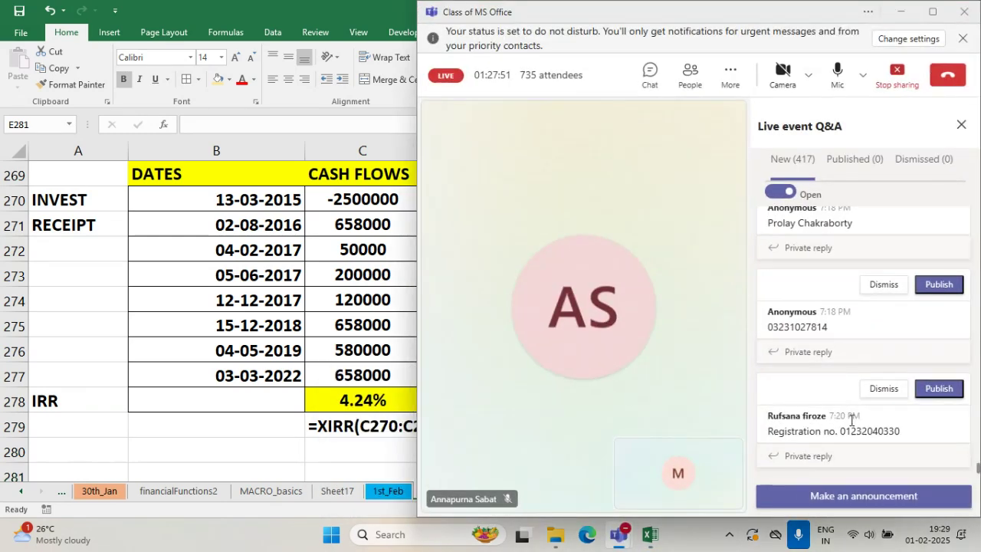
{"action": "scroll", "coordinate": [866, 406], "scroll_direction": "down", "scroll_amount": 3}
{"action": "scroll", "coordinate": [866, 407], "scroll_direction": "down", "scroll_amount": 8}
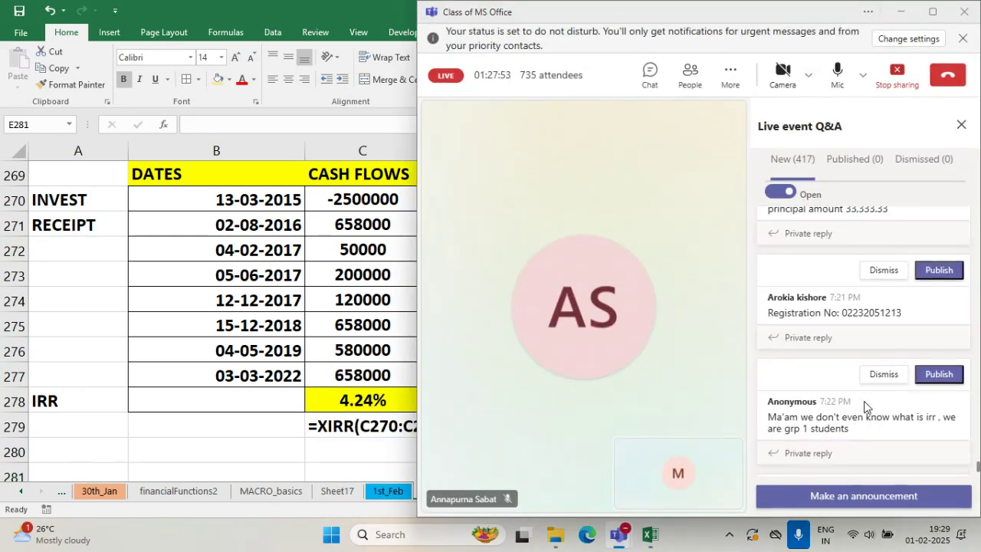
{"action": "scroll", "coordinate": [866, 407], "scroll_direction": "up", "scroll_amount": 3}
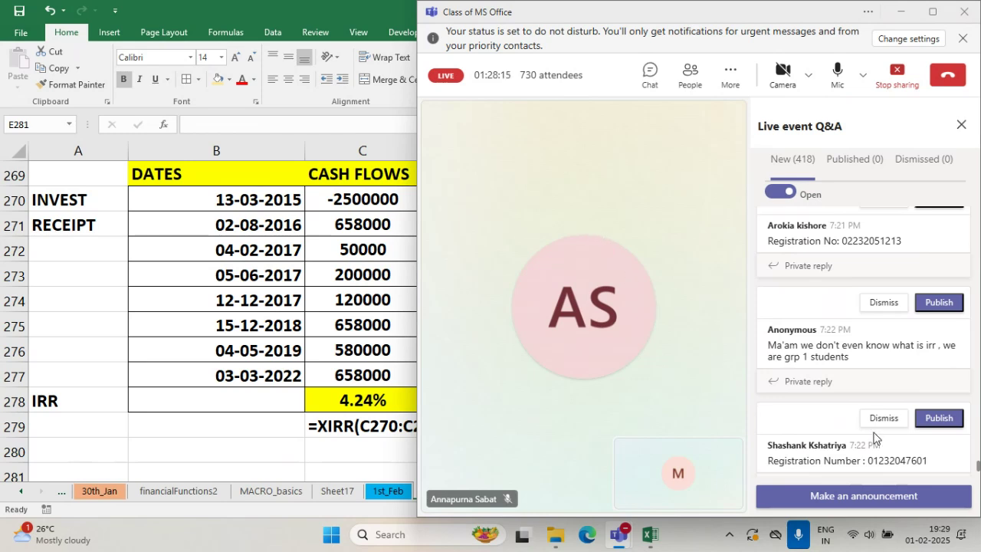
{"action": "scroll", "coordinate": [847, 421], "scroll_direction": "down", "scroll_amount": 2}
{"action": "scroll", "coordinate": [830, 406], "scroll_direction": "down", "scroll_amount": 2}
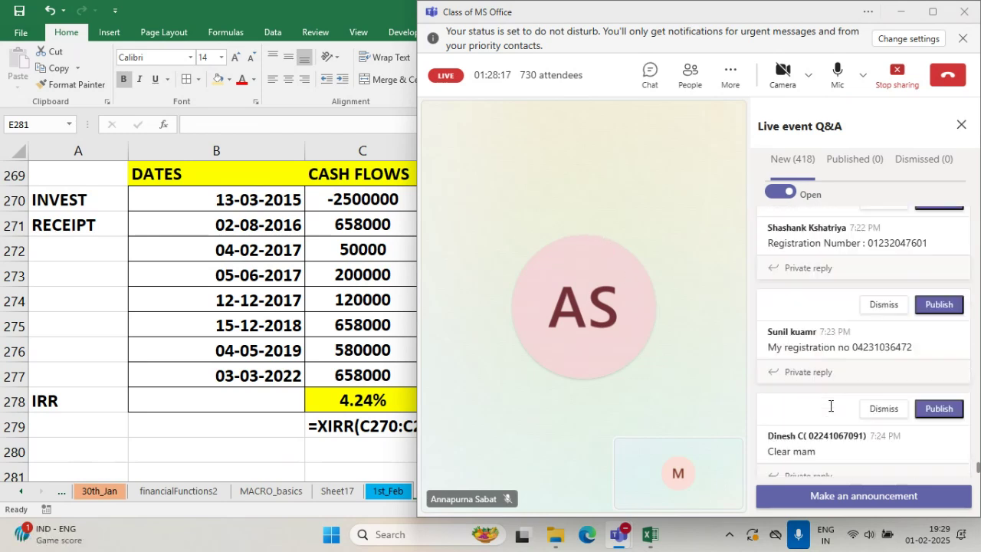
{"action": "scroll", "coordinate": [830, 405], "scroll_direction": "down", "scroll_amount": 1}
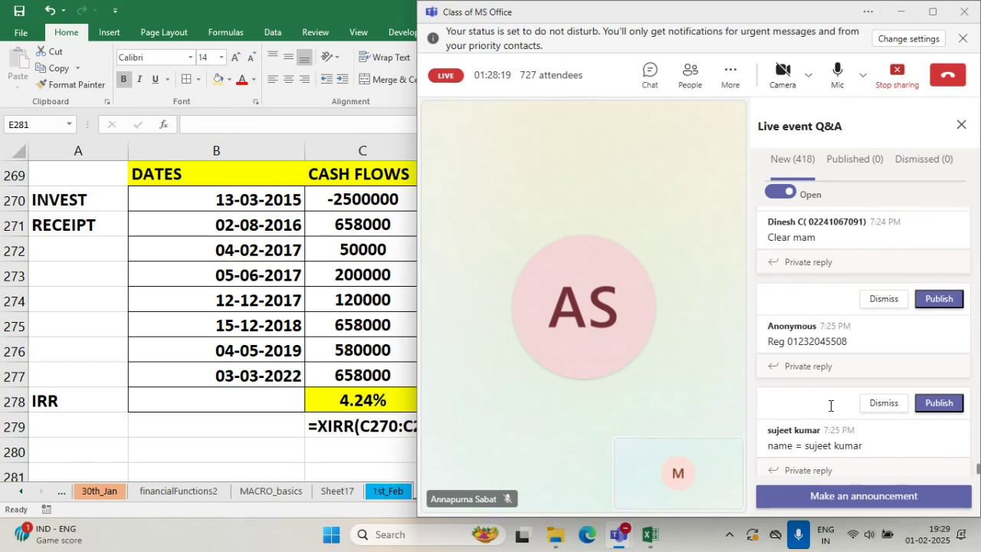
- Read the newest attendee messages in the live event Q&A and return to the Excel workbook
{"action": "scroll", "coordinate": [830, 406], "scroll_direction": "down", "scroll_amount": 2}
{"action": "scroll", "coordinate": [830, 405], "scroll_direction": "down", "scroll_amount": 3}
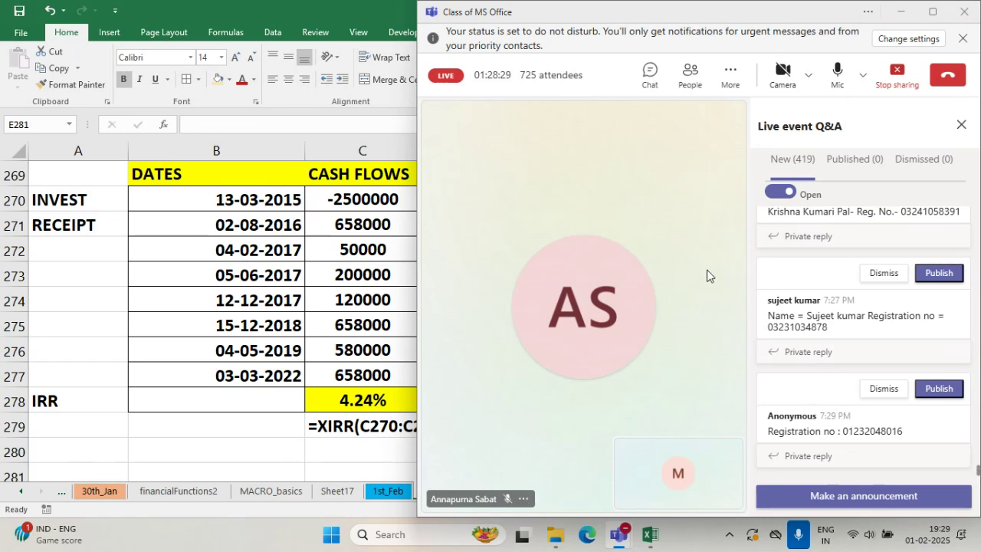
{"action": "scroll", "coordinate": [845, 414], "scroll_direction": "down", "scroll_amount": 3}
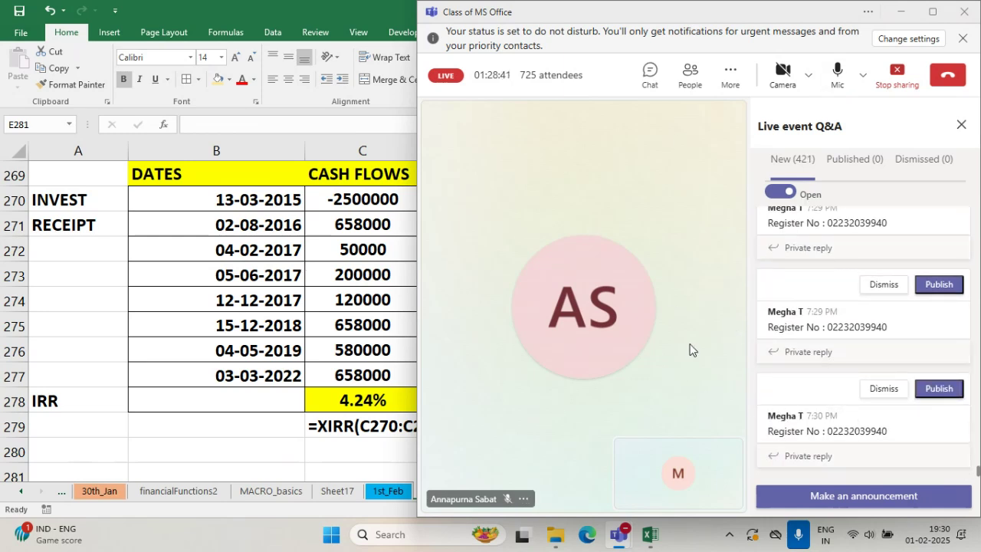
{"action": "left_click", "coordinate": [907, 17]}
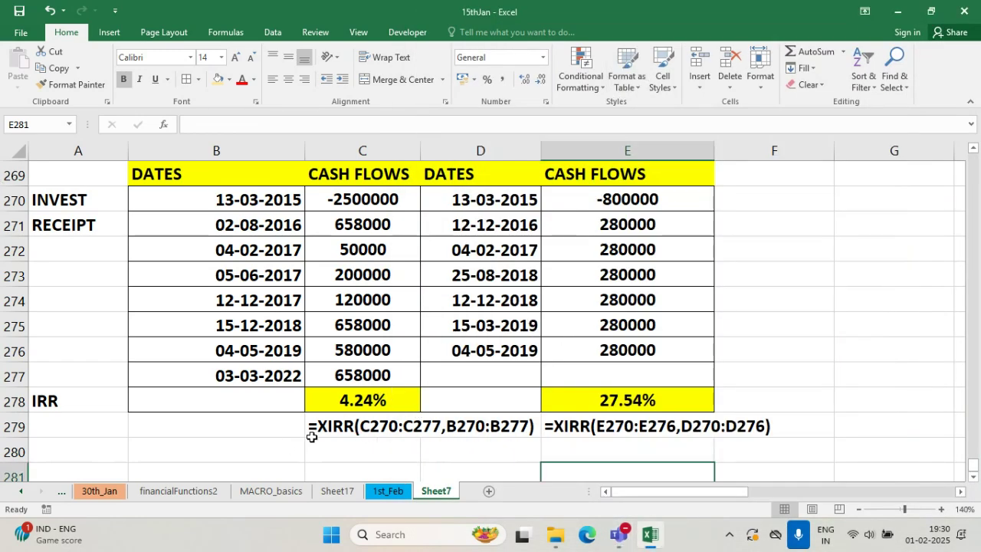
- Review the formula text in C279, inspect the XNPV formula in B38 on financialFunctions2, and return to the proposals table on Sheet7
{"action": "left_click", "coordinate": [432, 433]}
{"action": "left_click", "coordinate": [310, 432]}
{"action": "scroll", "coordinate": [317, 432], "scroll_direction": "down", "scroll_amount": 1}
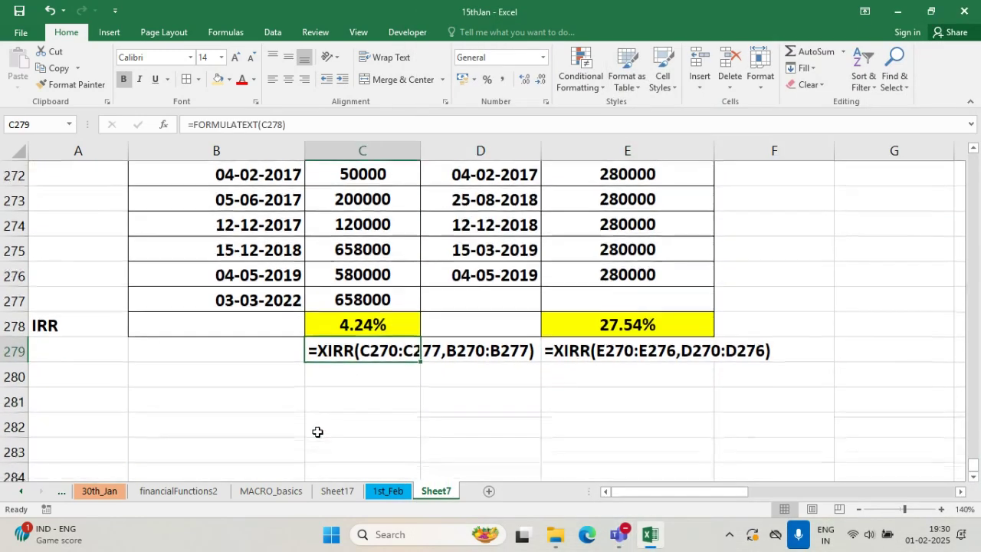
{"action": "scroll", "coordinate": [317, 432], "scroll_direction": "down", "scroll_amount": 2}
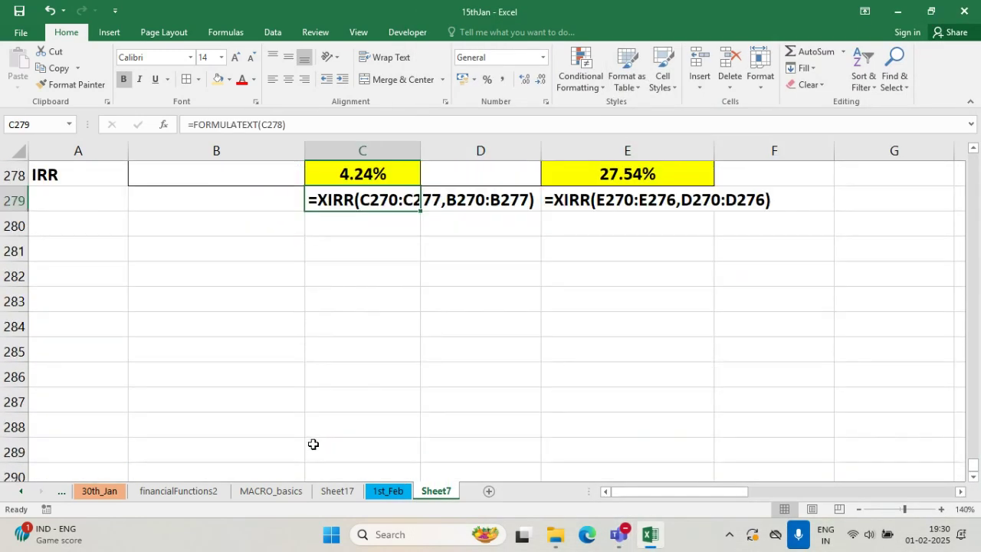
{"action": "left_click", "coordinate": [178, 491]}
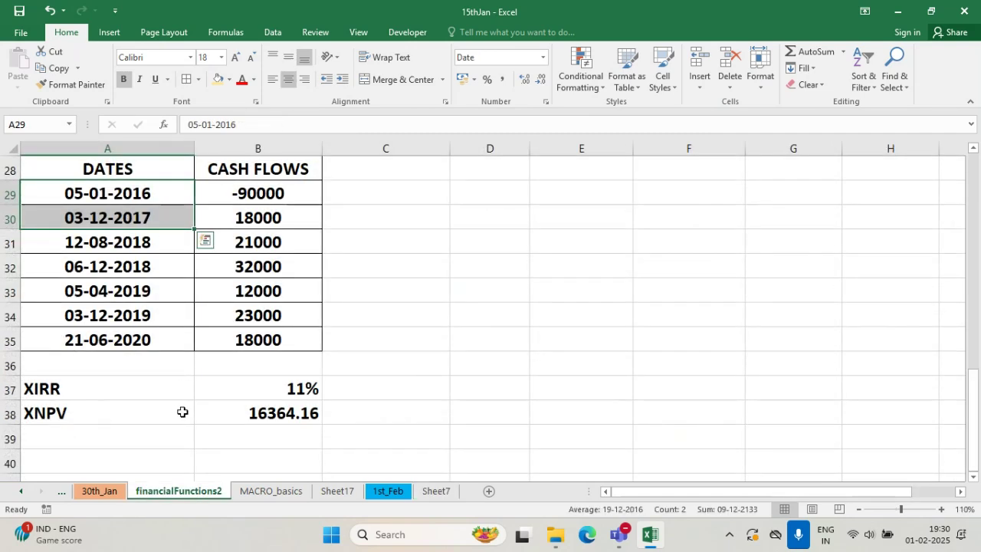
{"action": "left_click", "coordinate": [304, 417]}
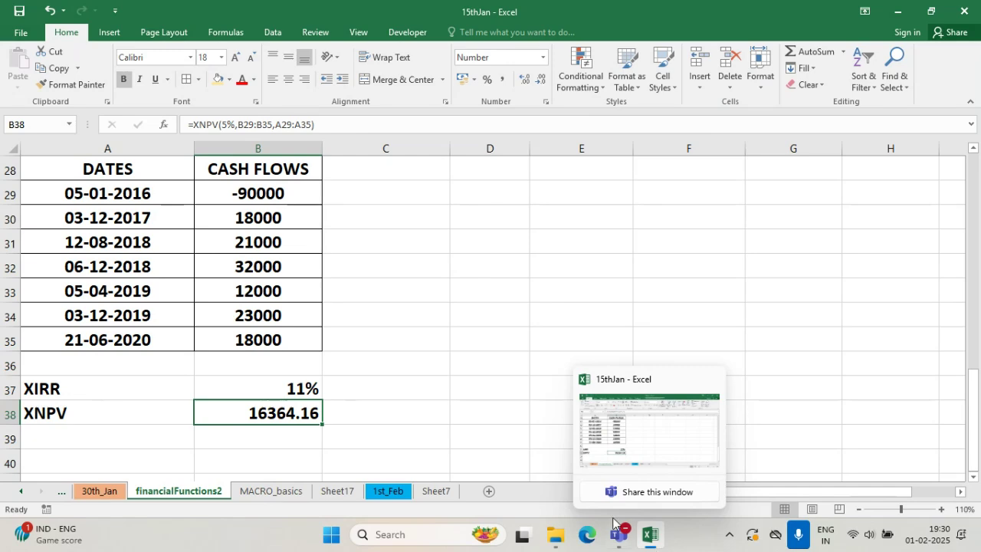
{"action": "left_click", "coordinate": [438, 490]}
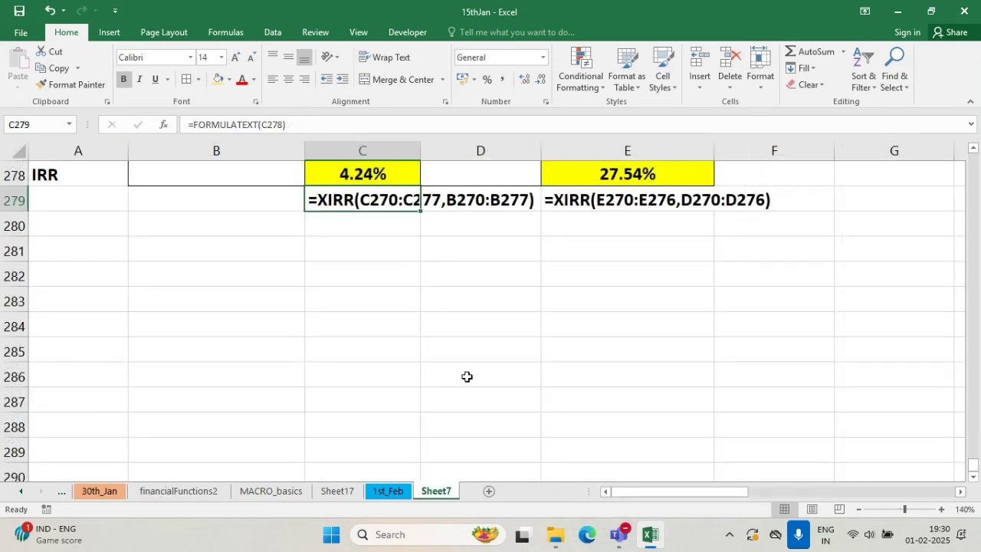
{"action": "scroll", "coordinate": [509, 365], "scroll_direction": "up", "scroll_amount": 3}
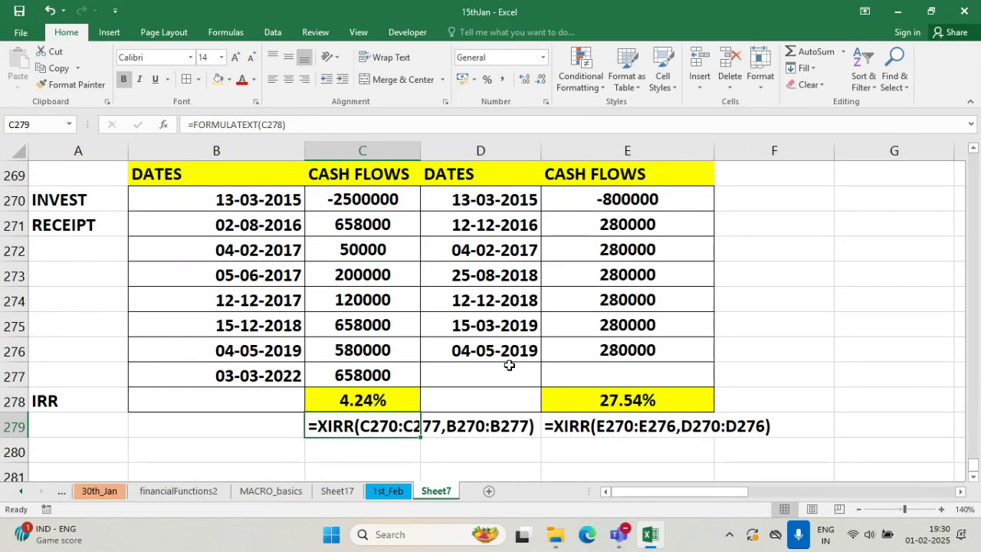
- Copy the investment and receipt dates from B270:B277 into the empty range starting at B282
{"action": "left_click", "coordinate": [300, 290]}
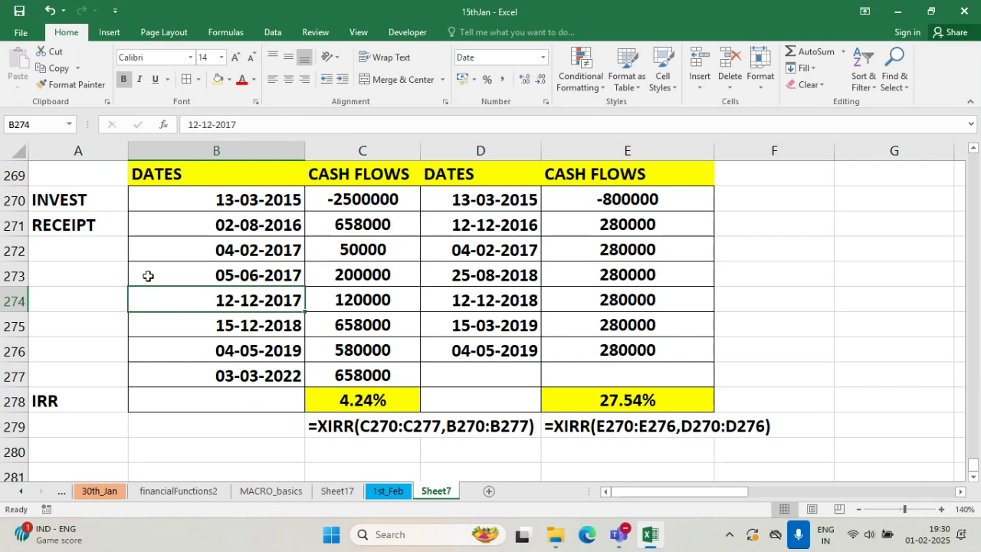
{"action": "scroll", "coordinate": [331, 391], "scroll_direction": "down", "scroll_amount": 2}
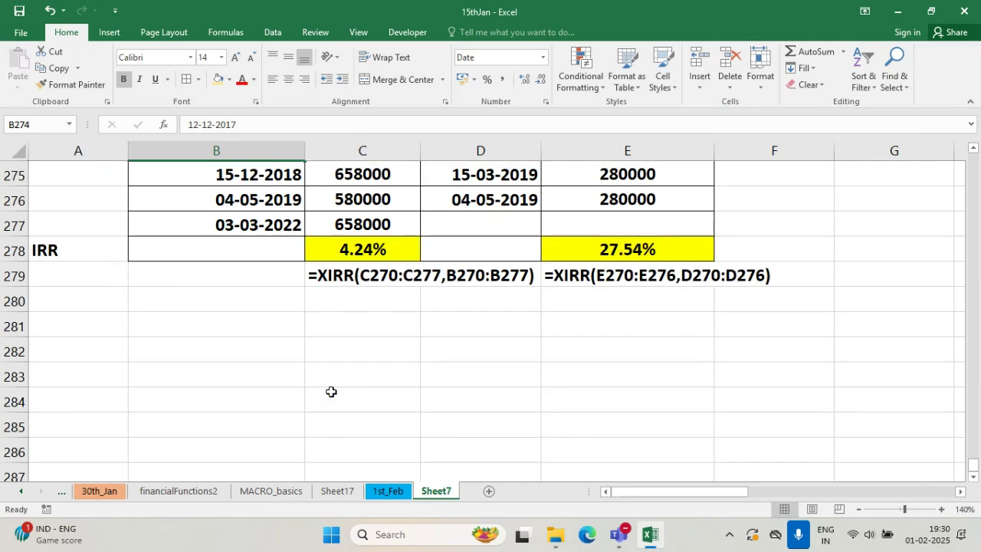
{"action": "scroll", "coordinate": [328, 391], "scroll_direction": "up", "scroll_amount": 2}
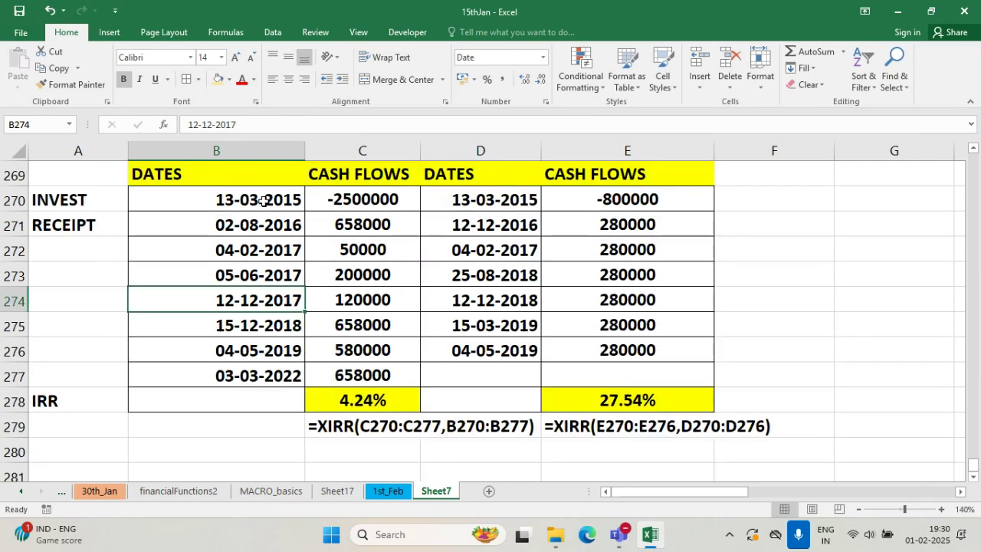
{"action": "left_click_drag", "start_coordinate": [264, 198], "coordinate": [270, 374]}
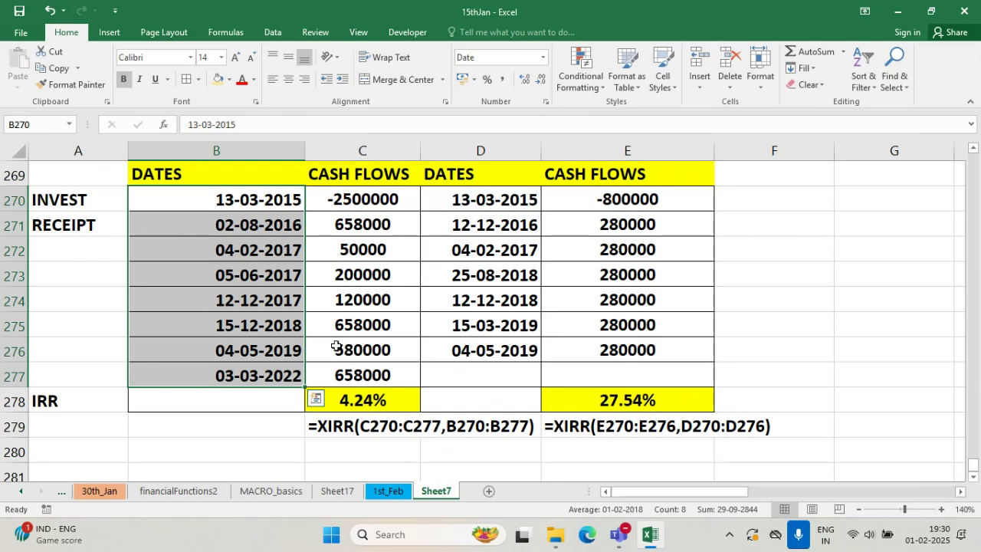
{"action": "key", "text": "ctrl+c"}
{"action": "scroll", "coordinate": [383, 411], "scroll_direction": "down", "scroll_amount": 4}
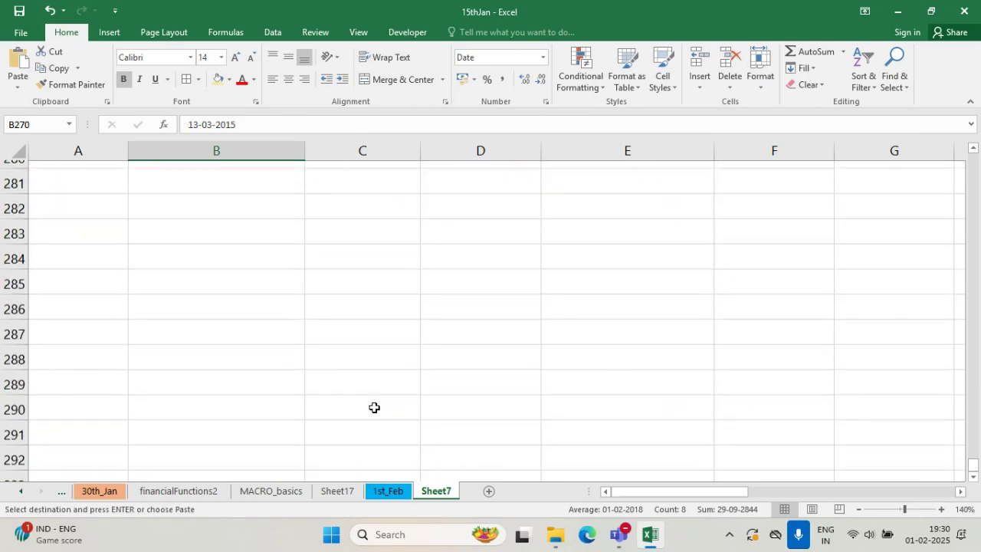
{"action": "left_click", "coordinate": [255, 202]}
{"action": "key", "text": "ctrl+v"}
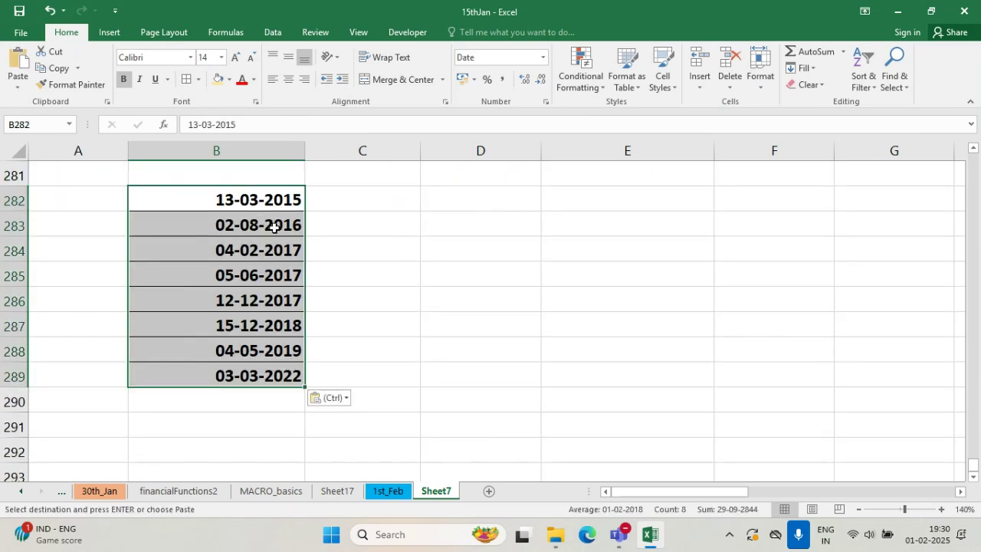
- Copy the cash flows from C270:C277 to C282, beside the copied dates
{"action": "left_click", "coordinate": [377, 211]}
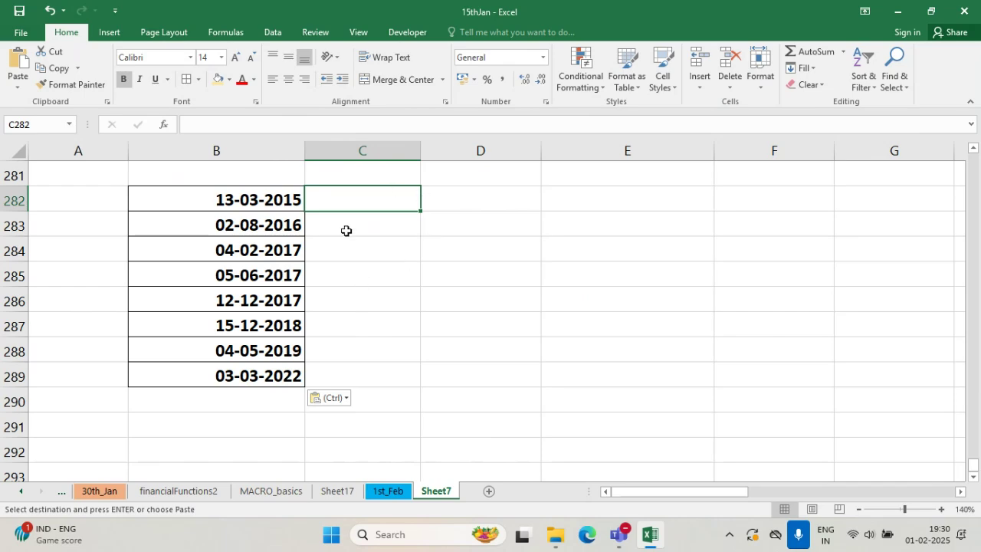
{"action": "scroll", "coordinate": [438, 237], "scroll_direction": "up", "scroll_amount": 4}
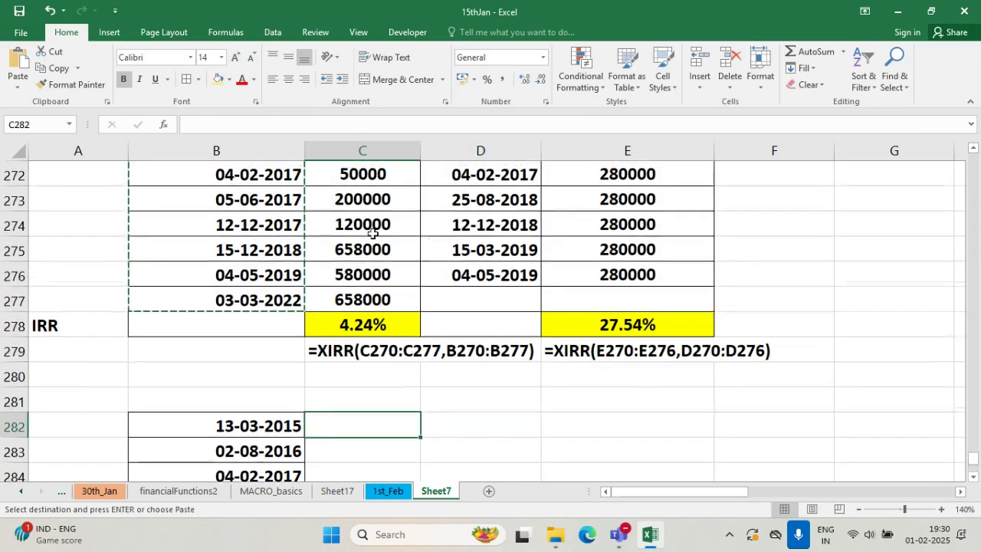
{"action": "left_click_drag", "start_coordinate": [373, 197], "coordinate": [378, 363]}
{"action": "key", "text": "ctrl+c"}
{"action": "scroll", "coordinate": [375, 361], "scroll_direction": "down", "scroll_amount": 2}
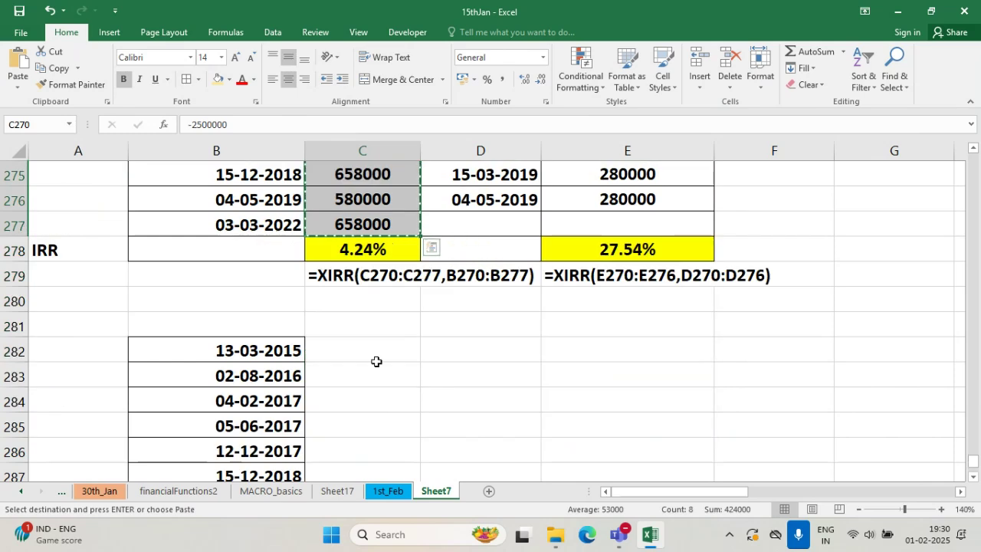
{"action": "left_click", "coordinate": [366, 355]}
{"action": "key", "text": "ctrl+v"}
{"action": "scroll", "coordinate": [473, 368], "scroll_direction": "down", "scroll_amount": 2}
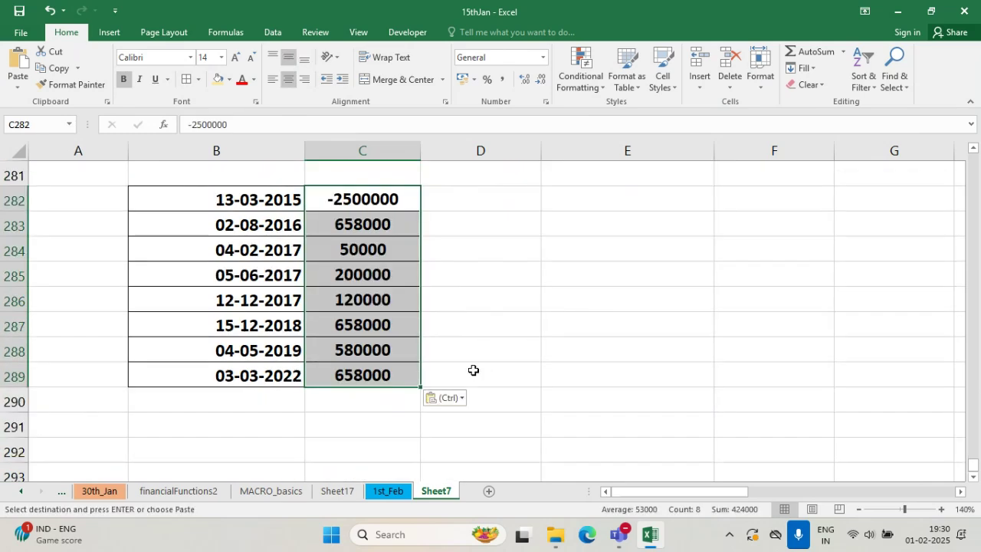
{"action": "left_click", "coordinate": [423, 254]}
- Enter the headers DATE in B281 and RETURNS in C281 above the copied data
{"action": "left_click", "coordinate": [237, 180]}
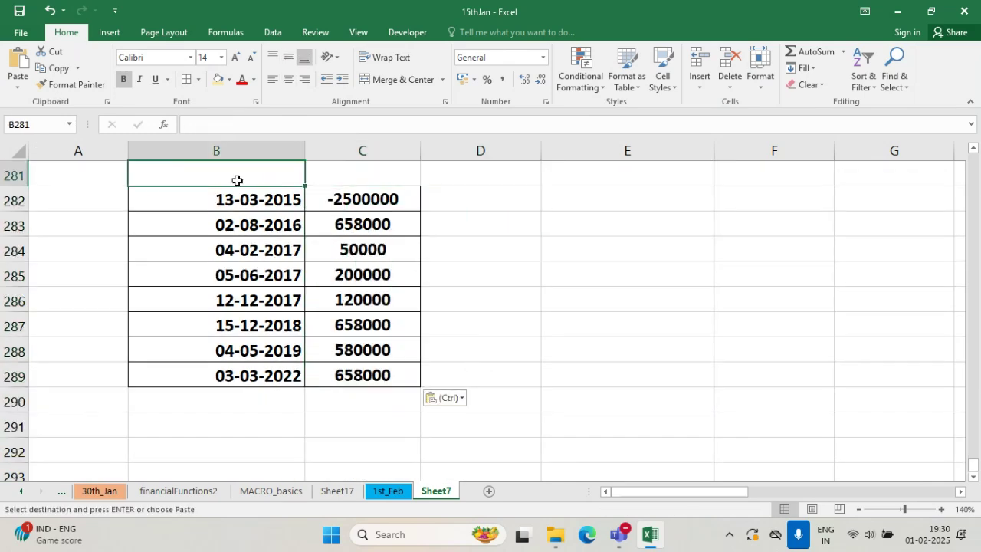
{"action": "type", "text": "DATE"}
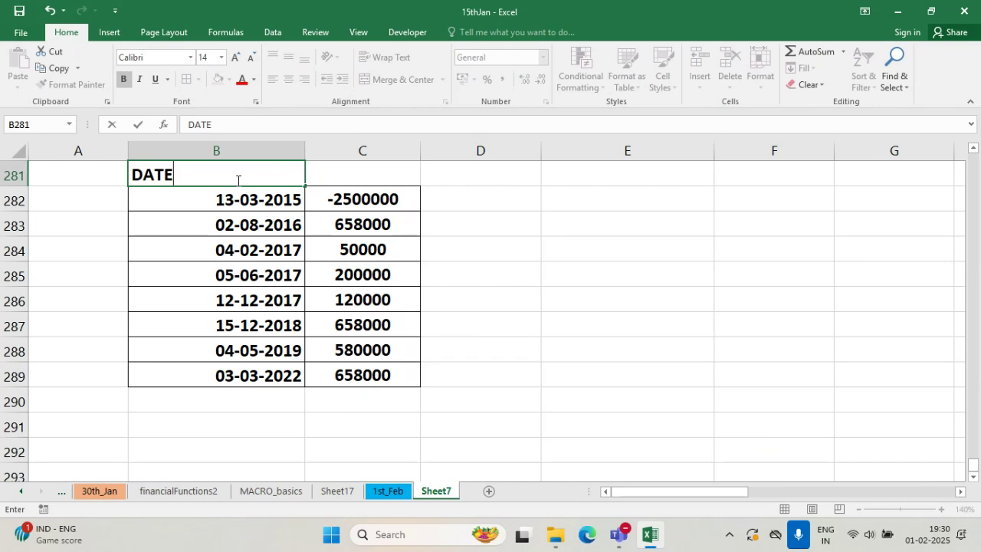
{"action": "key", "text": "Tab"}
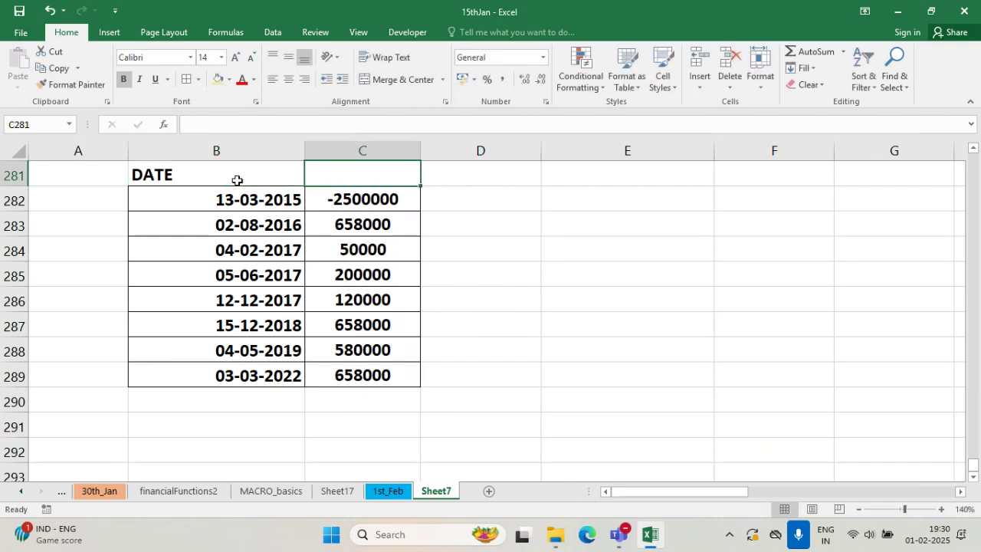
{"action": "type", "text": "RETURNS"}
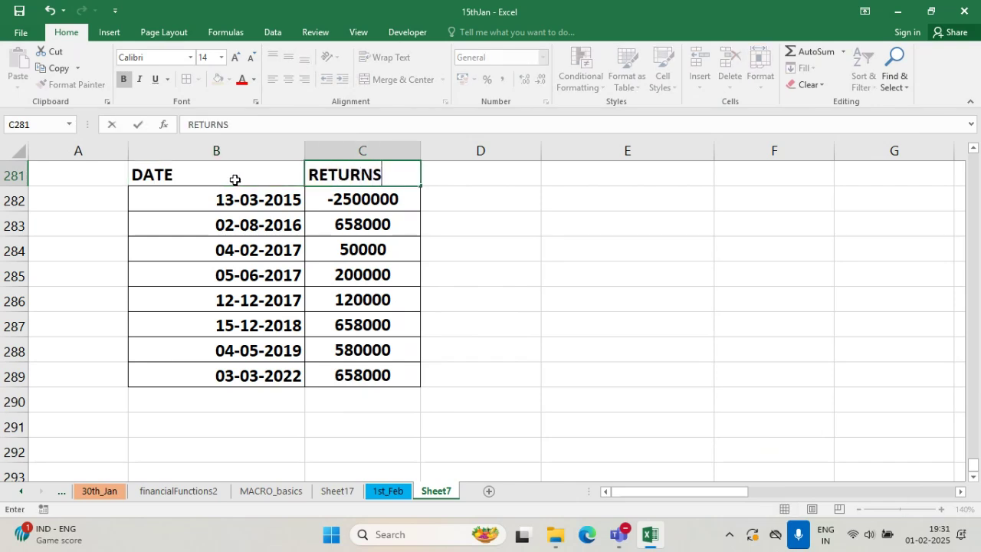
{"action": "left_click", "coordinate": [373, 249]}
- Change the first returns value in C282 to 250000
{"action": "left_click", "coordinate": [399, 199]}
{"action": "double_click", "coordinate": [399, 199]}
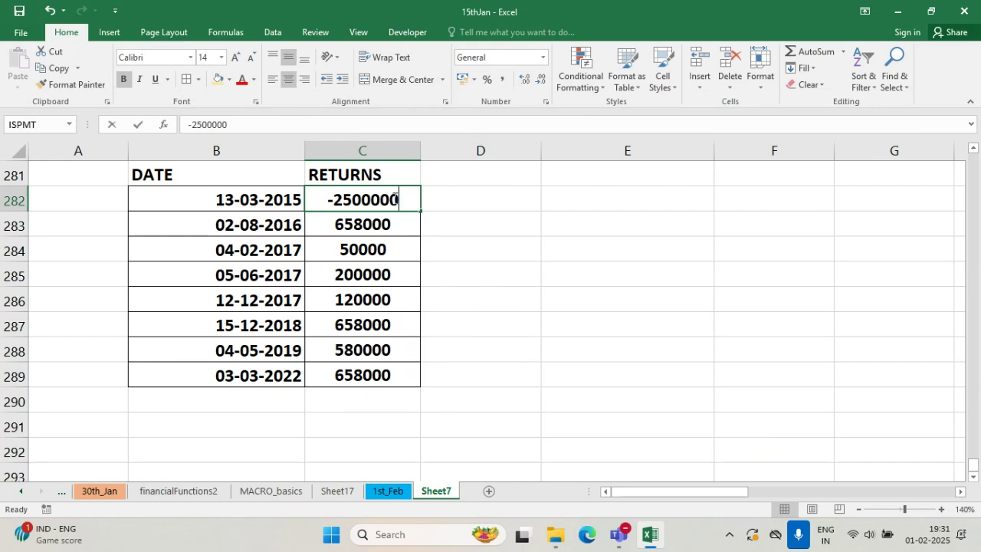
{"action": "left_click_drag", "start_coordinate": [388, 203], "coordinate": [405, 203]}
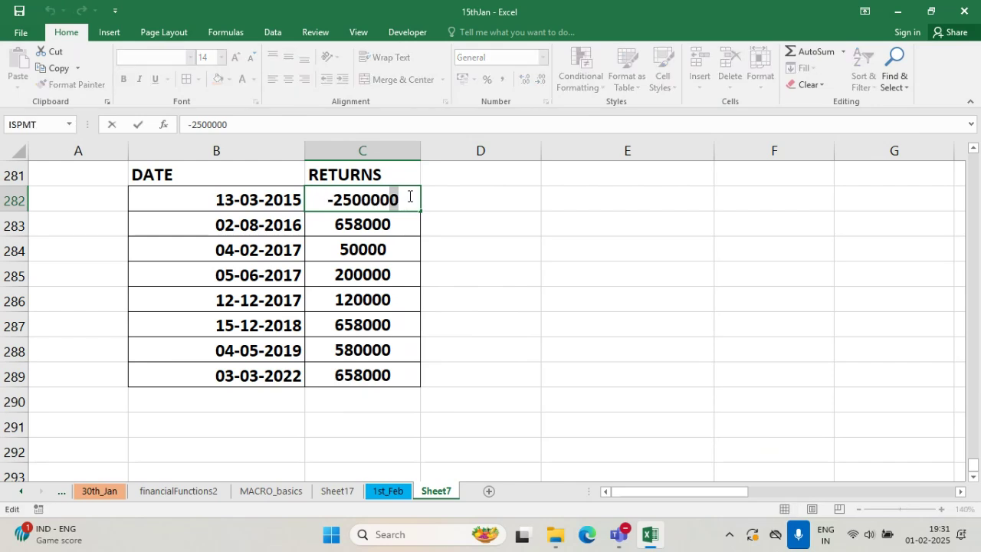
{"action": "key", "text": "BackSpace"}
{"action": "left_click", "coordinate": [339, 200]}
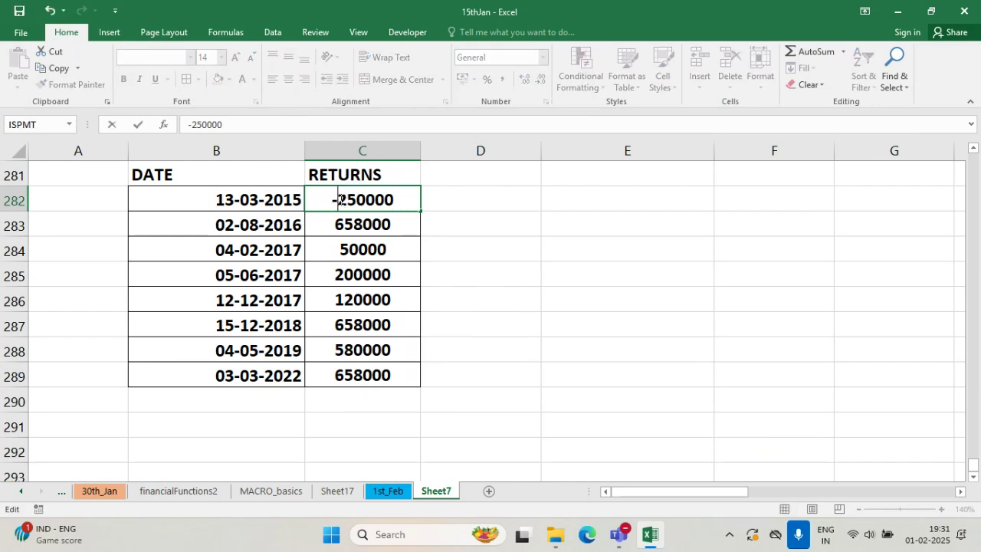
{"action": "key", "text": "BackSpace"}
{"action": "left_click", "coordinate": [406, 255]}
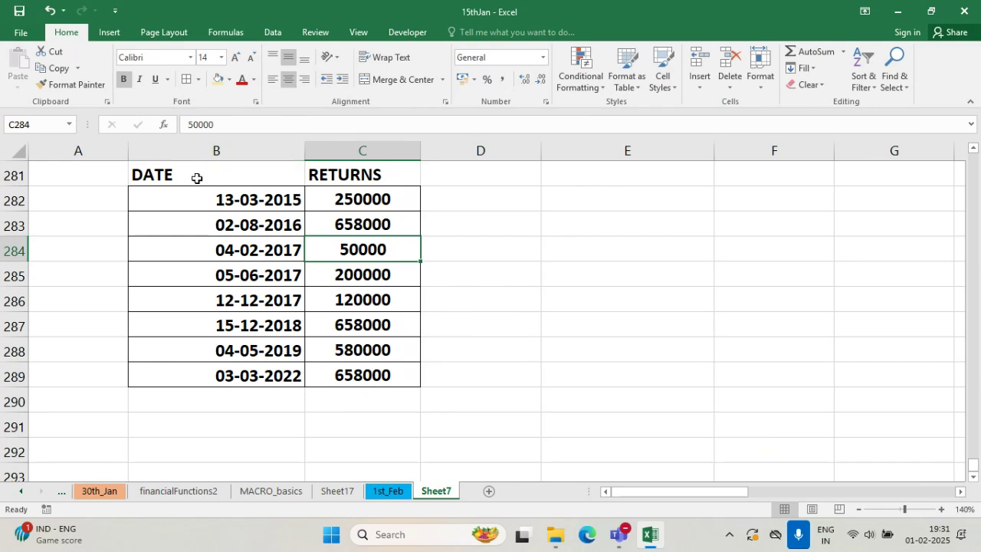
- Add borders to the header cells B281:C281 and center the whole table B281:C289 horizontally
{"action": "left_click_drag", "start_coordinate": [198, 178], "coordinate": [360, 182]}
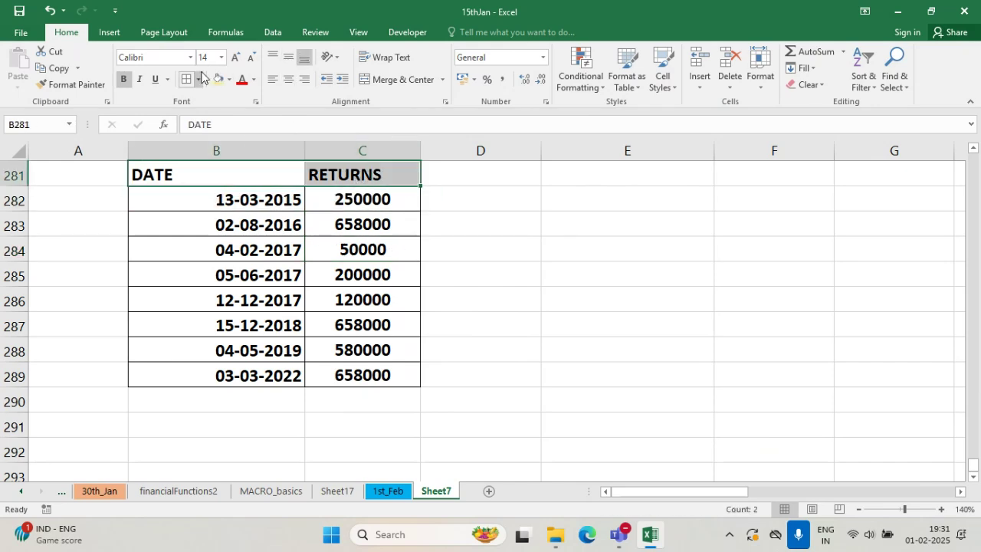
{"action": "left_click", "coordinate": [255, 299]}
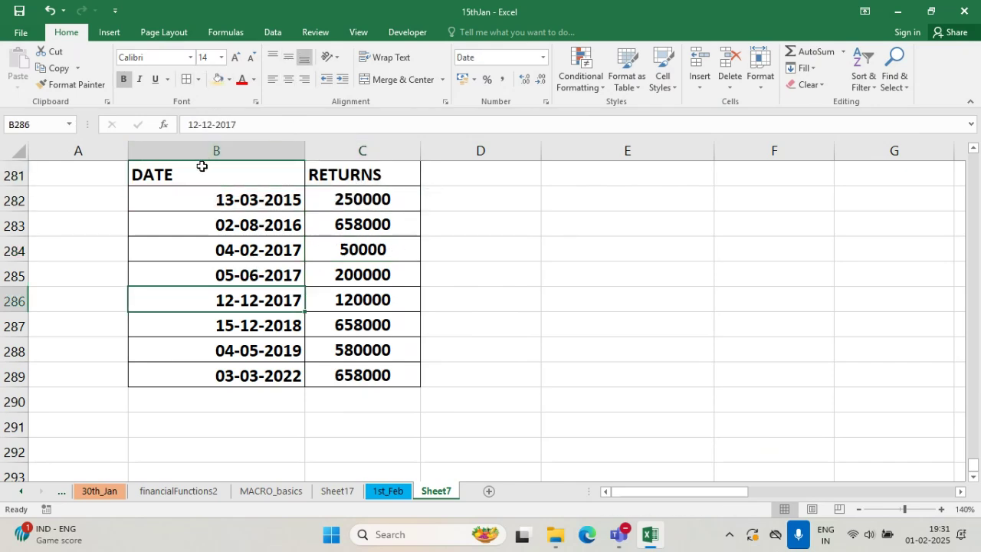
{"action": "left_click_drag", "start_coordinate": [202, 168], "coordinate": [340, 376]}
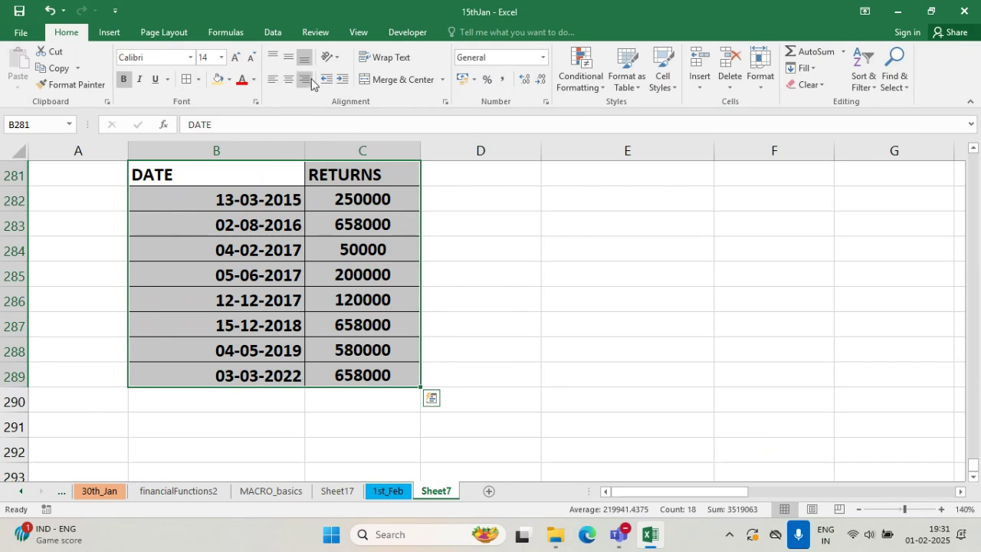
{"action": "left_click", "coordinate": [288, 79]}
{"action": "left_click", "coordinate": [339, 204]}
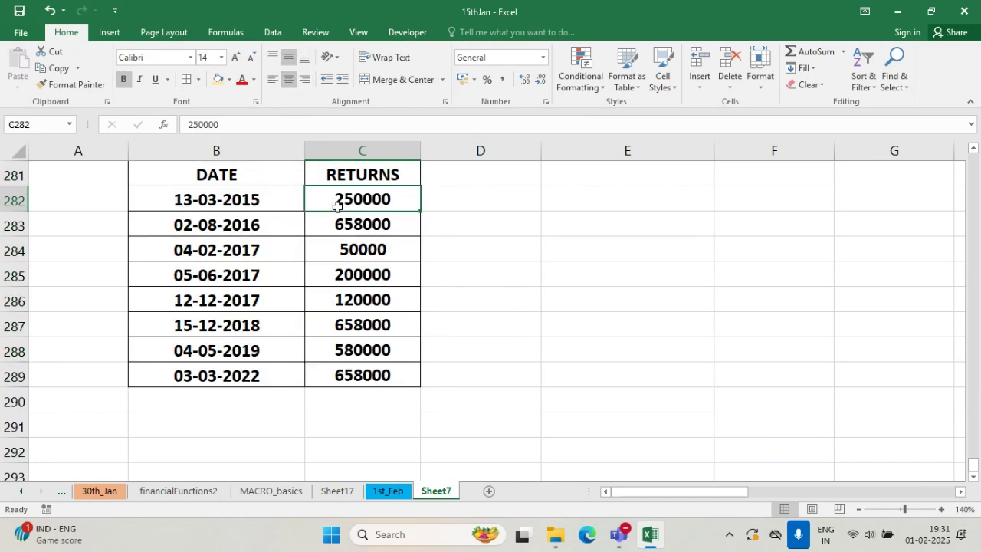
- Enter a rate of 12% in D281, beside the RETURNS header
{"action": "left_click", "coordinate": [250, 177]}
{"action": "left_click_drag", "start_coordinate": [277, 178], "coordinate": [324, 179]}
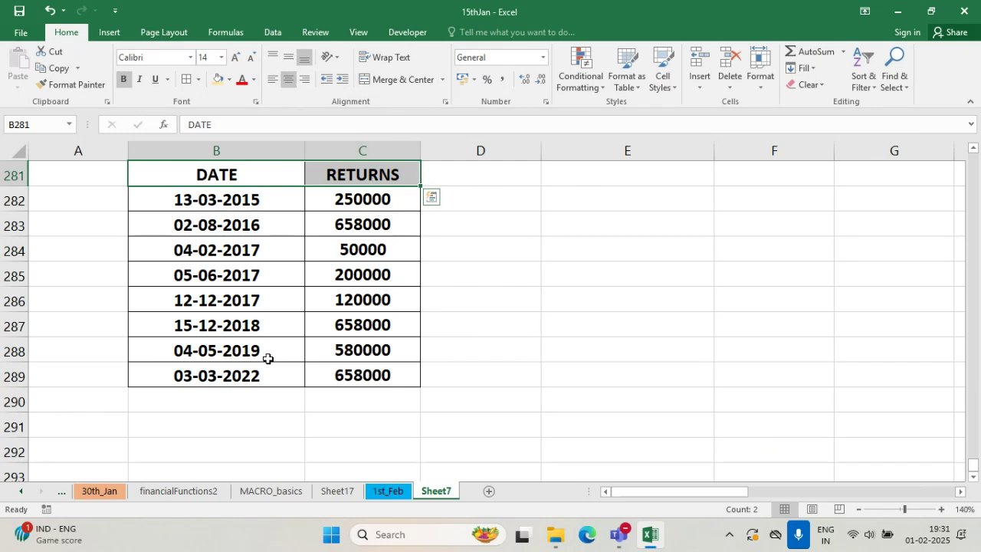
{"action": "left_click", "coordinate": [224, 419]}
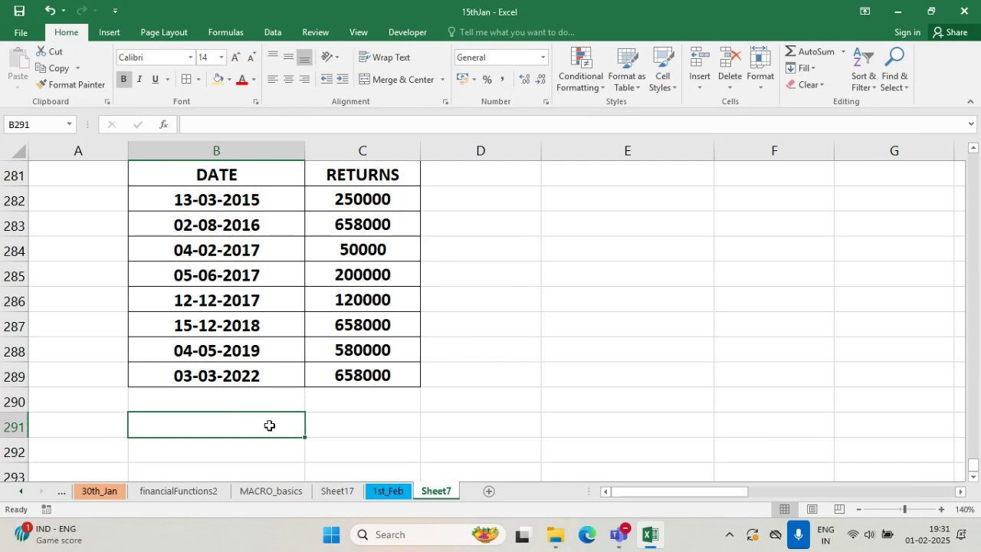
{"action": "left_click", "coordinate": [482, 173]}
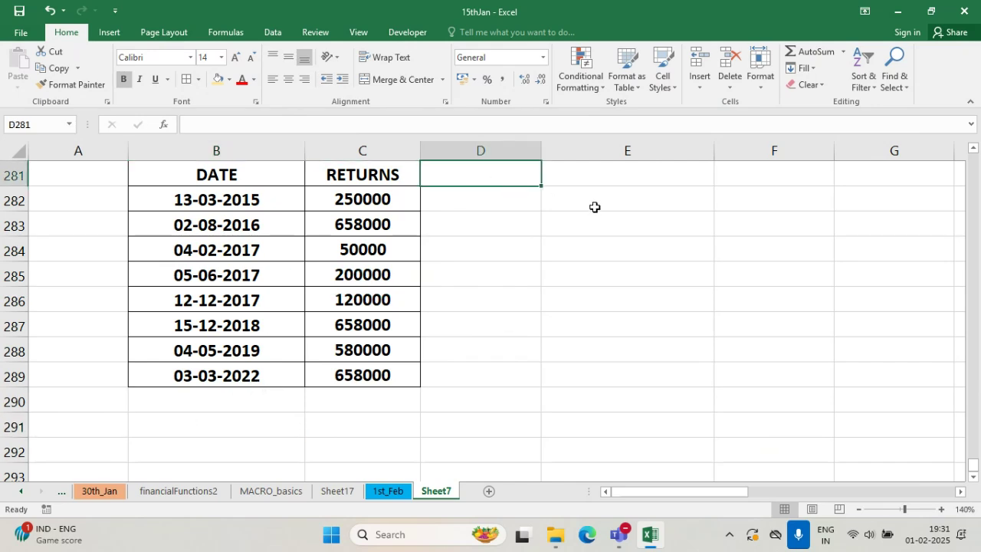
{"action": "type", "text": "12"}
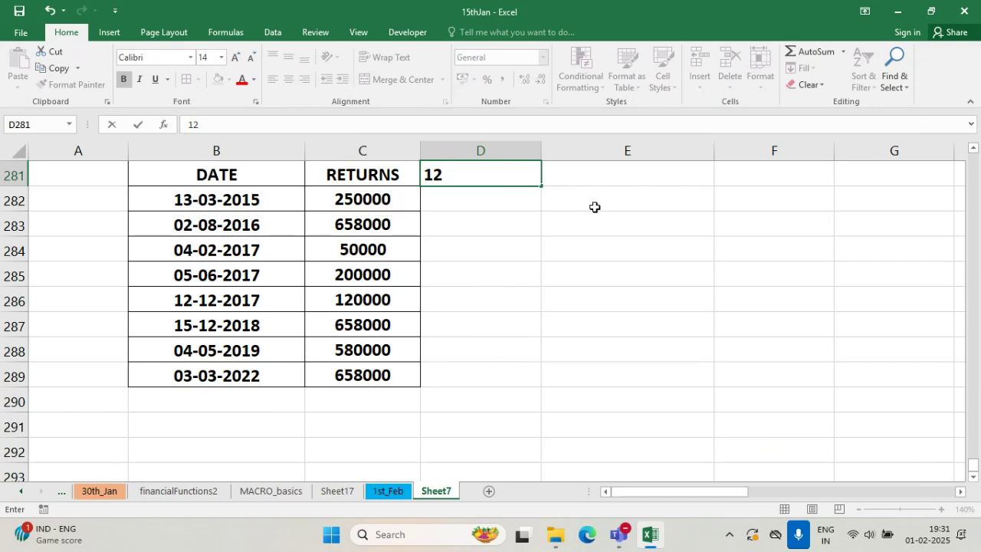
{"action": "type", "text": "%"}
{"action": "key", "text": "Return"}
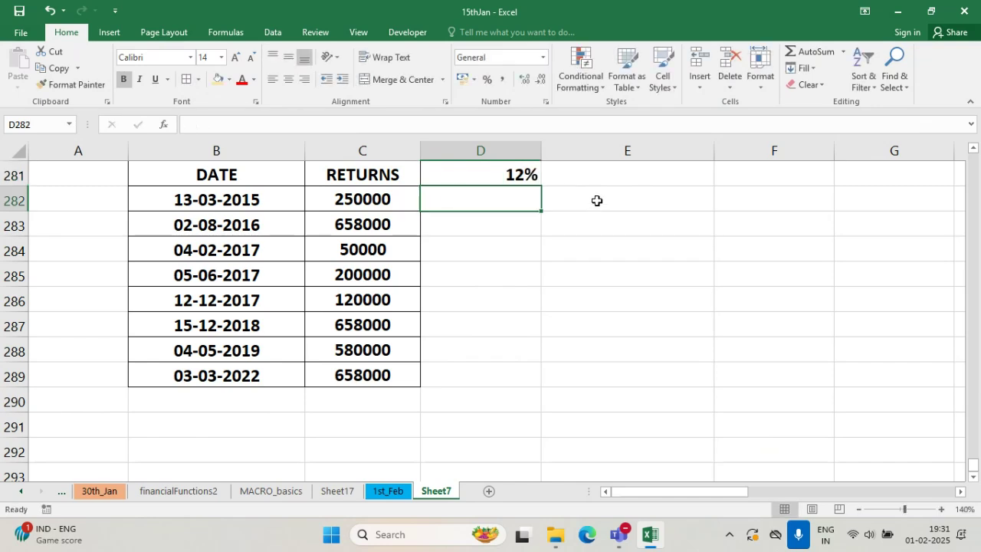
- Label B291 as NPV below the table and make column B slightly narrower
{"action": "left_click", "coordinate": [258, 427]}
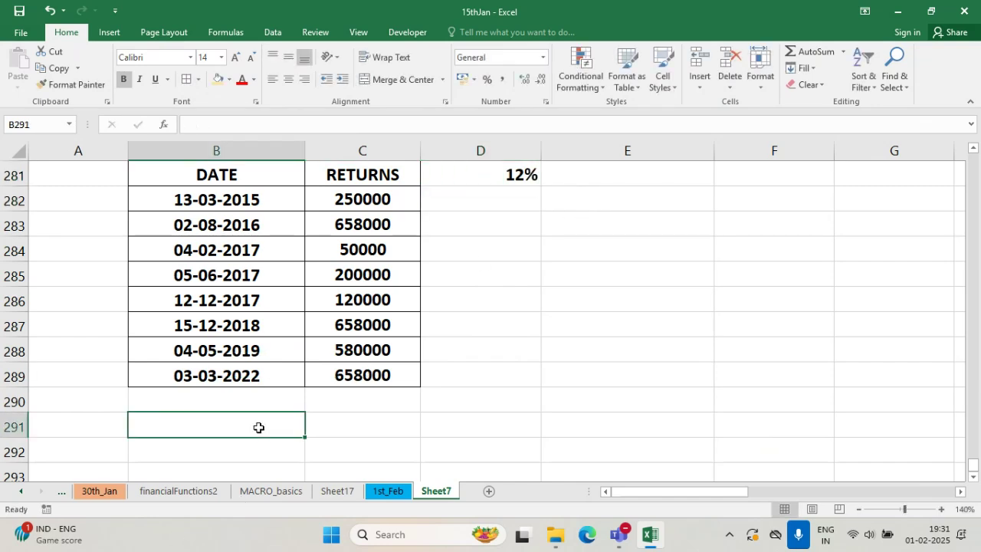
{"action": "type", "text": "NPV"}
{"action": "key", "text": "Tab"}
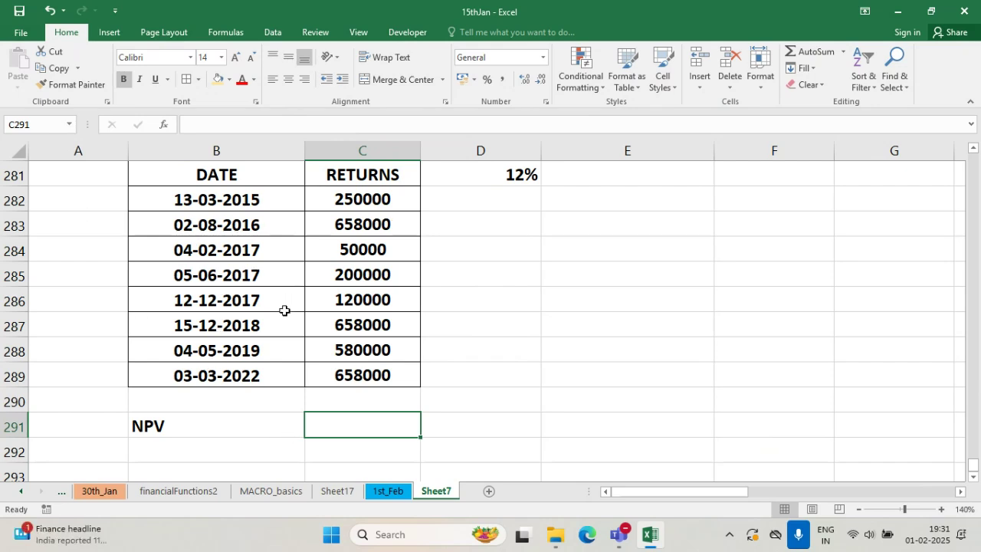
{"action": "left_click_drag", "start_coordinate": [304, 156], "coordinate": [278, 155]}
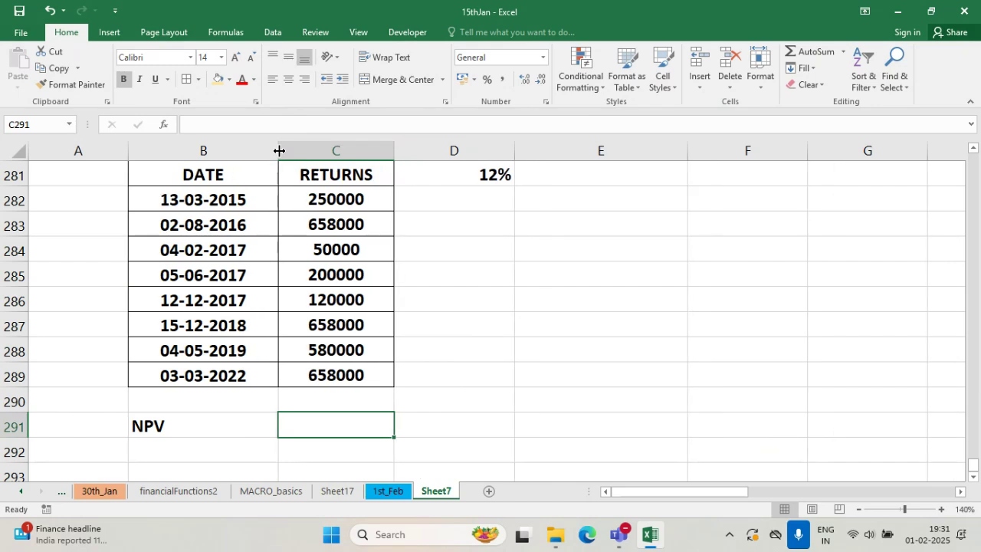
- Fill the DATE and RETURNS header cells B281:C281 with light gold
{"action": "left_click", "coordinate": [256, 170]}
{"action": "left_click", "coordinate": [288, 171], "text": "shift"}
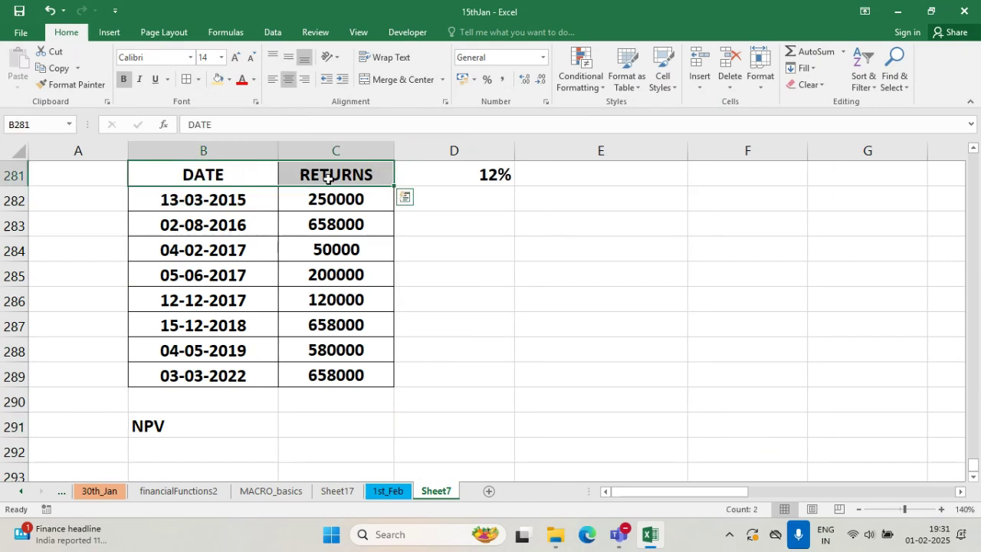
{"action": "left_click", "coordinate": [218, 79]}
{"action": "left_click", "coordinate": [389, 298]}
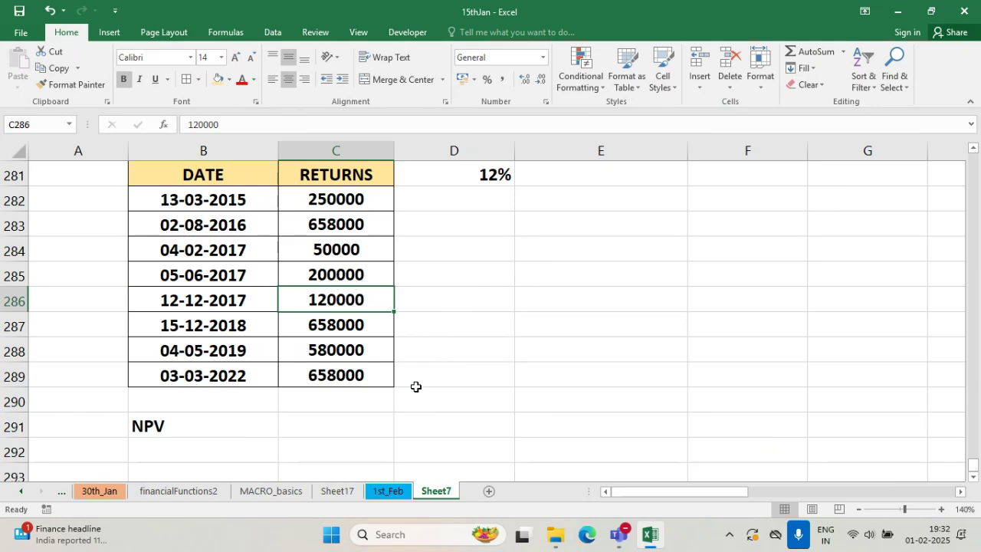
- Start an NPV formula in C291 with the rate in D281 as its first argument
{"action": "left_click", "coordinate": [361, 426]}
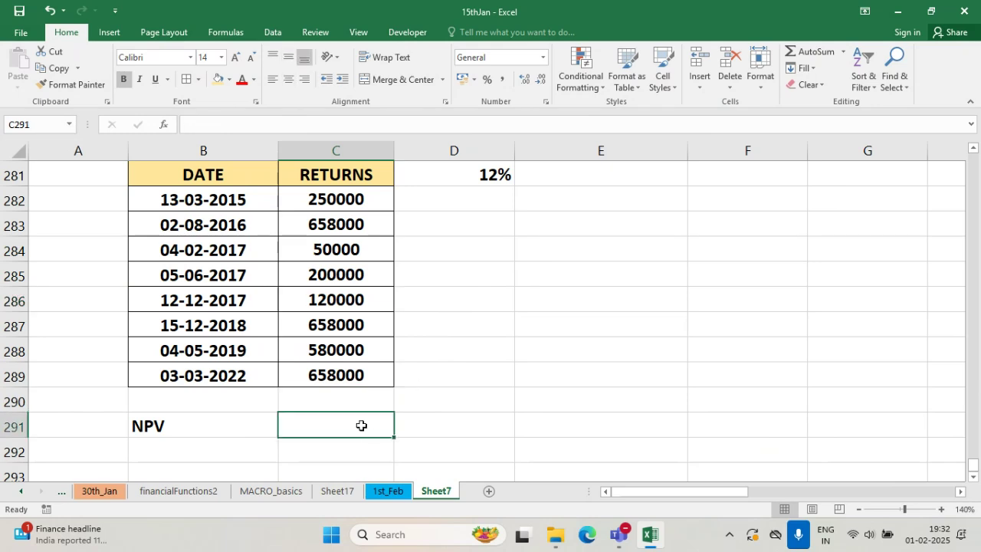
{"action": "type", "text": "="}
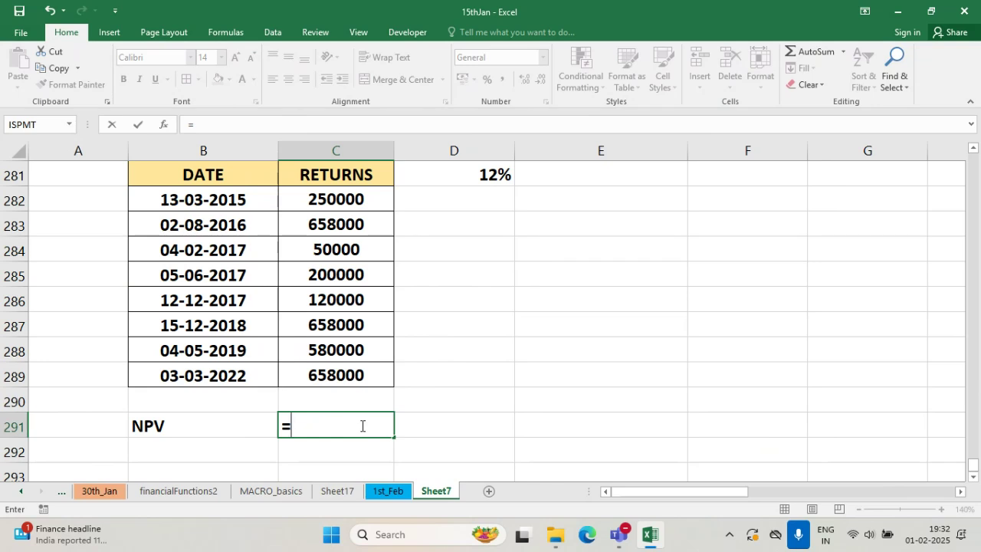
{"action": "type", "text": "NPV("}
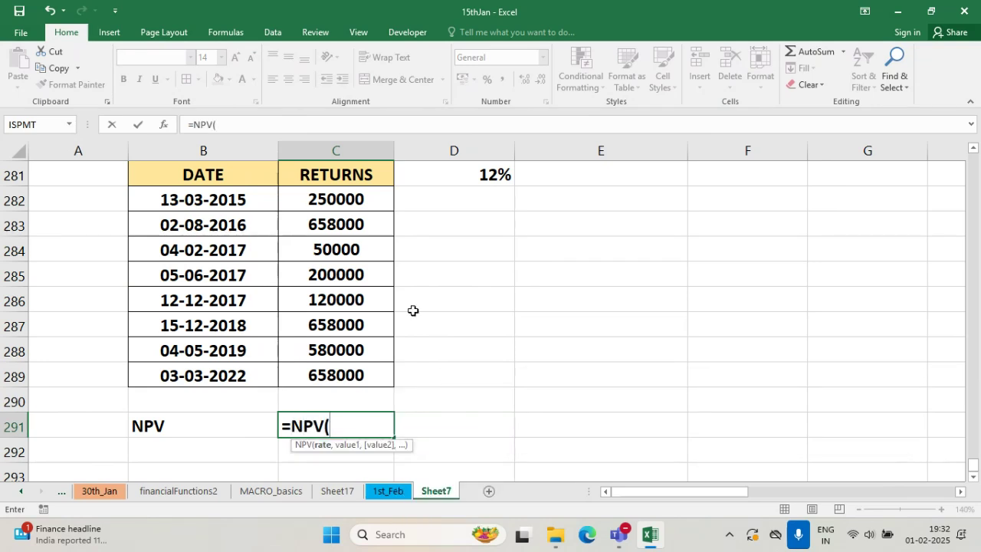
{"action": "left_click", "coordinate": [495, 173]}
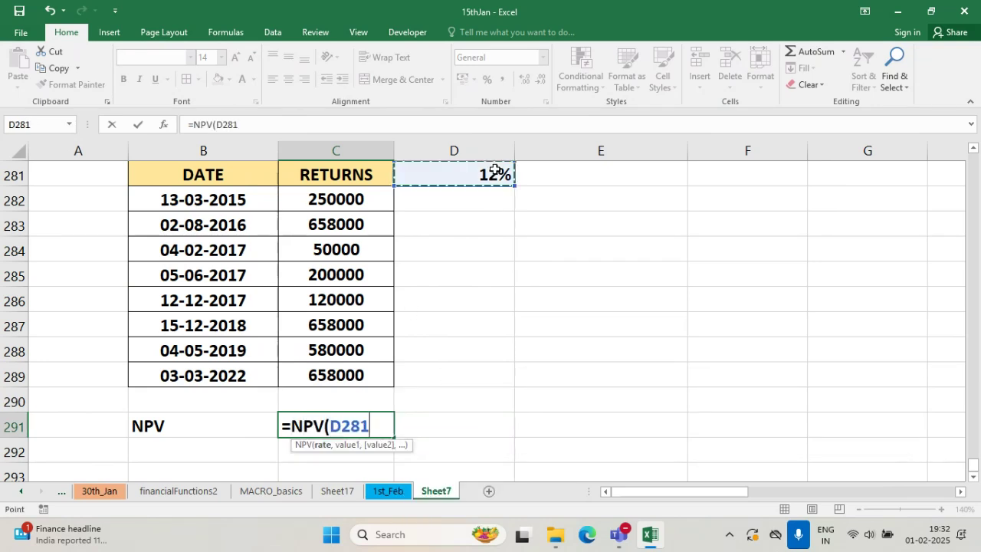
{"action": "type", "text": ","}
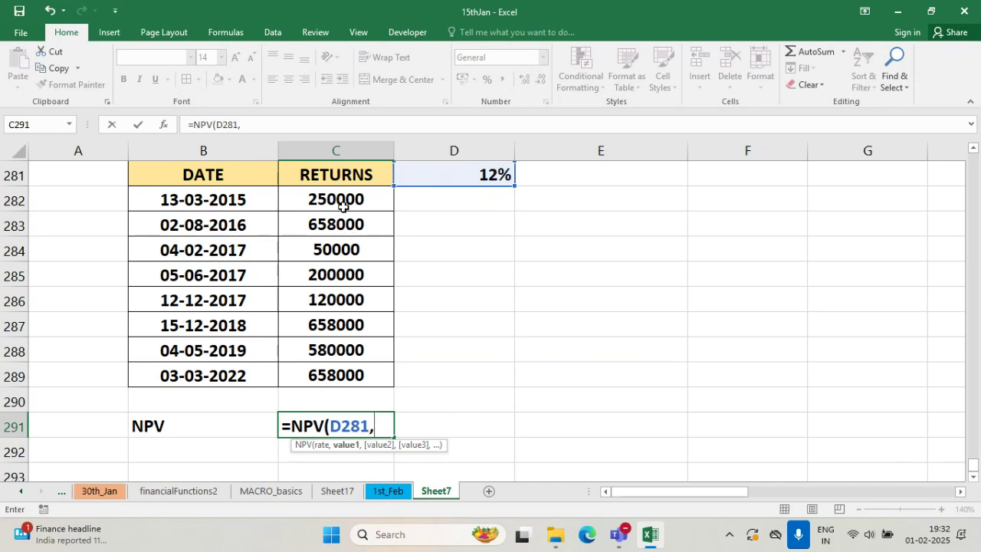
- Change the function in the C291 formula from NPV to XNPV, keeping D281 as the rate
{"action": "left_click", "coordinate": [292, 426]}
{"action": "type", "text": "X"}
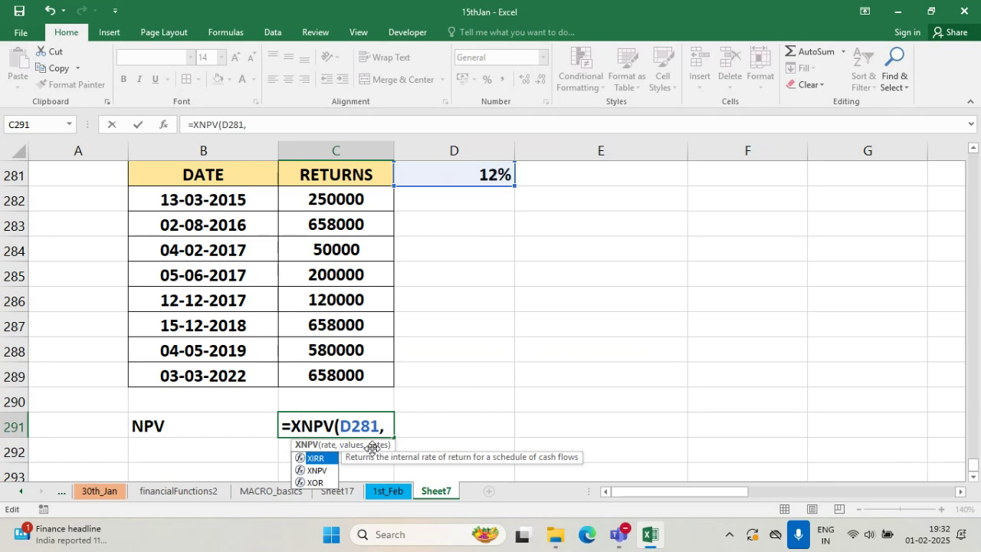
{"action": "double_click", "coordinate": [325, 470]}
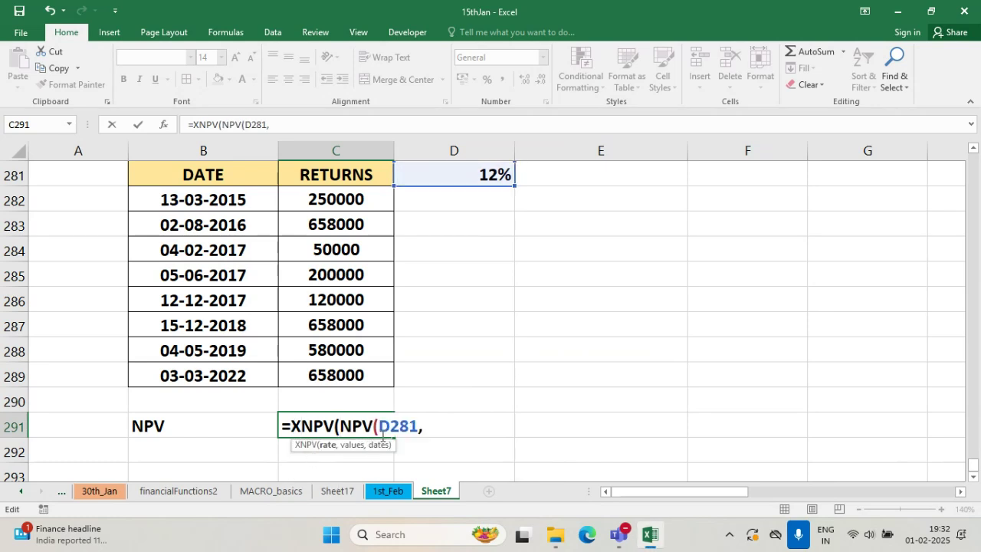
{"action": "key", "text": "BackSpace"}
{"action": "key", "text": "Delete"}
{"action": "key", "text": "Delete"}
{"action": "key", "text": "Delete"}
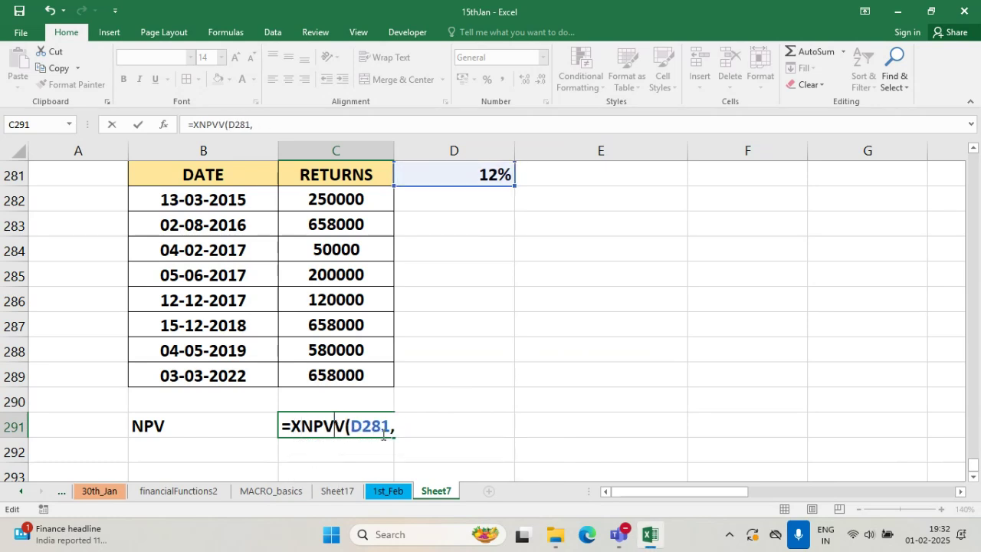
{"action": "left_click", "coordinate": [388, 430]}
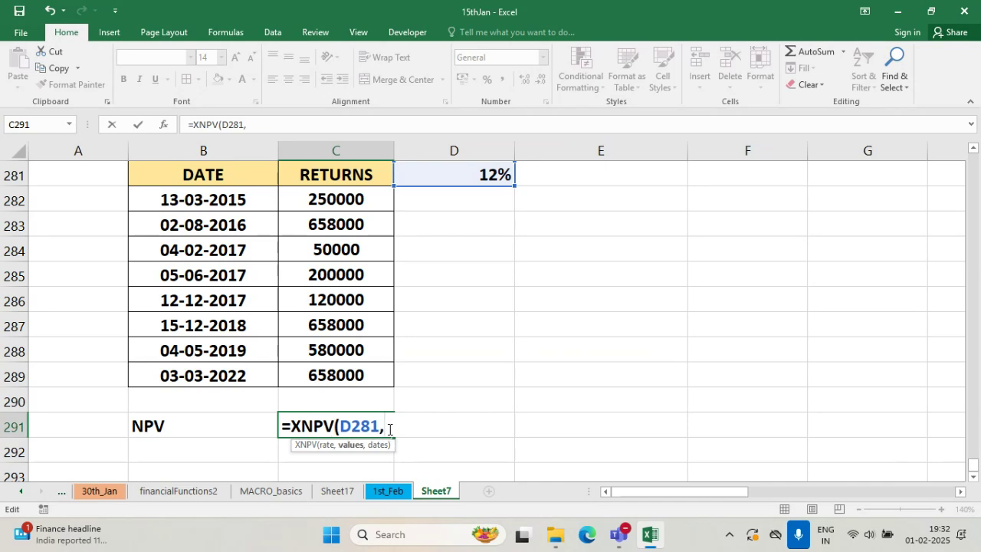
- Complete the XNPV formula with the returns C282:C289 as values and B282:B289 as dates
{"action": "left_click_drag", "start_coordinate": [353, 199], "coordinate": [362, 374]}
{"action": "type", "text": ","}
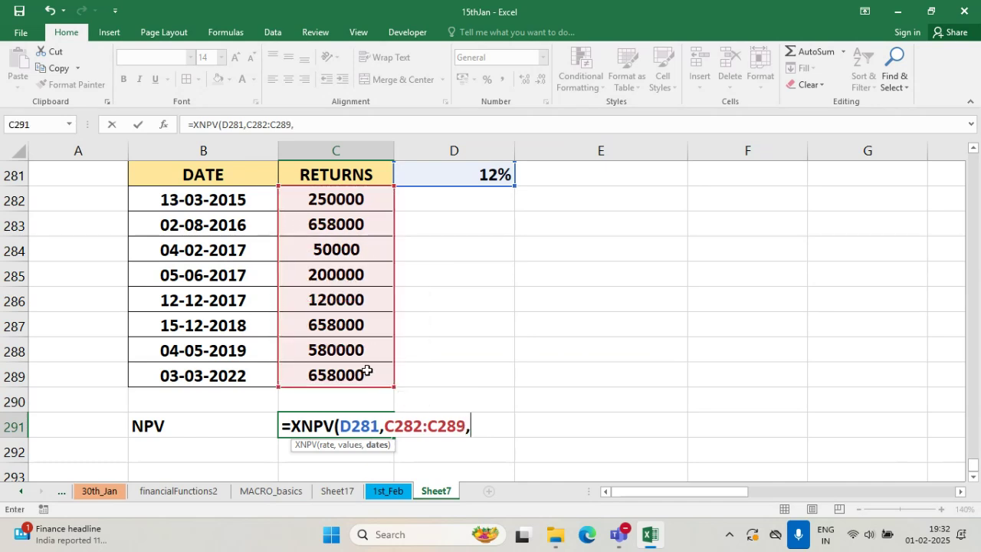
{"action": "left_click_drag", "start_coordinate": [169, 196], "coordinate": [181, 378]}
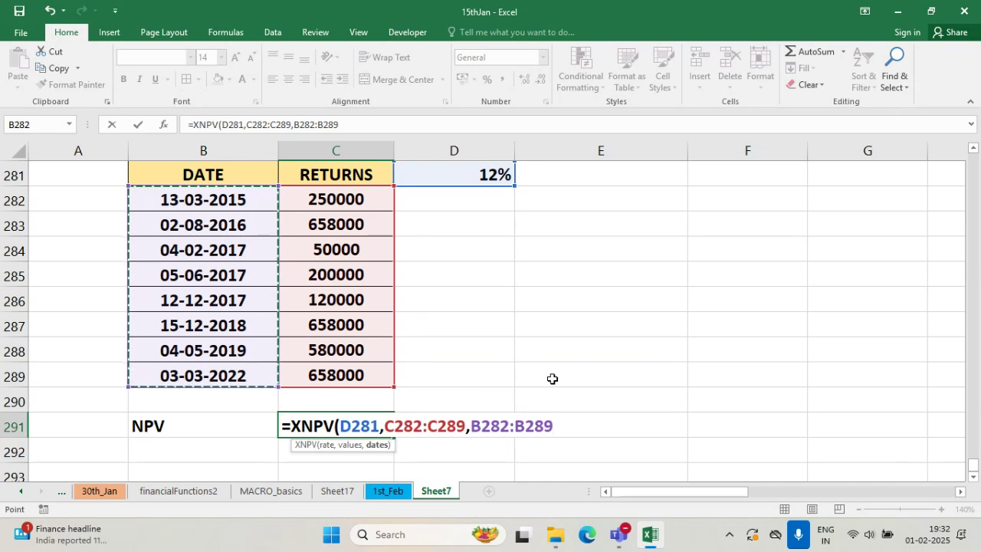
{"action": "type", "text": ")"}
{"action": "key", "text": "Return"}
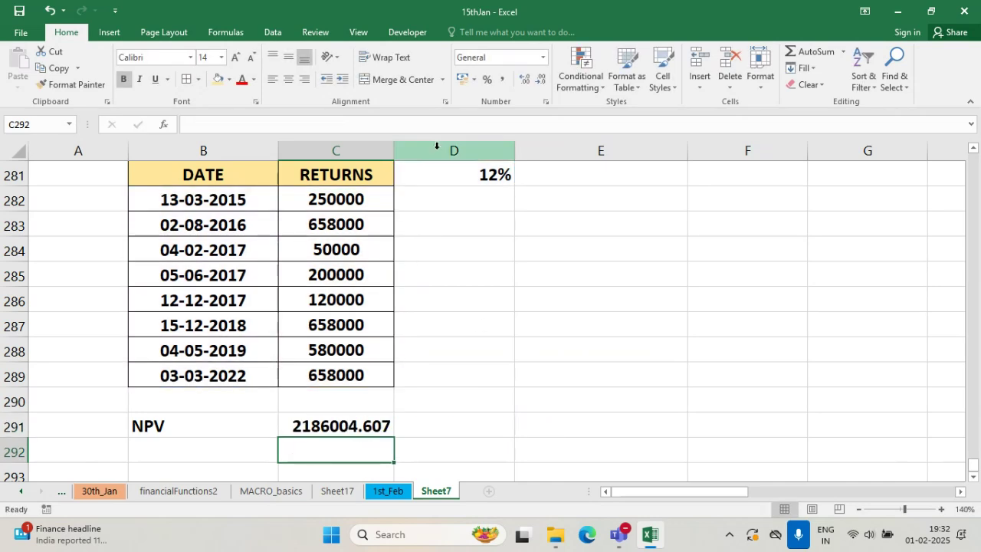
- Widen column C slightly and give the result row B291:C291 borders and a light gold fill
{"action": "left_click_drag", "start_coordinate": [394, 150], "coordinate": [416, 150]}
{"action": "left_click", "coordinate": [373, 431]}
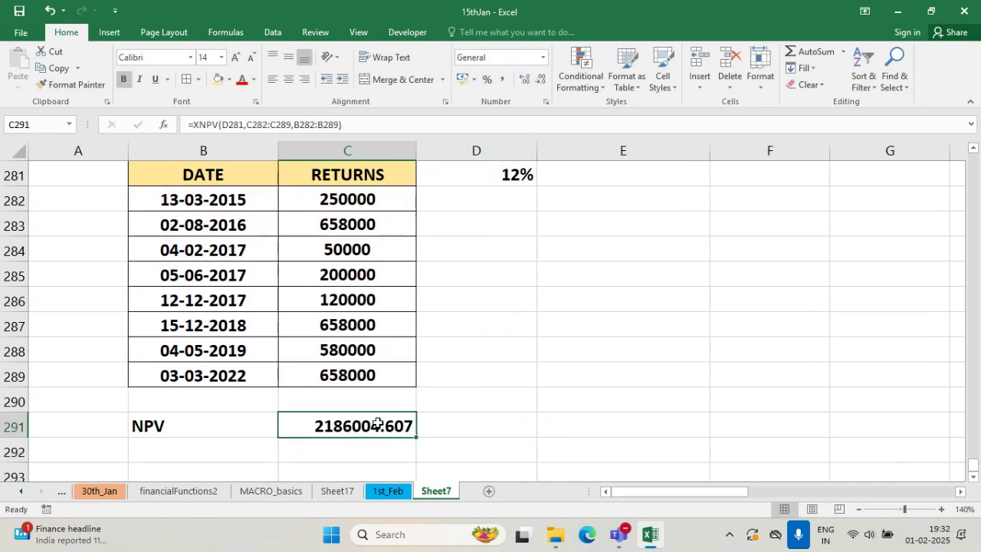
{"action": "left_click_drag", "start_coordinate": [182, 431], "coordinate": [308, 435]}
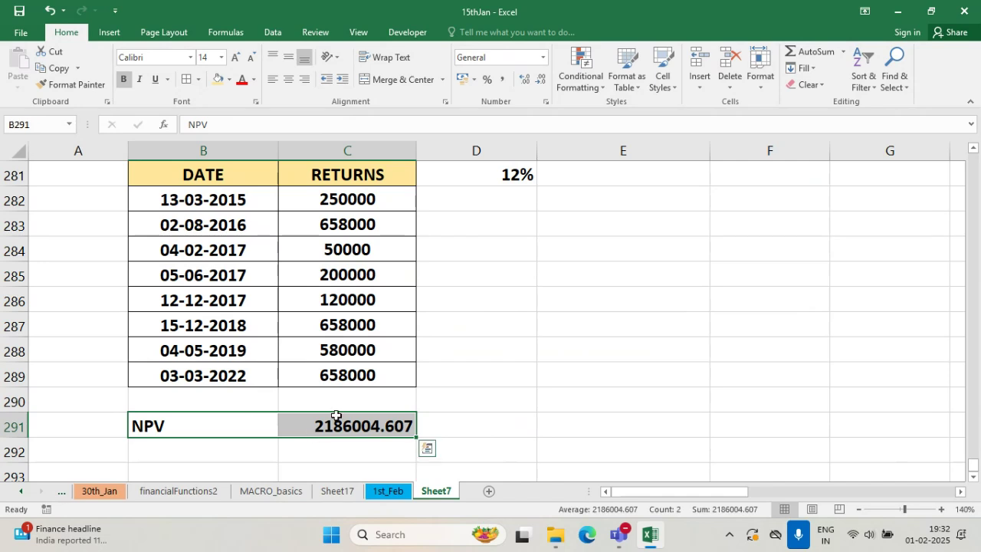
{"action": "left_click", "coordinate": [218, 78]}
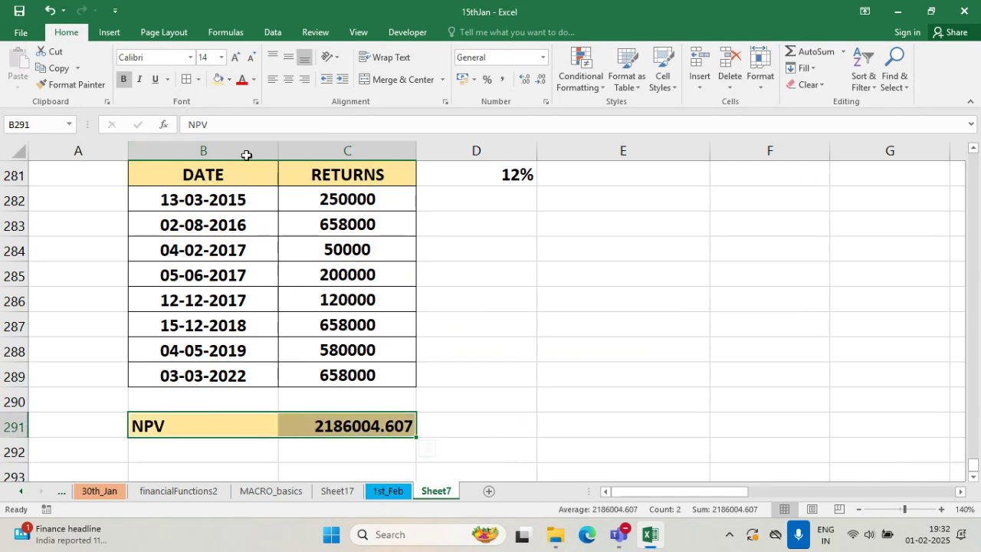
{"action": "left_click", "coordinate": [338, 423]}
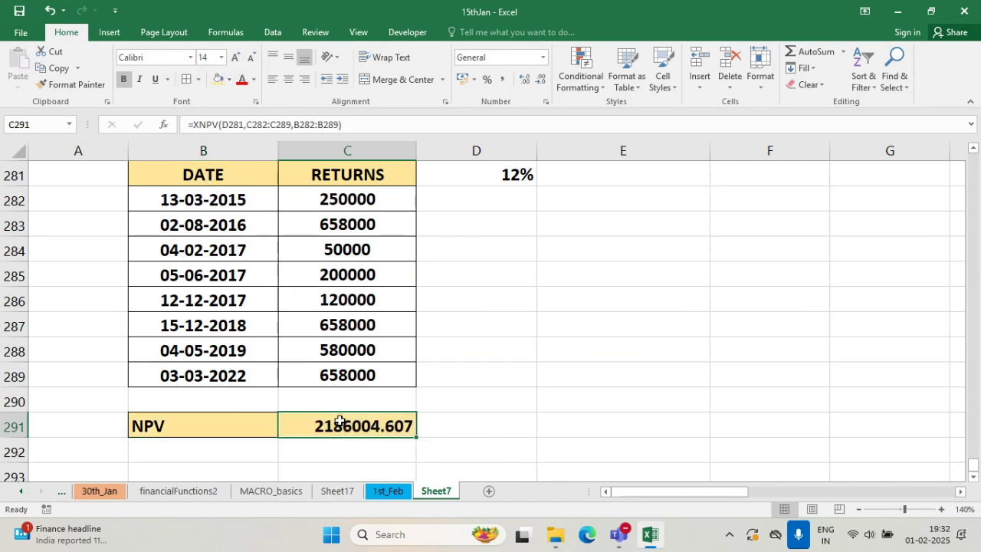
{"action": "left_click", "coordinate": [511, 171]}
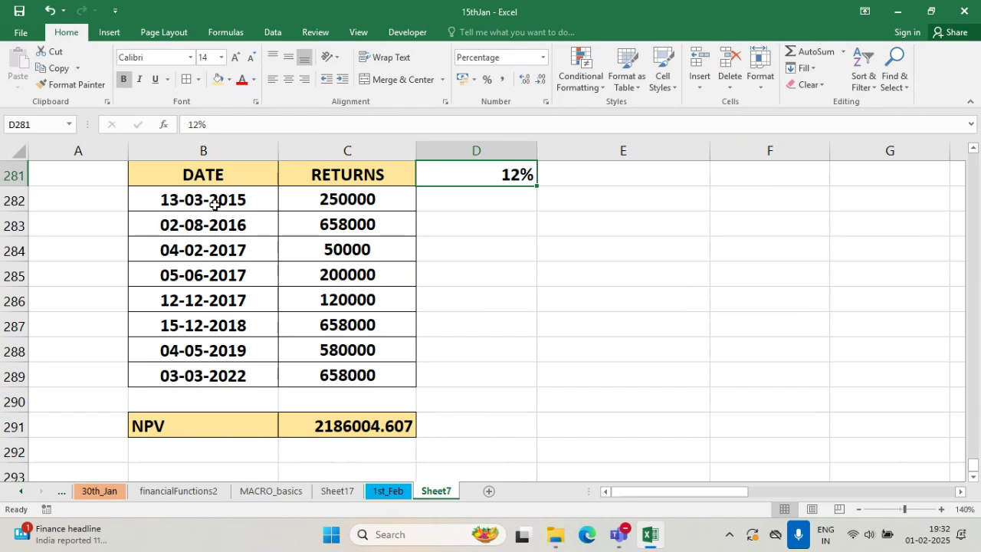
{"action": "mouse_move", "coordinate": [214, 201]}
{"action": "left_mouse_down"}
{"action": "mouse_move", "coordinate": [254, 212]}
{"action": "mouse_move", "coordinate": [320, 344]}
{"action": "mouse_move", "coordinate": [291, 354]}
{"action": "mouse_move", "coordinate": [235, 245]}
{"action": "mouse_move", "coordinate": [258, 197]}
{"action": "mouse_move", "coordinate": [217, 196]}
{"action": "left_mouse_up"}
{"action": "left_click", "coordinate": [302, 370]}
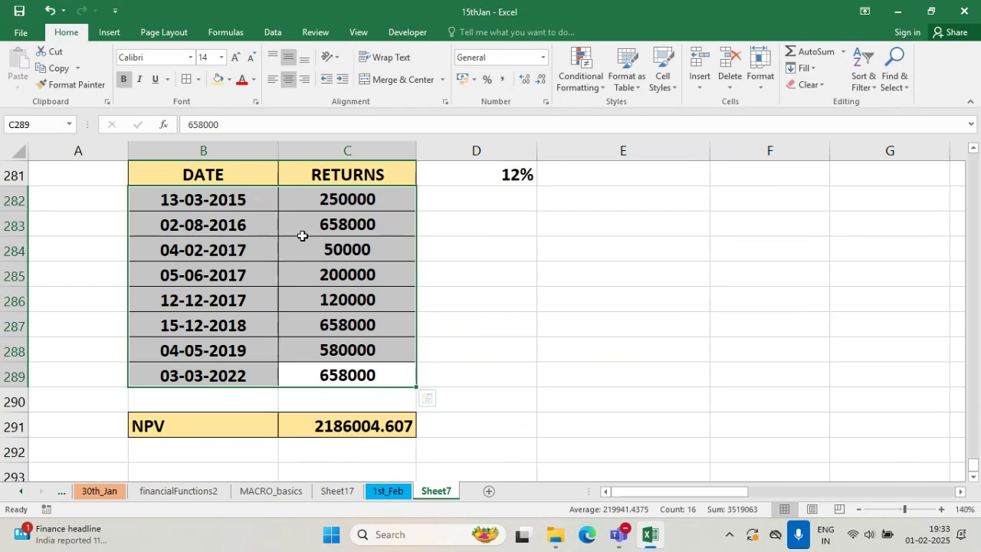
{"action": "left_click_drag", "start_coordinate": [364, 199], "coordinate": [379, 376]}
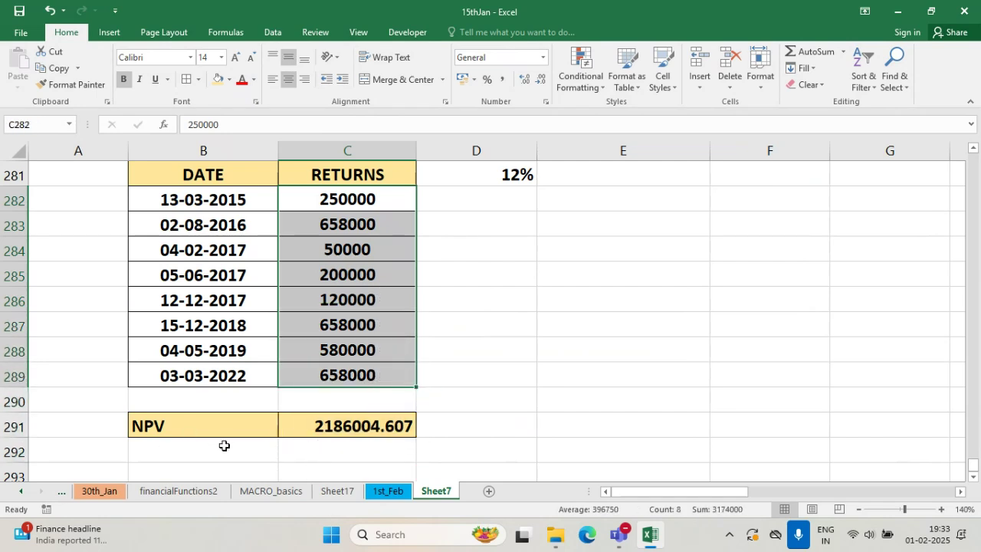
- Change the label in B291 to XNPV
{"action": "left_click", "coordinate": [148, 427]}
{"action": "double_click", "coordinate": [135, 423]}
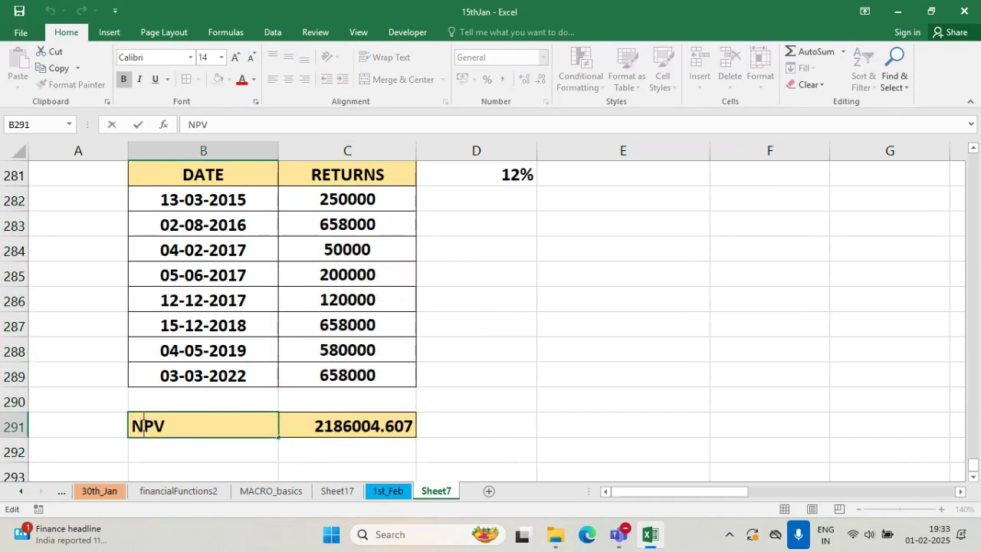
{"action": "type", "text": "X"}
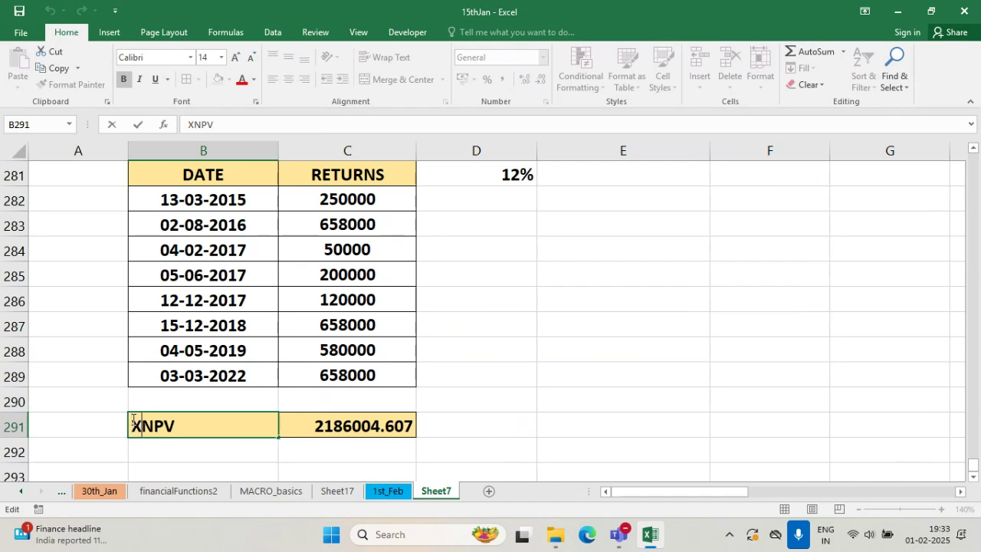
{"action": "left_click", "coordinate": [328, 325]}
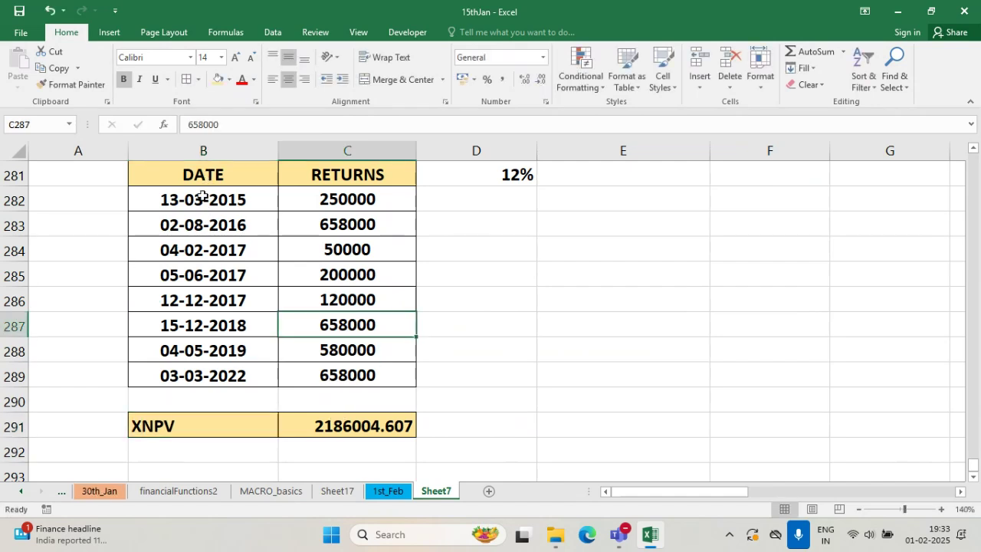
- Examine the dates and returns in B282:C289 and the arguments of the XNPV formula in C291
{"action": "left_click_drag", "start_coordinate": [203, 198], "coordinate": [314, 388]}
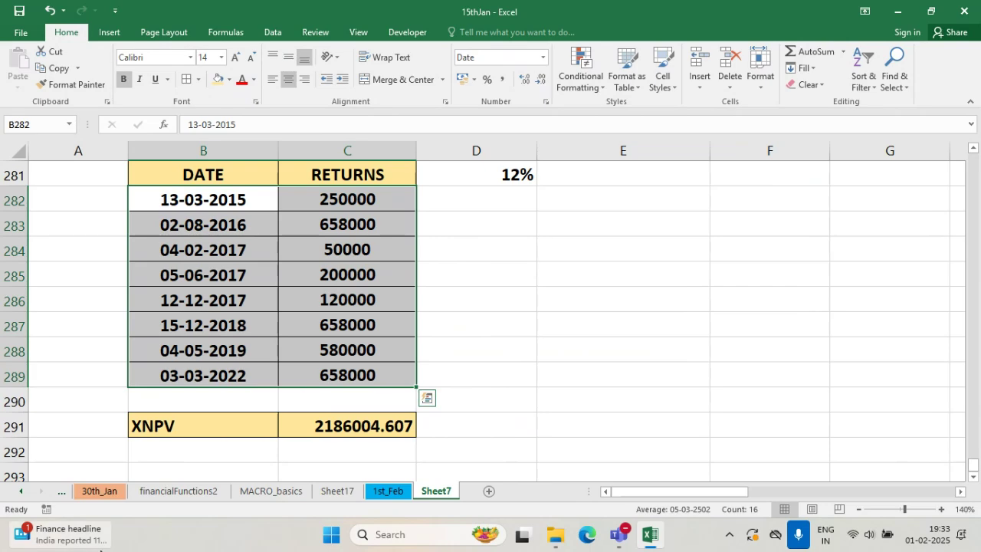
{"action": "mouse_move", "coordinate": [99, 545]}
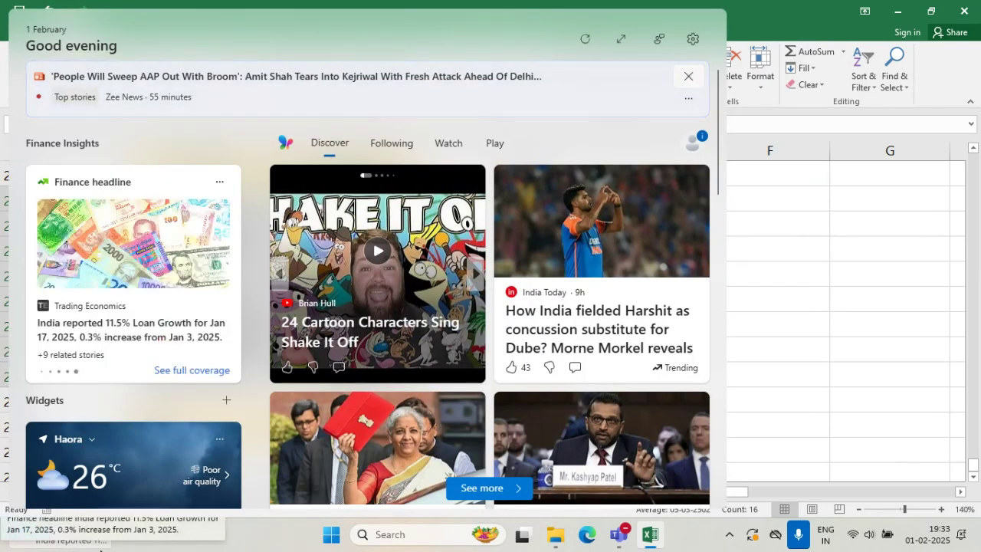
{"action": "left_click", "coordinate": [764, 243]}
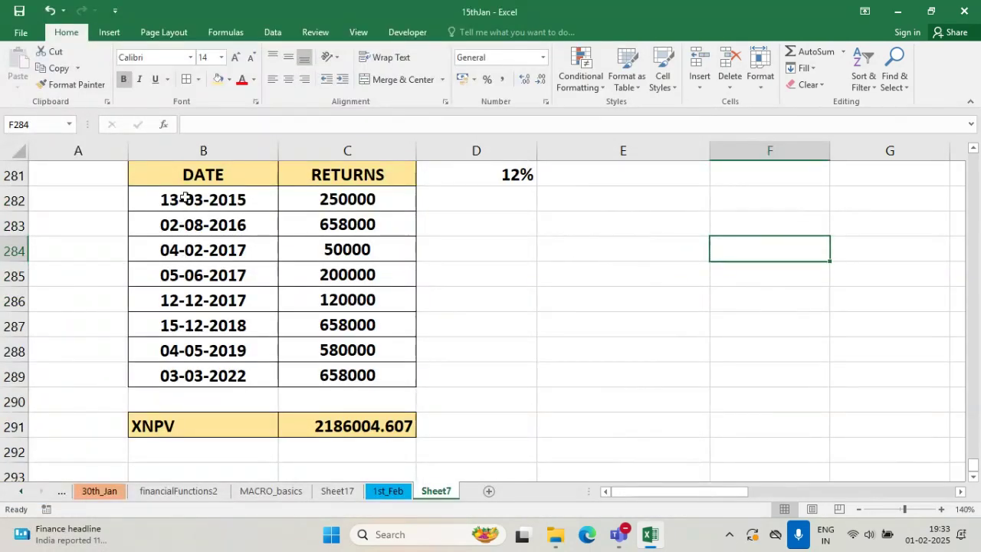
{"action": "left_click_drag", "start_coordinate": [184, 196], "coordinate": [337, 370]}
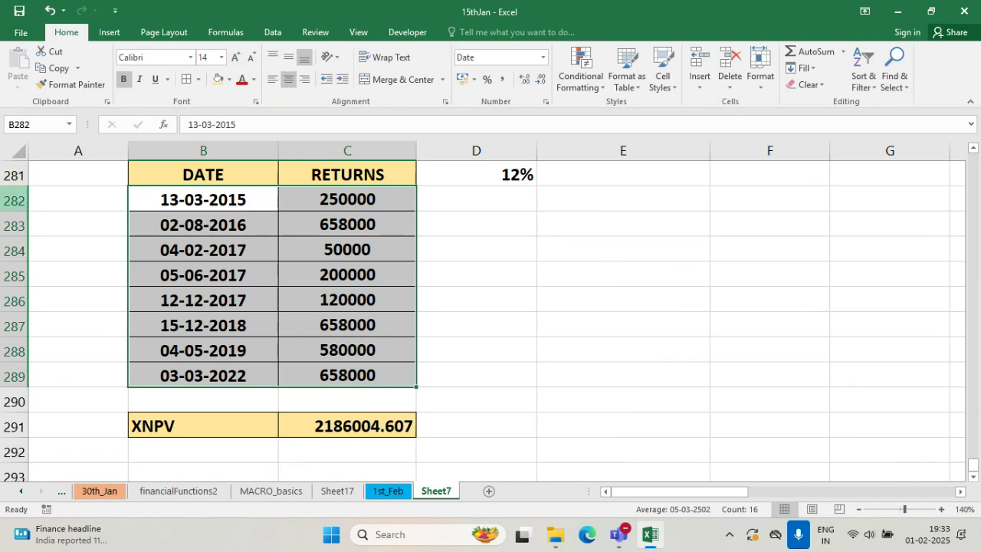
{"action": "left_click", "coordinate": [262, 271]}
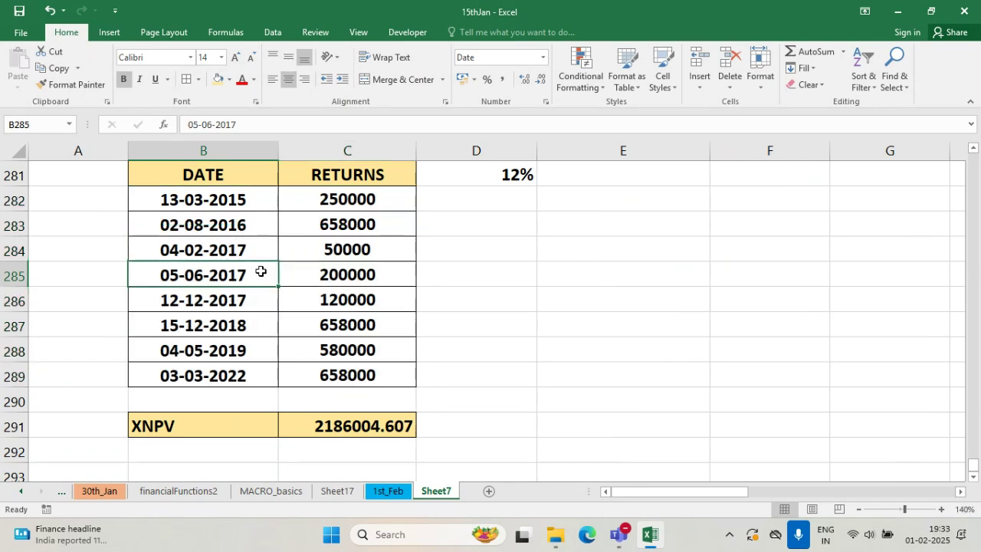
{"action": "left_click", "coordinate": [323, 271]}
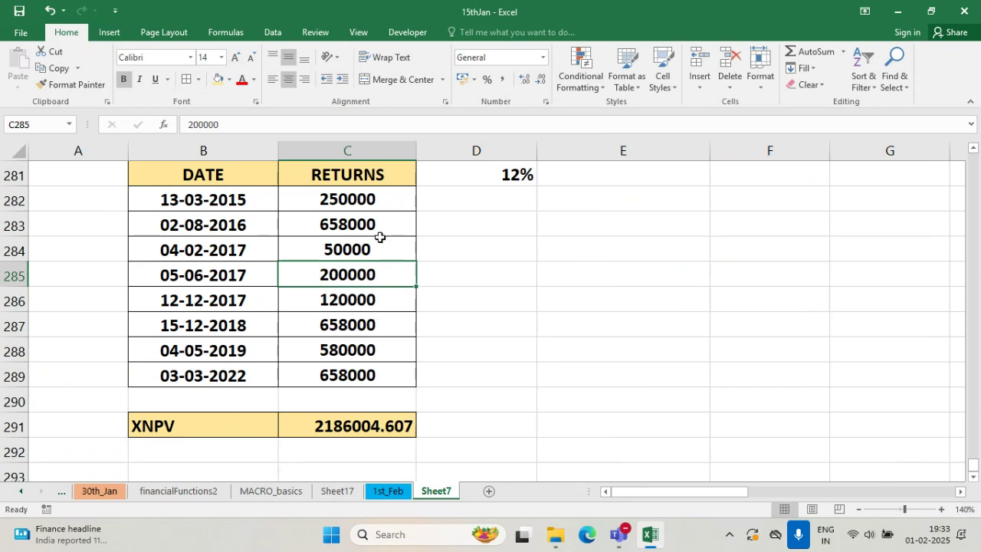
{"action": "left_click", "coordinate": [348, 426]}
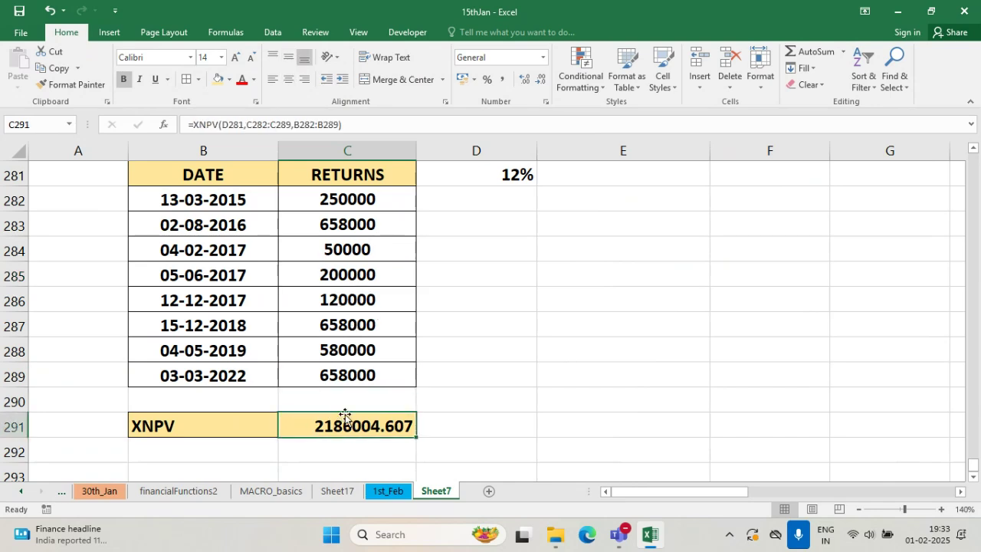
{"action": "key", "text": "Up"}
{"action": "double_click", "coordinate": [346, 429]}
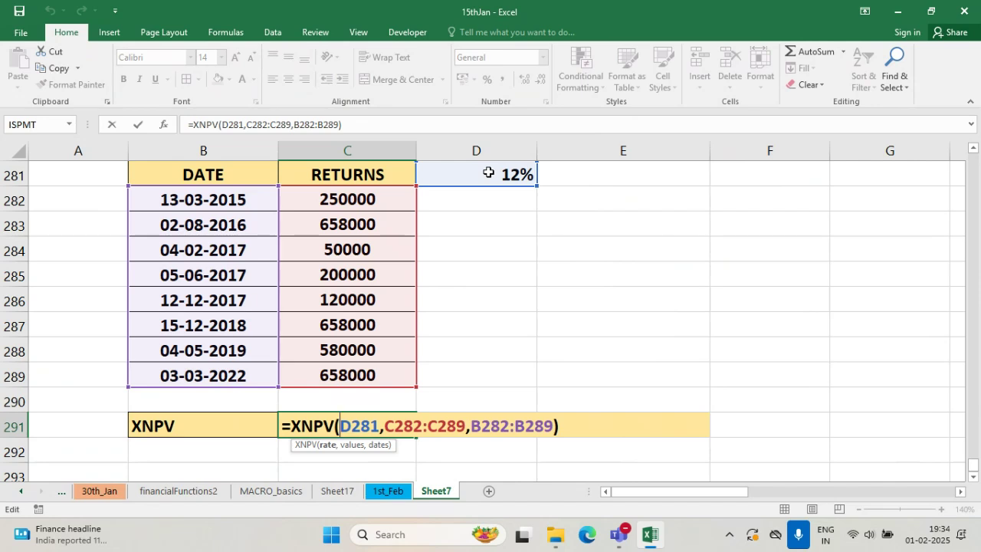
{"action": "key", "text": "ctrl+Return"}
- Show the XNPV formula as text in D291 with FORMULATEXT referencing C291
{"action": "left_click", "coordinate": [496, 422]}
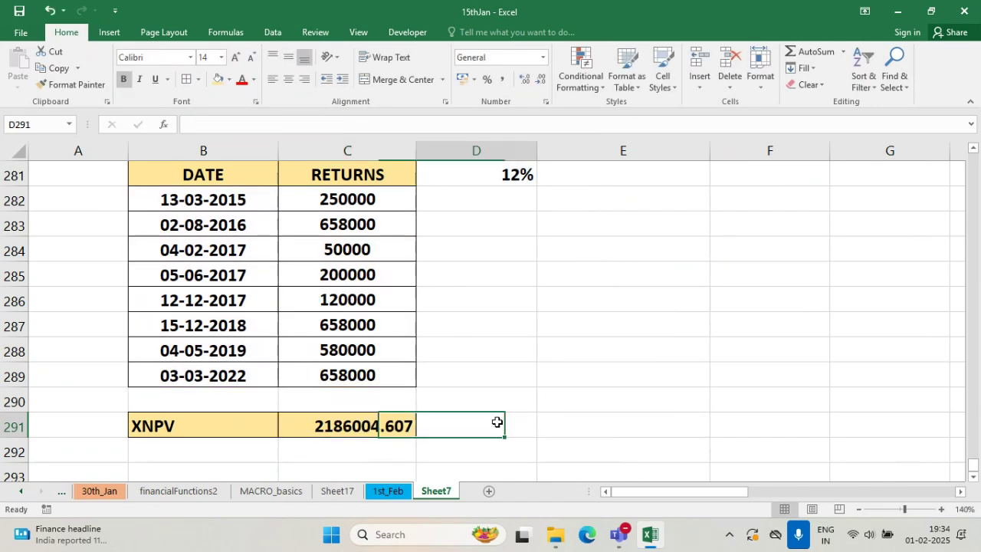
{"action": "type", "text": "=FORMY"}
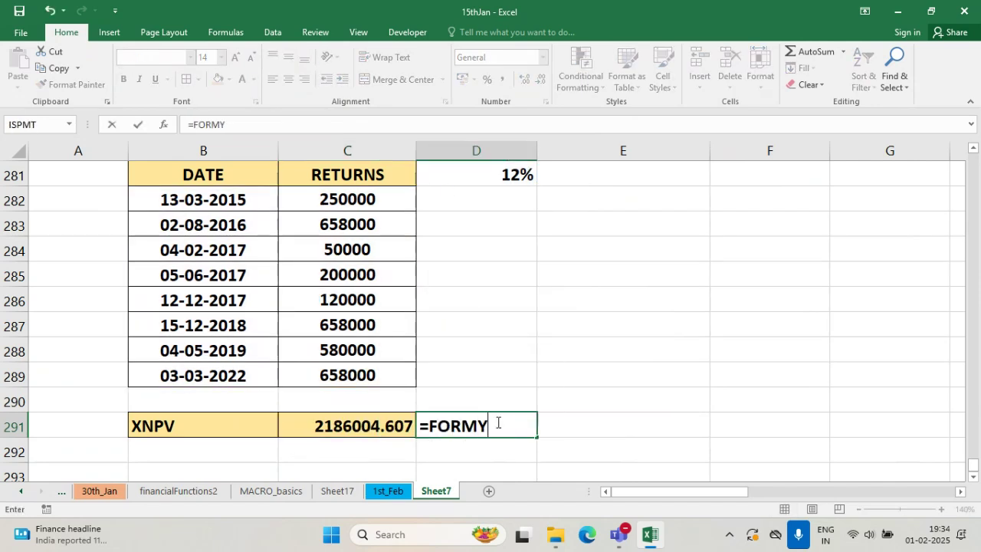
{"action": "key", "text": "BackSpace"}
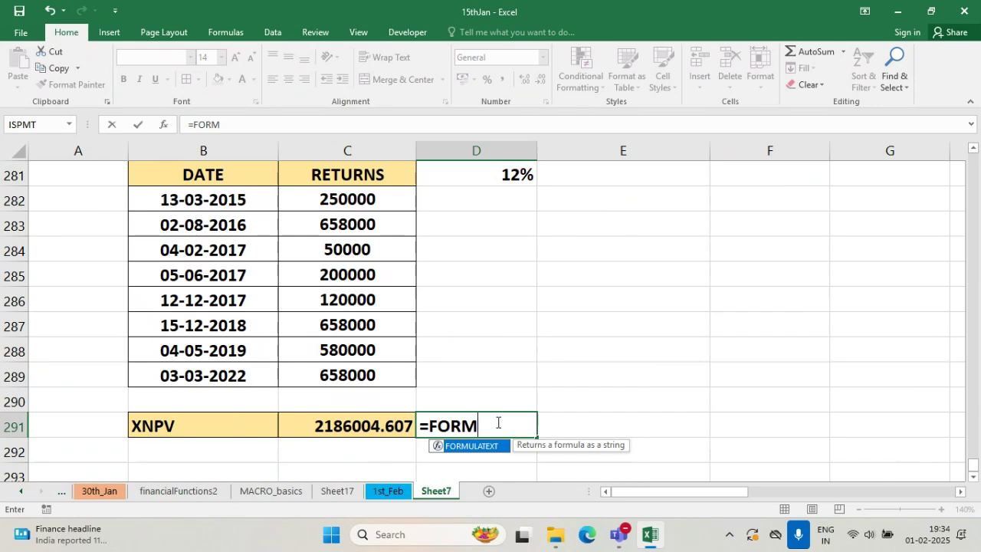
{"action": "key", "text": "Tab"}
{"action": "left_click", "coordinate": [387, 429]}
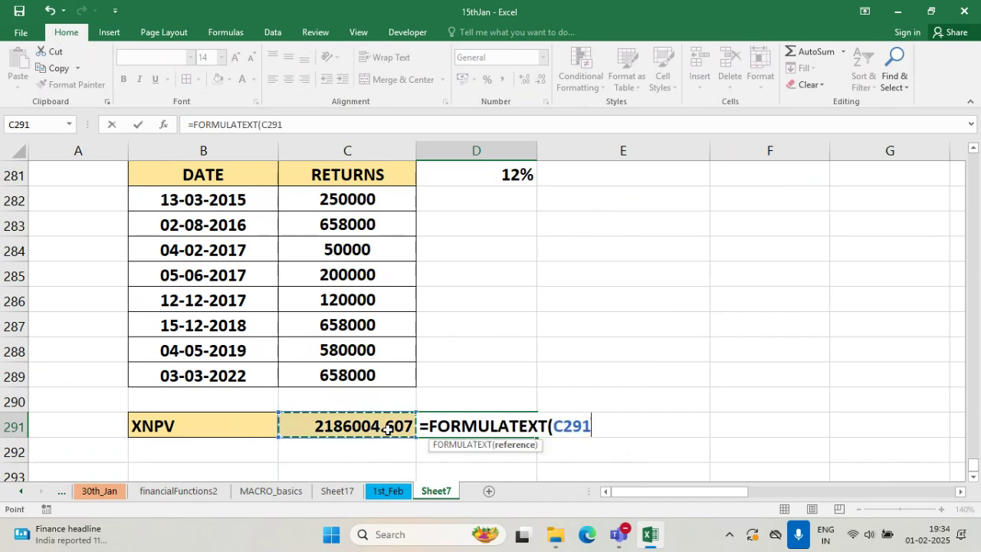
{"action": "type", "text": ")"}
{"action": "key", "text": "Return"}
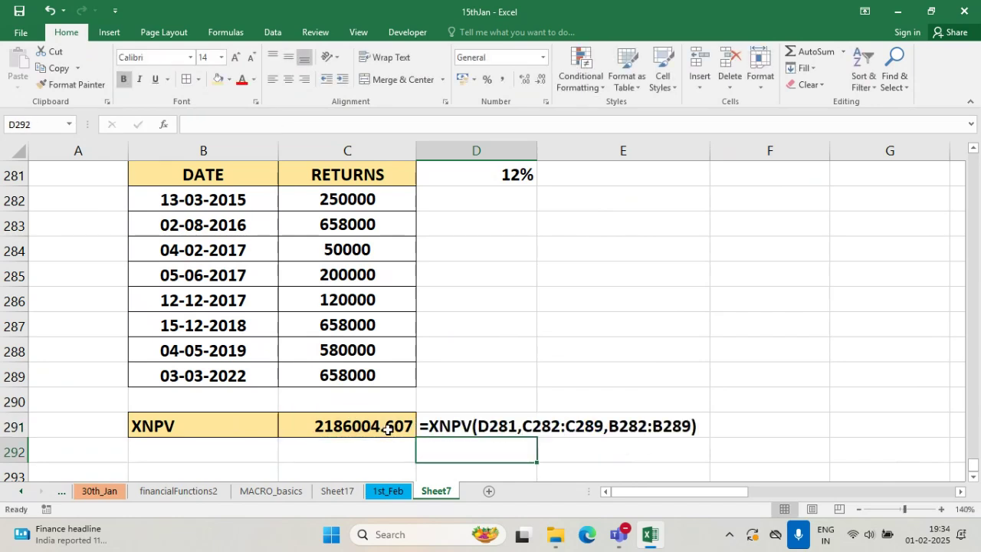
- Switch to the Teams live event, read the newest attendee questions in the Q&A, and return to the Excel worksheet
{"action": "left_click", "coordinate": [597, 454]}
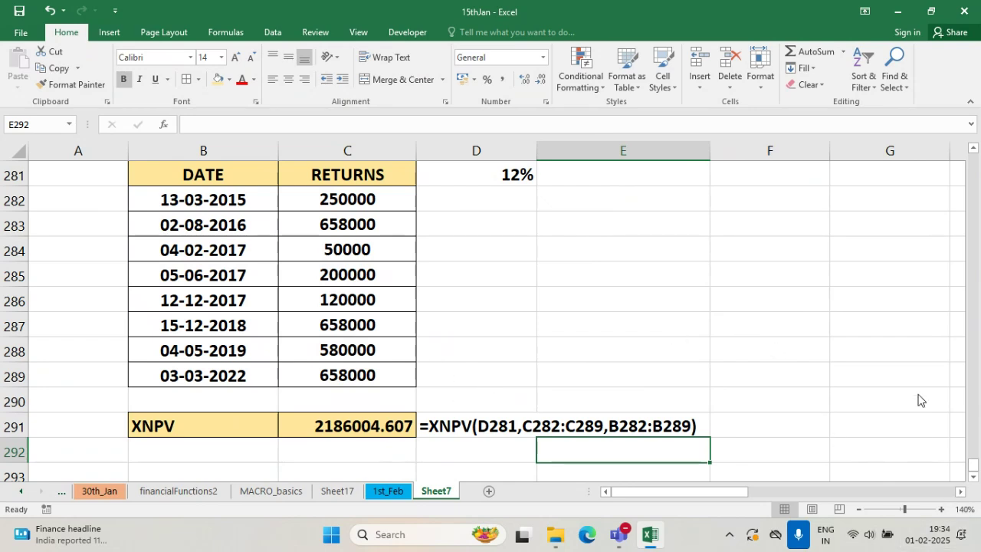
{"action": "left_click", "coordinate": [871, 336]}
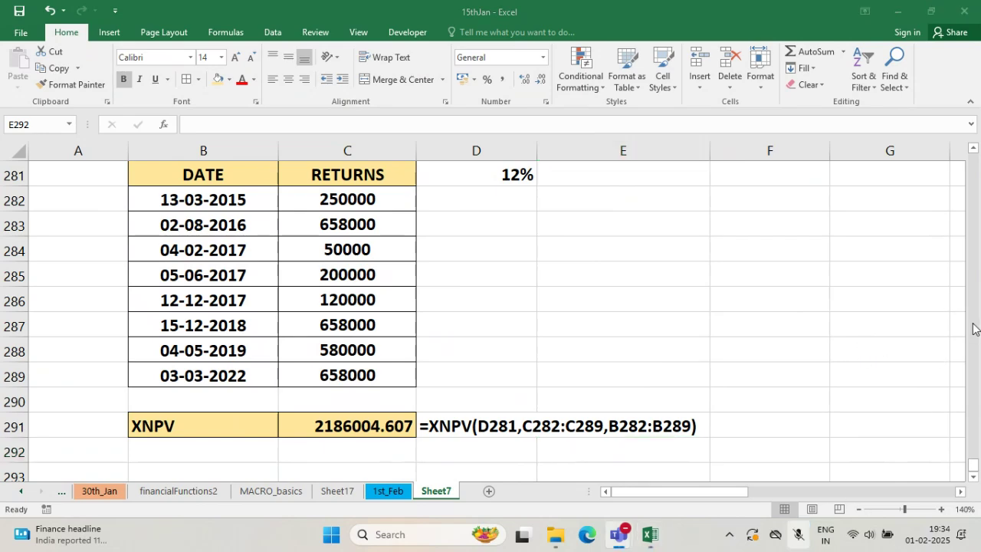
{"action": "left_click", "coordinate": [950, 317]}
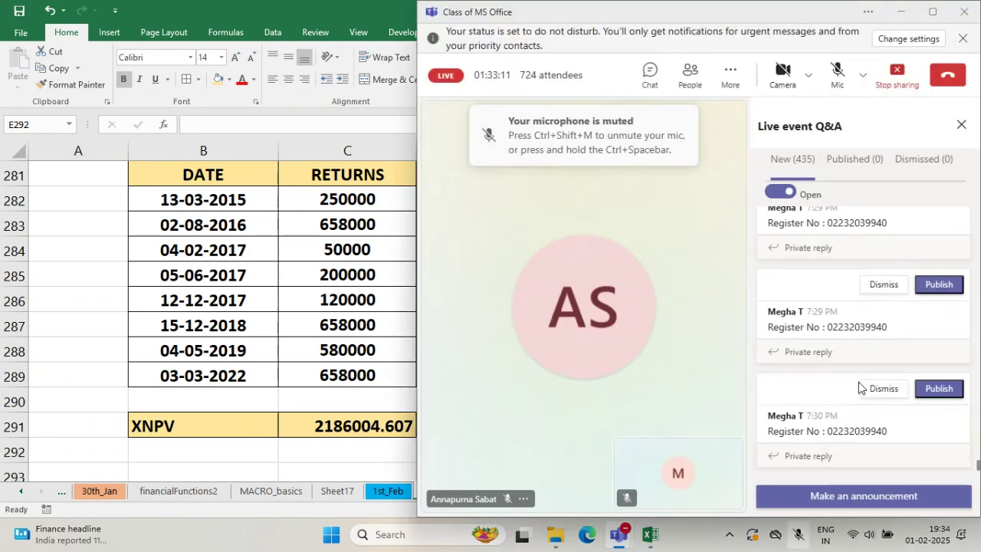
{"action": "scroll", "coordinate": [858, 382], "scroll_direction": "down", "scroll_amount": 5}
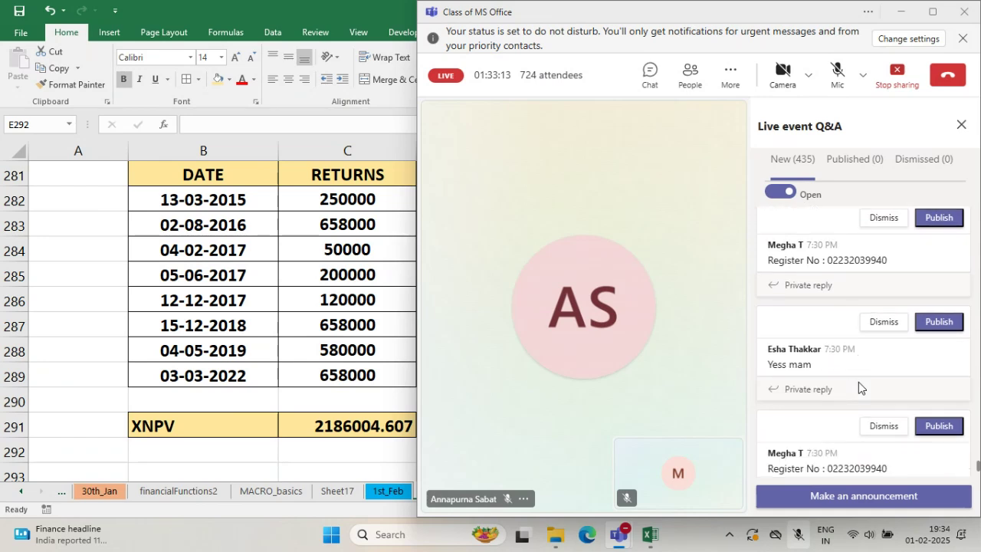
{"action": "scroll", "coordinate": [858, 386], "scroll_direction": "down", "scroll_amount": 5}
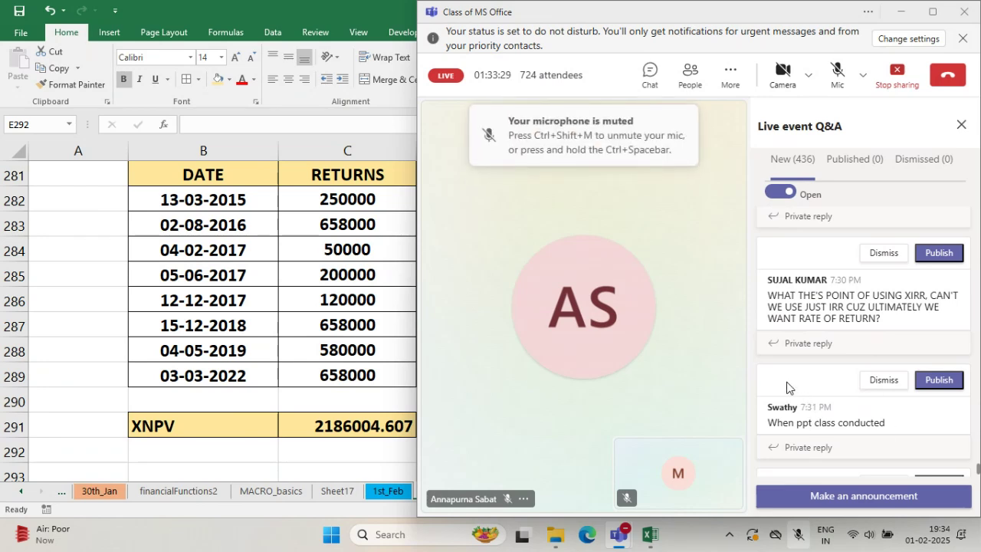
{"action": "scroll", "coordinate": [843, 353], "scroll_direction": "down", "scroll_amount": 3}
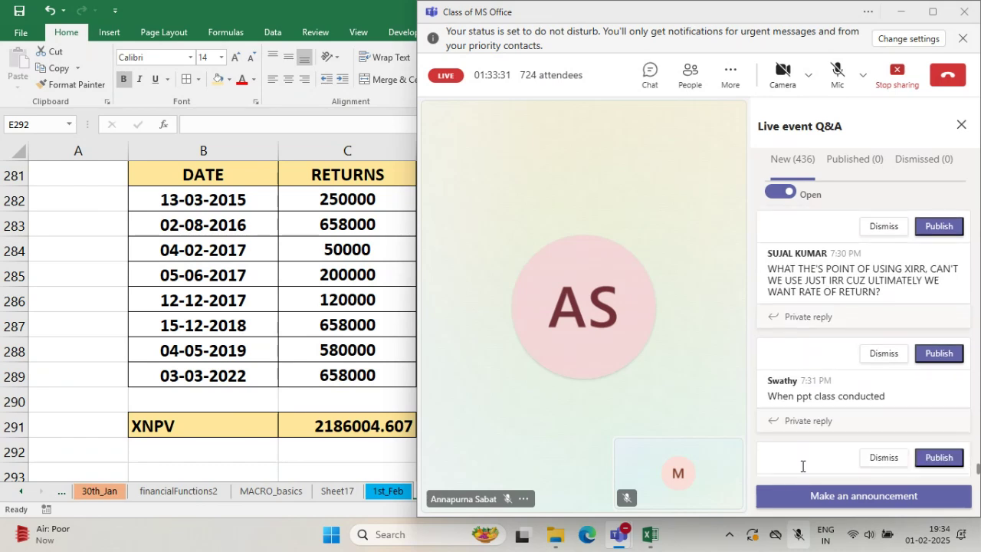
{"action": "scroll", "coordinate": [847, 406], "scroll_direction": "down", "scroll_amount": 3}
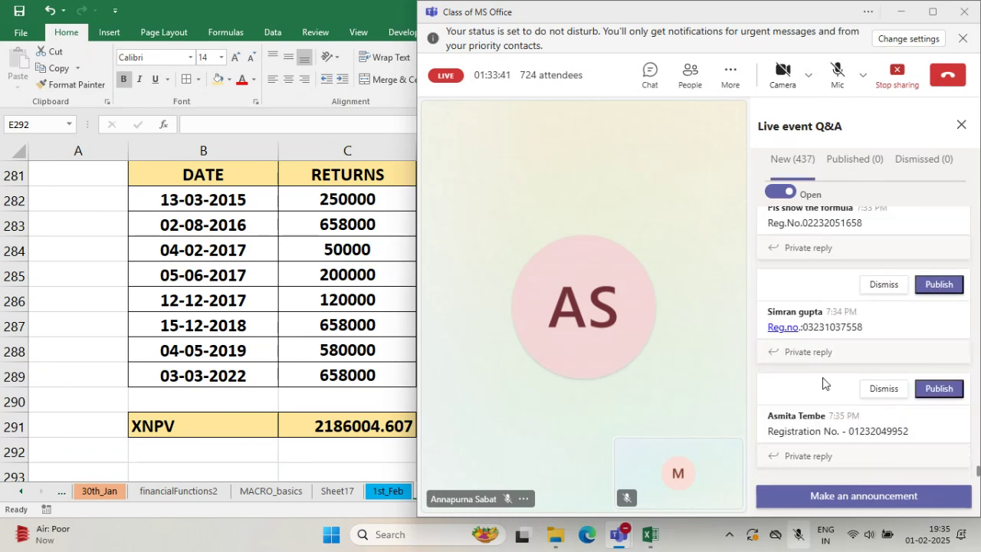
{"action": "scroll", "coordinate": [819, 387], "scroll_direction": "up", "scroll_amount": 2}
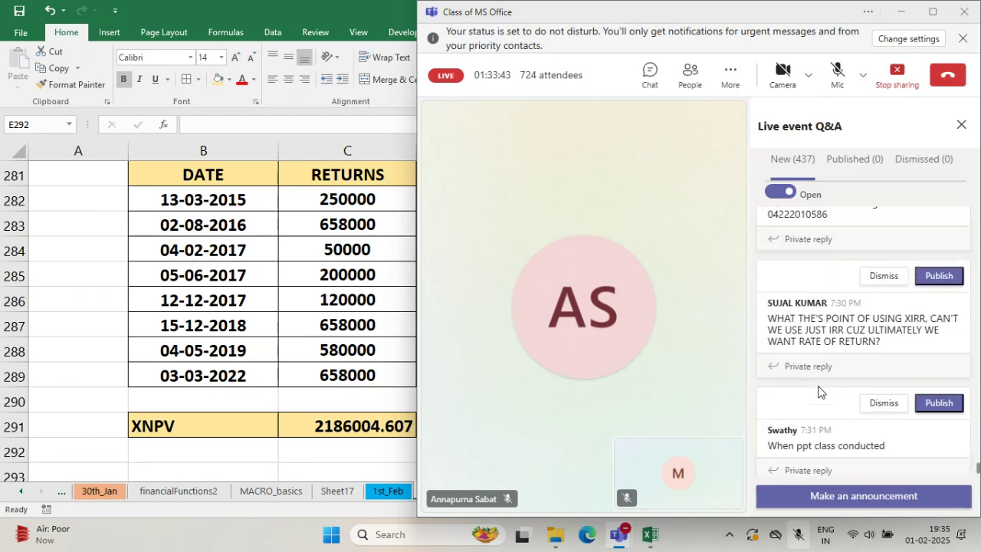
{"action": "scroll", "coordinate": [819, 391], "scroll_direction": "down", "scroll_amount": 3}
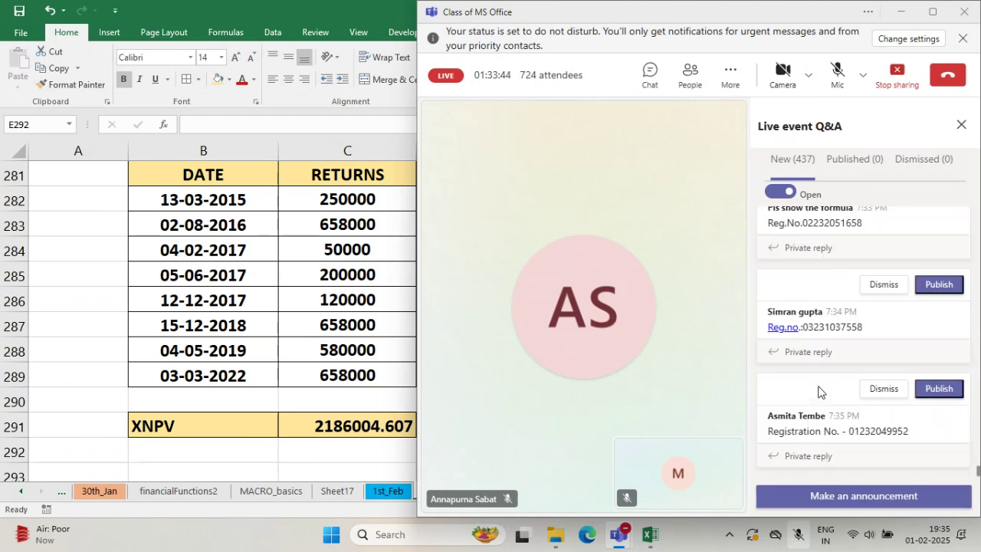
{"action": "left_click", "coordinate": [901, 12]}
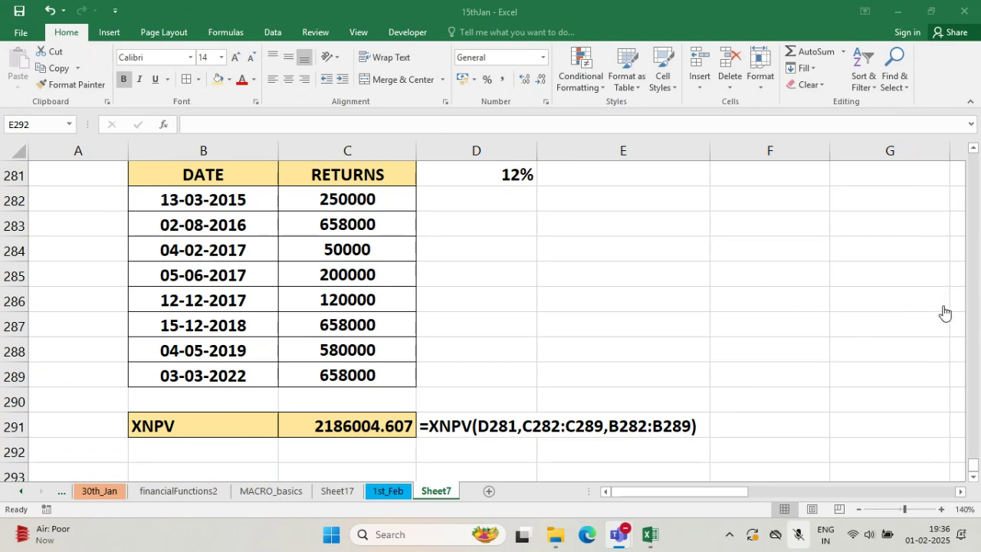
{"action": "scroll", "coordinate": [881, 398], "scroll_direction": "down", "scroll_amount": 2}
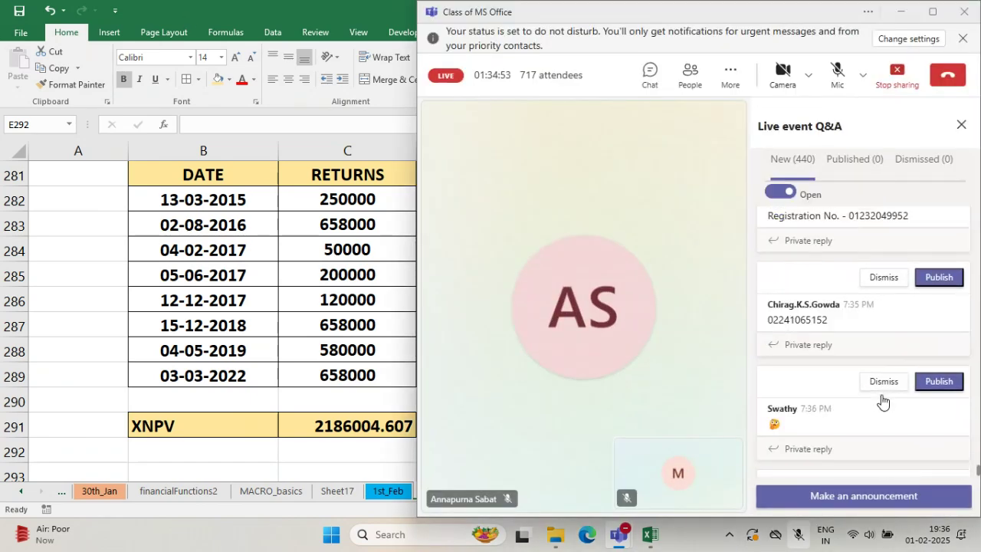
{"action": "scroll", "coordinate": [882, 399], "scroll_direction": "down", "scroll_amount": 1}
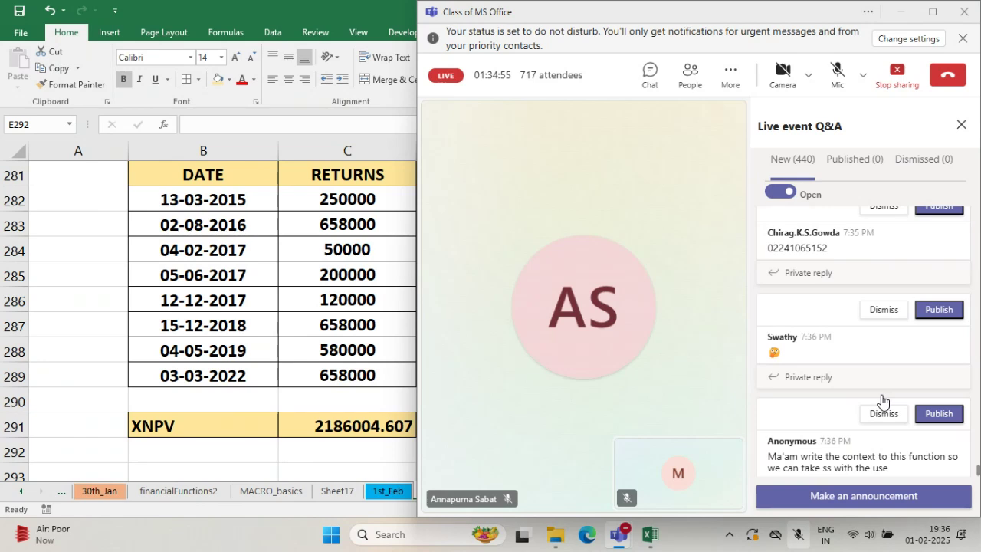
{"action": "scroll", "coordinate": [881, 398], "scroll_direction": "down", "scroll_amount": 1}
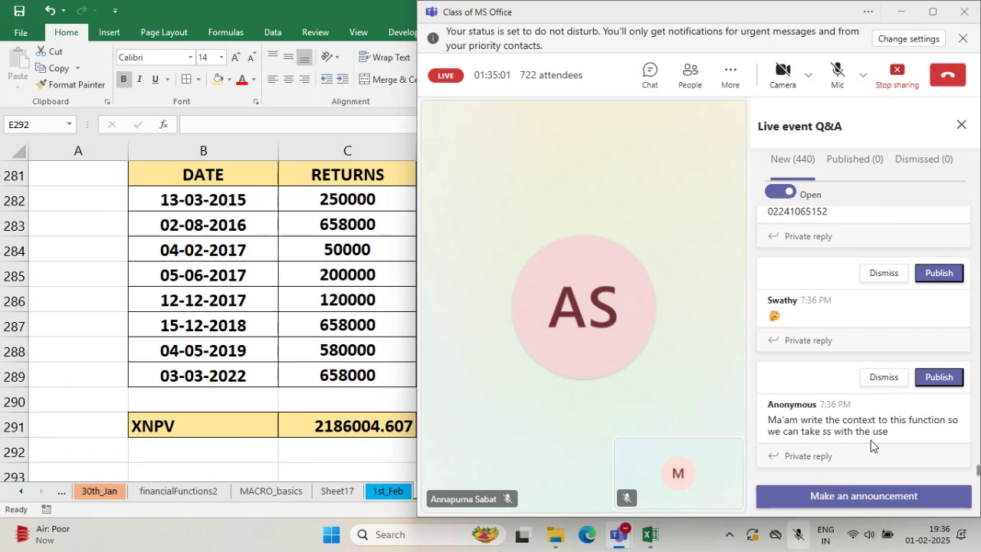
{"action": "left_click", "coordinate": [906, 17]}
- Merge and center cells D284:E287 beside the returns table
{"action": "left_click", "coordinate": [468, 264]}
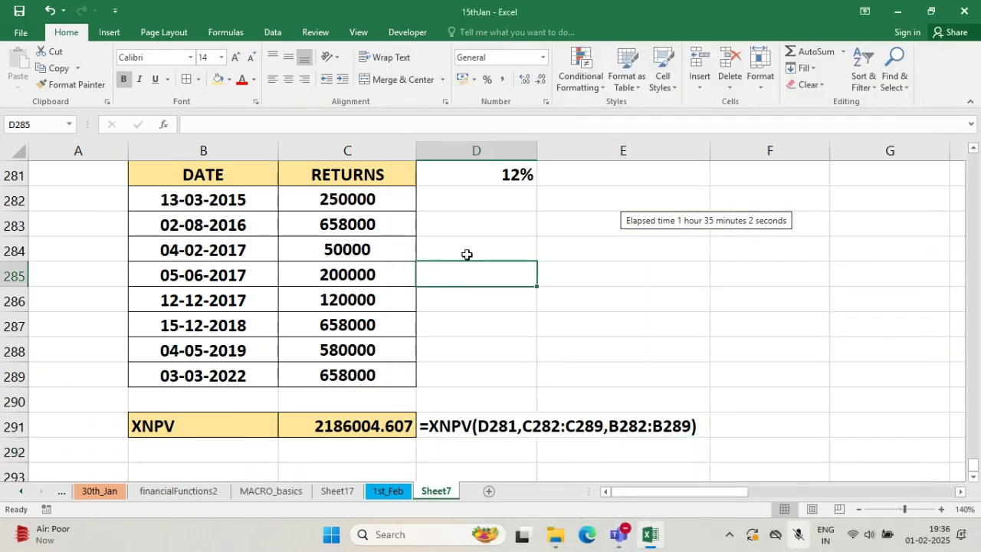
{"action": "left_click_drag", "start_coordinate": [467, 254], "coordinate": [676, 324]}
{"action": "left_click", "coordinate": [387, 79]}
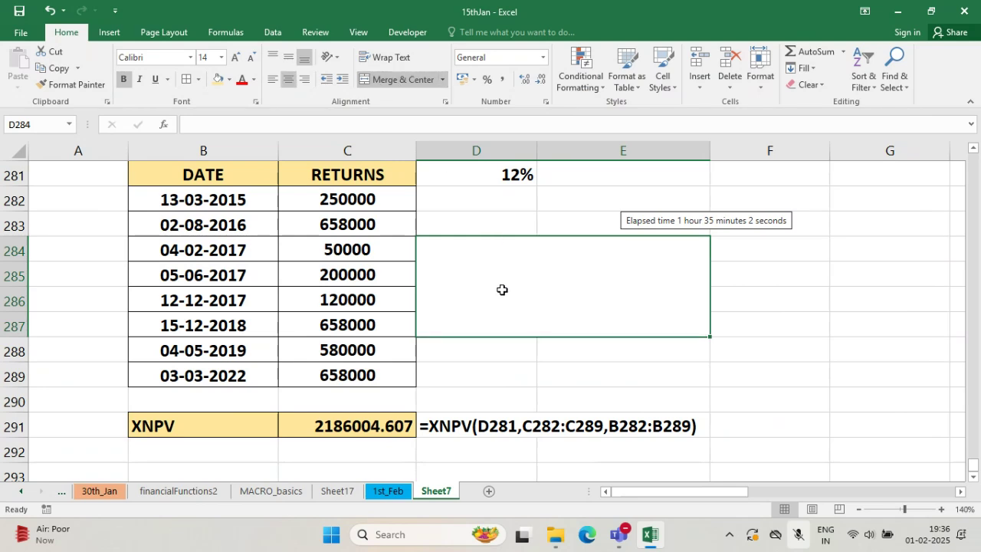
- Enter the note "XNPV () CALCULATES THE NPV CONSIDERING THE DATE-WISE RETURNS" in the merged cell D284
{"action": "type", "text": "XNPV"}
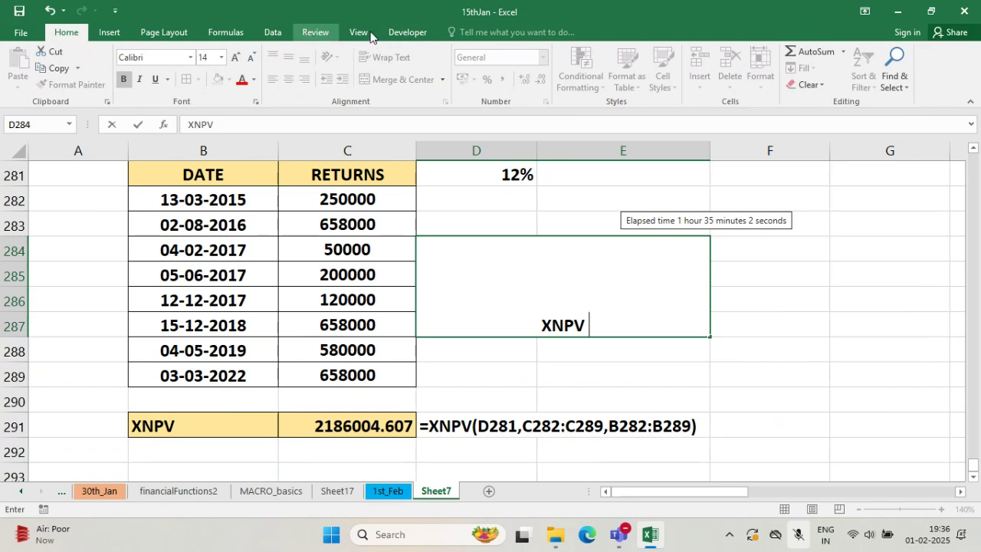
{"action": "type", "text": " ()"}
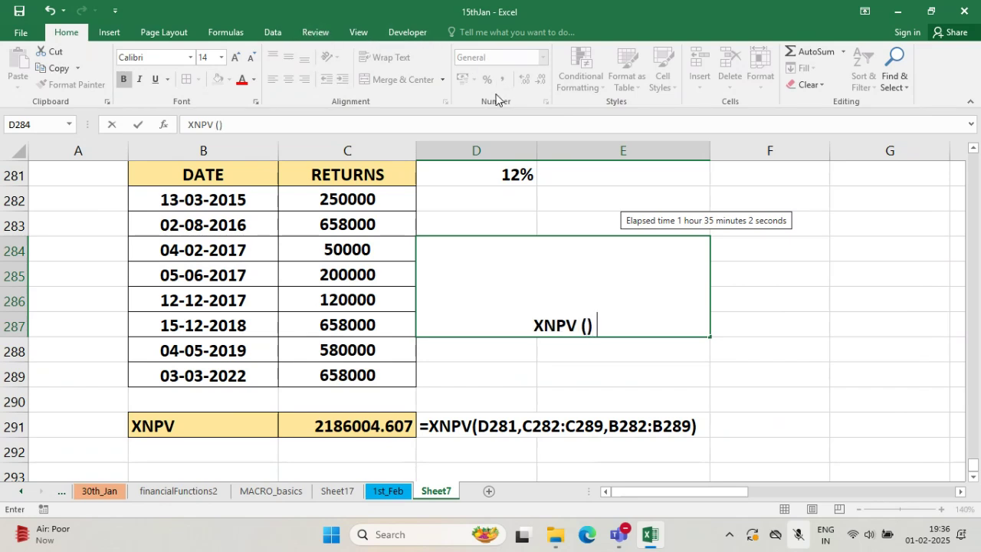
{"action": "type", "text": " CALCULA"}
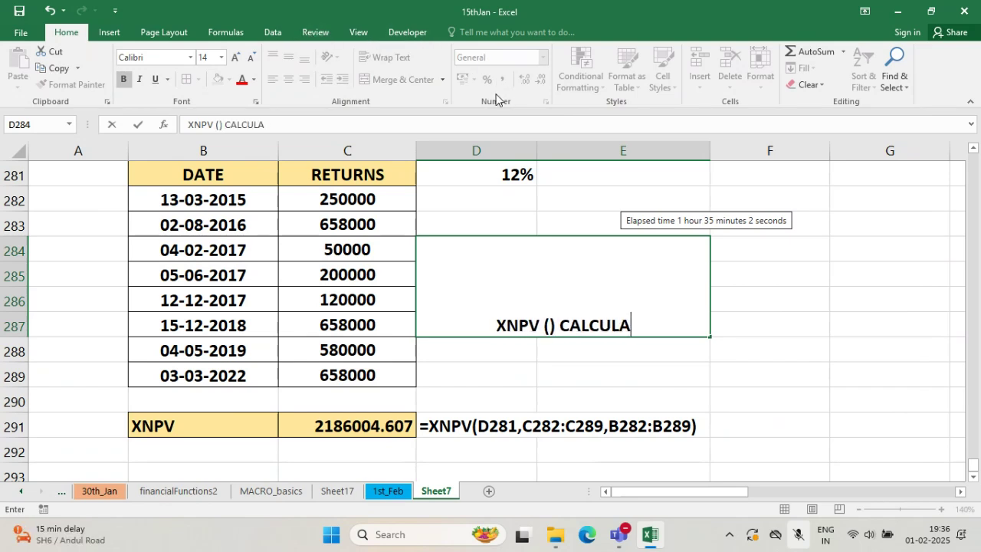
{"action": "type", "text": "TES THE "}
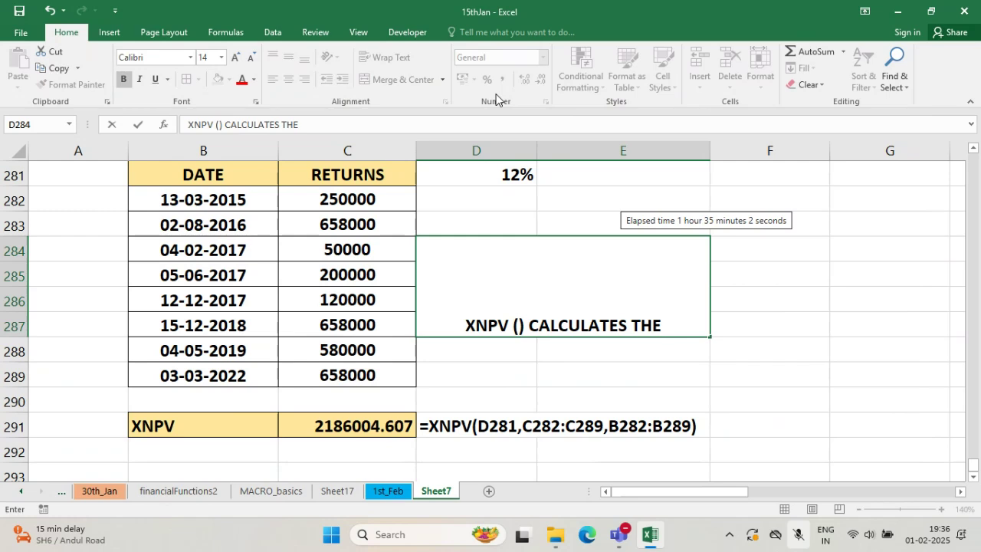
{"action": "type", "text": "NP"}
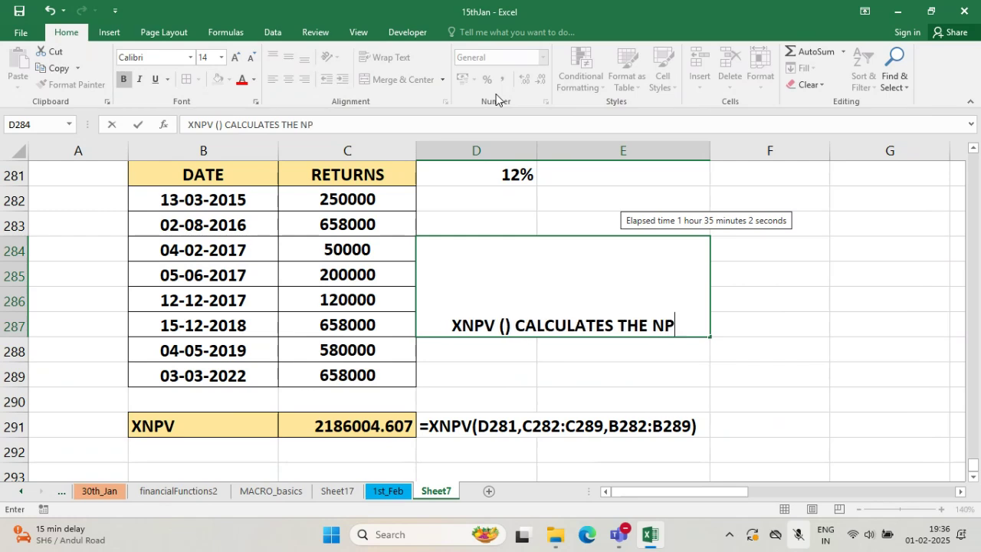
{"action": "type", "text": "V CONSIDERING "}
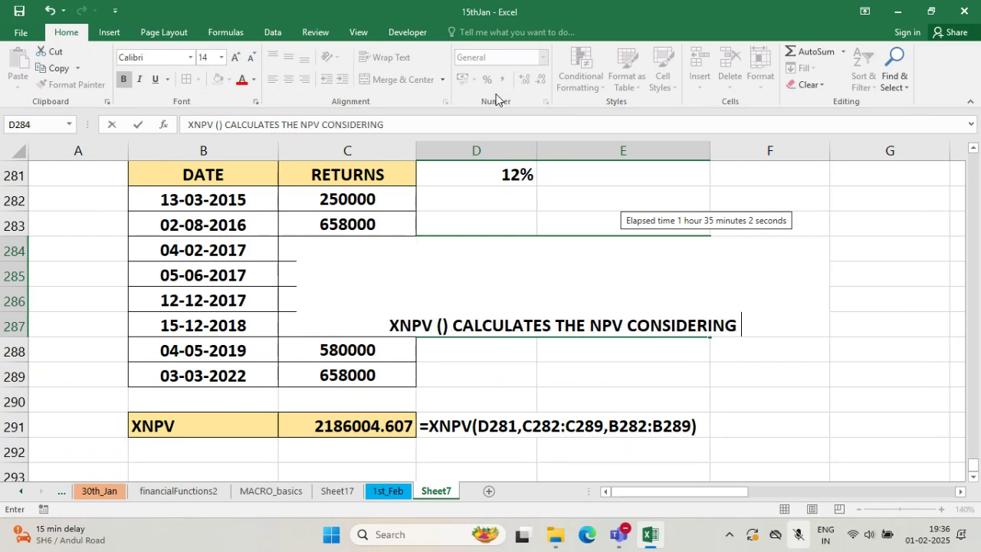
{"action": "type", "text": "THE DATES"}
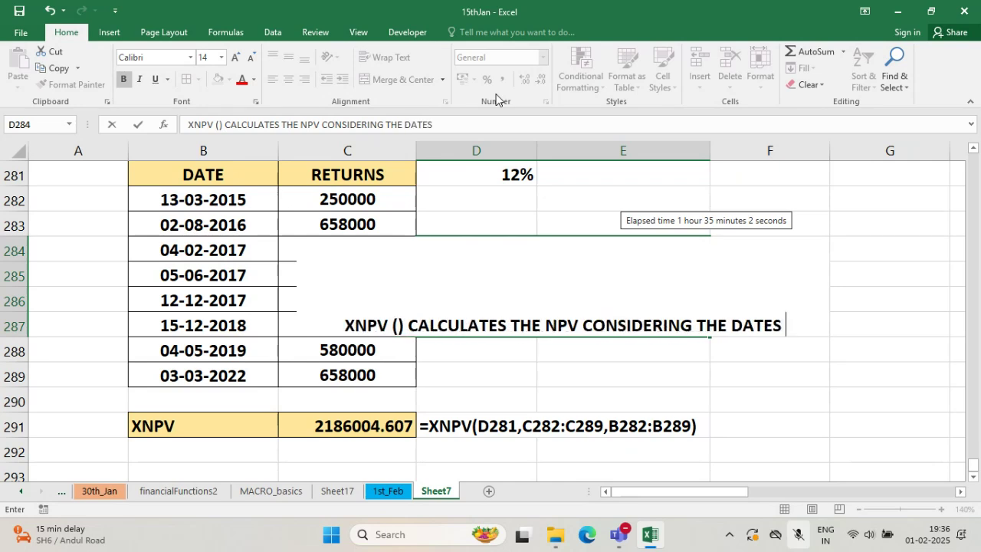
{"action": "key", "text": "BackSpace"}
{"action": "type", "text": "-"}
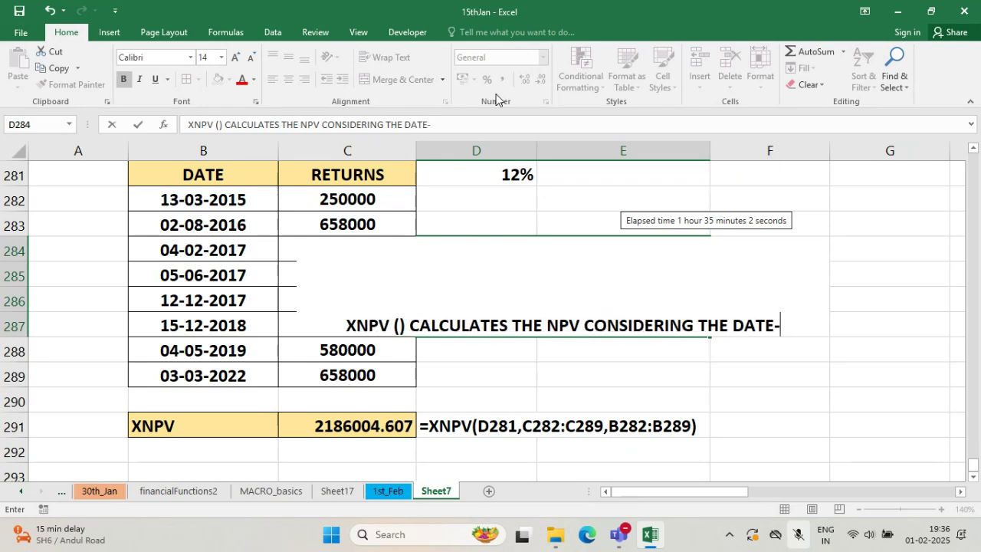
{"action": "type", "text": "WISE R"}
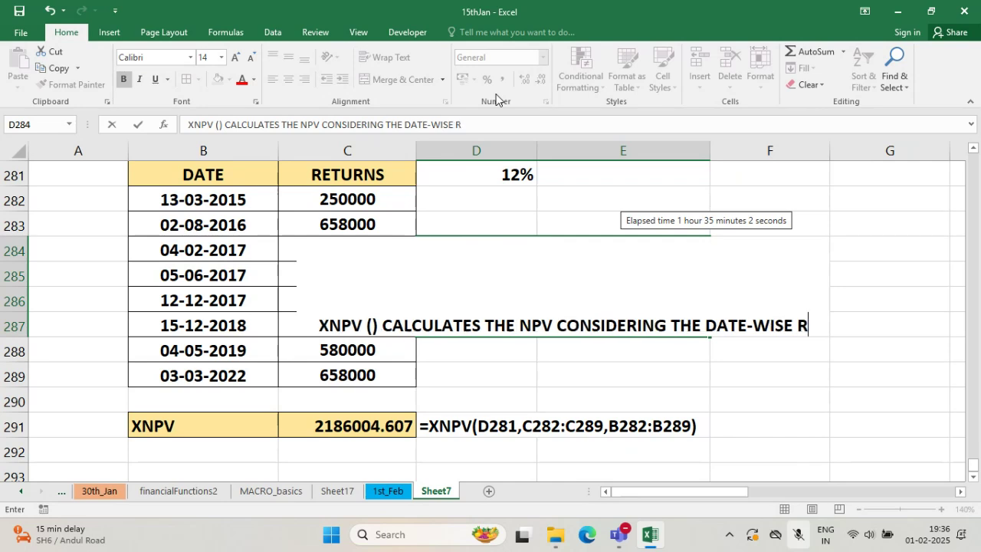
{"action": "type", "text": "ETURNS"}
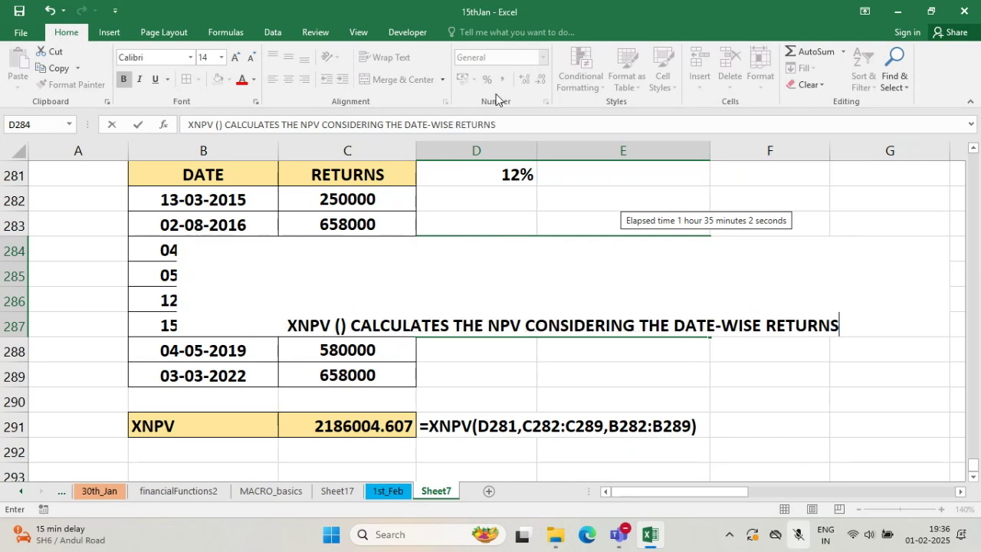
{"action": "key", "text": "ctrl+Return"}
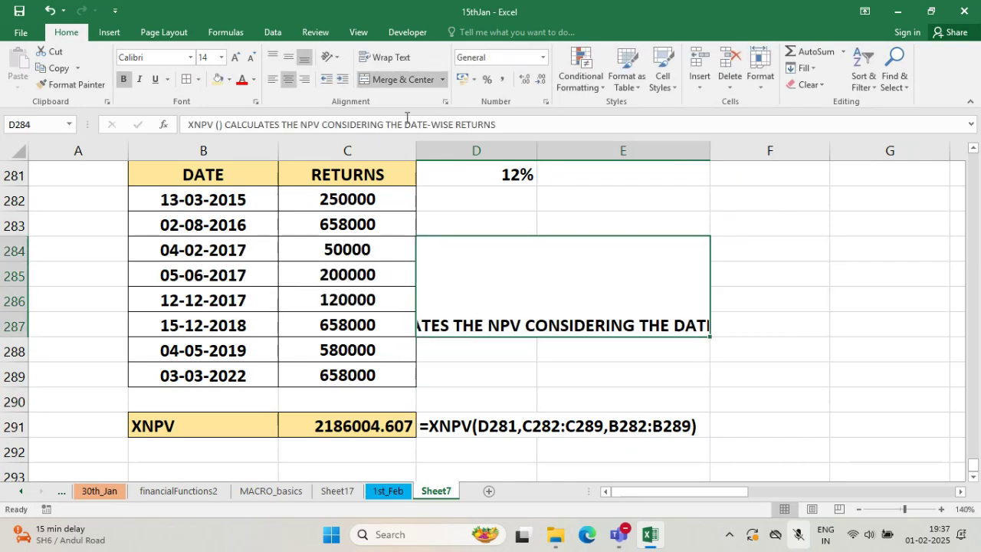
- Wrap and vertically middle-align the note in D284:E287 and give the merged cell borders
{"action": "left_click", "coordinate": [383, 58]}
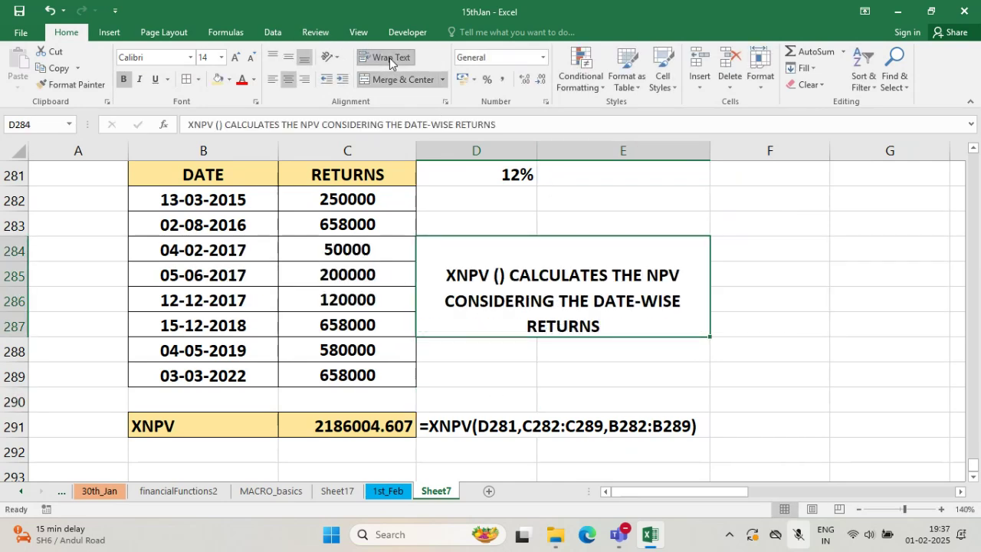
{"action": "left_click", "coordinate": [288, 57]}
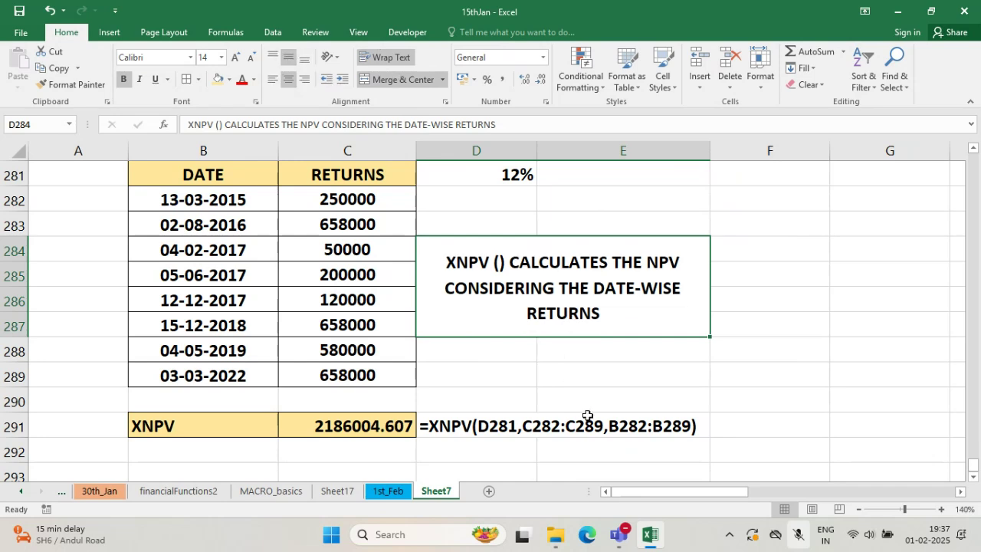
{"action": "left_click", "coordinate": [606, 400]}
{"action": "left_click", "coordinate": [518, 243]}
{"action": "left_click", "coordinate": [189, 80]}
{"action": "left_click", "coordinate": [797, 265]}
{"action": "left_click", "coordinate": [723, 190]}
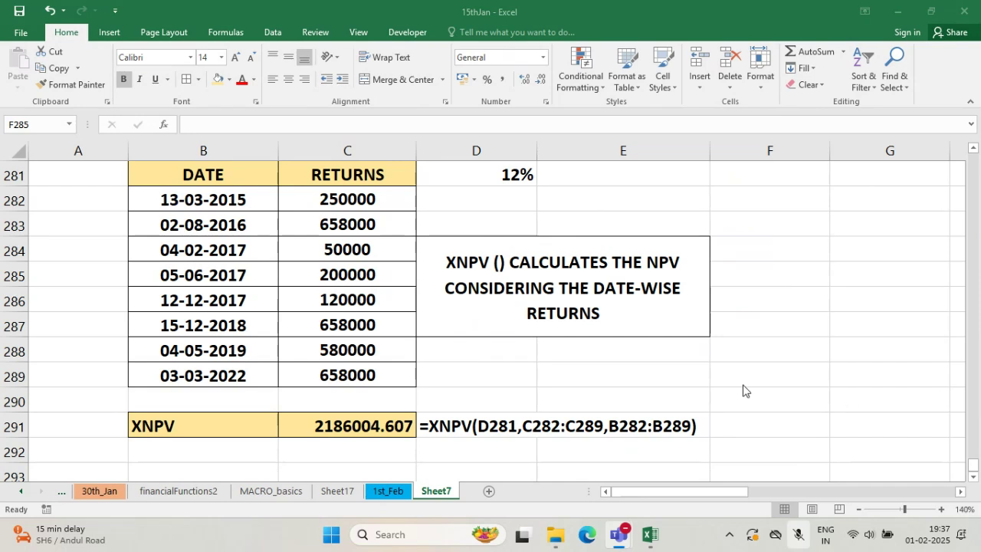
- Extend the XNPV note in D284 with the ending "WHICH MAY OR MAY NOT BE EQUALLY DISTRIBUTED"
{"action": "left_click", "coordinate": [608, 314]}
{"action": "double_click", "coordinate": [608, 314]}
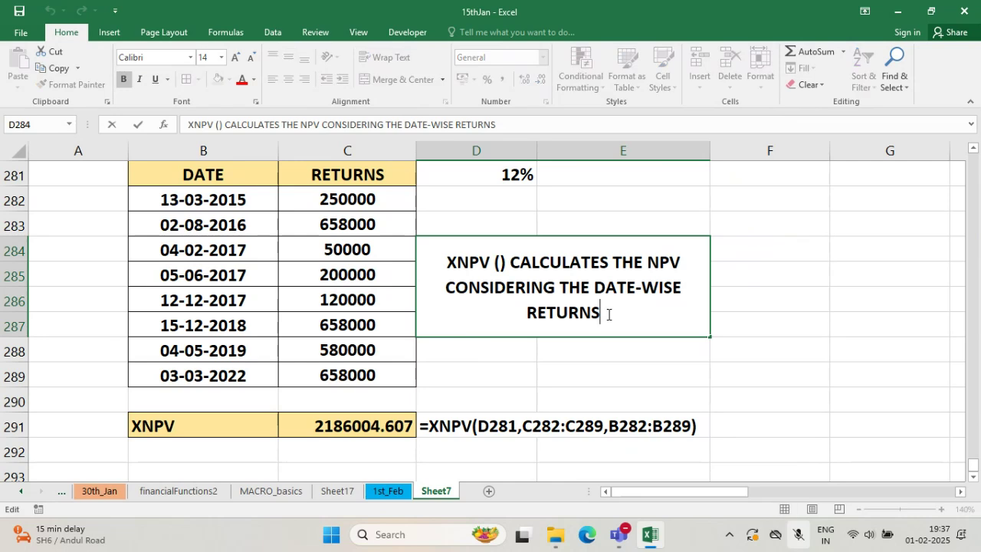
{"action": "type", "text": "WICH"}
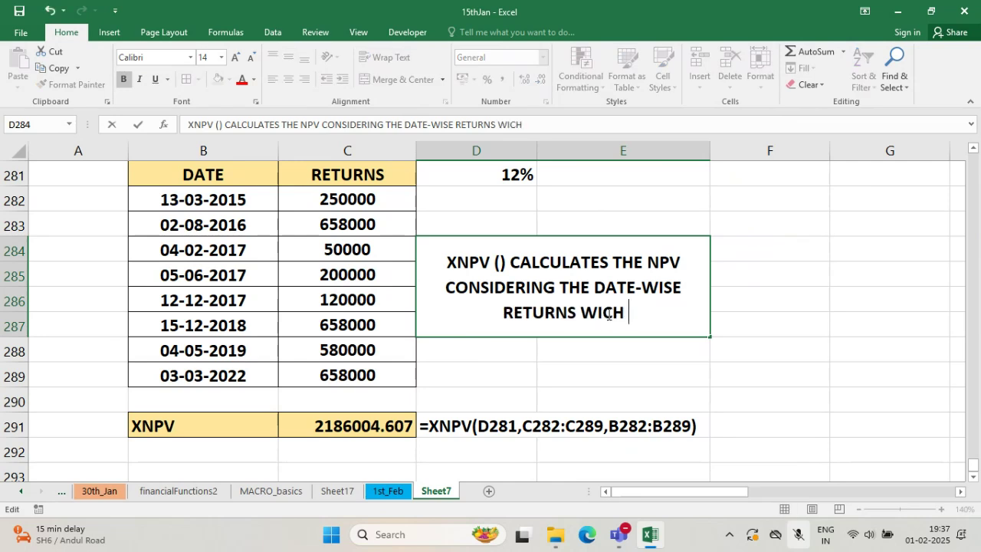
{"action": "key", "text": "BackSpace"}
{"action": "key", "text": "BackSpace"}
{"action": "key", "text": "BackSpace"}
{"action": "key", "text": "BackSpace"}
{"action": "type", "text": "HICH MAY OR MAY N"}
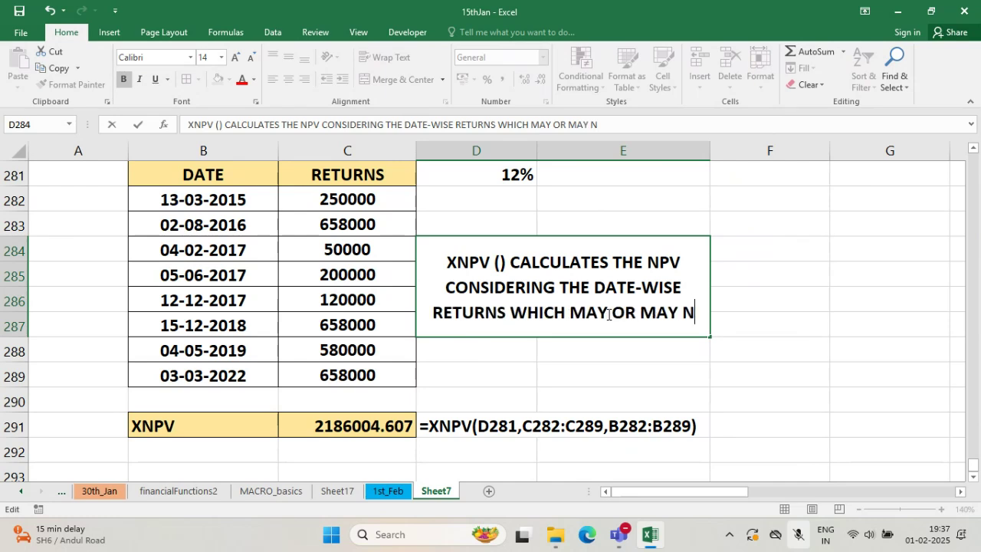
{"action": "type", "text": "OT BE "}
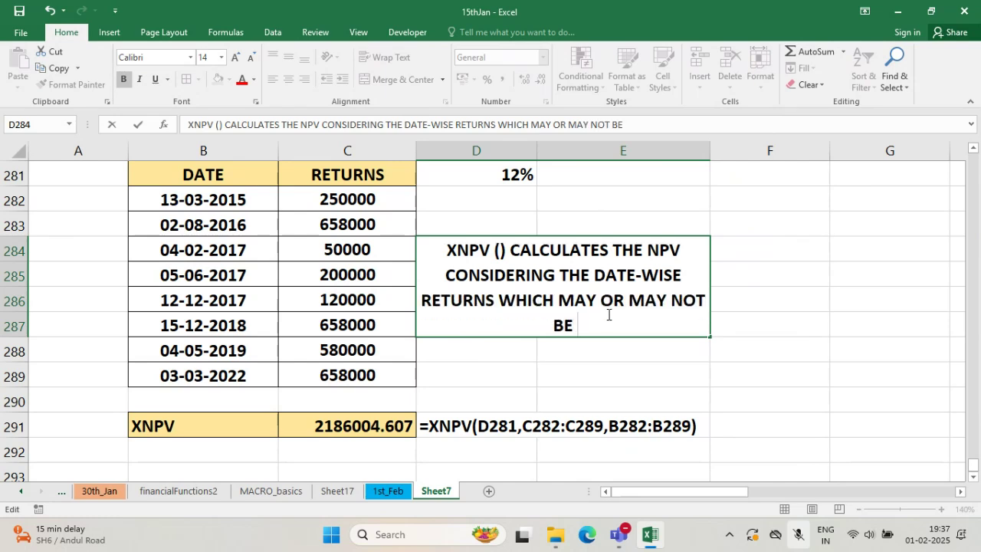
{"action": "type", "text": "EQUALLY"}
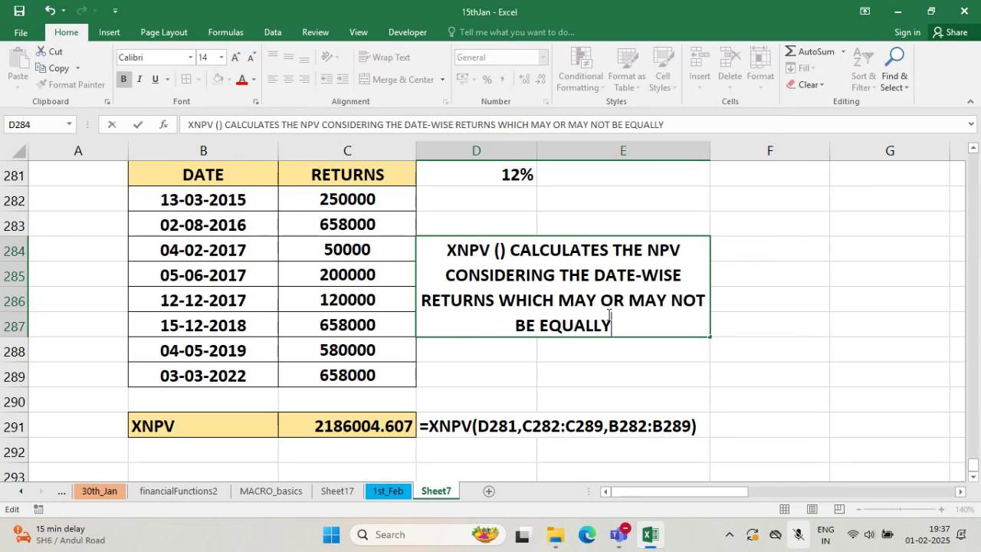
{"action": "type", "text": " DISTRIBUTED"}
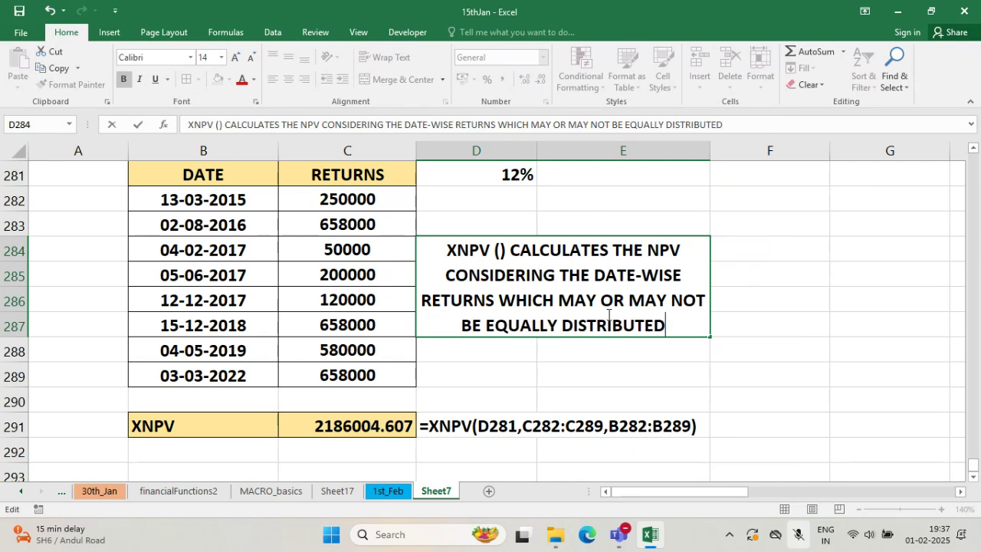
{"action": "key", "text": "Return"}
{"action": "left_click", "coordinate": [668, 374]}
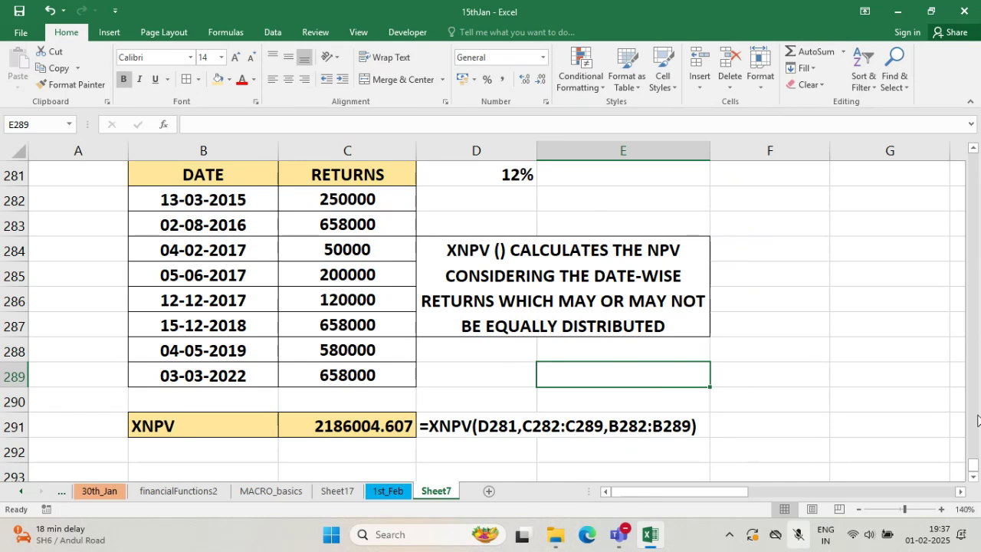
{"action": "left_click", "coordinate": [860, 340]}
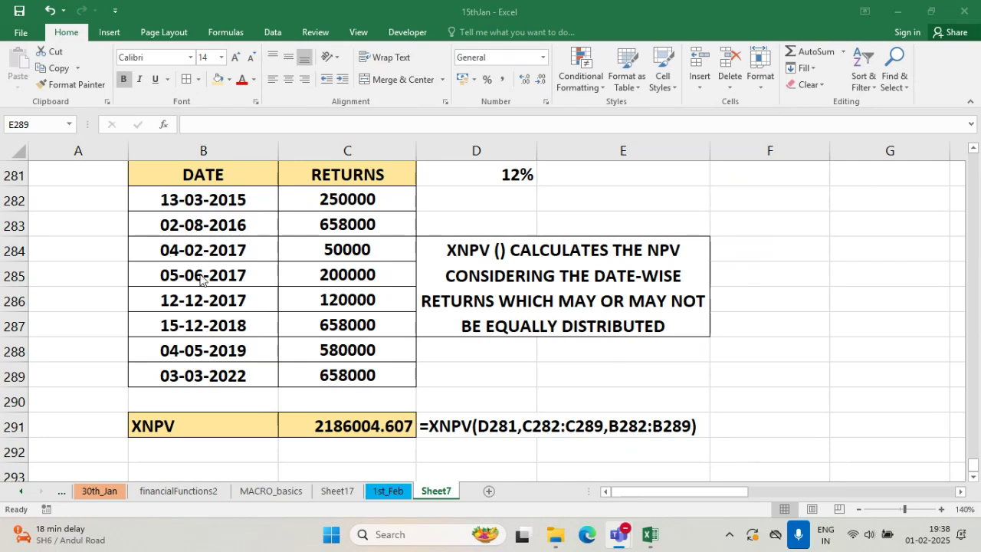
- Merge and center cells F270:G276 beside the XIRR cash flow tables, with middle alignment and wrapped text
{"action": "left_click", "coordinate": [626, 331]}
{"action": "left_click", "coordinate": [624, 331]}
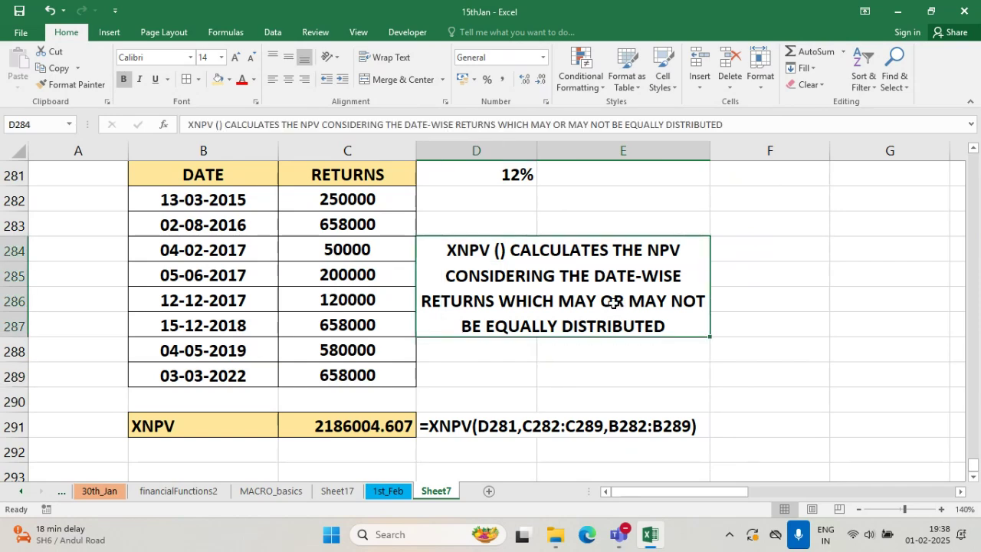
{"action": "scroll", "coordinate": [624, 345], "scroll_direction": "up", "scroll_amount": 4}
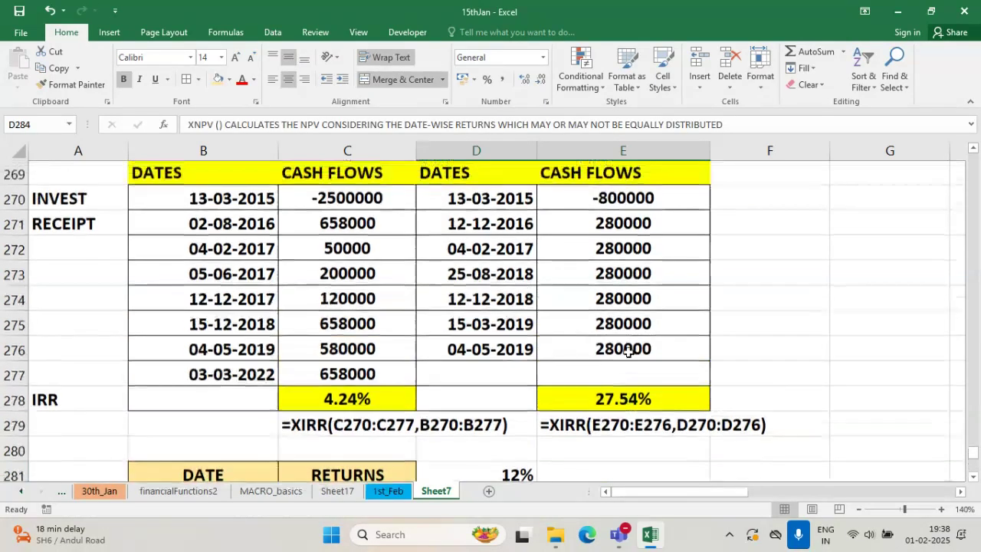
{"action": "left_click", "coordinate": [857, 312]}
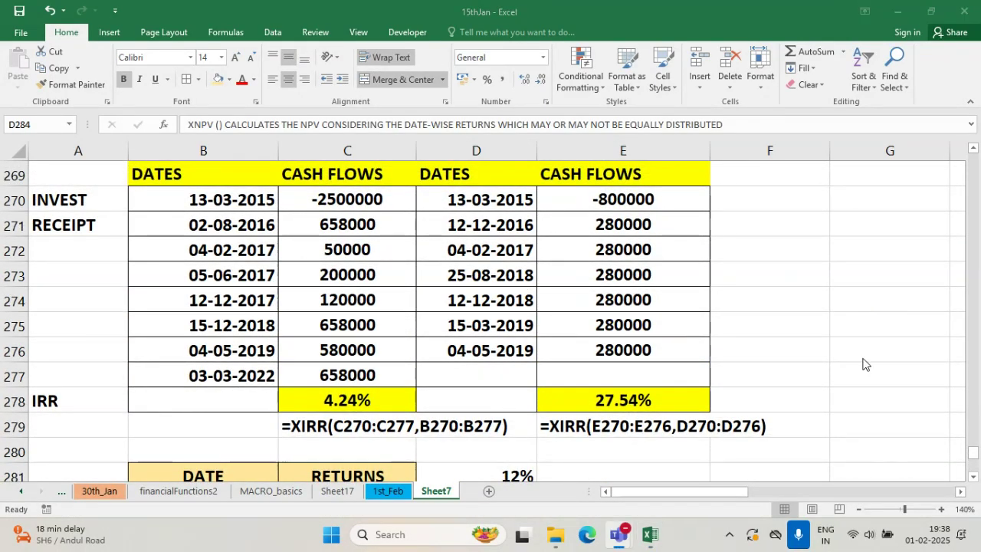
{"action": "left_click_drag", "start_coordinate": [766, 192], "coordinate": [839, 344]}
{"action": "left_click", "coordinate": [388, 78]}
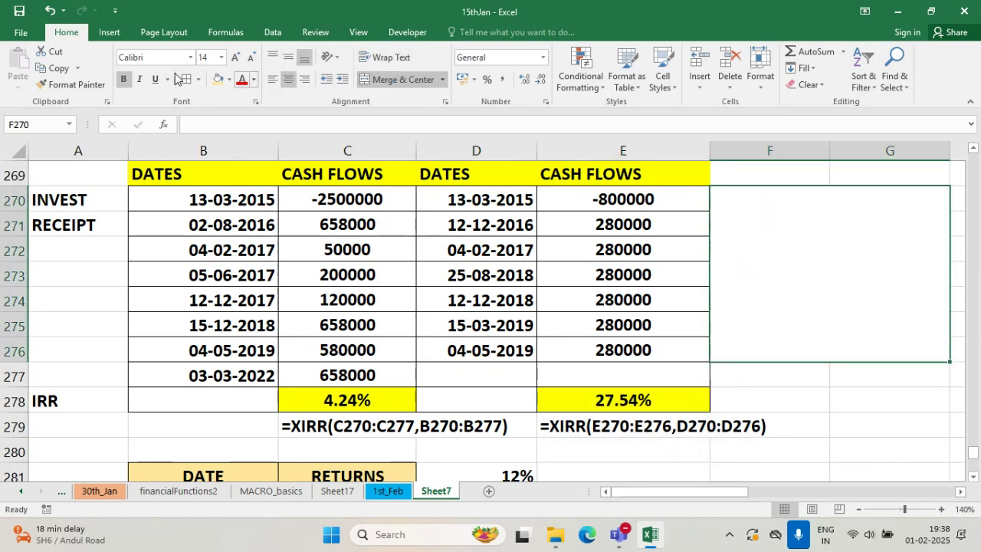
{"action": "left_click", "coordinate": [288, 57]}
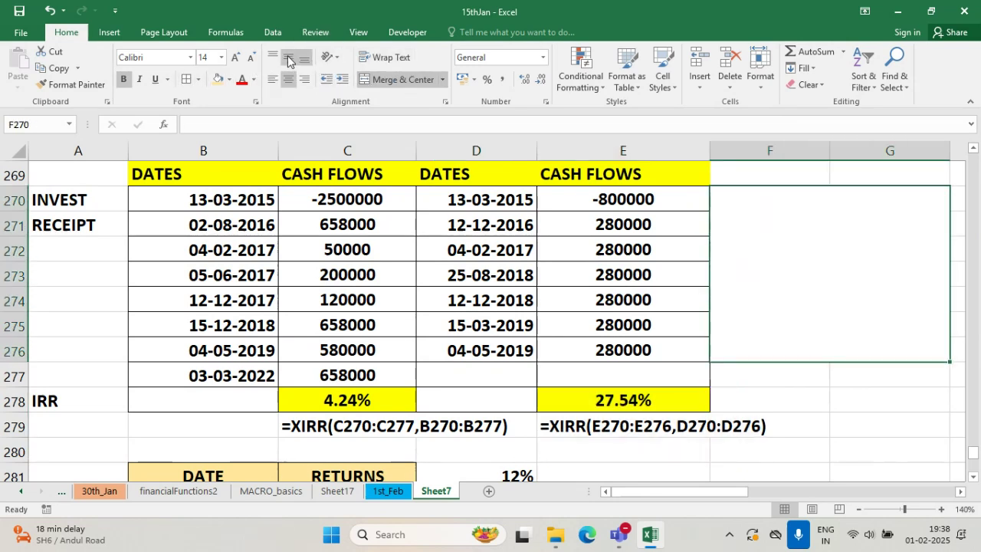
{"action": "left_click", "coordinate": [387, 57]}
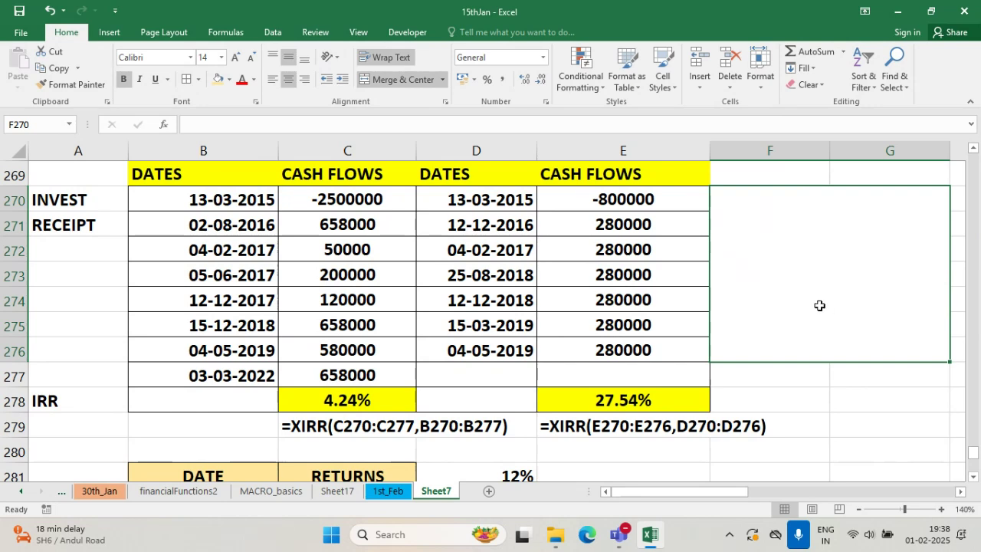
- Write "XIRR () CALCULATES THE INTERNAL RATE OF RETURN ON INVESTMENTS" in the merged cell F270
{"action": "double_click", "coordinate": [820, 286]}
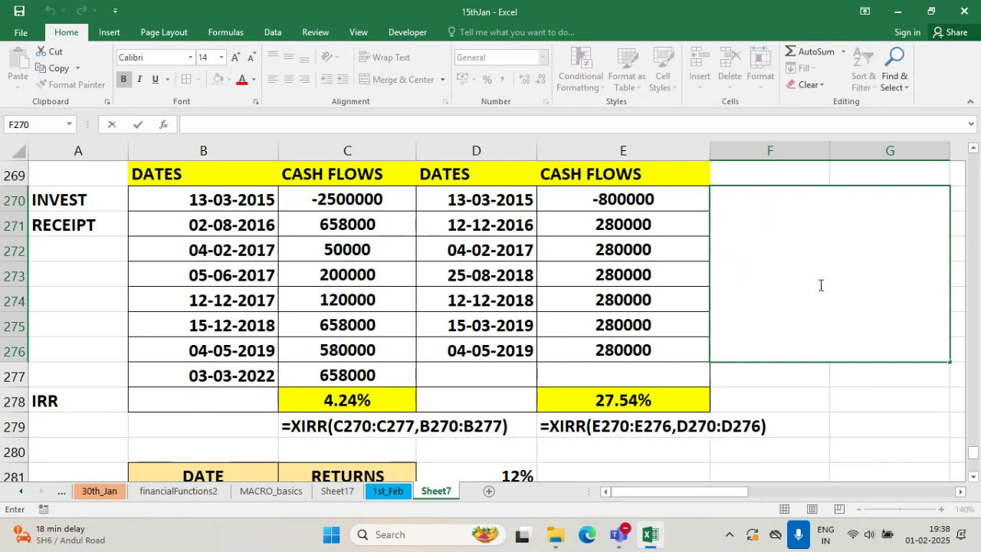
{"action": "type", "text": "XIRR"}
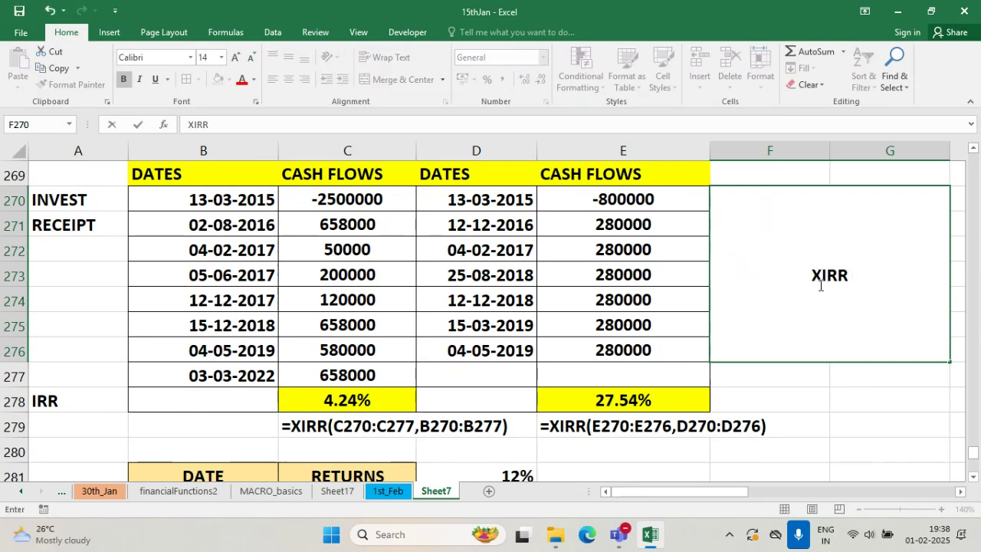
{"action": "type", "text": " () CAL"}
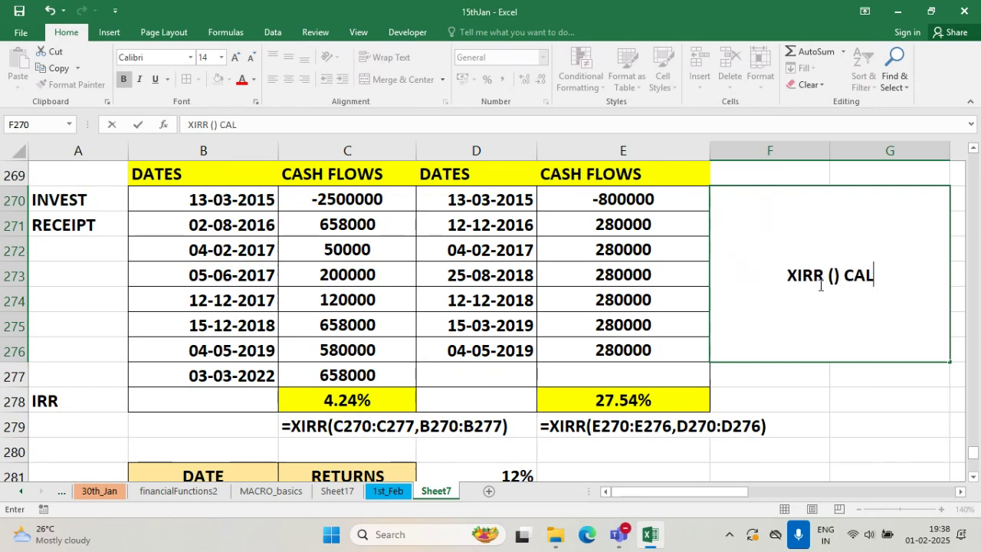
{"action": "type", "text": "CULATES THE "}
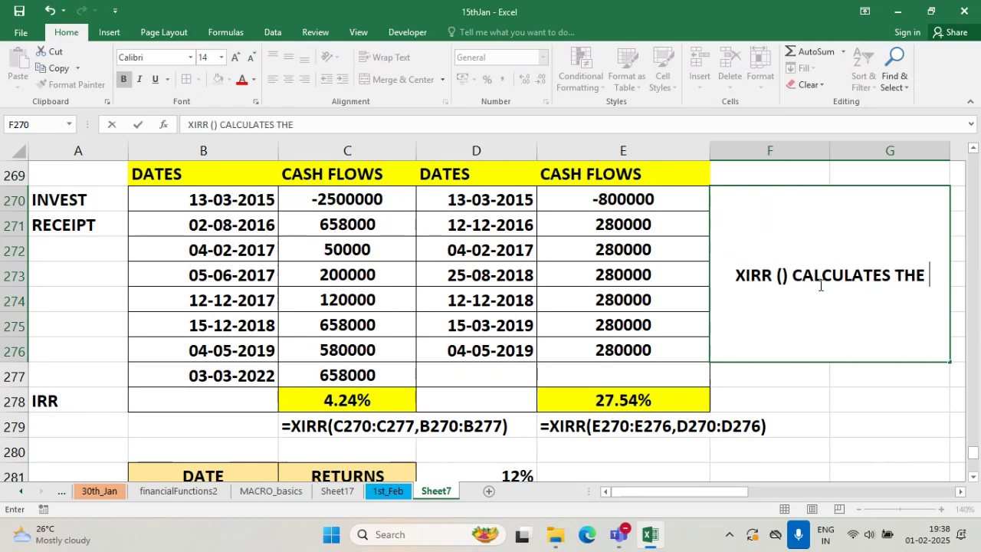
{"action": "type", "text": "INTERNA"}
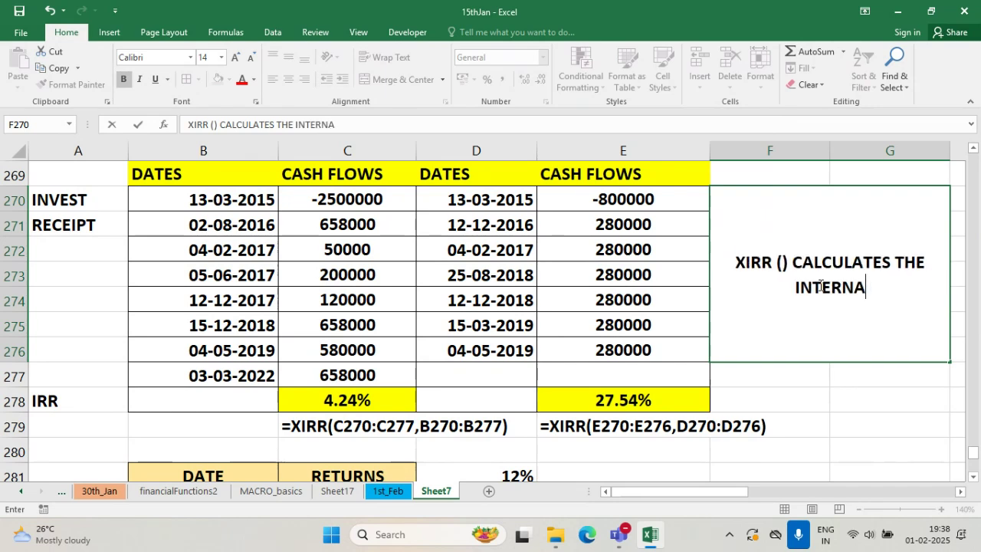
{"action": "type", "text": "L RATE OF "}
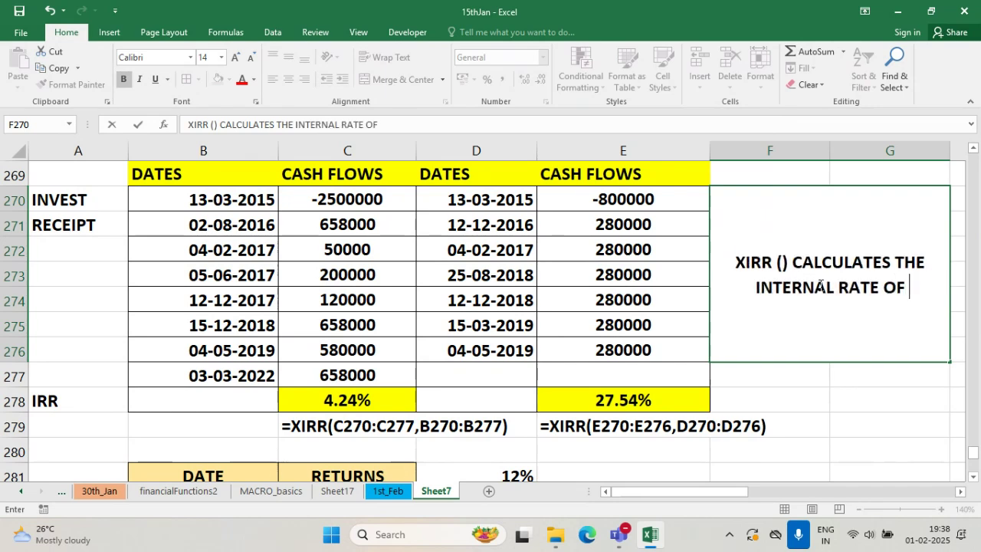
{"action": "type", "text": "RETURN ON "}
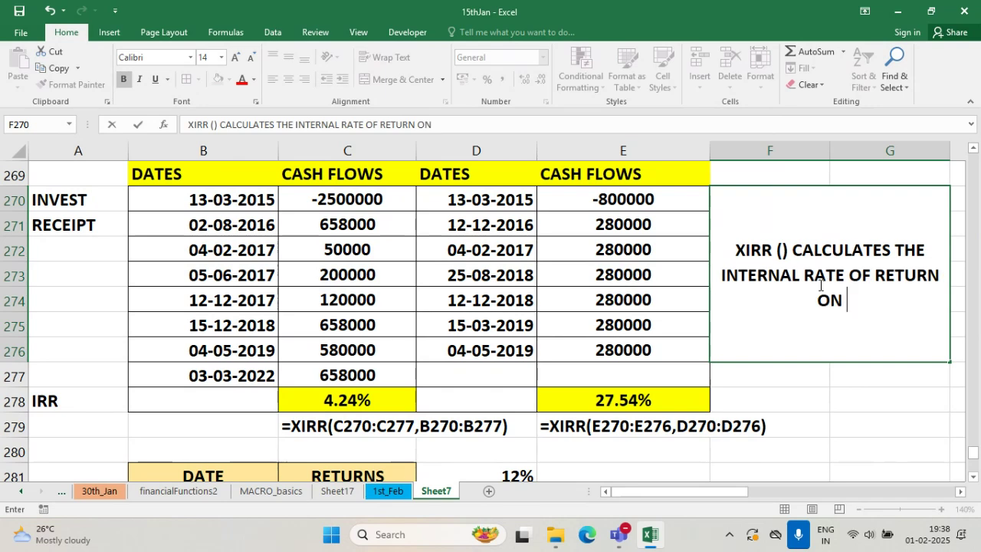
{"action": "type", "text": "INVE"}
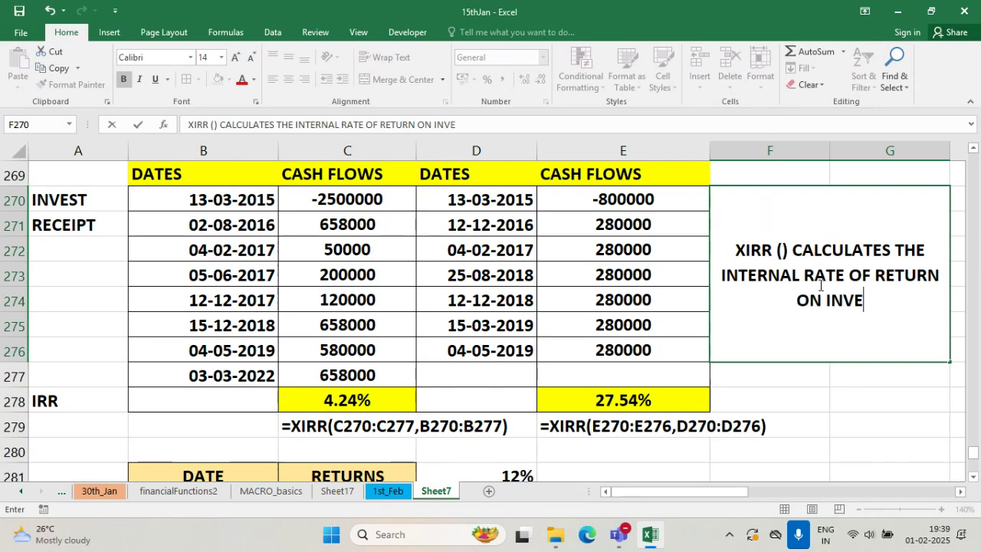
{"action": "type", "text": "STMENTS"}
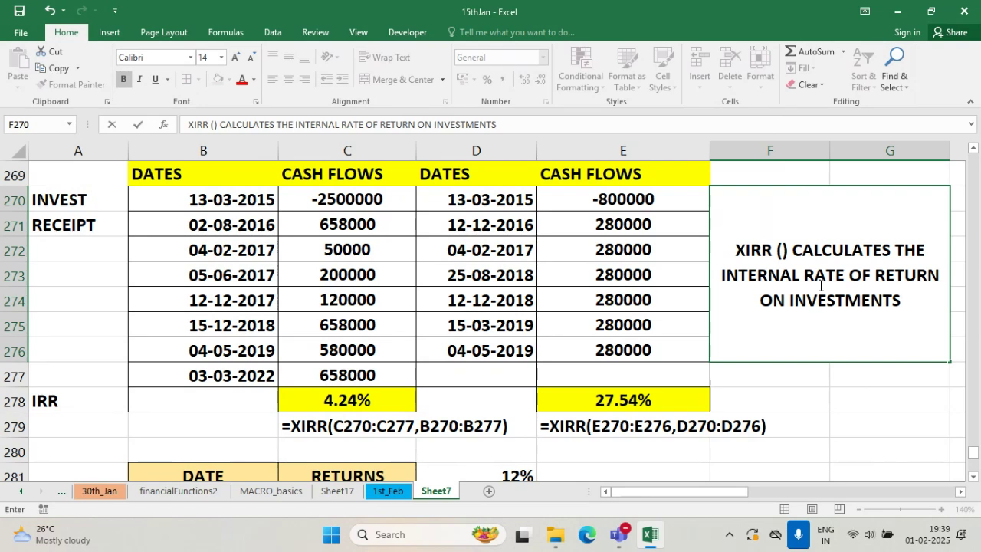
- Replace the word "INVESTMENTS" in the XIRR note with "DATE-WISE RETURNS FROM INVESTMENT"
{"action": "key", "text": "BackSpace"}
{"action": "key", "text": "BackSpace"}
{"action": "key", "text": "BackSpace"}
{"action": "key", "text": "BackSpace"}
{"action": "key", "text": "BackSpace"}
{"action": "key", "text": "BackSpace"}
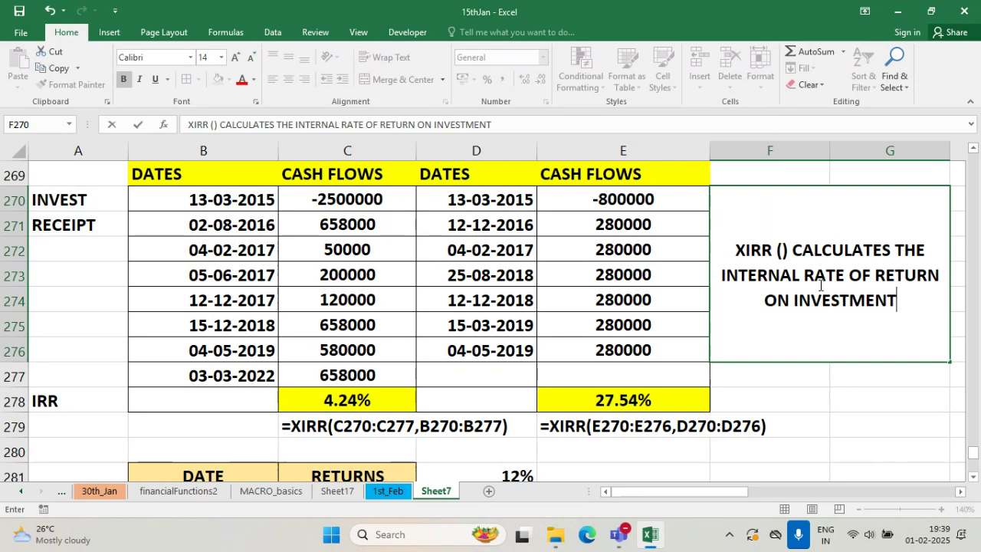
{"action": "key", "text": "BackSpace"}
{"action": "key", "text": "BackSpace"}
{"action": "key", "text": "BackSpace"}
{"action": "key", "text": "BackSpace"}
{"action": "key", "text": "BackSpace"}
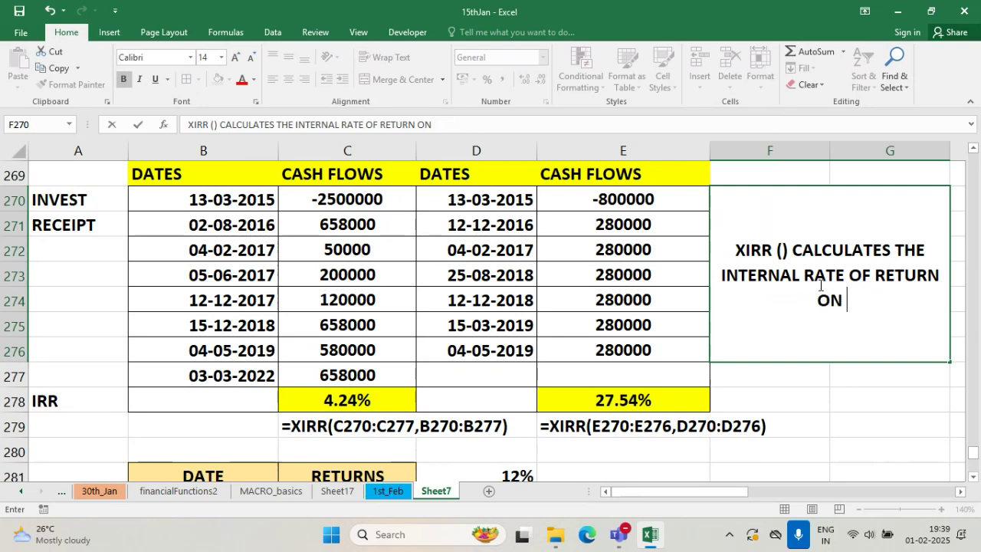
{"action": "type", "text": "RETURN"}
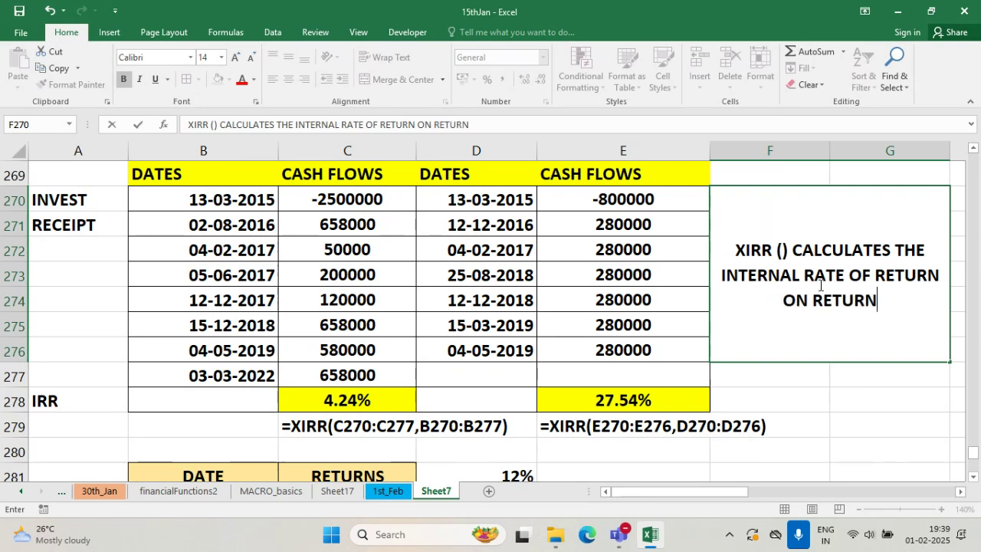
{"action": "type", "text": "S FROM INVESTMENT"}
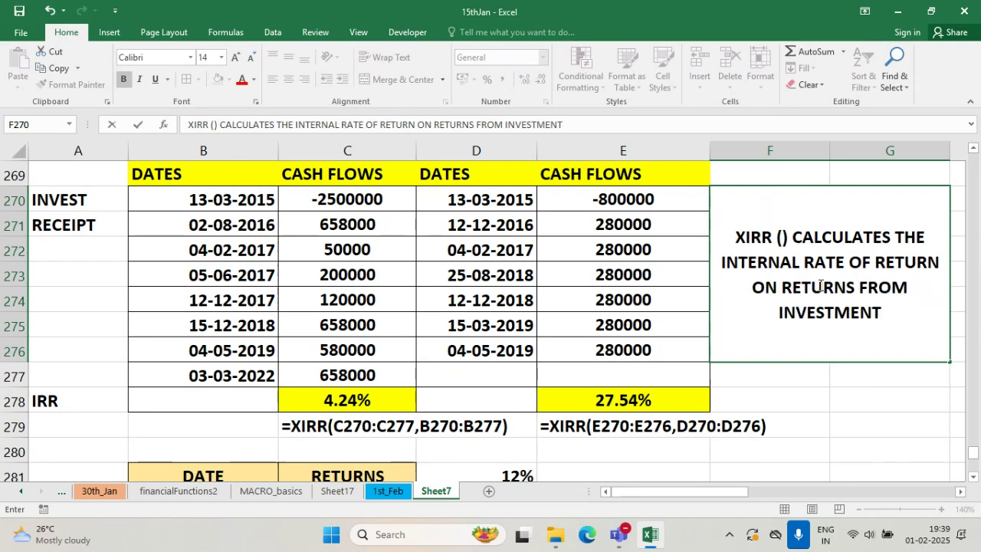
{"action": "left_click", "coordinate": [782, 286]}
{"action": "type", "text": "DATE-WISE"}
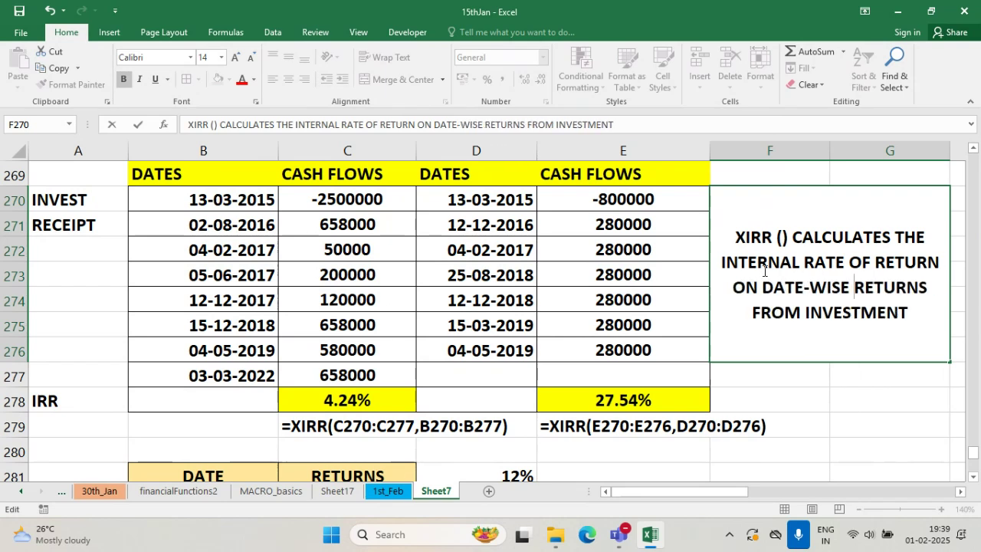
- Append "WHICH MAY OR MAY NOT BE EQUALLY DISTRIBUTED" to the XIRR note in F270 and commit the entry
{"action": "type", "text": "WHIC"}
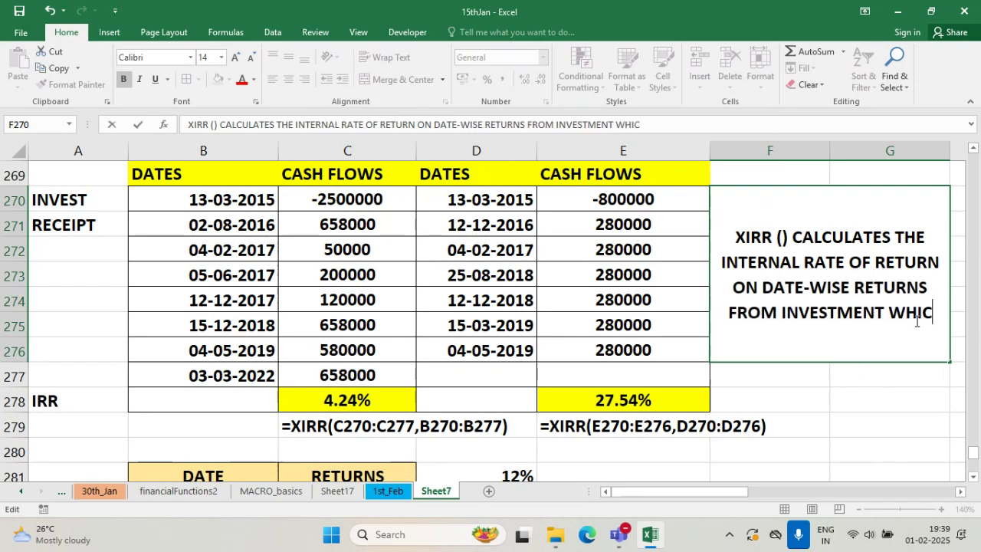
{"action": "type", "text": "H MAY OR MAY "}
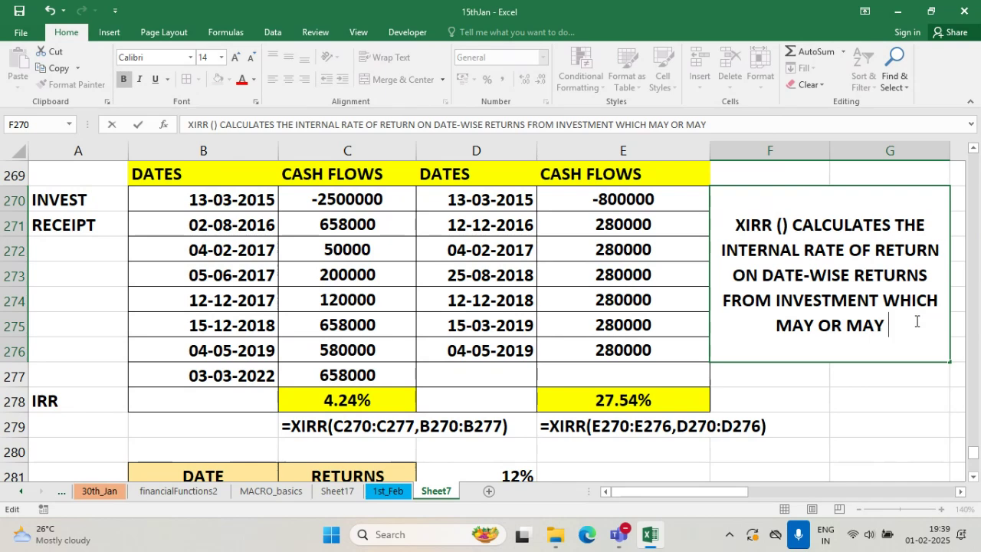
{"action": "type", "text": "NOT BE E"}
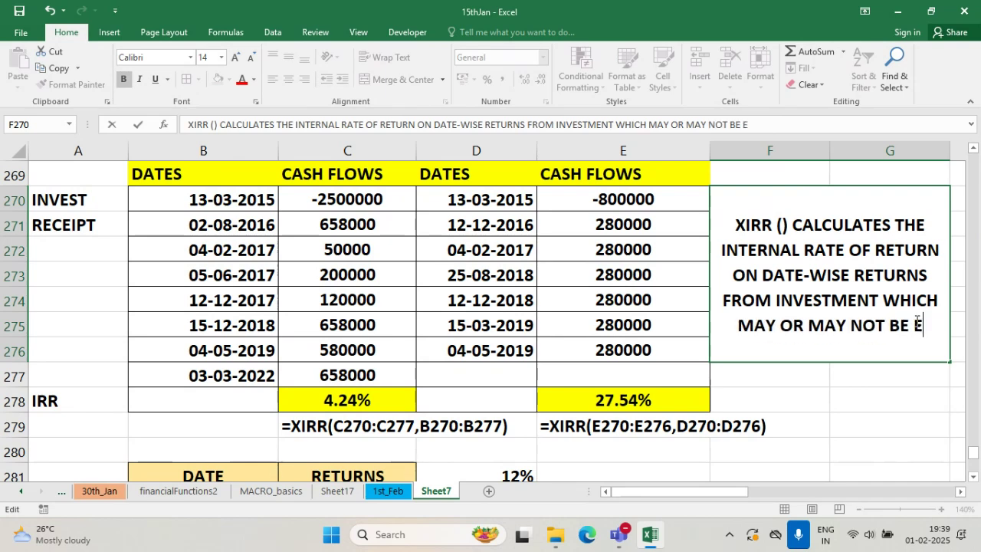
{"action": "type", "text": "QUALL"}
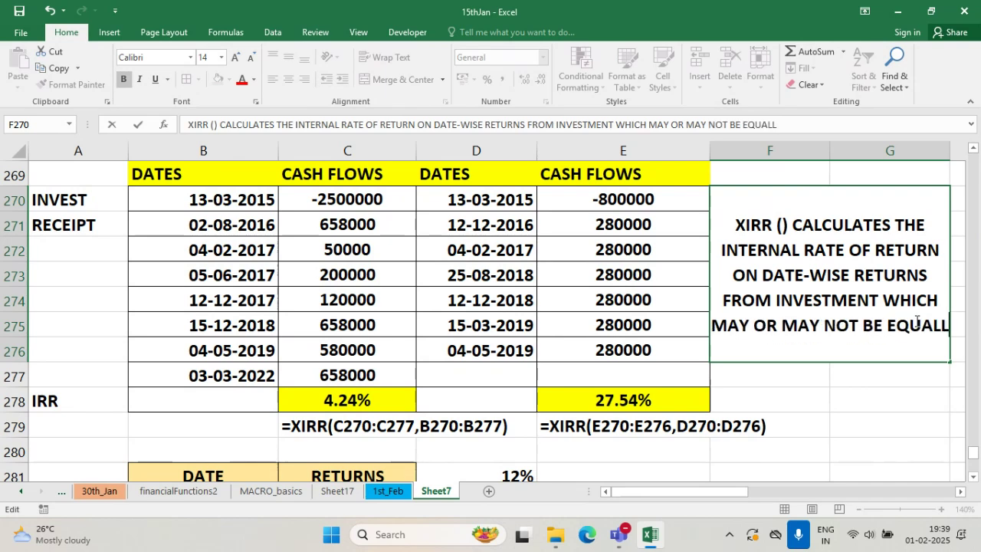
{"action": "type", "text": "Y DISTRIBUTED"}
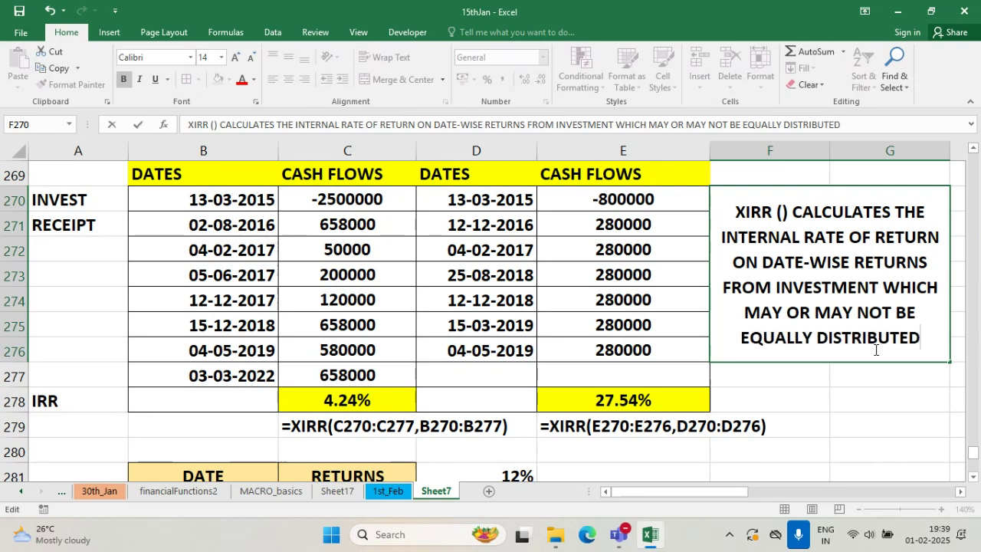
{"action": "left_click", "coordinate": [814, 383]}
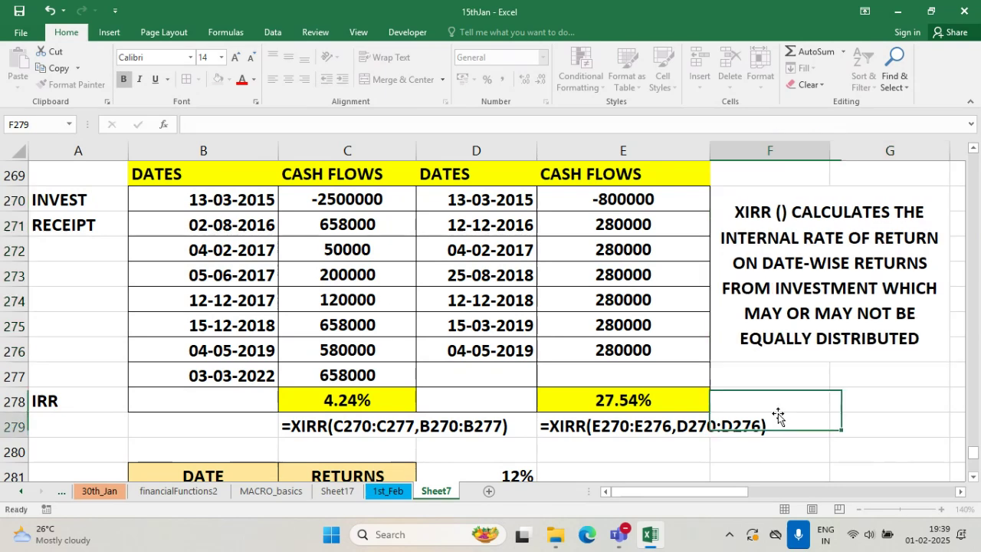
{"action": "left_click", "coordinate": [835, 310]}
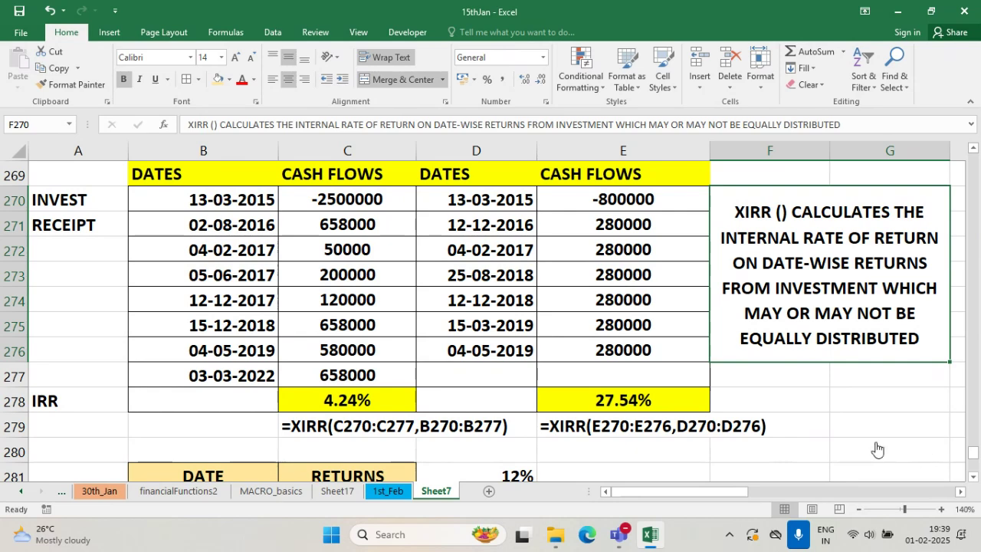
- Switch to the Teams live event and read through the newest attendee questions in the Q&A
{"action": "key", "text": "alt+Tab"}
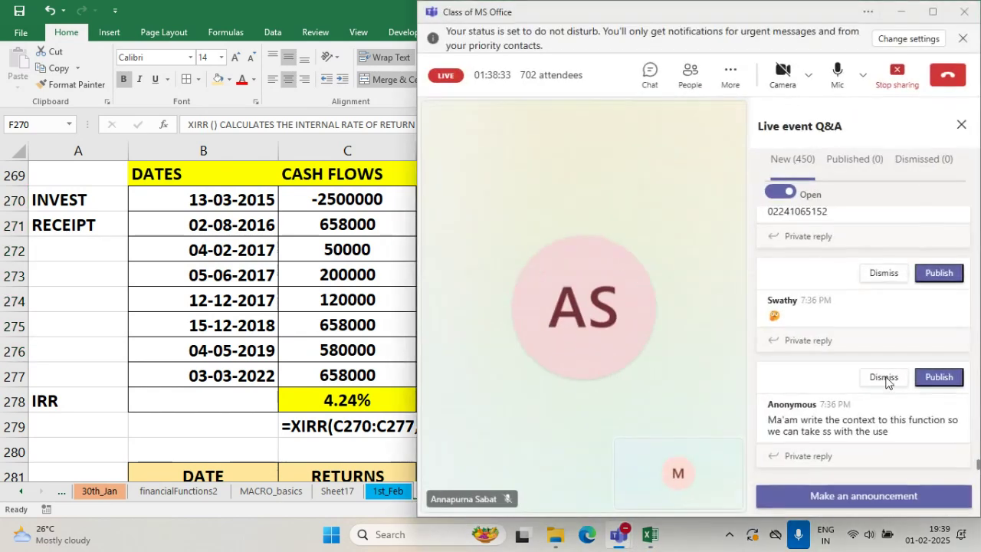
{"action": "scroll", "coordinate": [856, 360], "scroll_direction": "down", "scroll_amount": 3}
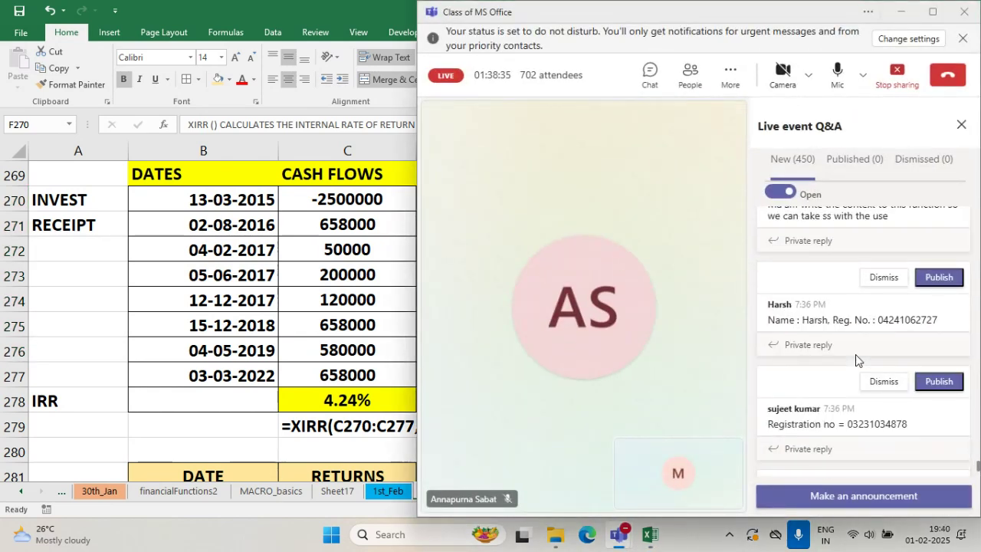
{"action": "scroll", "coordinate": [856, 360], "scroll_direction": "down", "scroll_amount": 3}
{"action": "scroll", "coordinate": [855, 354], "scroll_direction": "down", "scroll_amount": 6}
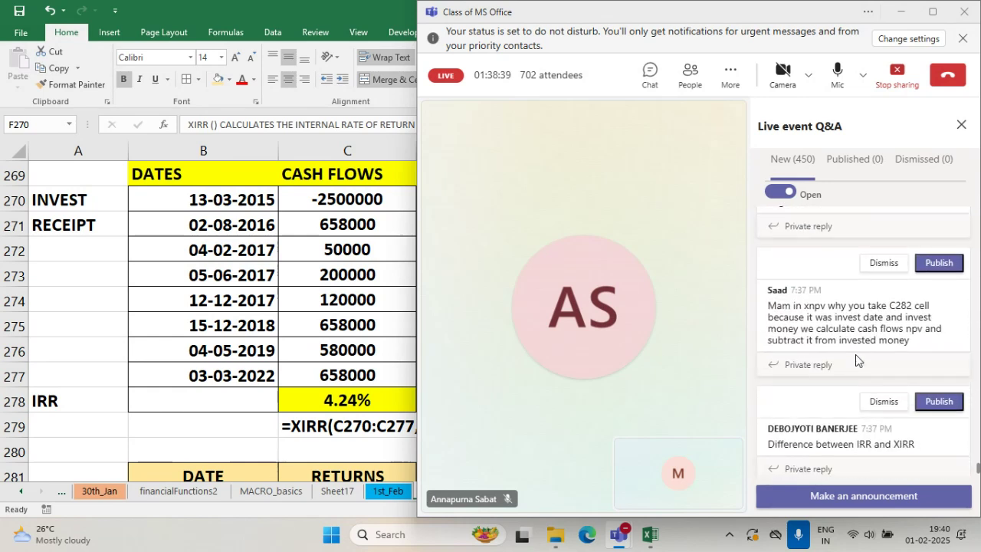
{"action": "scroll", "coordinate": [855, 354], "scroll_direction": "down", "scroll_amount": 2}
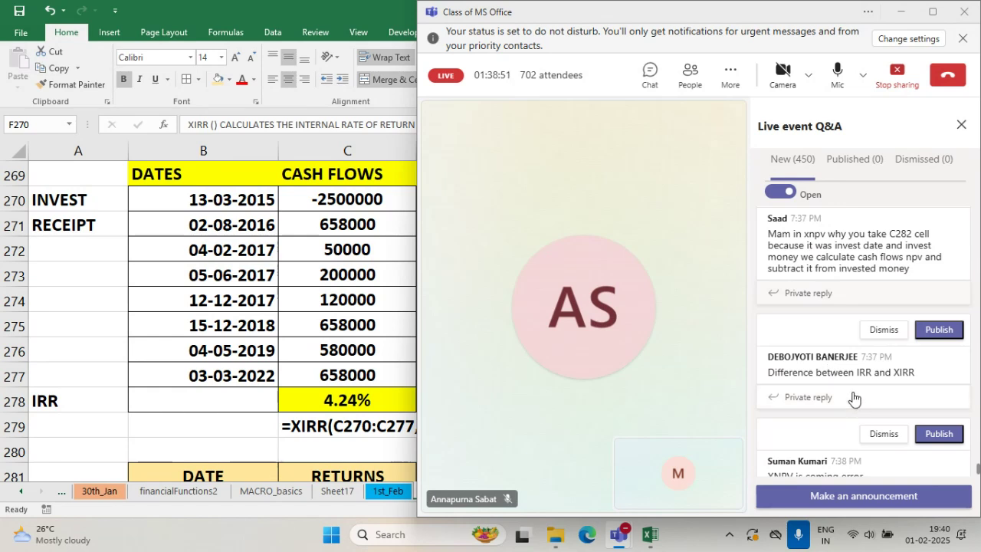
{"action": "scroll", "coordinate": [854, 391], "scroll_direction": "down", "scroll_amount": 1}
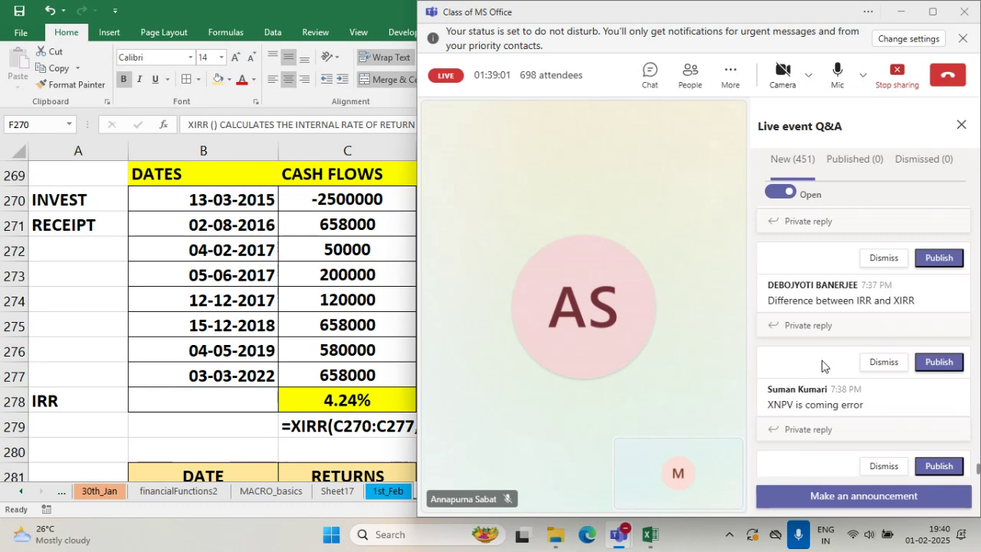
{"action": "scroll", "coordinate": [819, 357], "scroll_direction": "down", "scroll_amount": 1}
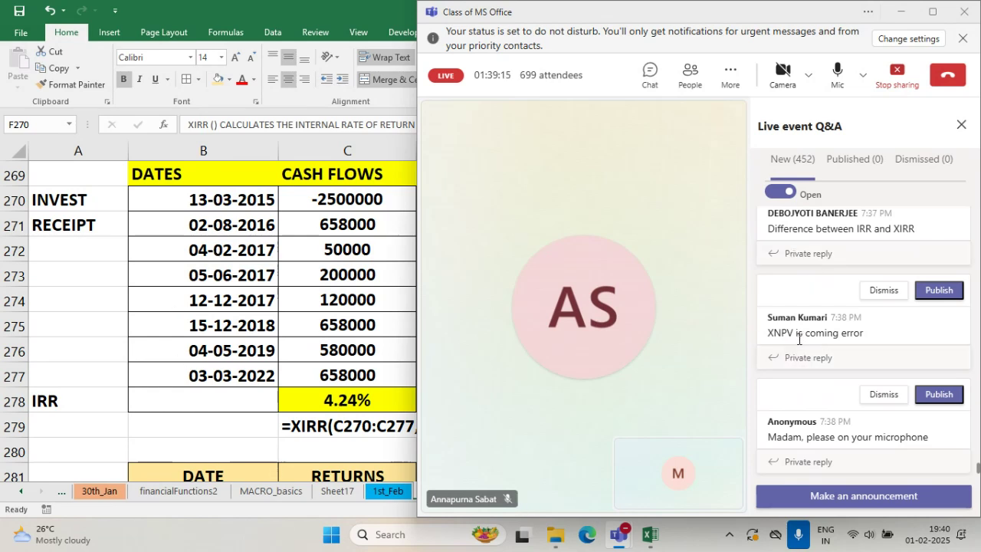
{"action": "scroll", "coordinate": [799, 353], "scroll_direction": "down", "scroll_amount": 3}
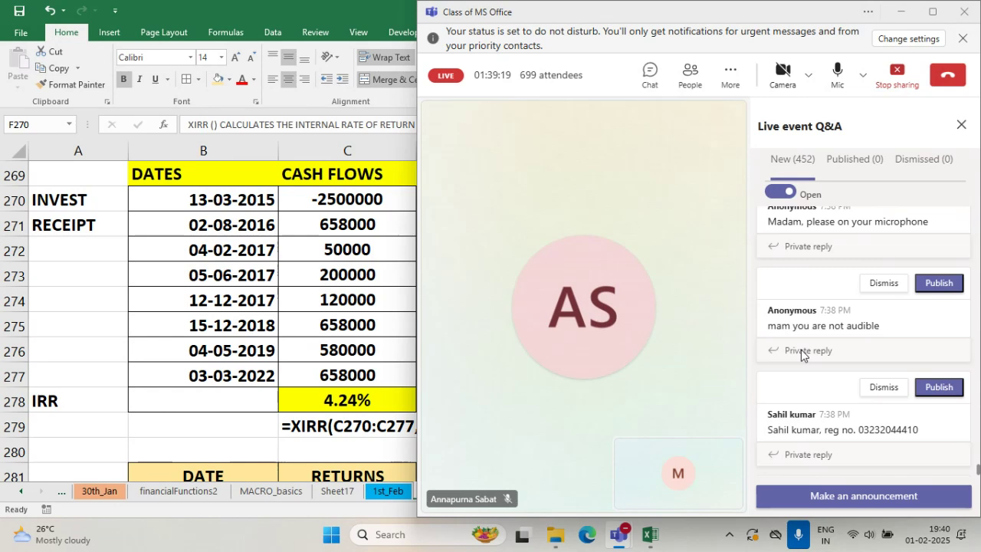
{"action": "scroll", "coordinate": [801, 353], "scroll_direction": "down", "scroll_amount": 3}
{"action": "scroll", "coordinate": [801, 352], "scroll_direction": "down", "scroll_amount": 2}
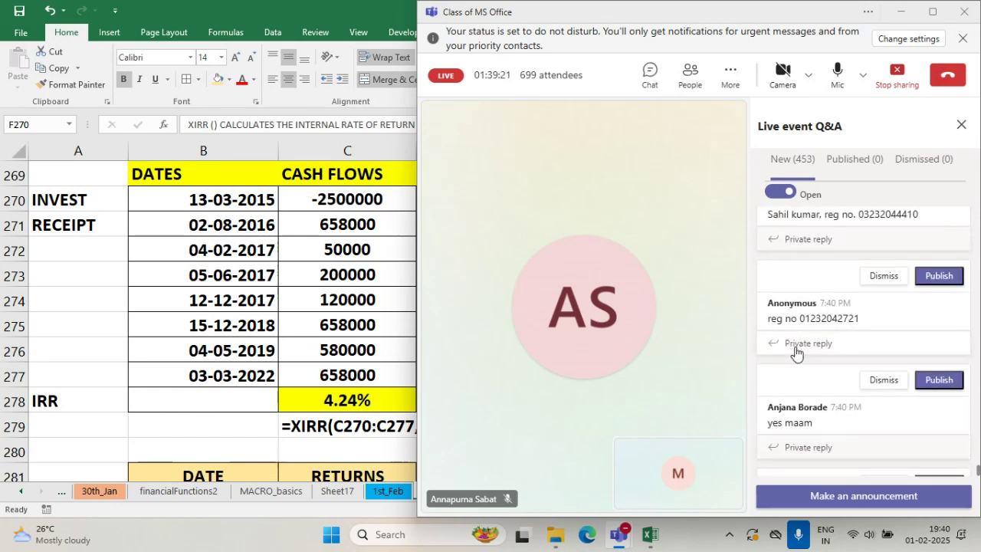
{"action": "scroll", "coordinate": [797, 353], "scroll_direction": "down", "scroll_amount": 2}
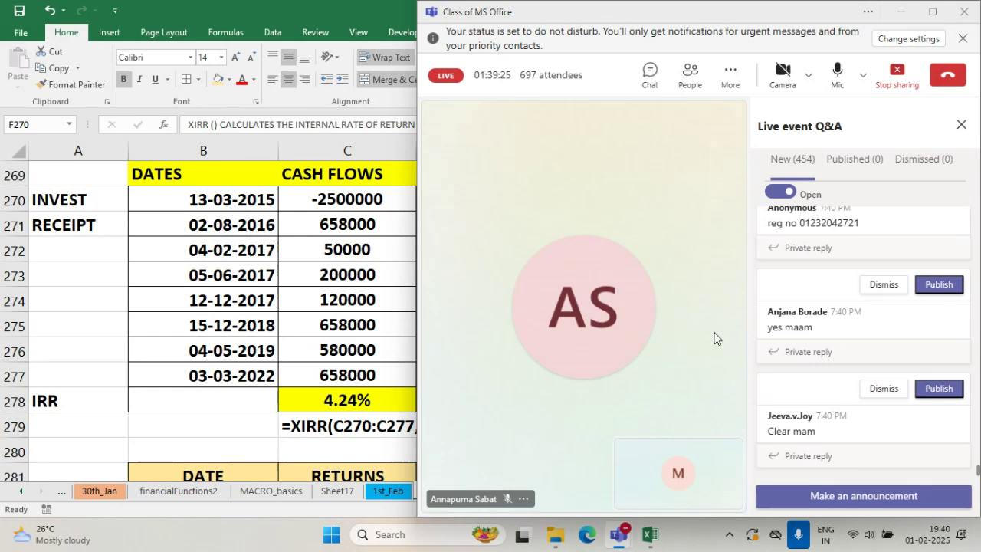
{"action": "scroll", "coordinate": [839, 364], "scroll_direction": "up", "scroll_amount": 2}
{"action": "scroll", "coordinate": [839, 364], "scroll_direction": "up", "scroll_amount": 1}
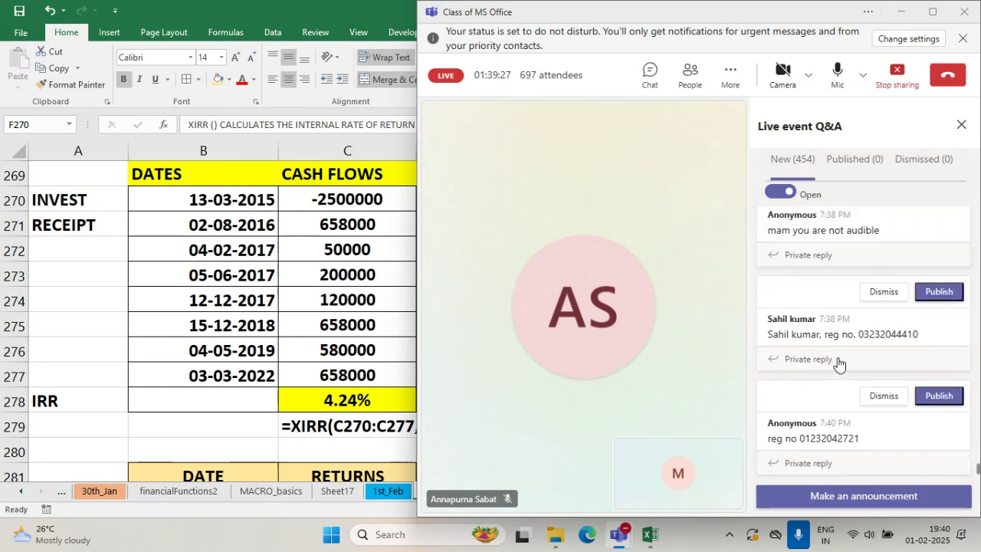
{"action": "scroll", "coordinate": [839, 365], "scroll_direction": "down", "scroll_amount": 3}
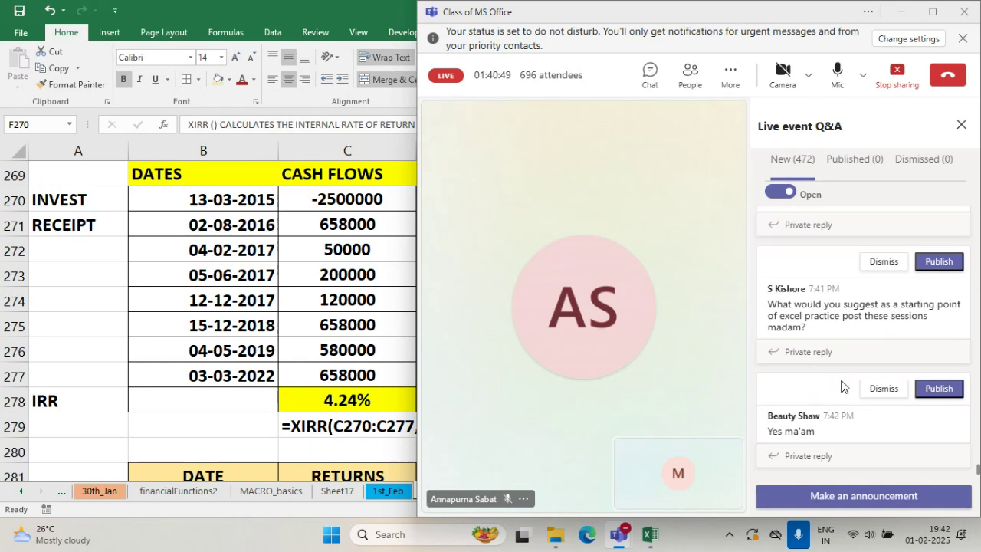
{"action": "scroll", "coordinate": [828, 405], "scroll_direction": "down", "scroll_amount": 2}
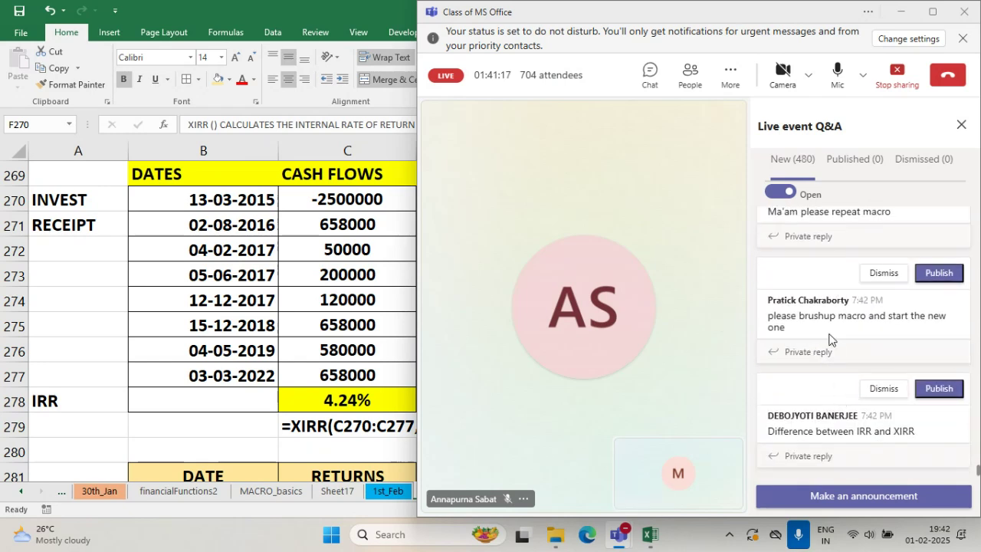
{"action": "scroll", "coordinate": [828, 363], "scroll_direction": "down", "scroll_amount": 1}
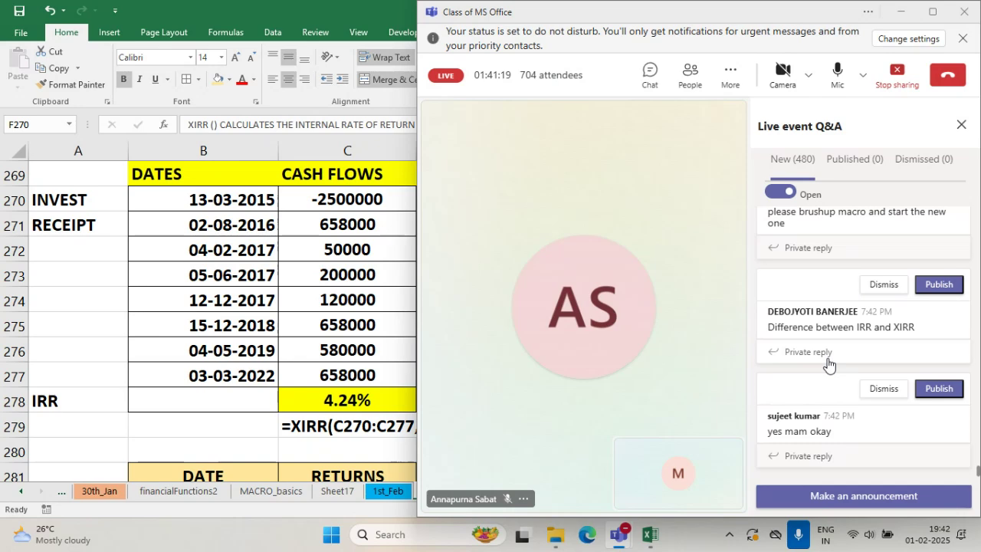
{"action": "left_click", "coordinate": [905, 12]}
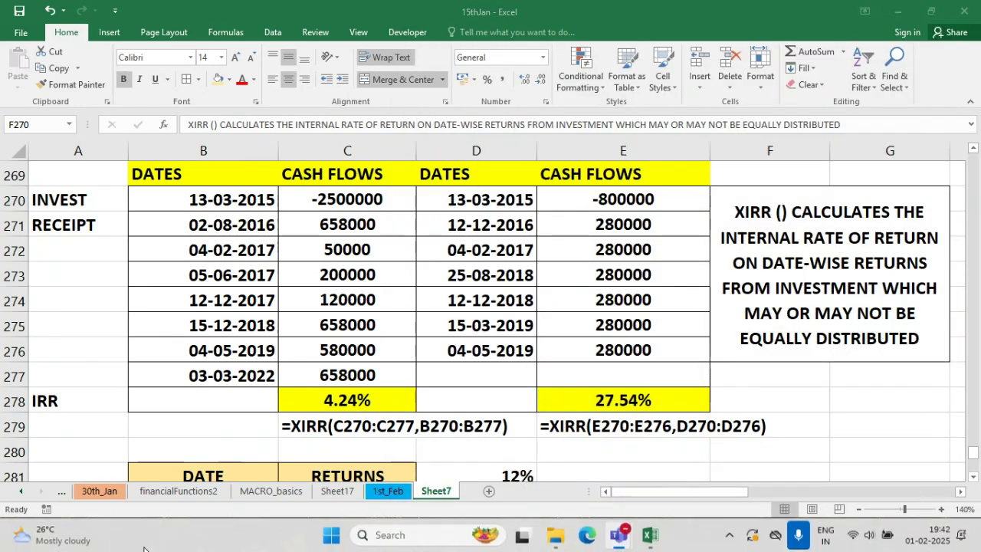
- Return to the Excel workbook, add a new worksheet after Sheet7, and make all its cells bold at font size 14
{"action": "left_click", "coordinate": [445, 486]}
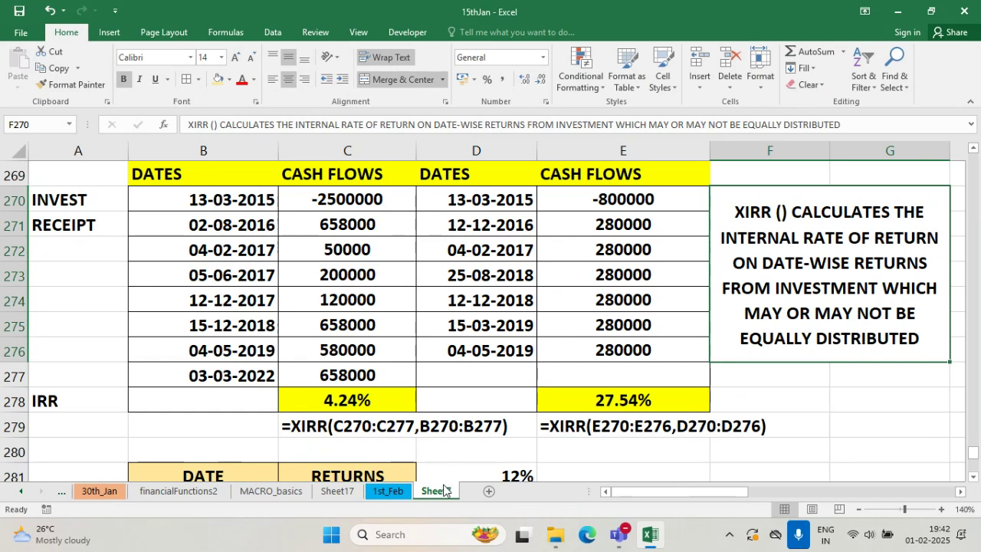
{"action": "left_click", "coordinate": [489, 491]}
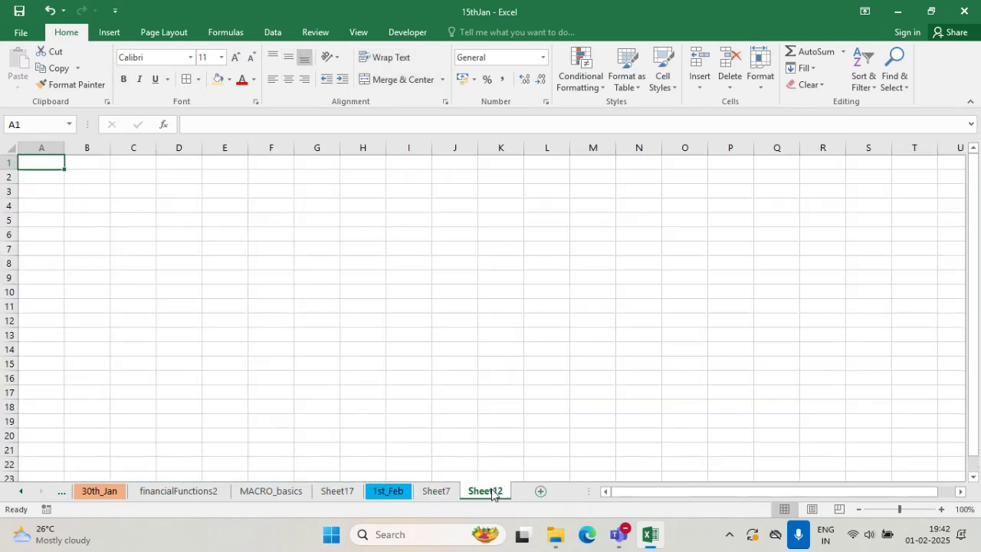
{"action": "left_click", "coordinate": [13, 146]}
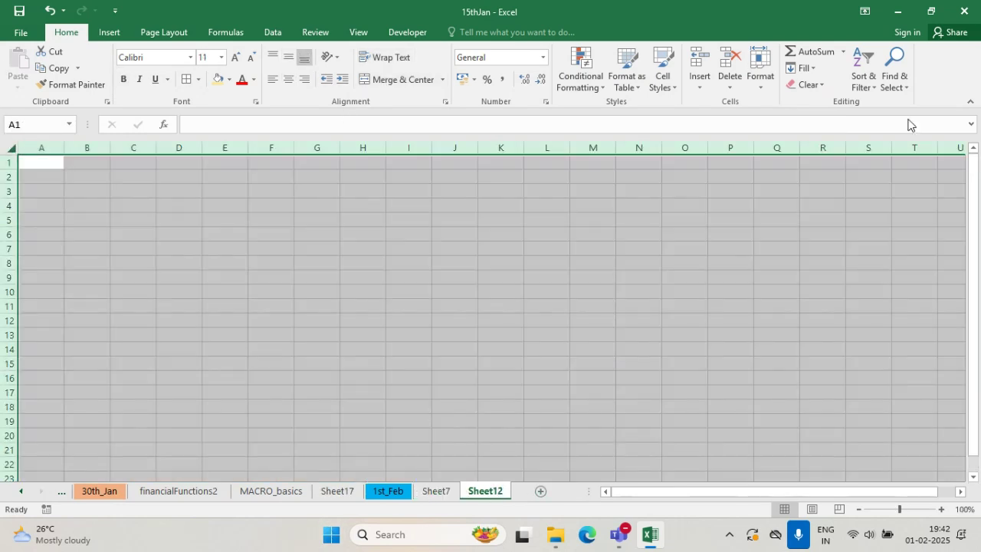
{"action": "left_click", "coordinate": [884, 211]}
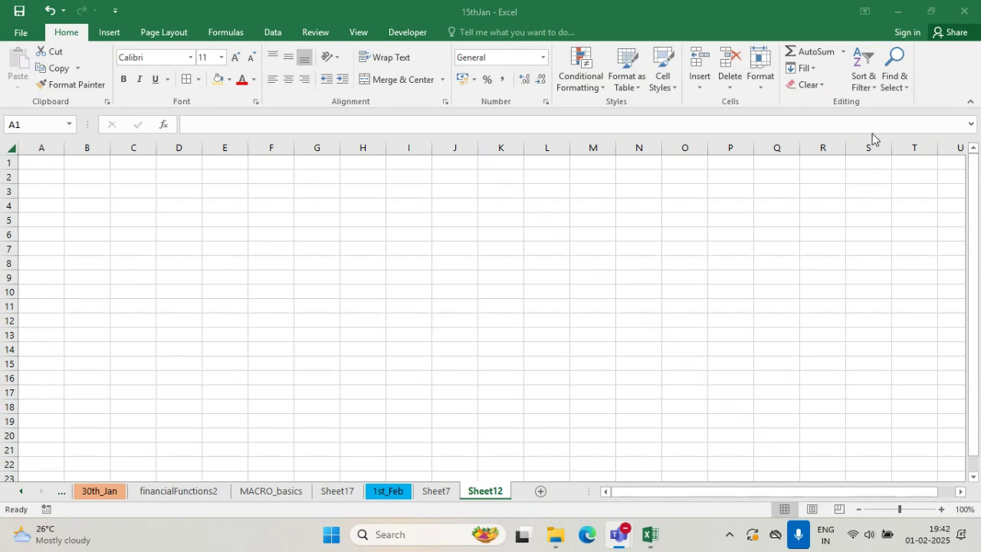
{"action": "left_click", "coordinate": [940, 510]}
{"action": "left_click", "coordinate": [941, 510]}
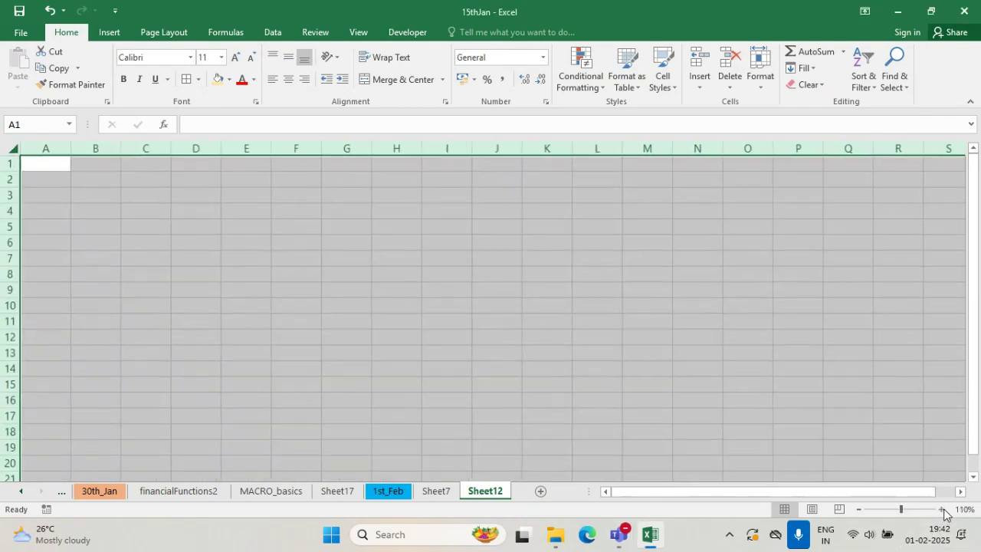
{"action": "left_click", "coordinate": [940, 510]}
{"action": "left_click", "coordinate": [940, 510]}
{"action": "left_click", "coordinate": [940, 510]}
{"action": "left_click", "coordinate": [940, 510]}
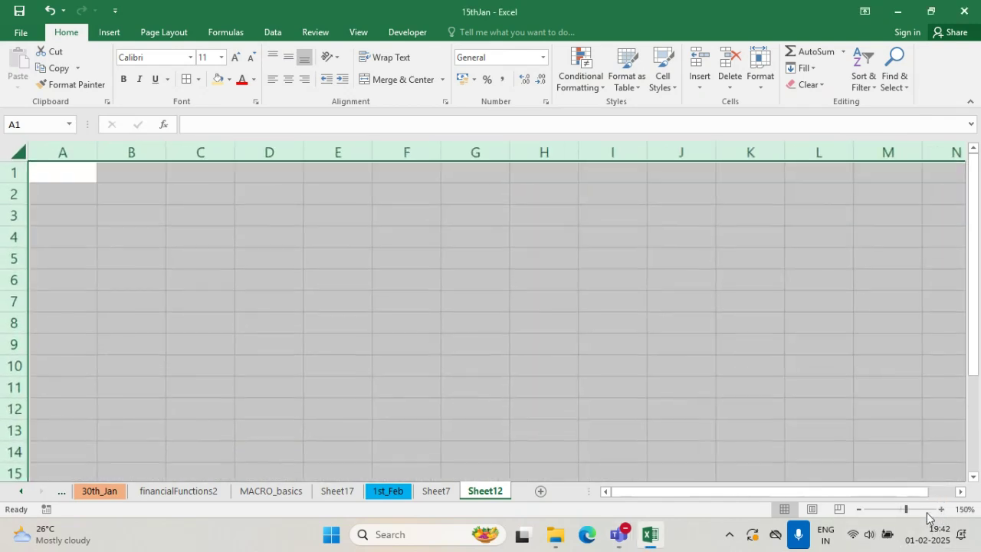
{"action": "left_click", "coordinate": [123, 79]}
{"action": "left_click", "coordinate": [236, 57]}
{"action": "left_click", "coordinate": [235, 57]}
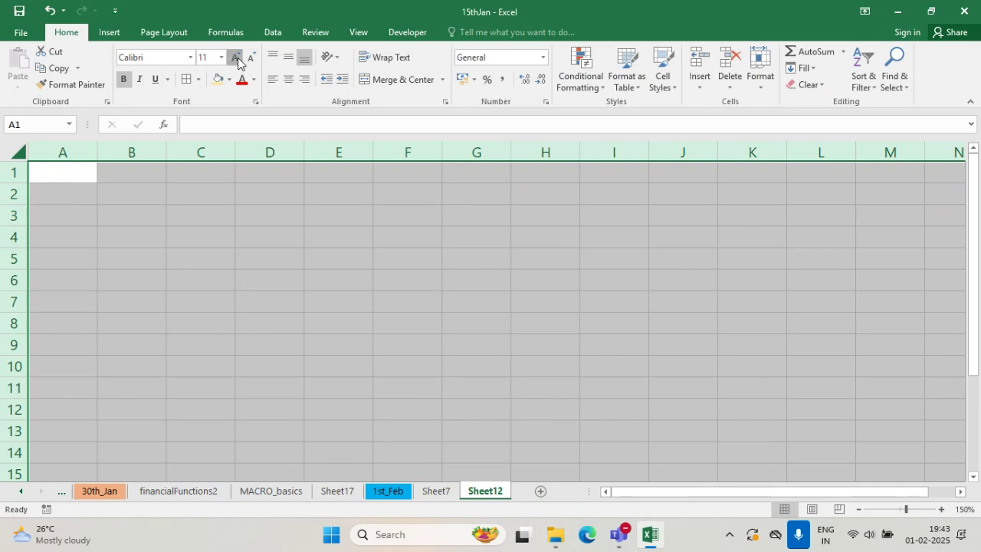
{"action": "left_click", "coordinate": [200, 256]}
{"action": "left_click", "coordinate": [85, 179]}
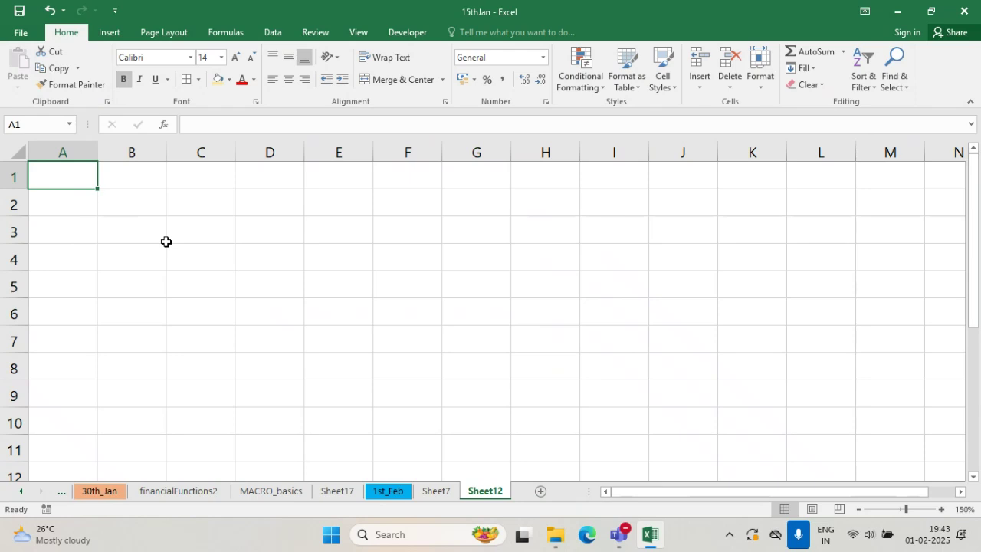
- Enter the heading NAME in cell A2 and widen column A moderately beyond its default width
{"action": "left_click", "coordinate": [331, 260]}
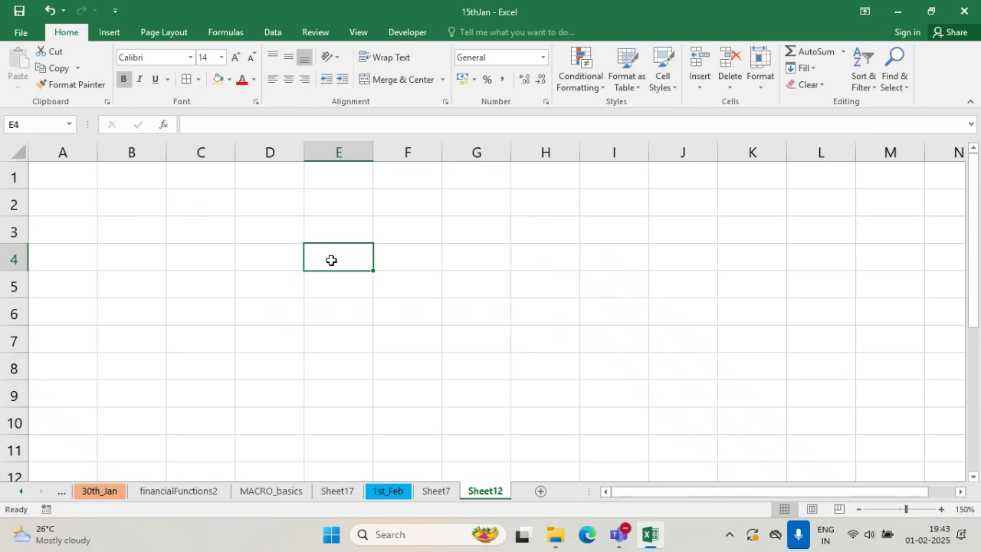
{"action": "left_click", "coordinate": [172, 205]}
{"action": "left_click", "coordinate": [135, 201]}
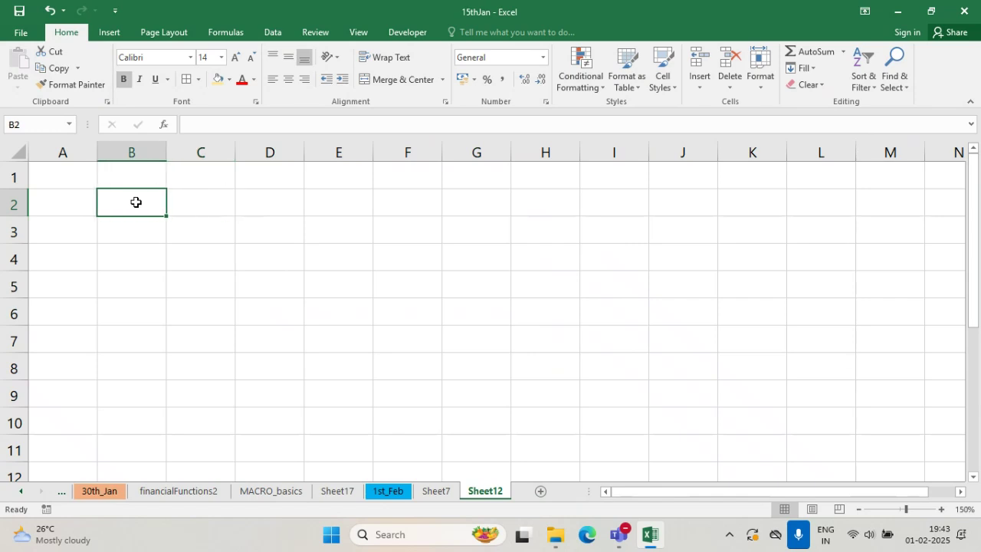
{"action": "left_click", "coordinate": [79, 213]}
{"action": "left_click_drag", "start_coordinate": [98, 152], "coordinate": [151, 153]}
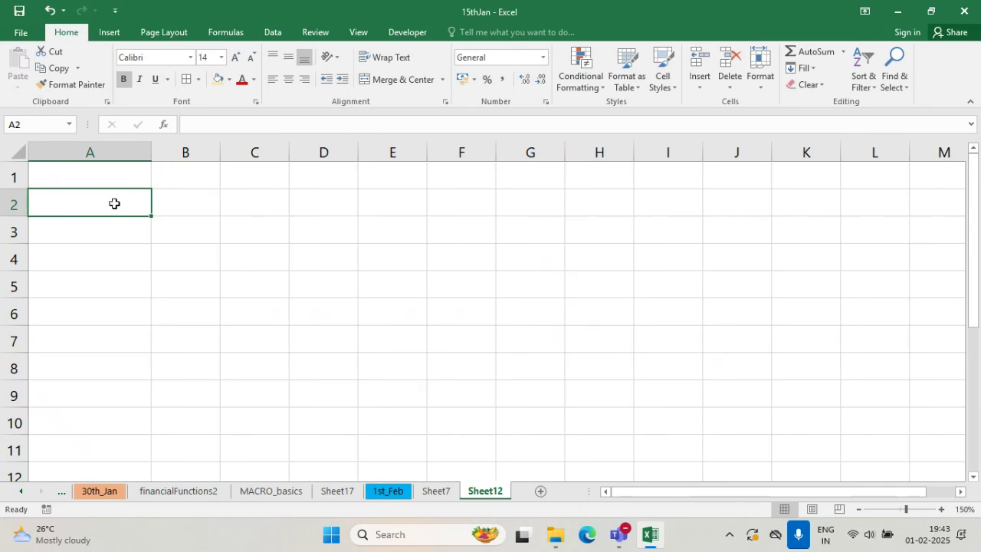
{"action": "type", "text": "NAME"}
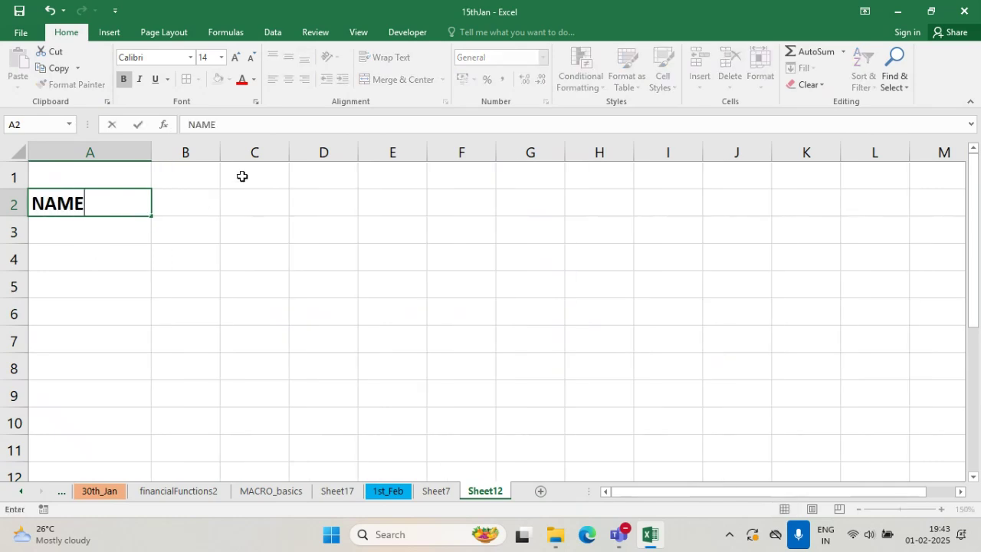
{"action": "key", "text": "Tab"}
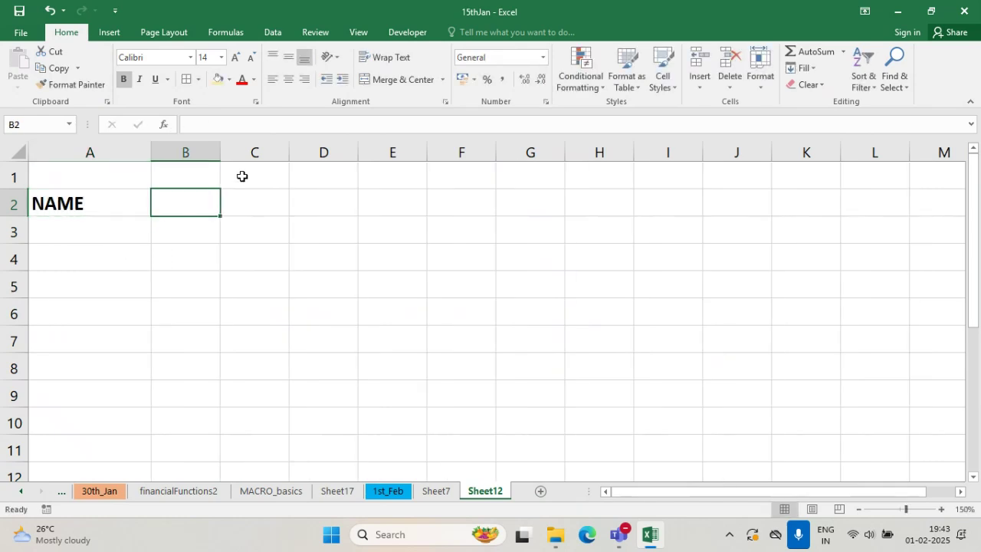
{"action": "left_click_drag", "start_coordinate": [150, 152], "coordinate": [128, 145]}
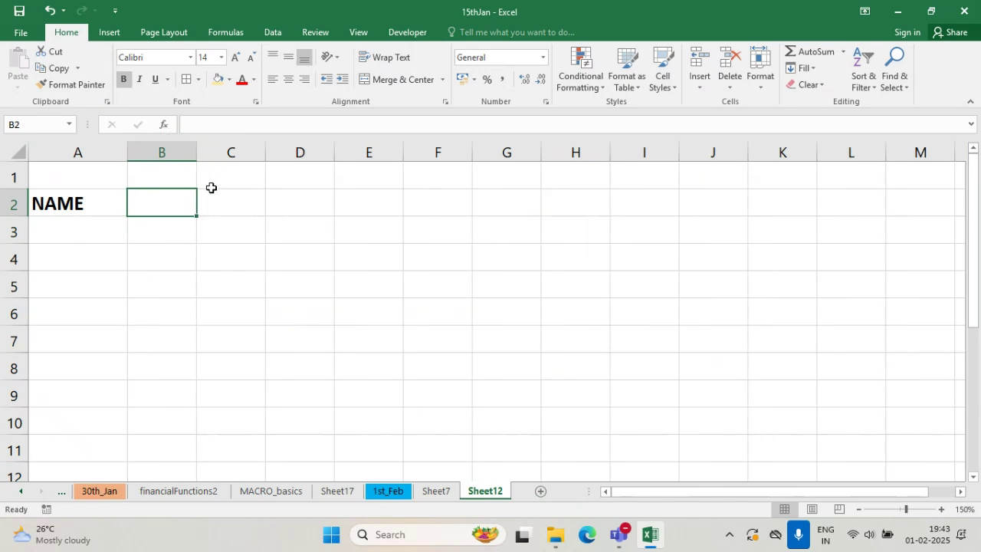
- Enter the headings SUB1, SUB2 and SUB3 in cells B2:D2 and slightly widen columns C and D
{"action": "type", "text": "SUB1"}
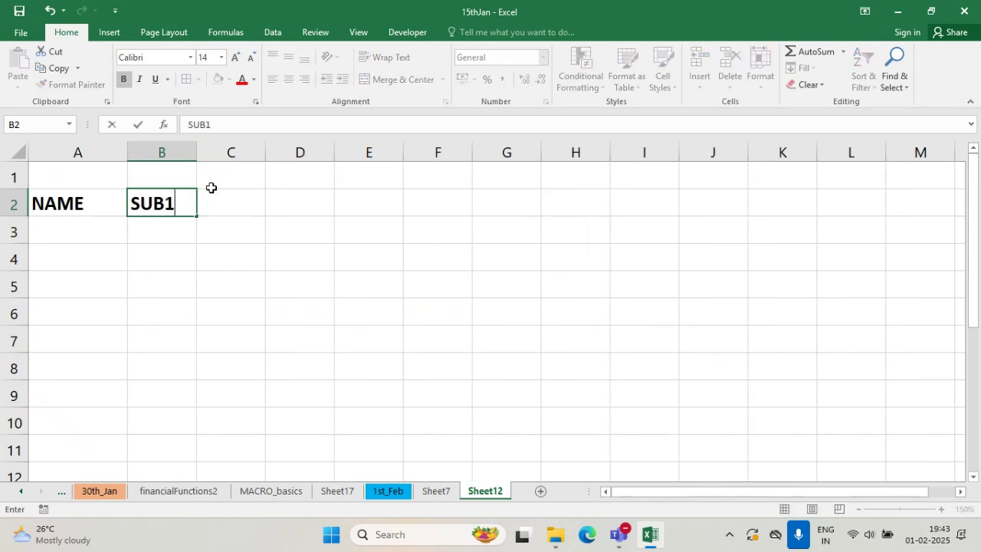
{"action": "key", "text": "Tab"}
{"action": "type", "text": "SUB"}
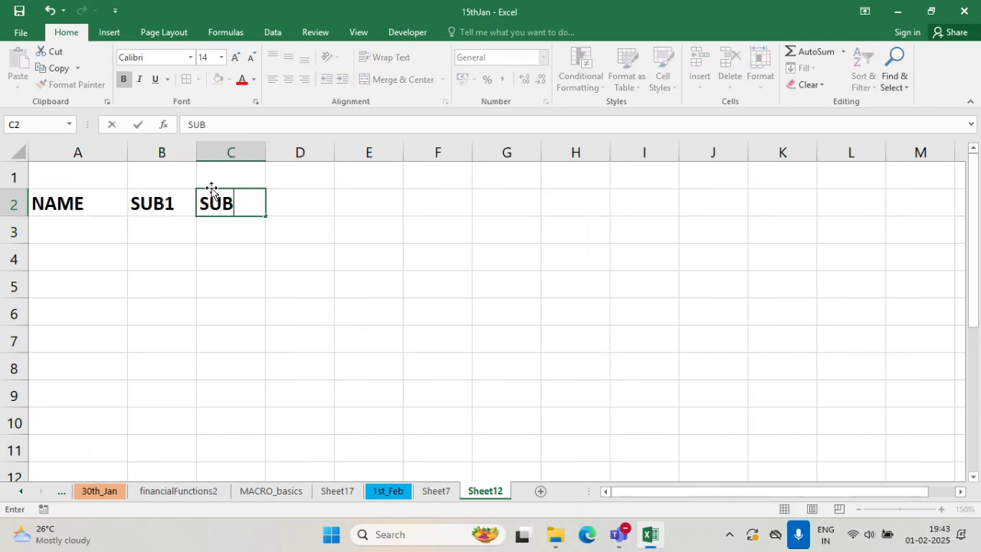
{"action": "type", "text": "2"}
{"action": "key", "text": "Tab"}
{"action": "type", "text": "SUB3"}
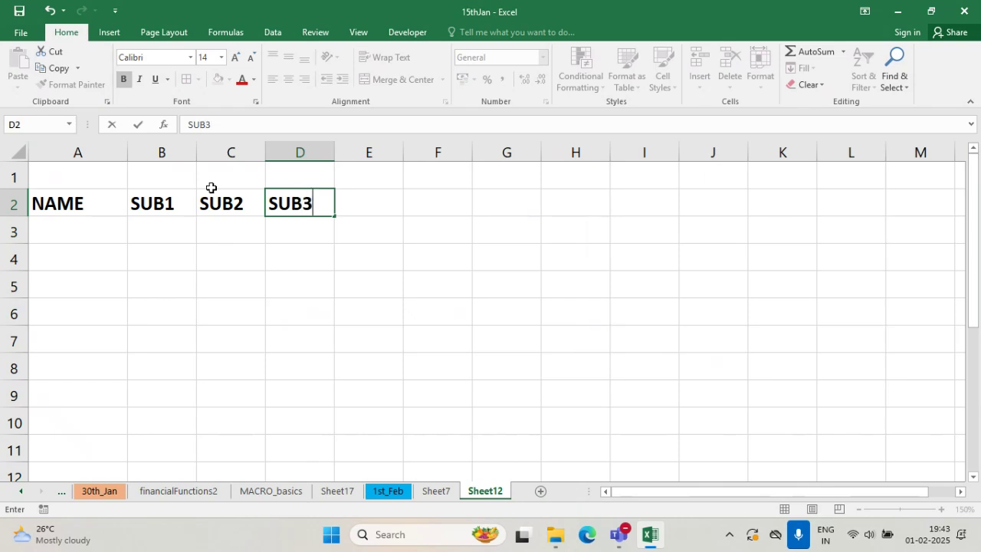
{"action": "key", "text": "Down"}
{"action": "left_click_drag", "start_coordinate": [269, 151], "coordinate": [276, 151]}
{"action": "left_click_drag", "start_coordinate": [345, 149], "coordinate": [353, 150]}
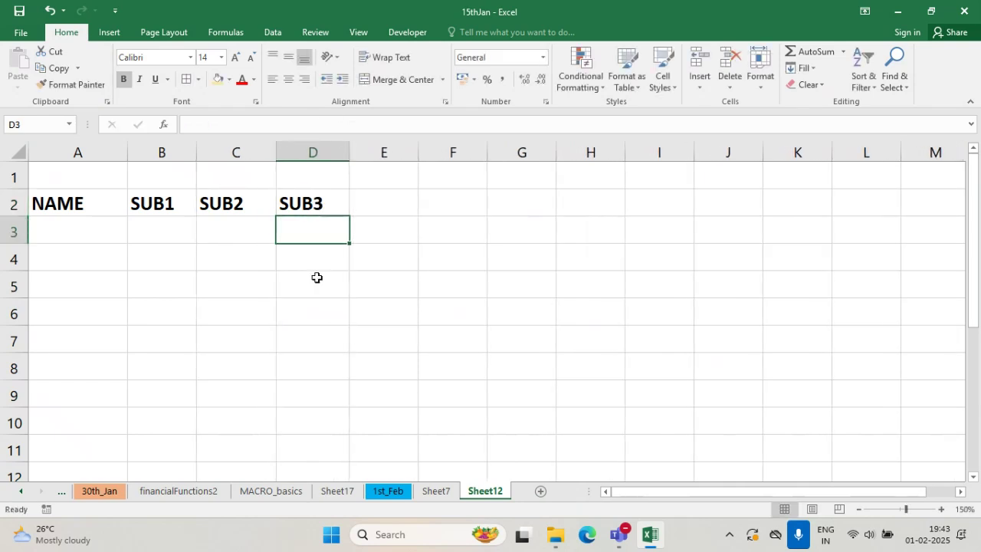
- Enter the first names of five students in cells A3:A7 under the NAME heading
{"action": "left_click", "coordinate": [383, 341]}
{"action": "left_click", "coordinate": [78, 231]}
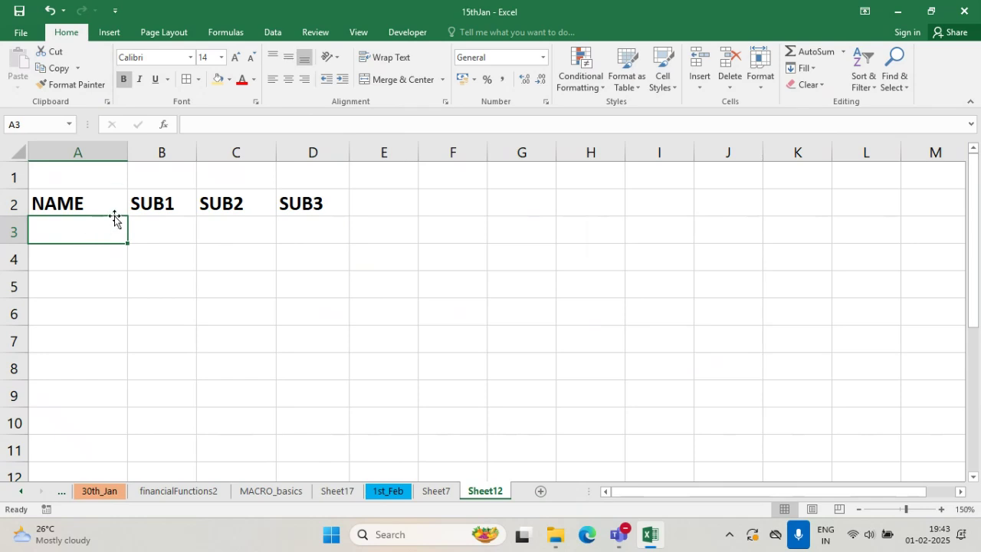
{"action": "type", "text": "ASHA"}
{"action": "key", "text": "Return"}
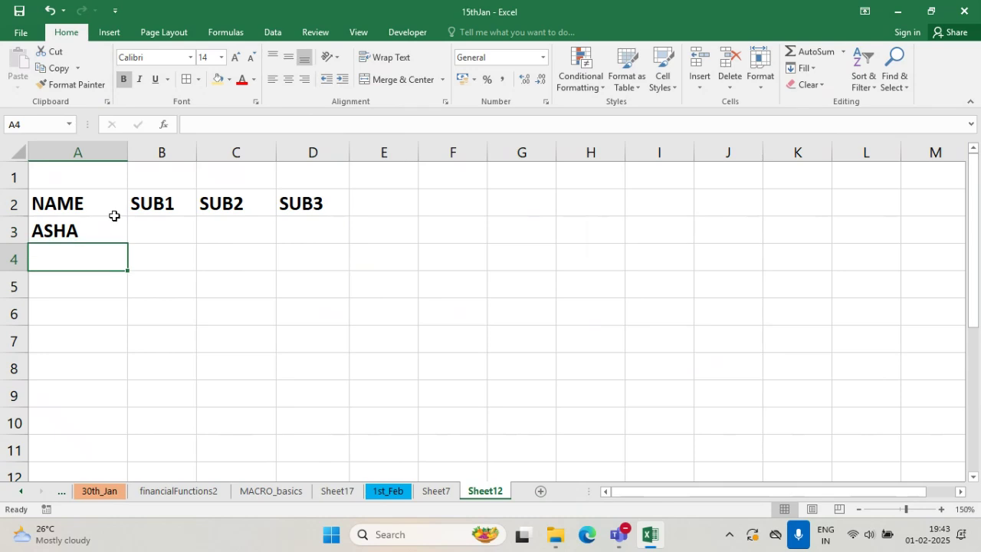
{"action": "type", "text": "HITESH"}
{"action": "key", "text": "Return"}
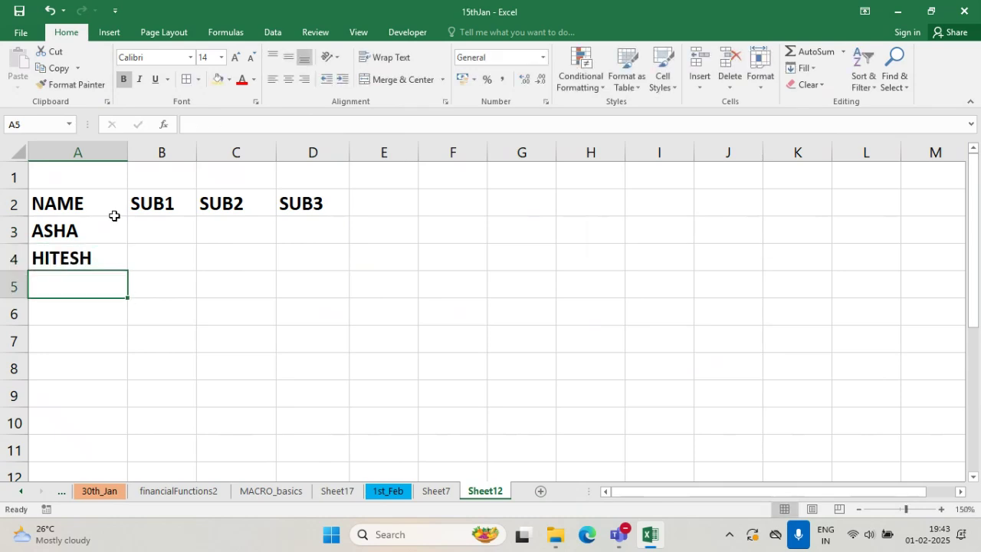
{"action": "type", "text": "DIPAK"}
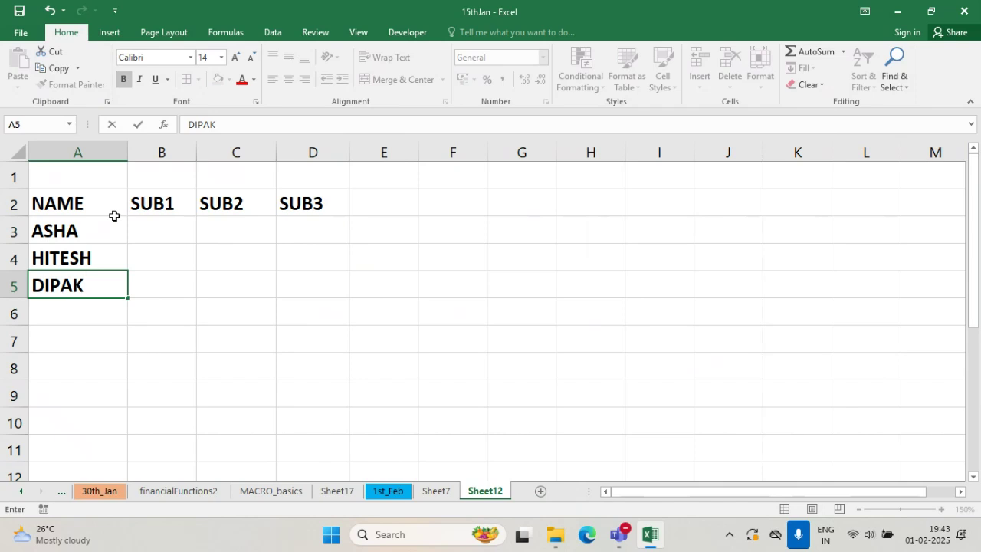
{"action": "key", "text": "Return"}
{"action": "type", "text": "JATIN"}
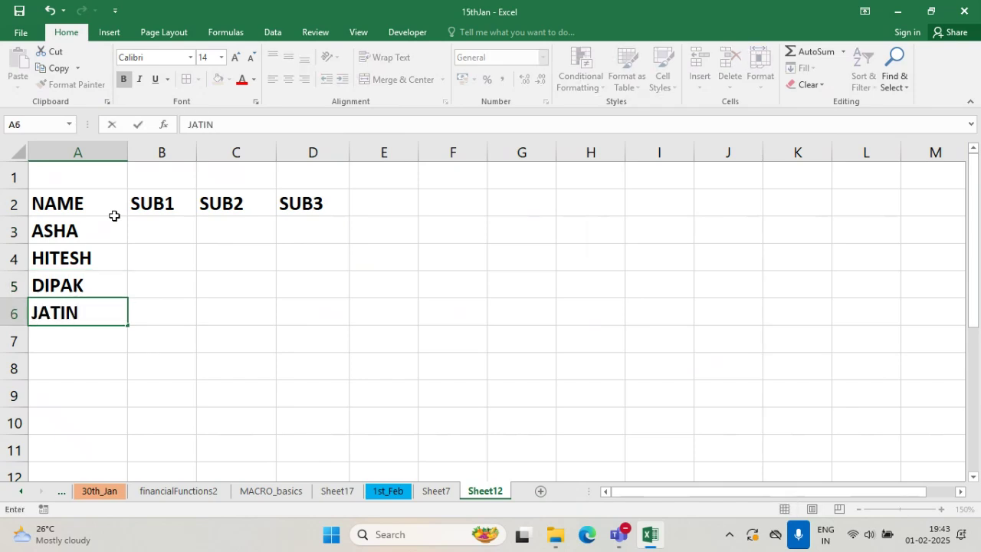
{"action": "key", "text": "Return"}
{"action": "type", "text": "MAYANK"}
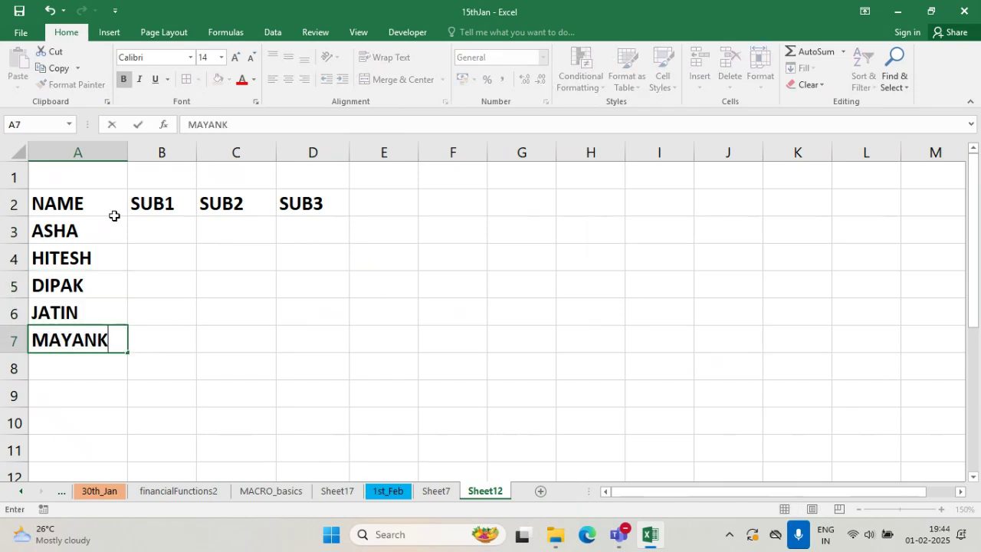
{"action": "left_click", "coordinate": [173, 283]}
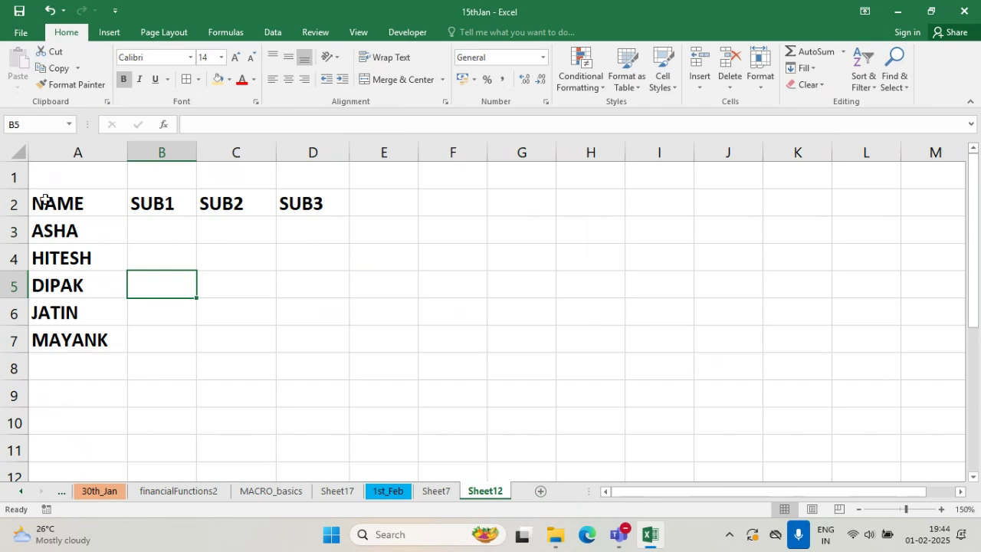
- Apply all borders to the table range A2:D7
{"action": "left_click_drag", "start_coordinate": [34, 200], "coordinate": [337, 201]}
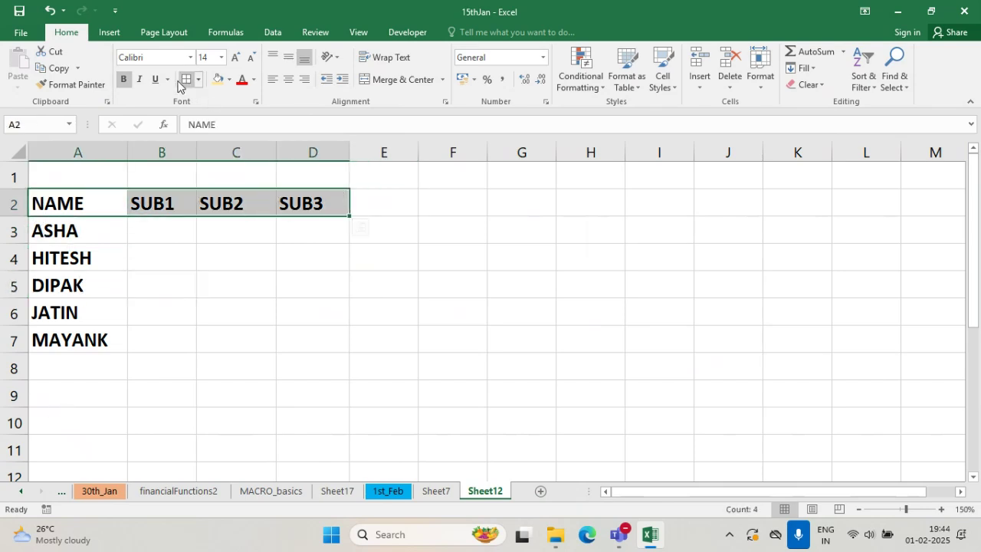
{"action": "left_click_drag", "start_coordinate": [81, 213], "coordinate": [310, 325]}
{"action": "left_click", "coordinate": [186, 79]}
{"action": "left_click", "coordinate": [300, 311]}
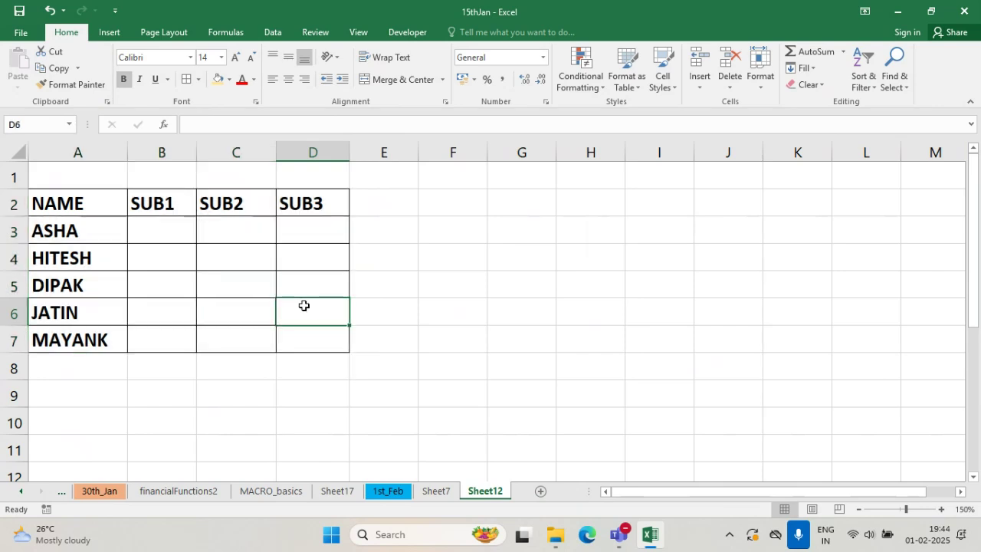
- Widen columns B, C and D, making B about as wide as column A and C and D slightly wider
{"action": "left_click", "coordinate": [96, 394]}
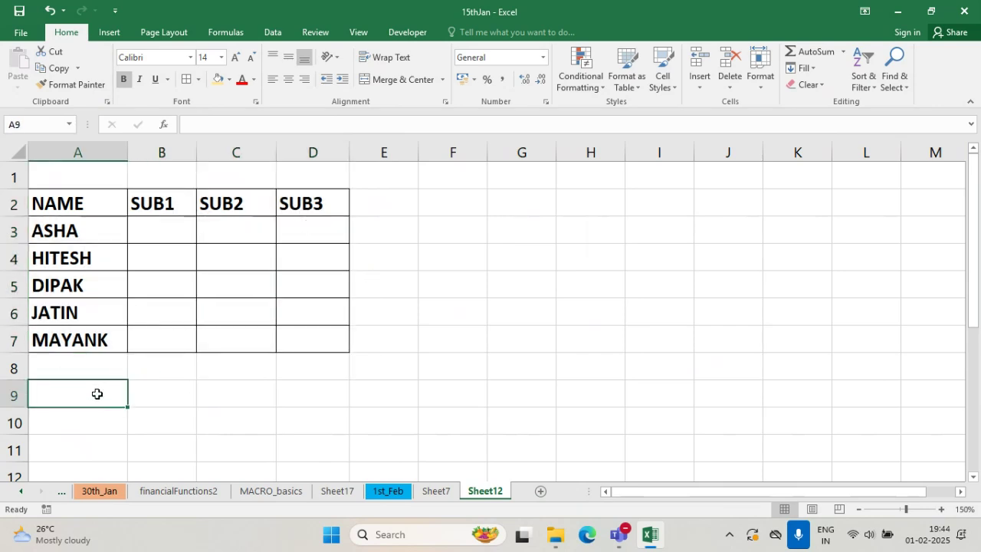
{"action": "left_click_drag", "start_coordinate": [350, 157], "coordinate": [385, 158]}
{"action": "left_click_drag", "start_coordinate": [276, 153], "coordinate": [316, 155]}
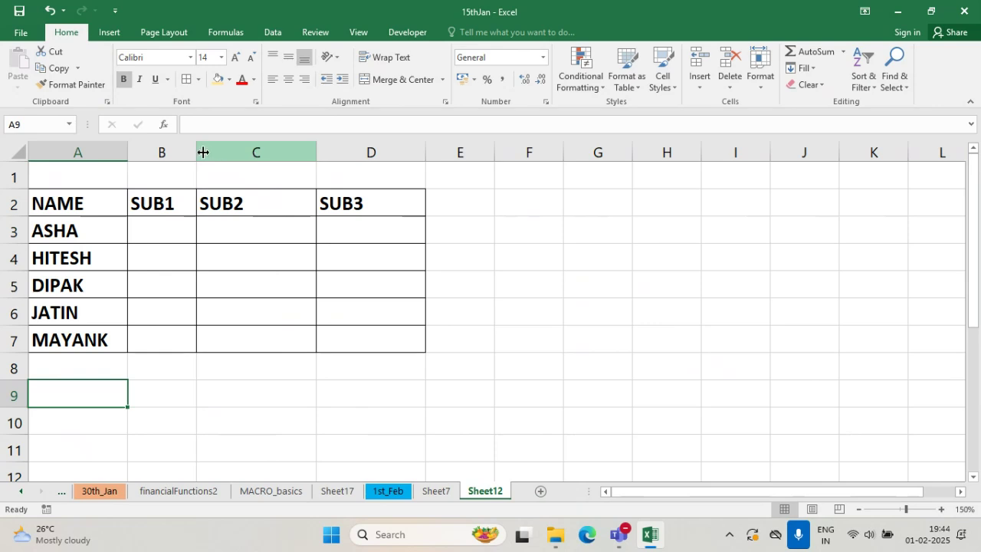
{"action": "left_click_drag", "start_coordinate": [203, 151], "coordinate": [225, 156]}
{"action": "left_click", "coordinate": [574, 230]}
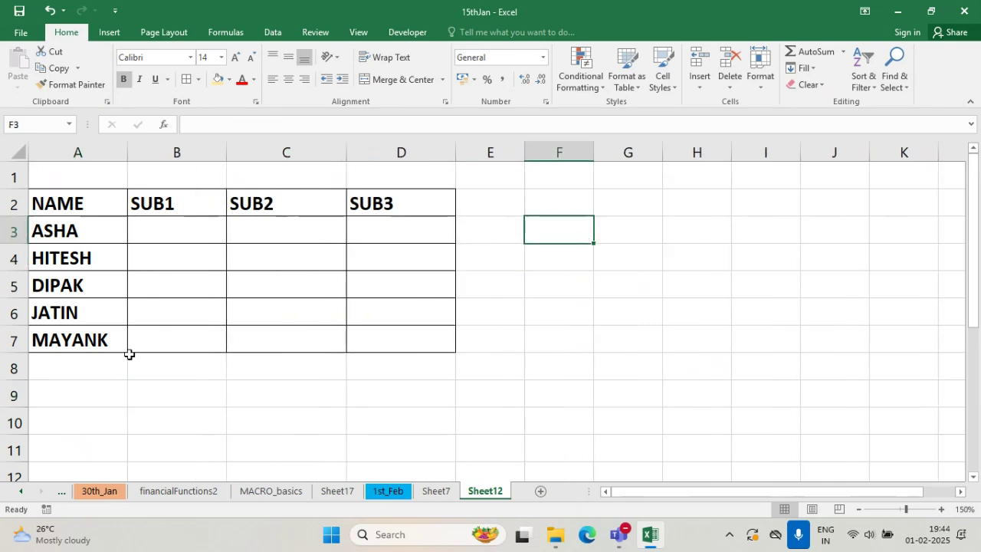
- Apply all borders to A9:D9 below the table and enter the label TOTAL in cell A9
{"action": "left_click_drag", "start_coordinate": [92, 398], "coordinate": [448, 391]}
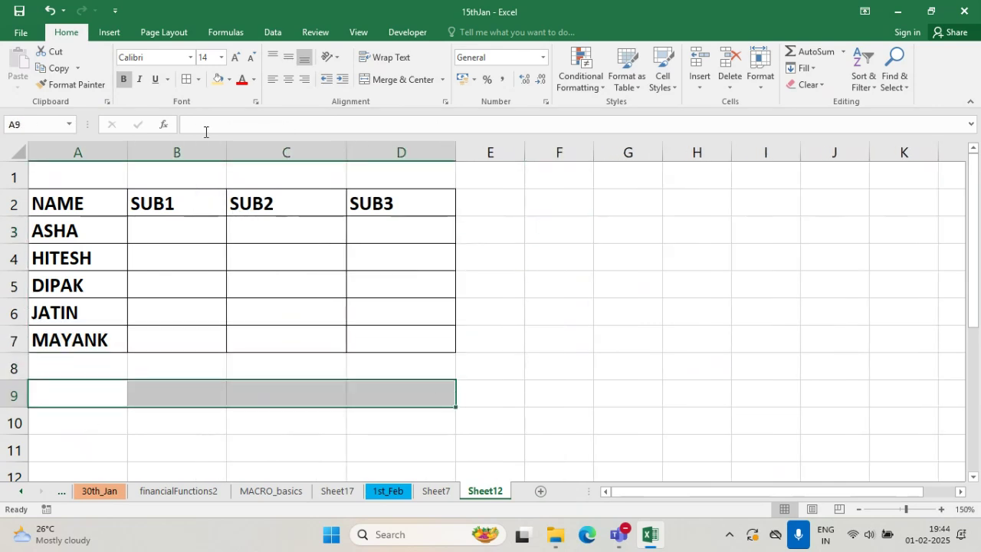
{"action": "left_click", "coordinate": [93, 395]}
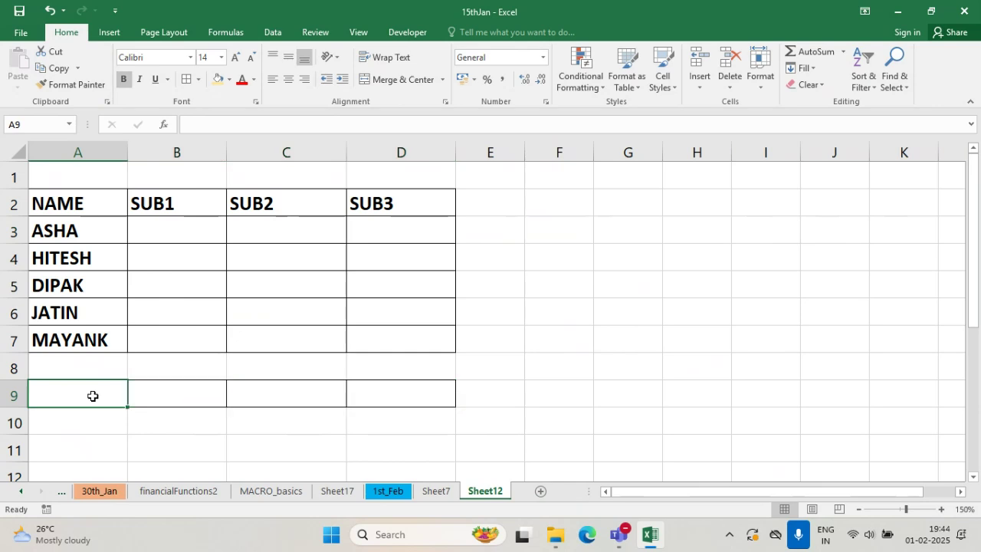
{"action": "type", "text": "TOTAL"}
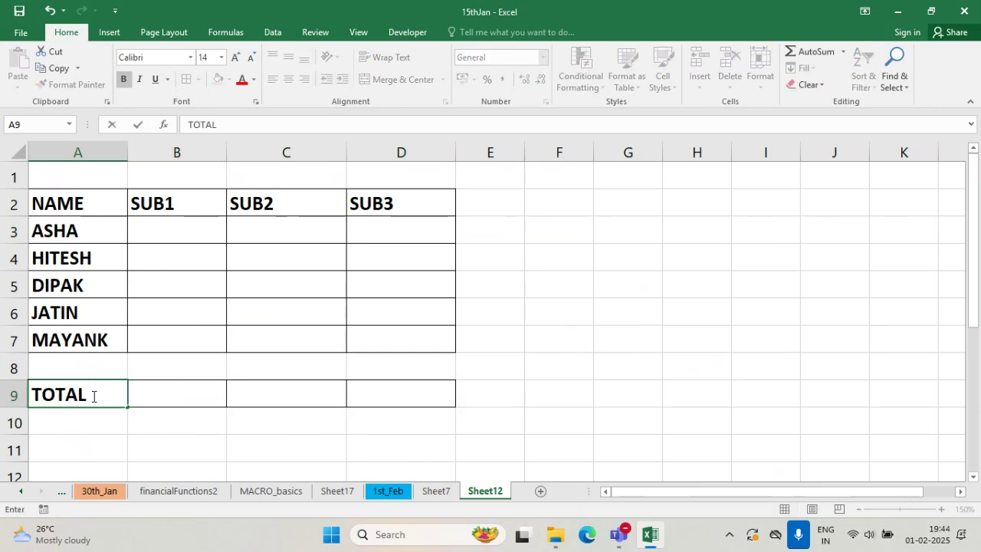
{"action": "key", "text": "Return"}
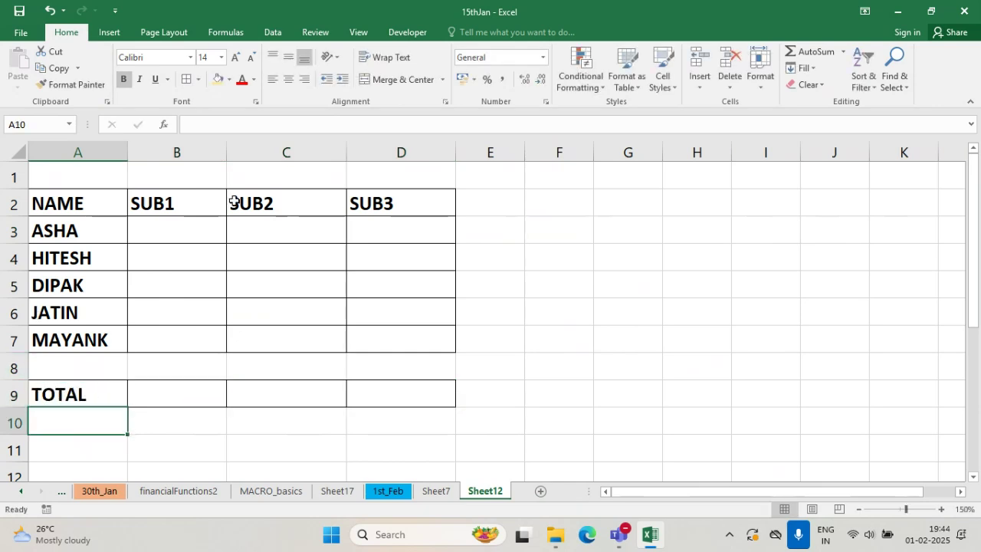
- Enter the heading TOTAL in cell E2 and size column E slightly wider than its heading
{"action": "left_click", "coordinate": [495, 205]}
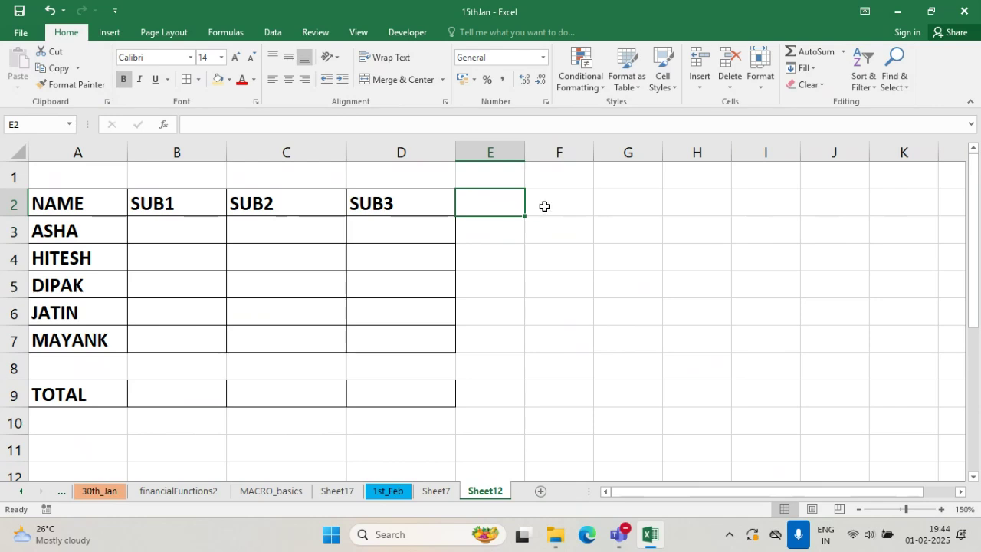
{"action": "left_click_drag", "start_coordinate": [524, 157], "coordinate": [567, 158]}
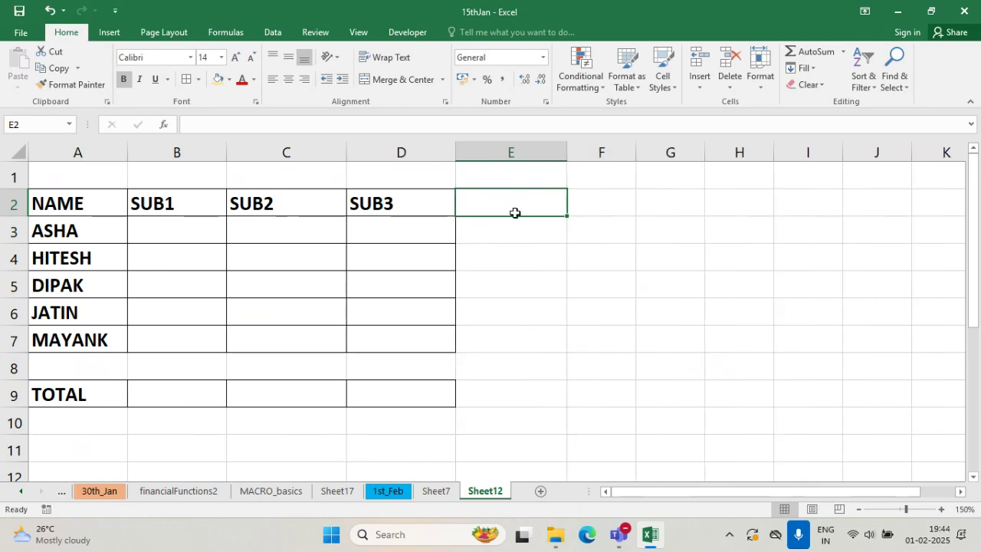
{"action": "left_click", "coordinate": [92, 395]}
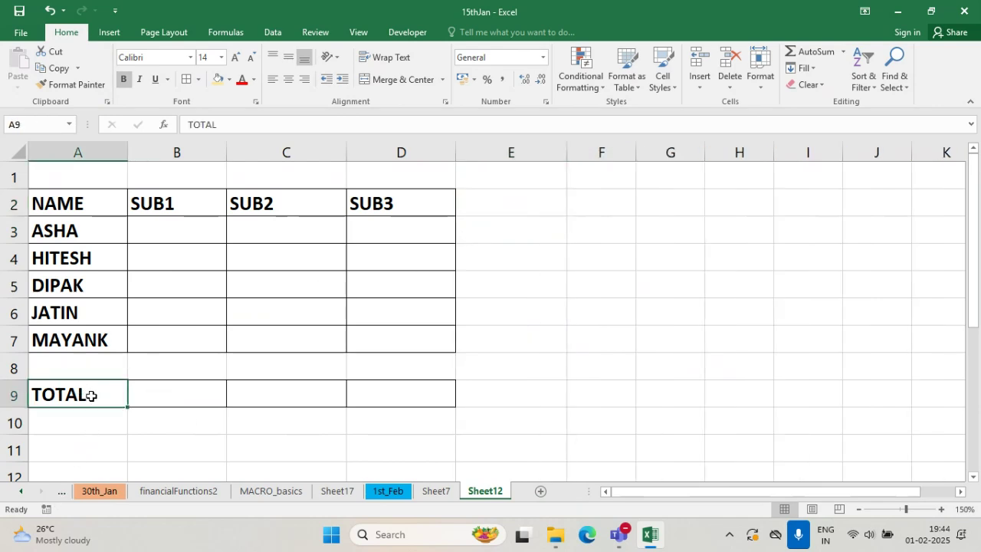
{"action": "left_click", "coordinate": [515, 195]}
{"action": "type", "text": "TOTAL"}
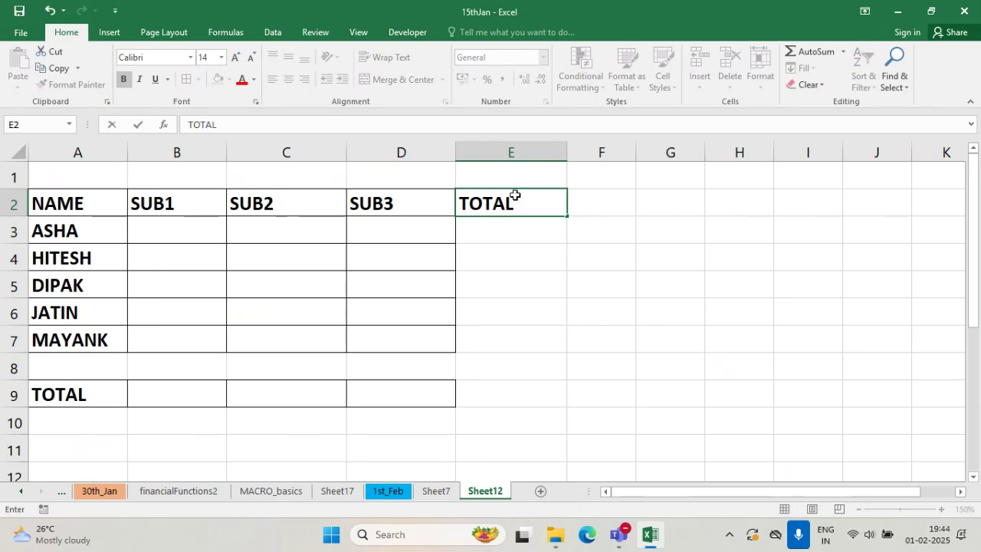
{"action": "key", "text": "Tab"}
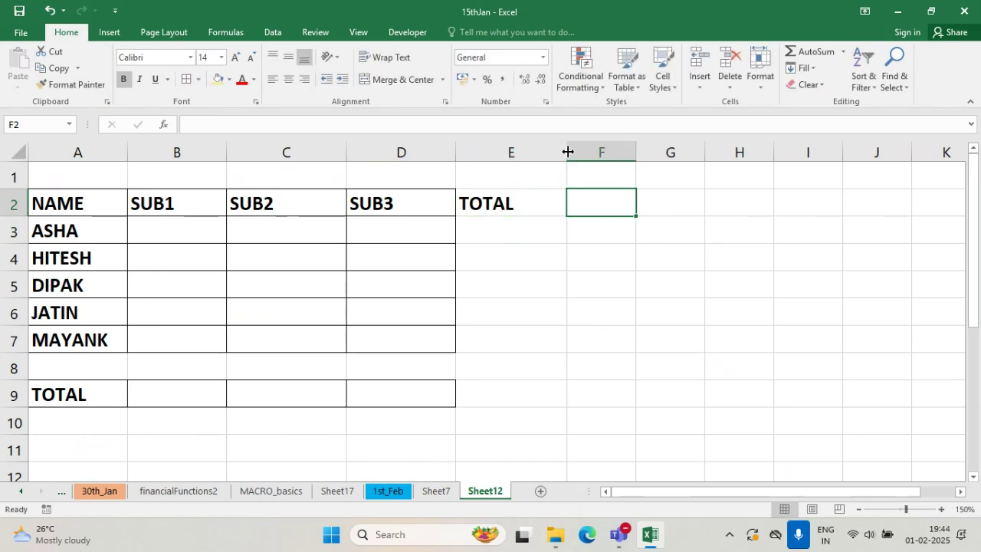
{"action": "left_click_drag", "start_coordinate": [567, 151], "coordinate": [531, 151]}
- Enter the heading AVERAGE in cell F2 and widen column F to about the width of column A
{"action": "left_click_drag", "start_coordinate": [598, 149], "coordinate": [647, 151]}
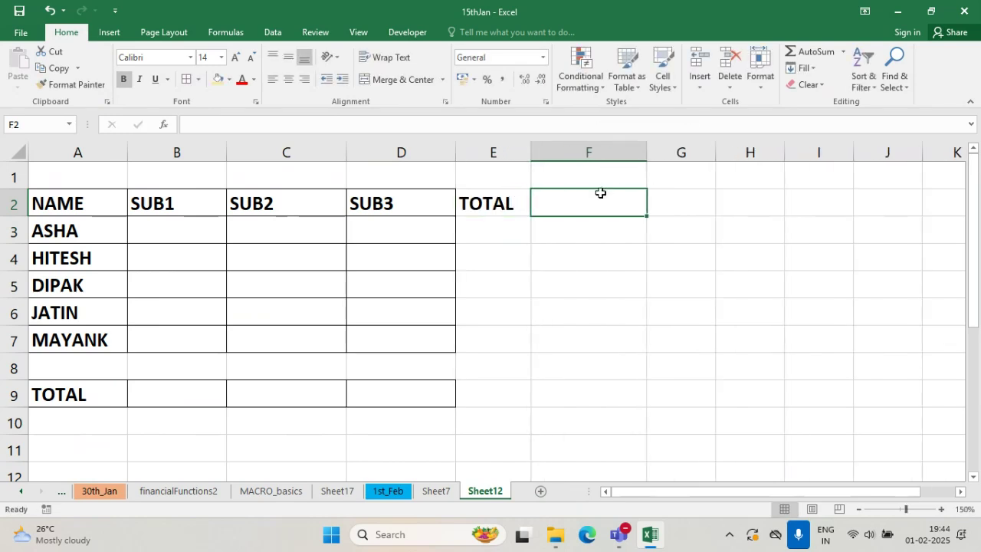
{"action": "type", "text": "AVERAGE"}
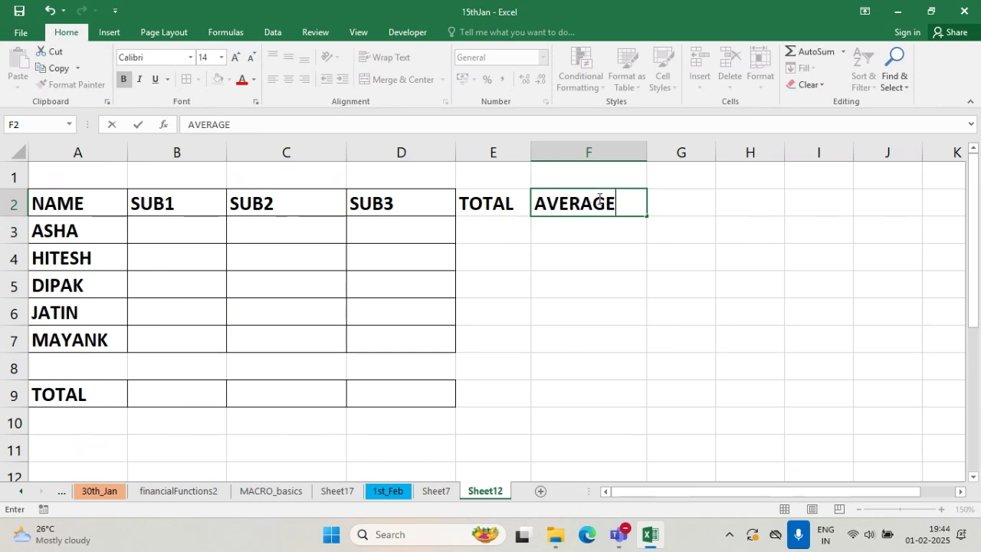
{"action": "key", "text": "Return"}
{"action": "left_click_drag", "start_coordinate": [648, 157], "coordinate": [632, 150]}
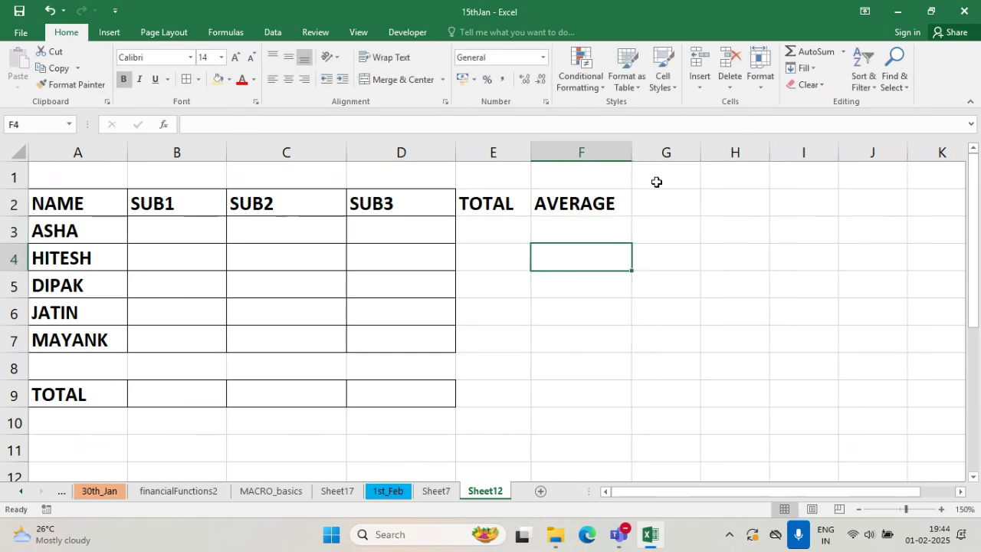
- Widen column G slightly beyond the width of column F and select cell G2
{"action": "left_click", "coordinate": [669, 276]}
{"action": "left_click_drag", "start_coordinate": [703, 147], "coordinate": [738, 149]}
{"action": "left_click", "coordinate": [691, 202]}
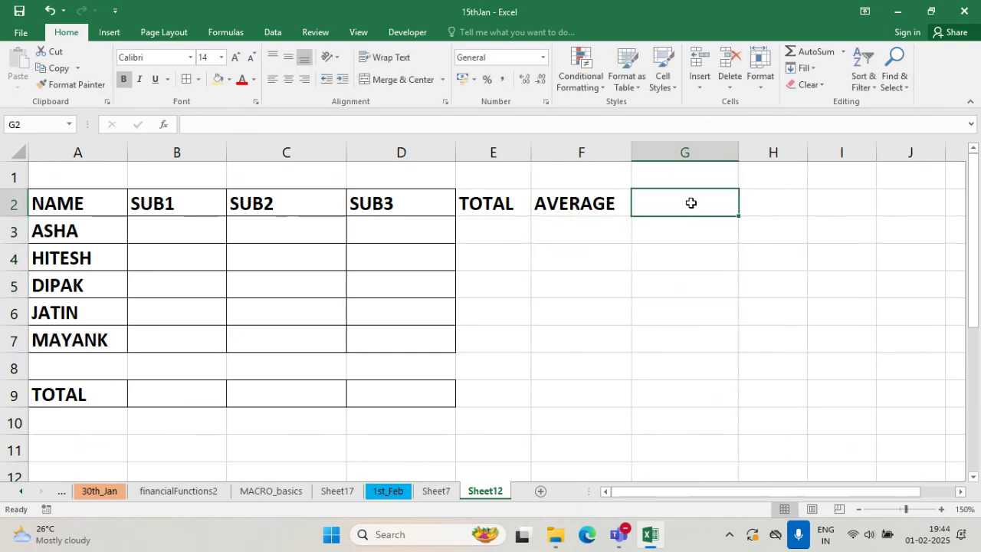
{"action": "type", "text": "GRADE"}
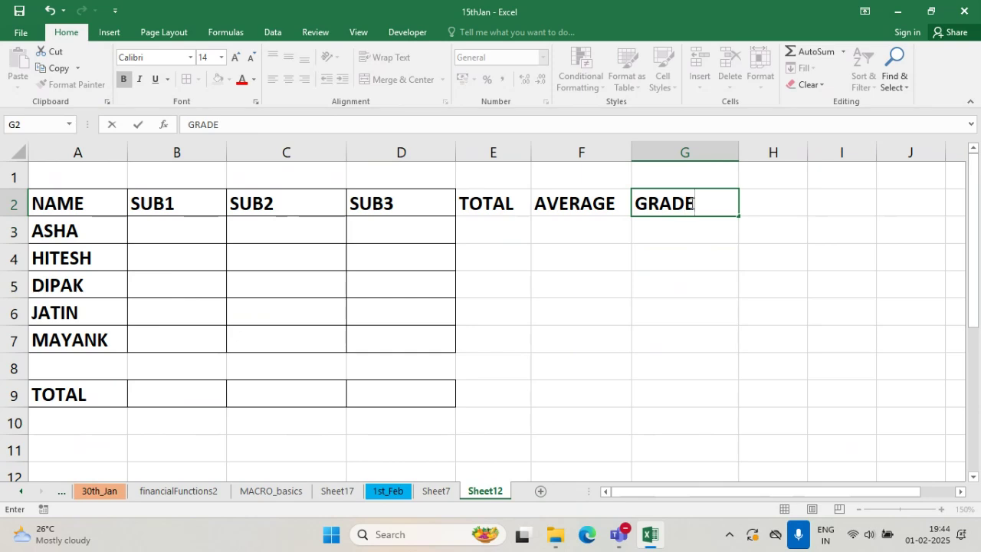
{"action": "key", "text": "BackSpace"}
{"action": "key", "text": "BackSpace"}
{"action": "key", "text": "BackSpace"}
{"action": "key", "text": "BackSpace"}
{"action": "key", "text": "BackSpace"}
- Enter the heading STATUS in cell G2 and apply all borders to E2:G7
{"action": "type", "text": "STATUS"}
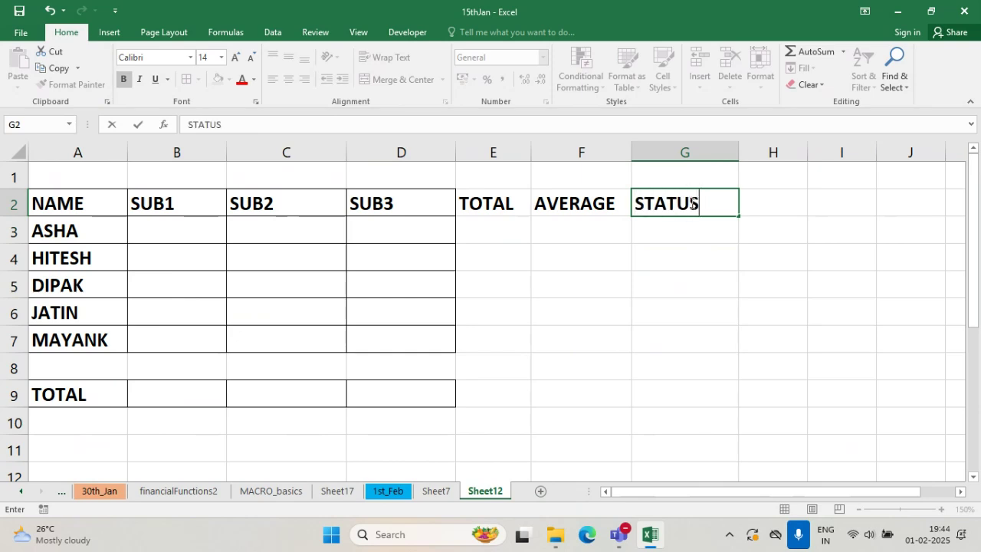
{"action": "left_click", "coordinate": [703, 277]}
{"action": "left_click_drag", "start_coordinate": [483, 200], "coordinate": [718, 340]}
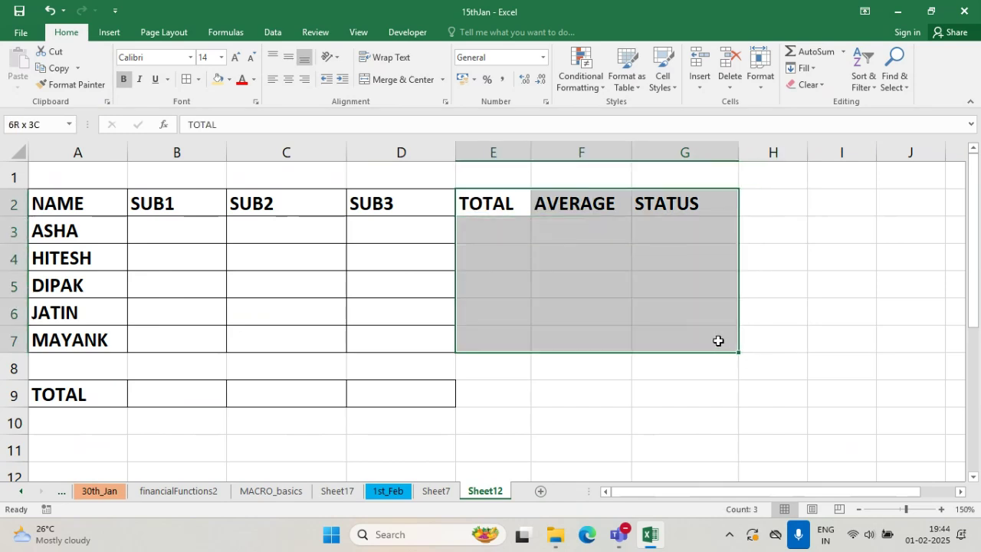
{"action": "left_click", "coordinate": [186, 79]}
{"action": "left_click", "coordinate": [546, 305]}
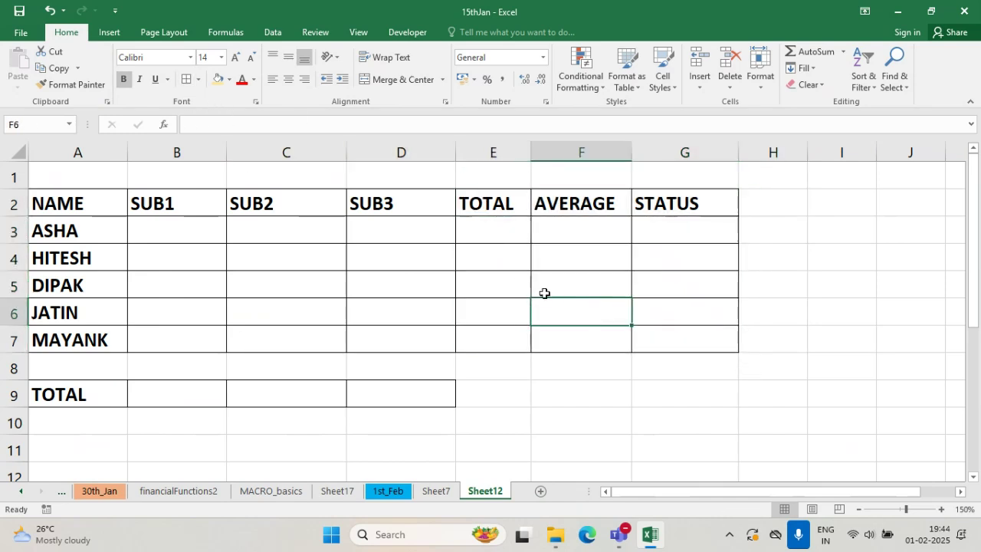
- Narrow column G very slightly
{"action": "left_click", "coordinate": [167, 228]}
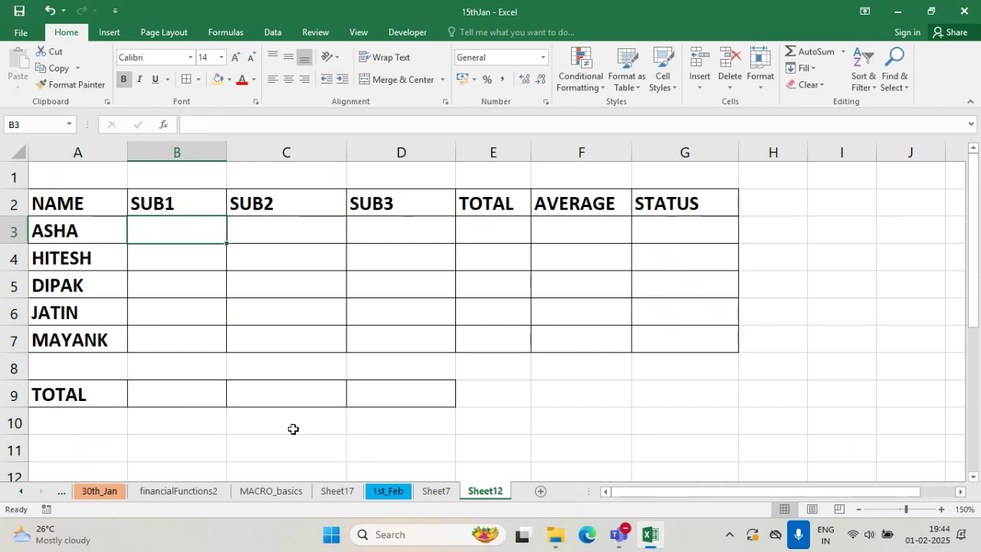
{"action": "left_click", "coordinate": [59, 397]}
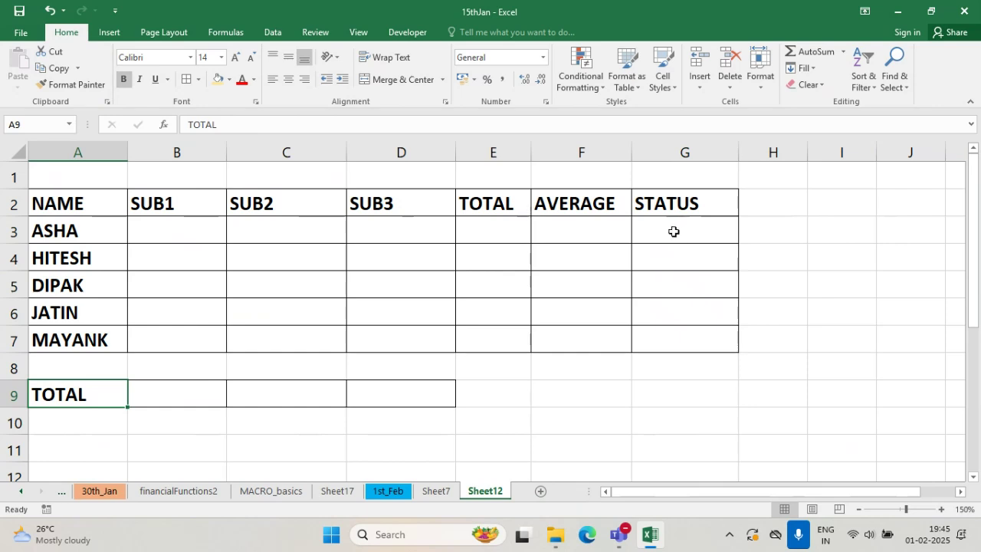
{"action": "left_click", "coordinate": [674, 228]}
{"action": "left_click_drag", "start_coordinate": [738, 151], "coordinate": [736, 151]}
- Replace the label in cell A9 with HIGHEST and enter LOWEST in cell A10
{"action": "left_click", "coordinate": [90, 395]}
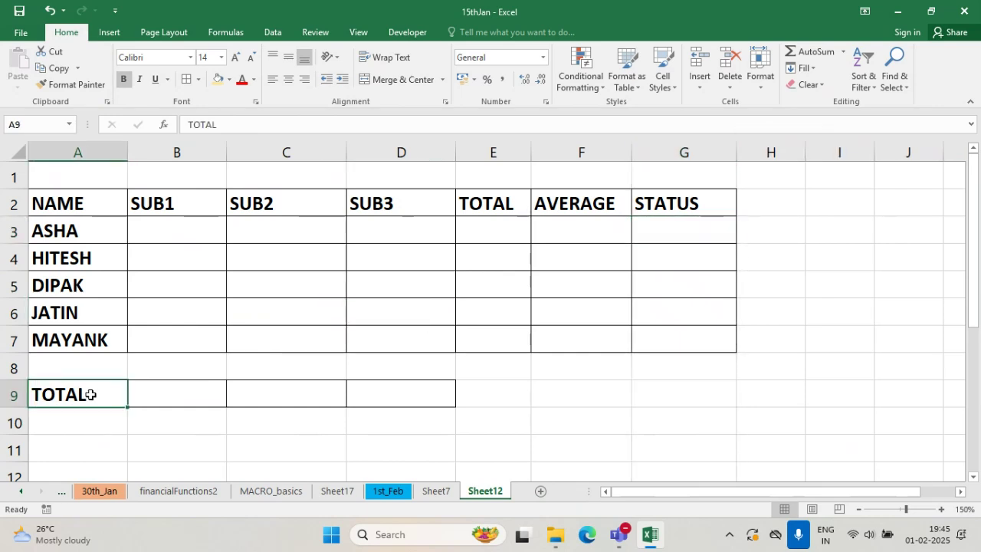
{"action": "type", "text": "HIGHEST"}
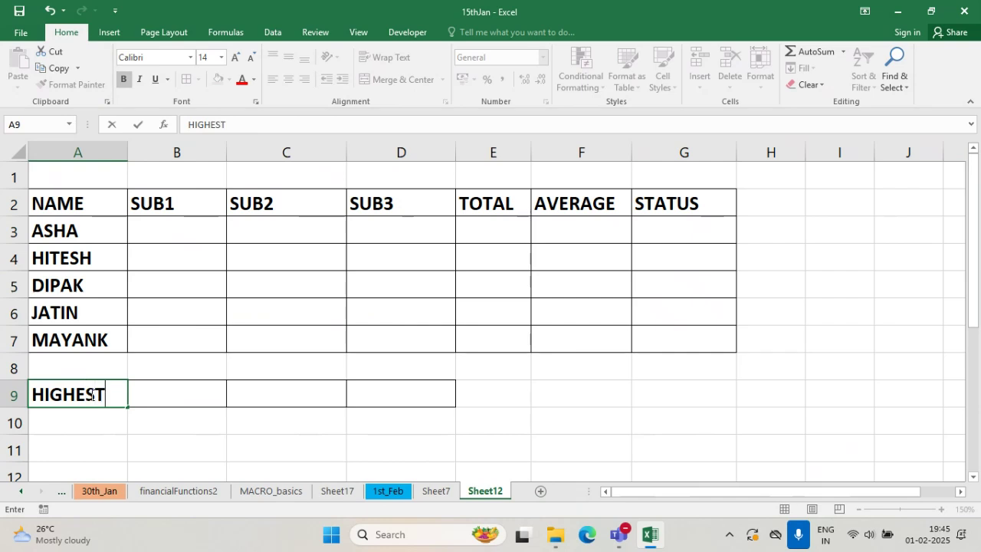
{"action": "key", "text": "Tab"}
{"action": "key", "text": "Return"}
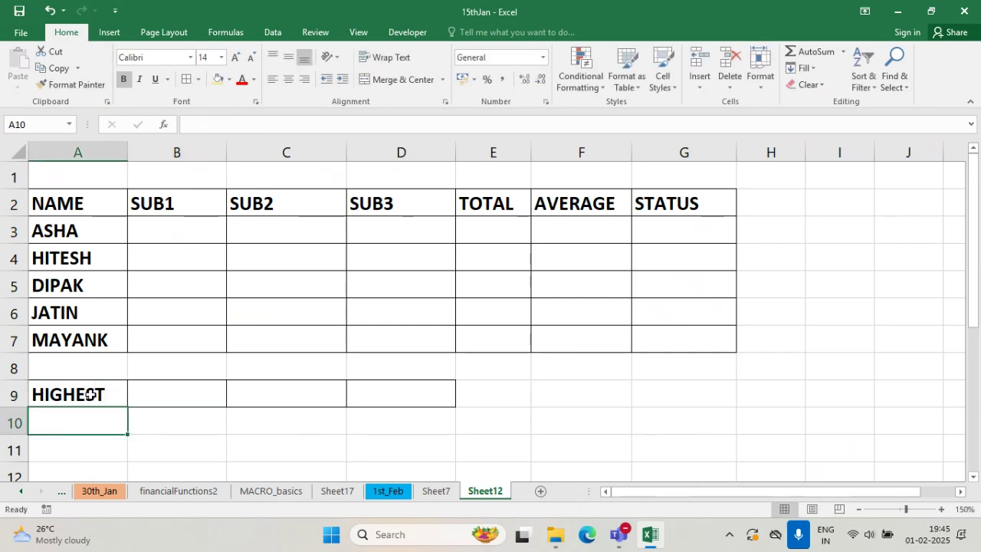
{"action": "type", "text": "LOWEST"}
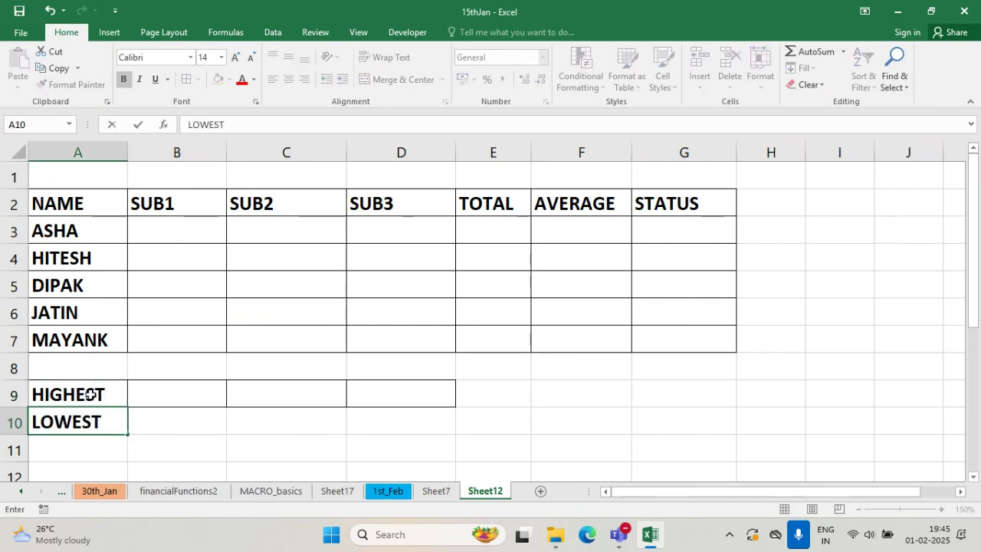
{"action": "key", "text": "Tab"}
- Apply all borders to the HIGHEST and LOWEST rows across A9:F10
{"action": "left_click_drag", "start_coordinate": [92, 421], "coordinate": [394, 407]}
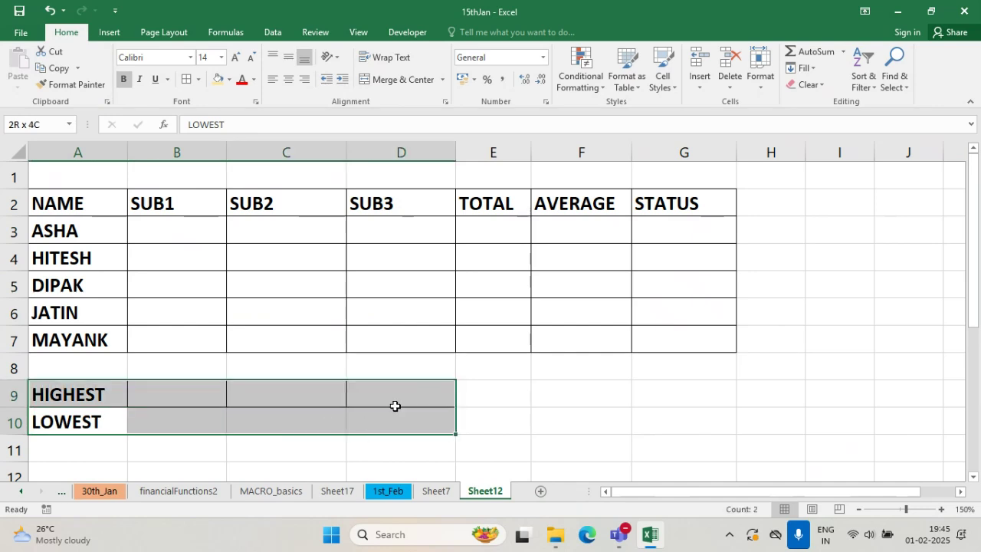
{"action": "left_click", "coordinate": [186, 79]}
{"action": "left_click", "coordinate": [519, 448]}
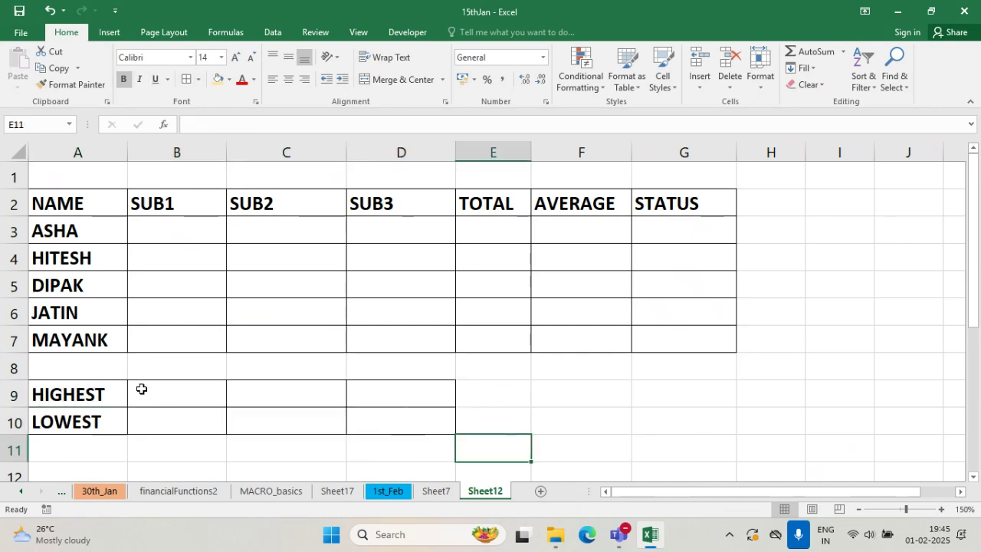
{"action": "left_click_drag", "start_coordinate": [82, 394], "coordinate": [613, 426]}
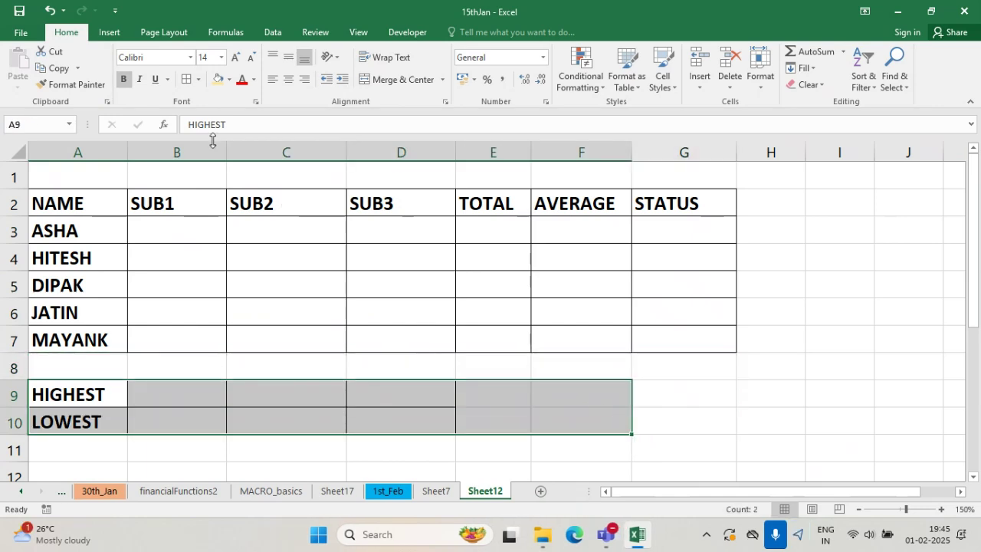
{"action": "left_click", "coordinate": [685, 414]}
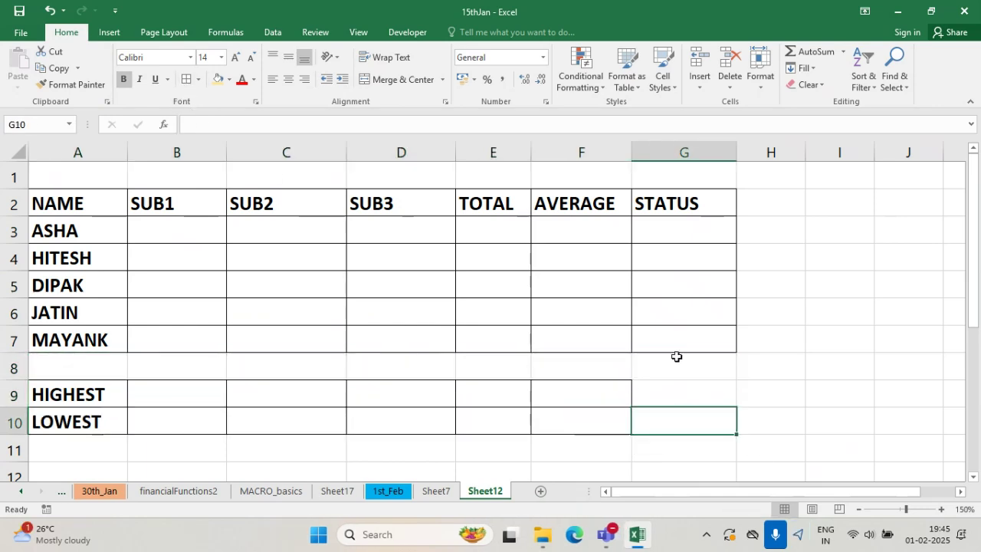
{"action": "left_click", "coordinate": [887, 205]}
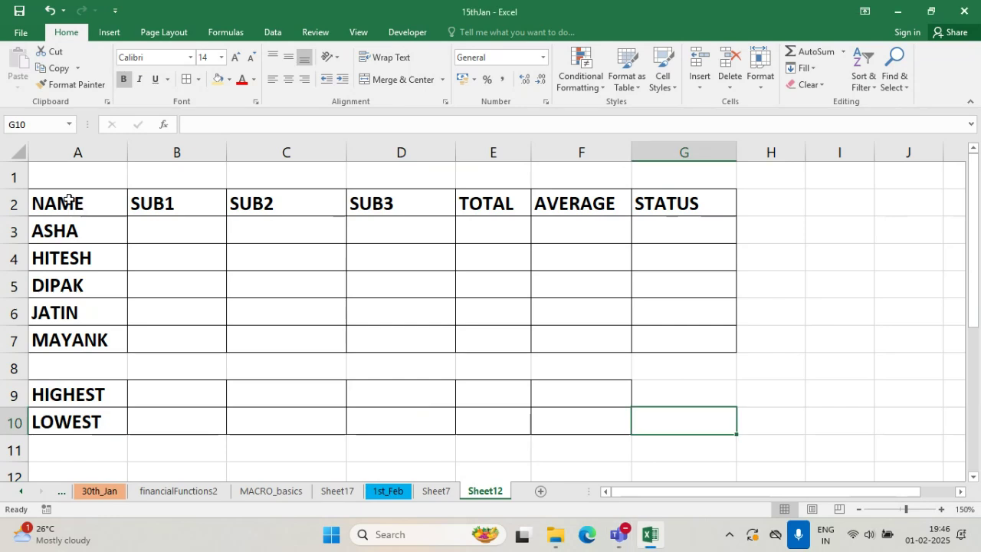
- Fill the header row A2:G2 with light gold and the cells E3:G7 with light green
{"action": "left_click_drag", "start_coordinate": [72, 200], "coordinate": [664, 204]}
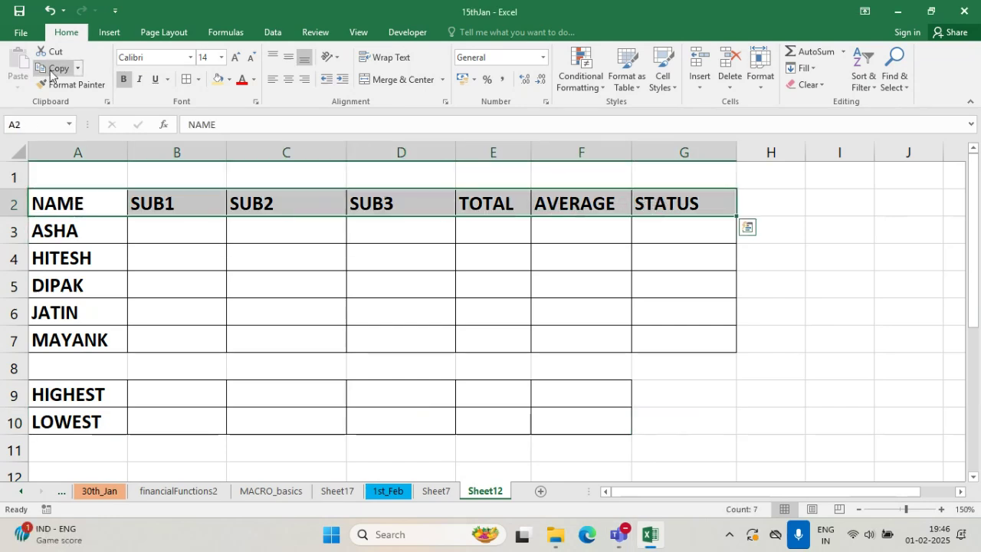
{"action": "left_click", "coordinate": [219, 79]}
{"action": "left_click", "coordinate": [214, 326]}
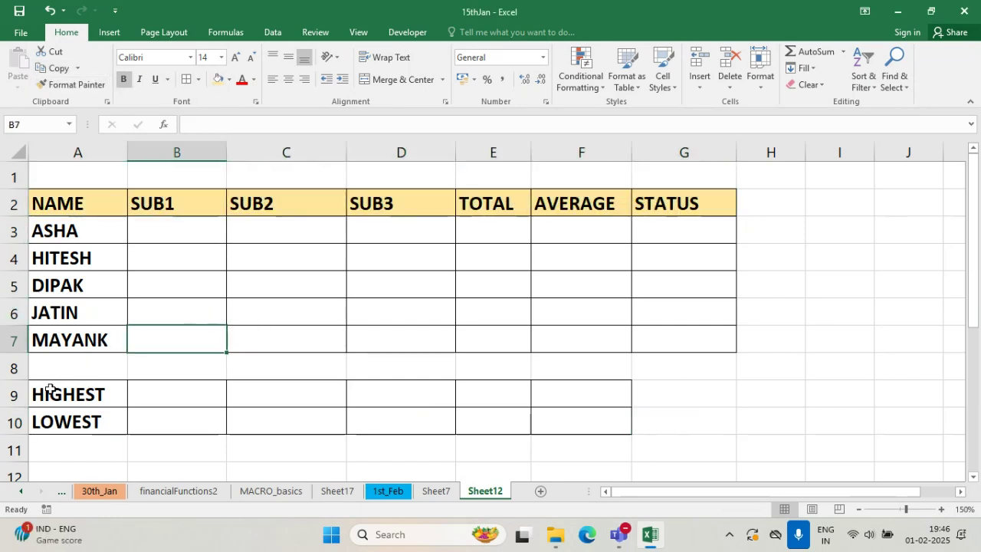
{"action": "left_click_drag", "start_coordinate": [486, 233], "coordinate": [656, 330]}
{"action": "left_click", "coordinate": [230, 79]}
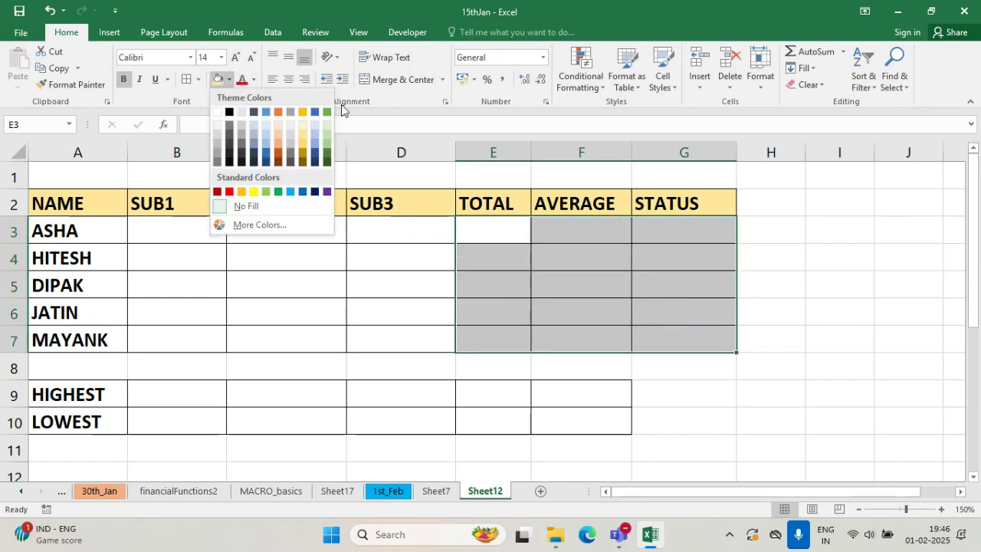
{"action": "left_click", "coordinate": [324, 135]}
{"action": "left_click", "coordinate": [421, 393]}
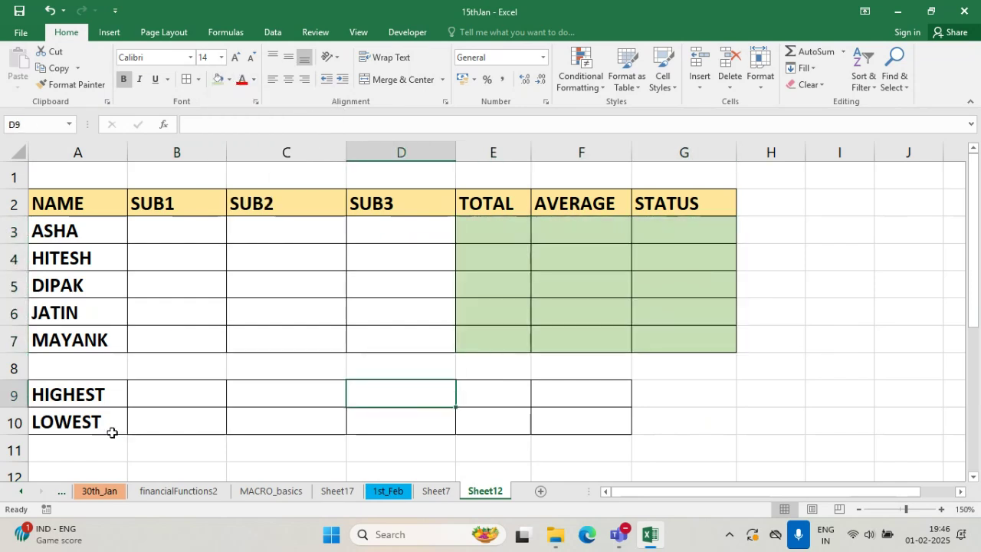
- Fill the result cells B9:F10 of the HIGHEST and LOWEST rows with light grey
{"action": "mouse_move", "coordinate": [154, 397]}
{"action": "left_mouse_down"}
{"action": "mouse_move", "coordinate": [458, 397]}
{"action": "mouse_move", "coordinate": [521, 422]}
{"action": "mouse_move", "coordinate": [548, 419]}
{"action": "left_mouse_up"}
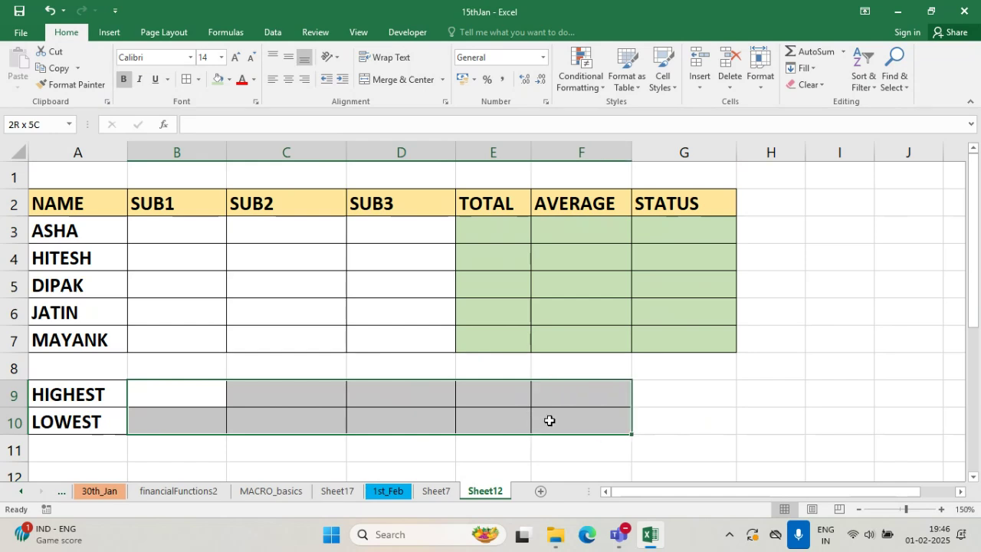
{"action": "left_click", "coordinate": [229, 81]}
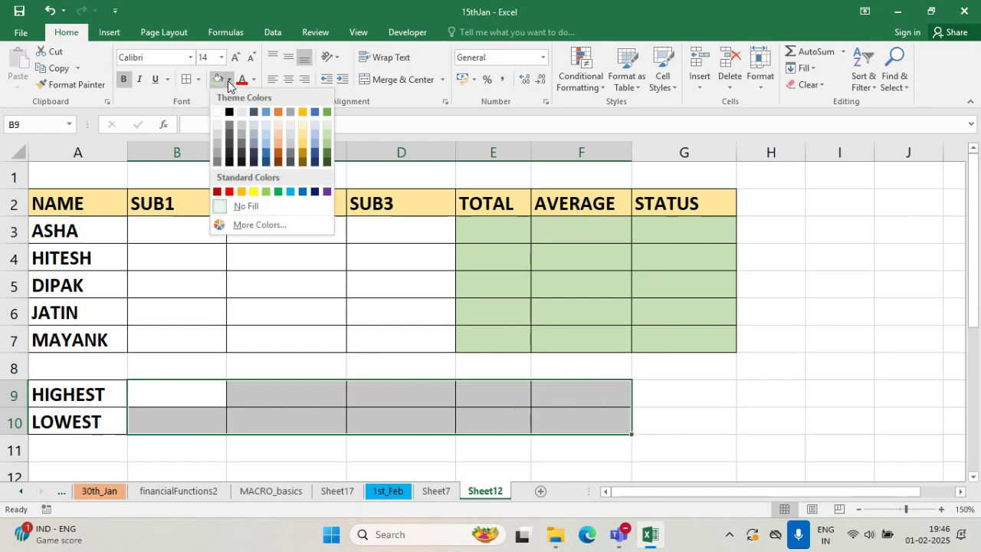
{"action": "left_click", "coordinate": [291, 137]}
{"action": "left_click", "coordinate": [705, 368]}
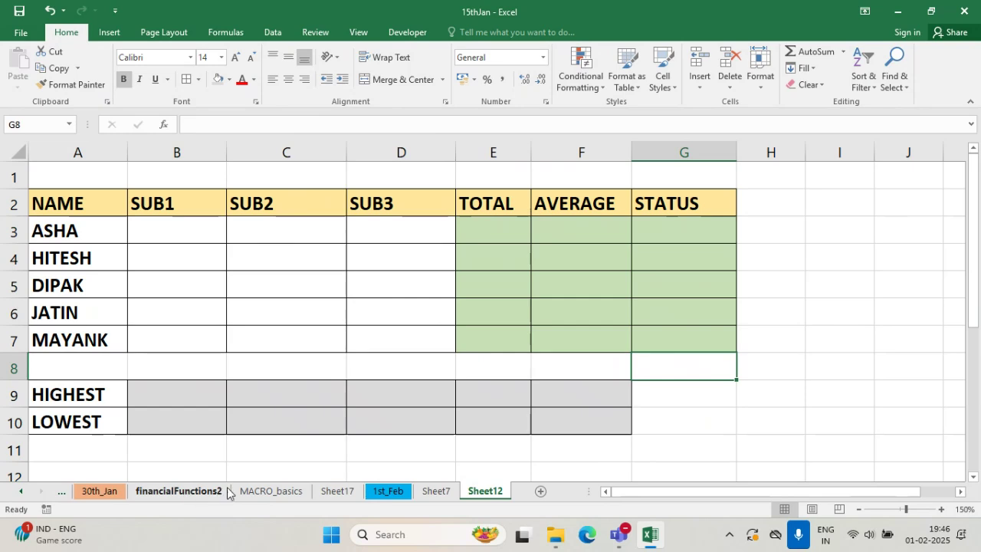
- Review the notes at the start of the MACRO_basics sheet, the macro recording options and the list of existing macros
{"action": "left_click", "coordinate": [252, 494]}
{"action": "scroll", "coordinate": [265, 306], "scroll_direction": "up", "scroll_amount": 4}
{"action": "scroll", "coordinate": [267, 322], "scroll_direction": "up", "scroll_amount": 2}
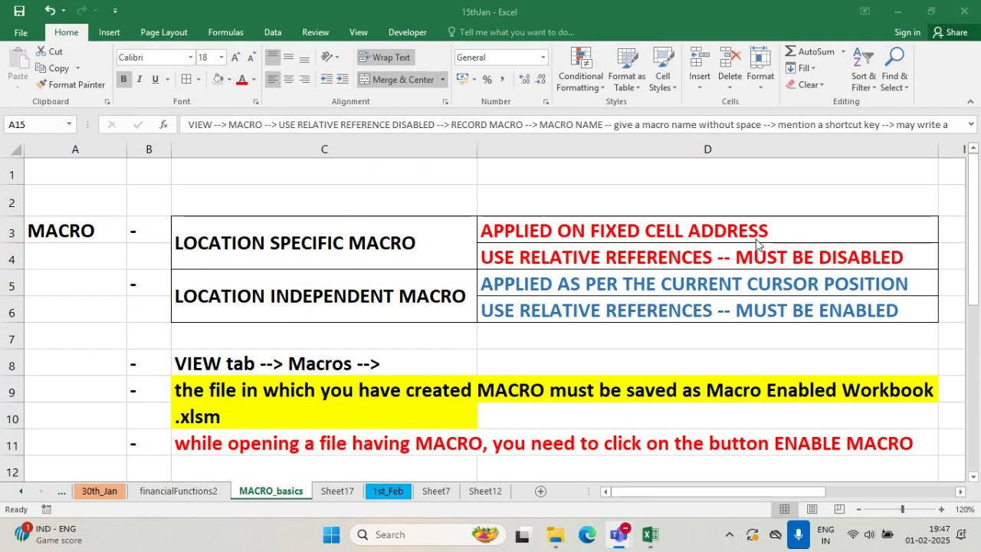
{"action": "left_click", "coordinate": [364, 32]}
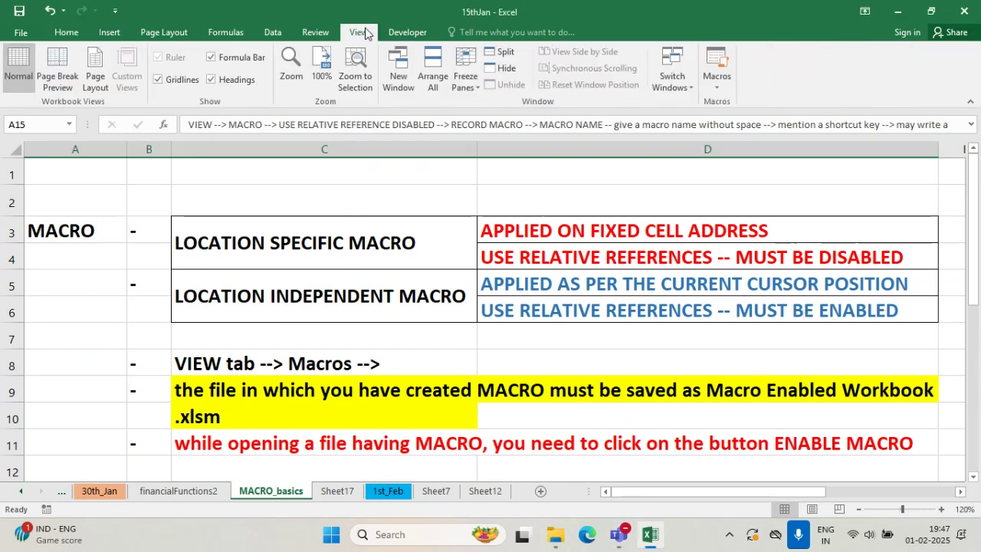
{"action": "left_click", "coordinate": [719, 85]}
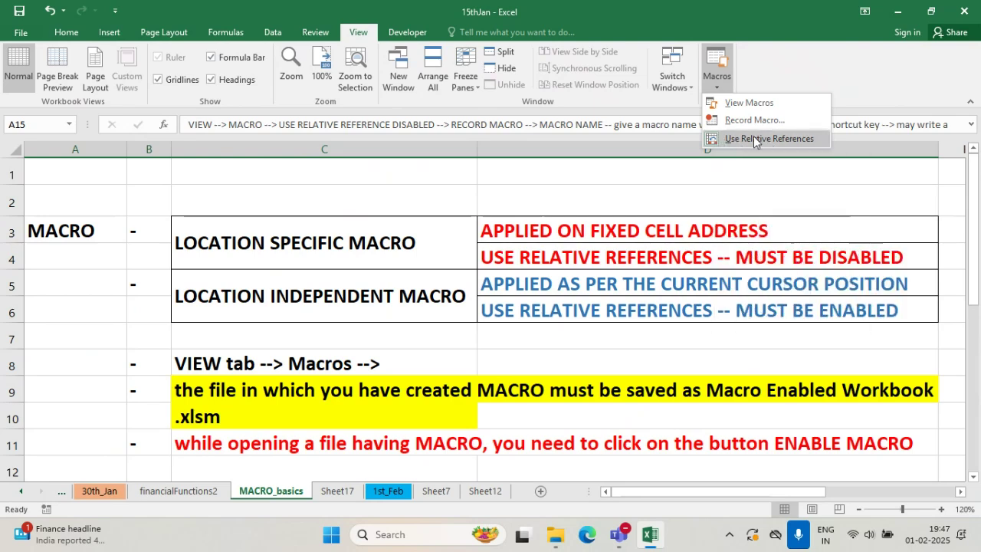
{"action": "left_click", "coordinate": [714, 140]}
{"action": "left_click", "coordinate": [727, 89]}
{"action": "left_click", "coordinate": [747, 106]}
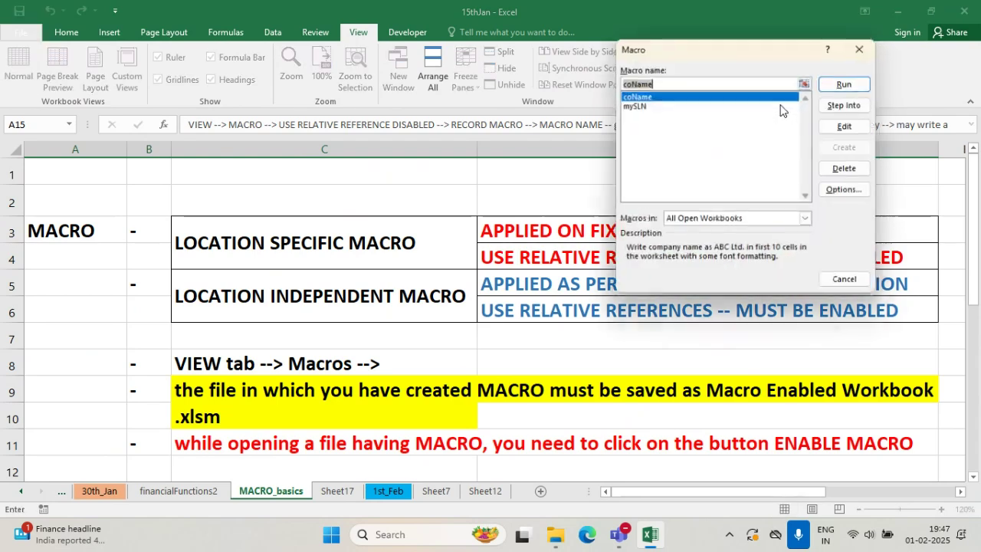
{"action": "left_click_drag", "start_coordinate": [709, 37], "coordinate": [751, 153]}
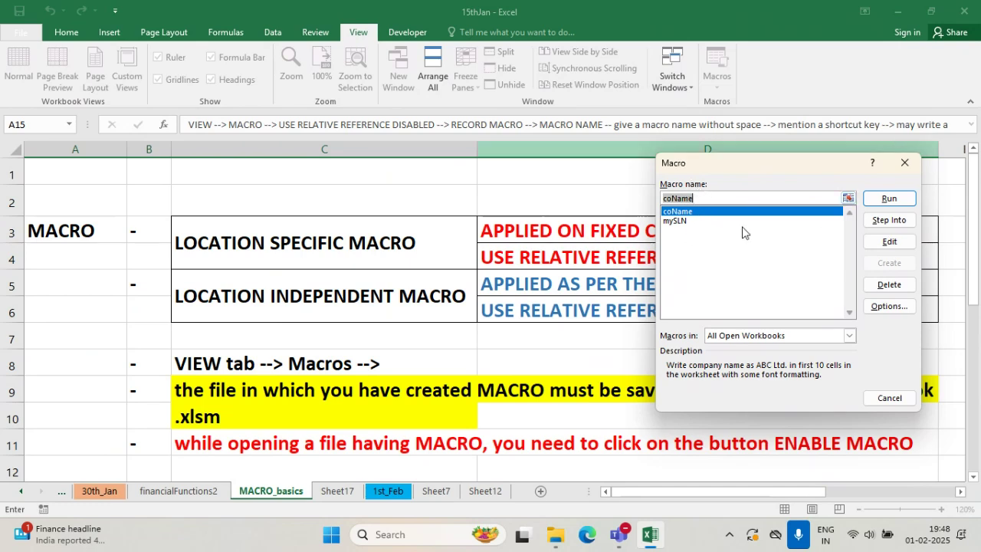
{"action": "left_click", "coordinate": [905, 163]}
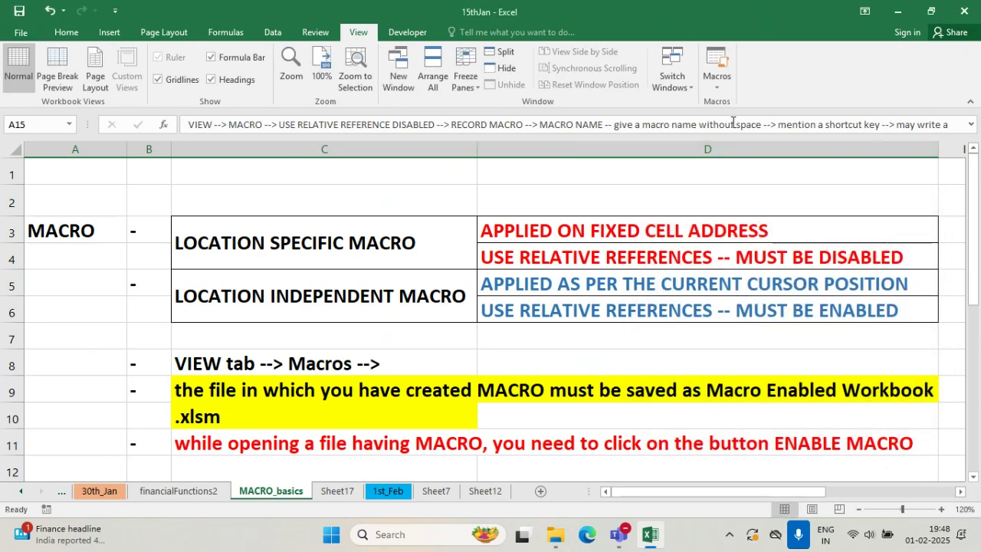
- Start recording a macro named Macro2, stored in This Workbook, with the shortcut Ctrl+Shift+N
{"action": "left_click", "coordinate": [715, 89]}
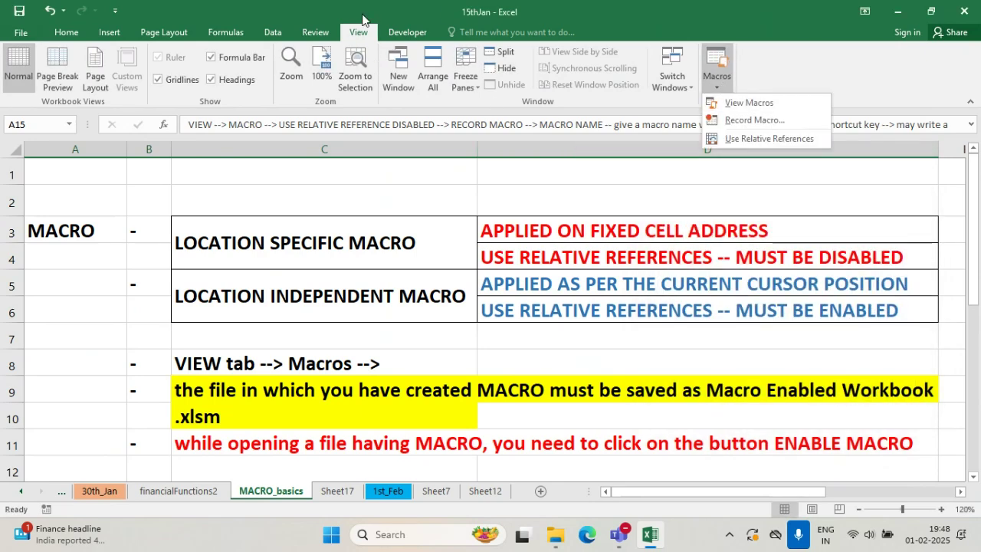
{"action": "left_click", "coordinate": [766, 123]}
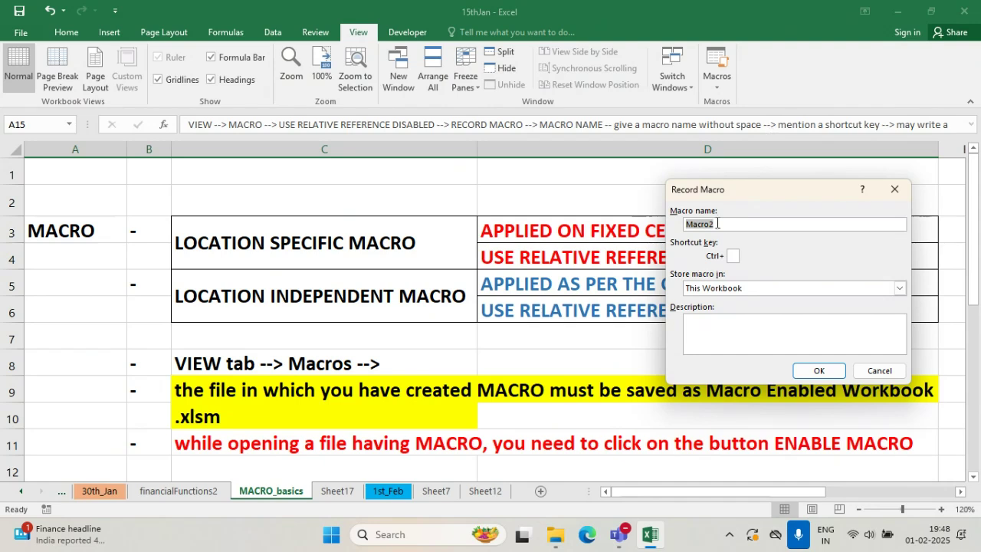
{"action": "left_click", "coordinate": [732, 256]}
{"action": "type", "text": "N"}
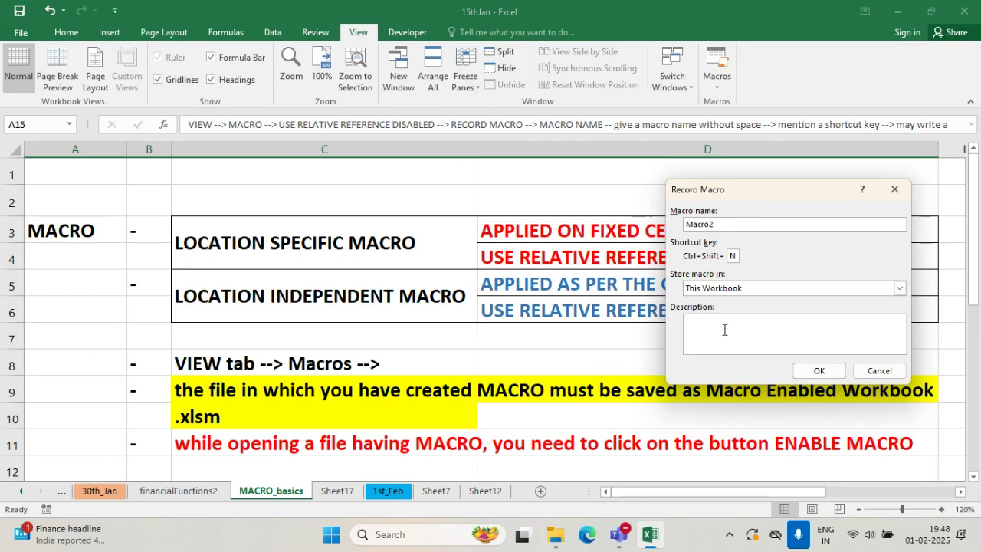
{"action": "left_click", "coordinate": [819, 370]}
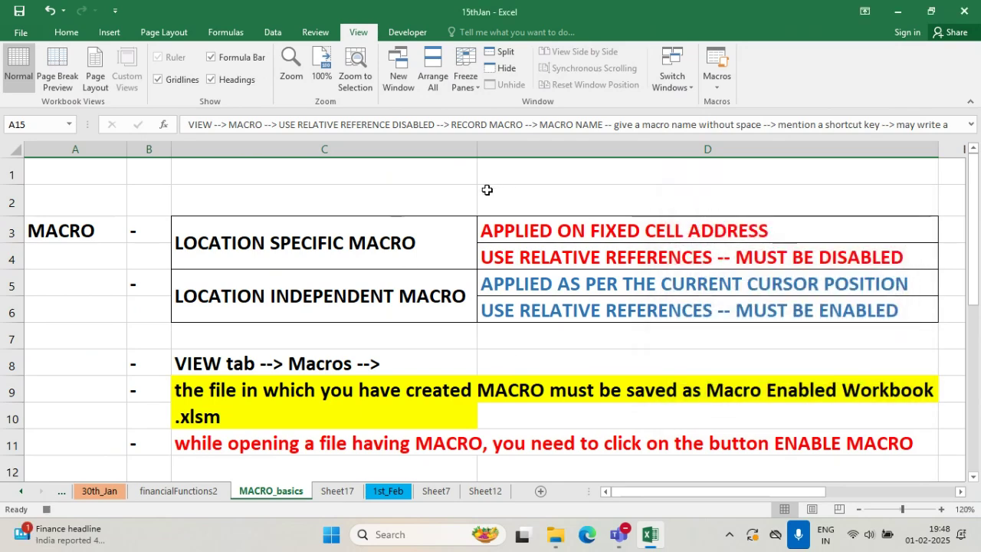
- Enter the text DWD in cell A1 of the MACRO_basics sheet and select that cell again
{"action": "left_click", "coordinate": [77, 165]}
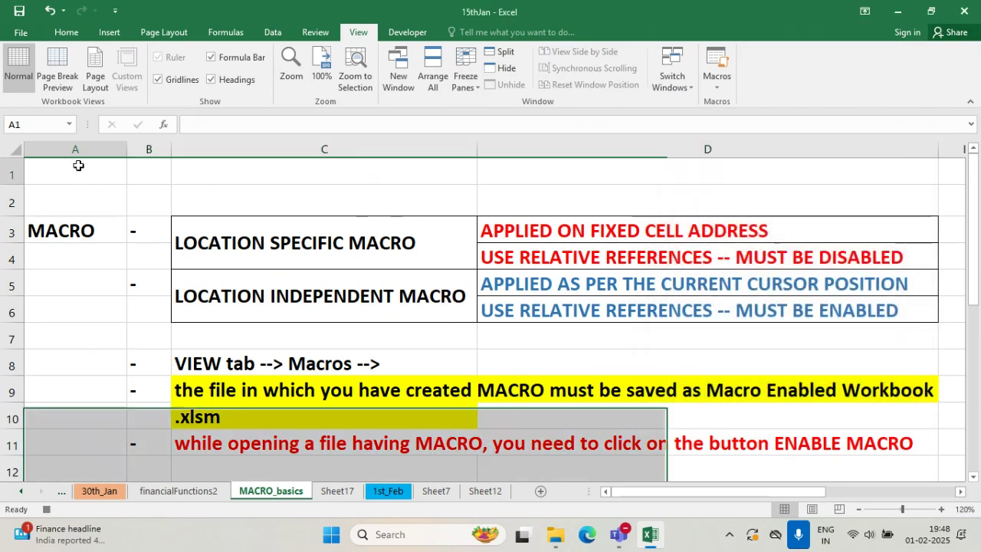
{"action": "type", "text": "DWD"}
{"action": "left_click", "coordinate": [258, 197]}
{"action": "left_click", "coordinate": [66, 169]}
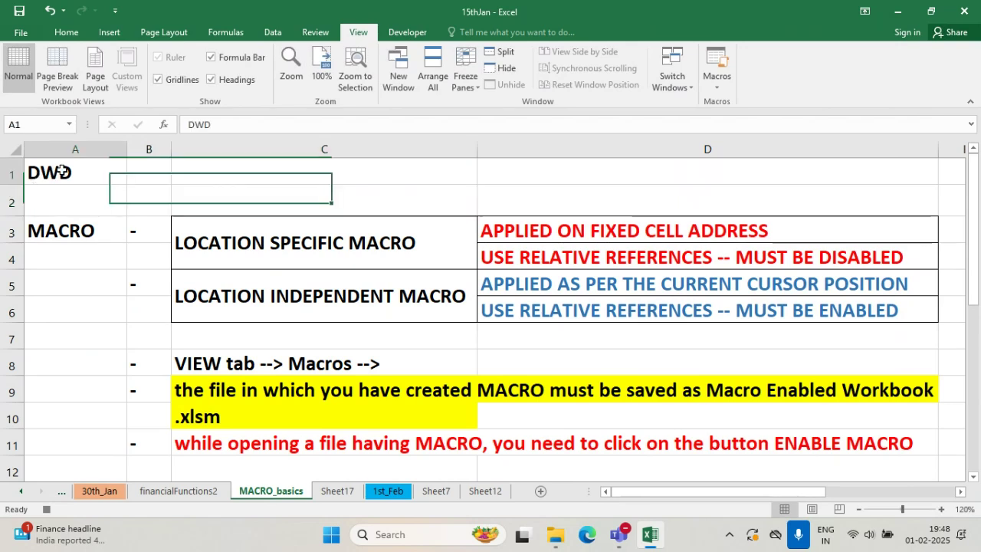
- Format cell A1 with a light grey fill, red font colour and a font size of 20
{"action": "left_click", "coordinate": [66, 34]}
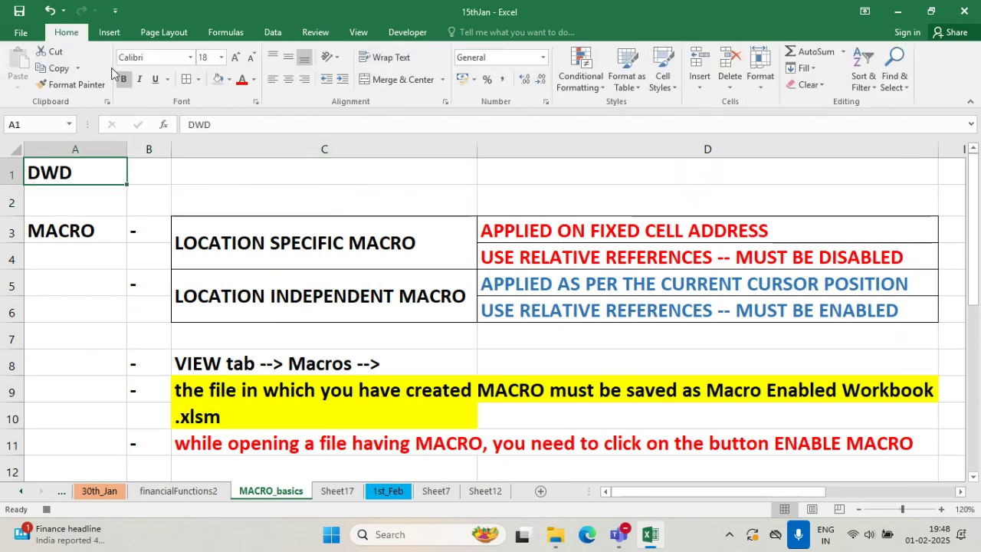
{"action": "left_click", "coordinate": [219, 78]}
{"action": "left_click", "coordinate": [241, 79]}
{"action": "left_click", "coordinate": [235, 58]}
{"action": "left_click", "coordinate": [236, 58]}
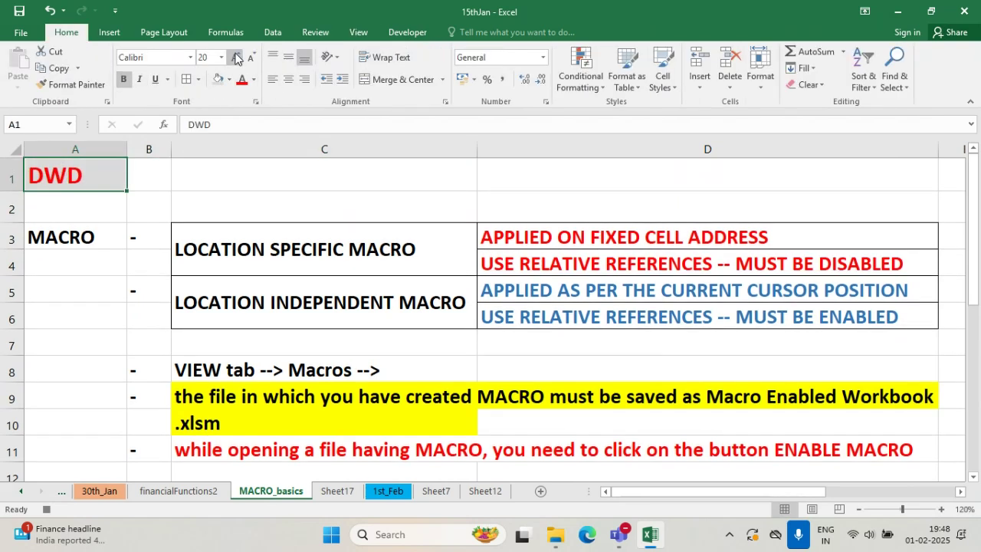
- Stop recording the macro and switch to the Sheet17 worksheet
{"action": "left_click", "coordinate": [421, 34]}
{"action": "left_click", "coordinate": [358, 32]}
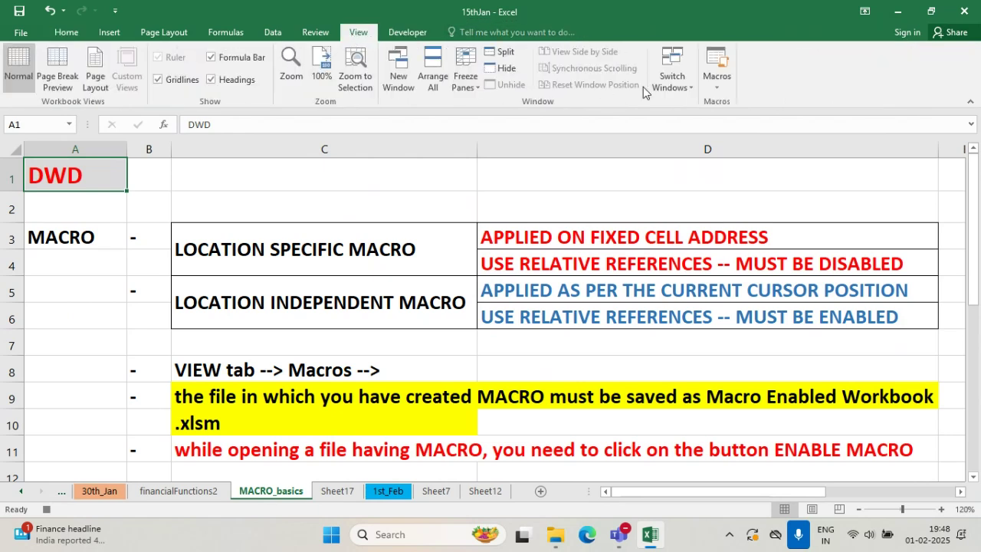
{"action": "left_click", "coordinate": [714, 82]}
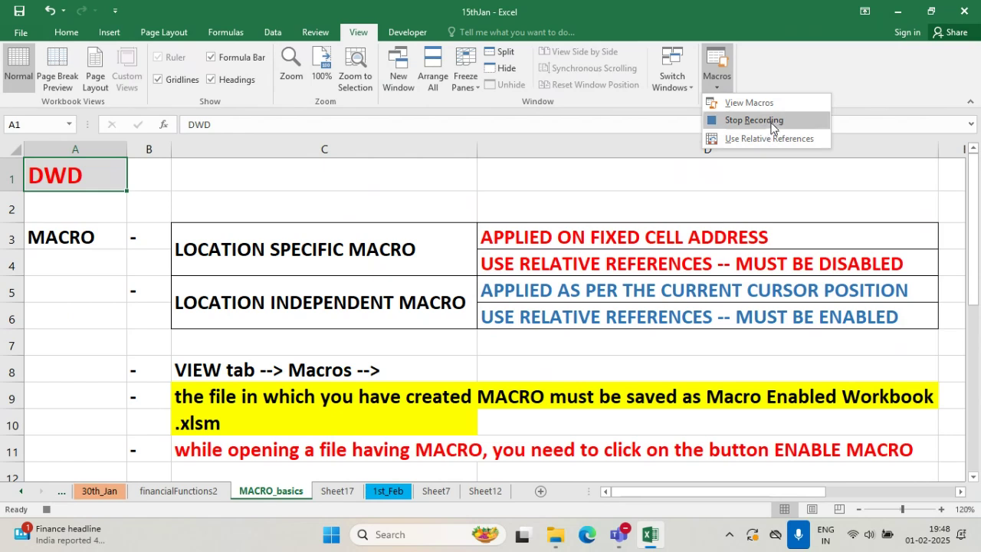
{"action": "left_click", "coordinate": [772, 120]}
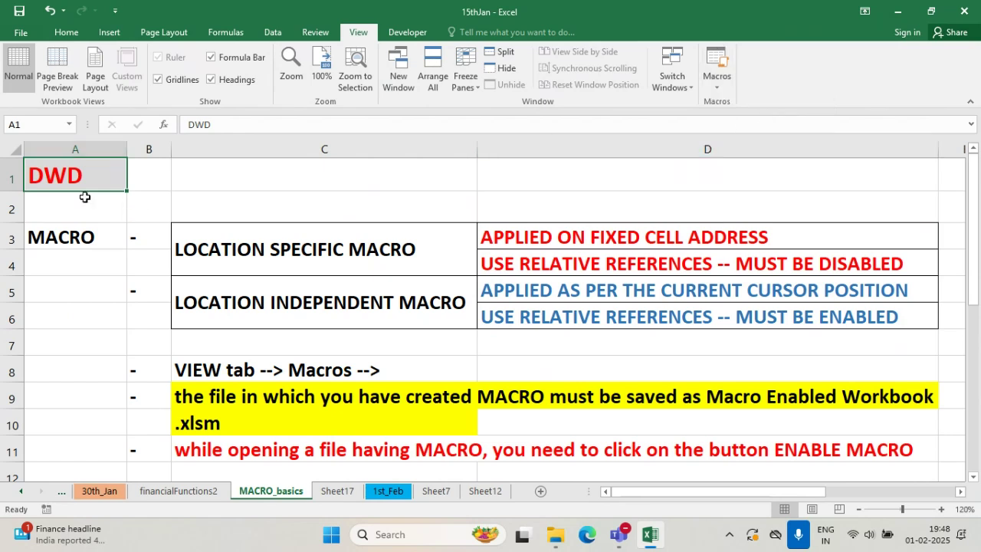
{"action": "left_click", "coordinate": [267, 211]}
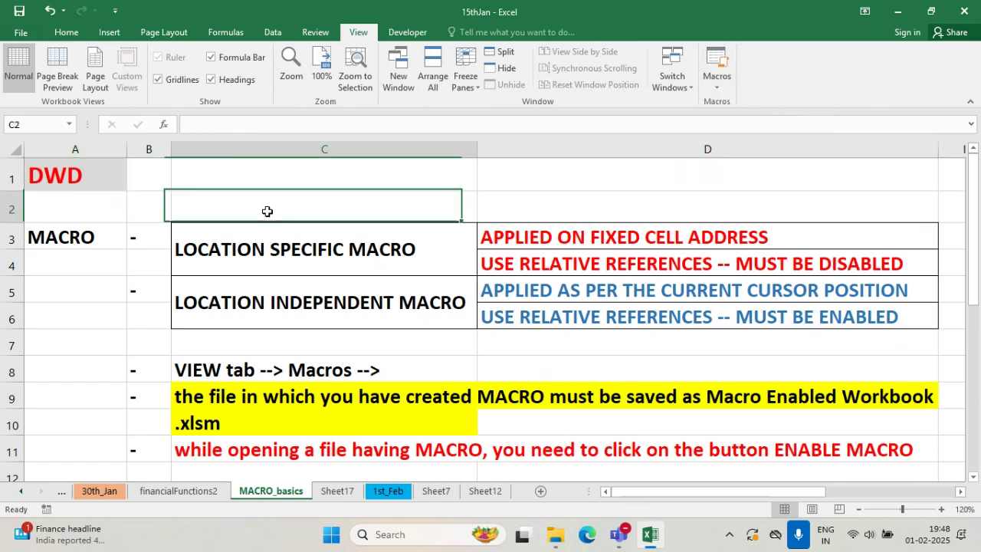
{"action": "left_click", "coordinate": [337, 491]}
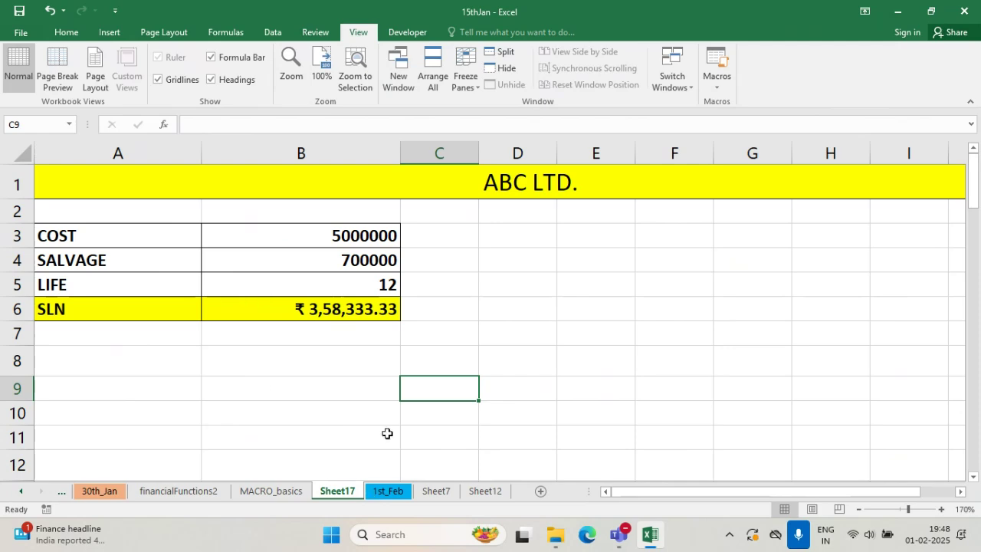
- Add a new worksheet after Sheet12, run the recorded DWD macro on it and widen column A to fit the text
{"action": "left_click", "coordinate": [440, 492]}
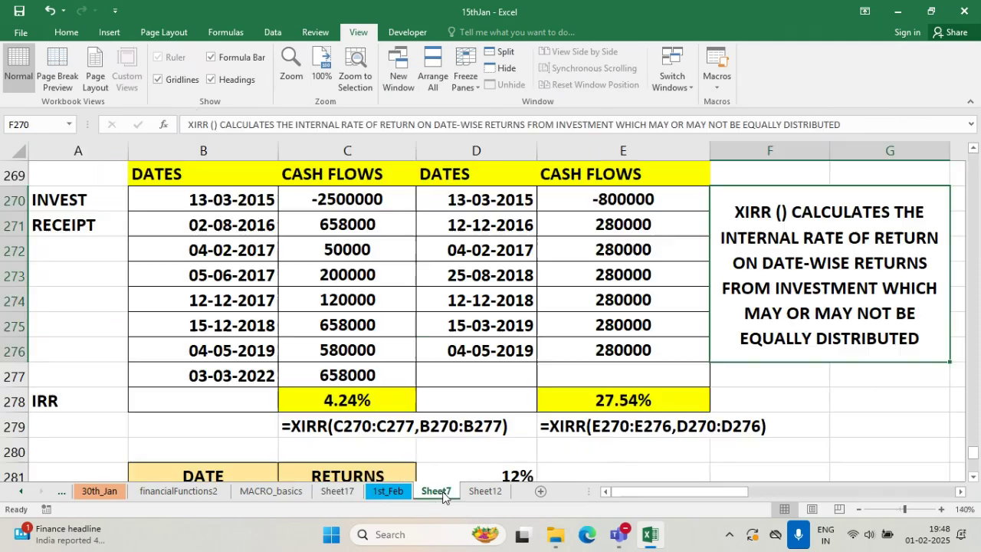
{"action": "left_click", "coordinate": [494, 491]}
{"action": "left_click", "coordinate": [540, 491]}
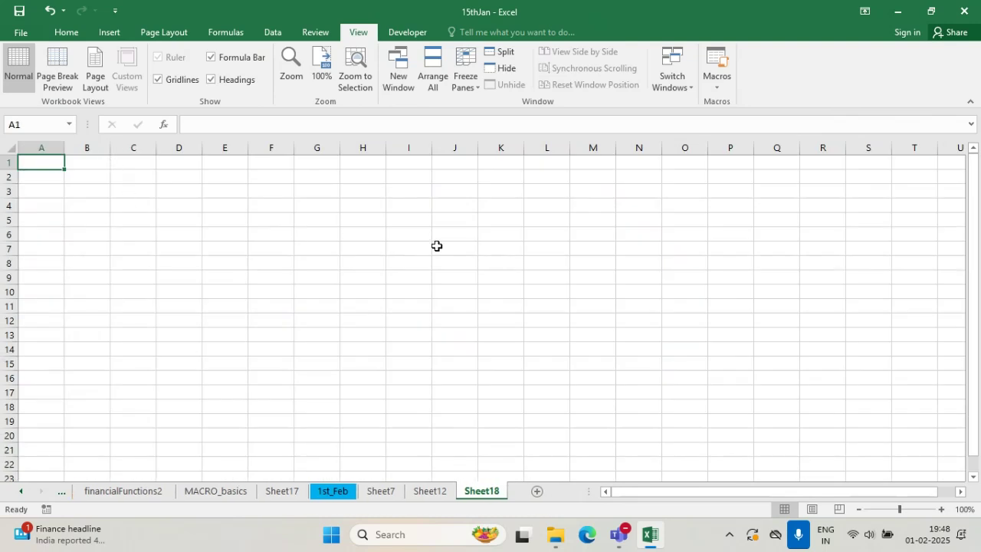
{"action": "key", "text": "ctrl+shift+d"}
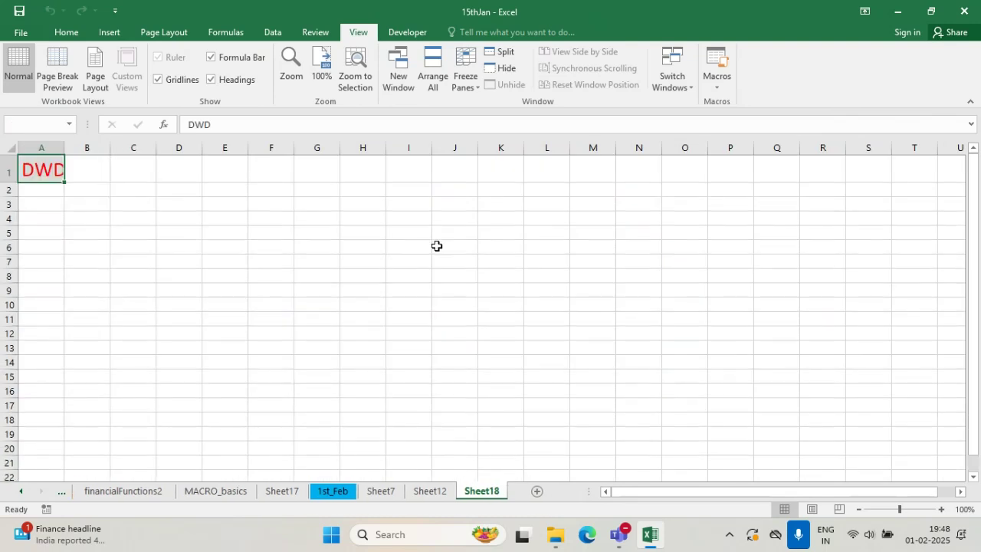
{"action": "left_click_drag", "start_coordinate": [64, 148], "coordinate": [105, 148]}
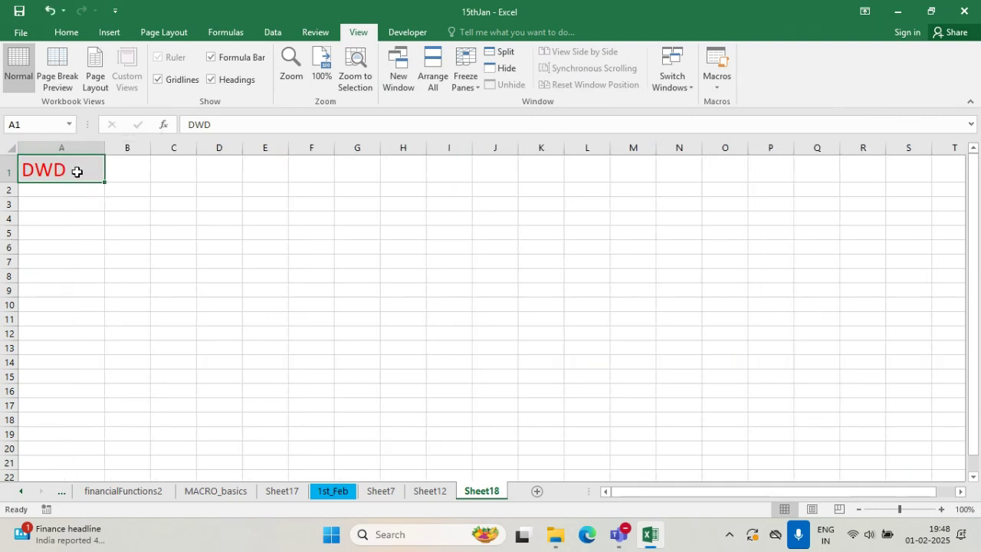
{"action": "left_click", "coordinate": [166, 241]}
{"action": "left_click", "coordinate": [95, 178]}
- Add another new worksheet after Sheet18, run the DWD macro there and widen its column A
{"action": "left_click", "coordinate": [537, 492]}
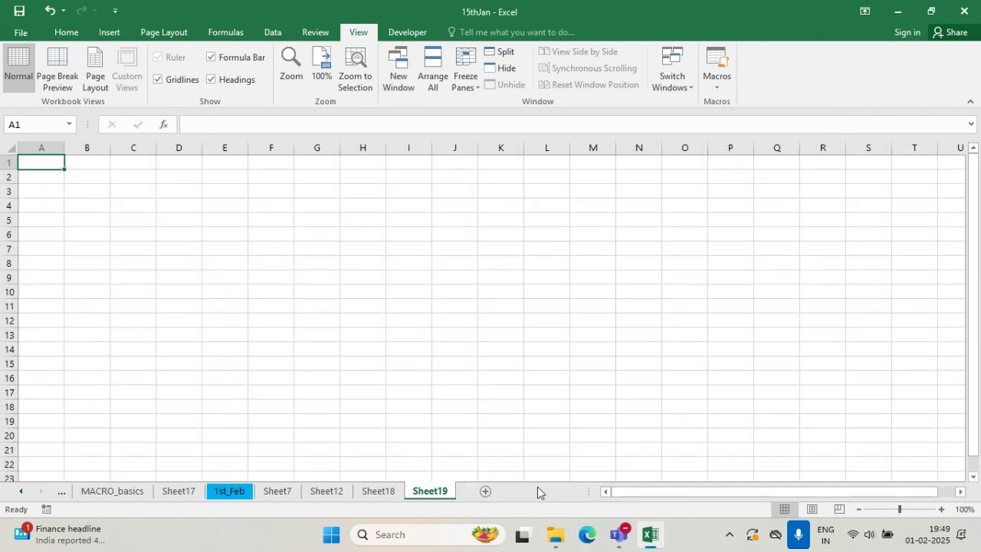
{"action": "key", "text": "ctrl+shift+d"}
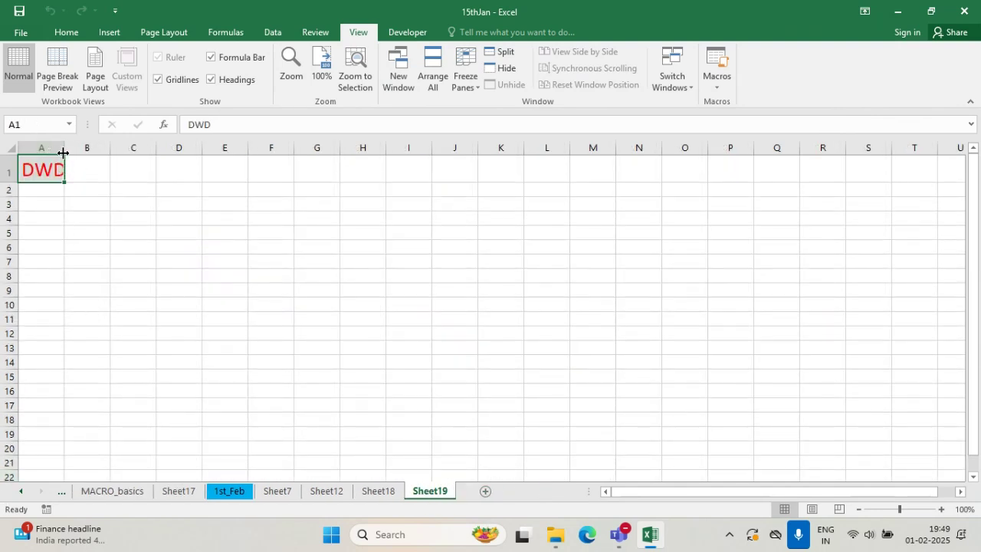
{"action": "left_click_drag", "start_coordinate": [55, 147], "coordinate": [98, 147]}
{"action": "left_click", "coordinate": [99, 274]}
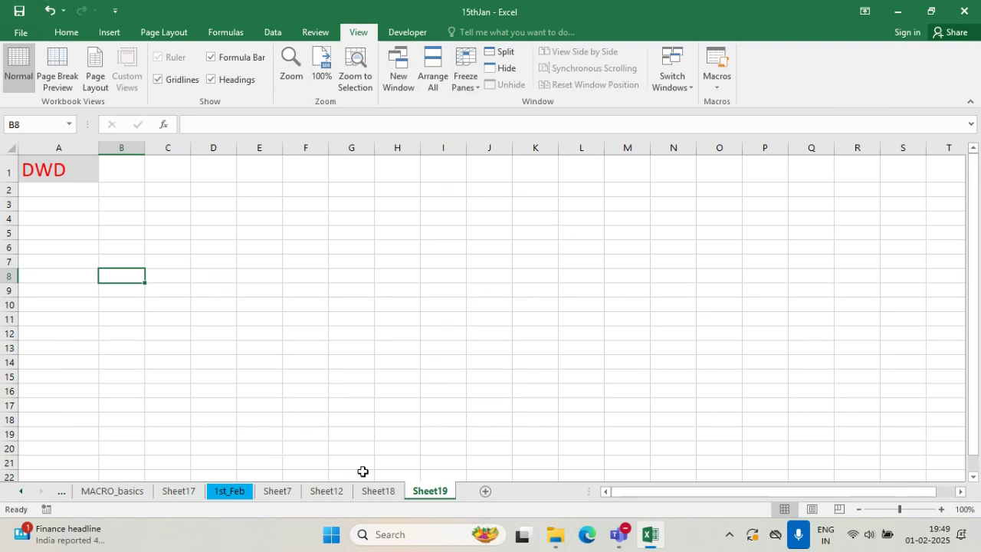
- Return to the student marks table on Sheet12 and select cell I4
{"action": "left_click", "coordinate": [378, 492]}
{"action": "left_click", "coordinate": [336, 490]}
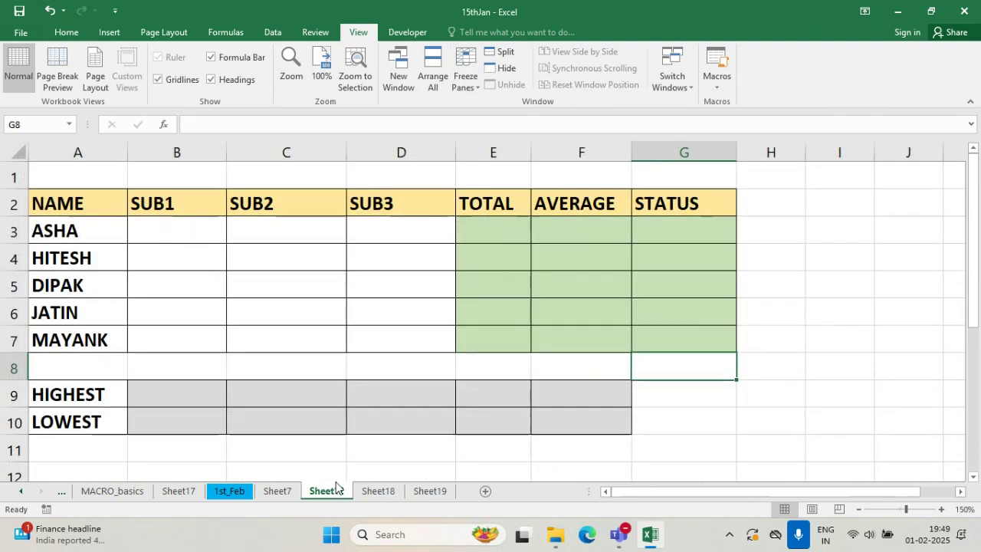
{"action": "left_click", "coordinate": [825, 262]}
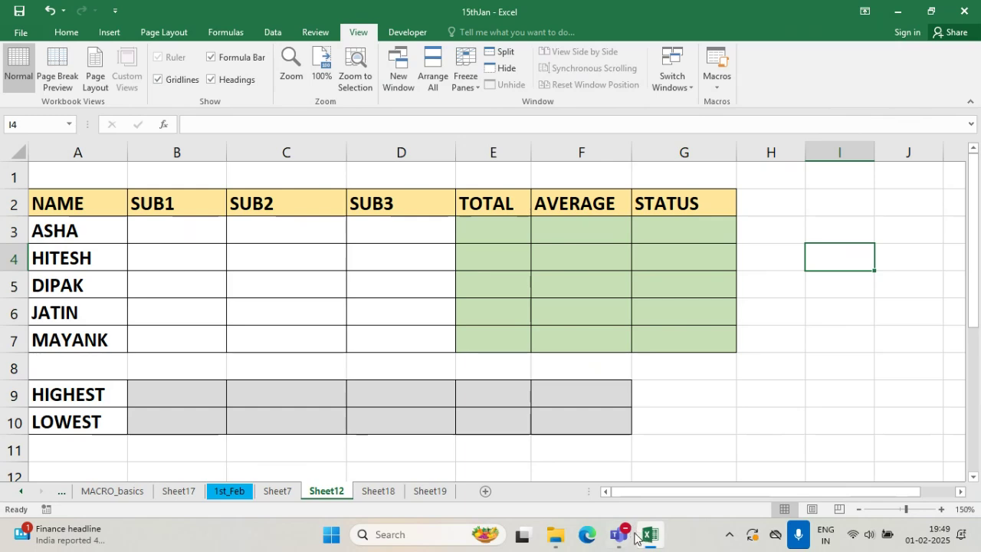
- Switch to the Teams live event, read through the newest attendee questions in the Q&A, and return to the Excel workbook
{"action": "mouse_move", "coordinate": [622, 534]}
{"action": "left_click", "coordinate": [538, 452]}
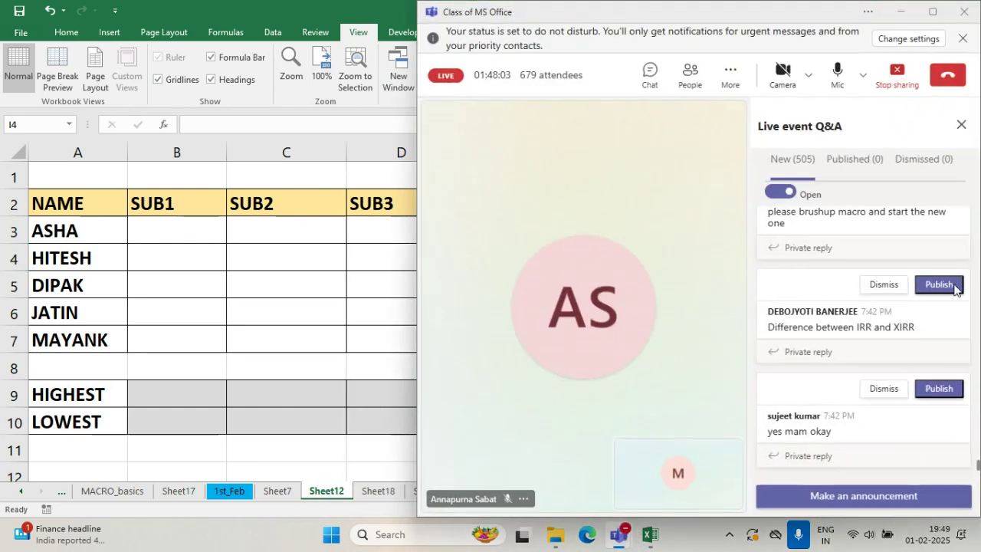
{"action": "scroll", "coordinate": [843, 367], "scroll_direction": "down", "scroll_amount": 1}
{"action": "scroll", "coordinate": [842, 364], "scroll_direction": "down", "scroll_amount": 5}
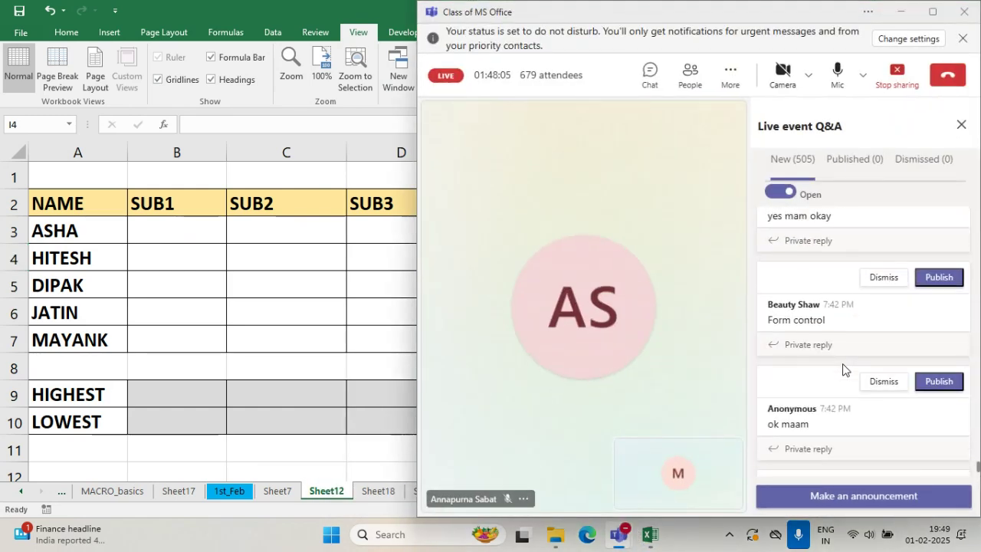
{"action": "scroll", "coordinate": [842, 363], "scroll_direction": "down", "scroll_amount": 5}
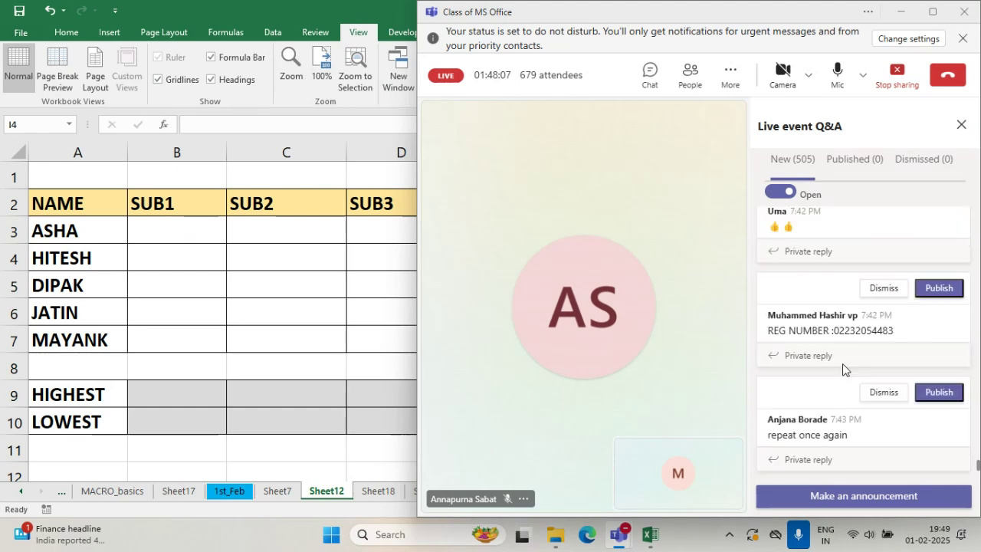
{"action": "scroll", "coordinate": [842, 363], "scroll_direction": "down", "scroll_amount": 5}
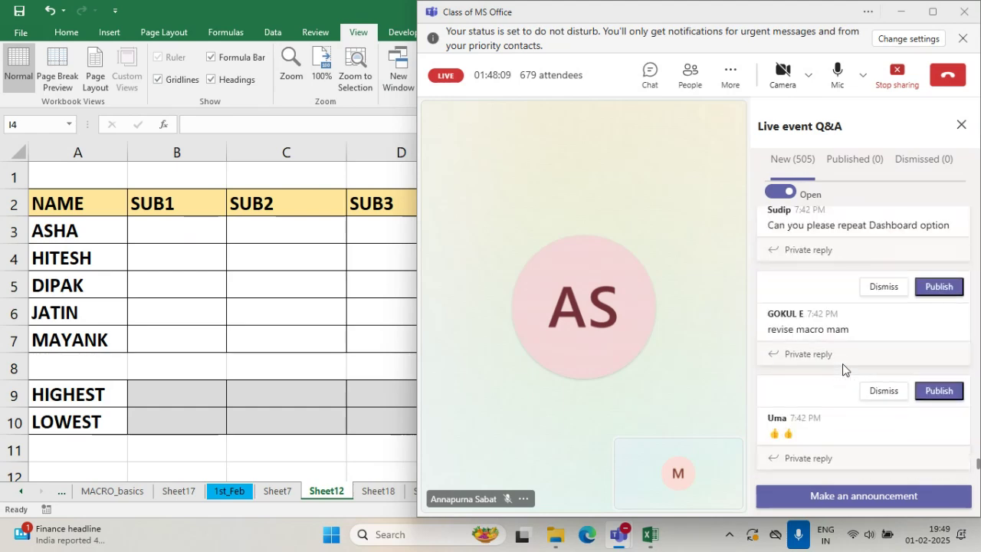
{"action": "scroll", "coordinate": [842, 371], "scroll_direction": "down", "scroll_amount": 3}
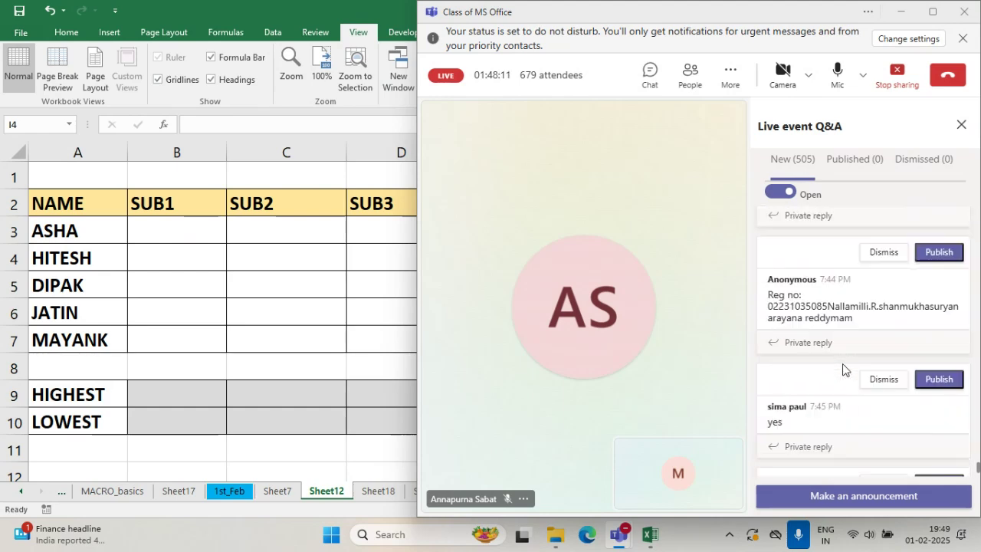
{"action": "scroll", "coordinate": [842, 370], "scroll_direction": "down", "scroll_amount": 5}
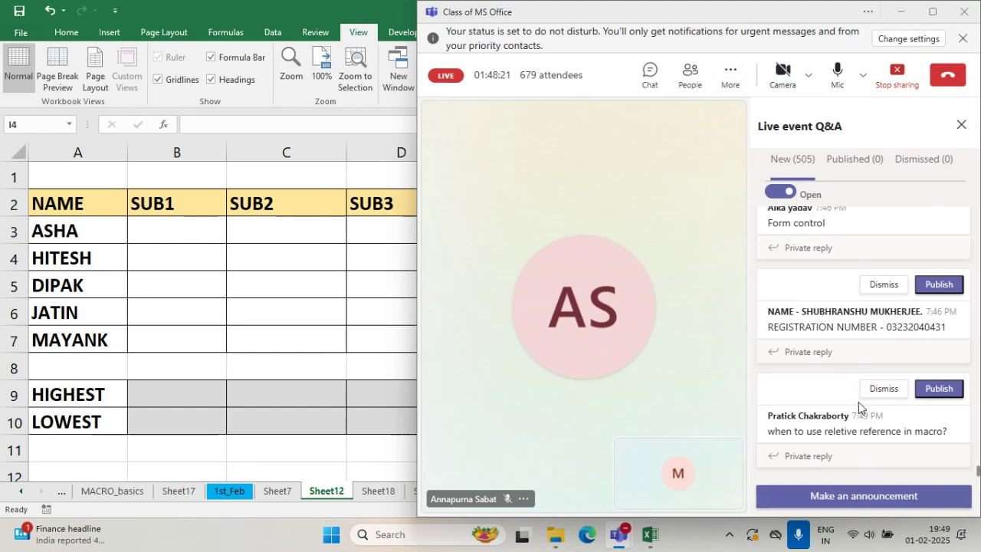
{"action": "left_click", "coordinate": [905, 16]}
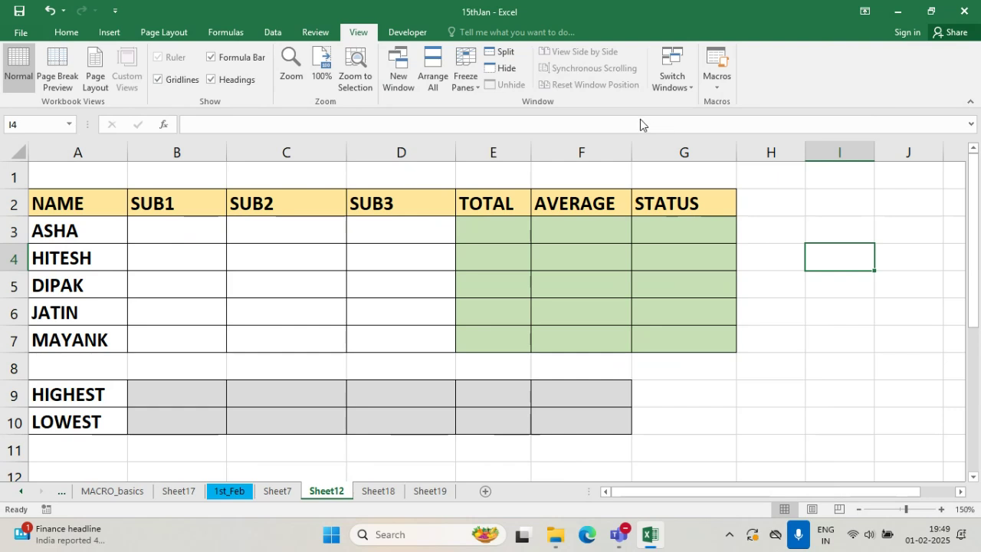
- Enable Use Relative References for macro recording, toggling the option off and on again to demonstrate it
{"action": "left_click", "coordinate": [722, 86]}
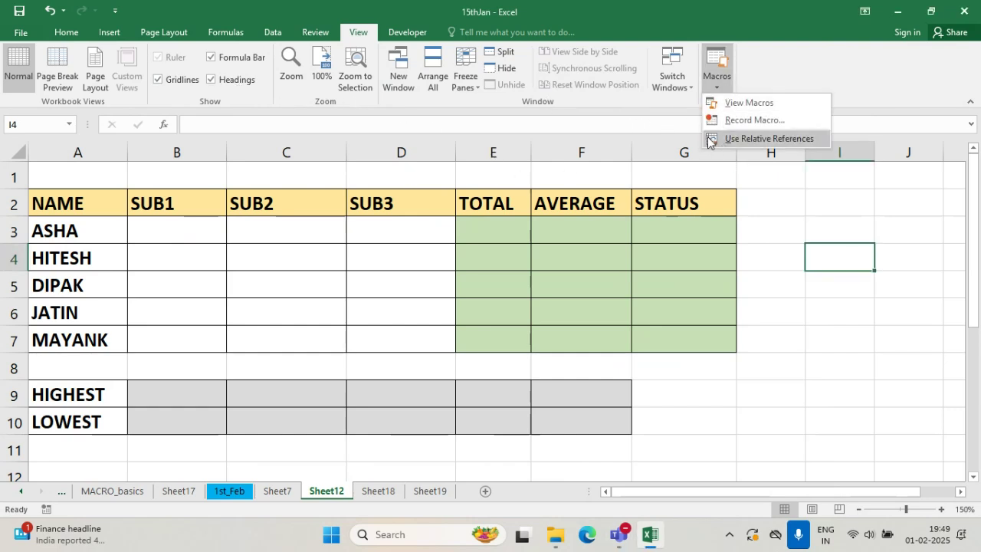
{"action": "left_click", "coordinate": [748, 140]}
{"action": "left_click", "coordinate": [720, 86]}
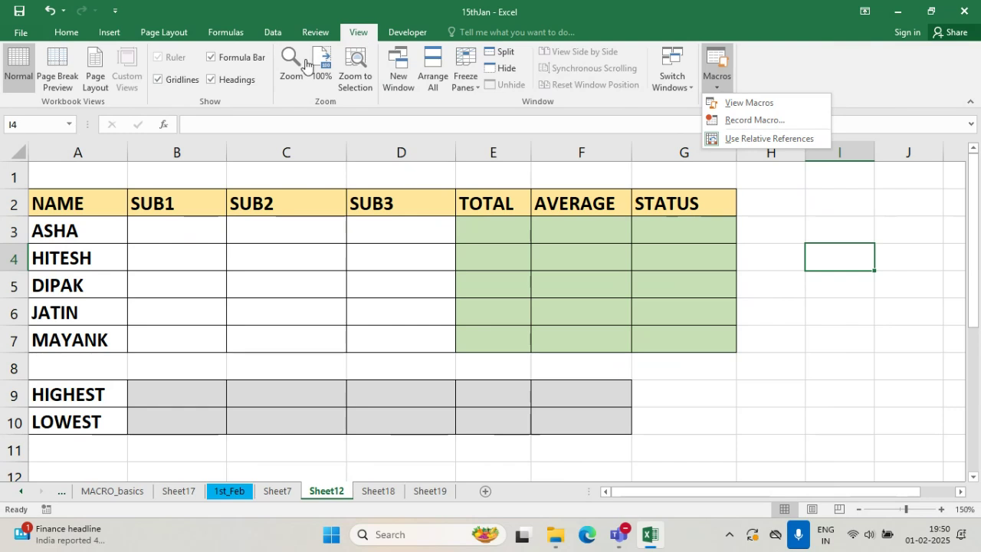
{"action": "left_click", "coordinate": [733, 139]}
{"action": "left_click", "coordinate": [716, 81]}
{"action": "left_click", "coordinate": [732, 138]}
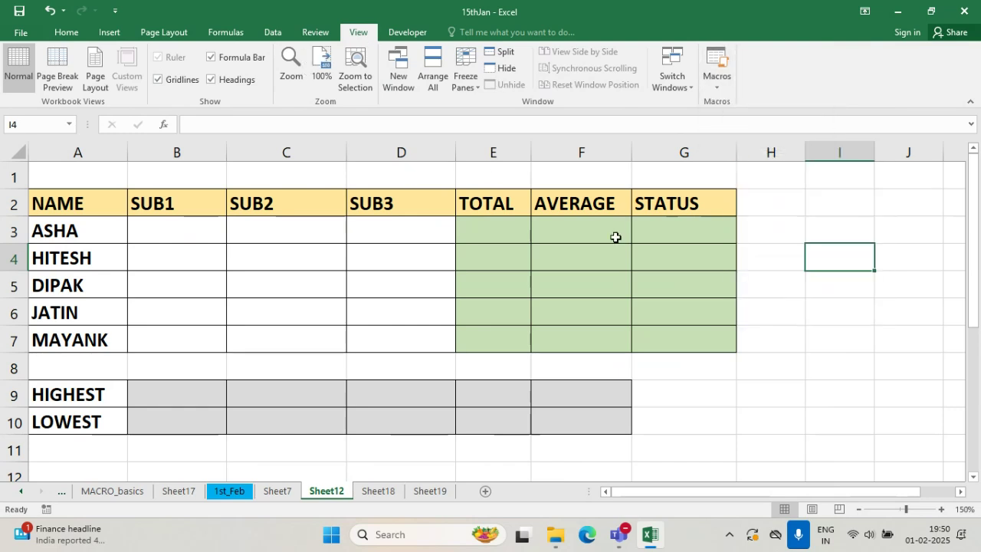
- Hide the Developer tab through the Customize Ribbon settings in Excel Options
{"action": "left_click_drag", "start_coordinate": [155, 53], "coordinate": [322, 115]}
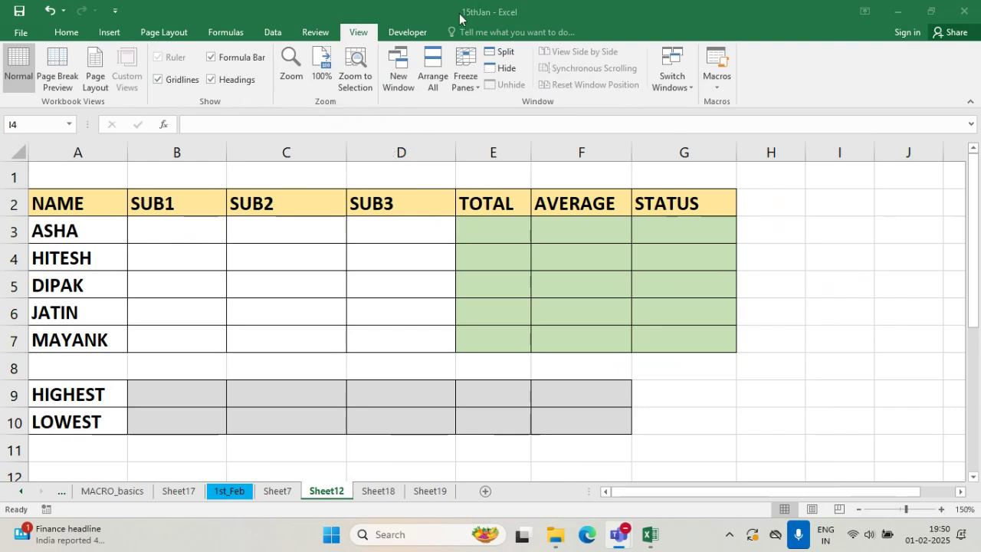
{"action": "left_click", "coordinate": [409, 37]}
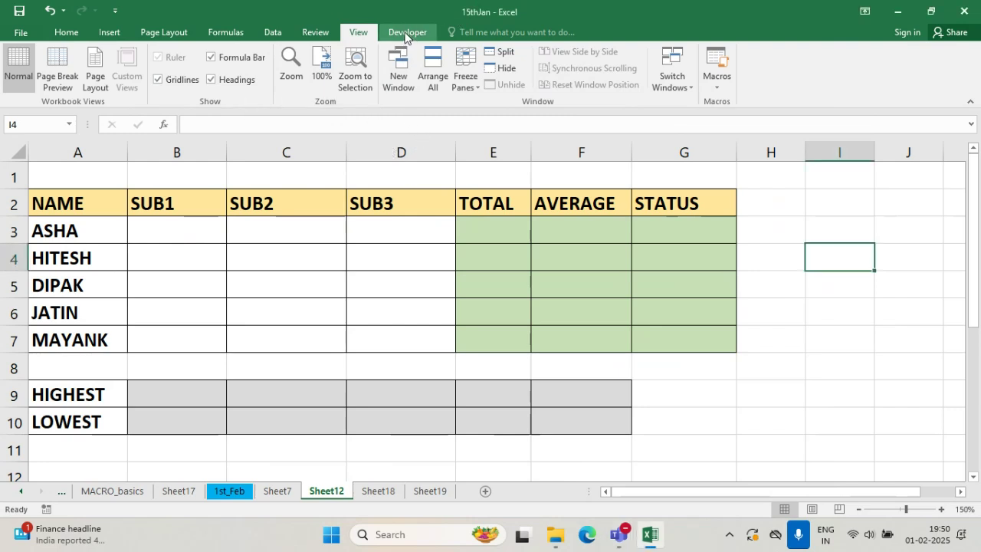
{"action": "left_click", "coordinate": [412, 34]}
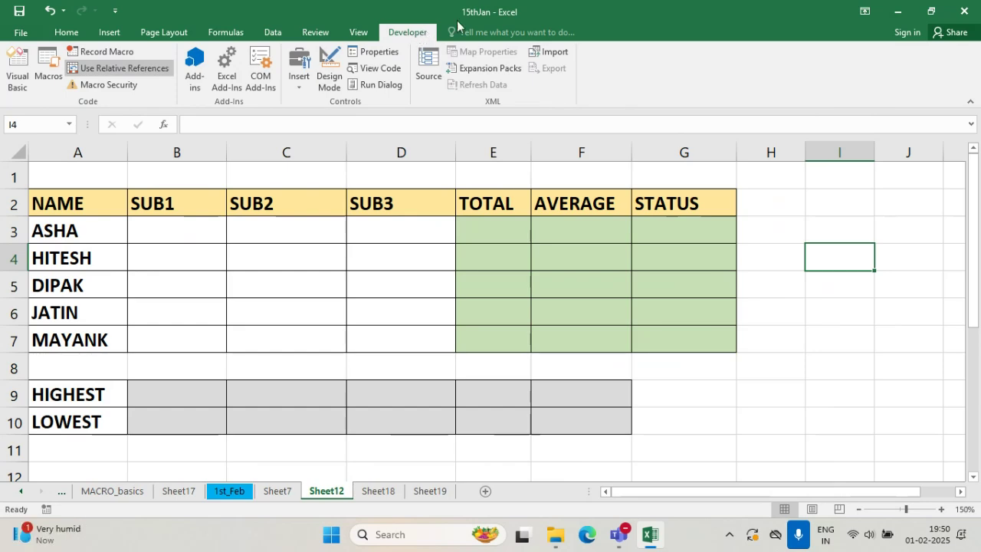
{"action": "left_click", "coordinate": [30, 35]}
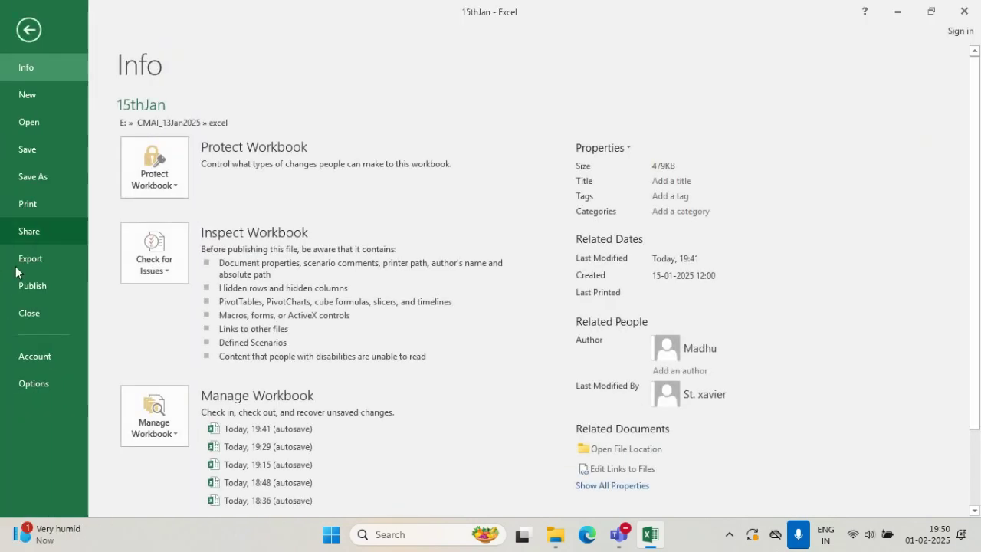
{"action": "left_click", "coordinate": [38, 389]}
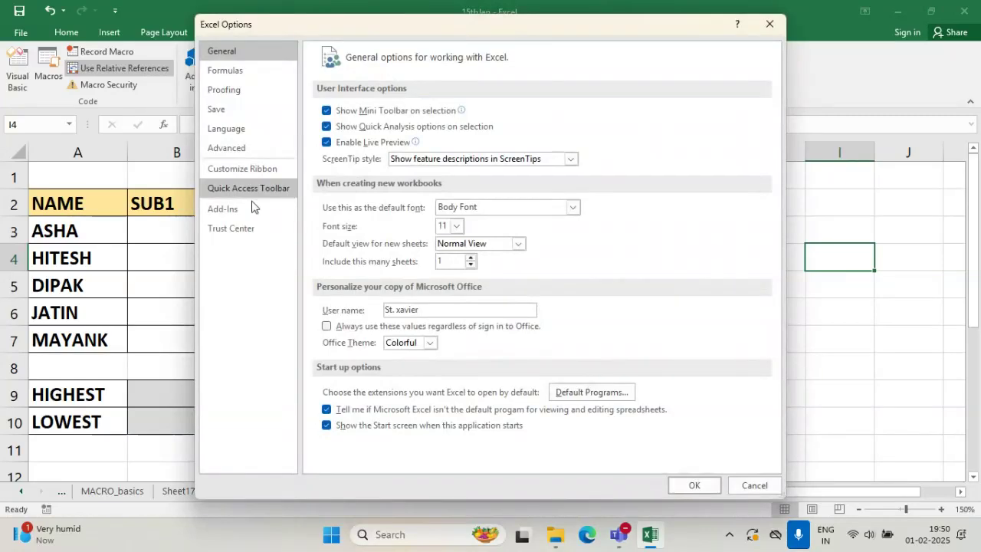
{"action": "left_click", "coordinate": [256, 175]}
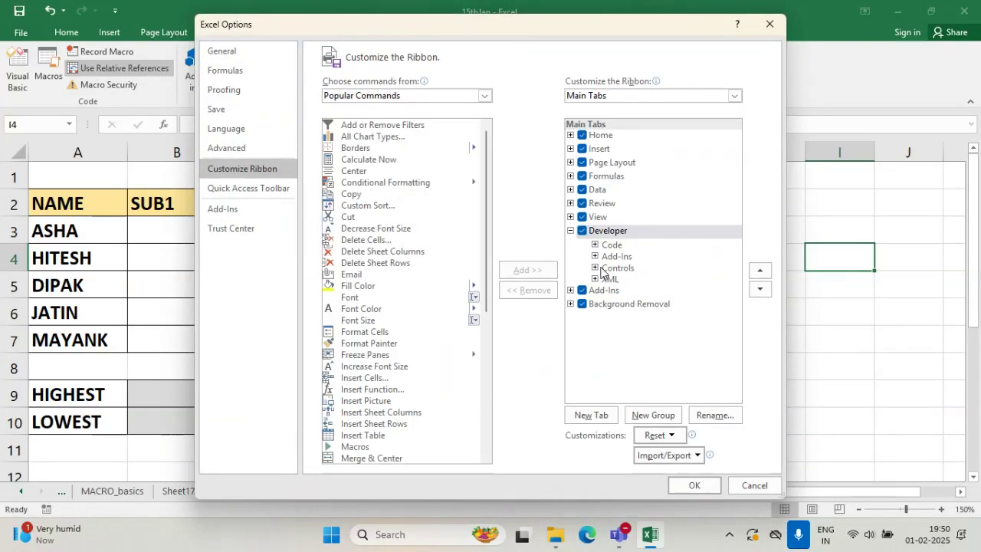
{"action": "left_click", "coordinate": [581, 230]}
{"action": "left_click", "coordinate": [694, 485]}
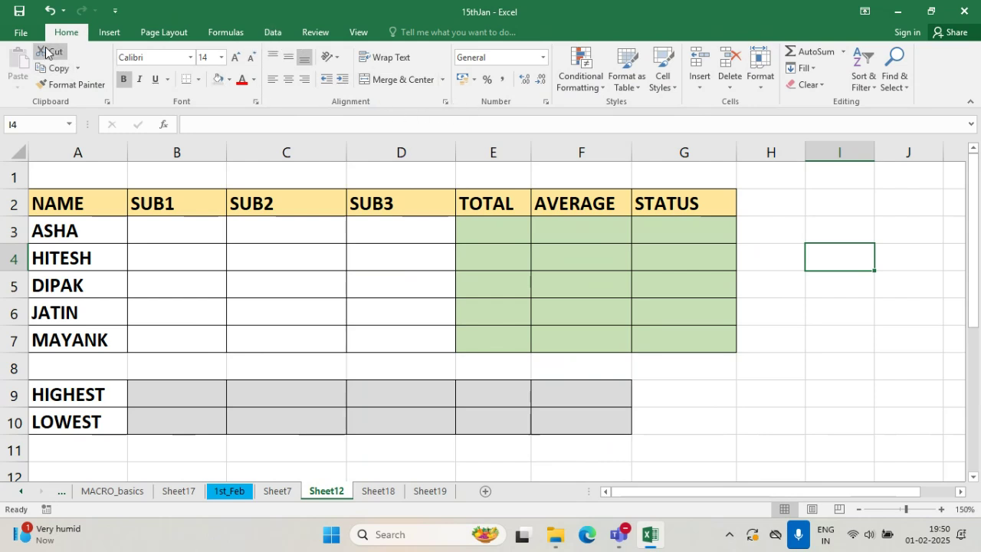
- Re-enable the Developer tab among the Main Tabs in the Customize Ribbon settings and apply the change
{"action": "left_click", "coordinate": [22, 36]}
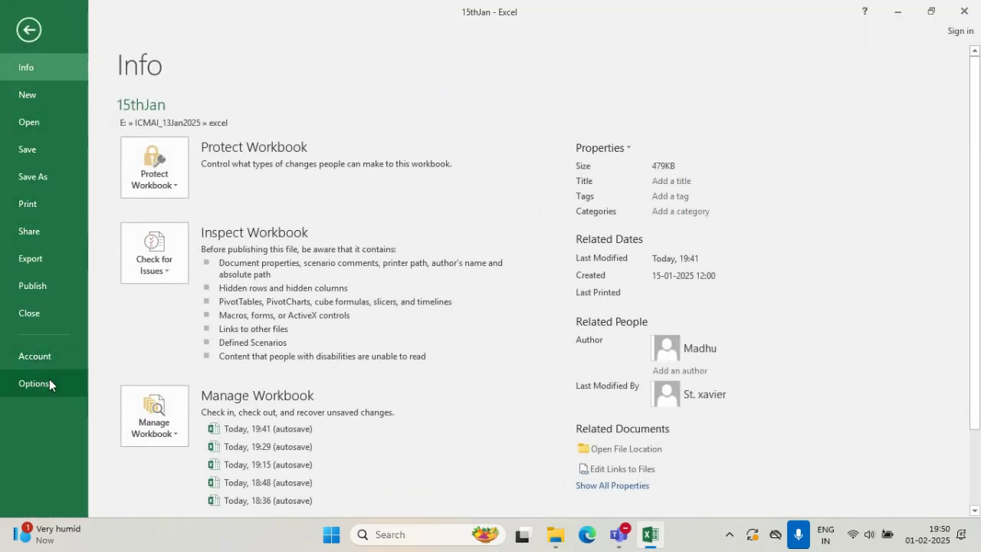
{"action": "left_click", "coordinate": [49, 379]}
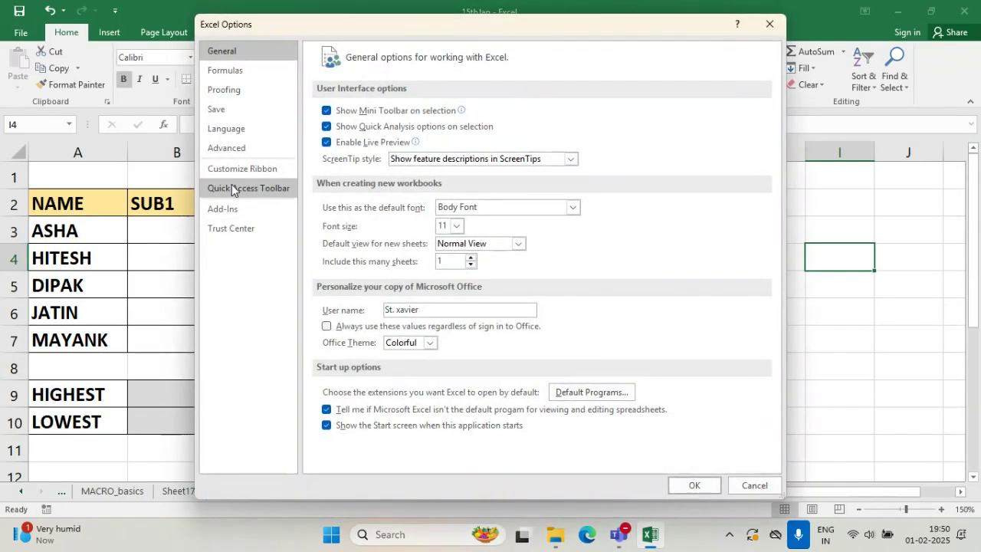
{"action": "left_click", "coordinate": [272, 176]}
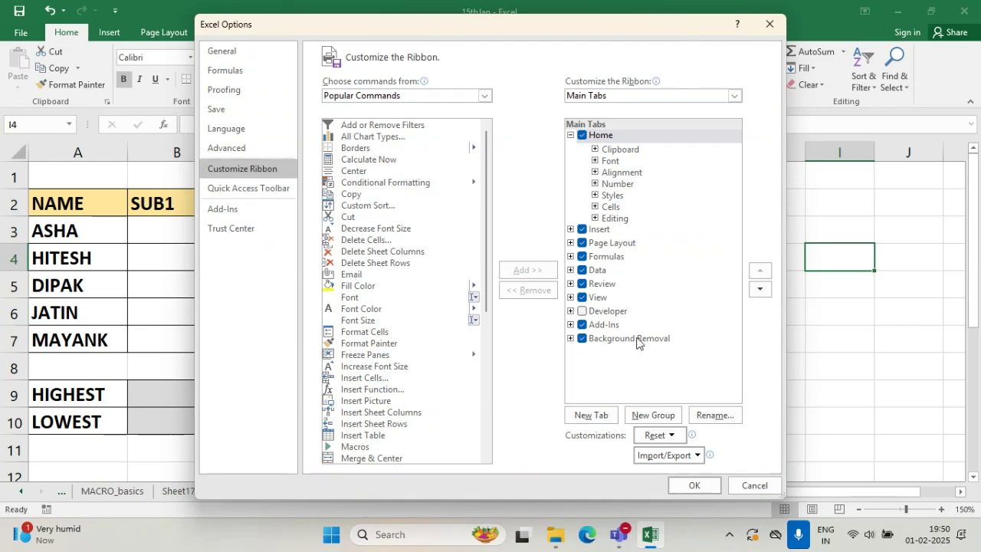
{"action": "left_click", "coordinate": [585, 312]}
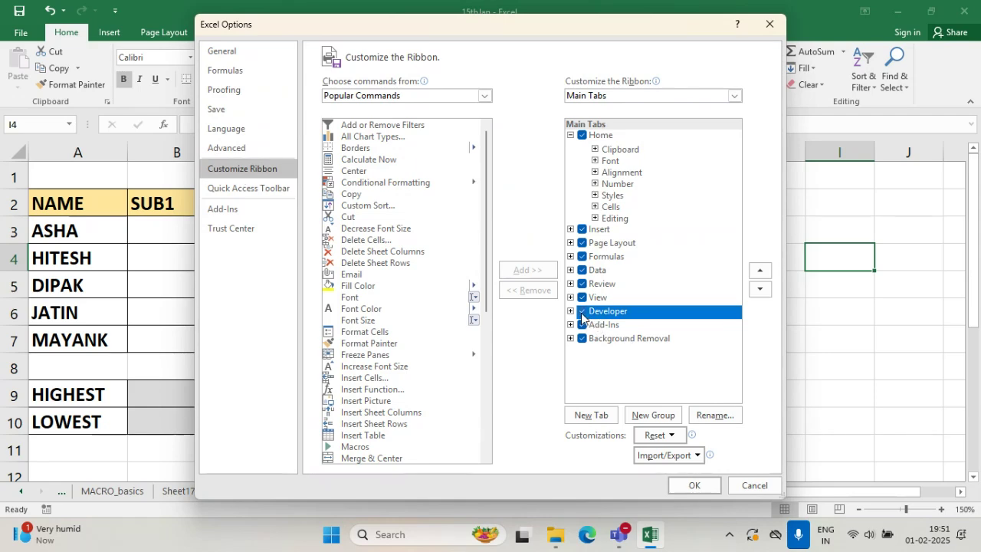
{"action": "left_click", "coordinate": [711, 489]}
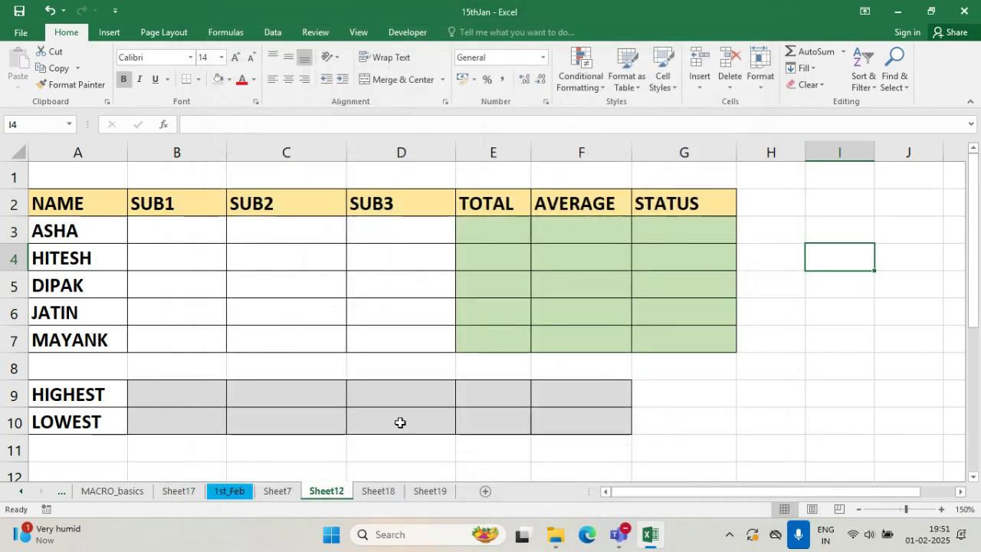
- Draw a form control button across cells H2 to I2, beside the STATUS column
{"action": "left_click", "coordinate": [411, 33]}
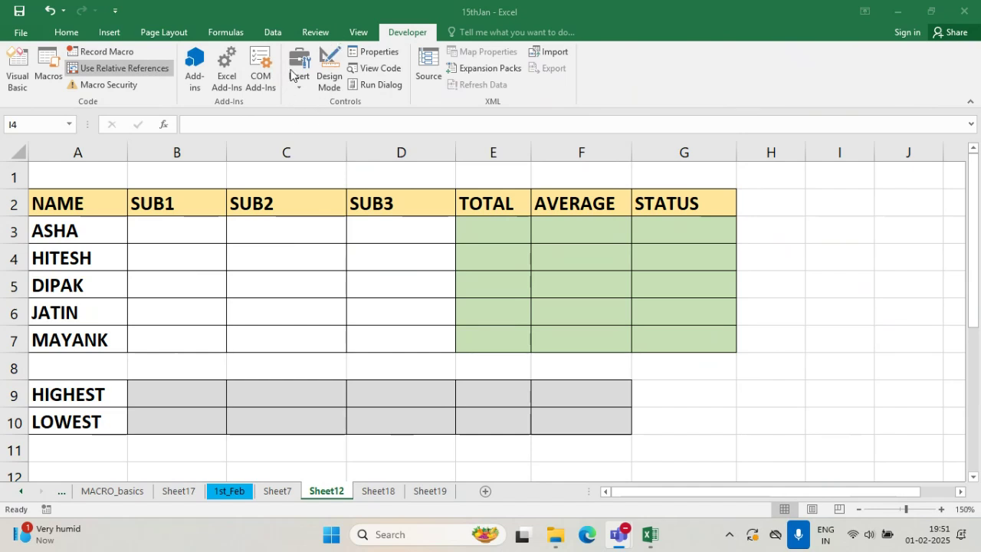
{"action": "left_click", "coordinate": [412, 35]}
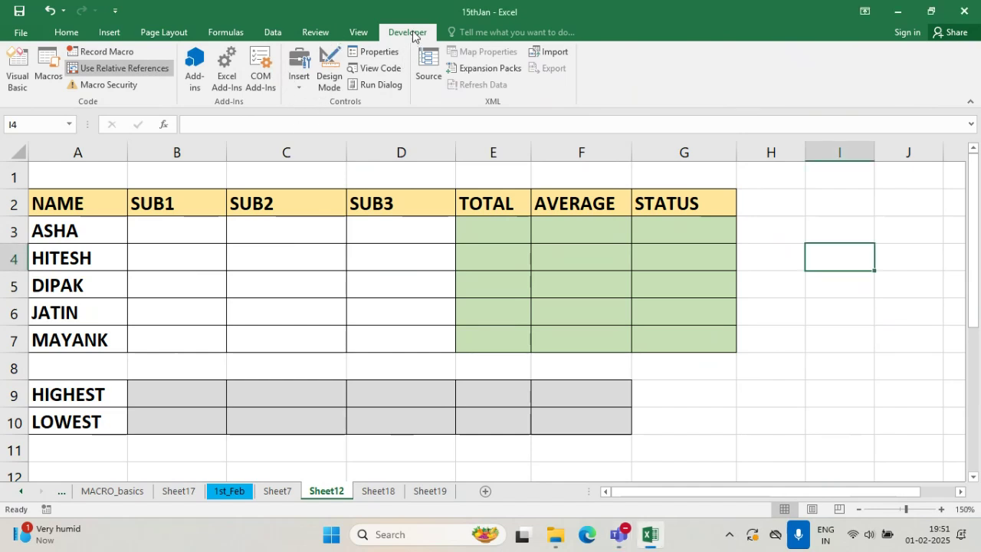
{"action": "left_click", "coordinate": [299, 90]}
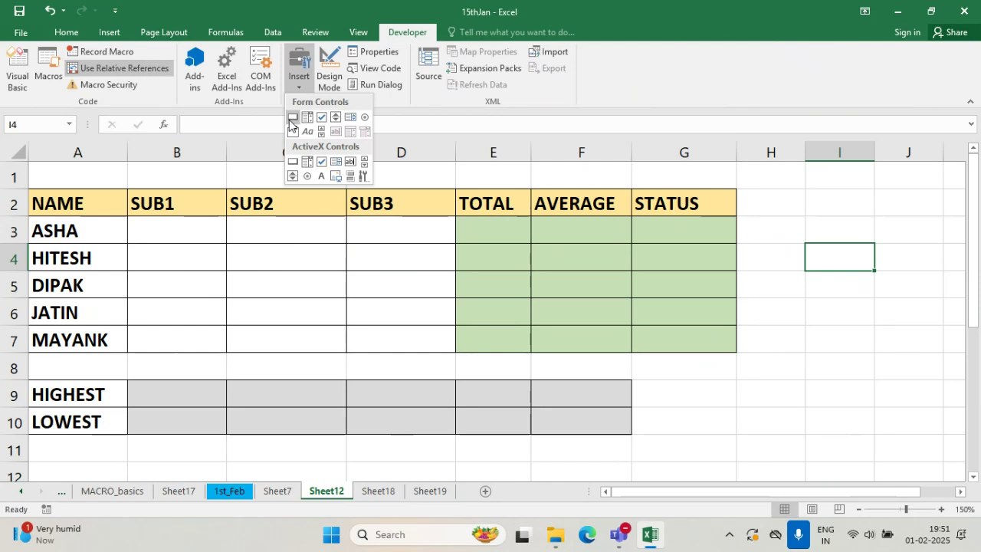
{"action": "left_click", "coordinate": [292, 119]}
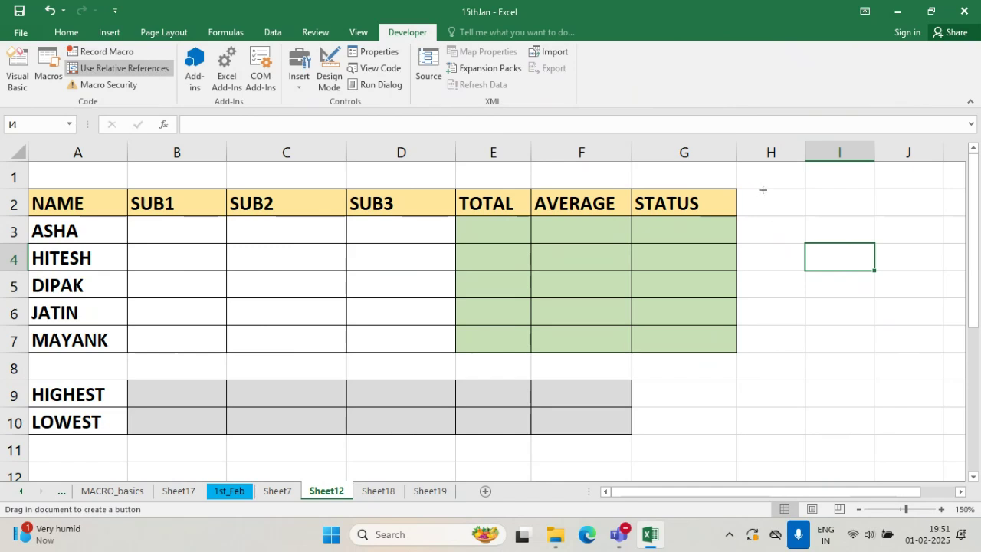
{"action": "mouse_move", "coordinate": [764, 191]}
{"action": "left_mouse_down"}
{"action": "mouse_move", "coordinate": [840, 221]}
{"action": "mouse_move", "coordinate": [876, 218]}
{"action": "left_mouse_up"}
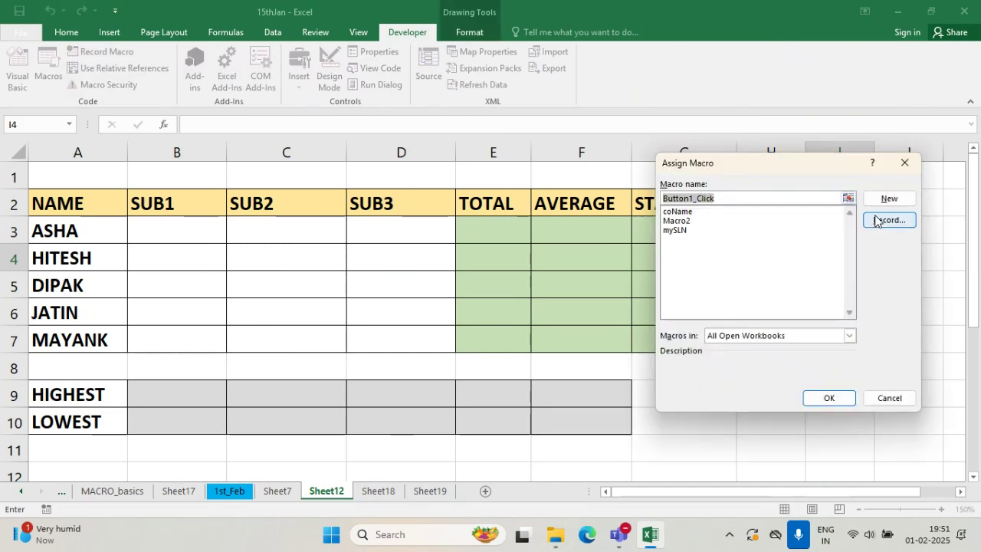
- Create a new macro named Button1_Click for the button and return from its code to the worksheet
{"action": "left_click_drag", "start_coordinate": [821, 164], "coordinate": [704, 197]}
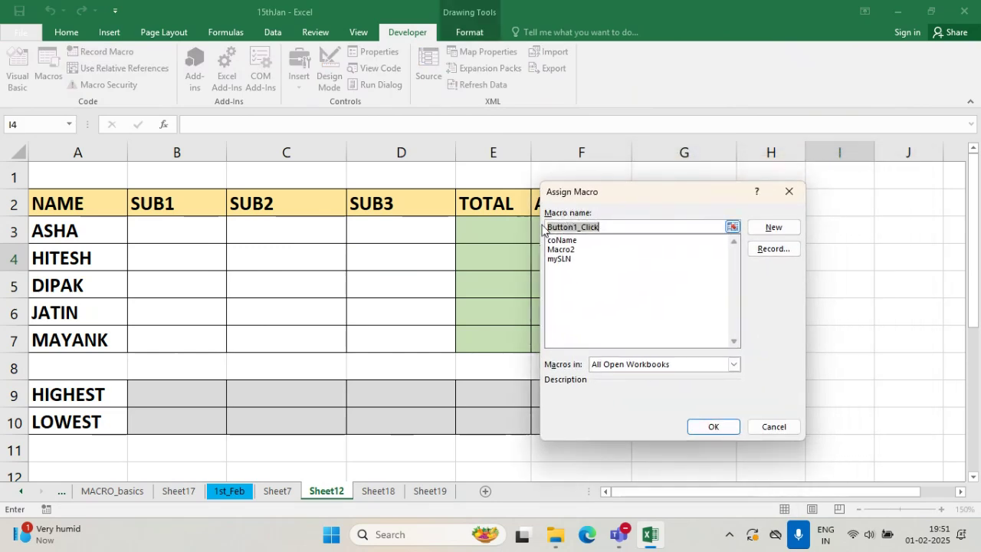
{"action": "left_click_drag", "start_coordinate": [639, 191], "coordinate": [622, 167]}
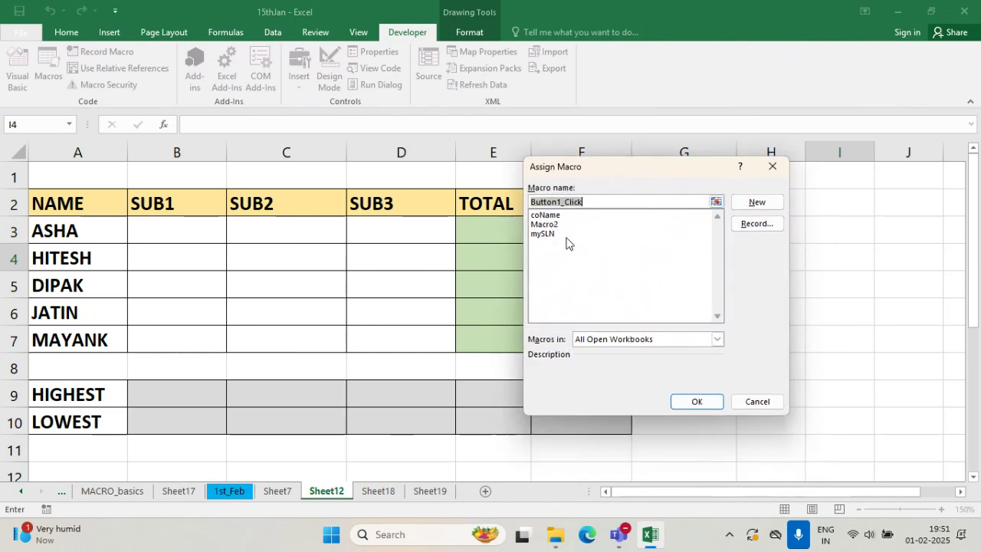
{"action": "left_click_drag", "start_coordinate": [618, 171], "coordinate": [710, 193]}
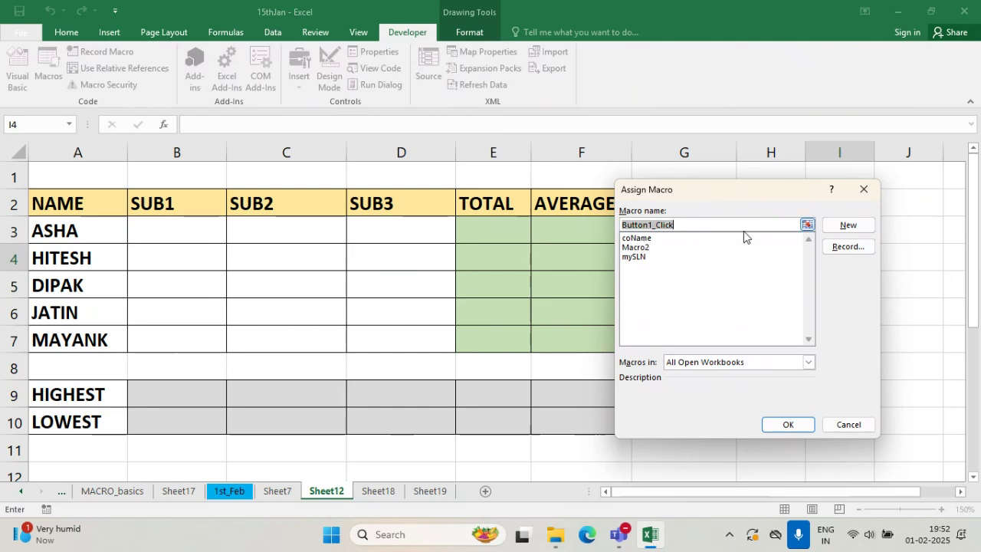
{"action": "left_click", "coordinate": [847, 226]}
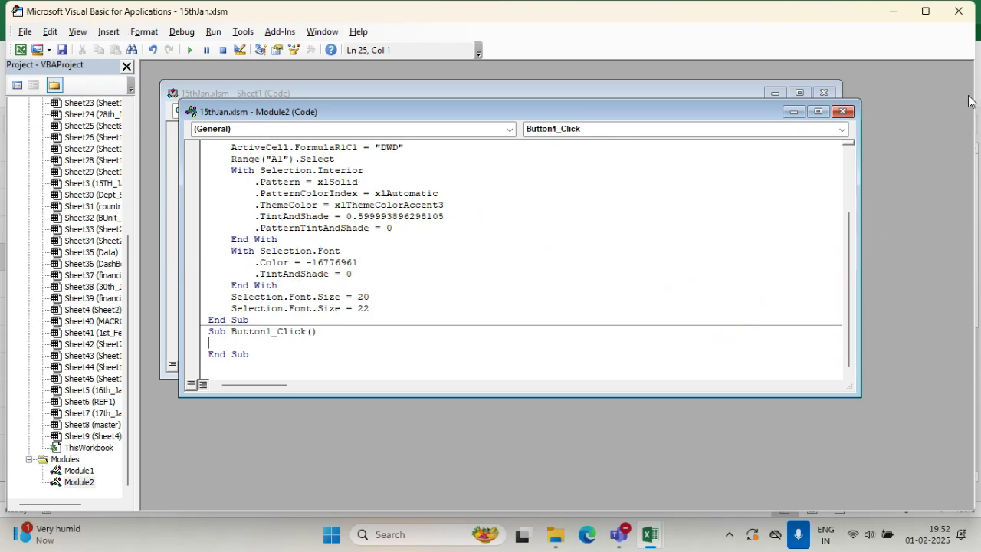
{"action": "left_click", "coordinate": [958, 10]}
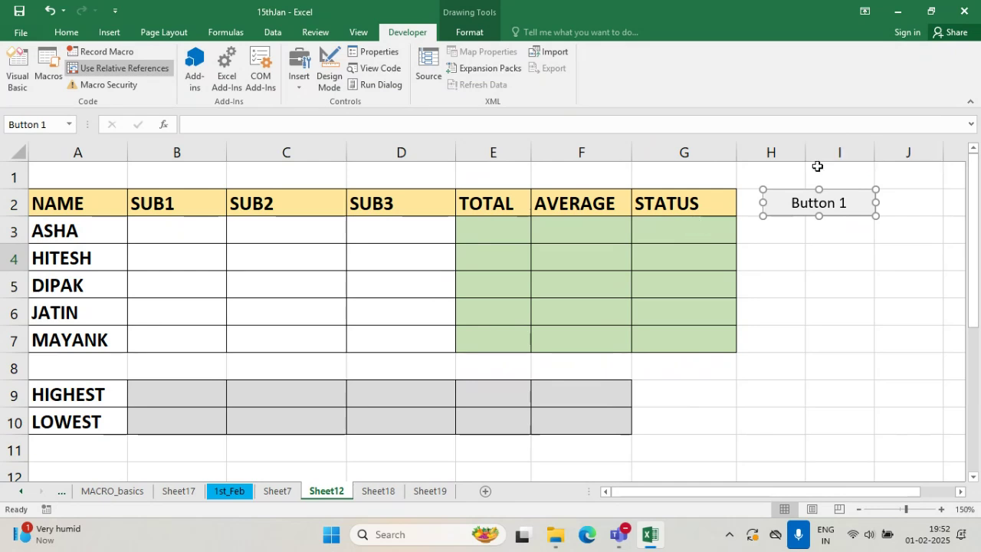
- Review the list of macros available in all open workbooks, then close it without running any
{"action": "left_click", "coordinate": [46, 72]}
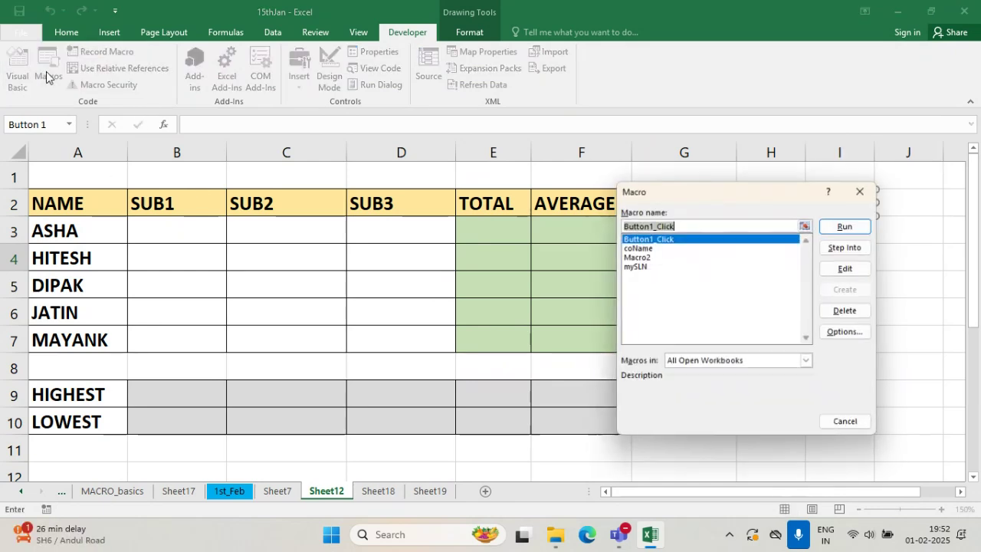
{"action": "left_click_drag", "start_coordinate": [712, 191], "coordinate": [463, 199]}
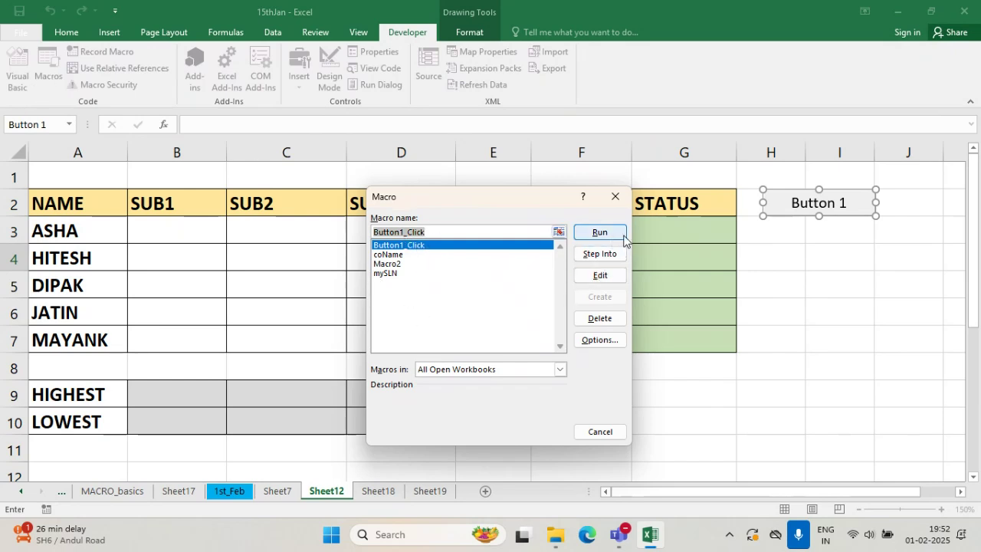
{"action": "left_click", "coordinate": [616, 196]}
- Cut the form control button from the sheet
{"action": "left_click", "coordinate": [789, 282]}
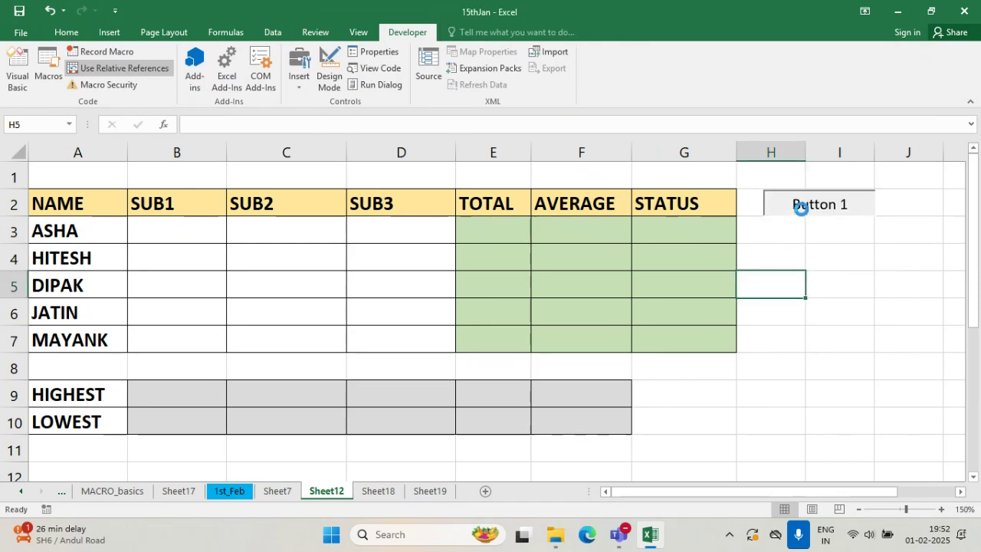
{"action": "right_click", "coordinate": [836, 213]}
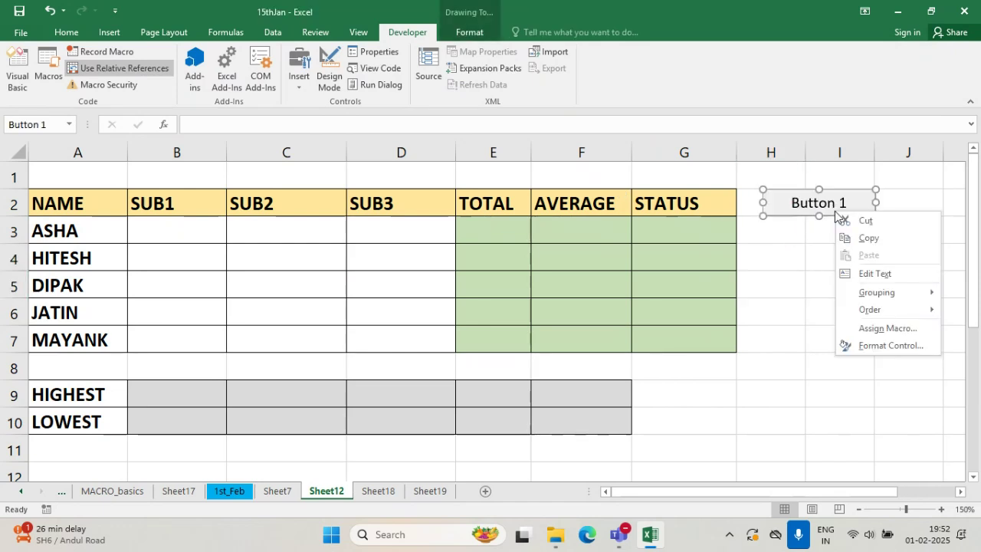
{"action": "left_click", "coordinate": [866, 221]}
{"action": "left_click", "coordinate": [860, 277]}
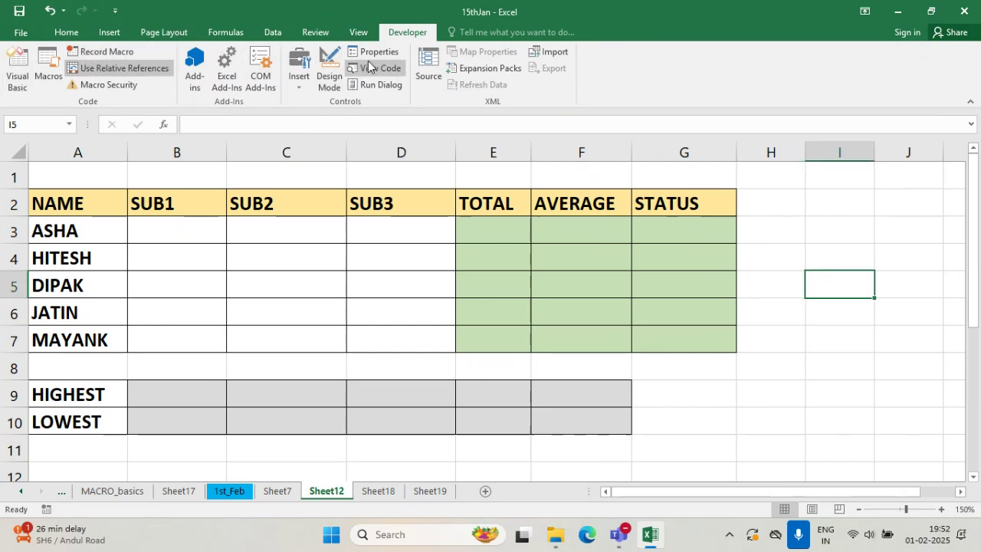
- Switch to the Teams live event, read the newest Q&A entries from attendees, and return to the Excel workbook
{"action": "mouse_move", "coordinate": [619, 541]}
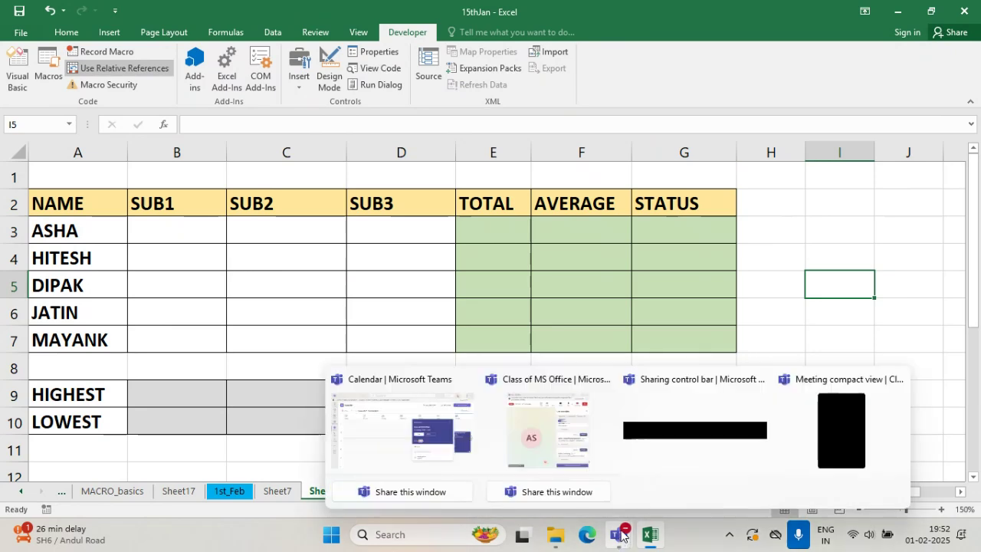
{"action": "left_click", "coordinate": [530, 437]}
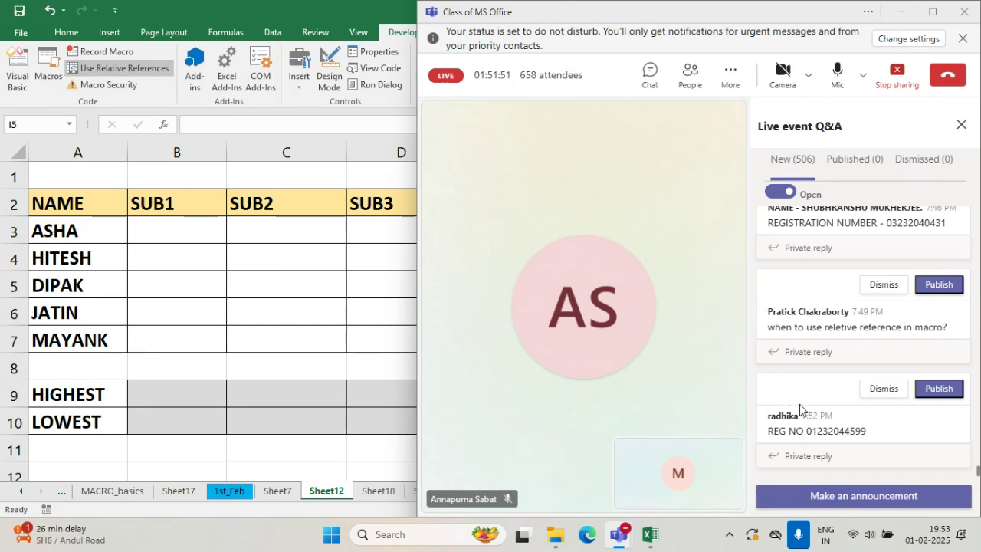
{"action": "left_click", "coordinate": [820, 354]}
{"action": "left_click", "coordinate": [871, 384]}
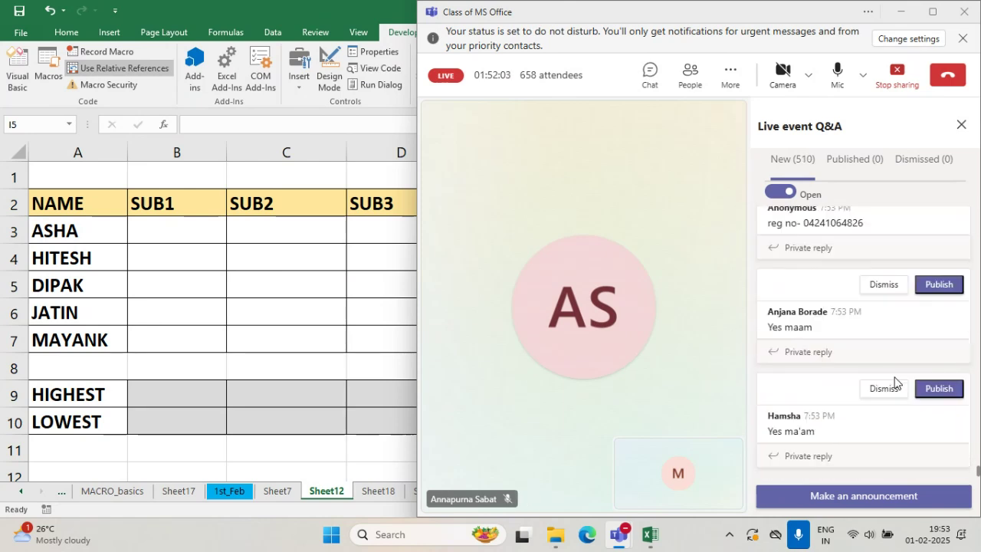
{"action": "left_click", "coordinate": [901, 12]}
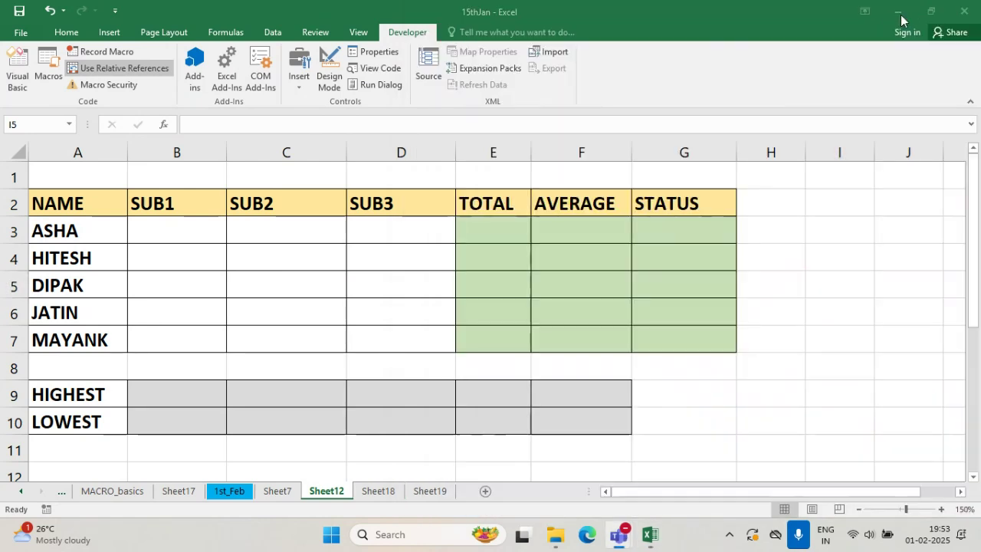
- Start recording a macro named mySUM, stored in This Workbook, with the description "calculate the sum of three numbers"
{"action": "left_click", "coordinate": [542, 292]}
{"action": "left_click", "coordinate": [358, 33]}
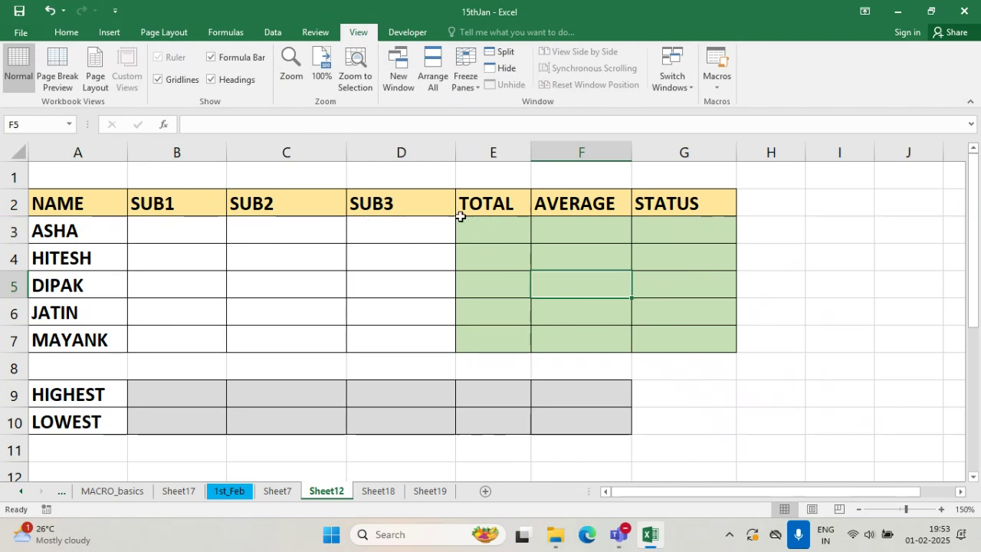
{"action": "left_click", "coordinate": [723, 87]}
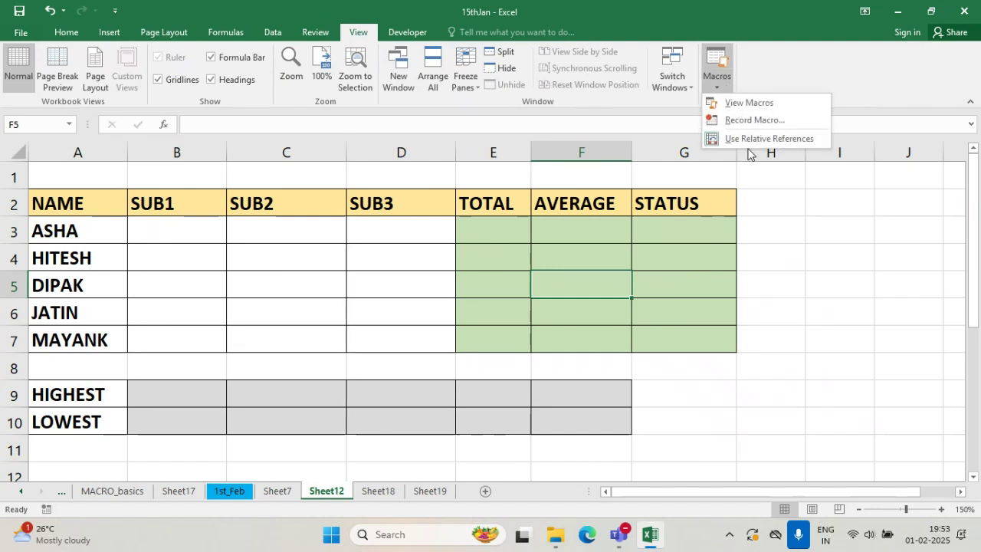
{"action": "left_click", "coordinate": [787, 121]}
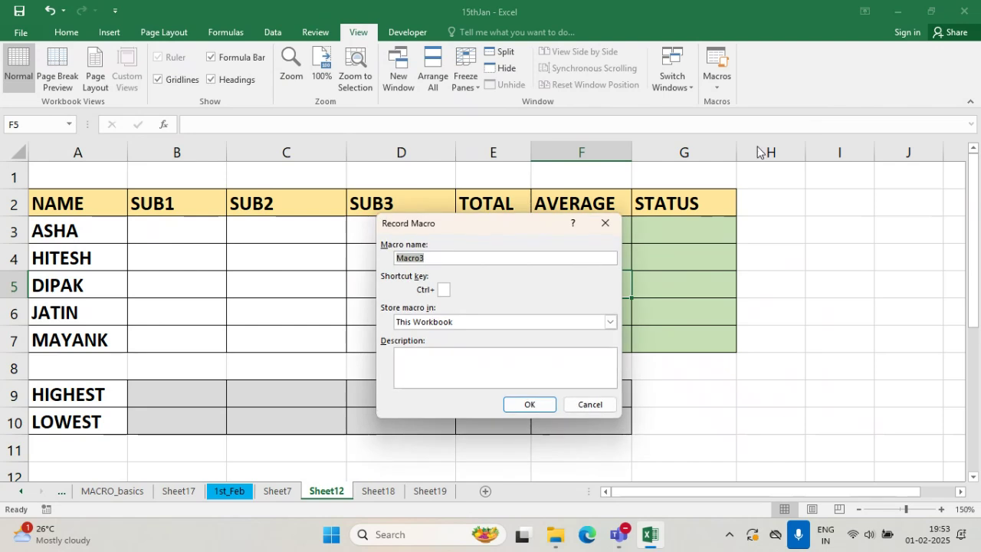
{"action": "left_click_drag", "start_coordinate": [481, 232], "coordinate": [793, 247]}
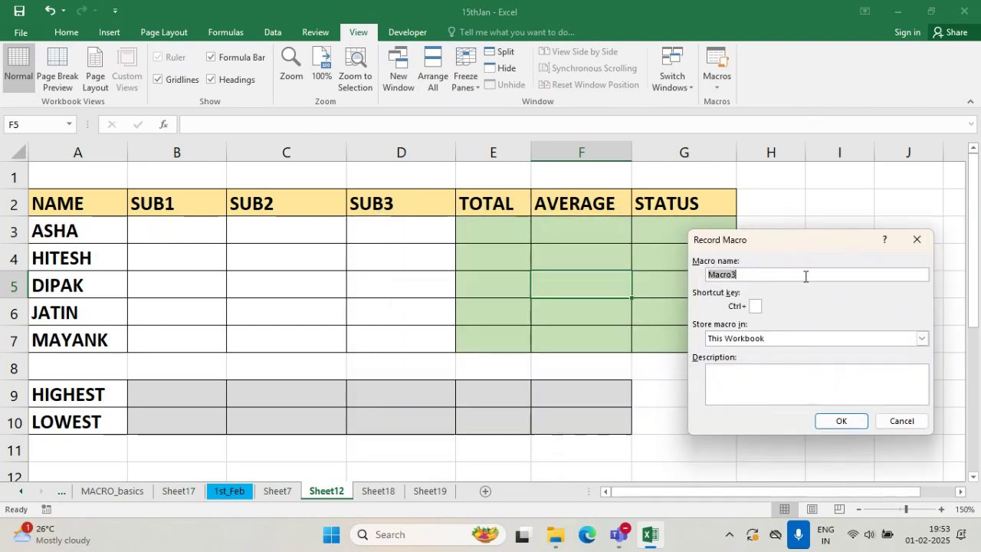
{"action": "type", "text": "SUM"}
{"action": "left_click_drag", "start_coordinate": [808, 245], "coordinate": [646, 161]}
{"action": "left_click", "coordinate": [580, 290]}
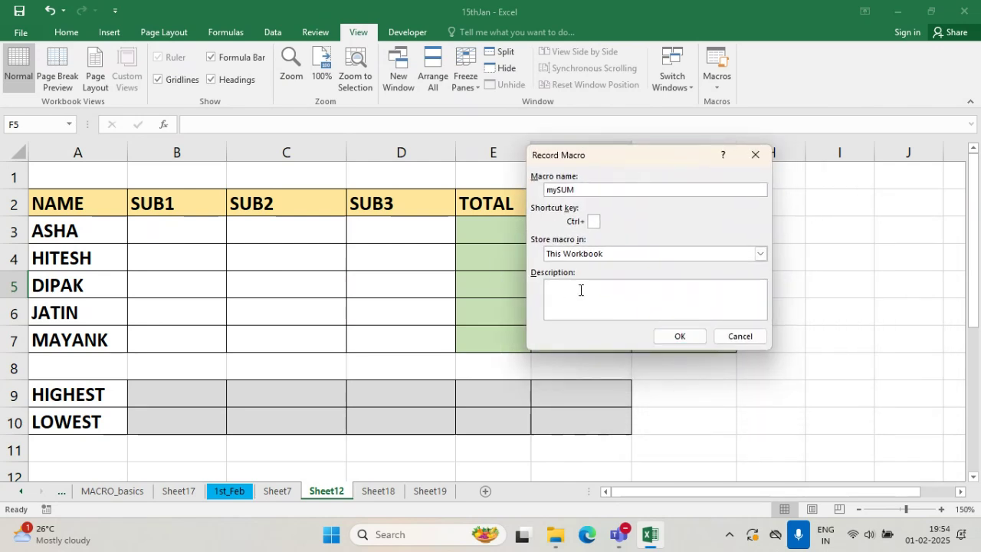
{"action": "type", "text": "calculate the sum of three numbers"}
{"action": "left_click", "coordinate": [679, 337]}
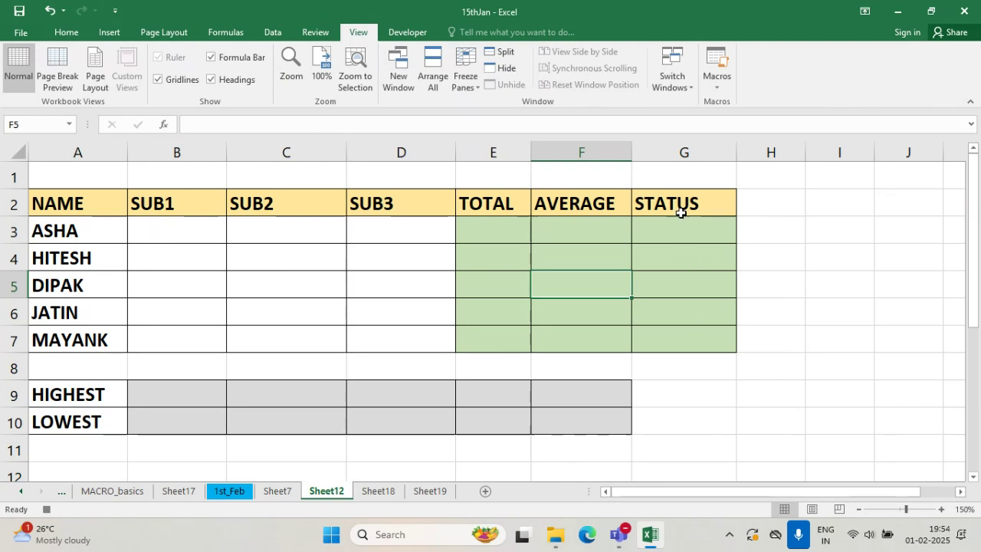
- Enter =SUM(B3:D3) in cell E3 to total ASHA's three subject marks while the macro records
{"action": "left_click", "coordinate": [506, 228]}
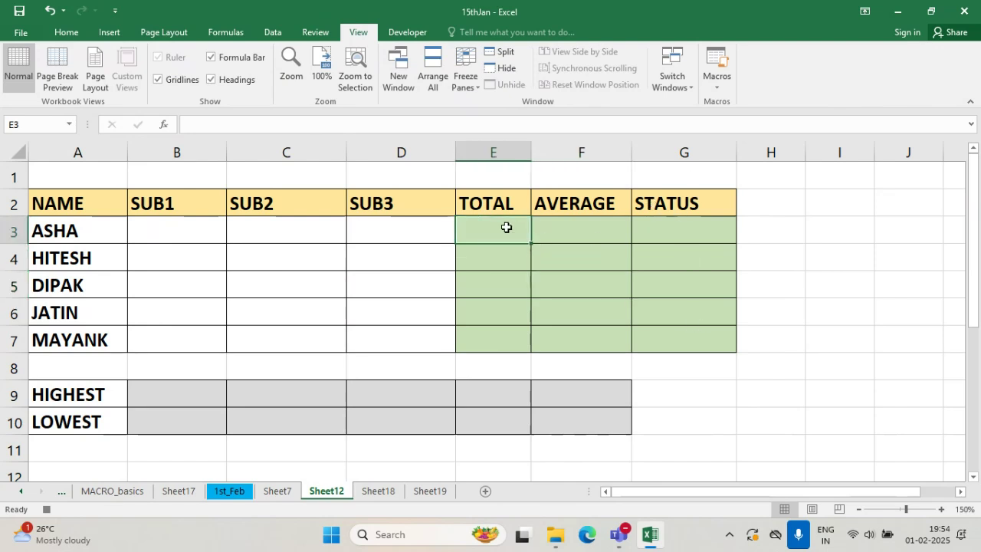
{"action": "type", "text": "=sum("}
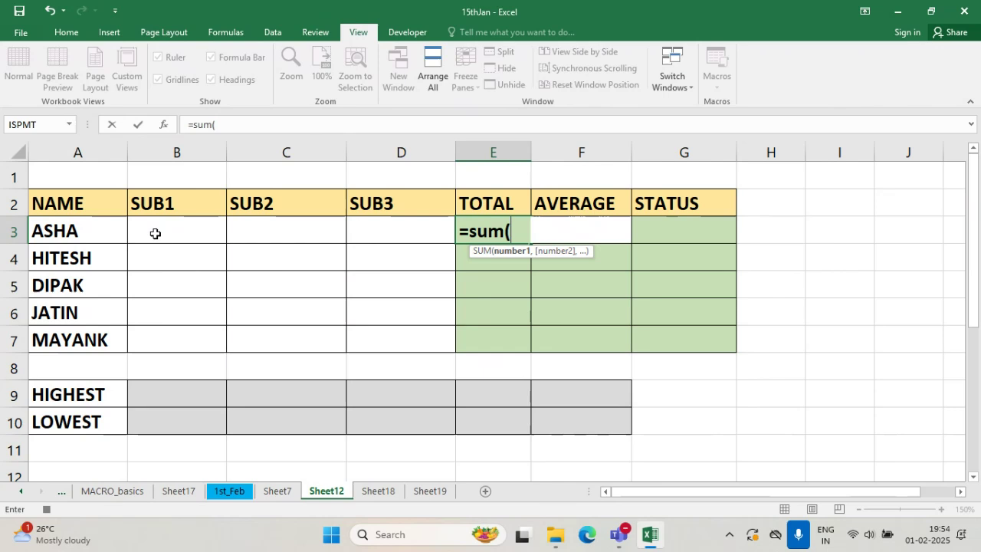
{"action": "left_click_drag", "start_coordinate": [153, 232], "coordinate": [384, 238]}
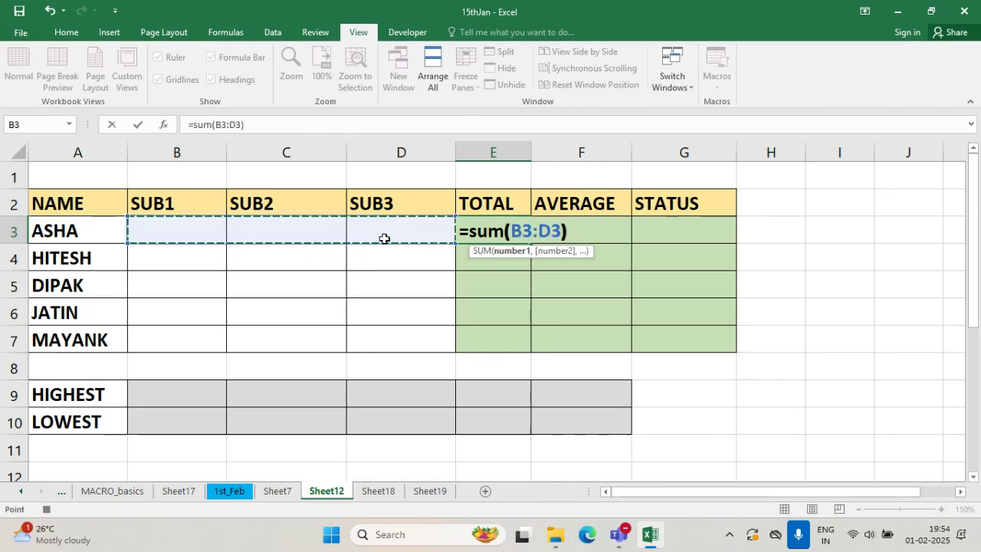
{"action": "type", "text": ")"}
{"action": "key", "text": "Return"}
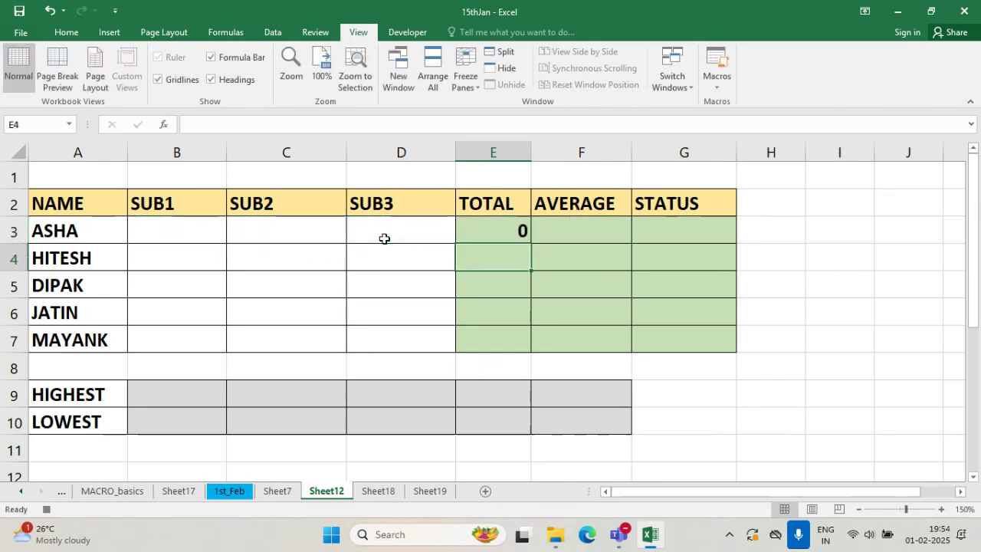
- Reselect the total in E3 and stop recording the macro
{"action": "left_click", "coordinate": [513, 231]}
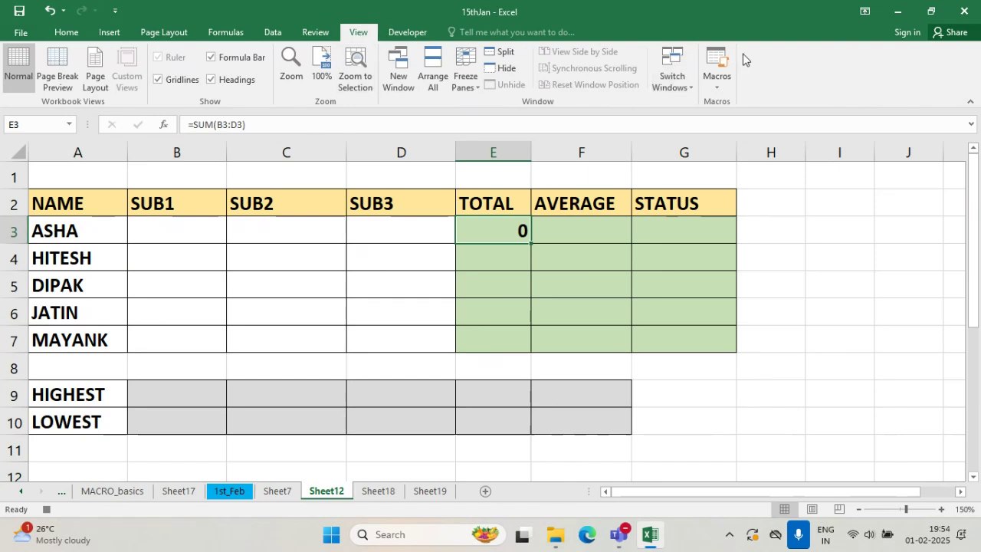
{"action": "left_click", "coordinate": [719, 87]}
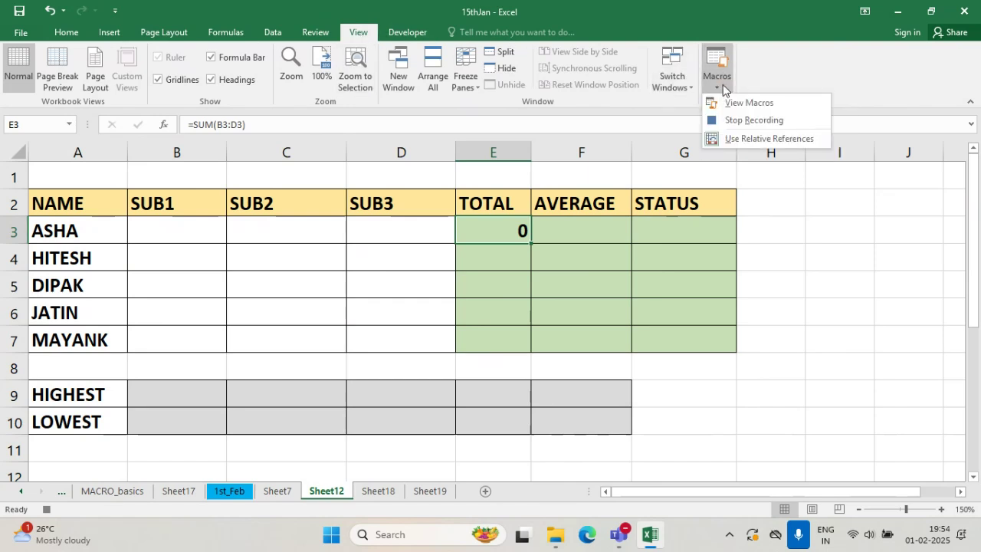
{"action": "left_click", "coordinate": [767, 121]}
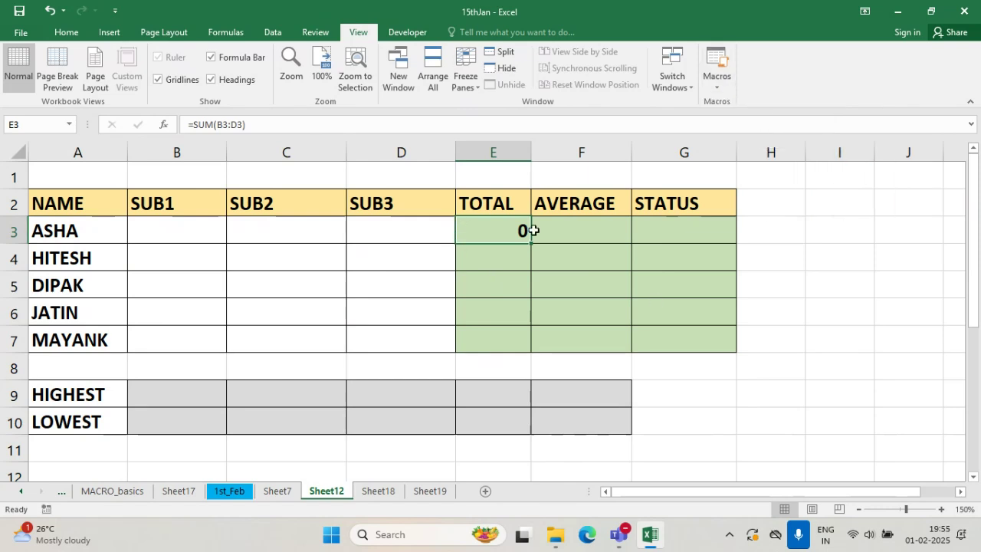
- Clear the recorded formula from cell E3 and select cell H3
{"action": "left_click", "coordinate": [582, 254]}
{"action": "left_click", "coordinate": [510, 223]}
{"action": "left_click", "coordinate": [504, 283]}
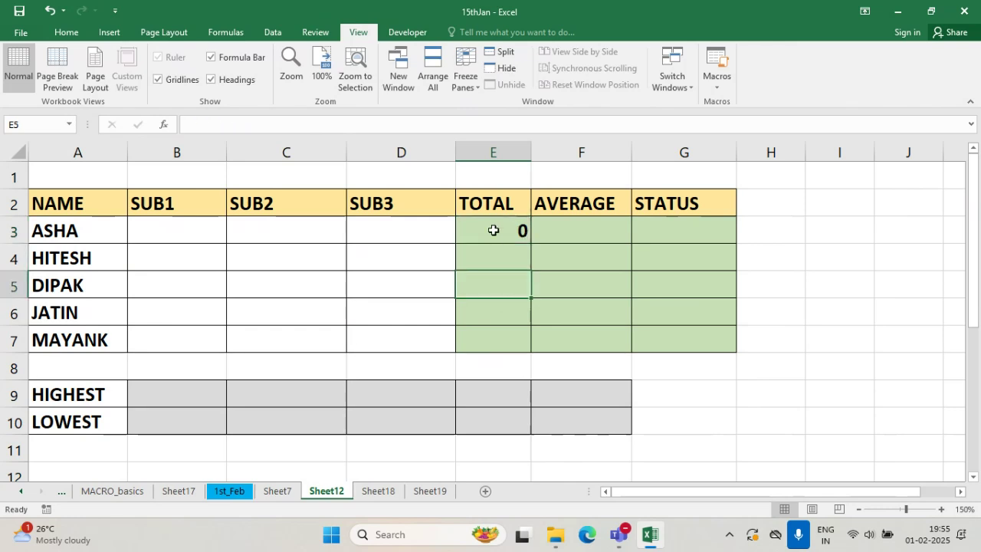
{"action": "left_click", "coordinate": [494, 230]}
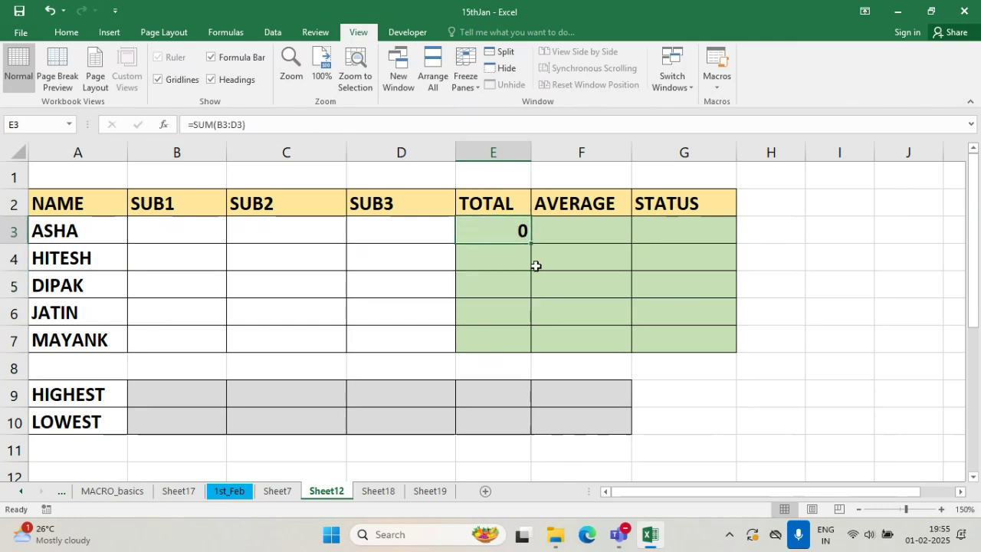
{"action": "key", "text": "Delete"}
{"action": "left_click", "coordinate": [800, 226]}
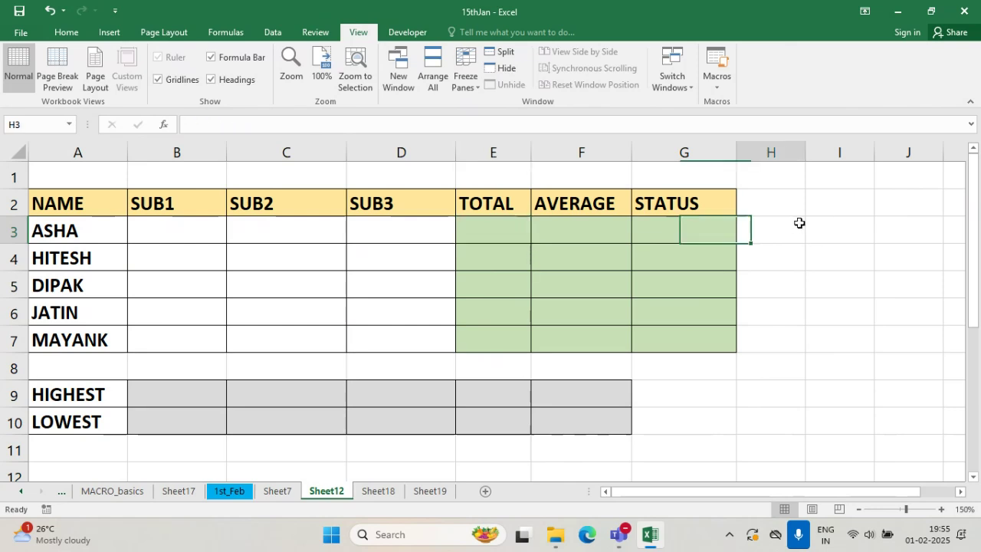
- Add a form control button over columns H and I beside the marks table and assign the mySUM macro to it
{"action": "left_click", "coordinate": [407, 33]}
{"action": "left_click", "coordinate": [298, 91]}
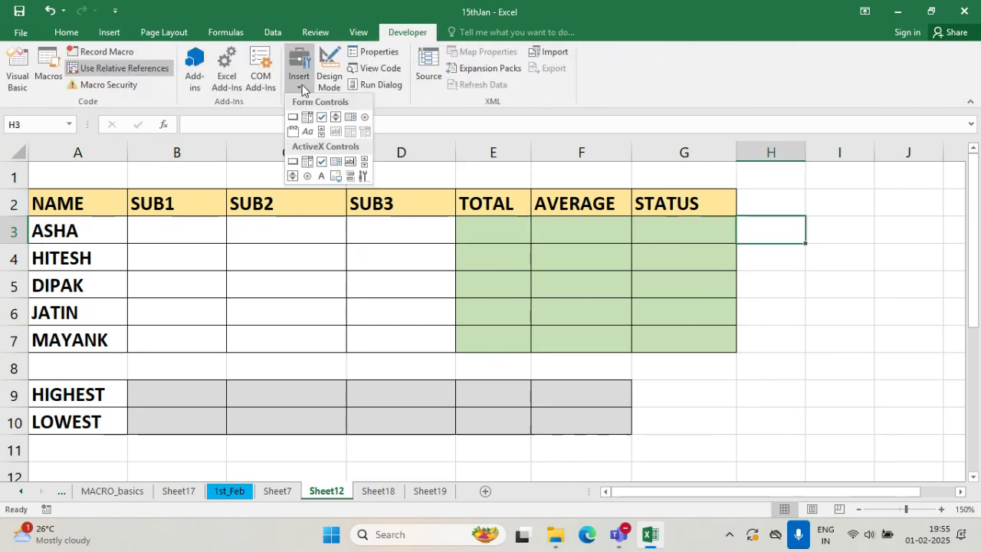
{"action": "left_click", "coordinate": [294, 118]}
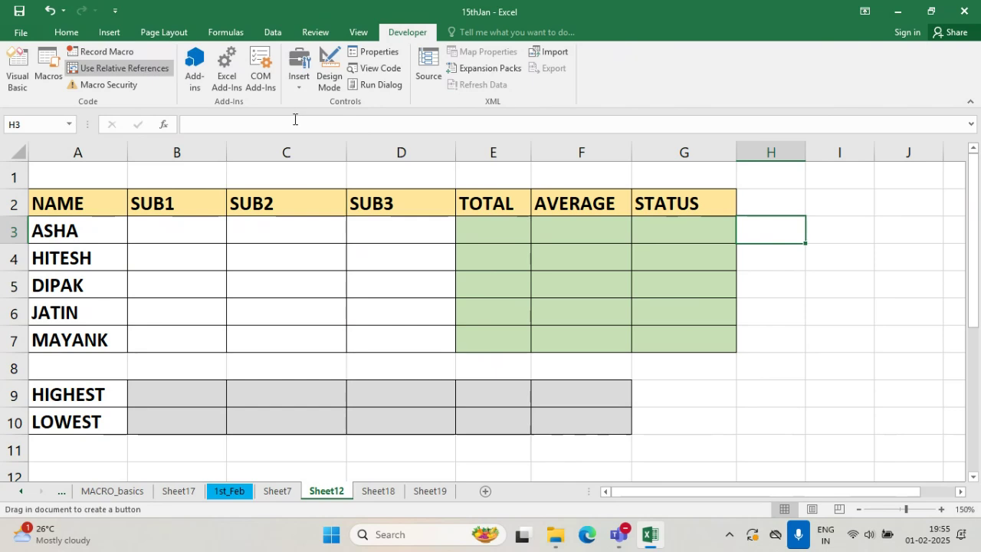
{"action": "left_click_drag", "start_coordinate": [767, 193], "coordinate": [887, 228]}
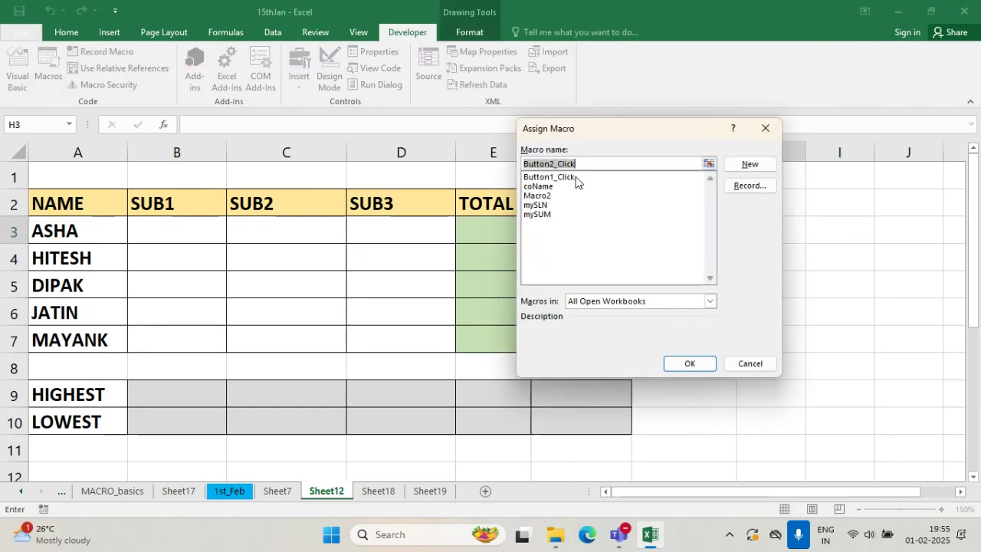
{"action": "left_click", "coordinate": [544, 213]}
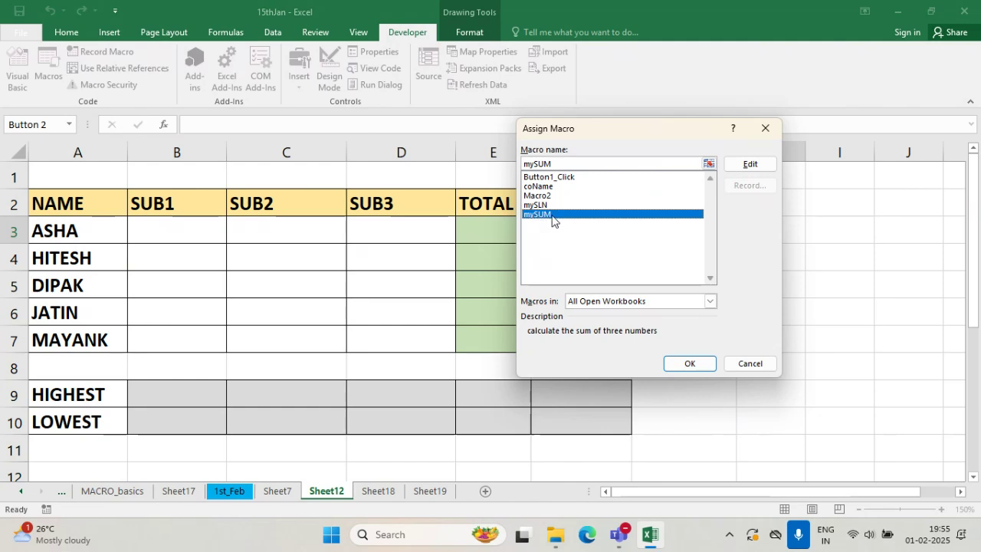
{"action": "left_click_drag", "start_coordinate": [654, 132], "coordinate": [722, 163]}
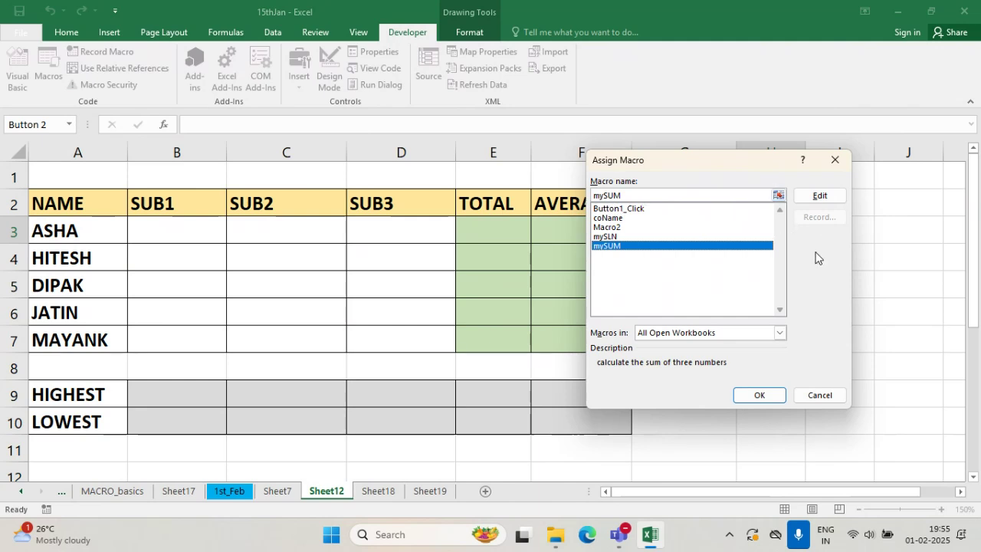
{"action": "left_click", "coordinate": [774, 394]}
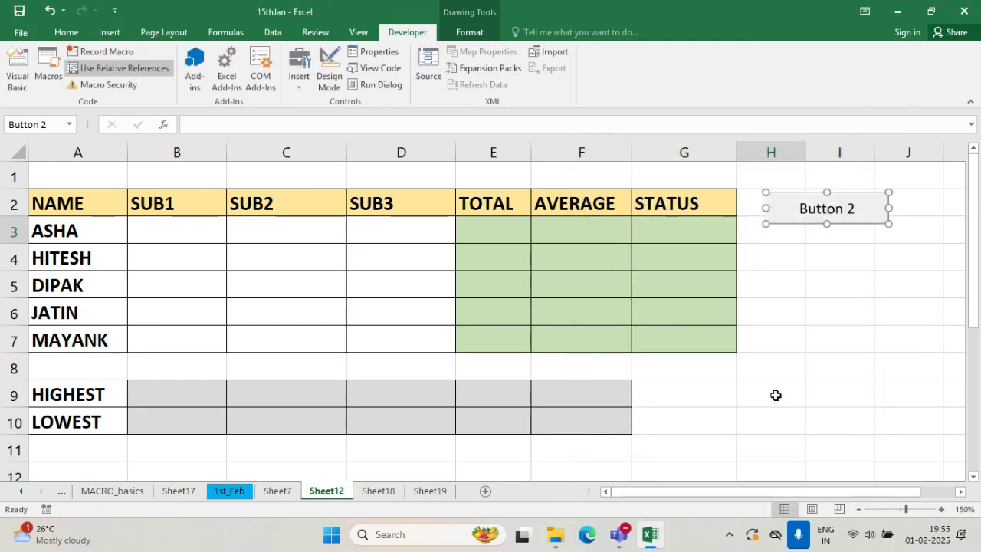
{"action": "left_click", "coordinate": [842, 252]}
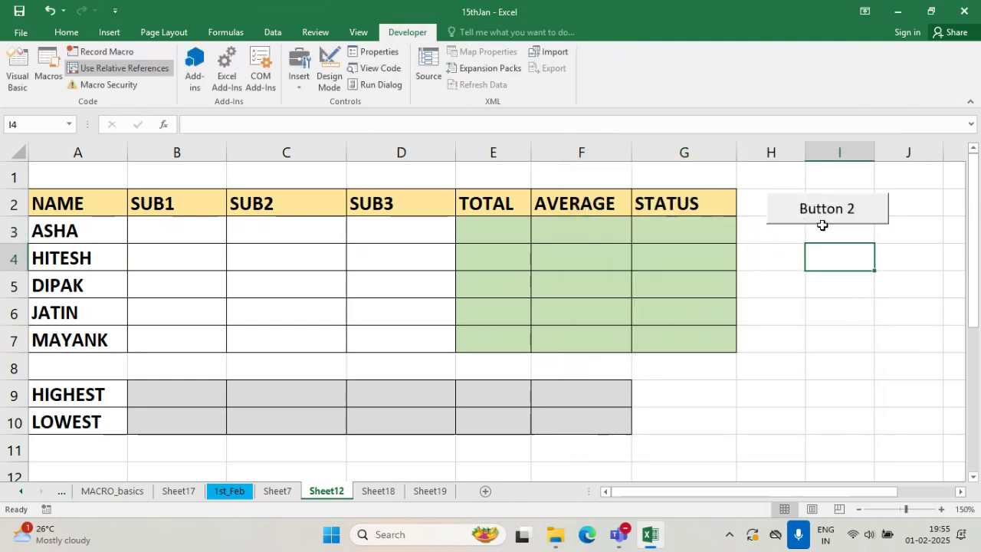
- Enter 55, 34 and 23 as ASHA's marks for SUB1, SUB2 and SUB3
{"action": "left_click", "coordinate": [197, 233]}
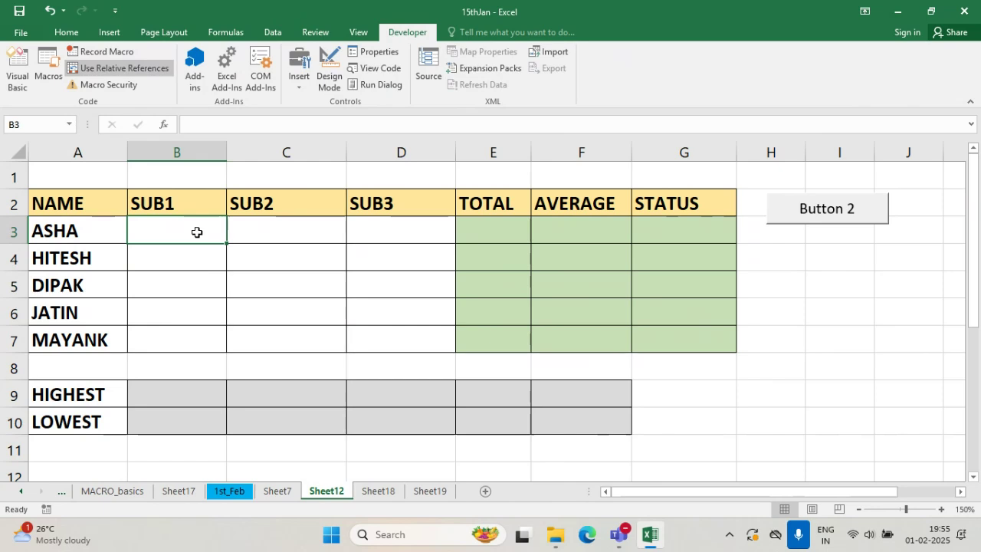
{"action": "type", "text": "55"}
{"action": "left_click", "coordinate": [276, 221]}
{"action": "type", "text": "34"}
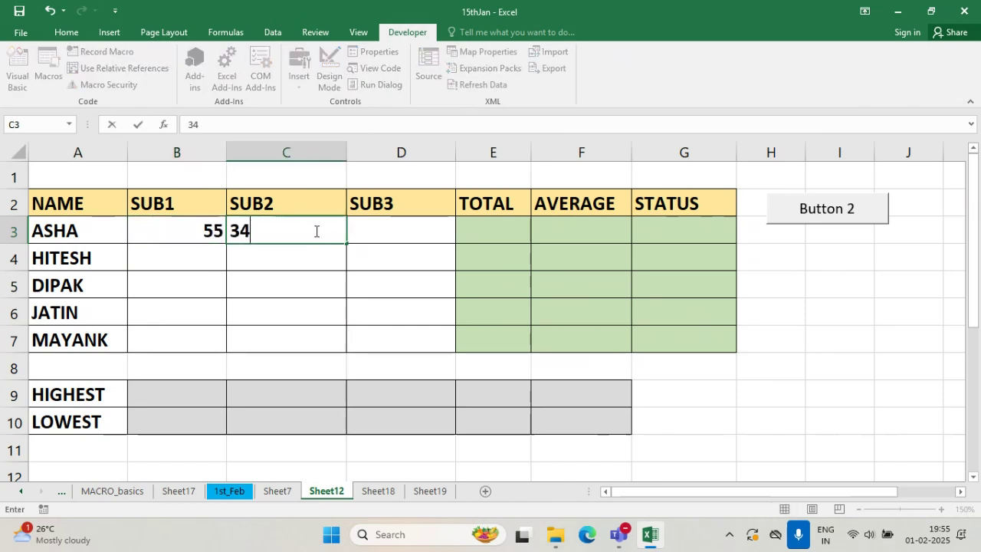
{"action": "left_click", "coordinate": [371, 229]}
{"action": "type", "text": "23"}
{"action": "left_click", "coordinate": [434, 253]}
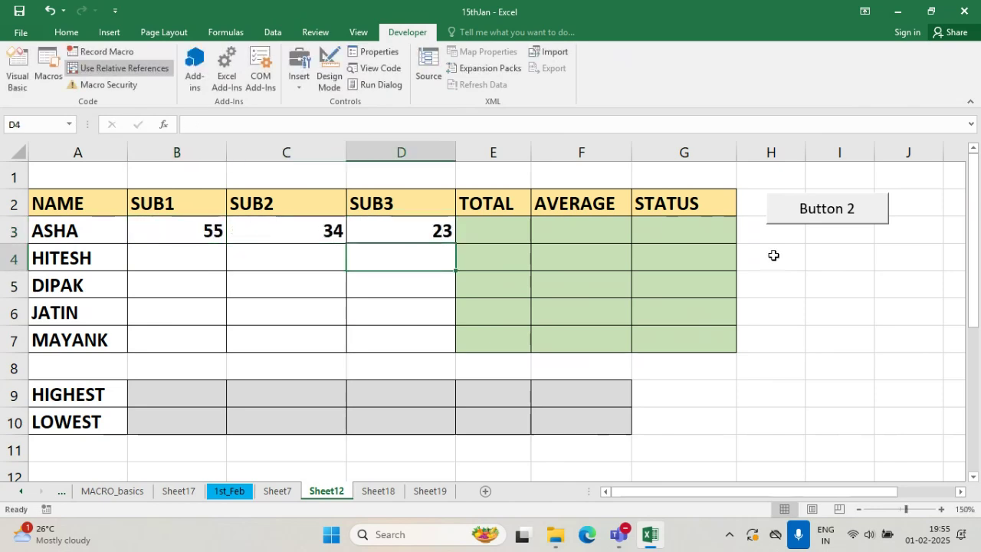
- Try to total ASHA's marks by selecting cell E3 and running mySUM with its button
{"action": "left_click", "coordinate": [475, 236]}
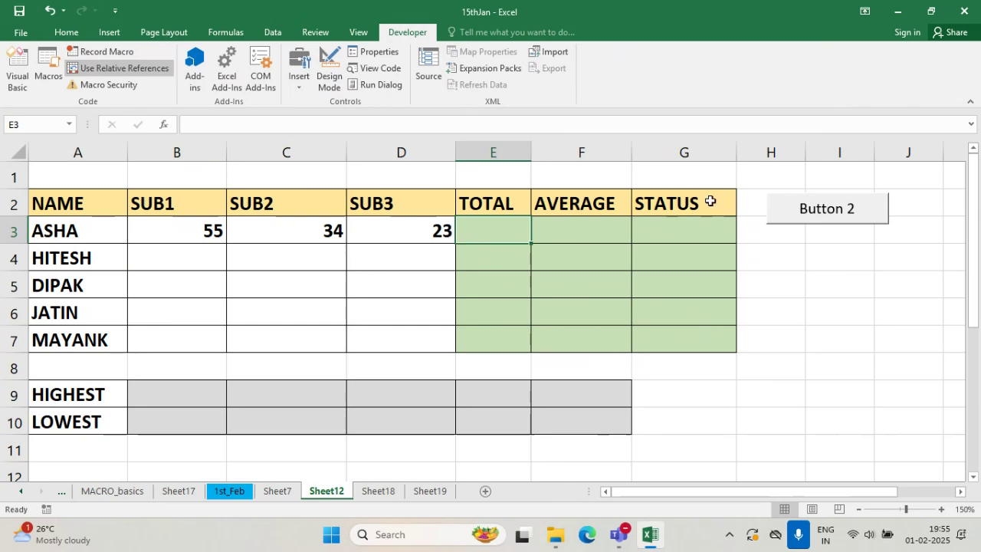
{"action": "left_click", "coordinate": [869, 221]}
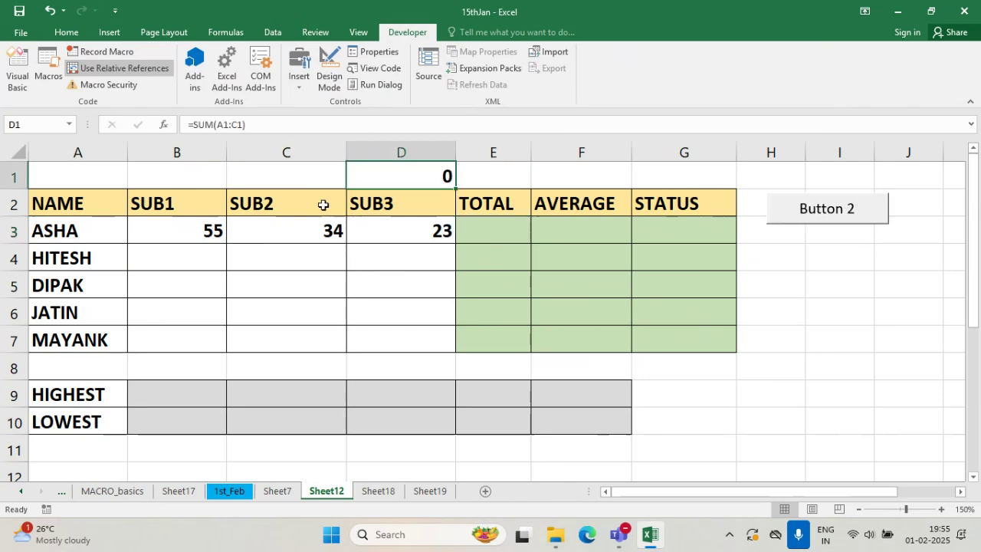
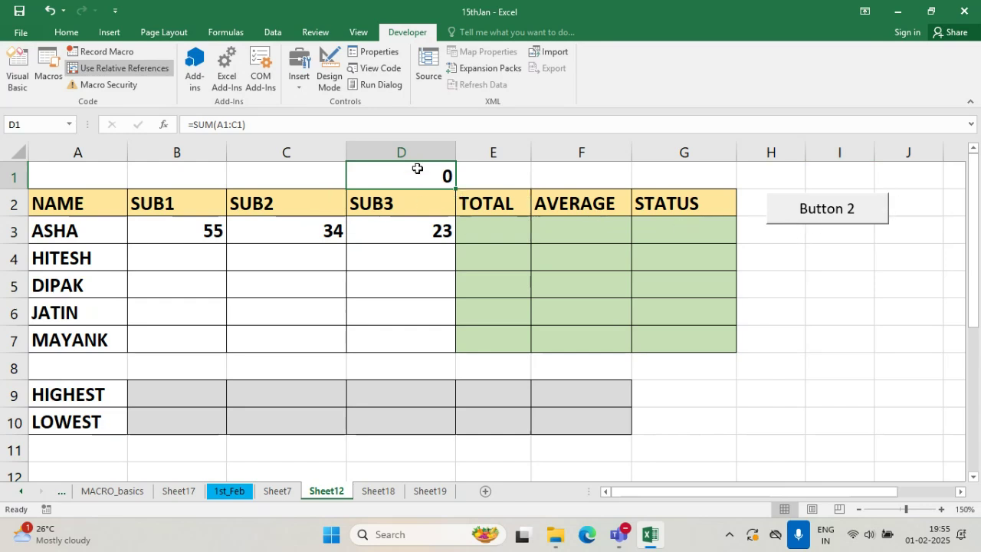
{"action": "left_click", "coordinate": [358, 33]}
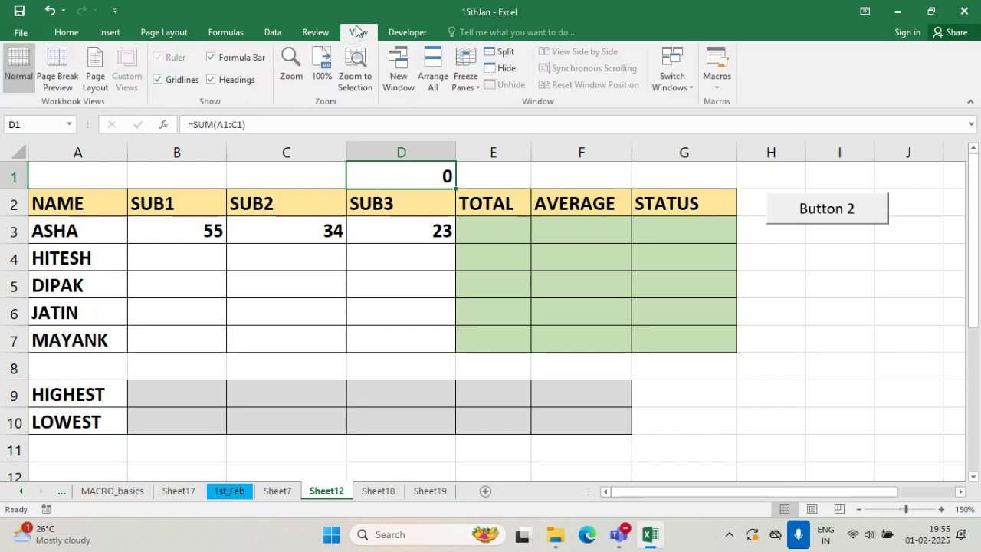
{"action": "left_click", "coordinate": [716, 81]}
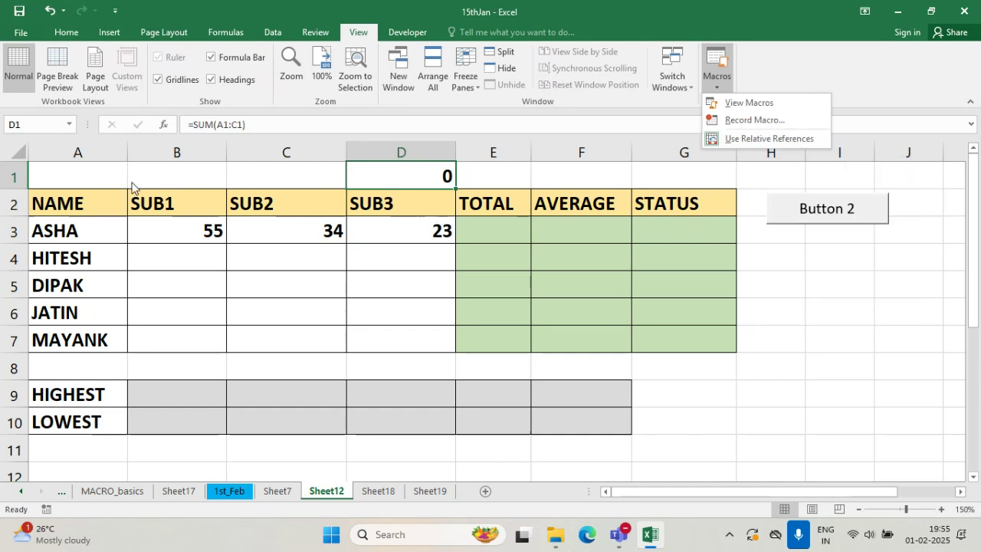
{"action": "left_click", "coordinate": [405, 184]}
- Test the D1 sum formula with 23, 45 and 33 in cells A1 to C1, and clear A1:D1
{"action": "left_click", "coordinate": [63, 181]}
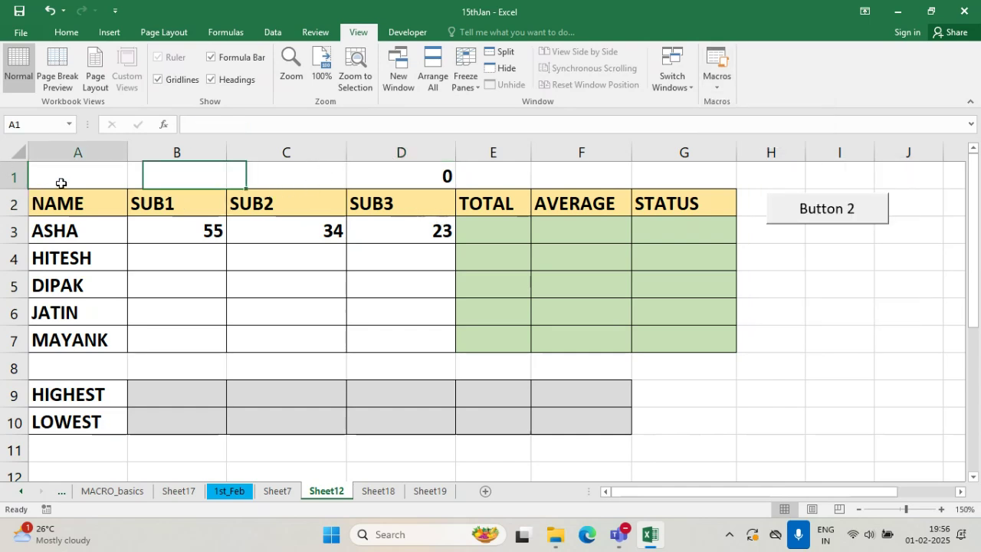
{"action": "type", "text": "23"}
{"action": "left_click", "coordinate": [203, 179]}
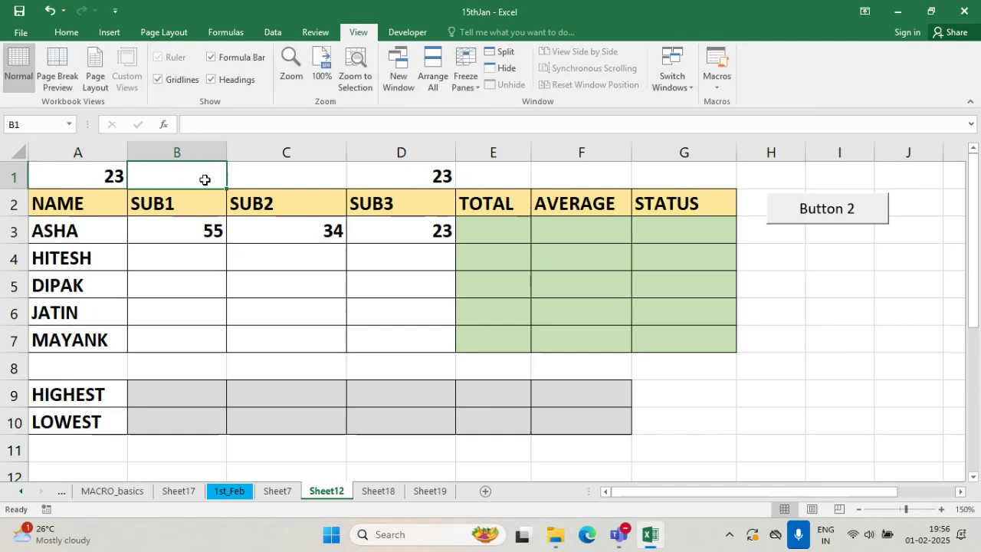
{"action": "type", "text": "45"}
{"action": "key", "text": "ctrl+Return"}
{"action": "type", "text": "33"}
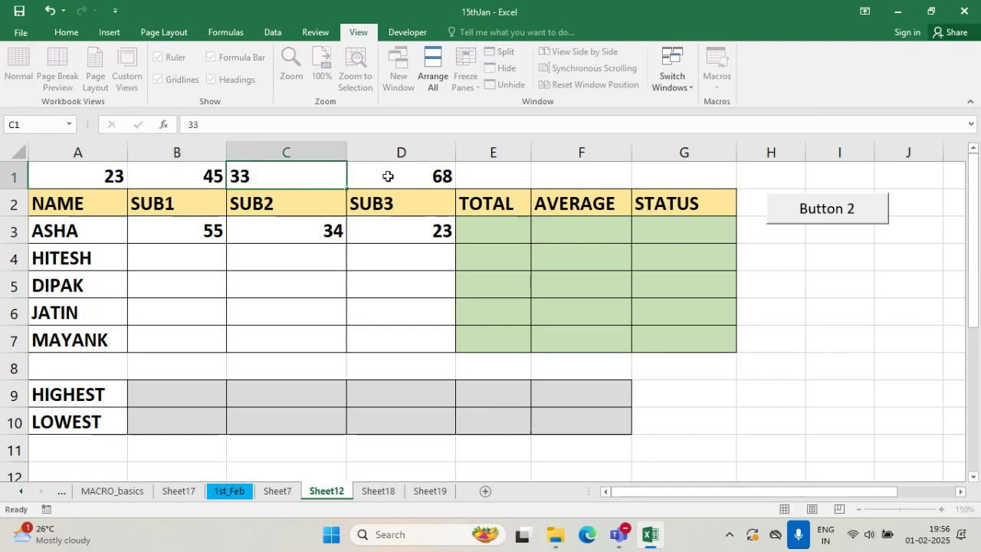
{"action": "left_click", "coordinate": [387, 176]}
{"action": "left_click_drag", "start_coordinate": [105, 175], "coordinate": [397, 169]}
{"action": "key", "text": "Delete"}
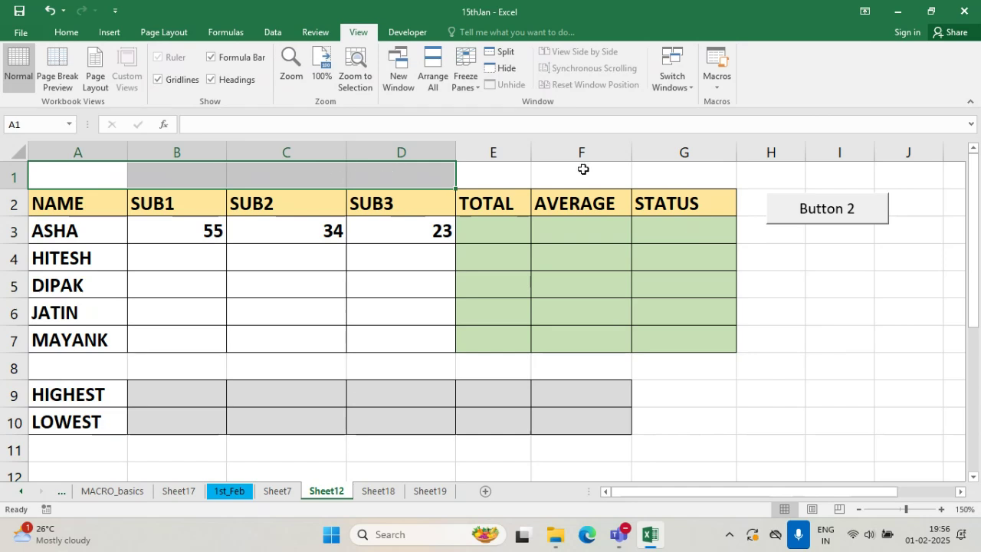
- Run mySUM with its button while cell E5 is selected
{"action": "left_click", "coordinate": [506, 225]}
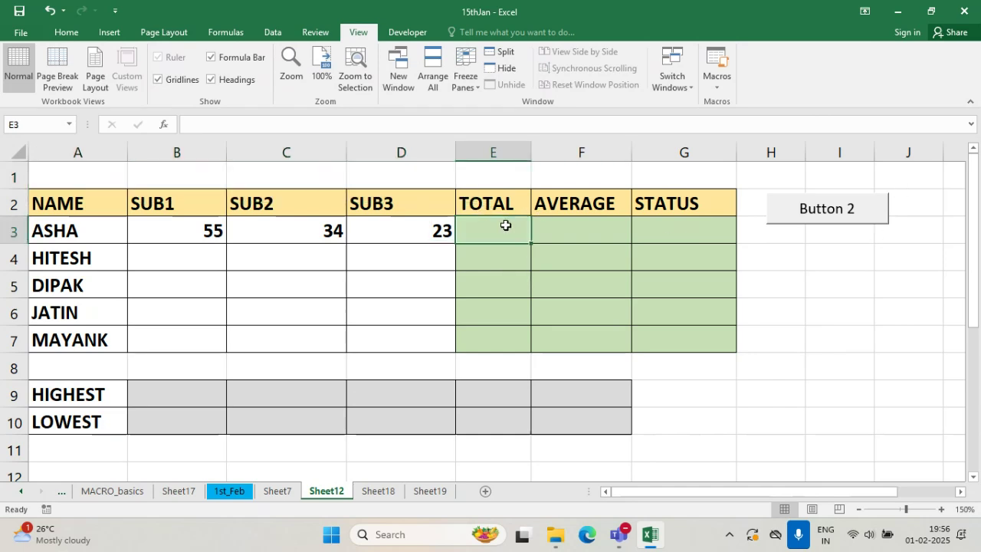
{"action": "left_click", "coordinate": [497, 280]}
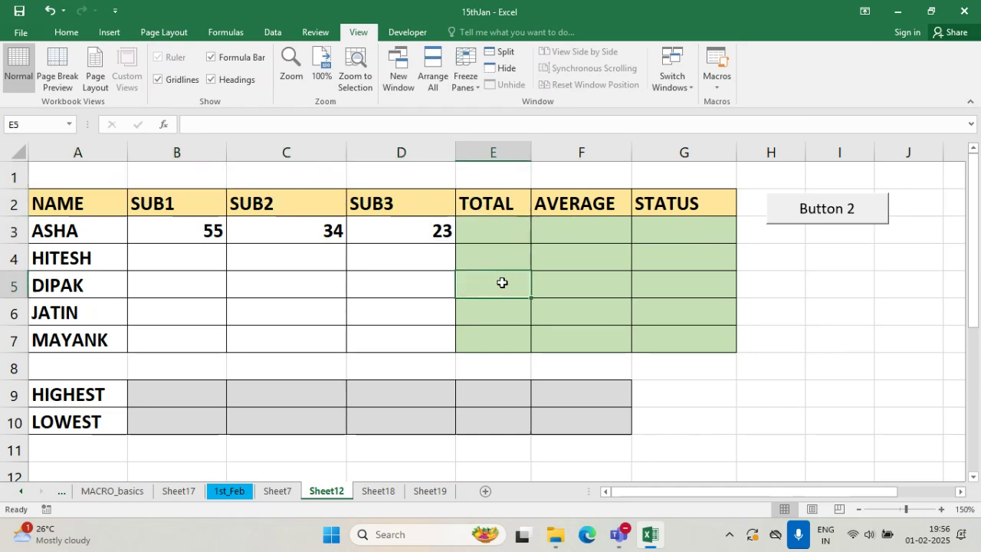
{"action": "left_click", "coordinate": [840, 215]}
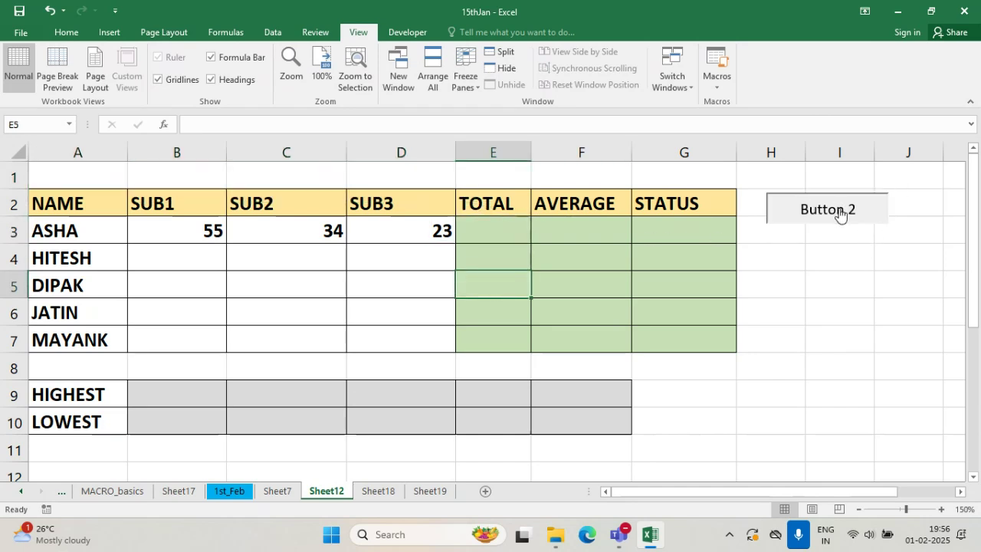
{"action": "left_click", "coordinate": [483, 278]}
- Set ASHA's SUB3 mark in cell D3 to 56
{"action": "left_click", "coordinate": [409, 226]}
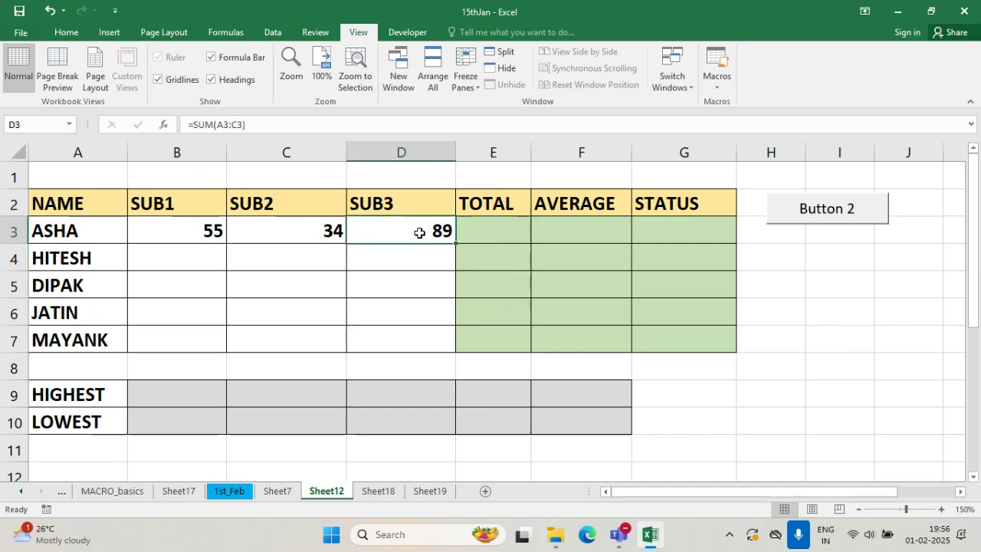
{"action": "type", "text": "56"}
{"action": "left_click", "coordinate": [469, 279]}
- Select cell F5 and run mySUM with its button to total ASHA's marks in E3
{"action": "left_click", "coordinate": [517, 259]}
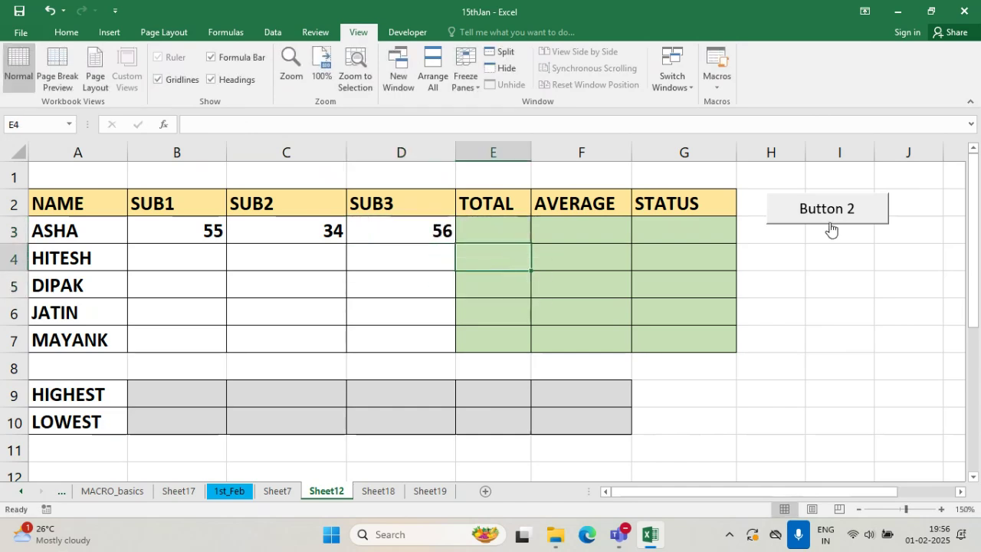
{"action": "left_click", "coordinate": [525, 283]}
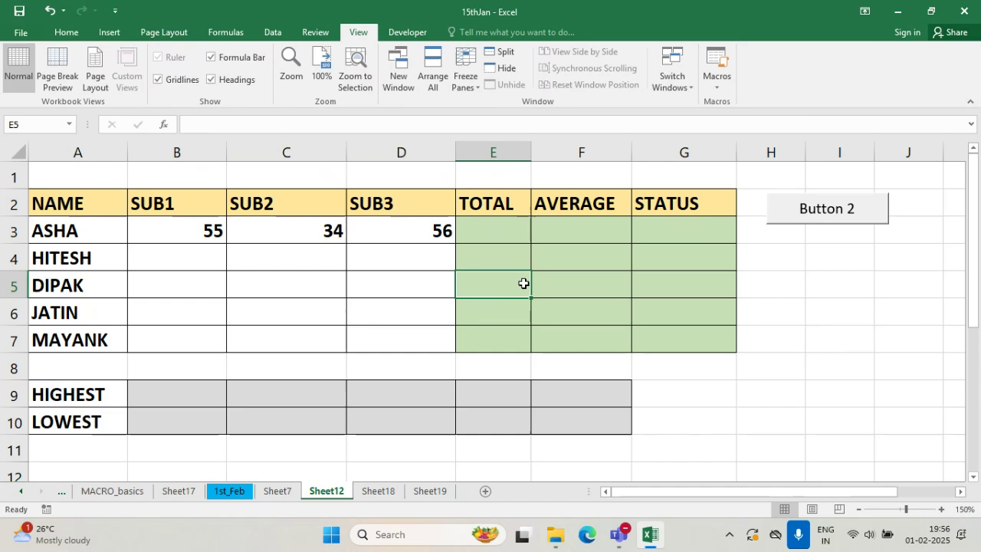
{"action": "left_click", "coordinate": [570, 284]}
{"action": "left_click", "coordinate": [830, 212]}
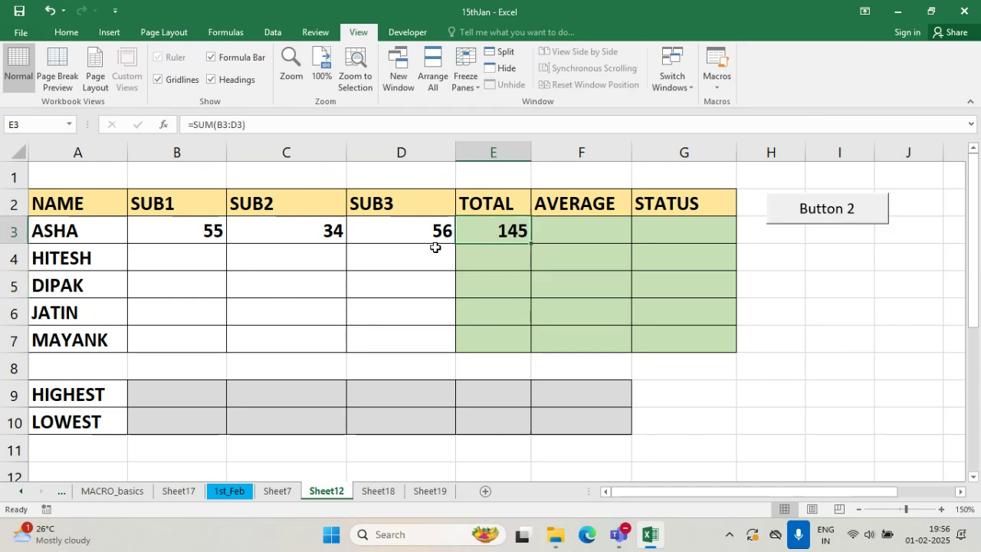
{"action": "left_click", "coordinate": [811, 247]}
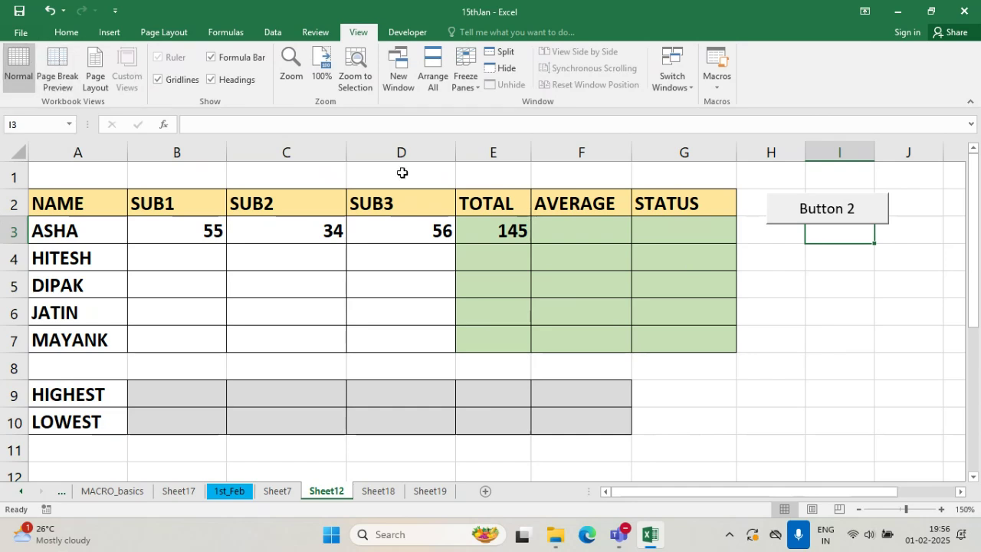
- Examine the macro button's available commands and shape formatting options, and deselect it
{"action": "left_click", "coordinate": [828, 213], "text": "ctrl"}
{"action": "right_click", "coordinate": [829, 215]}
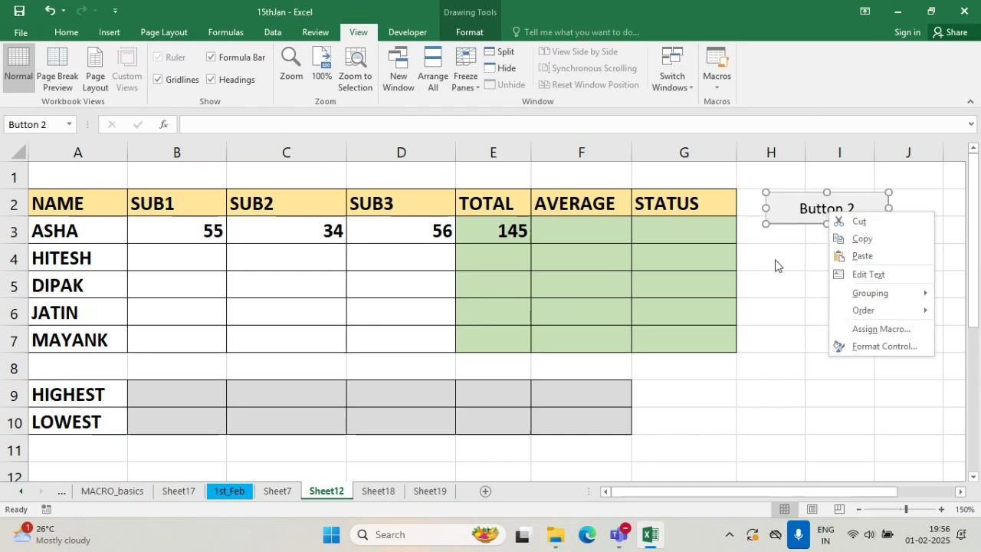
{"action": "key", "text": "Escape"}
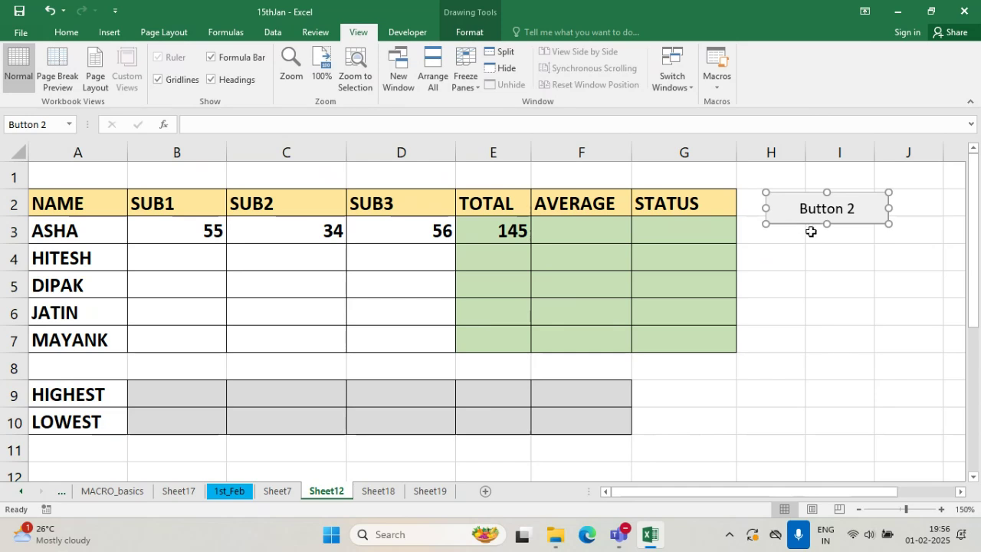
{"action": "left_click", "coordinate": [414, 36]}
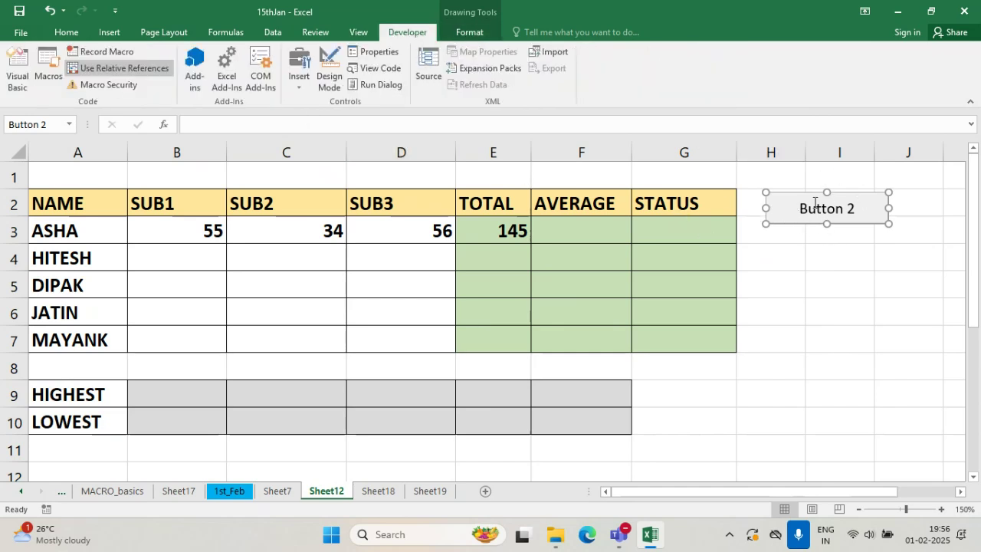
{"action": "left_click", "coordinate": [470, 34]}
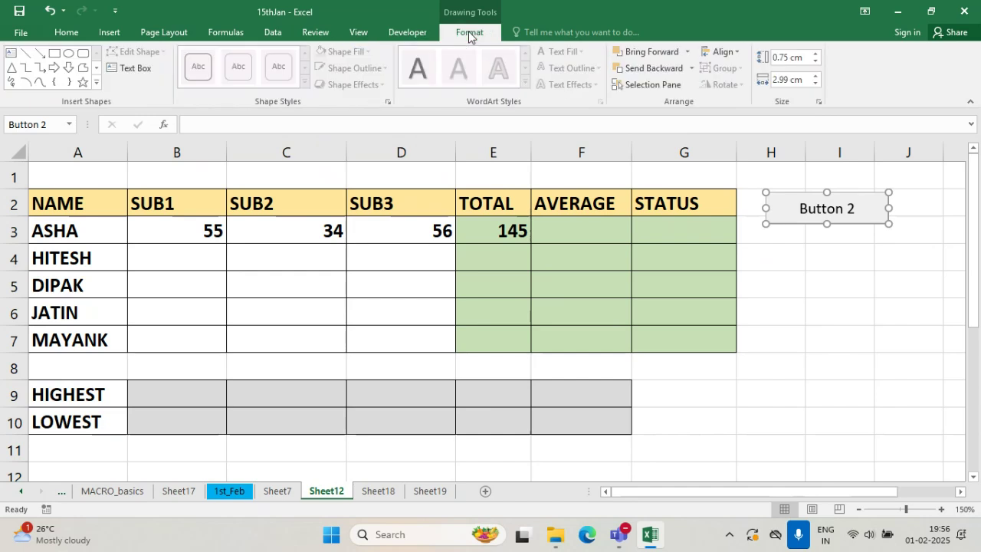
{"action": "right_click", "coordinate": [827, 216]}
{"action": "left_click", "coordinate": [808, 271]}
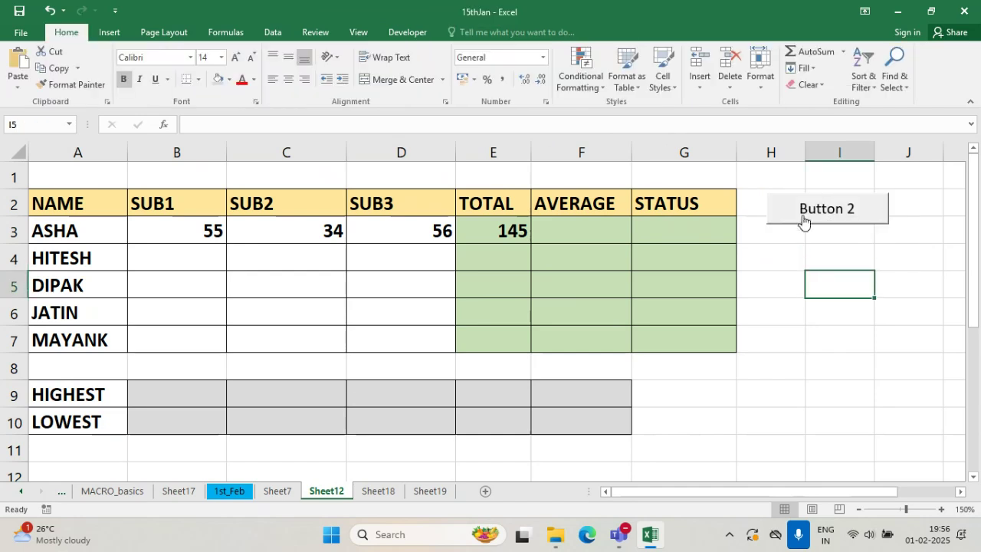
- Run mySUM with its button from cell I5 and clear the resulting formula from H3
{"action": "left_click", "coordinate": [811, 213]}
{"action": "left_click", "coordinate": [803, 281]}
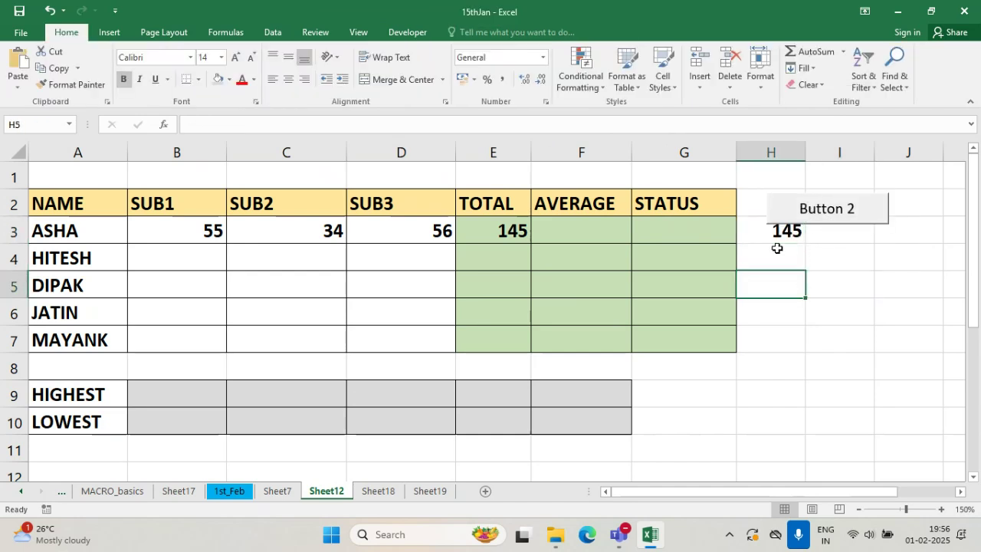
{"action": "left_click", "coordinate": [772, 231]}
{"action": "key", "text": "Delete"}
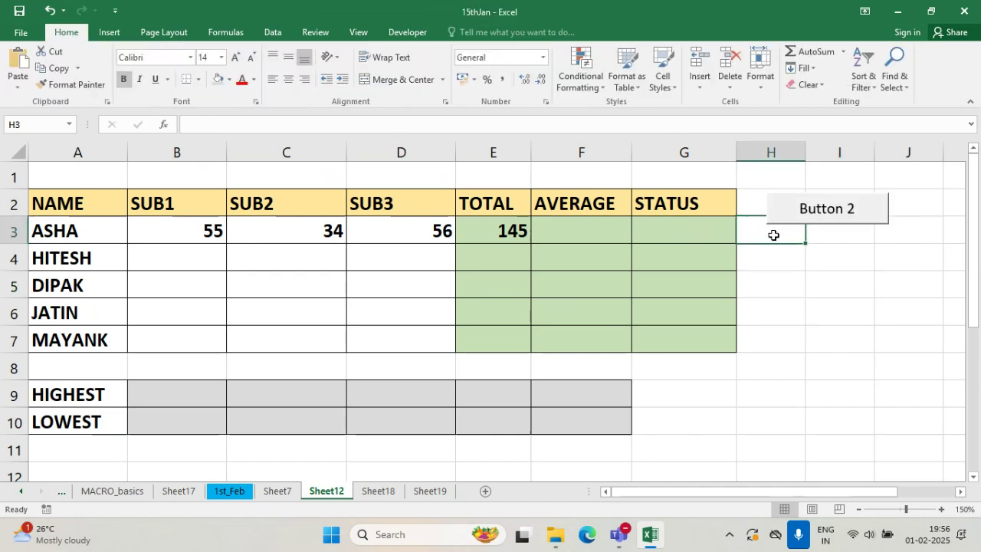
- Select cell H4 and run mySUM with its button to test its relative placement
{"action": "left_click", "coordinate": [772, 261]}
{"action": "left_click", "coordinate": [814, 222]}
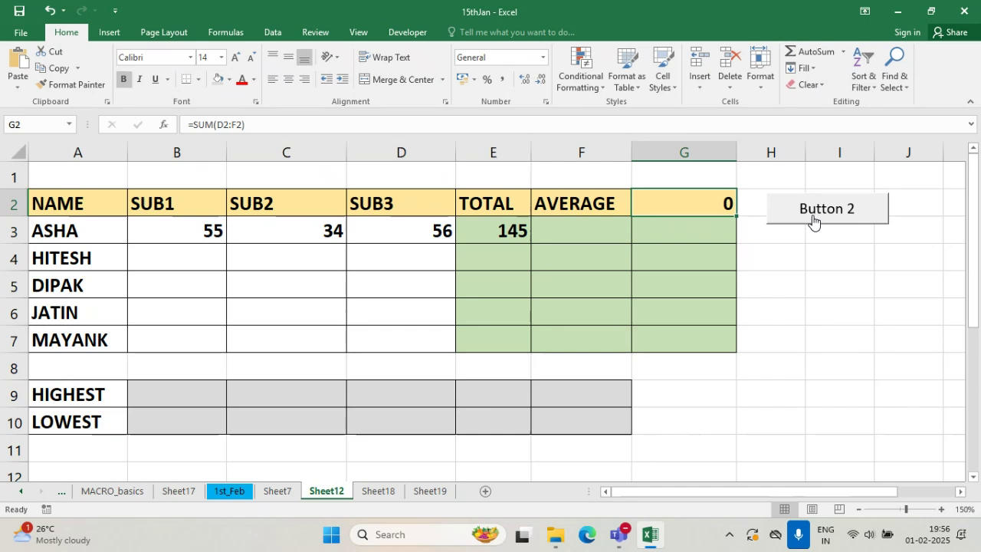
- Try to undo the macro's formula in G2, look over Sheet18 and Sheet19, and return to Sheet12
{"action": "left_click", "coordinate": [777, 261]}
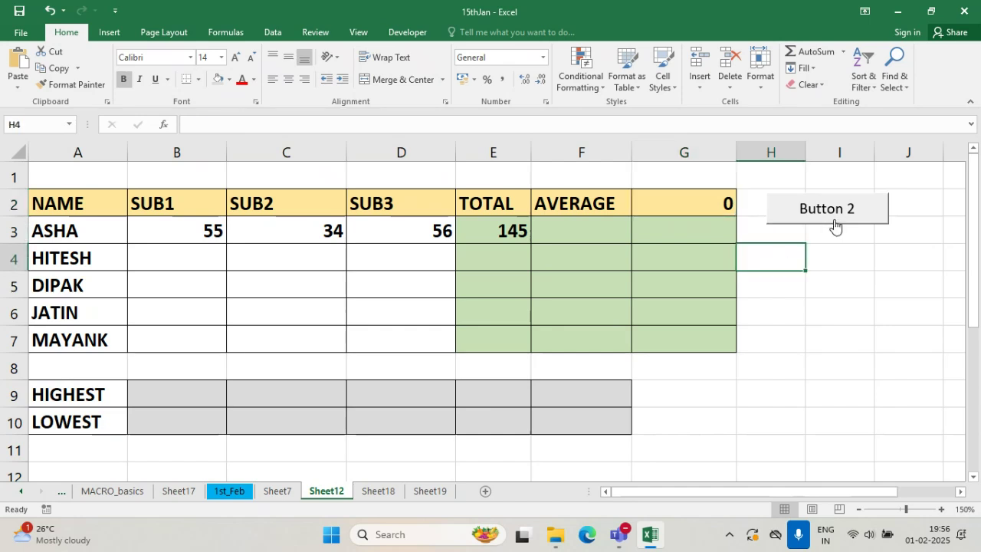
{"action": "left_click", "coordinate": [709, 202]}
{"action": "left_click", "coordinate": [49, 11]}
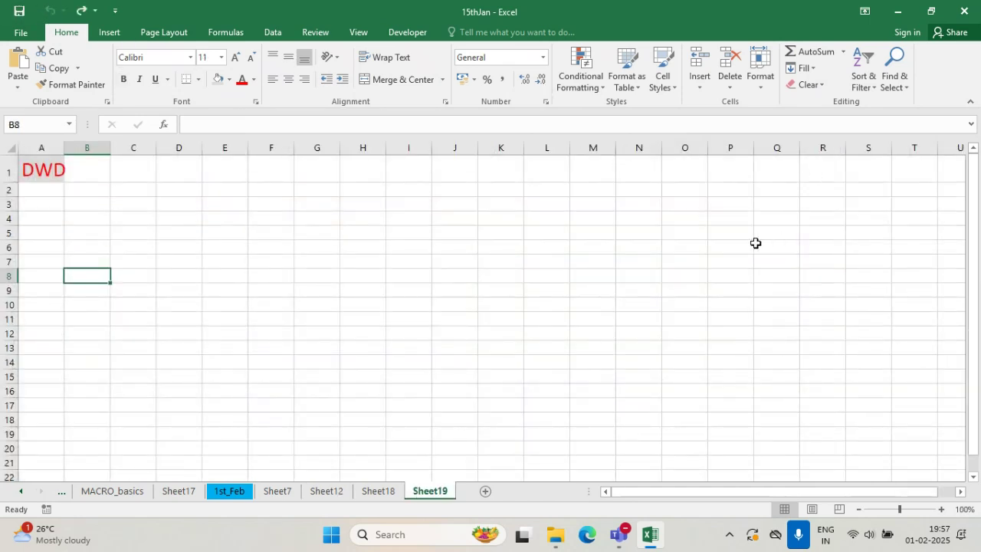
{"action": "left_click", "coordinate": [378, 492]}
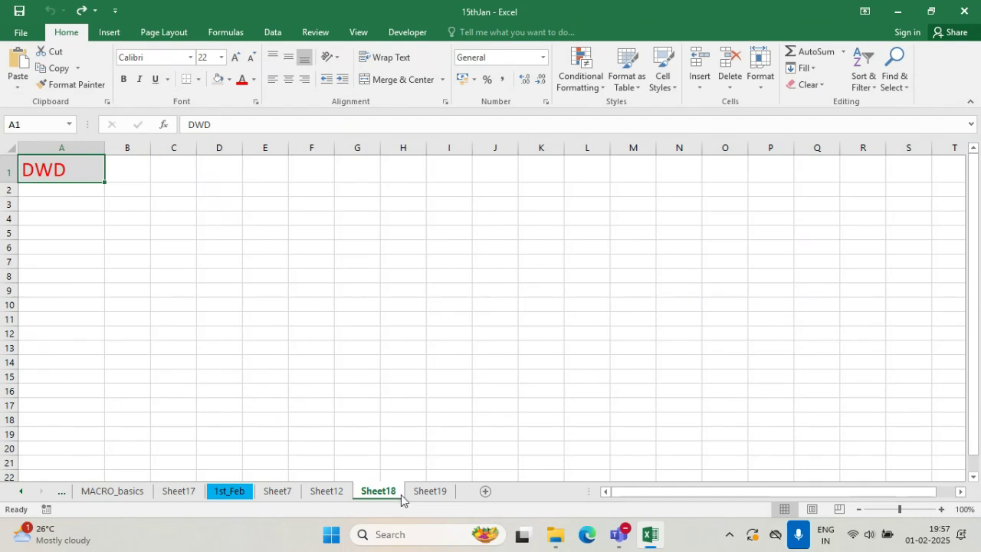
{"action": "left_click", "coordinate": [426, 491]}
{"action": "left_click", "coordinate": [337, 493]}
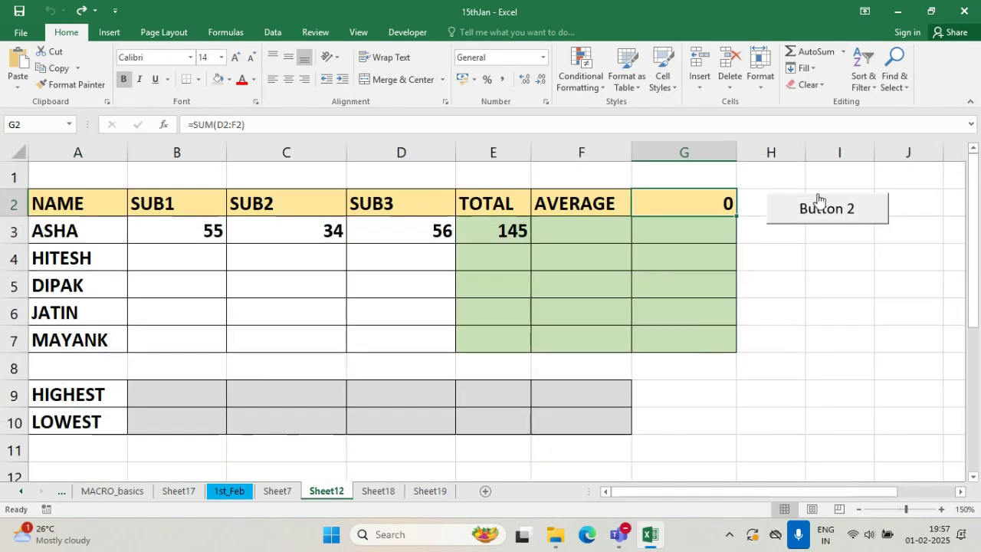
- Examine the macro button's Format Control settings for font, object positioning, internal margins and alternative text
{"action": "left_click", "coordinate": [838, 220], "text": "ctrl"}
{"action": "right_click", "coordinate": [839, 221]}
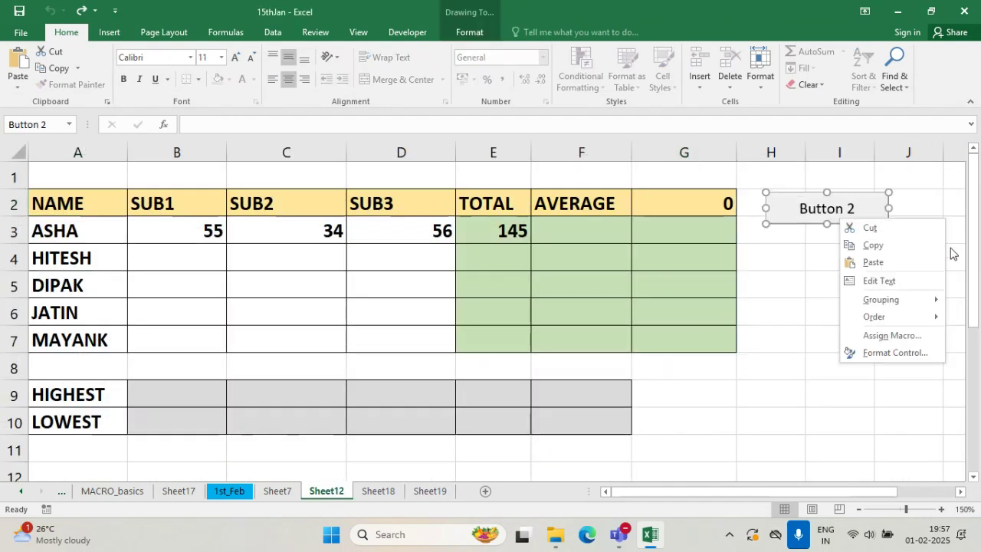
{"action": "left_click", "coordinate": [911, 354]}
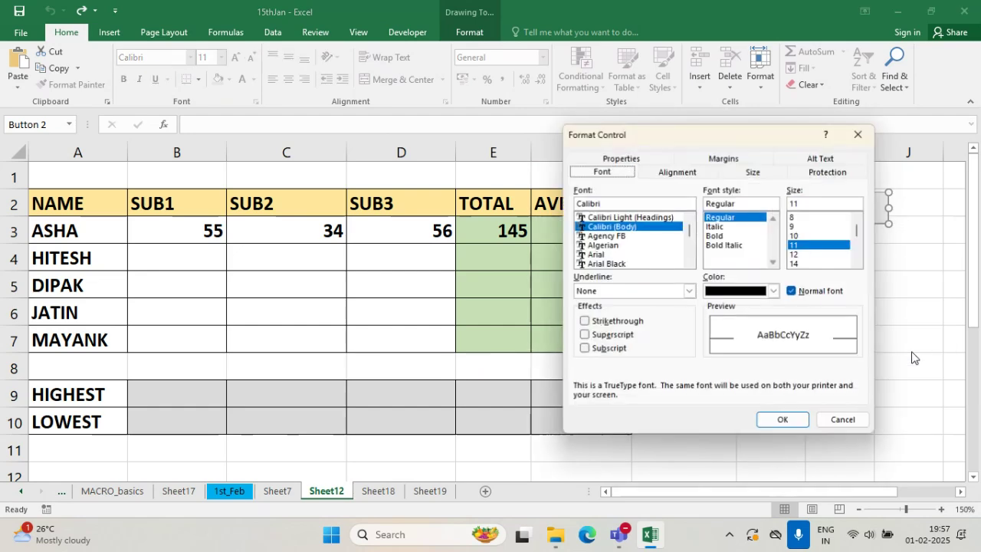
{"action": "left_click_drag", "start_coordinate": [775, 132], "coordinate": [457, 94]}
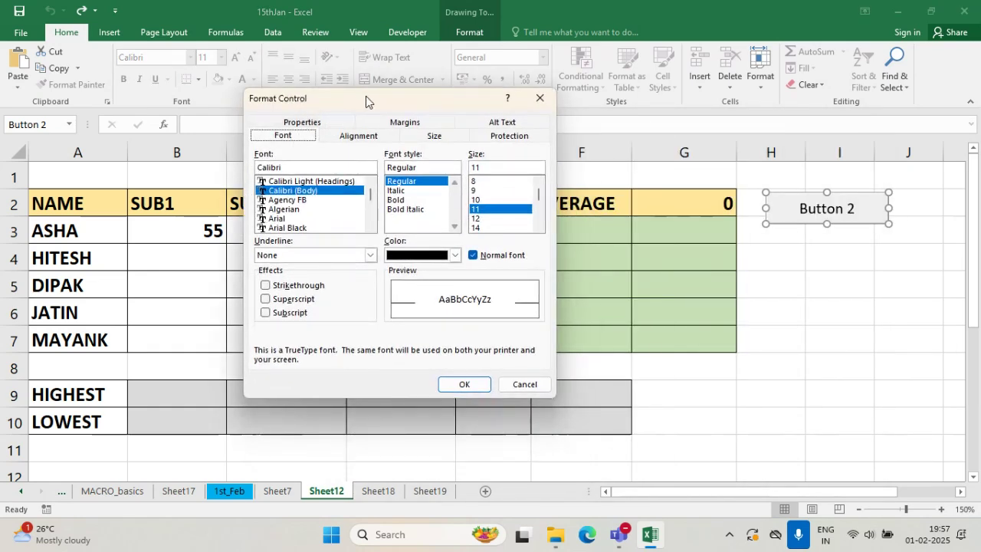
{"action": "left_click_drag", "start_coordinate": [366, 100], "coordinate": [398, 63]}
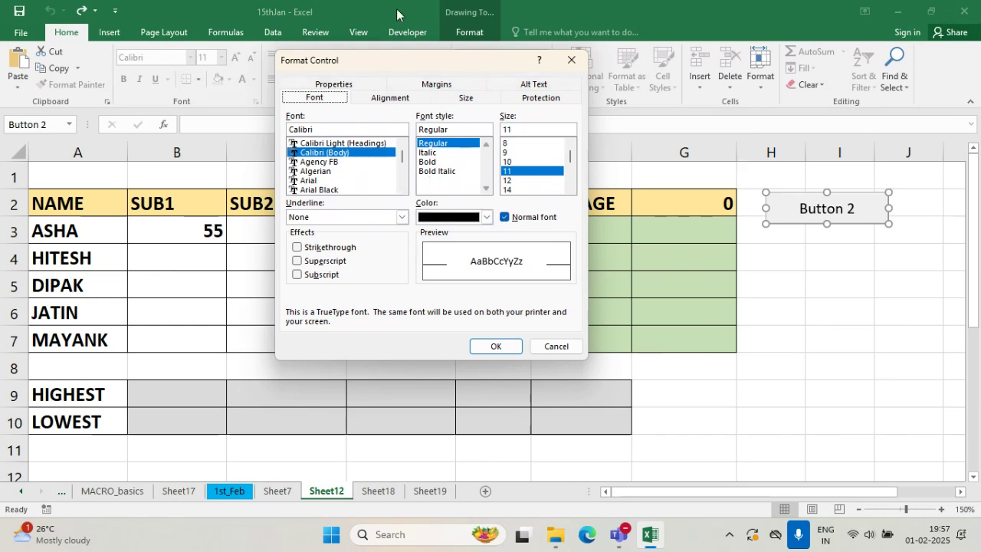
{"action": "left_click", "coordinate": [338, 84]}
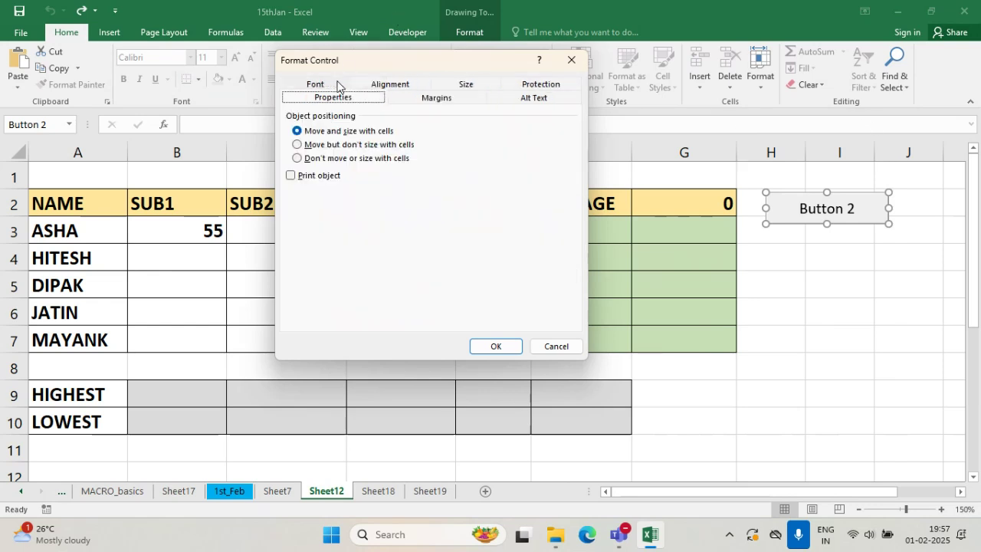
{"action": "left_click", "coordinate": [435, 99]}
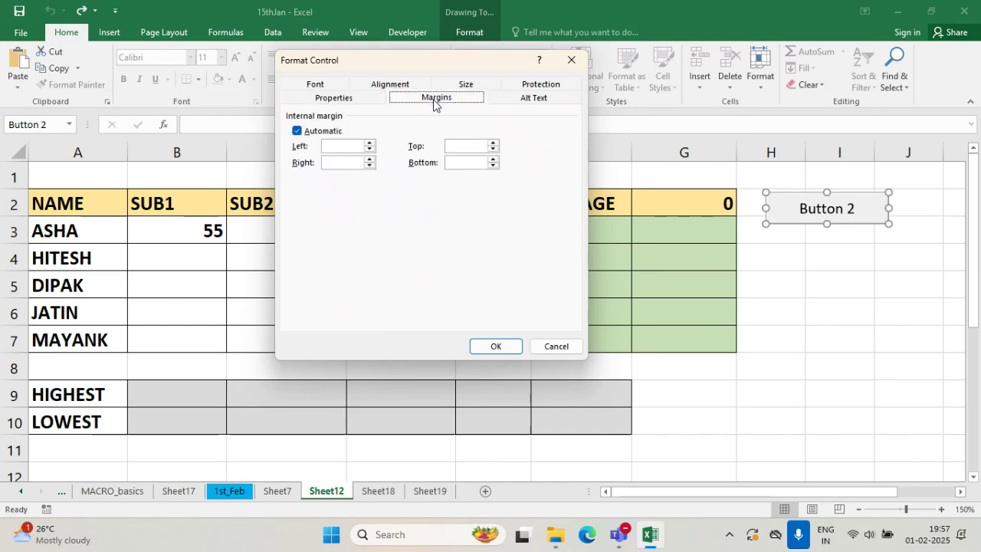
{"action": "left_click", "coordinate": [537, 99]}
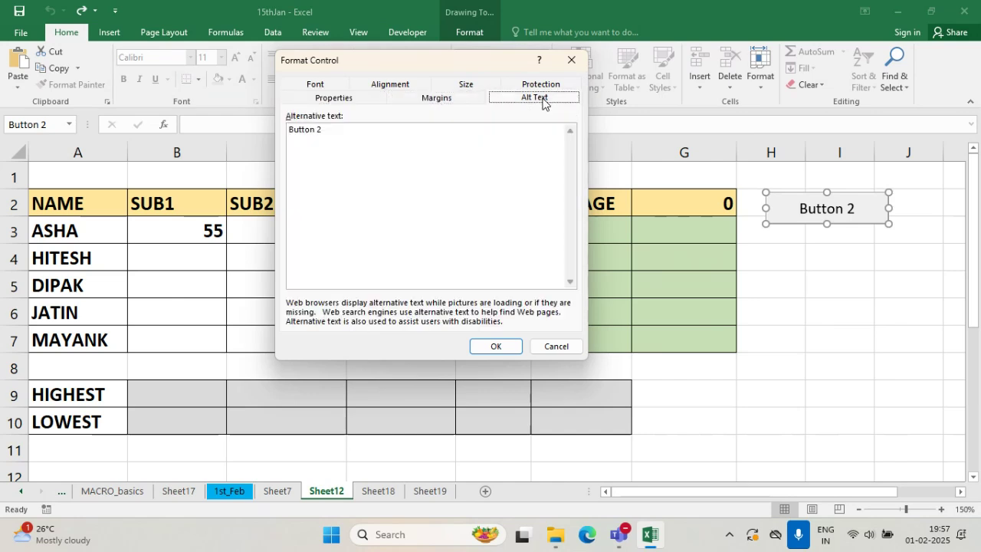
- Replace the macro button's alternative text with SUM and apply the control settings
{"action": "left_click", "coordinate": [303, 137]}
{"action": "left_click_drag", "start_coordinate": [334, 135], "coordinate": [262, 120]}
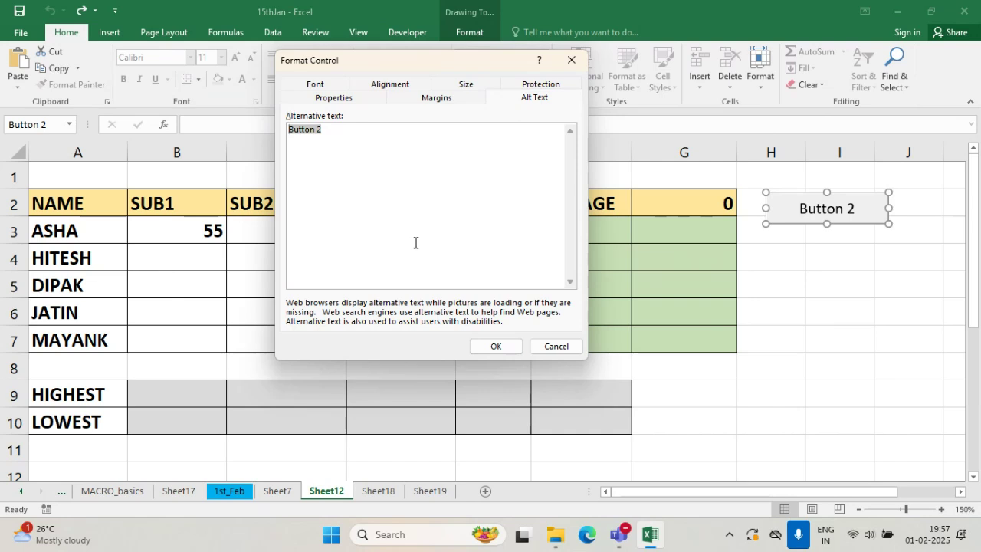
{"action": "type", "text": "su"}
{"action": "type", "text": "SUM"}
{"action": "left_click", "coordinate": [391, 87]}
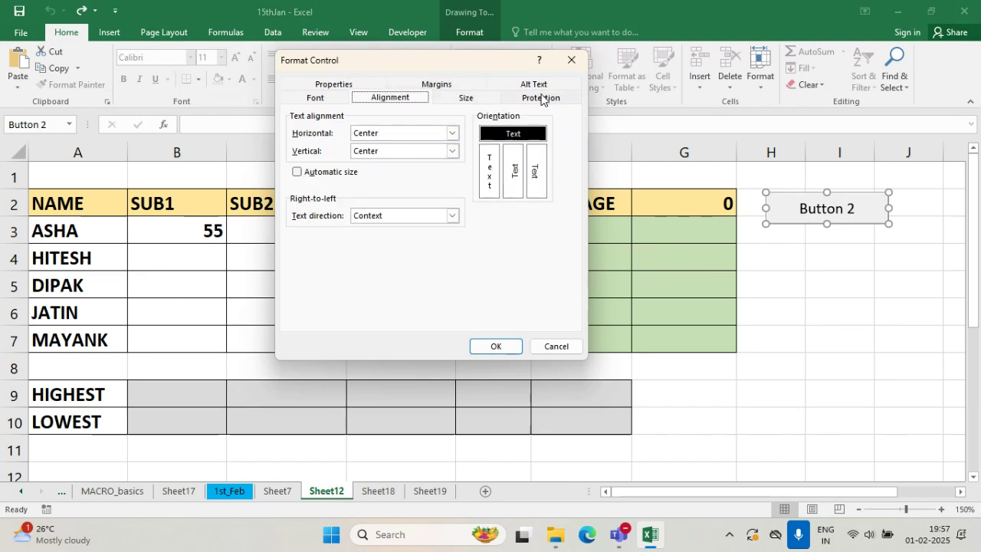
{"action": "left_click", "coordinate": [496, 347]}
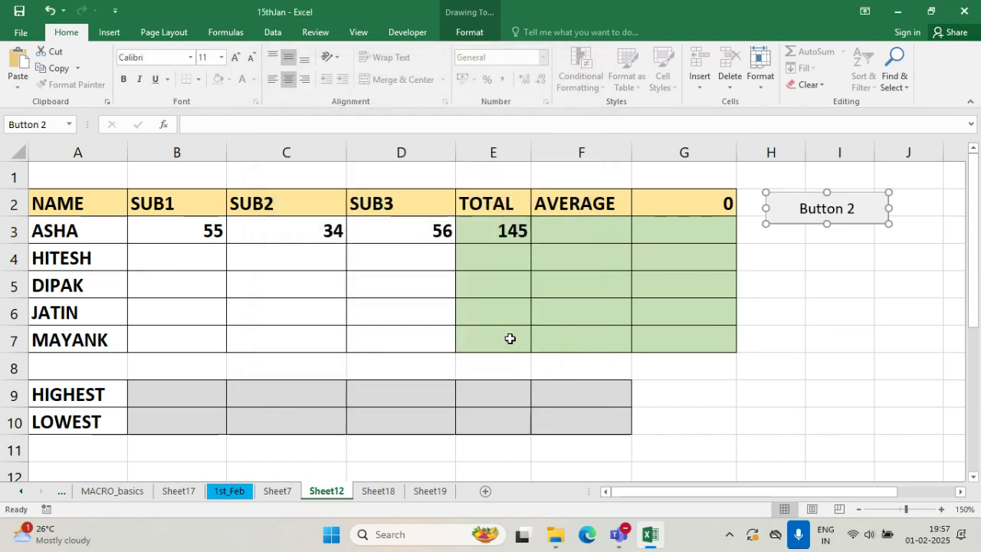
- Select cell H5 and run mySUM with its button to place the sum of D3:F3 in G3
{"action": "left_click", "coordinate": [800, 278]}
{"action": "left_click", "coordinate": [819, 218]}
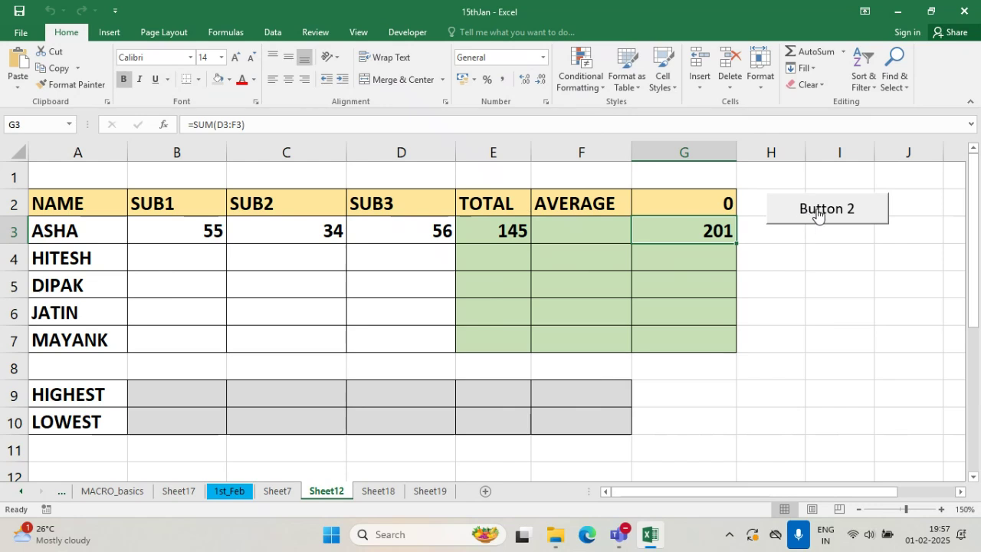
- Select Button 2 and examine the Properties window's object list and its alphabetic and categorized property listings
{"action": "right_click", "coordinate": [817, 213]}
{"action": "key", "text": "Escape"}
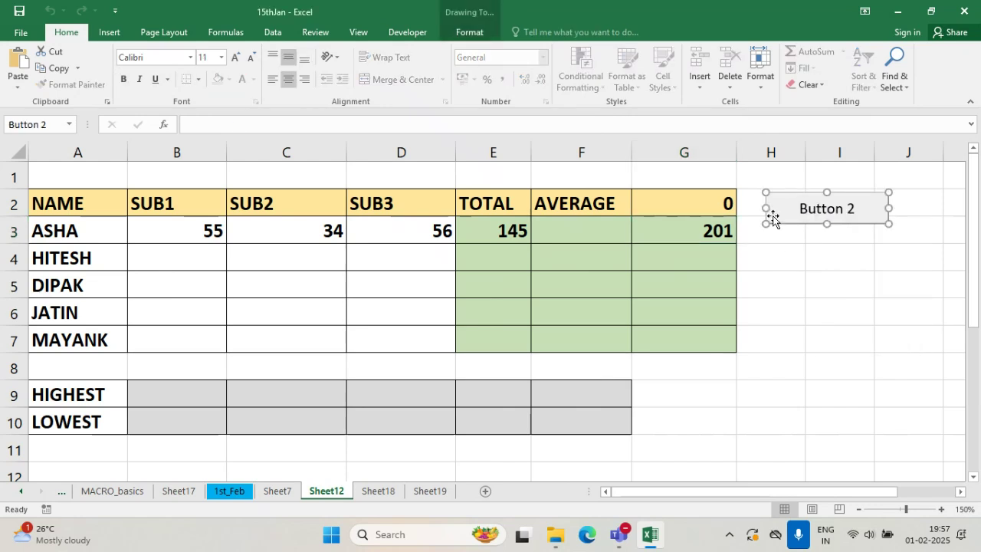
{"action": "left_click", "coordinate": [403, 32]}
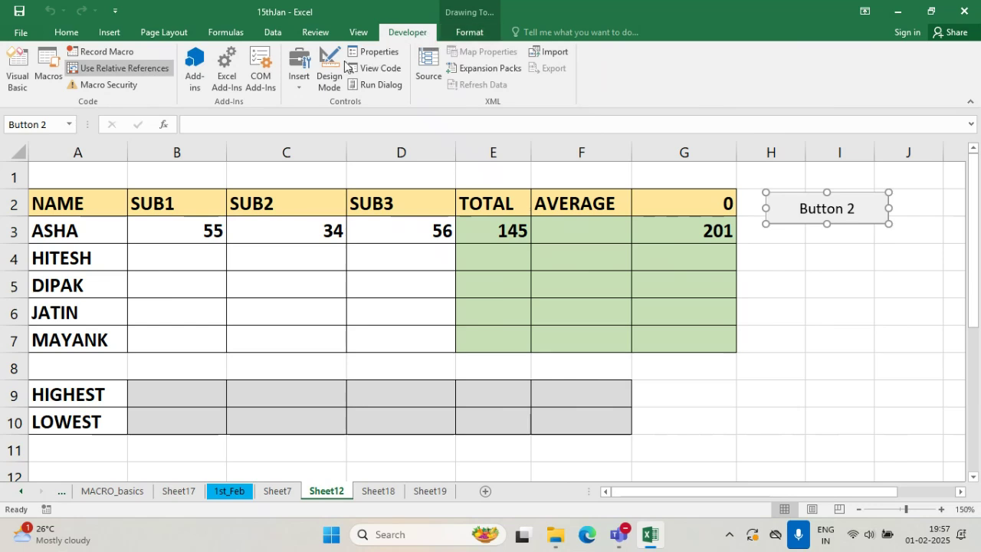
{"action": "left_click", "coordinate": [395, 54]}
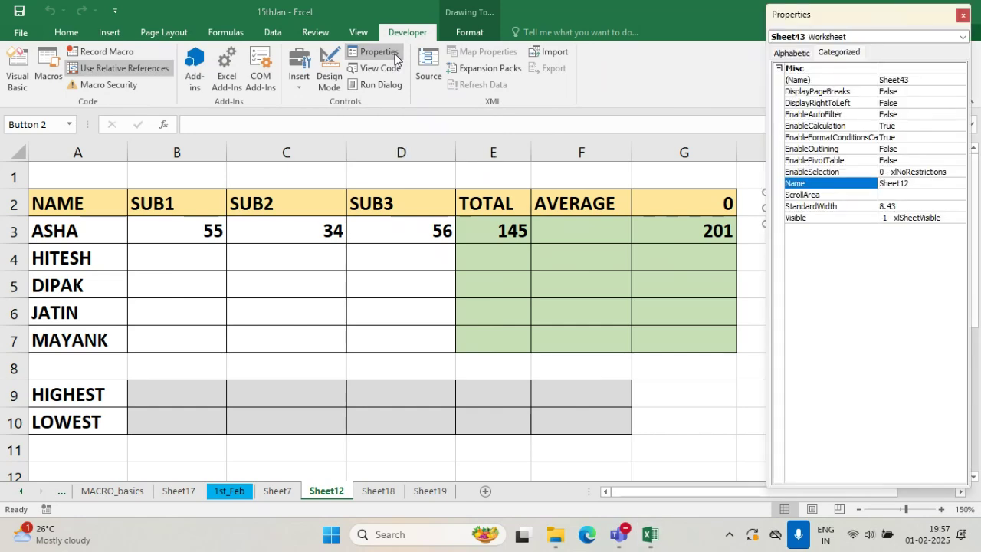
{"action": "left_click_drag", "start_coordinate": [867, 17], "coordinate": [418, 117]}
{"action": "left_click", "coordinate": [514, 133]}
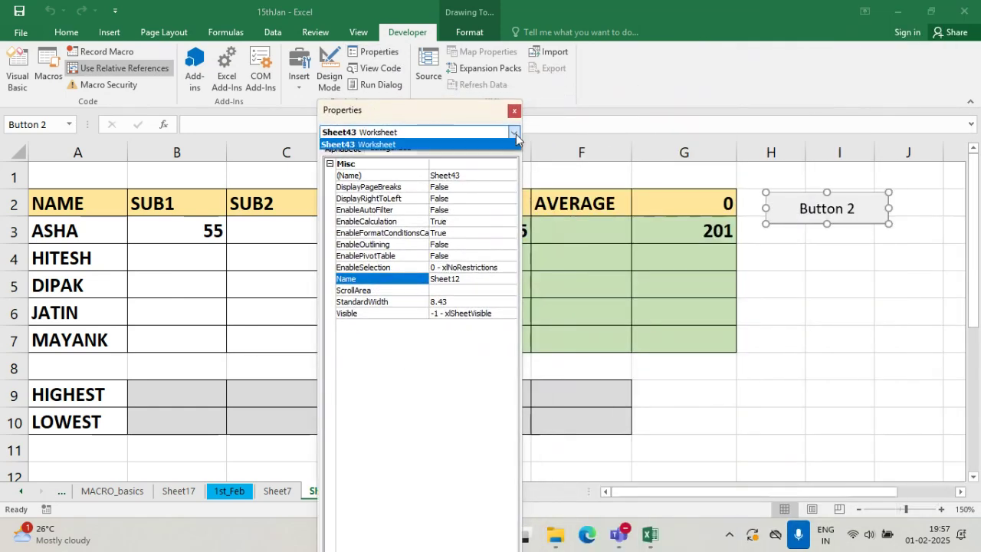
{"action": "right_click", "coordinate": [802, 222]}
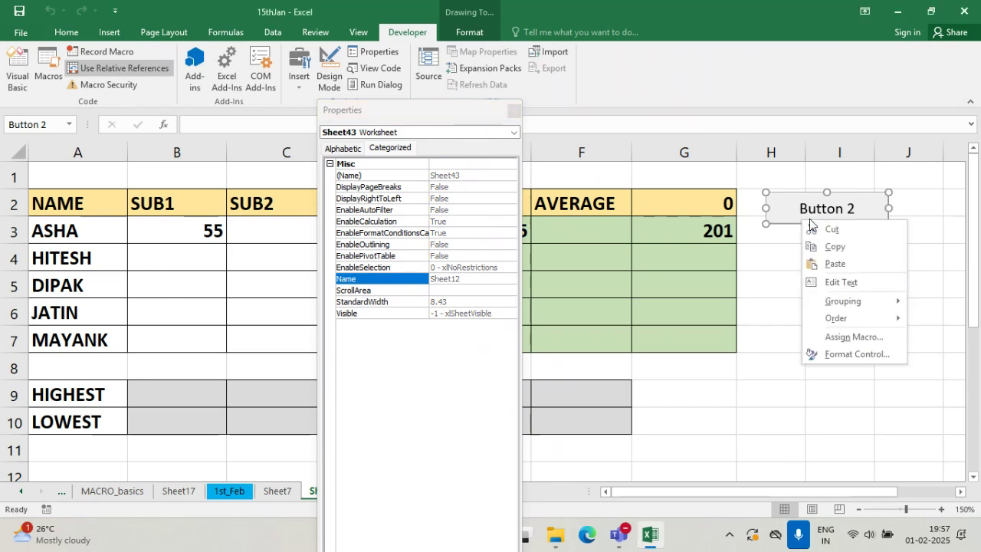
{"action": "left_click", "coordinate": [371, 177]}
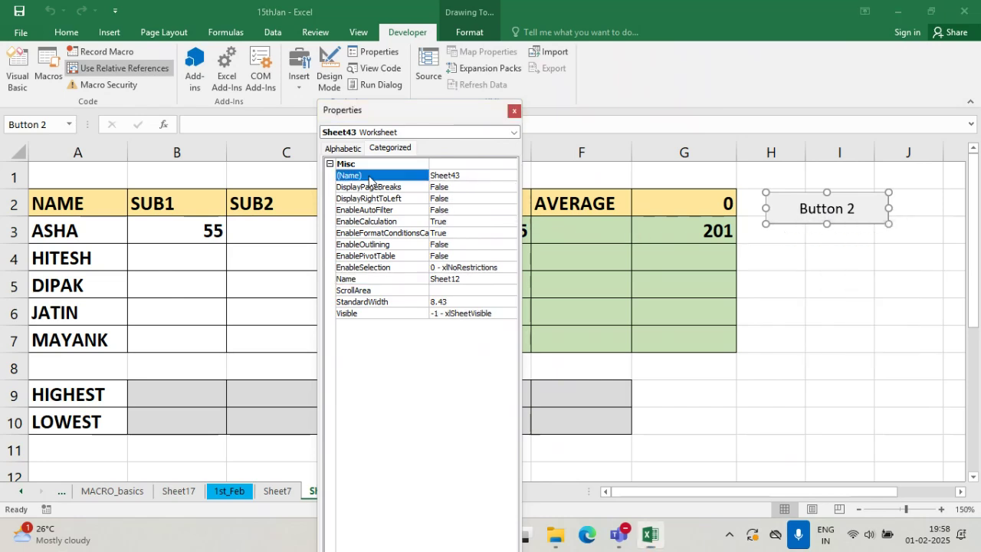
{"action": "left_click", "coordinate": [347, 149]}
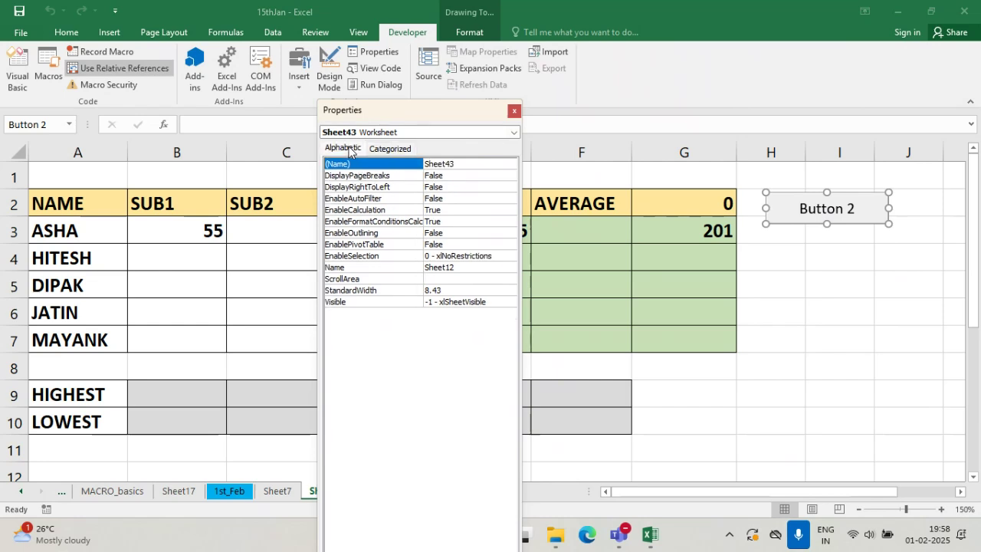
{"action": "left_click", "coordinate": [514, 111]}
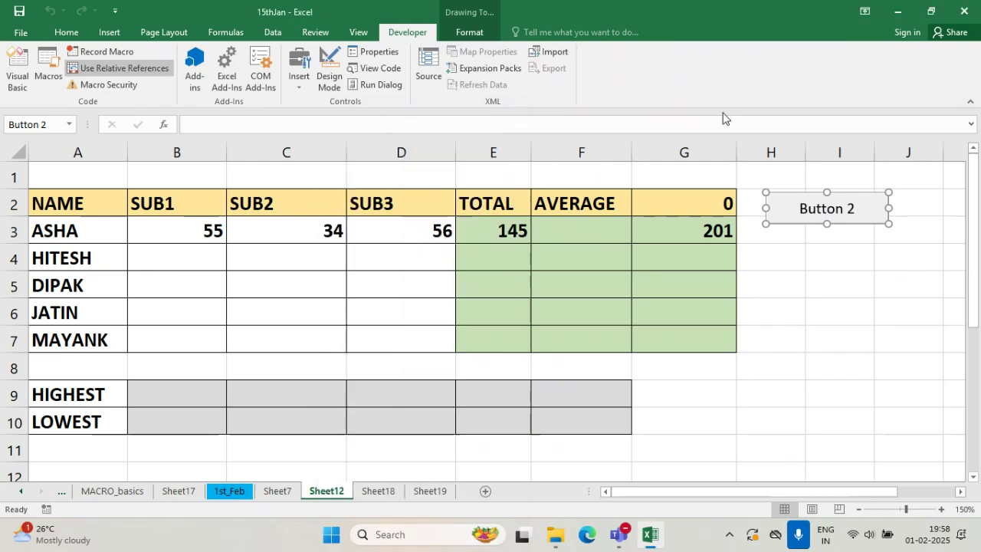
- Reselect Button 2 on the sheet and recheck which objects the Properties window offers
{"action": "left_click", "coordinate": [811, 282]}
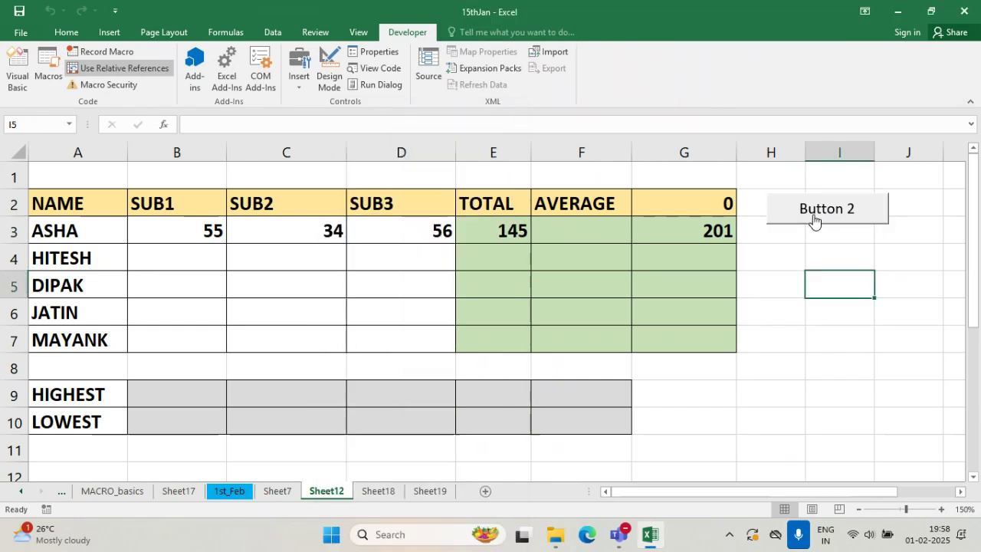
{"action": "left_click", "coordinate": [786, 223]}
{"action": "left_click_drag", "start_coordinate": [758, 181], "coordinate": [845, 257]}
{"action": "right_click", "coordinate": [804, 230]}
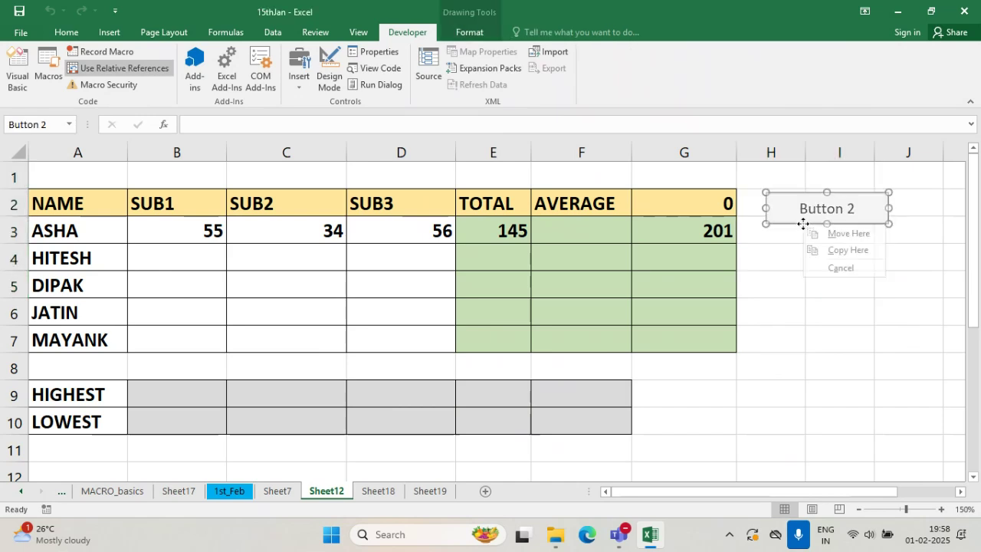
{"action": "left_click", "coordinate": [794, 254]}
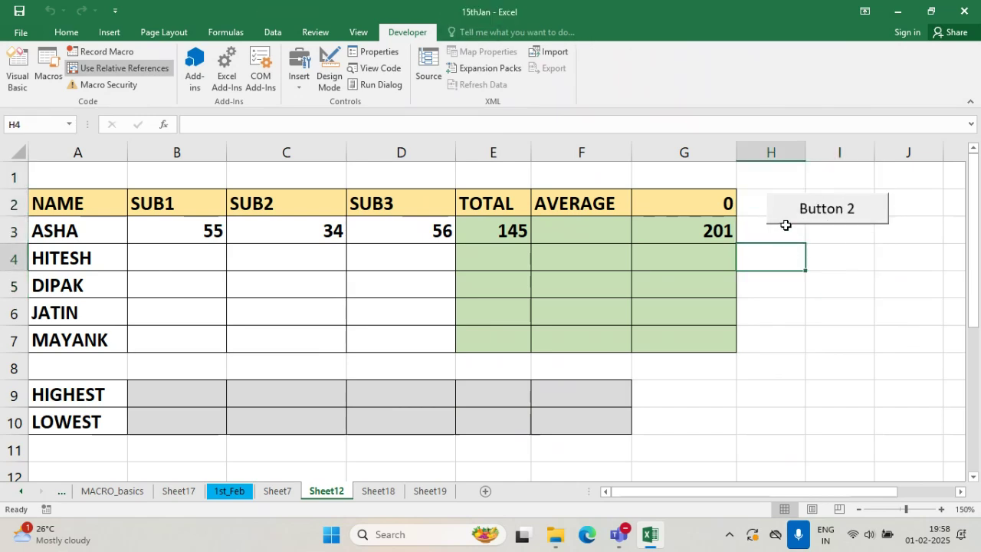
{"action": "left_click", "coordinate": [785, 226]}
{"action": "left_click", "coordinate": [785, 224], "text": "ctrl"}
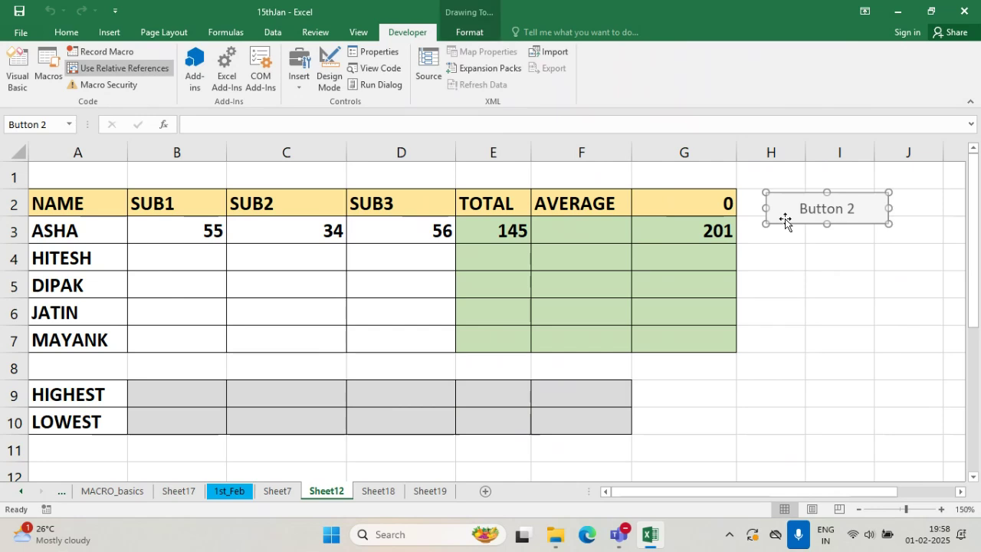
{"action": "left_click", "coordinate": [384, 52]}
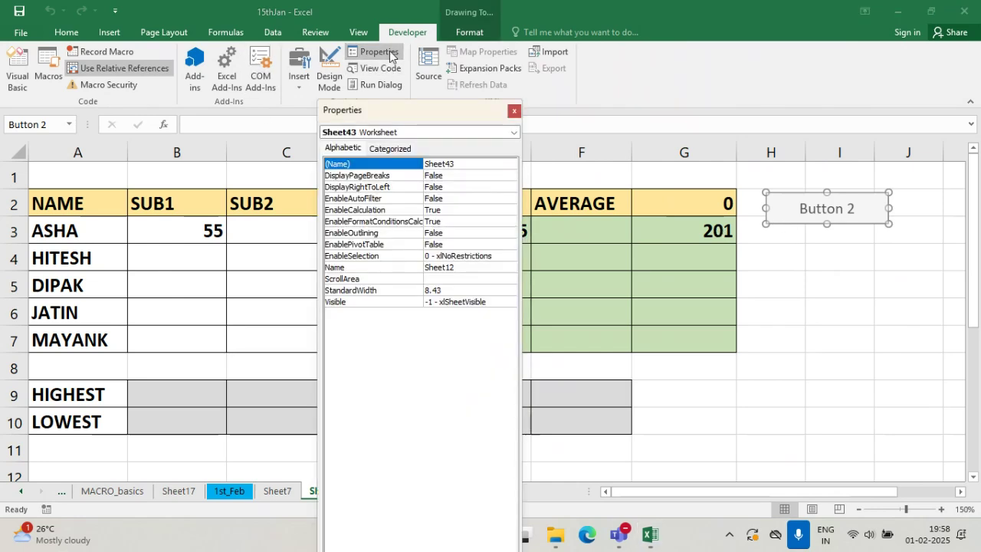
{"action": "left_click", "coordinate": [375, 132]}
{"action": "left_click", "coordinate": [377, 143]}
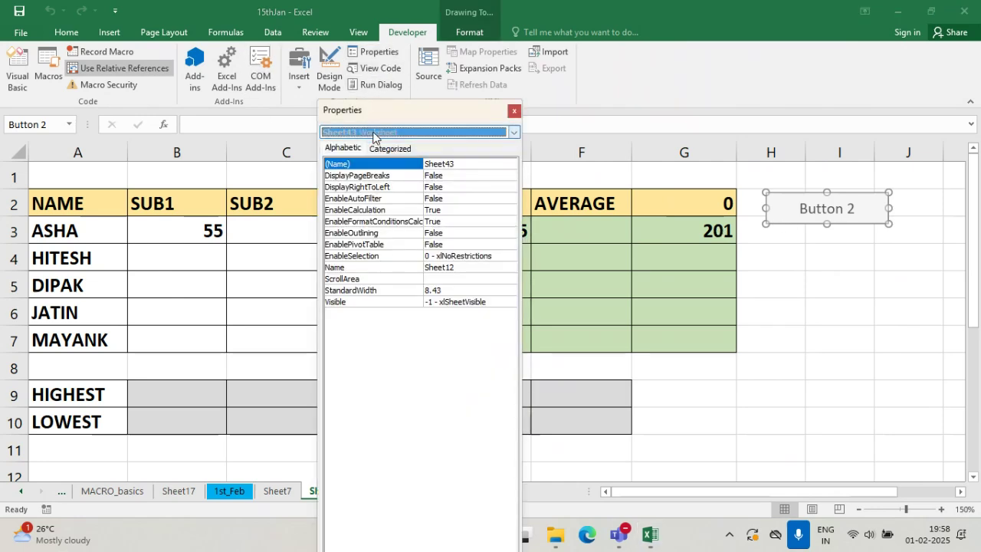
{"action": "left_click", "coordinate": [513, 112]}
{"action": "left_click", "coordinate": [774, 278]}
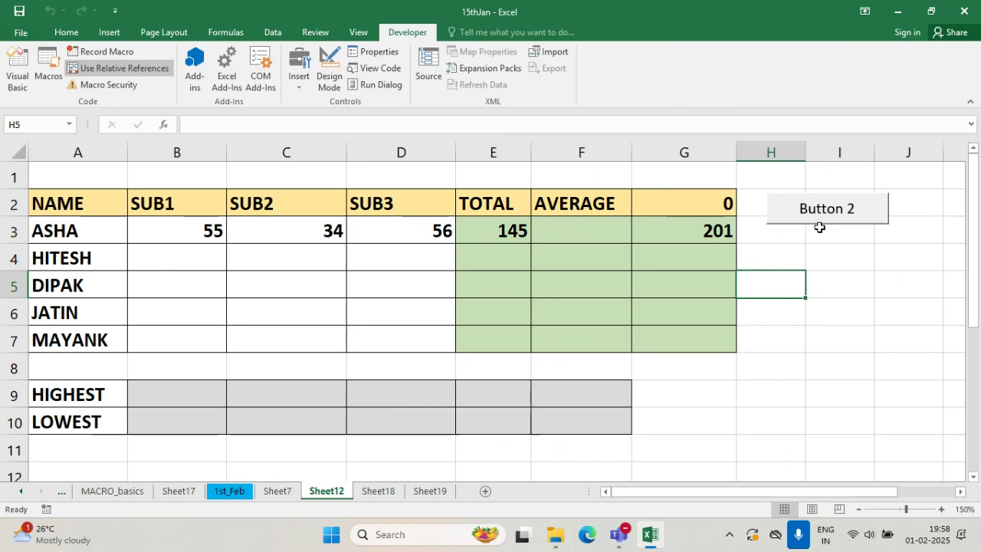
- Draw a form control button below Button 2, across columns H to J in rows 4–5, and assign it the mySLN macro
{"action": "left_click", "coordinate": [301, 84]}
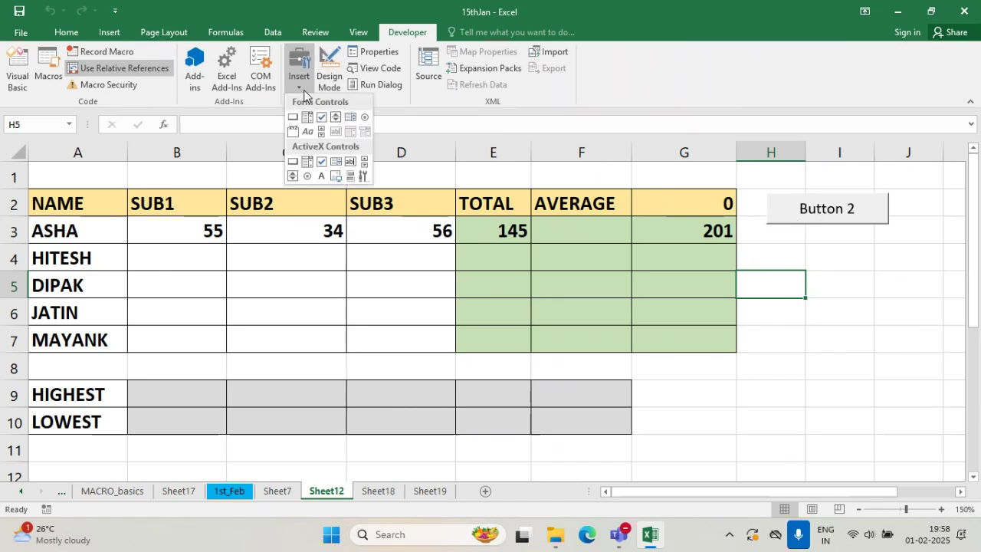
{"action": "left_click", "coordinate": [293, 116]}
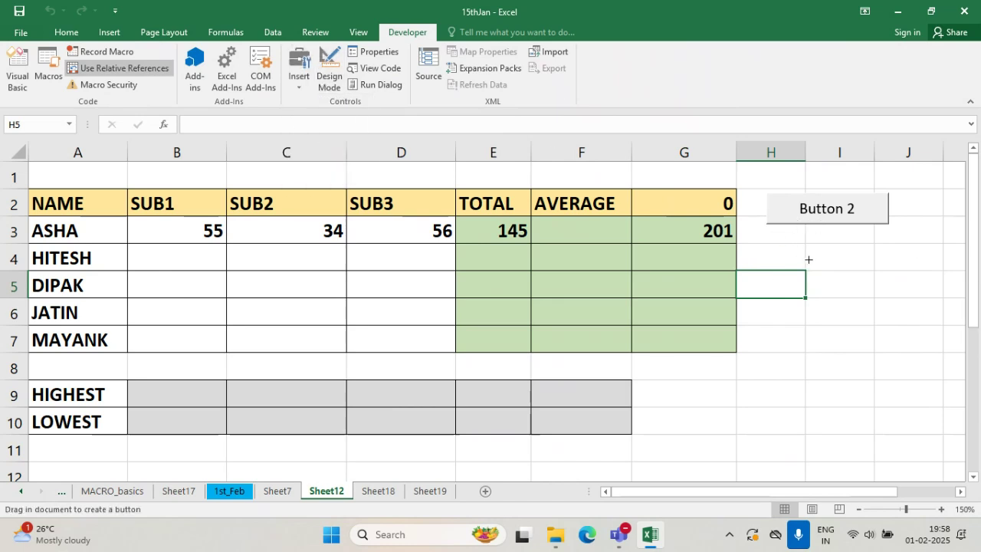
{"action": "left_click_drag", "start_coordinate": [795, 248], "coordinate": [911, 281]}
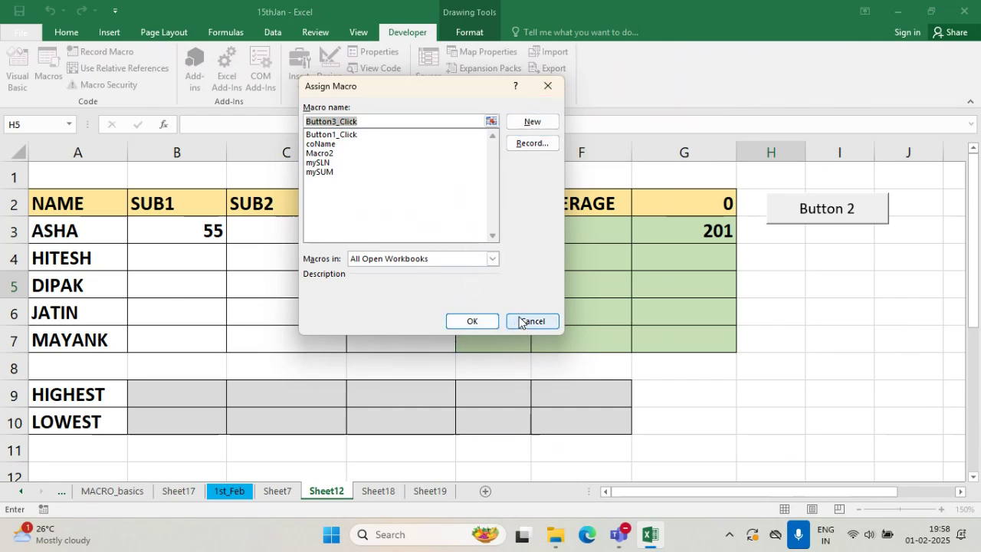
{"action": "left_click", "coordinate": [889, 315]}
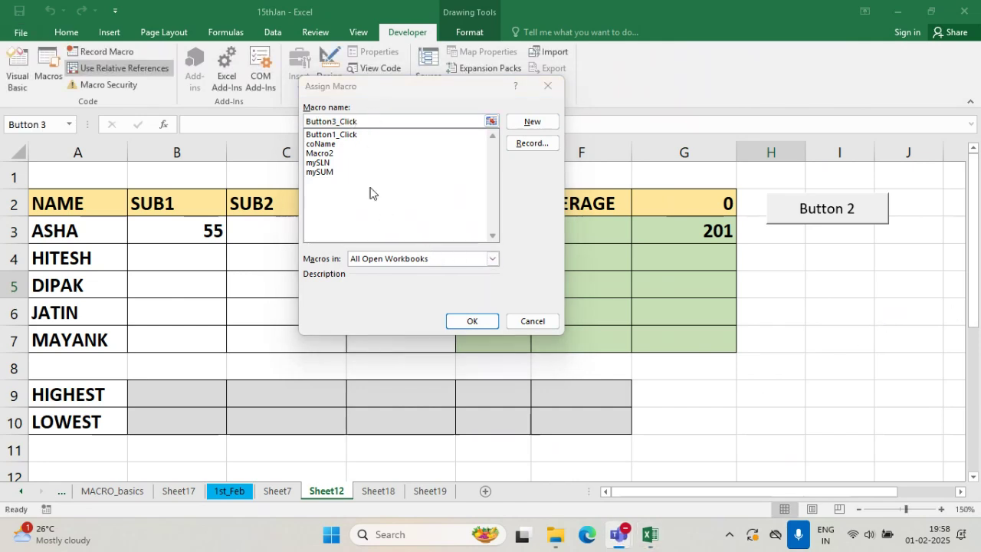
{"action": "left_click", "coordinate": [473, 322]}
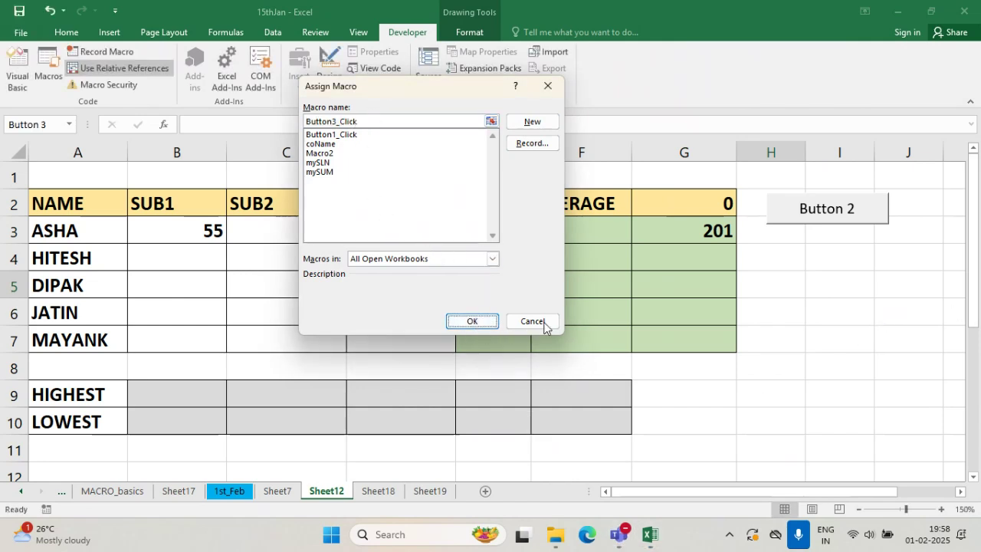
{"action": "left_click", "coordinate": [315, 162]}
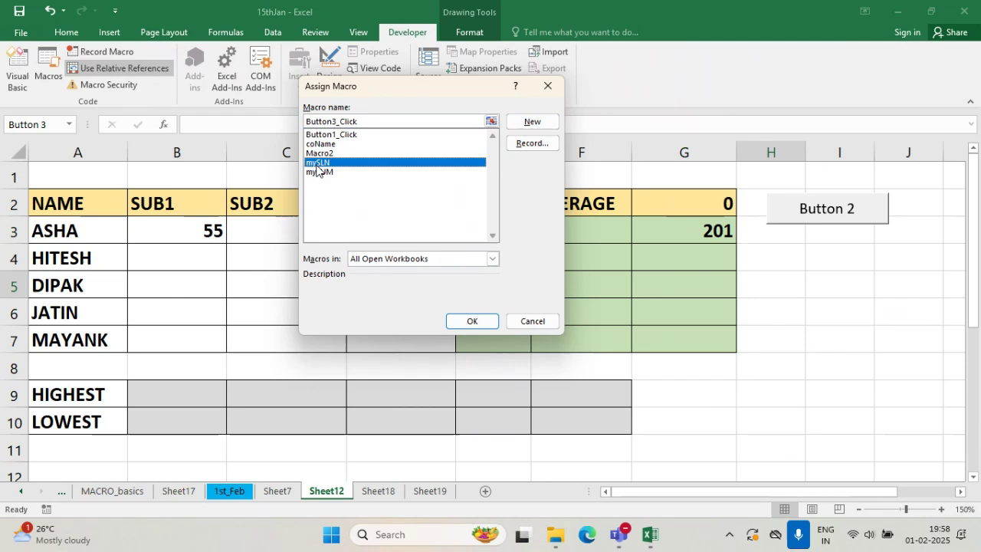
{"action": "left_click", "coordinate": [471, 322]}
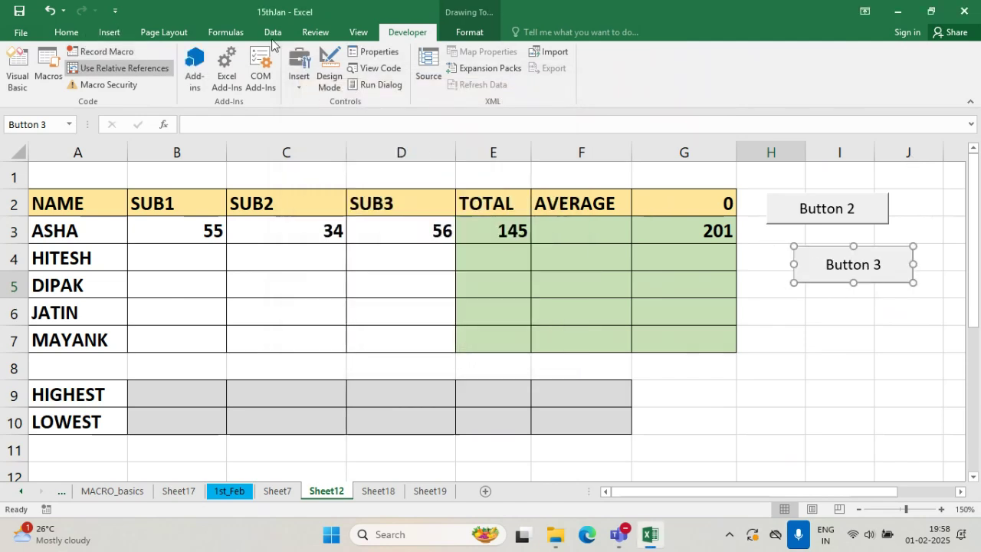
- Examine the Properties window with Button 3 selected, checking its object list and both property listings
{"action": "left_click", "coordinate": [377, 53]}
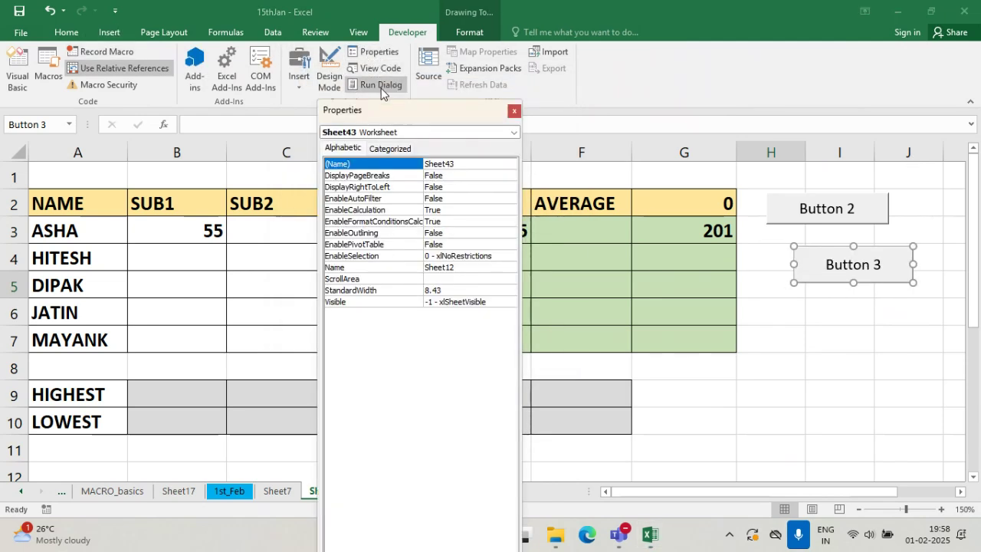
{"action": "left_click", "coordinate": [515, 136]}
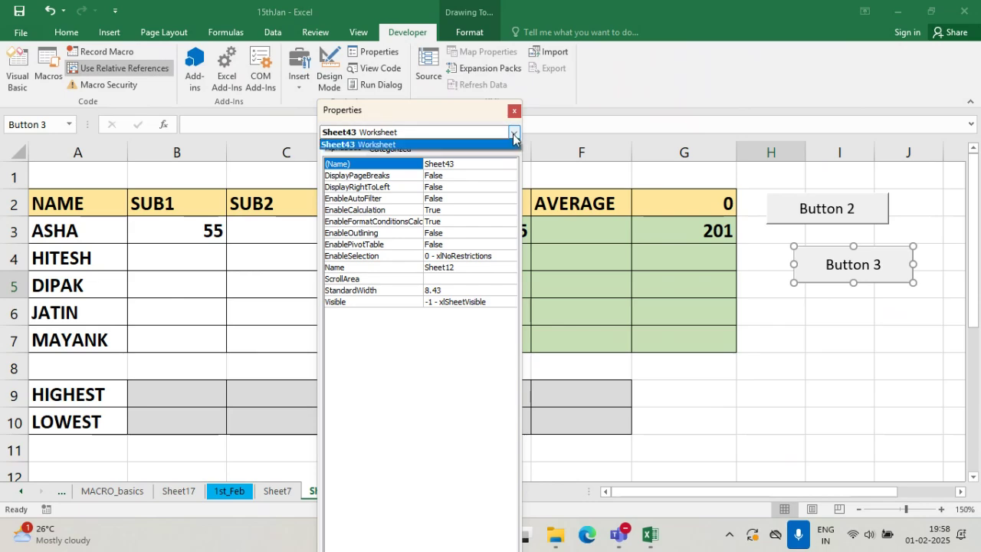
{"action": "left_click", "coordinate": [389, 130]}
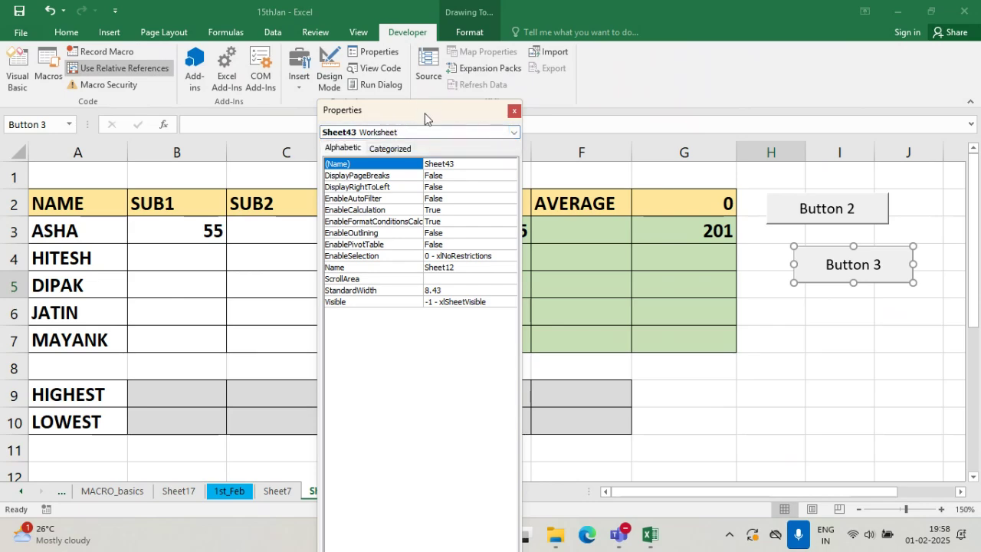
{"action": "left_click_drag", "start_coordinate": [426, 114], "coordinate": [471, 72]}
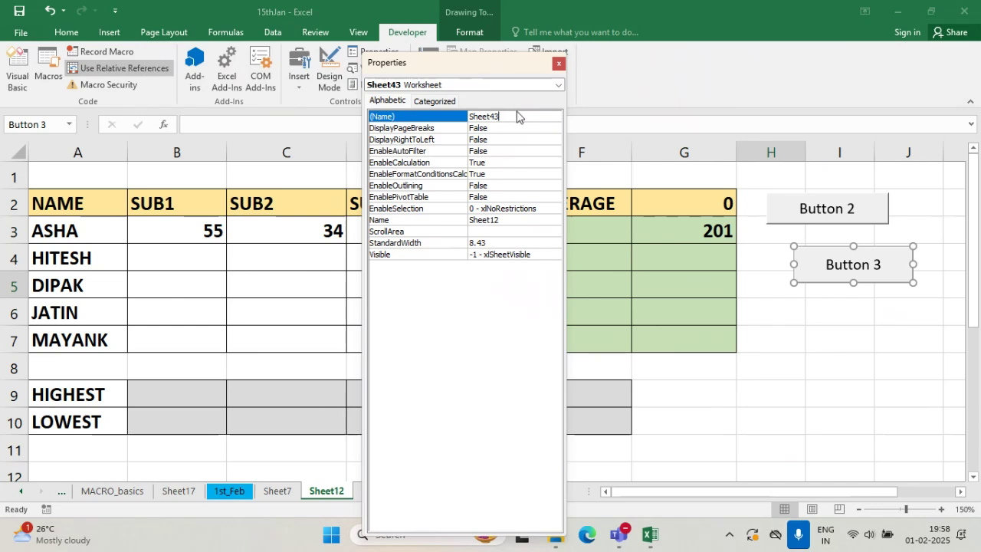
{"action": "left_click", "coordinate": [434, 101]}
{"action": "left_click", "coordinate": [385, 100]}
{"action": "left_click_drag", "start_coordinate": [515, 118], "coordinate": [462, 121]}
{"action": "left_click_drag", "start_coordinate": [494, 67], "coordinate": [393, 119]}
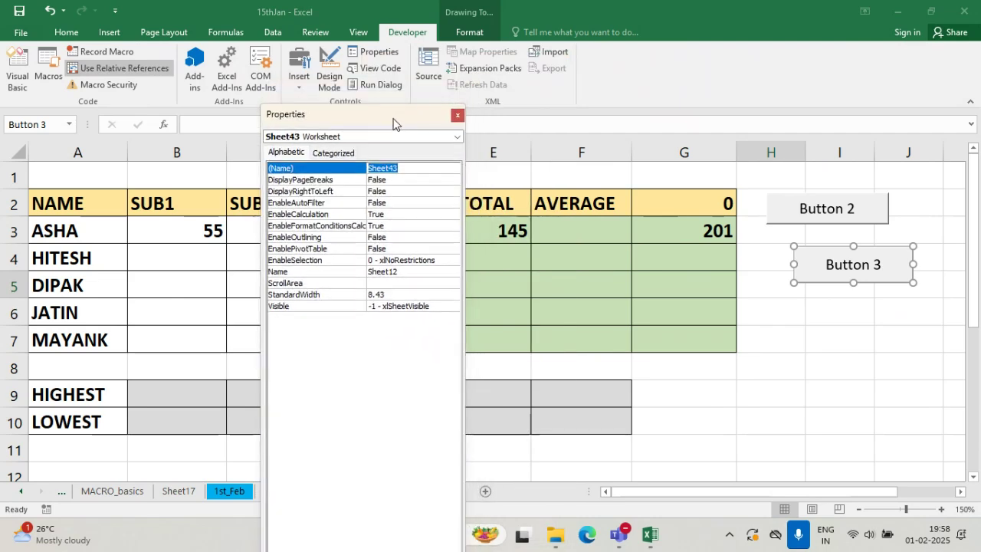
- Turn on Design Mode and draw another form control button below Button 3 in rows 6–7, accepting the macro name Button4_Click
{"action": "left_click", "coordinate": [328, 82]}
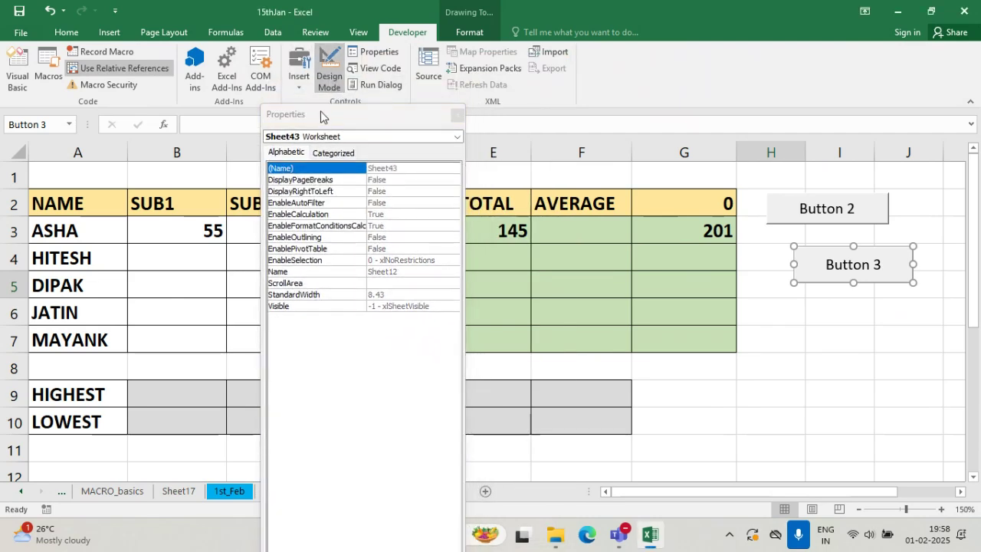
{"action": "left_click", "coordinate": [308, 72]}
{"action": "left_click", "coordinate": [294, 115]}
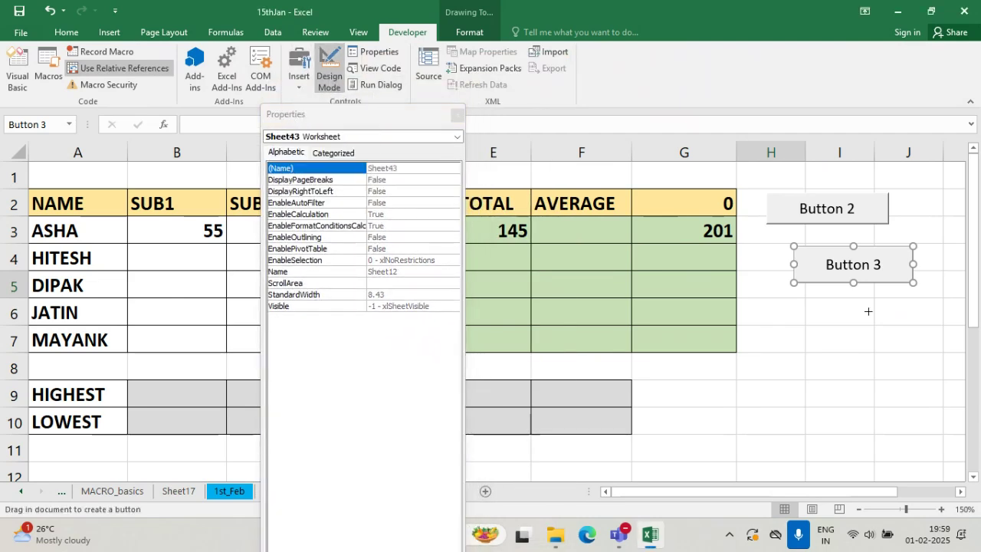
{"action": "left_click_drag", "start_coordinate": [793, 311], "coordinate": [895, 346]}
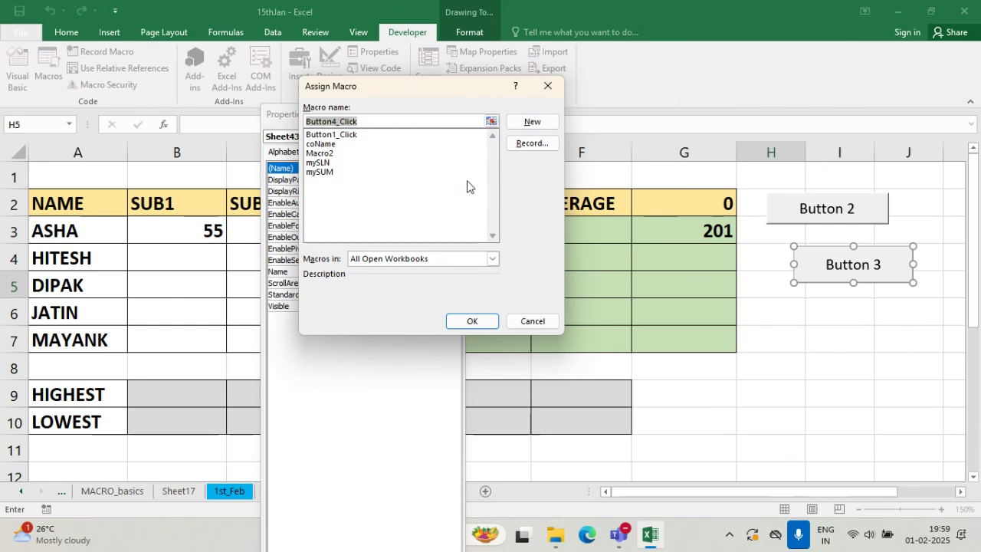
{"action": "left_click", "coordinate": [472, 321]}
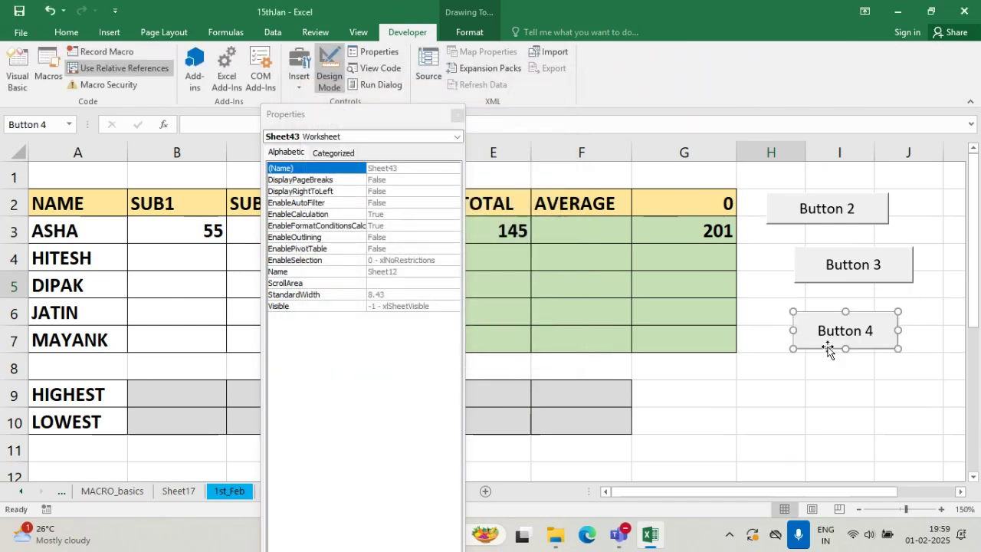
- Check the object list of the Properties window with Button 4 selected and close the window
{"action": "left_click", "coordinate": [425, 136]}
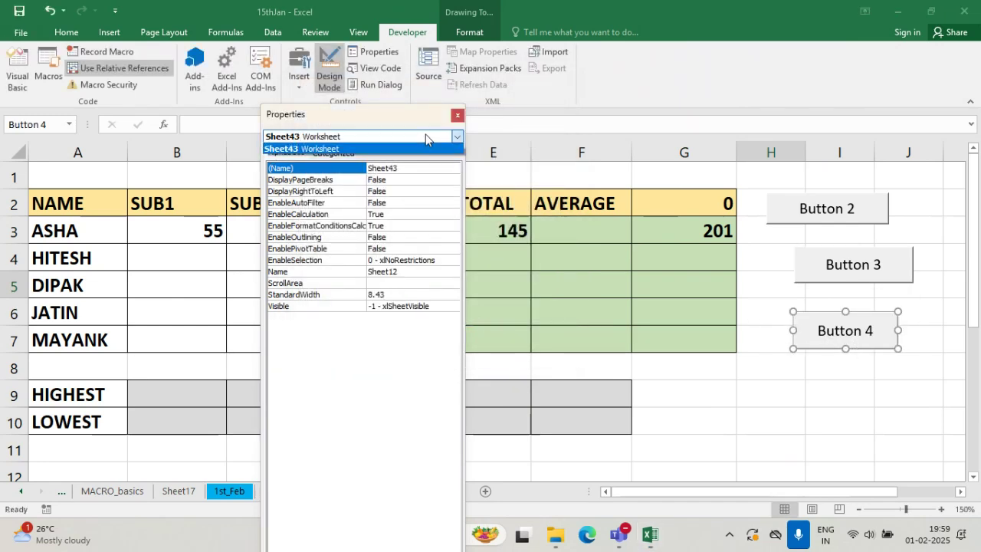
{"action": "left_click", "coordinate": [425, 137]}
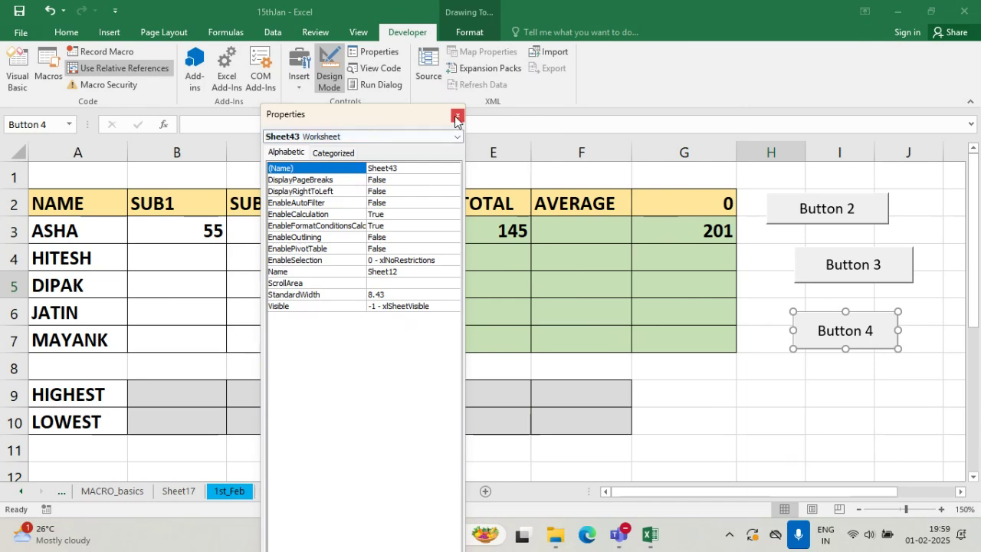
{"action": "left_click", "coordinate": [457, 115]}
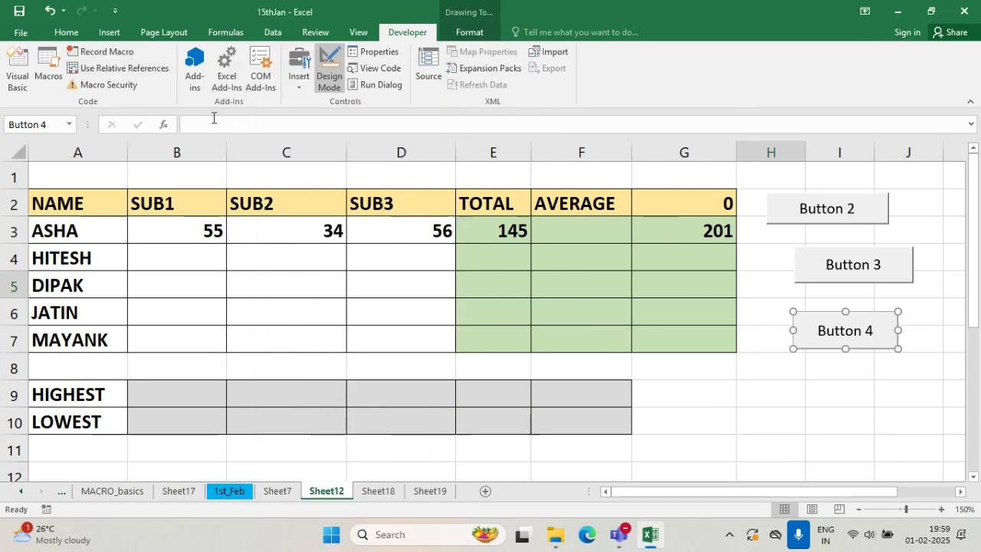
- Review Button 4's font, alignment and size settings in Format Control without changing them
{"action": "right_click", "coordinate": [841, 335]}
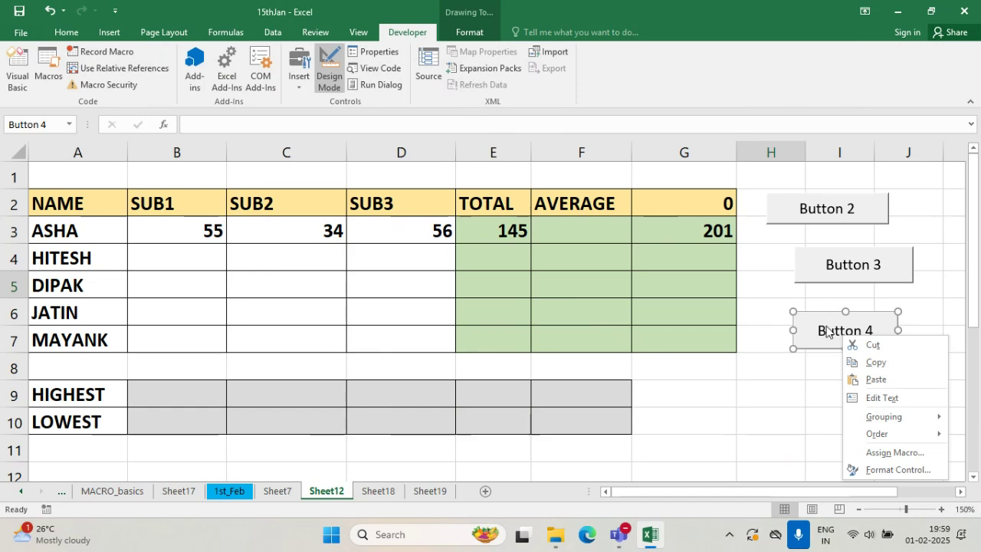
{"action": "left_click", "coordinate": [898, 470]}
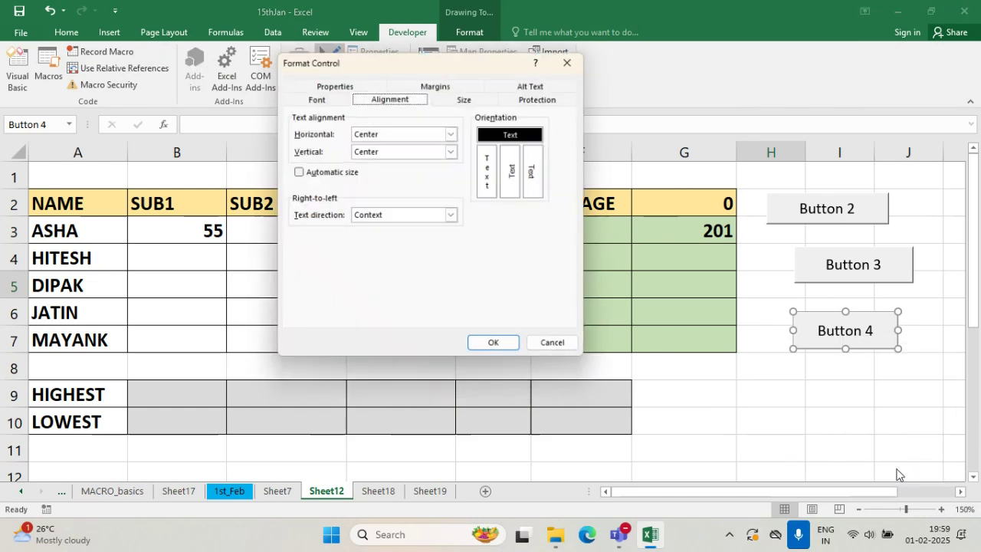
{"action": "left_click", "coordinate": [322, 101]}
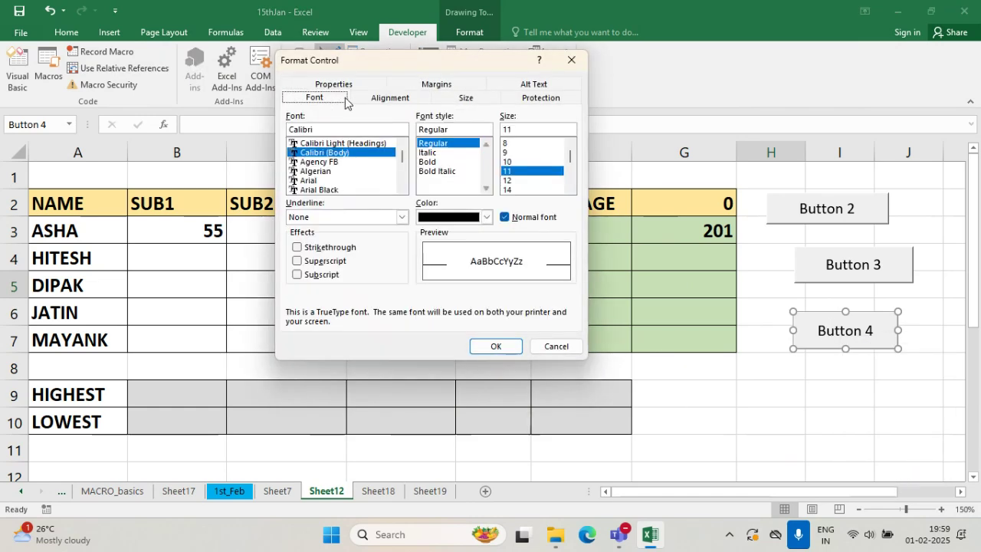
{"action": "left_click", "coordinate": [393, 100]}
{"action": "left_click", "coordinate": [460, 100]}
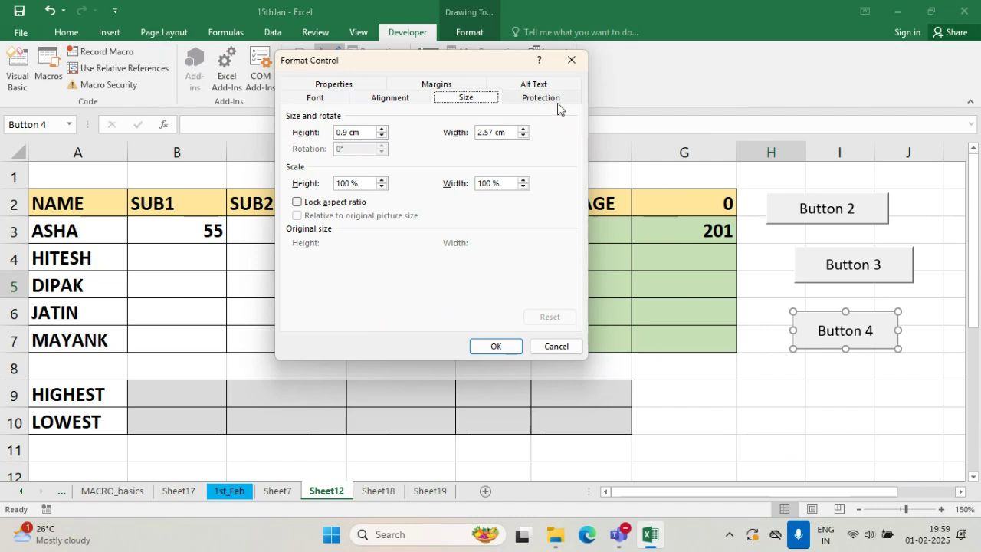
{"action": "left_click", "coordinate": [572, 60]}
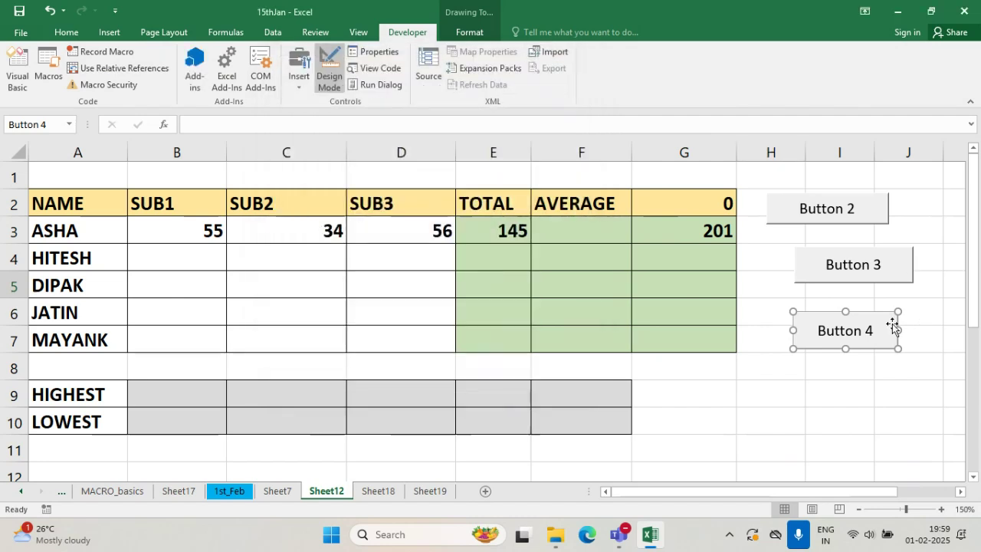
- Change the caption of Button 4 to SUM
{"action": "left_click", "coordinate": [835, 334]}
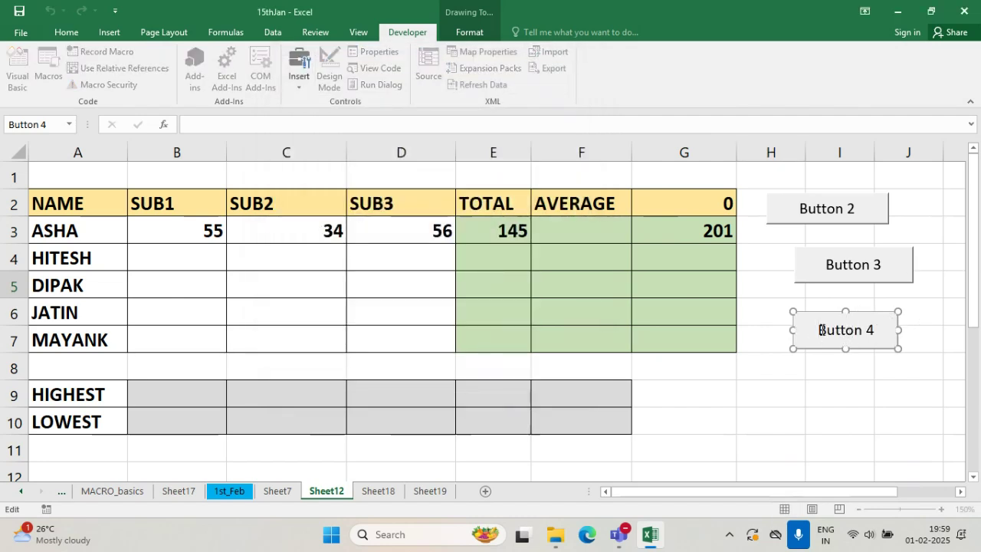
{"action": "left_click_drag", "start_coordinate": [797, 329], "coordinate": [879, 331]}
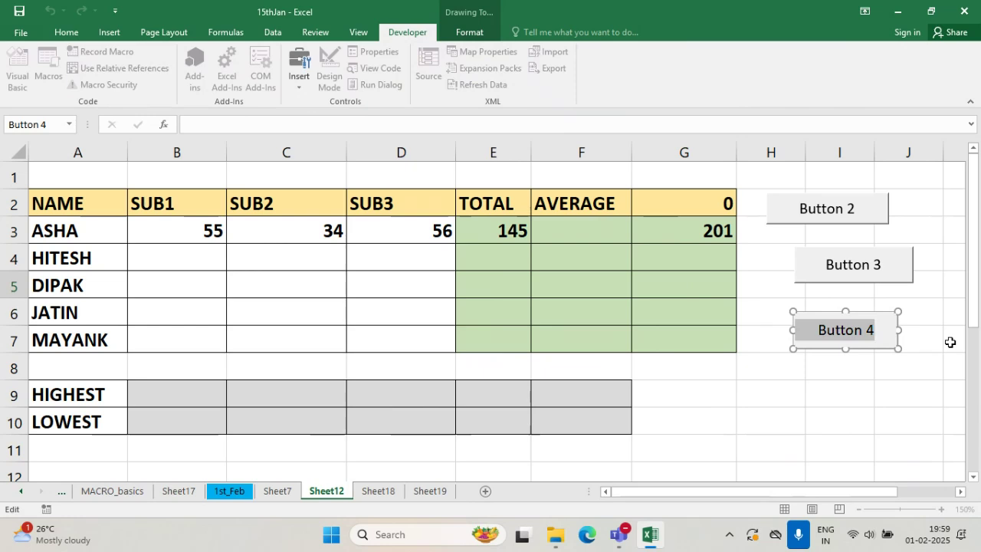
{"action": "type", "text": "SUM"}
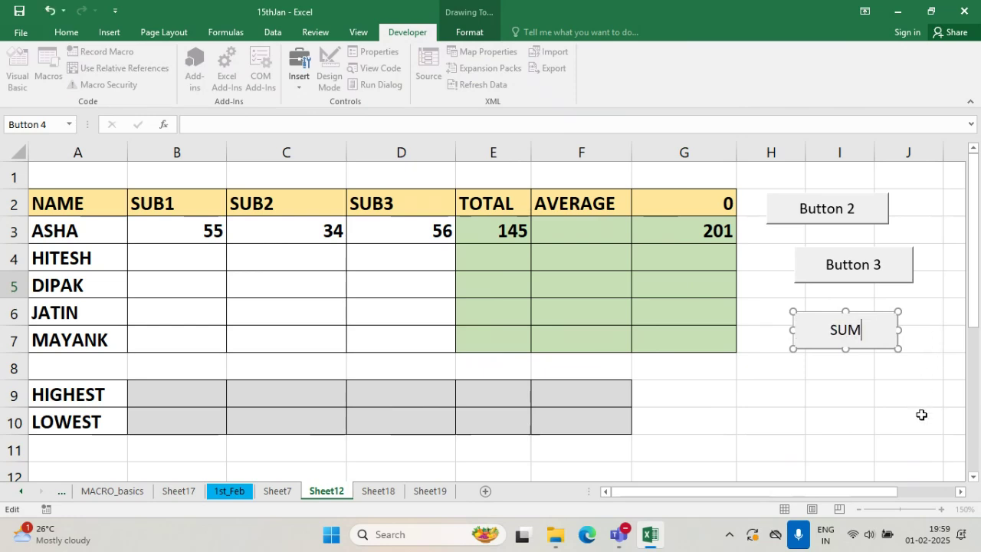
{"action": "left_click", "coordinate": [922, 415]}
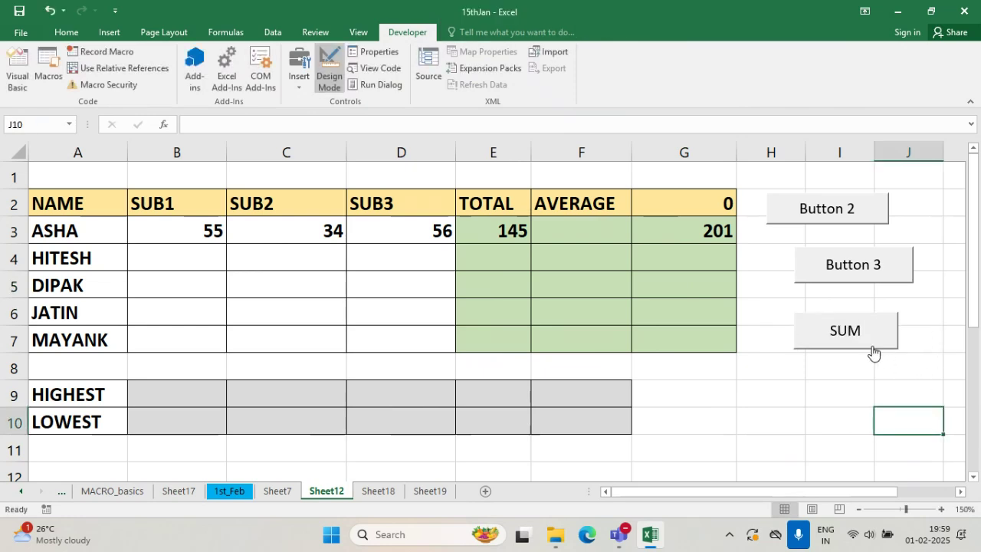
- Select the SUM button and recheck the Properties window's listing and object list, closing the window when done
{"action": "right_click", "coordinate": [794, 349]}
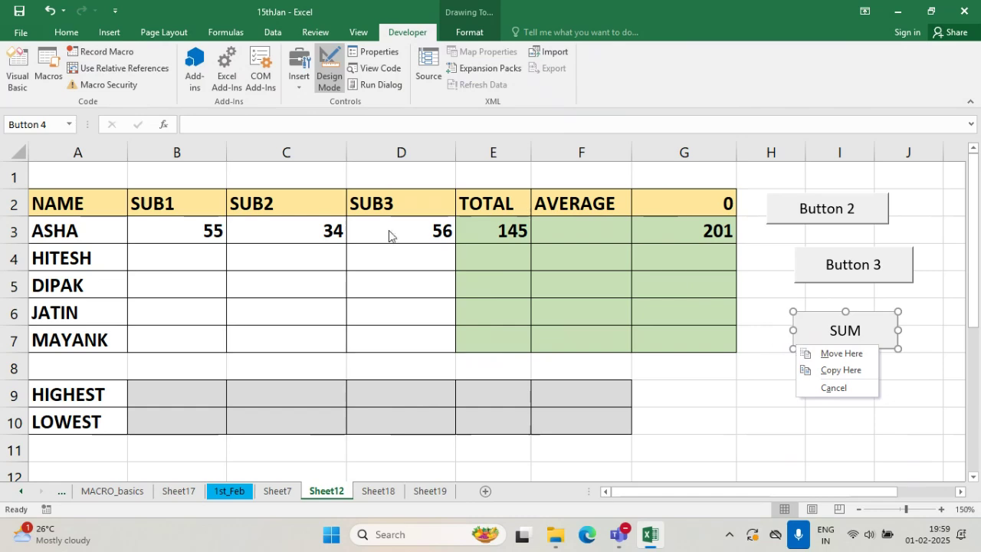
{"action": "left_click", "coordinate": [373, 54]}
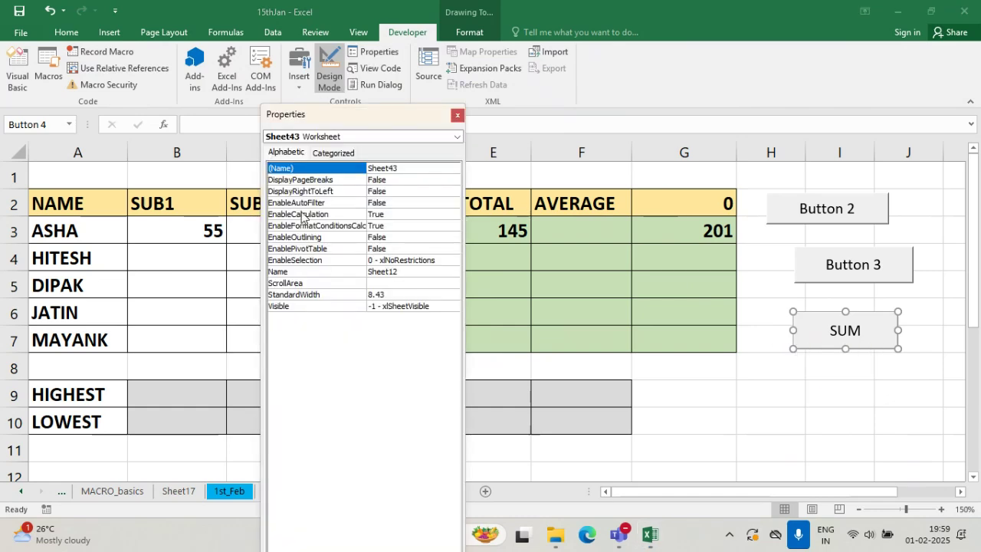
{"action": "left_click_drag", "start_coordinate": [384, 115], "coordinate": [244, 40]}
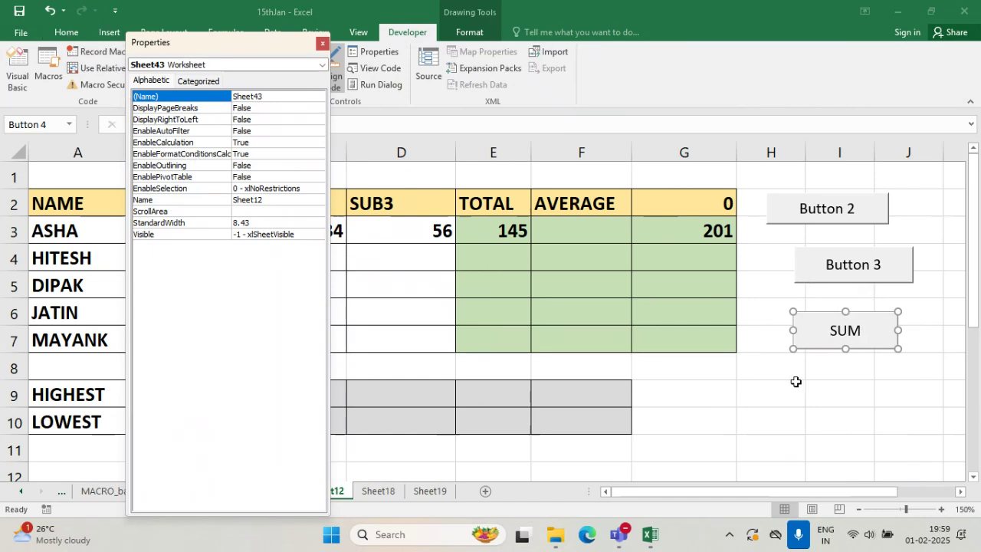
{"action": "left_click", "coordinate": [323, 65]}
{"action": "left_click", "coordinate": [323, 65]}
{"action": "left_click", "coordinate": [323, 43]}
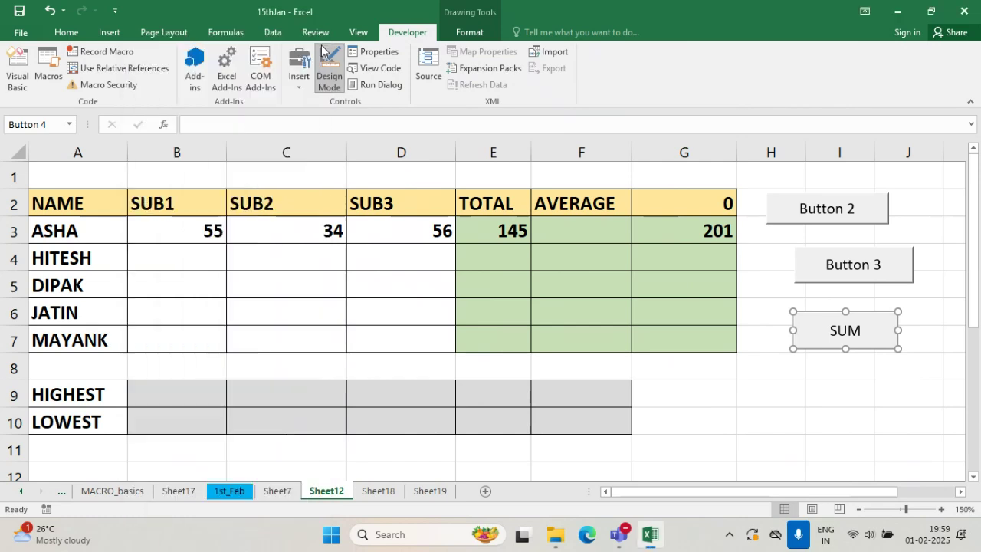
- Examine the SUM button's drawing format options and its size, alignment and object positioning settings in Format Control
{"action": "left_click", "coordinate": [469, 32]}
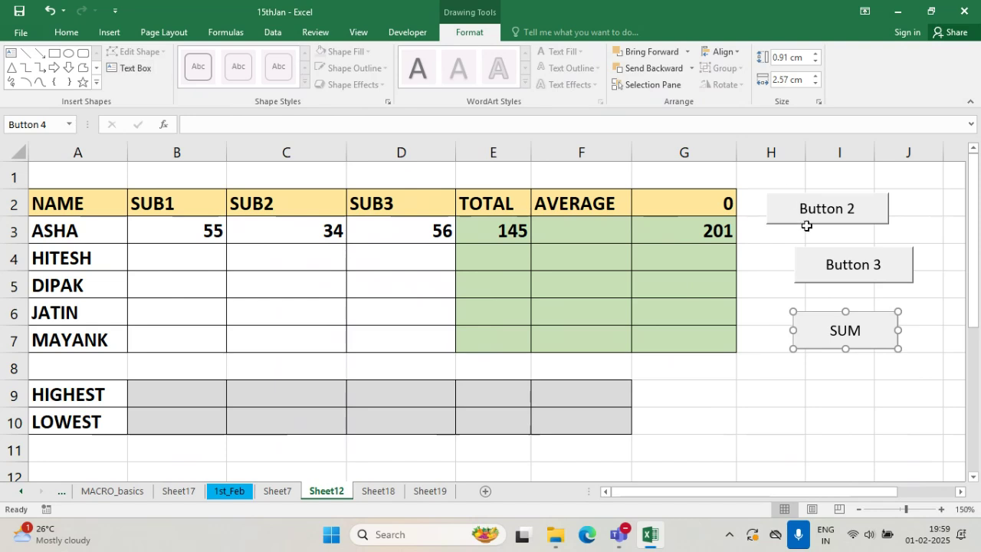
{"action": "left_click", "coordinate": [856, 395]}
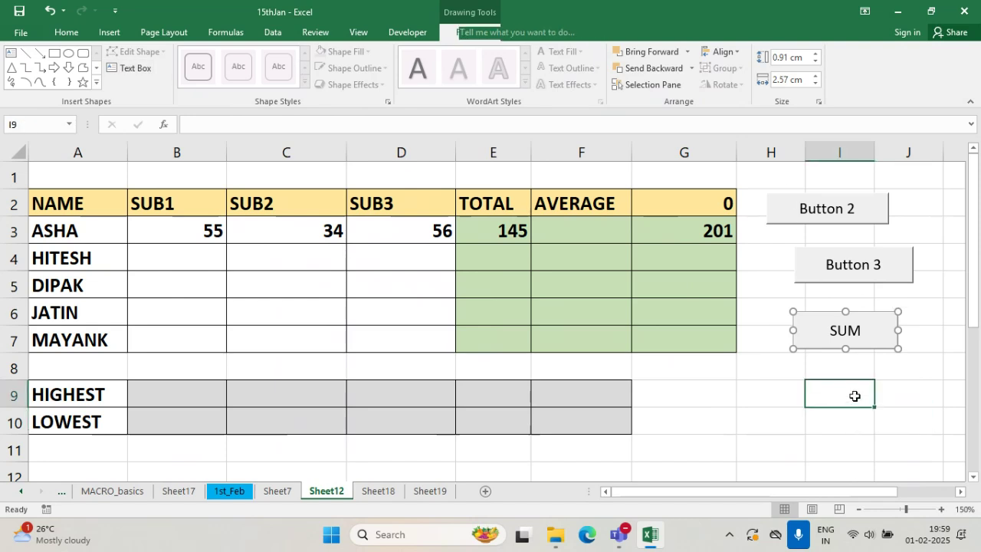
{"action": "right_click", "coordinate": [870, 347]}
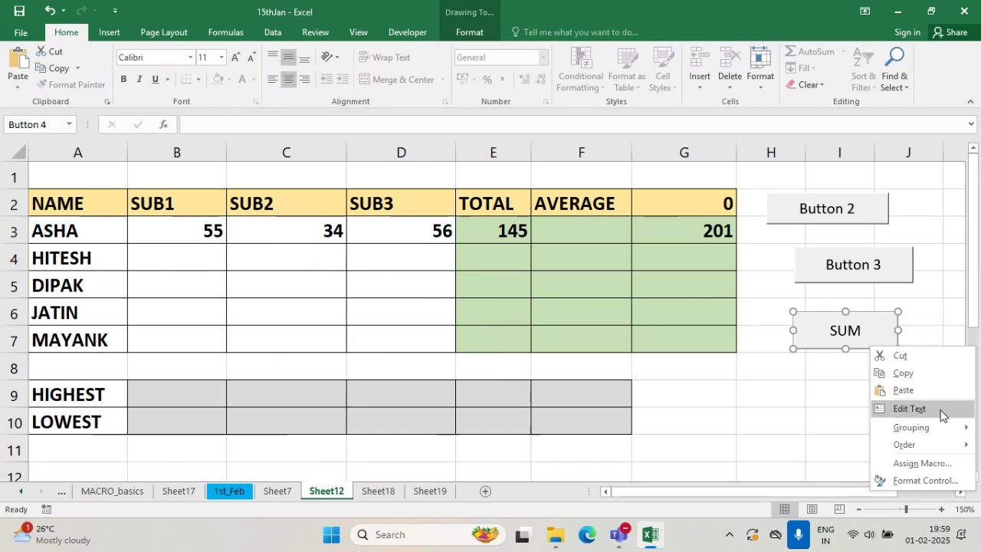
{"action": "left_click", "coordinate": [943, 481]}
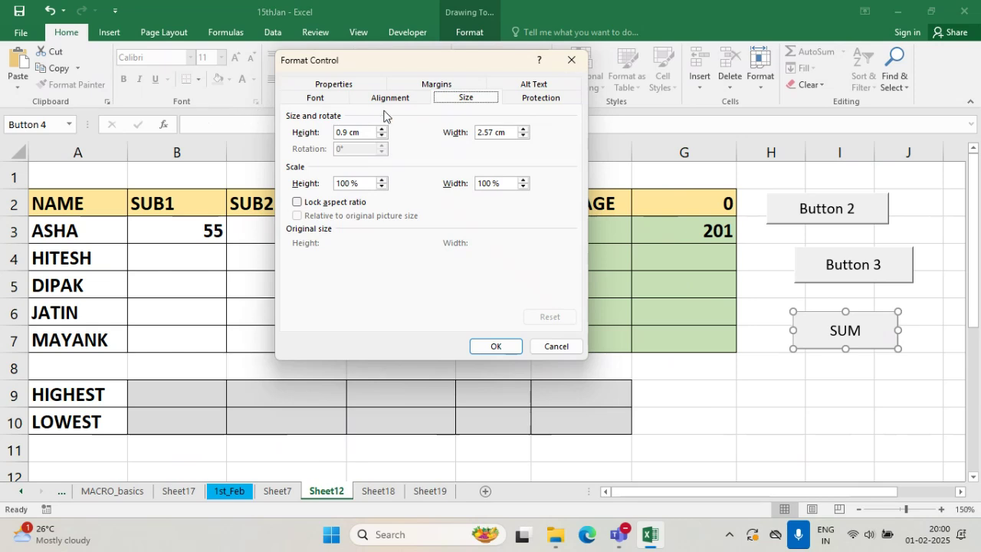
{"action": "left_click", "coordinate": [407, 100]}
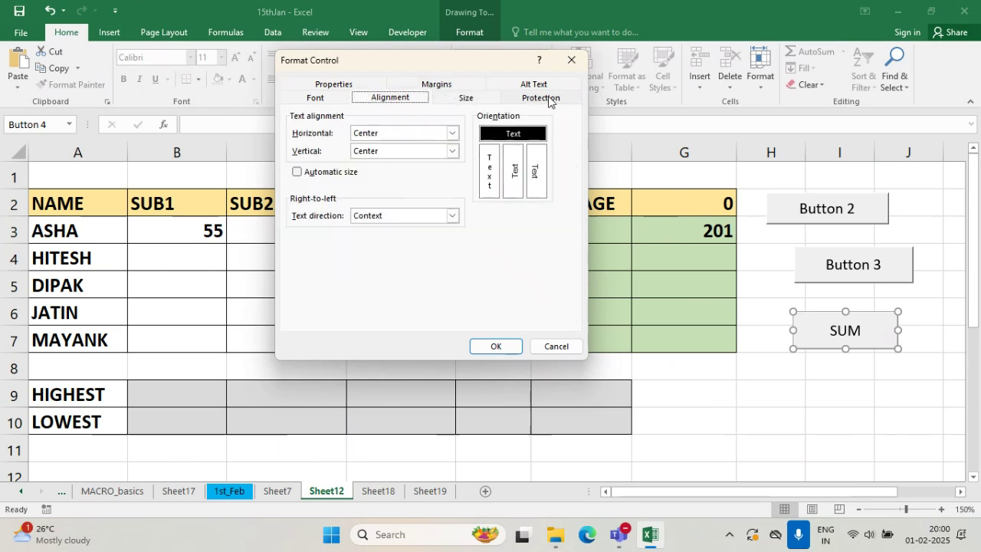
{"action": "left_click", "coordinate": [343, 85]}
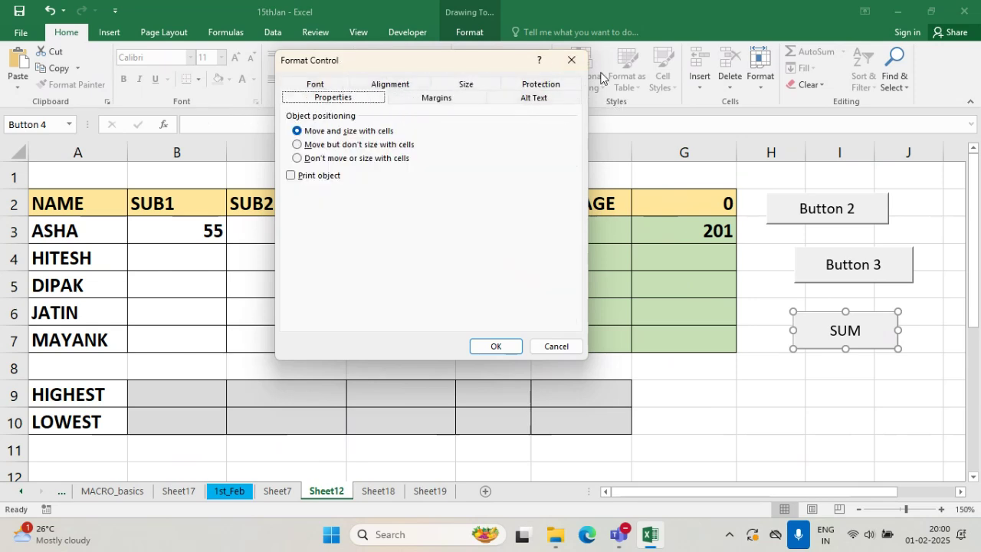
{"action": "left_click", "coordinate": [571, 60]}
{"action": "left_click", "coordinate": [832, 392]}
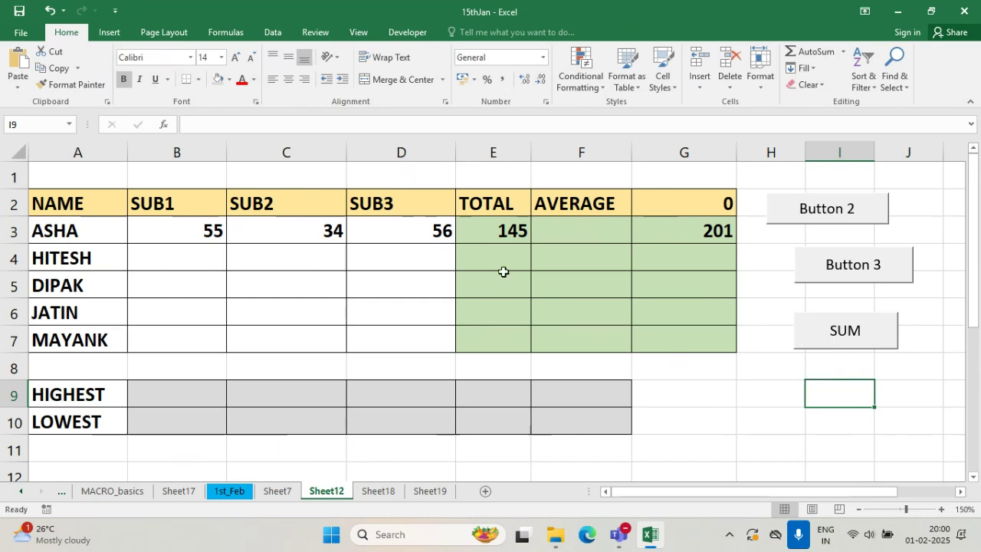
- Clear the contents of cells G3, G2 and E3 in the marks table
{"action": "left_click", "coordinate": [684, 233]}
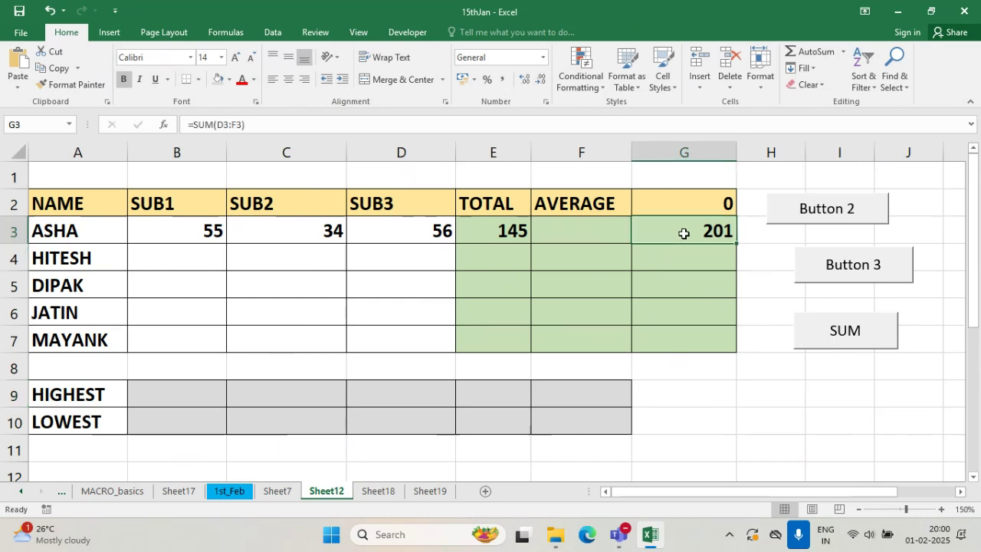
{"action": "key", "text": "Delete"}
{"action": "left_click", "coordinate": [710, 202]}
{"action": "key", "text": "Delete"}
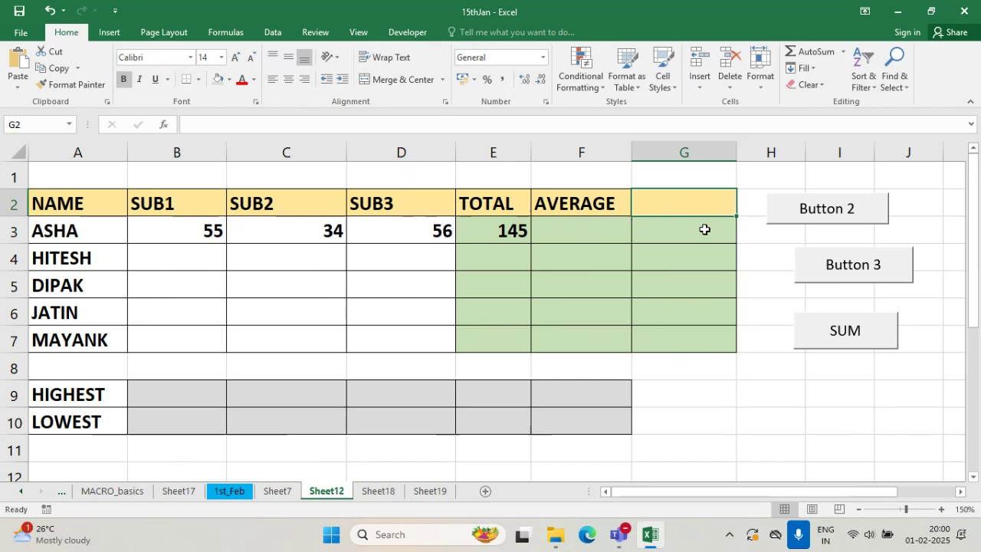
{"action": "left_click", "coordinate": [497, 231]}
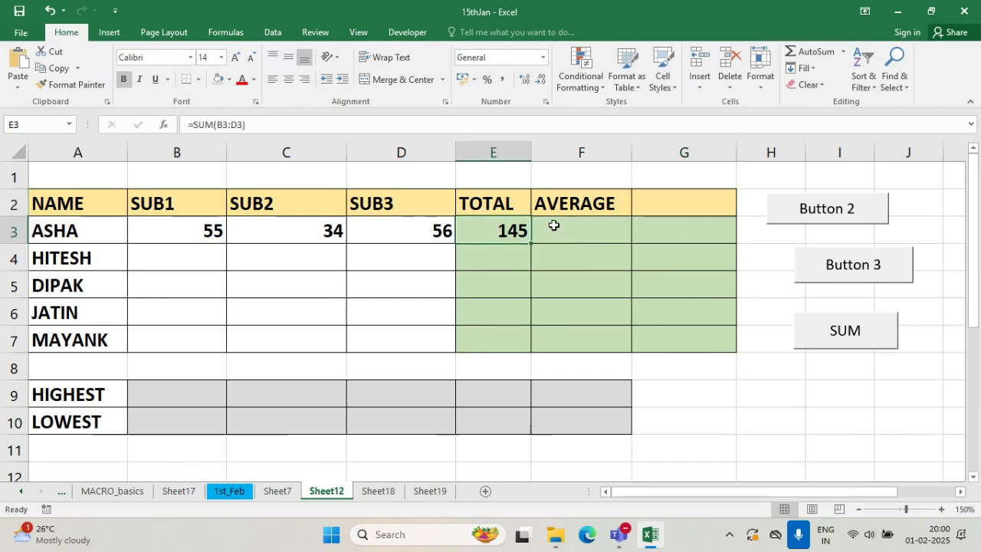
{"action": "key", "text": "Delete"}
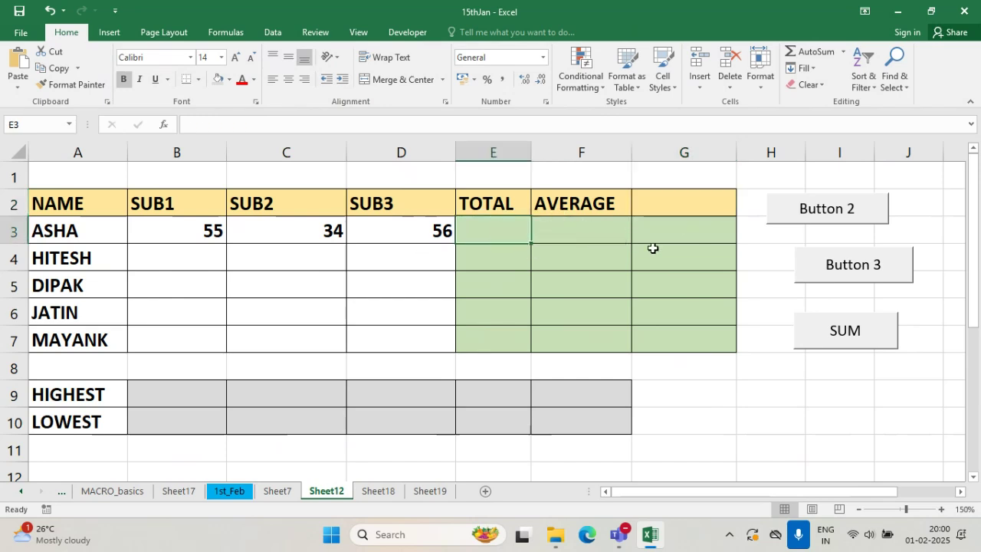
{"action": "left_click", "coordinate": [761, 177]}
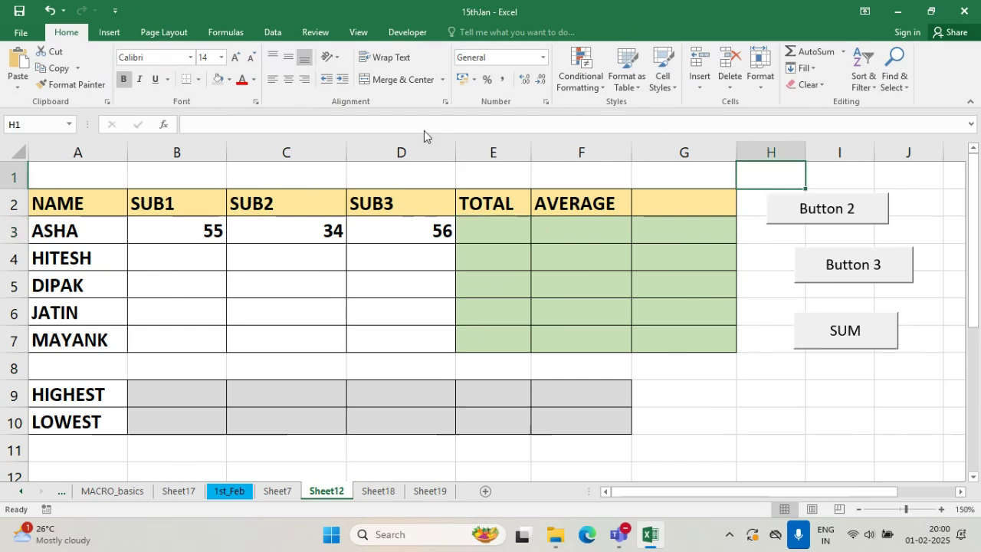
{"action": "left_click", "coordinate": [407, 152]}
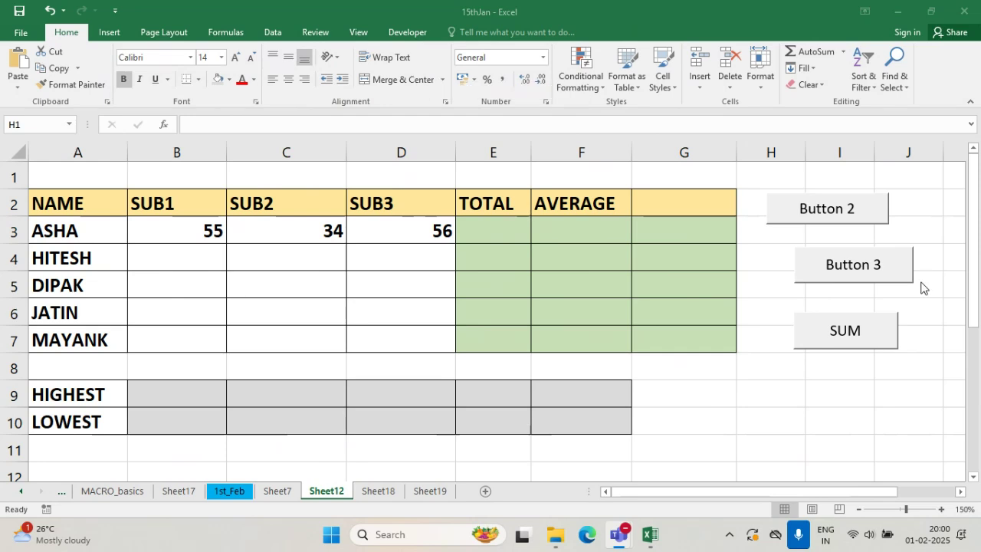
{"action": "left_click", "coordinate": [761, 189]}
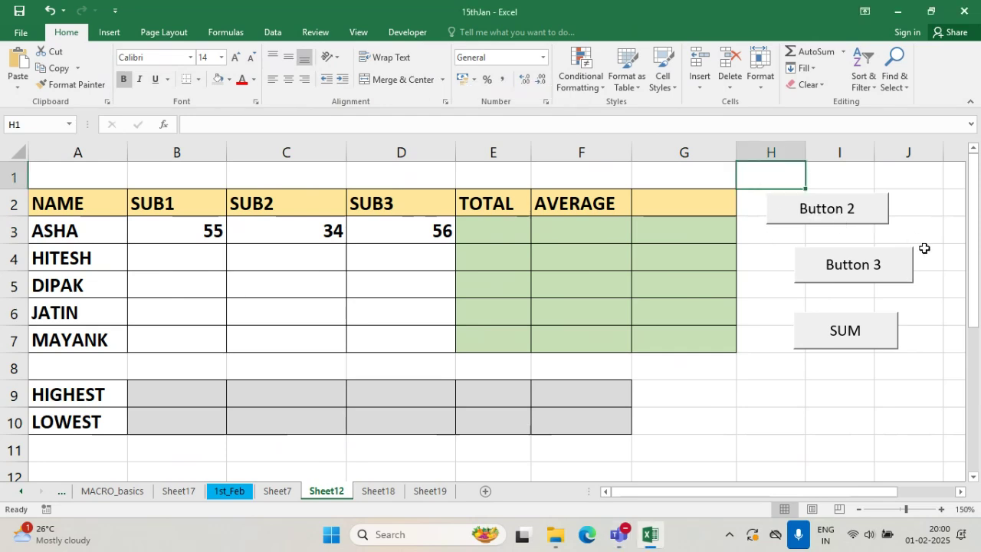
- Remove Button 2 from the sheet
{"action": "left_click", "coordinate": [881, 218], "text": "ctrl"}
{"action": "right_click", "coordinate": [880, 218]}
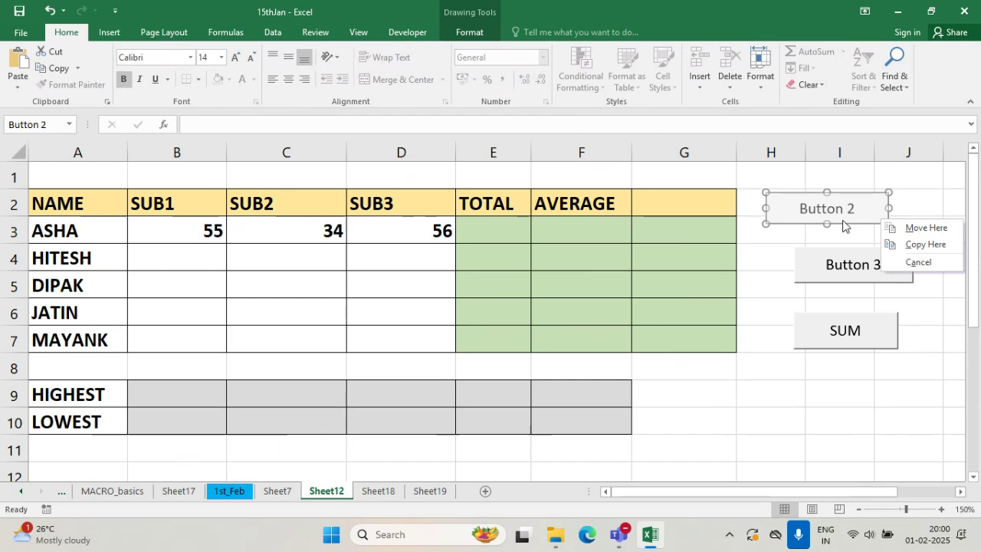
{"action": "left_click", "coordinate": [810, 228]}
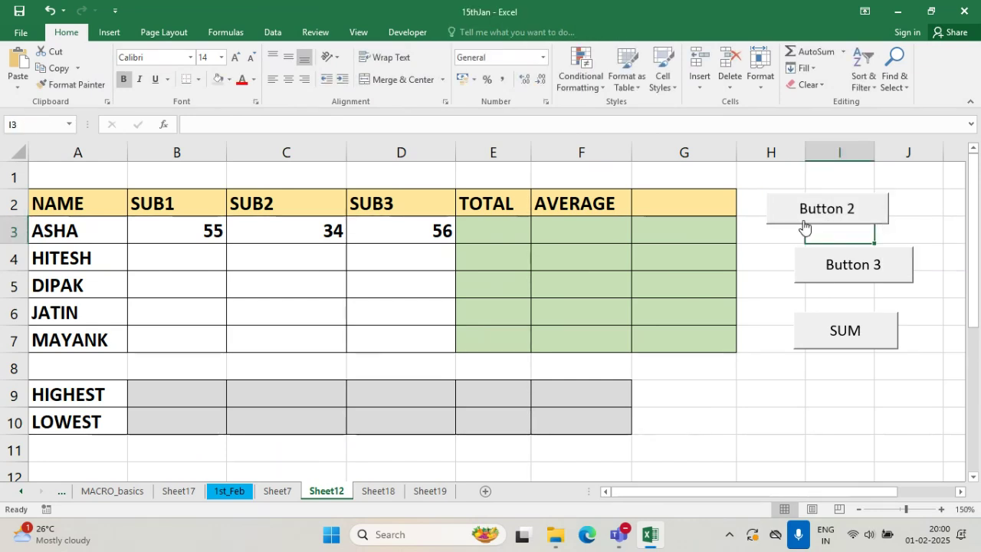
{"action": "right_click", "coordinate": [803, 220]}
{"action": "left_click", "coordinate": [762, 224]}
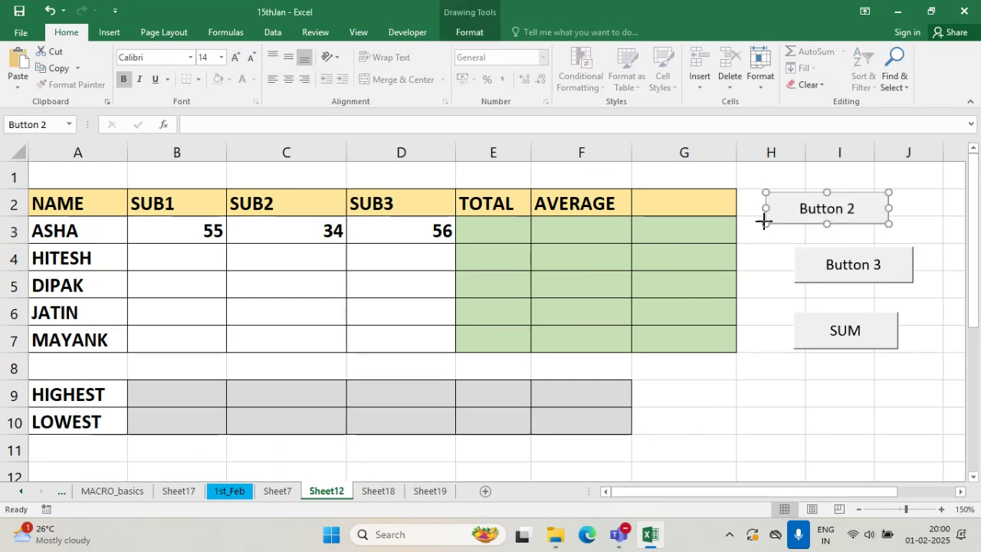
{"action": "right_click", "coordinate": [765, 222]}
{"action": "left_click", "coordinate": [794, 232]}
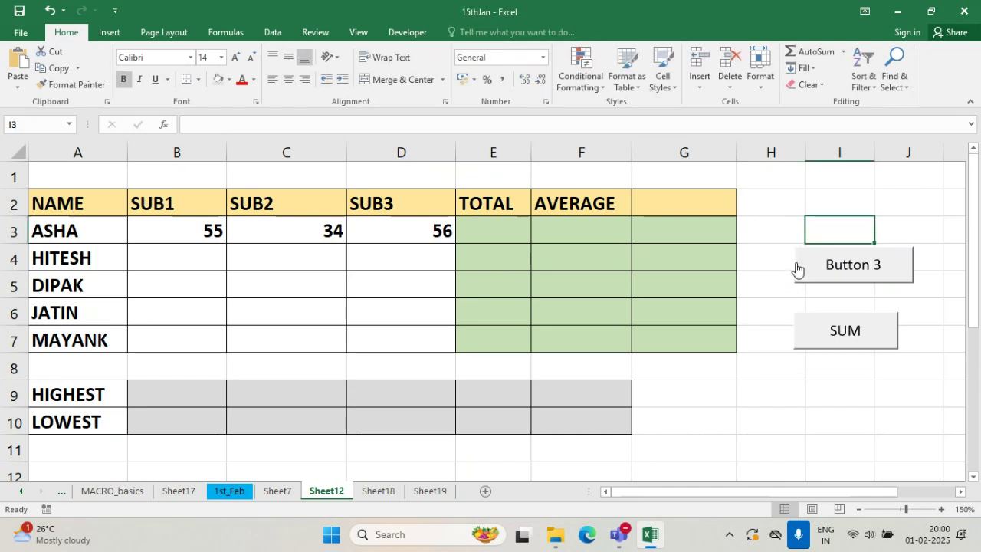
- Remove Button 3 and the SUM button from the sheet
{"action": "right_click", "coordinate": [797, 261]}
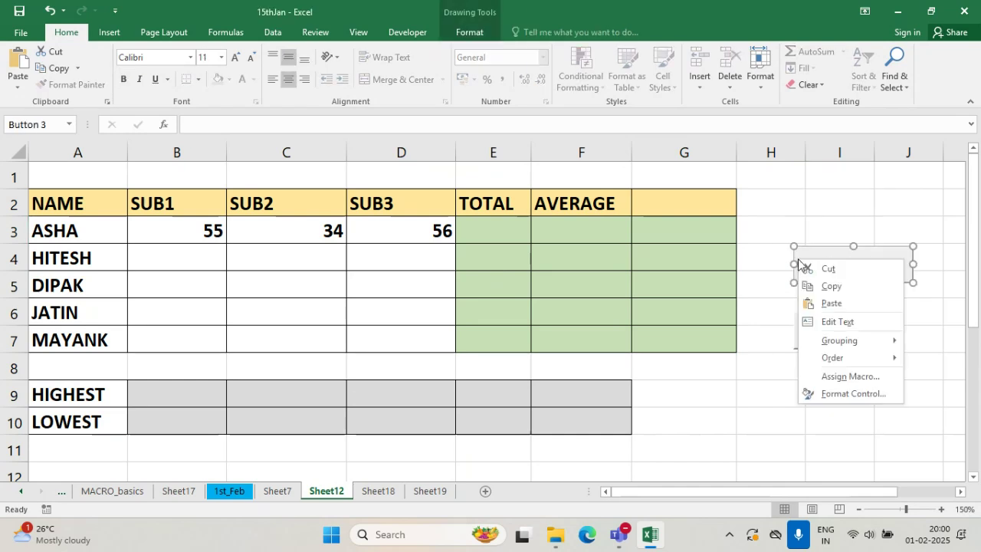
{"action": "left_click", "coordinate": [804, 265]}
{"action": "right_click", "coordinate": [801, 344]}
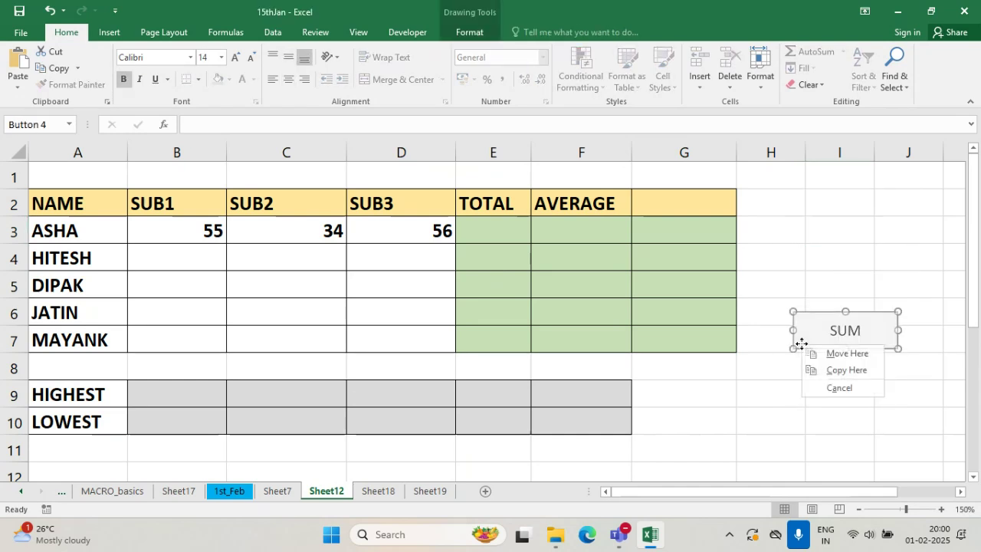
{"action": "left_click", "coordinate": [814, 353]}
{"action": "left_click", "coordinate": [810, 430]}
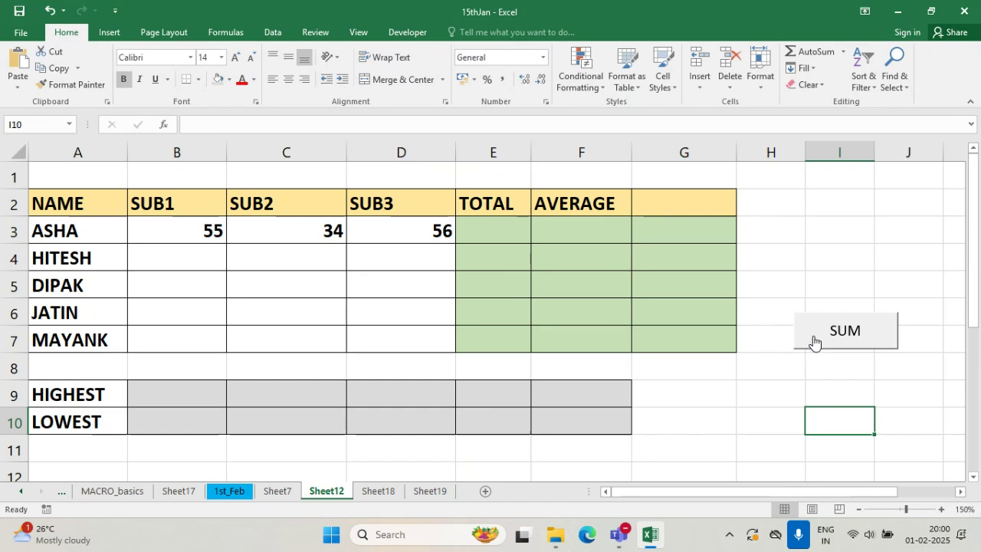
{"action": "right_click", "coordinate": [808, 341]}
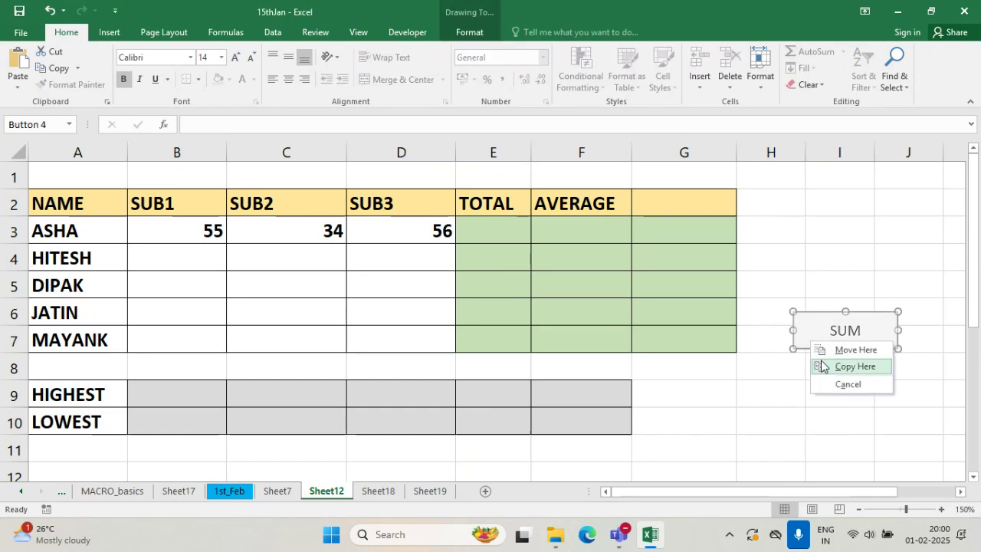
{"action": "left_click", "coordinate": [811, 421]}
{"action": "right_click", "coordinate": [801, 346]}
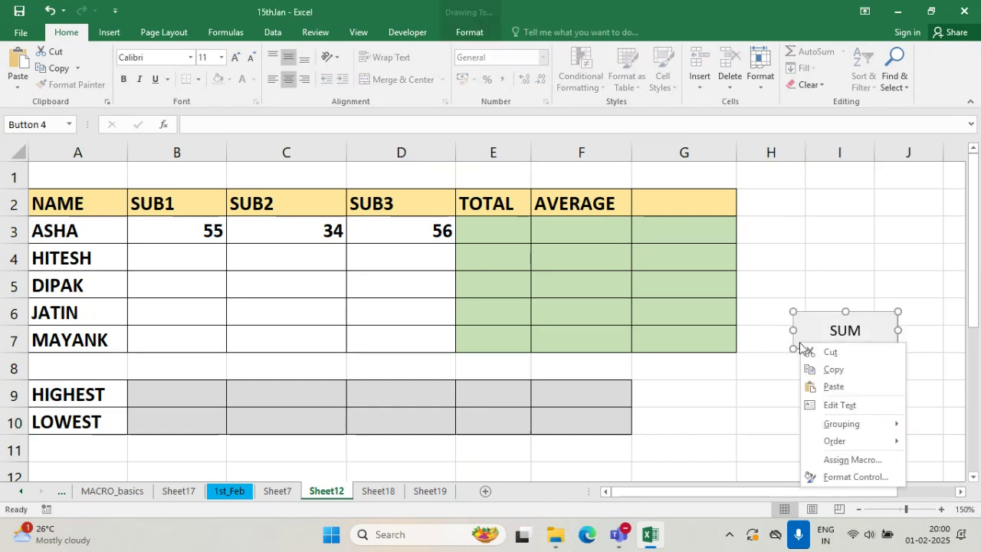
{"action": "left_click", "coordinate": [821, 353]}
{"action": "left_click", "coordinate": [835, 247]}
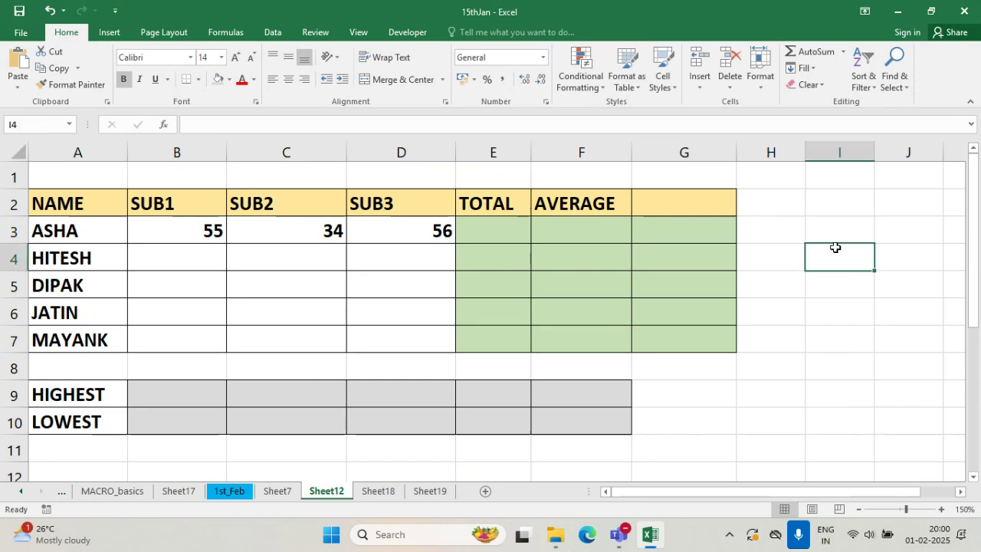
- Select cell E3 and turn on relative references for macro recording
{"action": "left_click", "coordinate": [491, 234]}
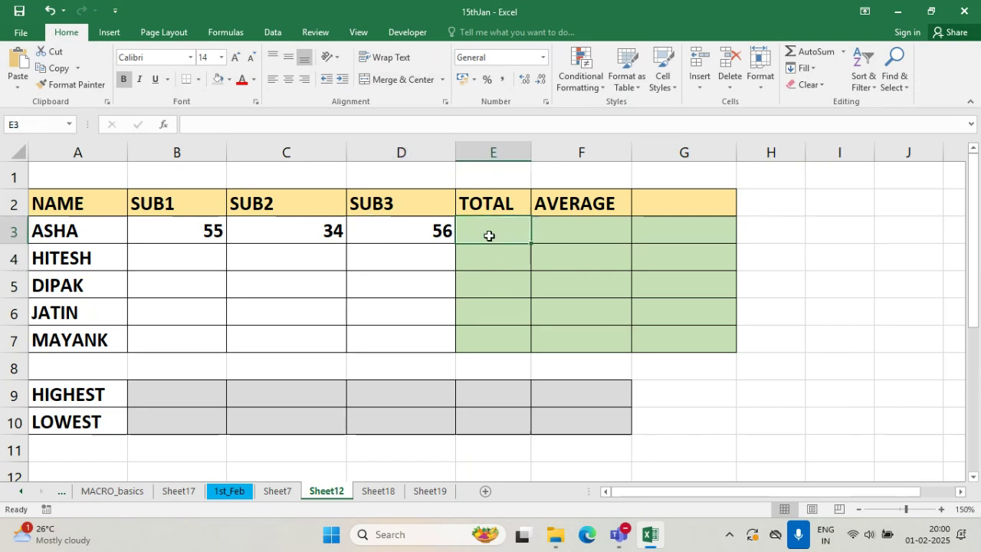
{"action": "left_click", "coordinate": [365, 33]}
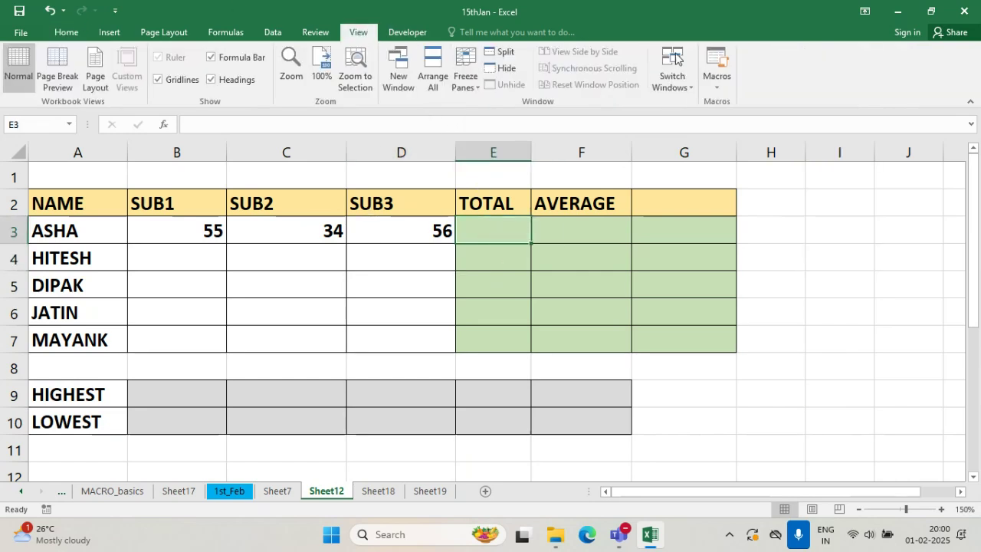
{"action": "left_click_drag", "start_coordinate": [439, 70], "coordinate": [568, 471]}
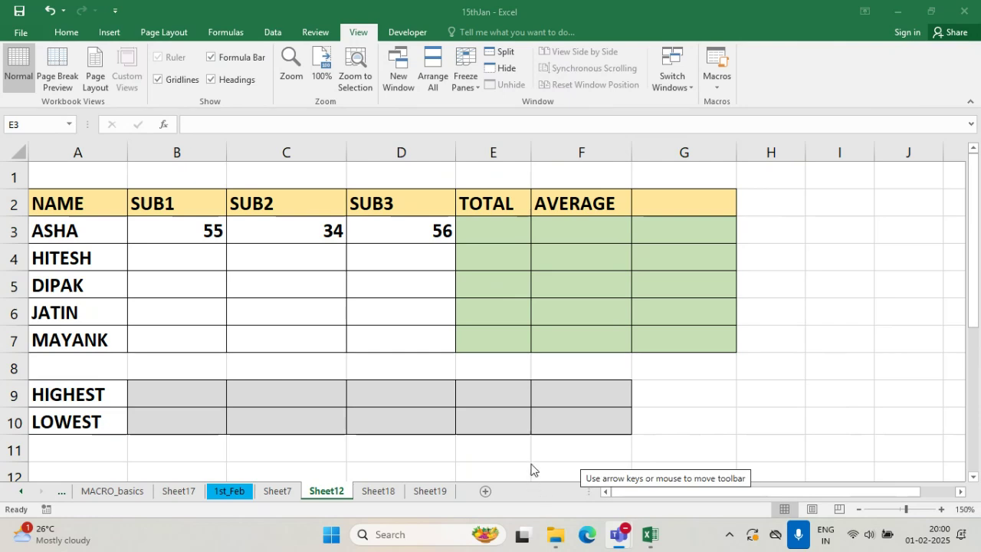
{"action": "left_click", "coordinate": [723, 88]}
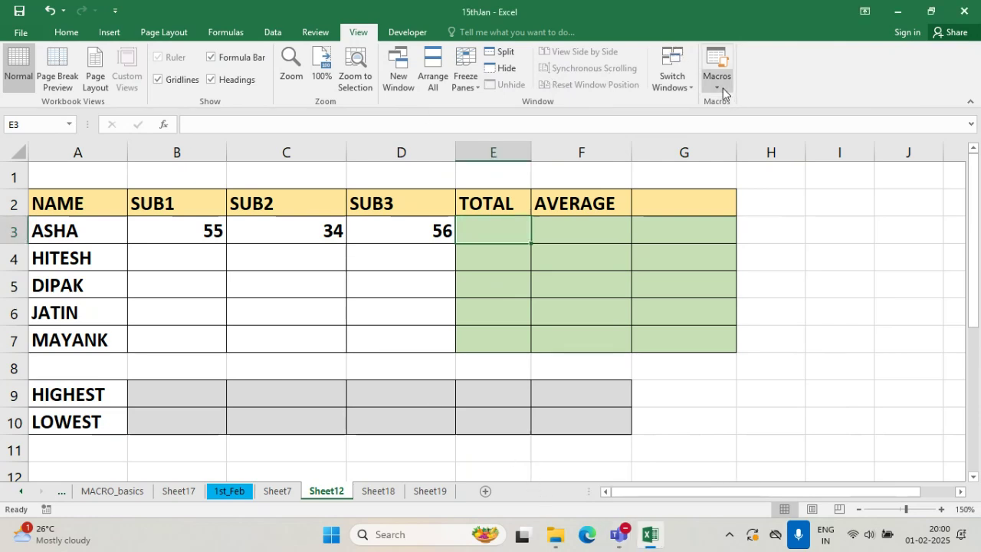
{"action": "left_click", "coordinate": [722, 89]}
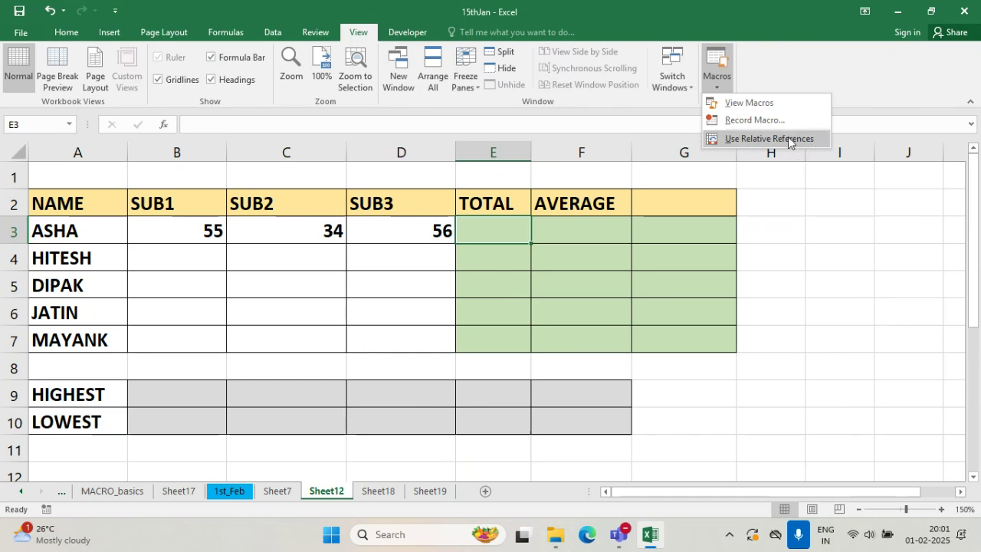
{"action": "left_click", "coordinate": [789, 140]}
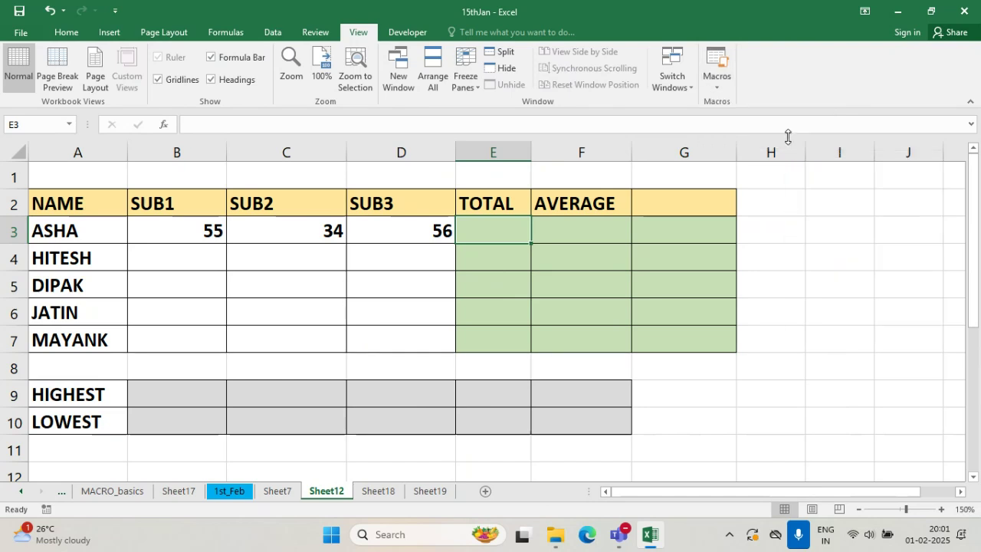
- Try the name s1 for a new macro stored in This Workbook and start recording it as s_1
{"action": "left_click", "coordinate": [712, 93]}
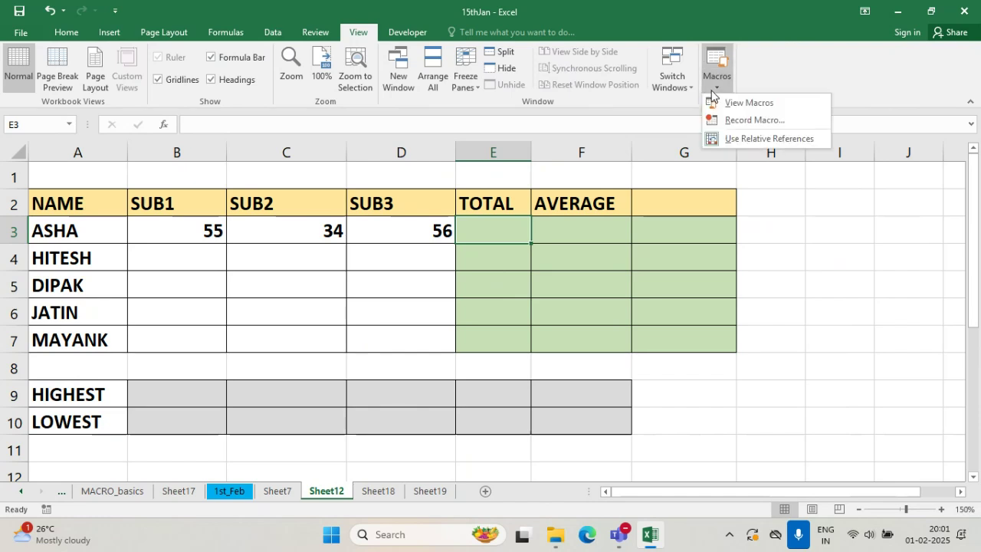
{"action": "left_click", "coordinate": [806, 125]}
{"action": "left_click_drag", "start_coordinate": [455, 115], "coordinate": [822, 173]}
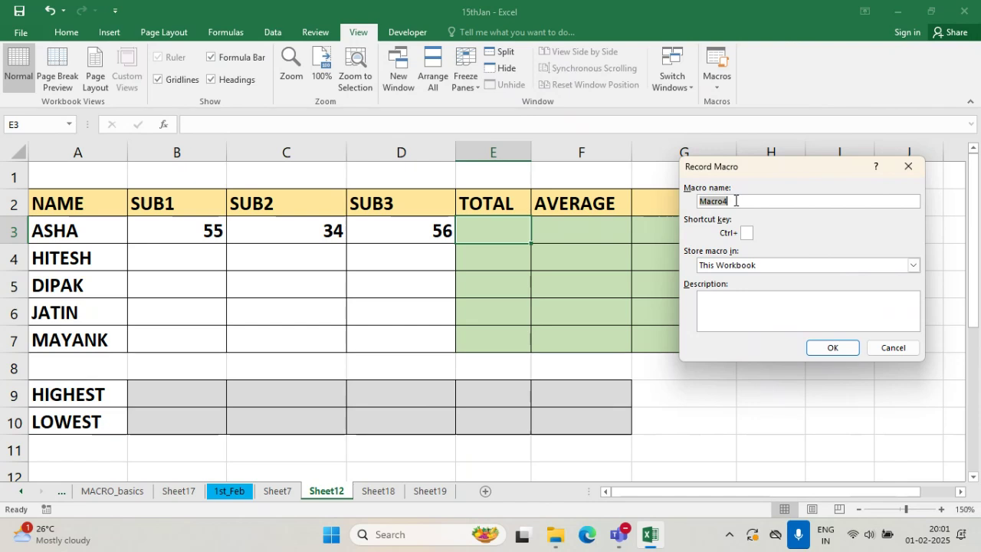
{"action": "type", "text": "s1"}
{"action": "left_click", "coordinate": [752, 266]}
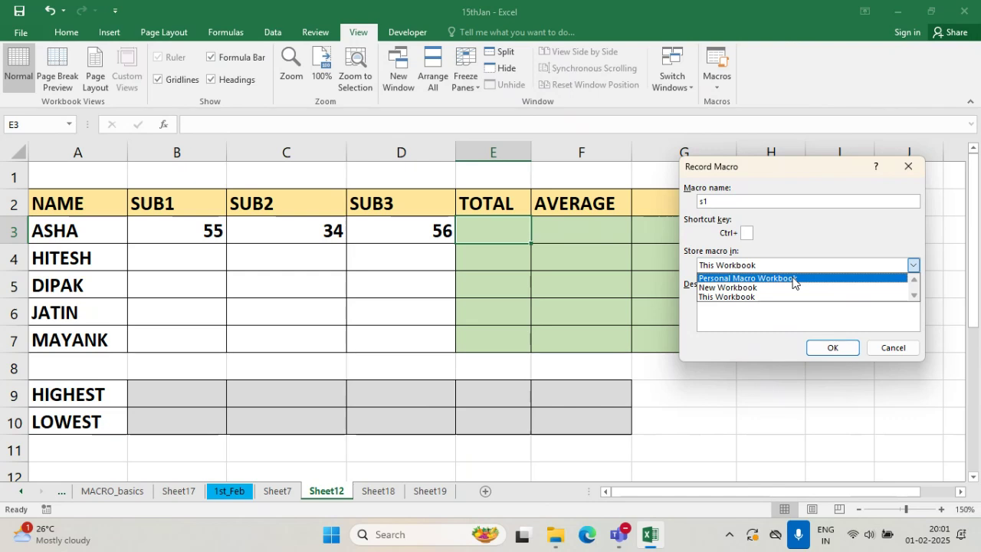
{"action": "left_click", "coordinate": [739, 298]}
{"action": "left_click", "coordinate": [762, 325]}
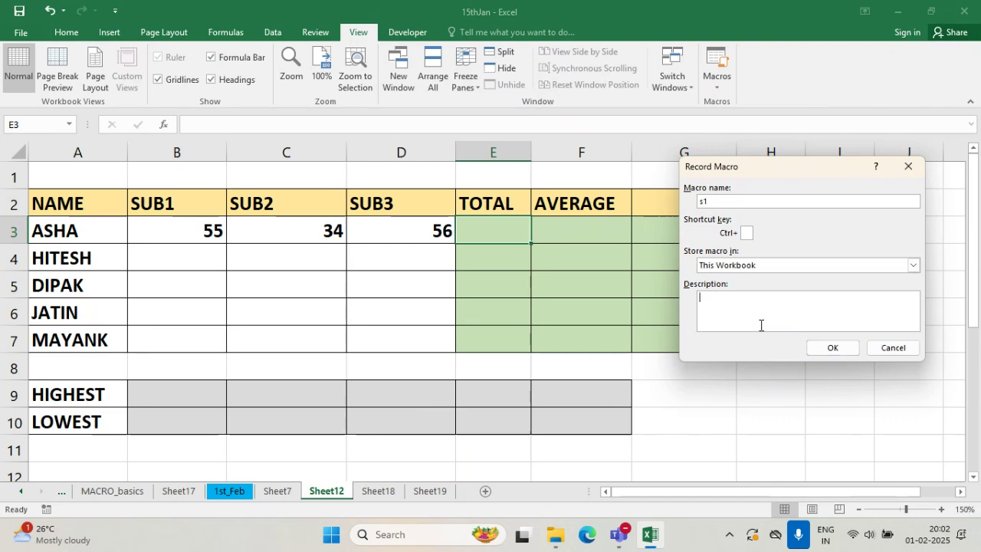
{"action": "left_click", "coordinate": [832, 348]}
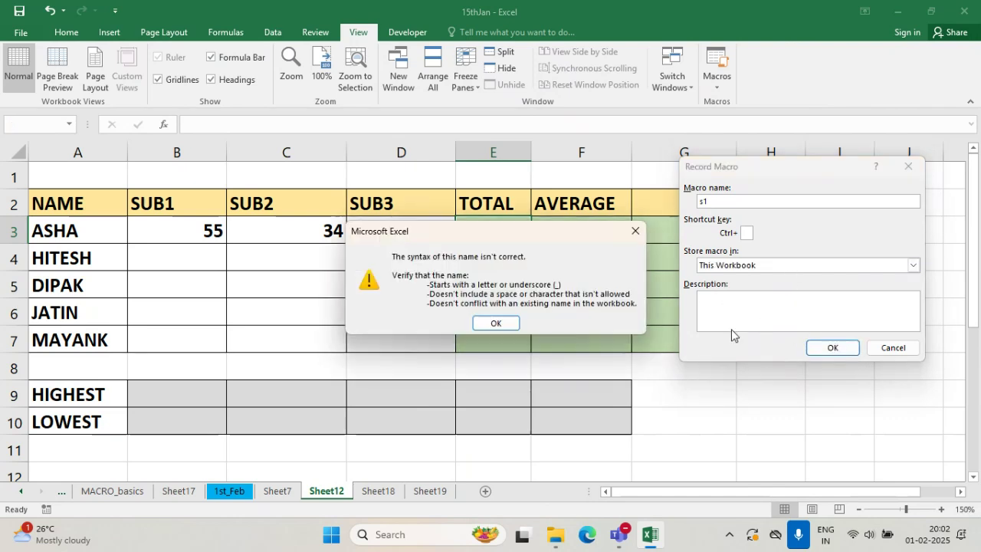
{"action": "left_click", "coordinate": [496, 322]}
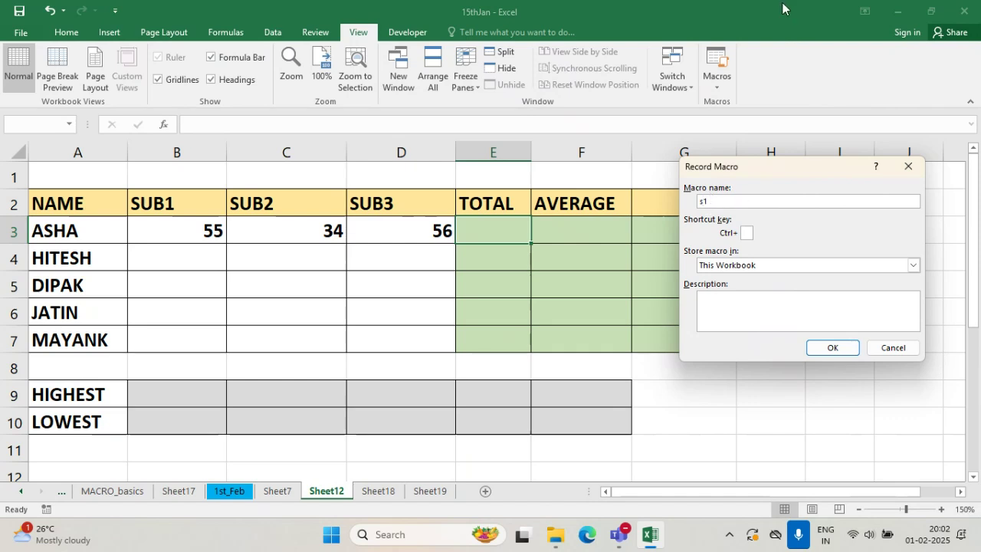
{"action": "left_click", "coordinate": [837, 346]}
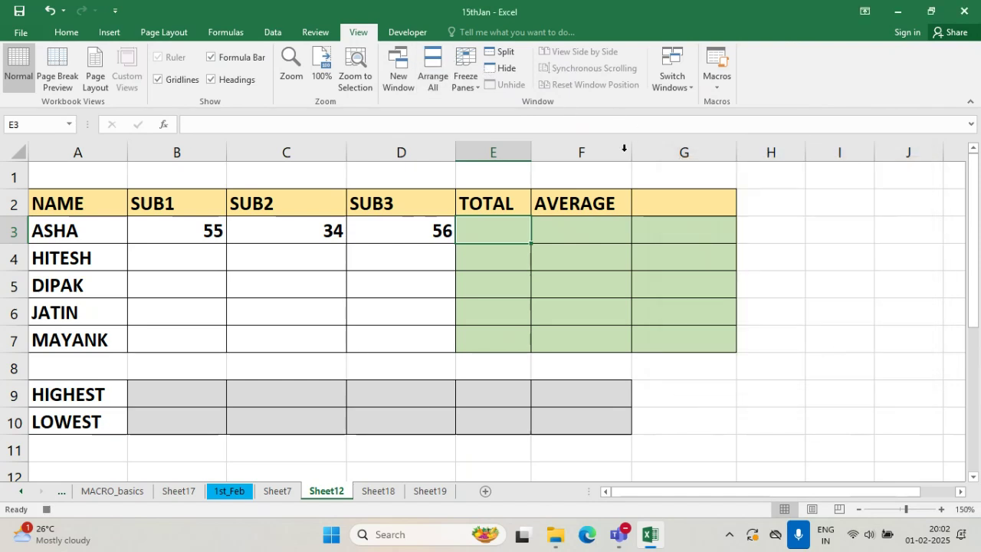
- Record the total formula =SUM(B3:D3) in cell E3, keep E3 selected, and stop the macro recording
{"action": "left_click", "coordinate": [715, 86]}
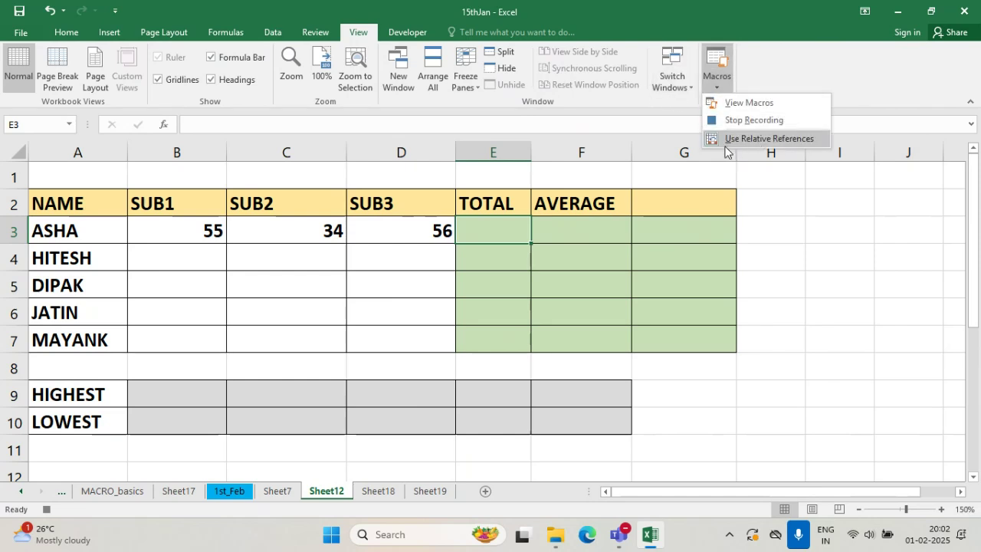
{"action": "left_click", "coordinate": [779, 74]}
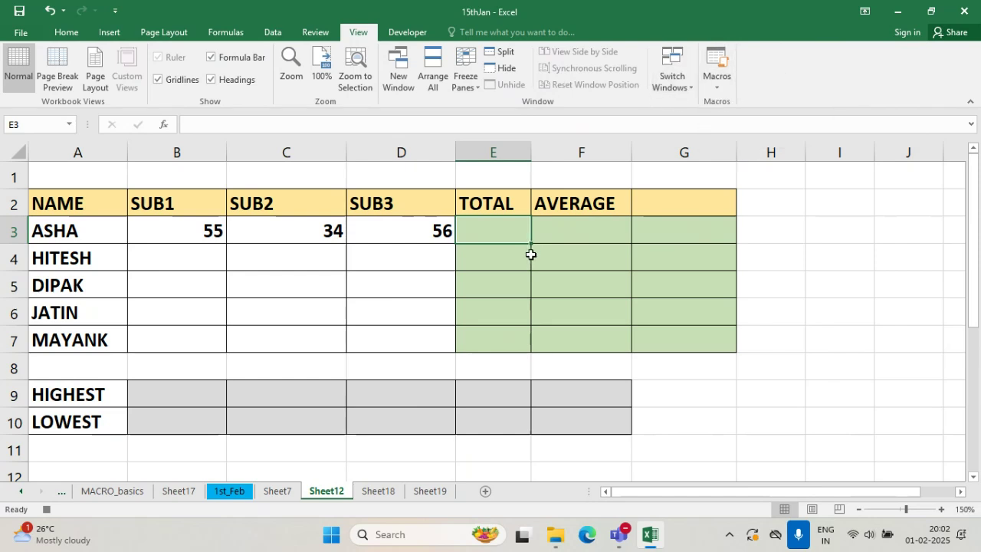
{"action": "type", "text": "=s"}
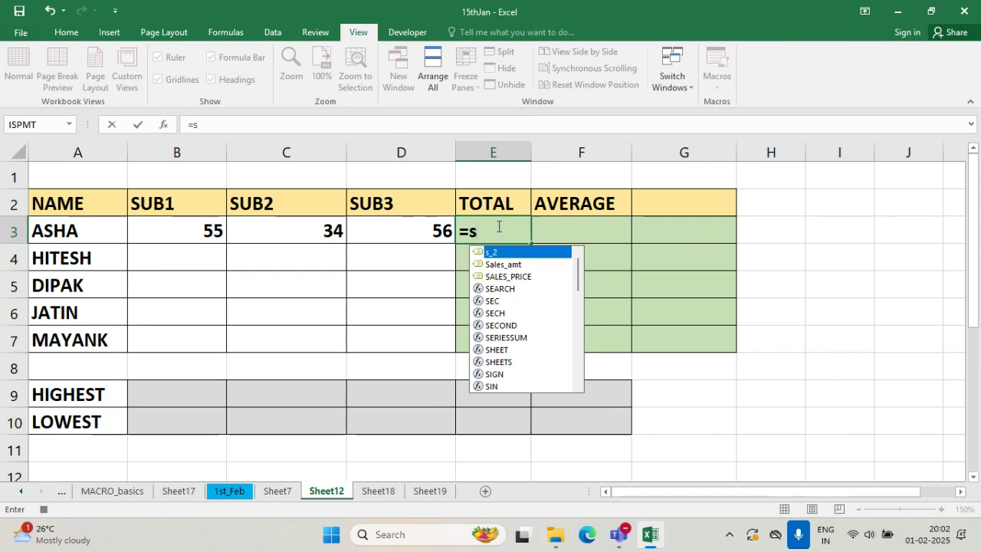
{"action": "type", "text": "um("}
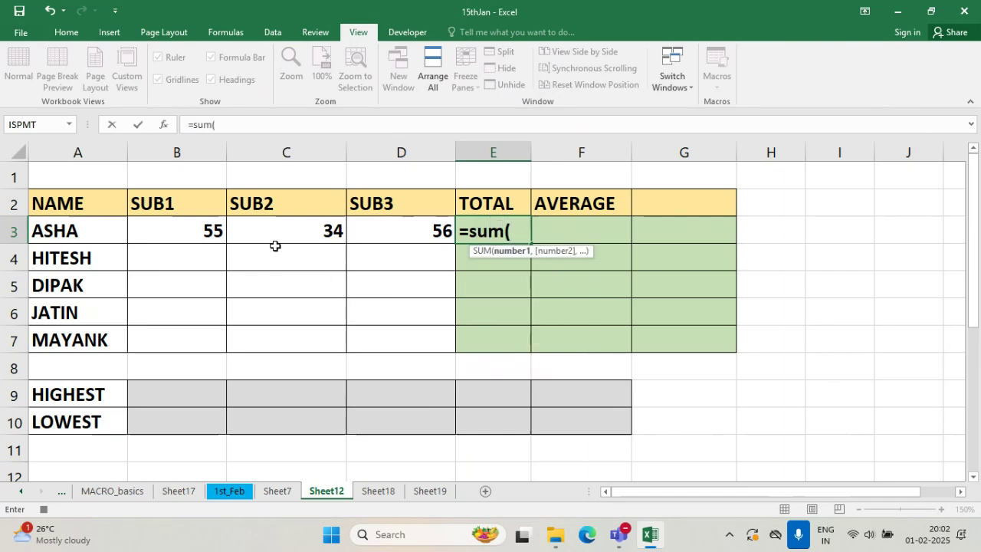
{"action": "left_click_drag", "start_coordinate": [185, 239], "coordinate": [377, 230]}
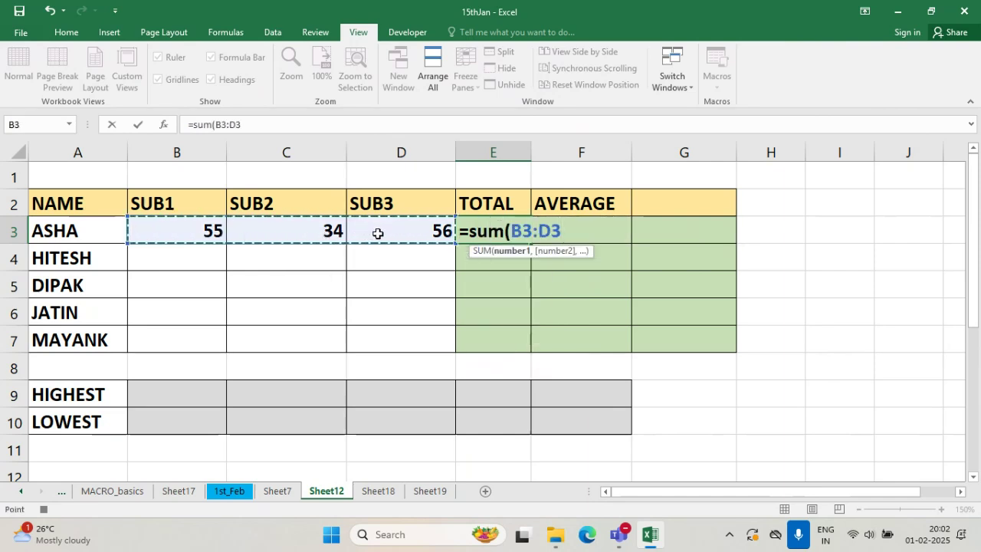
{"action": "type", "text": ")"}
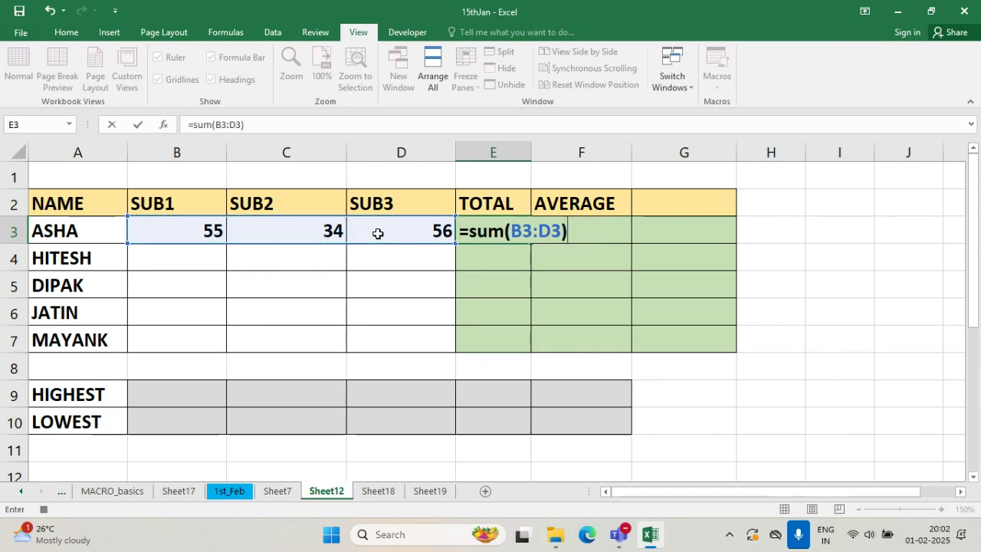
{"action": "key", "text": "Return"}
{"action": "left_click", "coordinate": [482, 230]}
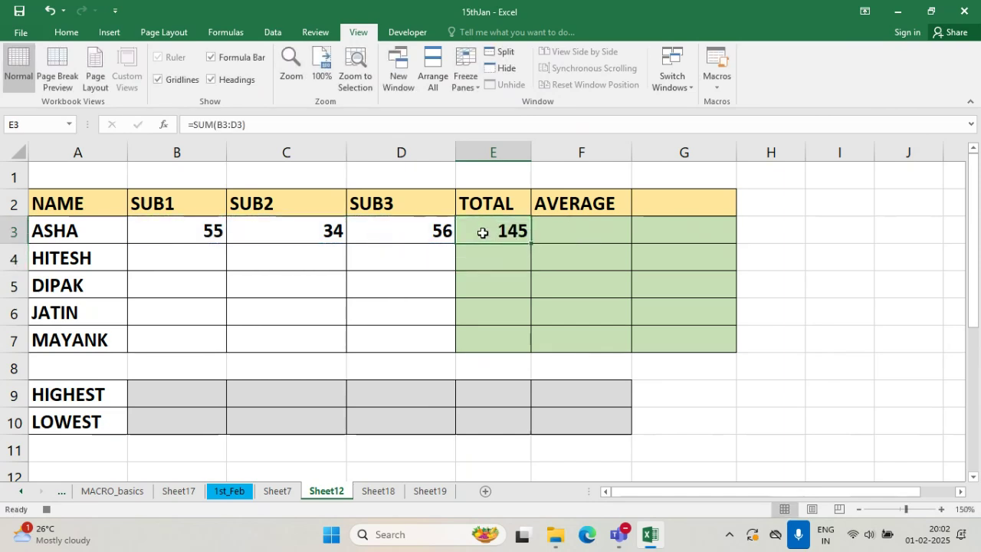
{"action": "left_click", "coordinate": [721, 88]}
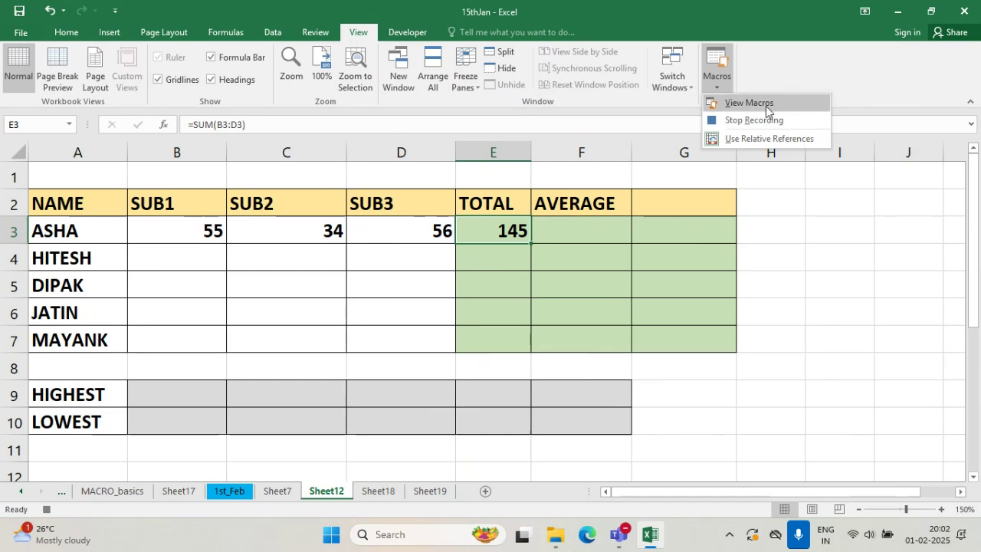
{"action": "left_click", "coordinate": [796, 122]}
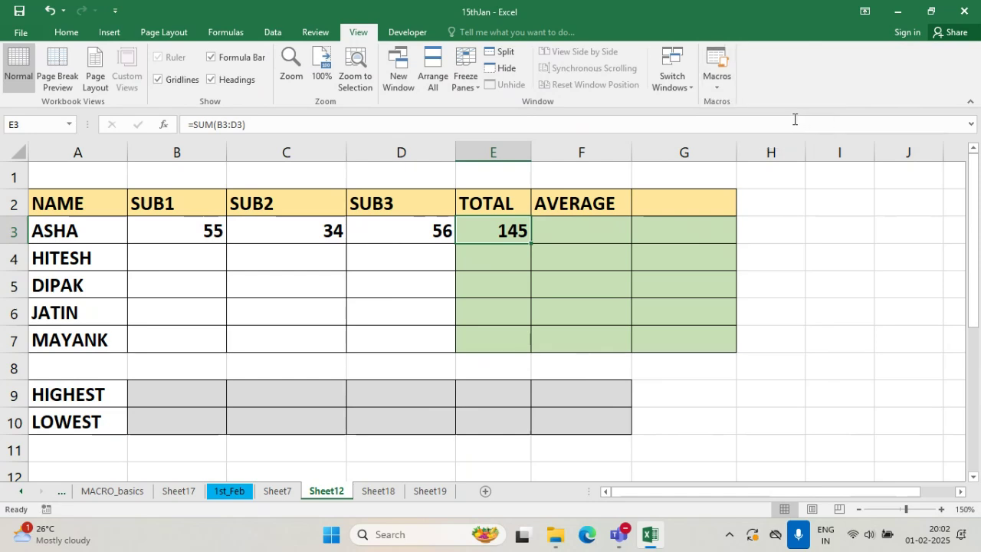
- Enter the marks 44, 23 and 12 in cells B4, C4 and D4
{"action": "left_click", "coordinate": [552, 290]}
{"action": "left_click", "coordinate": [500, 256]}
{"action": "left_click", "coordinate": [183, 259]}
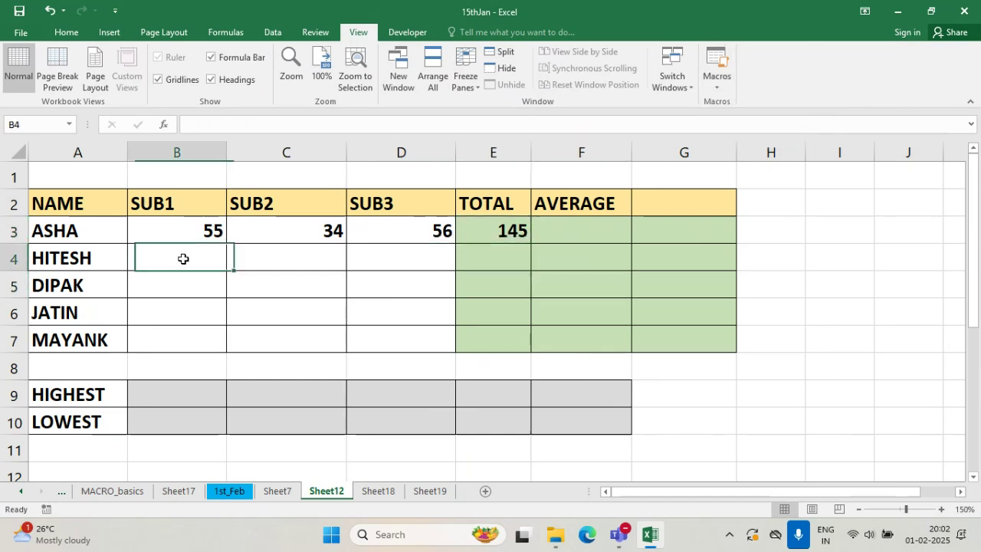
{"action": "type", "text": "44"}
{"action": "left_click", "coordinate": [286, 253]}
{"action": "type", "text": "2"}
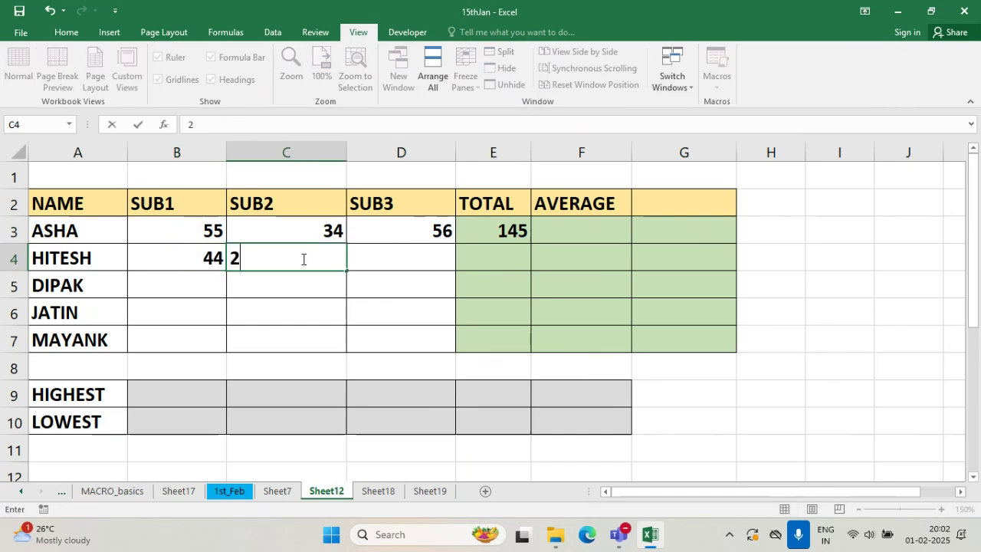
{"action": "type", "text": "3"}
{"action": "left_click", "coordinate": [387, 255]}
{"action": "type", "text": "12"}
{"action": "left_click", "coordinate": [535, 254]}
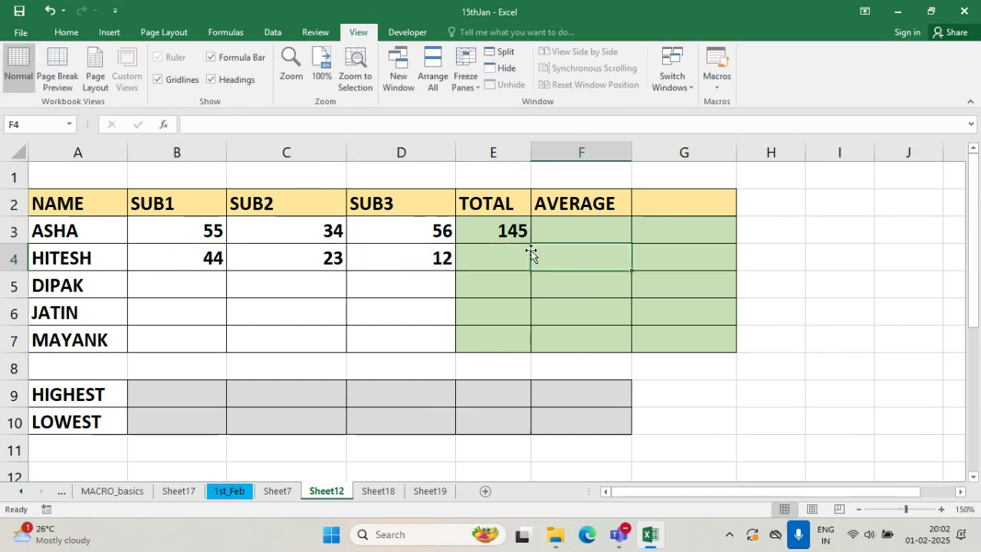
- Run the s_1 macro on cell E4 to total the row 4 marks
{"action": "left_click", "coordinate": [501, 254]}
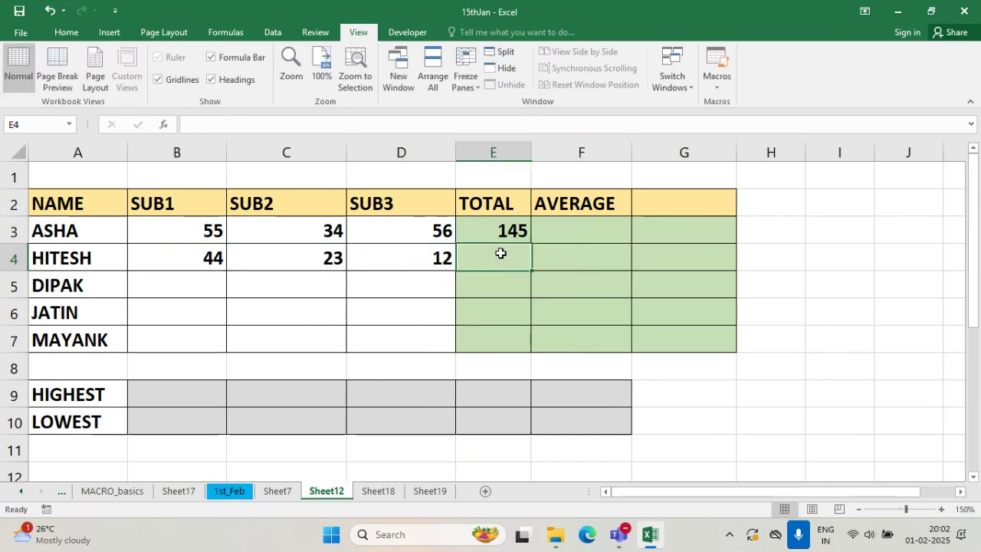
{"action": "left_click", "coordinate": [727, 84]}
{"action": "left_click", "coordinate": [795, 105]}
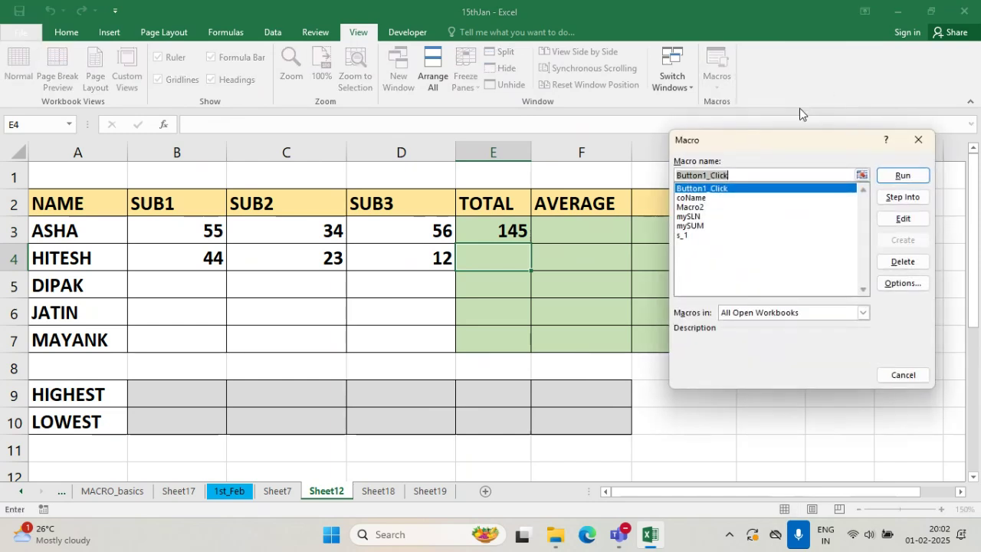
{"action": "left_click", "coordinate": [693, 236]}
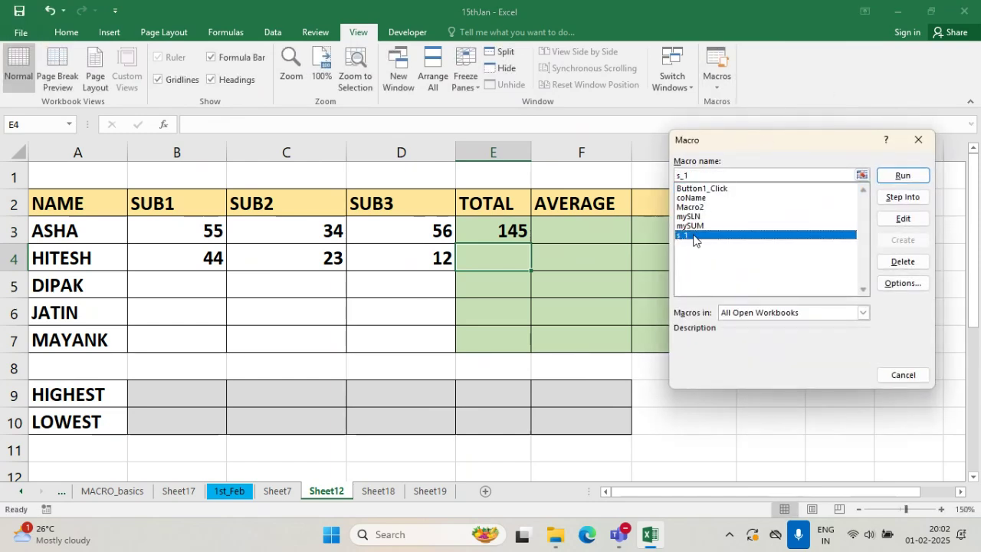
{"action": "left_click", "coordinate": [903, 176]}
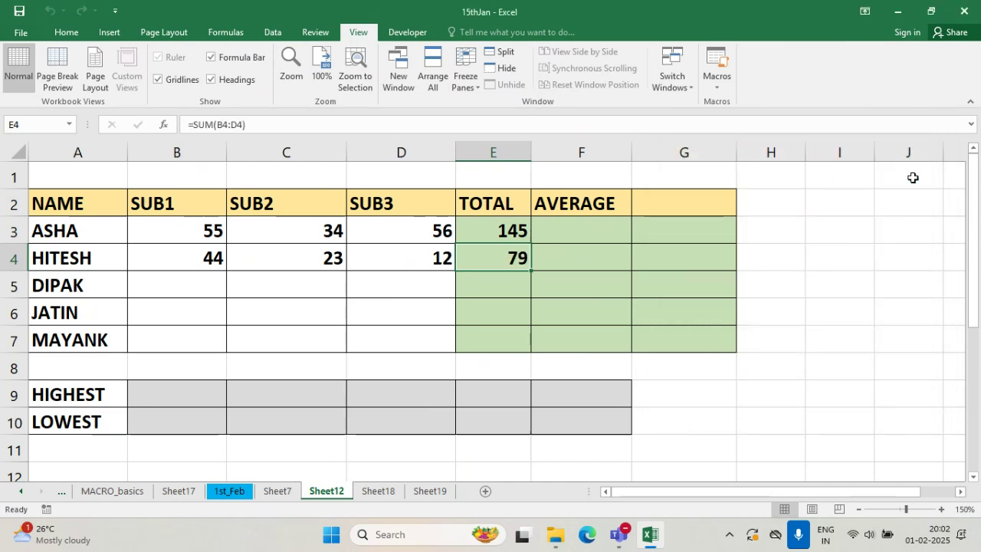
- Draw a form-control button beside the table across H3:J4 and assign the s_1 macro to it
{"action": "left_click", "coordinate": [490, 285]}
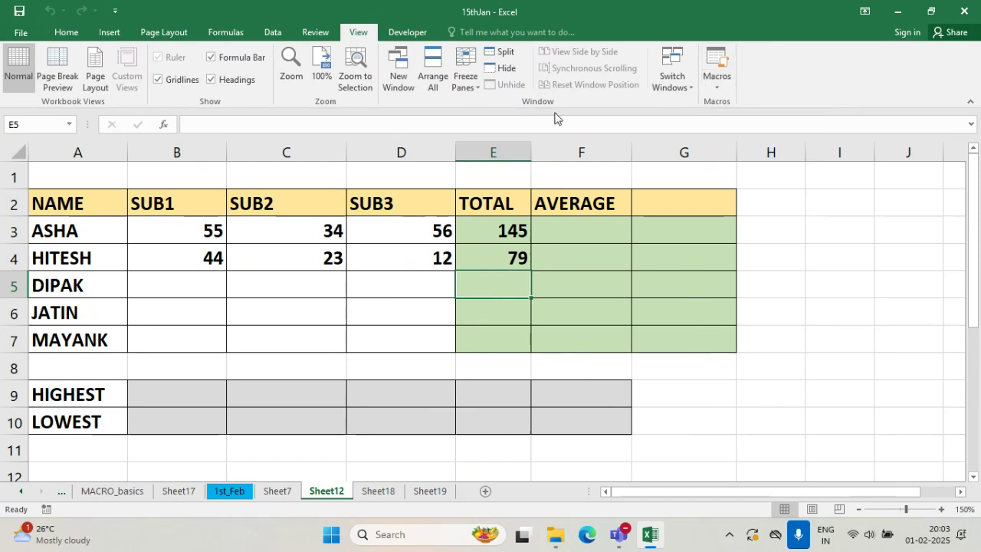
{"action": "left_click", "coordinate": [824, 249]}
{"action": "left_click", "coordinate": [817, 206]}
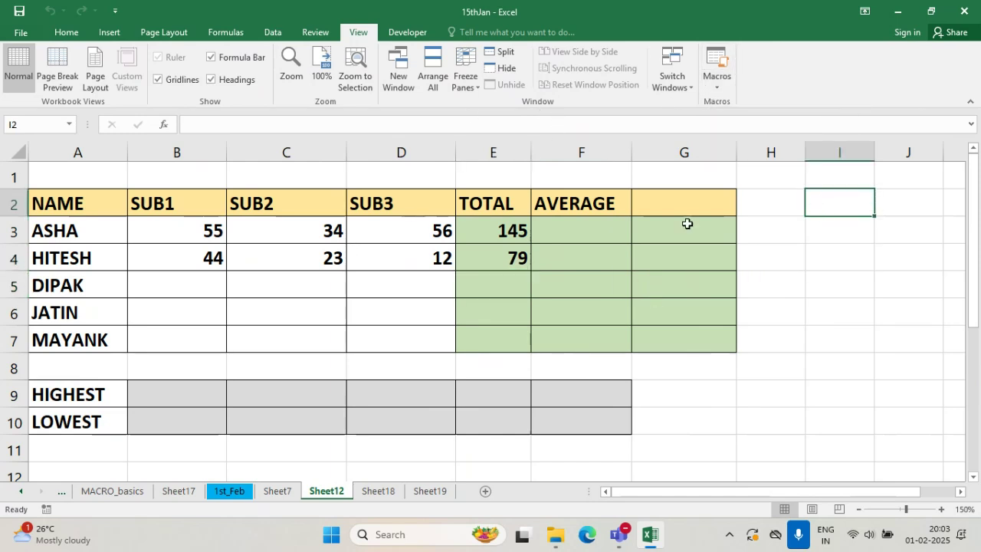
{"action": "left_click", "coordinate": [404, 32]}
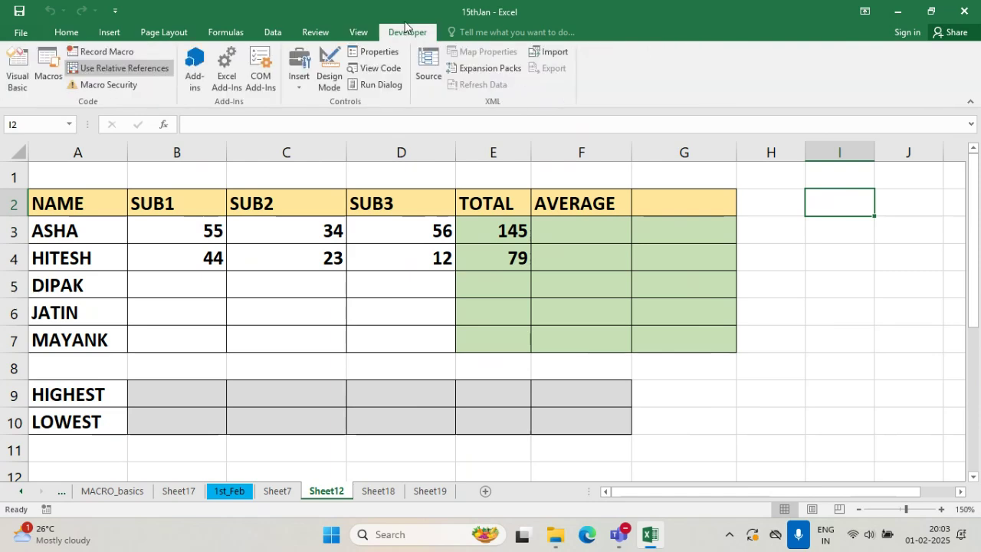
{"action": "left_click", "coordinate": [297, 81]}
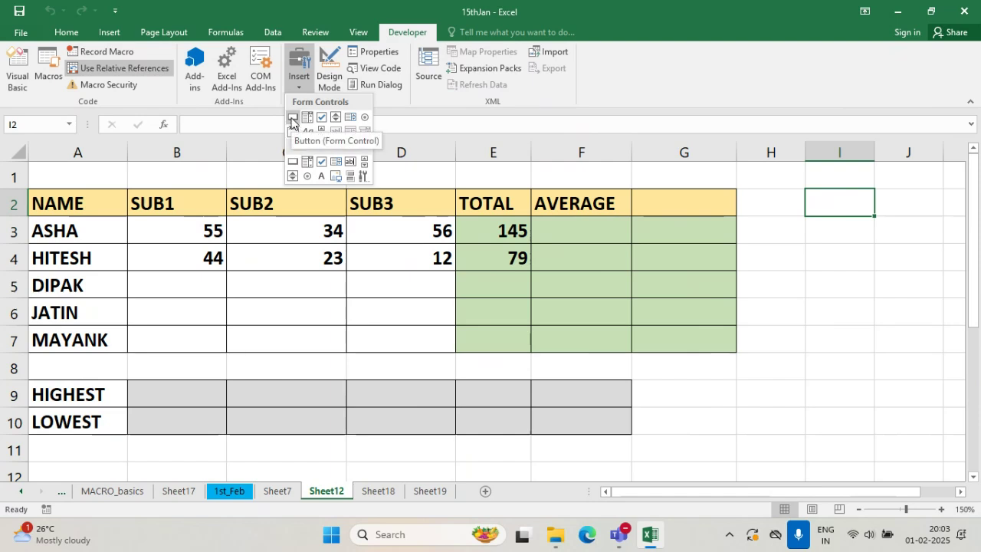
{"action": "left_click", "coordinate": [291, 118]}
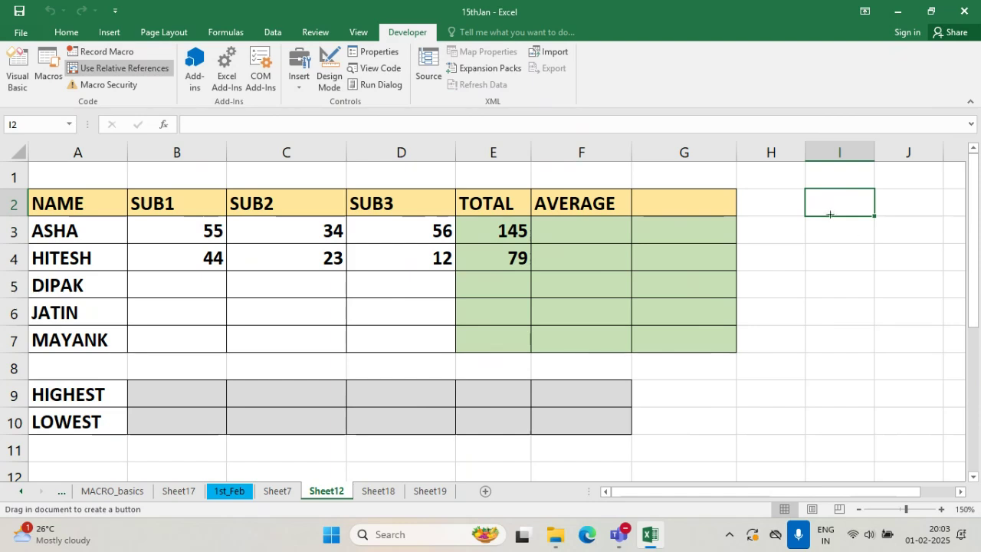
{"action": "left_click_drag", "start_coordinate": [772, 227], "coordinate": [891, 267]}
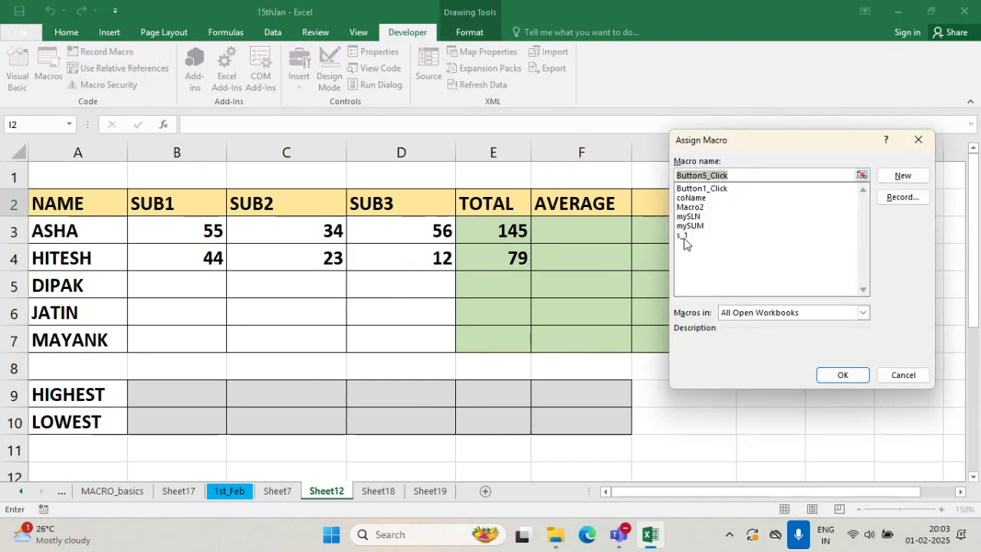
{"action": "left_click_drag", "start_coordinate": [738, 136], "coordinate": [726, 126]}
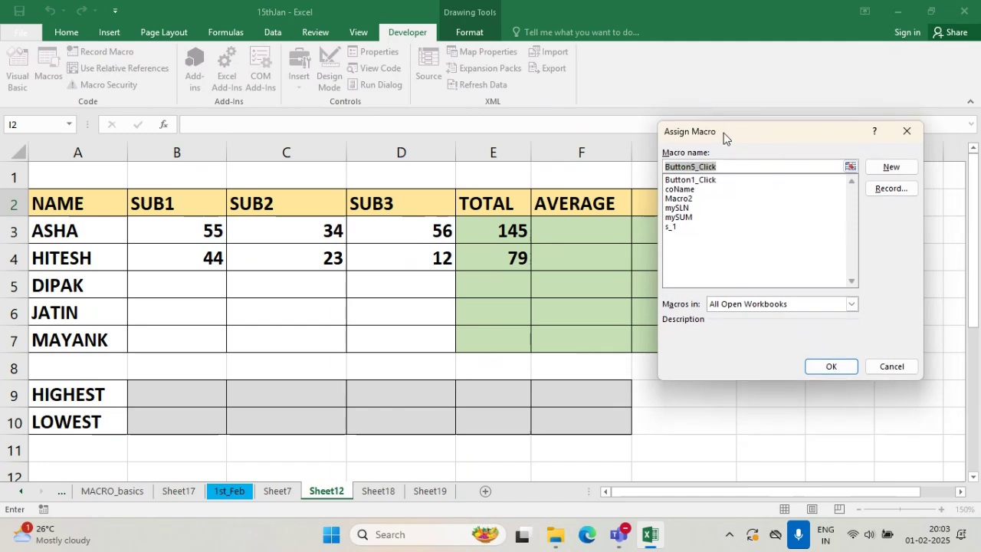
{"action": "left_click", "coordinate": [677, 227]}
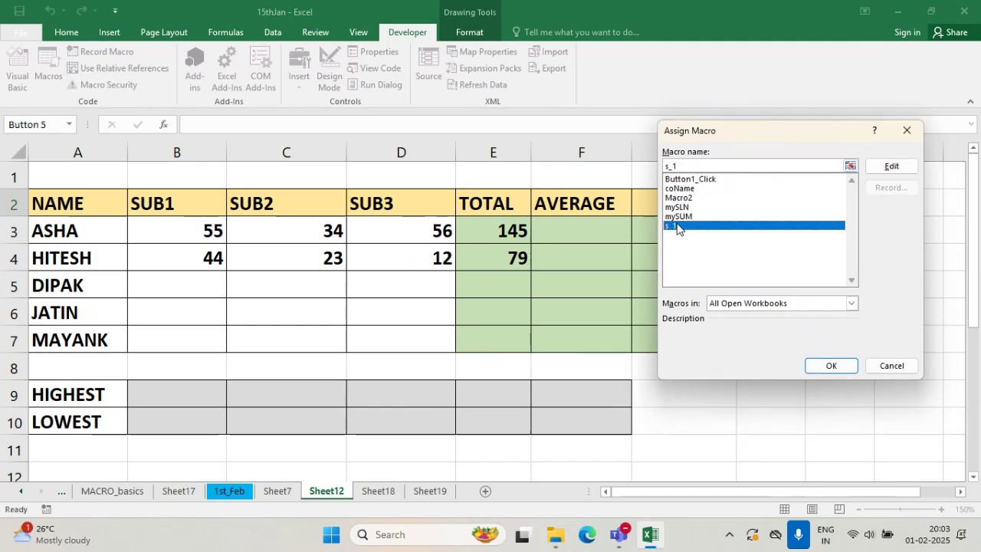
{"action": "left_click", "coordinate": [834, 366]}
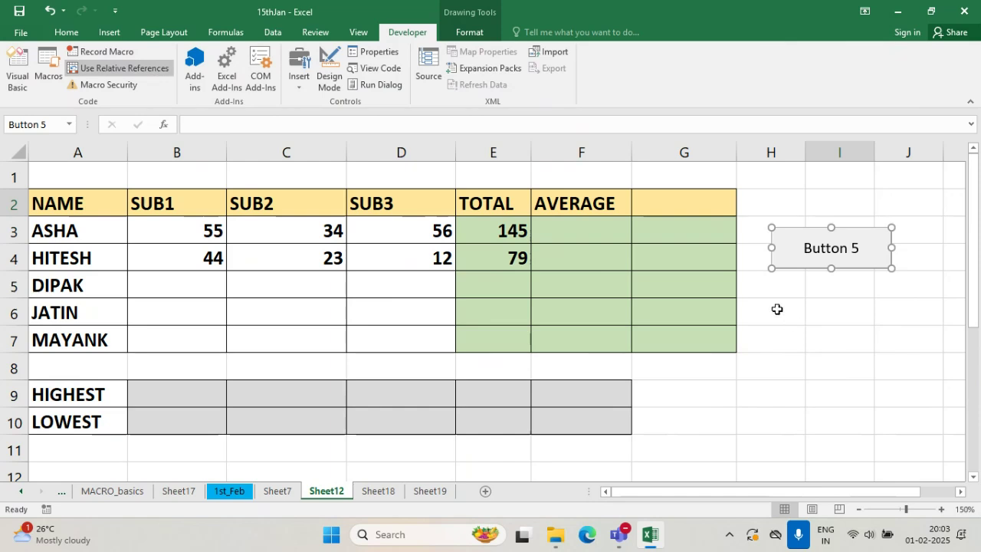
{"action": "left_click", "coordinate": [800, 321]}
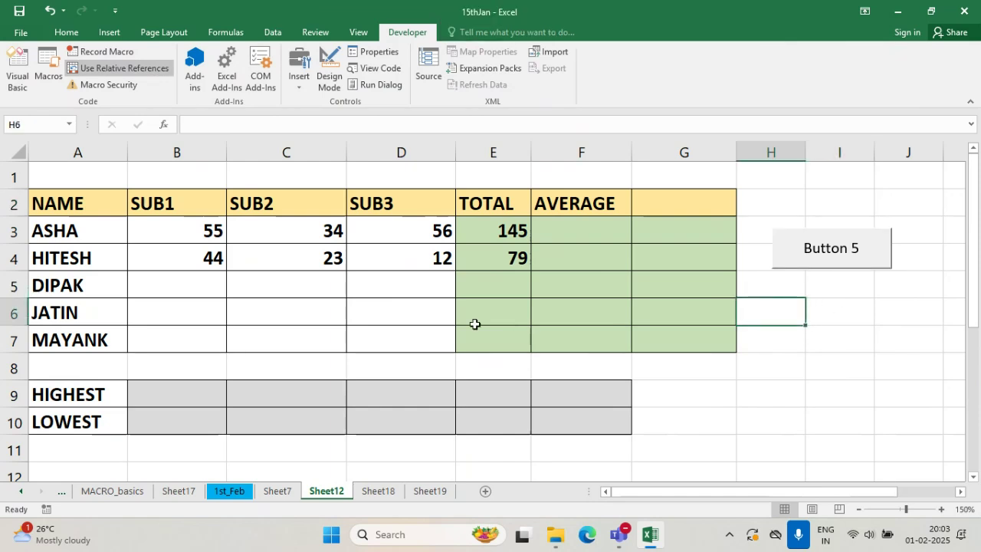
- Enter the marks 45, 34 and 11 in cells B5, C5 and D5, and total them in E5 with the macro button
{"action": "left_click", "coordinate": [219, 282]}
{"action": "type", "text": "4"}
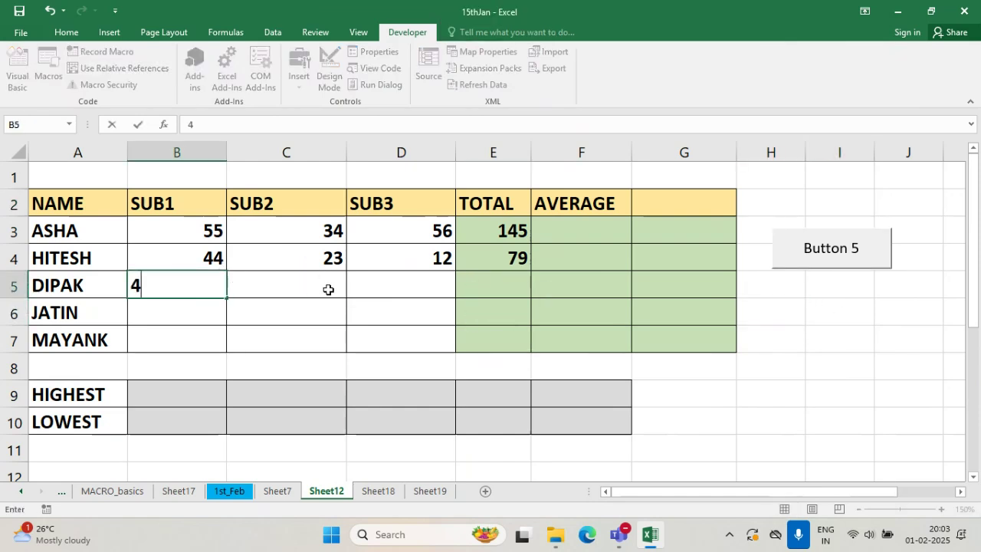
{"action": "type", "text": "5"}
{"action": "left_click", "coordinate": [307, 285]}
{"action": "type", "text": "34"}
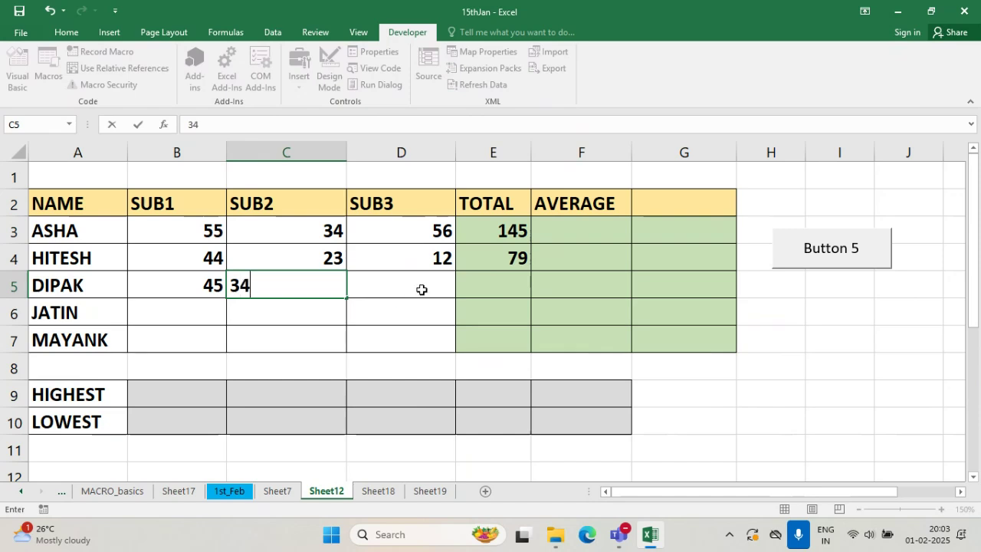
{"action": "left_click", "coordinate": [422, 290]}
{"action": "type", "text": "11"}
{"action": "left_click", "coordinate": [526, 280]}
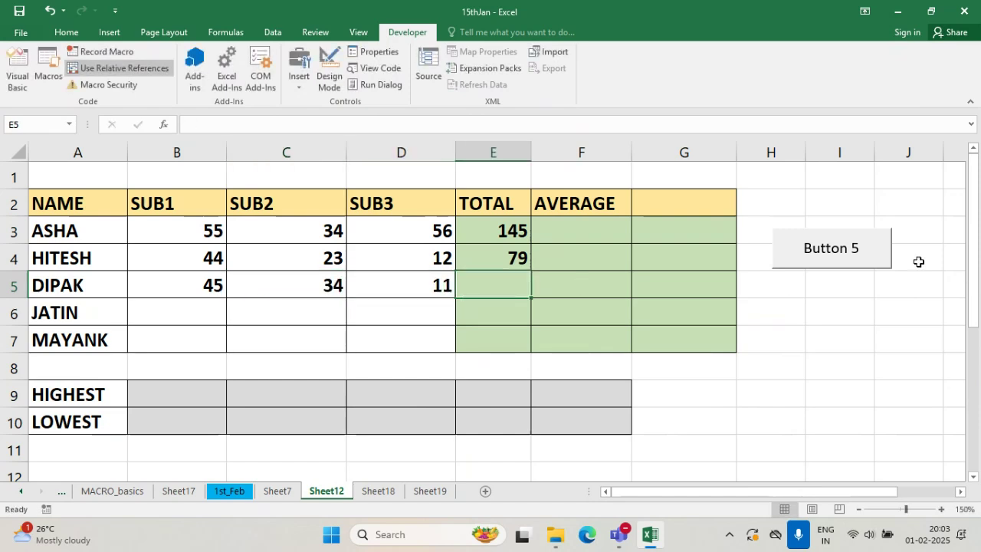
{"action": "left_click", "coordinate": [864, 253]}
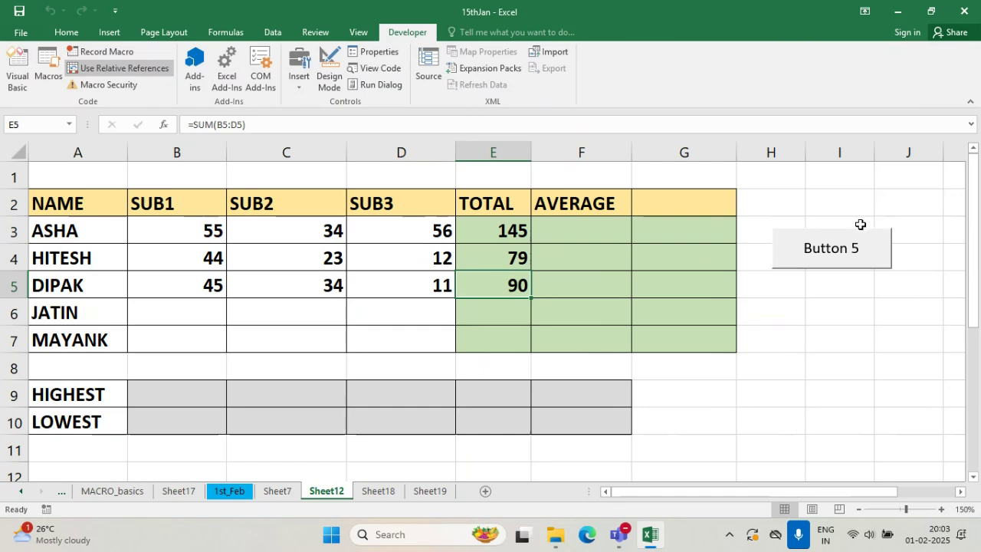
- Select the macro button and examine the worksheet's properties in both alphabetic and categorized order
{"action": "right_click", "coordinate": [857, 266]}
{"action": "right_click", "coordinate": [829, 263]}
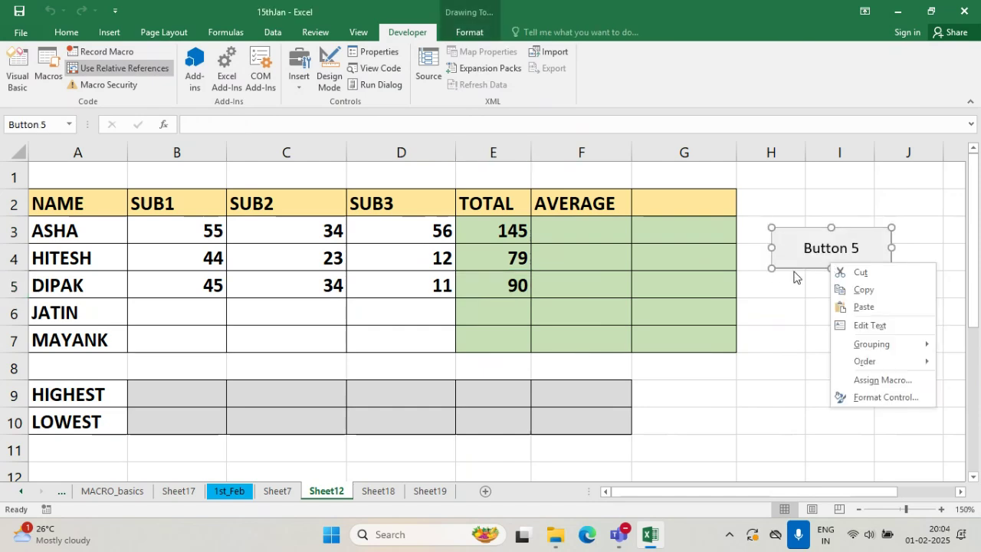
{"action": "left_click", "coordinate": [794, 271]}
{"action": "left_click", "coordinate": [387, 55]}
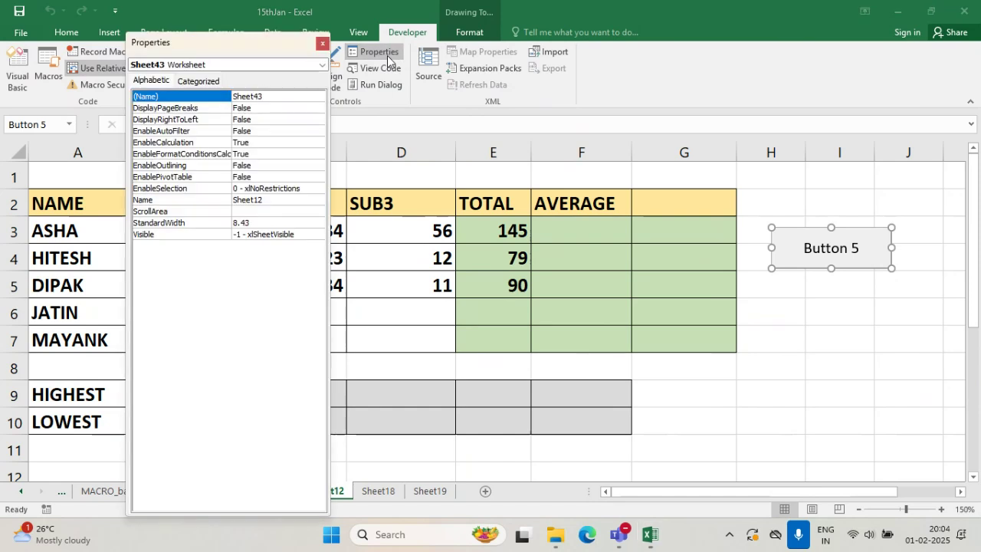
{"action": "left_click_drag", "start_coordinate": [202, 46], "coordinate": [139, 54]}
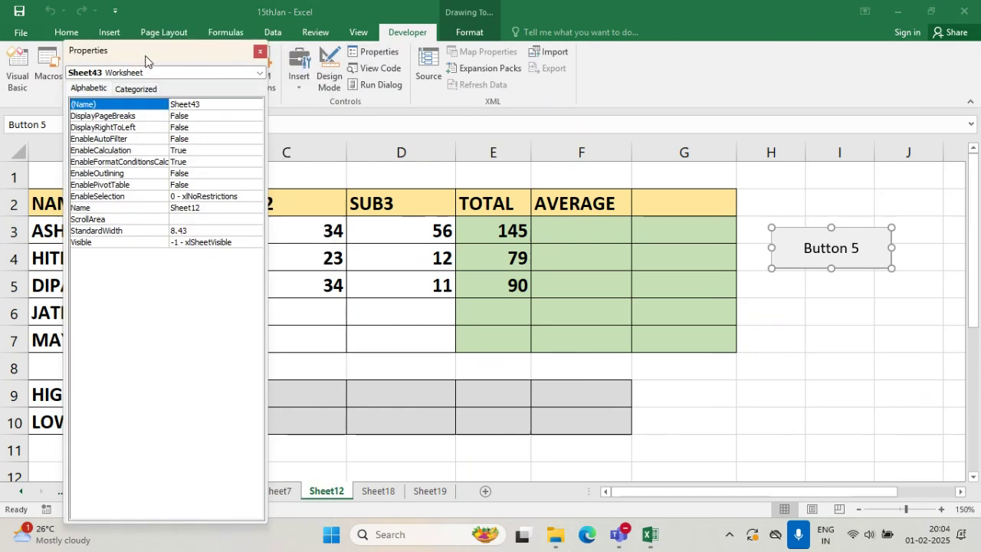
{"action": "left_click", "coordinate": [259, 74]}
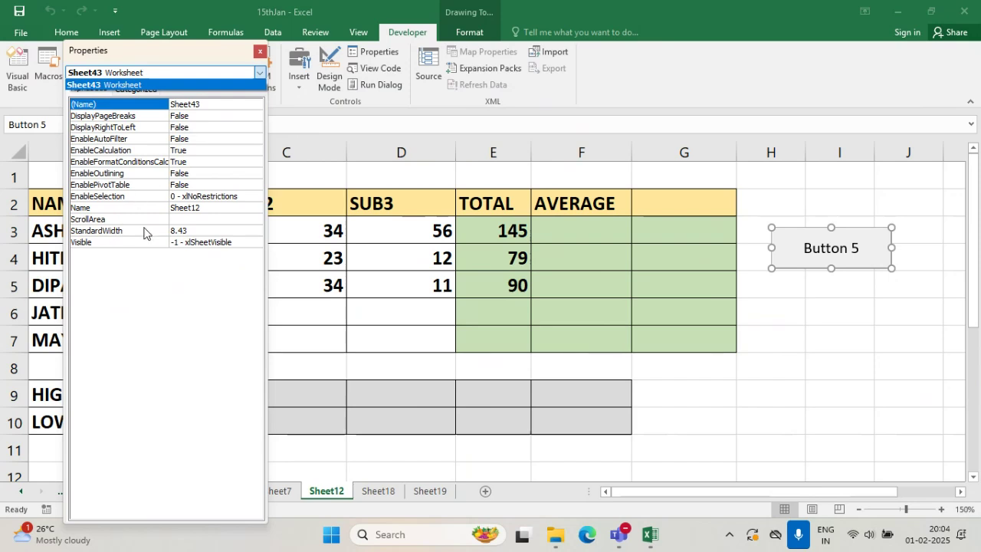
{"action": "left_click", "coordinate": [136, 287]}
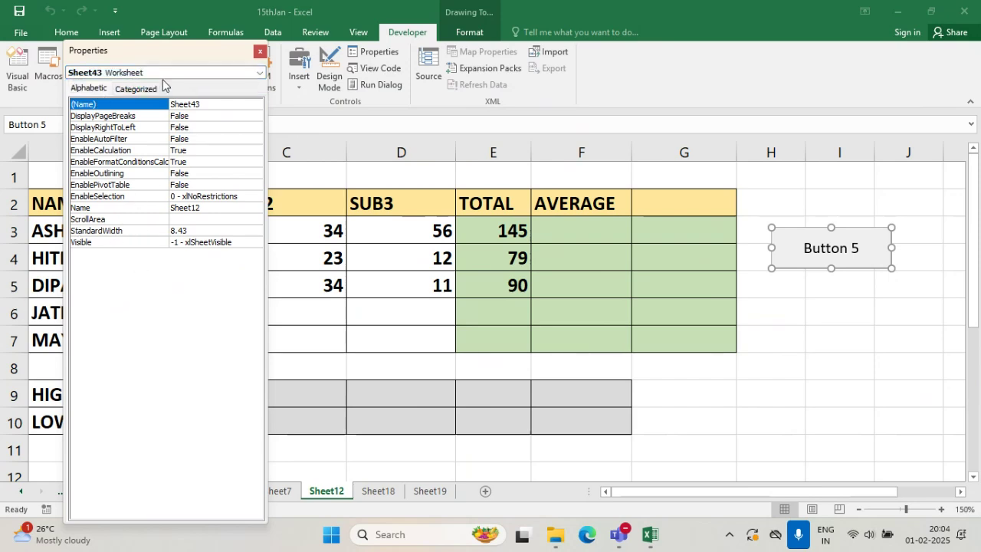
{"action": "left_click", "coordinate": [124, 89]}
{"action": "left_click", "coordinate": [87, 90]}
{"action": "left_click", "coordinate": [259, 53]}
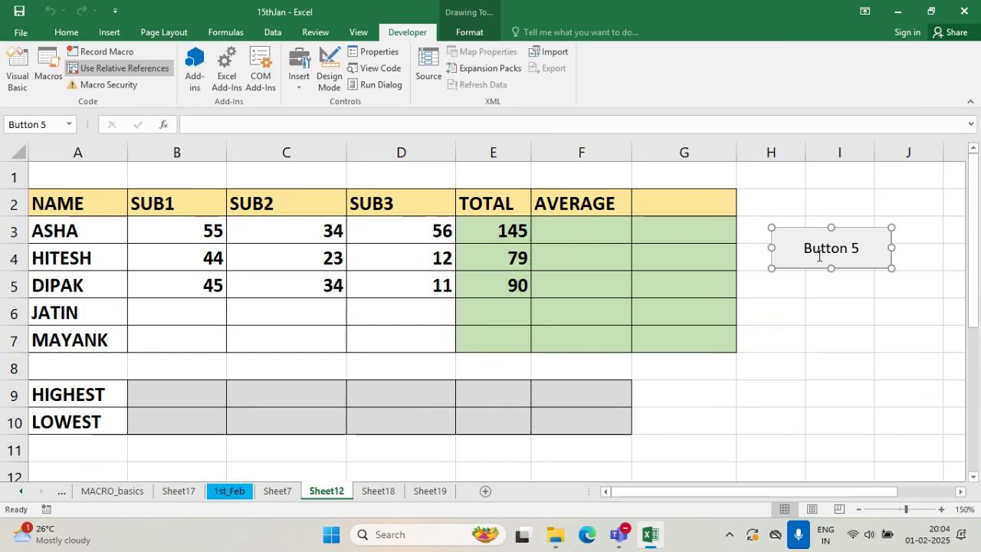
- Examine the macro button's formatting options, including its font, alignment, size and margins
{"action": "left_click", "coordinate": [469, 32]}
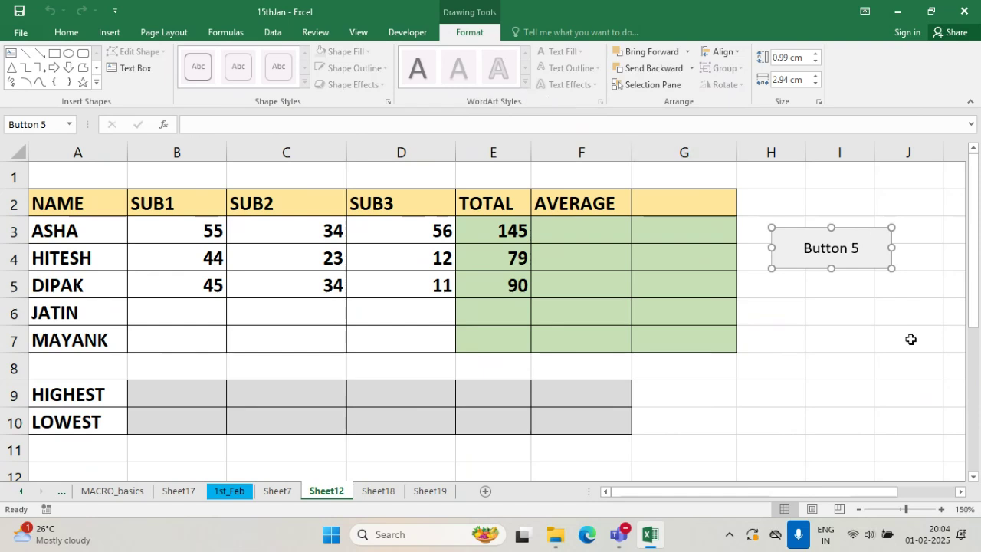
{"action": "left_click", "coordinate": [836, 303]}
{"action": "right_click", "coordinate": [831, 244]}
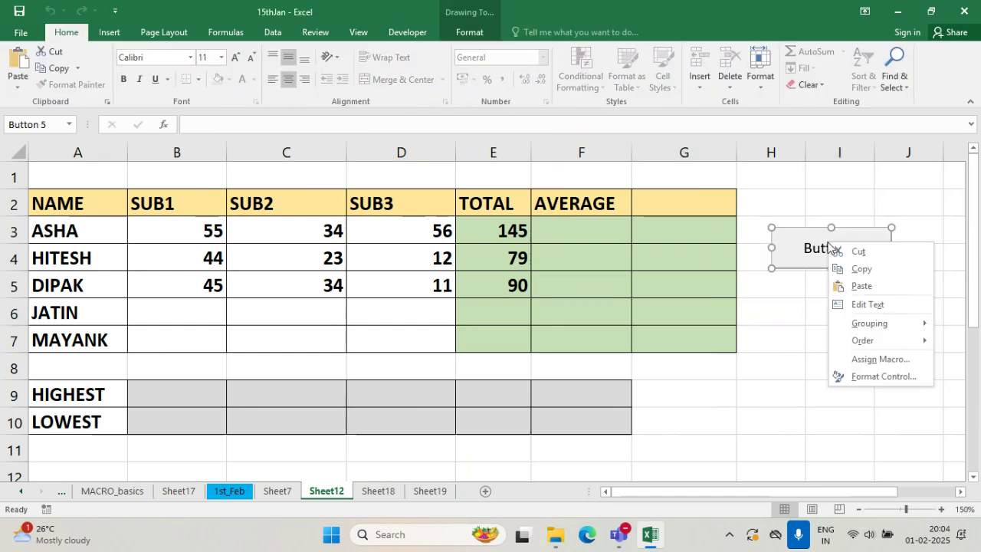
{"action": "left_click", "coordinate": [858, 377]}
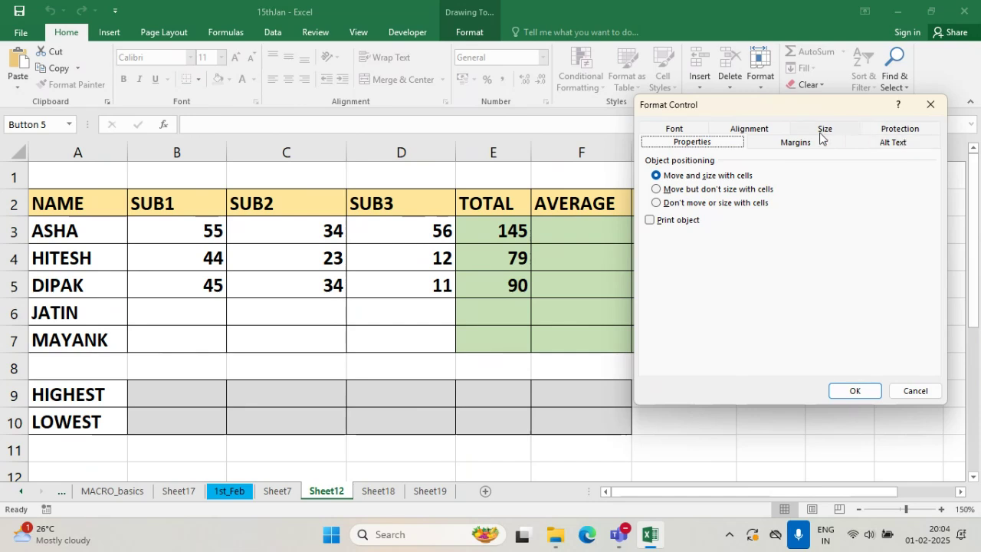
{"action": "left_click", "coordinate": [675, 128]}
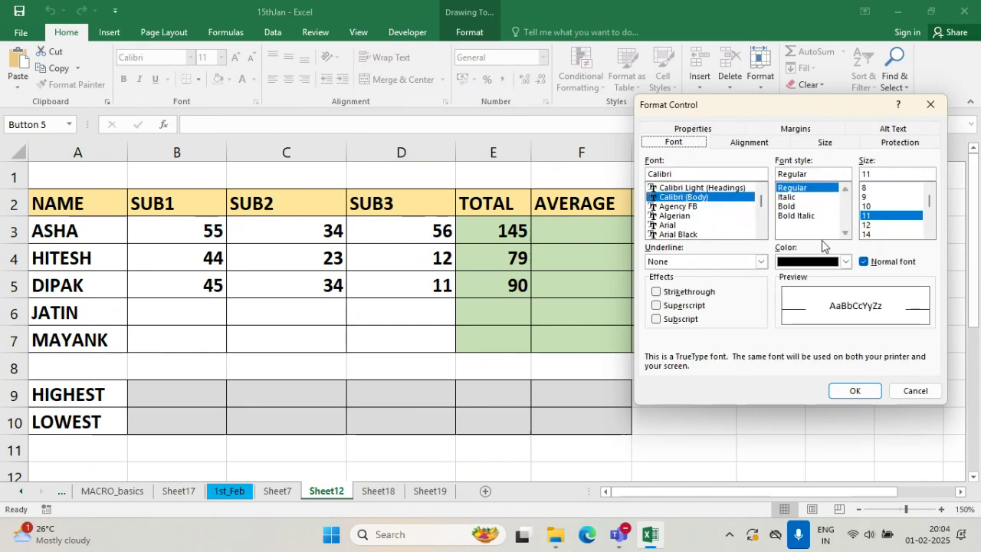
{"action": "left_click", "coordinate": [747, 143]}
{"action": "left_click", "coordinate": [832, 144]}
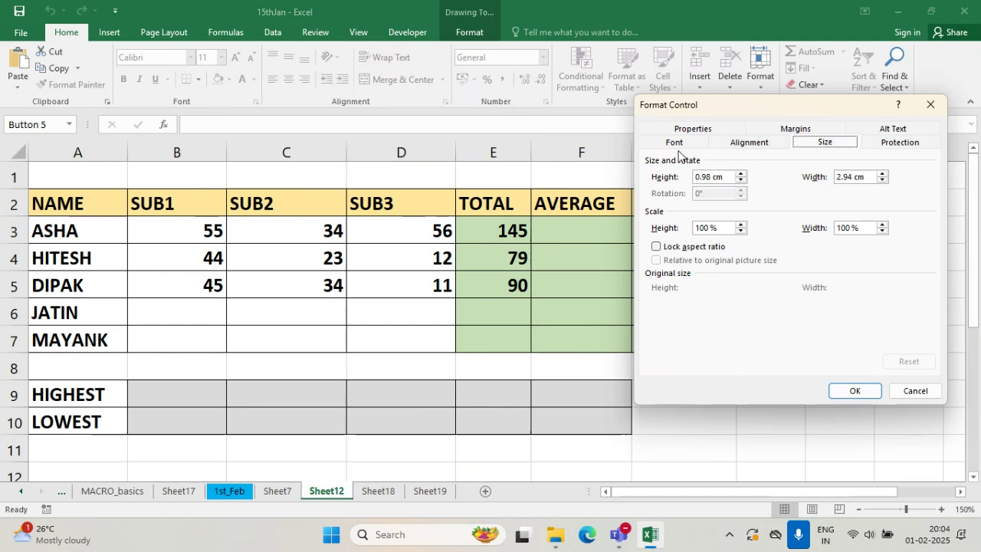
{"action": "left_click", "coordinate": [776, 137]}
{"action": "left_click", "coordinate": [804, 129]}
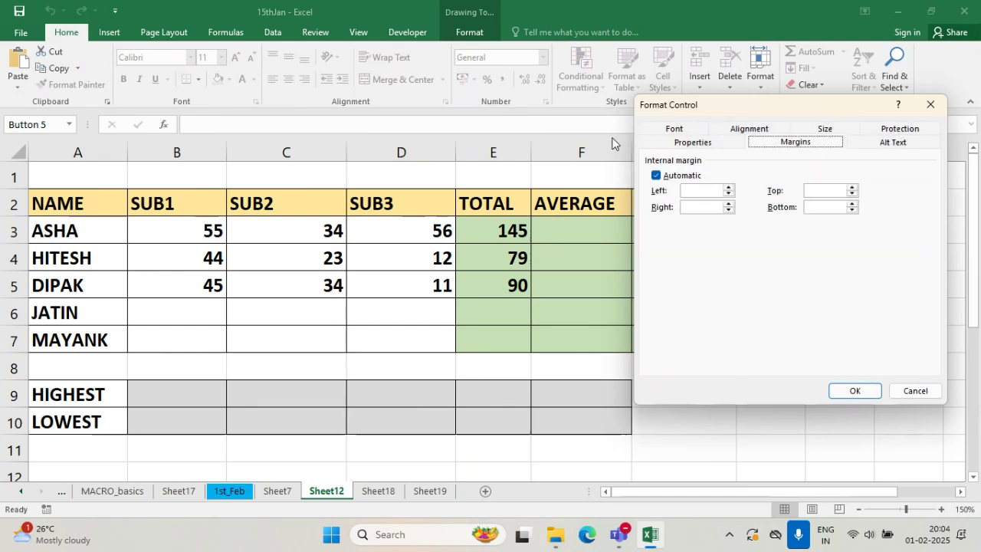
{"action": "left_click", "coordinate": [678, 132]}
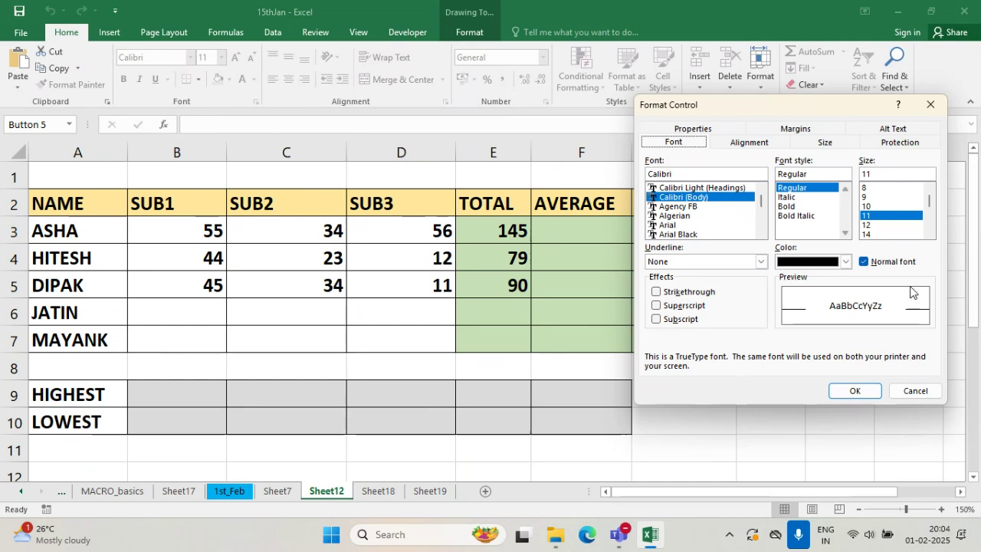
{"action": "left_click", "coordinate": [911, 391]}
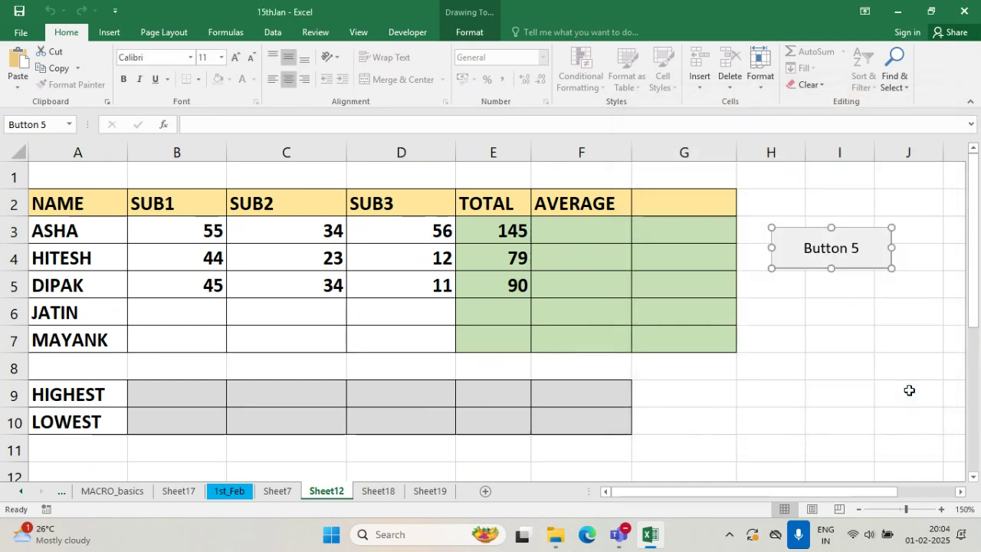
- Replace the macro button's caption with SUM
{"action": "left_click", "coordinate": [854, 242]}
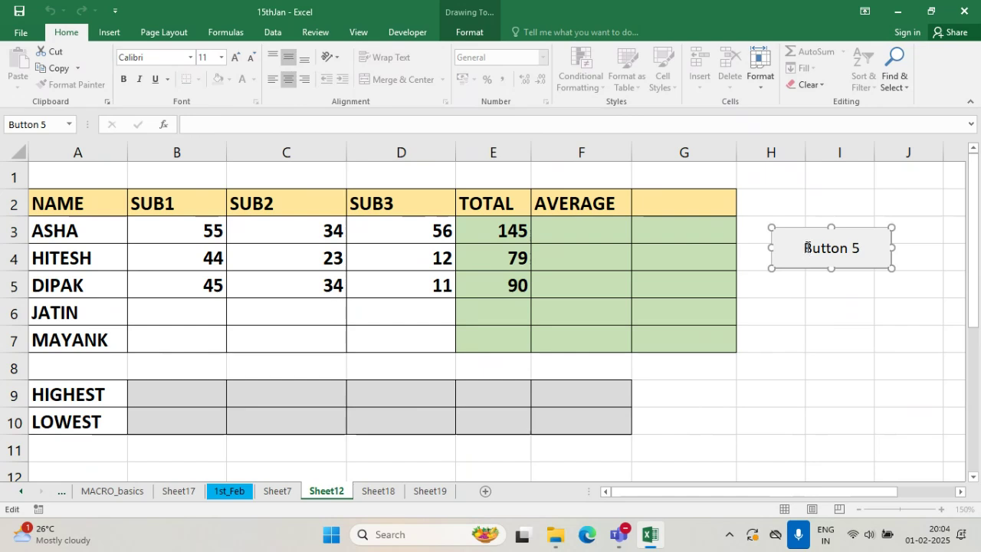
{"action": "left_click_drag", "start_coordinate": [775, 248], "coordinate": [861, 252]}
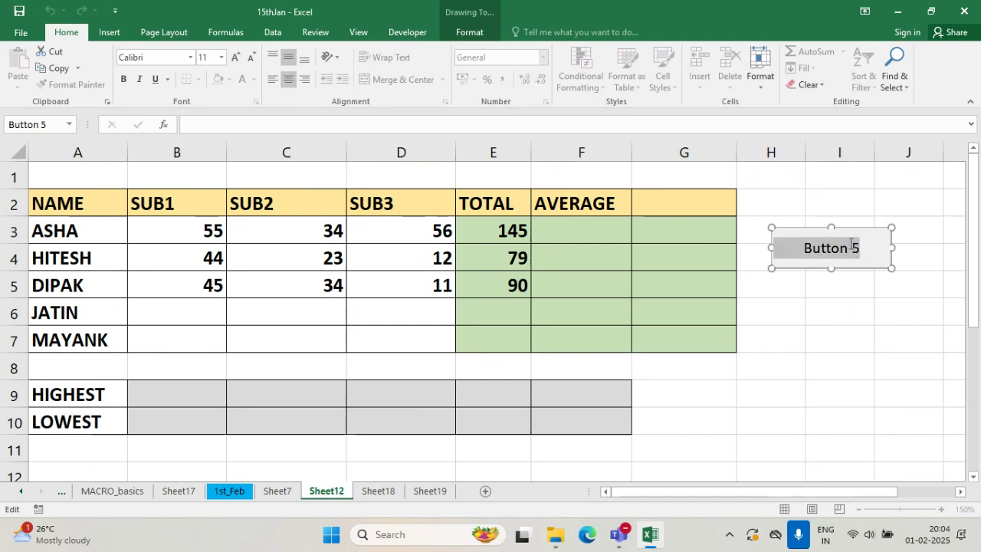
{"action": "type", "text": "SUM"}
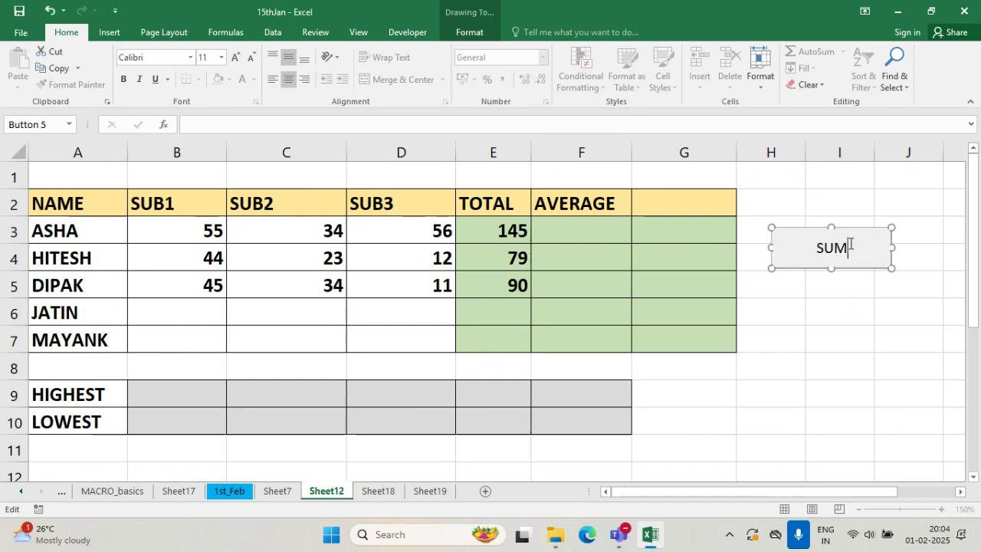
{"action": "left_click", "coordinate": [856, 313]}
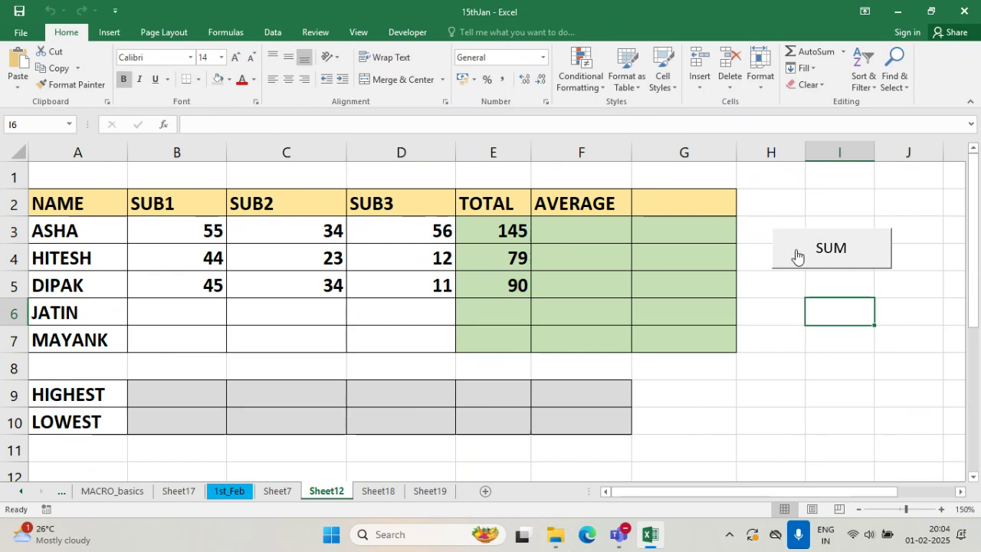
{"action": "left_click", "coordinate": [776, 235]}
- With cell F3 selected, start recording a relative-reference macro named S_2 in this workbook
{"action": "left_click", "coordinate": [595, 231]}
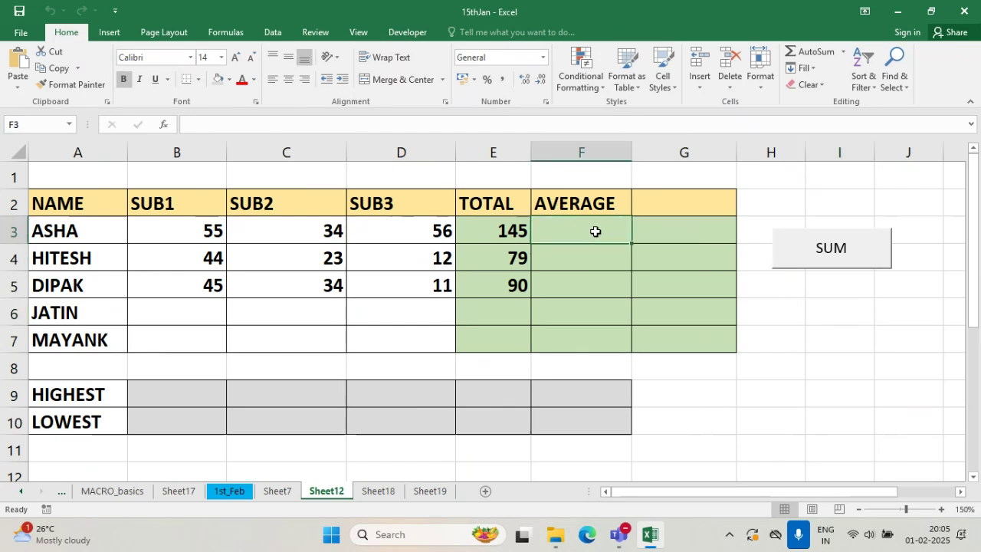
{"action": "left_click", "coordinate": [362, 33]}
{"action": "left_click", "coordinate": [718, 73]}
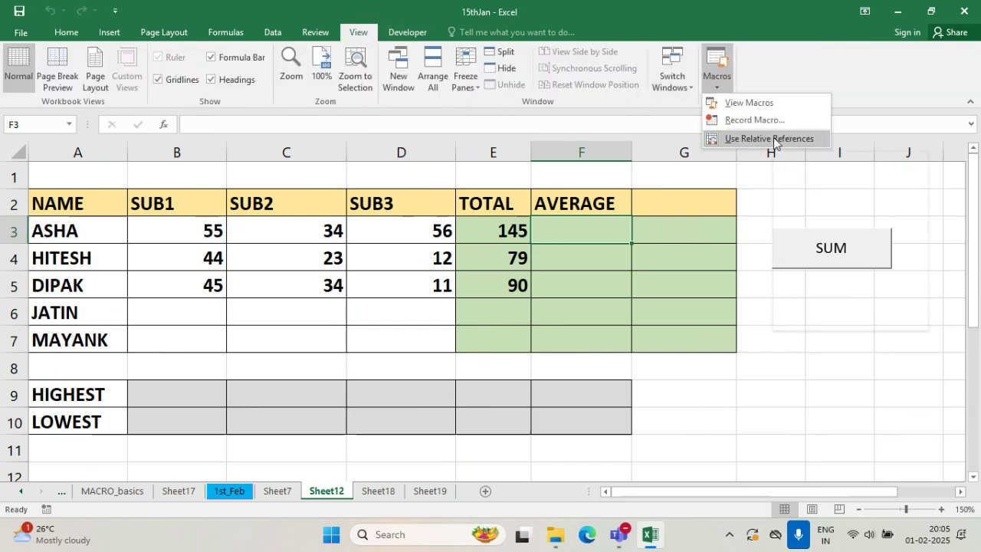
{"action": "left_click", "coordinate": [779, 120]}
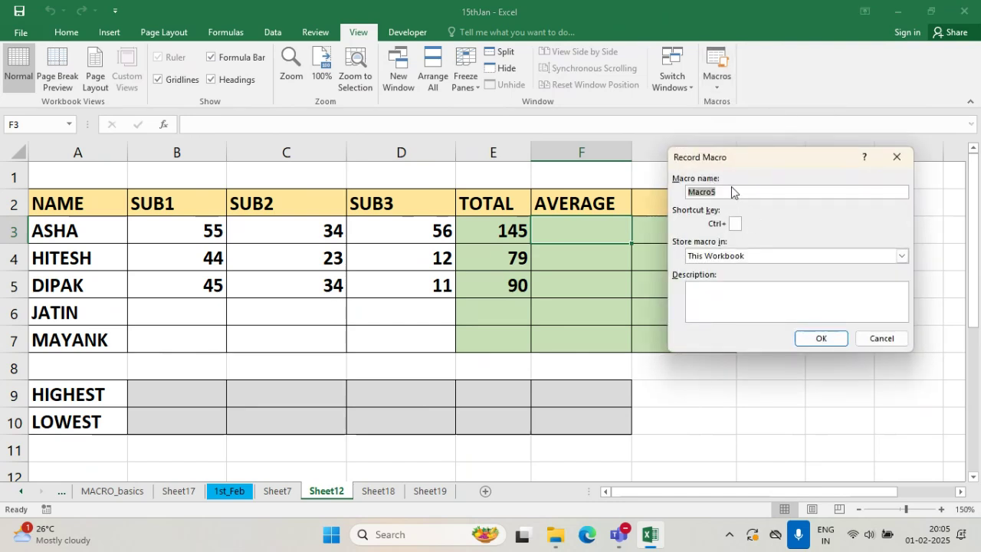
{"action": "type", "text": "S_2"}
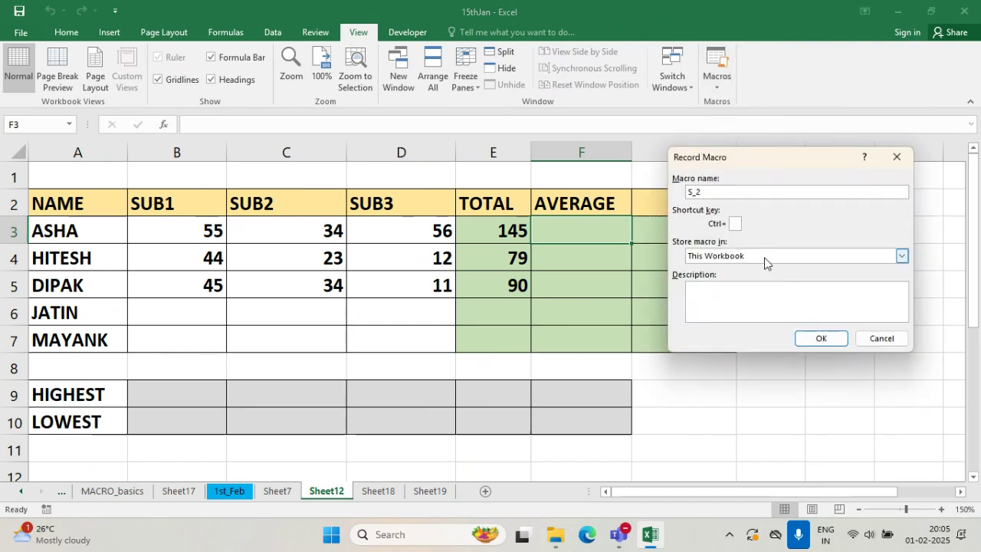
{"action": "left_click", "coordinate": [820, 338]}
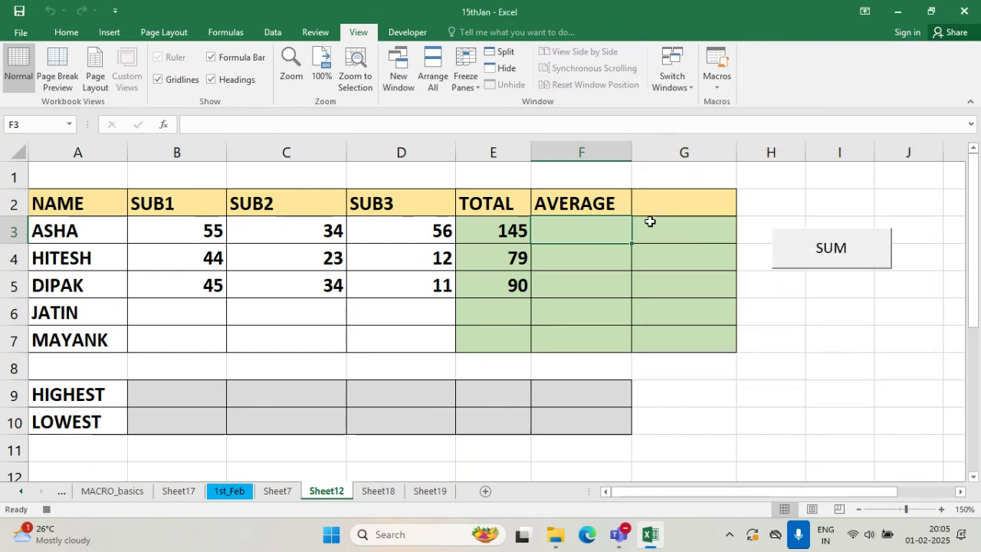
- Average the marks in B3:D3 in cell F3 with the AVERAGE function
{"action": "type", "text": "=AVERAGE("}
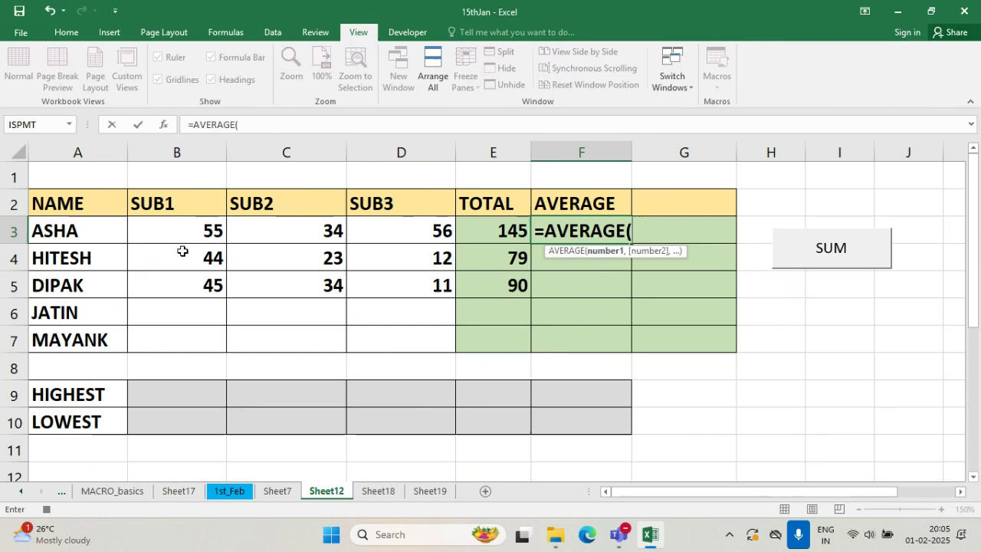
{"action": "left_click_drag", "start_coordinate": [179, 230], "coordinate": [404, 221]}
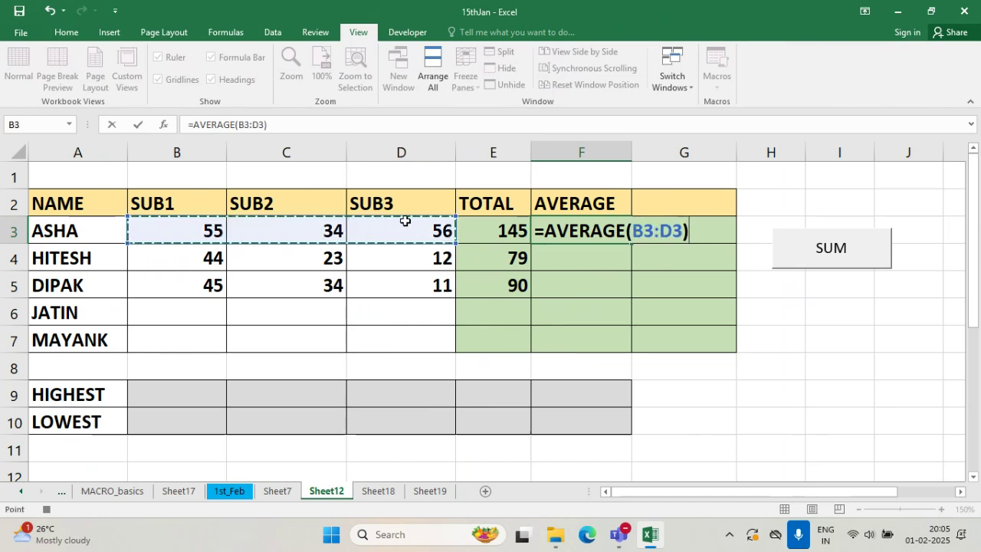
{"action": "key", "text": "Return"}
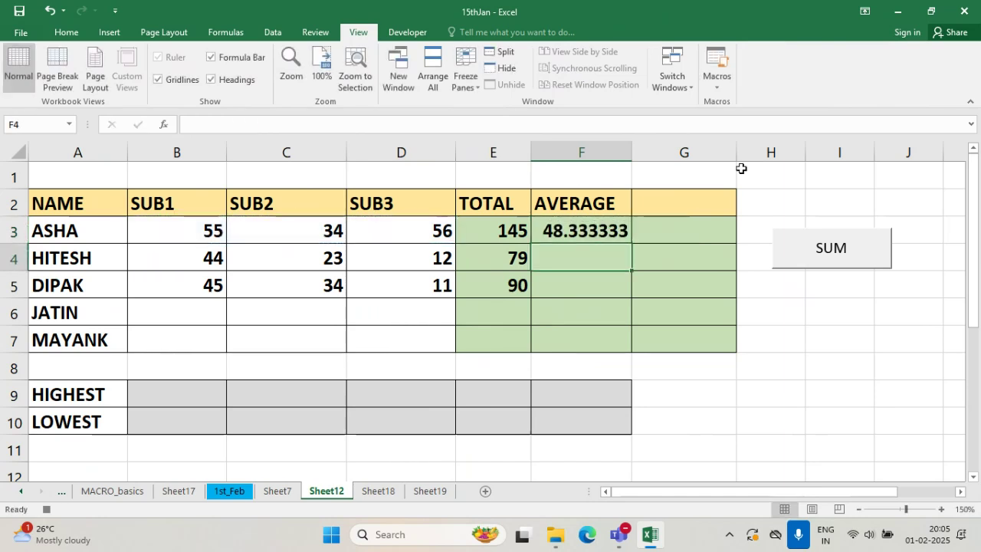
- Draw a form control button just below the SUM button and assign the macro Module2.S_2 to it
{"action": "left_click", "coordinate": [415, 35]}
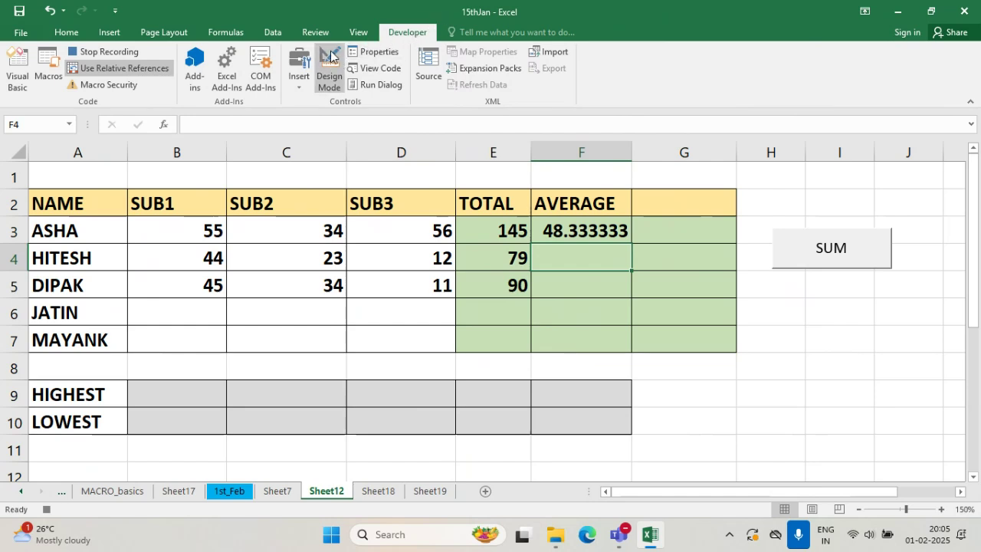
{"action": "left_click", "coordinate": [299, 77]}
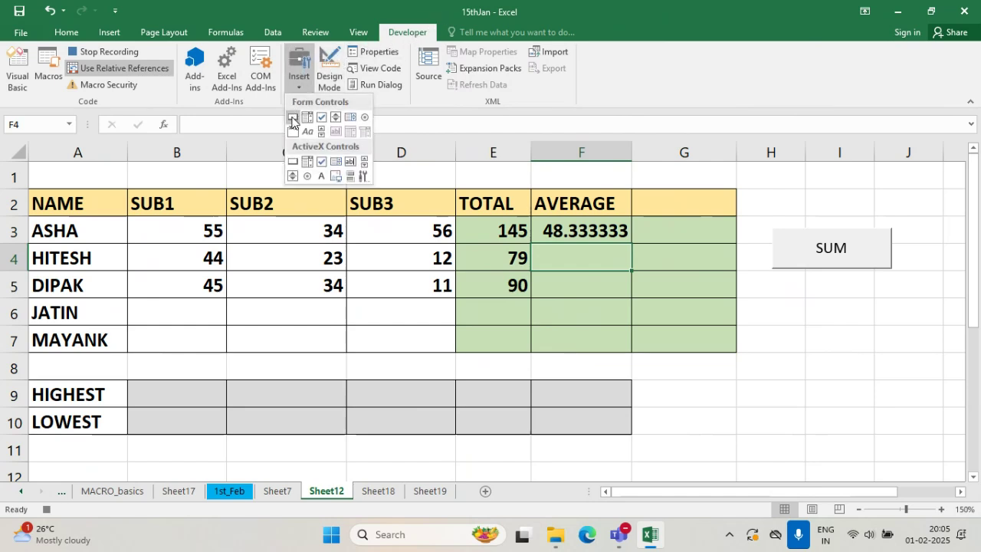
{"action": "left_click", "coordinate": [292, 118]}
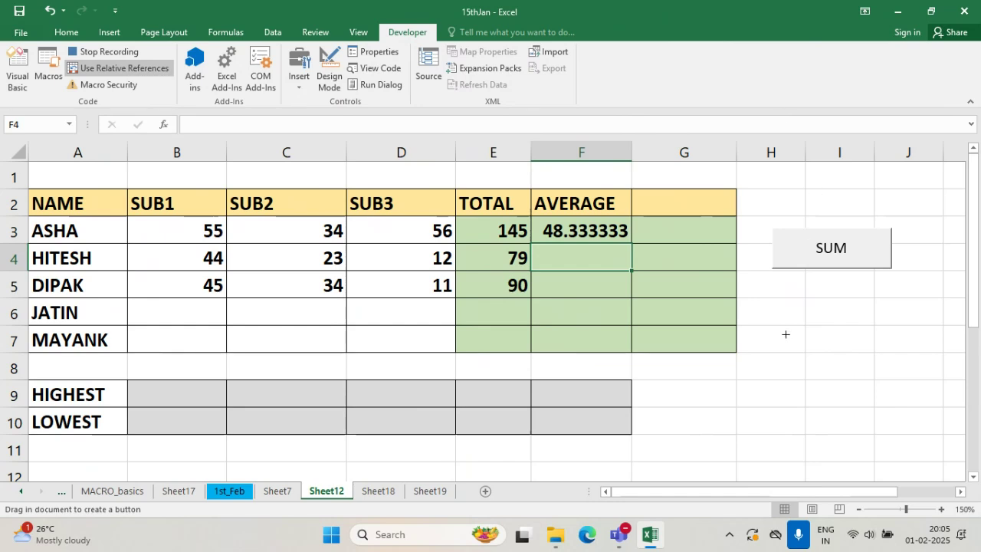
{"action": "left_click_drag", "start_coordinate": [776, 277], "coordinate": [894, 315]}
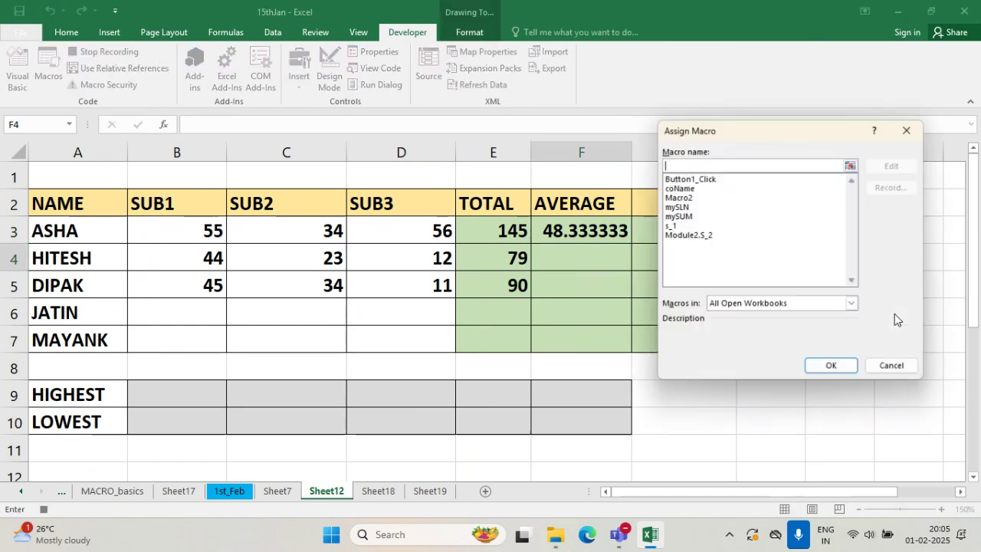
{"action": "left_click", "coordinate": [699, 236]}
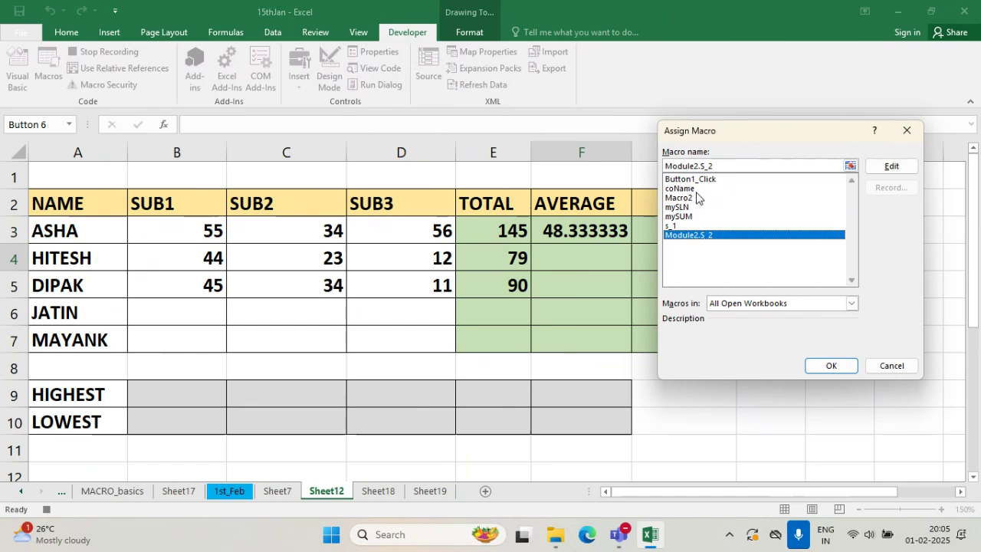
{"action": "left_click", "coordinate": [839, 365]}
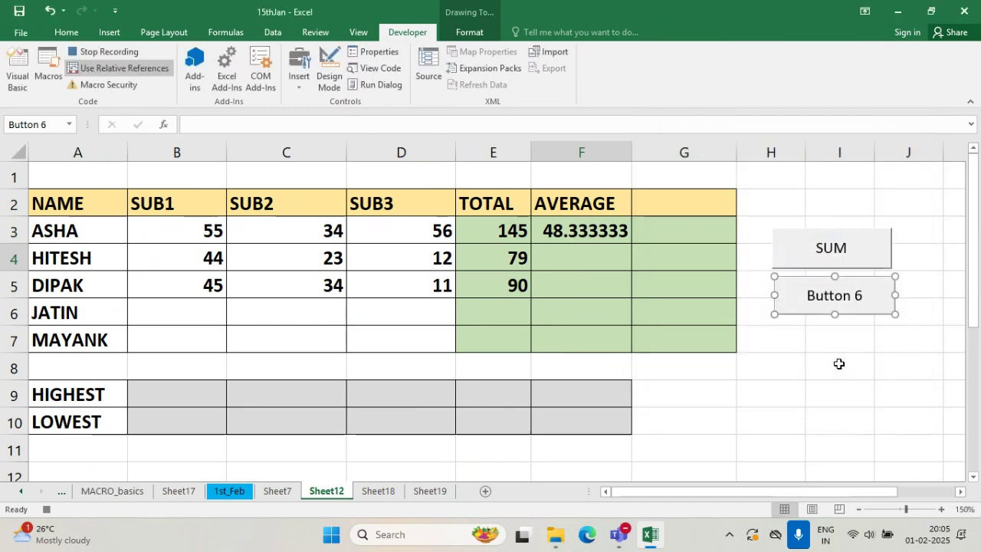
- Replace the new button's caption with AVERAGE
{"action": "left_click", "coordinate": [808, 295]}
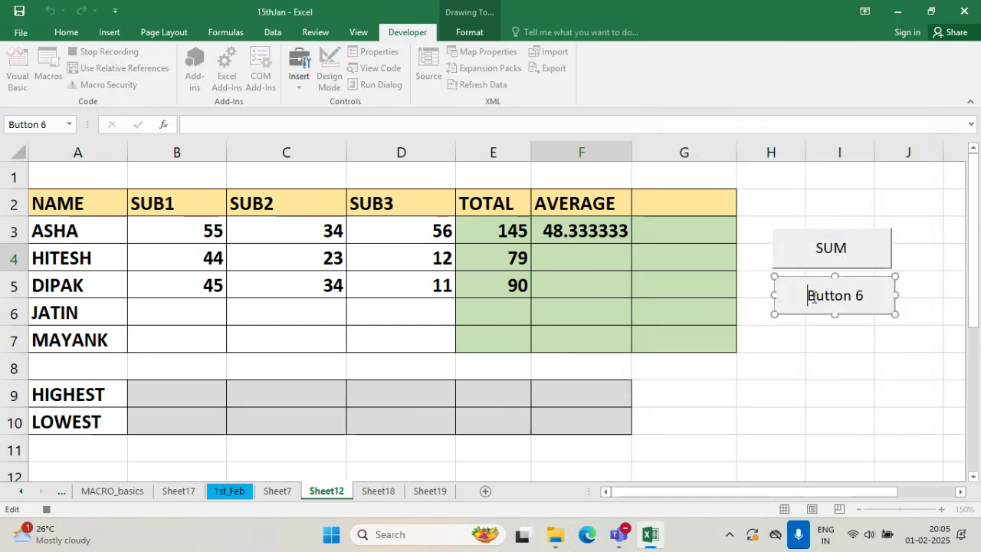
{"action": "left_click_drag", "start_coordinate": [808, 295], "coordinate": [870, 294]}
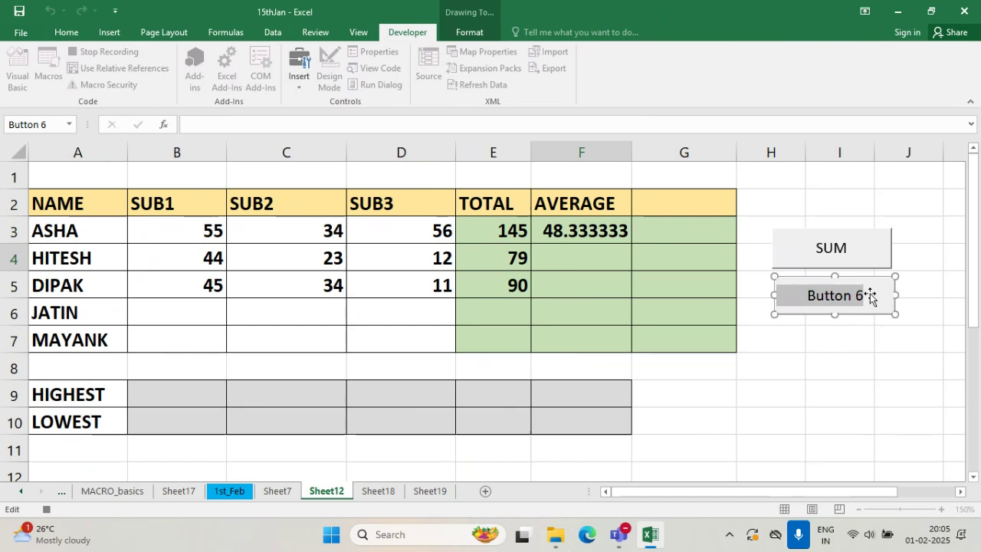
{"action": "type", "text": "AVERAGE"}
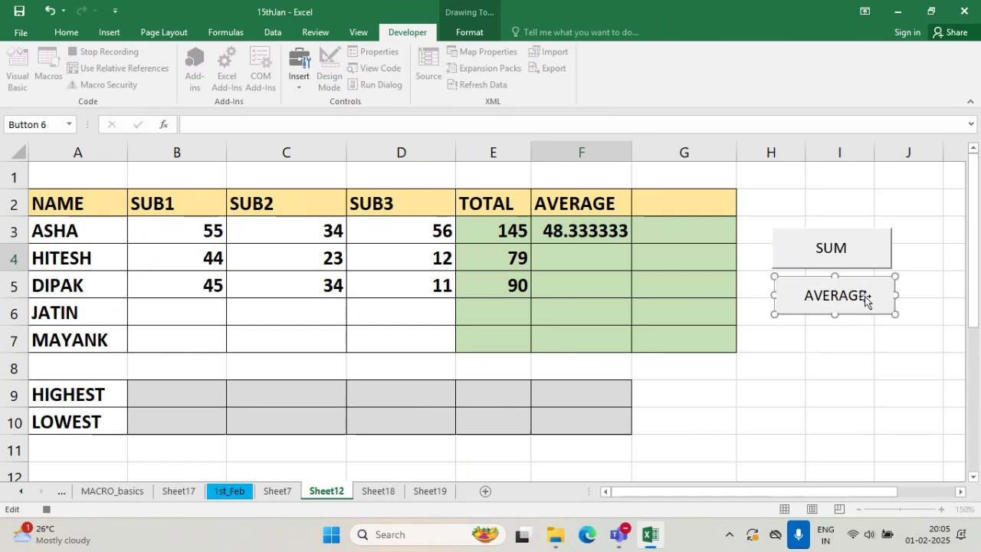
{"action": "left_click", "coordinate": [897, 366]}
- Select cell F4 and stop the macro recording
{"action": "left_click", "coordinate": [591, 261]}
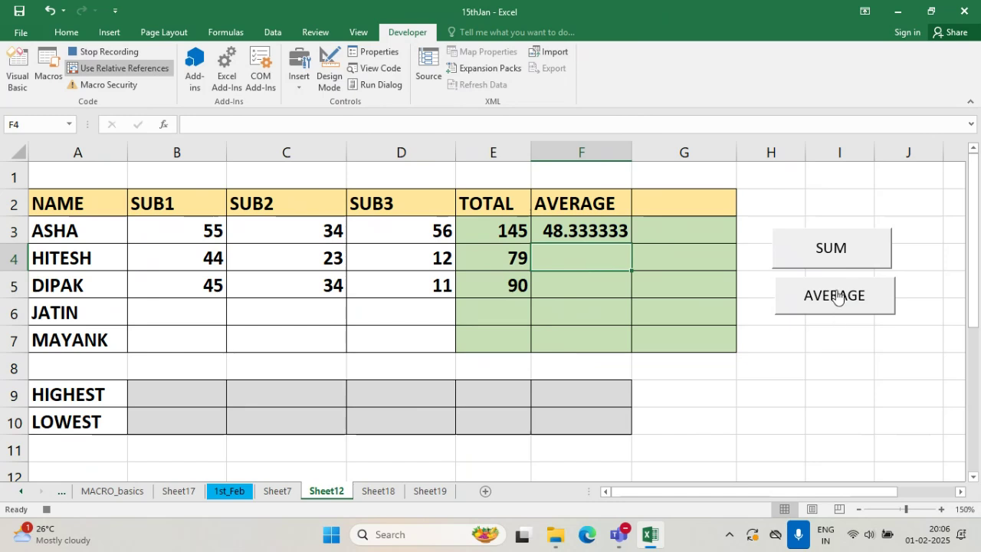
{"action": "left_click", "coordinate": [539, 226]}
{"action": "left_click", "coordinate": [566, 252]}
{"action": "left_click", "coordinate": [357, 32]}
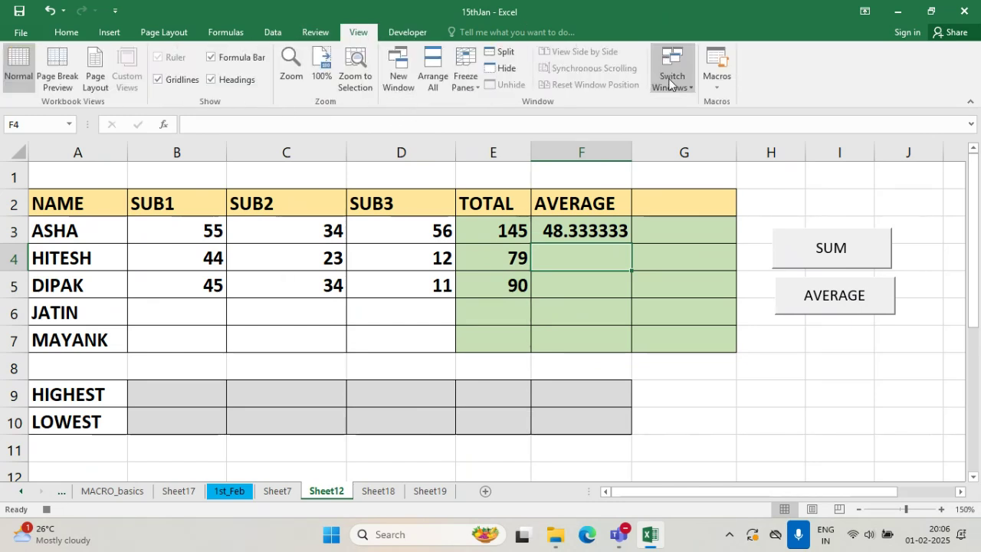
{"action": "left_click", "coordinate": [717, 86]}
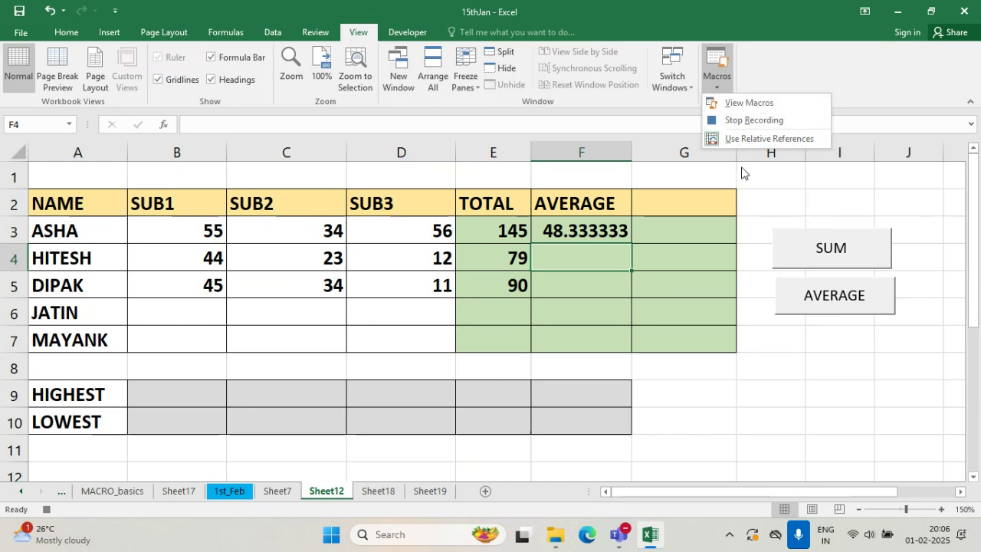
{"action": "left_click", "coordinate": [771, 120]}
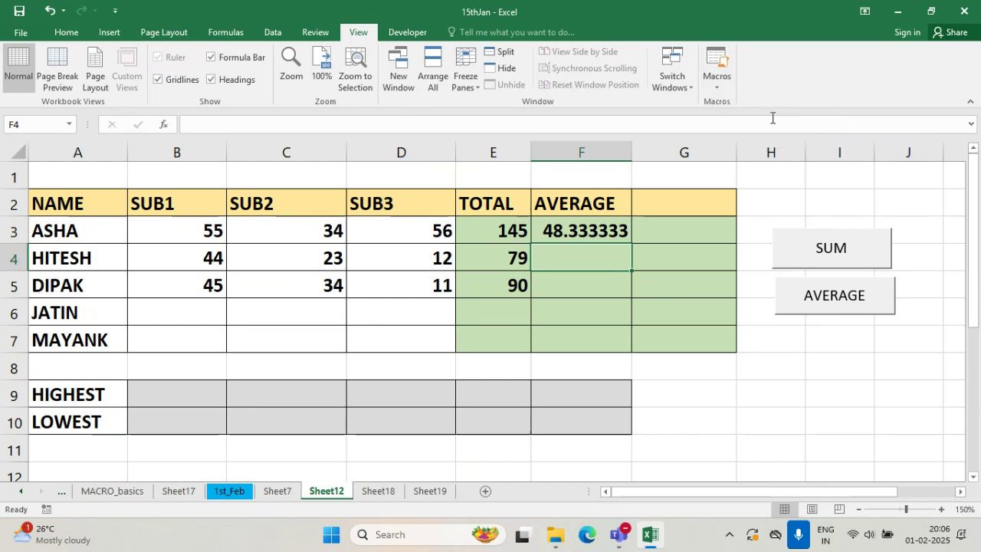
- Run the AVERAGE button's macro on cell H10
{"action": "left_click", "coordinate": [793, 423]}
{"action": "left_click", "coordinate": [778, 312]}
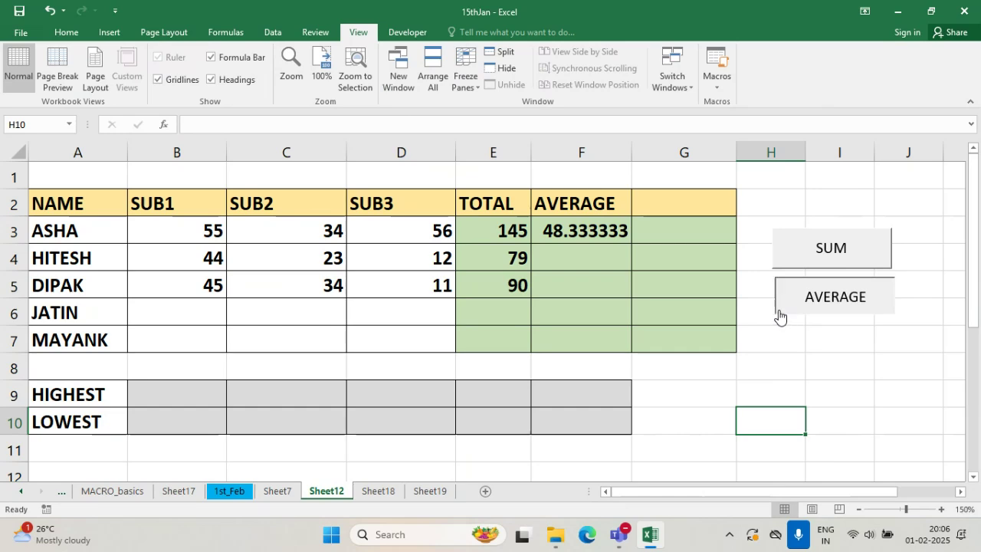
{"action": "right_click", "coordinate": [778, 313]}
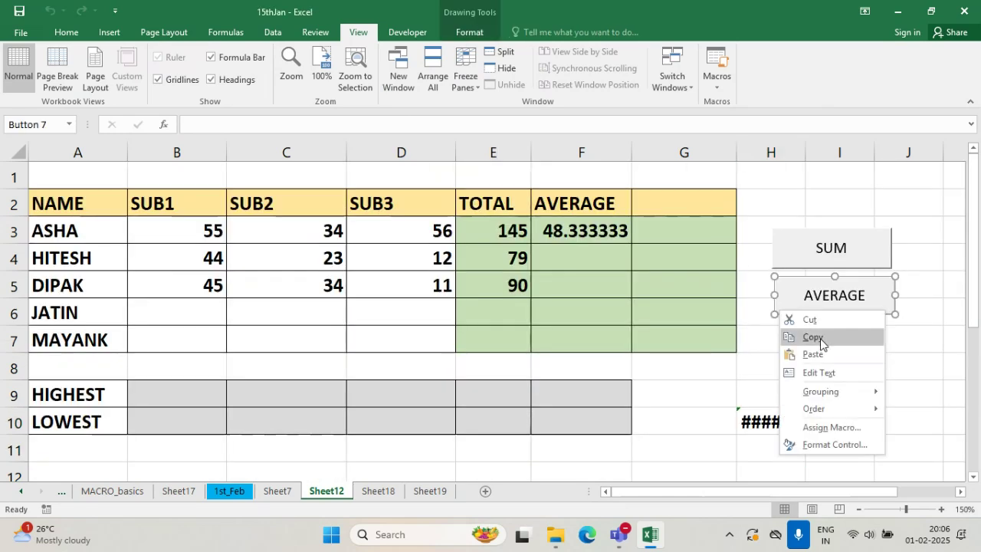
{"action": "key", "text": "Escape"}
{"action": "key", "text": "Escape"}
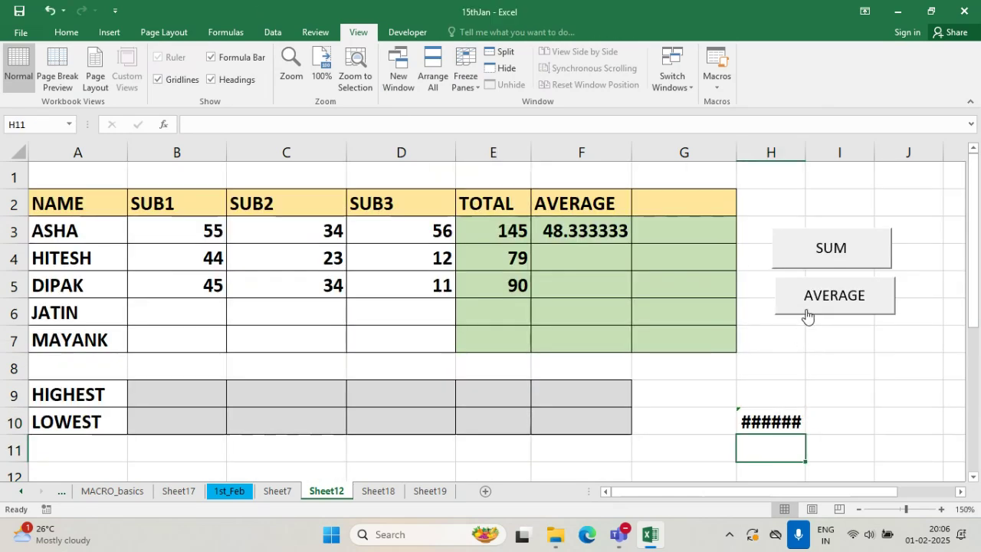
- Cut the AVERAGE button from the sheet and clear the formula in cell H10
{"action": "right_click", "coordinate": [805, 311]}
{"action": "left_click", "coordinate": [835, 318]}
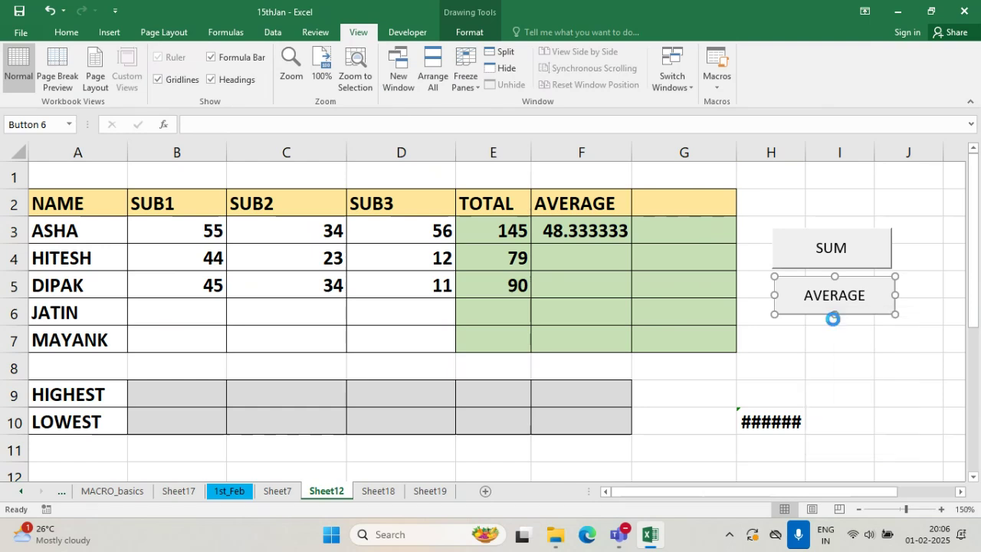
{"action": "left_click", "coordinate": [793, 350]}
{"action": "left_click", "coordinate": [770, 422]}
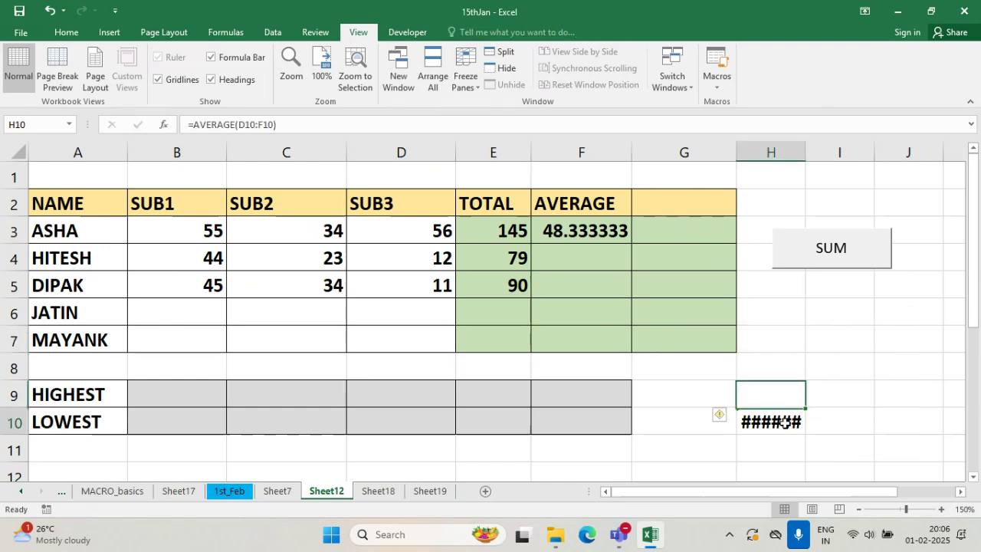
{"action": "key", "text": "Delete"}
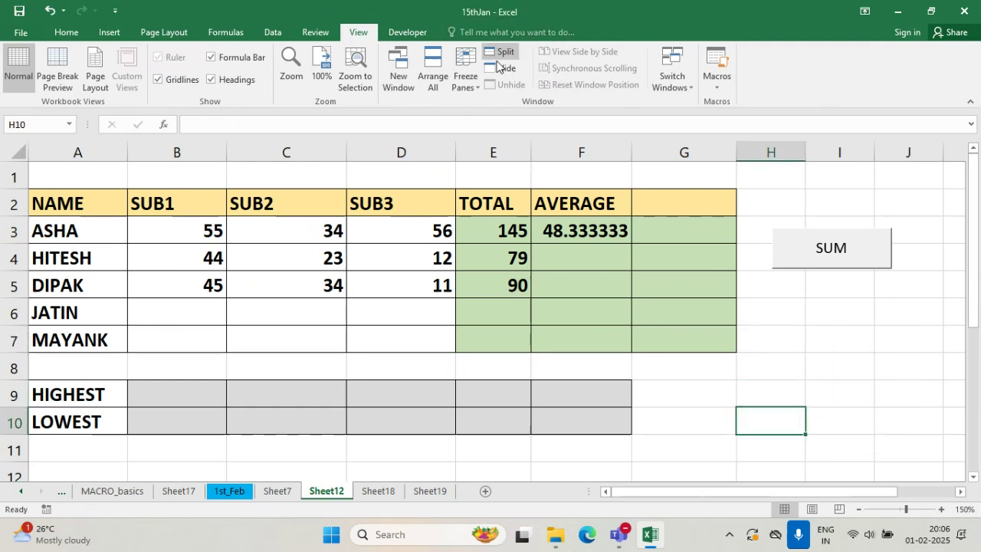
- Delete the macro Module2.S_2 from the workbook
{"action": "left_click", "coordinate": [719, 81]}
{"action": "left_click", "coordinate": [754, 107]}
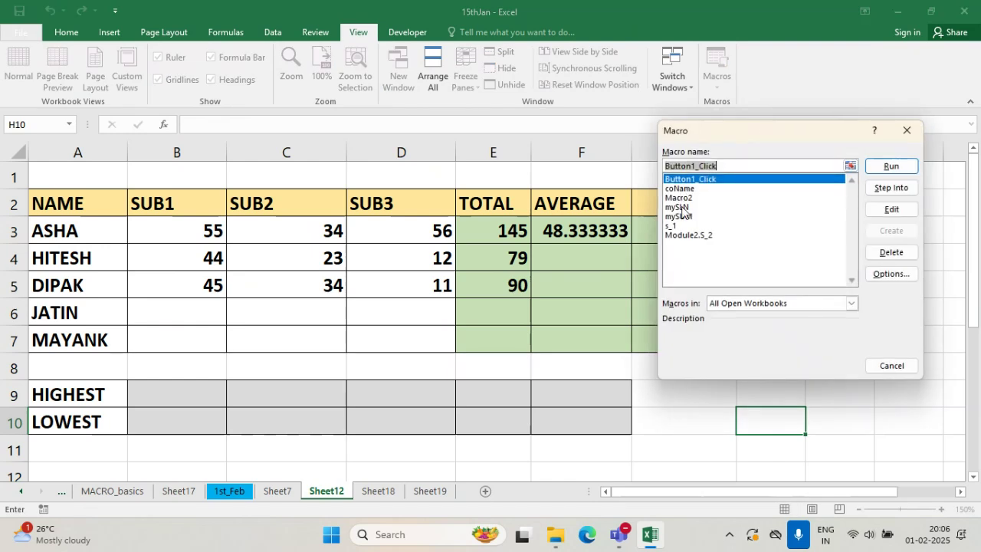
{"action": "left_click", "coordinate": [688, 235]}
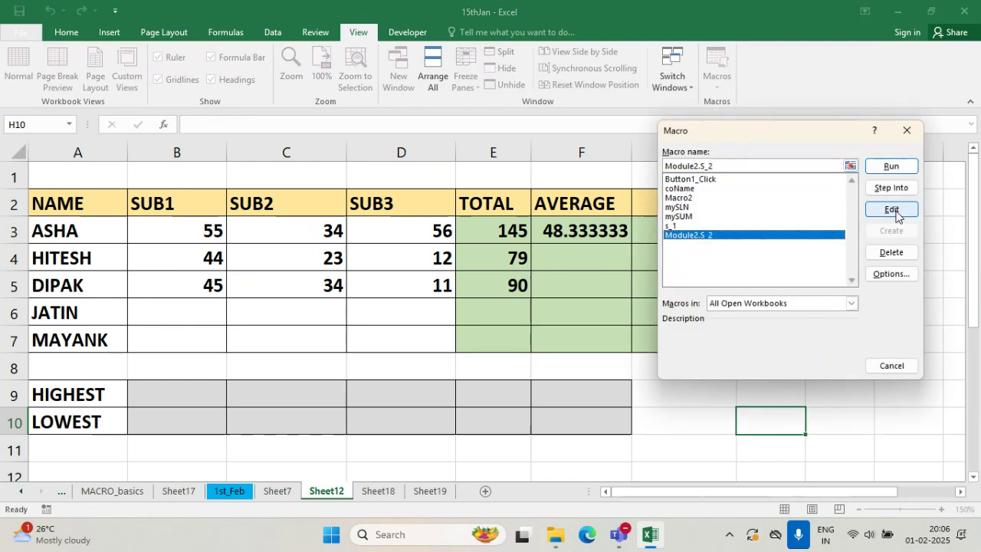
{"action": "left_click", "coordinate": [891, 252]}
{"action": "left_click", "coordinate": [468, 305]}
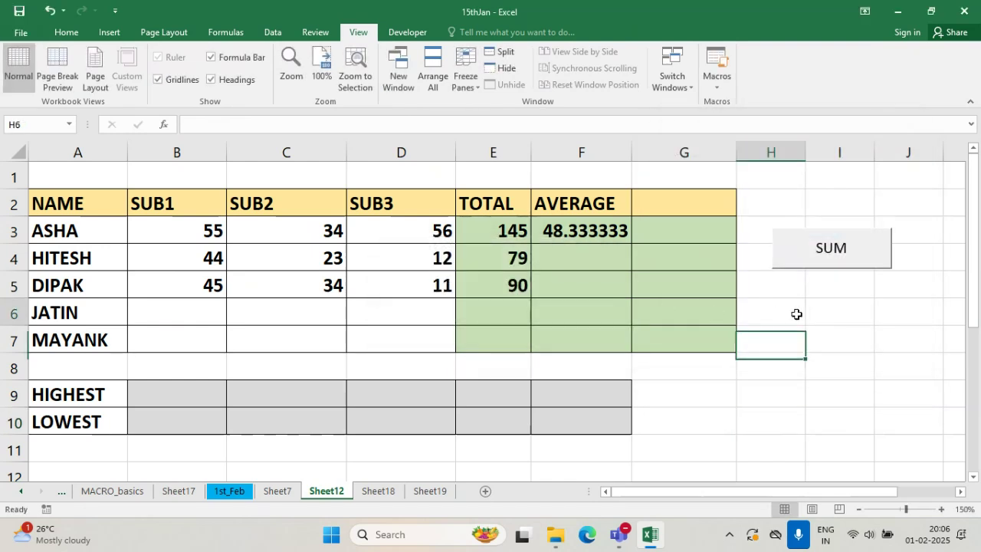
- Clear the average formula from cell F3
{"action": "left_click", "coordinate": [795, 313]}
{"action": "left_click", "coordinate": [568, 259]}
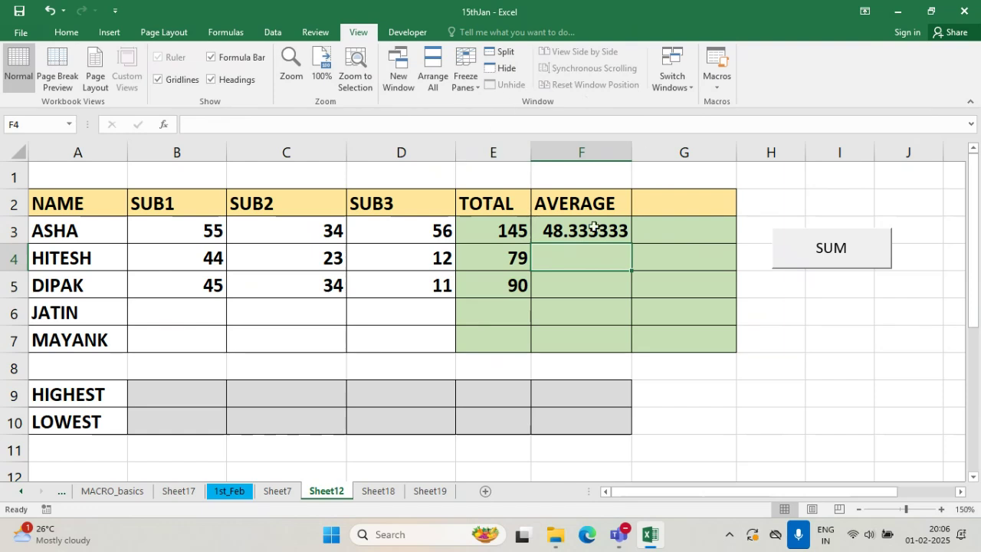
{"action": "left_click", "coordinate": [587, 231]}
{"action": "key", "text": "Delete"}
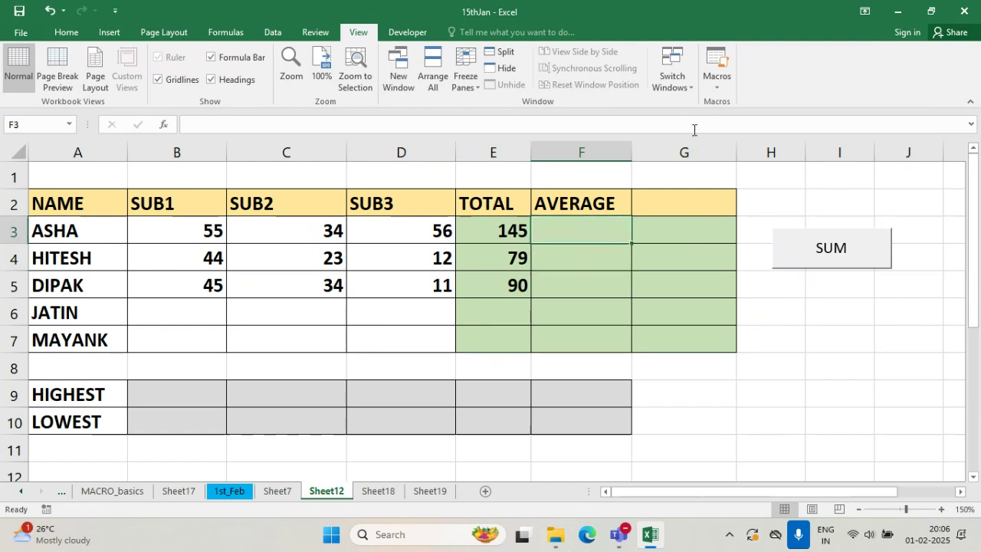
- Start recording a new macro named S_2 from cell F3, stored in this workbook
{"action": "left_click", "coordinate": [718, 84]}
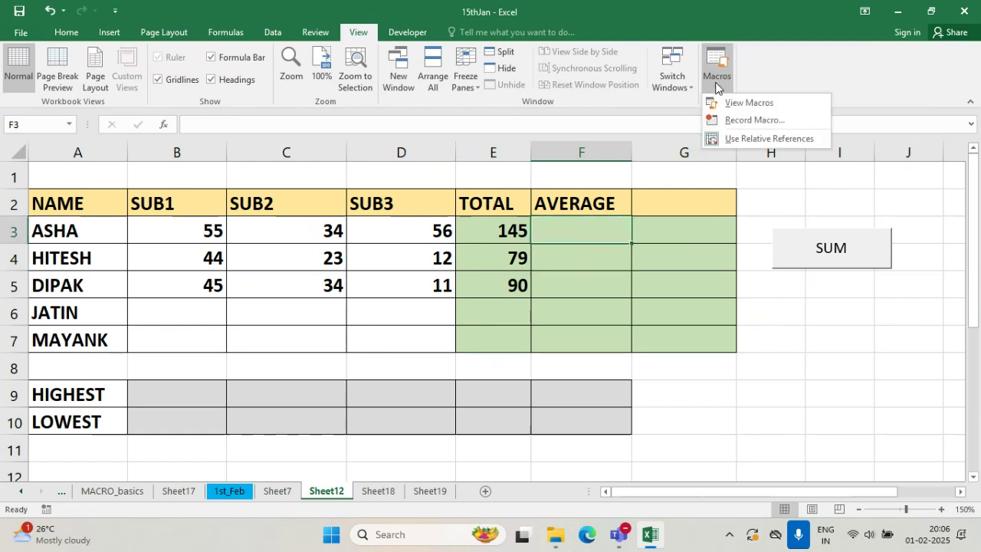
{"action": "left_click", "coordinate": [789, 125]}
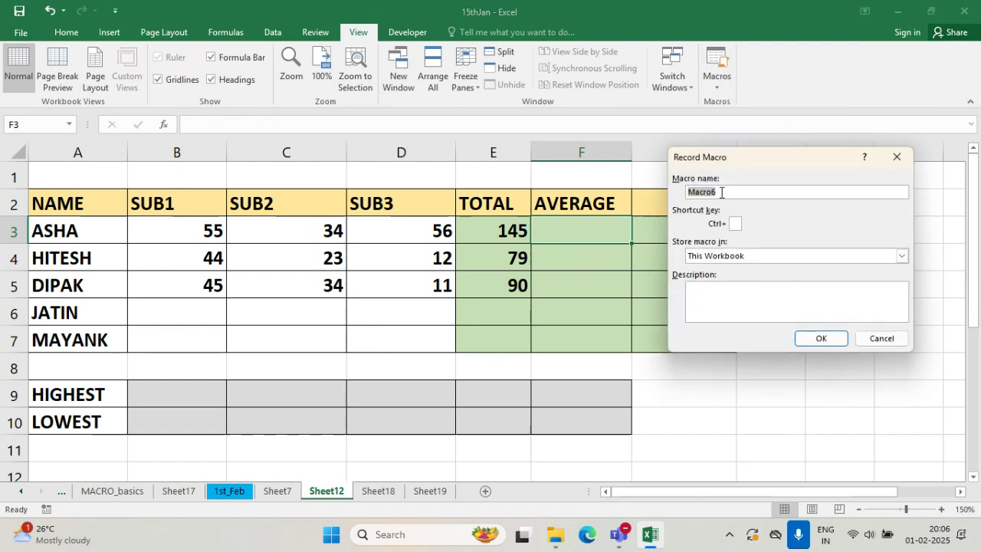
{"action": "type", "text": "S_2"}
{"action": "left_click", "coordinate": [820, 339]}
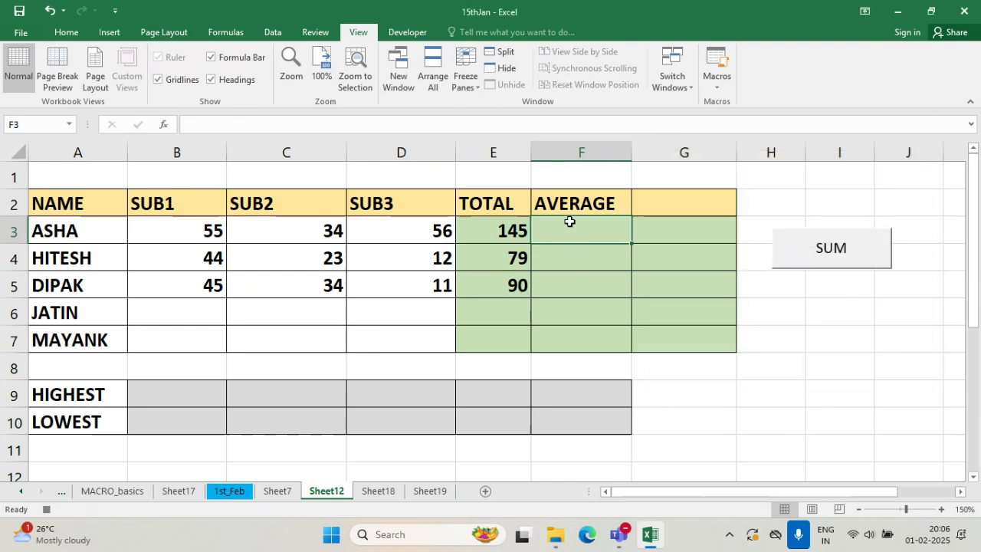
- Enter =AVERAGE(B3:D3) in cell F3 to average ASHA's marks, and stop recording the macro
{"action": "type", "text": "=AVERA"}
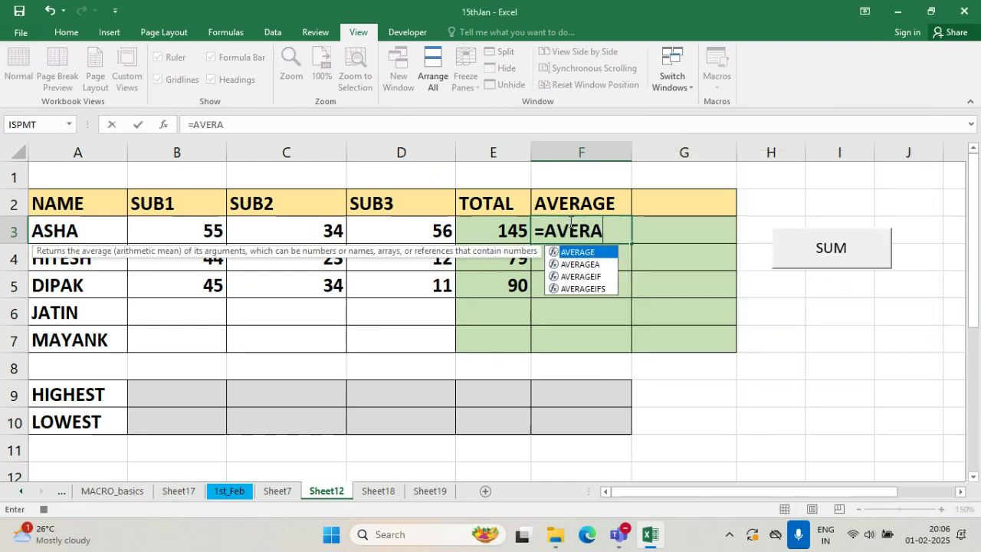
{"action": "type", "text": "GE("}
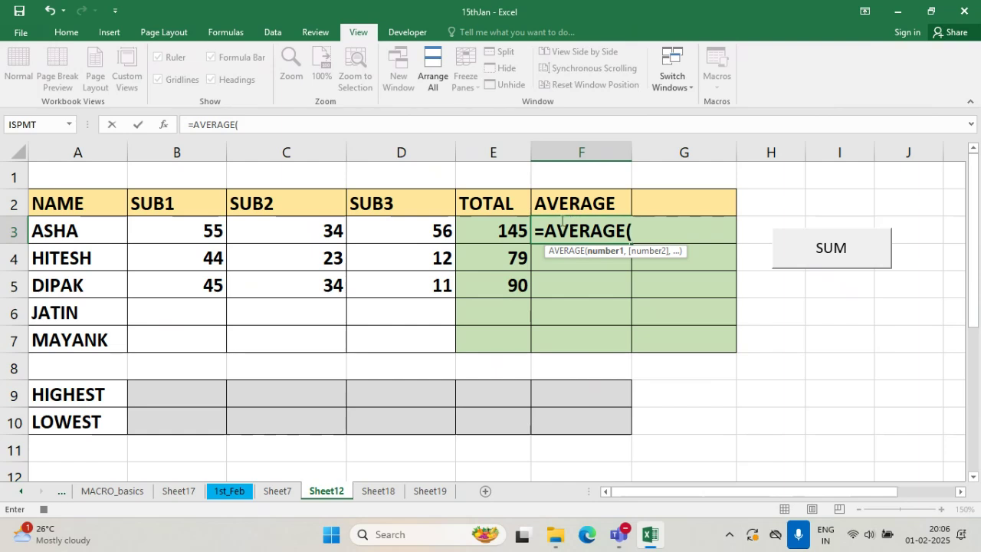
{"action": "left_click_drag", "start_coordinate": [170, 232], "coordinate": [385, 230]}
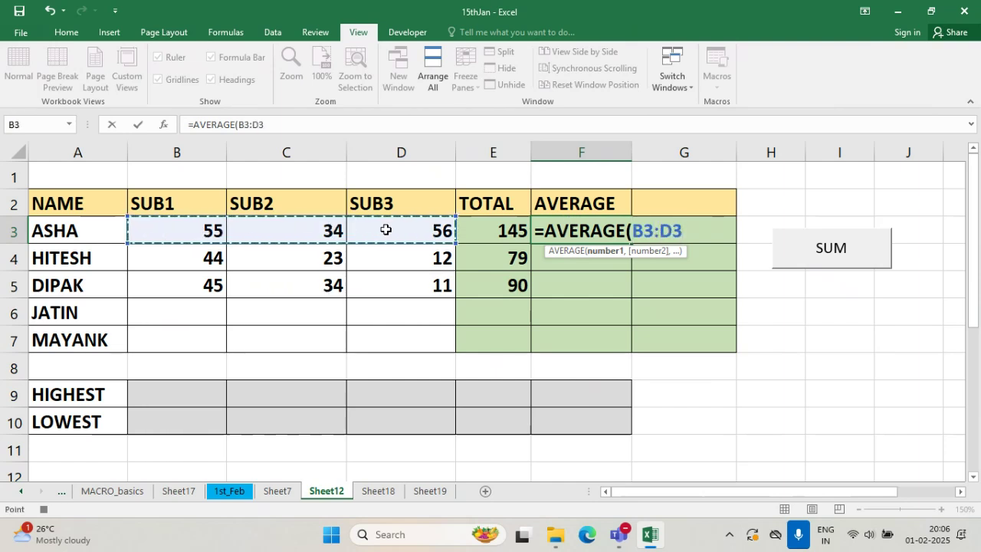
{"action": "key", "text": "Return"}
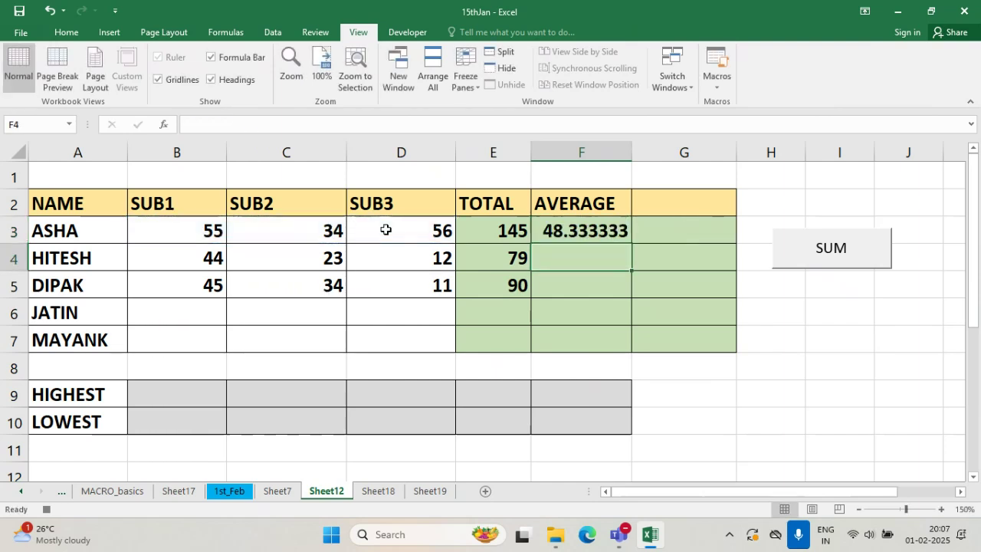
{"action": "left_click", "coordinate": [728, 85]}
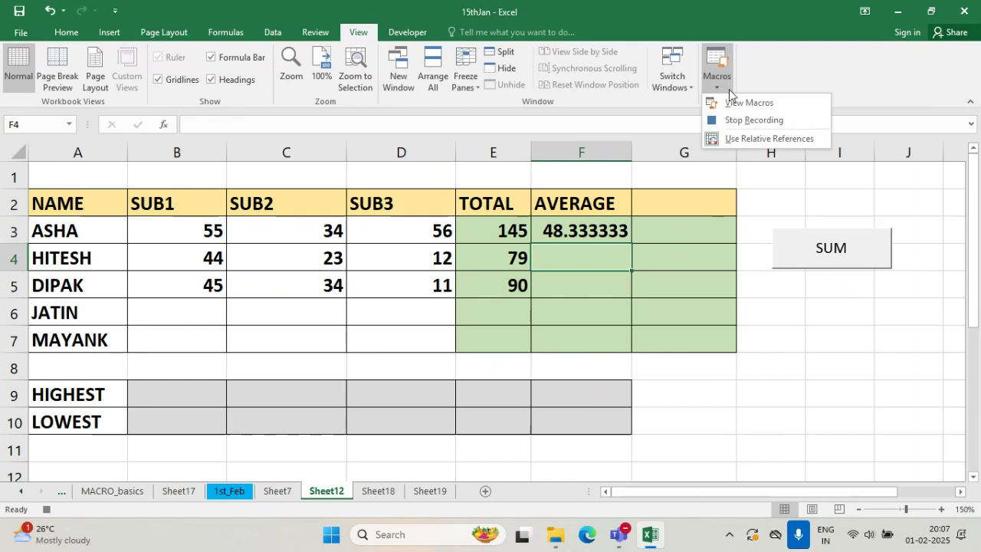
{"action": "left_click", "coordinate": [762, 121]}
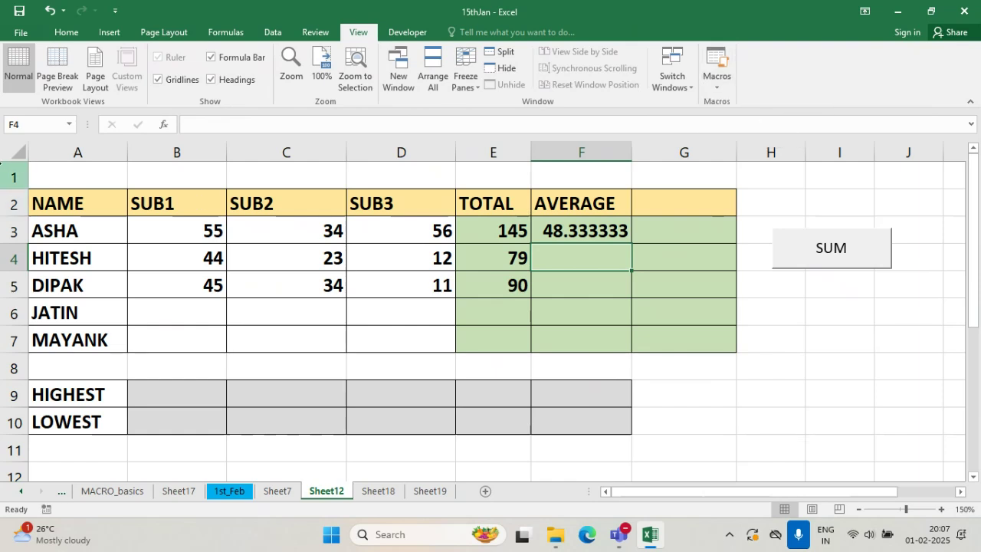
- Add a form control button below the SUM button and assign the macro Module2.S_2 to it
{"action": "left_click", "coordinate": [414, 33]}
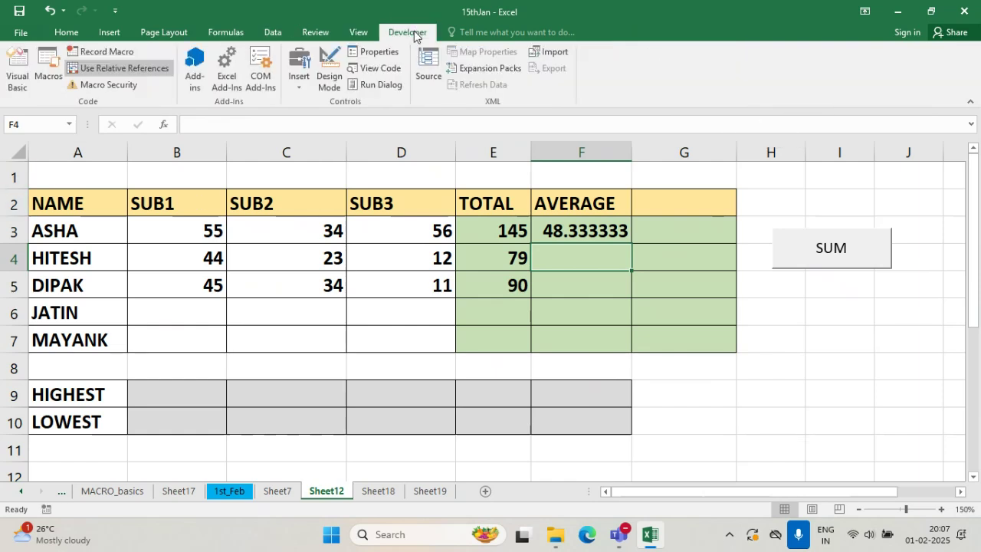
{"action": "left_click", "coordinate": [299, 70]}
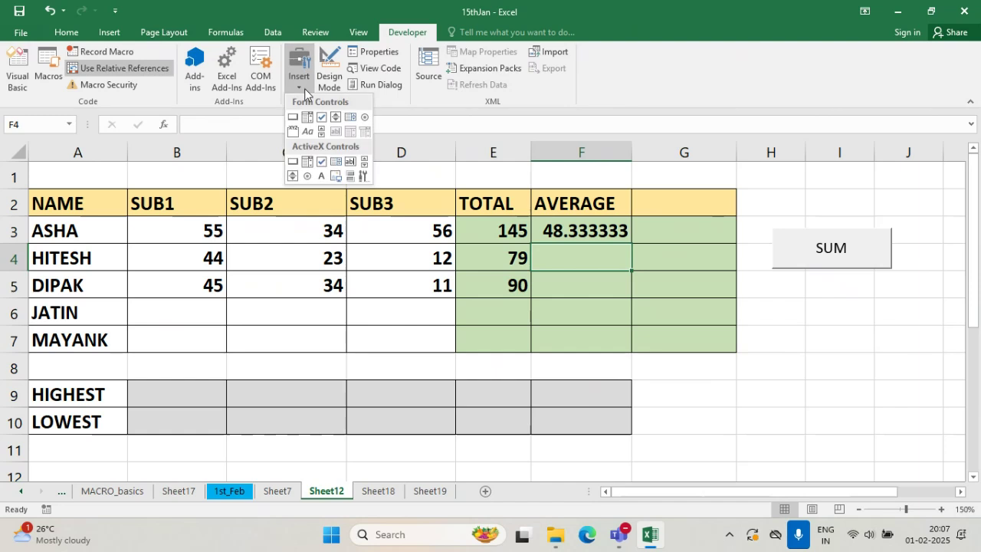
{"action": "left_click", "coordinate": [292, 119]}
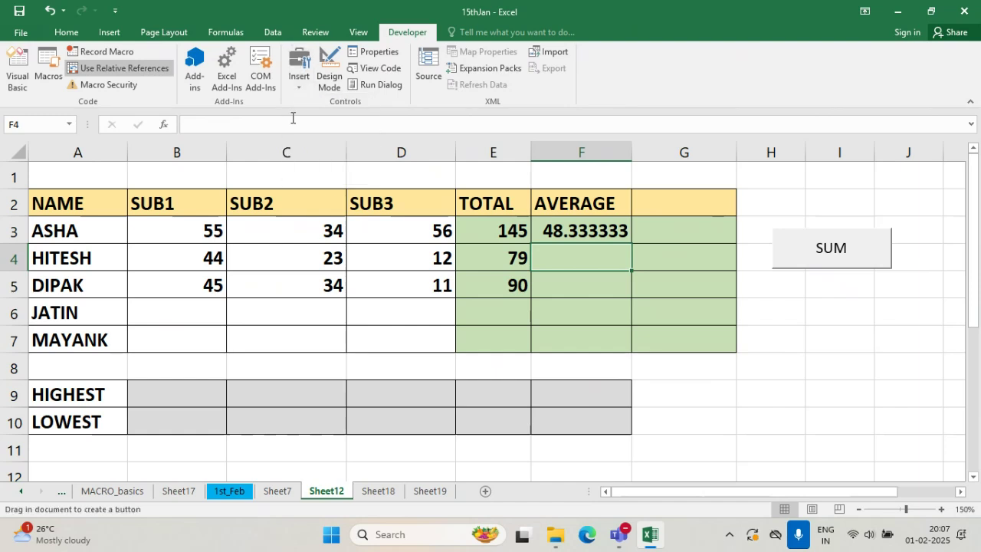
{"action": "left_click_drag", "start_coordinate": [774, 279], "coordinate": [889, 312]}
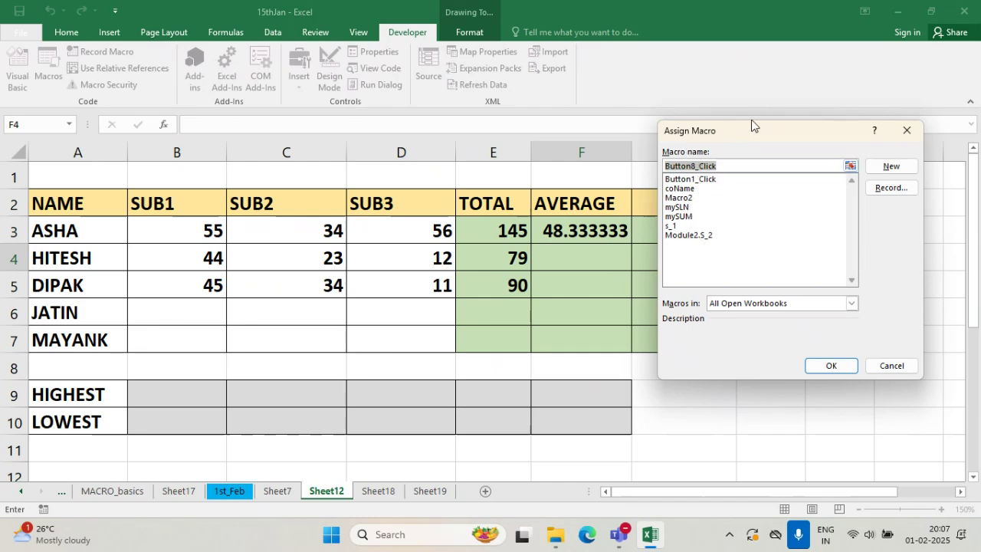
{"action": "left_click_drag", "start_coordinate": [756, 129], "coordinate": [758, 126]}
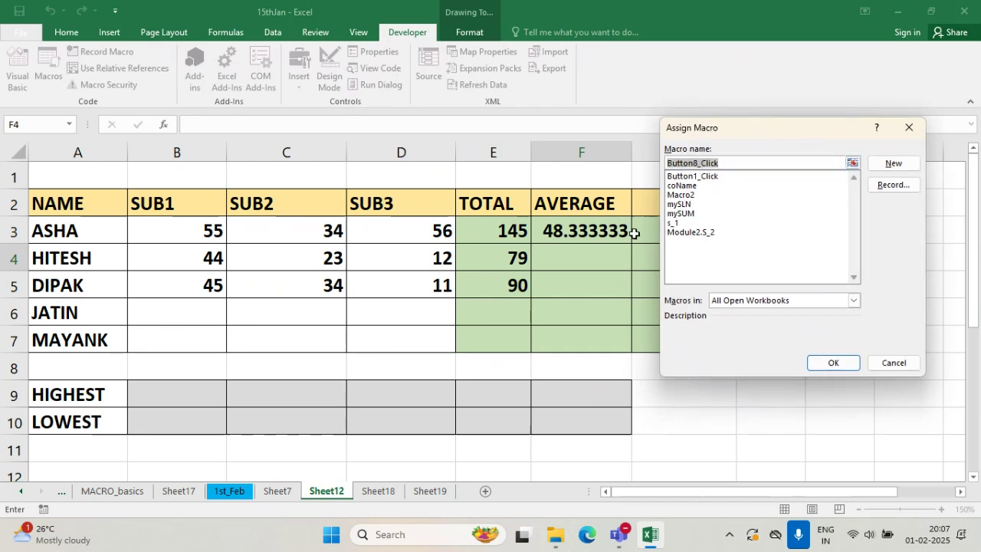
{"action": "left_click", "coordinate": [697, 233]}
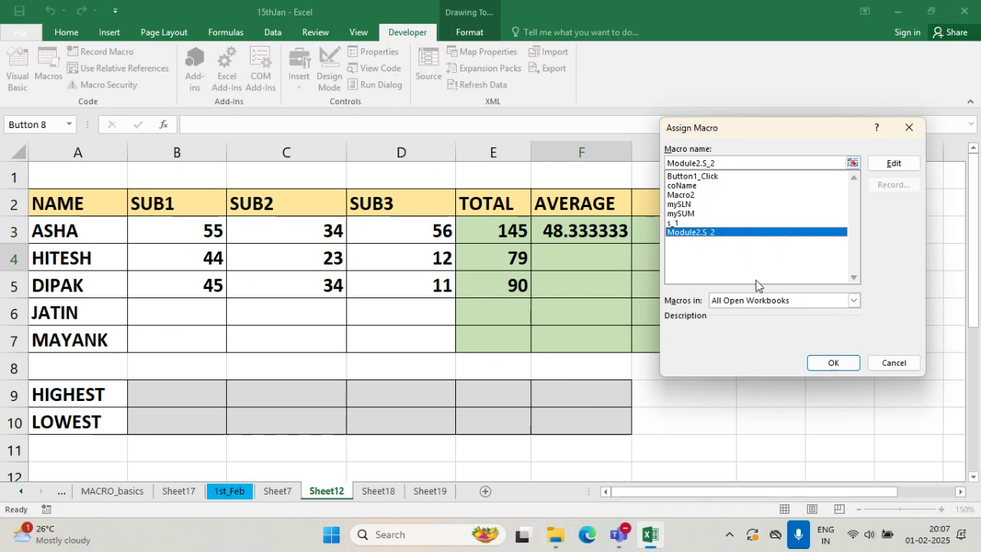
{"action": "left_click", "coordinate": [843, 363]}
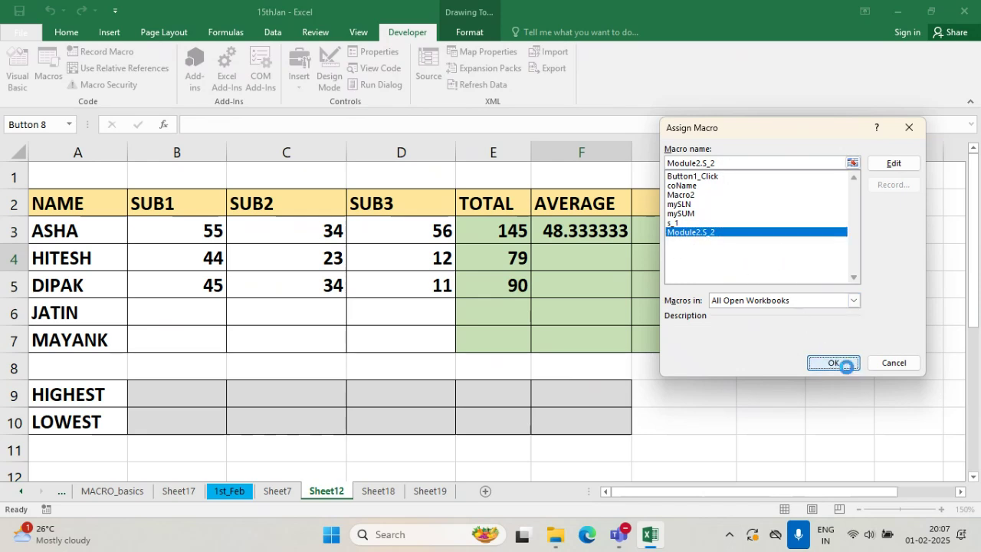
{"action": "left_click", "coordinate": [845, 371]}
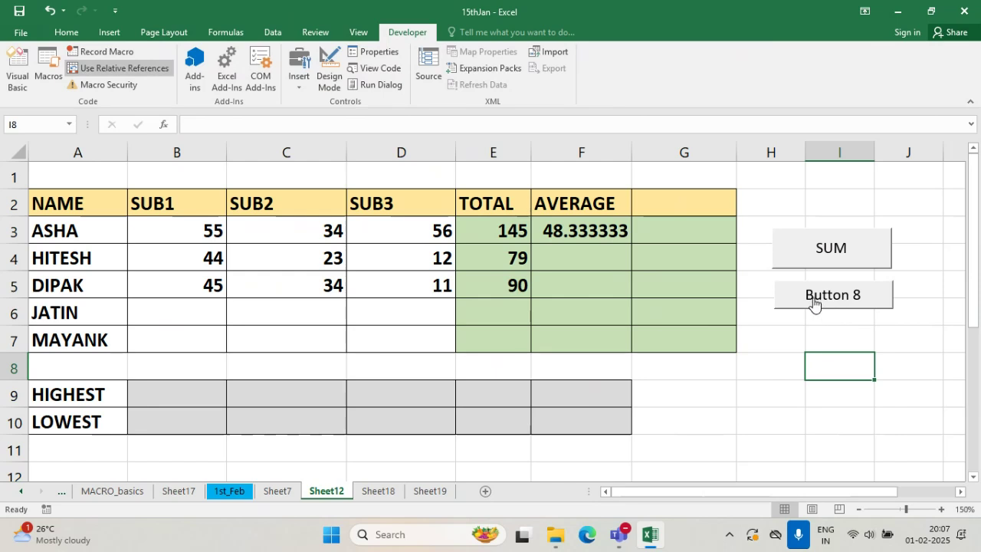
- Run the new button's average macro on cells F4 and F5 for HITESH and DIPAK, and check the formula in F4
{"action": "left_click", "coordinate": [591, 257]}
{"action": "left_click", "coordinate": [797, 307]}
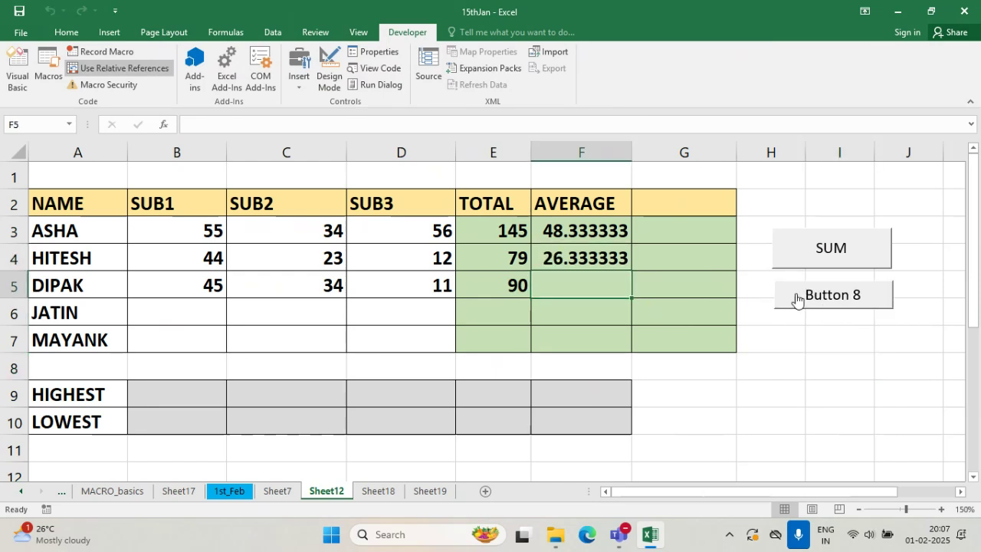
{"action": "left_click", "coordinate": [599, 263]}
{"action": "left_click", "coordinate": [600, 282]}
{"action": "left_click", "coordinate": [818, 305]}
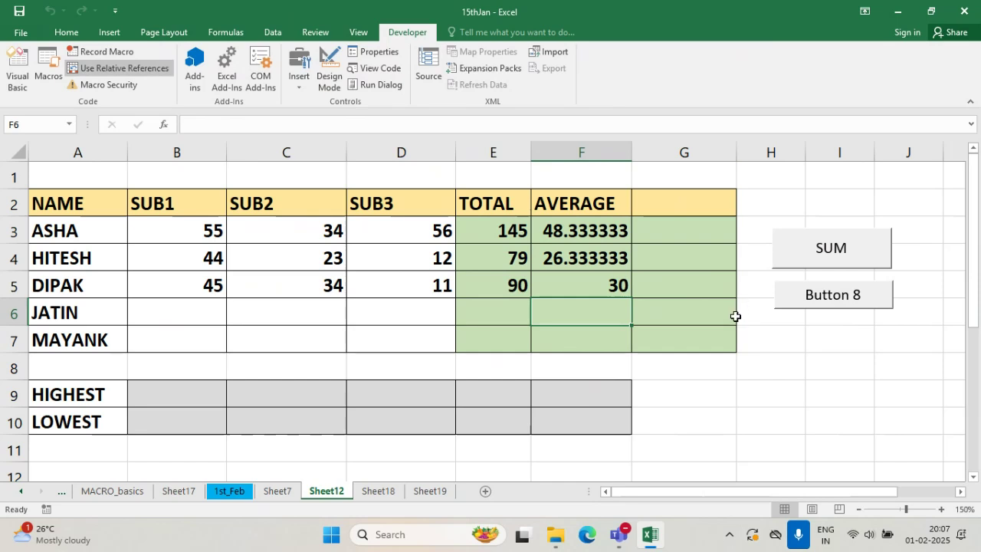
{"action": "left_click", "coordinate": [574, 258]}
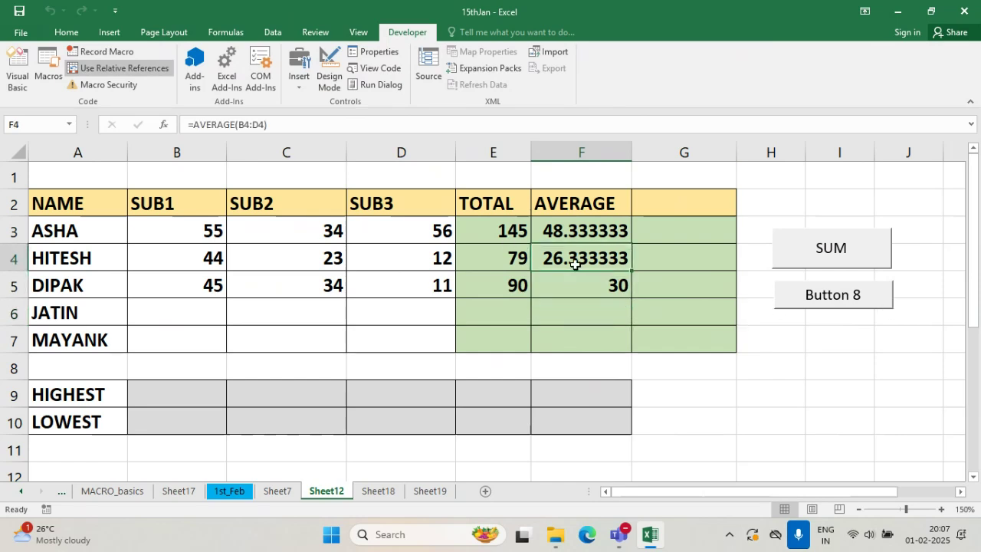
{"action": "left_click", "coordinate": [829, 301]}
- Change the caption of the button below SUM to AVERAGE
{"action": "right_click", "coordinate": [815, 302]}
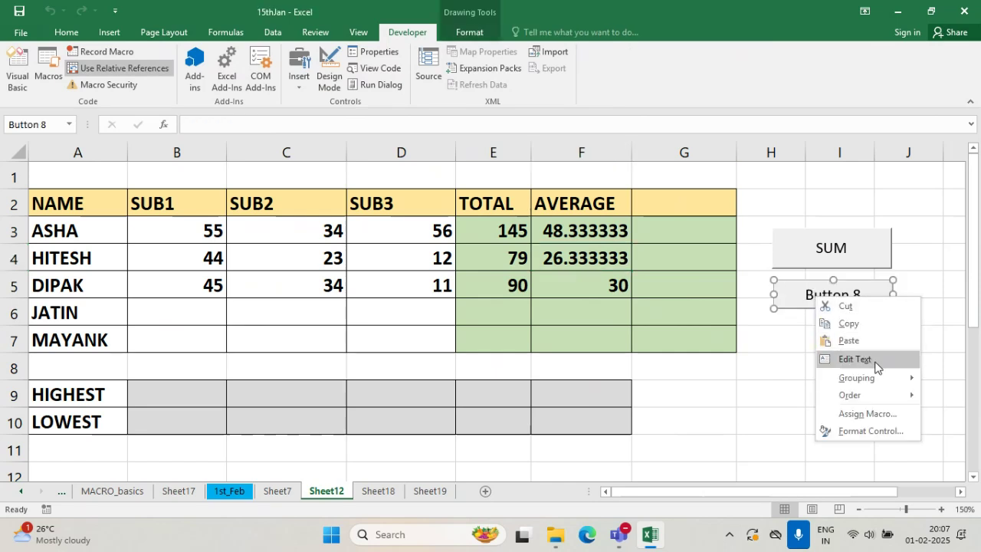
{"action": "left_click", "coordinate": [875, 360]}
{"action": "key", "text": "Delete"}
{"action": "key", "text": "Delete"}
{"action": "key", "text": "Delete"}
{"action": "key", "text": "Delete"}
{"action": "key", "text": "Delete"}
{"action": "key", "text": "Delete"}
{"action": "key", "text": "Delete"}
{"action": "key", "text": "Delete"}
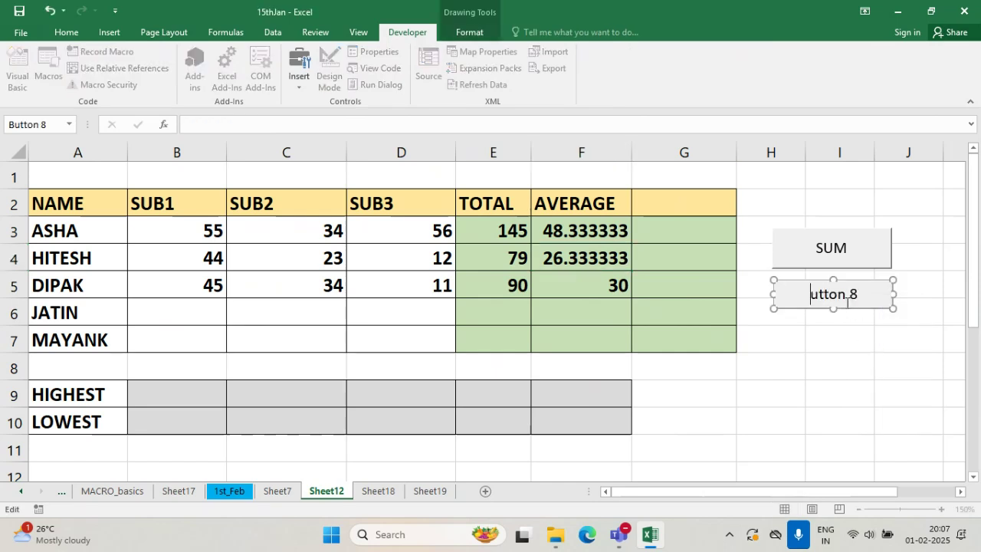
{"action": "type", "text": "AVERAGE"}
{"action": "left_click", "coordinate": [895, 347]}
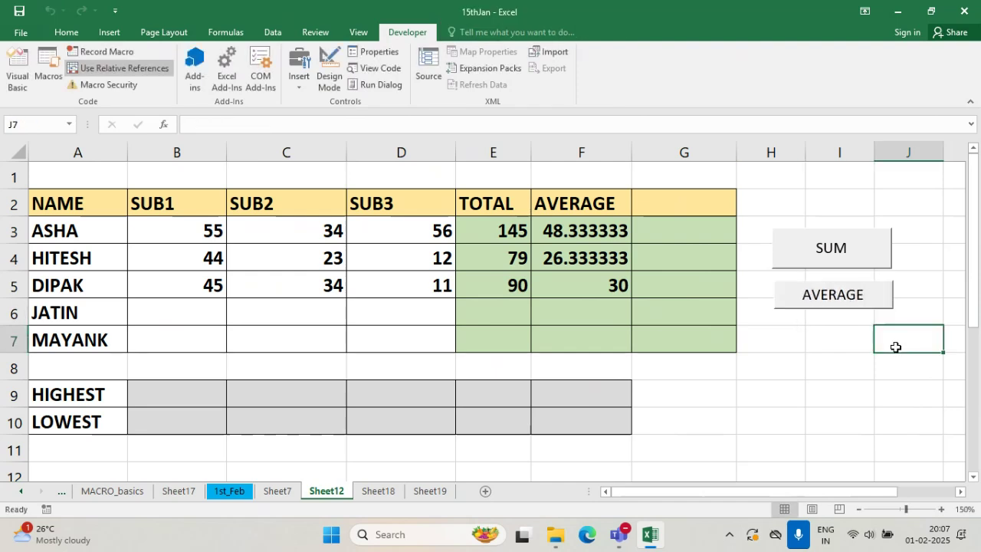
{"action": "left_click_drag", "start_coordinate": [762, 221], "coordinate": [918, 343]}
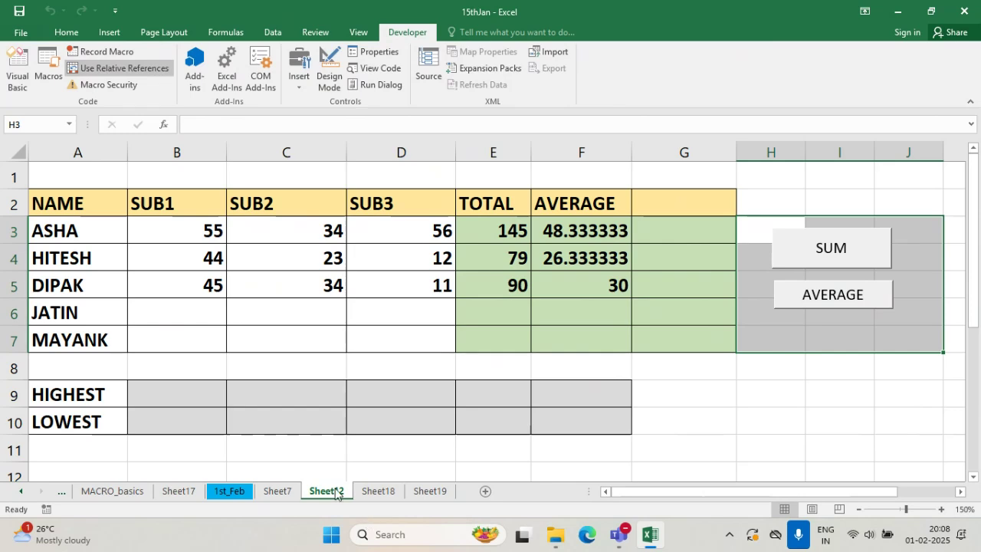
- Switch to the Class of MS Office meeting in Microsoft Teams and read through the attendees' questions in the live event Q&A
{"action": "mouse_move", "coordinate": [620, 534]}
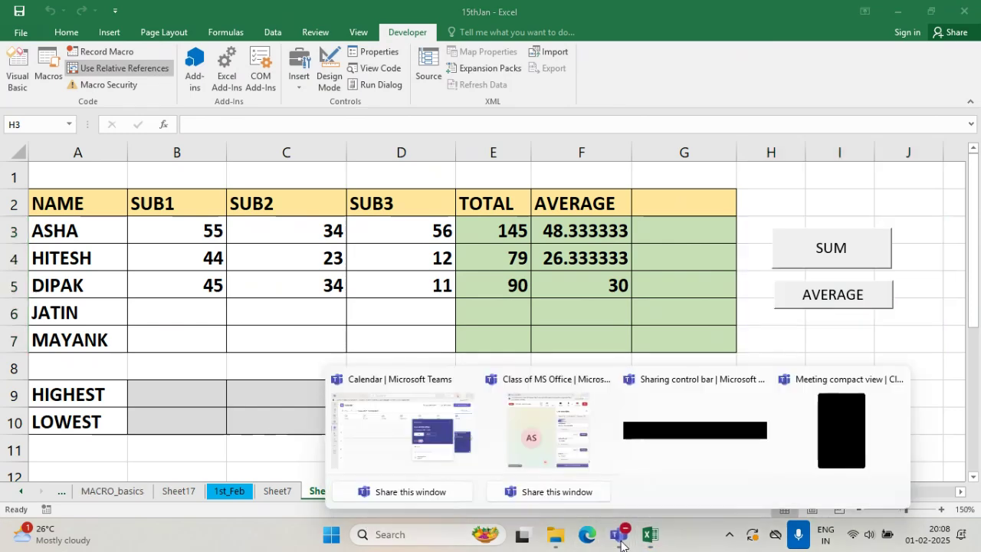
{"action": "left_click", "coordinate": [571, 425]}
{"action": "scroll", "coordinate": [825, 387], "scroll_direction": "down", "scroll_amount": 3}
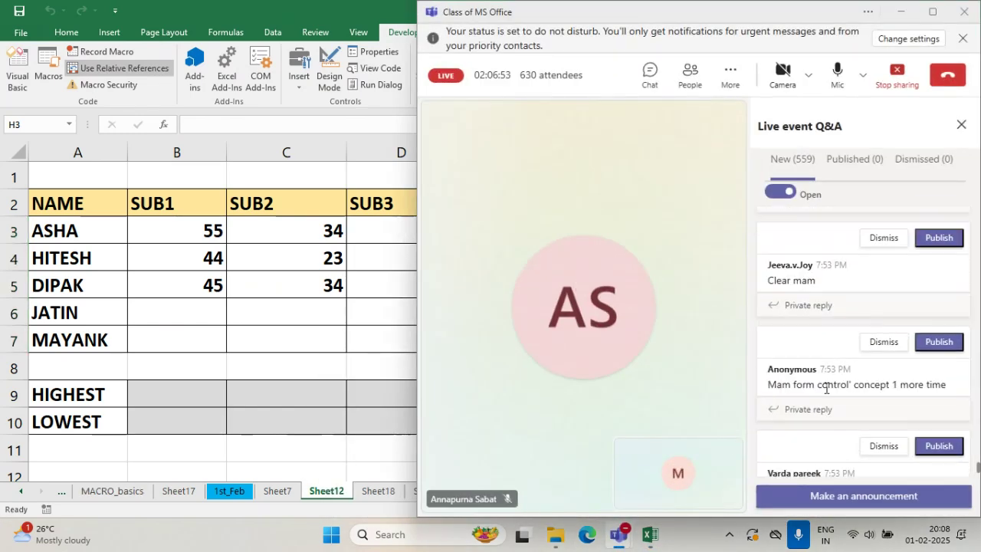
{"action": "scroll", "coordinate": [825, 388], "scroll_direction": "down", "scroll_amount": 5}
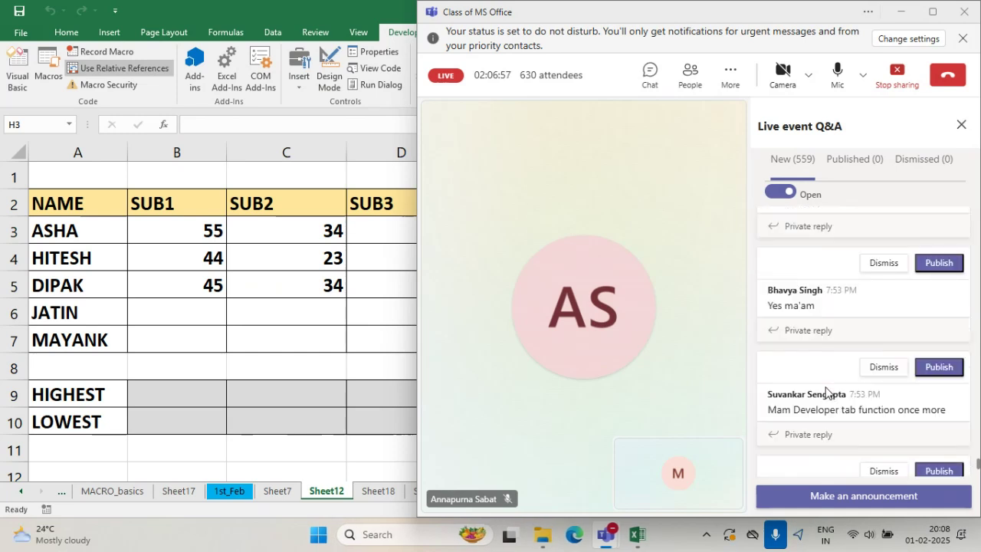
{"action": "scroll", "coordinate": [825, 390], "scroll_direction": "down", "scroll_amount": 5}
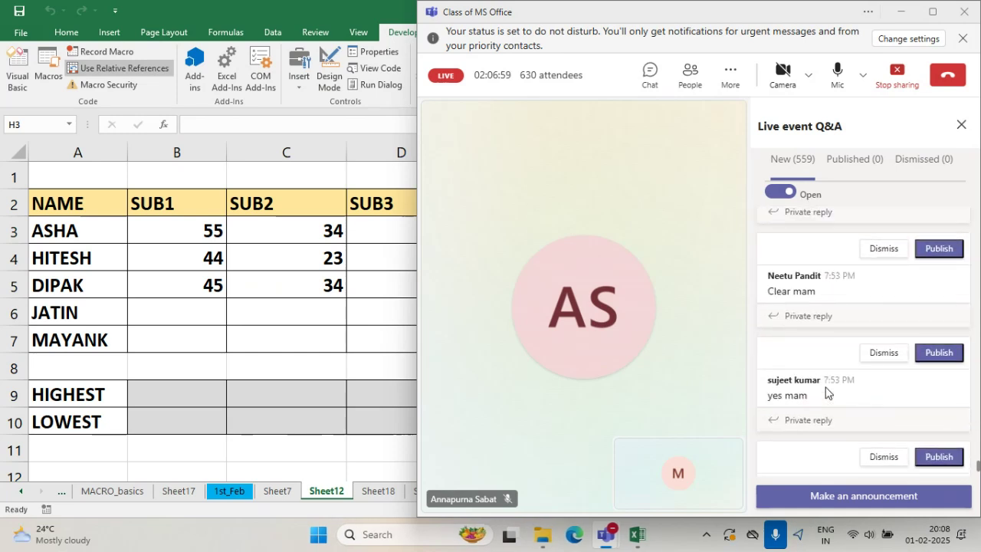
{"action": "scroll", "coordinate": [825, 391], "scroll_direction": "down", "scroll_amount": 4}
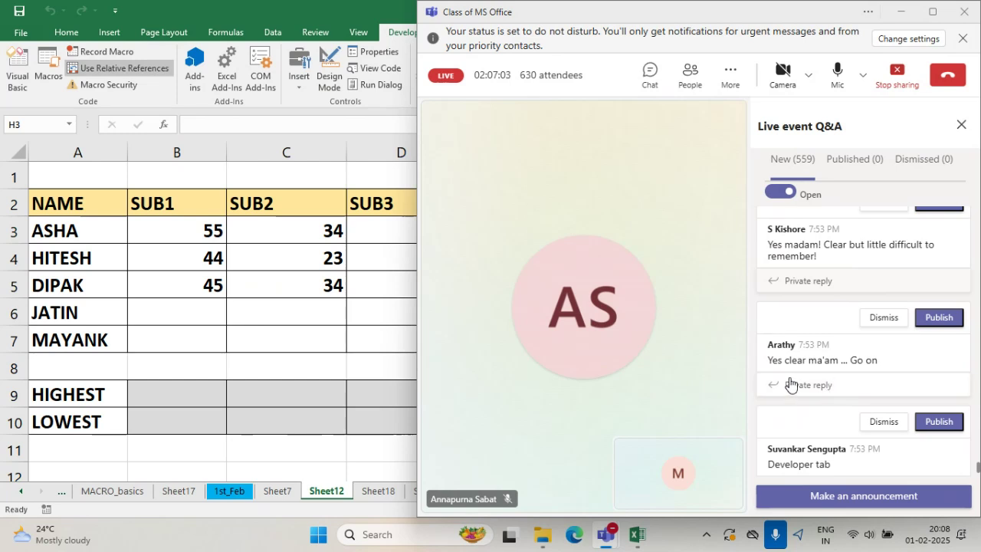
{"action": "scroll", "coordinate": [833, 349], "scroll_direction": "down", "scroll_amount": 3}
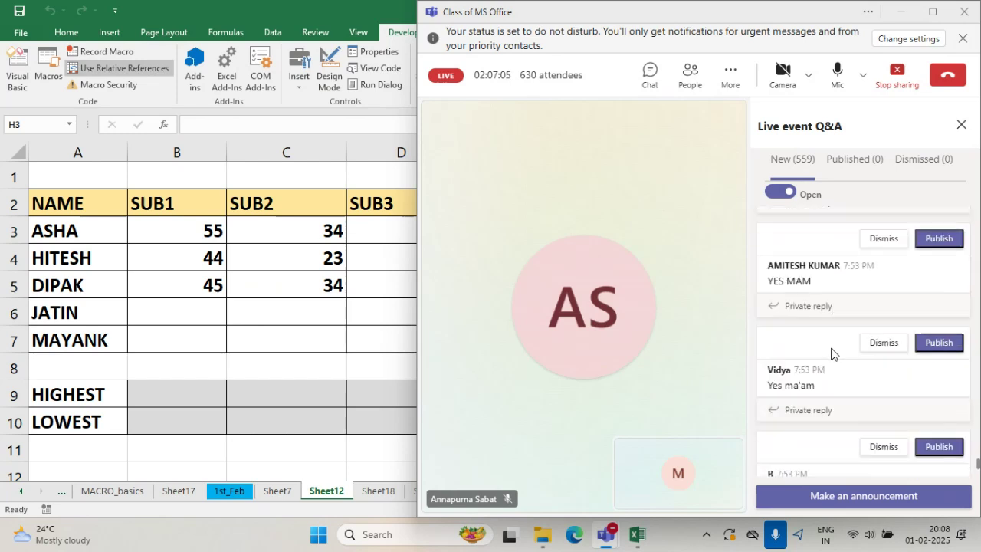
{"action": "scroll", "coordinate": [857, 325], "scroll_direction": "down", "scroll_amount": 3}
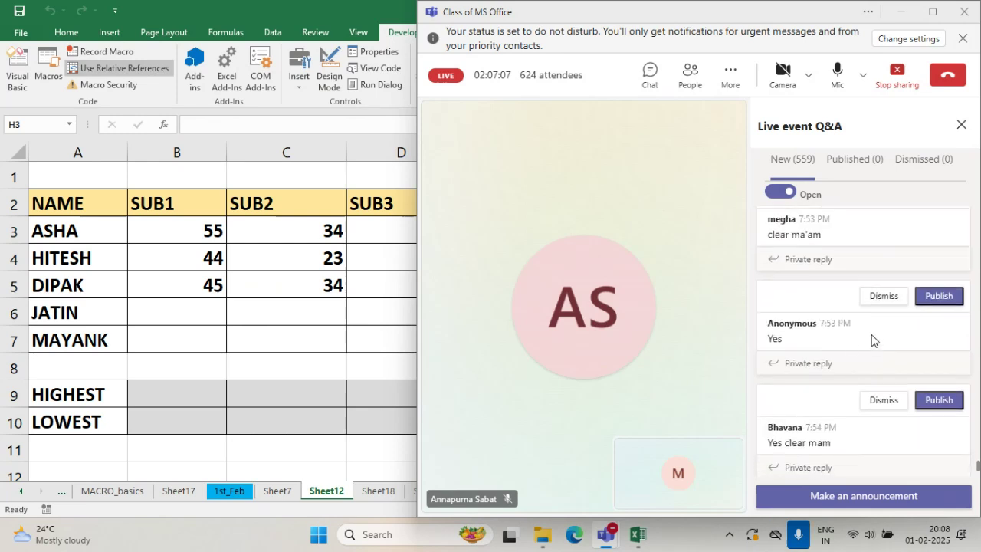
{"action": "mouse_move", "coordinate": [626, 549]}
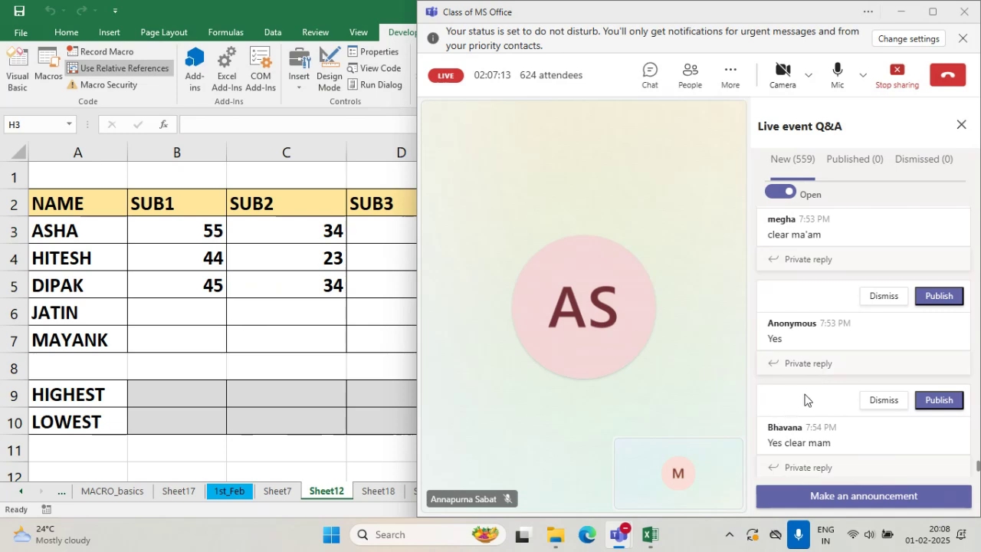
{"action": "scroll", "coordinate": [842, 397], "scroll_direction": "down", "scroll_amount": 3}
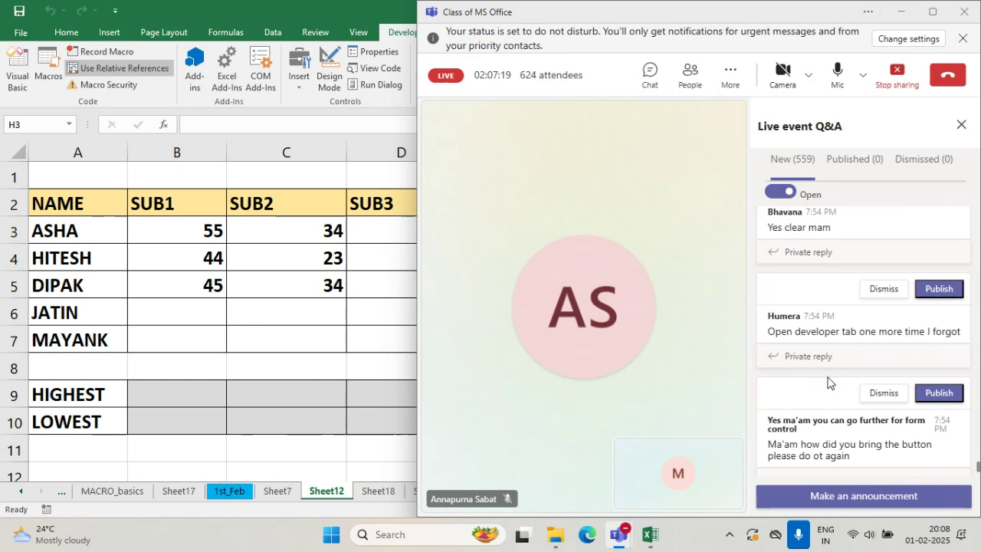
{"action": "scroll", "coordinate": [828, 380], "scroll_direction": "down", "scroll_amount": 2}
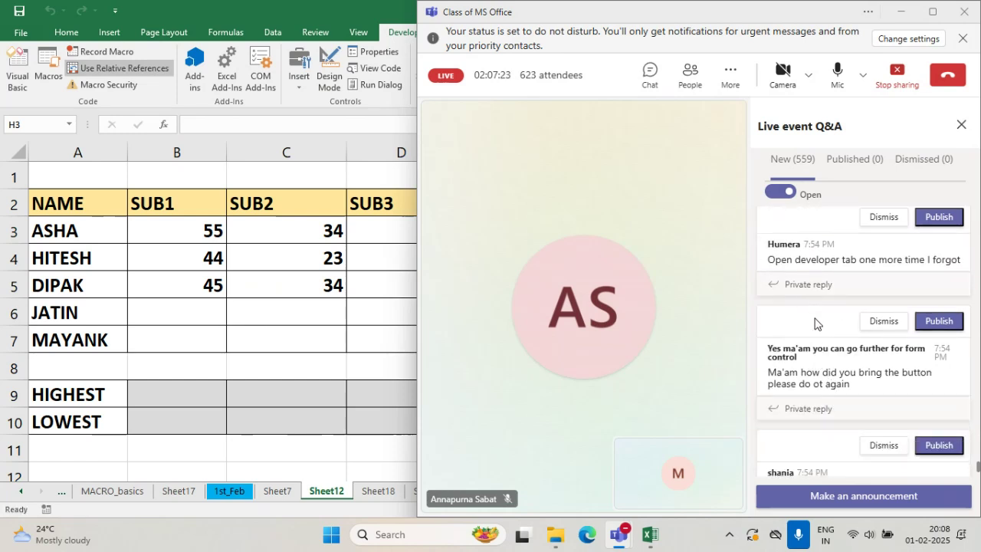
{"action": "scroll", "coordinate": [814, 323], "scroll_direction": "down", "scroll_amount": 10}
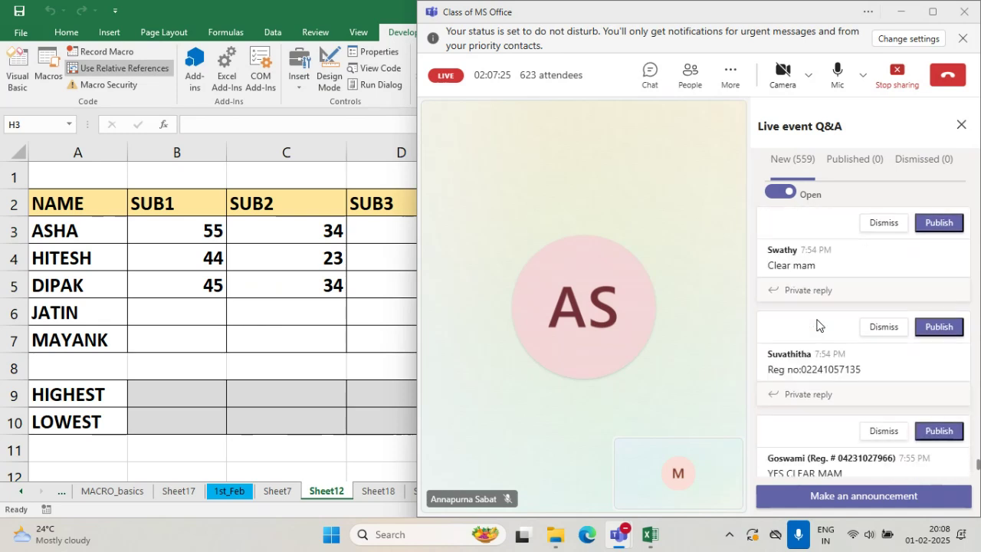
{"action": "scroll", "coordinate": [817, 324], "scroll_direction": "down", "scroll_amount": 6}
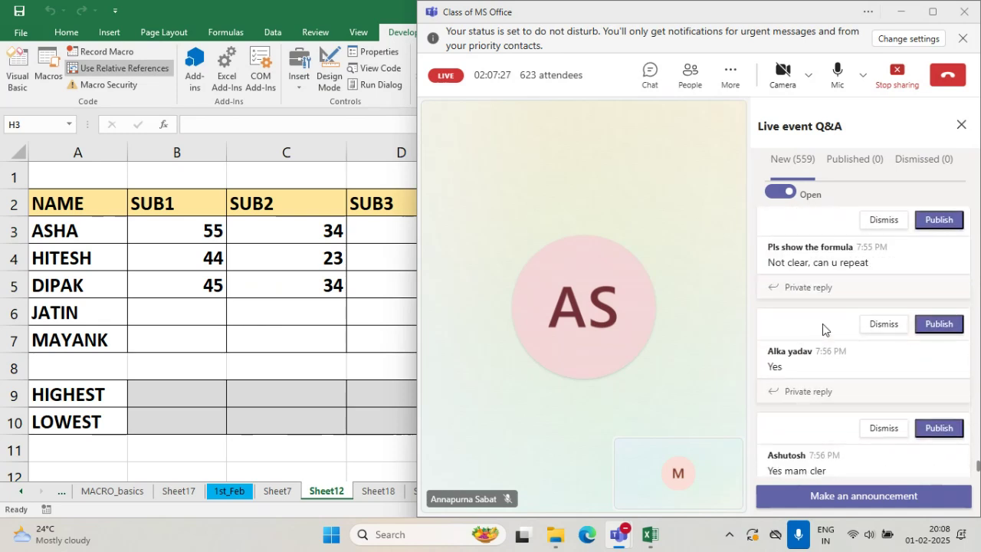
{"action": "scroll", "coordinate": [826, 328], "scroll_direction": "down", "scroll_amount": 6}
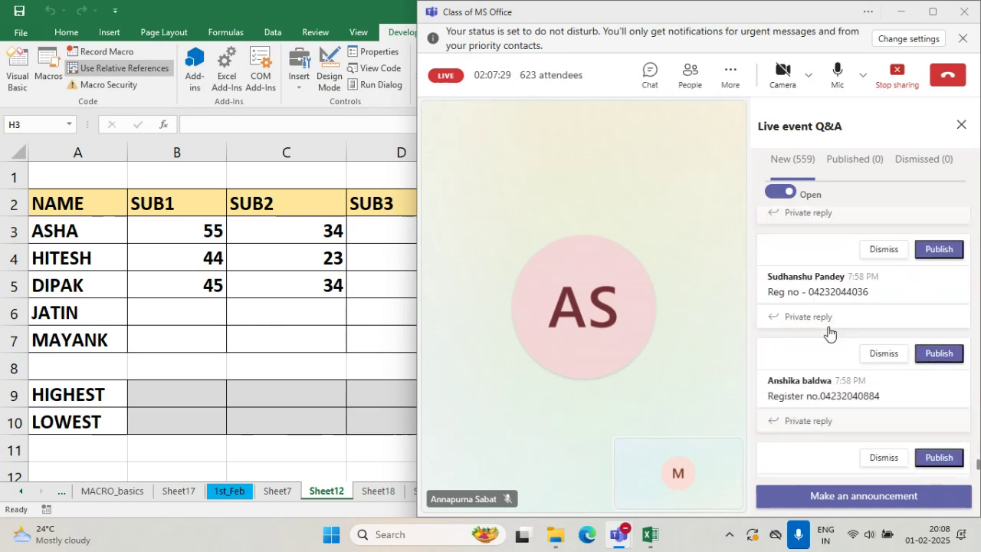
{"action": "scroll", "coordinate": [830, 333], "scroll_direction": "up", "scroll_amount": 2}
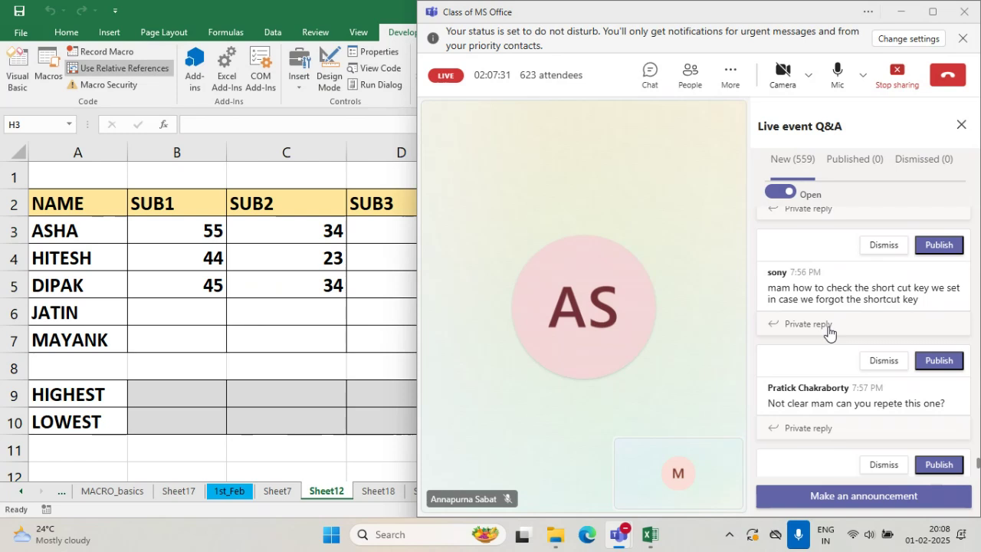
- Read through the remaining attendee questions in the live event Q&A and return to the Excel workbook
{"action": "scroll", "coordinate": [829, 332], "scroll_direction": "down", "scroll_amount": 2}
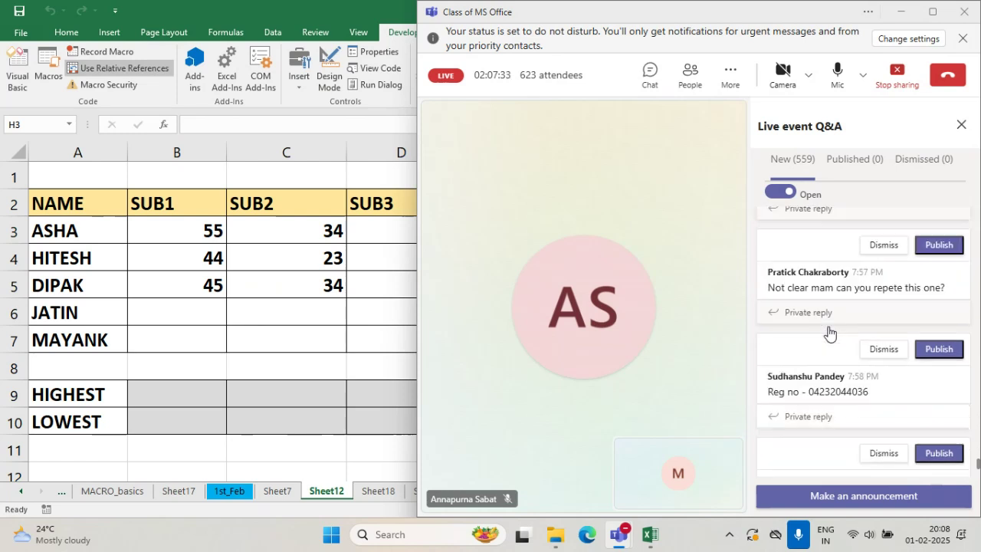
{"action": "scroll", "coordinate": [829, 332], "scroll_direction": "down", "scroll_amount": 5}
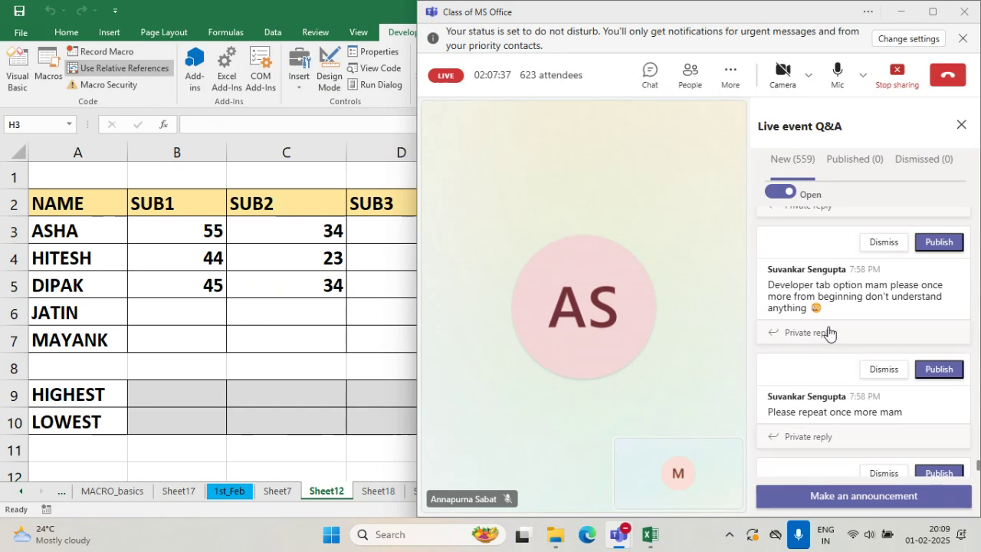
{"action": "scroll", "coordinate": [828, 332], "scroll_direction": "down", "scroll_amount": 8}
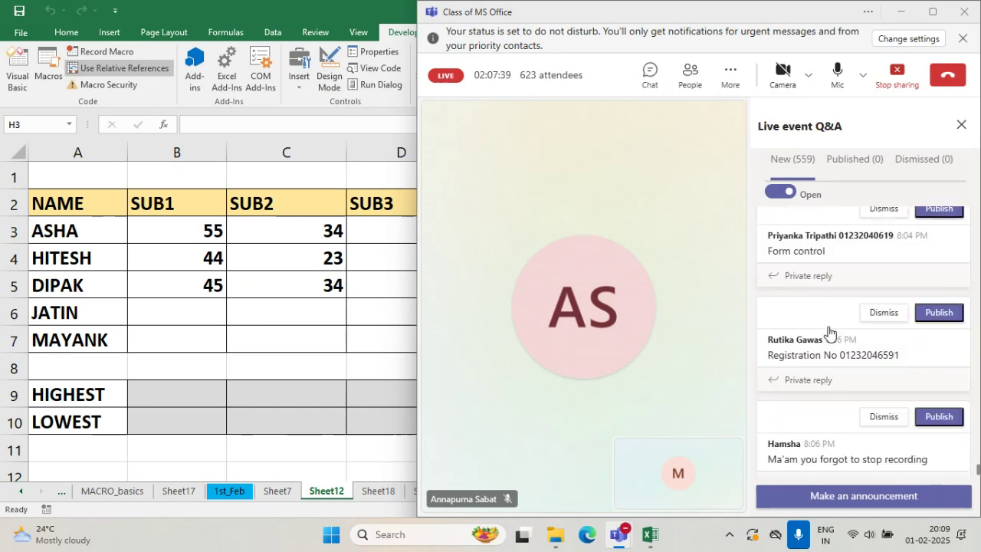
{"action": "scroll", "coordinate": [828, 332], "scroll_direction": "up", "scroll_amount": 2}
{"action": "scroll", "coordinate": [828, 332], "scroll_direction": "down", "scroll_amount": 5}
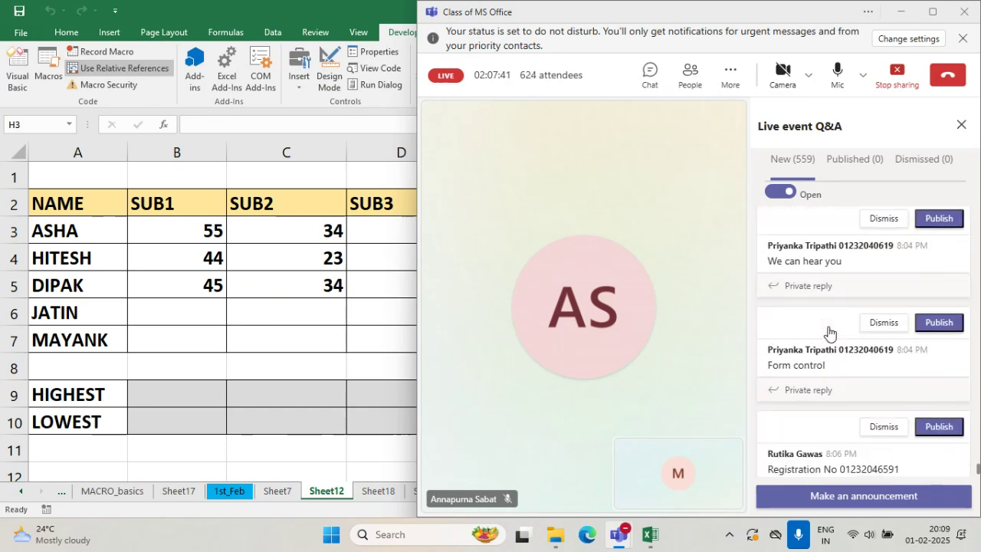
{"action": "scroll", "coordinate": [829, 331], "scroll_direction": "down", "scroll_amount": 1}
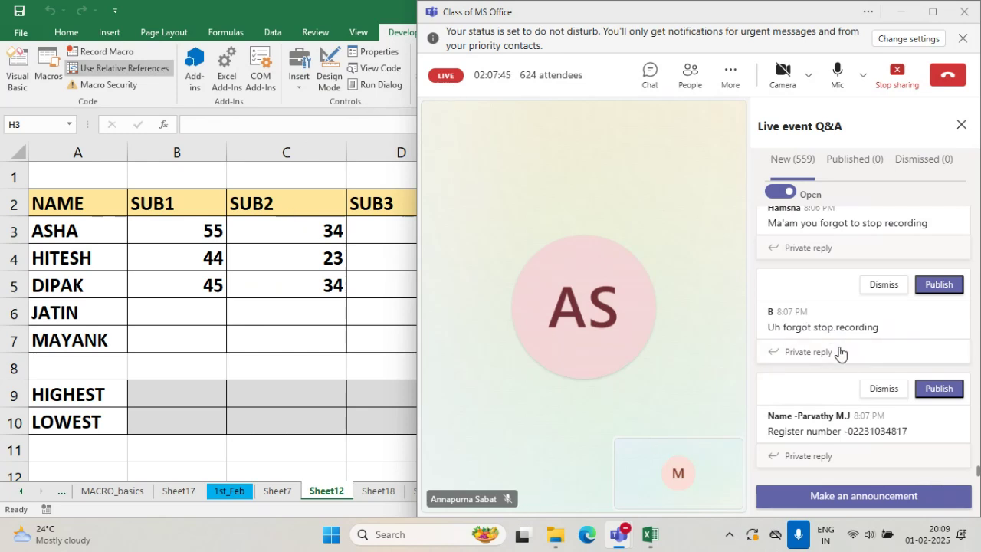
{"action": "left_click", "coordinate": [902, 17]}
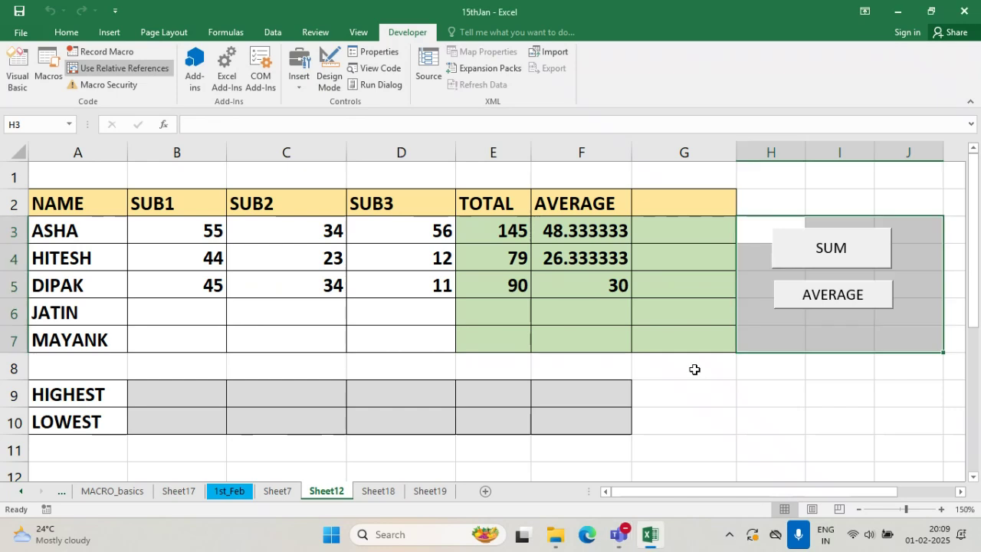
- Merge and center cells A12:E14 below the LOWEST row on Sheet12, with the content aligned to the middle
{"action": "left_click", "coordinate": [725, 391]}
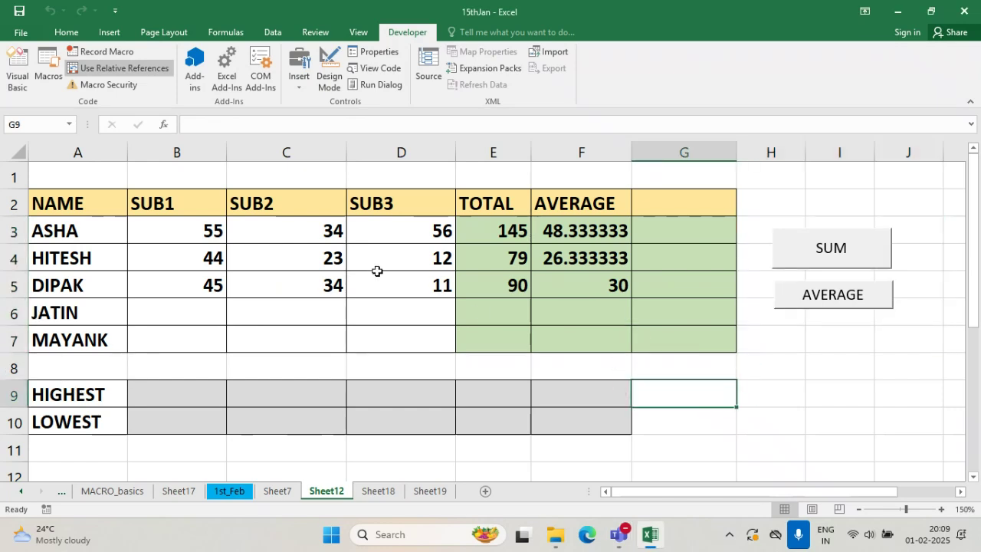
{"action": "scroll", "coordinate": [477, 318], "scroll_direction": "down", "scroll_amount": 3}
{"action": "left_click_drag", "start_coordinate": [53, 222], "coordinate": [490, 281]}
{"action": "left_click", "coordinate": [65, 35]}
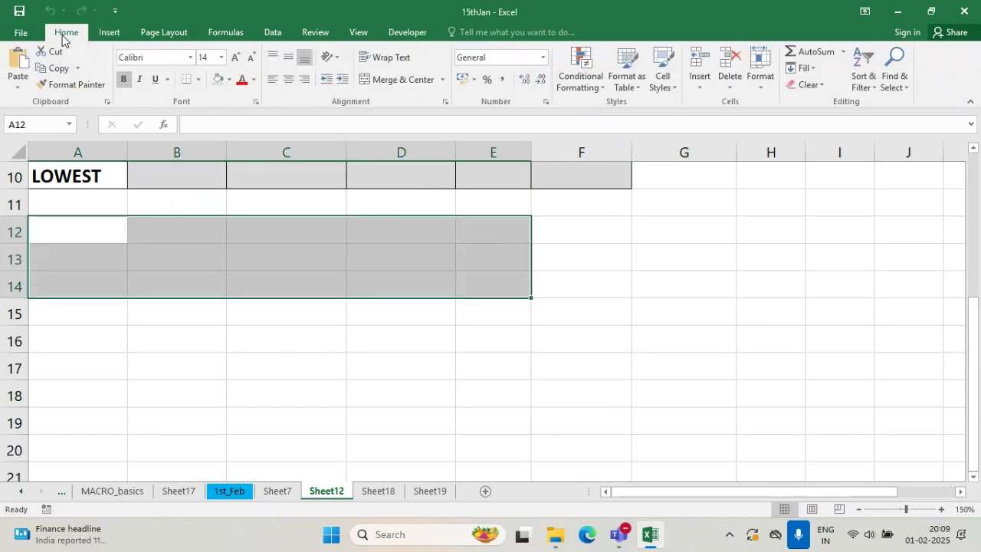
{"action": "left_click", "coordinate": [383, 79]}
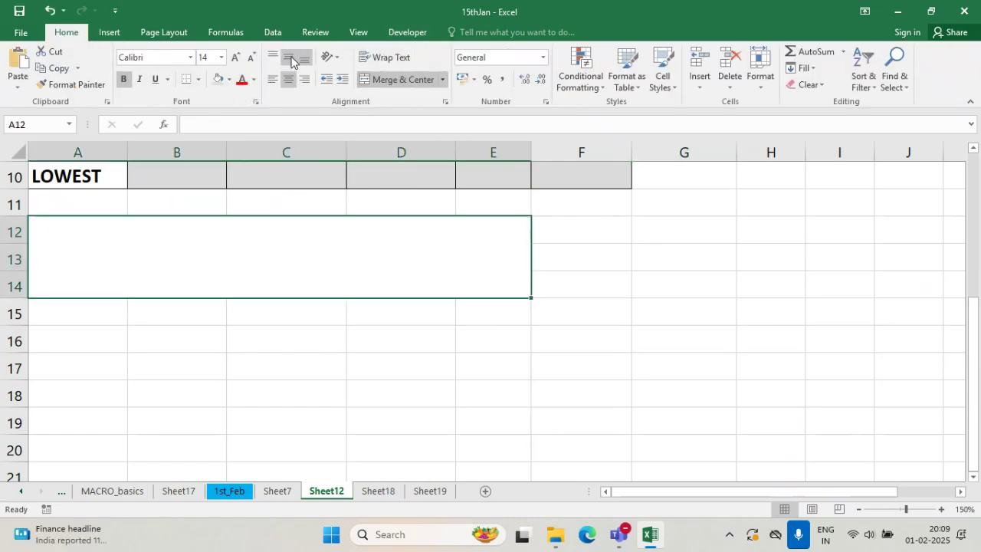
- Enter the note "To enable DEVELOPER tab -------- FILE --> OPTIONS --> CUSTOMIZE RIBBONS --> DEVELOPER TAB" in merged cell A12
{"action": "double_click", "coordinate": [295, 274]}
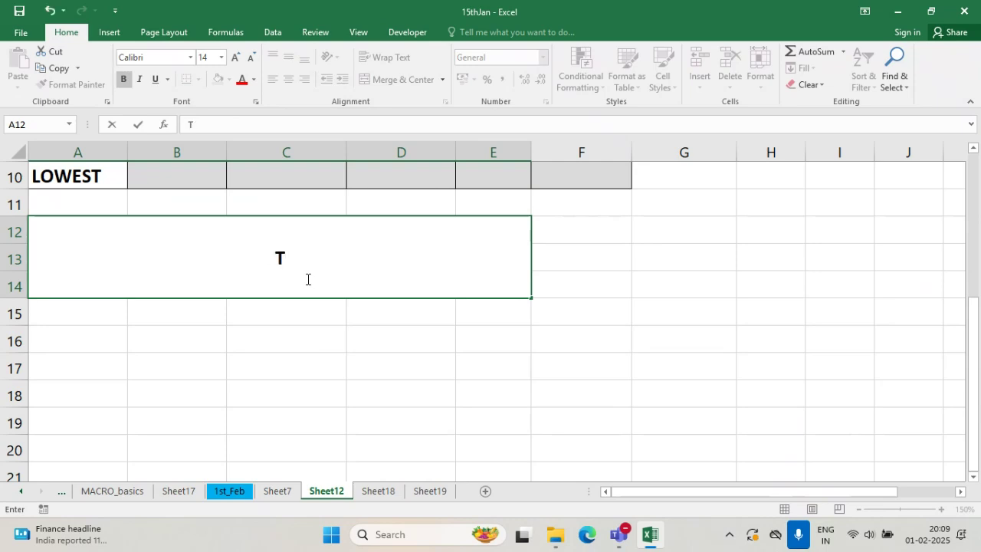
{"action": "type", "text": "enable"}
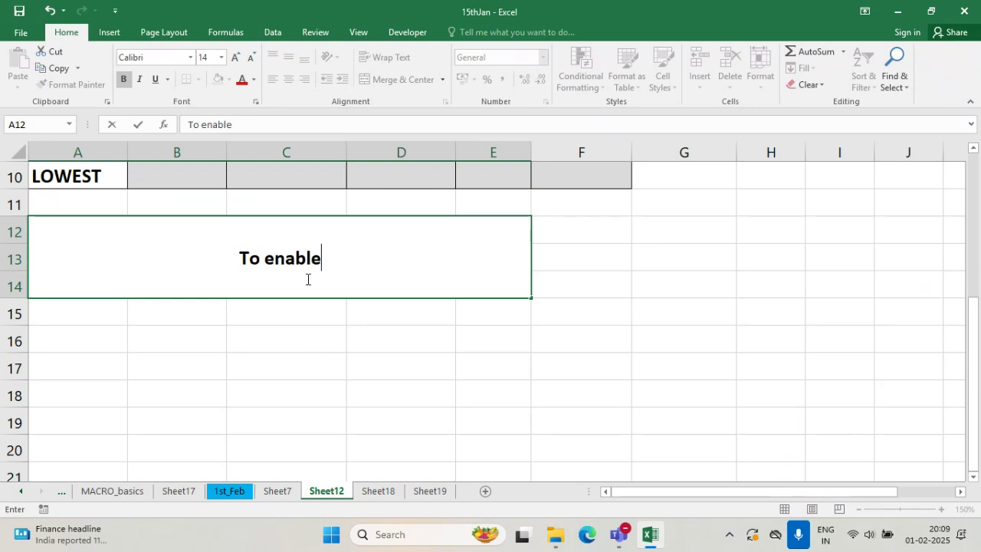
{"action": "type", "text": " DEVELOPER "}
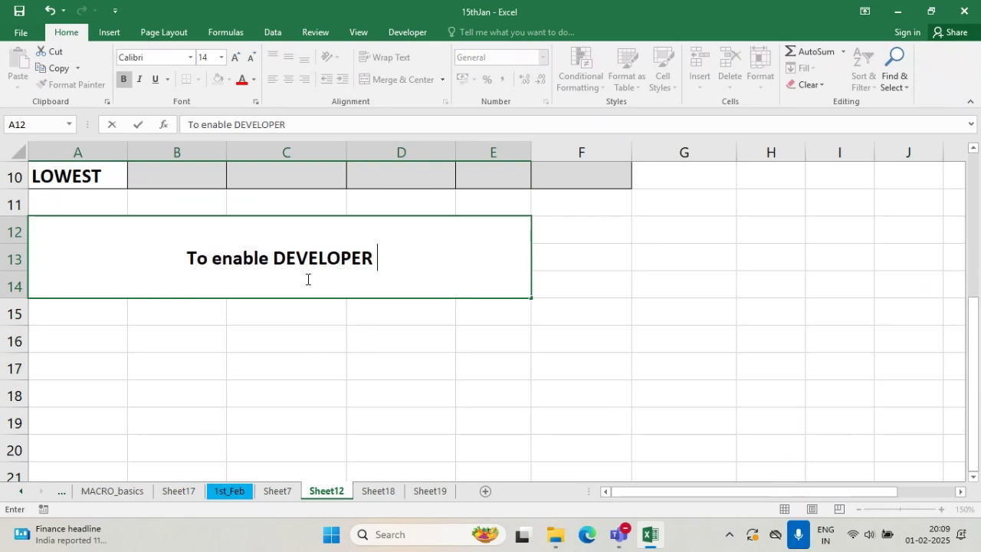
{"action": "type", "text": "tab --------"}
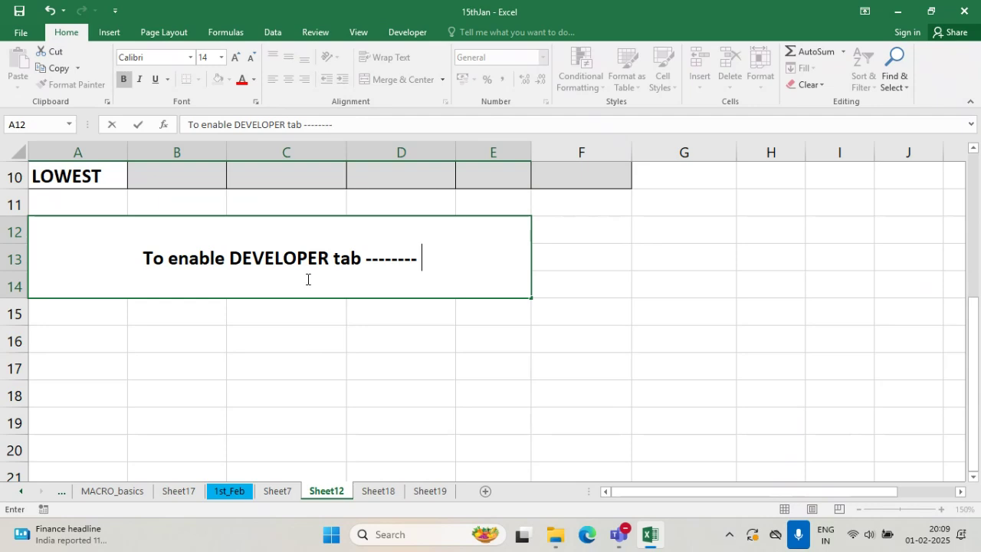
{"action": "type", "text": " FIL"}
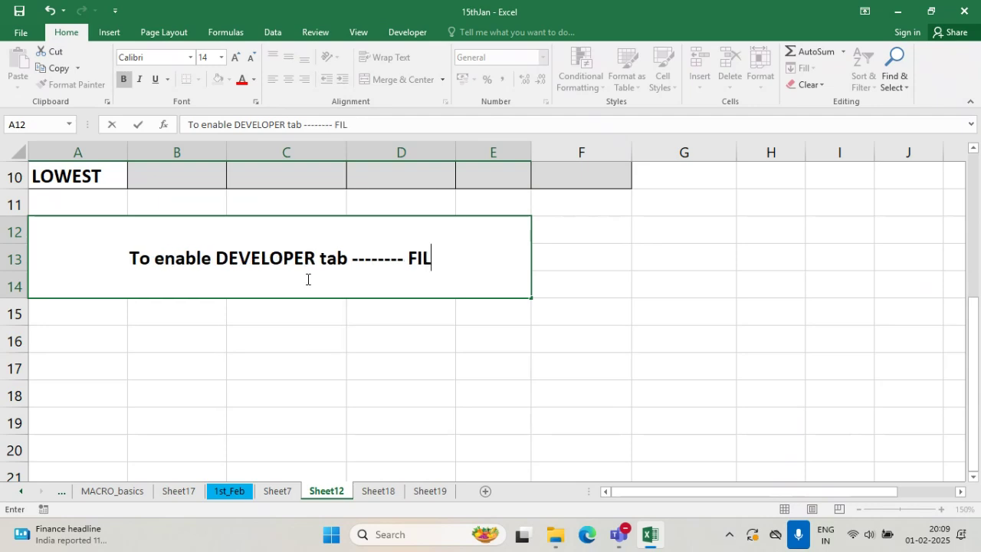
{"action": "type", "text": "E --> O"}
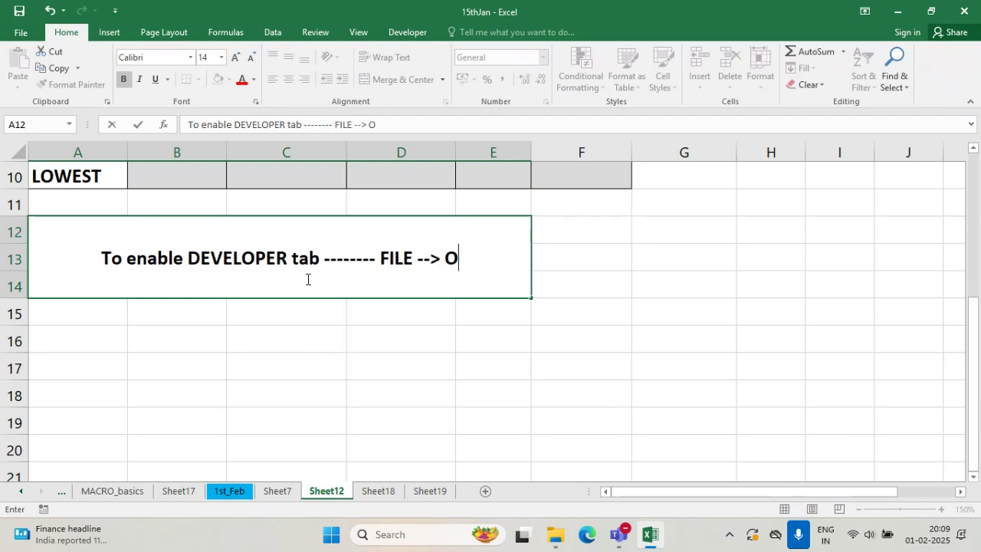
{"action": "type", "text": "PTIONS -->"}
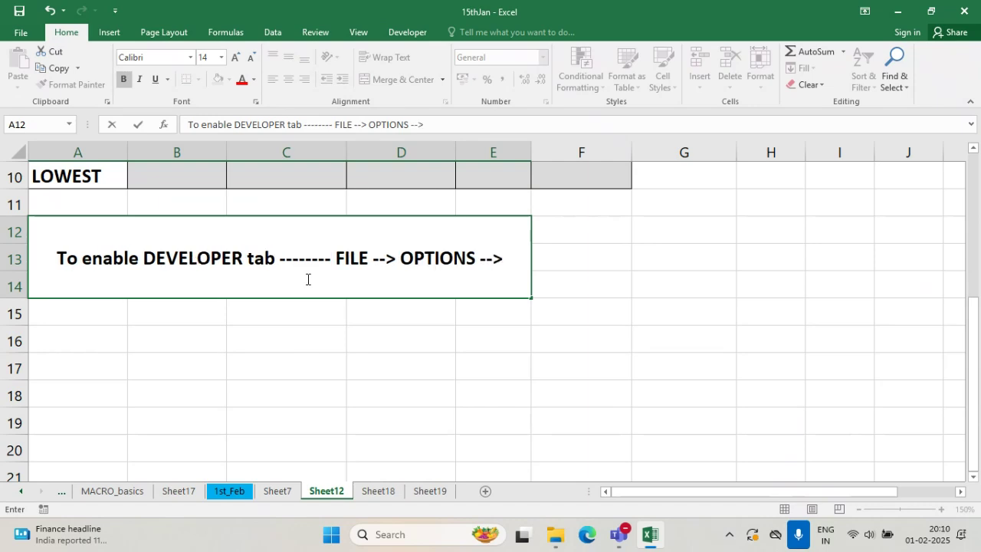
{"action": "type", "text": "CUST"}
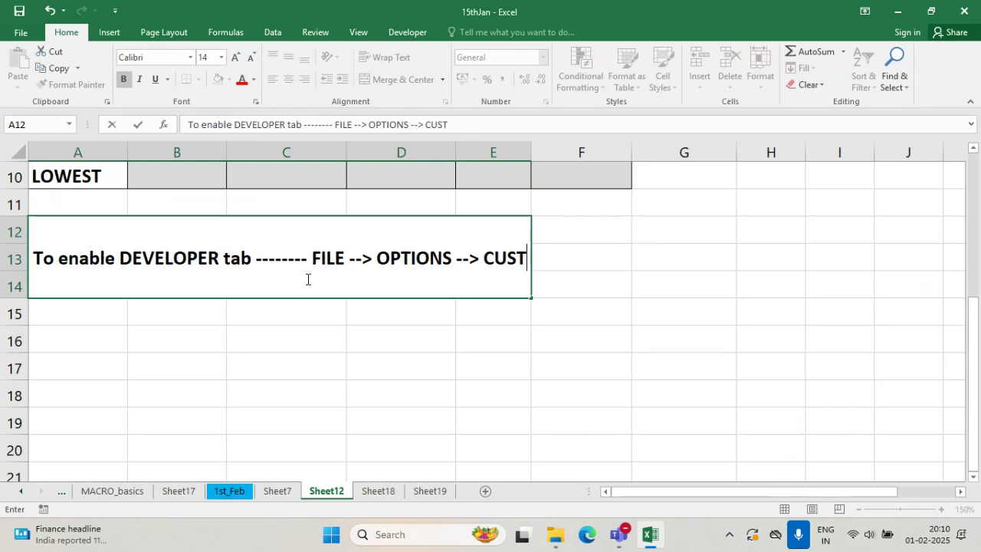
{"action": "type", "text": "OMIZE RI"}
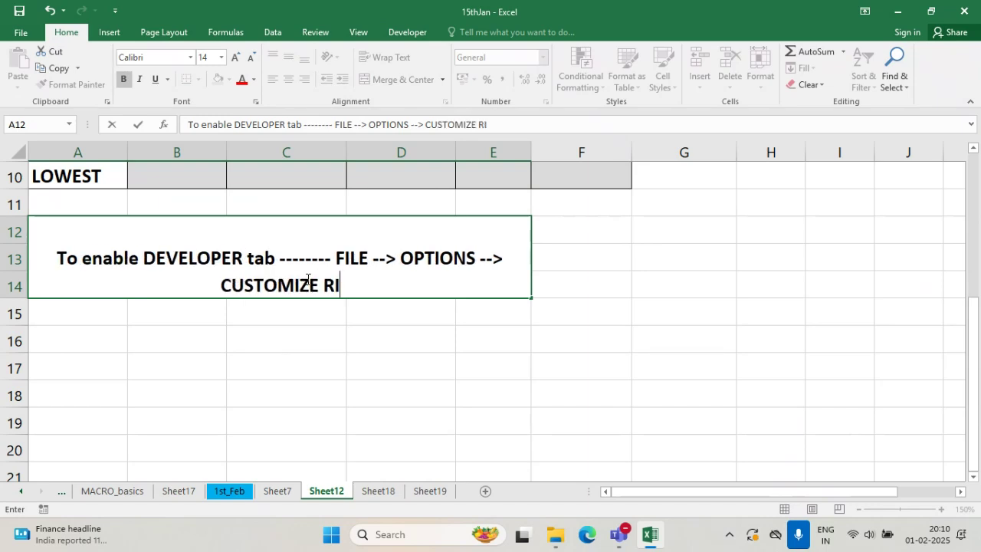
{"action": "type", "text": "BBONS --> "}
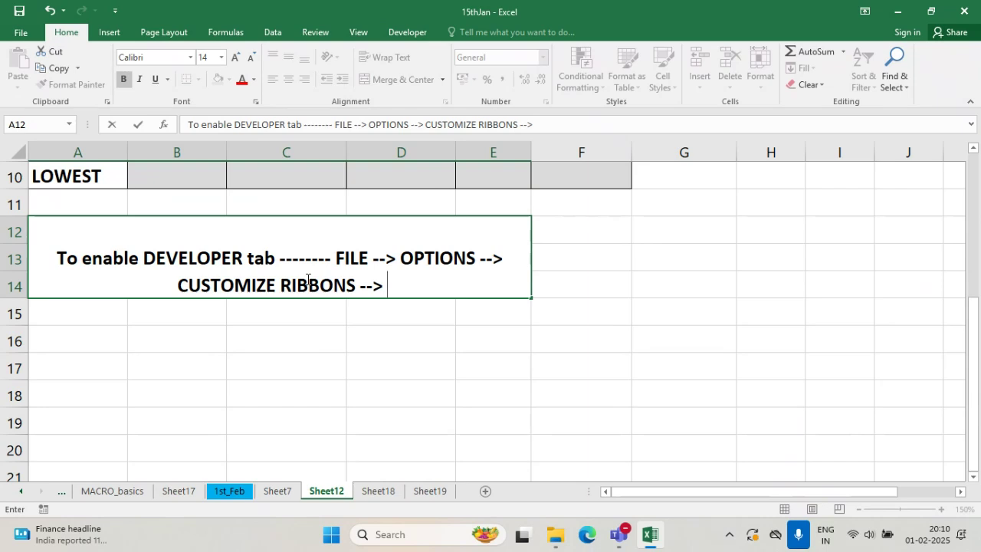
{"action": "type", "text": "DEVELOPER TA"}
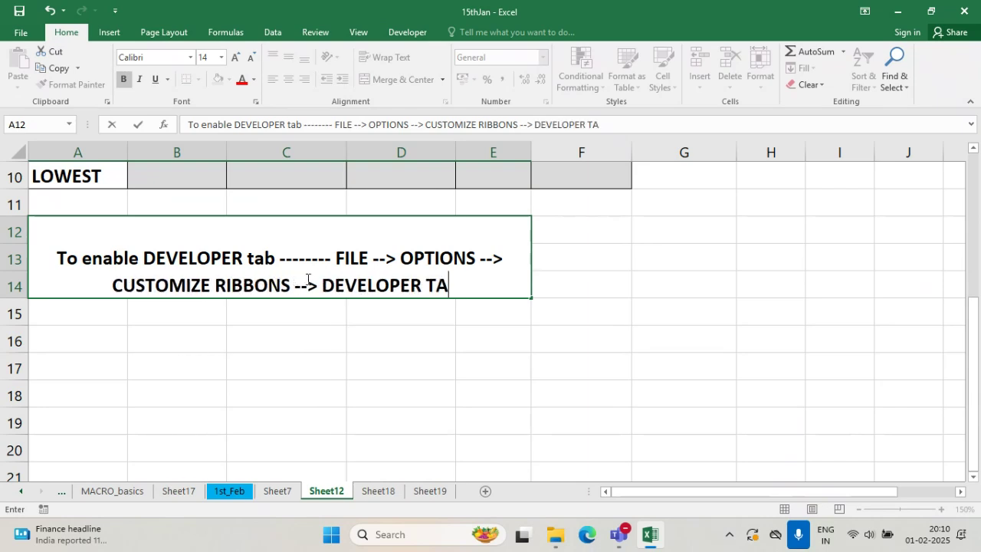
{"action": "type", "text": "B"}
{"action": "left_click", "coordinate": [383, 392]}
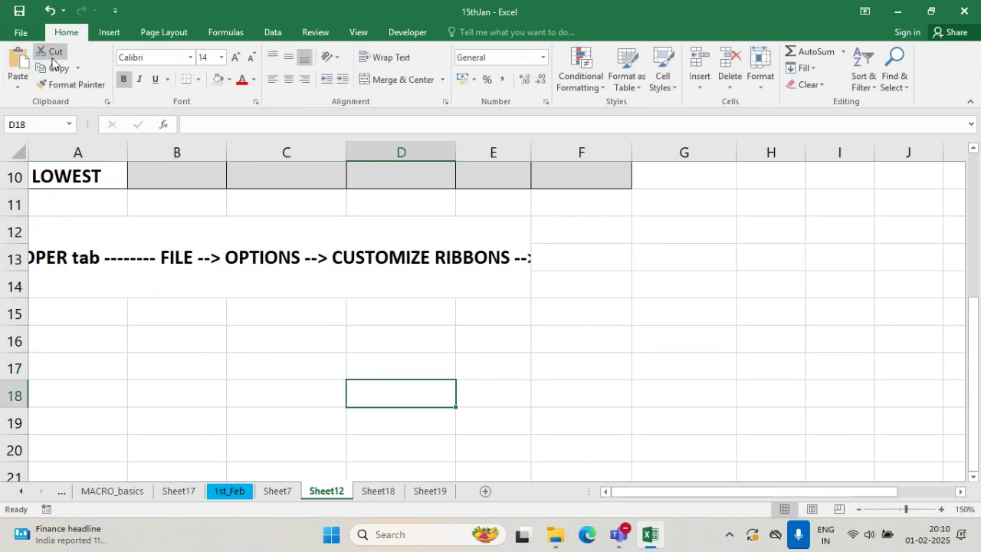
- Look at the Developer entry among the main tabs in the Customize Ribbon options, and close the options without changes
{"action": "left_click", "coordinate": [20, 32]}
{"action": "left_click", "coordinate": [38, 386]}
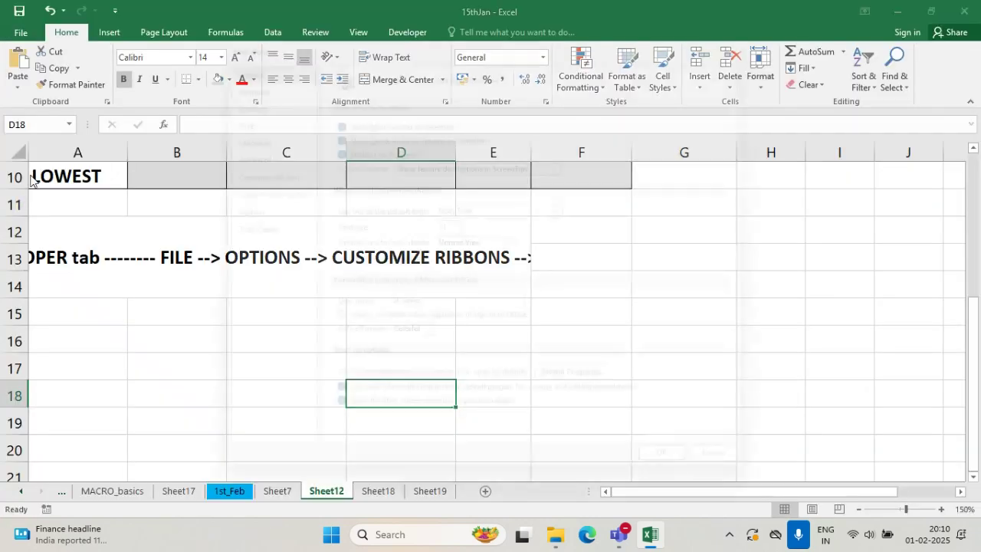
{"action": "left_click", "coordinate": [242, 169]}
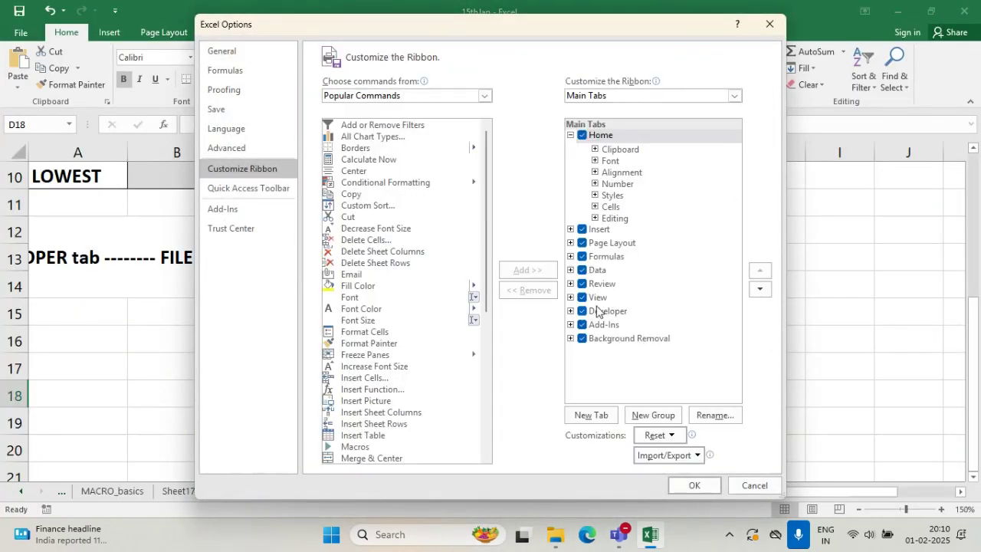
{"action": "left_click", "coordinate": [761, 487]}
- Wrap the text of the DEVELOPER tab note in merged cell A12
{"action": "left_click", "coordinate": [414, 262]}
{"action": "double_click", "coordinate": [414, 257]}
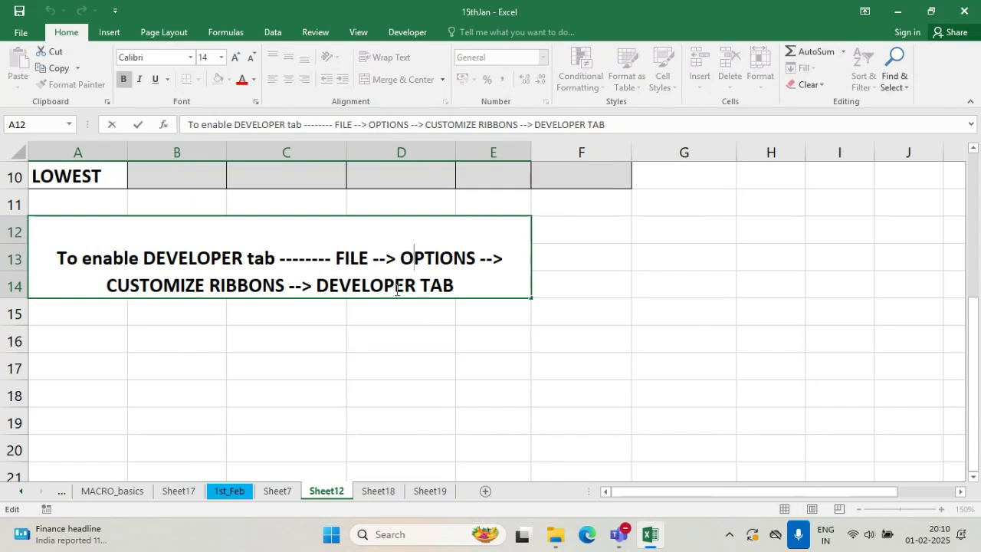
{"action": "left_click", "coordinate": [326, 394]}
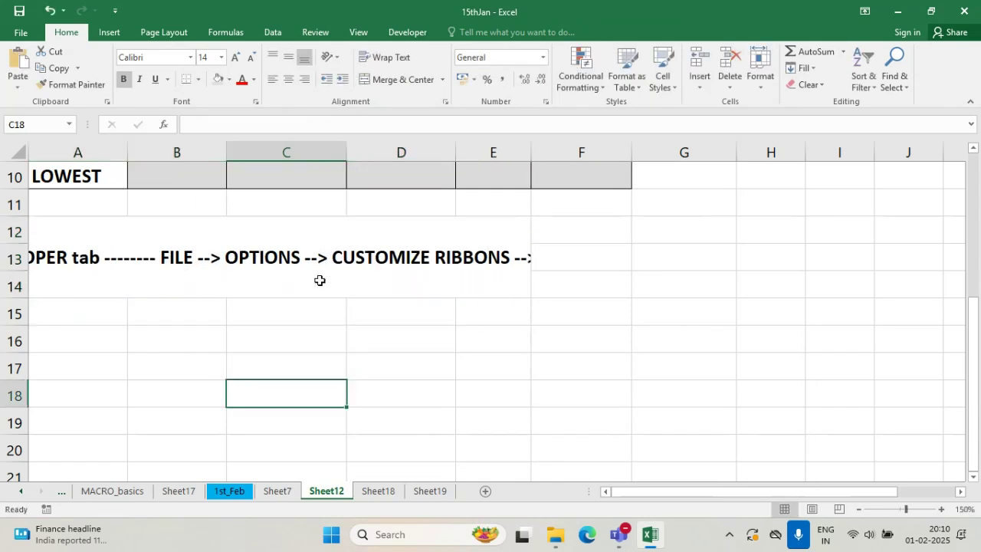
{"action": "left_click", "coordinate": [319, 251]}
{"action": "left_click", "coordinate": [384, 57]}
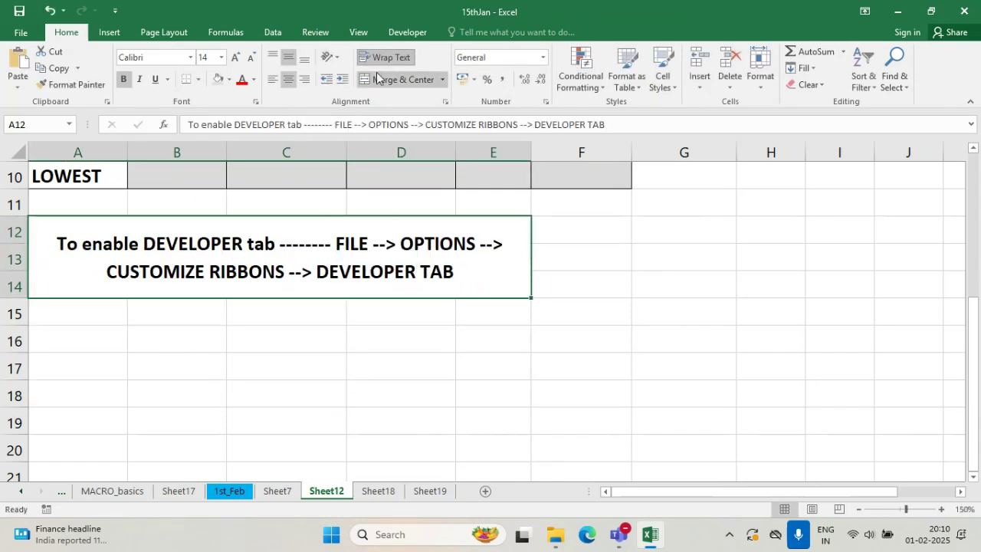
{"action": "left_click", "coordinate": [306, 367]}
- Add borders to the merged note cell A12:E14
{"action": "left_click", "coordinate": [214, 264]}
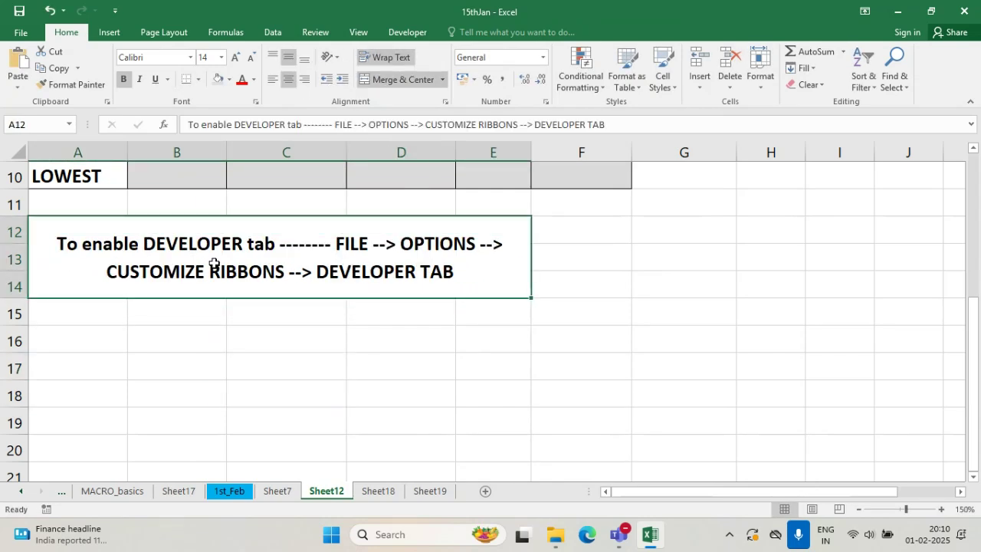
{"action": "left_click", "coordinate": [197, 79]}
{"action": "left_click", "coordinate": [220, 201]}
{"action": "left_click", "coordinate": [288, 358]}
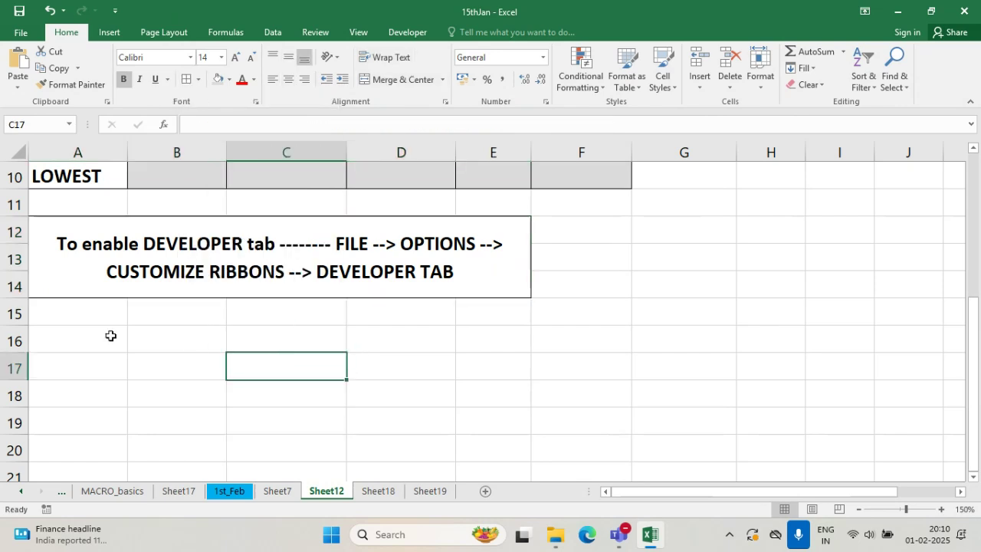
- Merge and center cells A15:E17 directly below the DEVELOPER tab note
{"action": "left_click_drag", "start_coordinate": [66, 318], "coordinate": [493, 376]}
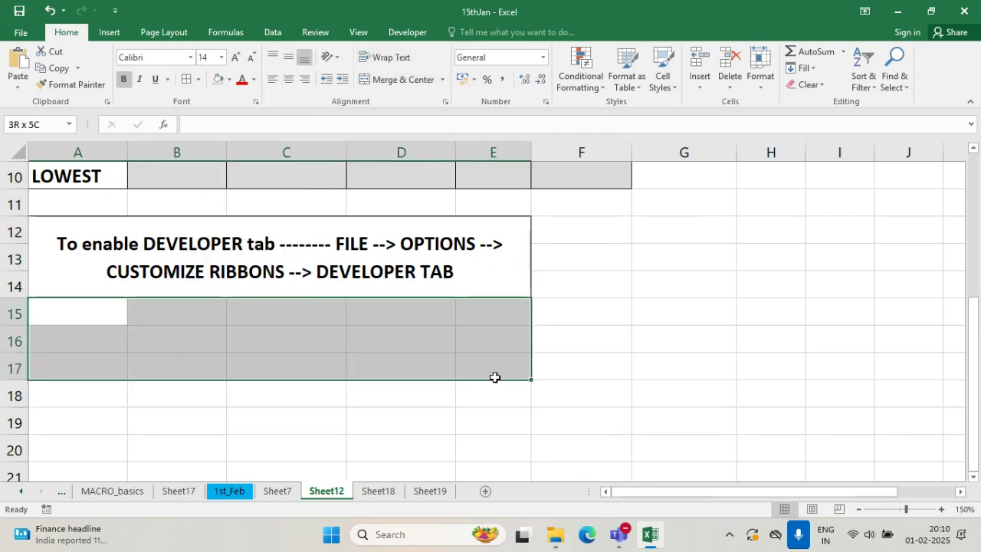
{"action": "left_click", "coordinate": [399, 79]}
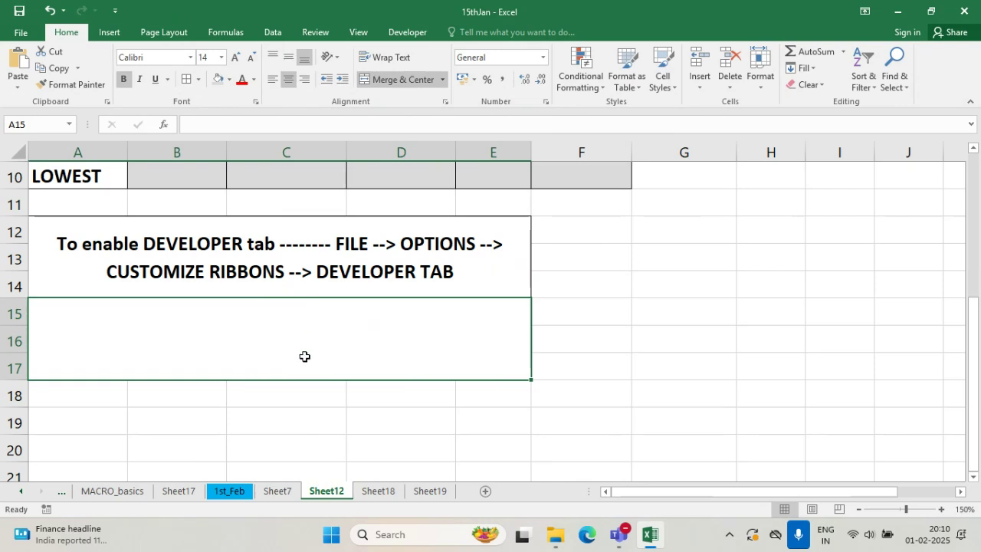
{"action": "double_click", "coordinate": [281, 338]}
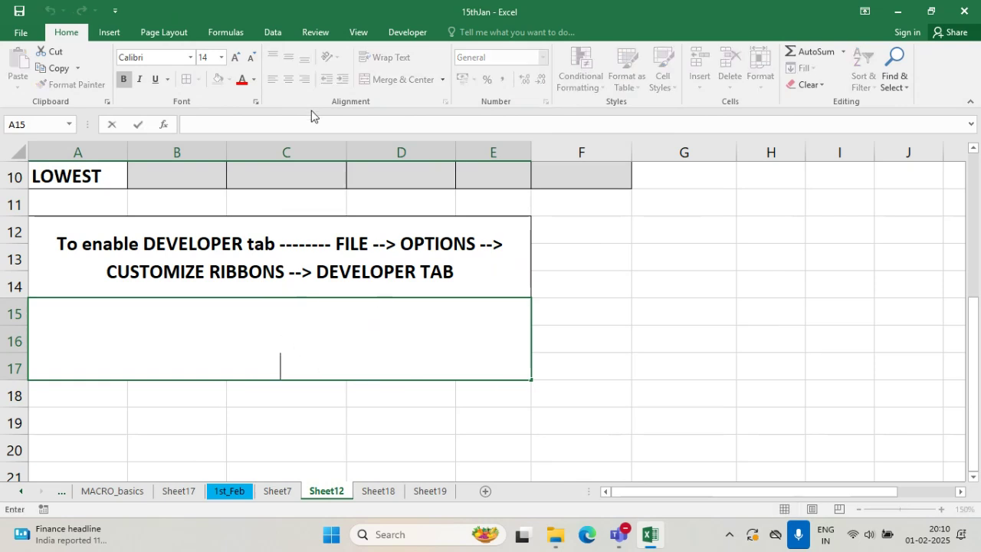
{"action": "key", "text": "Escape"}
{"action": "left_click", "coordinate": [328, 413]}
{"action": "left_click", "coordinate": [330, 345]}
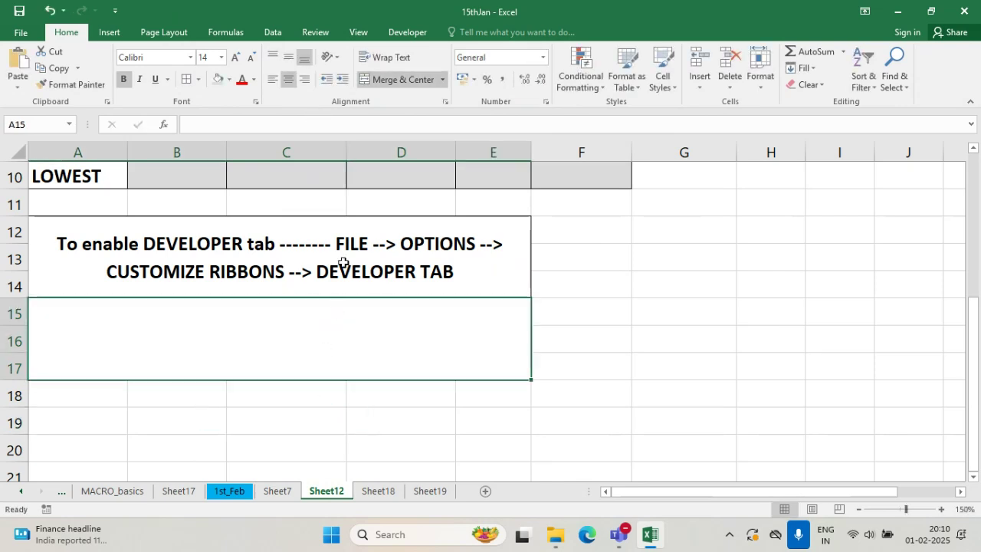
{"action": "double_click", "coordinate": [354, 306]}
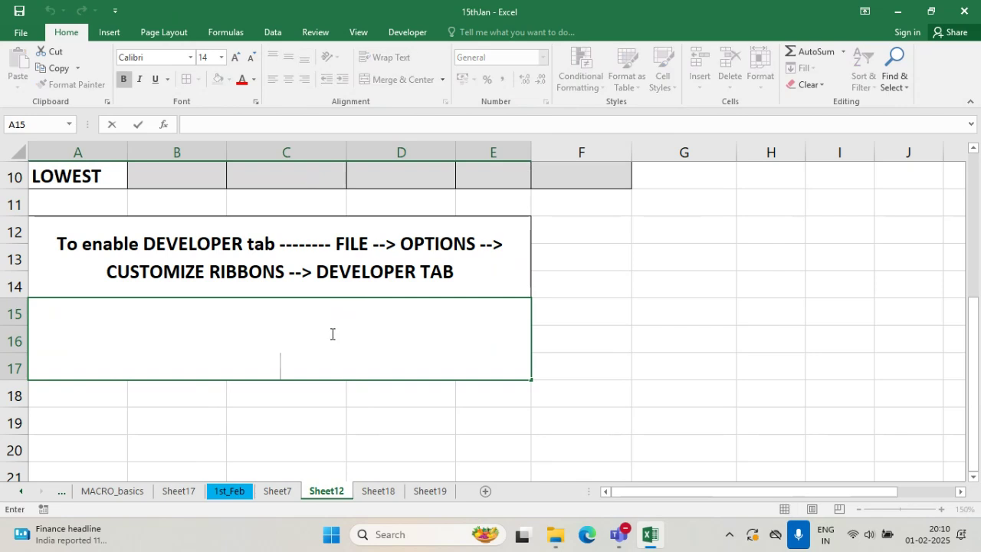
{"action": "type", "text": "To "}
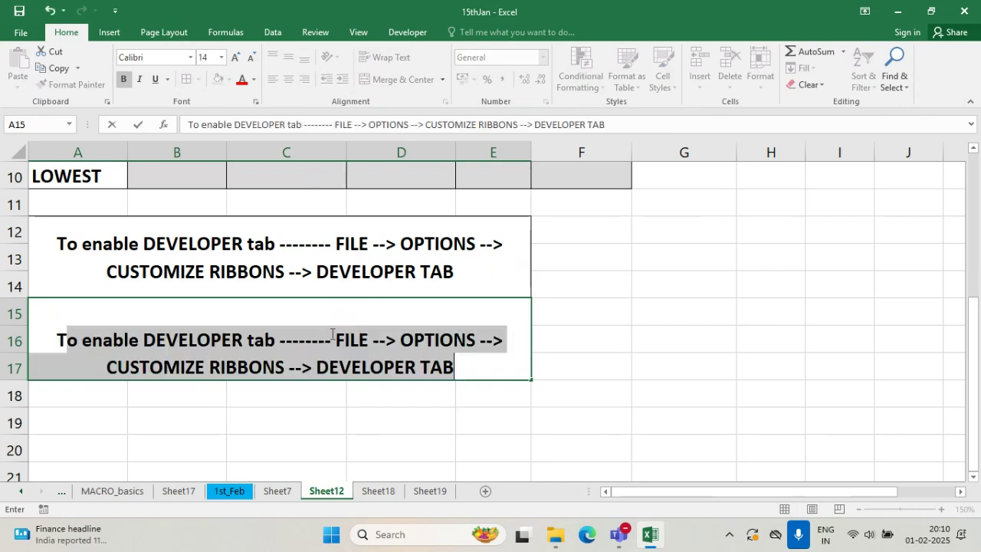
{"action": "type", "text": "wo"}
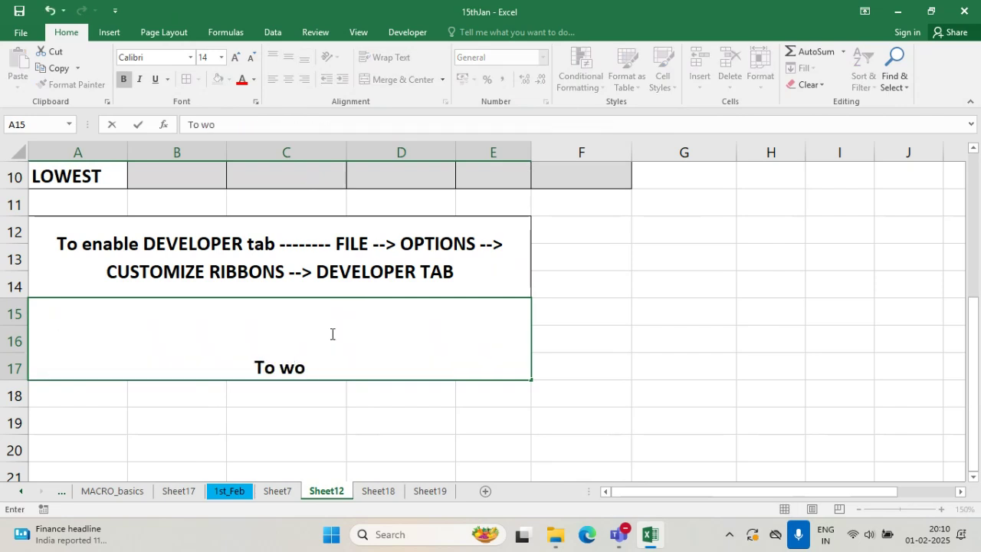
{"action": "type", "text": "rk with F"}
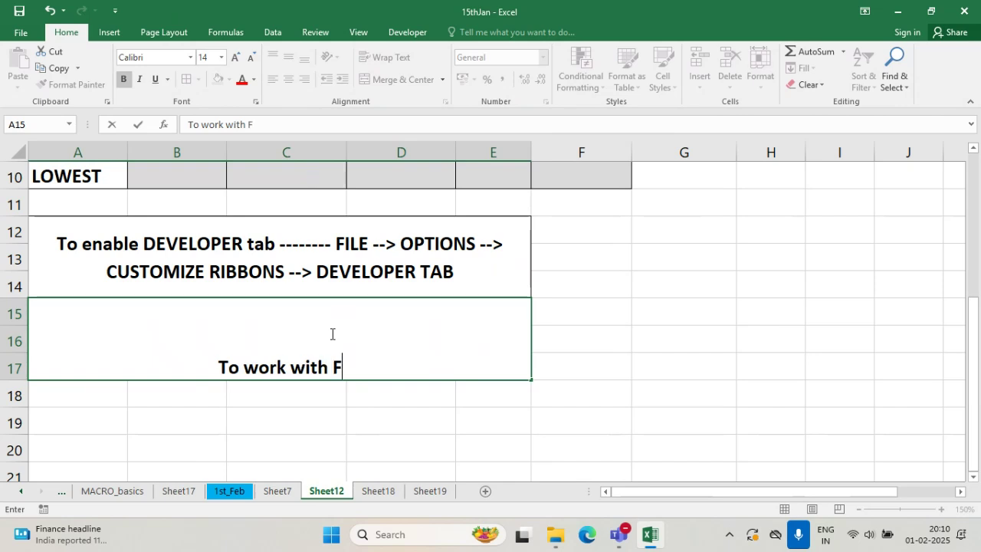
{"action": "type", "text": "ORM controls"}
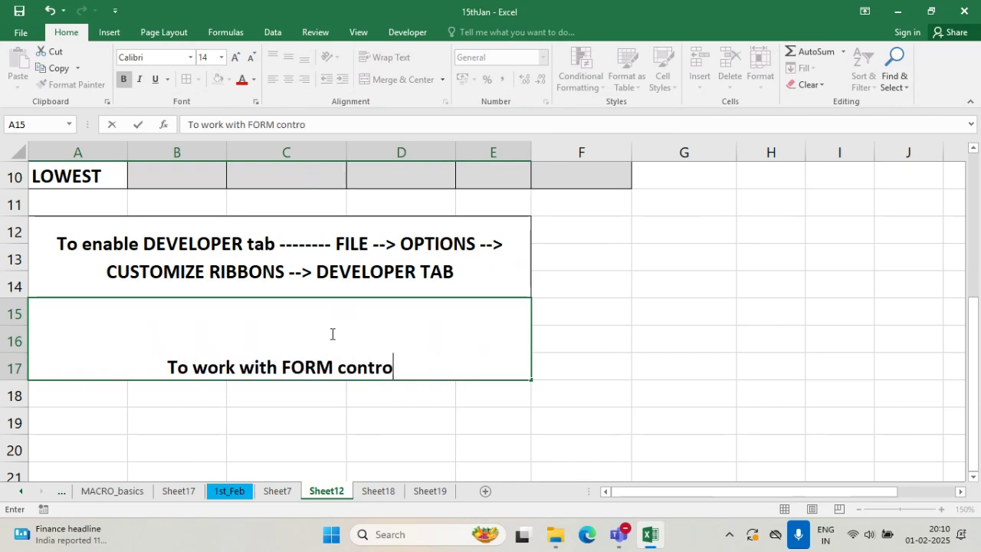
{"action": "key", "text": "BackSpace"}
{"action": "key", "text": "BackSpace"}
{"action": "key", "text": "BackSpace"}
{"action": "key", "text": "BackSpace"}
{"action": "key", "text": "BackSpace"}
{"action": "key", "text": "BackSpace"}
{"action": "key", "text": "BackSpace"}
{"action": "key", "text": "BackSpace"}
{"action": "key", "text": "BackSpace"}
{"action": "key", "text": "BackSpace"}
{"action": "key", "text": "BackSpace"}
{"action": "key", "text": "BackSpace"}
{"action": "key", "text": "BackSpace"}
{"action": "key", "text": "BackSpace"}
{"action": "key", "text": "BackSpace"}
{"action": "key", "text": "BackSpace"}
{"action": "key", "text": "BackSpace"}
{"action": "key", "text": "BackSpace"}
{"action": "key", "text": "BackSpace"}
{"action": "key", "text": "BackSpace"}
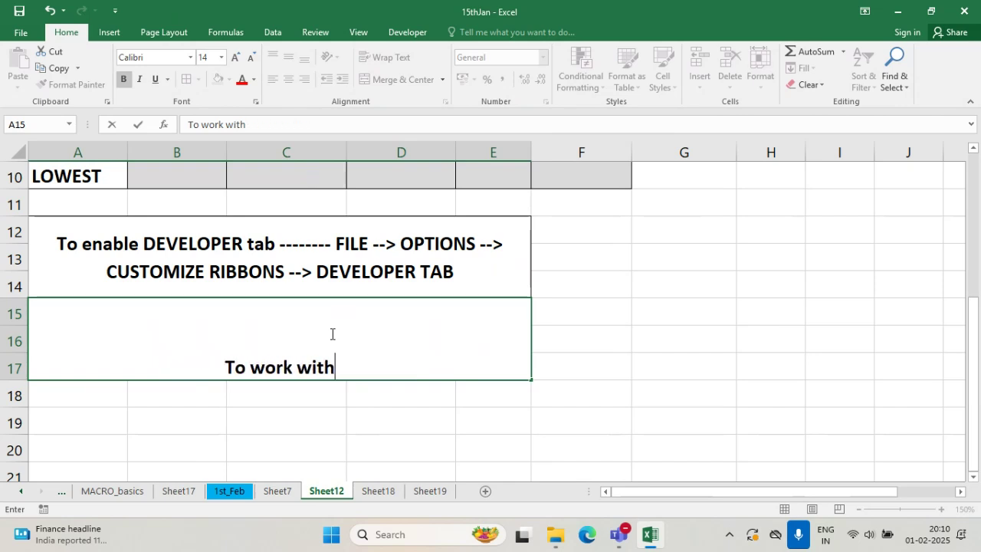
- Begin the note in merged cell A15 with "To bring a button with MACRO --------------"
{"action": "type", "text": "bri"}
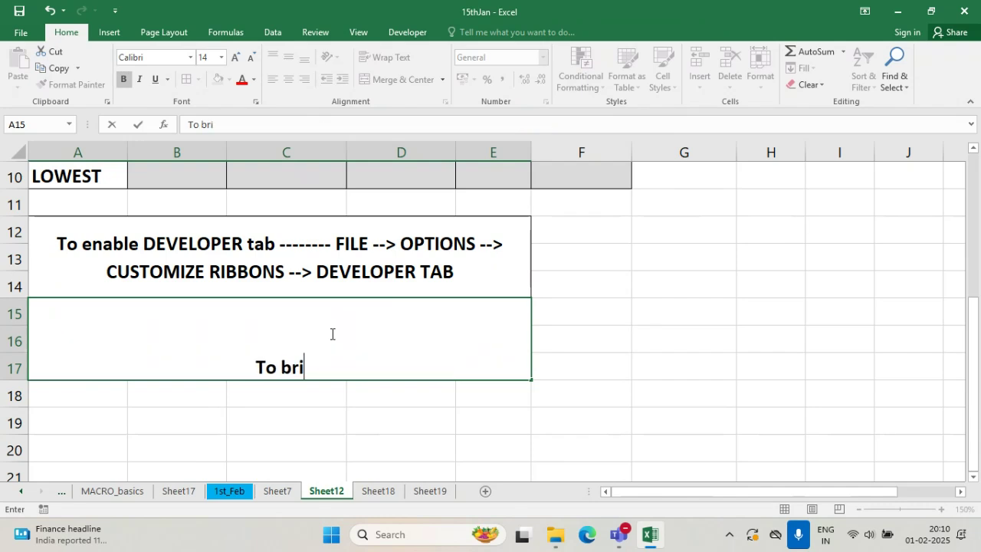
{"action": "type", "text": "ng a button"}
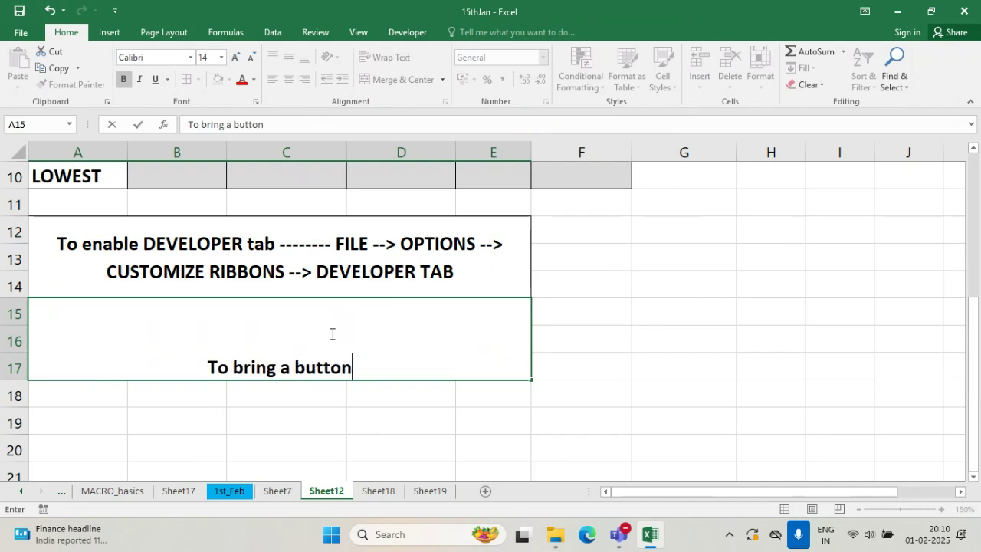
{"action": "type", "text": " with"}
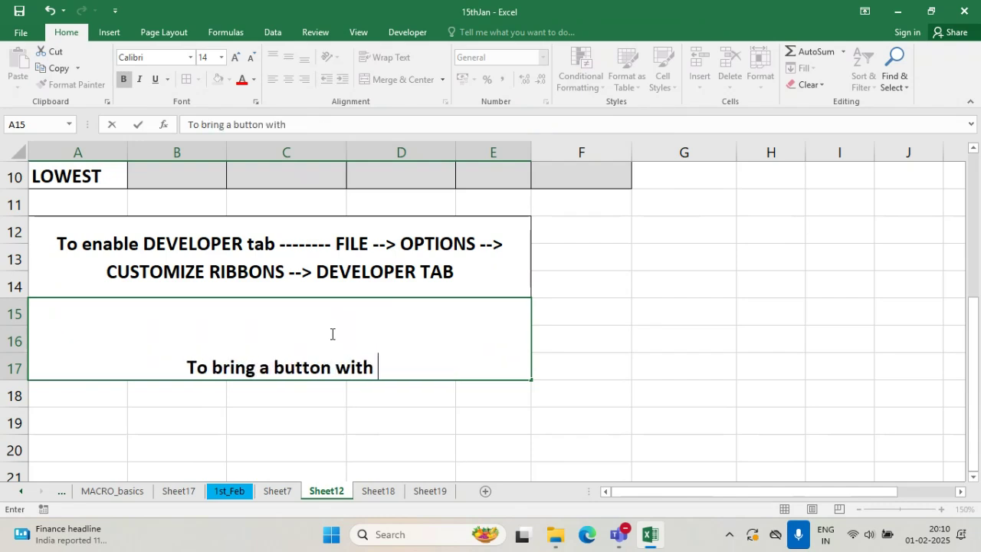
{"action": "type", "text": " A"}
{"action": "key", "text": "BackSpace"}
{"action": "type", "text": "MACRO"}
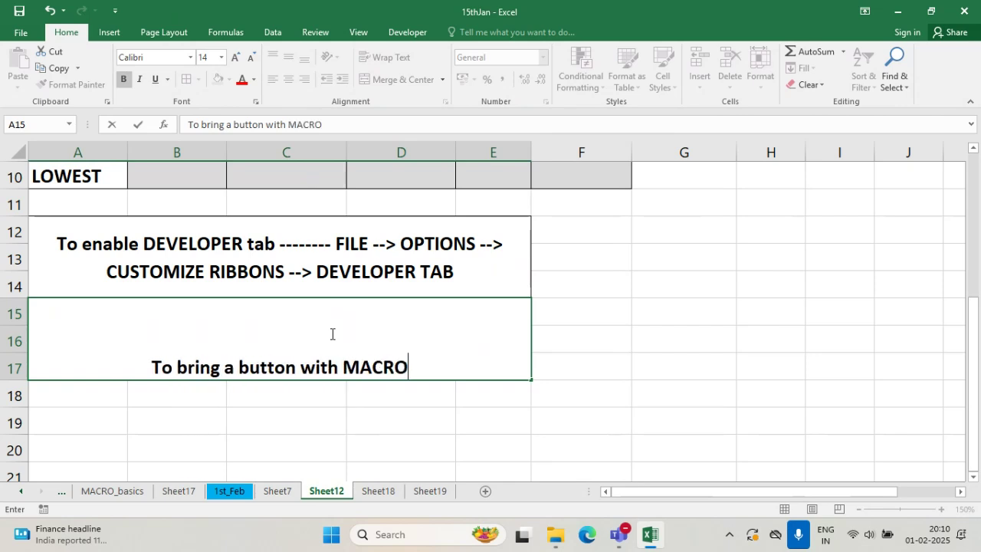
{"action": "type", "text": " -------"}
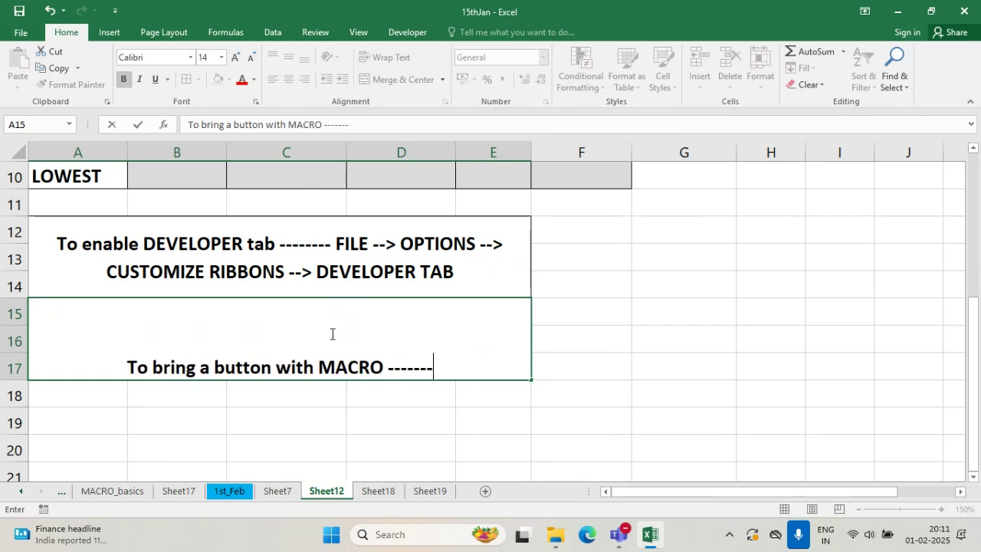
{"action": "type", "text": "-------"}
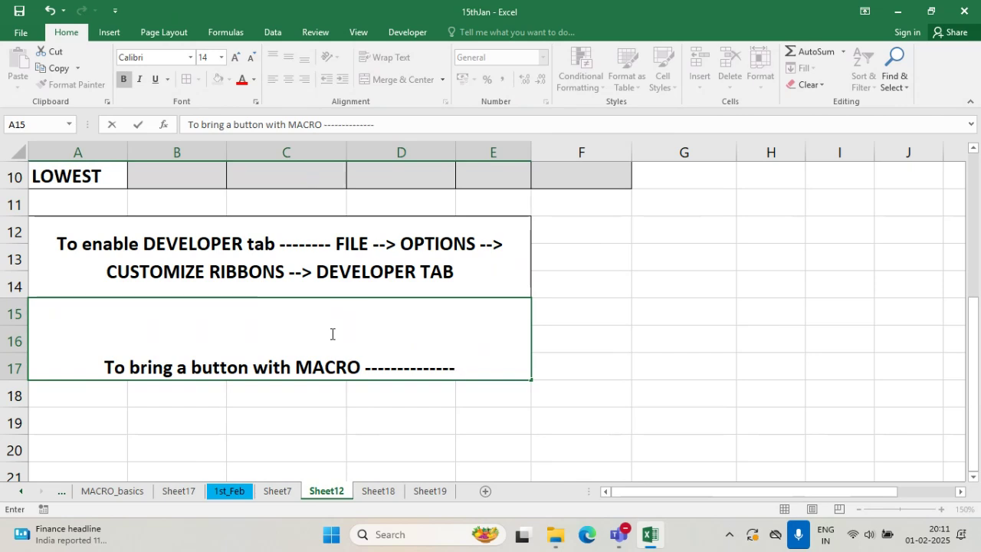
- Continue the A15 note with "FIRST create the Macro -->"
{"action": "type", "text": "  FIRST cre"}
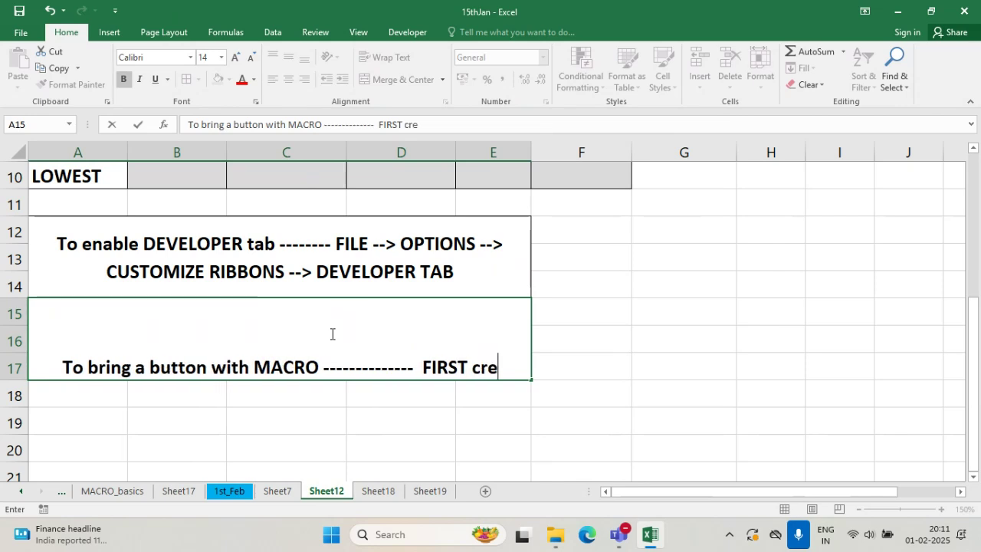
{"action": "type", "text": "ate the MA"}
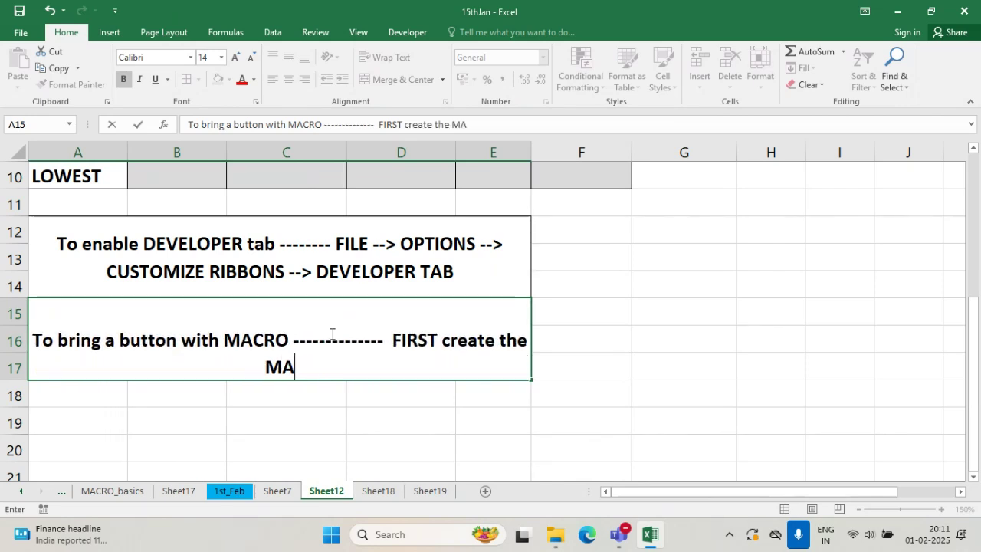
{"action": "key", "text": "BackSpace"}
{"action": "type", "text": "acro "}
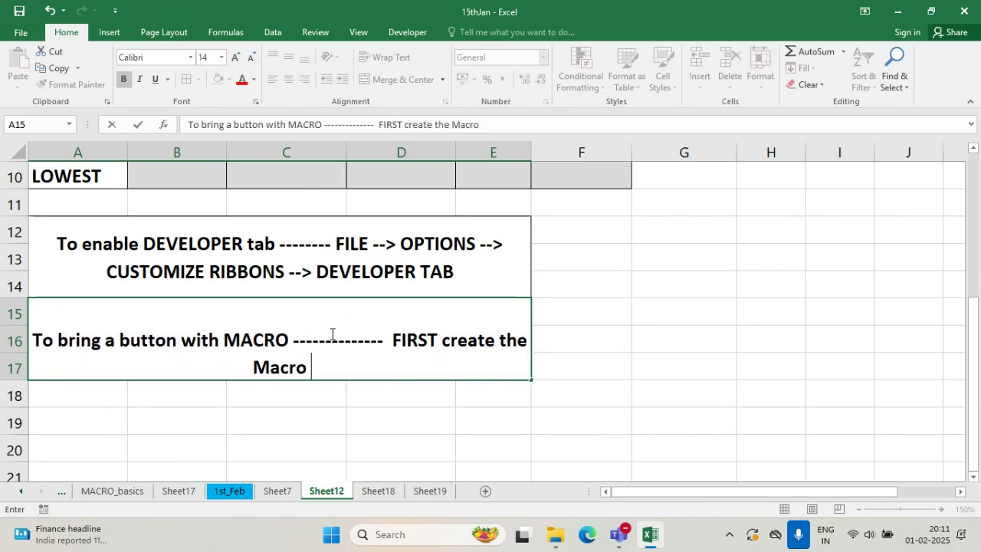
{"action": "type", "text": "-->"}
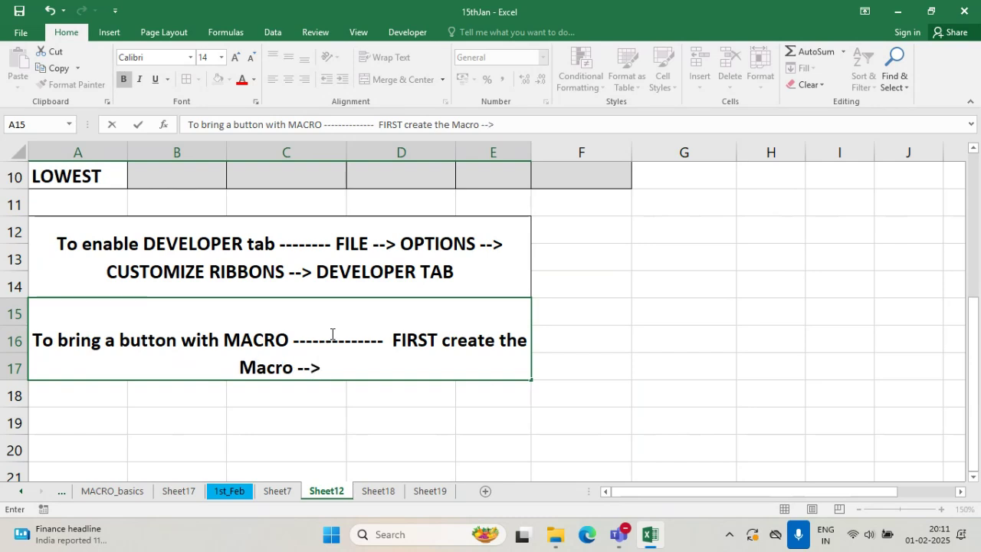
- Add "Developer Tab -->" to the end of the A15 note and commit the entry
{"action": "type", "text": " DEve"}
{"action": "key", "text": "BackSpace"}
{"action": "key", "text": "BackSpace"}
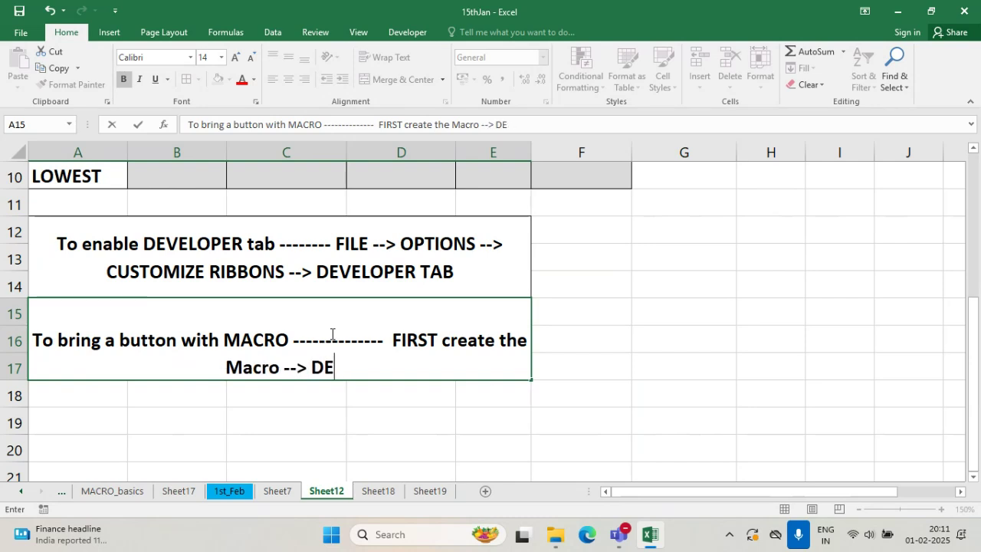
{"action": "type", "text": "="}
{"action": "key", "text": "BackSpace"}
{"action": "key", "text": "BackSpace"}
{"action": "type", "text": "evel"}
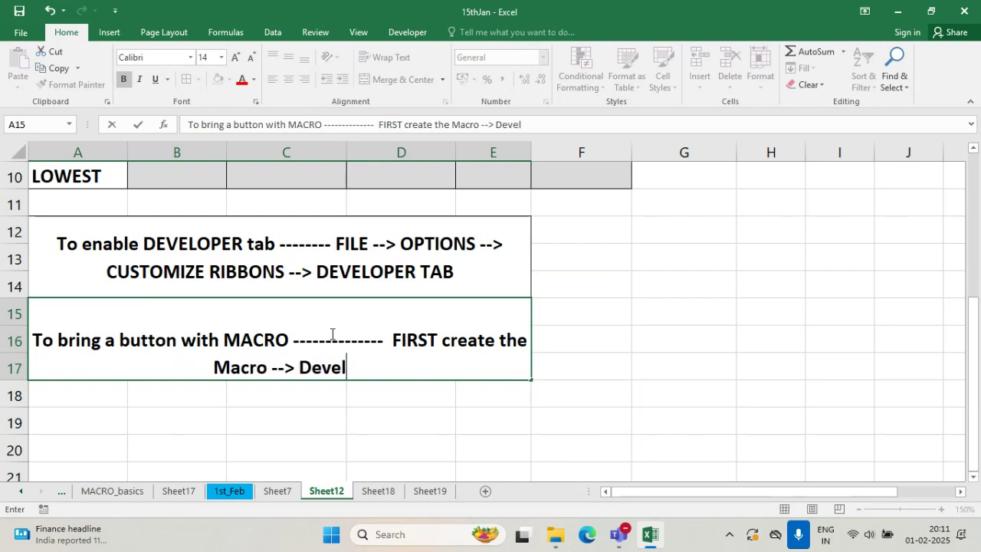
{"action": "type", "text": "oper Tab -->"}
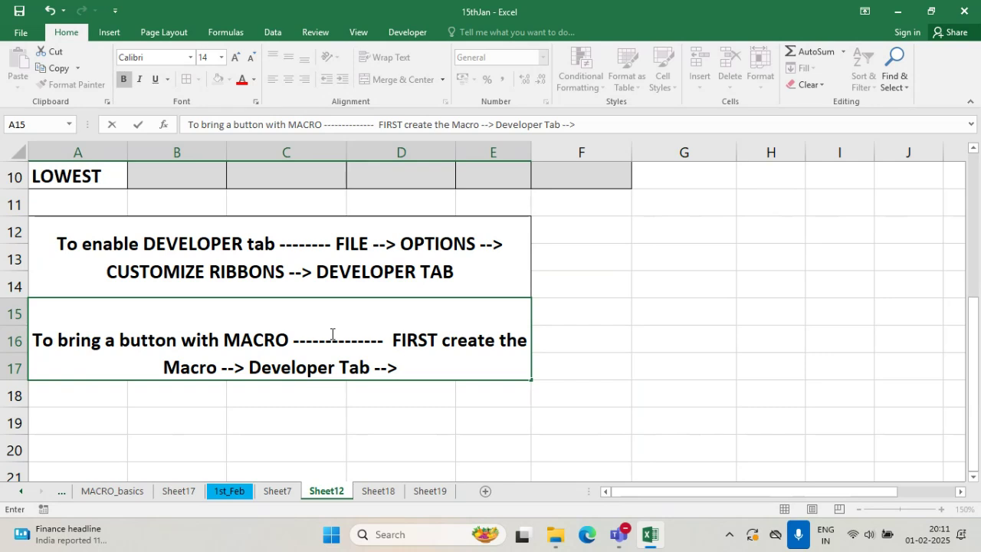
{"action": "type", "text": " Form C"}
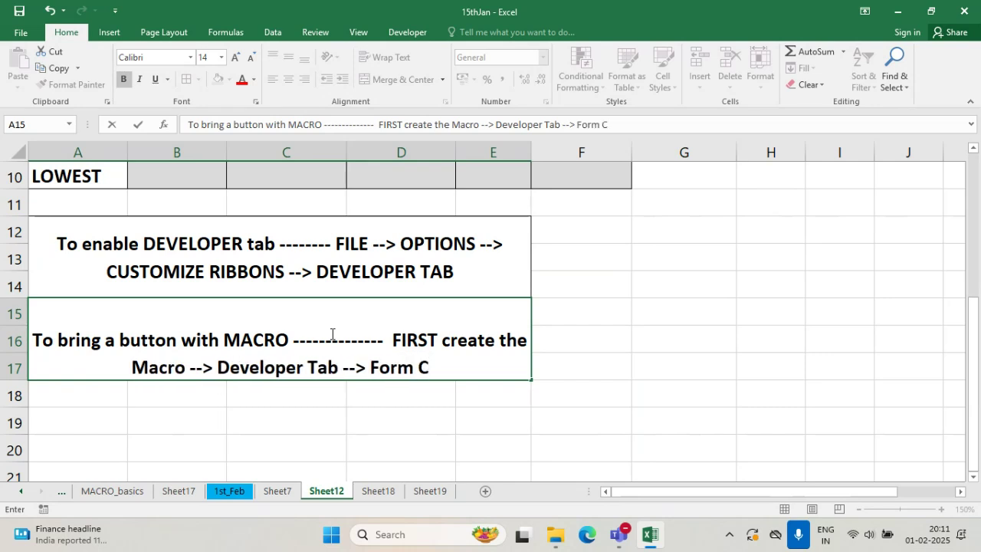
{"action": "key", "text": "BackSpace"}
{"action": "key", "text": "BackSpace"}
{"action": "key", "text": "BackSpace"}
{"action": "key", "text": "BackSpace"}
{"action": "key", "text": "BackSpace"}
{"action": "key", "text": "BackSpace"}
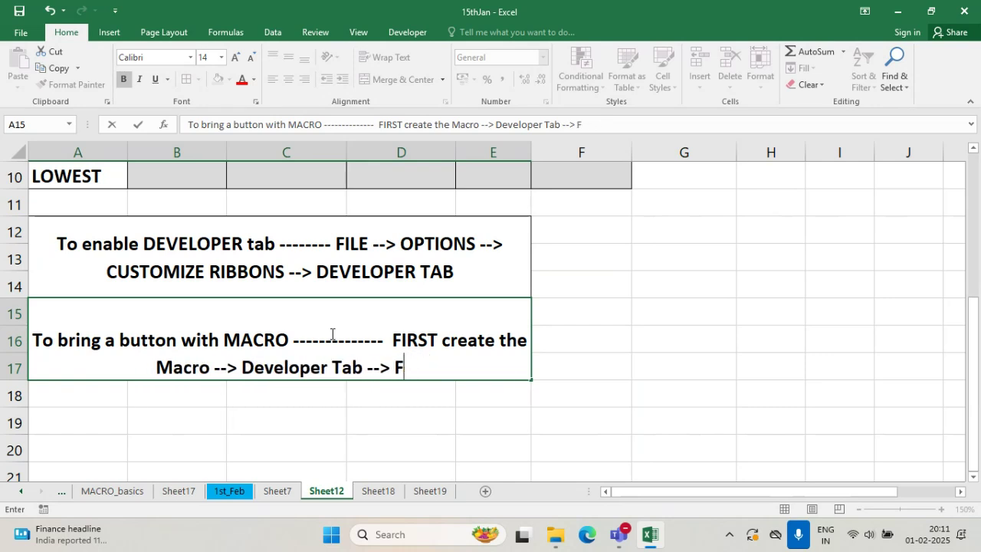
{"action": "left_click", "coordinate": [344, 416]}
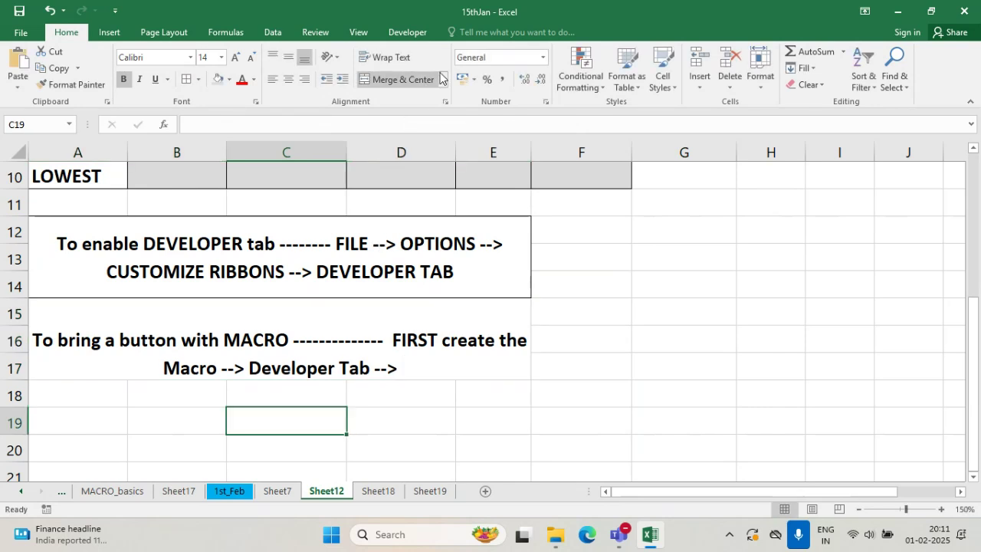
- Look up where the Button form control sits among the Developer tab's insertable controls
{"action": "left_click", "coordinate": [407, 32]}
{"action": "left_click", "coordinate": [305, 90]}
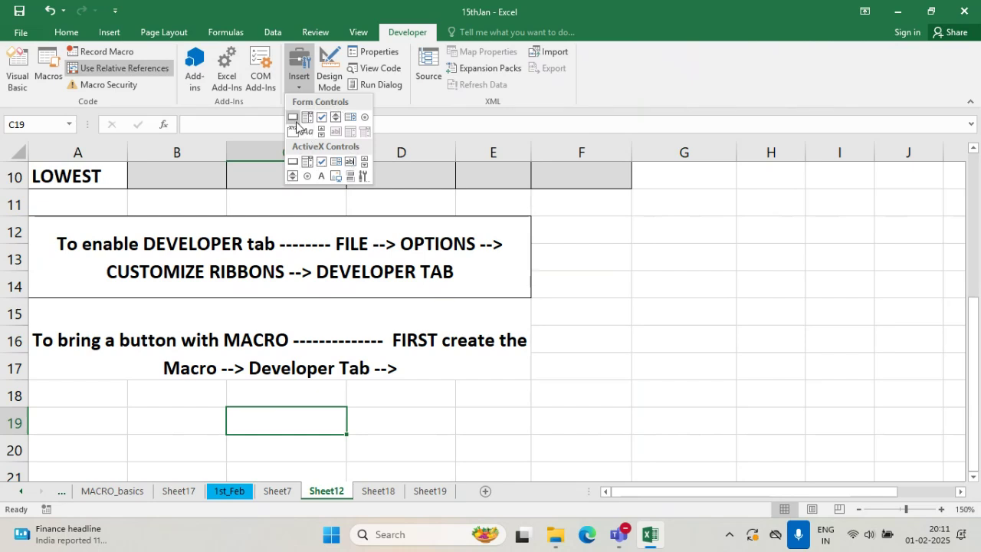
{"action": "left_click", "coordinate": [345, 328]}
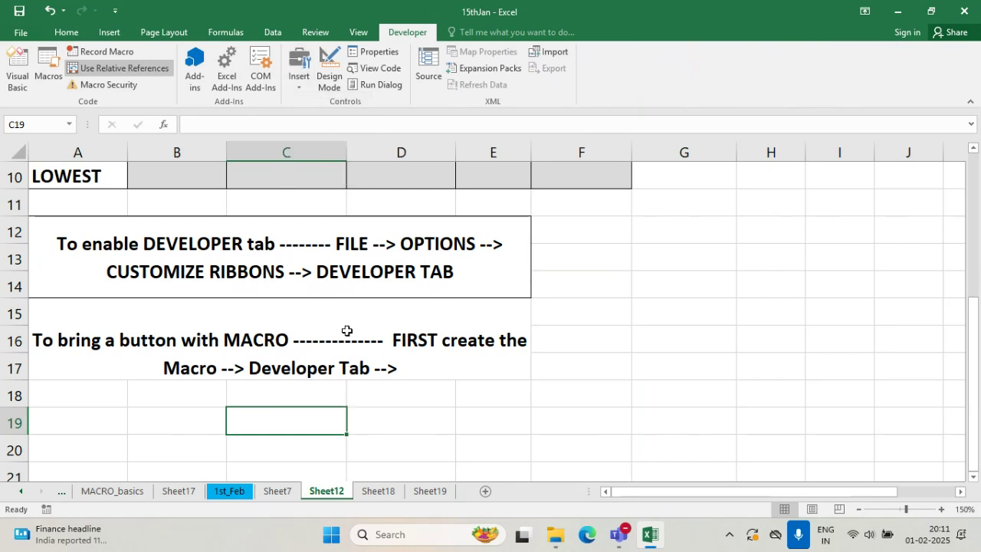
- Append "Insert --" to the macro button note in A15 and enter "." in cell A18
{"action": "left_click", "coordinate": [374, 347]}
{"action": "double_click", "coordinate": [375, 348]}
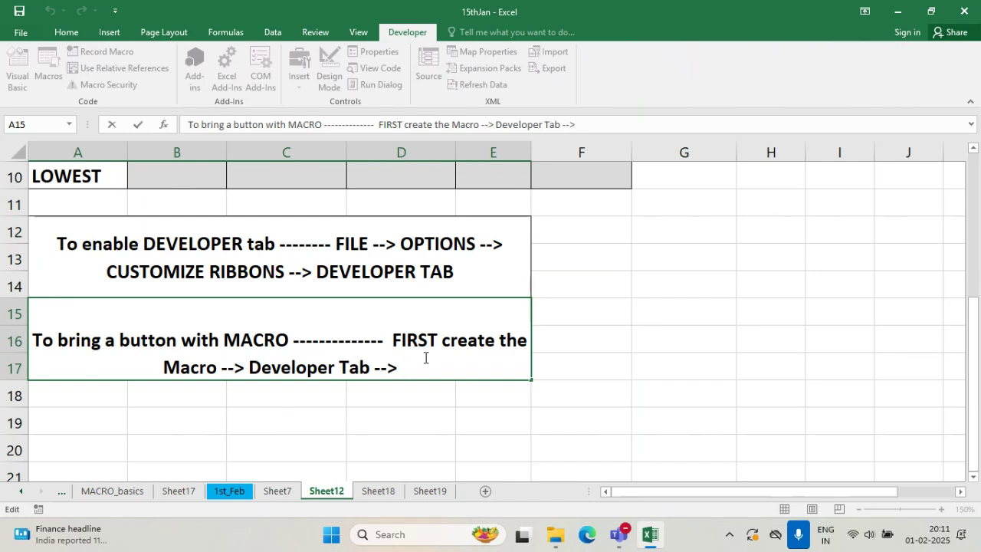
{"action": "type", "text": "Insert --"}
{"action": "key", "text": "Return"}
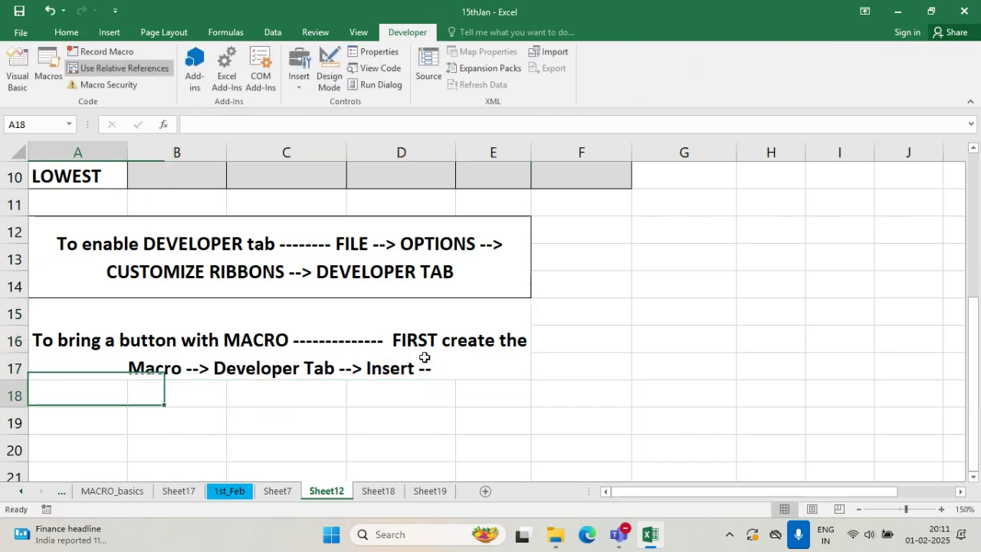
{"action": "type", "text": "."}
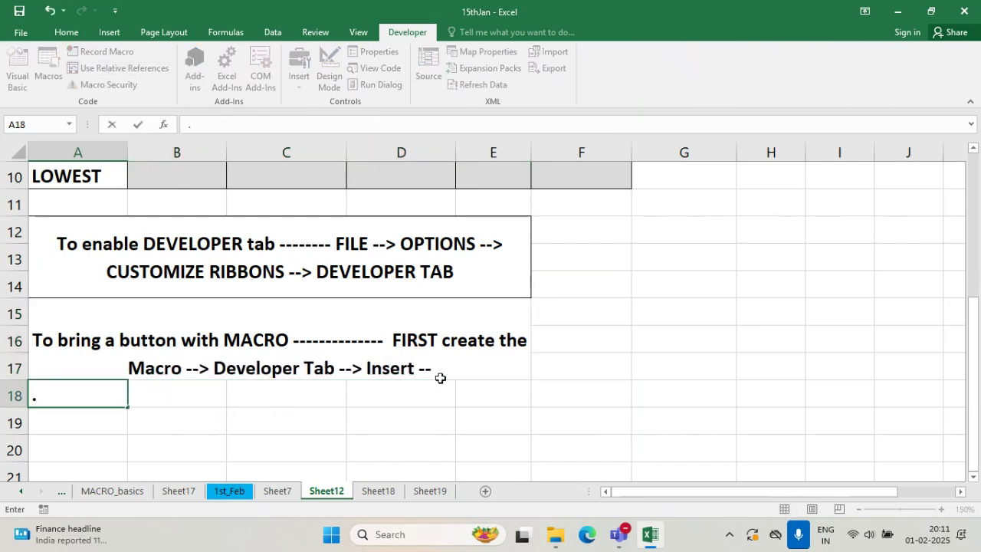
{"action": "left_click", "coordinate": [440, 377]}
- Extend the A15 note with "> Form Controls ---- click on BUTTON"
{"action": "double_click", "coordinate": [445, 371]}
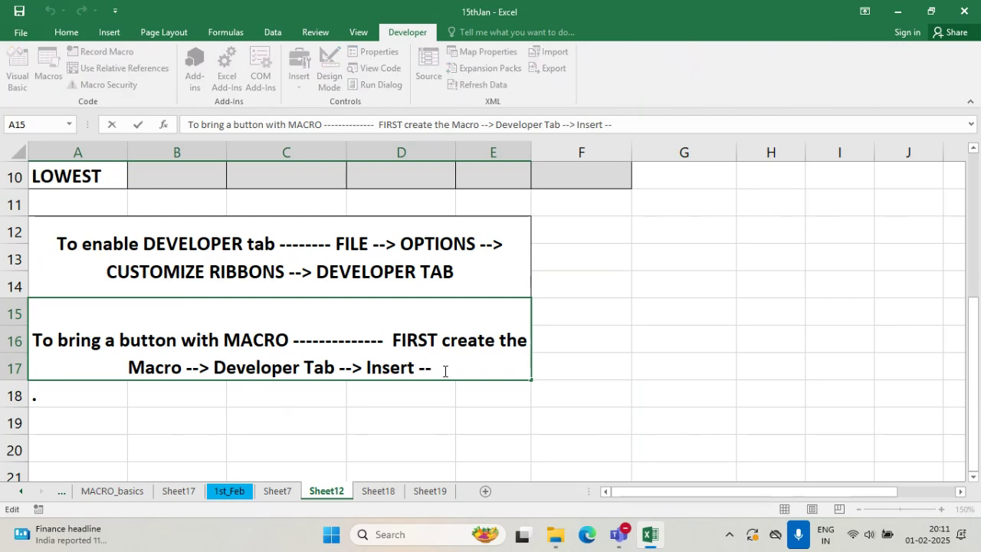
{"action": "type", "text": "> Form Controls "}
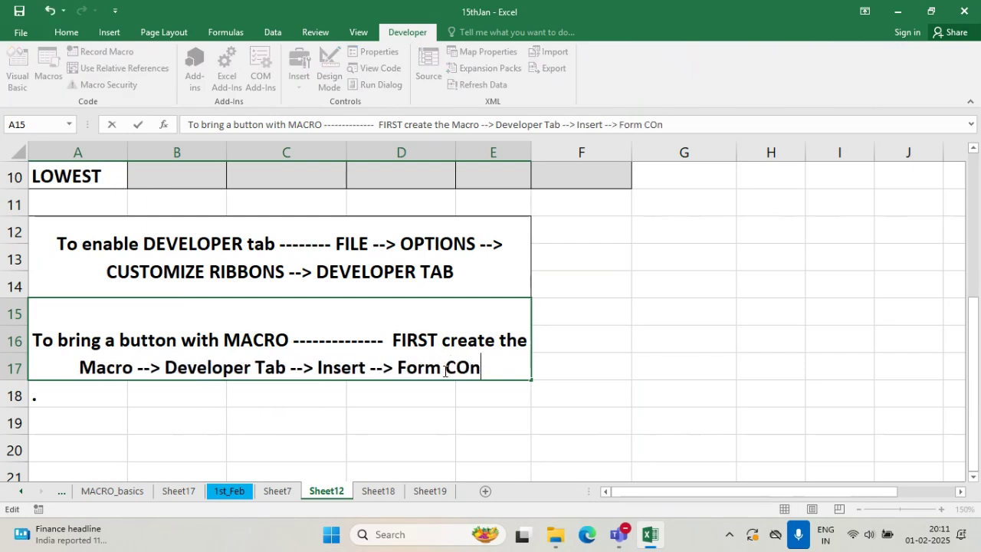
{"action": "type", "text": "----"}
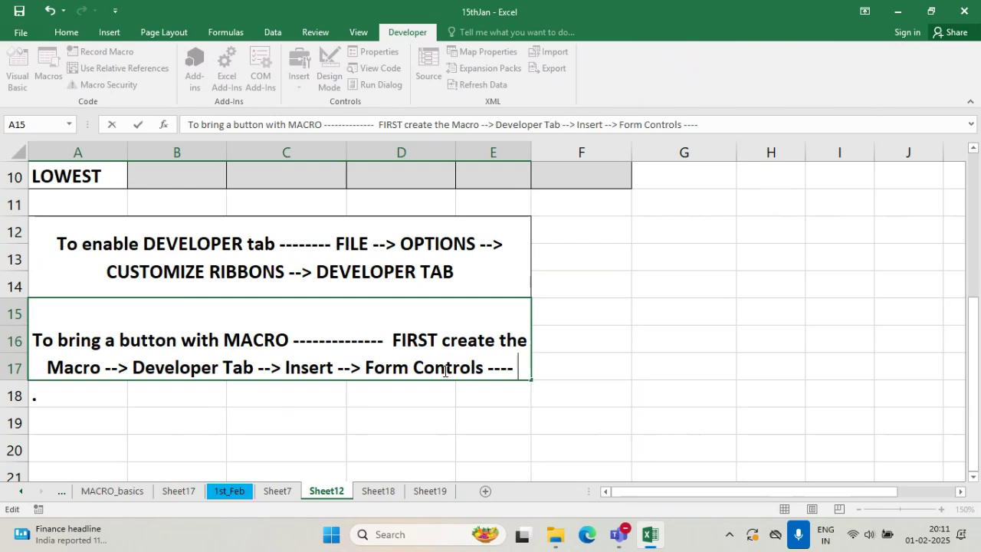
{"action": "type", "text": " click on B"}
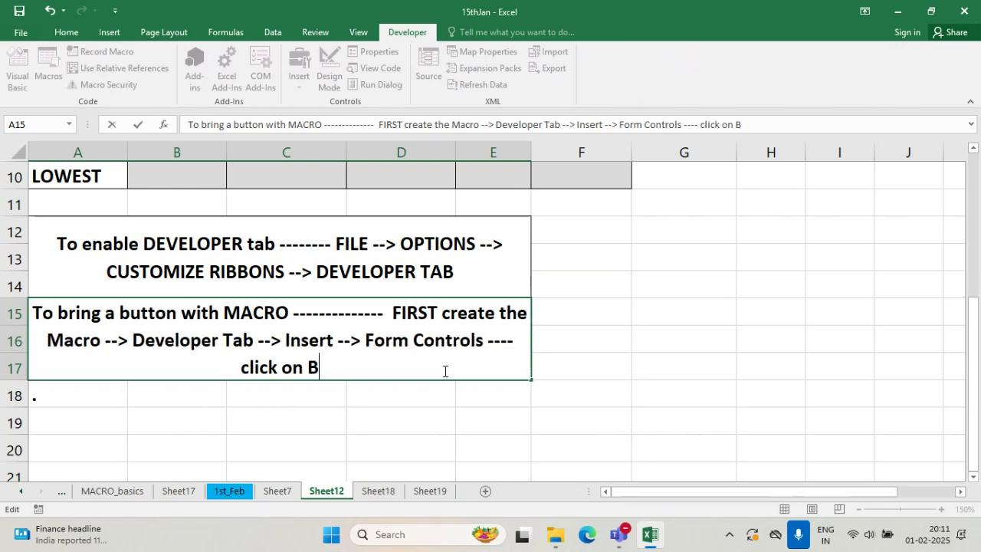
{"action": "type", "text": "UTTON"}
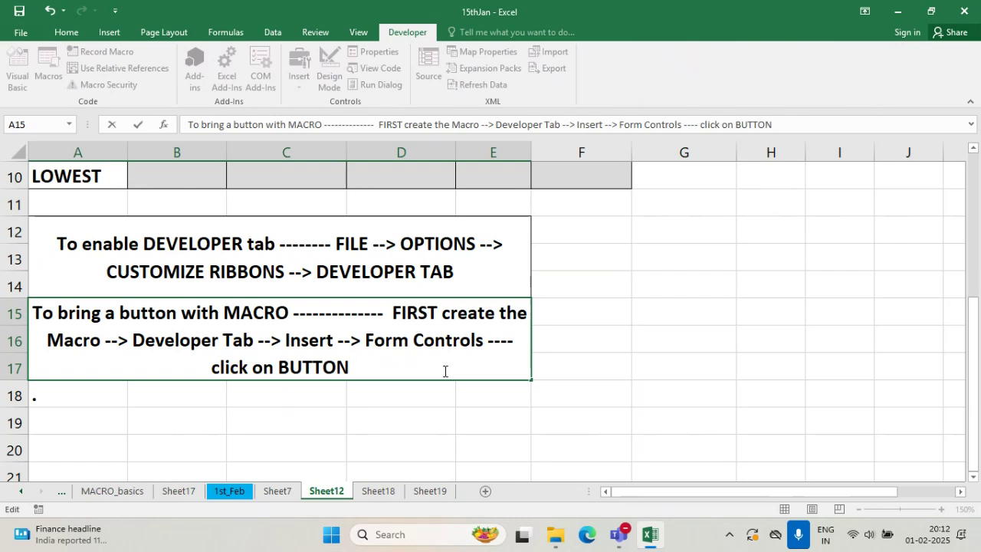
- Extend the A15 note with "--> Draw it on the excel sheet ---> it will ask to assign a MACRO"
{"action": "type", "text": " -->"}
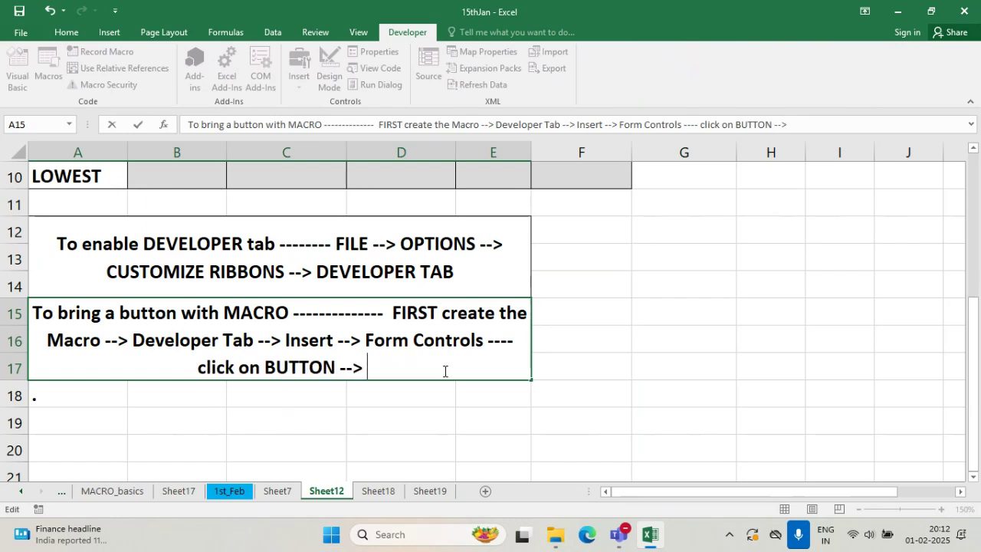
{"action": "type", "text": " Draw it on "}
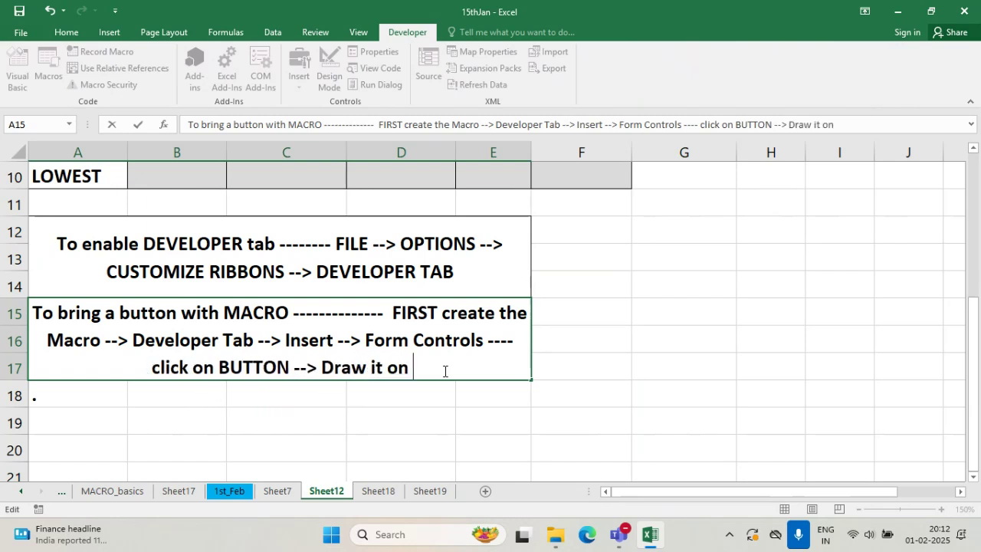
{"action": "type", "text": "the excel sh"}
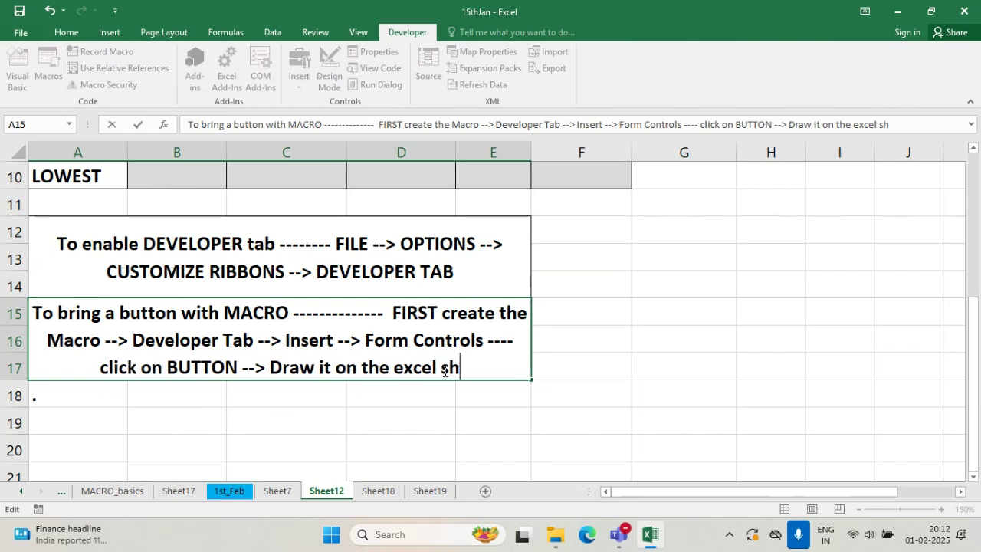
{"action": "type", "text": "eet --"}
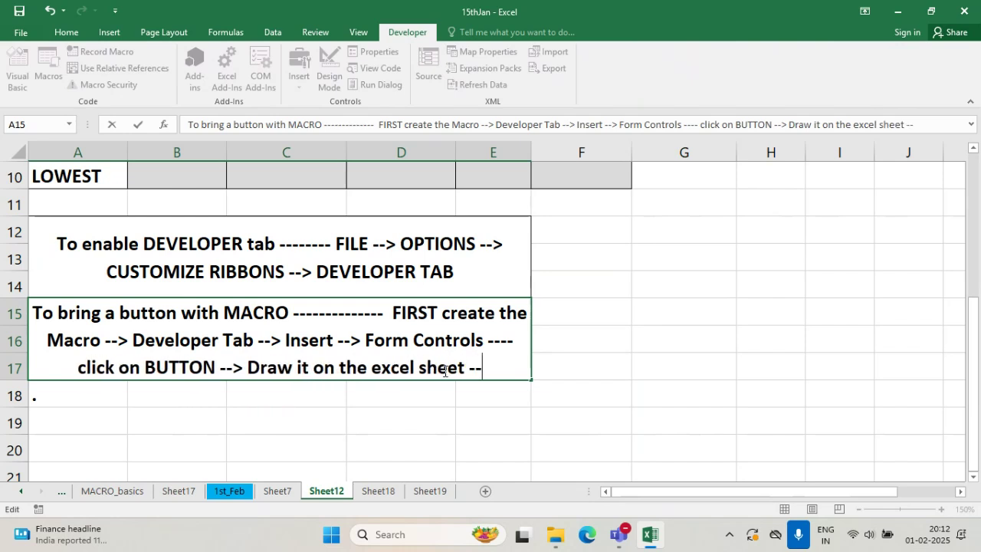
{"action": "type", "text": "-> it will ask"}
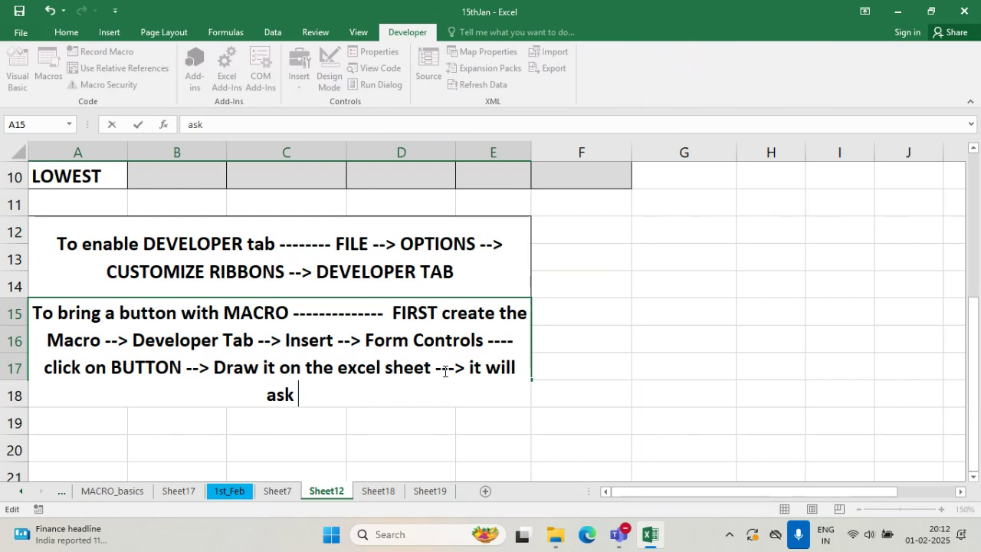
{"action": "type", "text": " to a"}
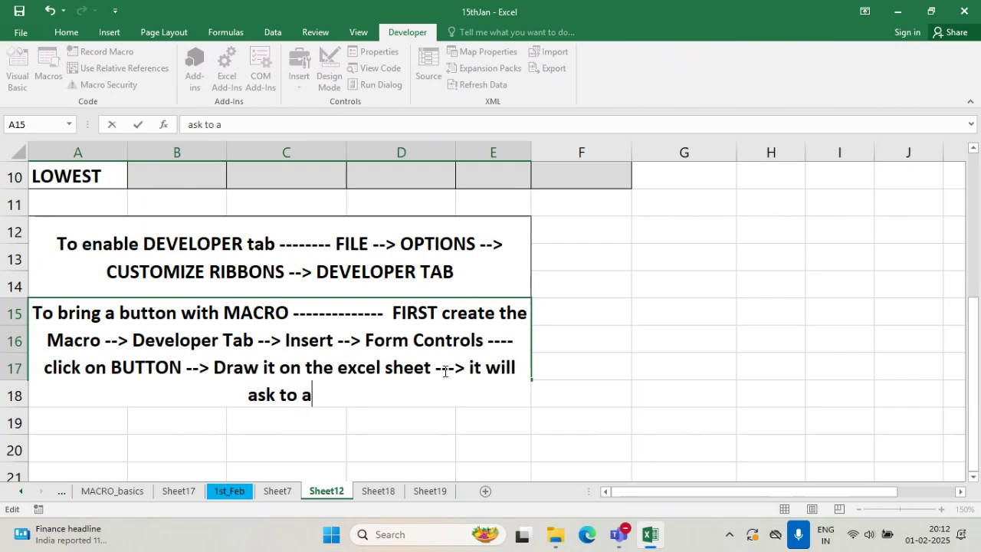
{"action": "type", "text": "ssign a MACRO"}
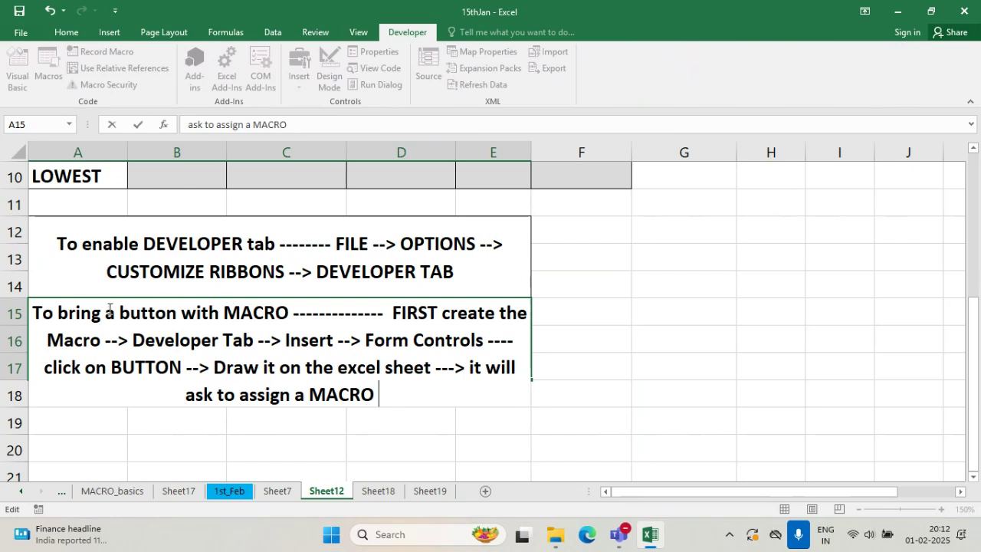
- Insert "(s_1)" after "FIRST create the Macro" in the A15 note
{"action": "left_click", "coordinate": [105, 340]}
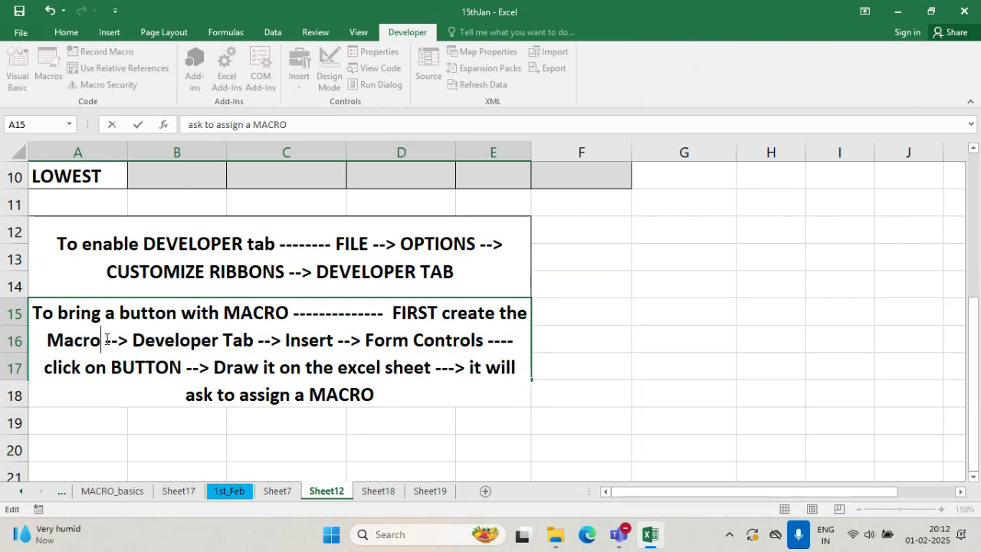
{"action": "type", "text": "9"}
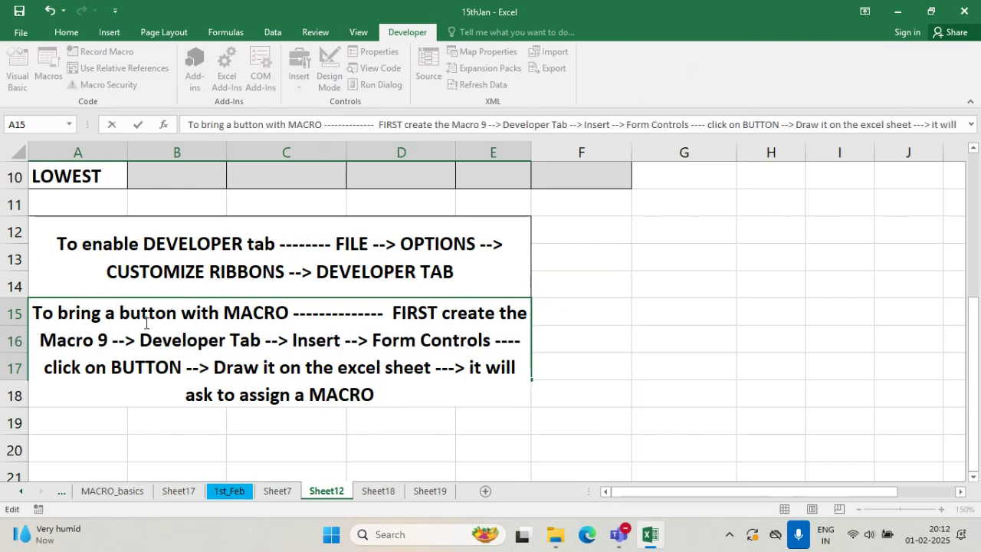
{"action": "key", "text": "BackSpace"}
{"action": "type", "text": "(s"}
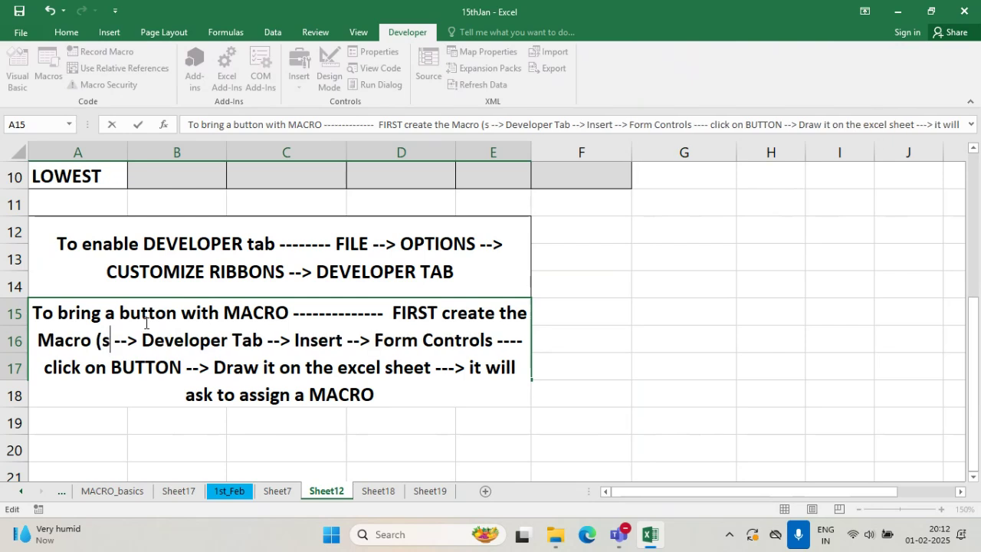
{"action": "type", "text": "_1)"}
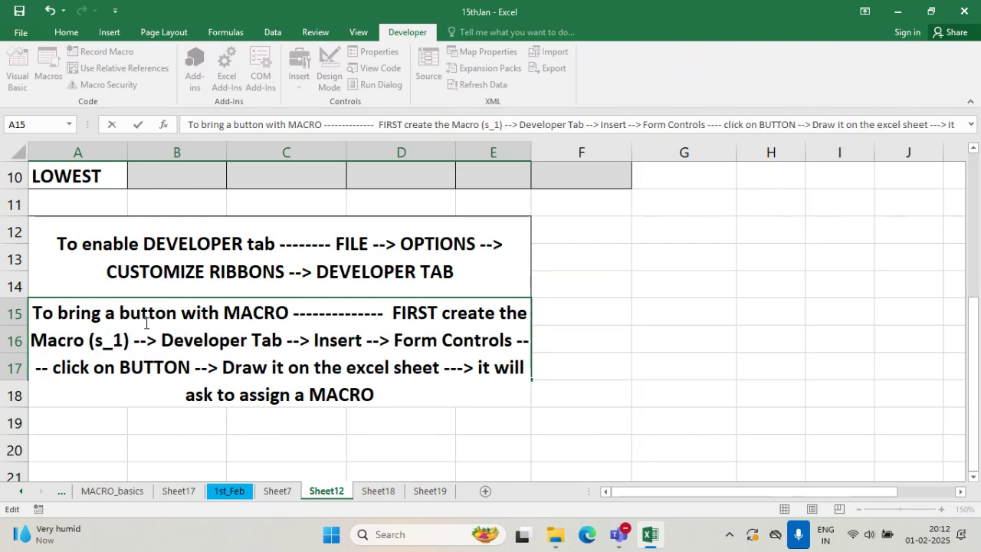
- Append "(s_1) --> OK" to the end of the A15 note and commit the entry
{"action": "left_click", "coordinate": [381, 392]}
{"action": "type", "text": "(s_1"}
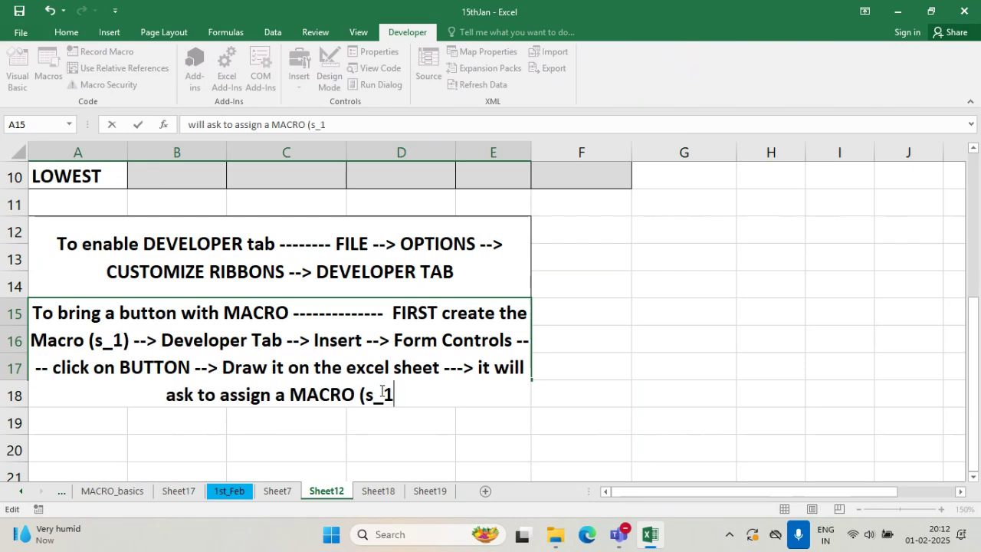
{"action": "type", "text": ")"}
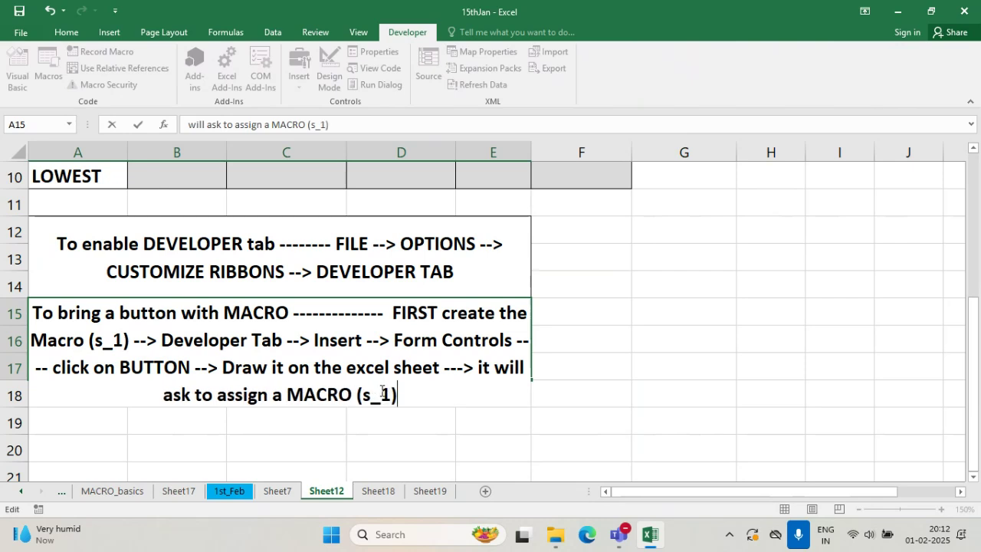
{"action": "type", "text": " --> OK"}
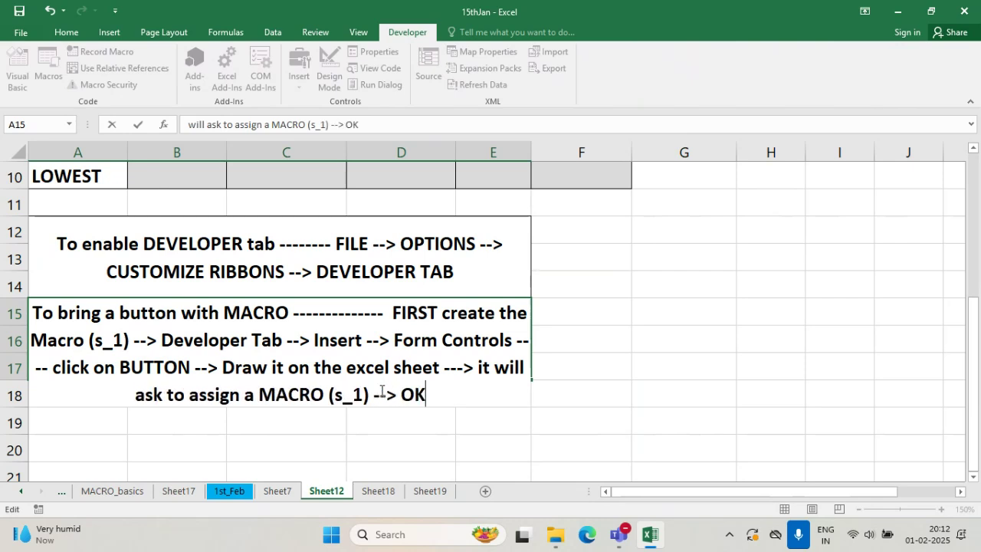
{"action": "key", "text": "Return"}
- Increase the height of row 17 so the whole macro button note fits in its merged cell
{"action": "left_click", "coordinate": [374, 338]}
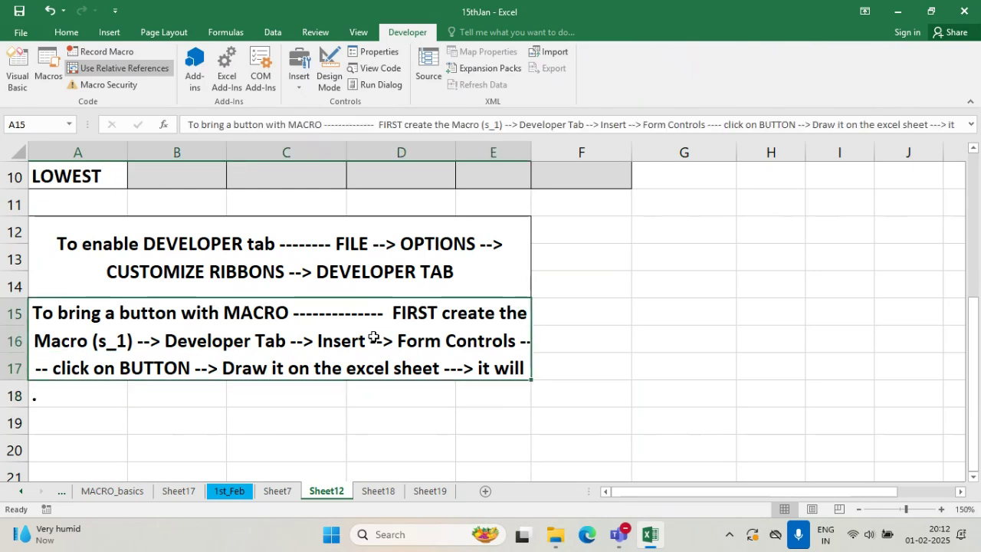
{"action": "left_click_drag", "start_coordinate": [16, 380], "coordinate": [15, 412]}
{"action": "left_click", "coordinate": [599, 400]}
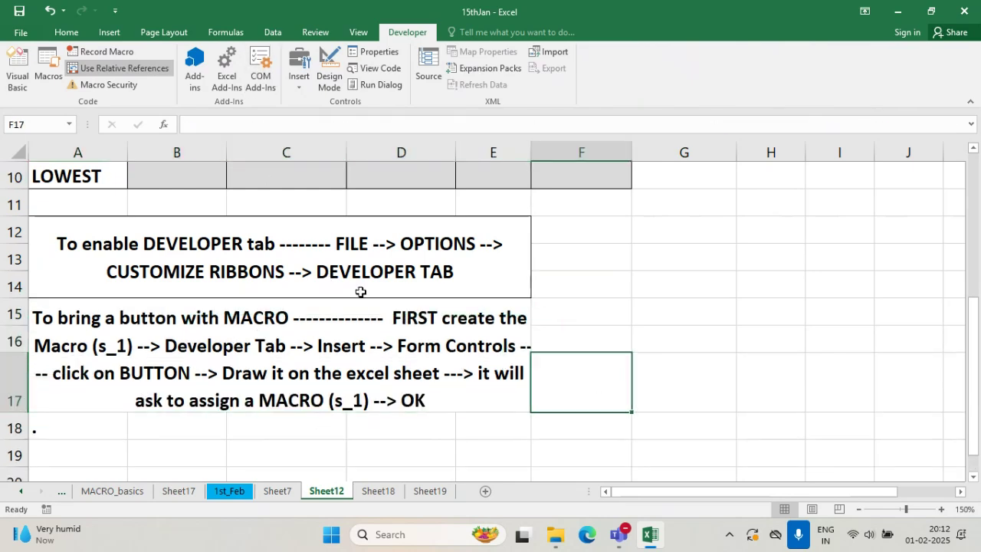
- Apply a border around the merged macro button note in A15
{"action": "left_click", "coordinate": [416, 370]}
{"action": "left_click", "coordinate": [76, 33]}
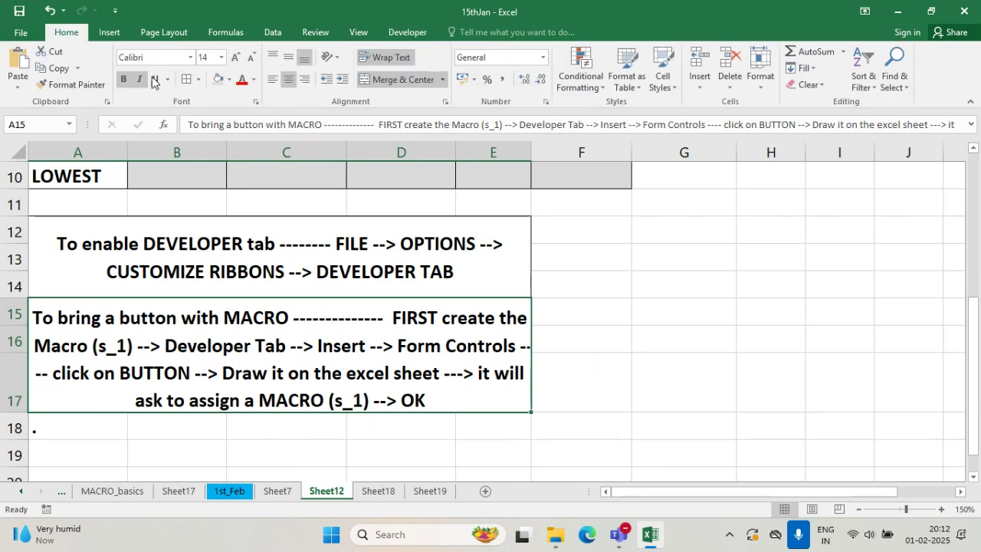
{"action": "left_click", "coordinate": [595, 374]}
- Review the finished note and the marks table, and inspect the TOTAL formula in E3
{"action": "key", "text": "Left"}
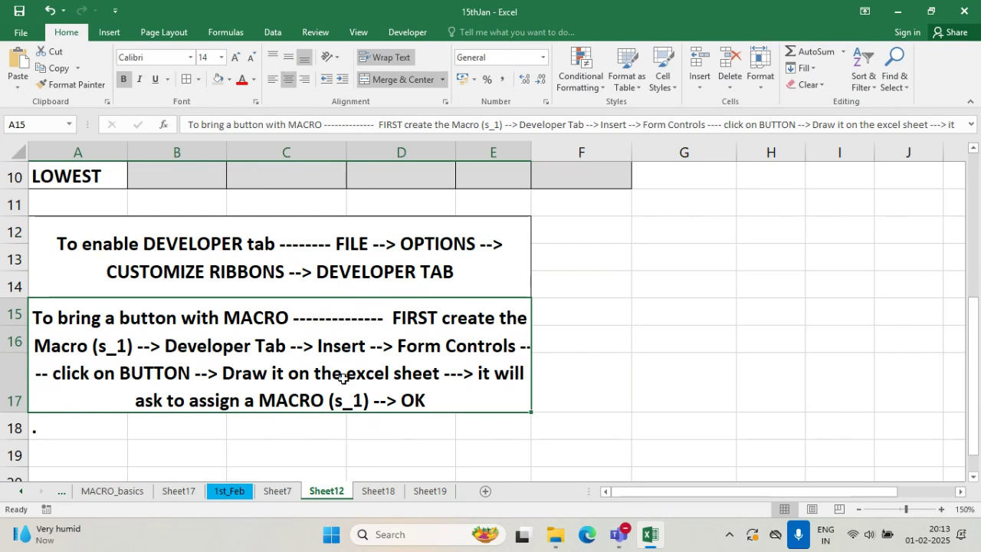
{"action": "left_click", "coordinate": [591, 380]}
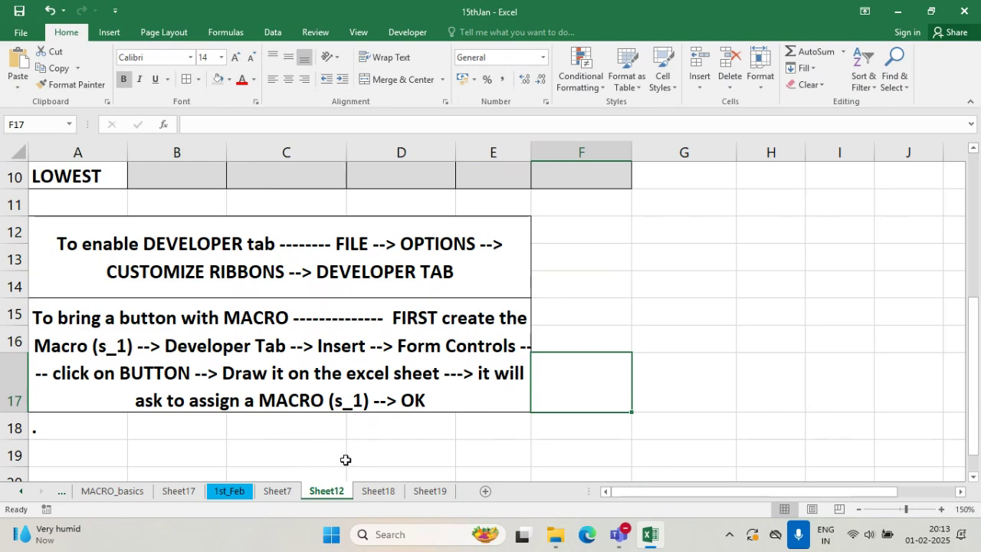
{"action": "scroll", "coordinate": [651, 325], "scroll_direction": "up", "scroll_amount": 3}
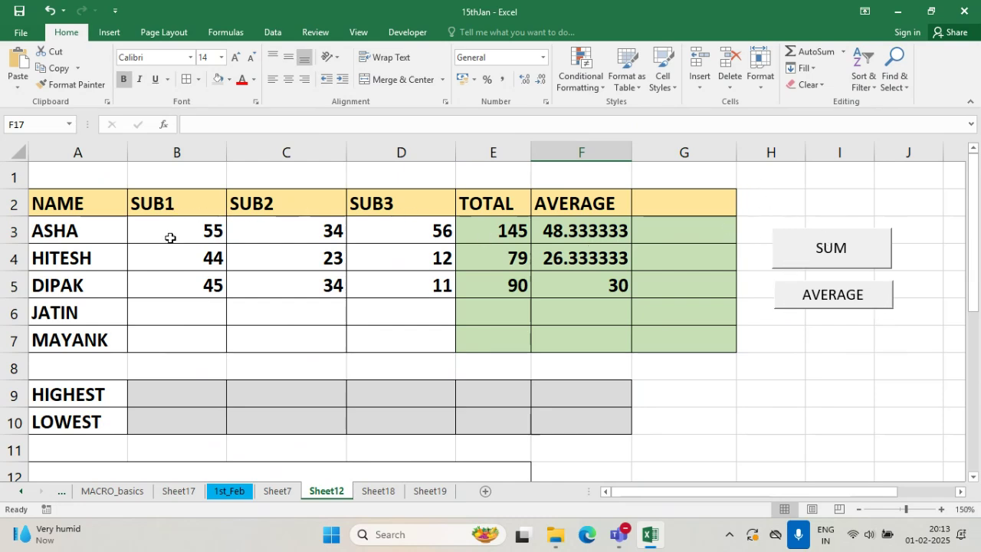
{"action": "left_click", "coordinate": [506, 228]}
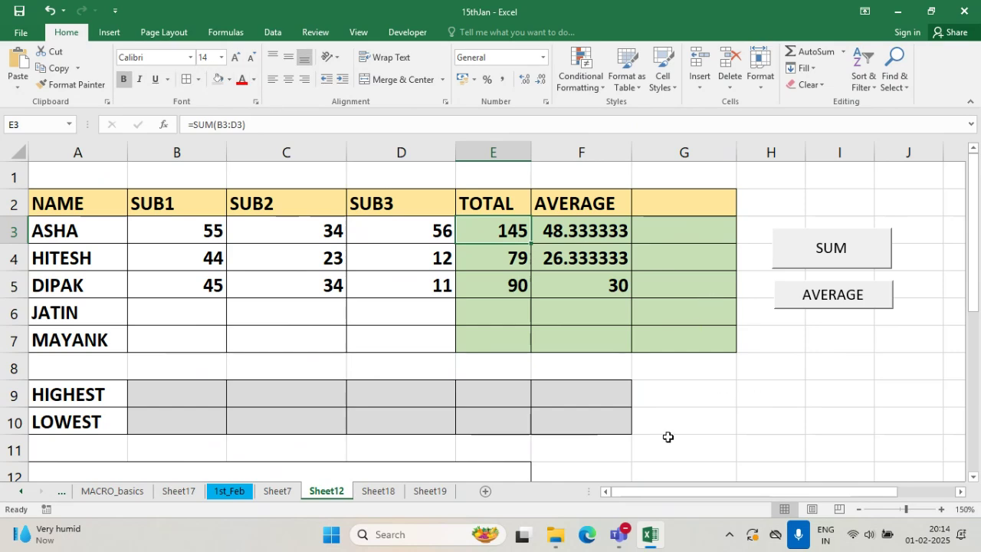
- Switch to the Microsoft Teams live event window and read through the newest attendee questions in the Q&A
{"action": "mouse_move", "coordinate": [619, 544]}
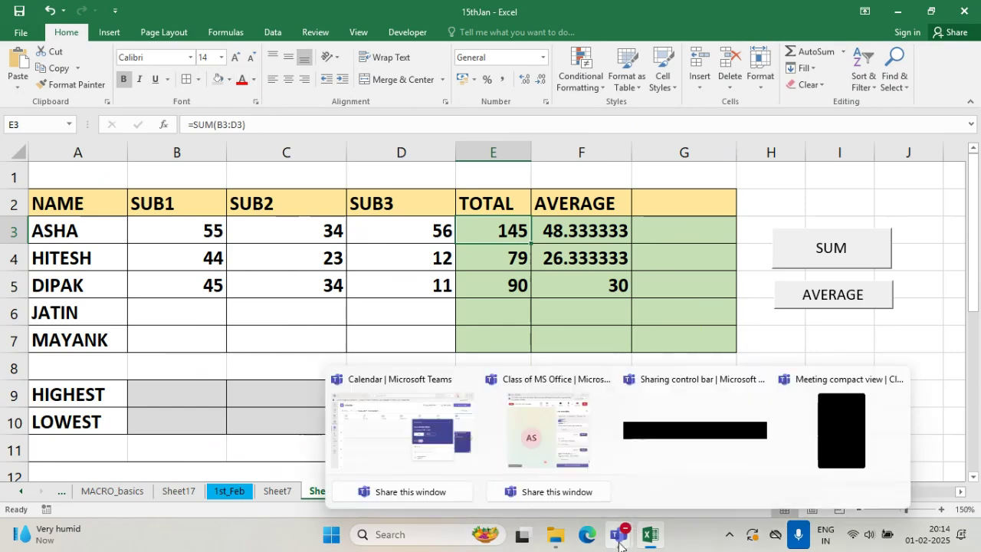
{"action": "left_click", "coordinate": [536, 448]}
{"action": "scroll", "coordinate": [834, 366], "scroll_direction": "down", "scroll_amount": 5}
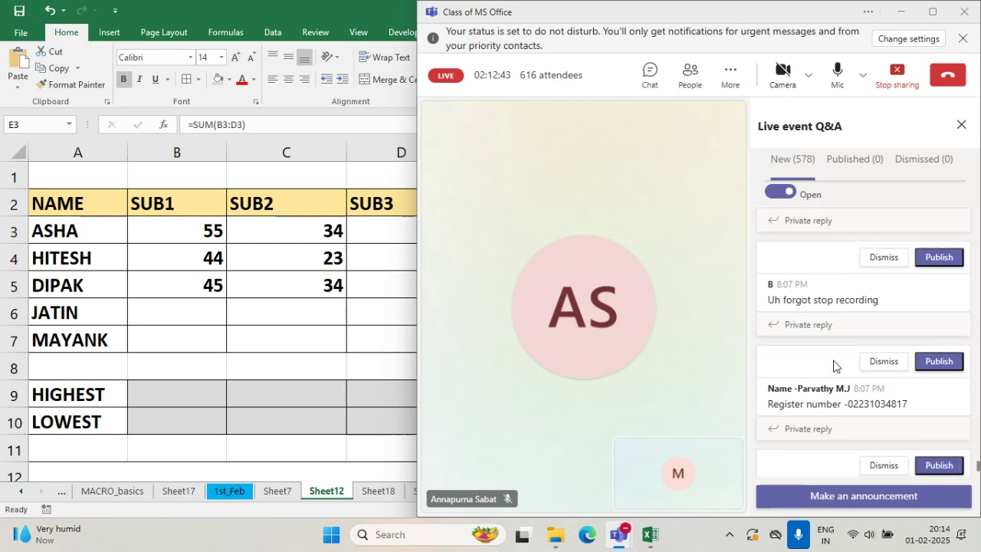
{"action": "scroll", "coordinate": [834, 365], "scroll_direction": "down", "scroll_amount": 5}
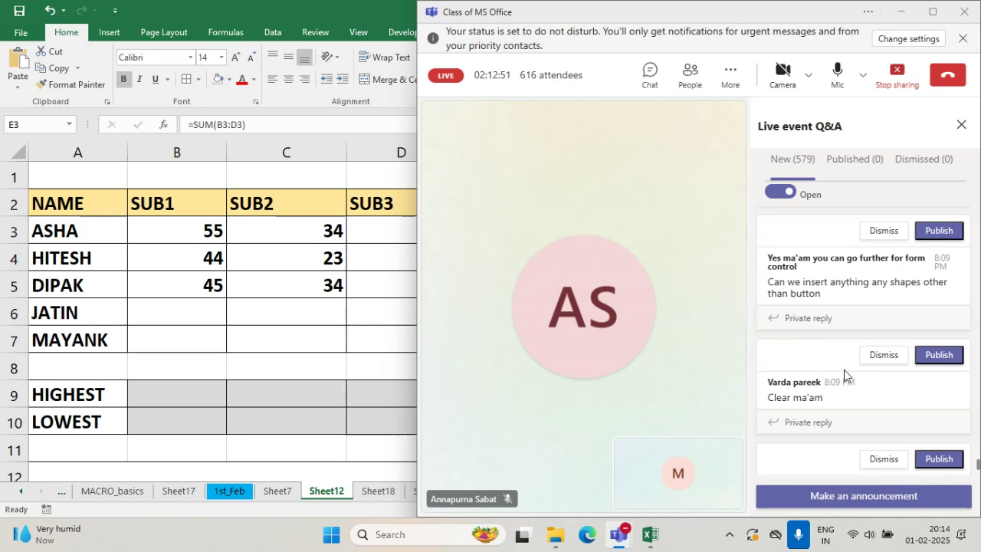
{"action": "scroll", "coordinate": [837, 372], "scroll_direction": "down", "scroll_amount": 3}
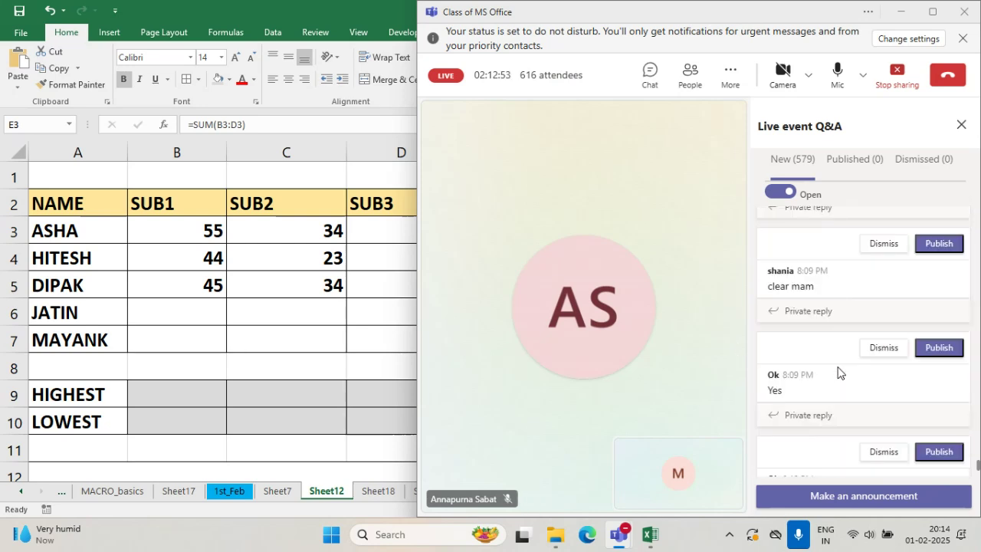
{"action": "scroll", "coordinate": [837, 373], "scroll_direction": "down", "scroll_amount": 1}
{"action": "scroll", "coordinate": [836, 373], "scroll_direction": "down", "scroll_amount": 3}
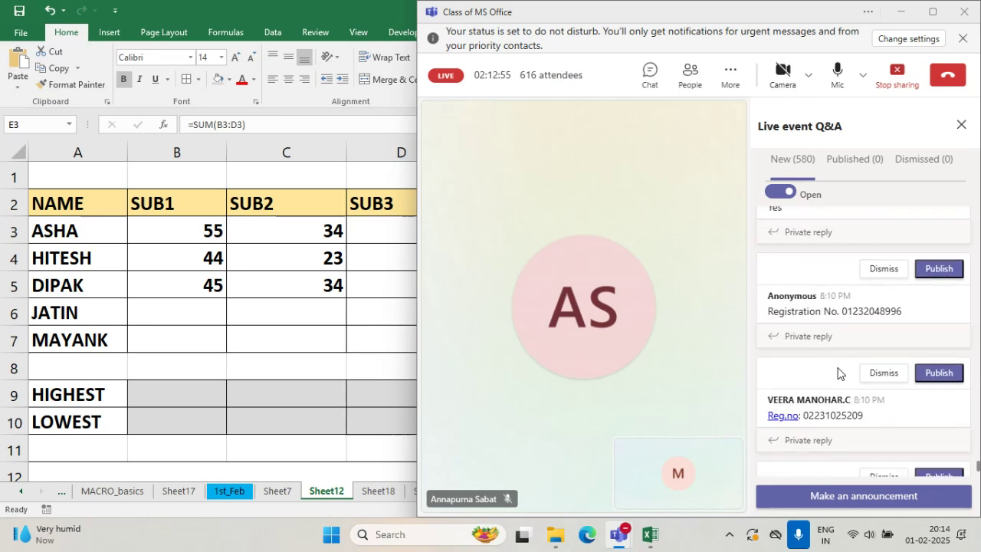
{"action": "scroll", "coordinate": [837, 372], "scroll_direction": "down", "scroll_amount": 3}
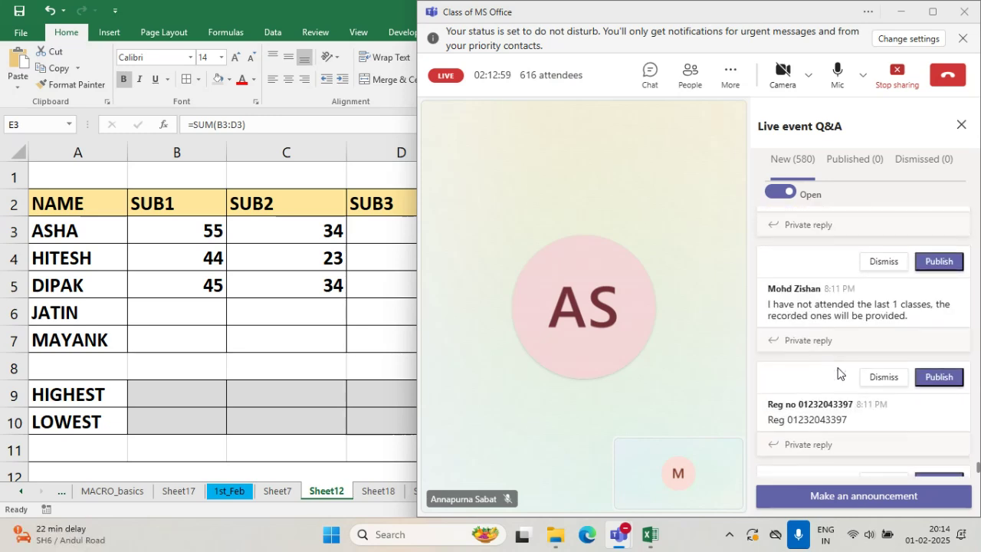
{"action": "scroll", "coordinate": [838, 374], "scroll_direction": "down", "scroll_amount": 5}
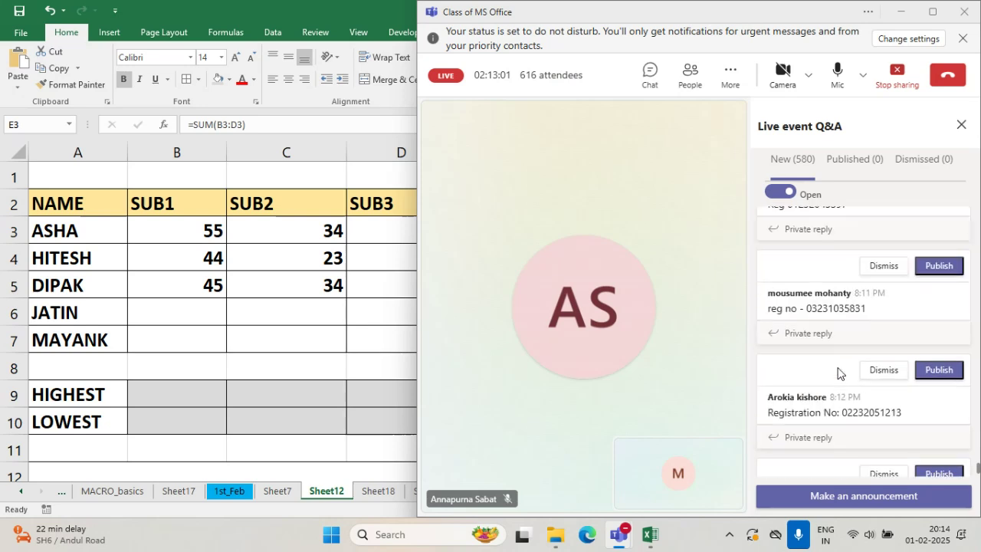
{"action": "scroll", "coordinate": [837, 373], "scroll_direction": "down", "scroll_amount": 4}
{"action": "scroll", "coordinate": [837, 374], "scroll_direction": "up", "scroll_amount": 2}
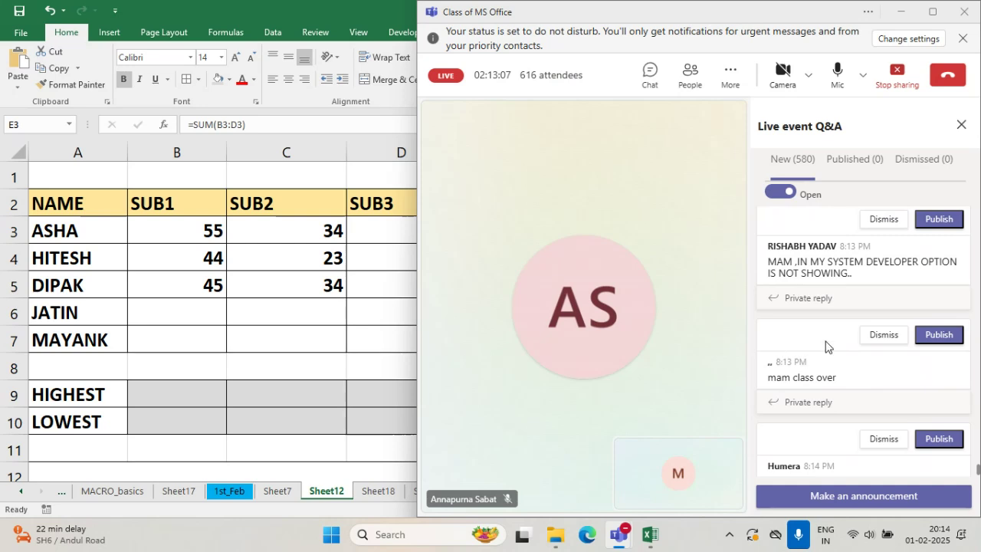
{"action": "scroll", "coordinate": [865, 357], "scroll_direction": "up", "scroll_amount": 2}
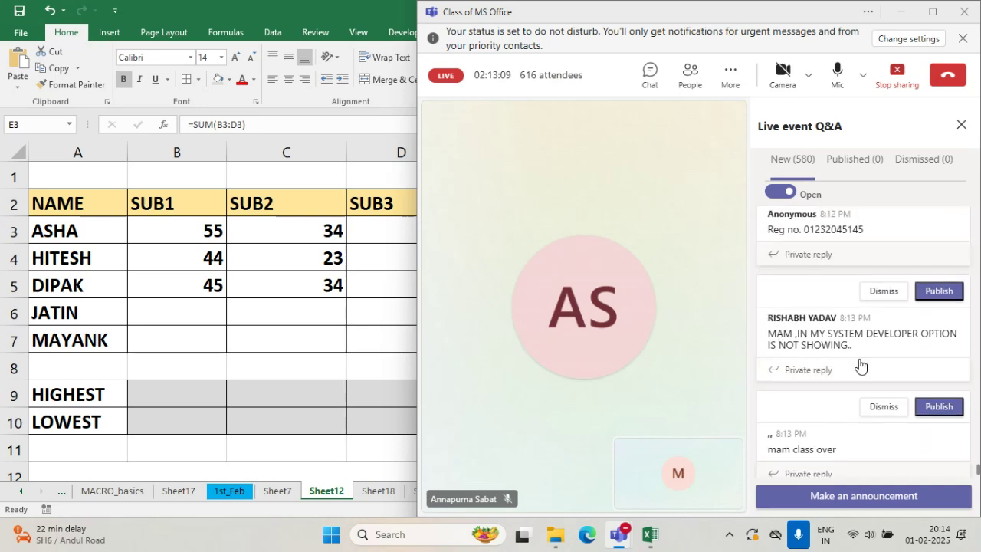
{"action": "scroll", "coordinate": [865, 370], "scroll_direction": "down", "scroll_amount": 1}
{"action": "scroll", "coordinate": [864, 371], "scroll_direction": "down", "scroll_amount": 2}
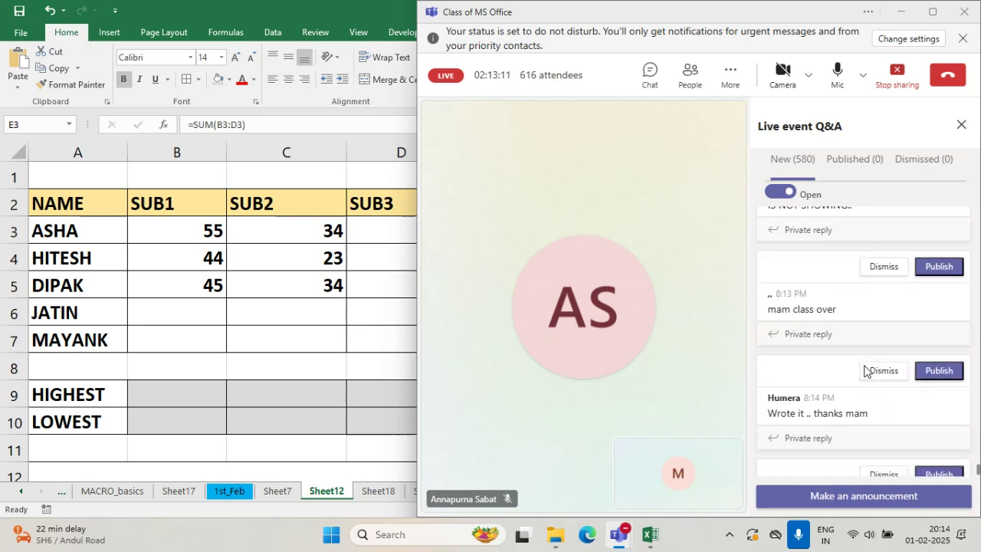
{"action": "scroll", "coordinate": [865, 370], "scroll_direction": "down", "scroll_amount": 3}
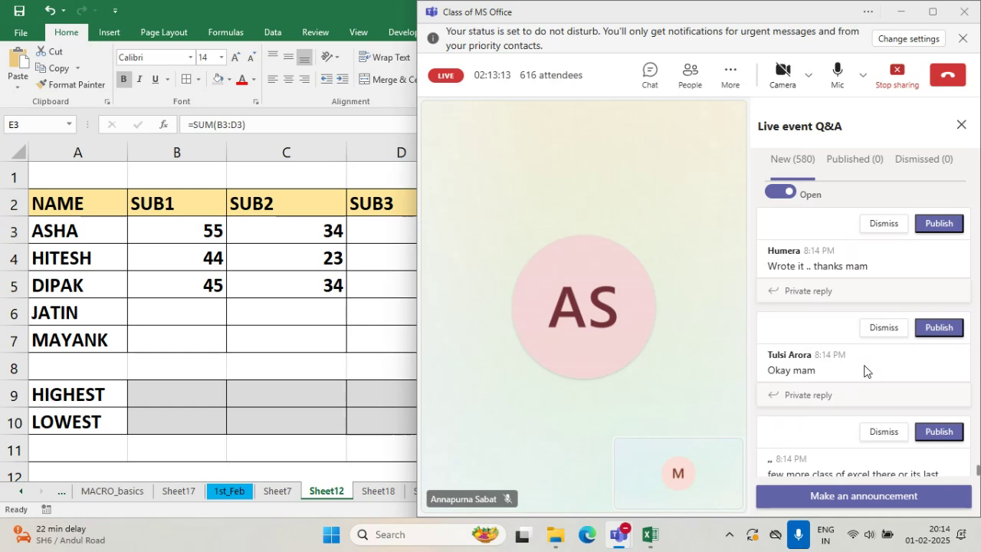
{"action": "scroll", "coordinate": [864, 371], "scroll_direction": "down", "scroll_amount": 2}
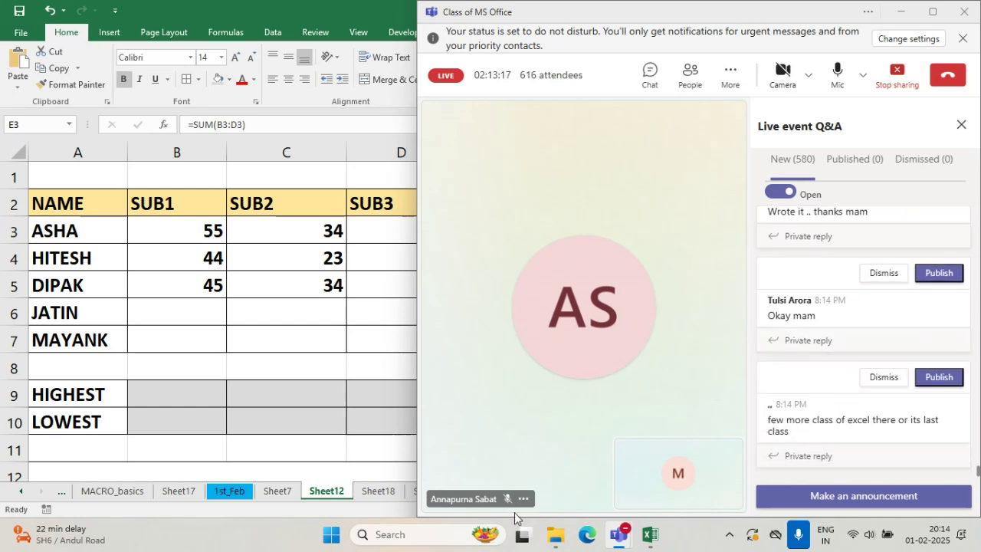
- Switch back to Excel and show the Developer tab and macro button notes on Sheet12
{"action": "scroll", "coordinate": [350, 432], "scroll_direction": "down", "scroll_amount": 4}
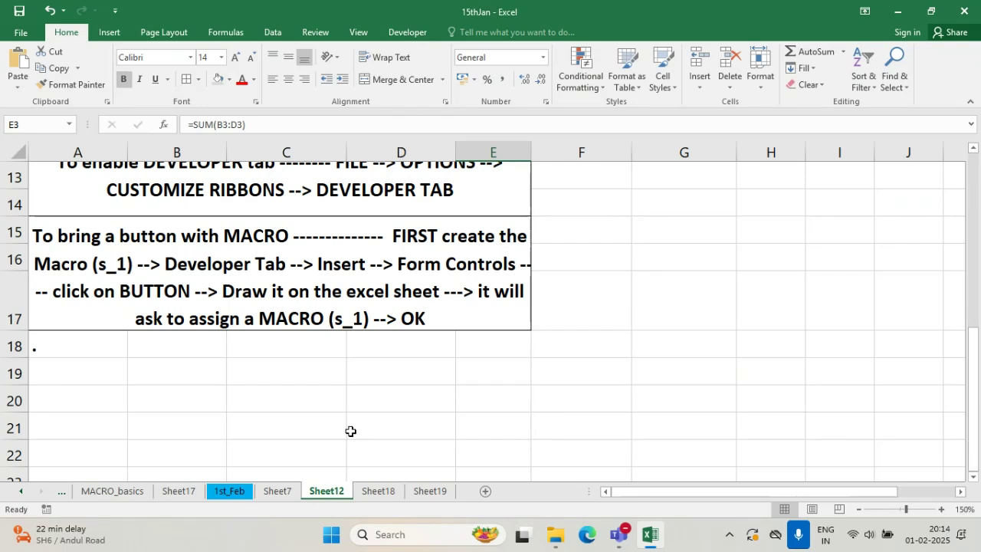
{"action": "scroll", "coordinate": [350, 431], "scroll_direction": "up", "scroll_amount": 1}
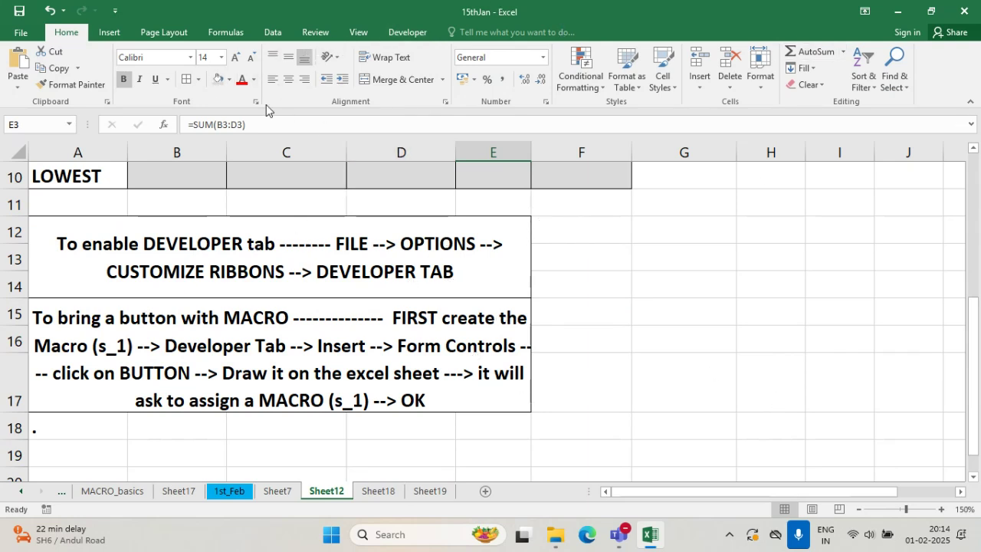
- Start saving a copy of the workbook in the current excel folder and inspect the file types, including Excel Macro-Enabled Workbook
{"action": "left_click", "coordinate": [627, 292]}
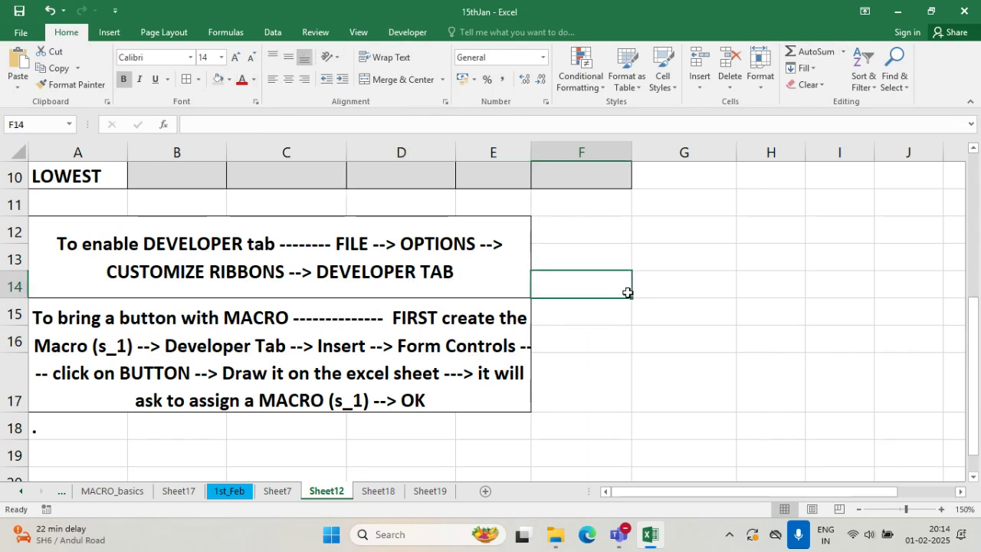
{"action": "left_click", "coordinate": [23, 32]}
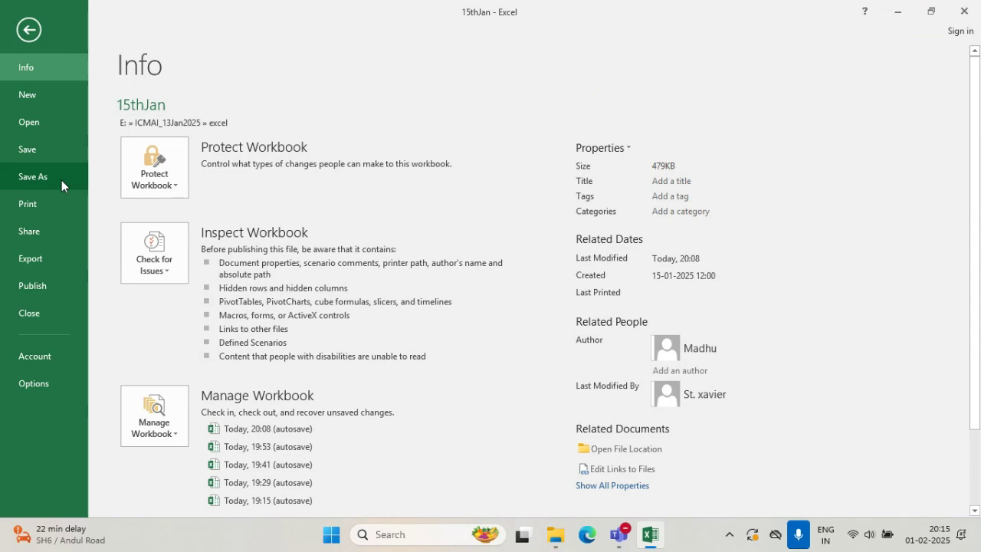
{"action": "left_click", "coordinate": [31, 177]}
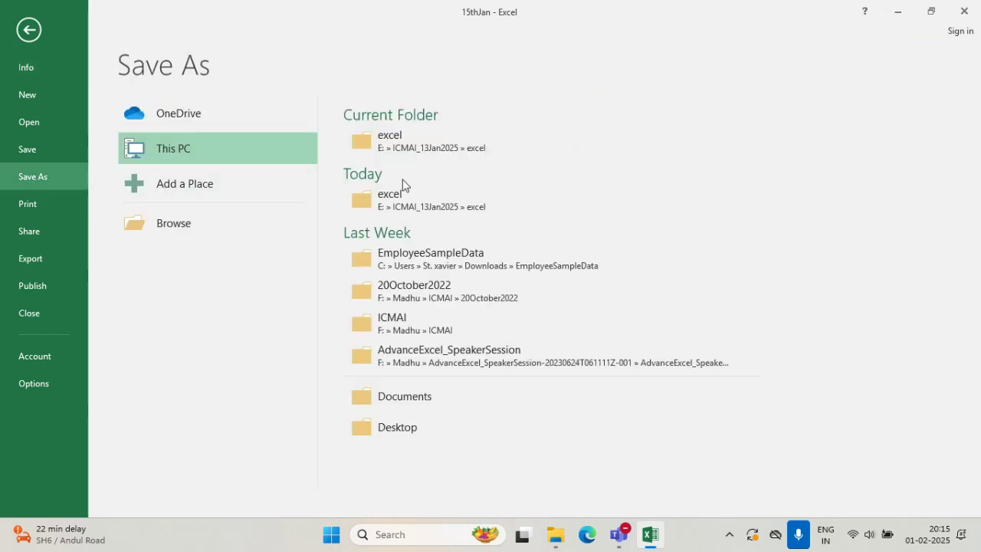
{"action": "left_click", "coordinate": [444, 151]}
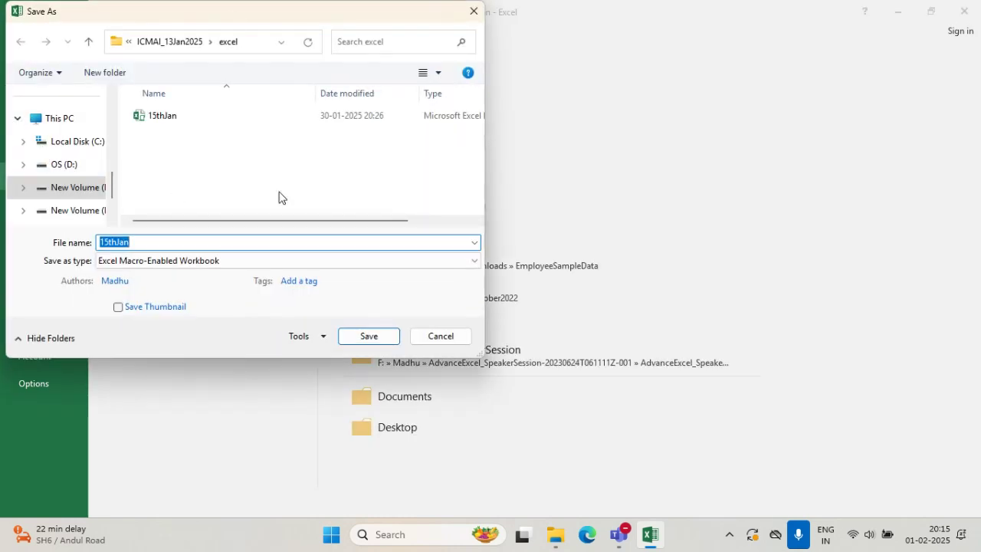
{"action": "left_click", "coordinate": [112, 263]}
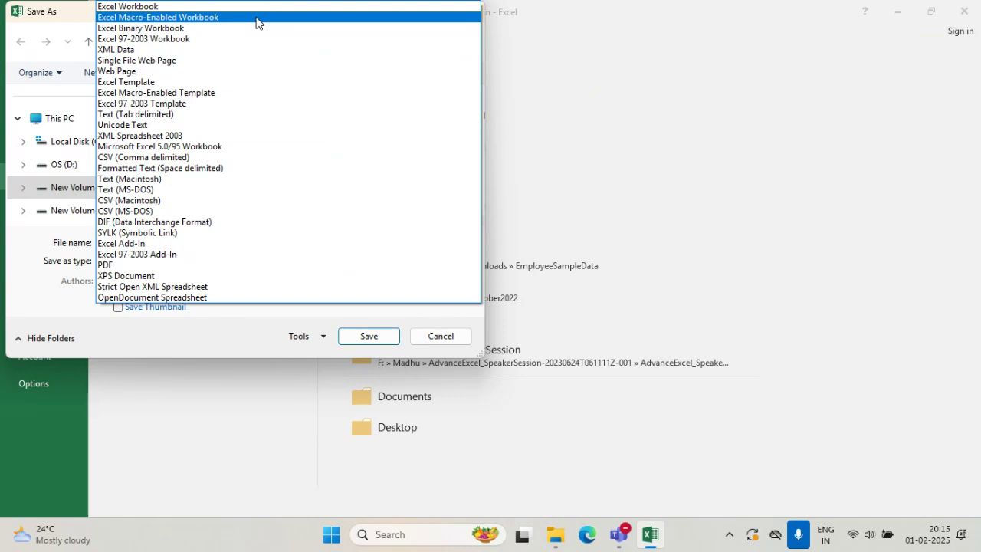
{"action": "left_click", "coordinate": [439, 341]}
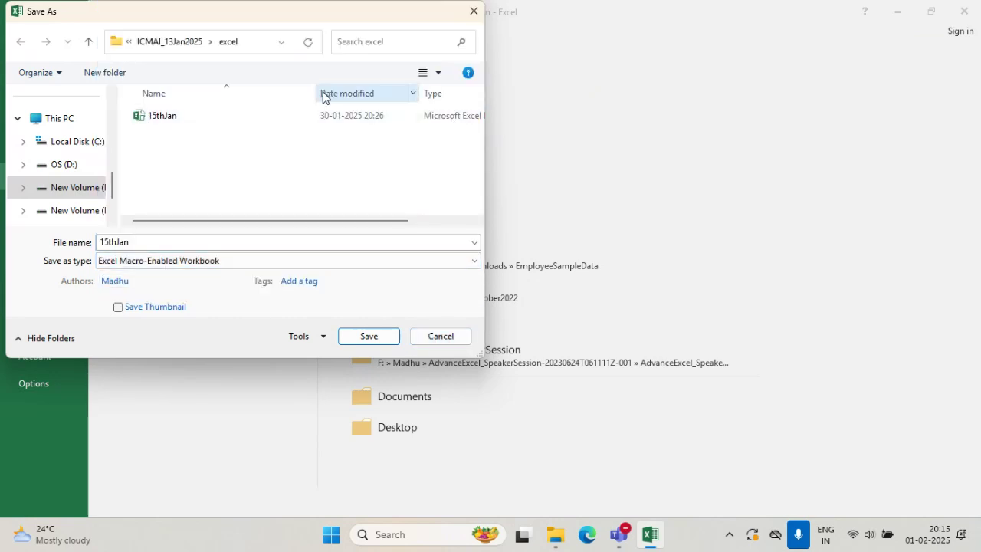
- Widen the Save As dialog and its Type column to read the 15thJan file's full type, and return to the sheet without saving
{"action": "left_click_drag", "start_coordinate": [315, 91], "coordinate": [202, 91]}
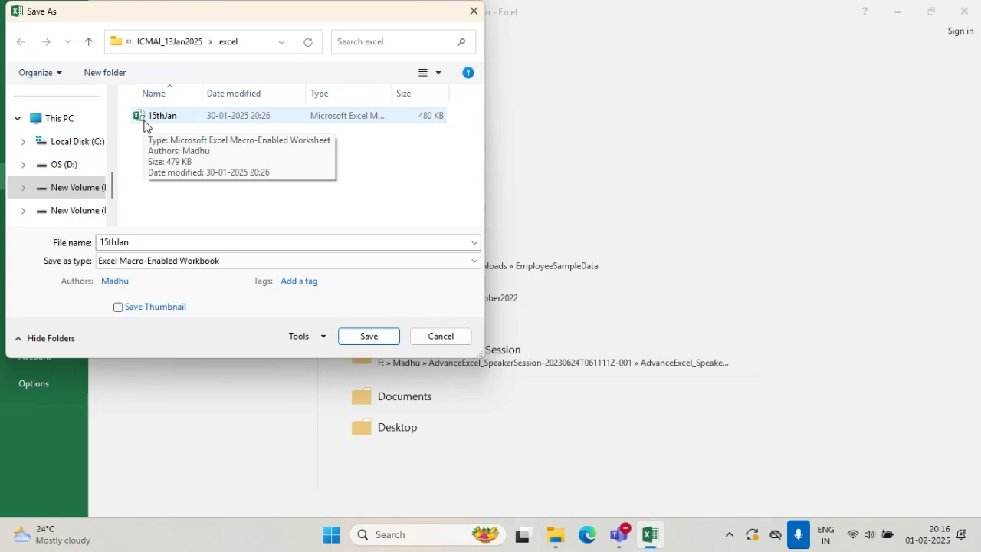
{"action": "left_click_drag", "start_coordinate": [393, 93], "coordinate": [471, 88]}
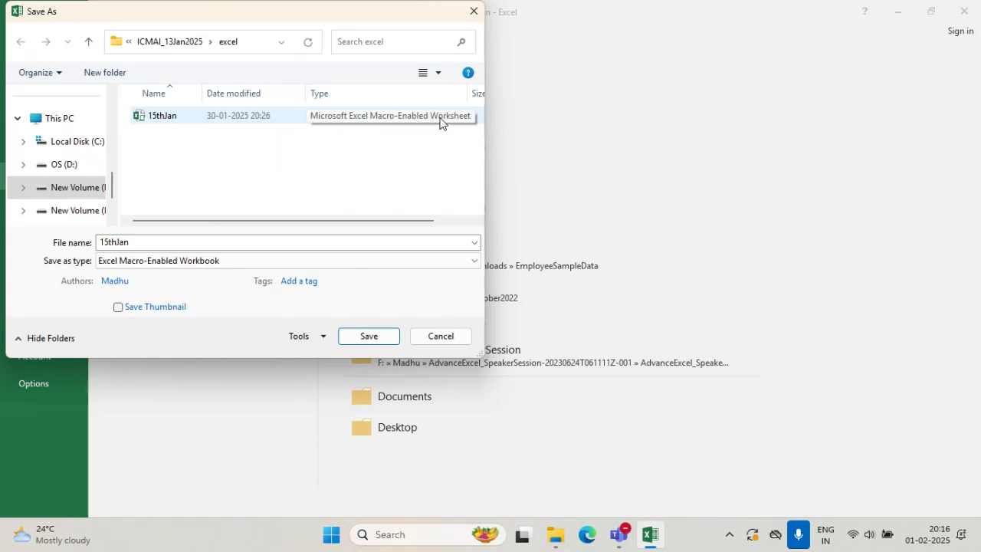
{"action": "left_click_drag", "start_coordinate": [484, 126], "coordinate": [802, 126]}
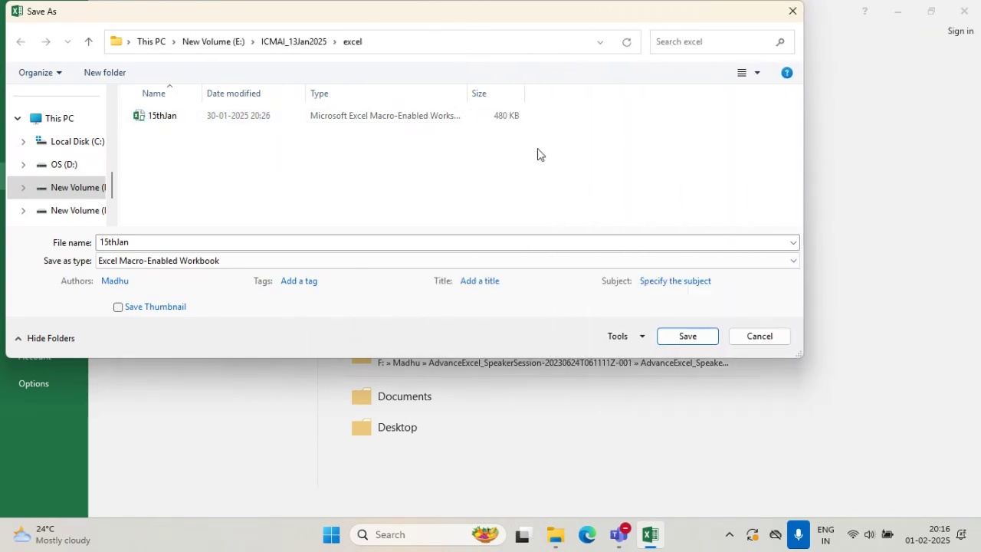
{"action": "left_click_drag", "start_coordinate": [469, 95], "coordinate": [568, 92]}
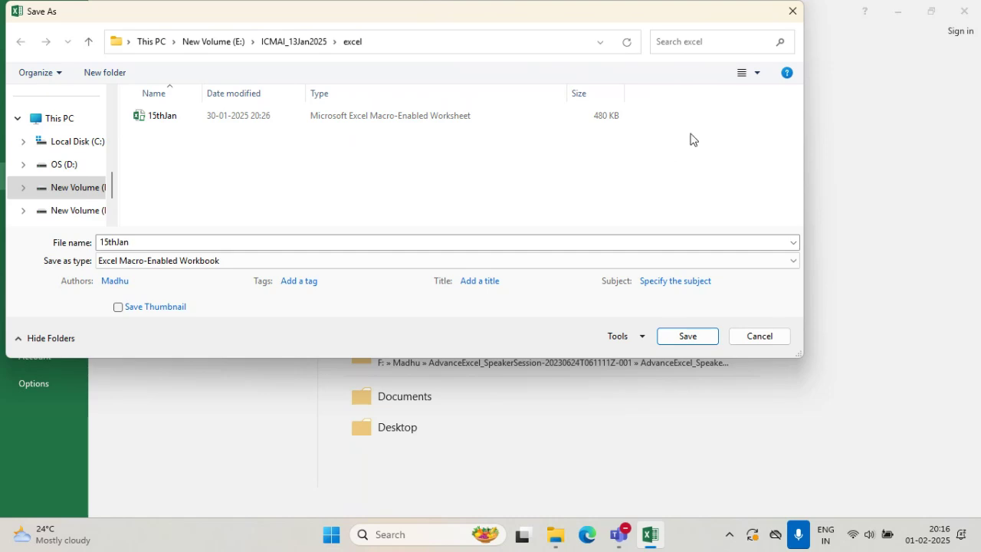
{"action": "left_click", "coordinate": [759, 338]}
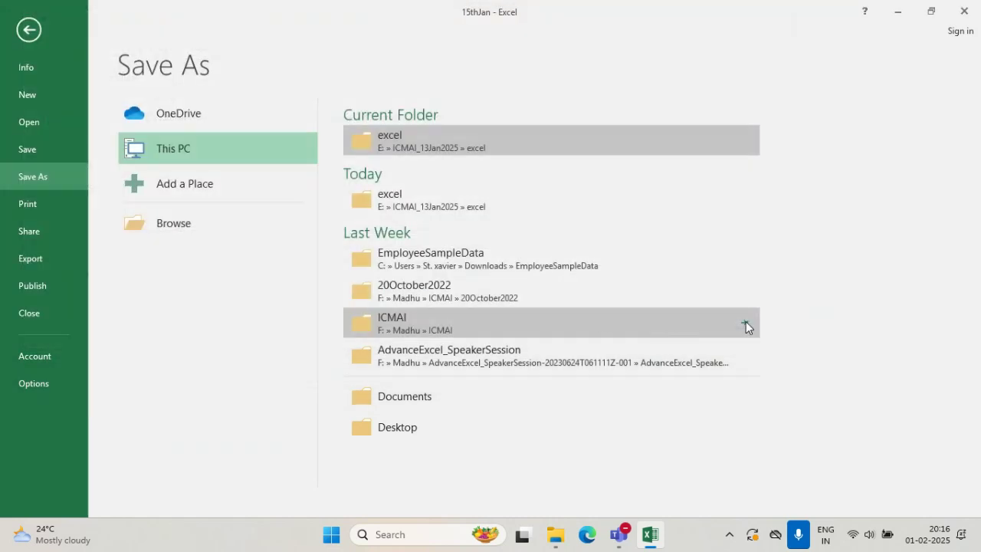
{"action": "left_click", "coordinate": [27, 28]}
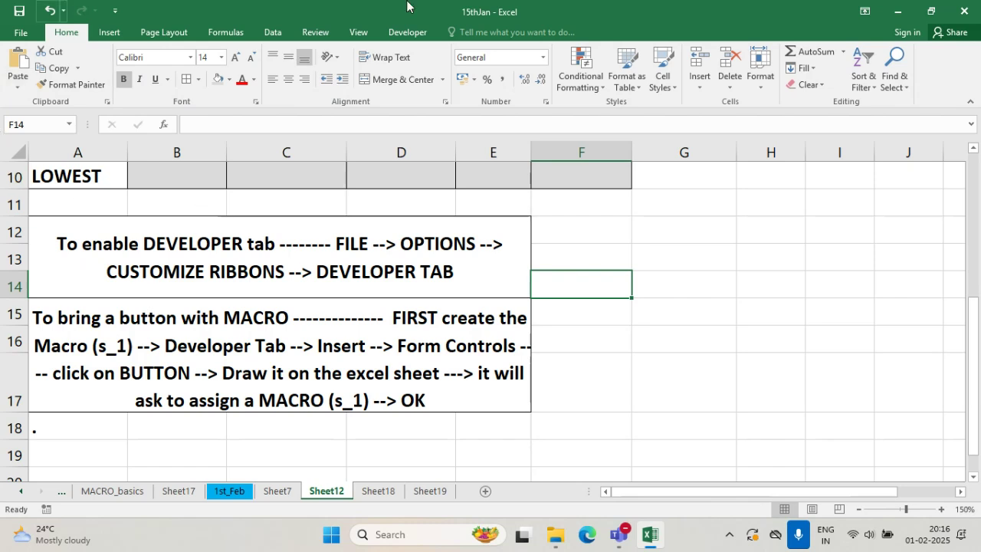
- Review the marks table on Sheet12 together with its SUM and AVERAGE macro buttons
{"action": "left_click_drag", "start_coordinate": [975, 318], "coordinate": [975, 318]}
{"action": "scroll", "coordinate": [607, 399], "scroll_direction": "up", "scroll_amount": 3}
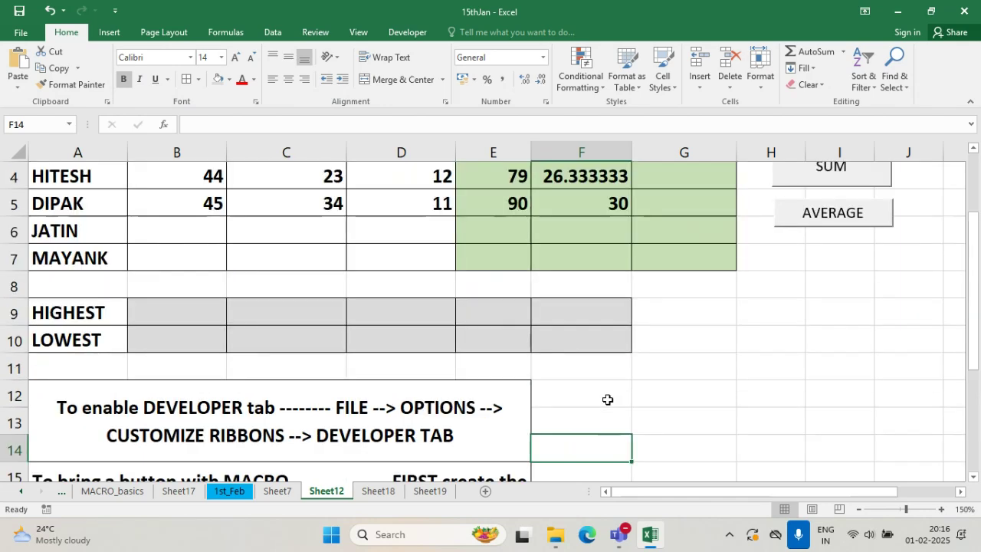
{"action": "scroll", "coordinate": [607, 399], "scroll_direction": "down", "scroll_amount": 1}
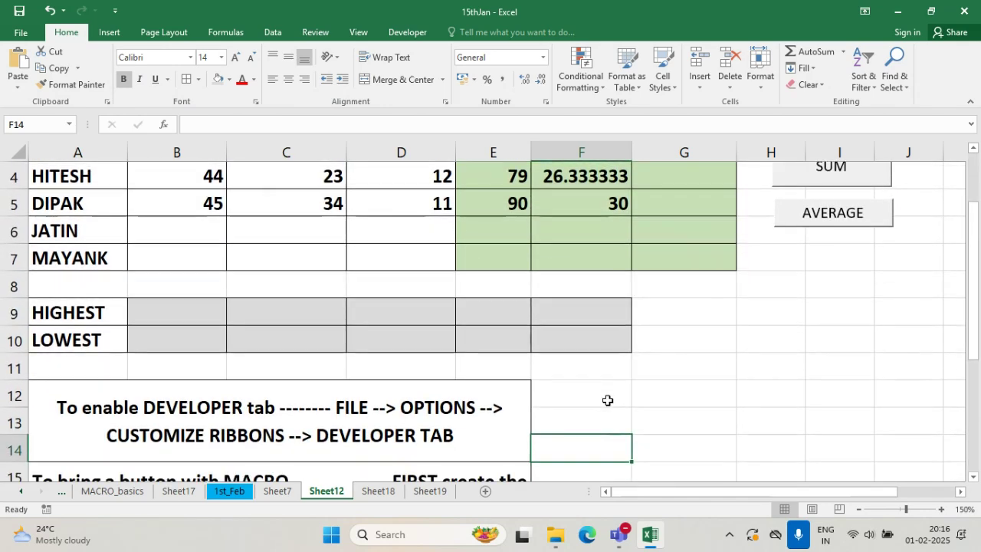
{"action": "scroll", "coordinate": [605, 394], "scroll_direction": "up", "scroll_amount": 2}
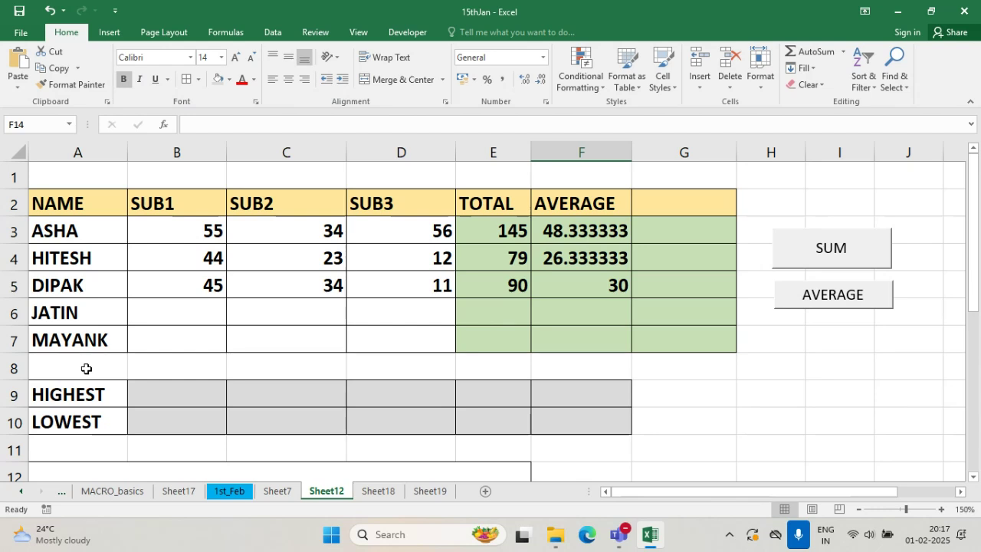
{"action": "left_click", "coordinate": [686, 366]}
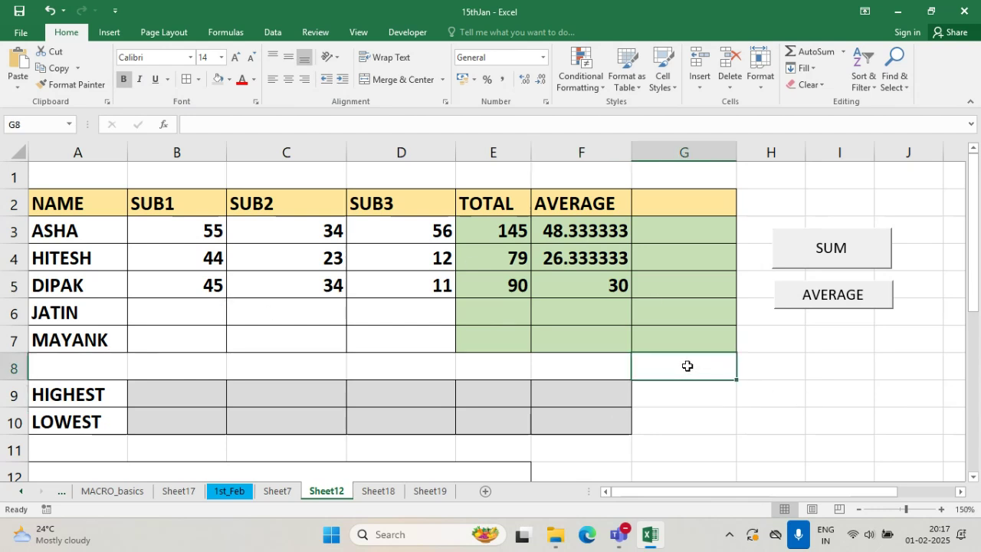
{"action": "left_click", "coordinate": [135, 375]}
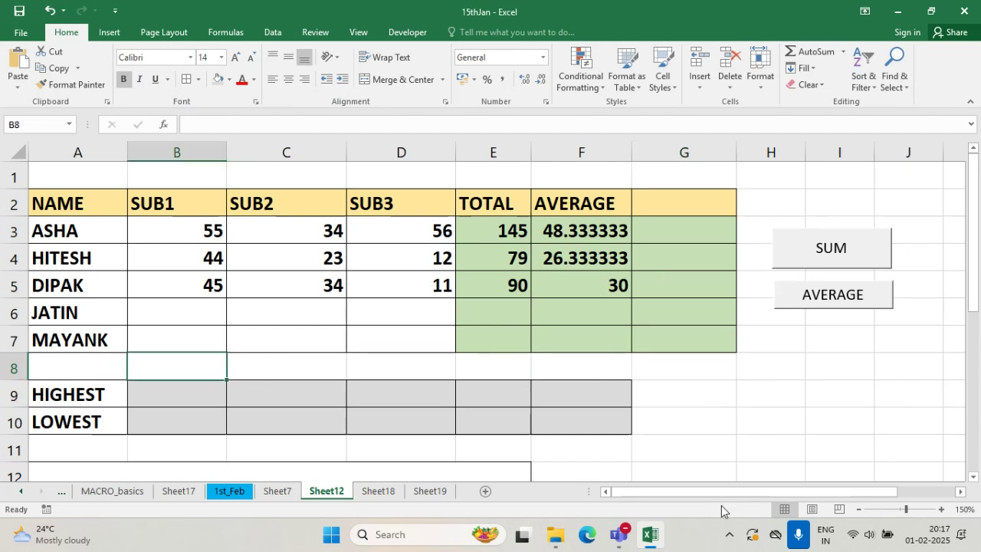
- Switch to the Microsoft Teams live event window and read through the new attendee questions in the Q&A down to the 8:19 PM entries
{"action": "mouse_move", "coordinate": [625, 539]}
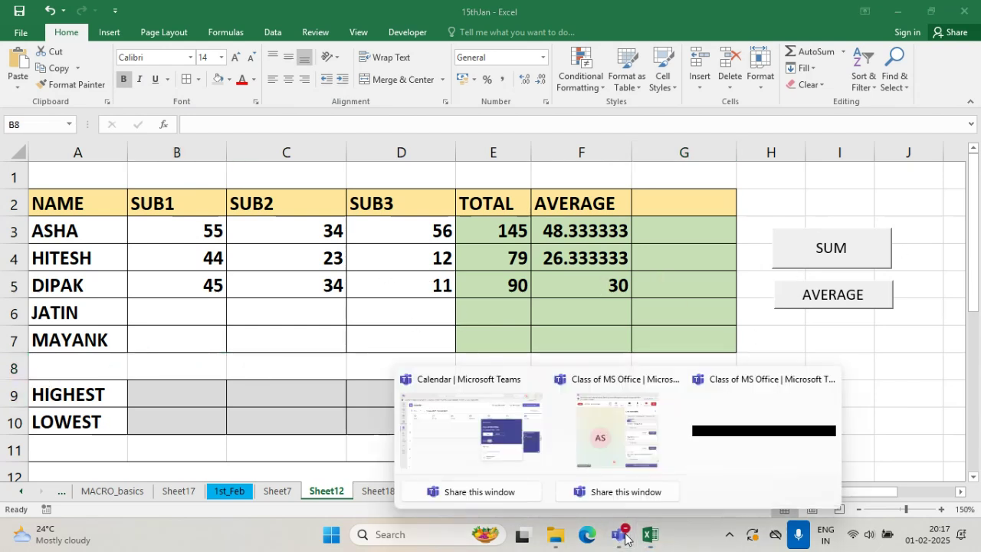
{"action": "left_click", "coordinate": [600, 446]}
{"action": "scroll", "coordinate": [866, 390], "scroll_direction": "down", "scroll_amount": 2}
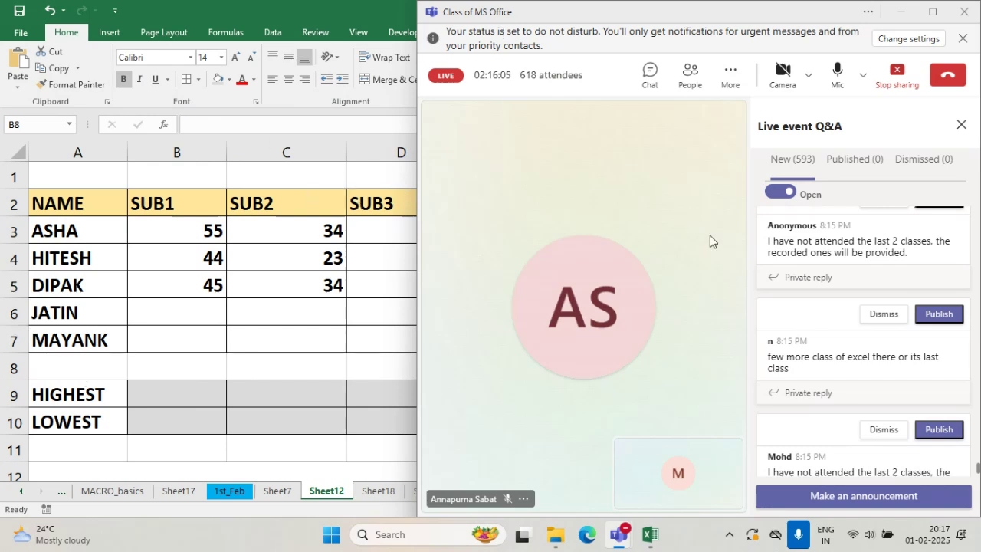
{"action": "scroll", "coordinate": [872, 368], "scroll_direction": "down", "scroll_amount": 1}
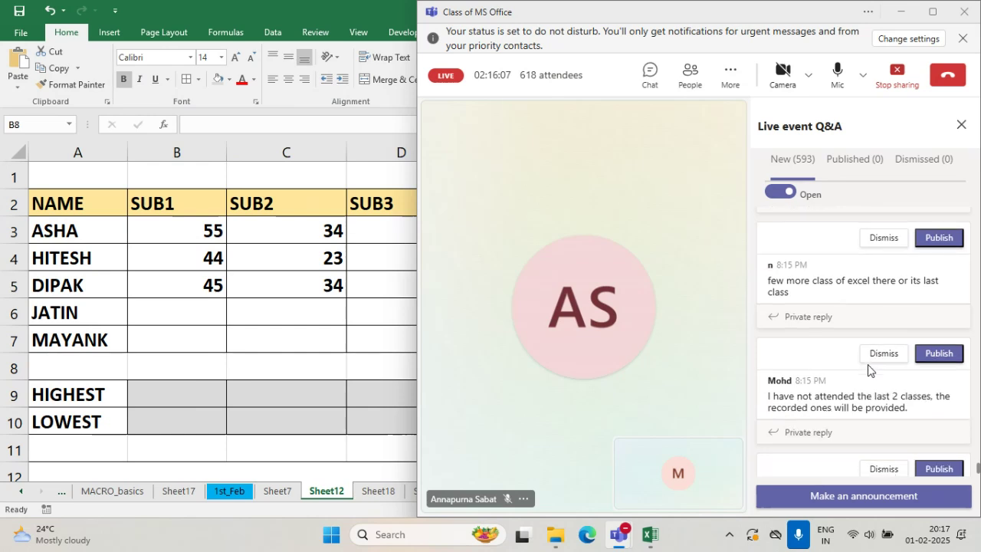
{"action": "scroll", "coordinate": [869, 369], "scroll_direction": "down", "scroll_amount": 1}
{"action": "scroll", "coordinate": [869, 365], "scroll_direction": "up", "scroll_amount": 1}
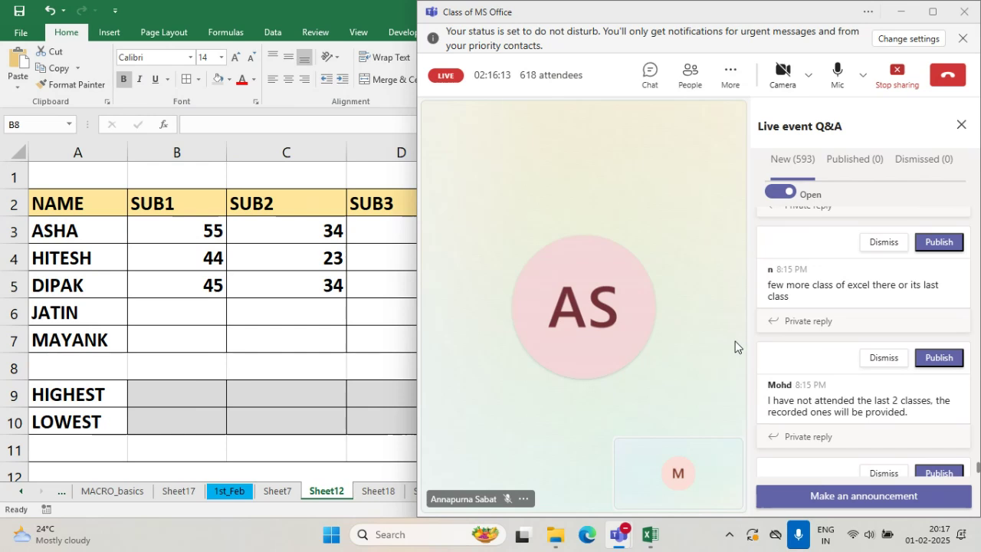
{"action": "scroll", "coordinate": [843, 394], "scroll_direction": "down", "scroll_amount": 1}
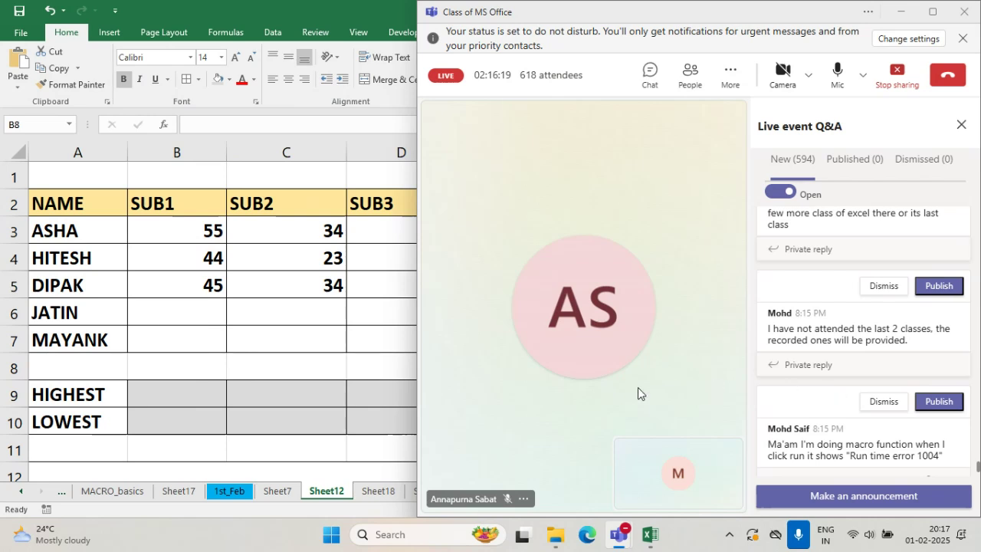
{"action": "scroll", "coordinate": [839, 406], "scroll_direction": "down", "scroll_amount": 2}
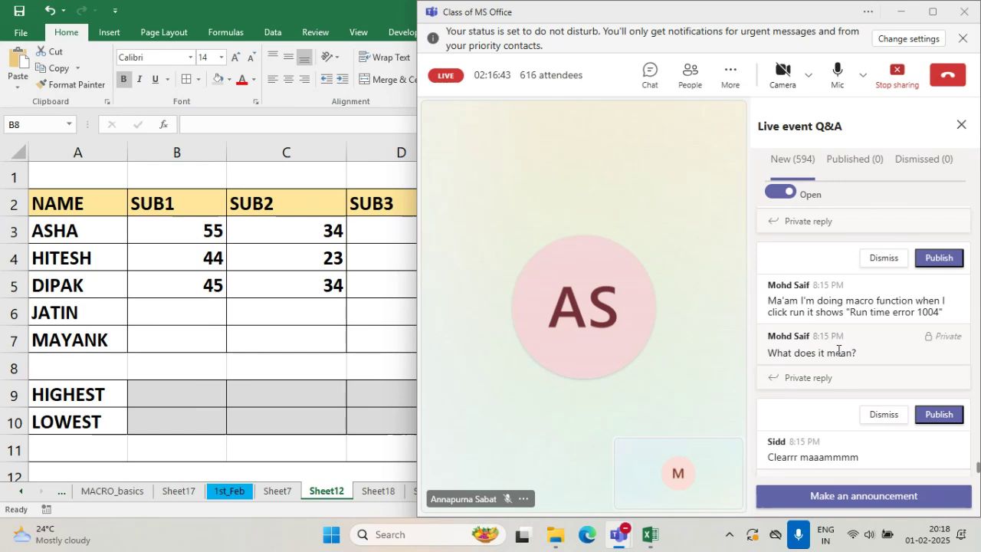
{"action": "scroll", "coordinate": [891, 373], "scroll_direction": "down", "scroll_amount": 2}
{"action": "scroll", "coordinate": [887, 371], "scroll_direction": "down", "scroll_amount": 2}
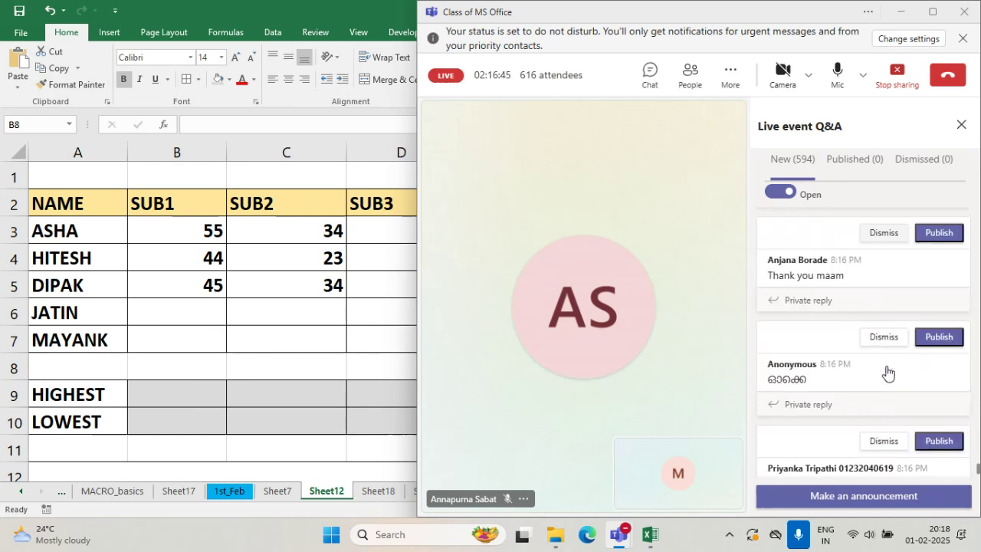
{"action": "scroll", "coordinate": [887, 372], "scroll_direction": "down", "scroll_amount": 4}
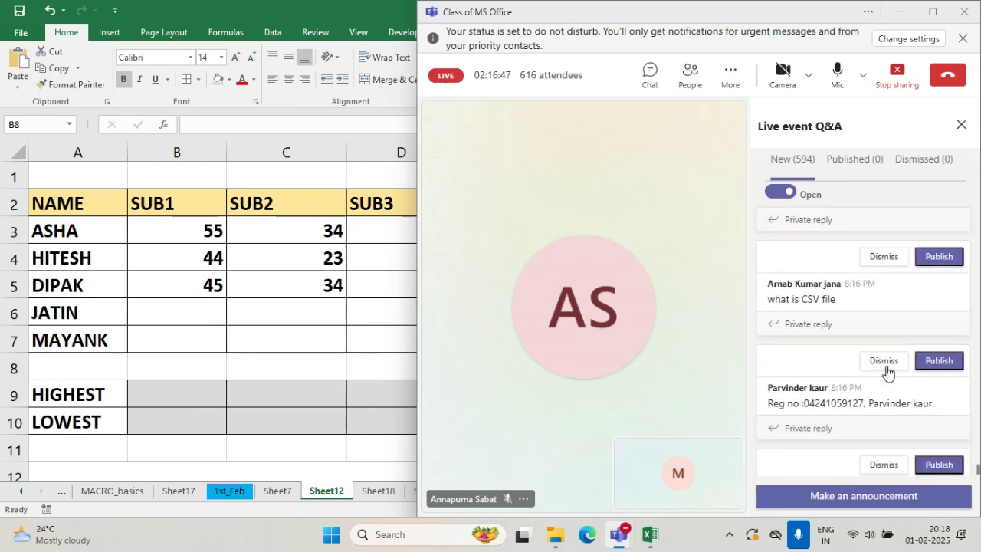
{"action": "scroll", "coordinate": [887, 371], "scroll_direction": "down", "scroll_amount": 2}
{"action": "scroll", "coordinate": [887, 371], "scroll_direction": "up", "scroll_amount": 2}
{"action": "scroll", "coordinate": [838, 342], "scroll_direction": "down", "scroll_amount": 3}
{"action": "scroll", "coordinate": [838, 351], "scroll_direction": "down", "scroll_amount": 2}
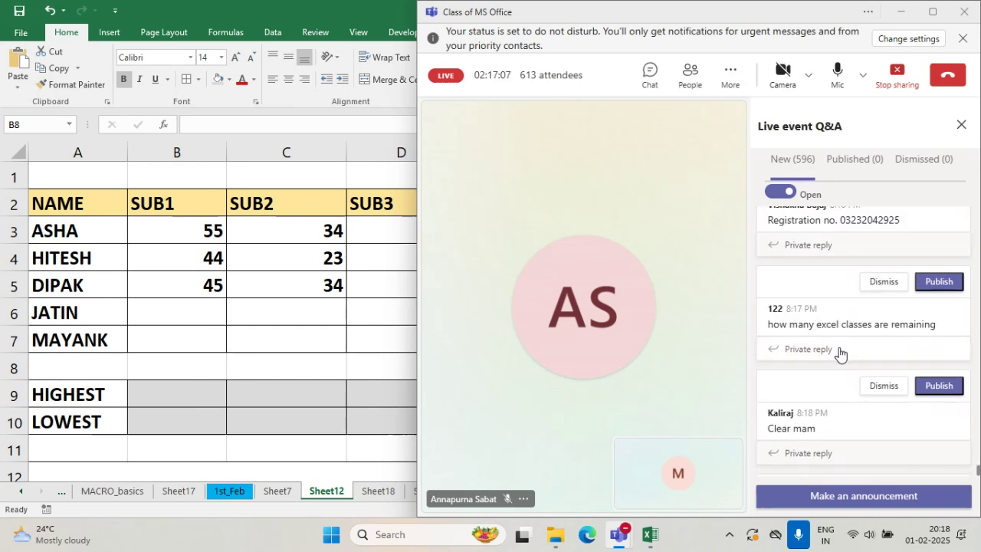
{"action": "scroll", "coordinate": [839, 352], "scroll_direction": "down", "scroll_amount": 2}
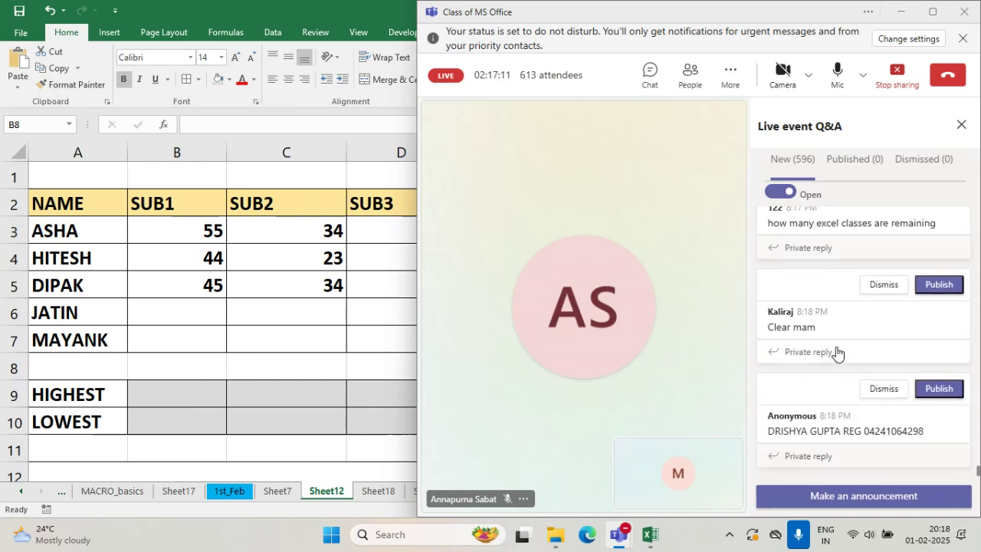
{"action": "scroll", "coordinate": [837, 352], "scroll_direction": "up", "scroll_amount": 1}
{"action": "scroll", "coordinate": [837, 351], "scroll_direction": "down", "scroll_amount": 1}
{"action": "scroll", "coordinate": [773, 353], "scroll_direction": "down", "scroll_amount": 2}
{"action": "scroll", "coordinate": [777, 358], "scroll_direction": "down", "scroll_amount": 1}
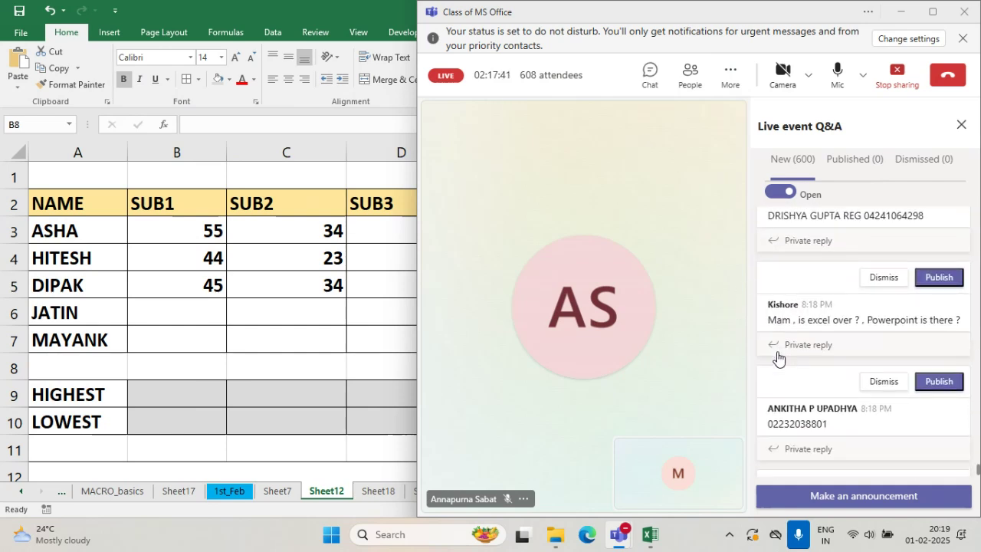
{"action": "scroll", "coordinate": [777, 358], "scroll_direction": "down", "scroll_amount": 1}
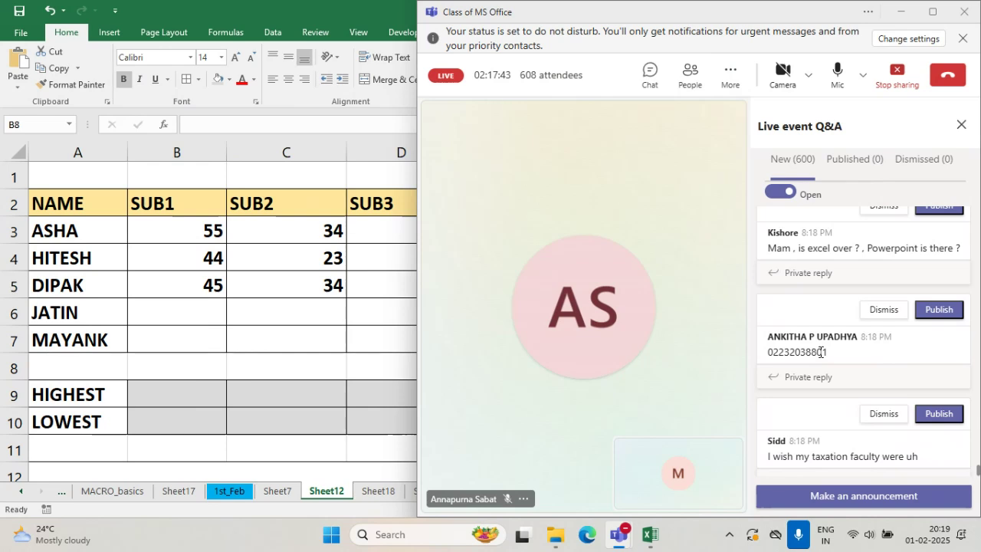
{"action": "scroll", "coordinate": [820, 352], "scroll_direction": "down", "scroll_amount": 2}
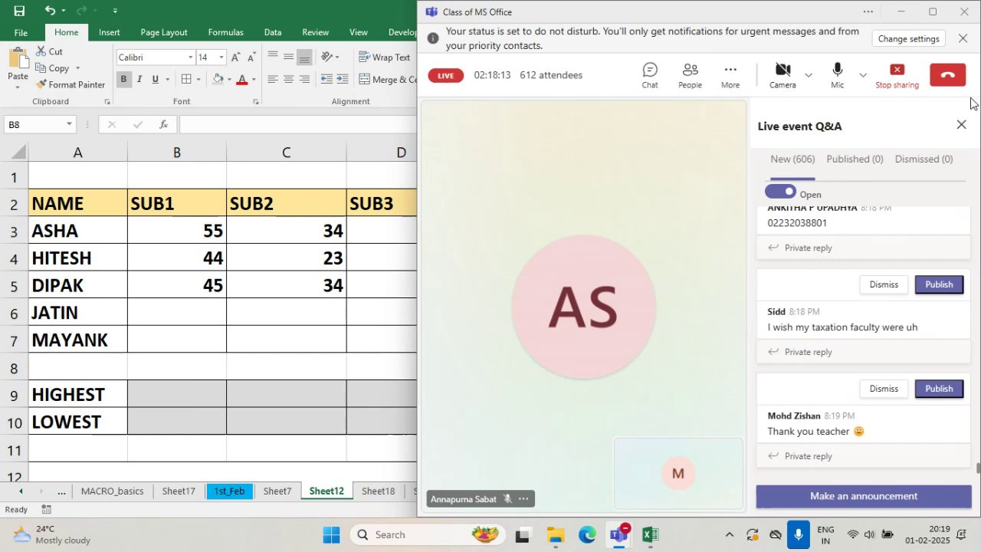
{"action": "scroll", "coordinate": [840, 355], "scroll_direction": "down", "scroll_amount": 3}
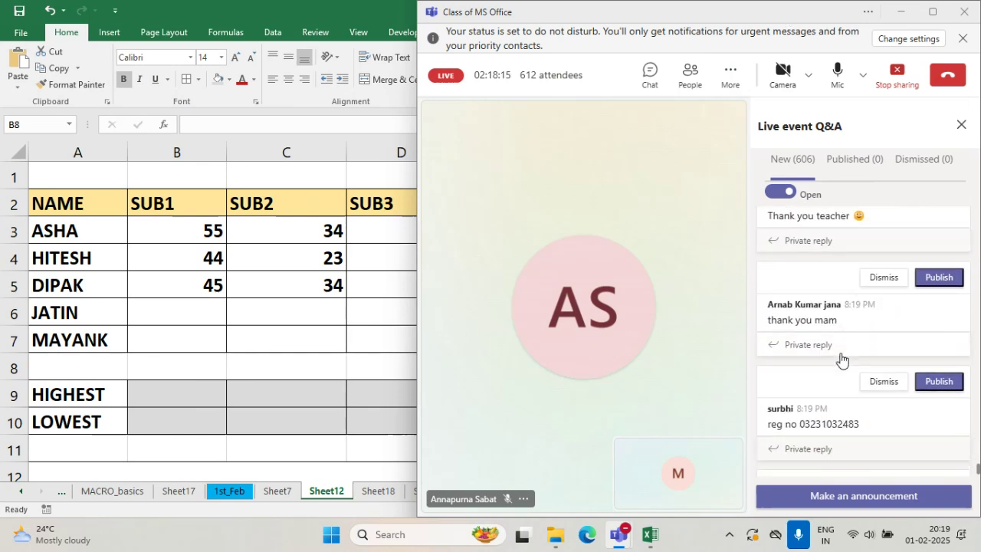
{"action": "scroll", "coordinate": [840, 356], "scroll_direction": "down", "scroll_amount": 3}
{"action": "scroll", "coordinate": [842, 354], "scroll_direction": "down", "scroll_amount": 2}
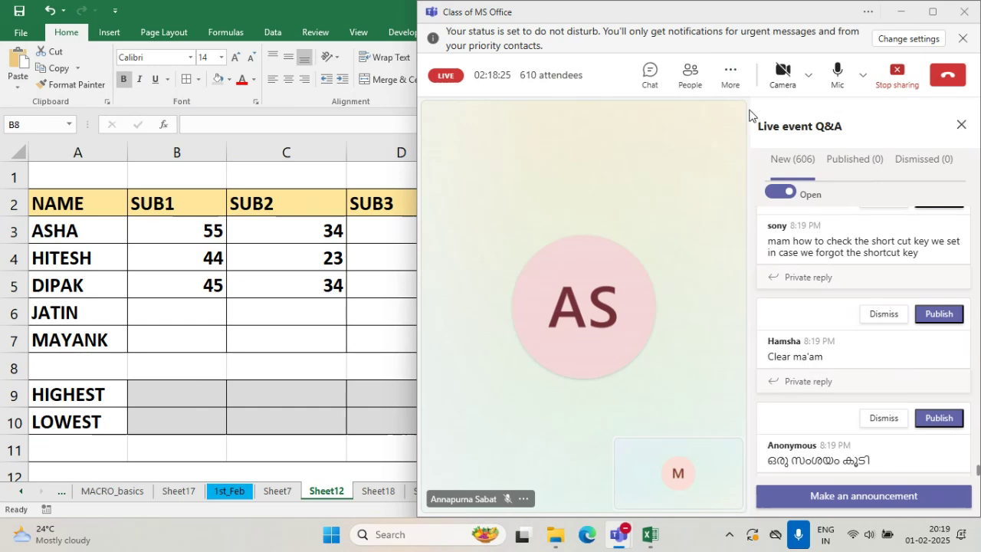
- Return to the 15thJan workbook in Excel and bring up the list of macros, with its dialog moved clear of the sheet
{"action": "left_click", "coordinate": [905, 17]}
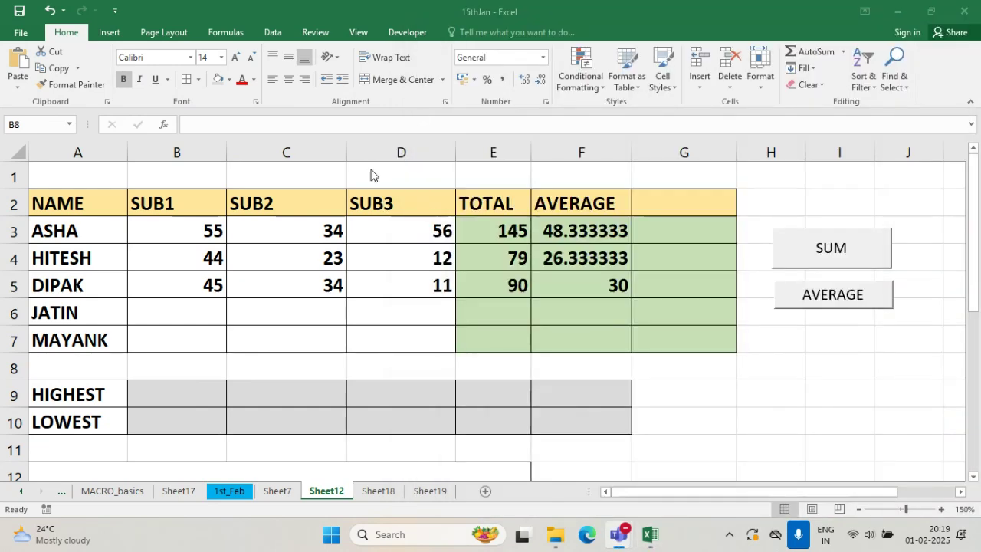
{"action": "left_click", "coordinate": [360, 32]}
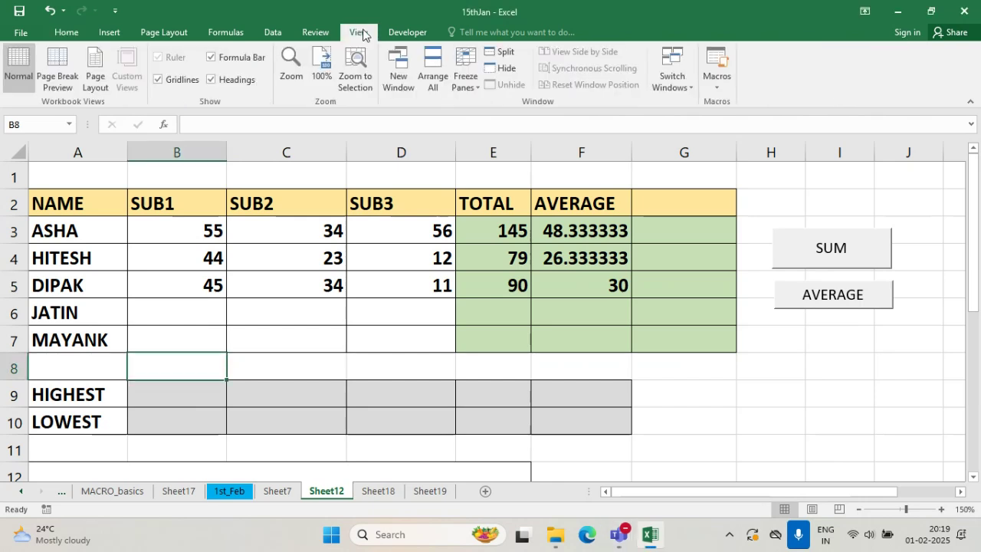
{"action": "left_click", "coordinate": [725, 80]}
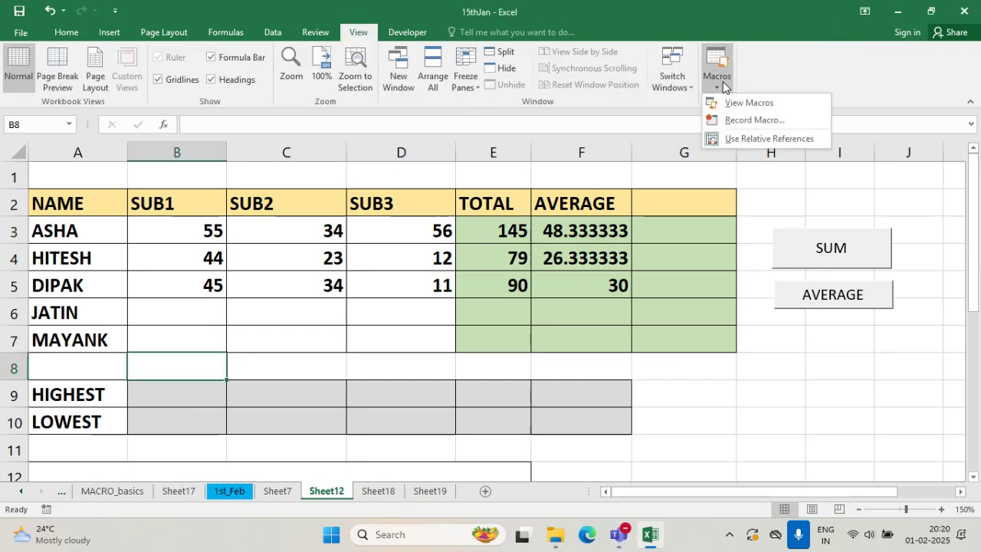
{"action": "left_click", "coordinate": [774, 103]}
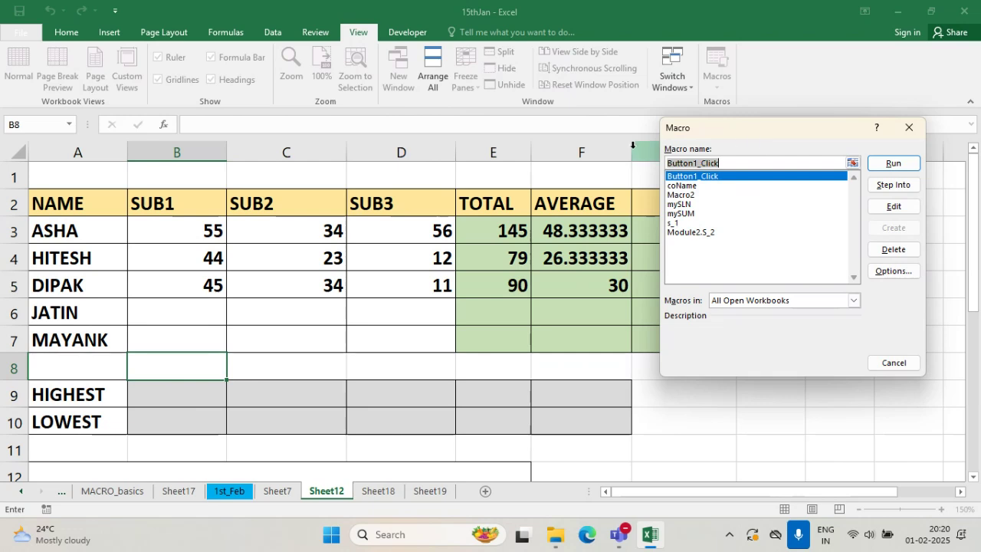
{"action": "left_click_drag", "start_coordinate": [749, 134], "coordinate": [629, 135]}
- Check the shortcut key assigned to the mySLN macro in its options, and leave the macro dialogs without changing anything
{"action": "left_click", "coordinate": [573, 204]}
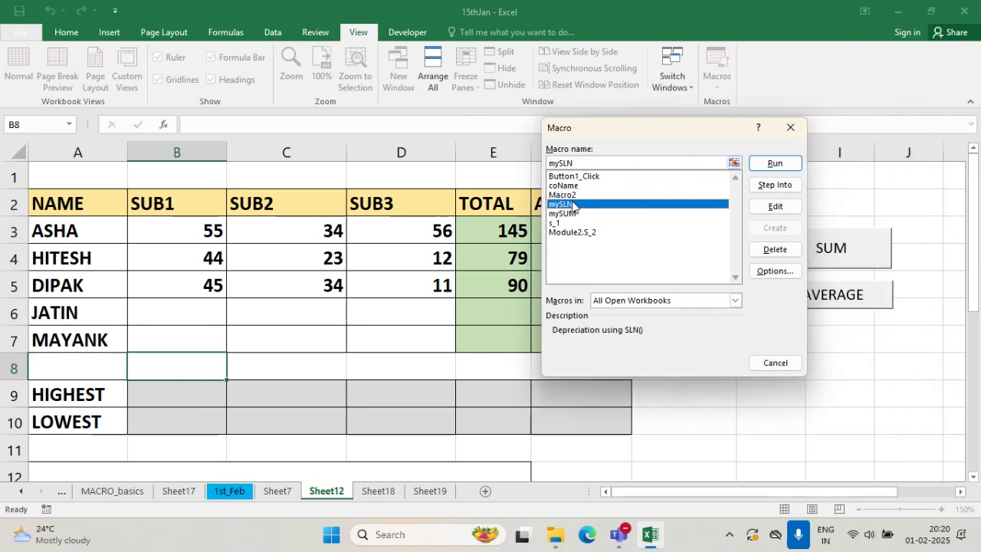
{"action": "left_click", "coordinate": [776, 271]}
{"action": "left_click_drag", "start_coordinate": [787, 164], "coordinate": [596, 55]}
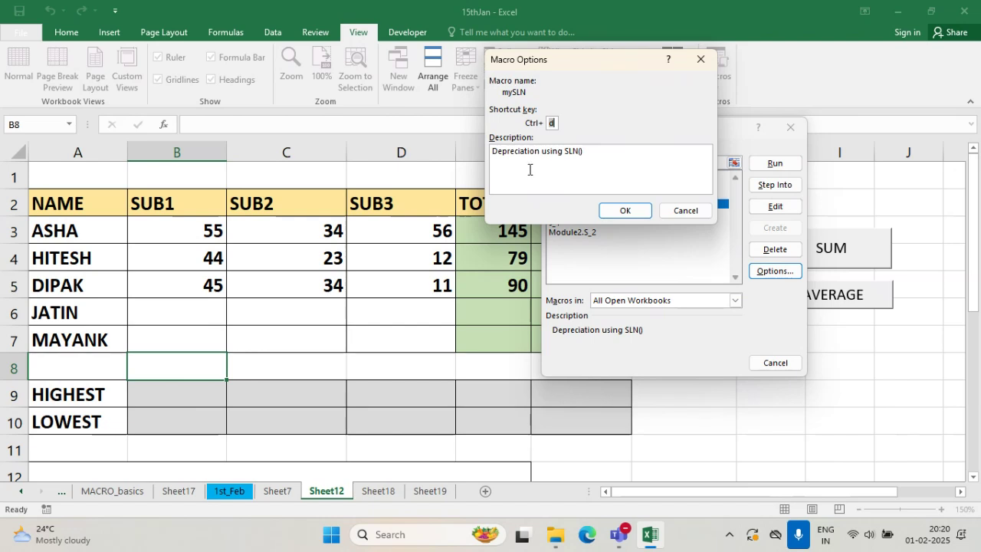
{"action": "left_click", "coordinate": [687, 220]}
{"action": "left_click", "coordinate": [780, 366]}
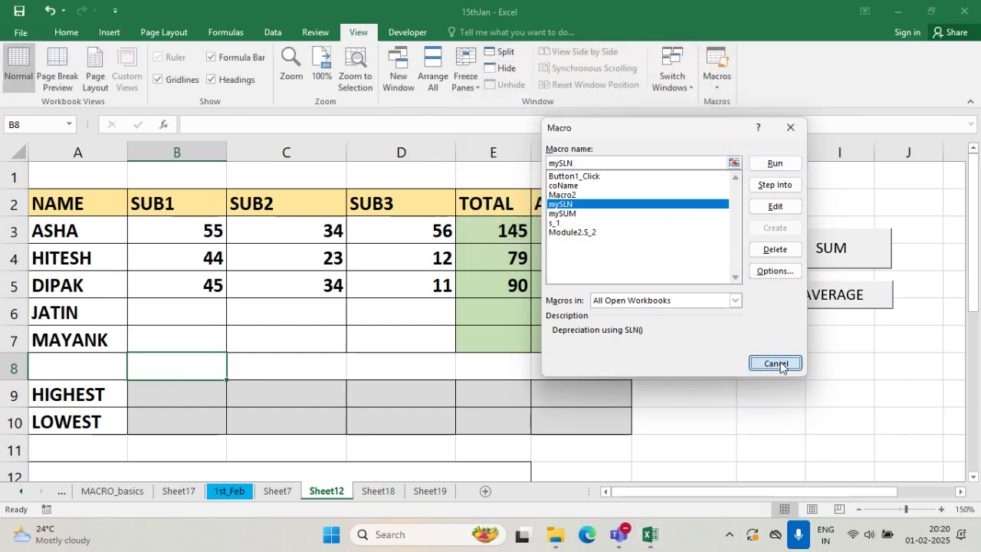
- Switch to the Microsoft Teams live event window and read the newest Q&A entries posted at 8:20 PM
{"action": "left_click", "coordinate": [619, 534]}
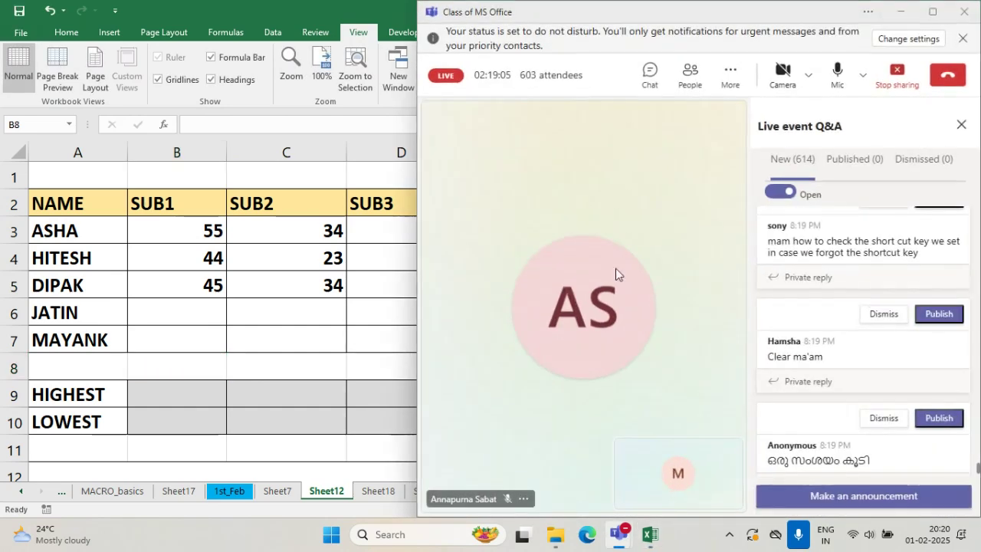
{"action": "scroll", "coordinate": [865, 368], "scroll_direction": "down", "scroll_amount": 3}
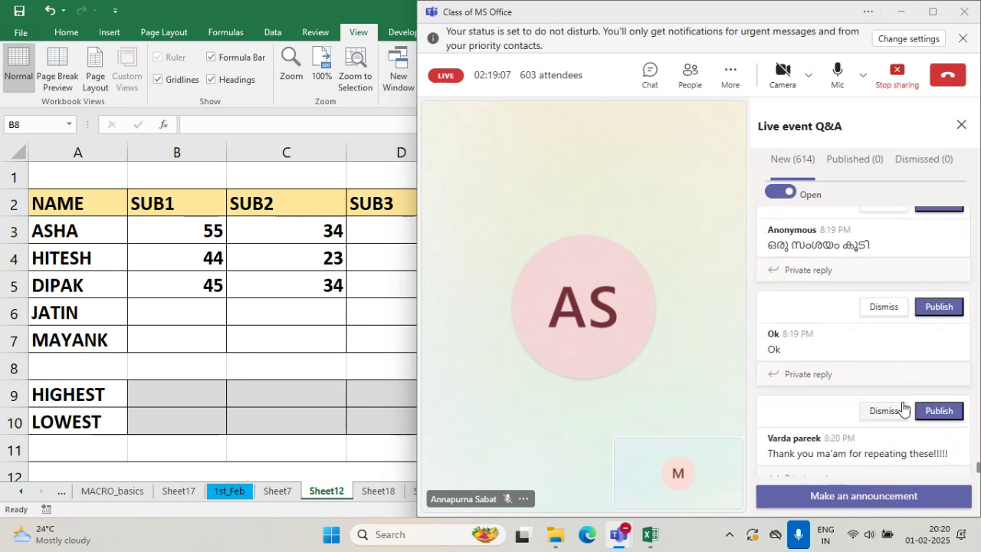
{"action": "scroll", "coordinate": [901, 398], "scroll_direction": "down", "scroll_amount": 2}
{"action": "scroll", "coordinate": [889, 387], "scroll_direction": "up", "scroll_amount": 2}
{"action": "scroll", "coordinate": [869, 335], "scroll_direction": "down", "scroll_amount": 2}
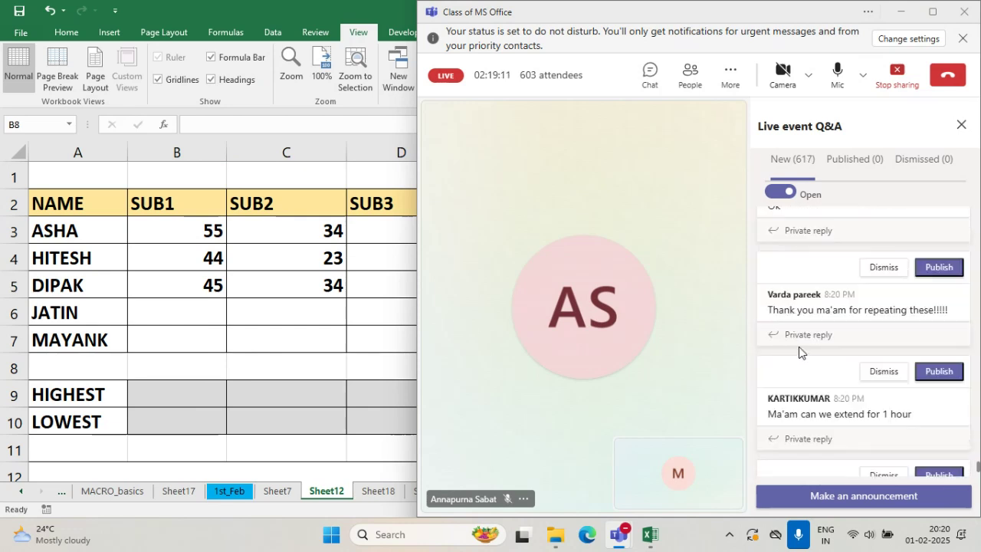
{"action": "scroll", "coordinate": [837, 360], "scroll_direction": "down", "scroll_amount": 2}
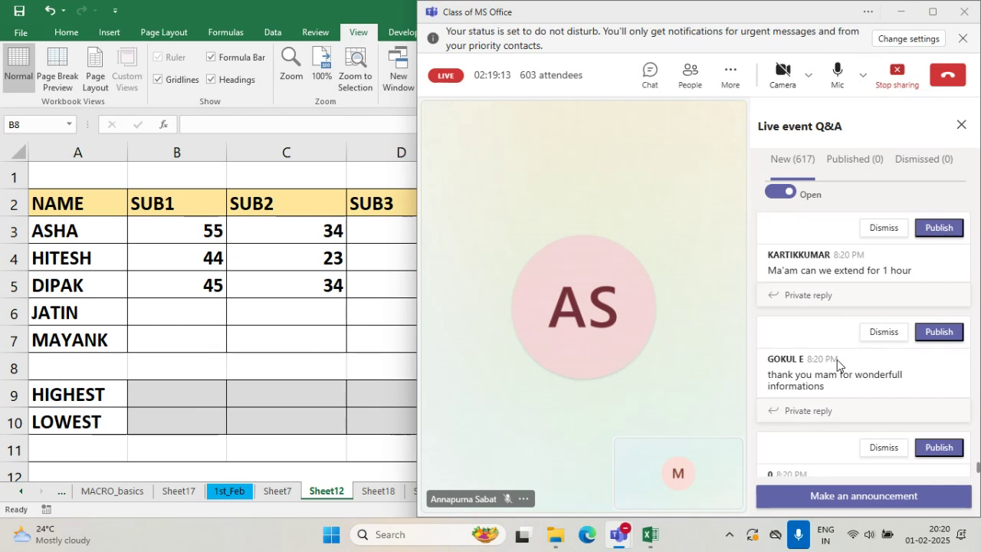
{"action": "scroll", "coordinate": [836, 359], "scroll_direction": "down", "scroll_amount": 2}
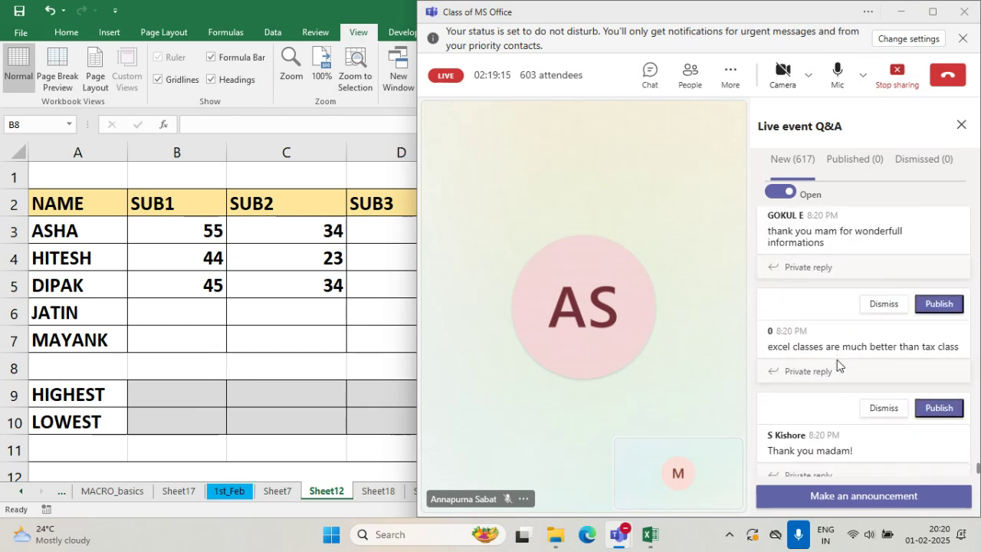